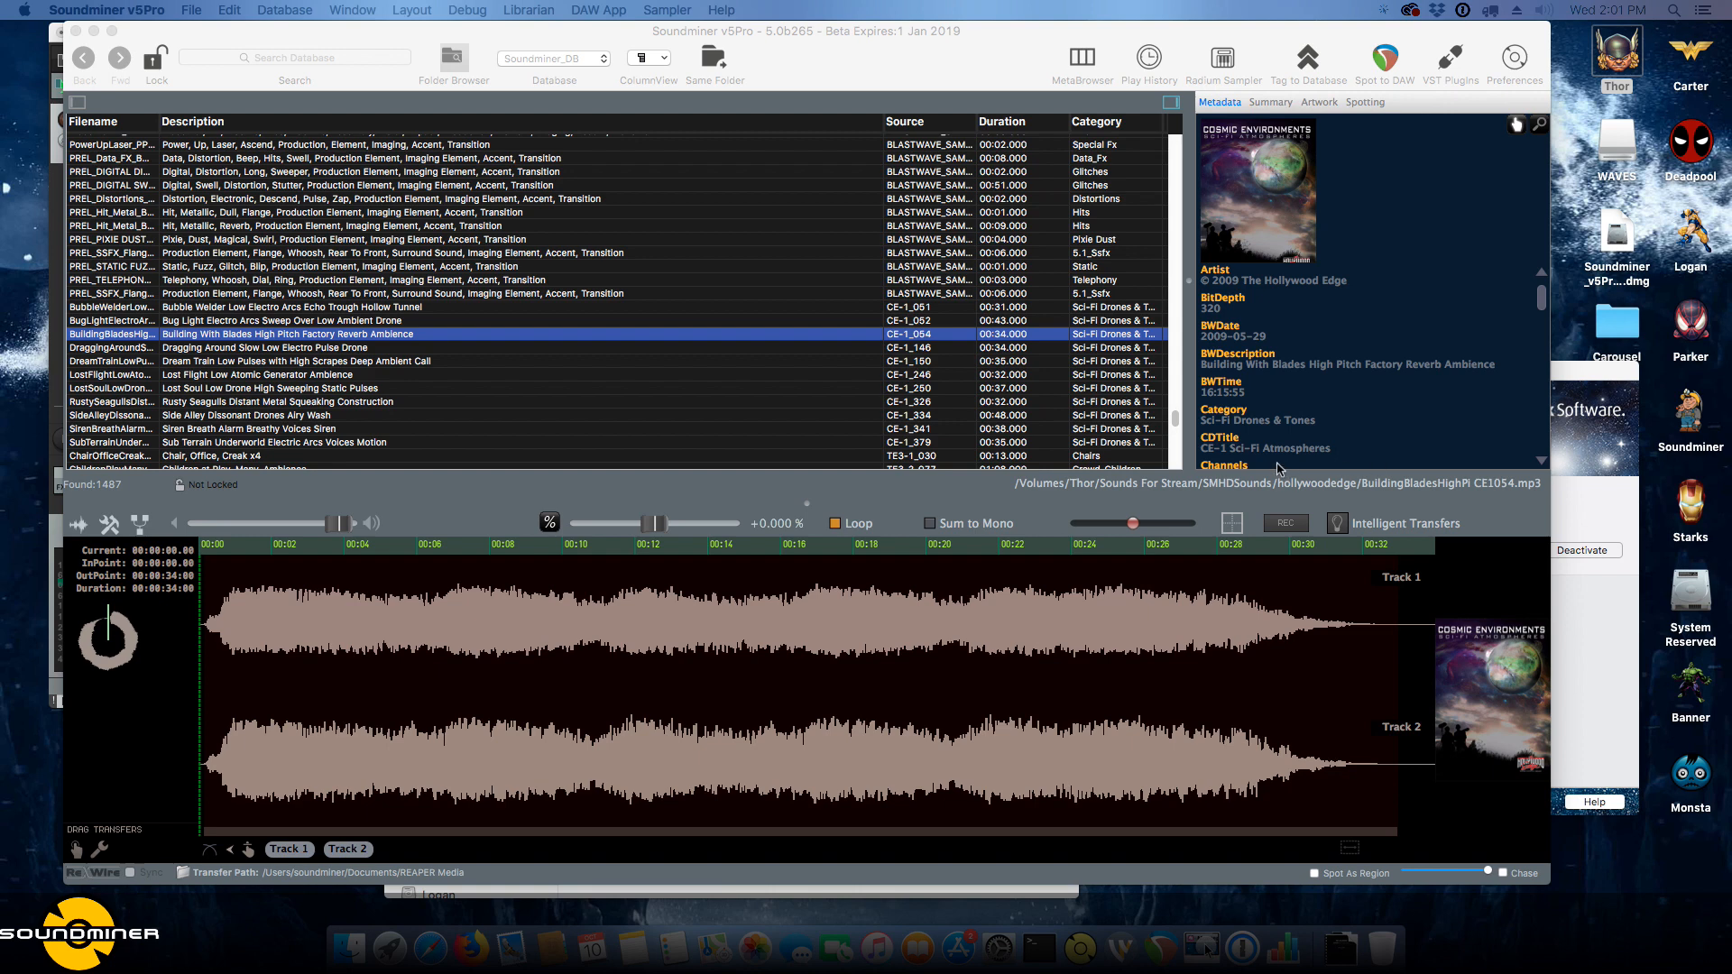
# Show the Linked Filter Search pane beside the results and expand its list of Category values.
pyautogui.click(1182, 331)
pyautogui.moveTo(1187, 330); pyautogui.dragTo(1196, 244)
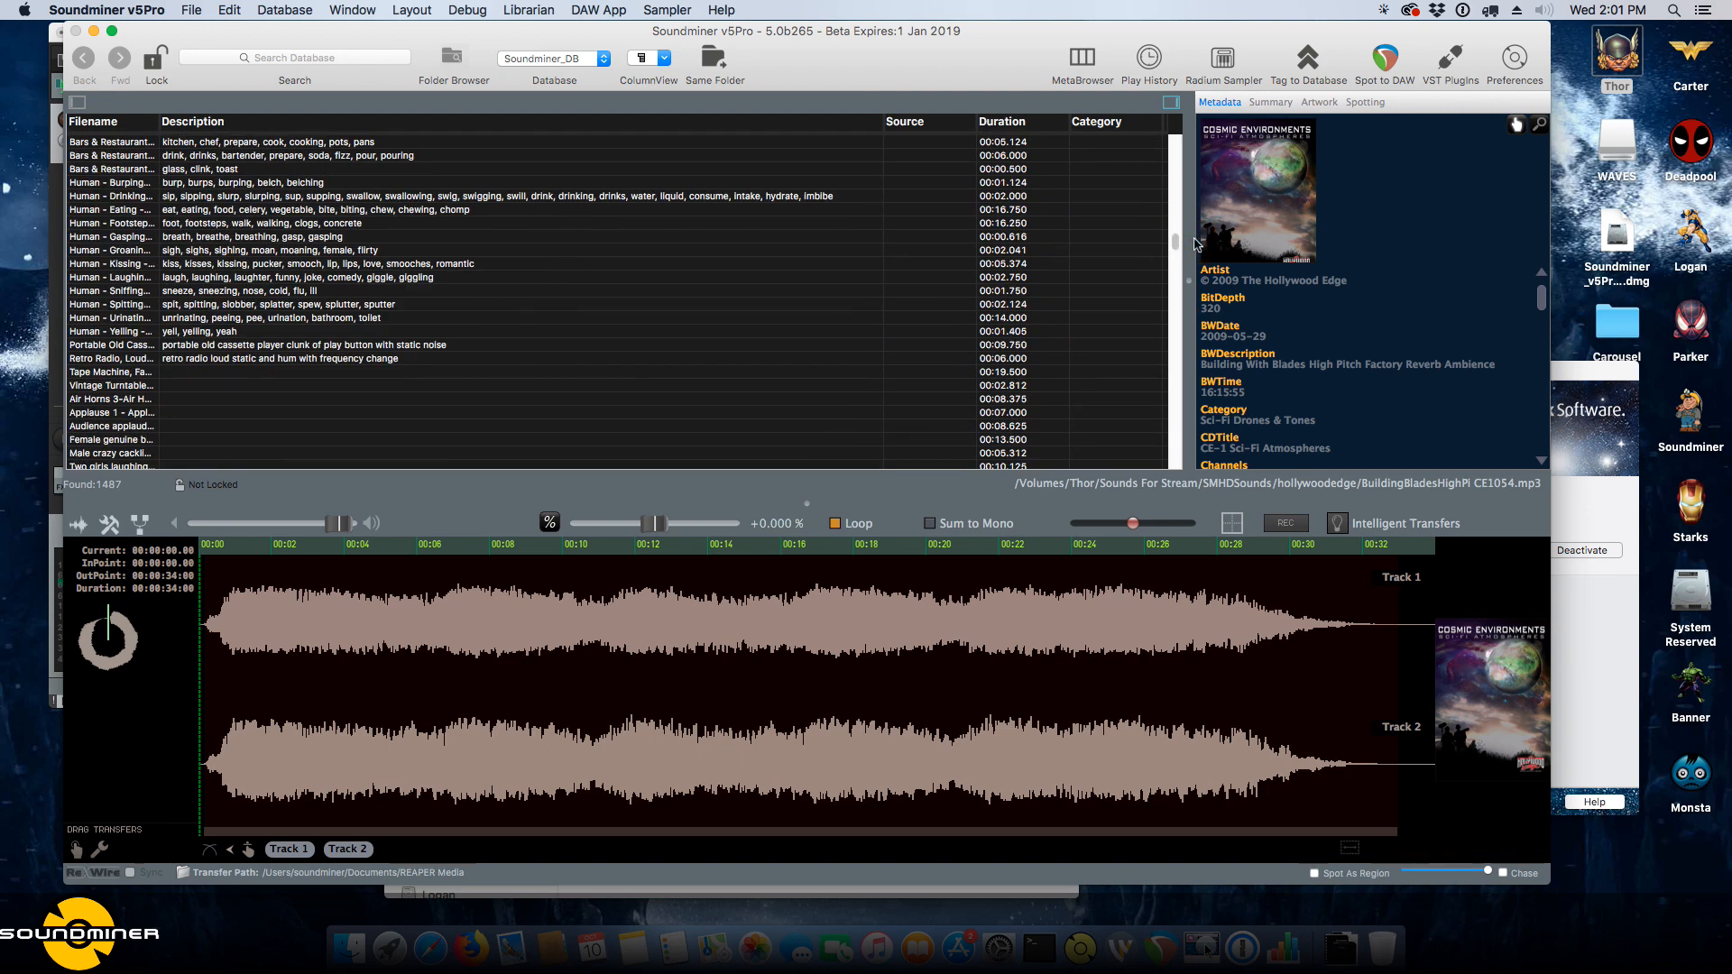
pyautogui.click(72, 104)
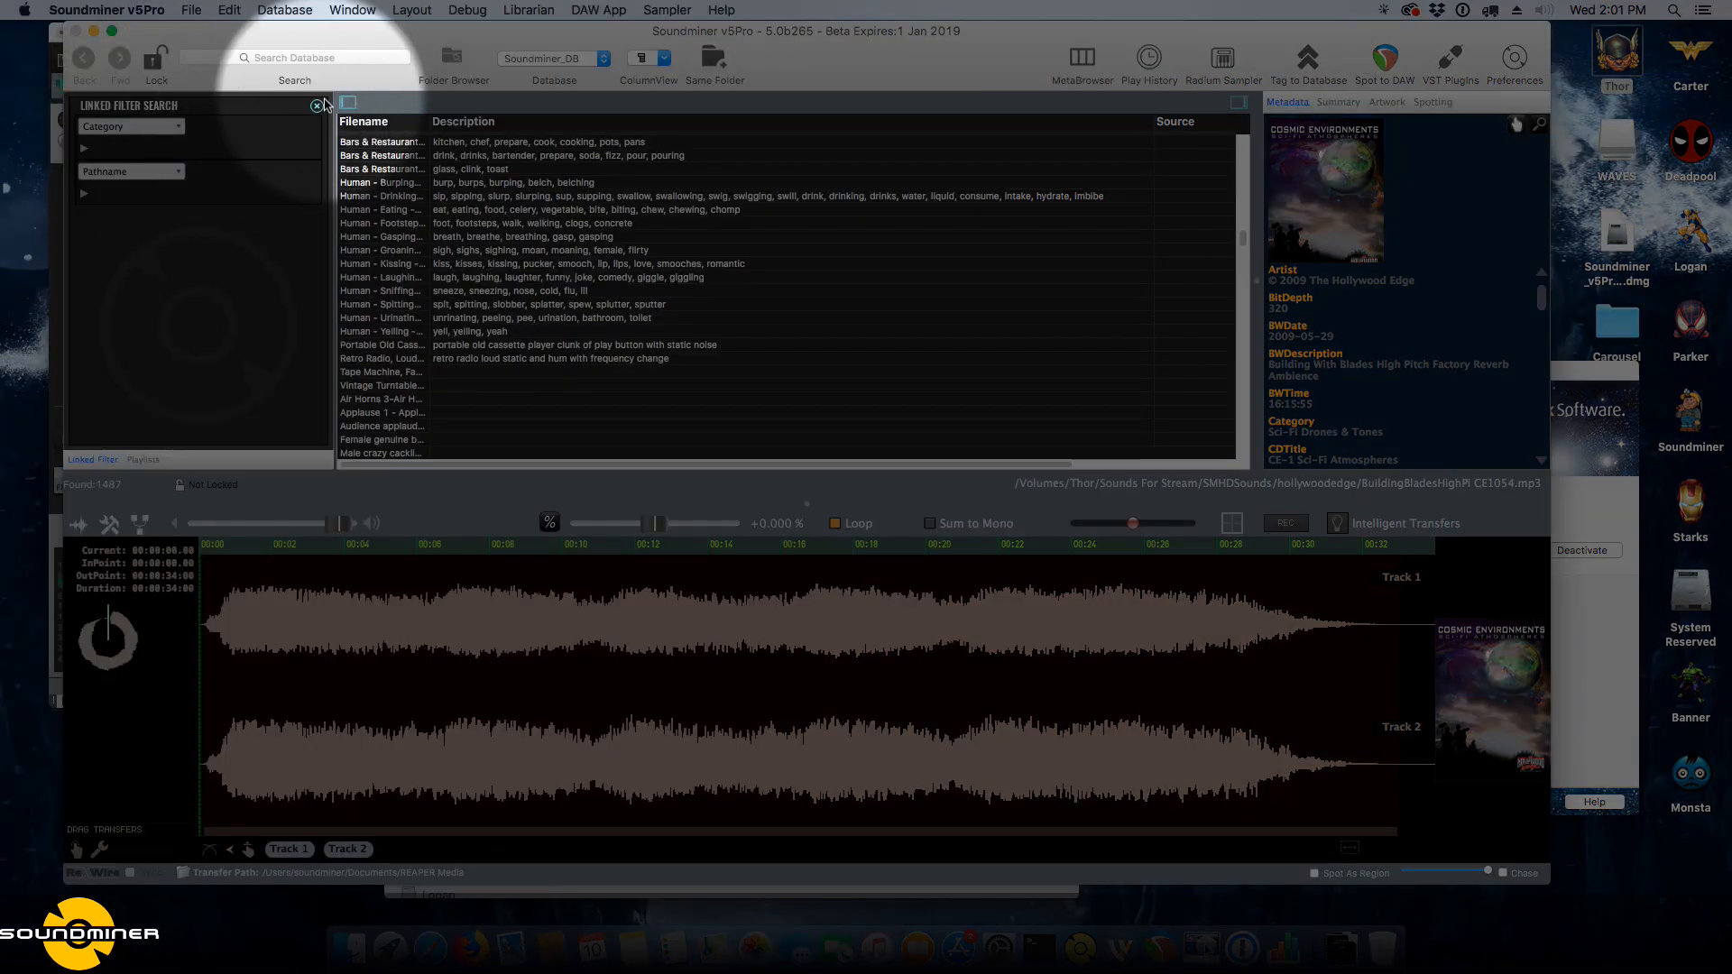
pyautogui.click(344, 106)
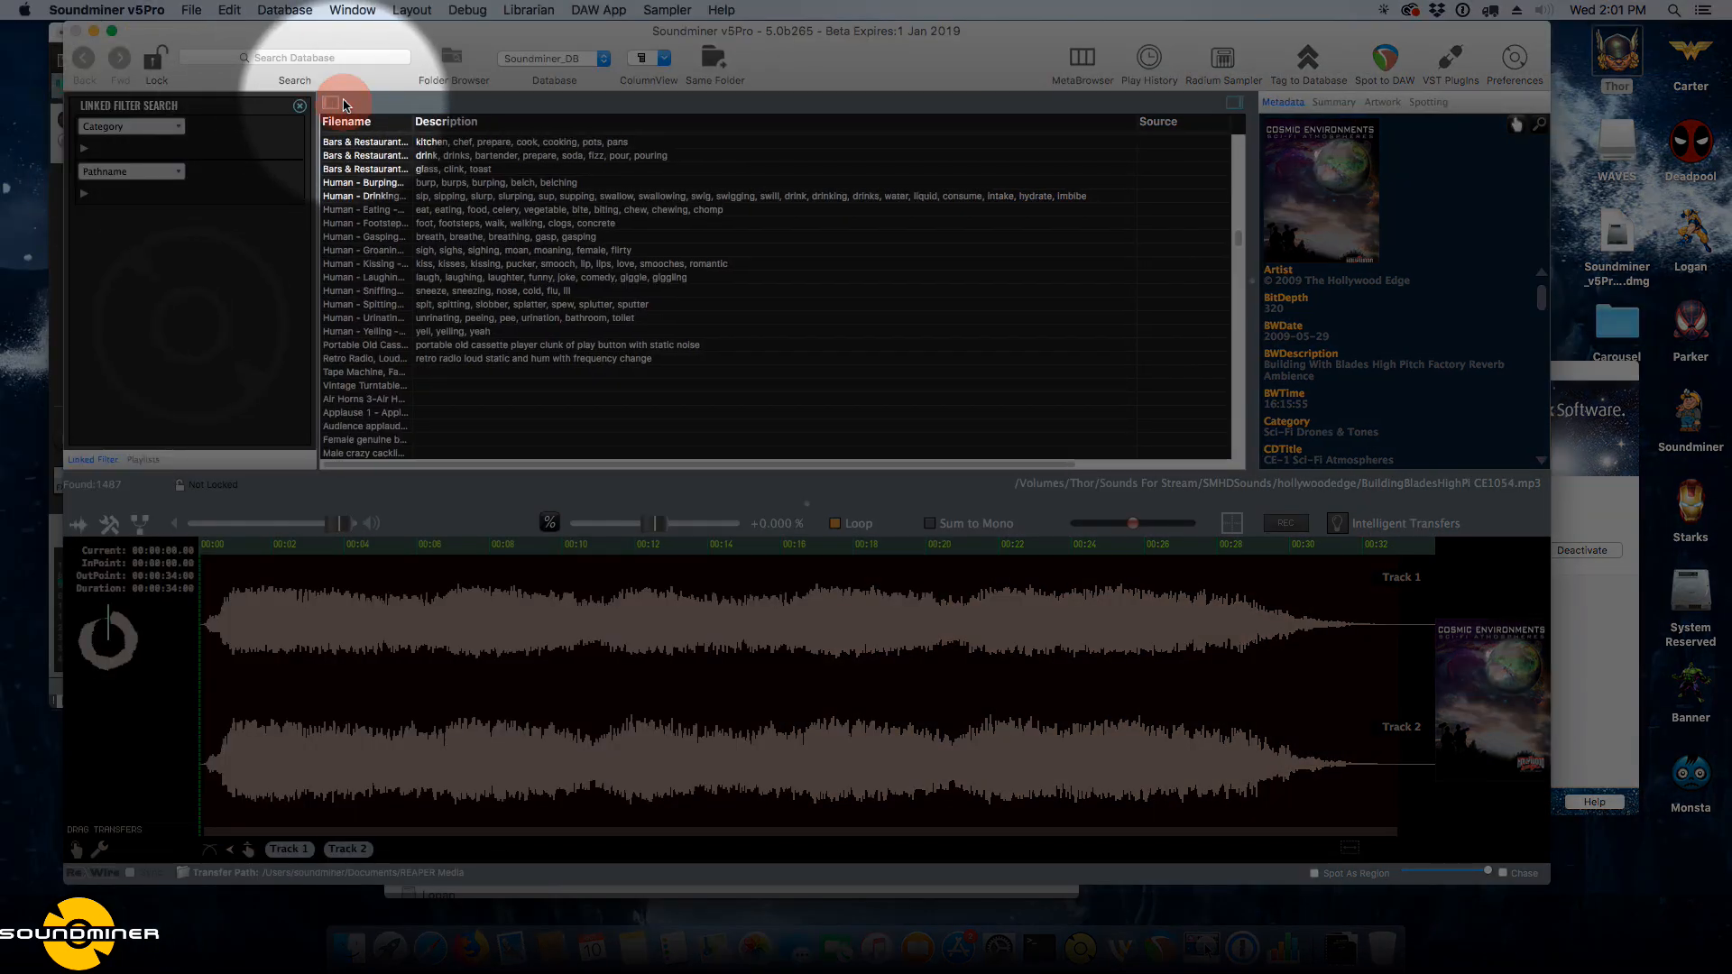
pyautogui.click(73, 104)
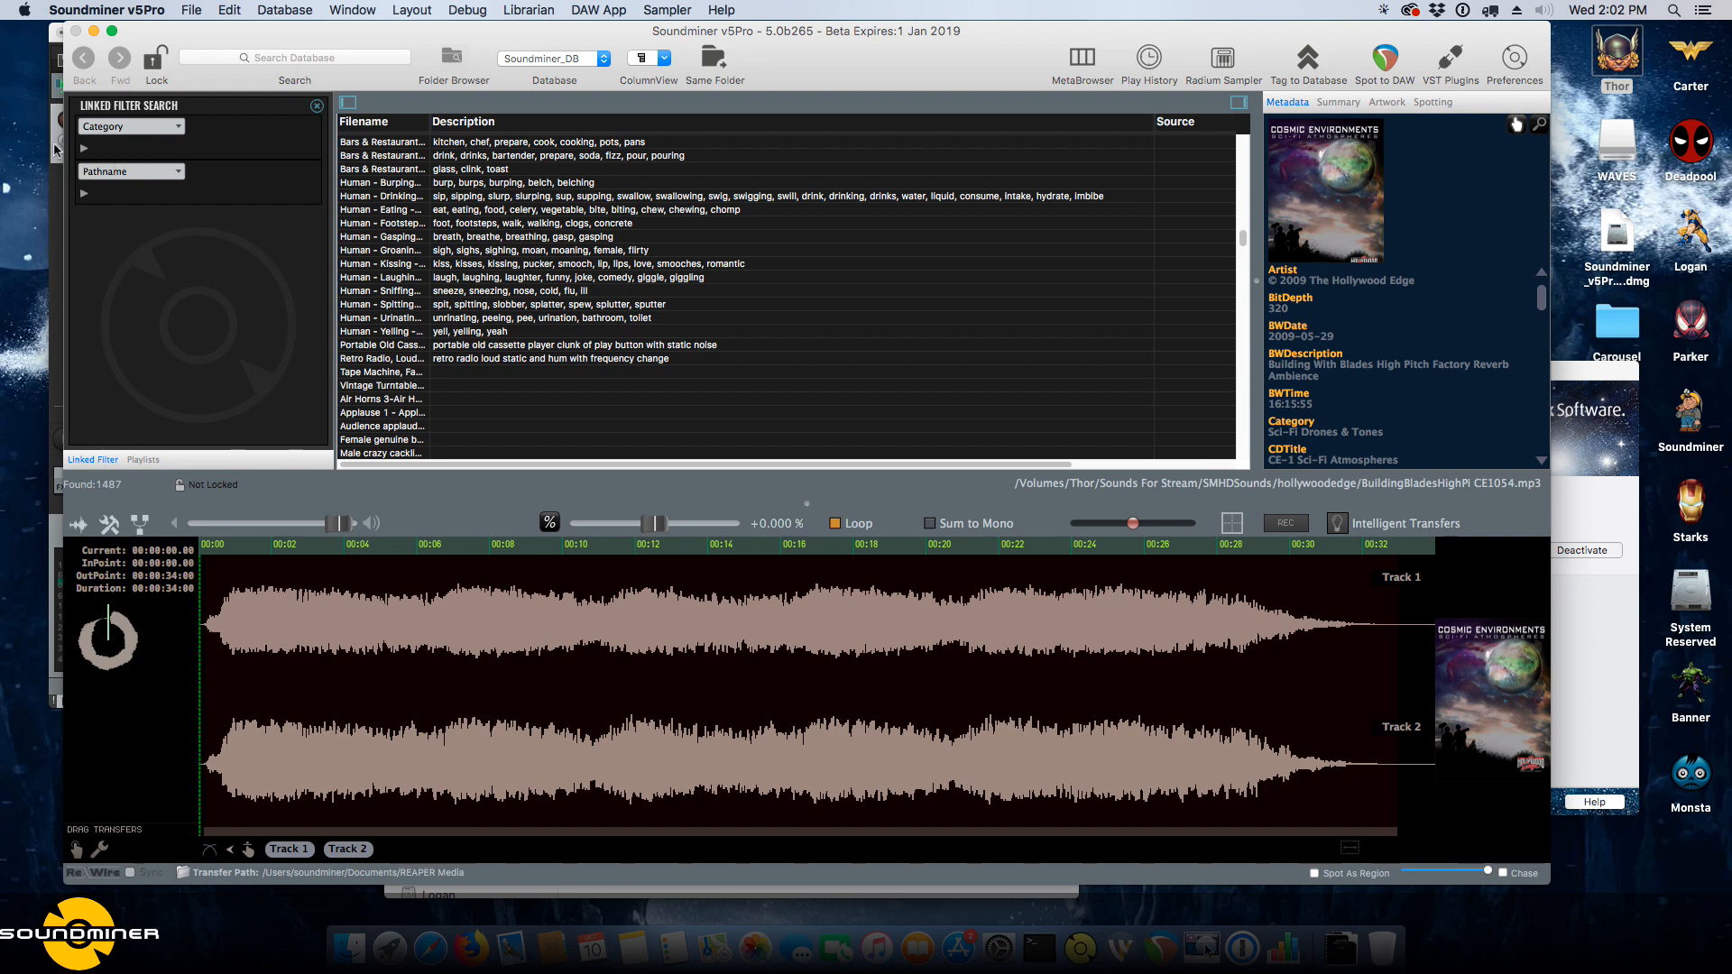
pyautogui.click(84, 149)
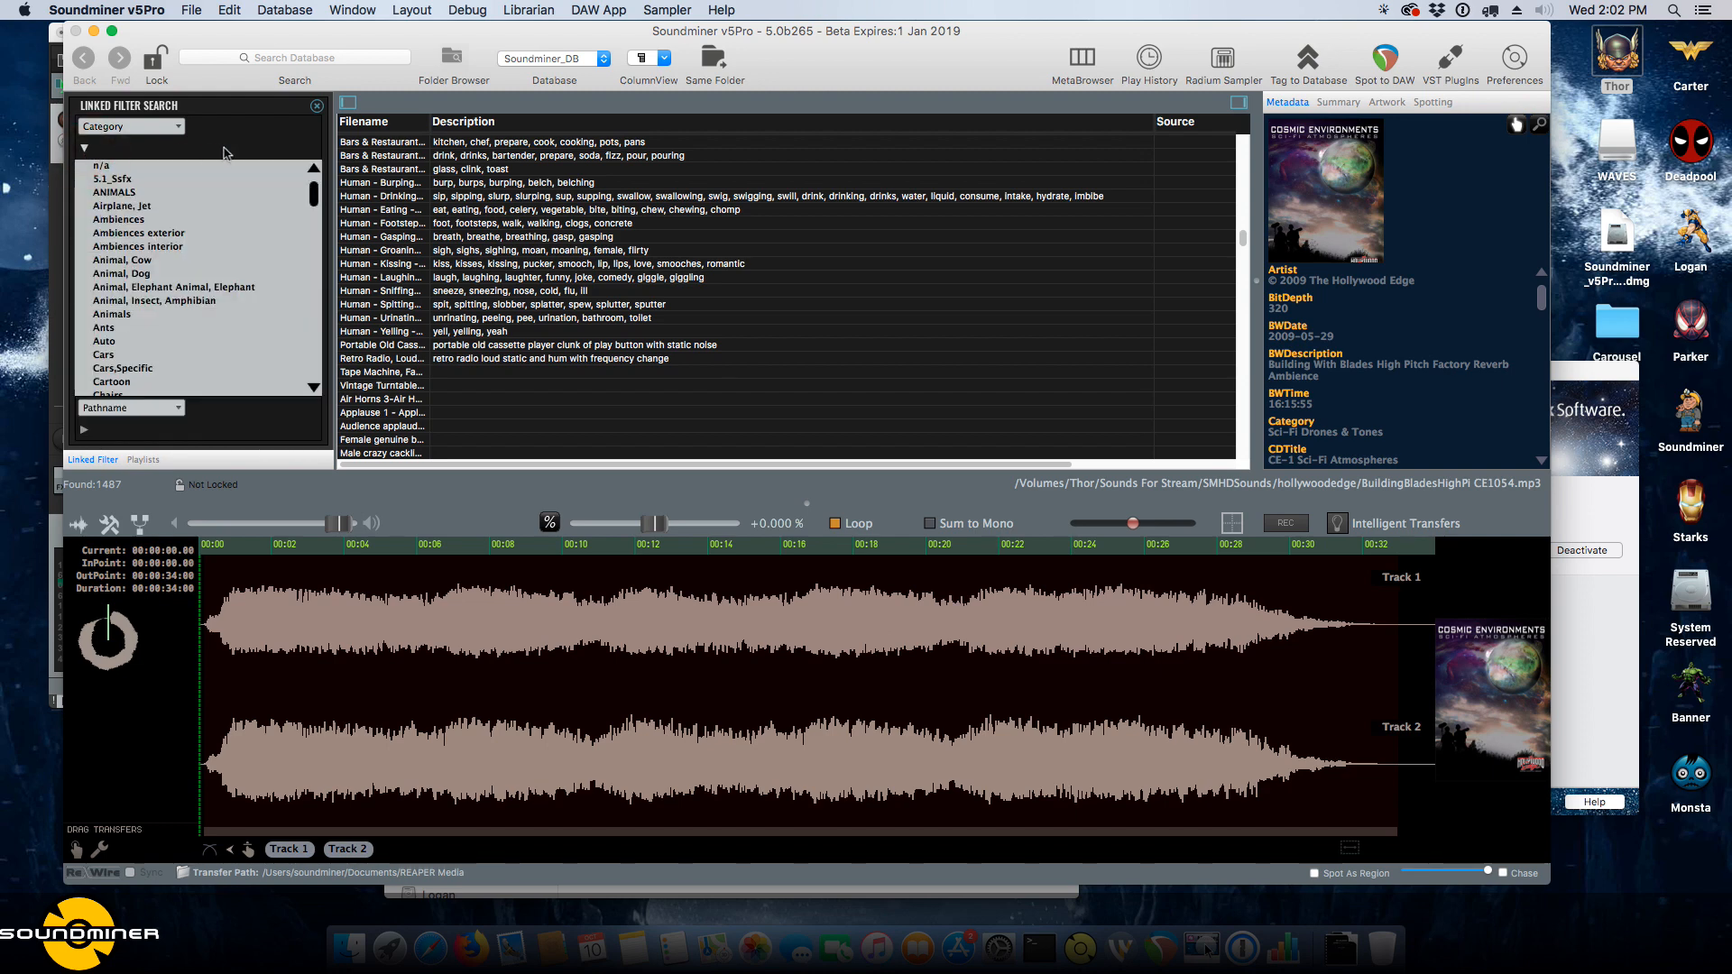
# Keep Category as the first filter field and filter the sounds by Animal, Cow, by Animal, Elephant, and by Cars.
pyautogui.click(177, 126)
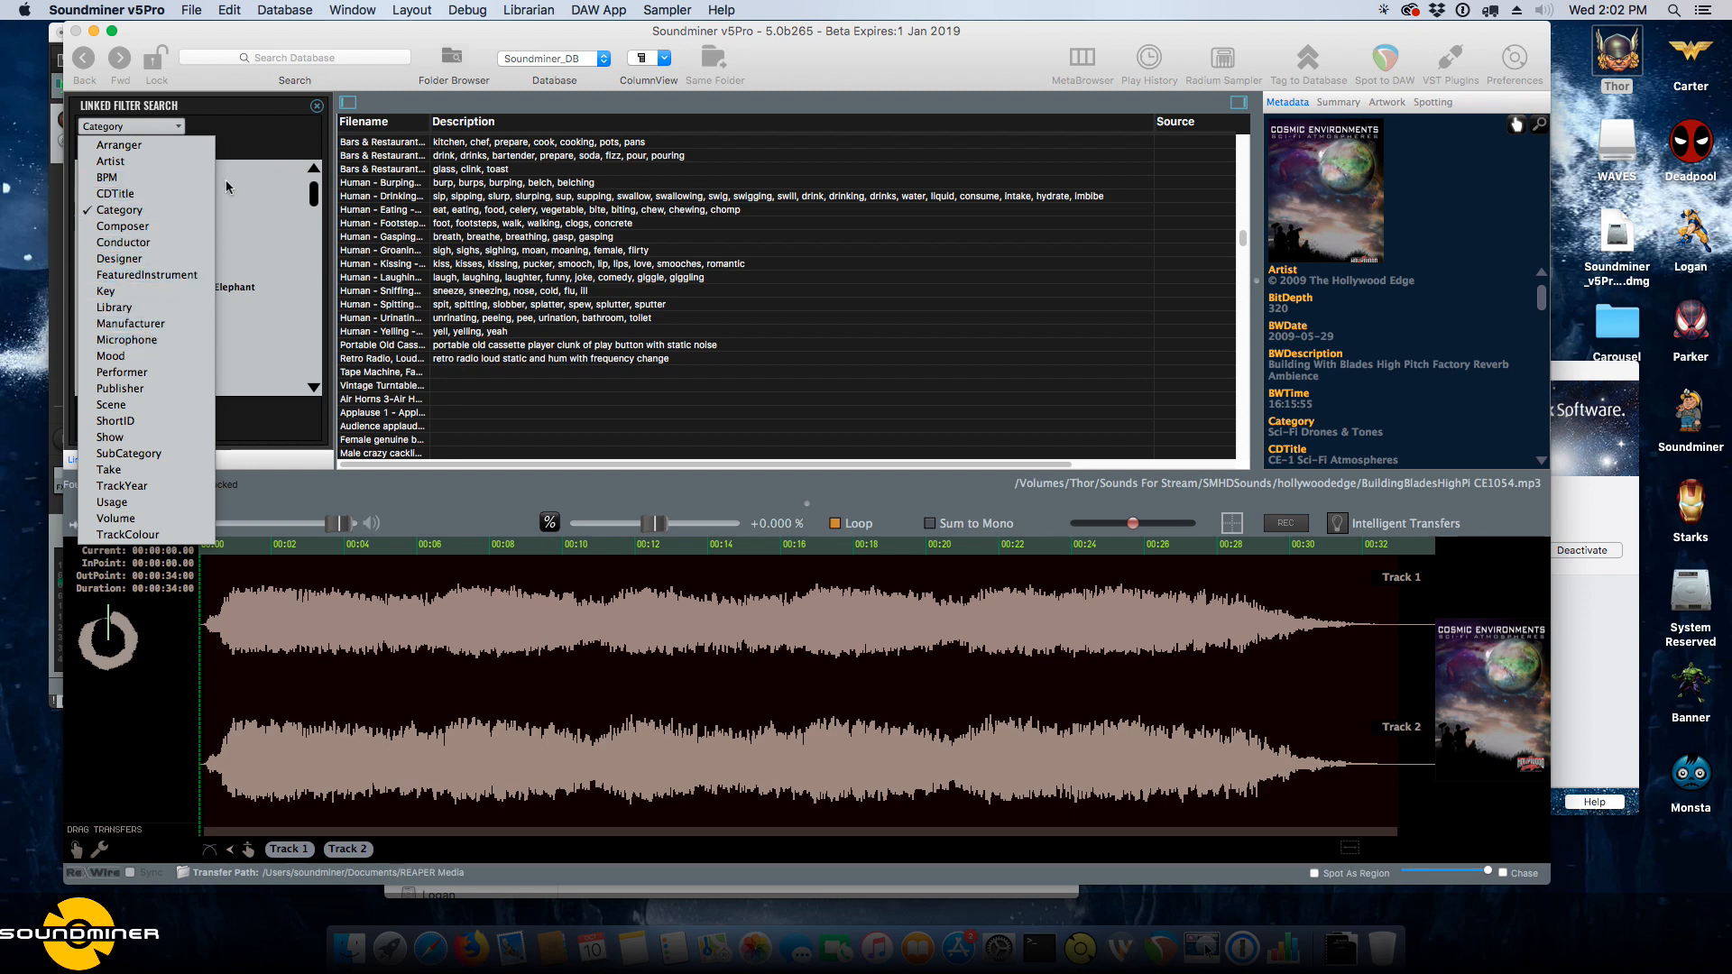
pyautogui.click(179, 210)
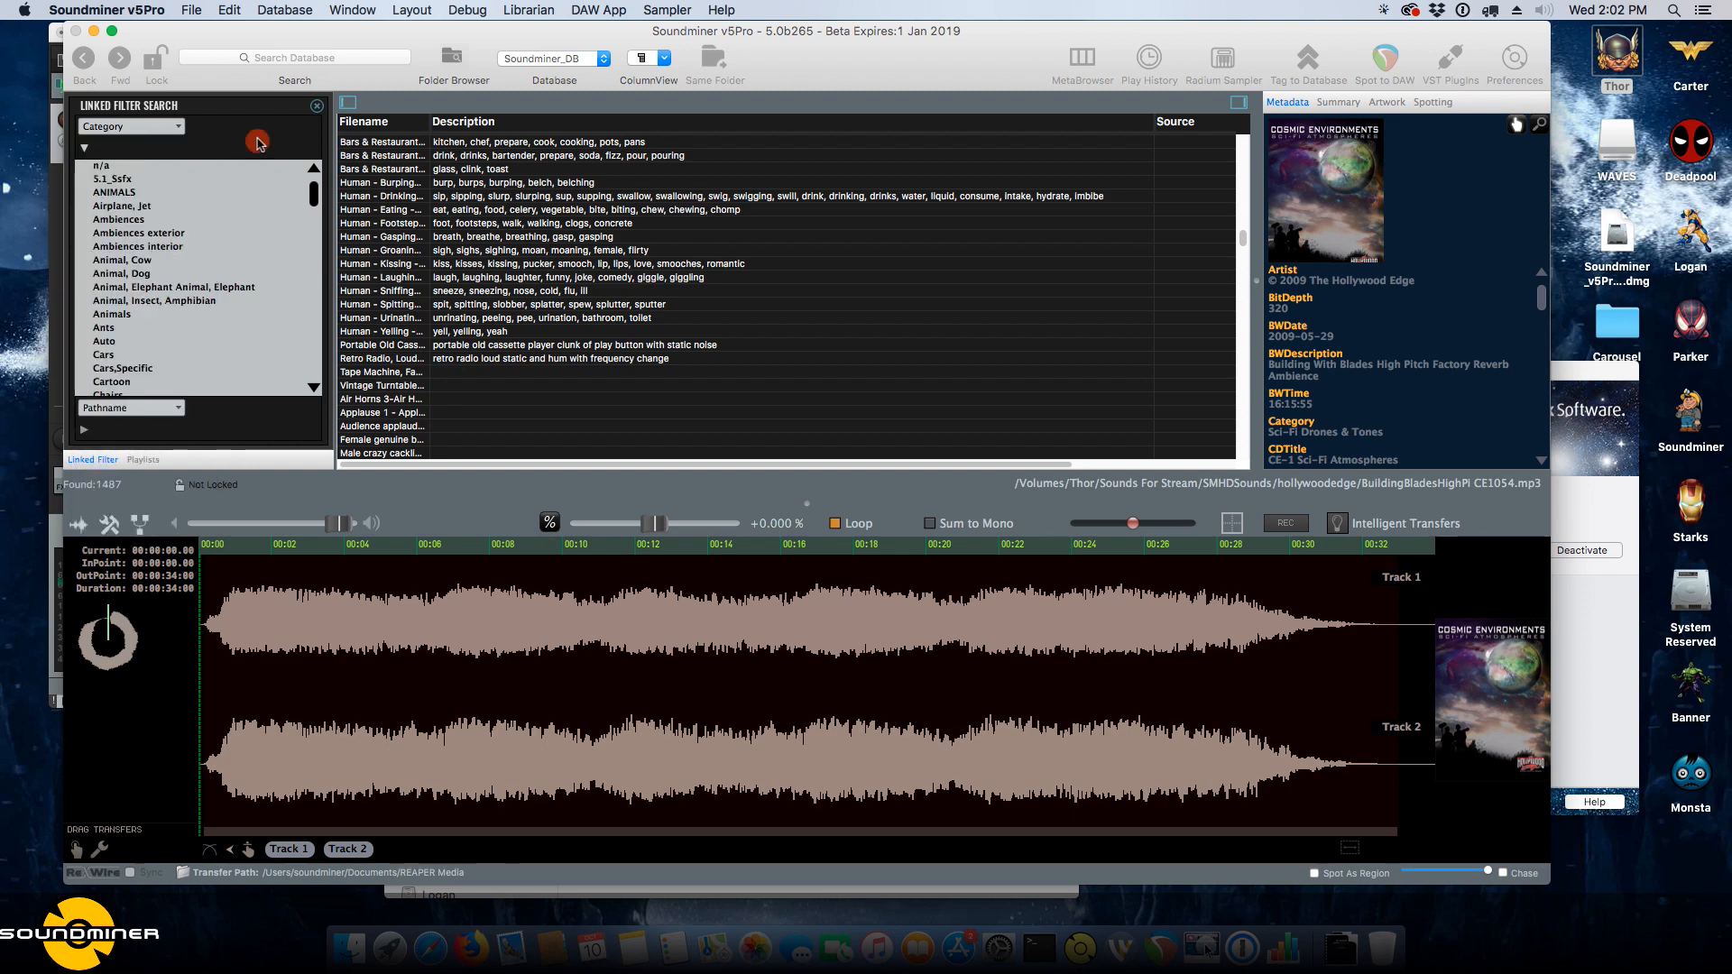
pyautogui.click(167, 222)
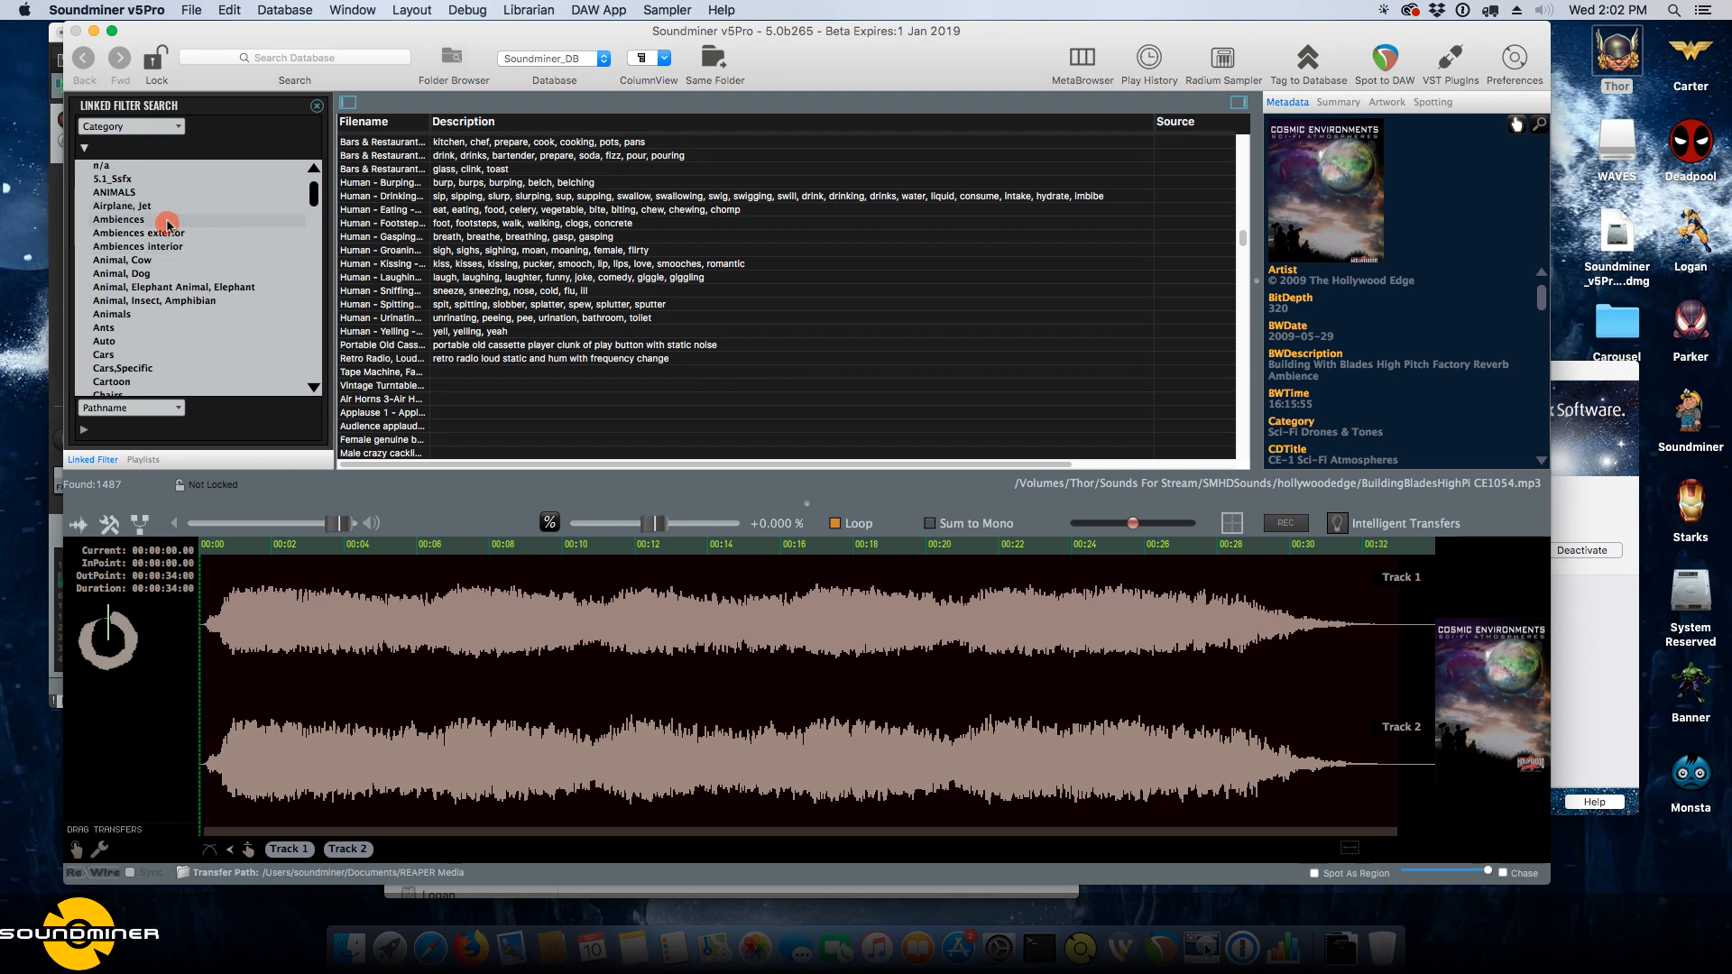
pyautogui.click(154, 233)
pyautogui.click(135, 259)
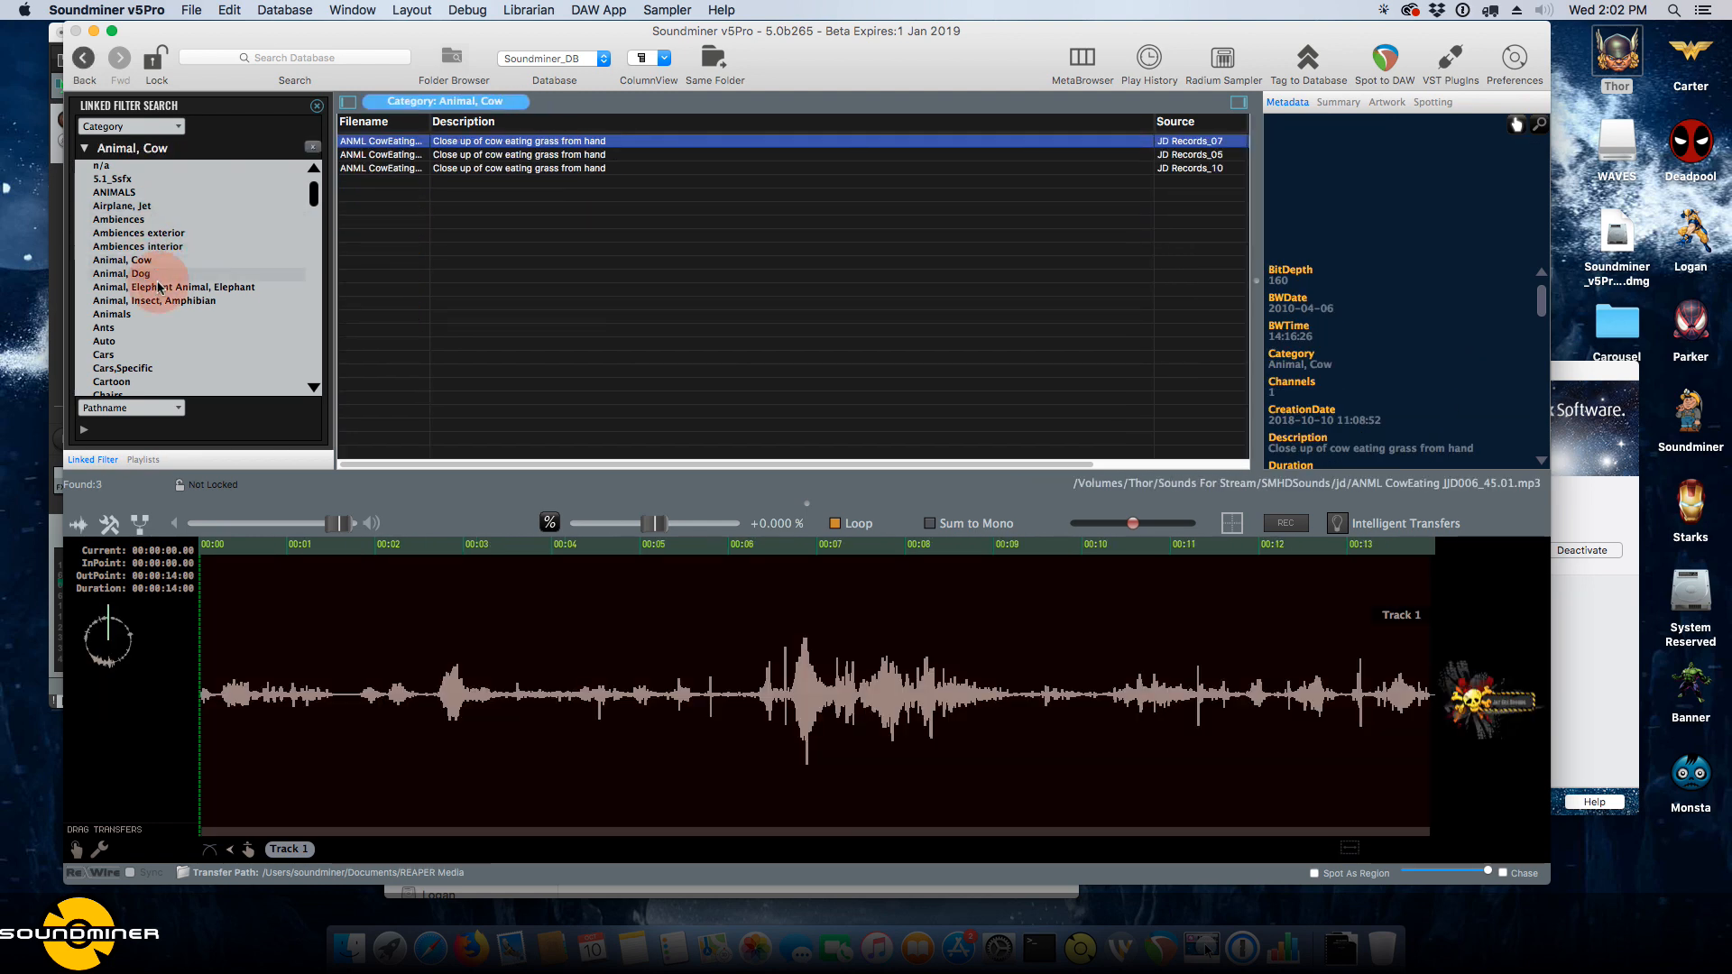
pyautogui.click(158, 287)
pyautogui.click(144, 354)
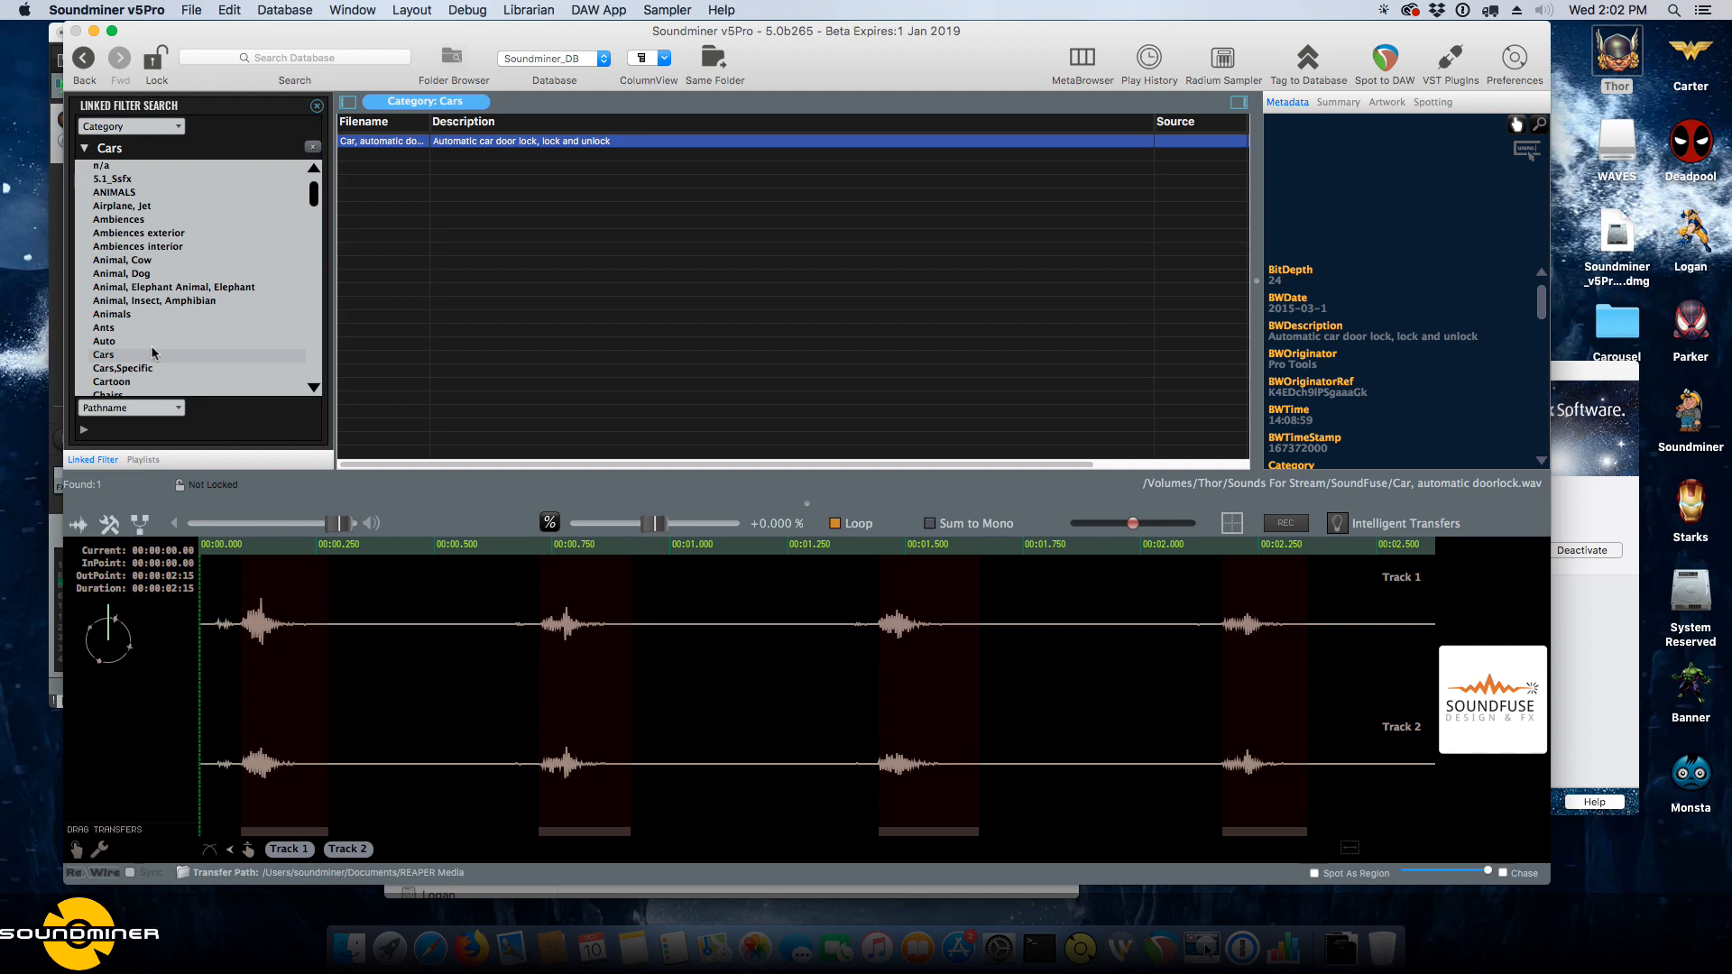
# Show all records again, and filter the sounds by the Horror category and by the Hits category.
pyautogui.press('super+g')
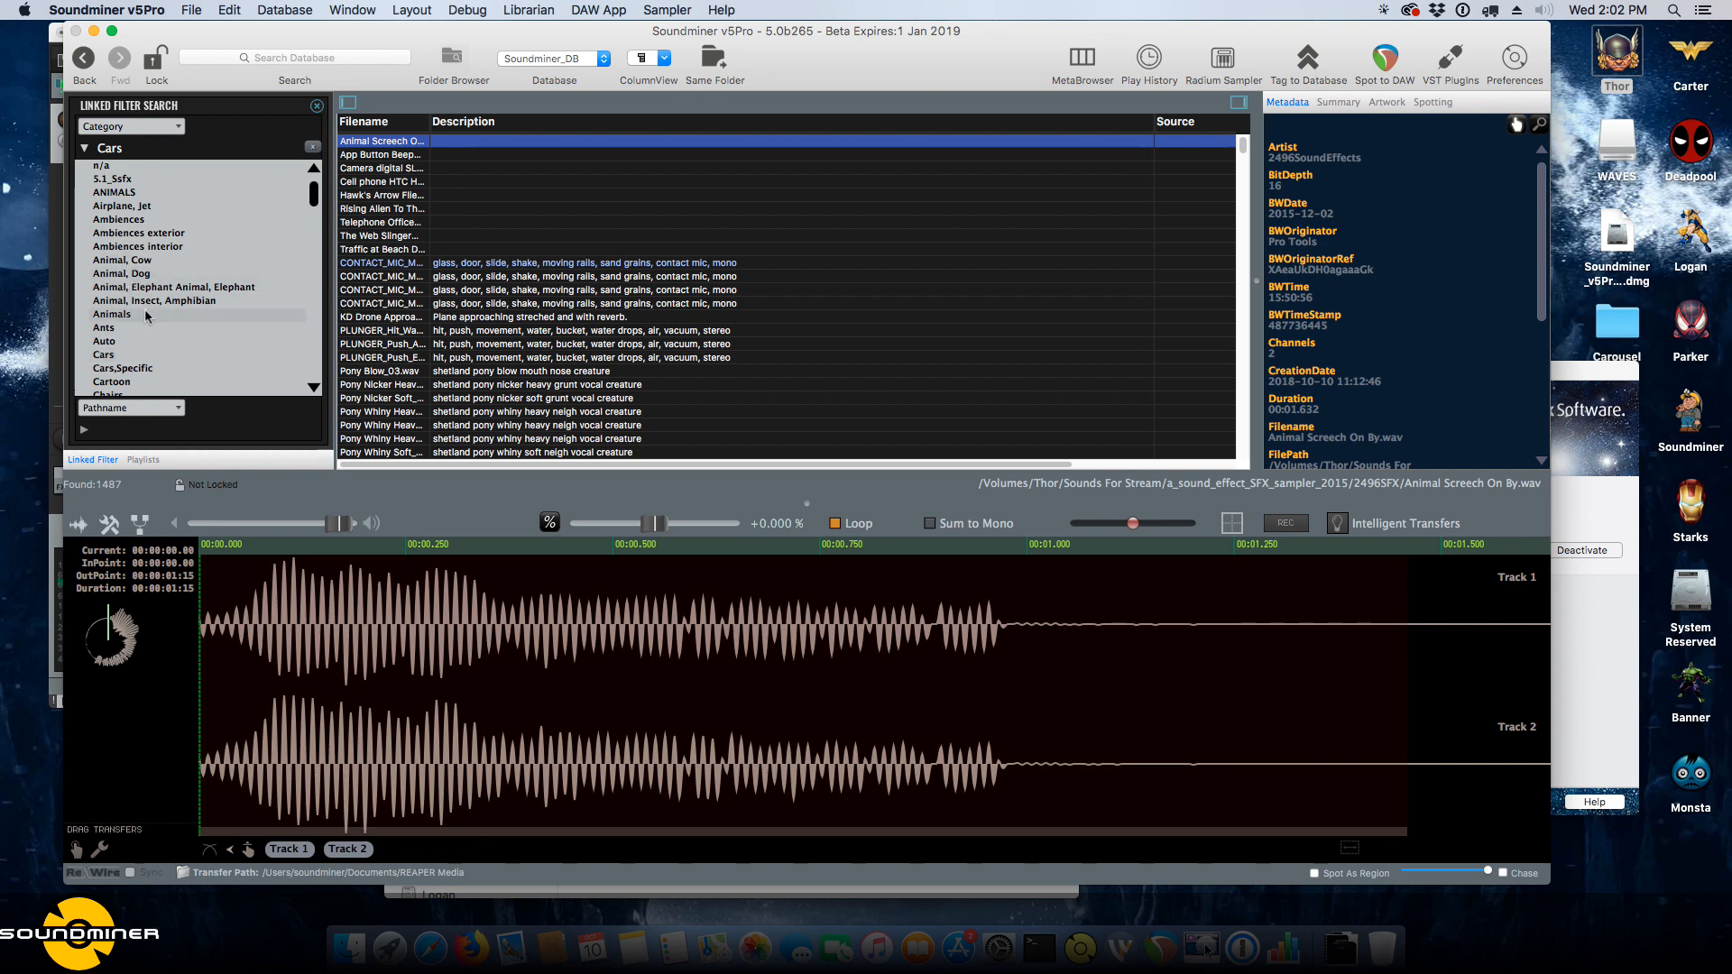
pyautogui.scroll(-10, 147, 313)
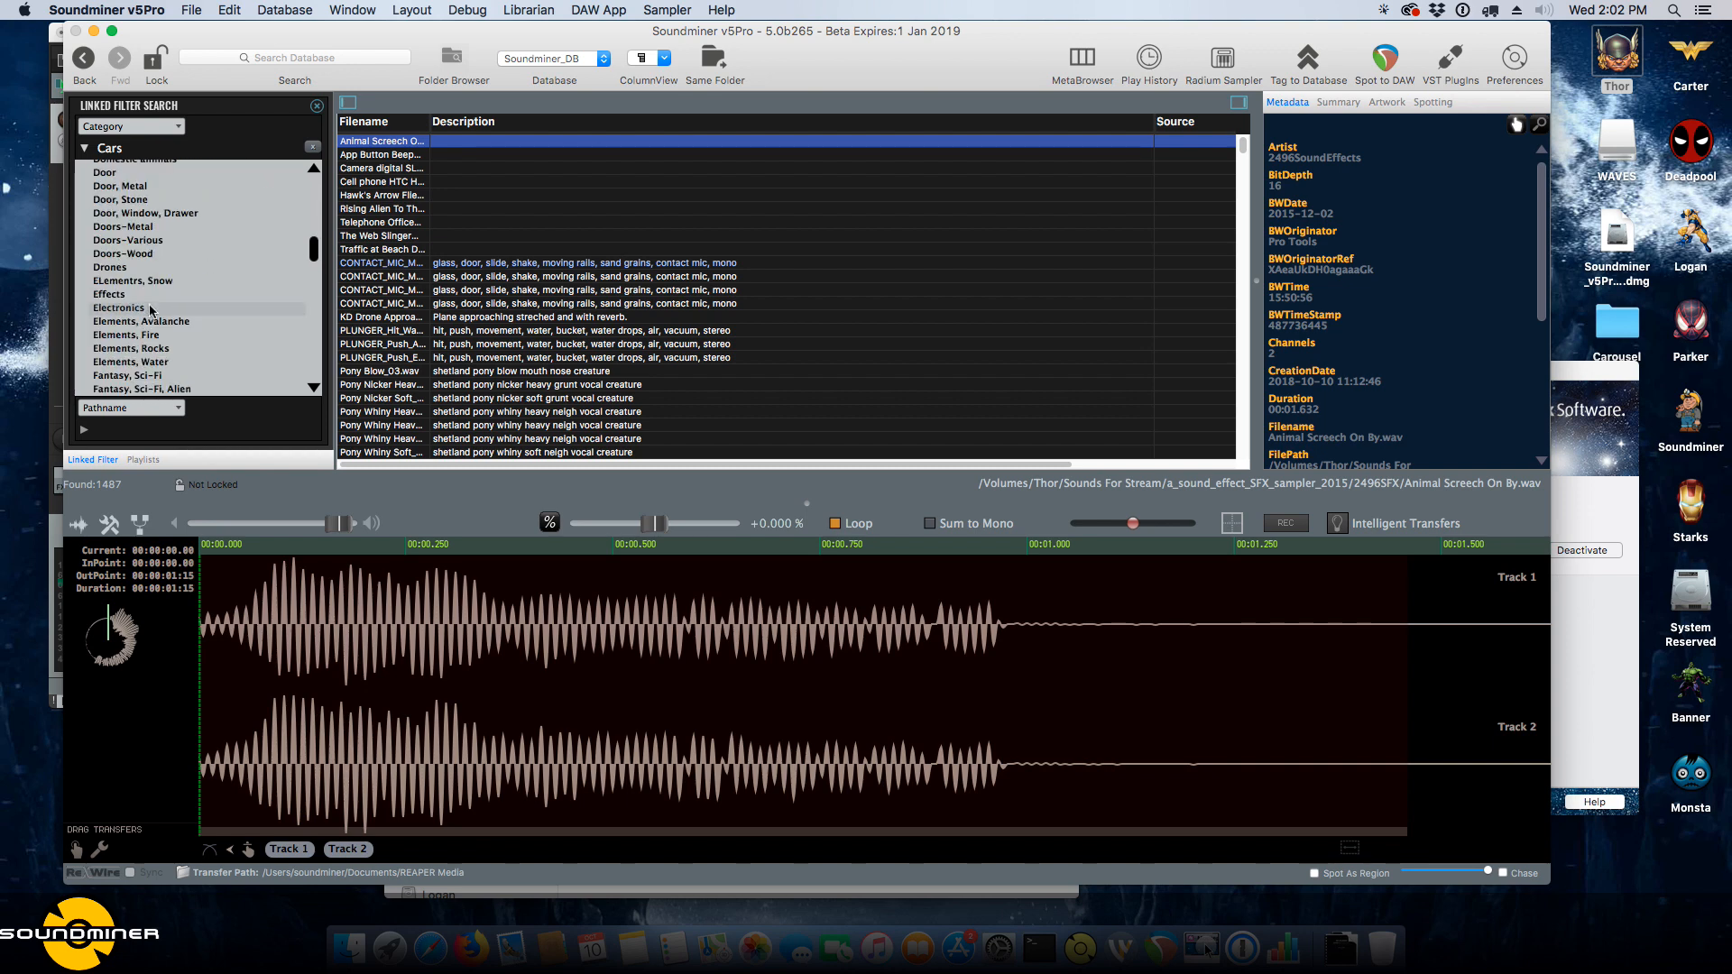
pyautogui.scroll(-6, 151, 309)
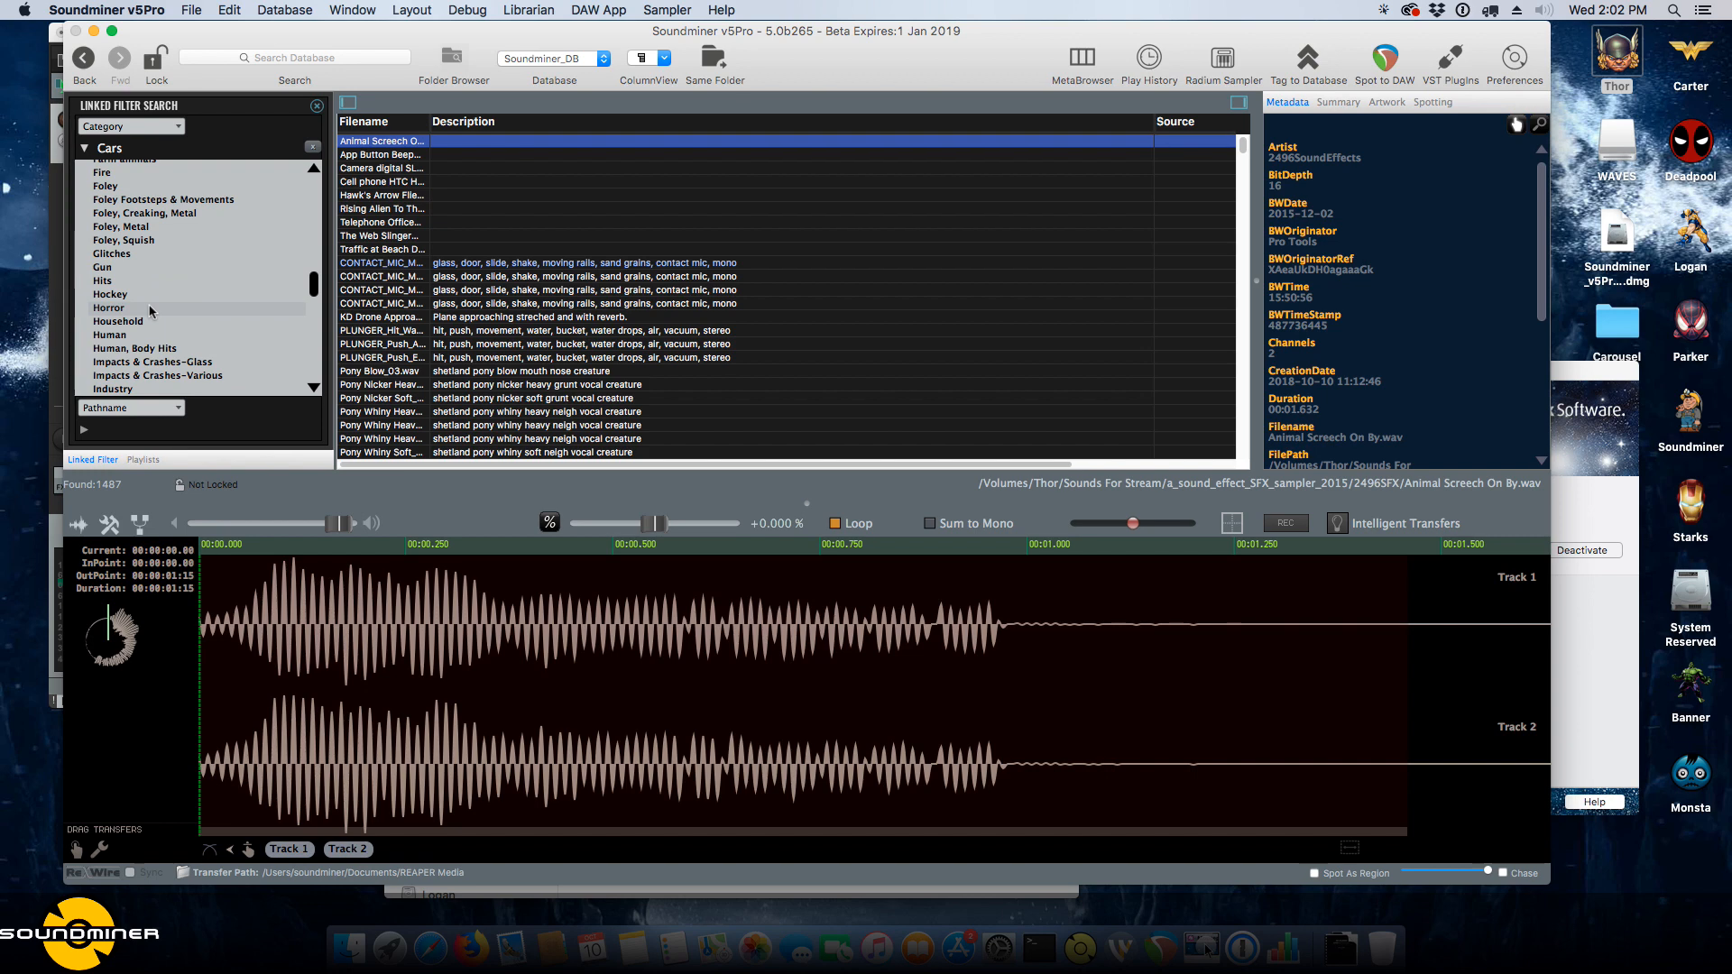
pyautogui.click(152, 310)
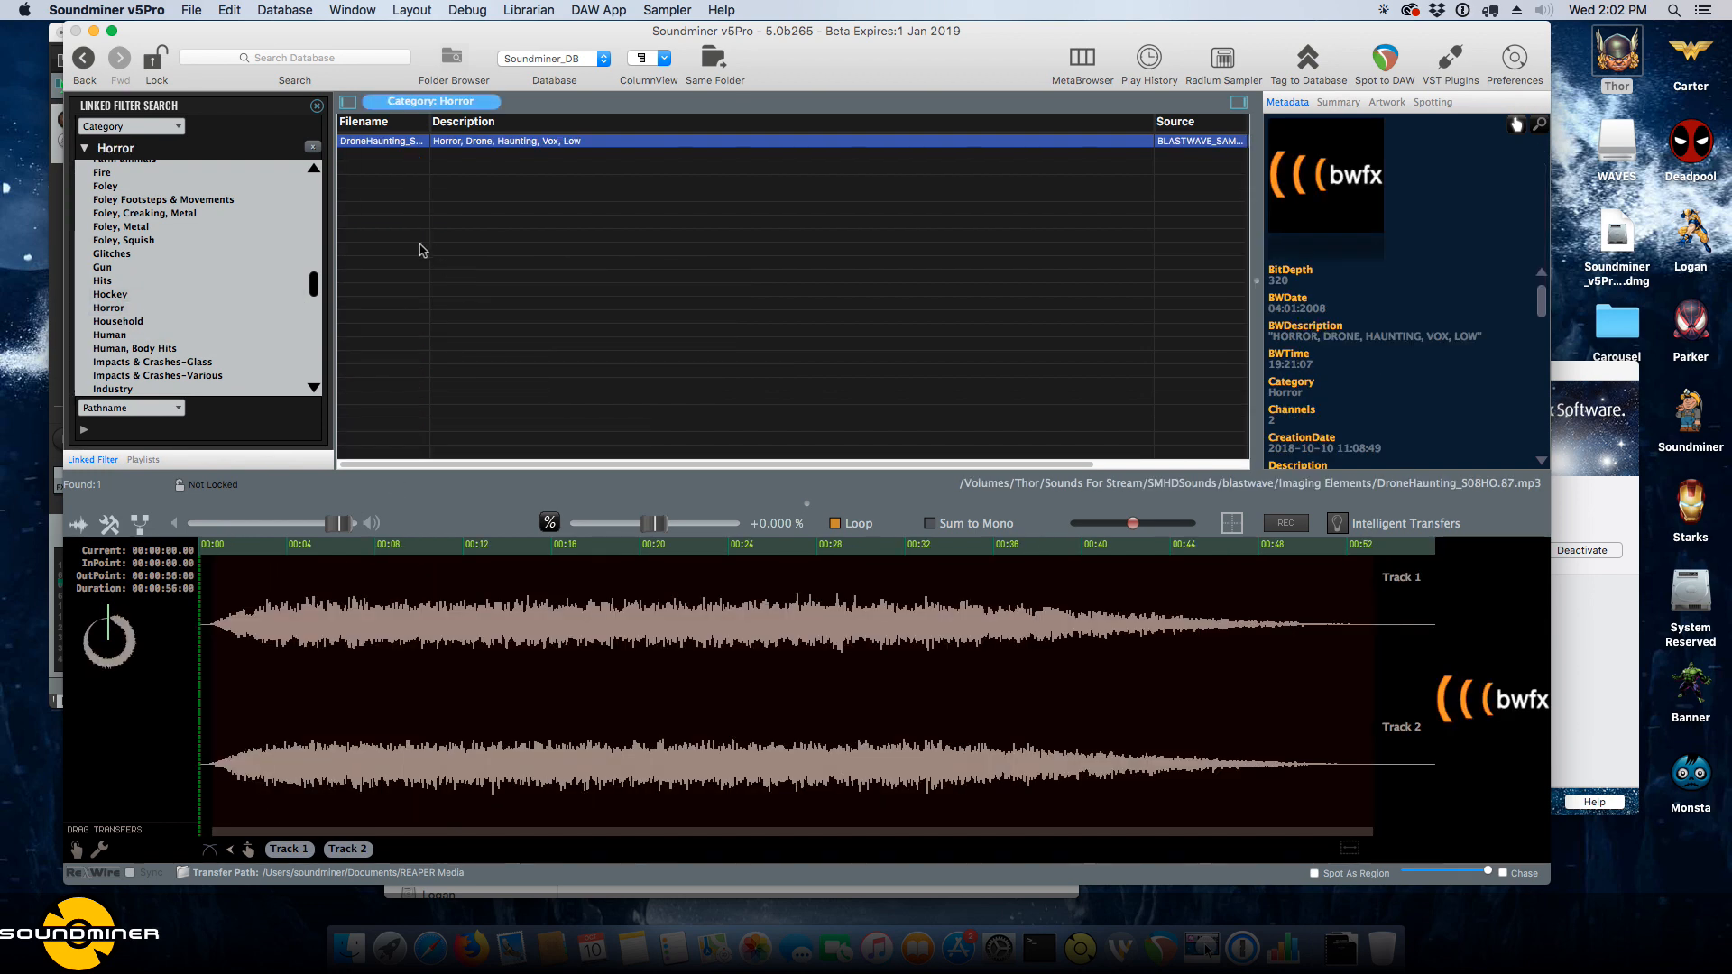
pyautogui.click(193, 293)
pyautogui.click(163, 281)
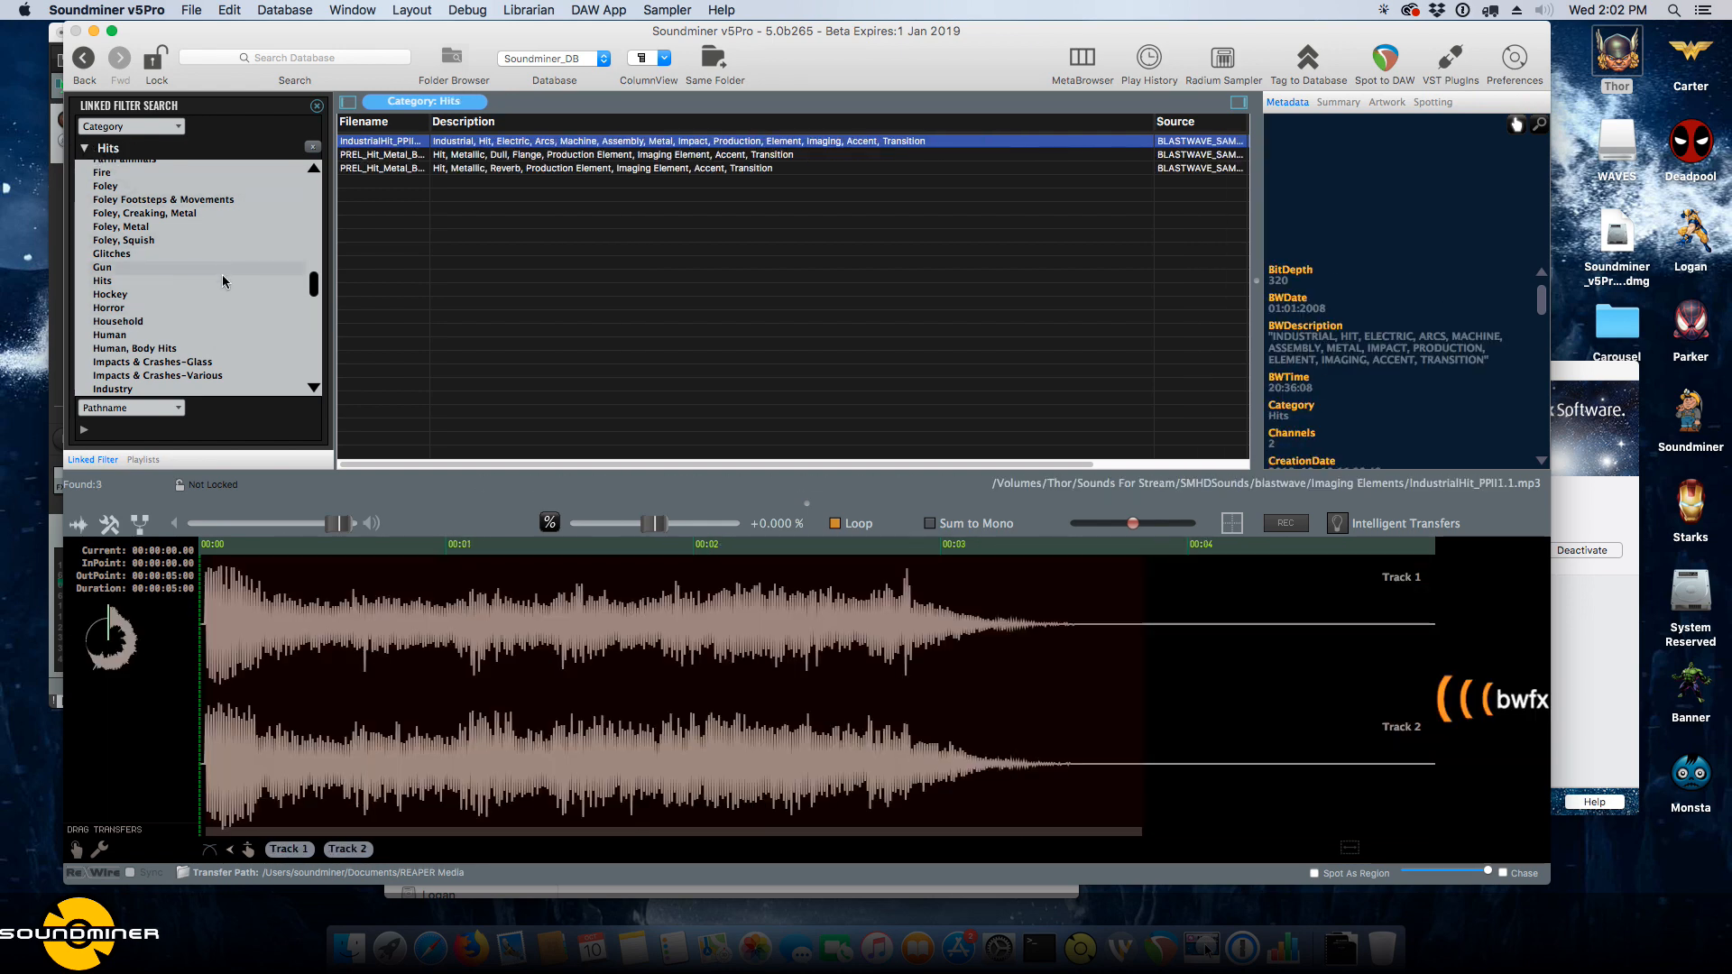
# Filter the sounds by the Animals category and narrow them by pathname to the SoundFuse folder.
pyautogui.moveTo(313, 283); pyautogui.dragTo(332, 183)
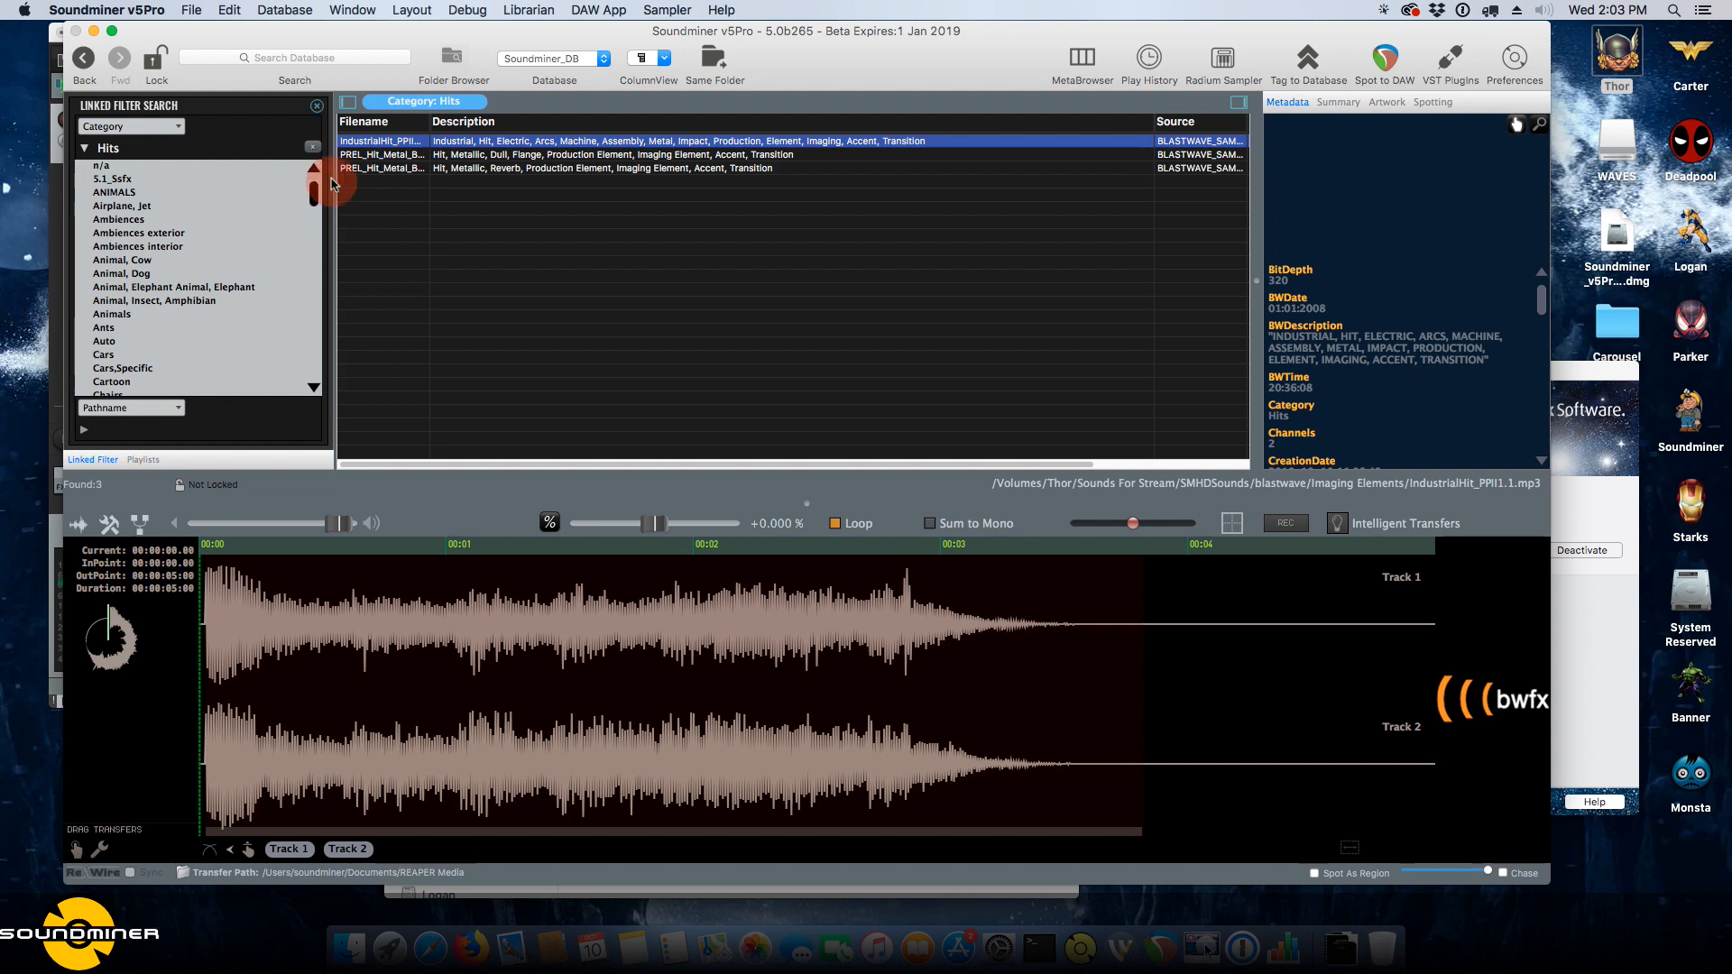
pyautogui.click(108, 314)
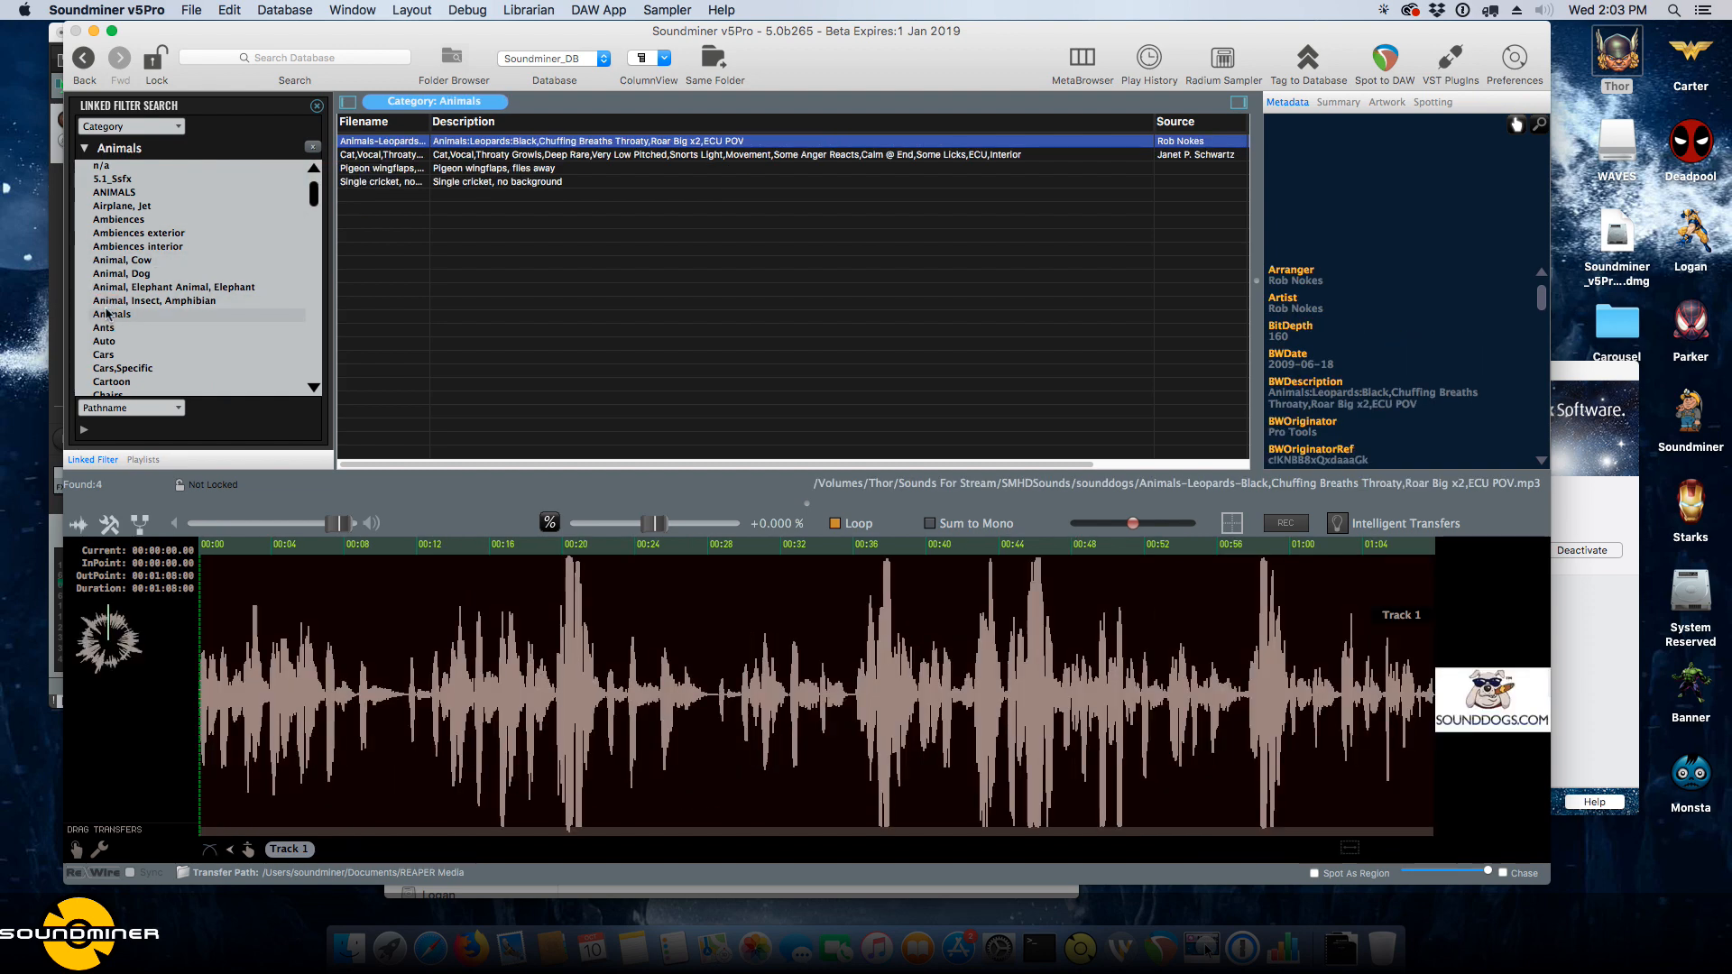
pyautogui.click(84, 429)
pyautogui.click(81, 210)
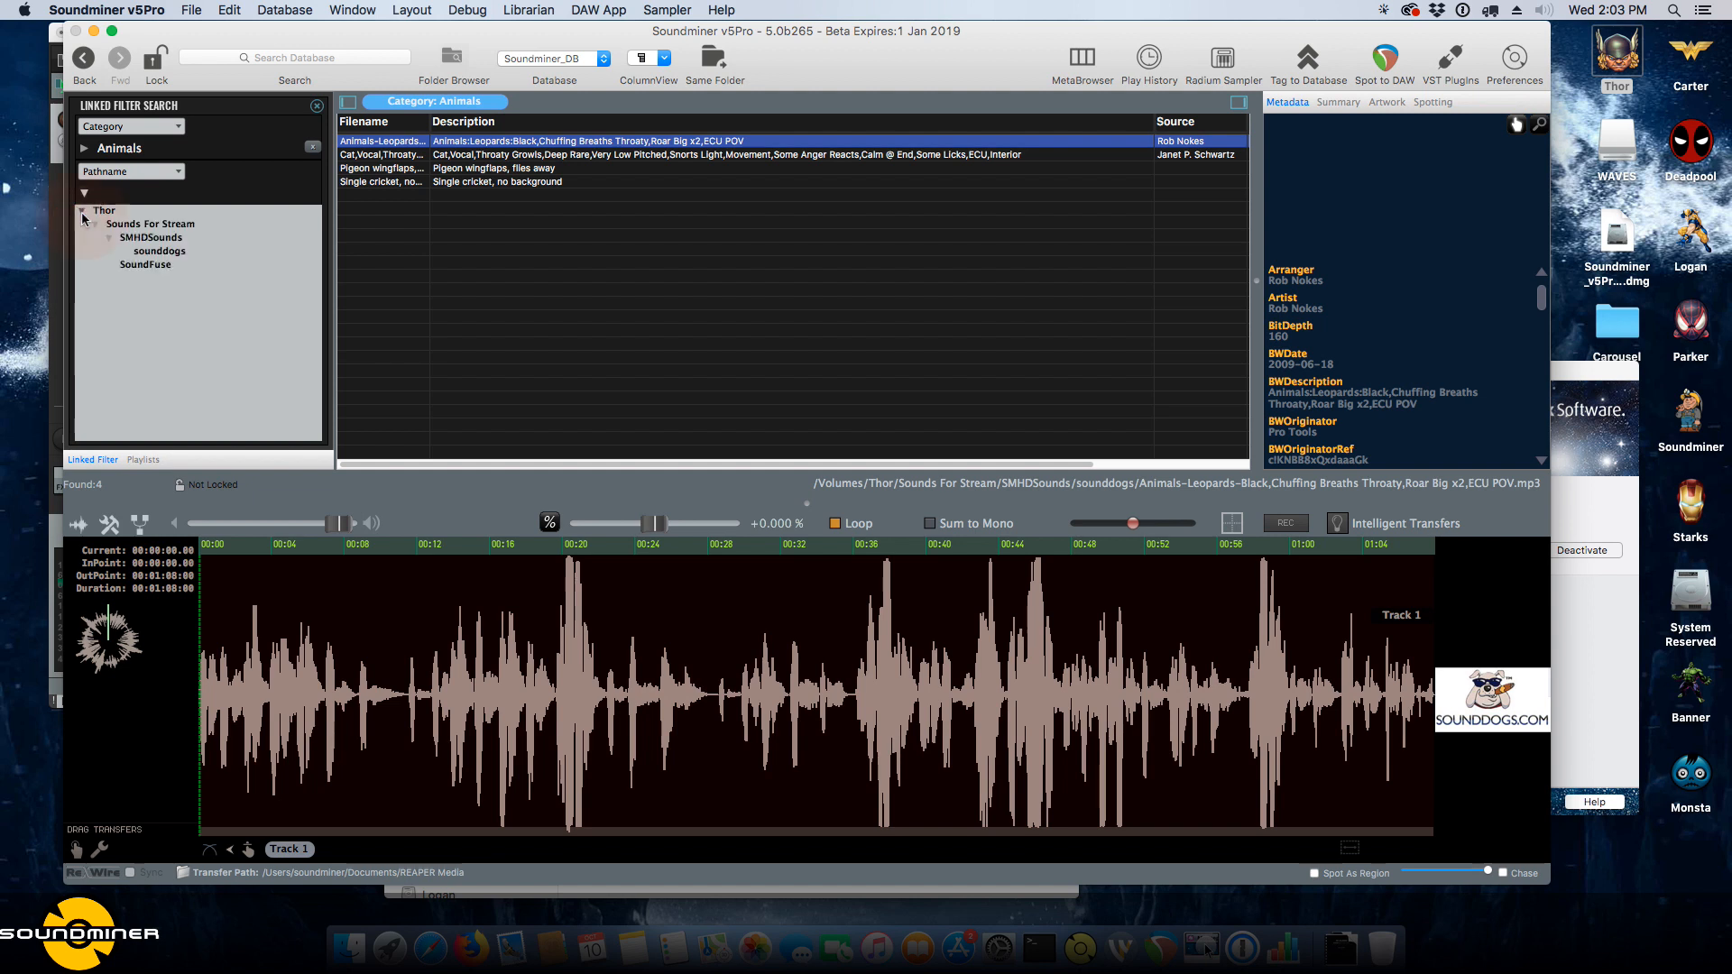
pyautogui.click(158, 253)
pyautogui.click(156, 265)
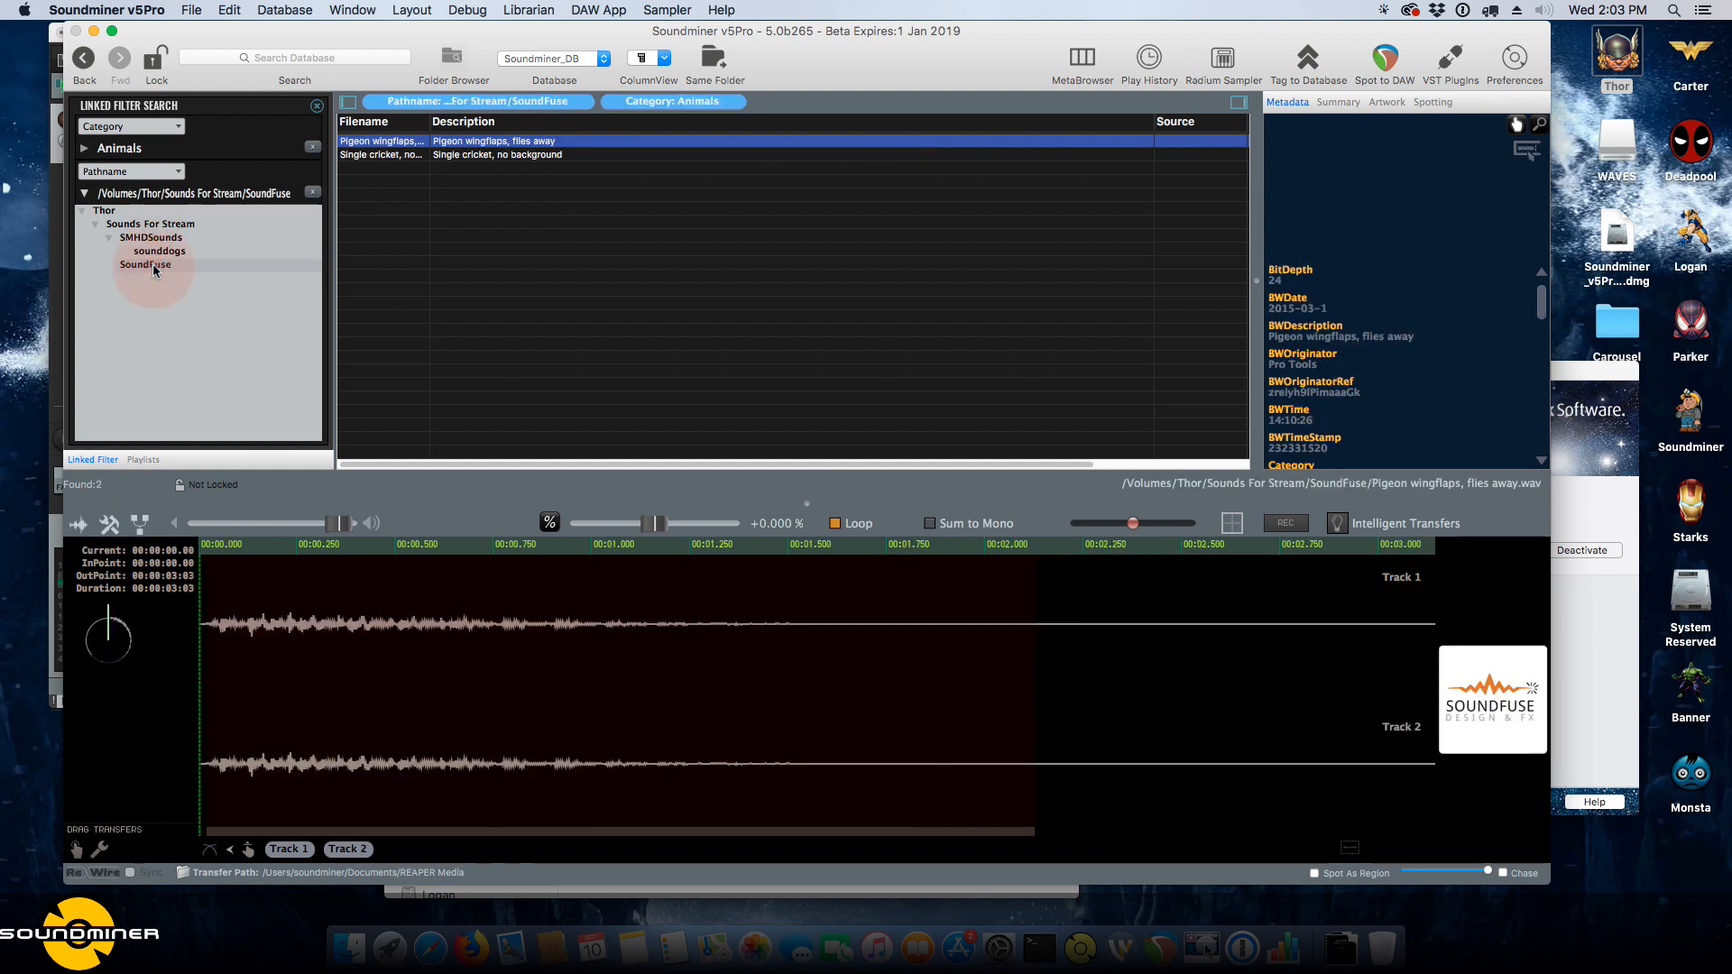
# Change the pathname filter to the sounddogs folder and remove the Animals category filter.
pyautogui.click(159, 252)
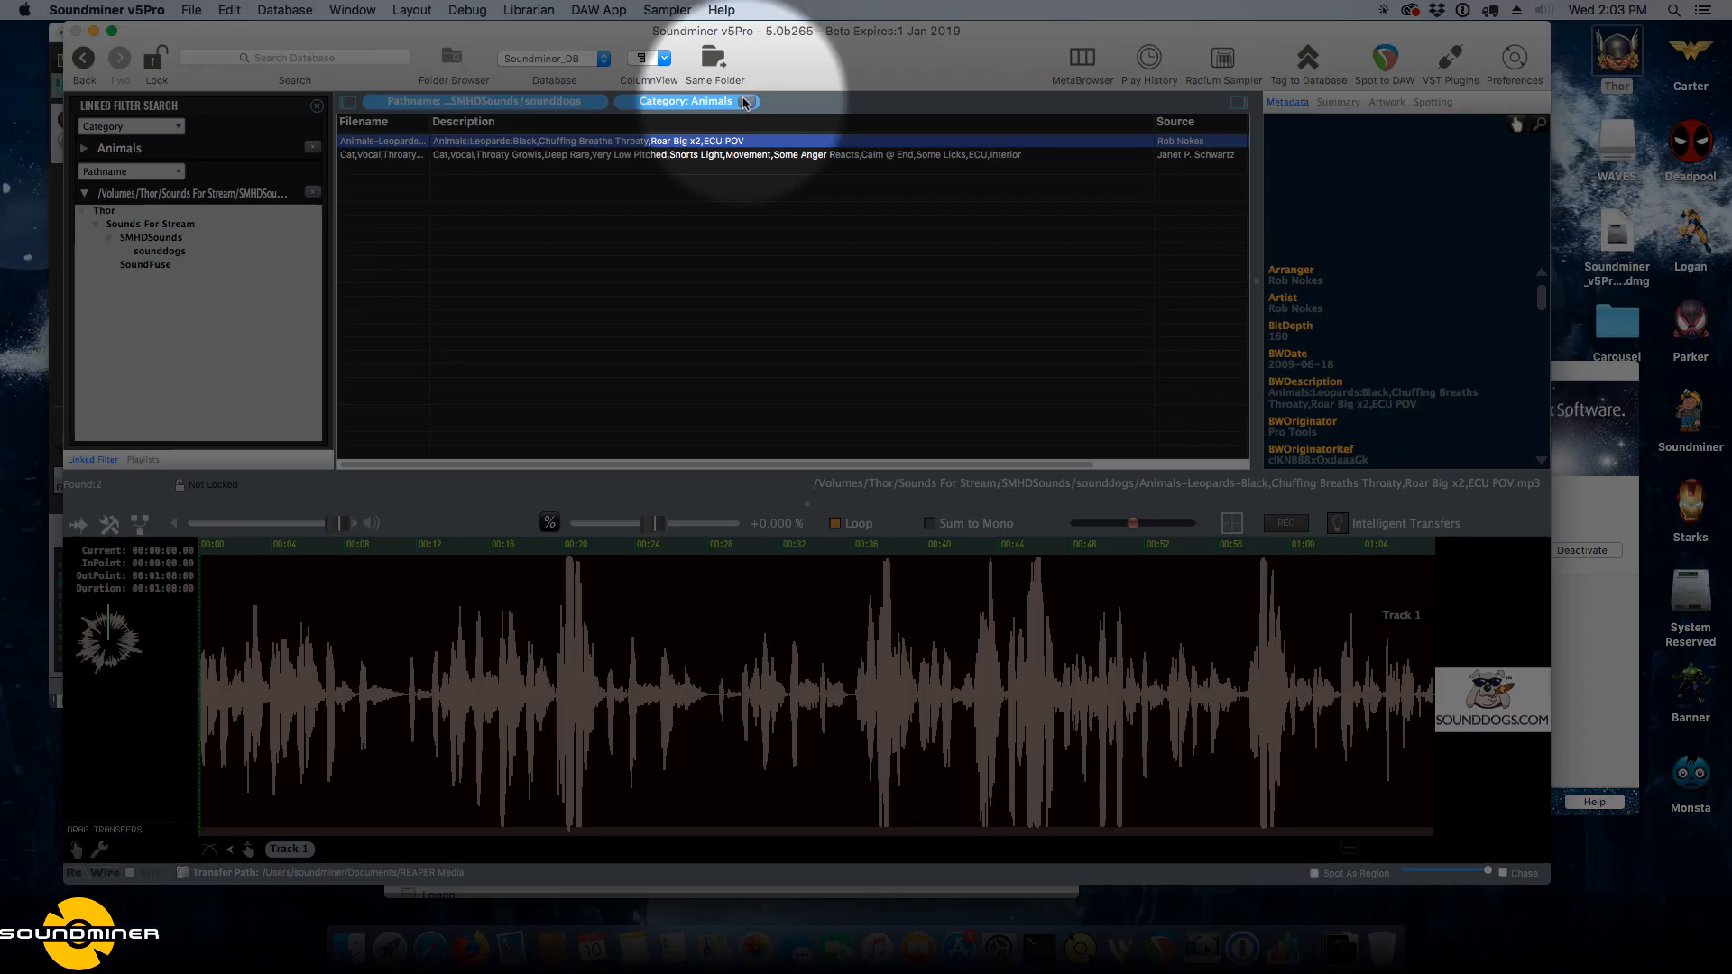
pyautogui.click(747, 101)
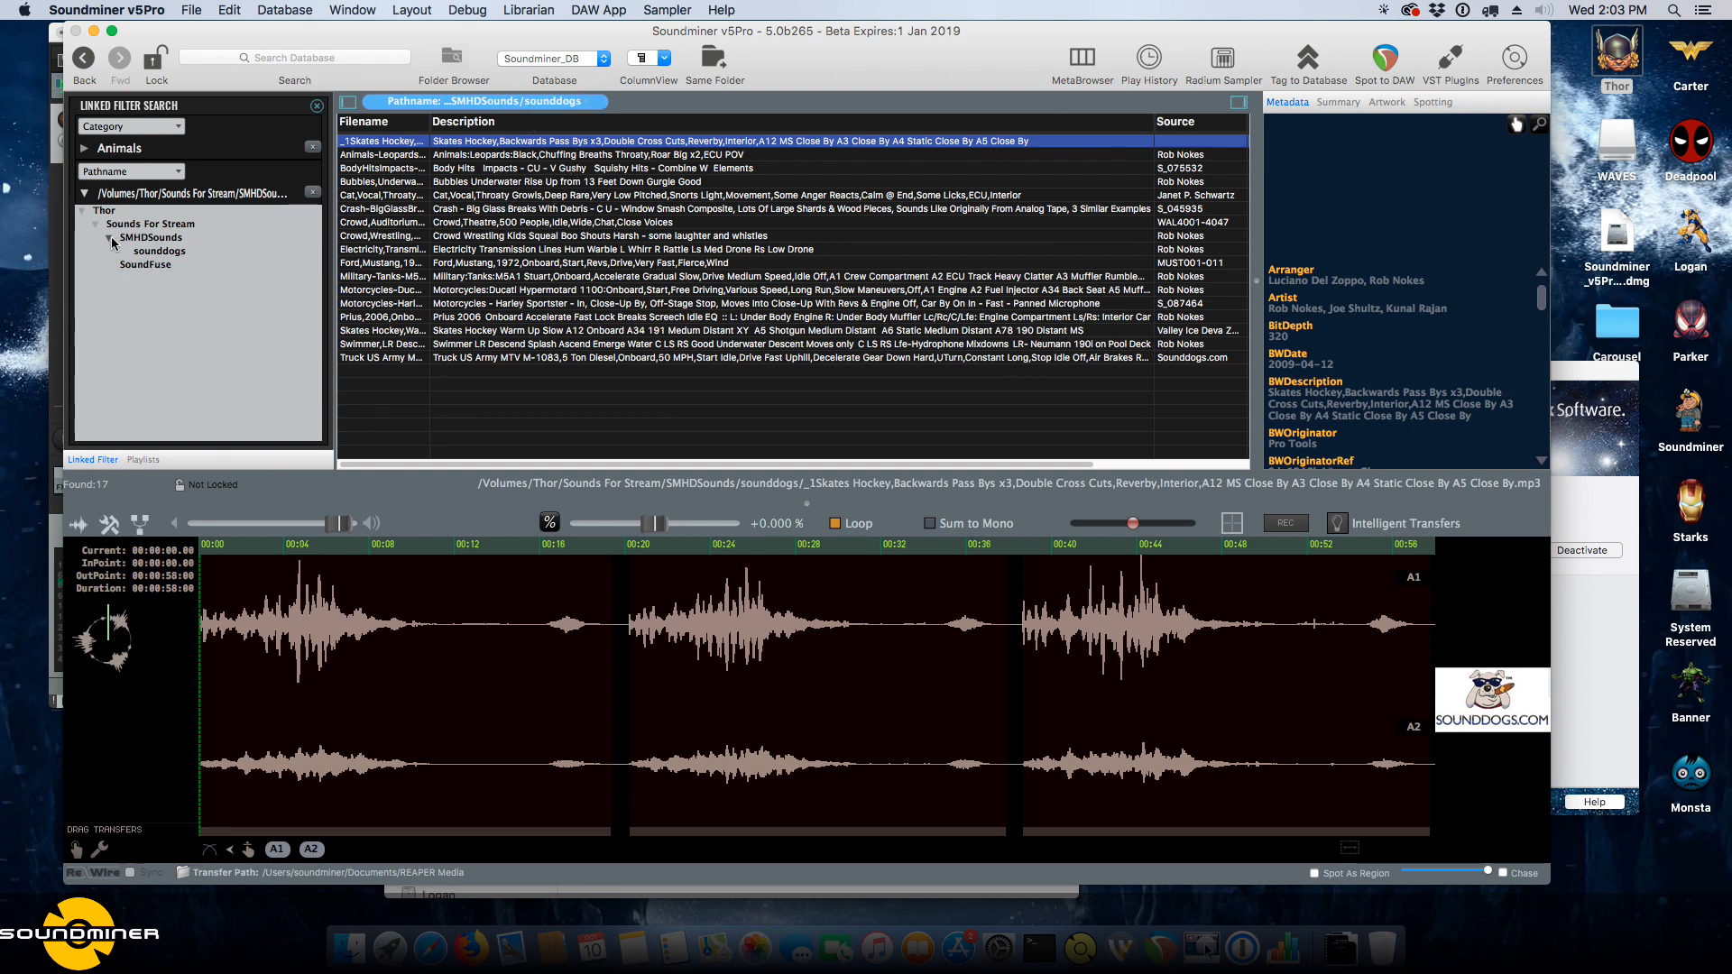
# Switch to the Recordist database and expand the RECORDIST SFX folder tree down to the RECORDIST HD PROFESSIONAL subfolders.
pyautogui.click(563, 58)
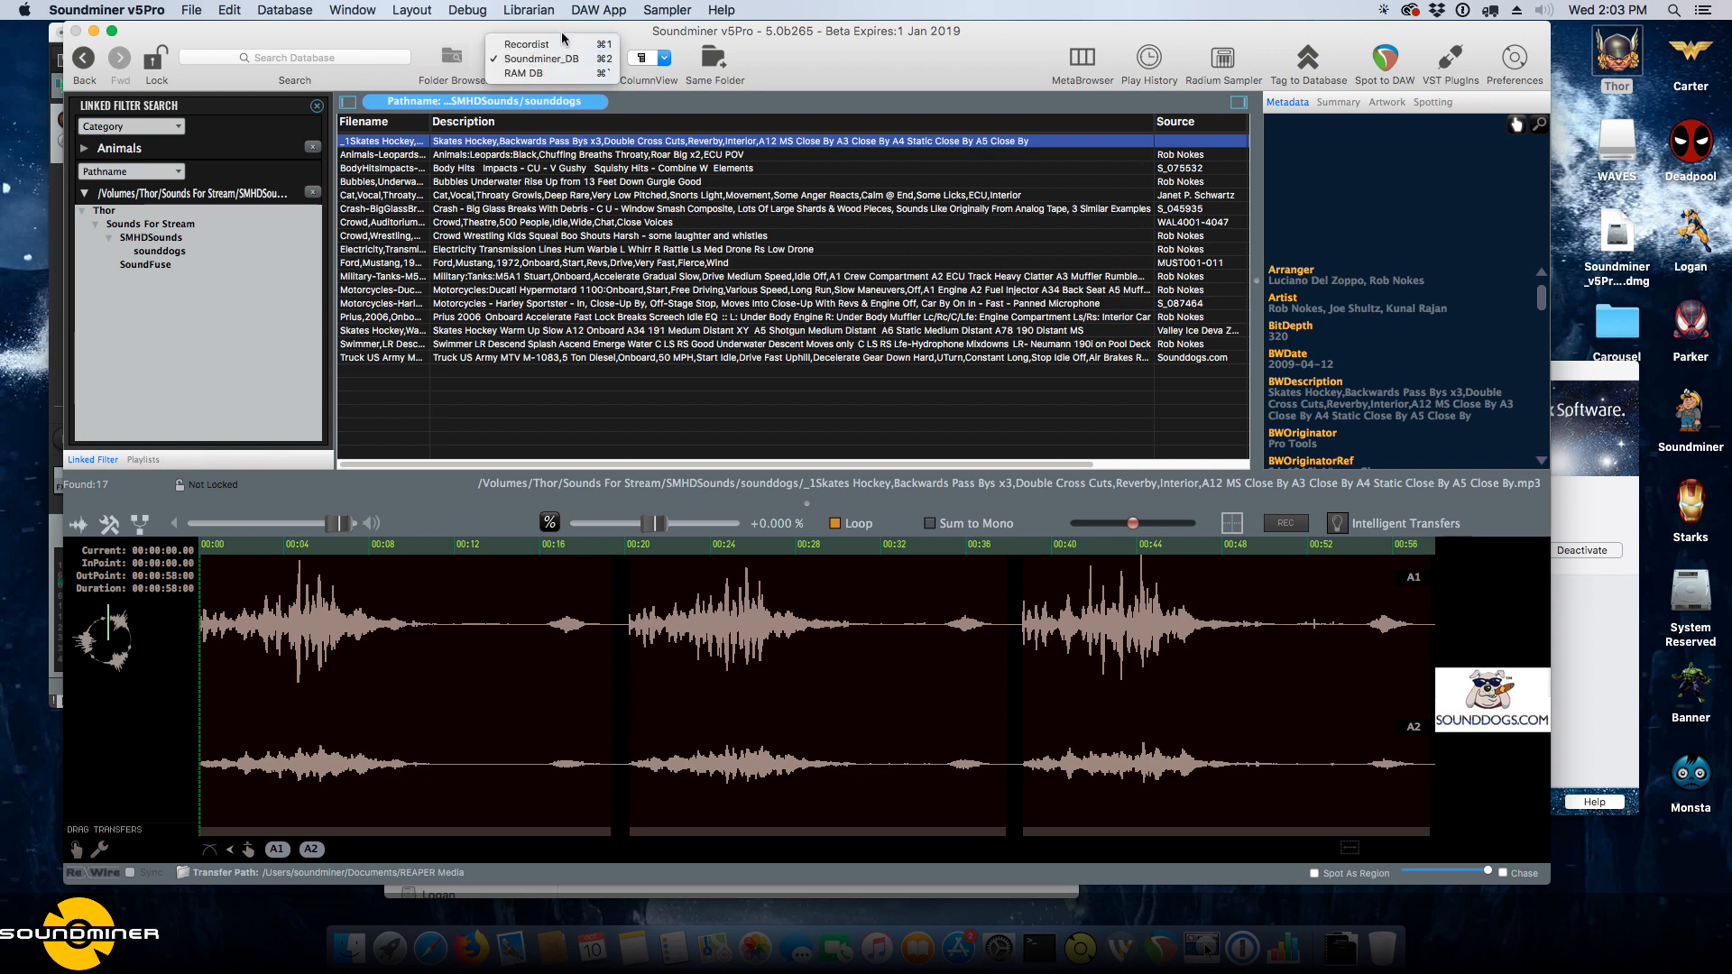
pyautogui.click(557, 43)
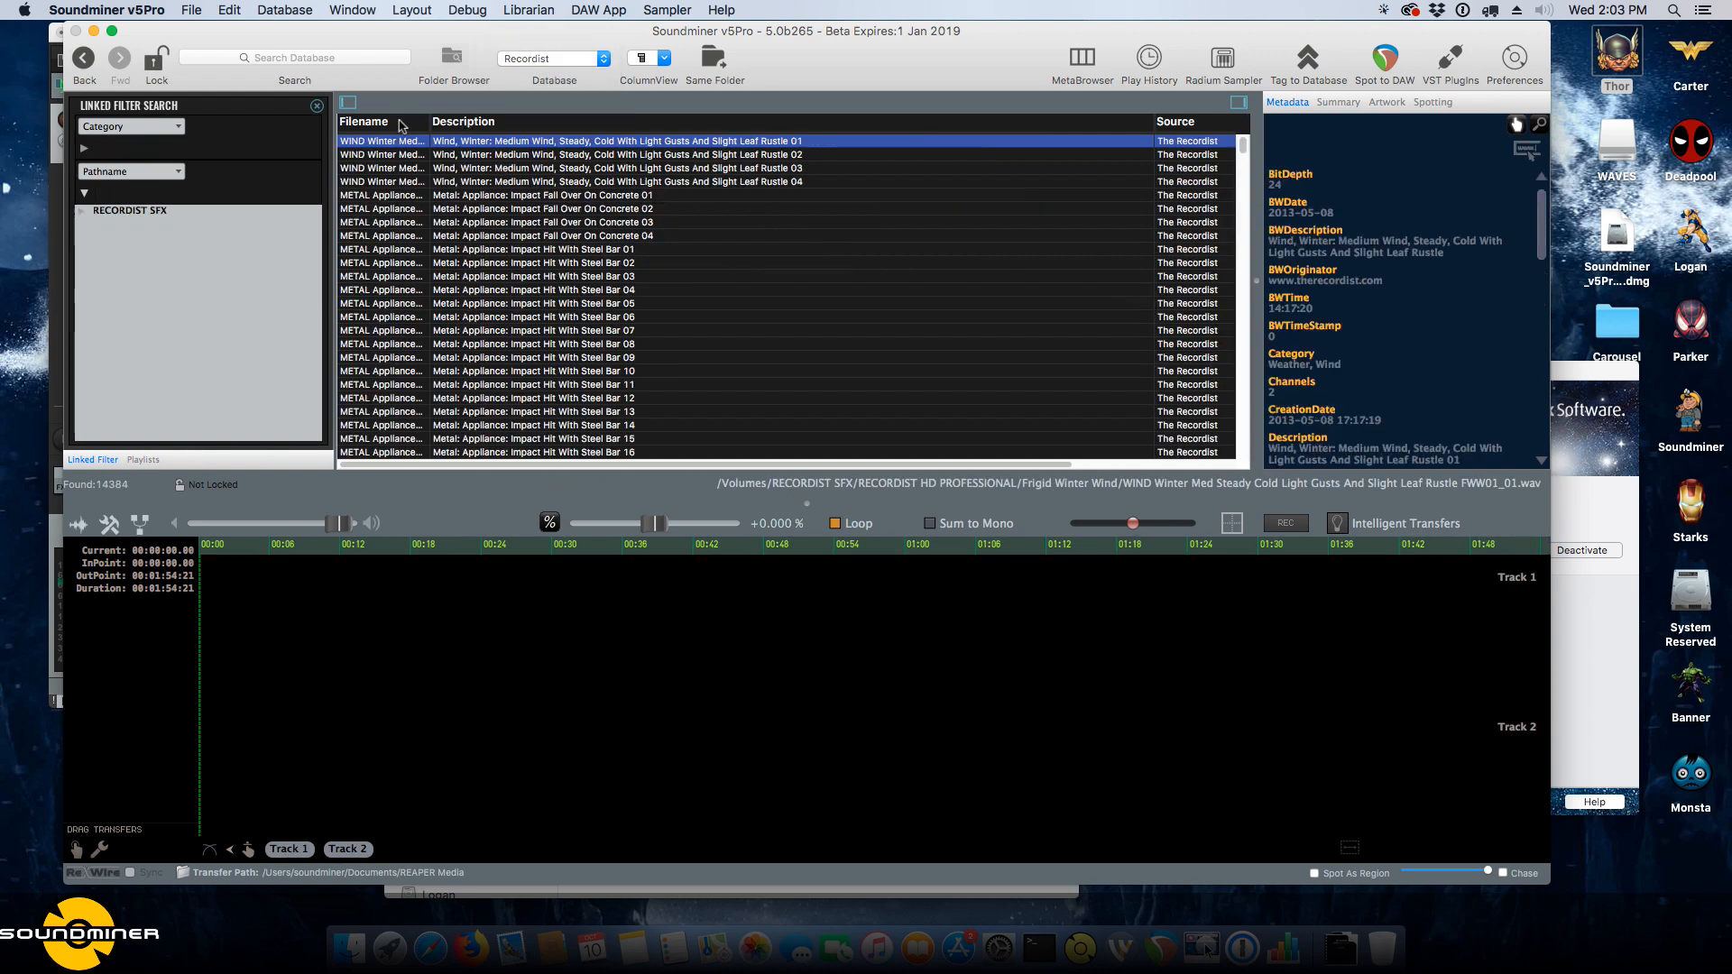
pyautogui.click(81, 210)
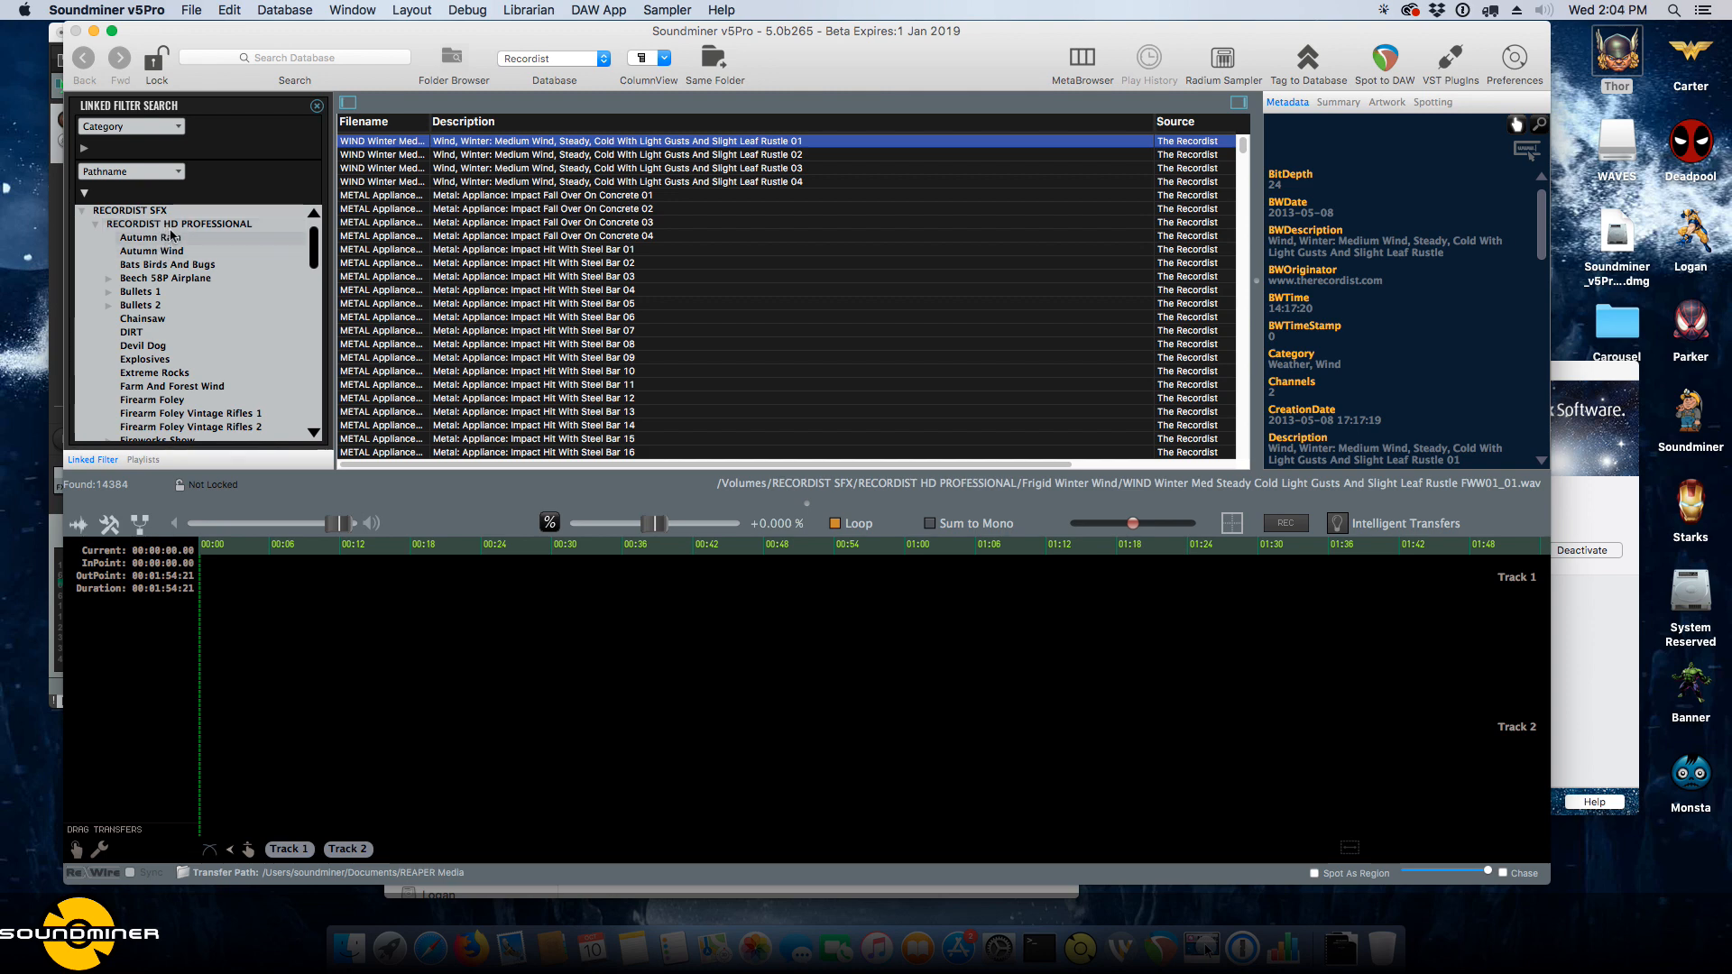
pyautogui.click(101, 224)
pyautogui.click(101, 224)
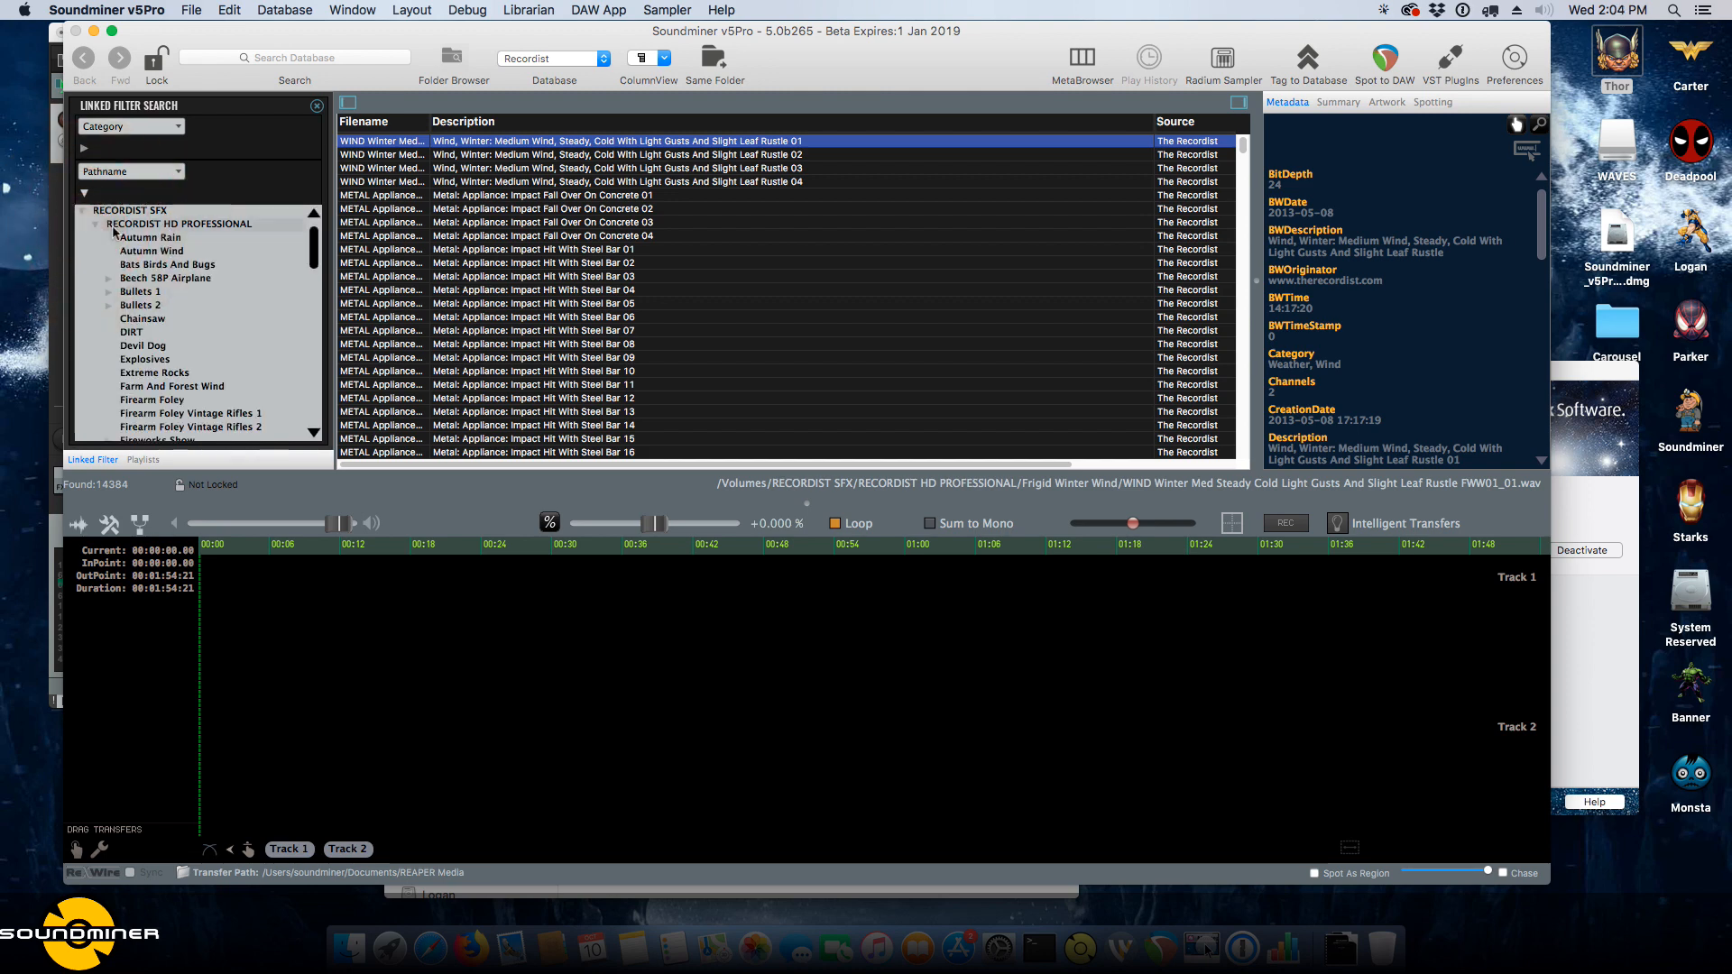
# Filter by the Autumn Wind folder, by Bullets 1 and by its Part-1 and Part-3 subfolders, and clear the pathname filter.
pyautogui.click(154, 251)
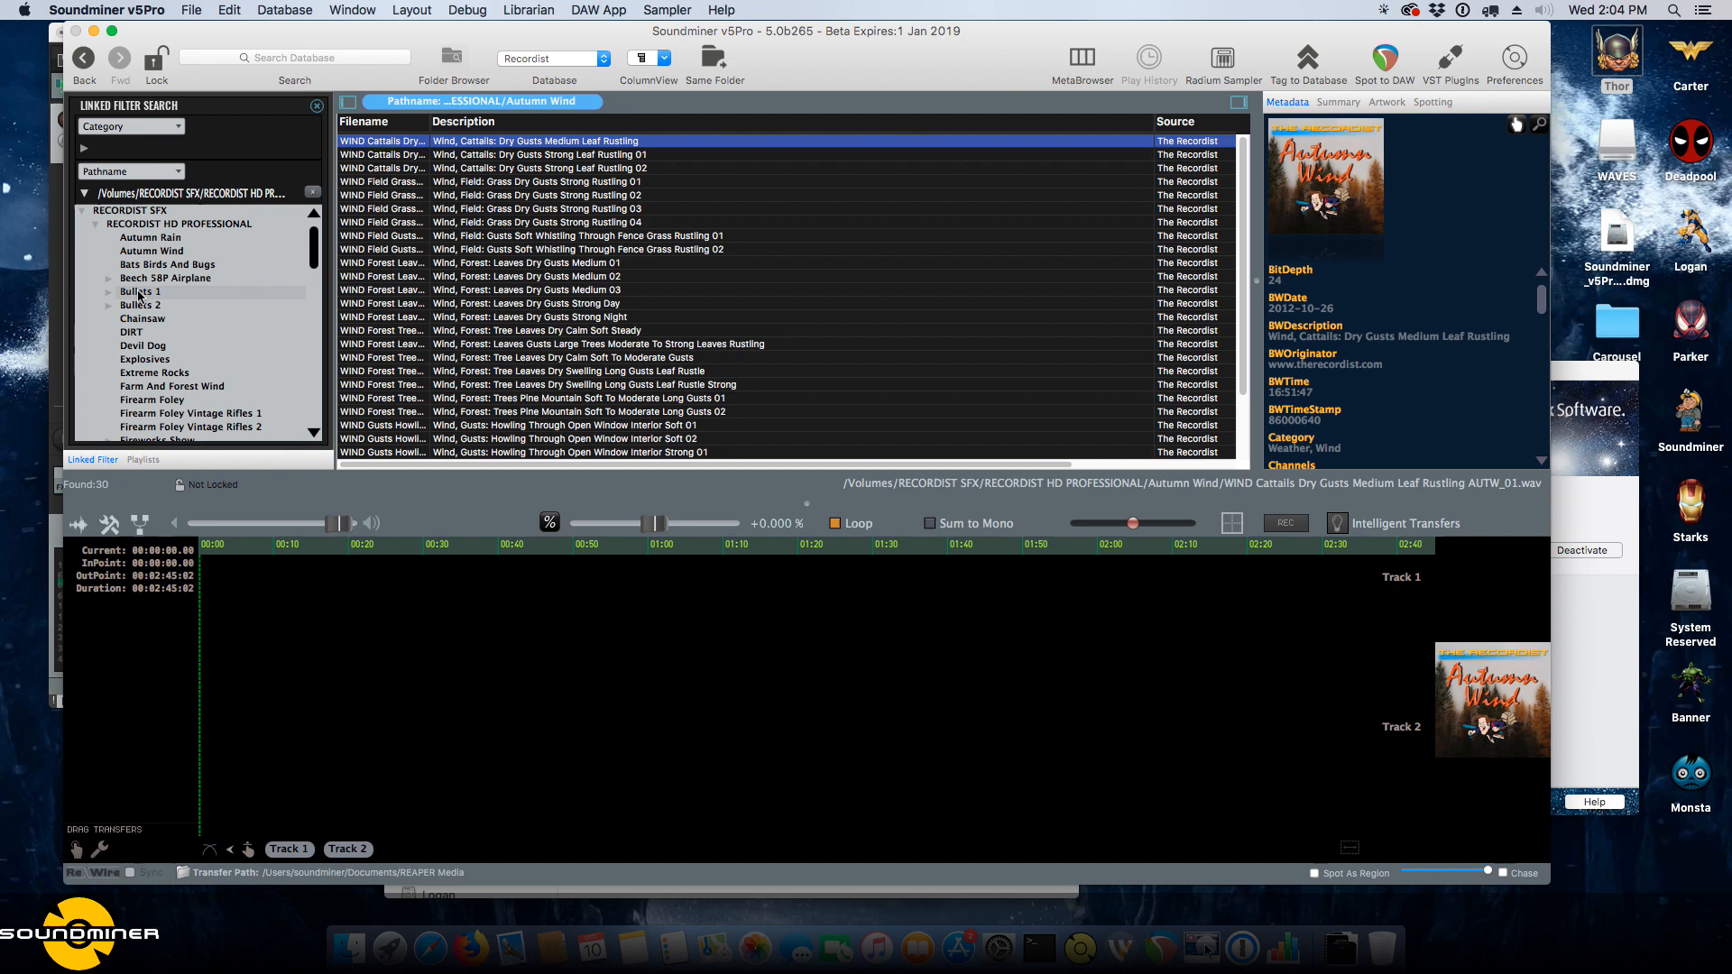
pyautogui.click(140, 292)
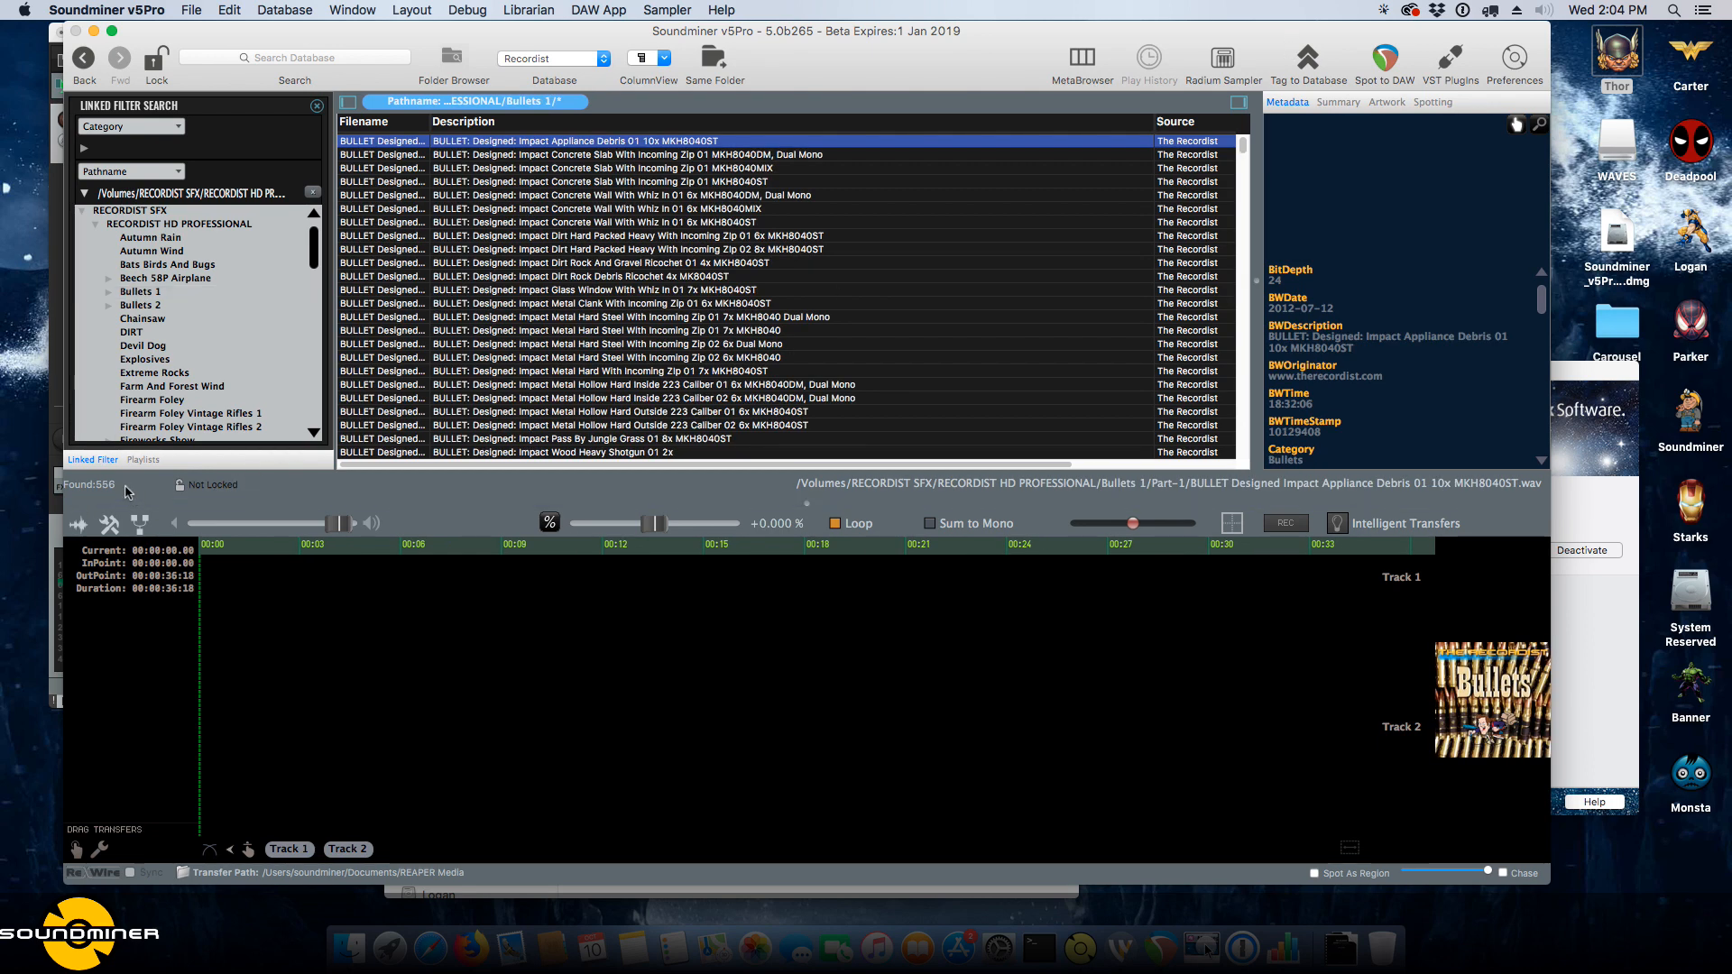
pyautogui.click(108, 292)
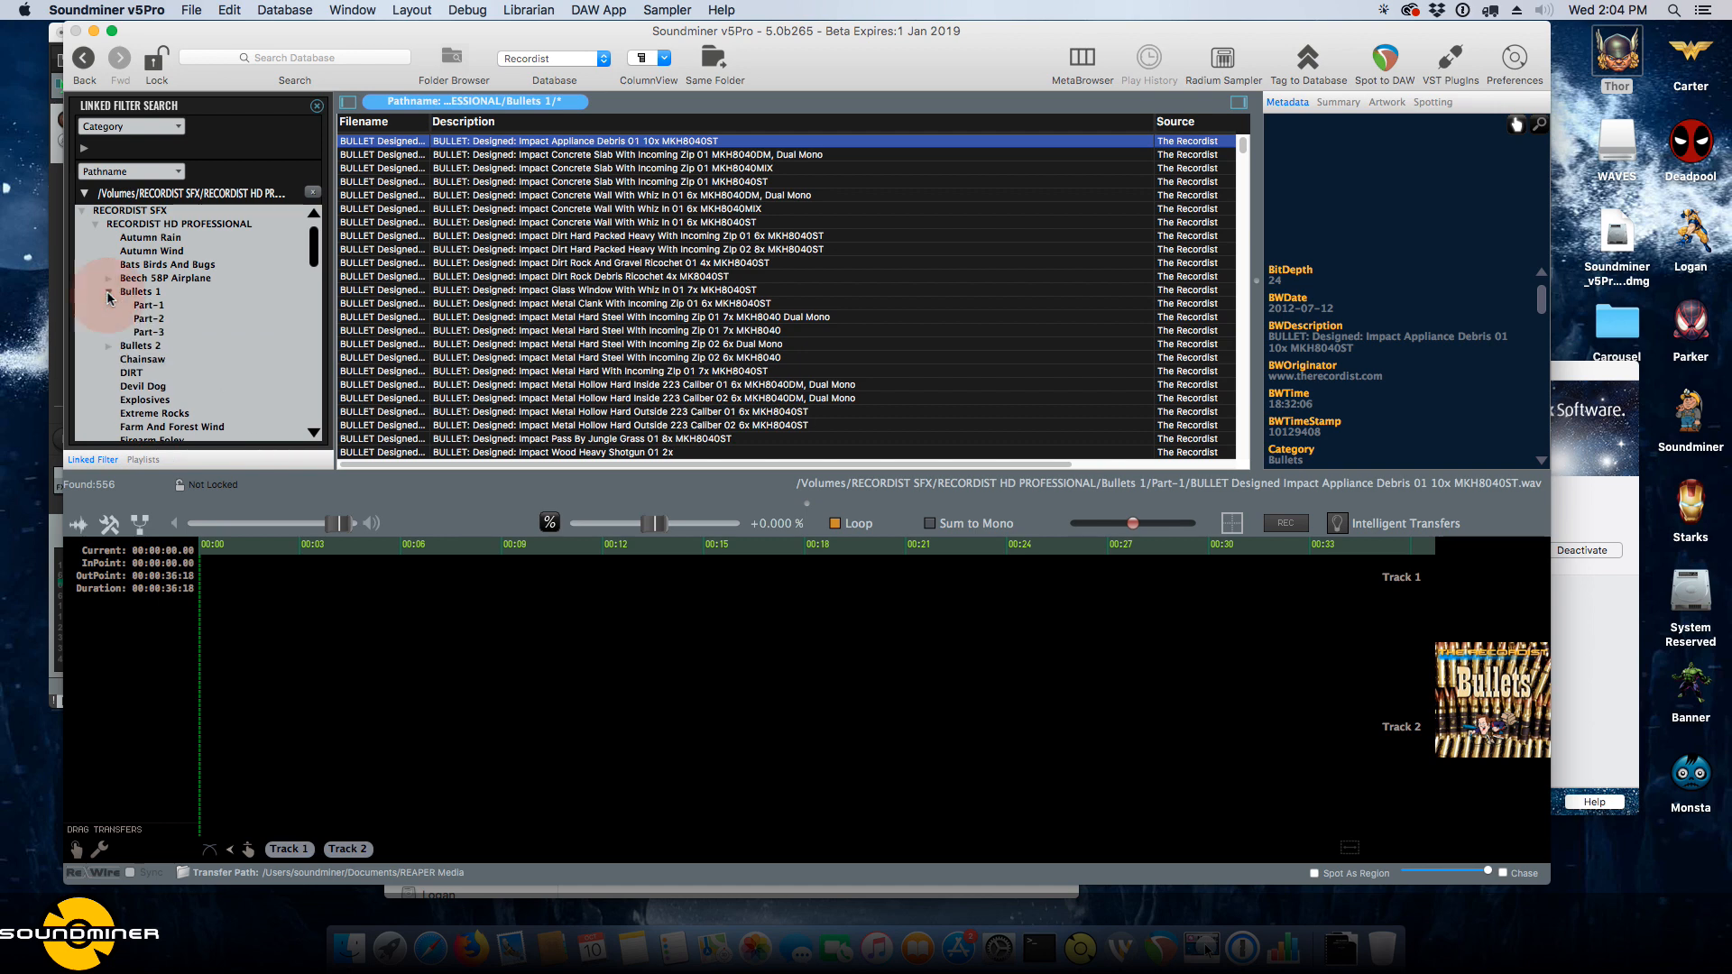
pyautogui.click(159, 308)
pyautogui.click(175, 333)
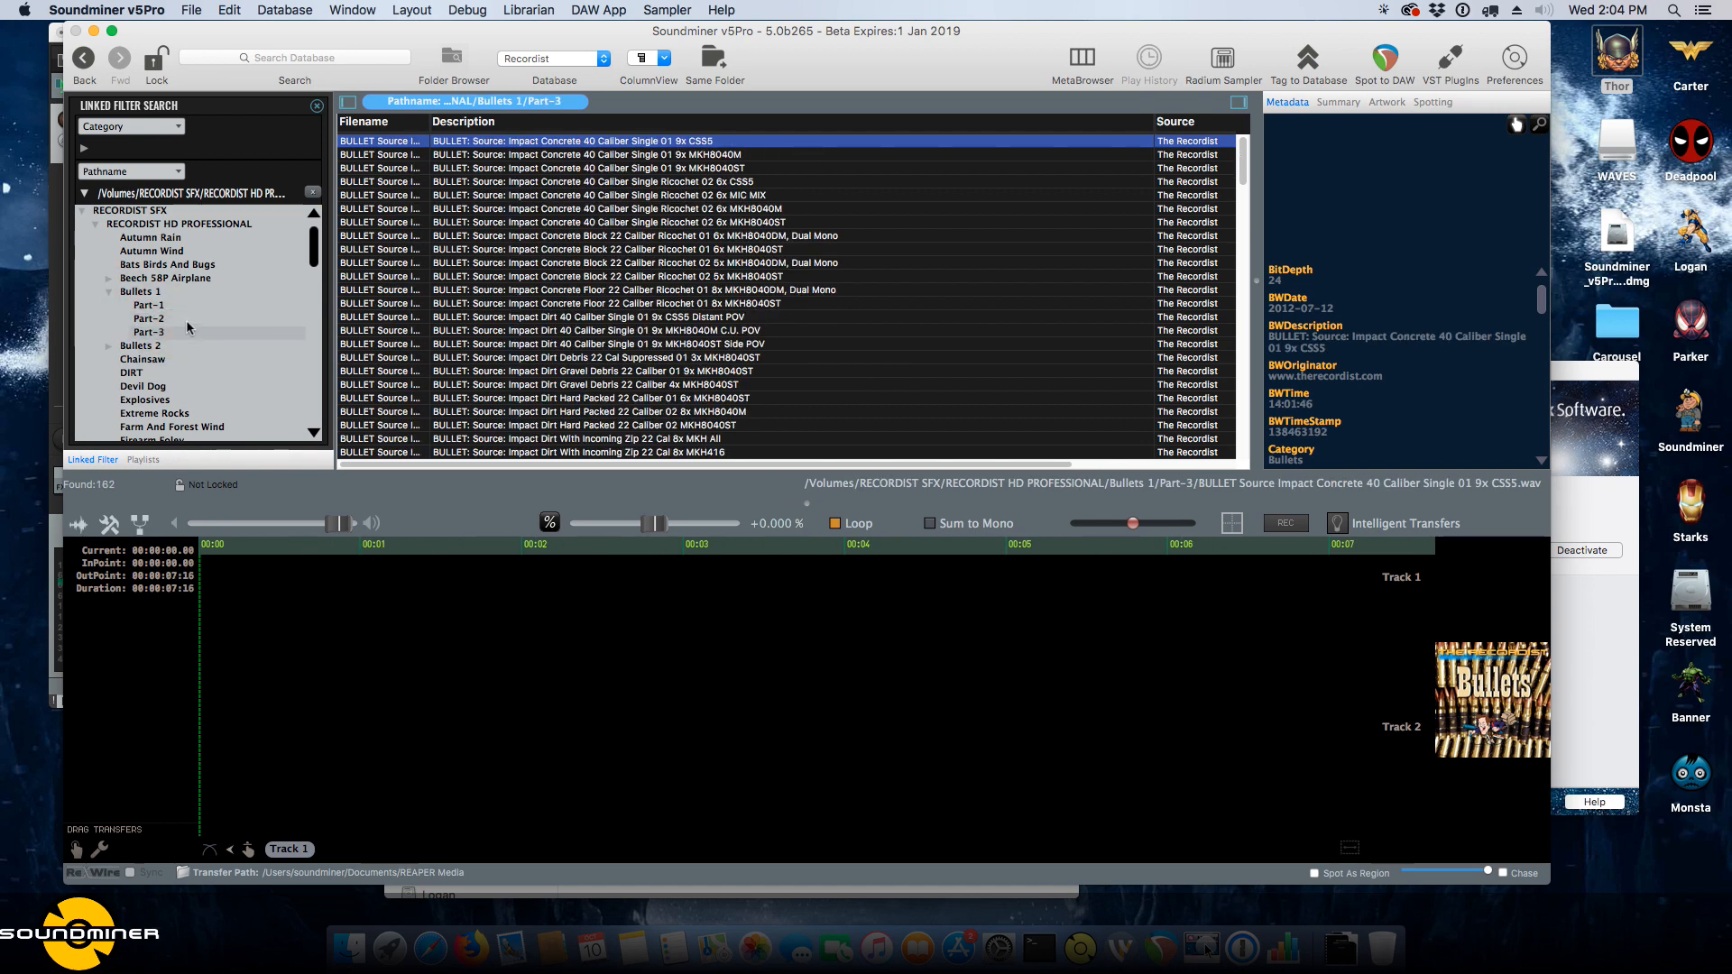
pyautogui.click(312, 192)
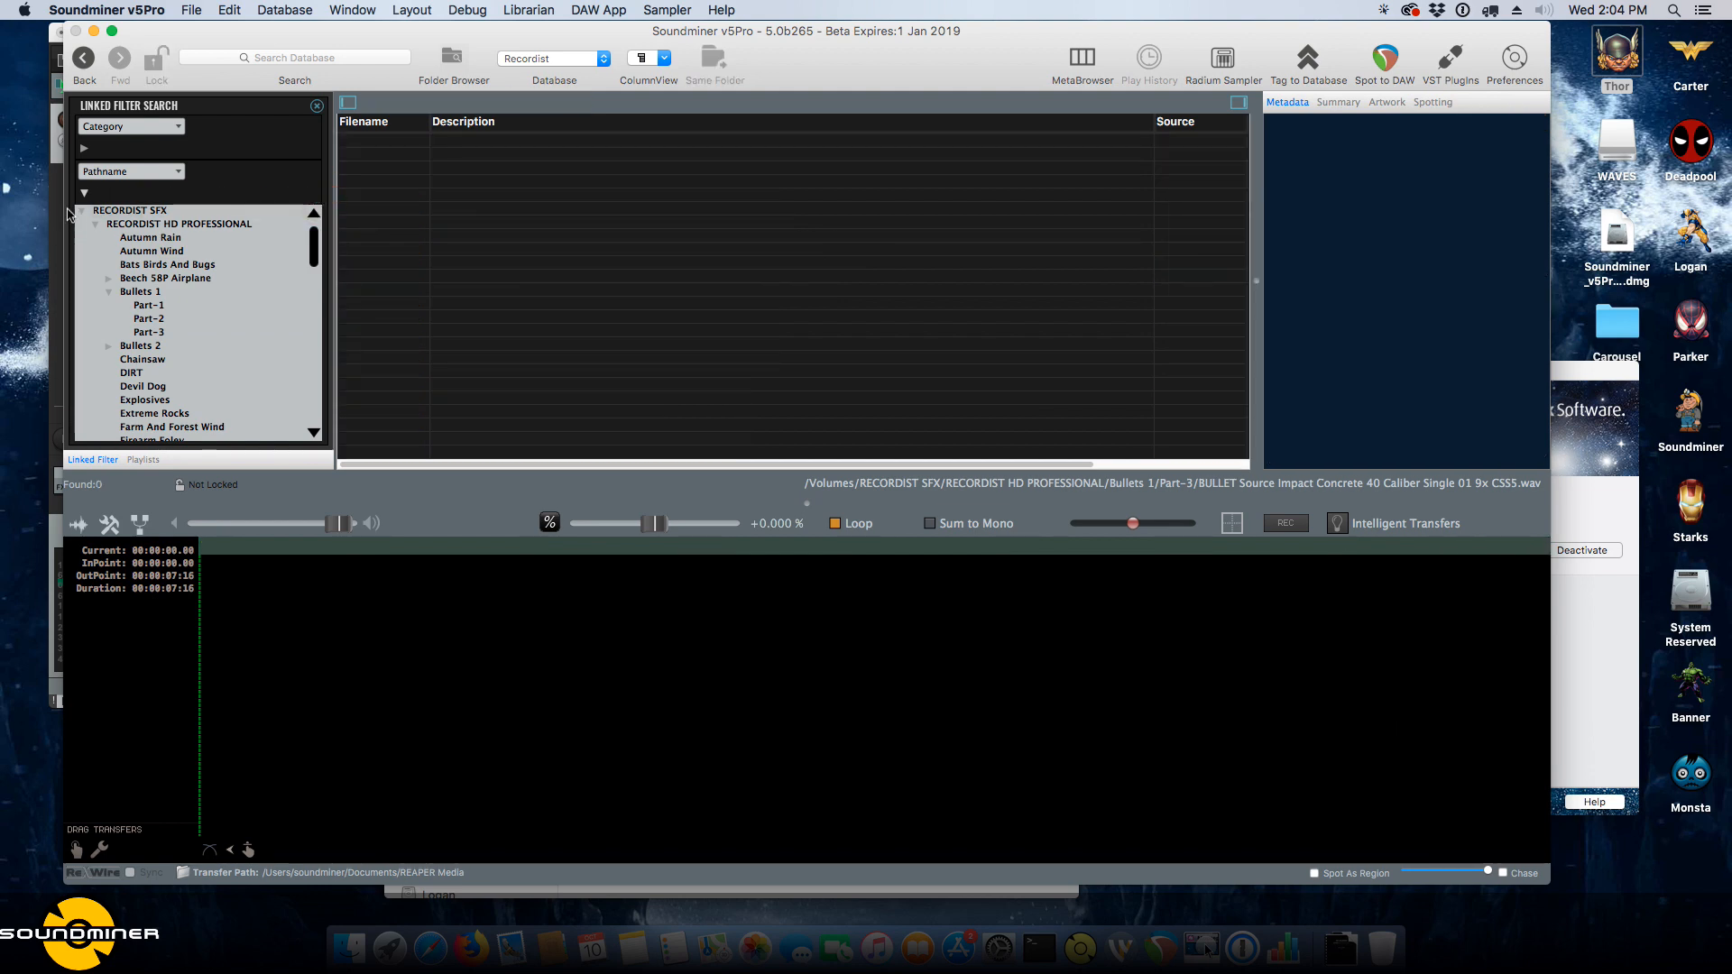
# Enter gun as the database search term and examine the matching entries in the Category and Pathname filter lists.
pyautogui.click(84, 147)
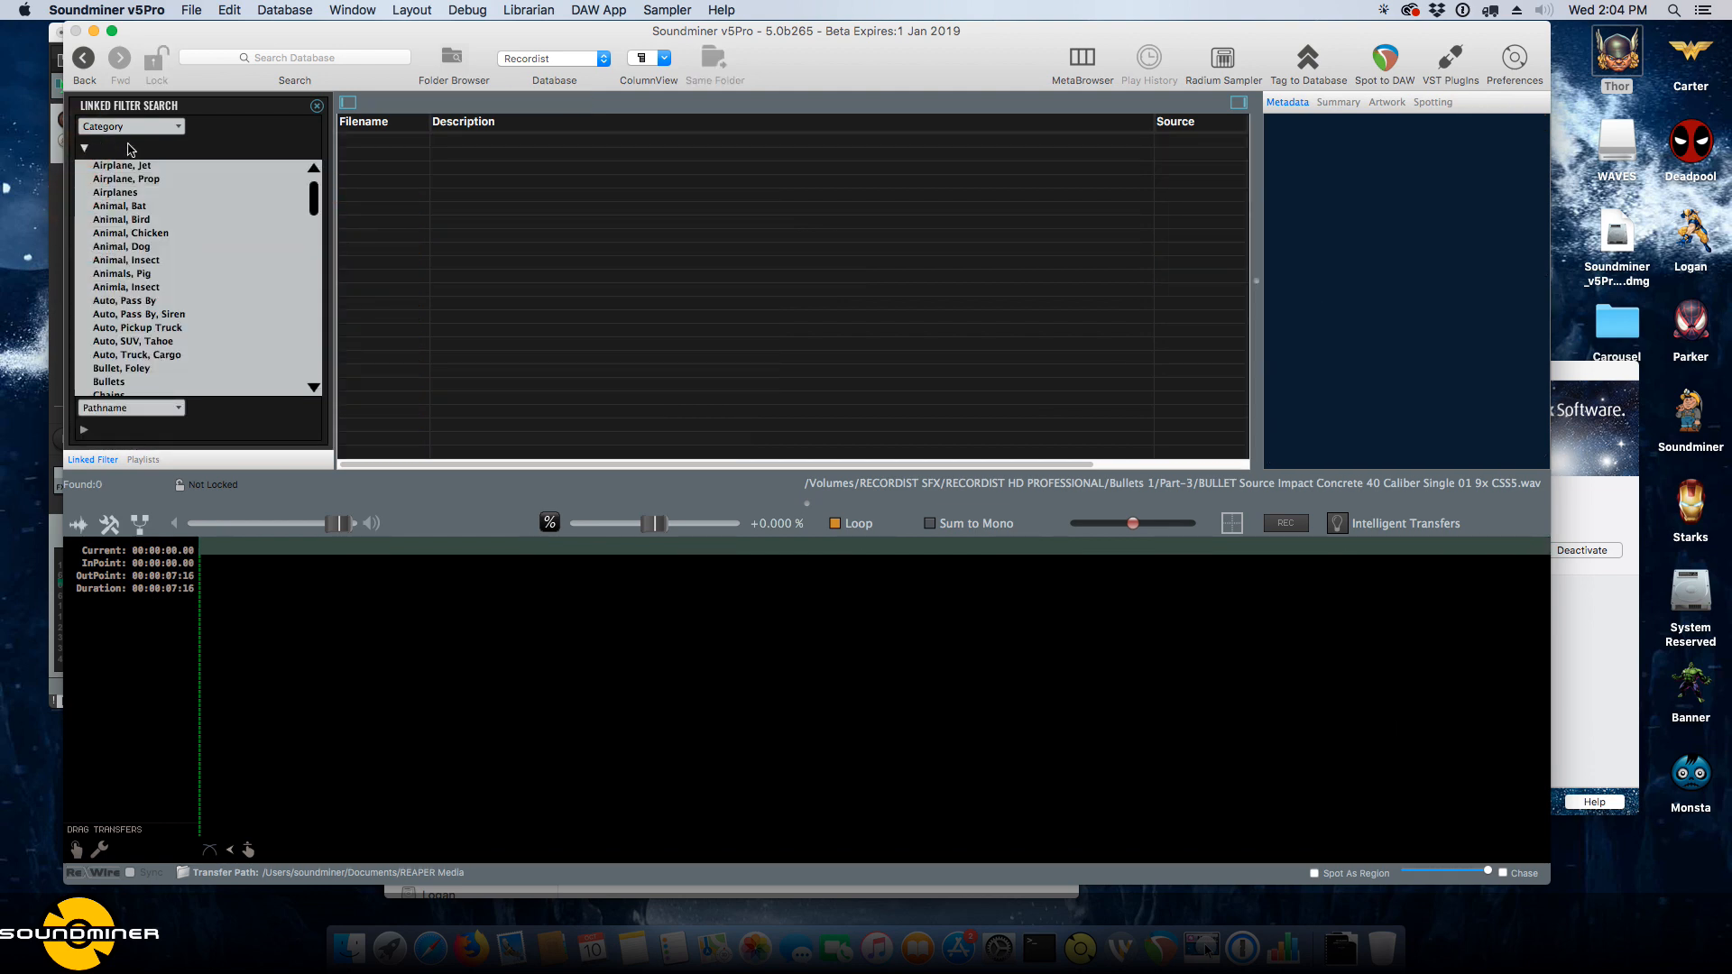
pyautogui.click(307, 57)
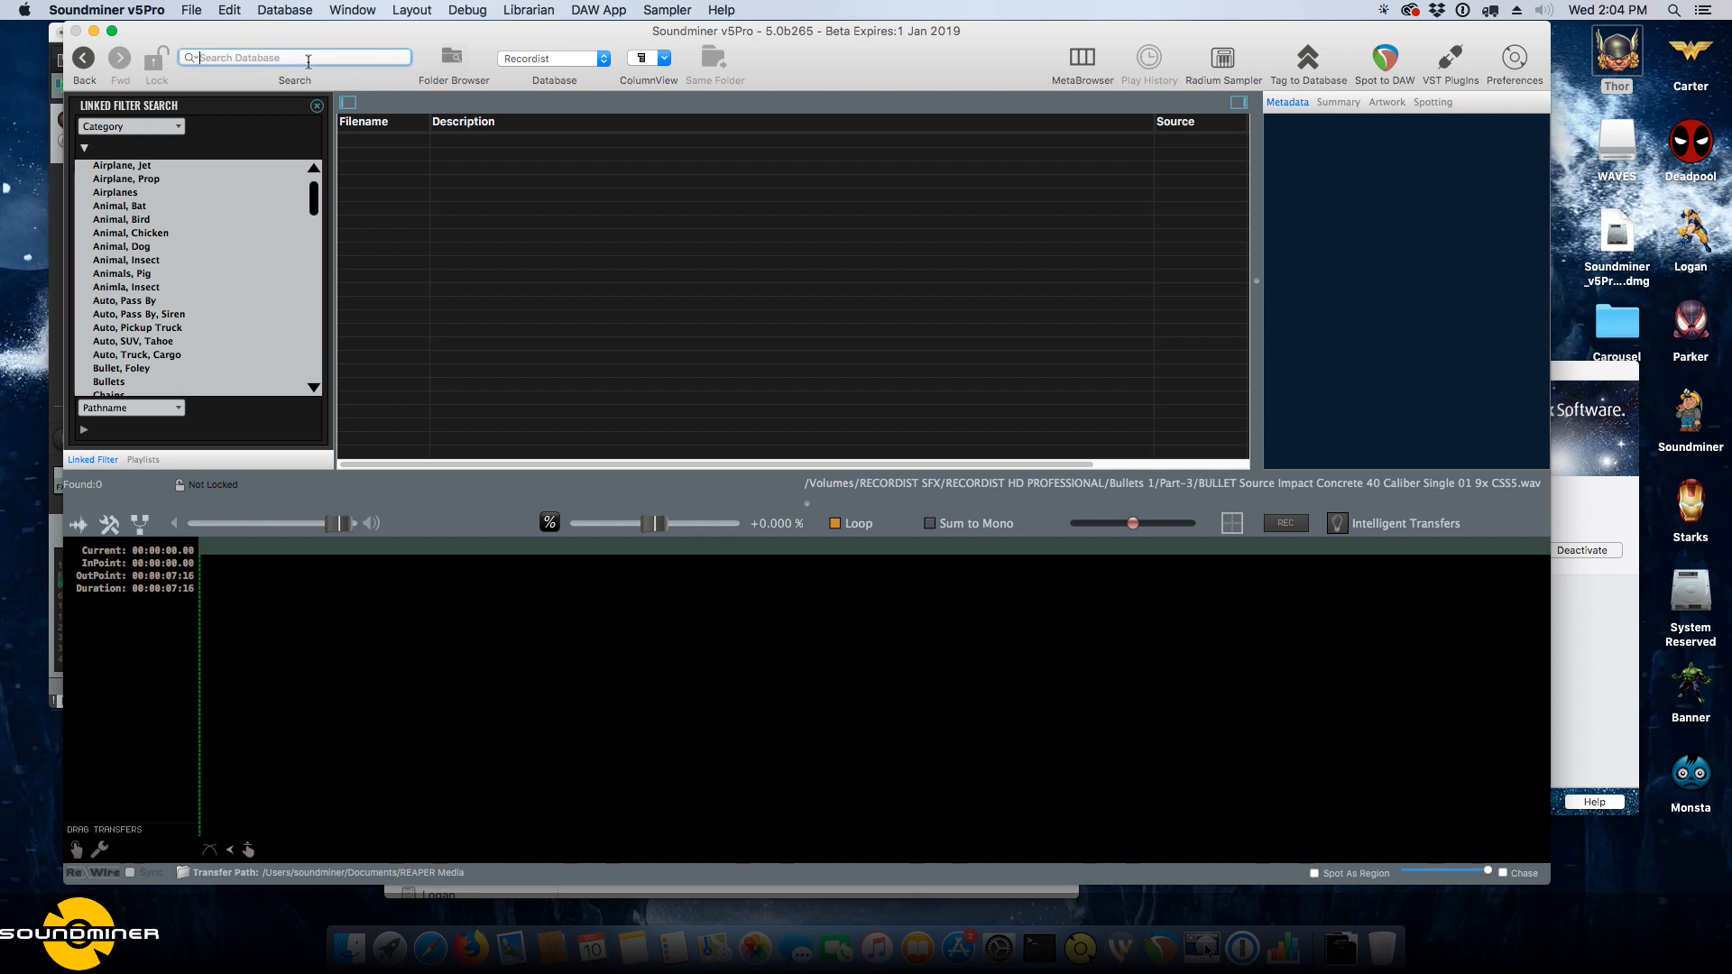
pyautogui.write('gun')
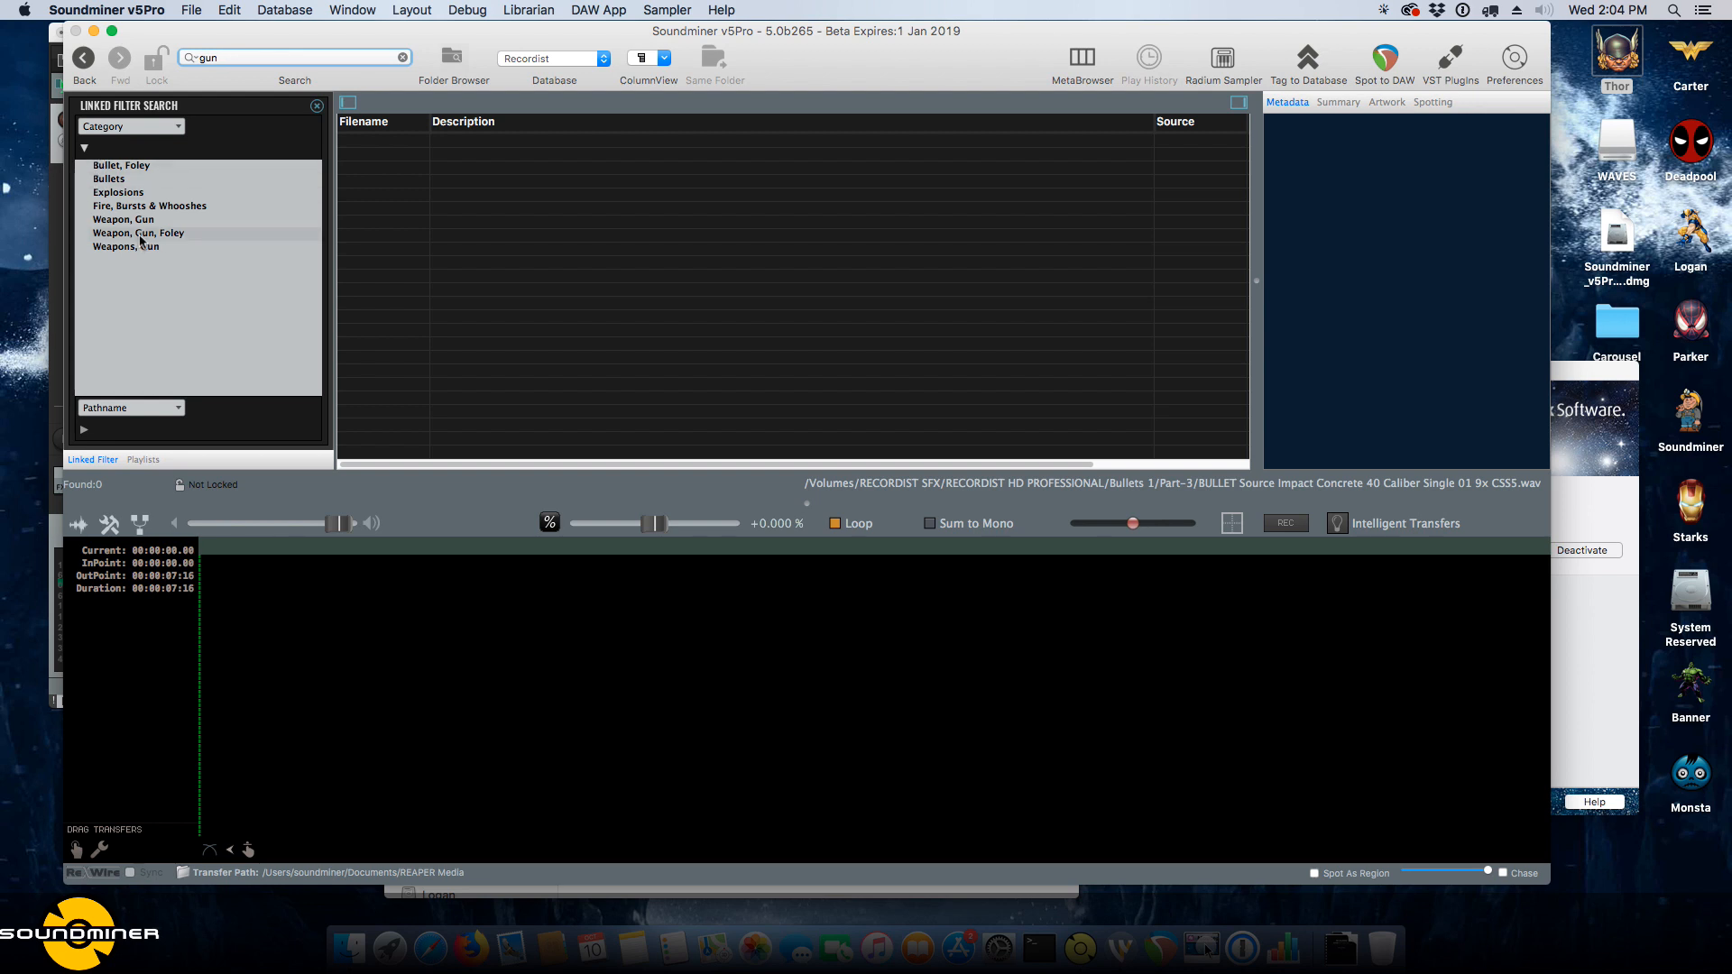
pyautogui.click(84, 147)
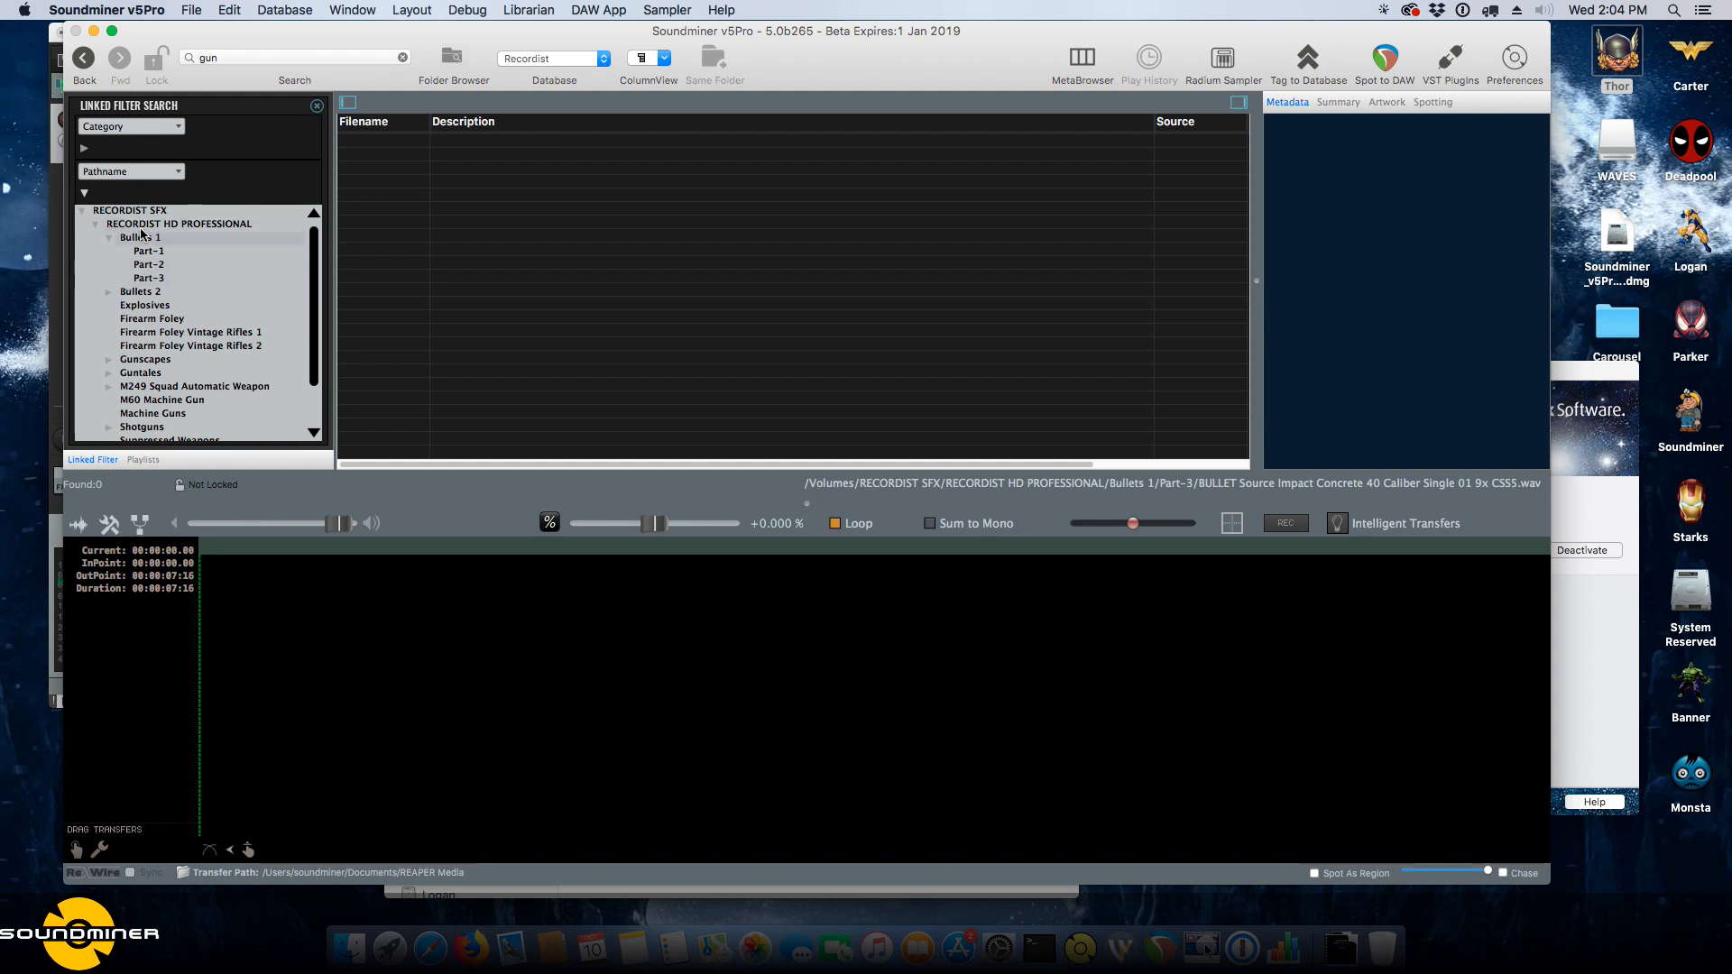
pyautogui.scroll(-2, 190, 299)
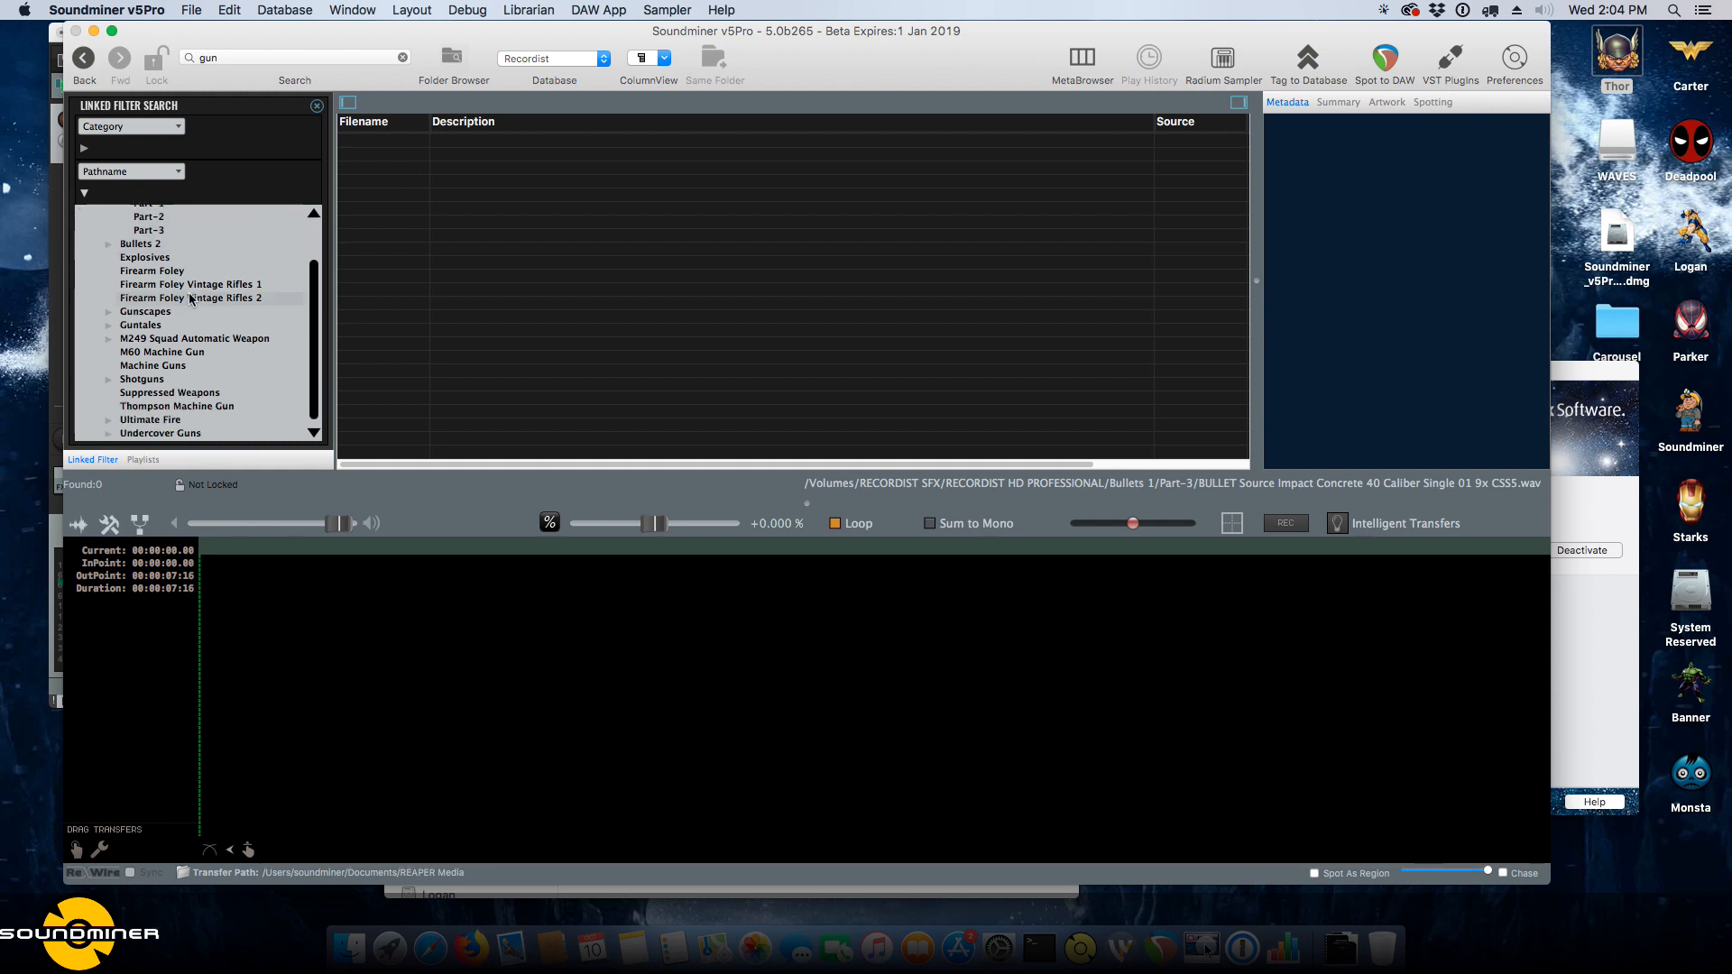
# Switch to the Soundminer_DB database and enter gun as the database search term.
pyautogui.scroll(2, 190, 299)
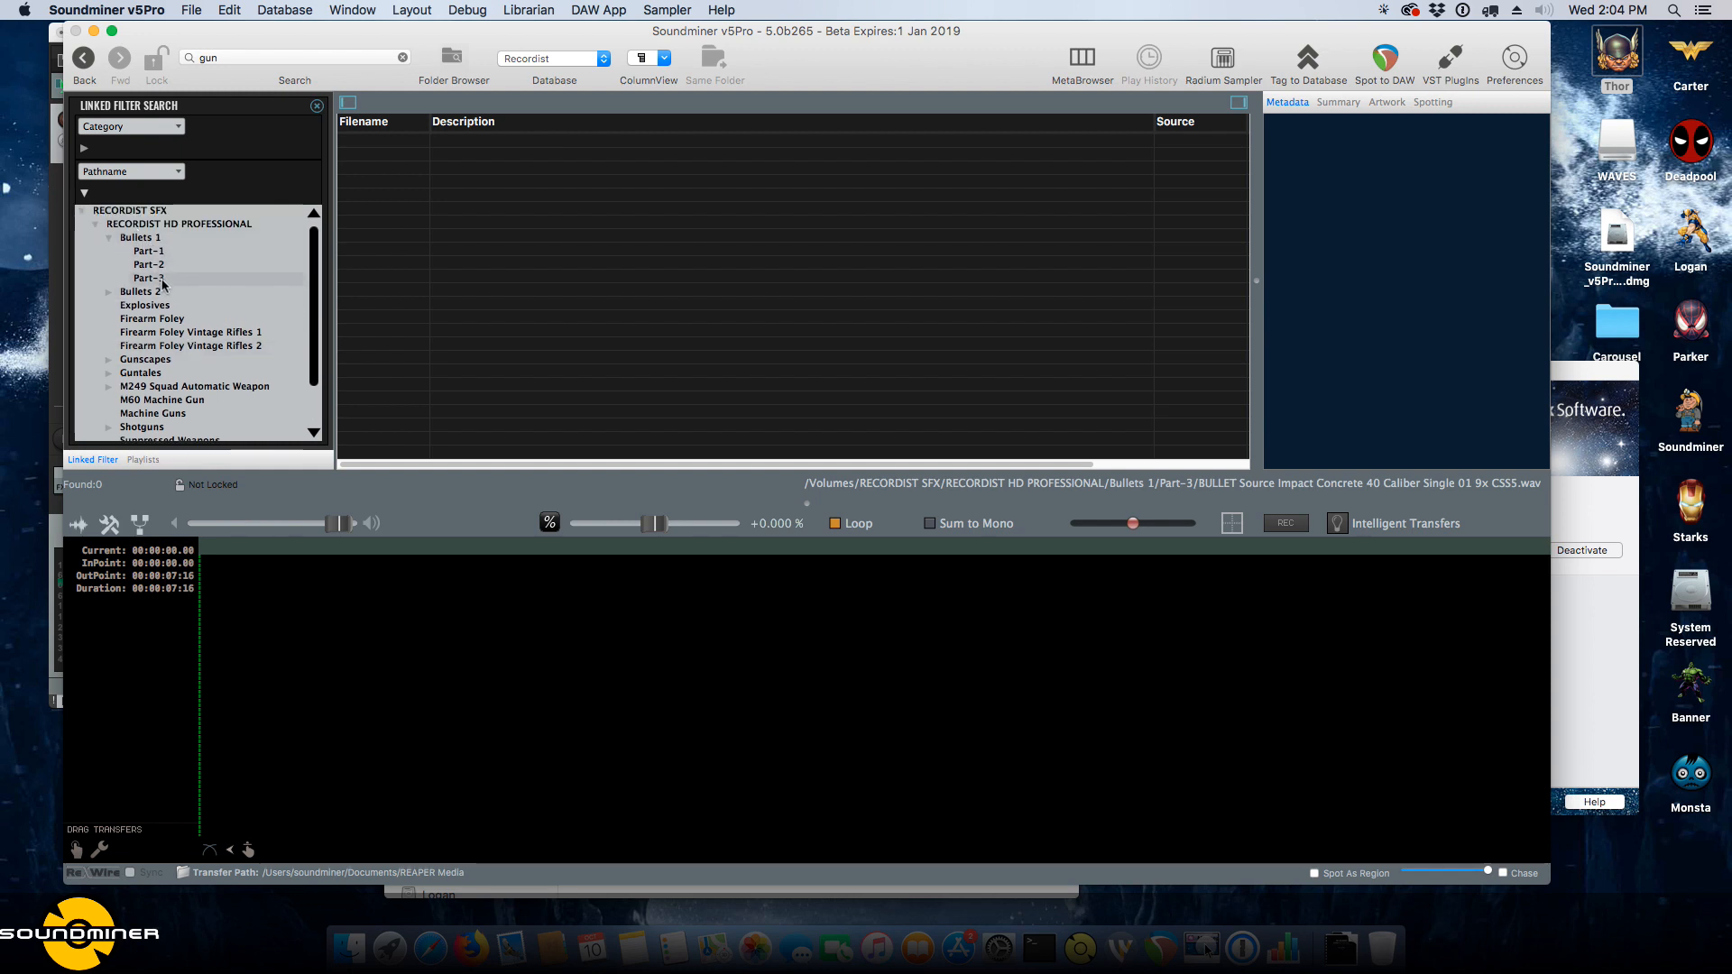
pyautogui.click(95, 223)
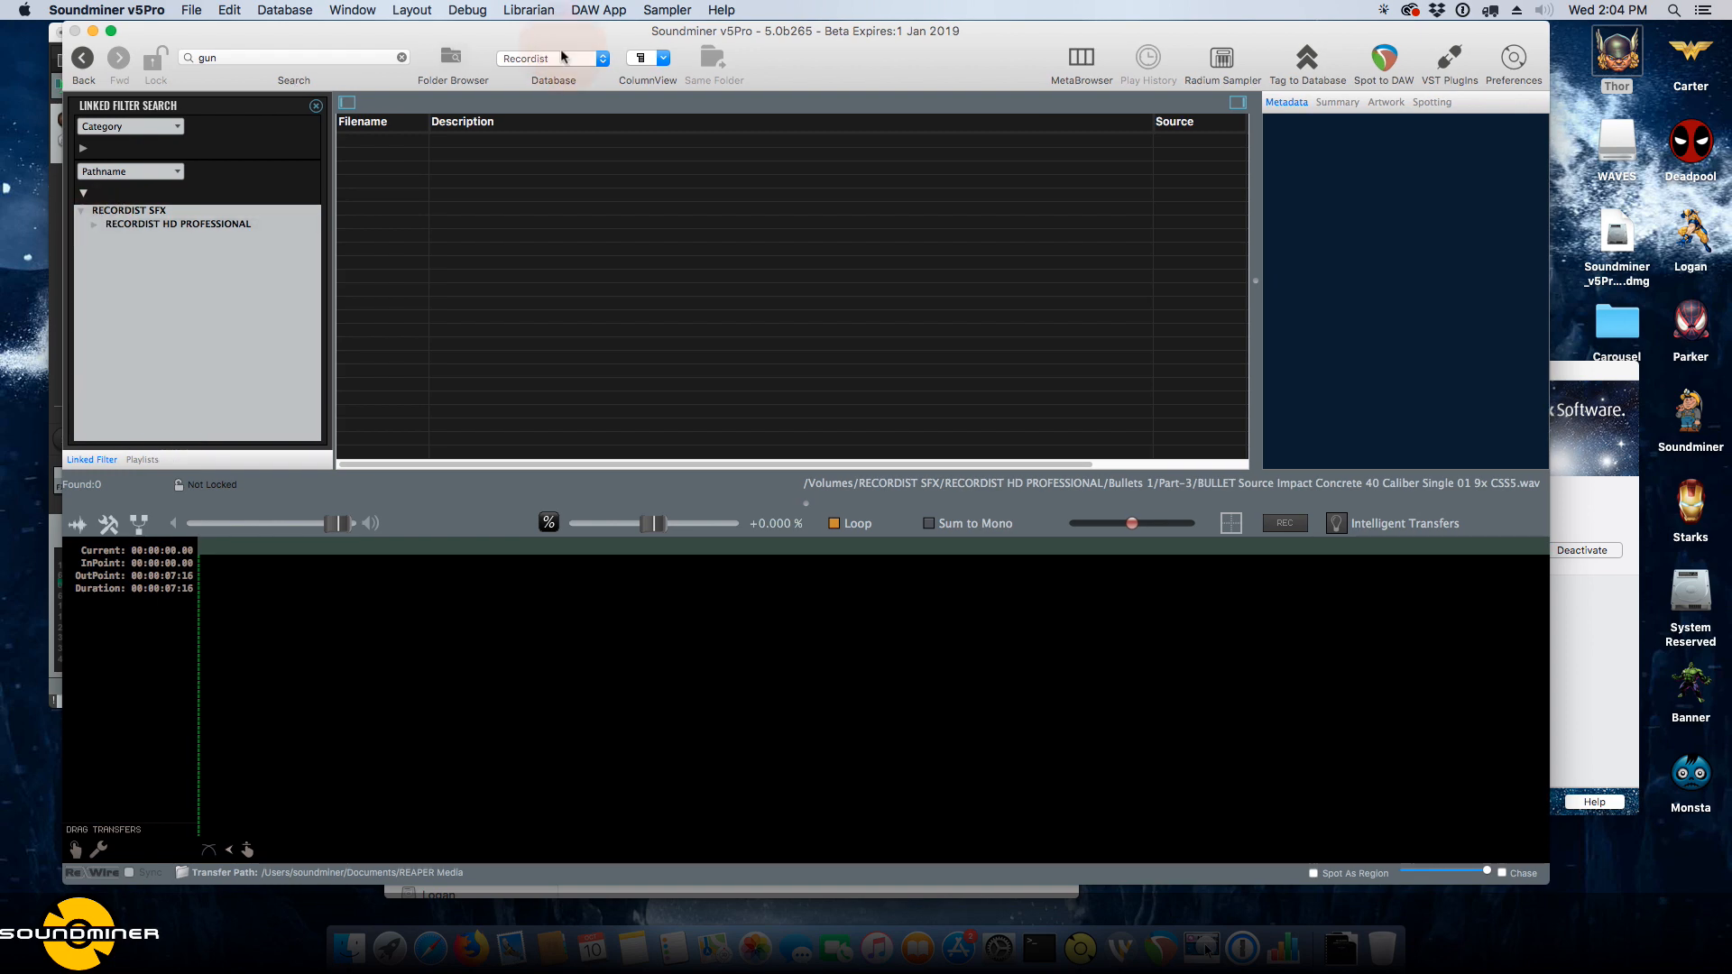
pyautogui.click(561, 56)
pyautogui.click(554, 73)
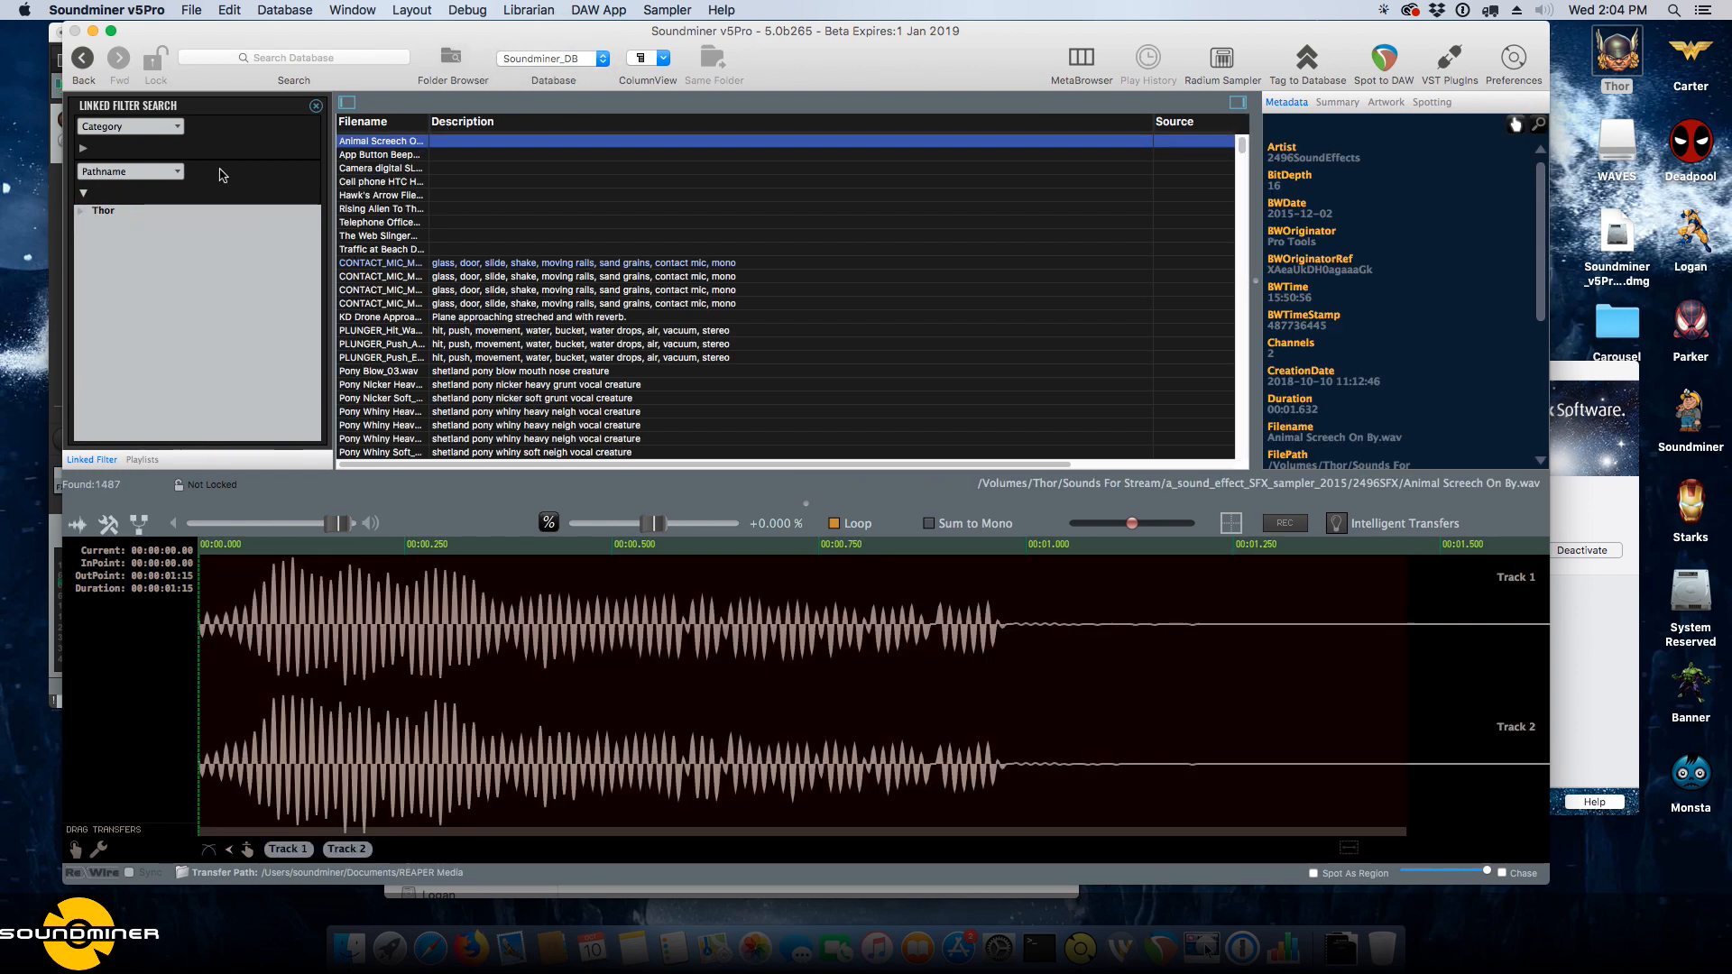
pyautogui.click(302, 60)
pyautogui.write('gun')
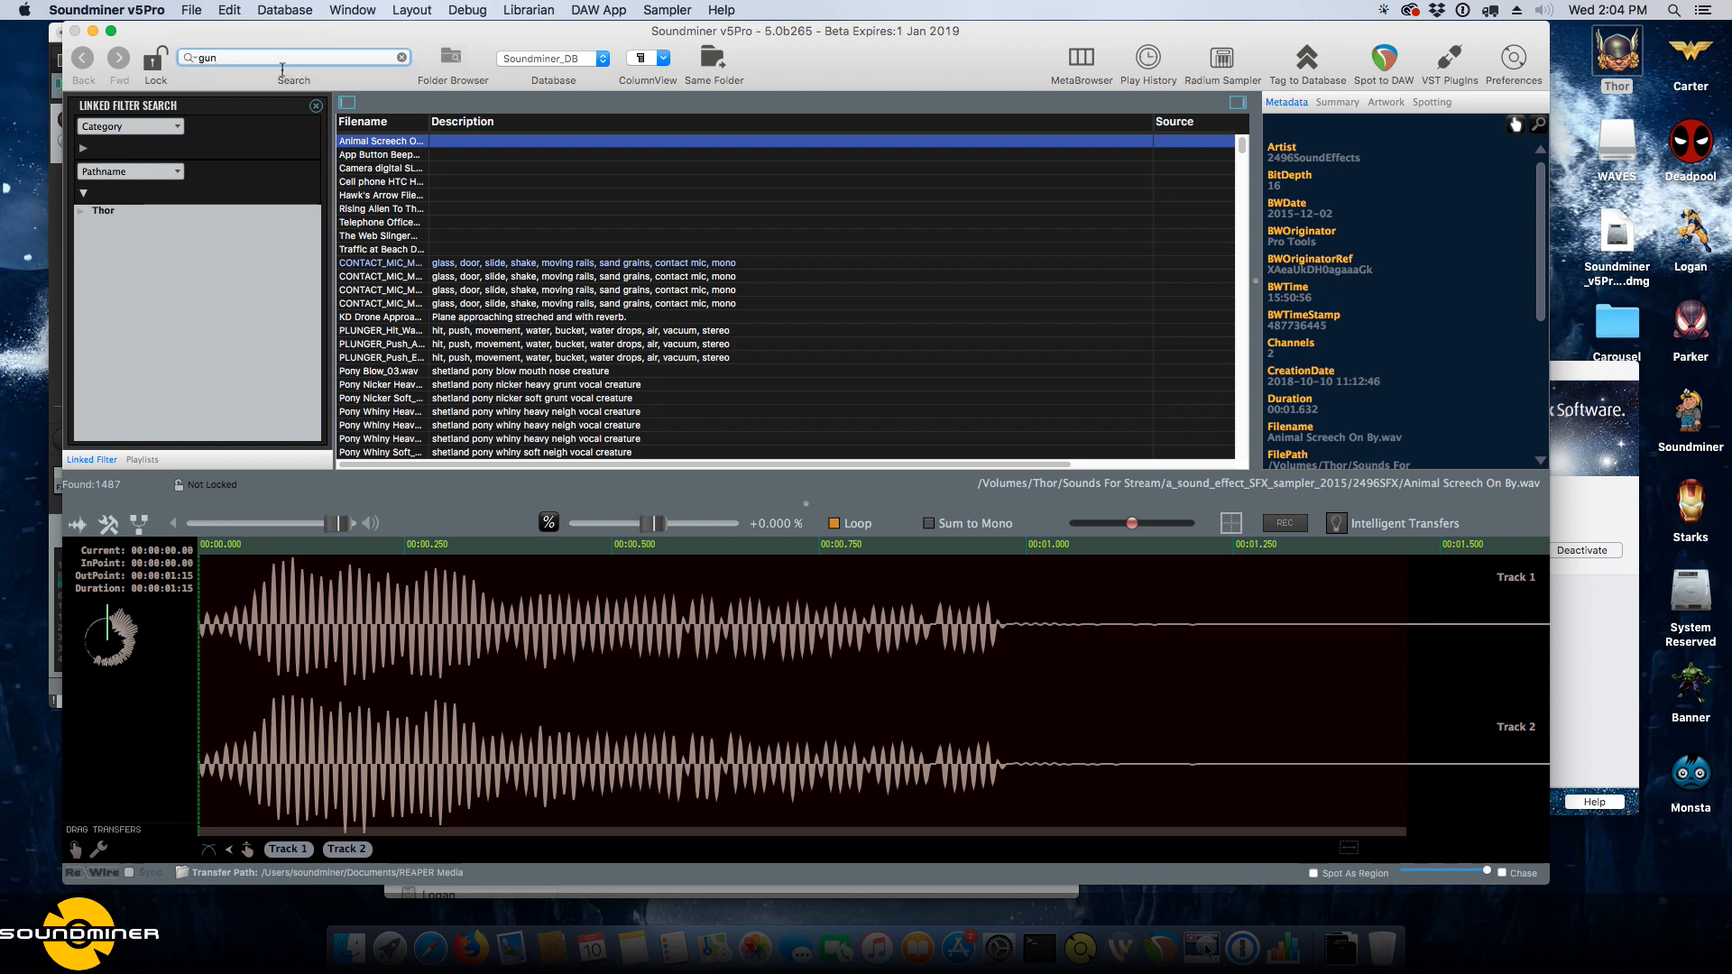
# Filter the gun results by the Synthesized category and lower the playback volume slightly while auditioning the sound.
pyautogui.click(83, 148)
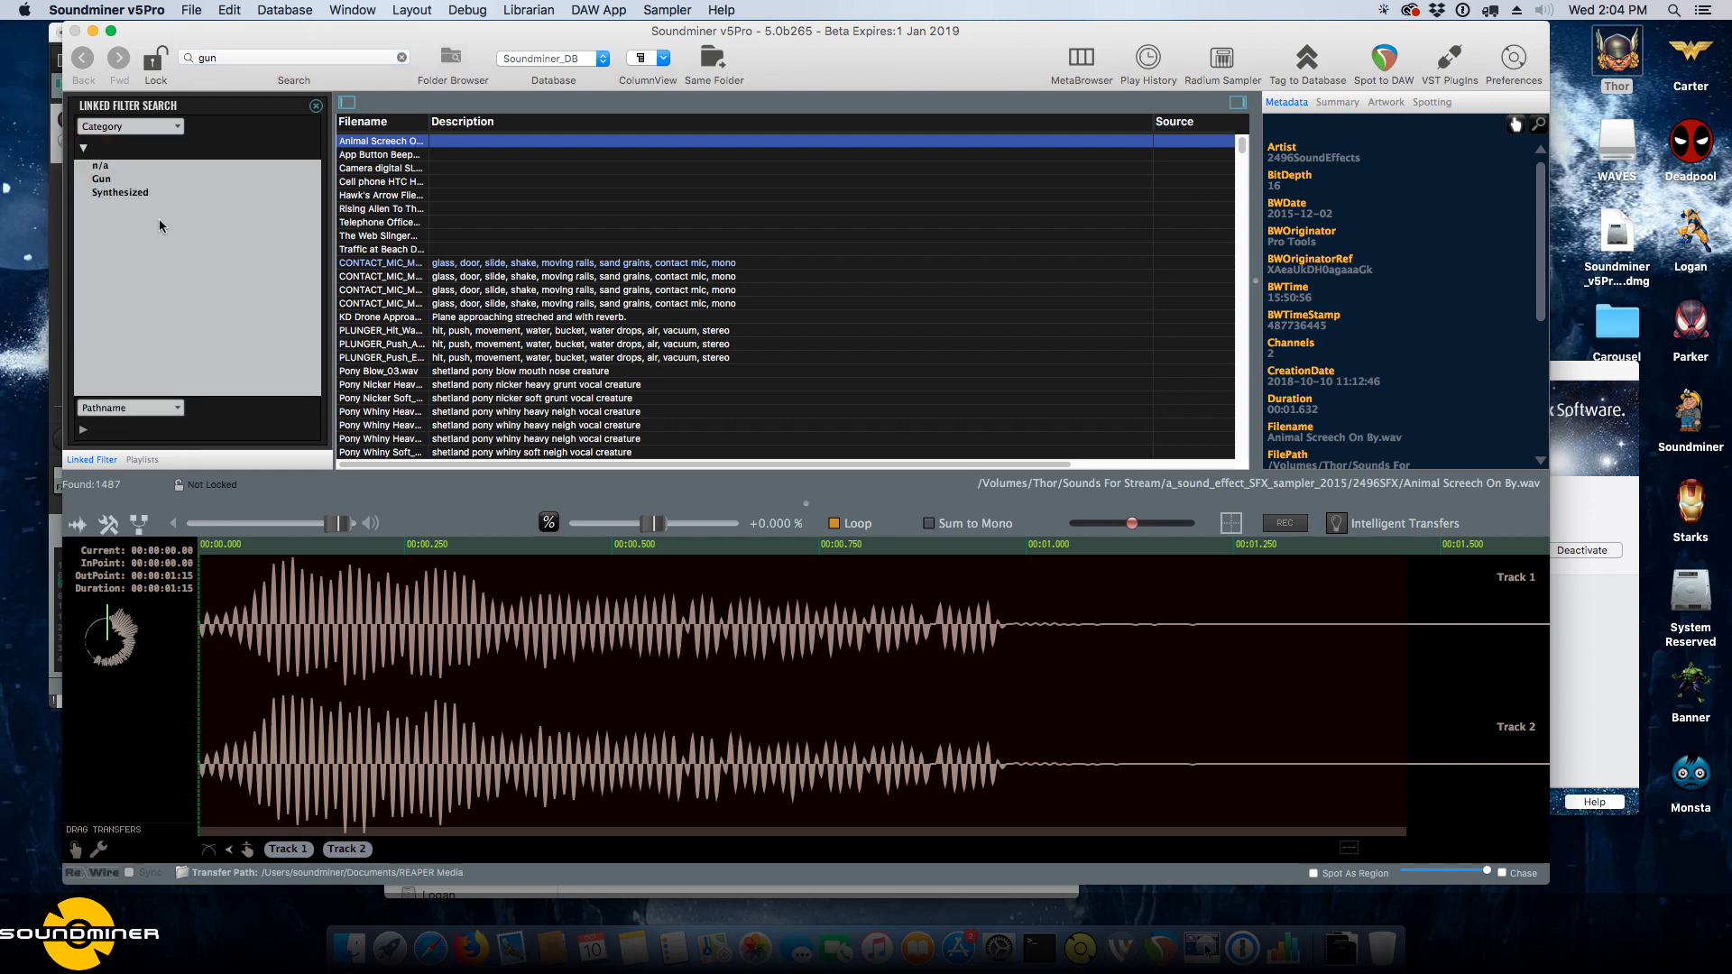
pyautogui.click(99, 194)
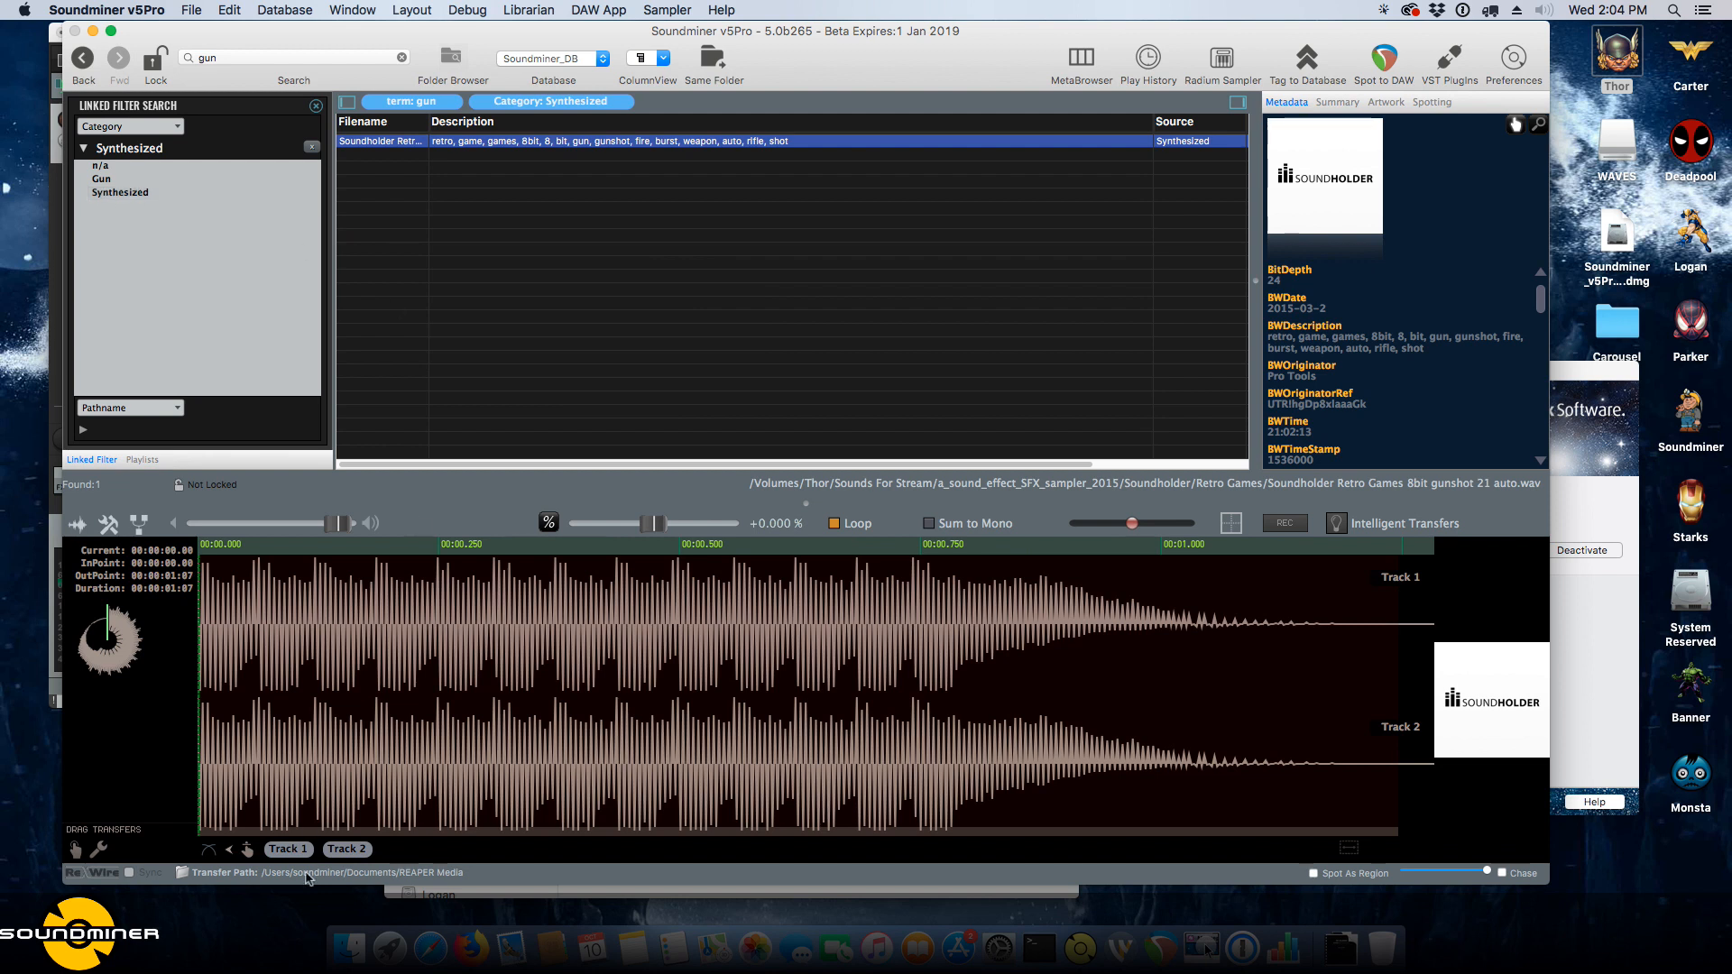
pyautogui.moveTo(336, 524)
pyautogui.mouseDown()
pyautogui.moveTo(246, 530)
pyautogui.moveTo(322, 527)
pyautogui.mouseUp()
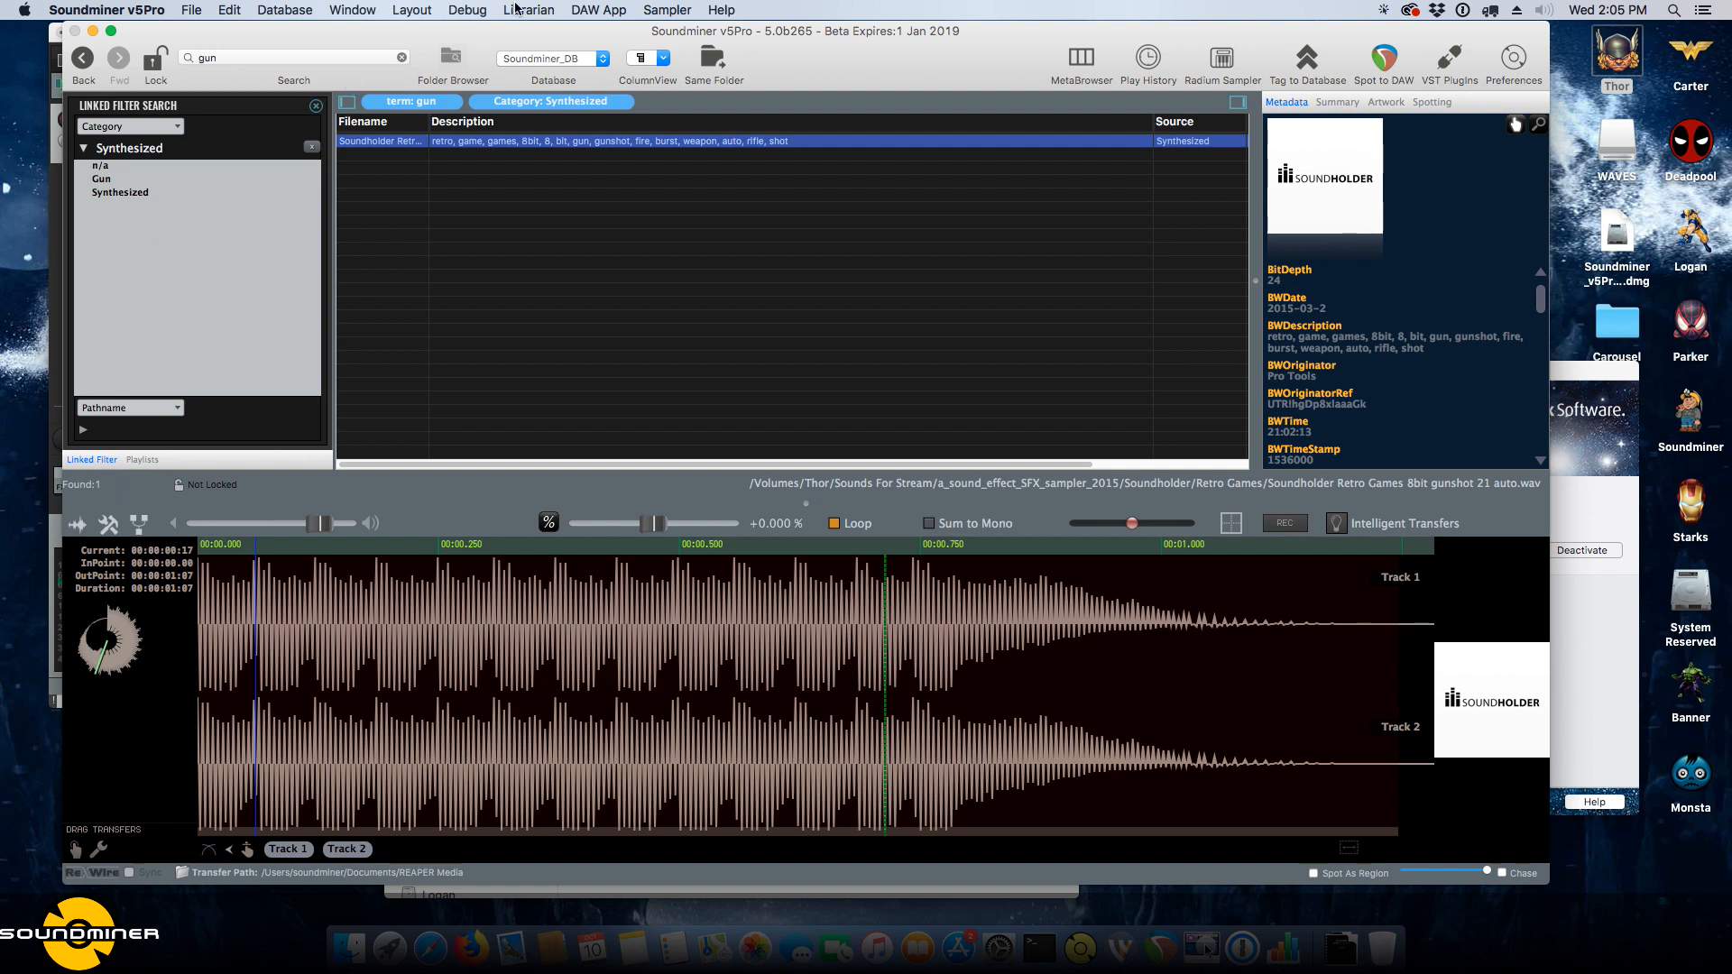
# Change the Category filter field to Manufacturer and clear the Synthesized filter and the gun search term.
pyautogui.click(176, 126)
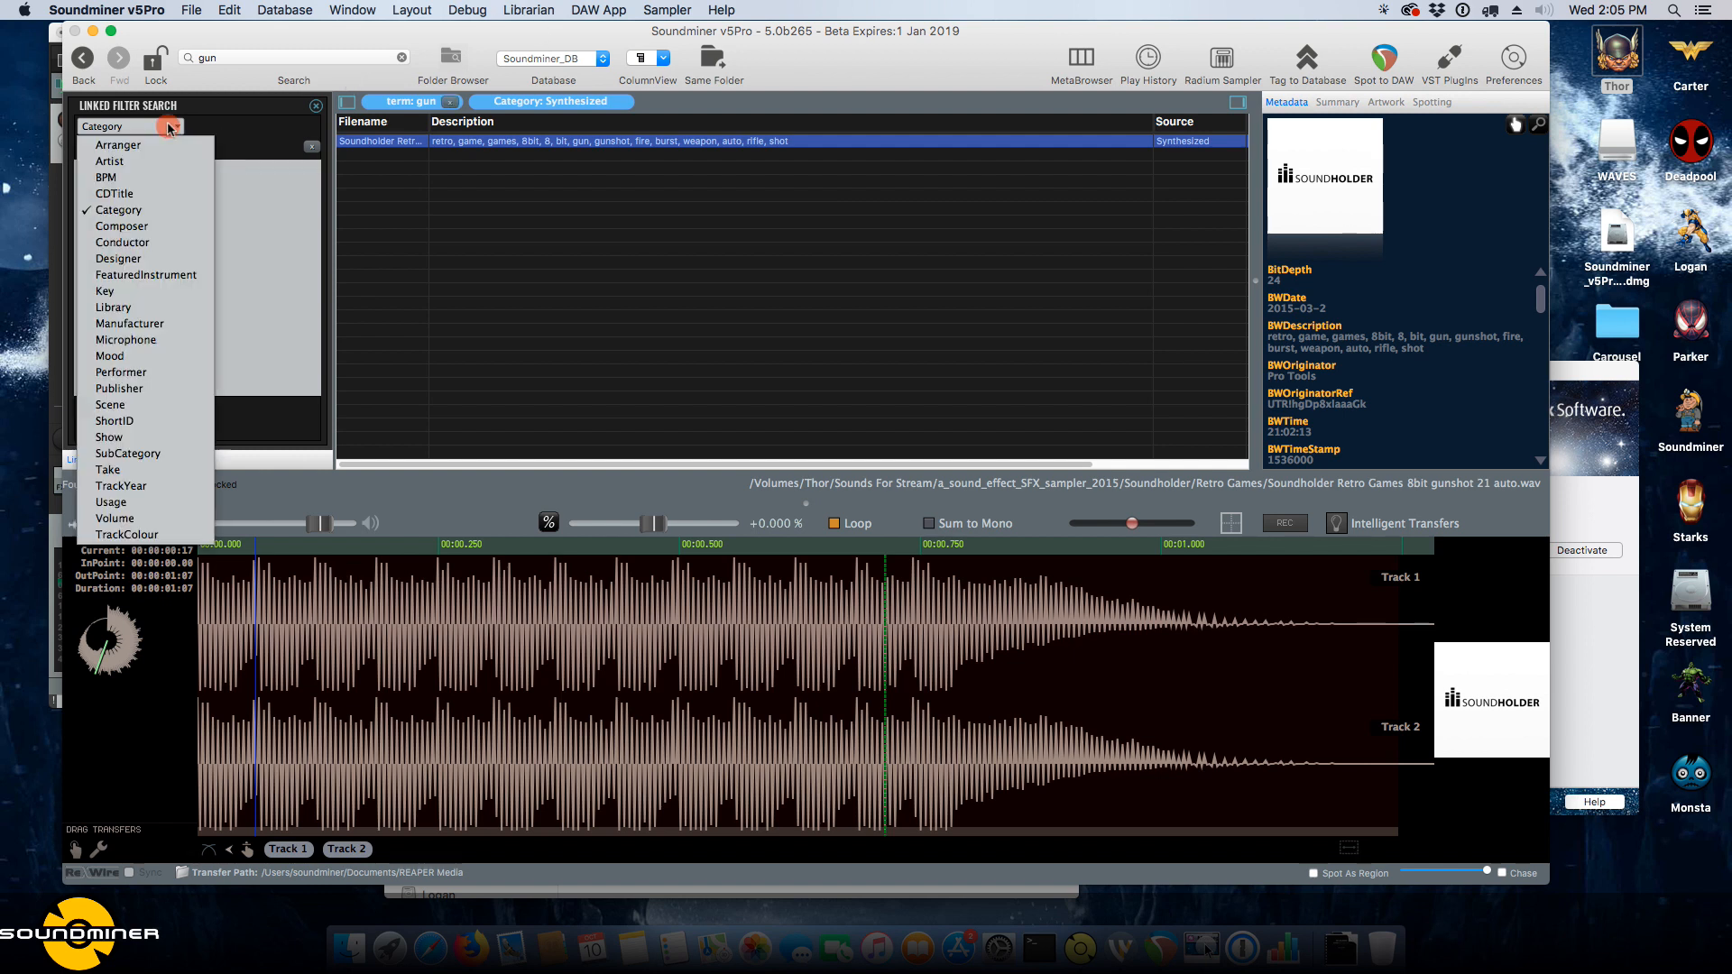
pyautogui.click(159, 325)
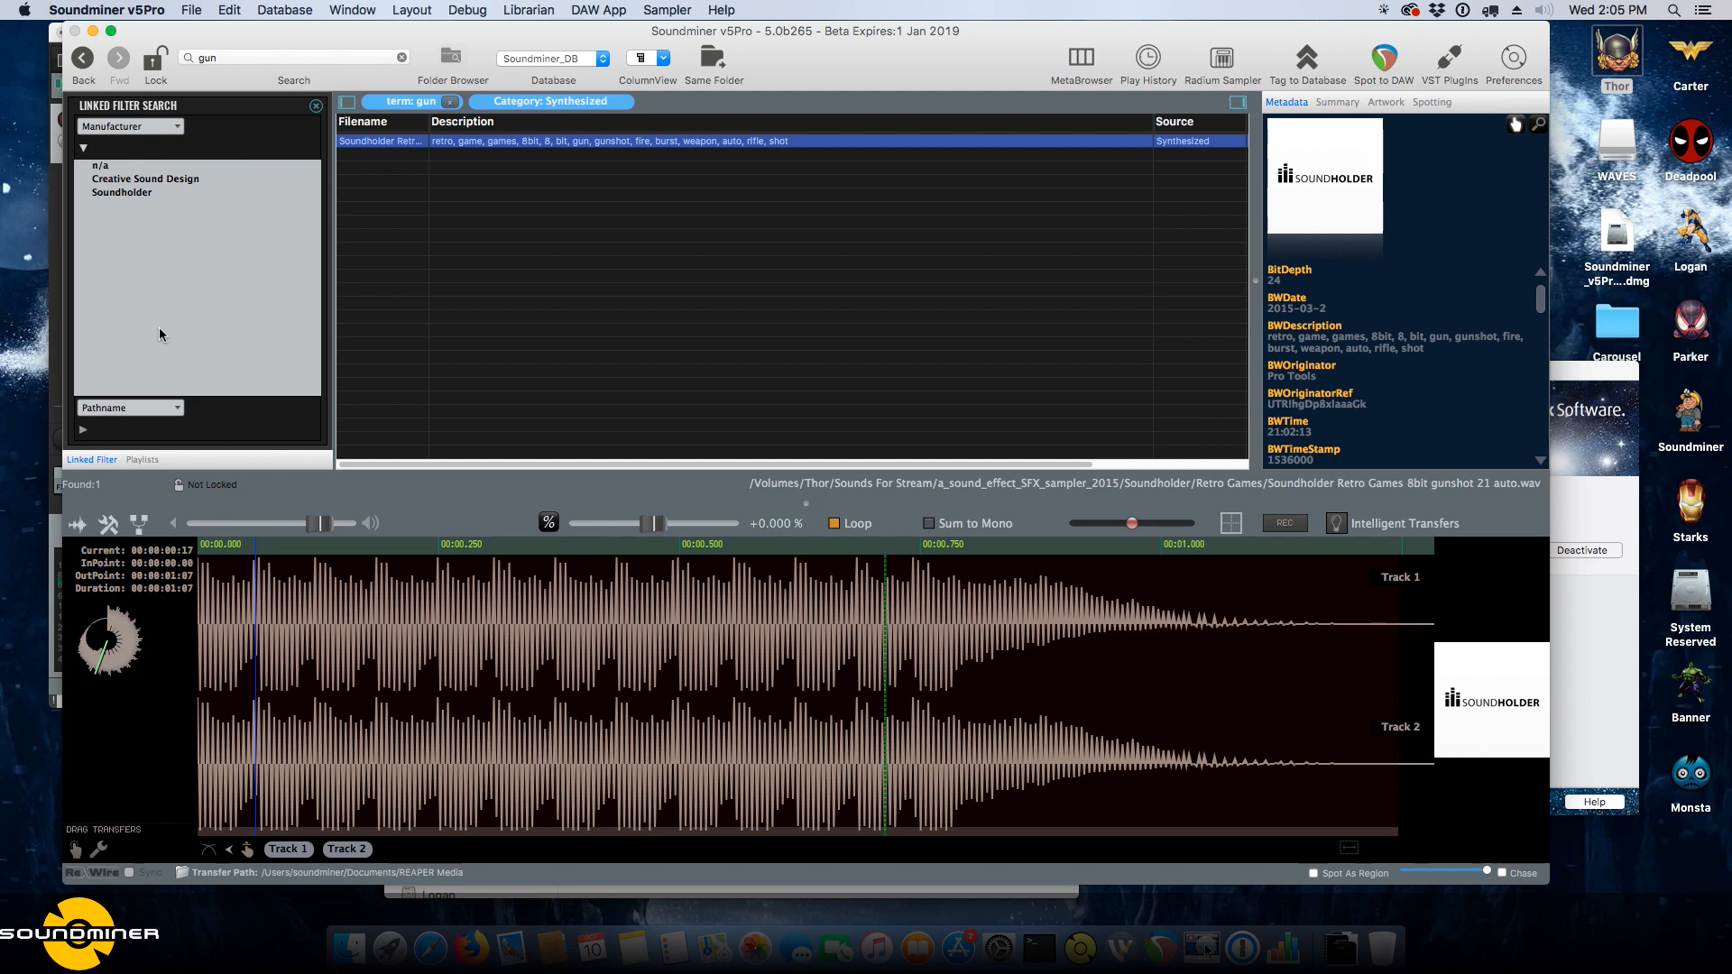
pyautogui.click(315, 106)
pyautogui.click(452, 102)
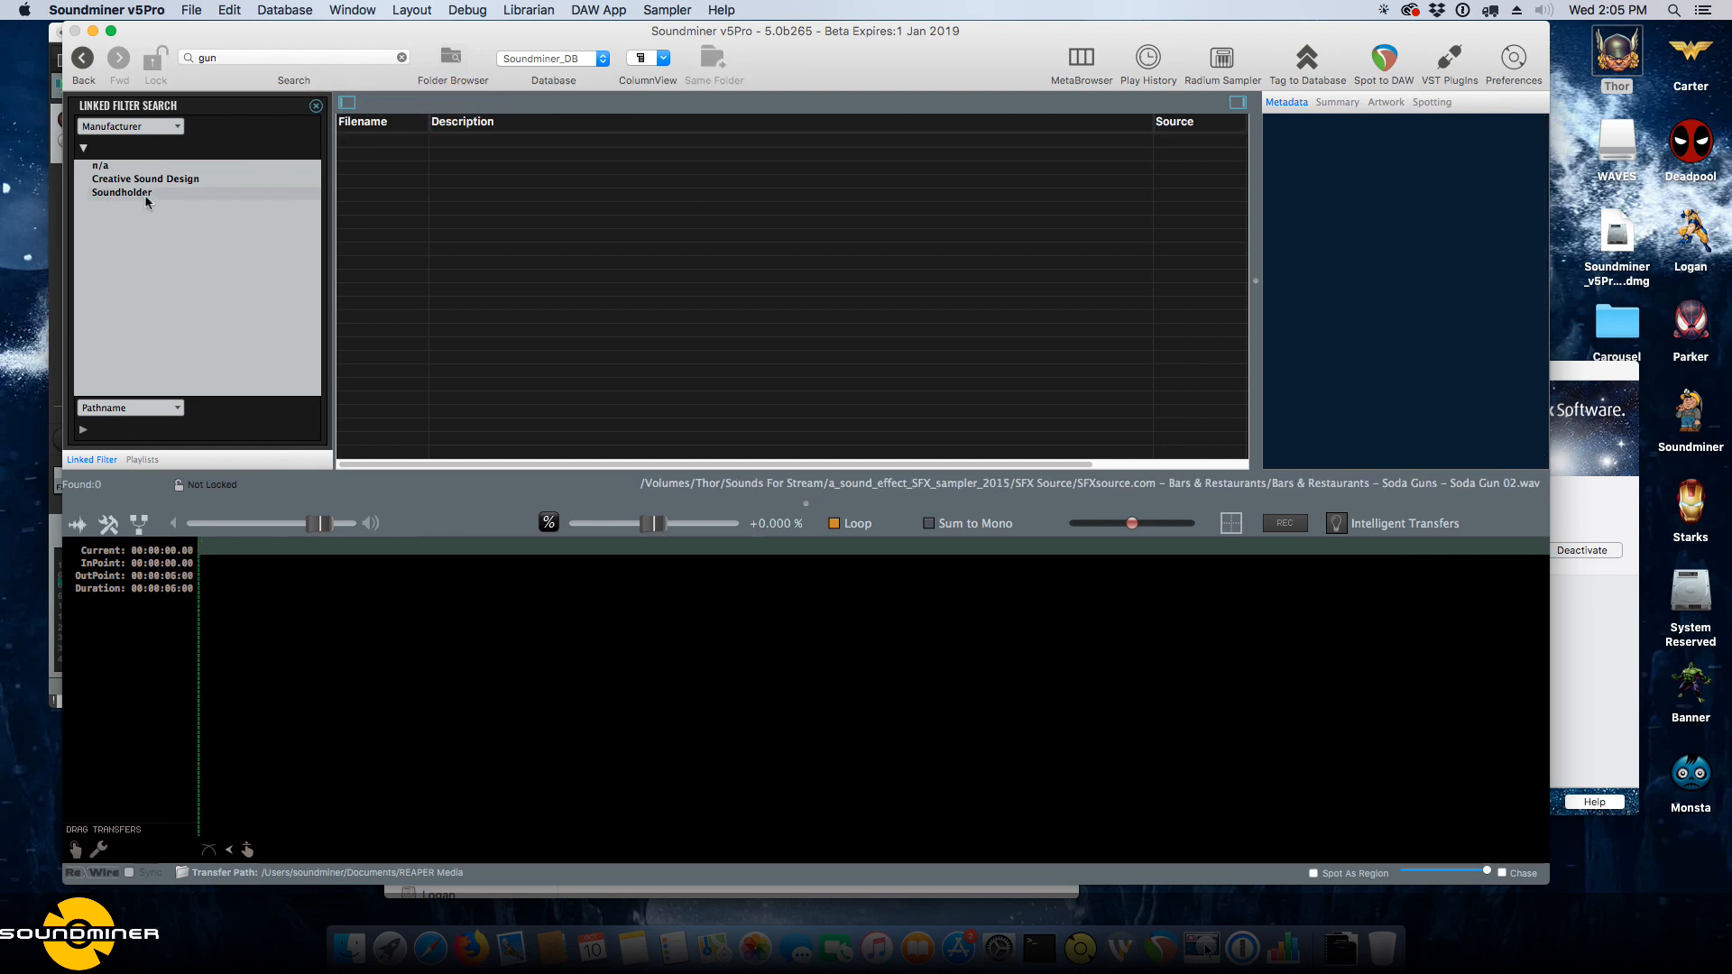
pyautogui.click(402, 58)
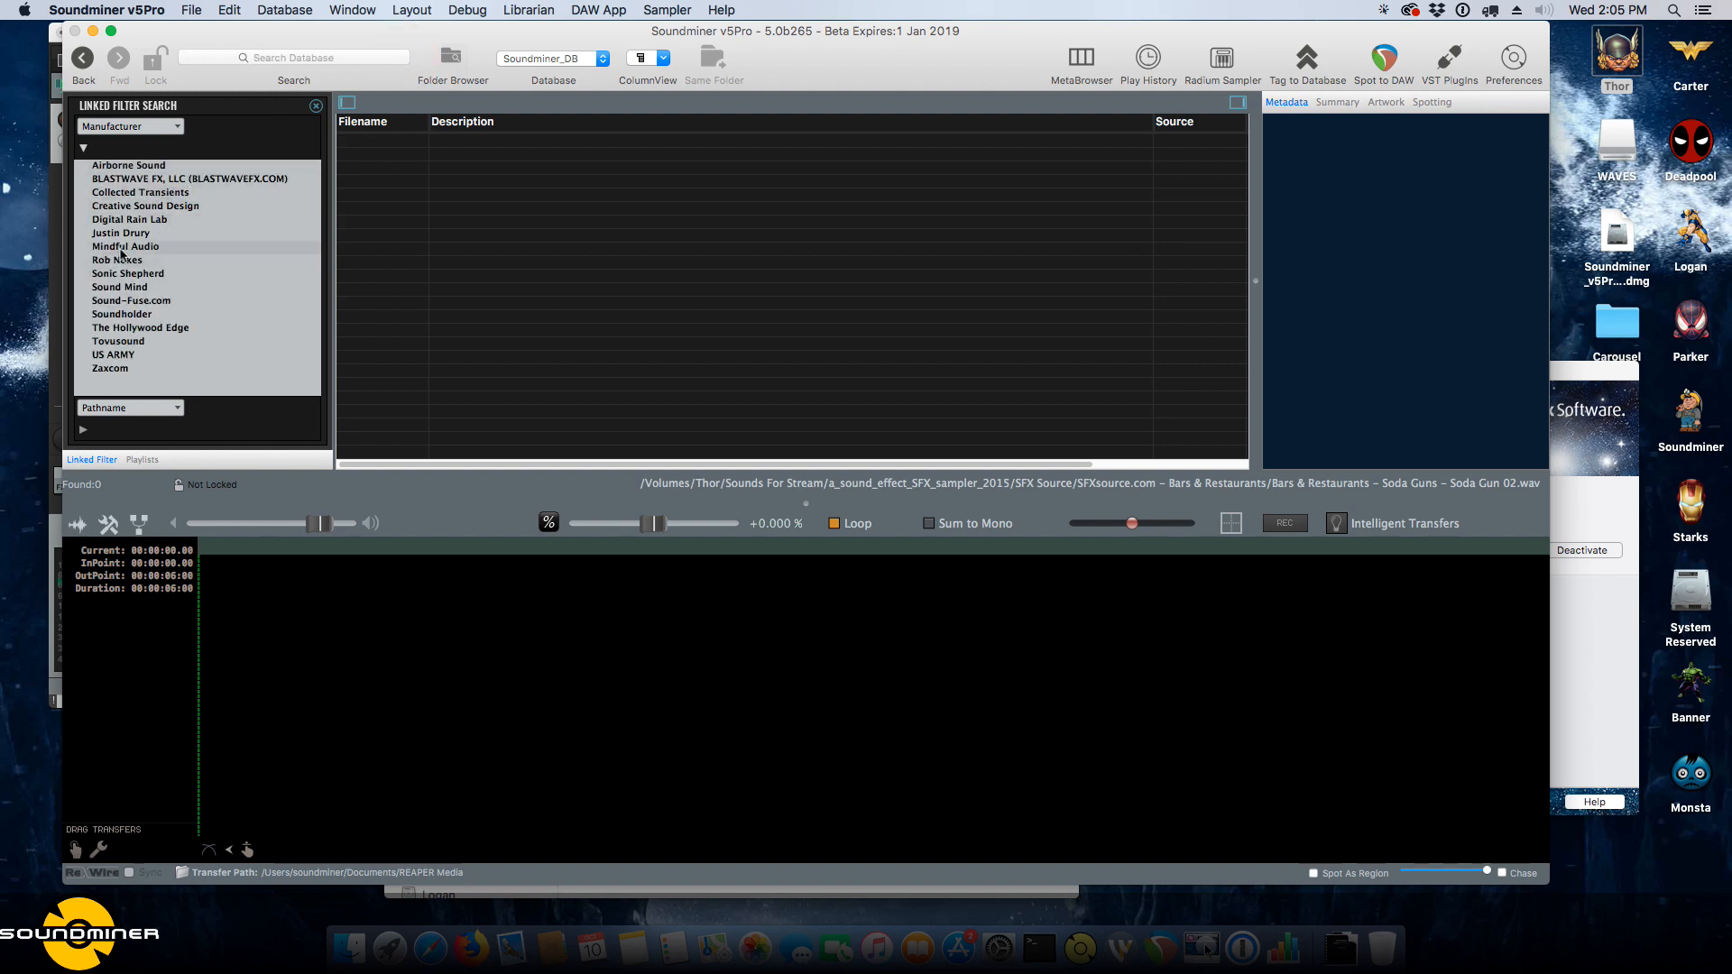
# Filter by the manufacturer listed just below Digital Rain Lab and audition the first cow recording from two points in its waveform.
pyautogui.click(155, 235)
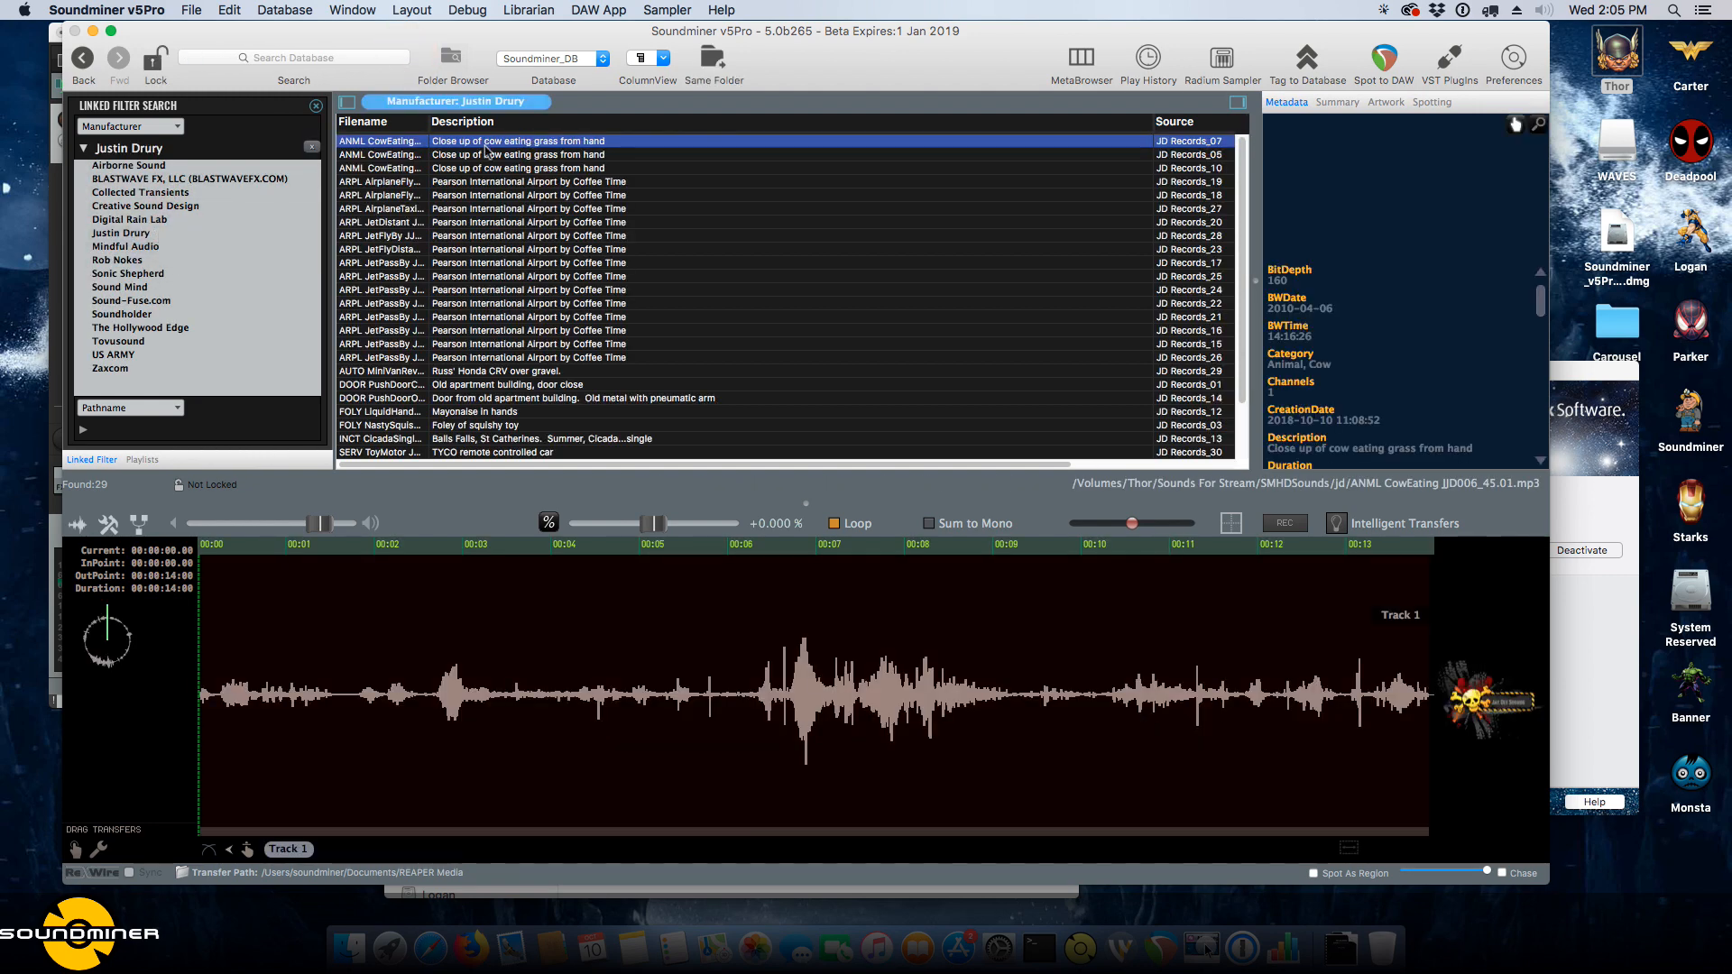
pyautogui.click(782, 657)
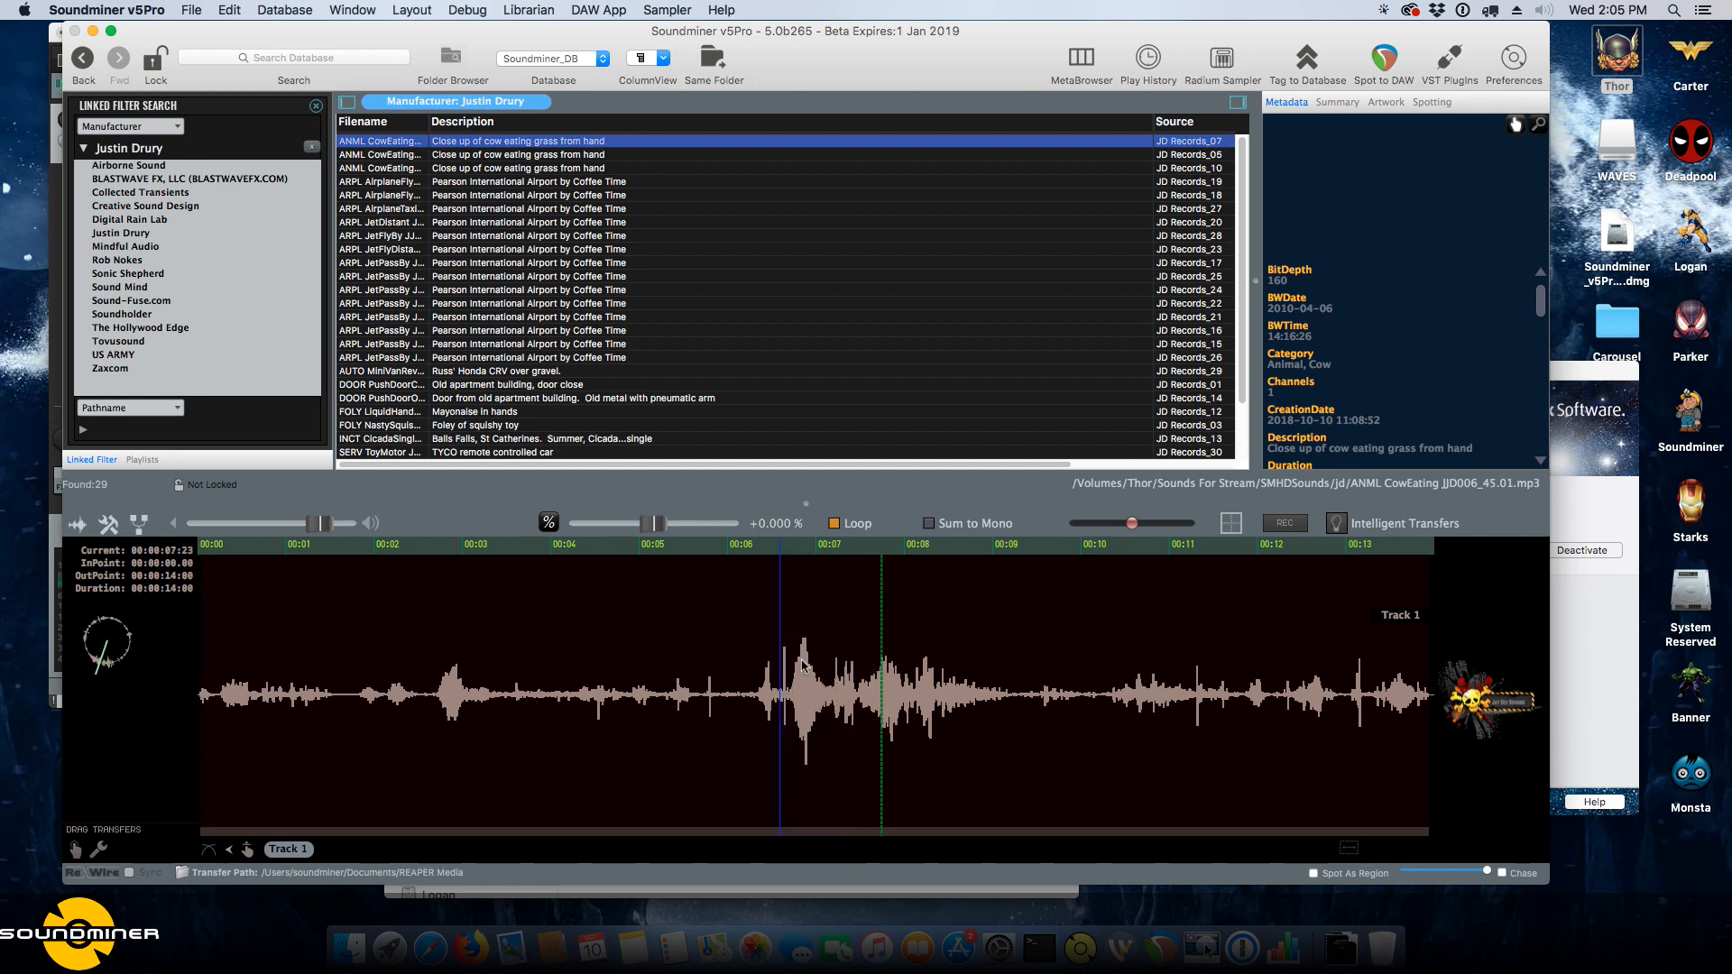
pyautogui.click(729, 714)
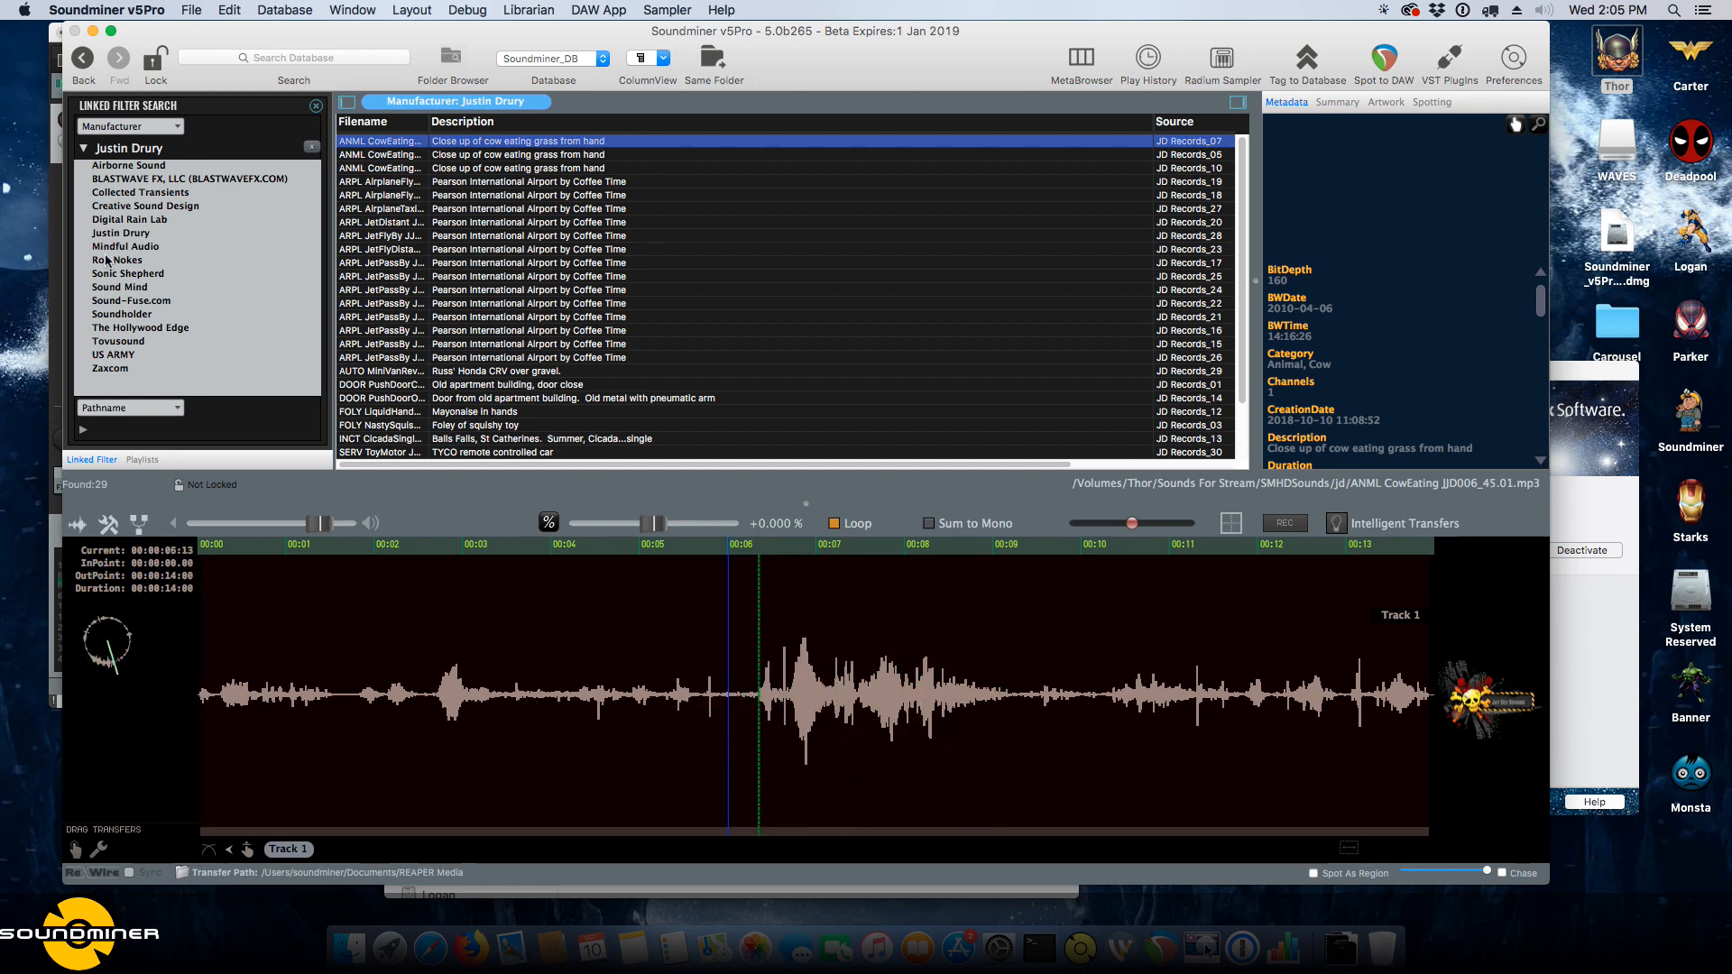
# Collapse the Manufacturer list and change the second linked filter from Pathname to Category.
pyautogui.click(84, 149)
pyautogui.click(117, 171)
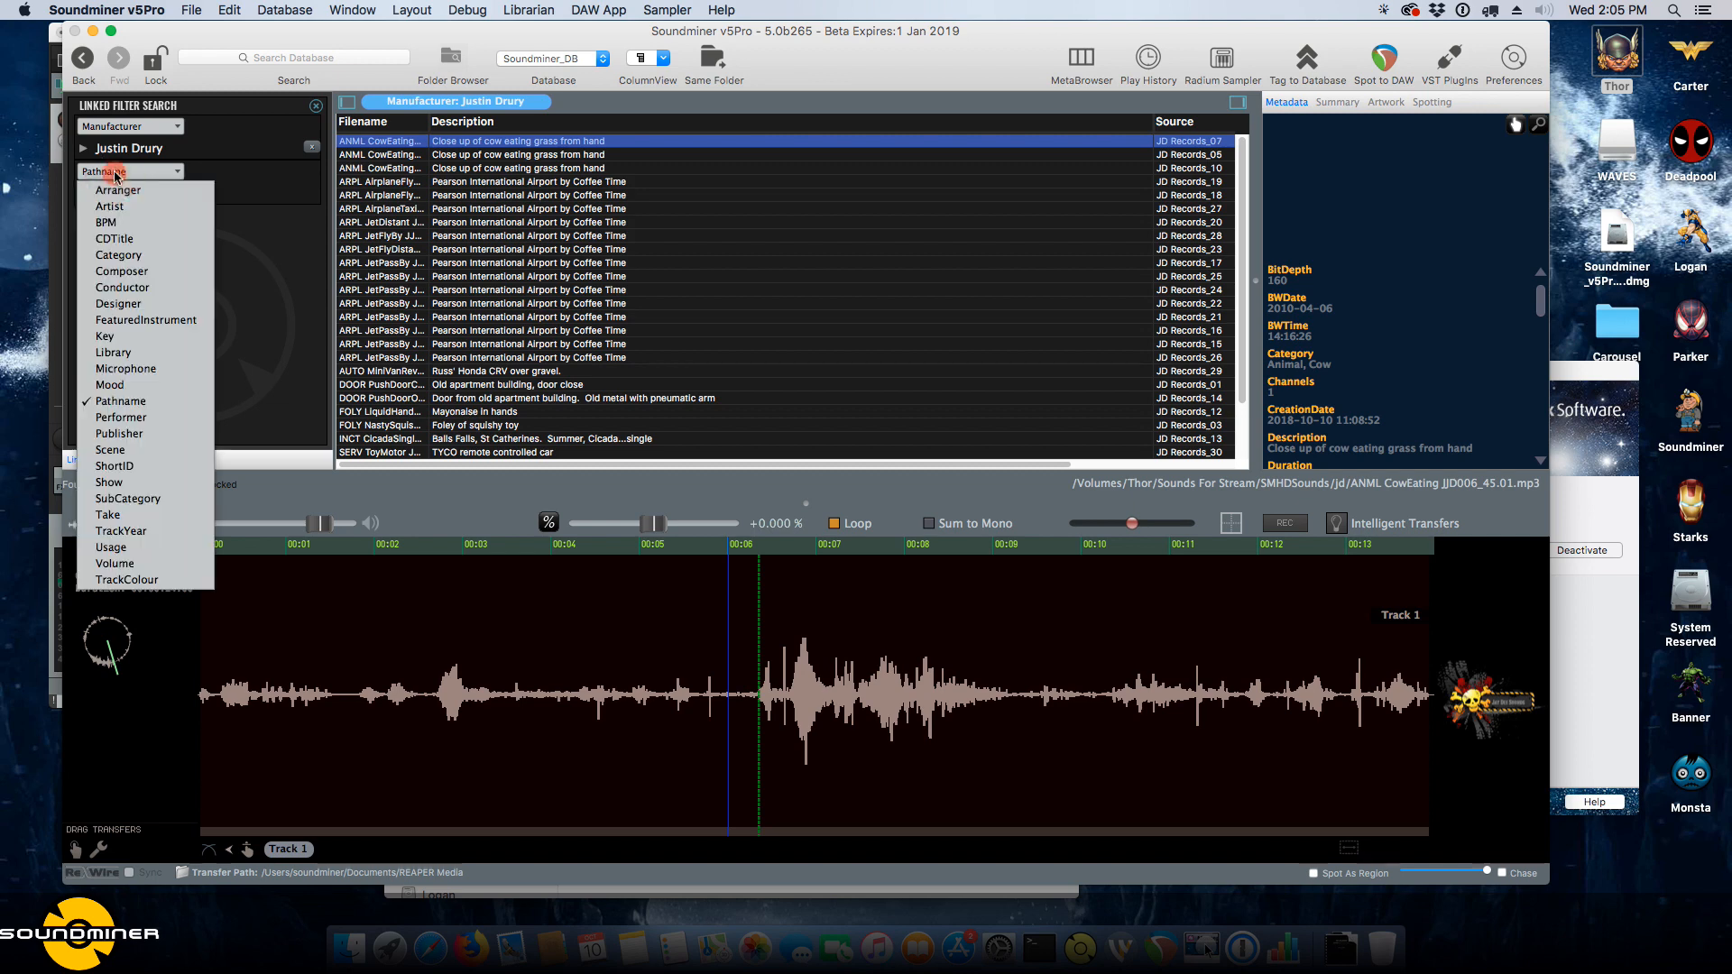
pyautogui.click(136, 255)
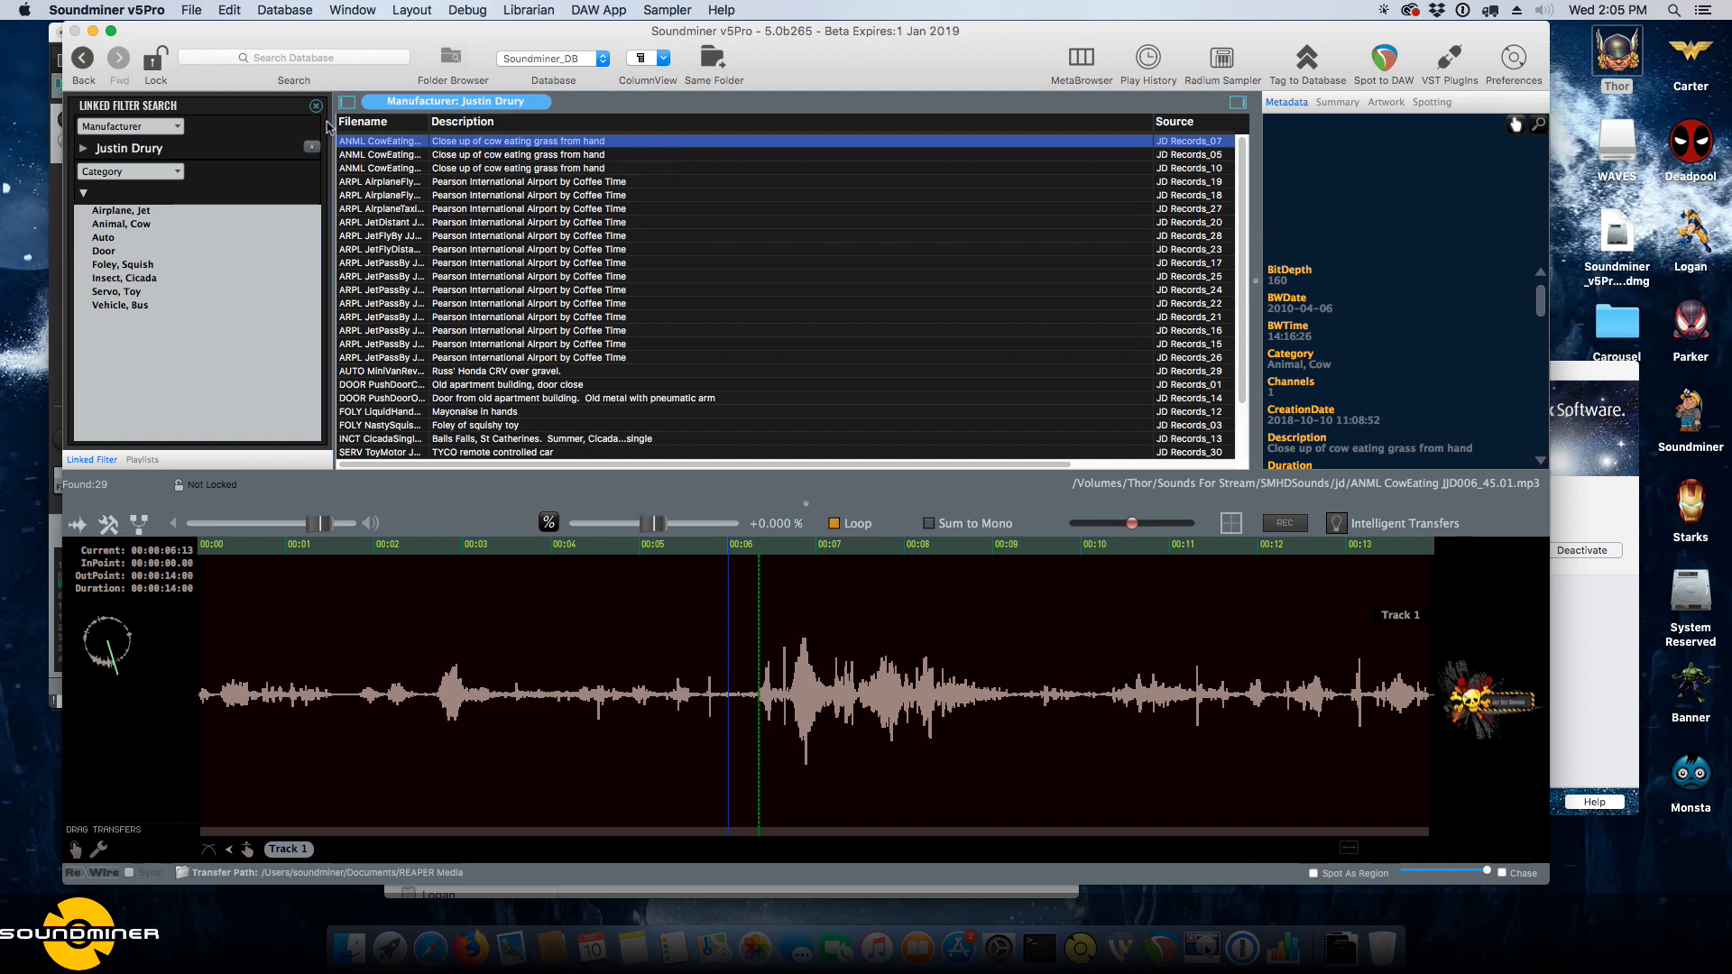
# Show the Pathname summary of the results and clear the linked filters.
pyautogui.click(229, 59)
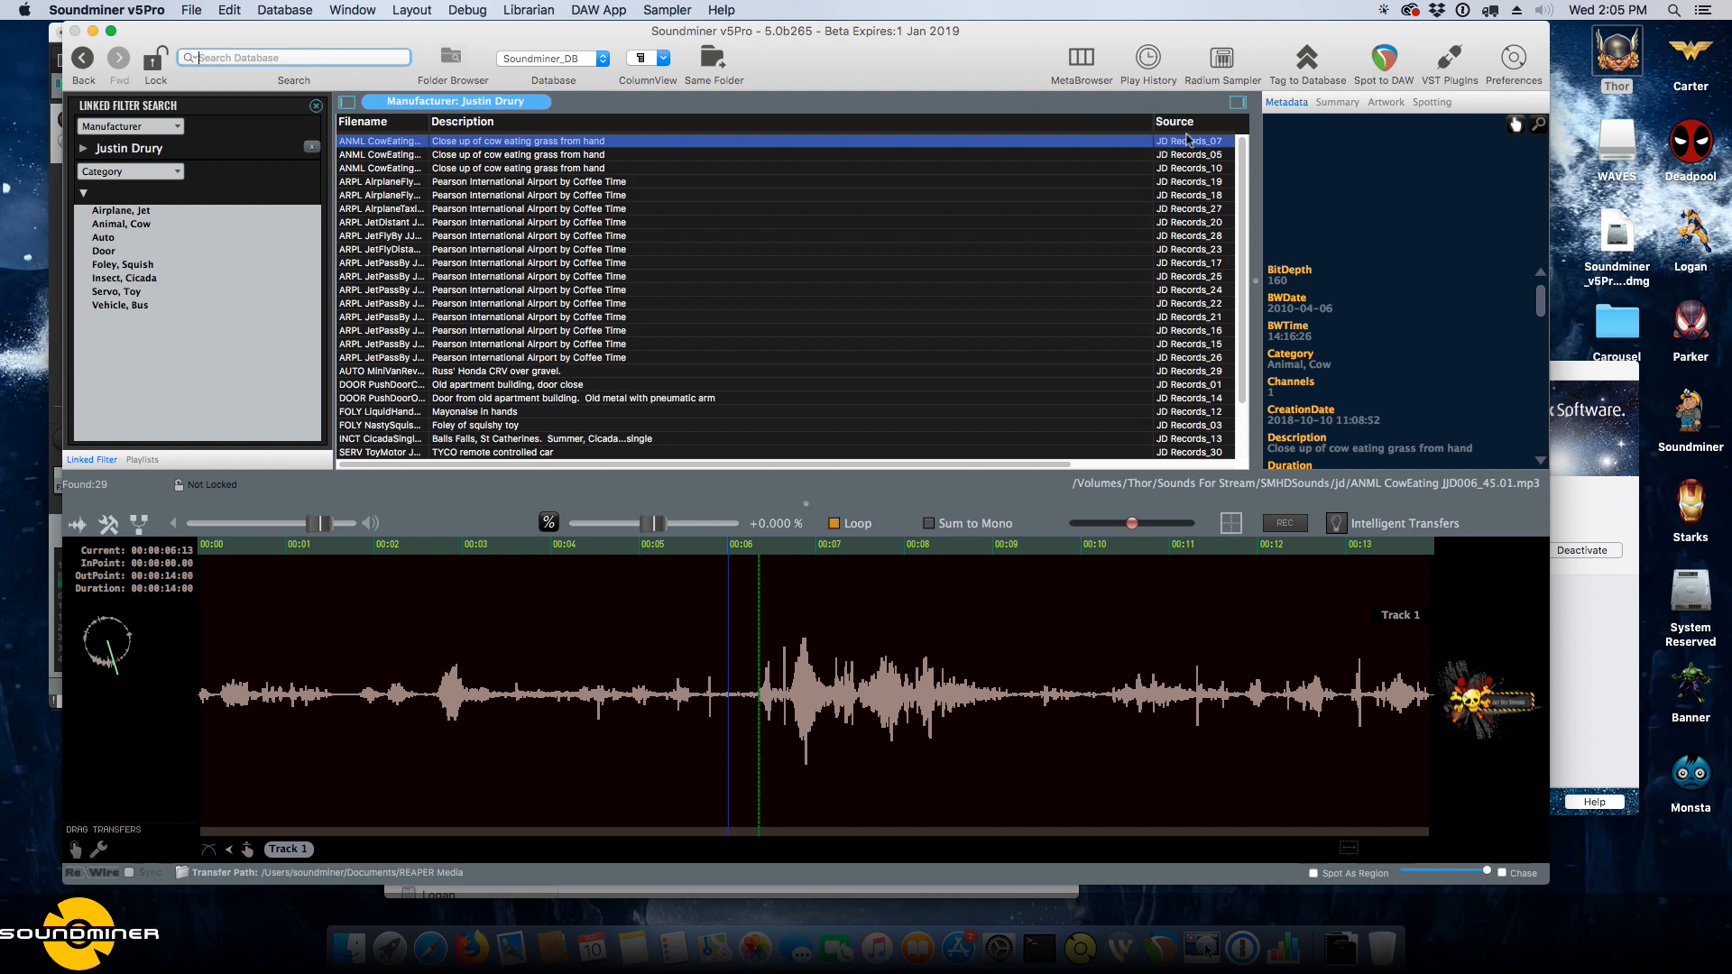
pyautogui.click(1340, 102)
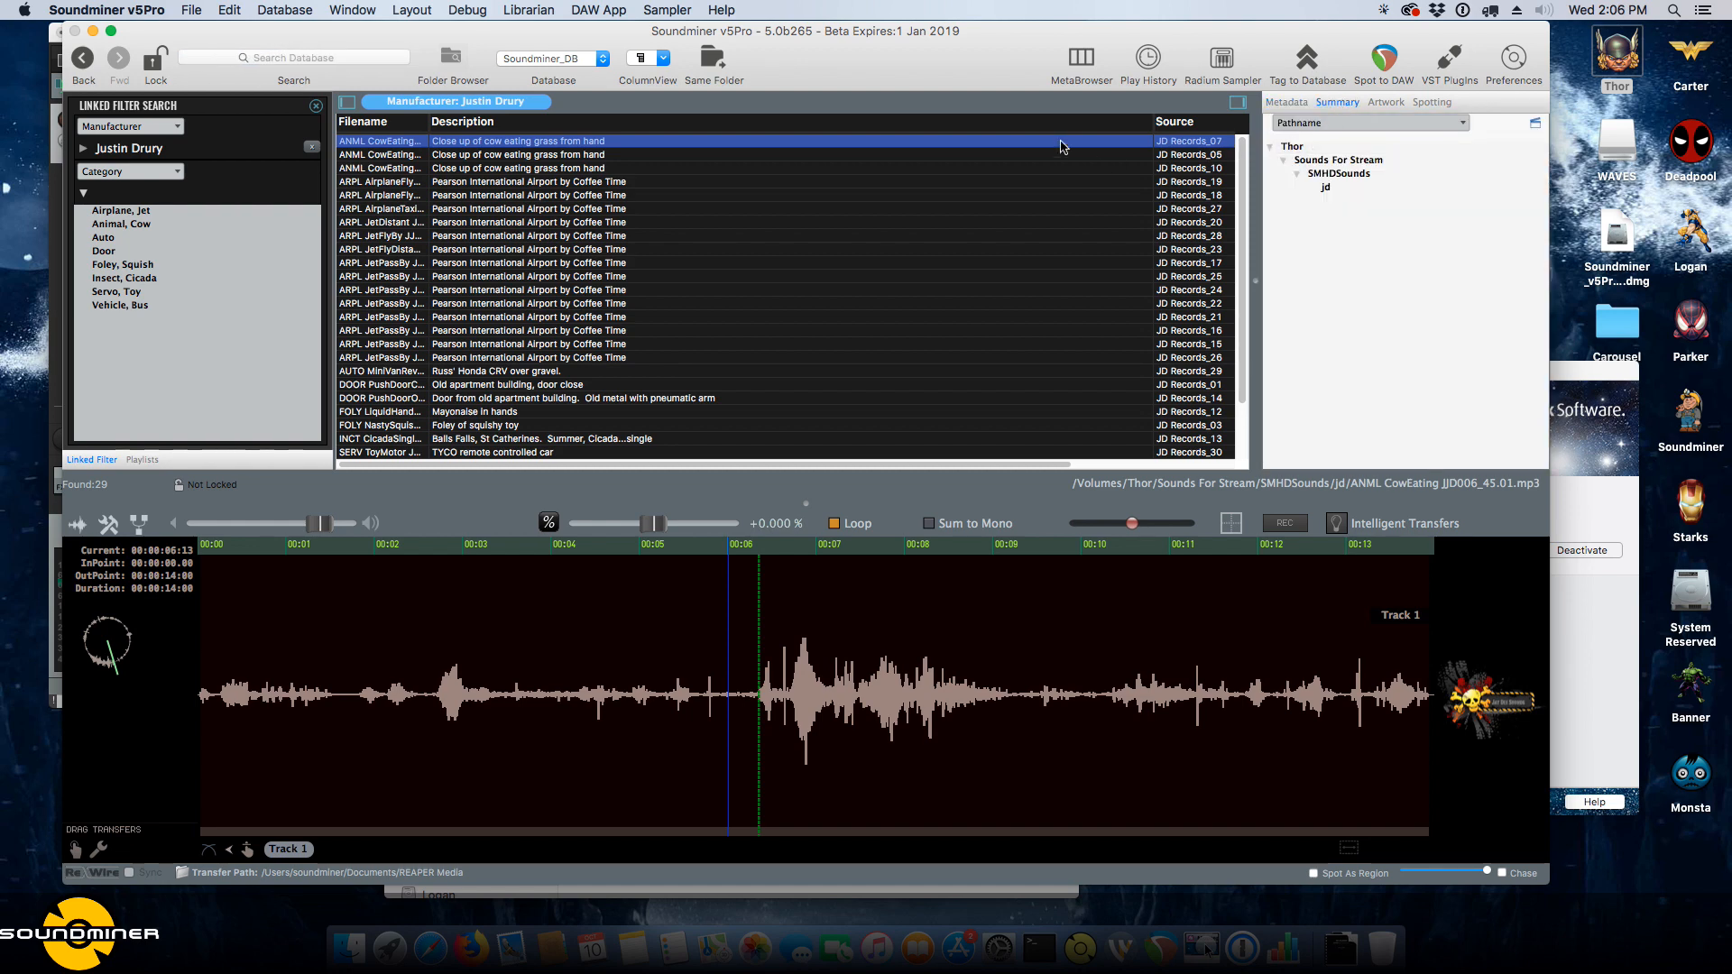
pyautogui.click(1300, 106)
pyautogui.click(1341, 104)
pyautogui.click(315, 107)
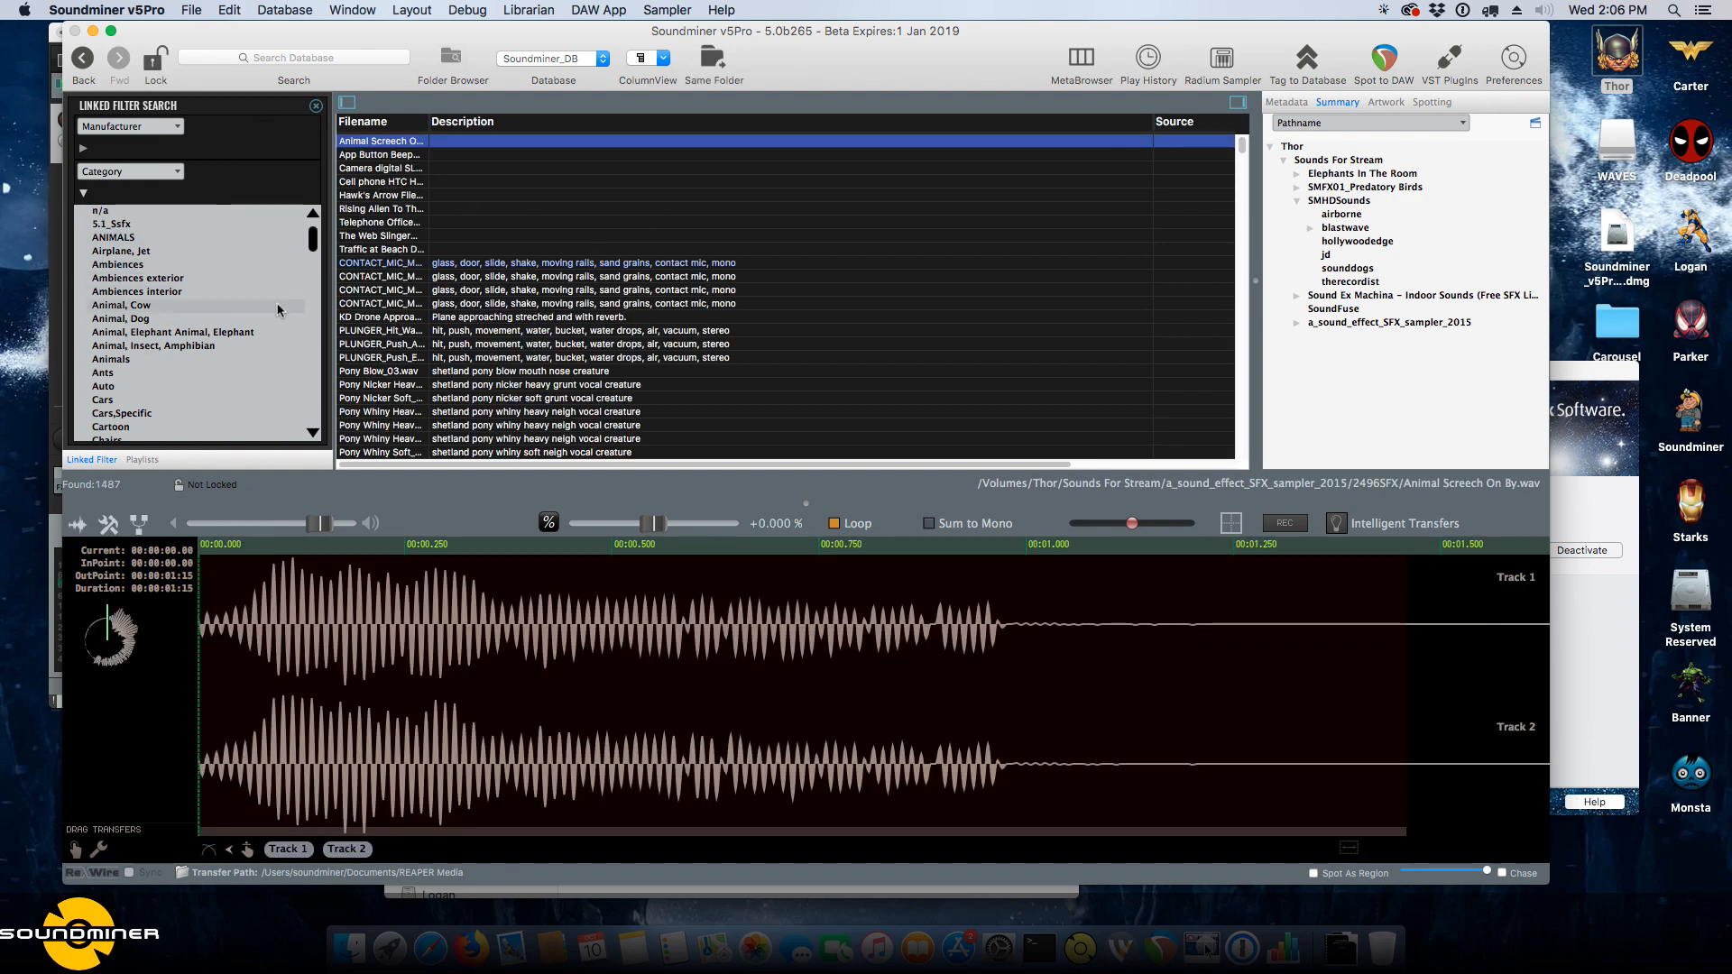
# Hide the Linked Filter Search pane and search the database for anima.
pyautogui.click(285, 57)
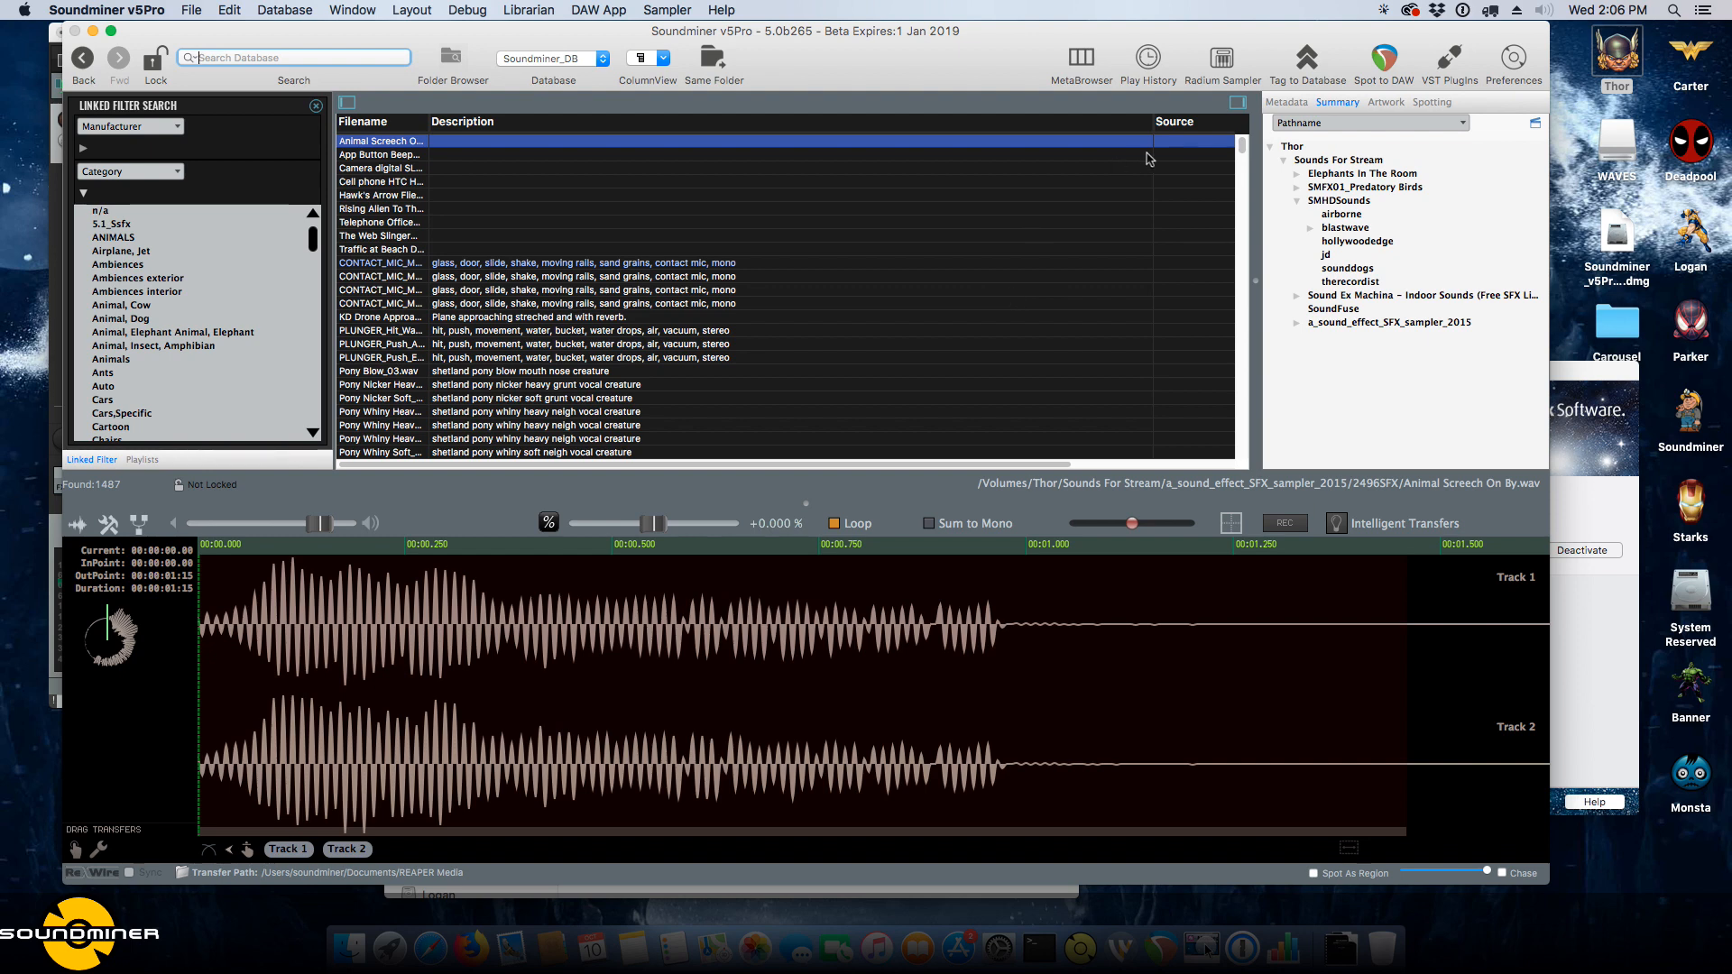
pyautogui.click(352, 102)
pyautogui.click(289, 56)
pyautogui.write('anim')
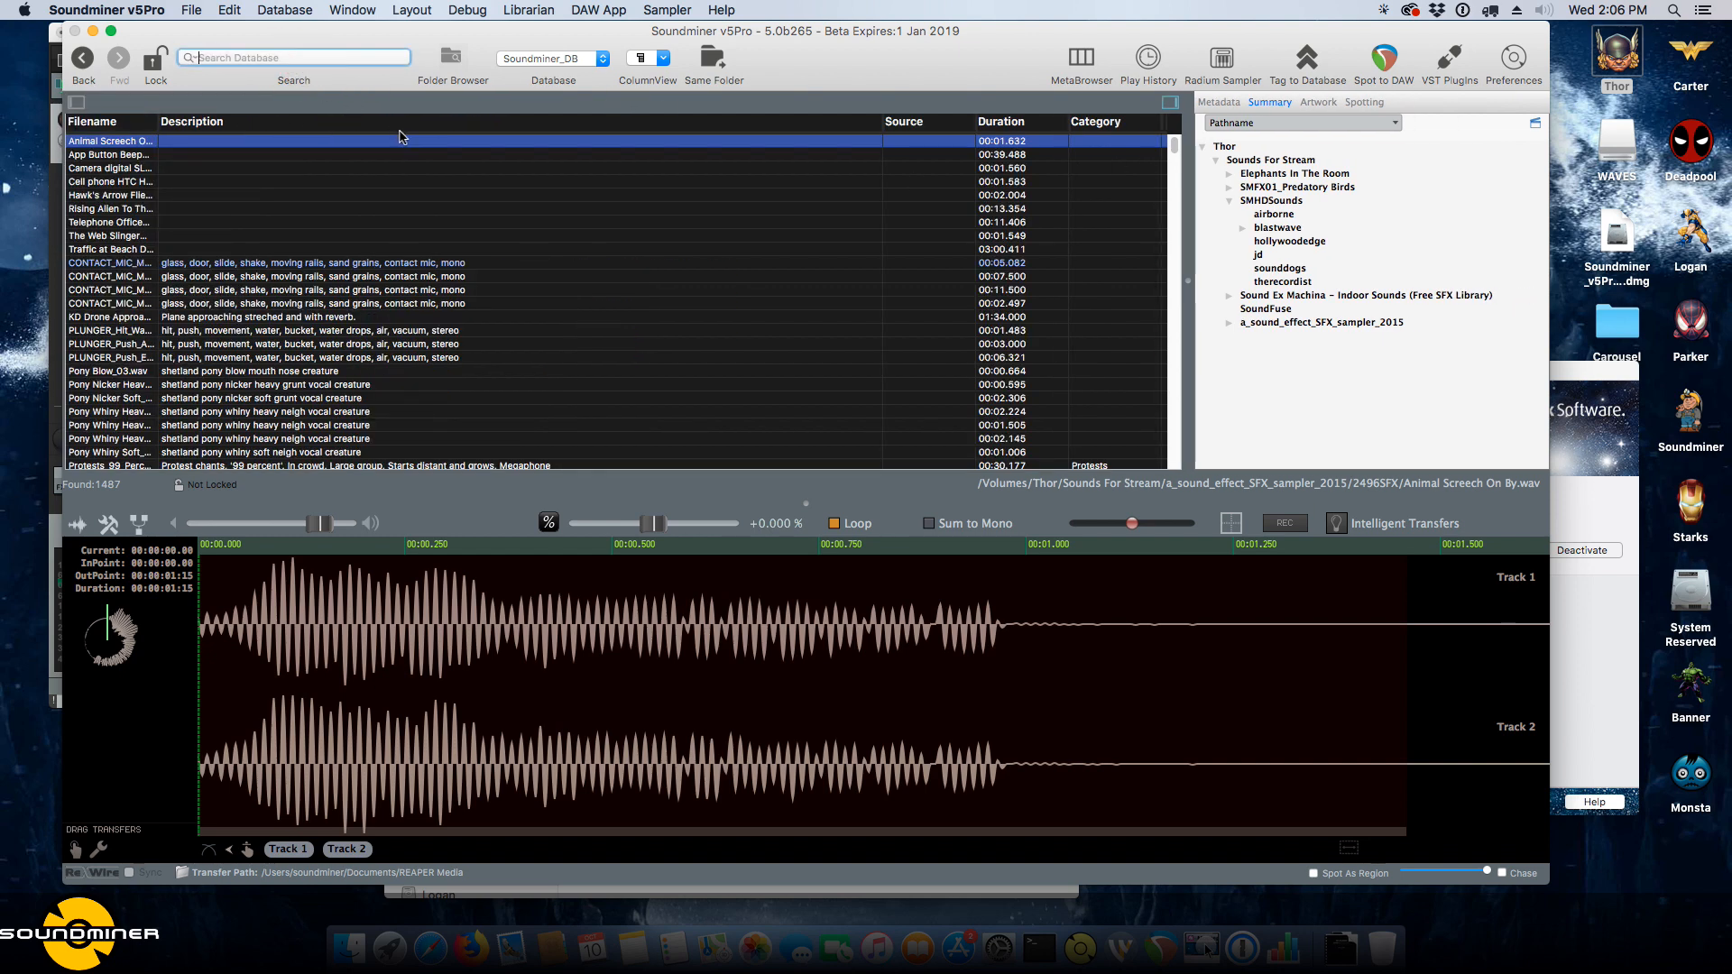
pyautogui.write('a')
pyautogui.press('Return')
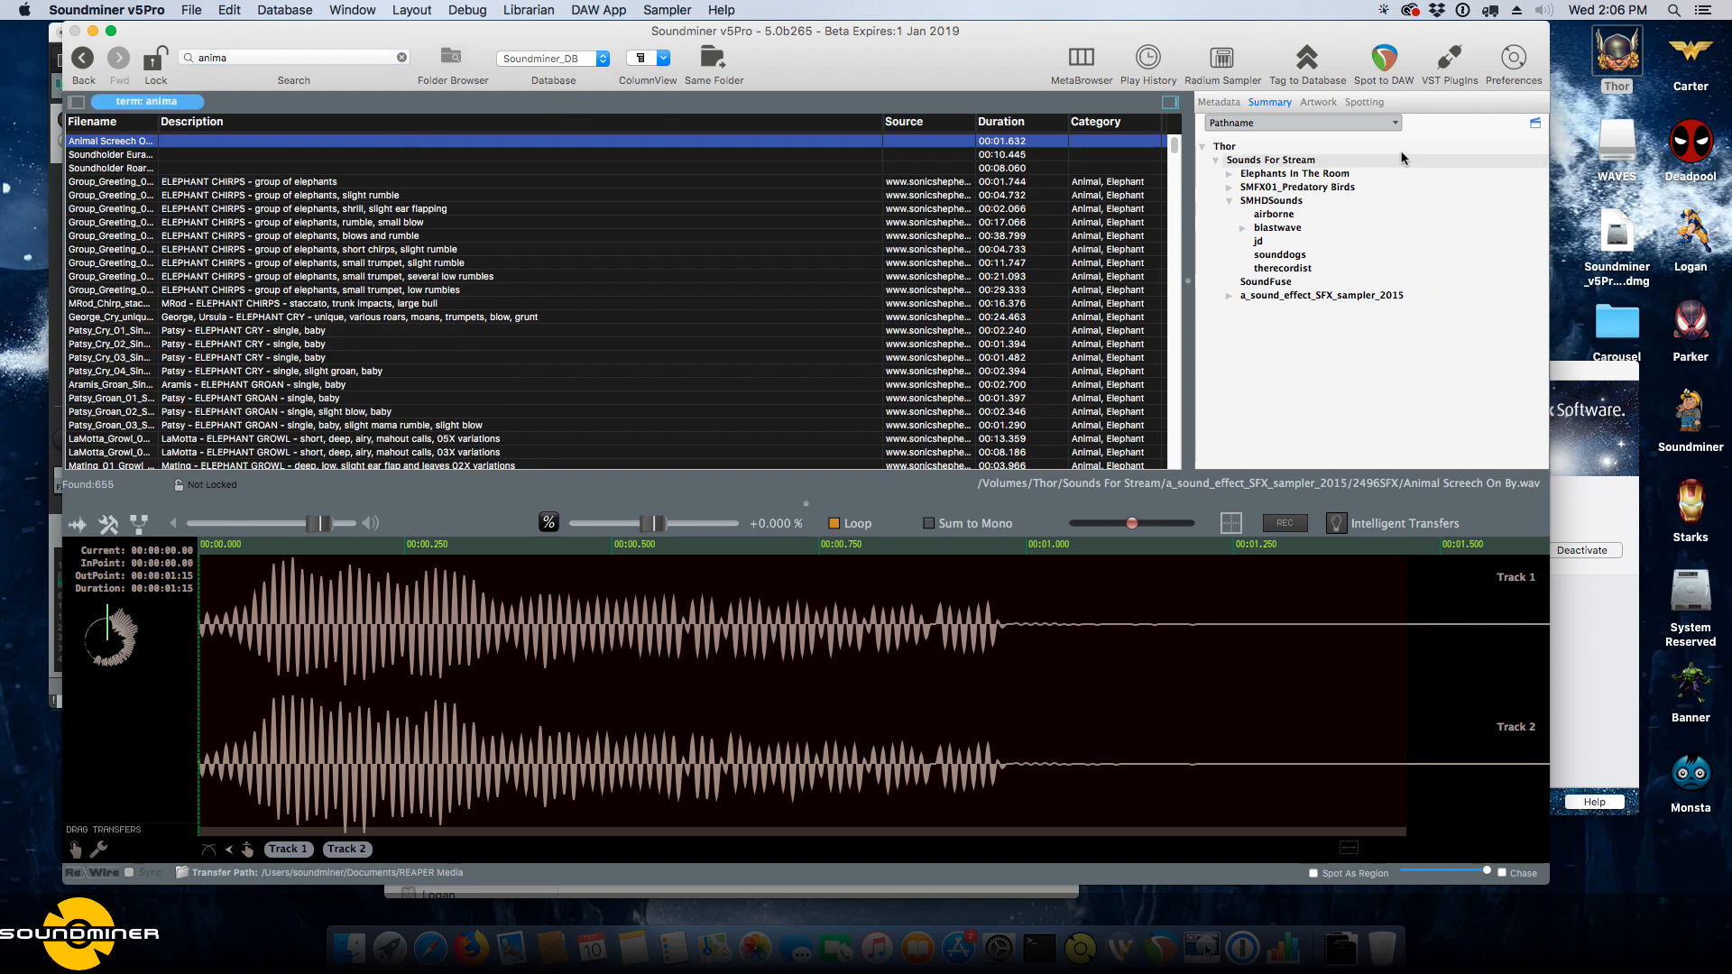
# Expand the a_sound_effect_SFX_sampler_2015 folder in the Pathname summary and briefly show the linked filters.
pyautogui.click(1227, 295)
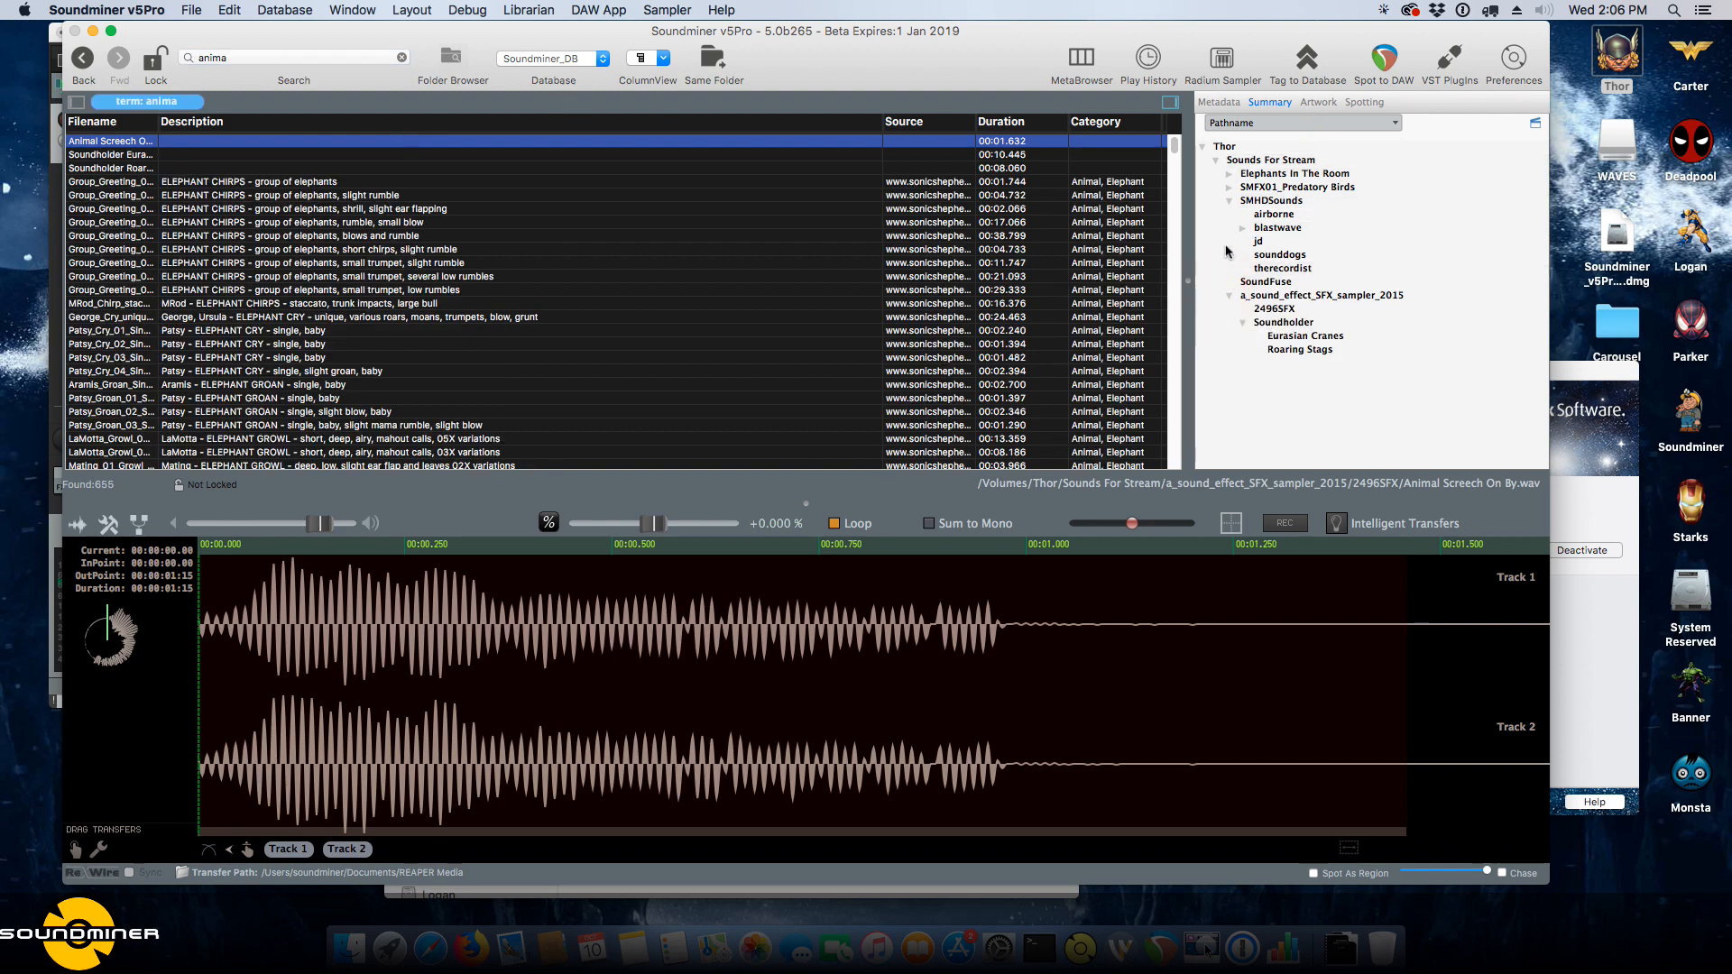
pyautogui.click(78, 105)
pyautogui.click(346, 103)
pyautogui.click(164, 63)
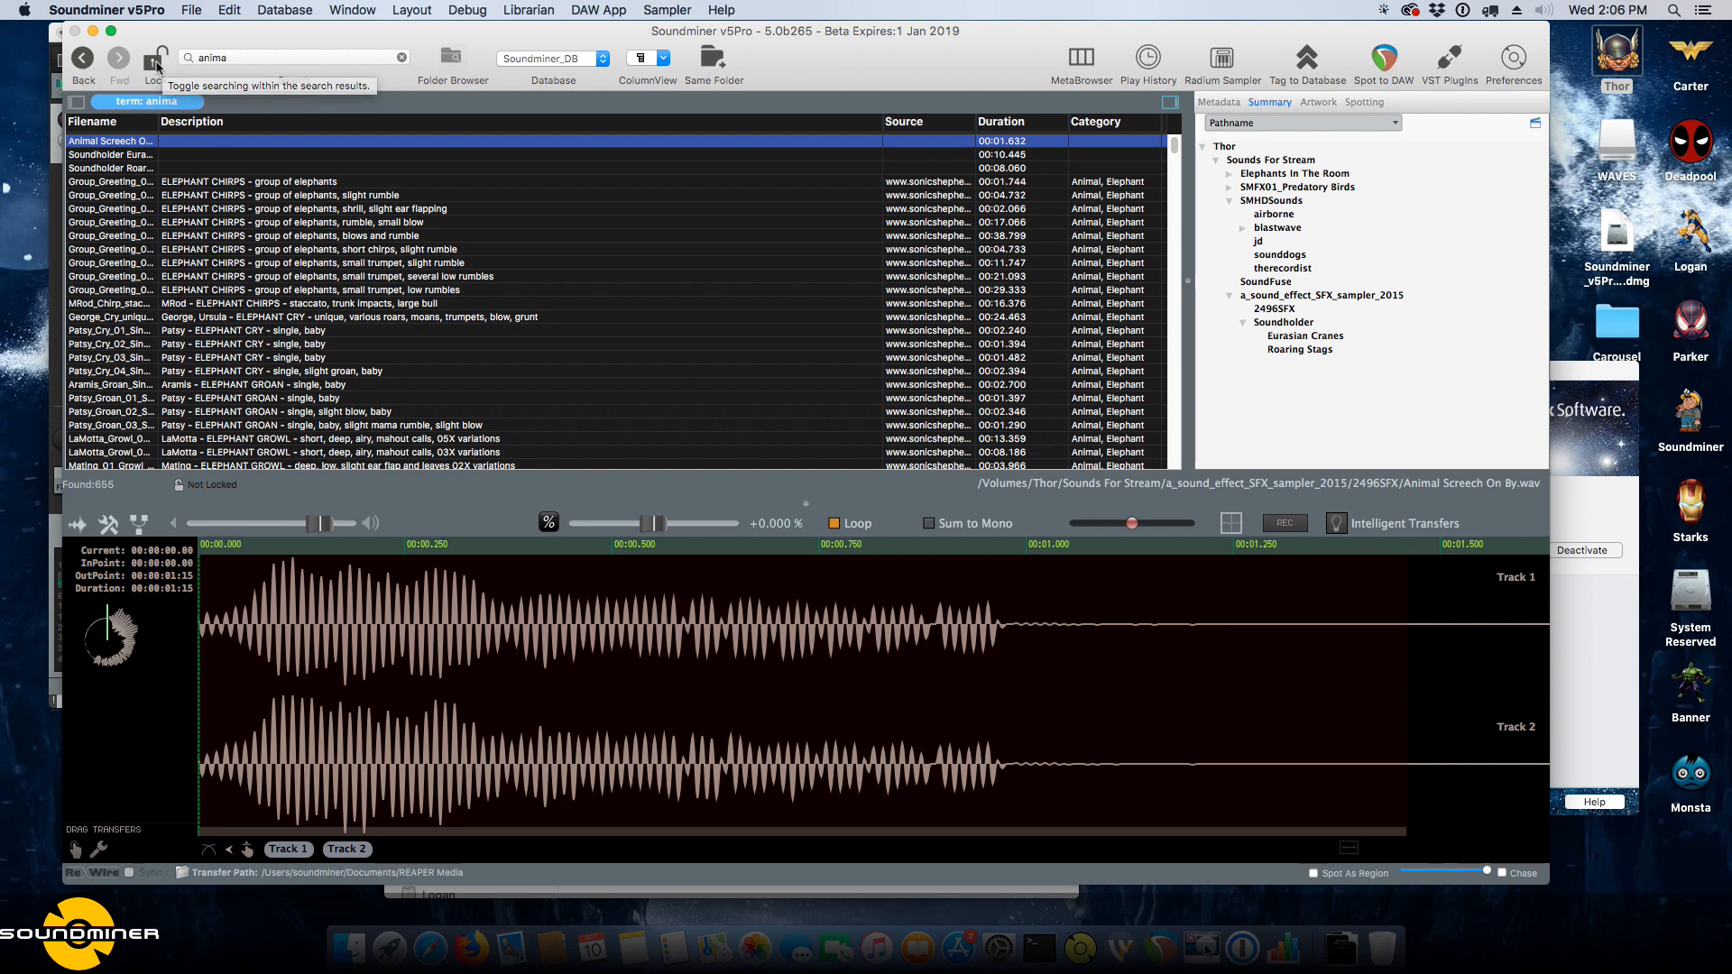
pyautogui.click(902, 211)
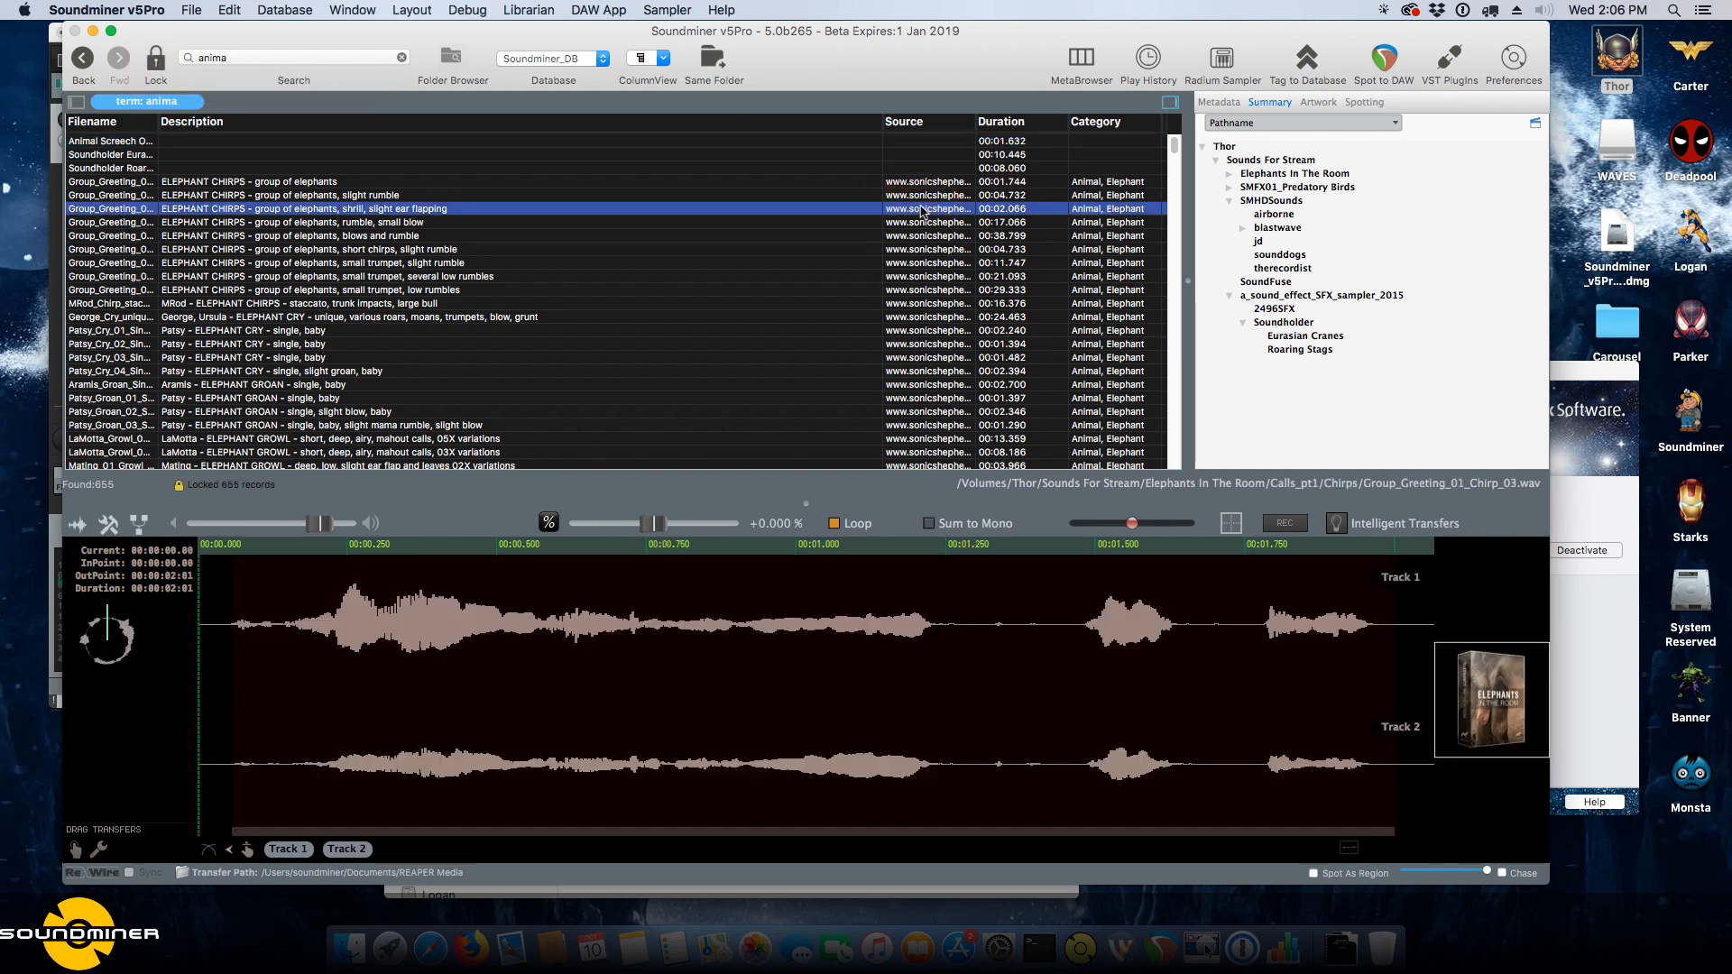
pyautogui.doubleClick(923, 212)
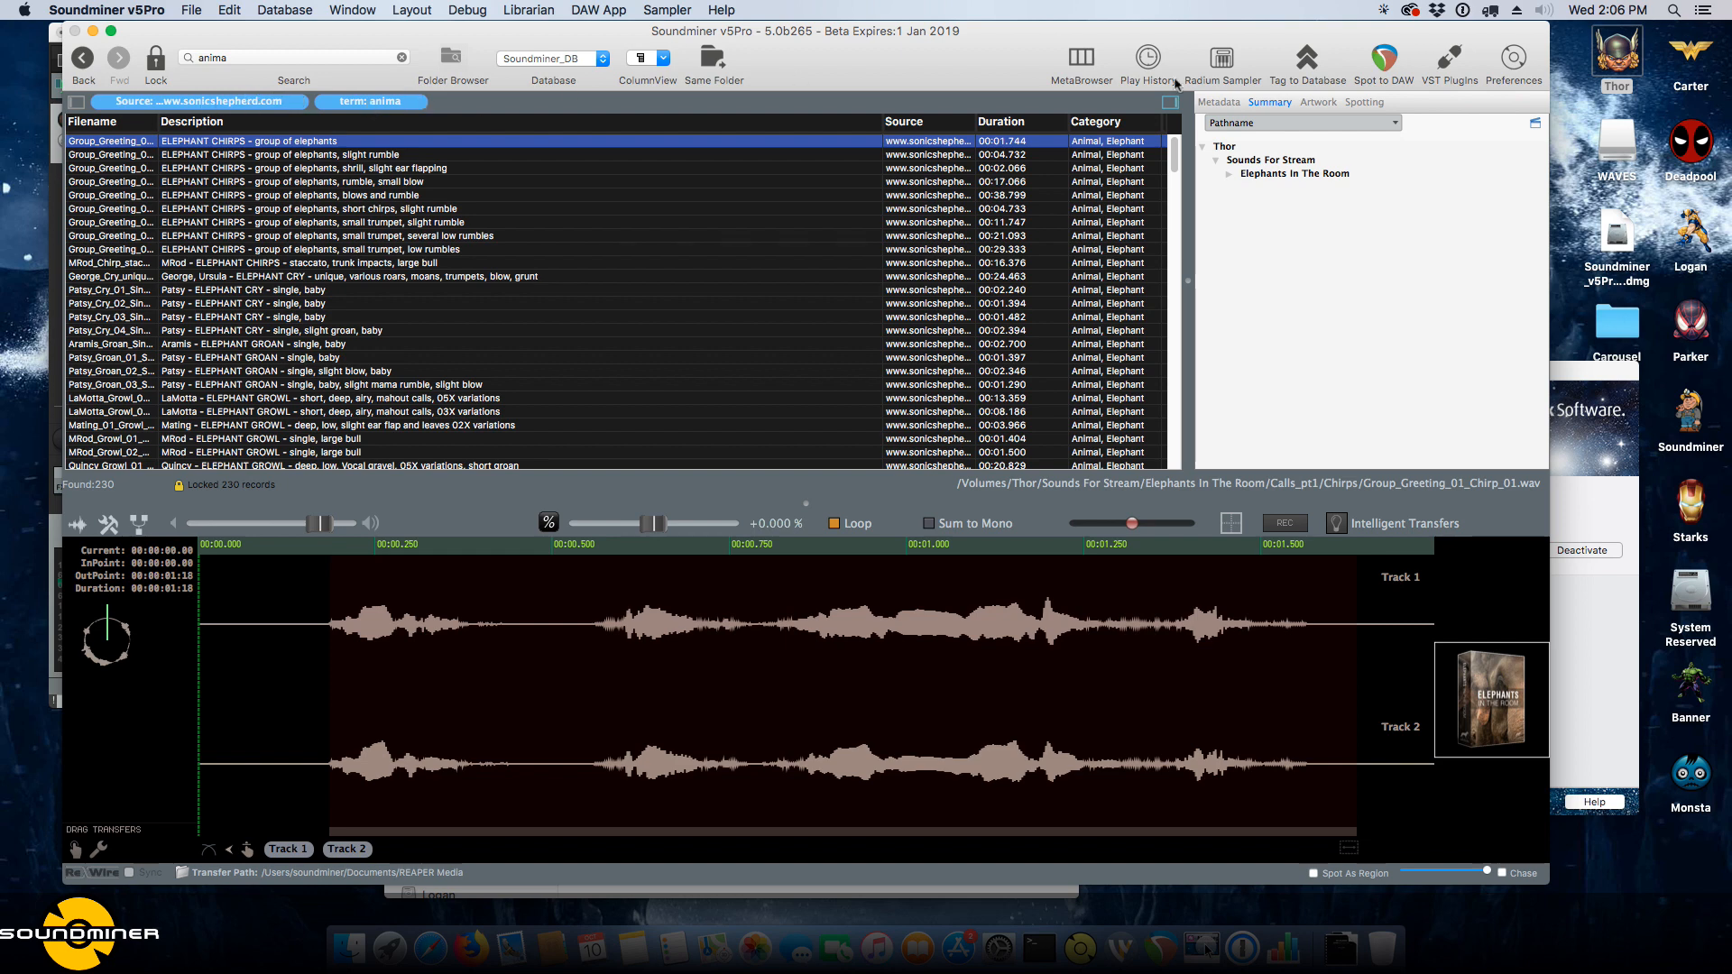
pyautogui.click(1230, 174)
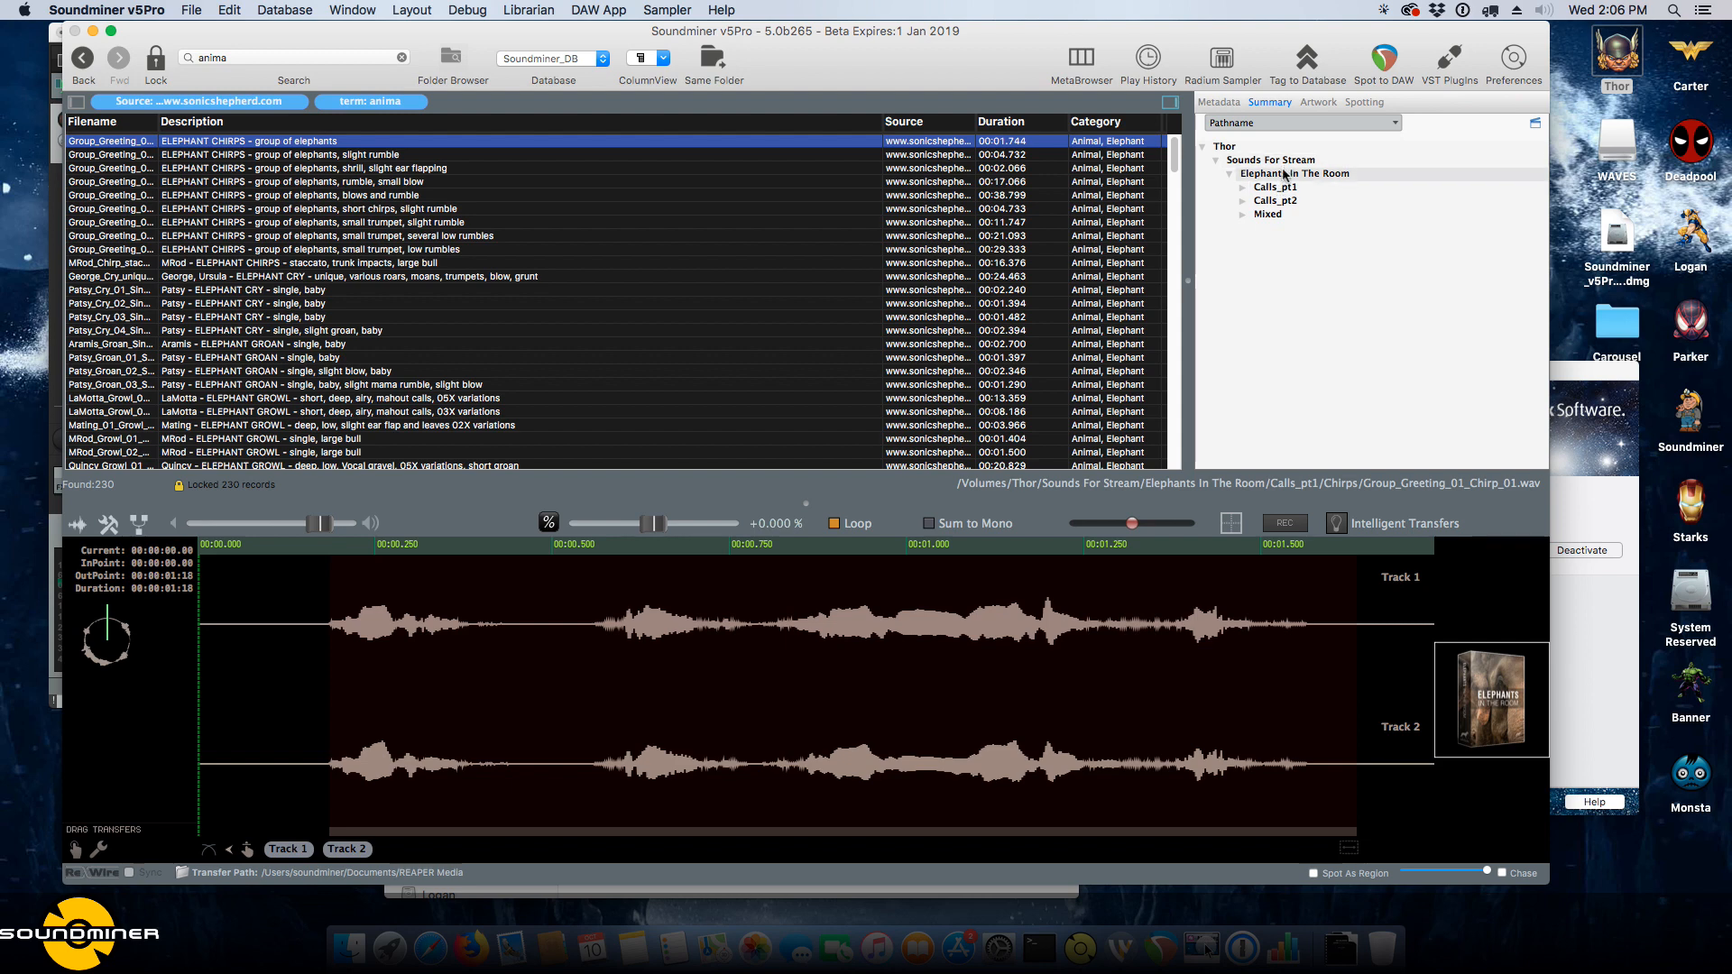
pyautogui.click(1266, 216)
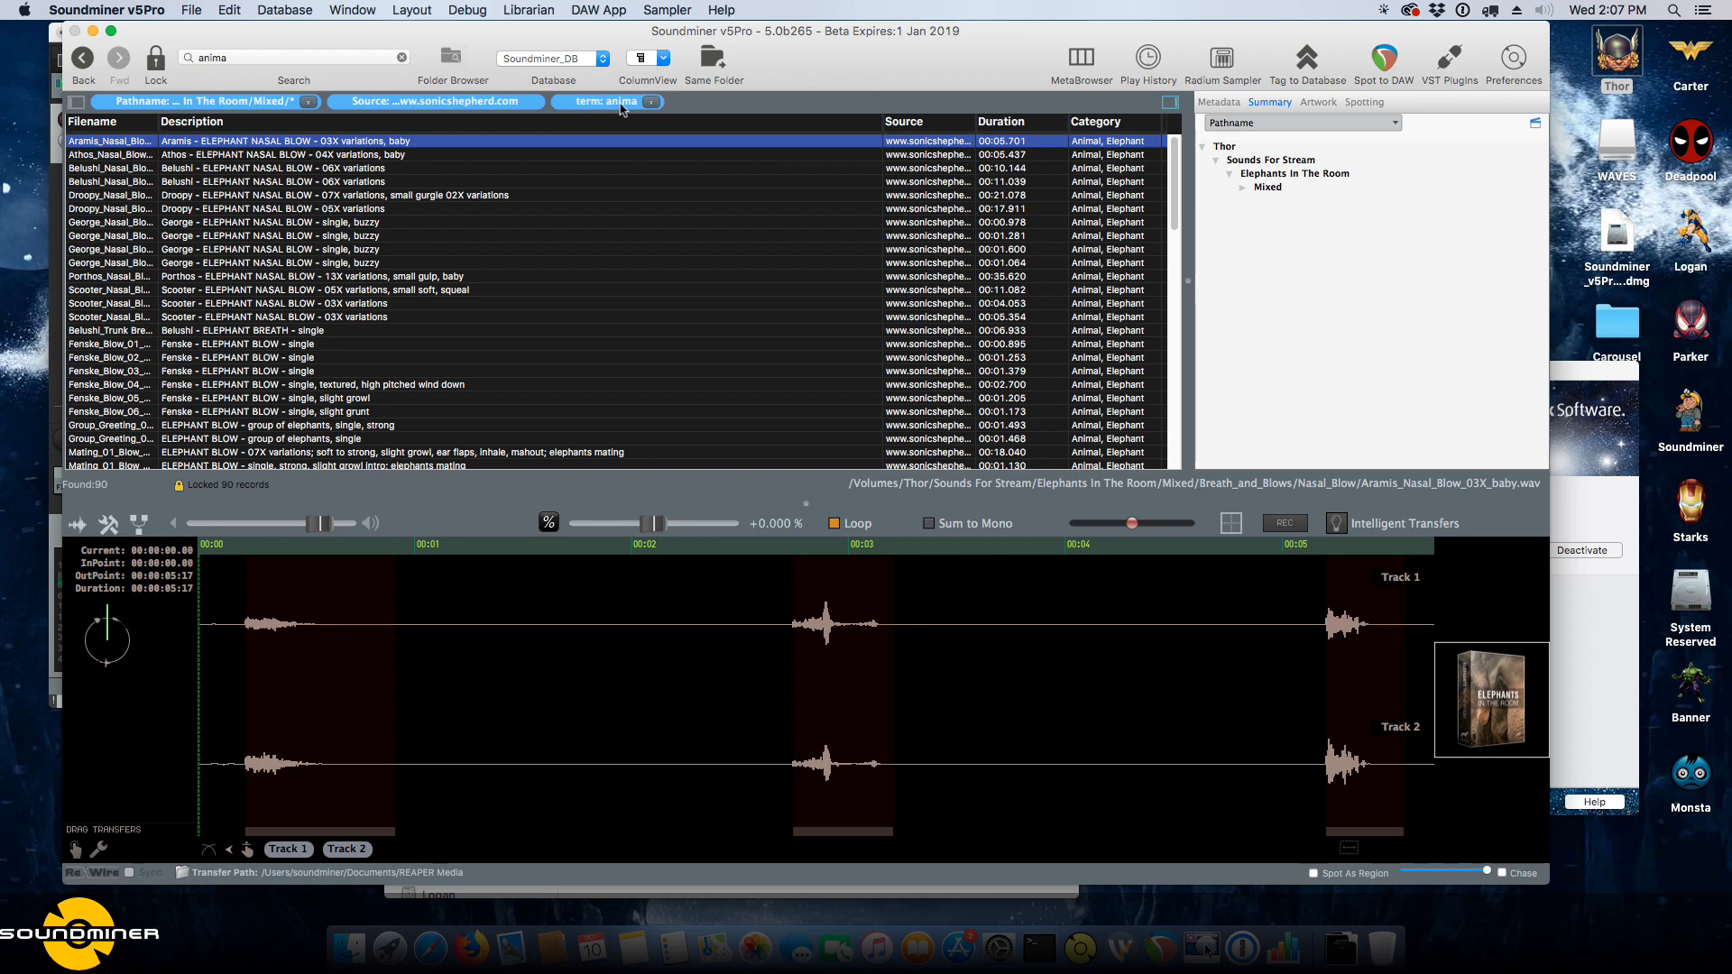
# Show the linked filters, collapse the Category list, and hide the filters again.
pyautogui.click(77, 102)
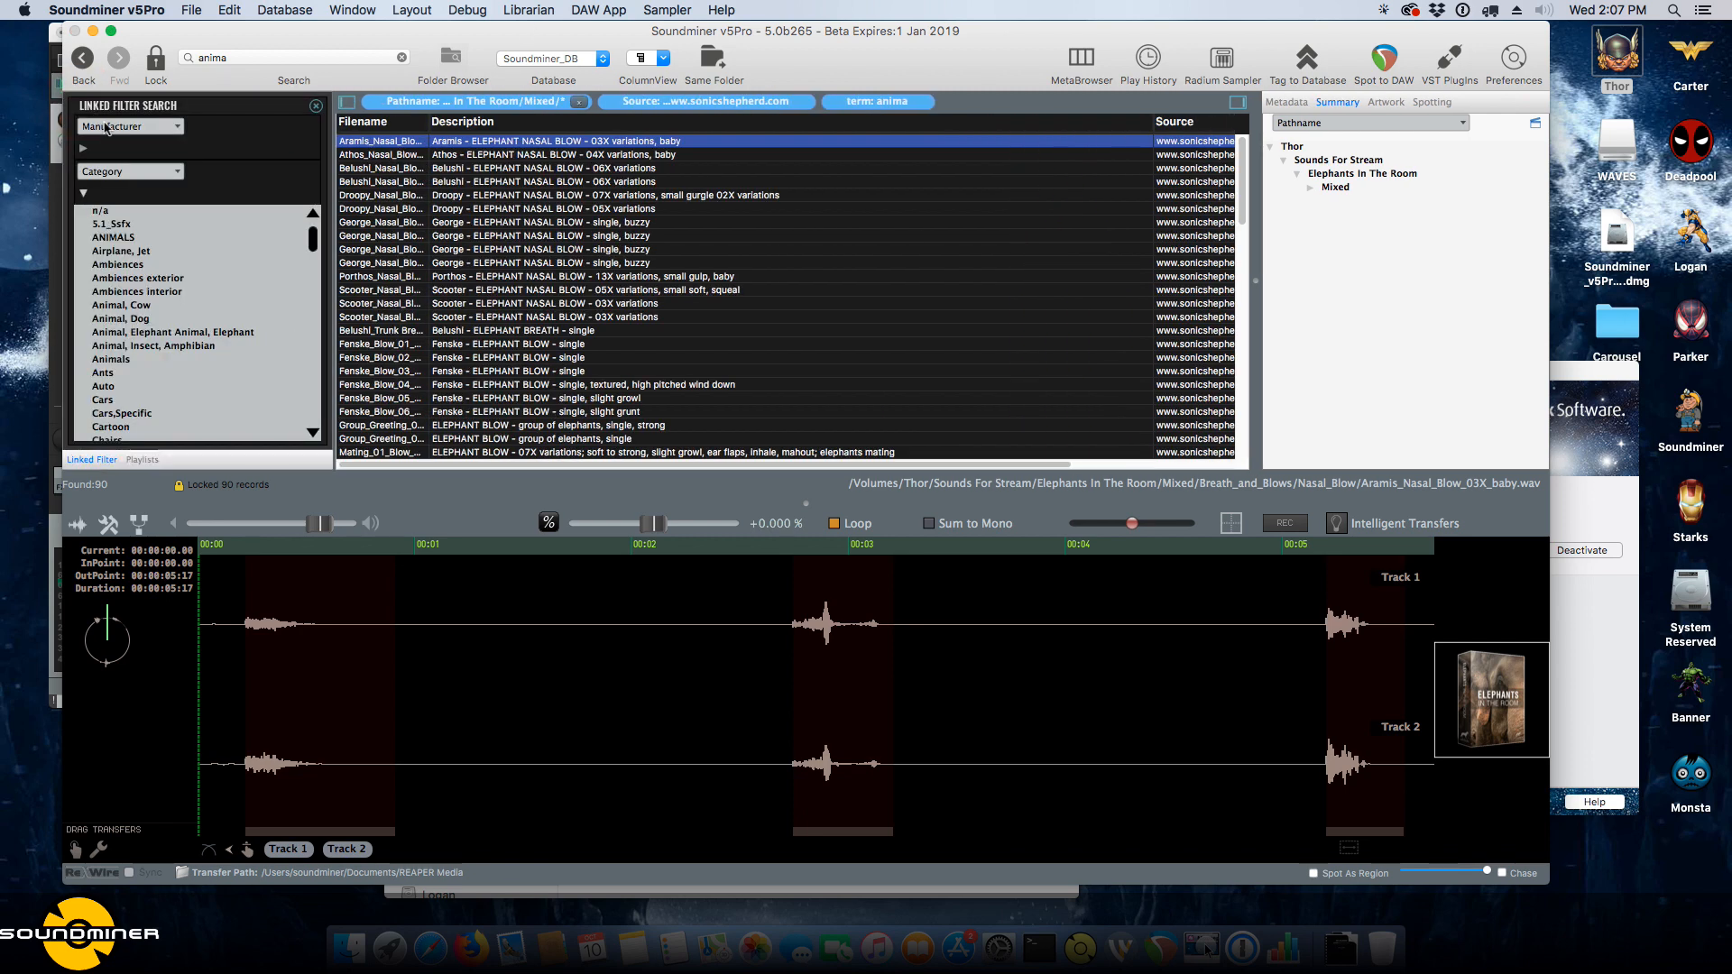
pyautogui.click(82, 193)
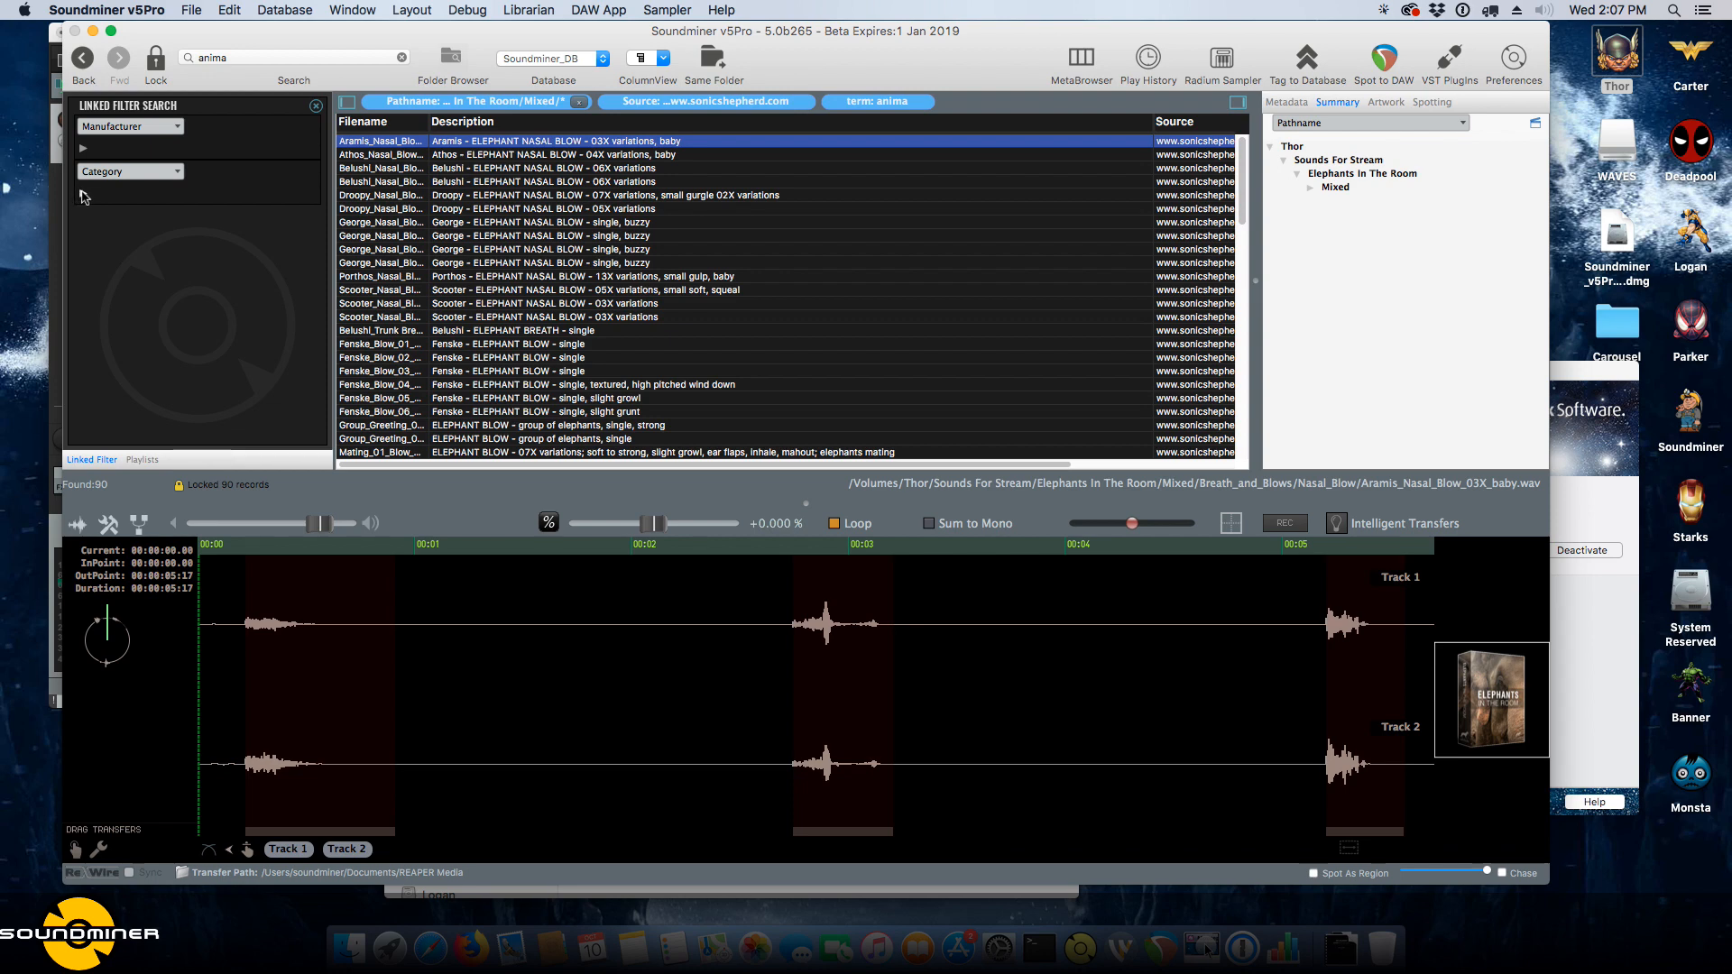
pyautogui.click(82, 193)
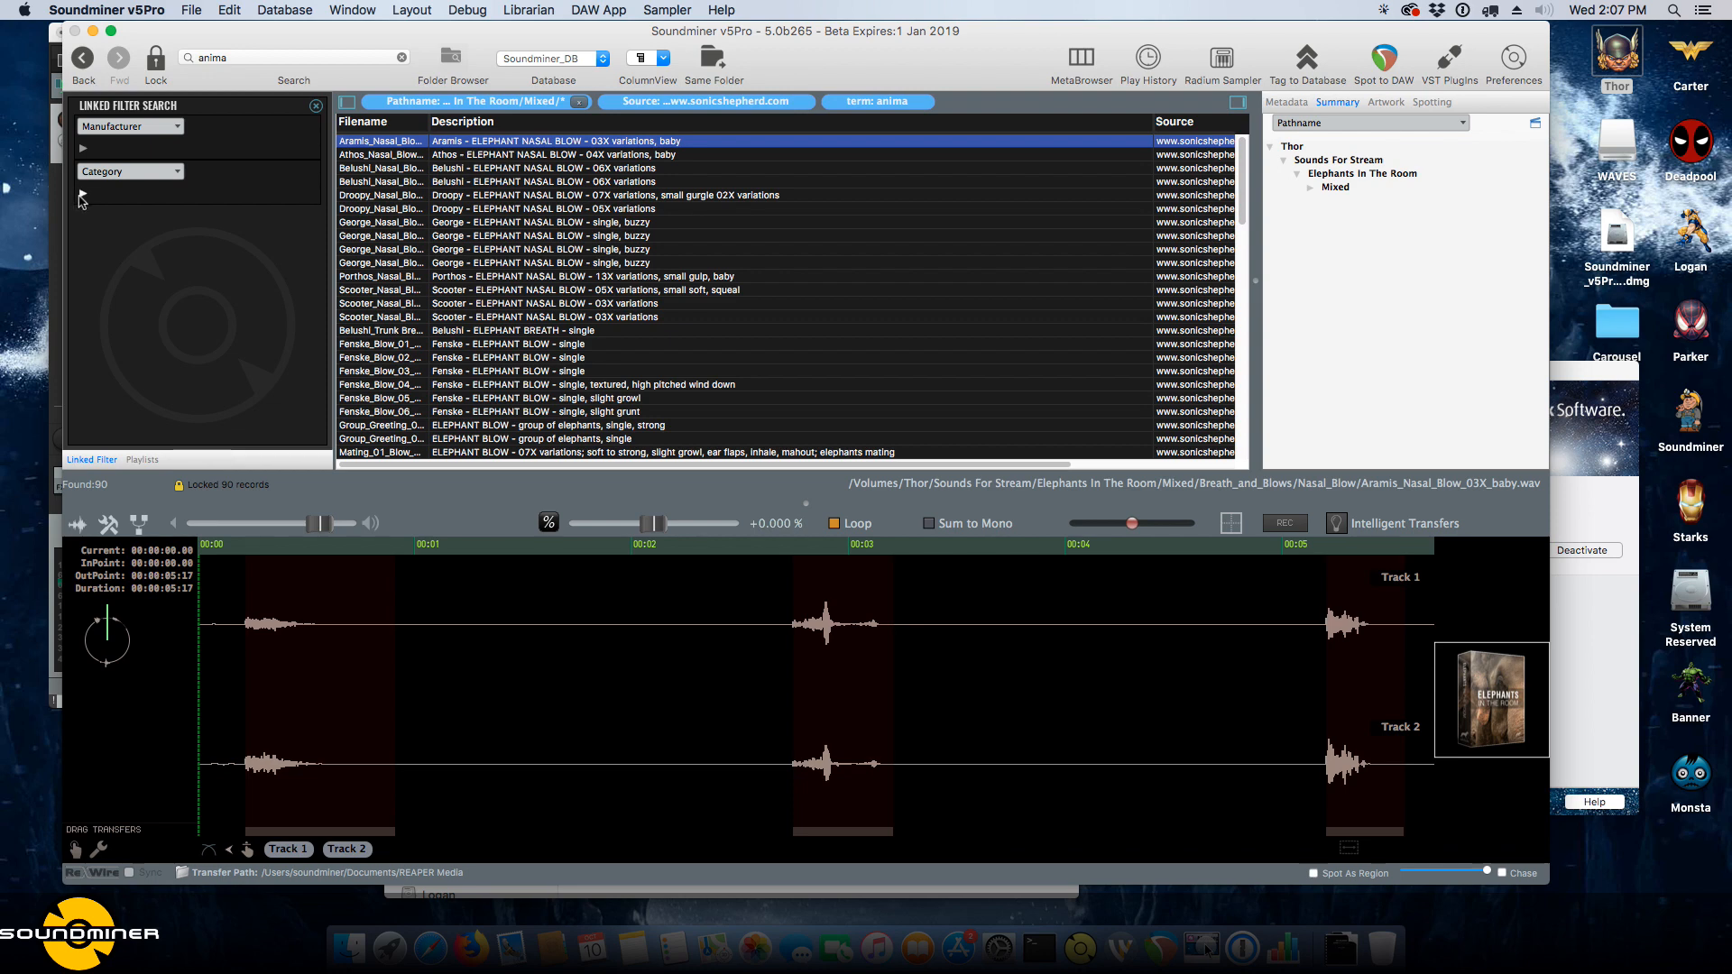
pyautogui.click(347, 101)
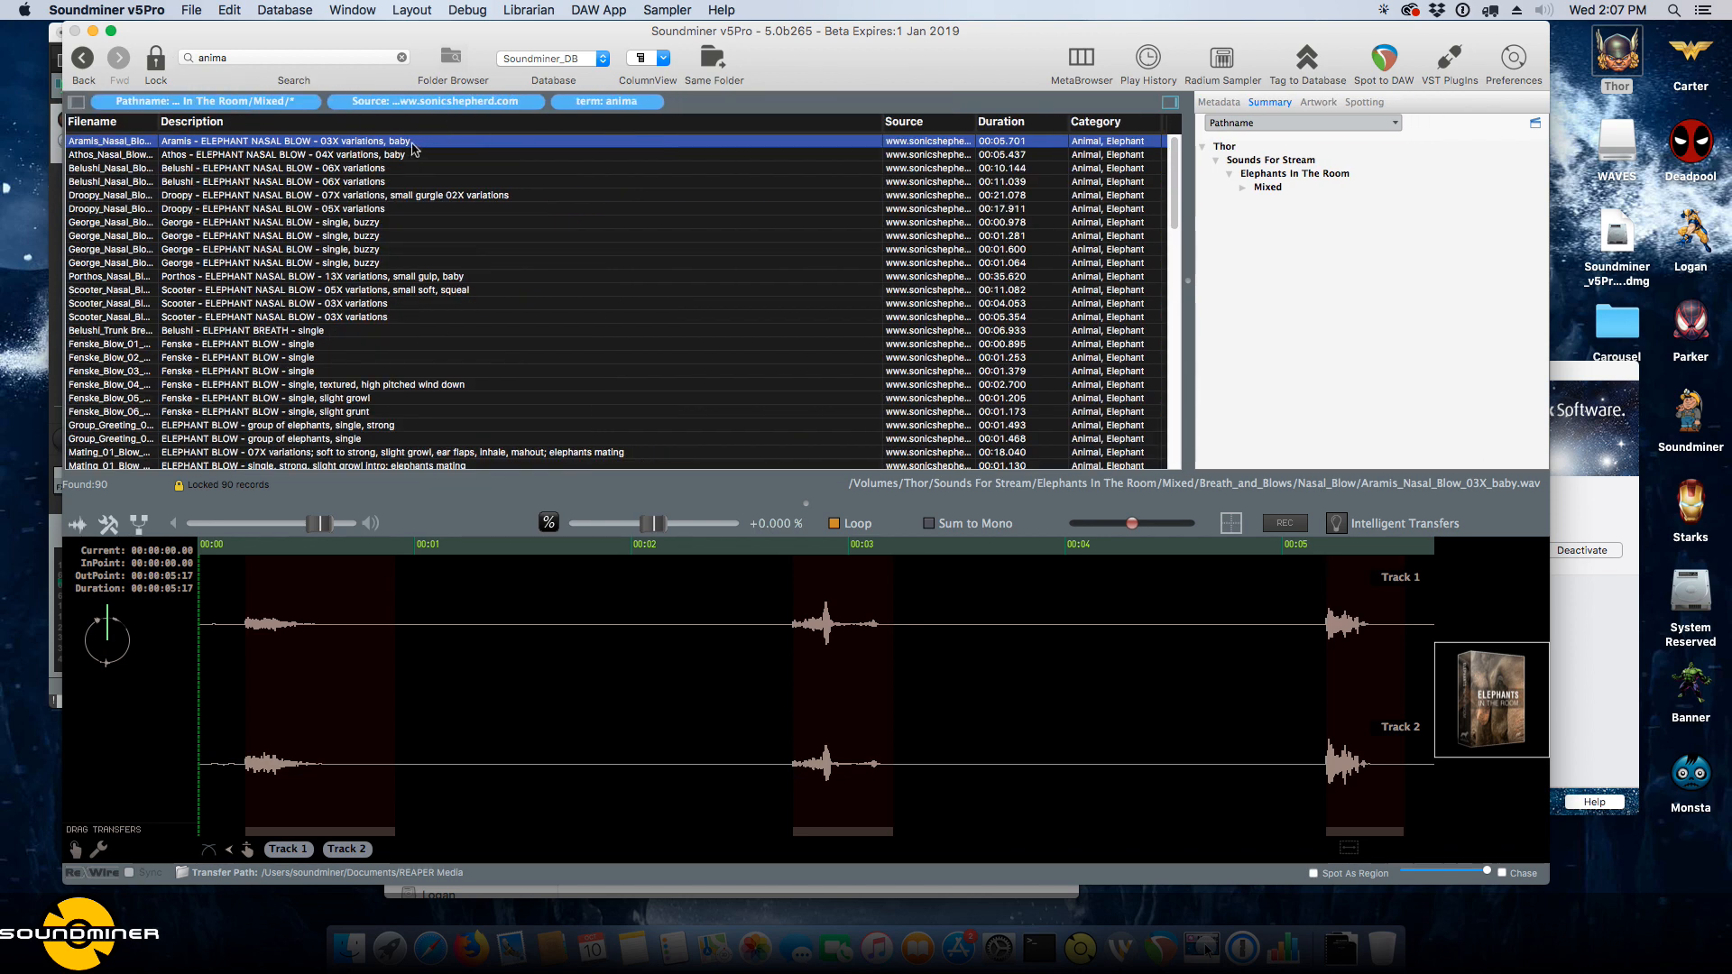
pyautogui.click(77, 101)
pyautogui.click(346, 101)
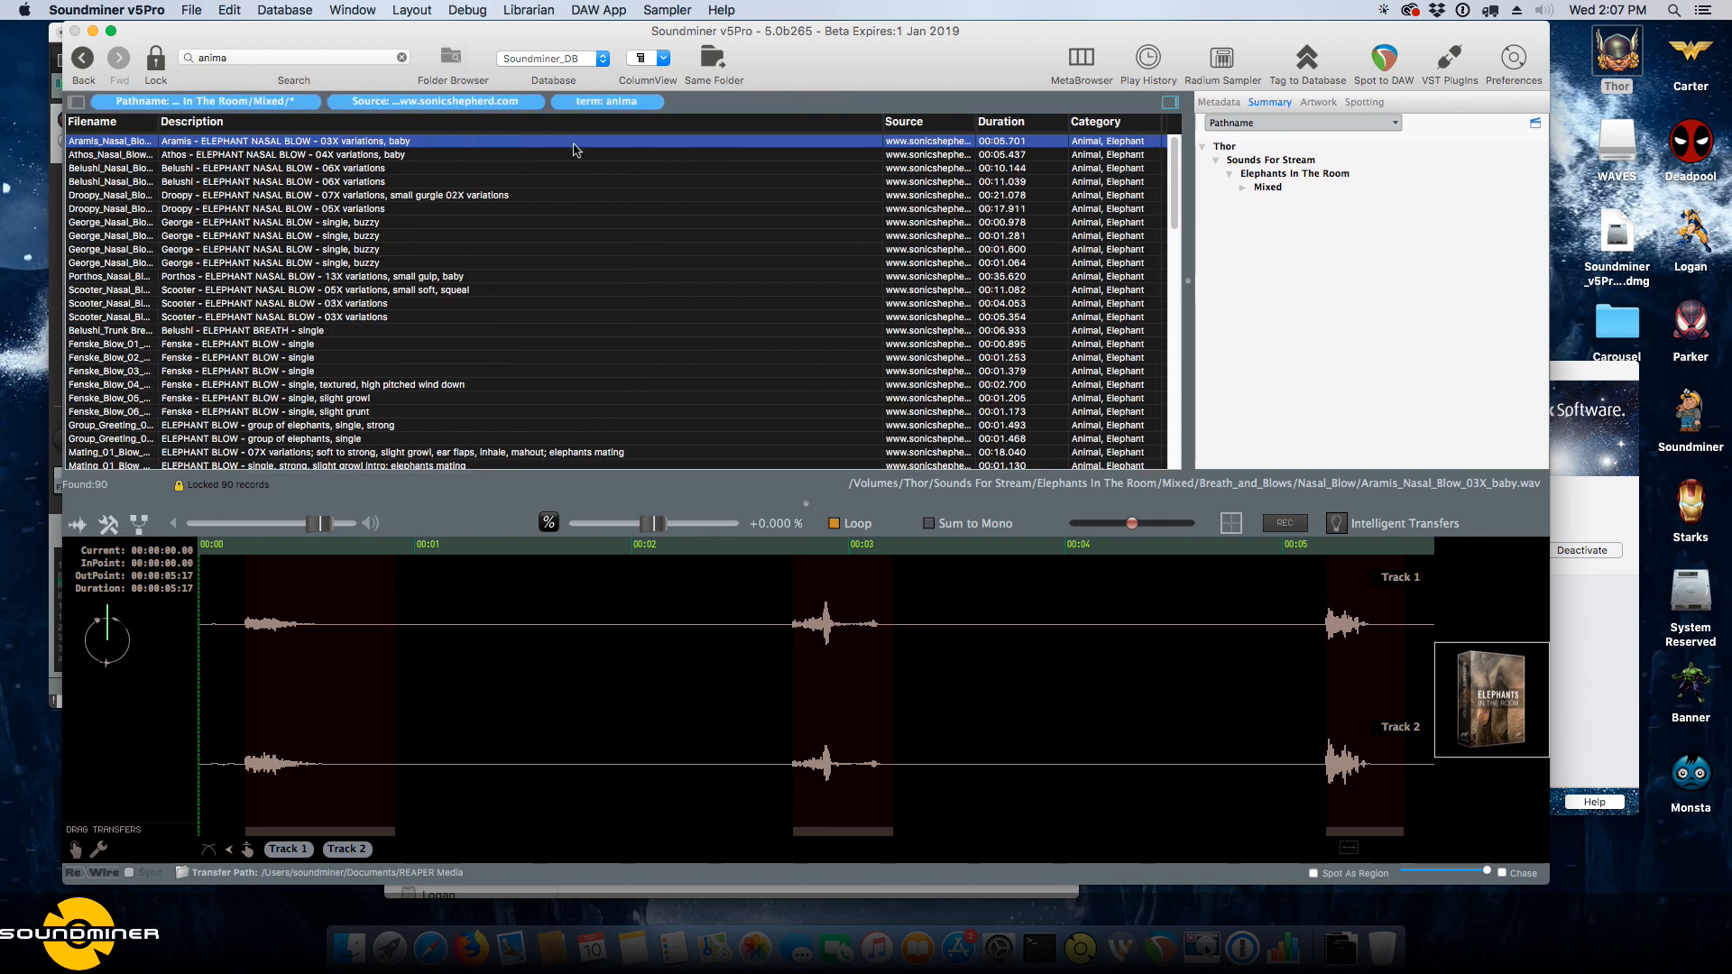
# Remove the source filter and the anima search term, keeping only the Mixed folder pathname filter.
pyautogui.click(533, 102)
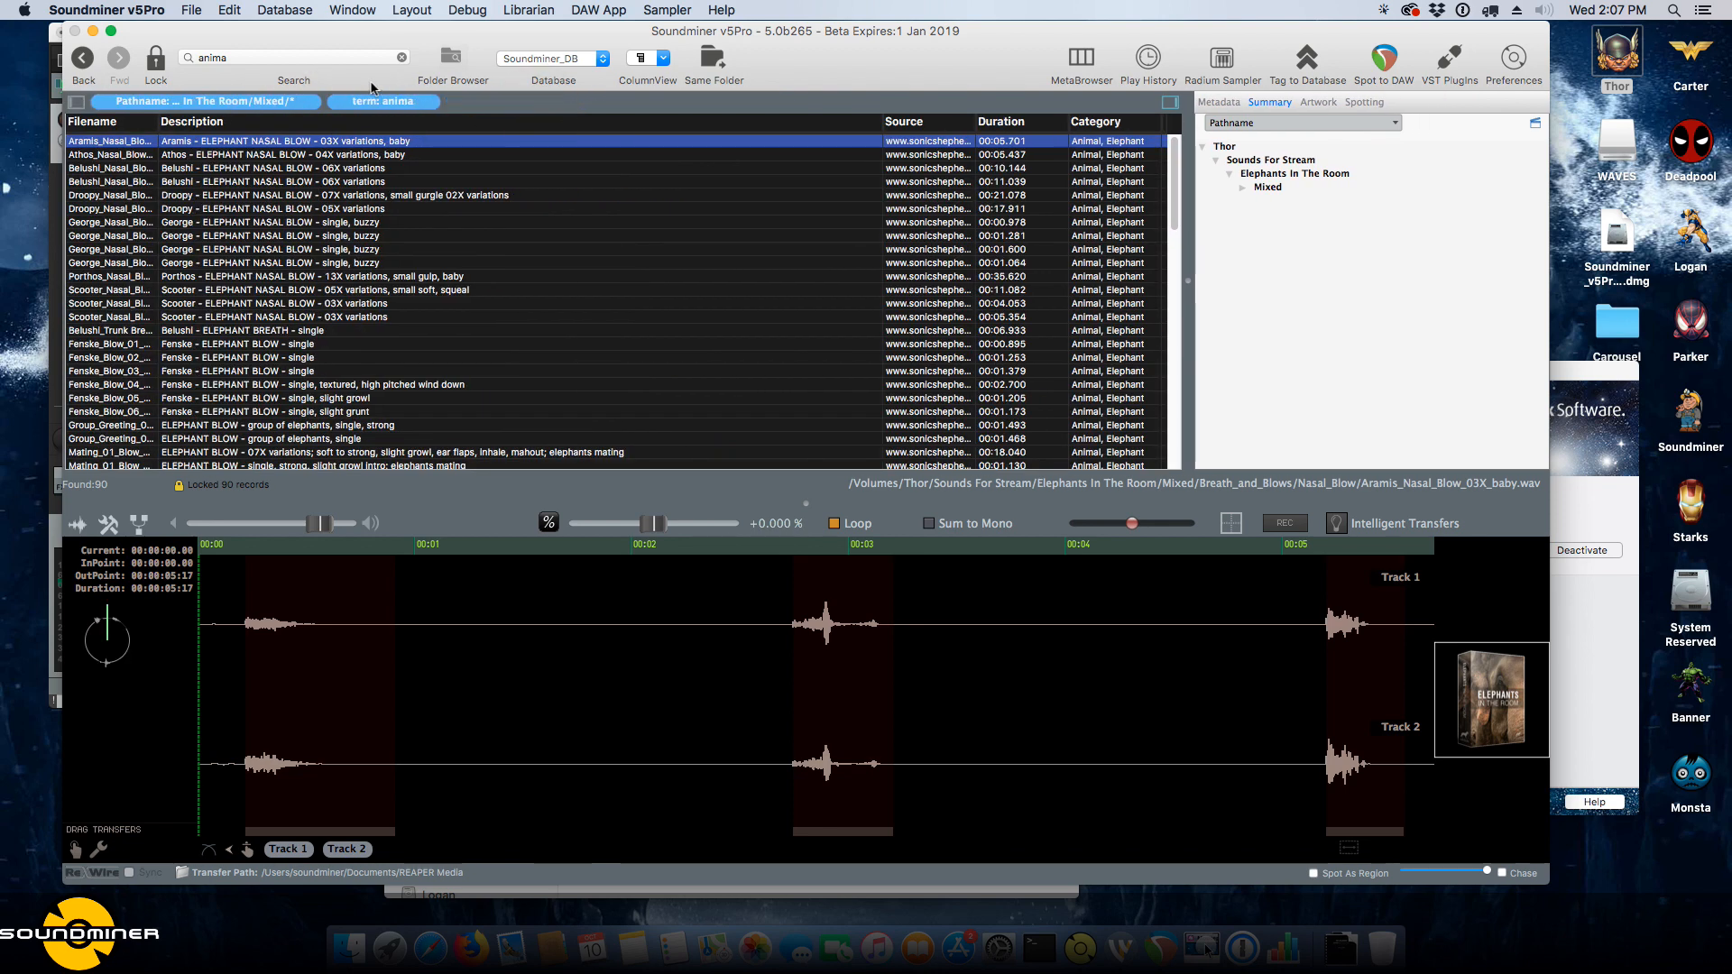
pyautogui.click(429, 102)
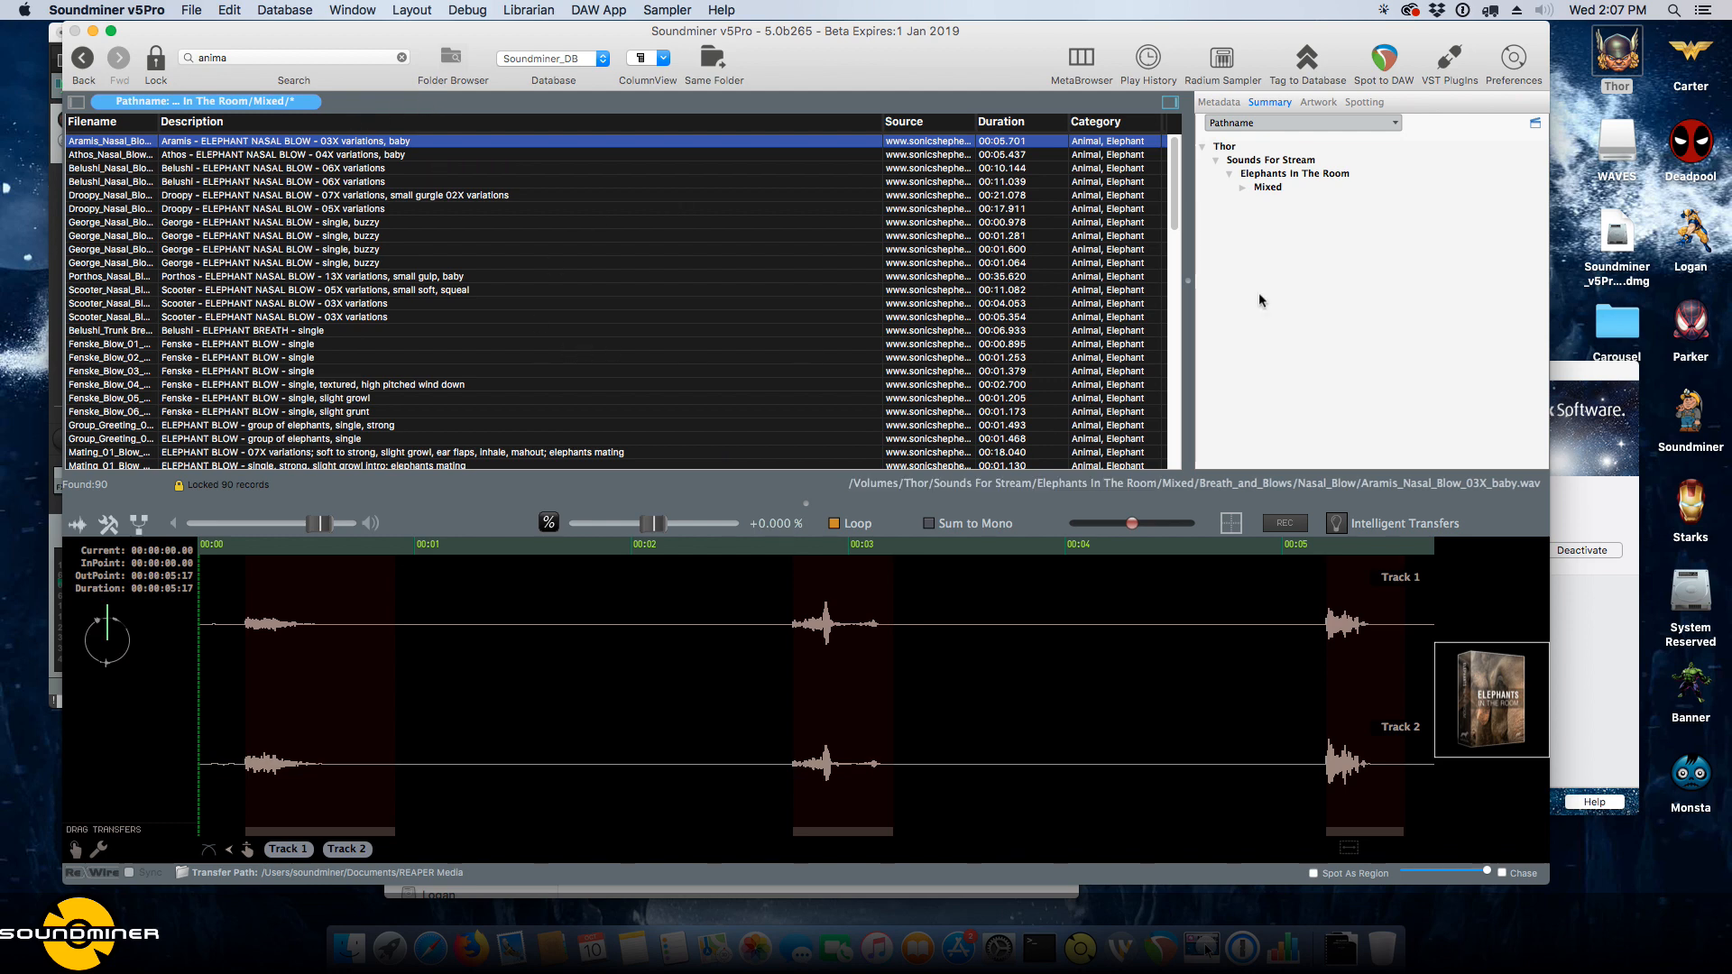
# Unlock the results and browse the folders through Thor and Sounds For Stream to show only the SoundFuse folder.
pyautogui.click(153, 62)
pyautogui.click(450, 57)
pyautogui.moveTo(460, 60)
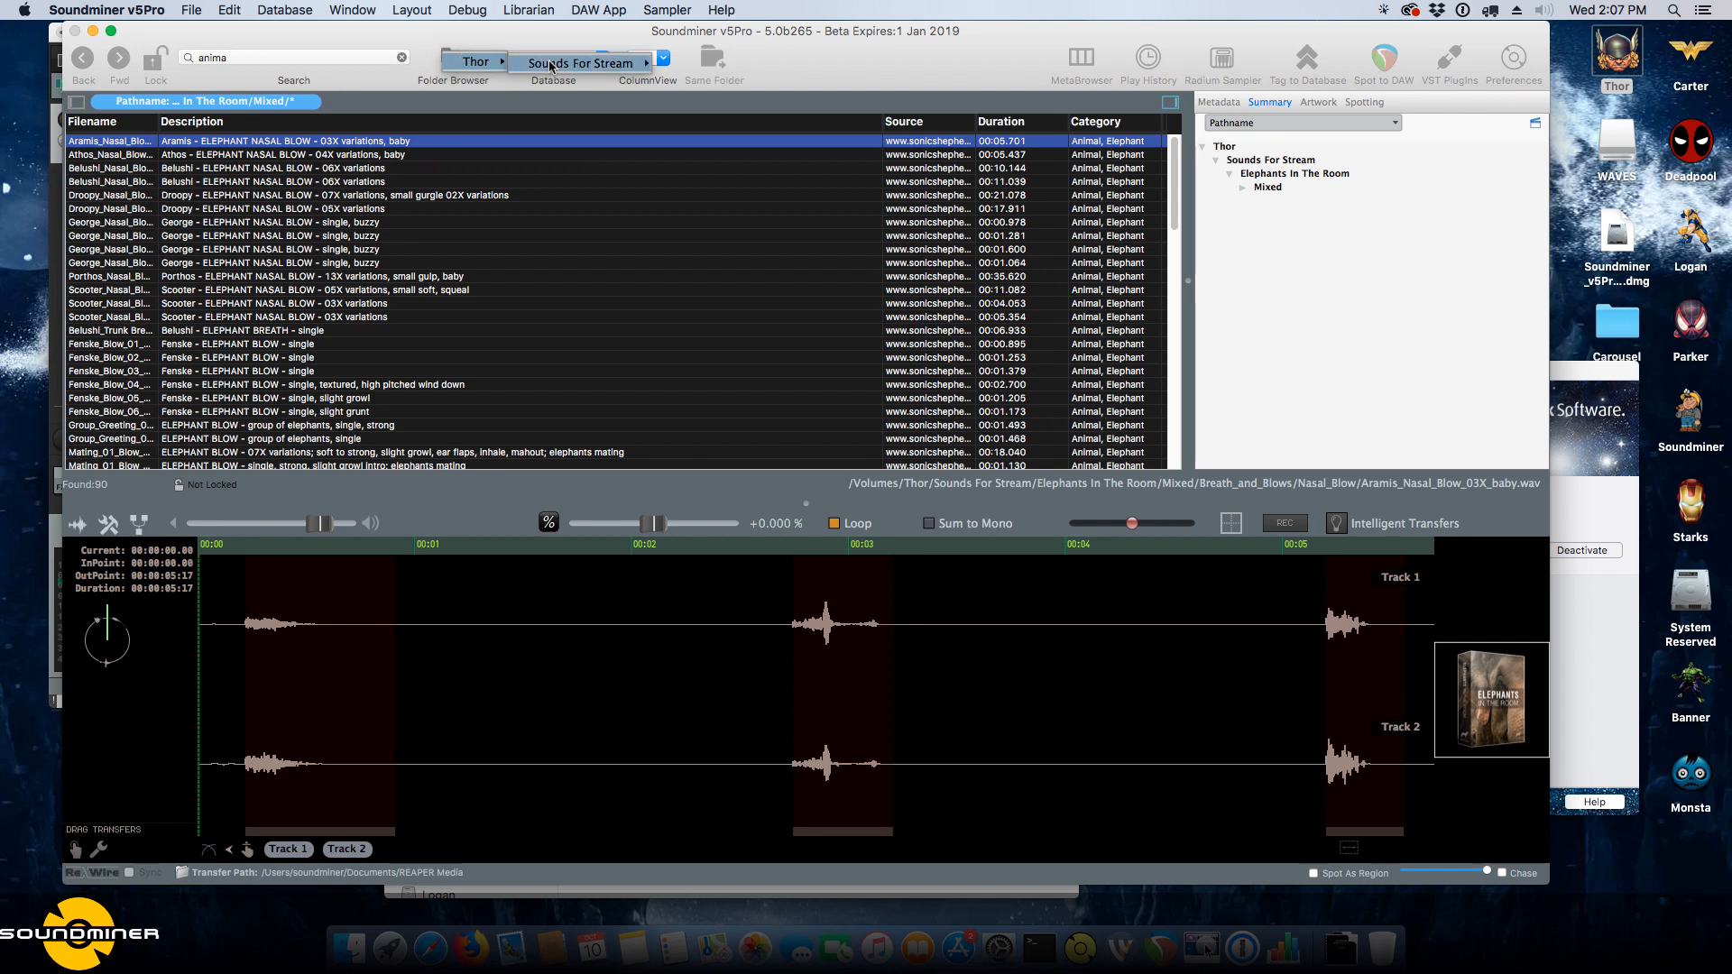
pyautogui.moveTo(553, 68)
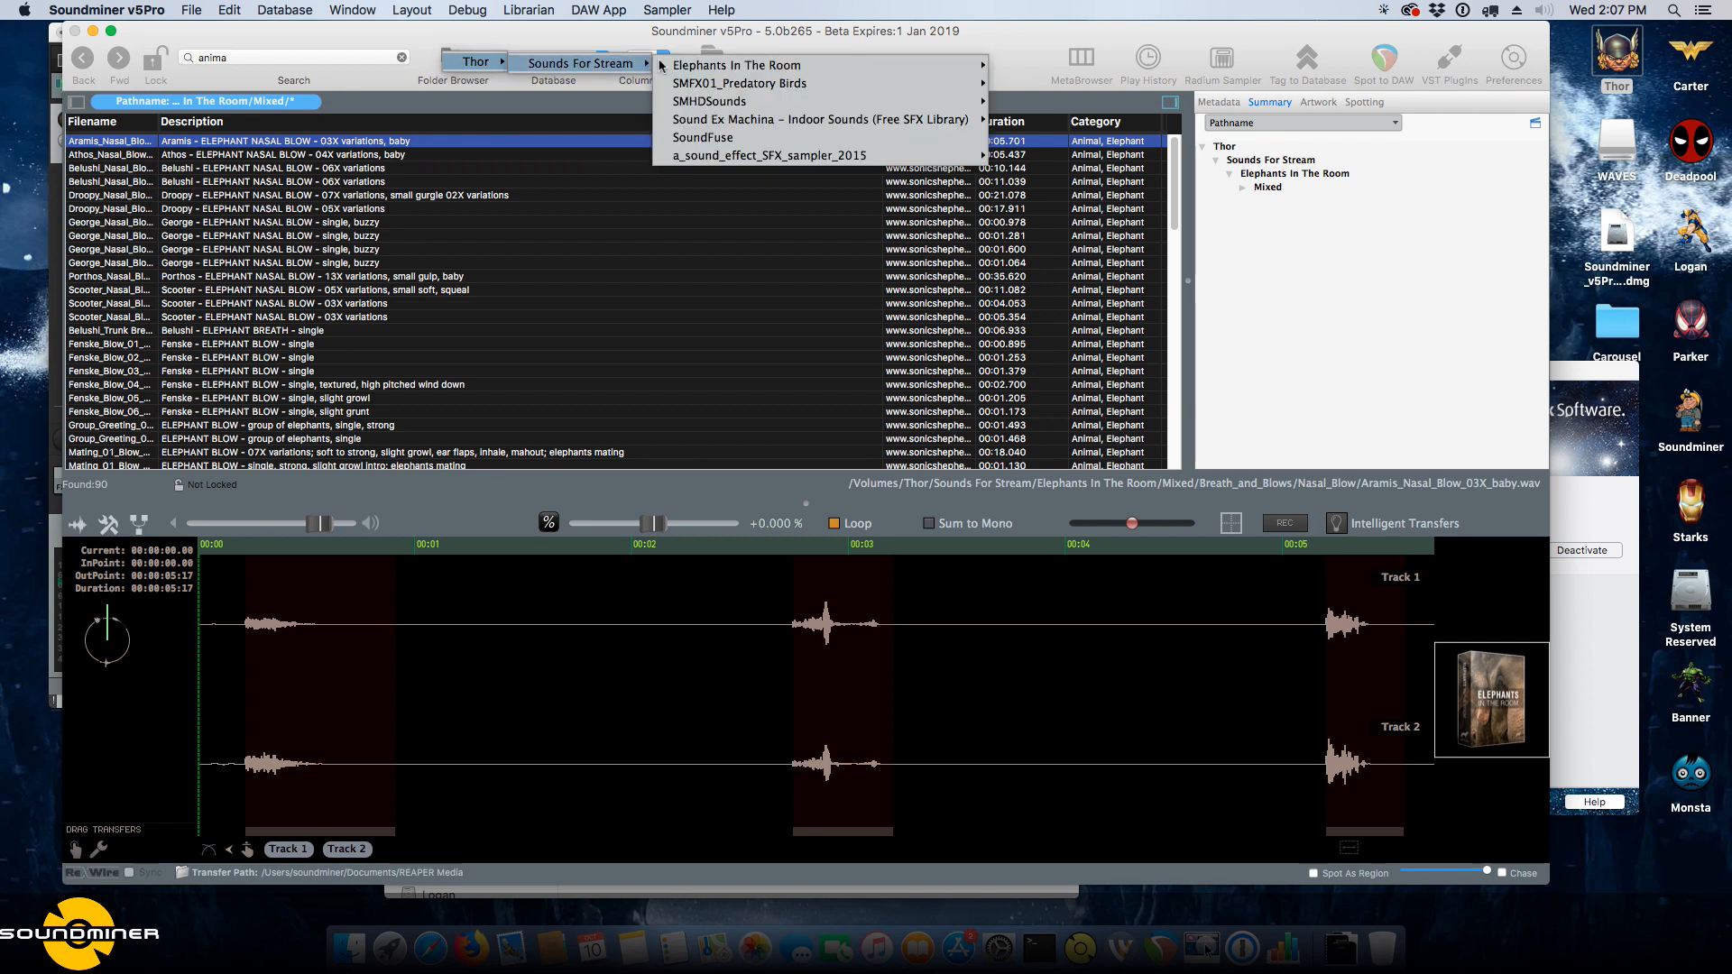
pyautogui.click(722, 137)
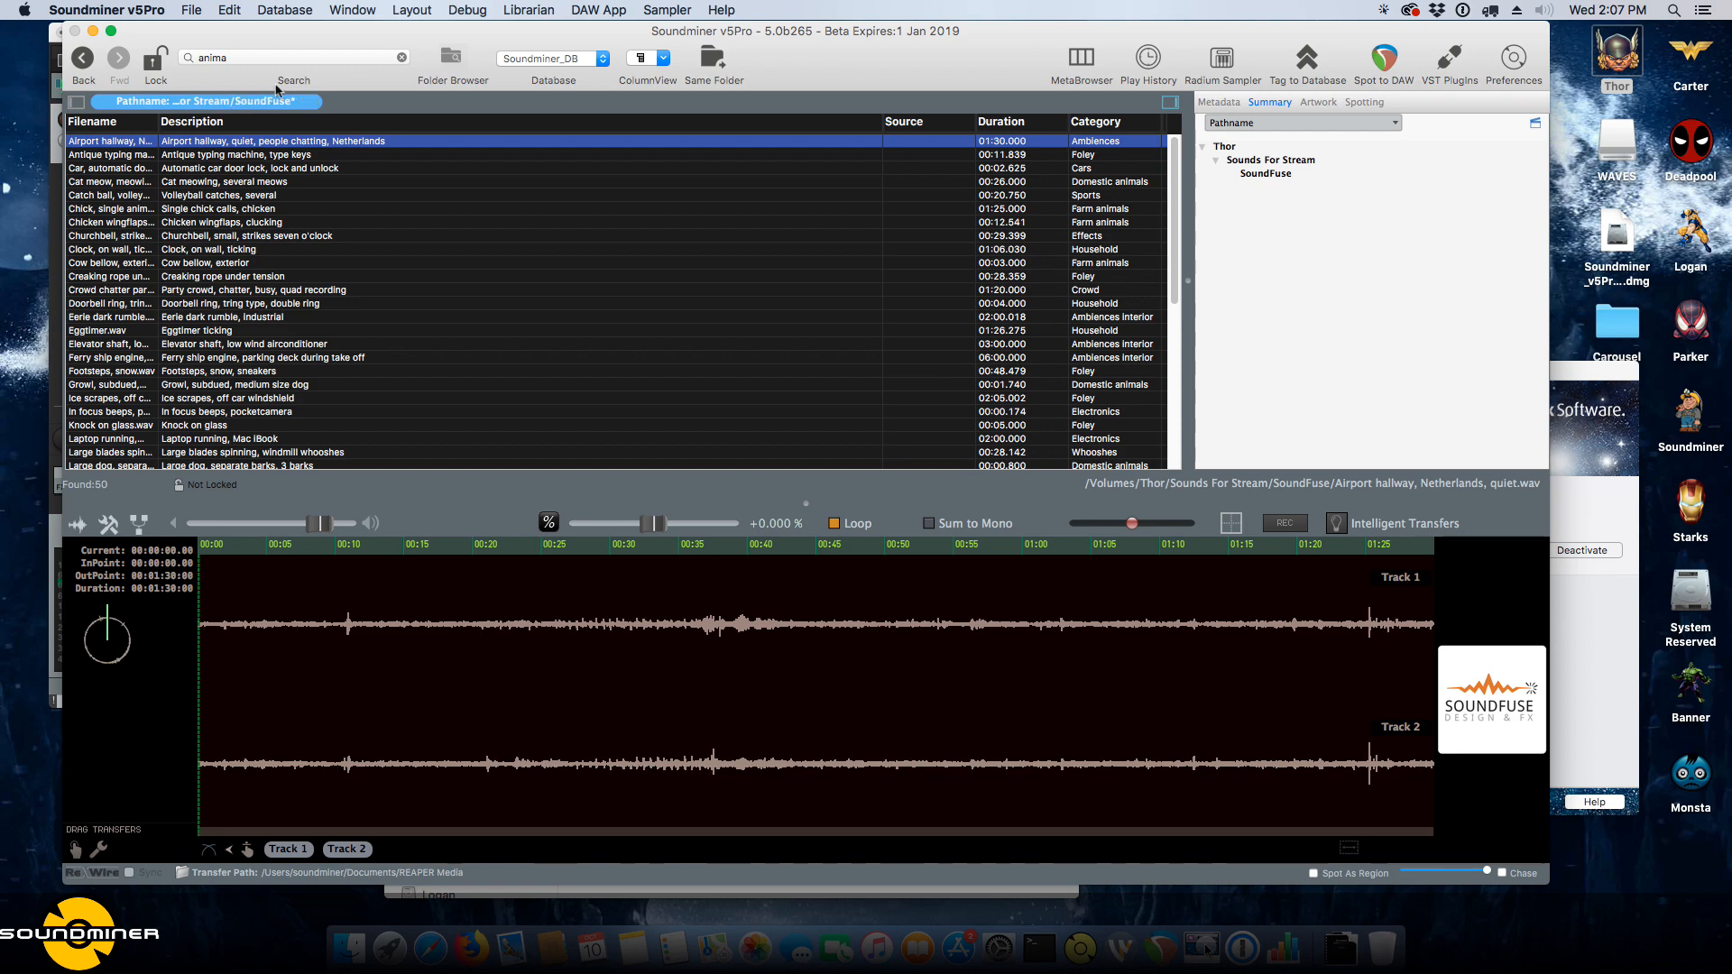
# Show all records and filter them by the BWOriginator metadata value Pro Tools.
pyautogui.press('super+g')
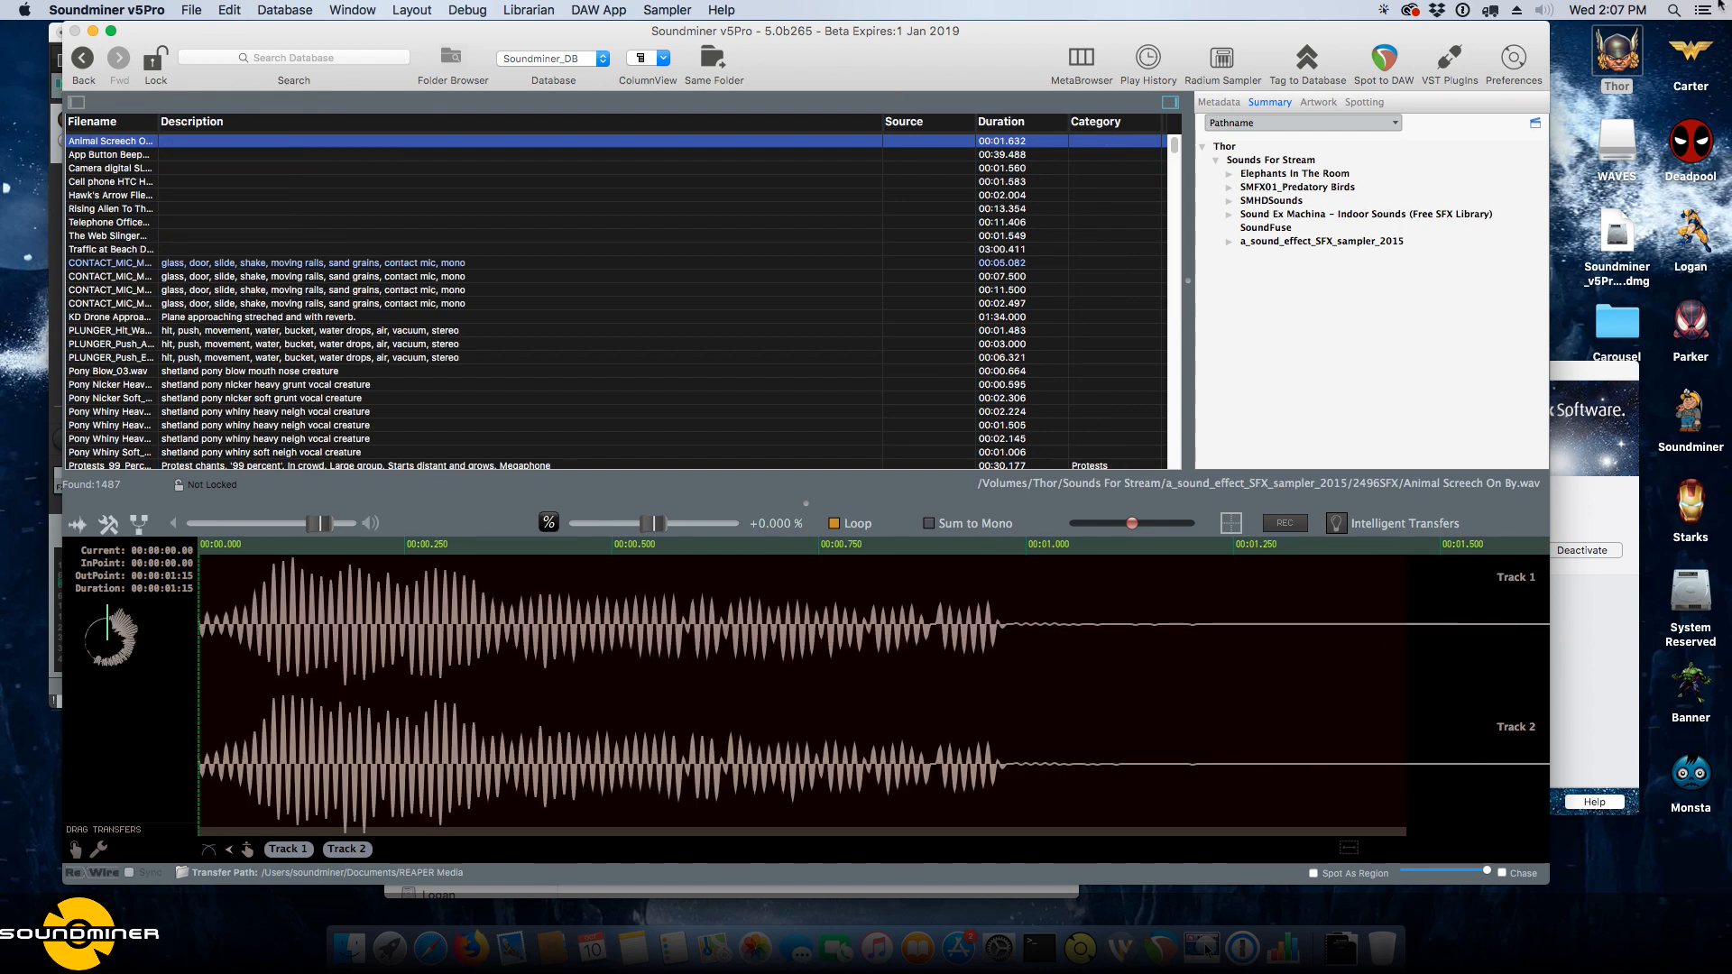
pyautogui.click(1218, 103)
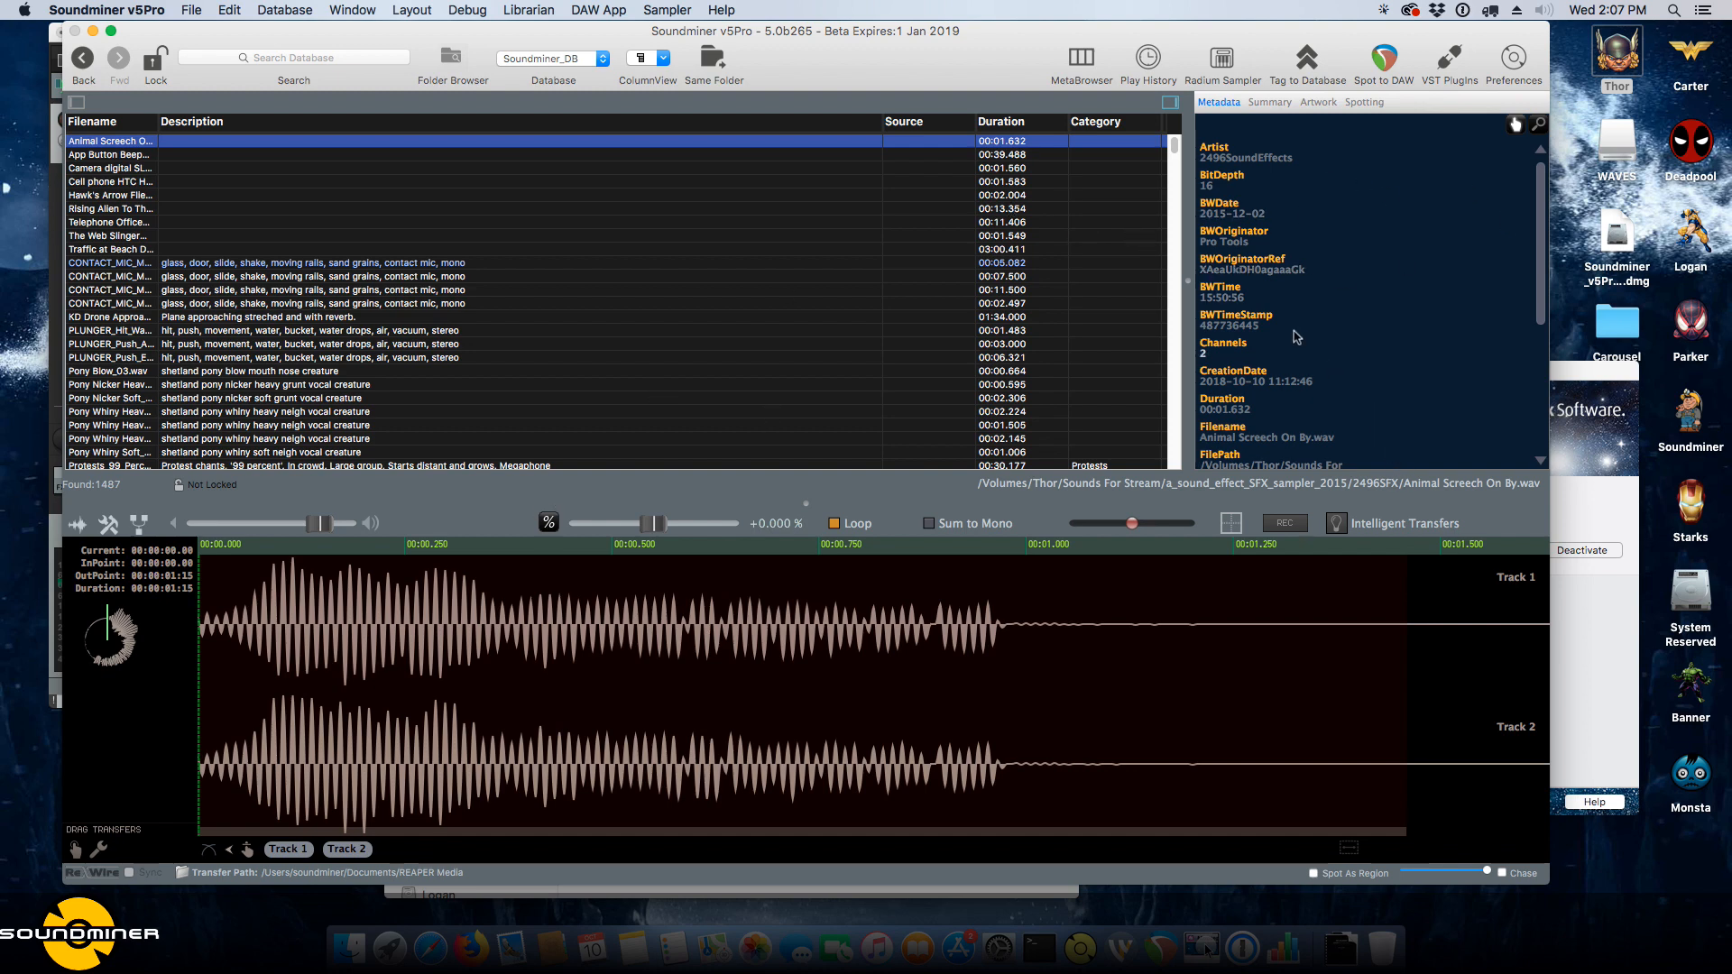
pyautogui.click(1238, 245)
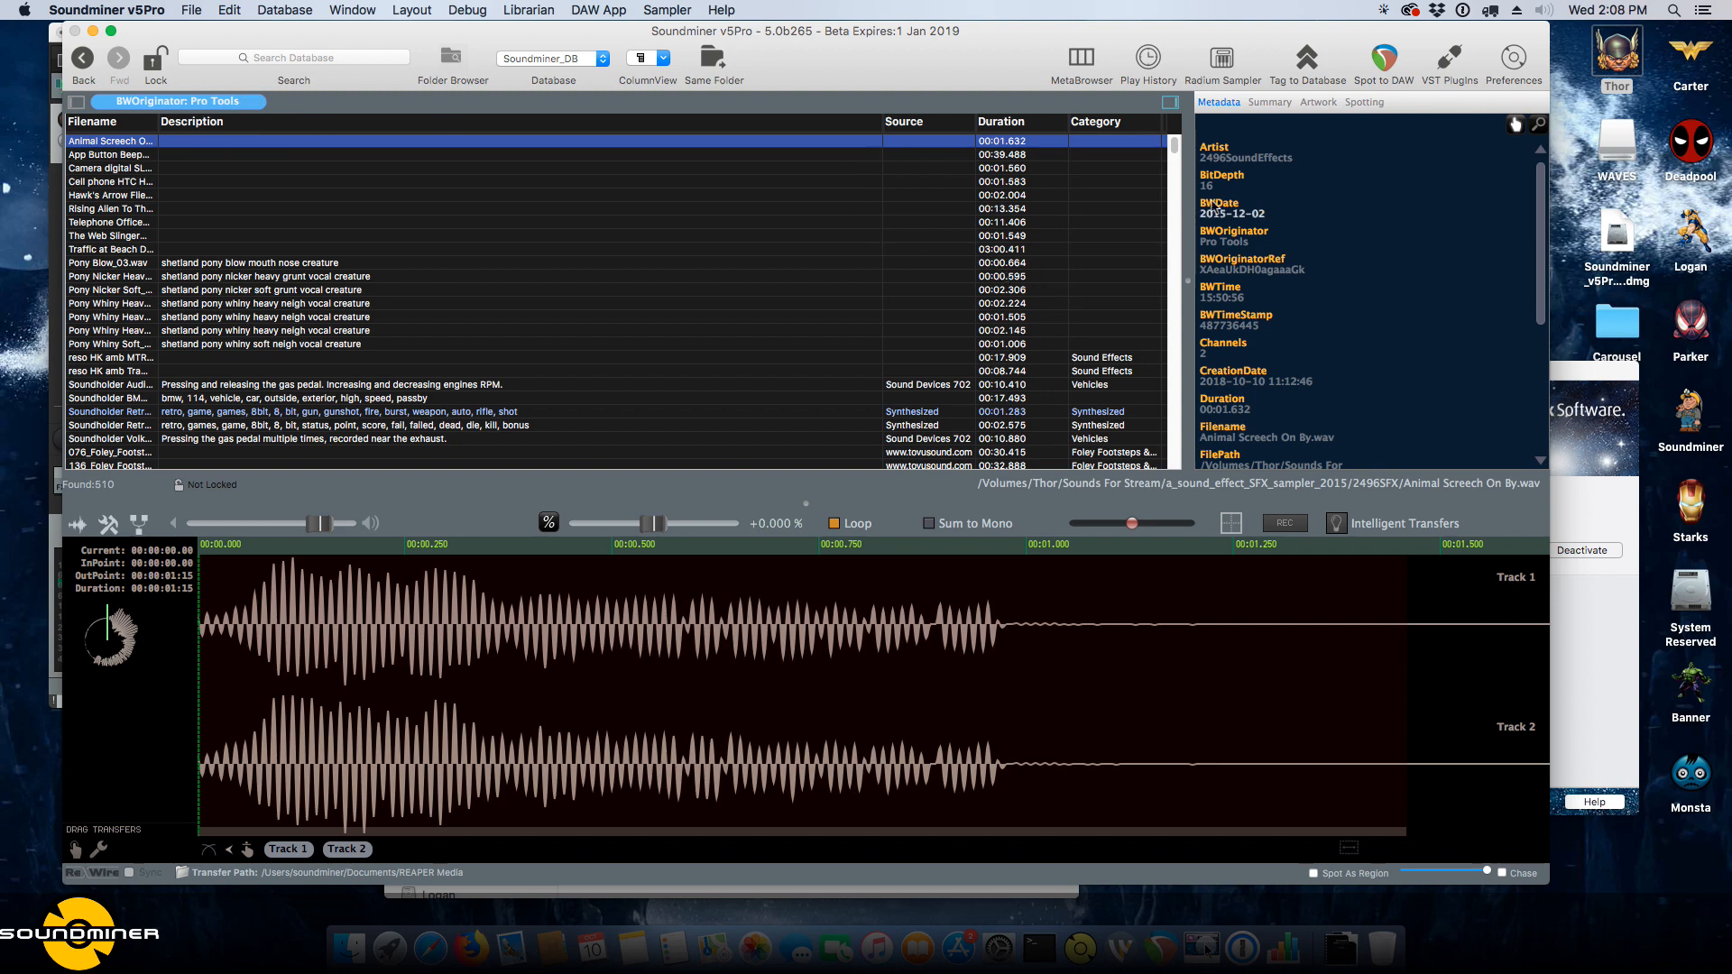
# Display the library artwork and search the database for "gun".
pyautogui.click(1320, 102)
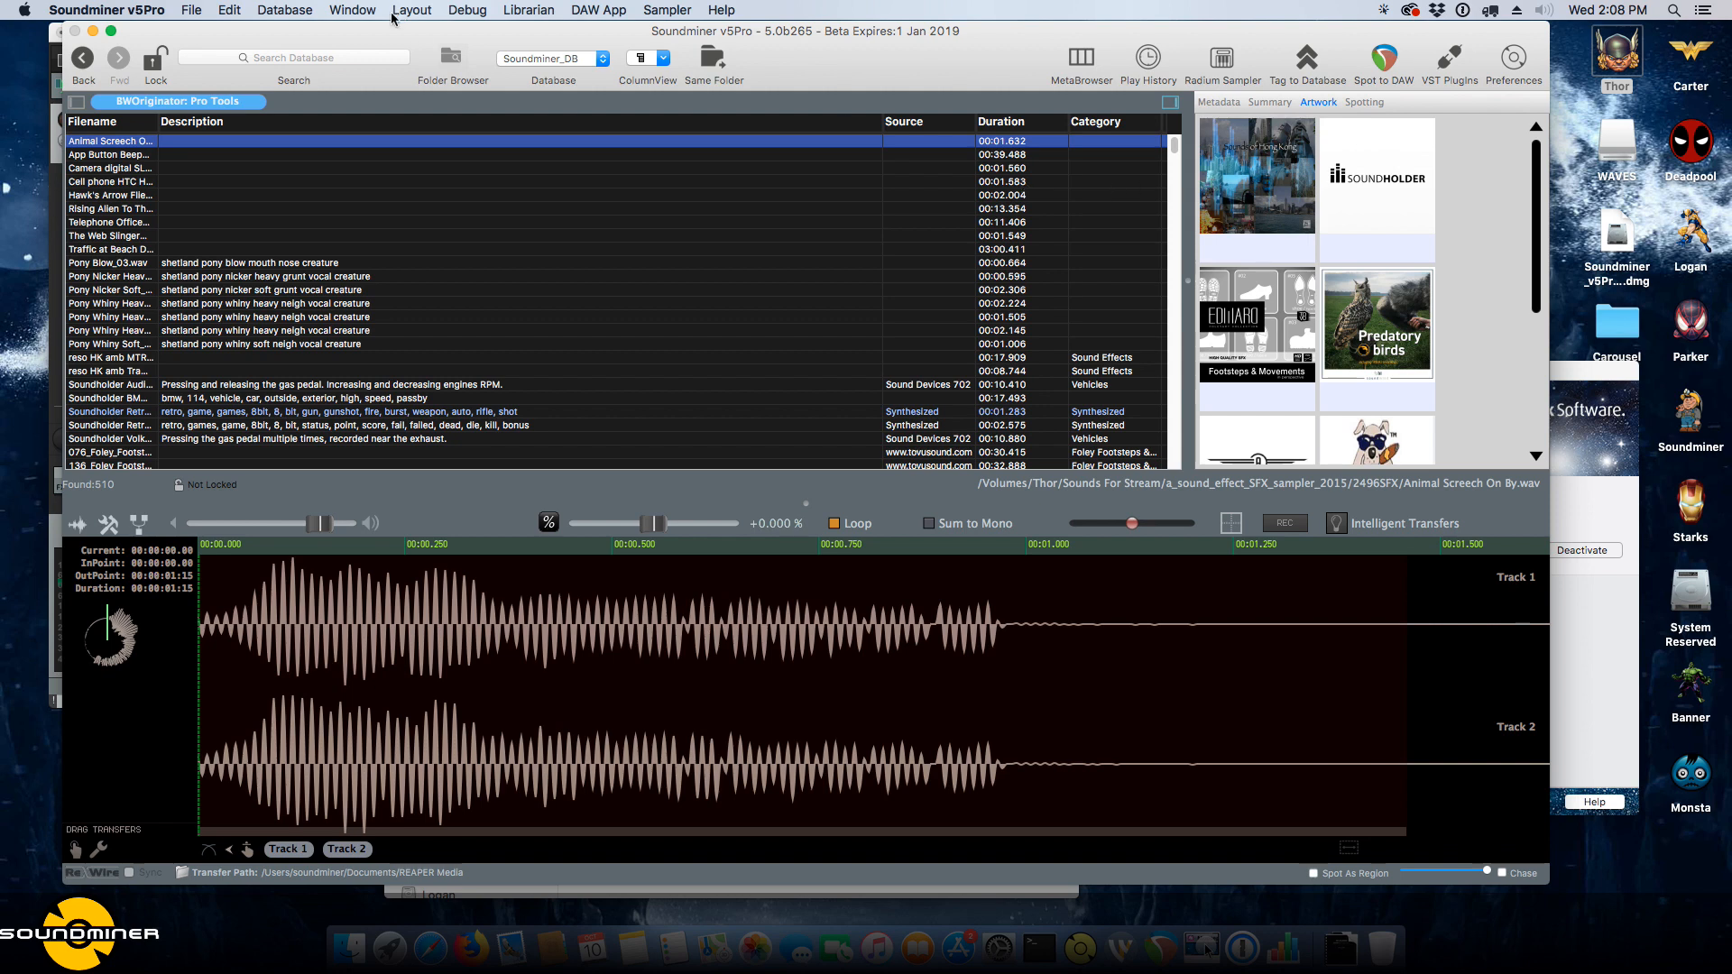
pyautogui.click(350, 61)
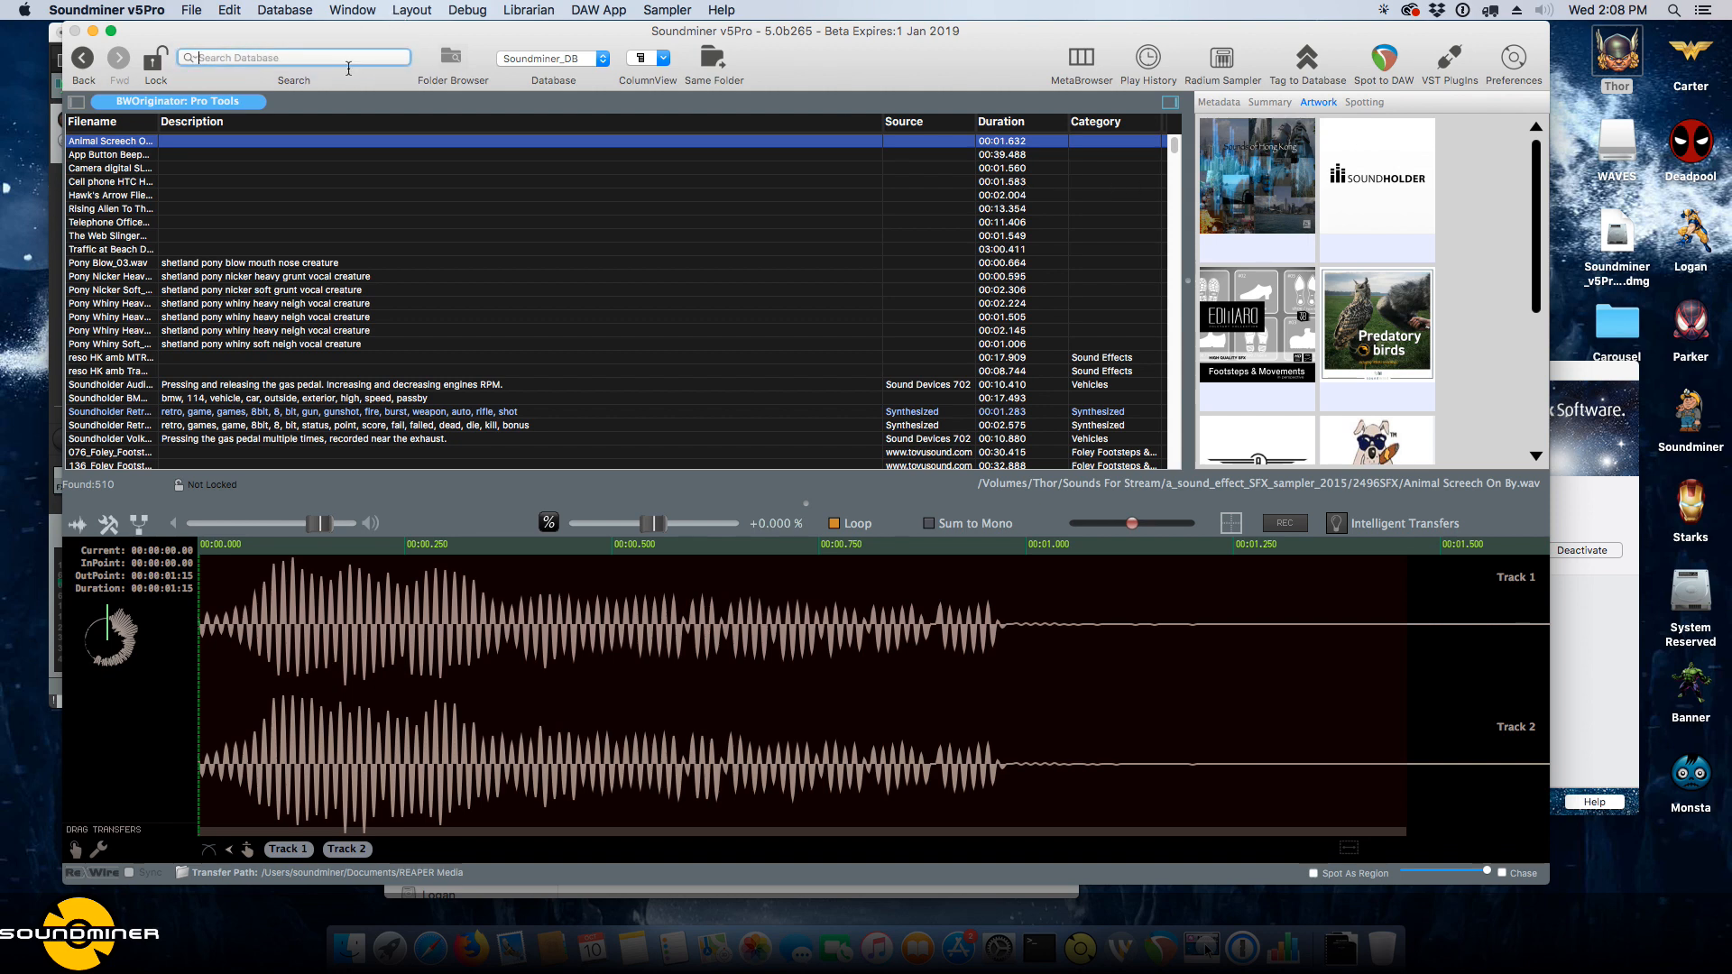
pyautogui.write('gun')
pyautogui.press('Return')
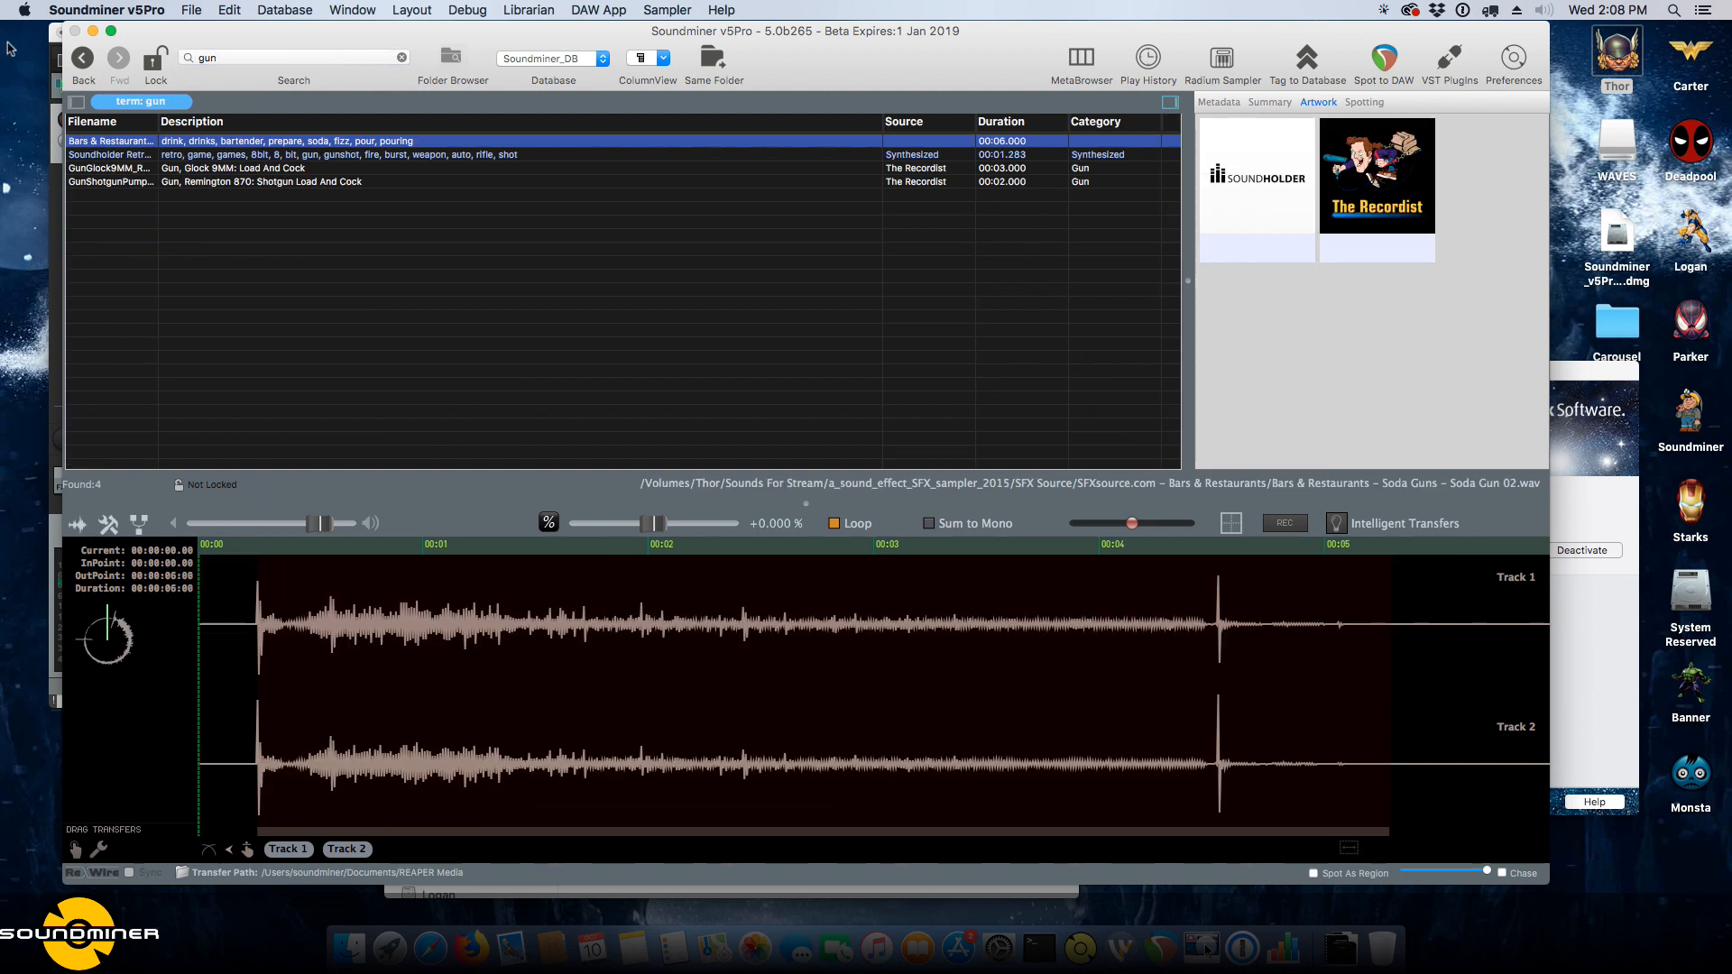
# Lock the gun results and narrow them to The Recordist artwork, releasing both the lock and the artwork filter after viewing.
pyautogui.click(155, 57)
pyautogui.click(1392, 181)
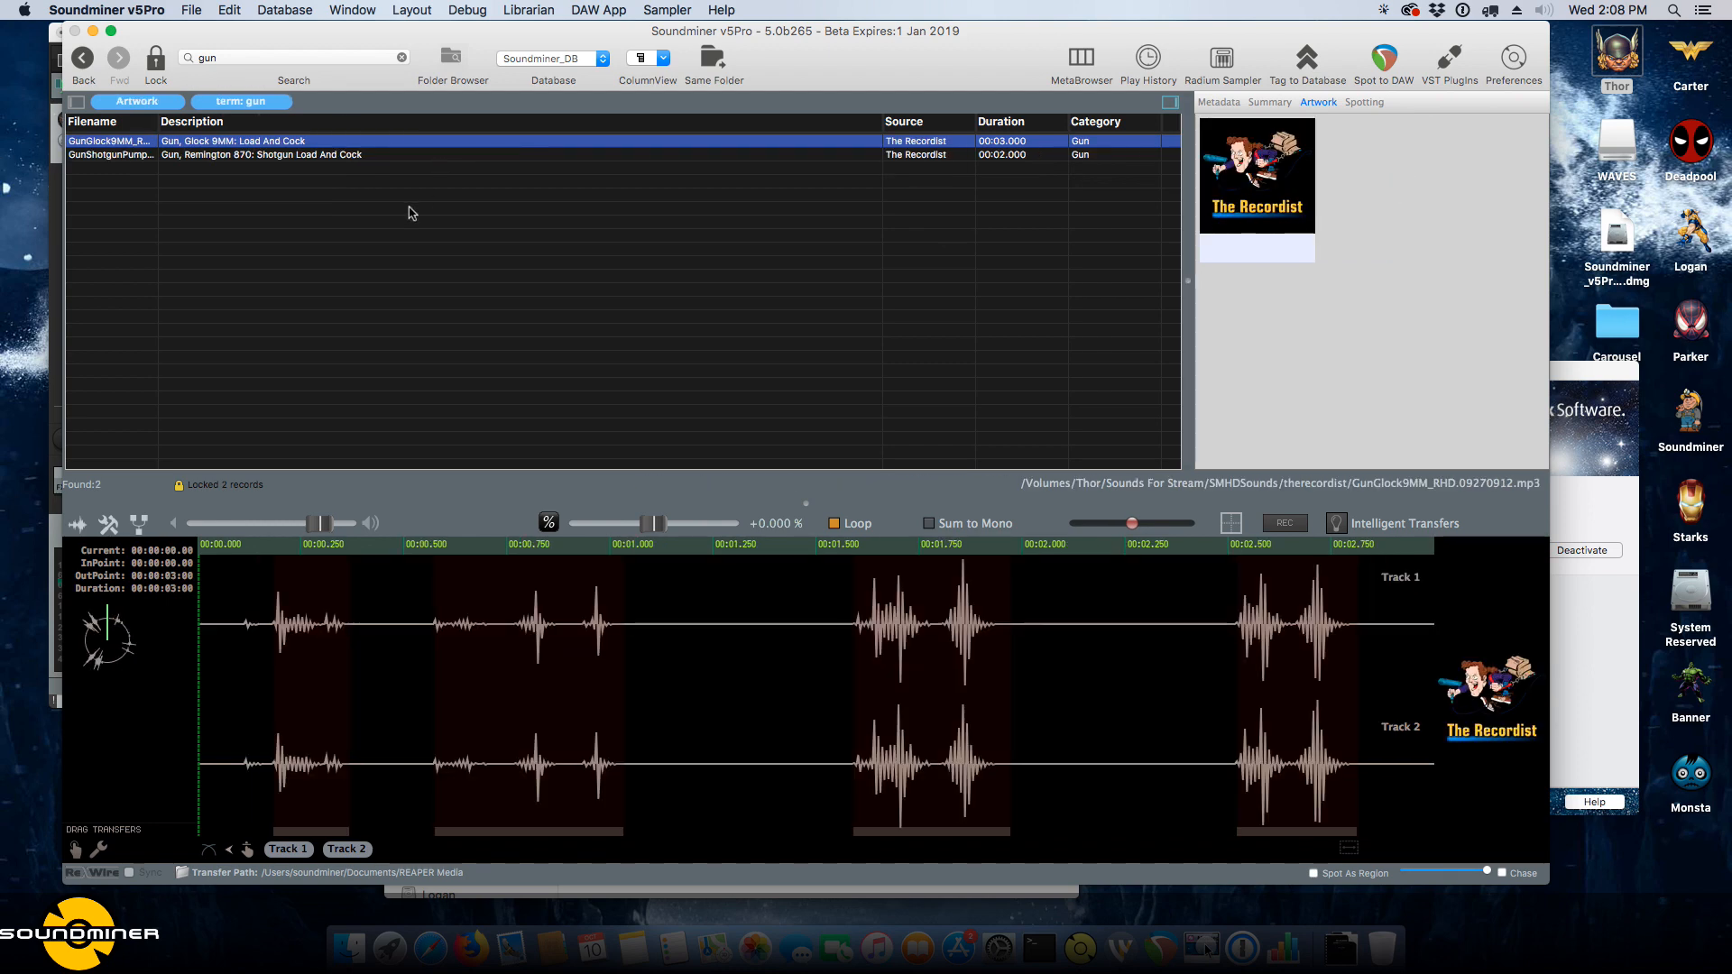
pyautogui.click(155, 59)
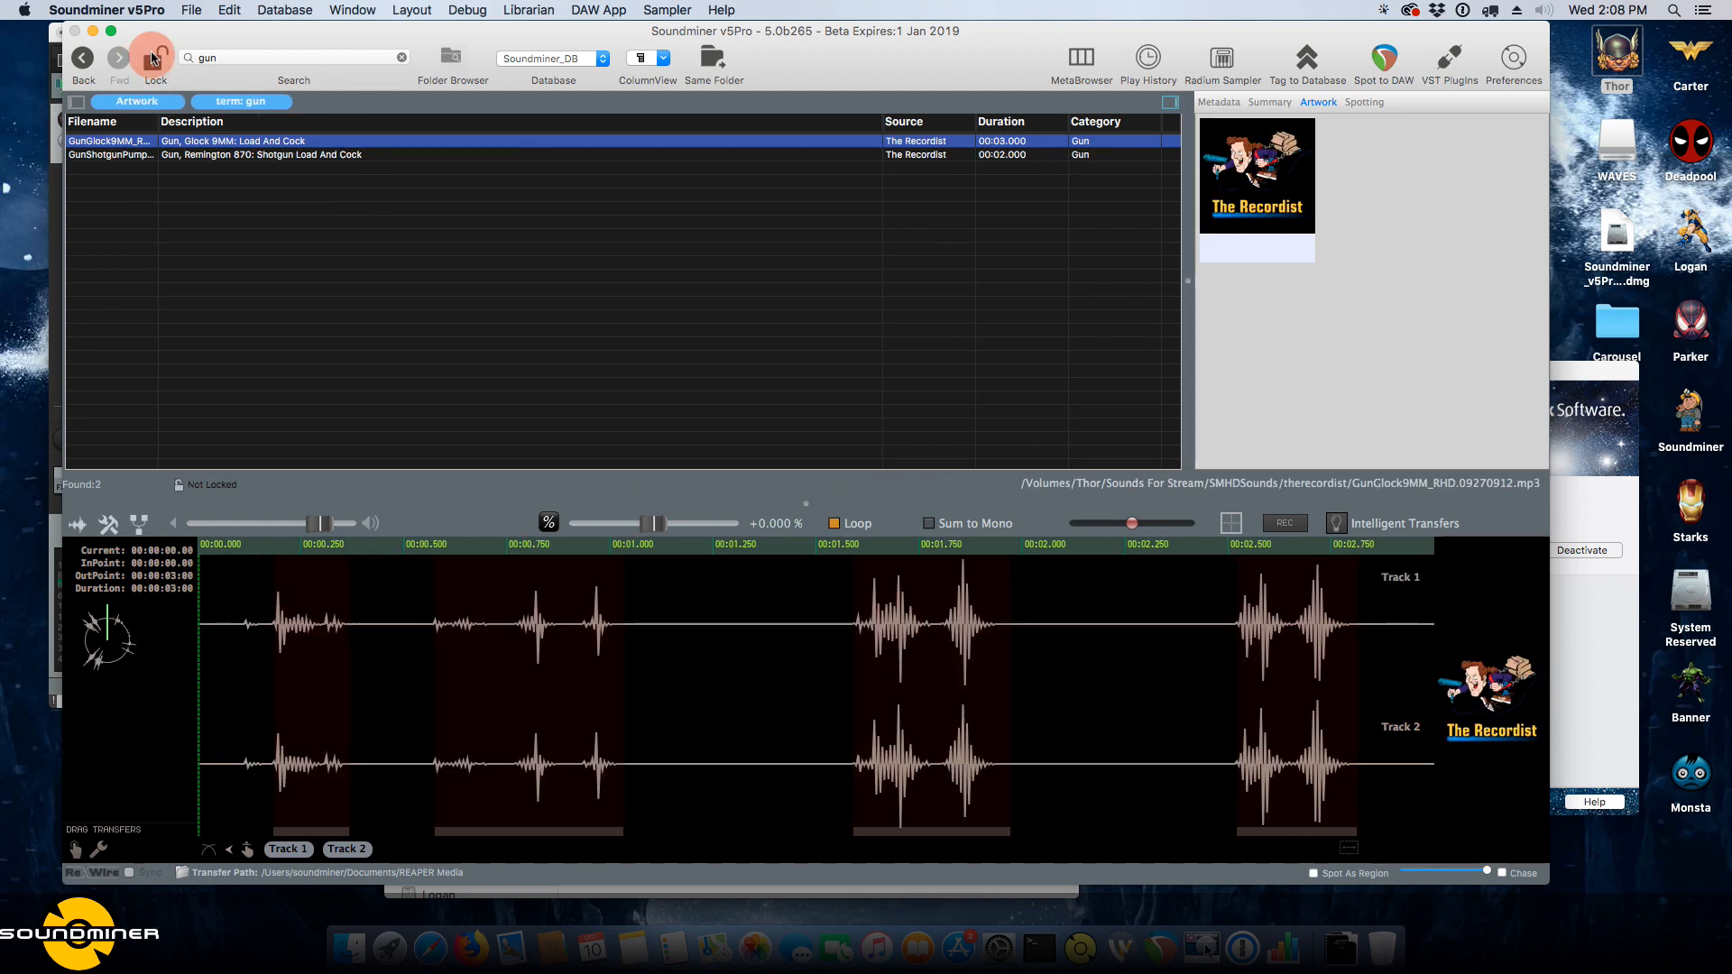
pyautogui.click(173, 102)
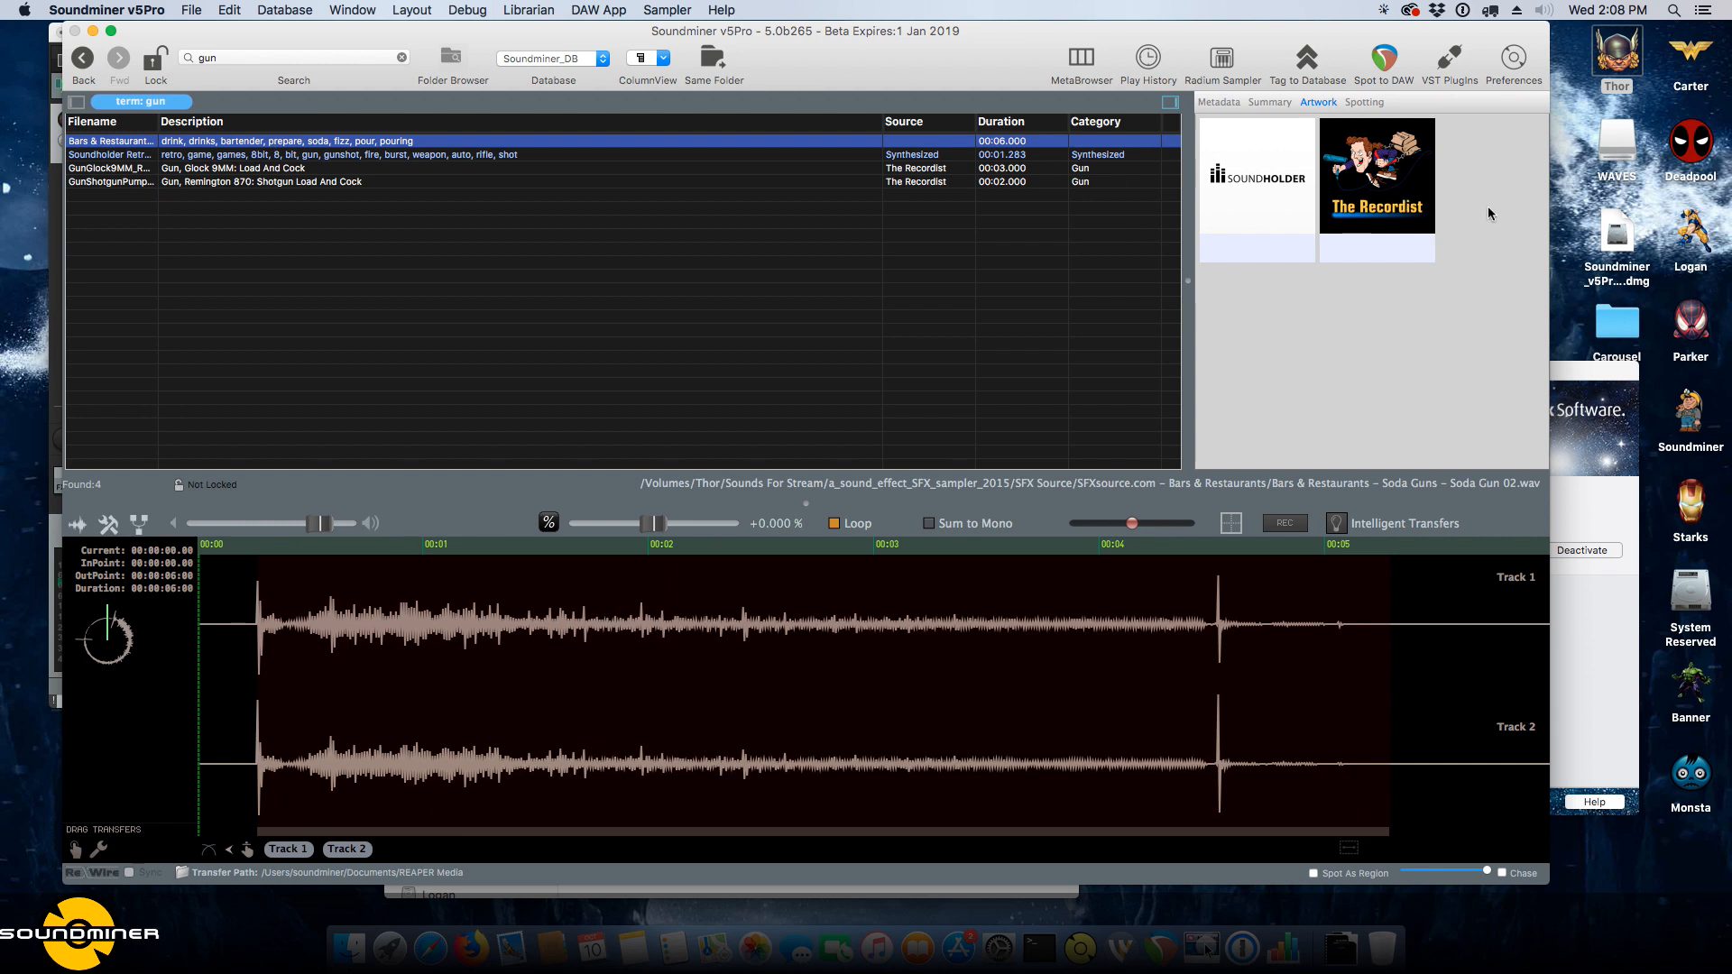
# Try The Recordist and Soundholder artwork filters on the gun results in turn, clearing each one to restore the full search.
pyautogui.click(1409, 174)
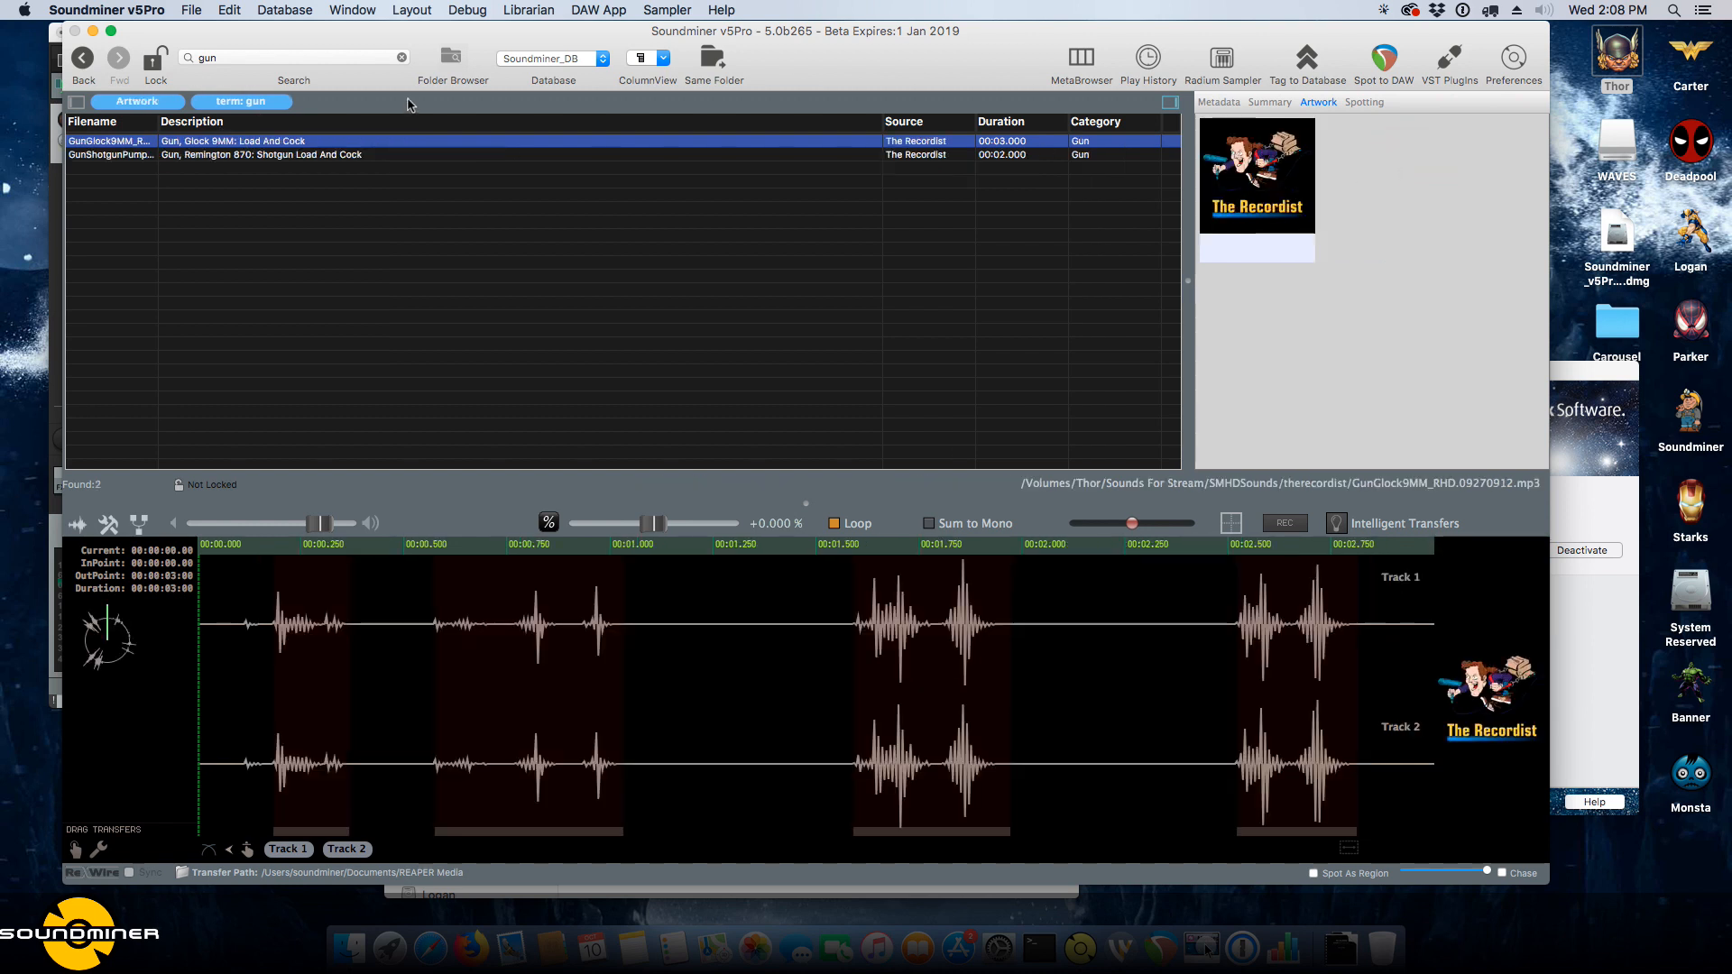
pyautogui.click(181, 101)
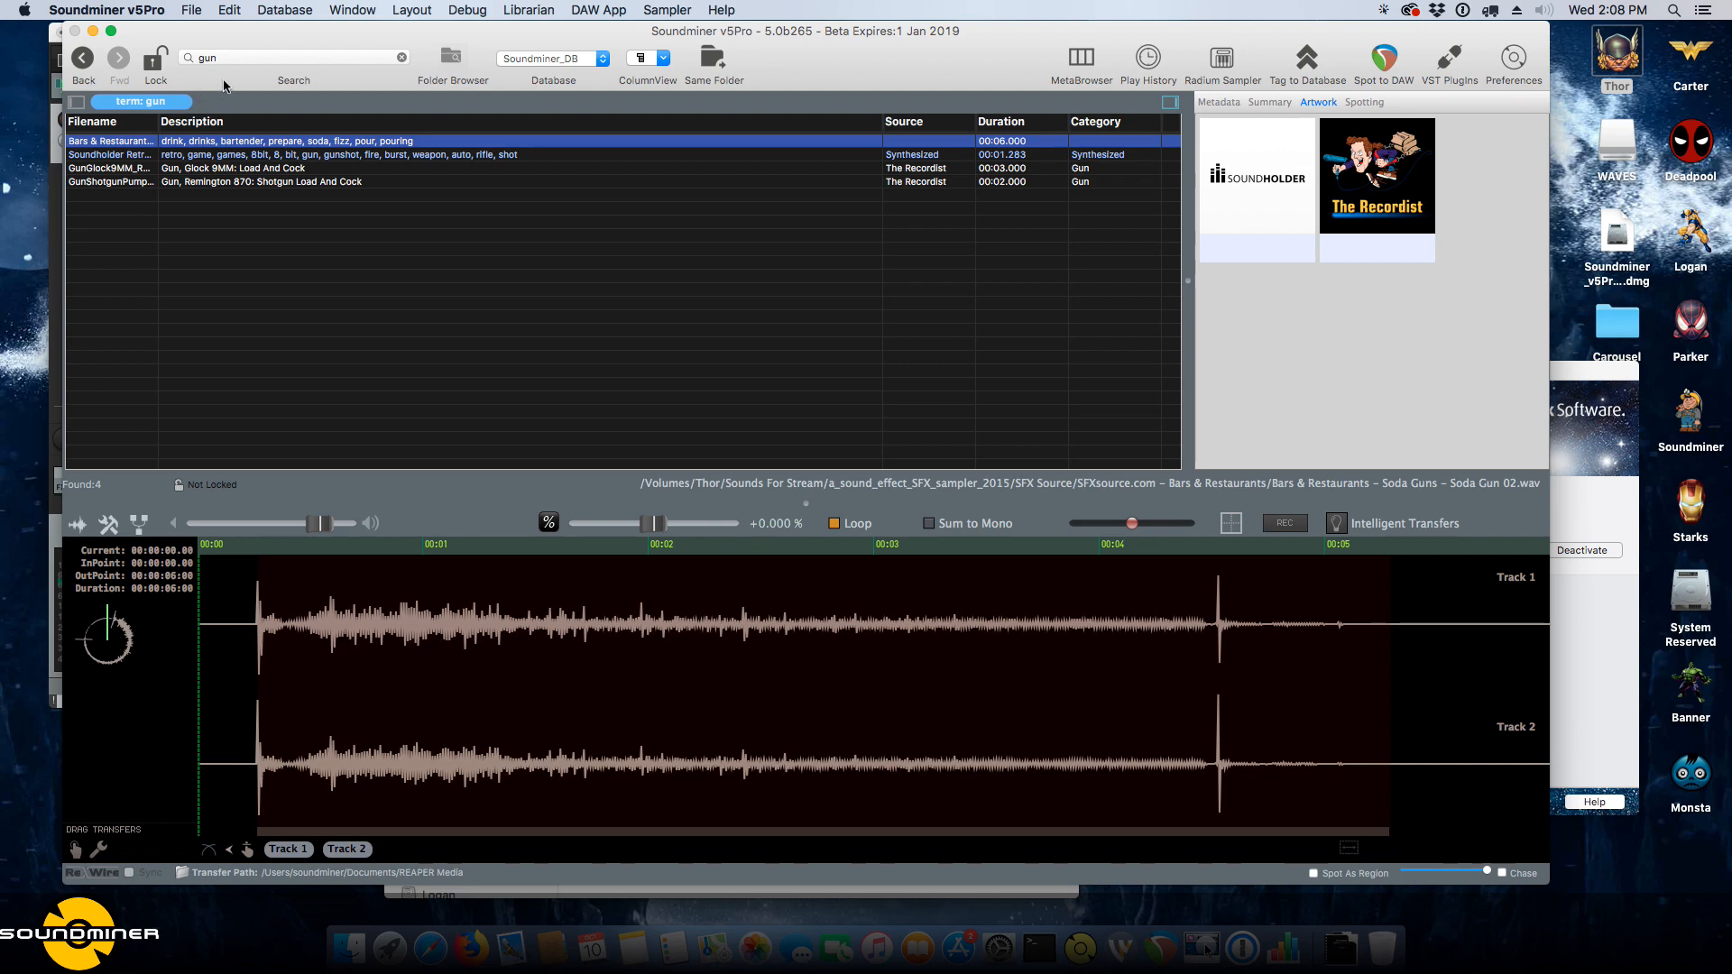
pyautogui.click(1233, 192)
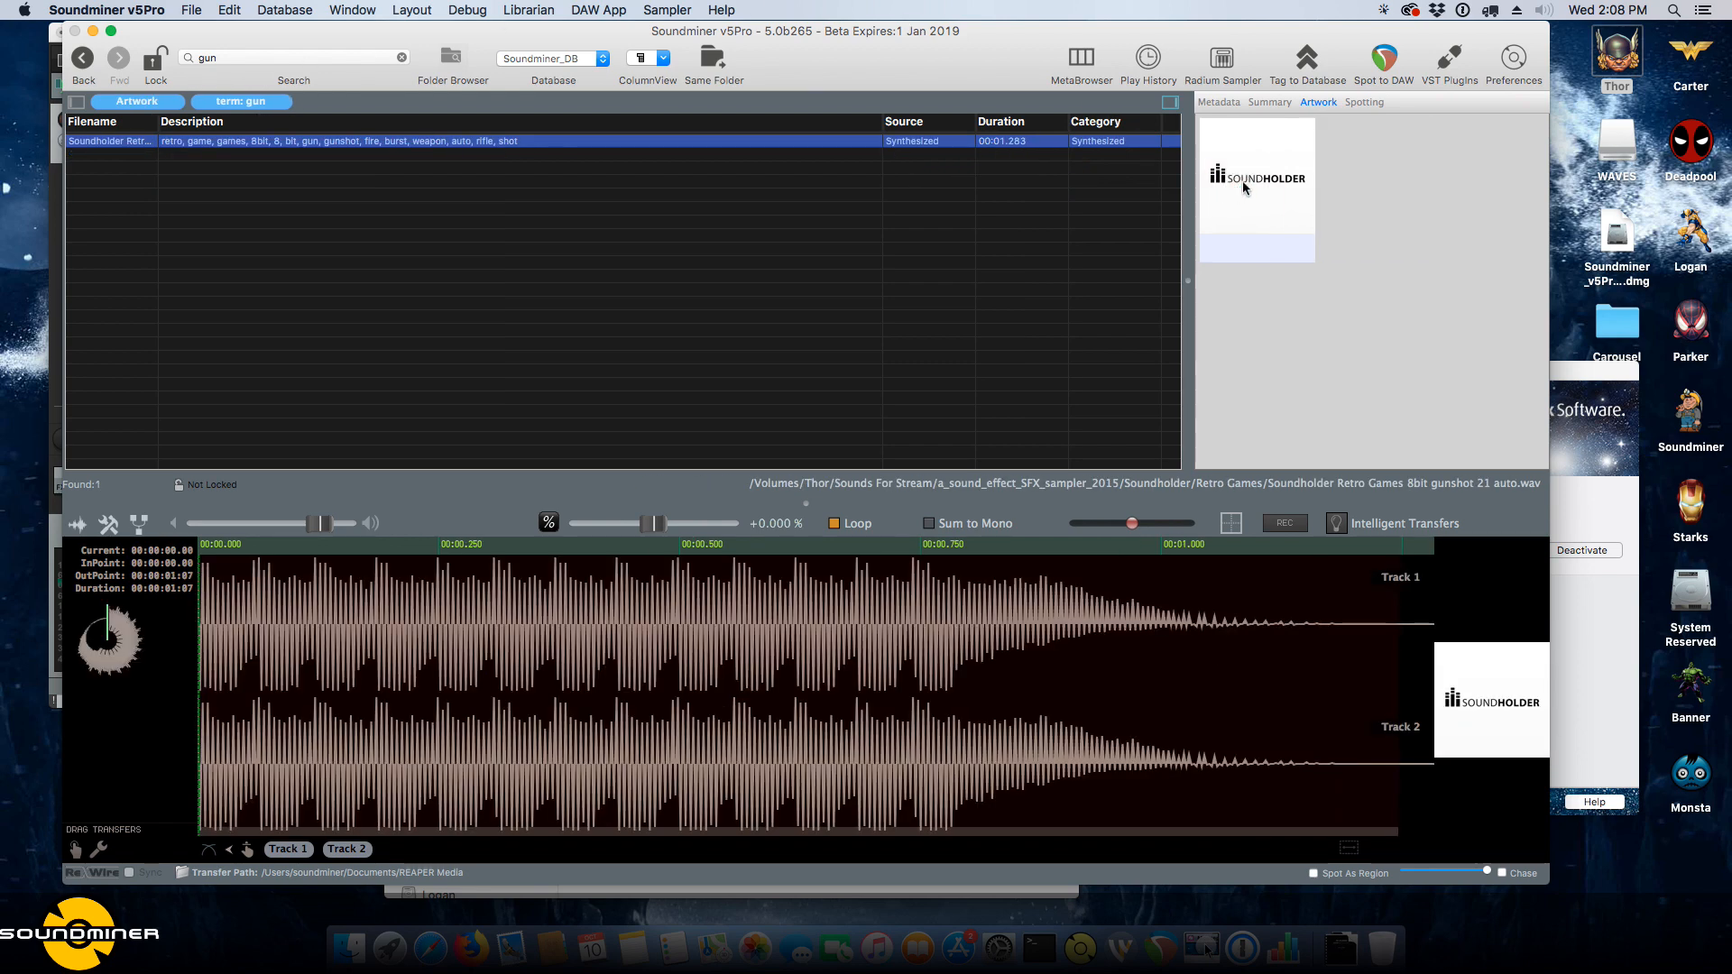
pyautogui.click(85, 62)
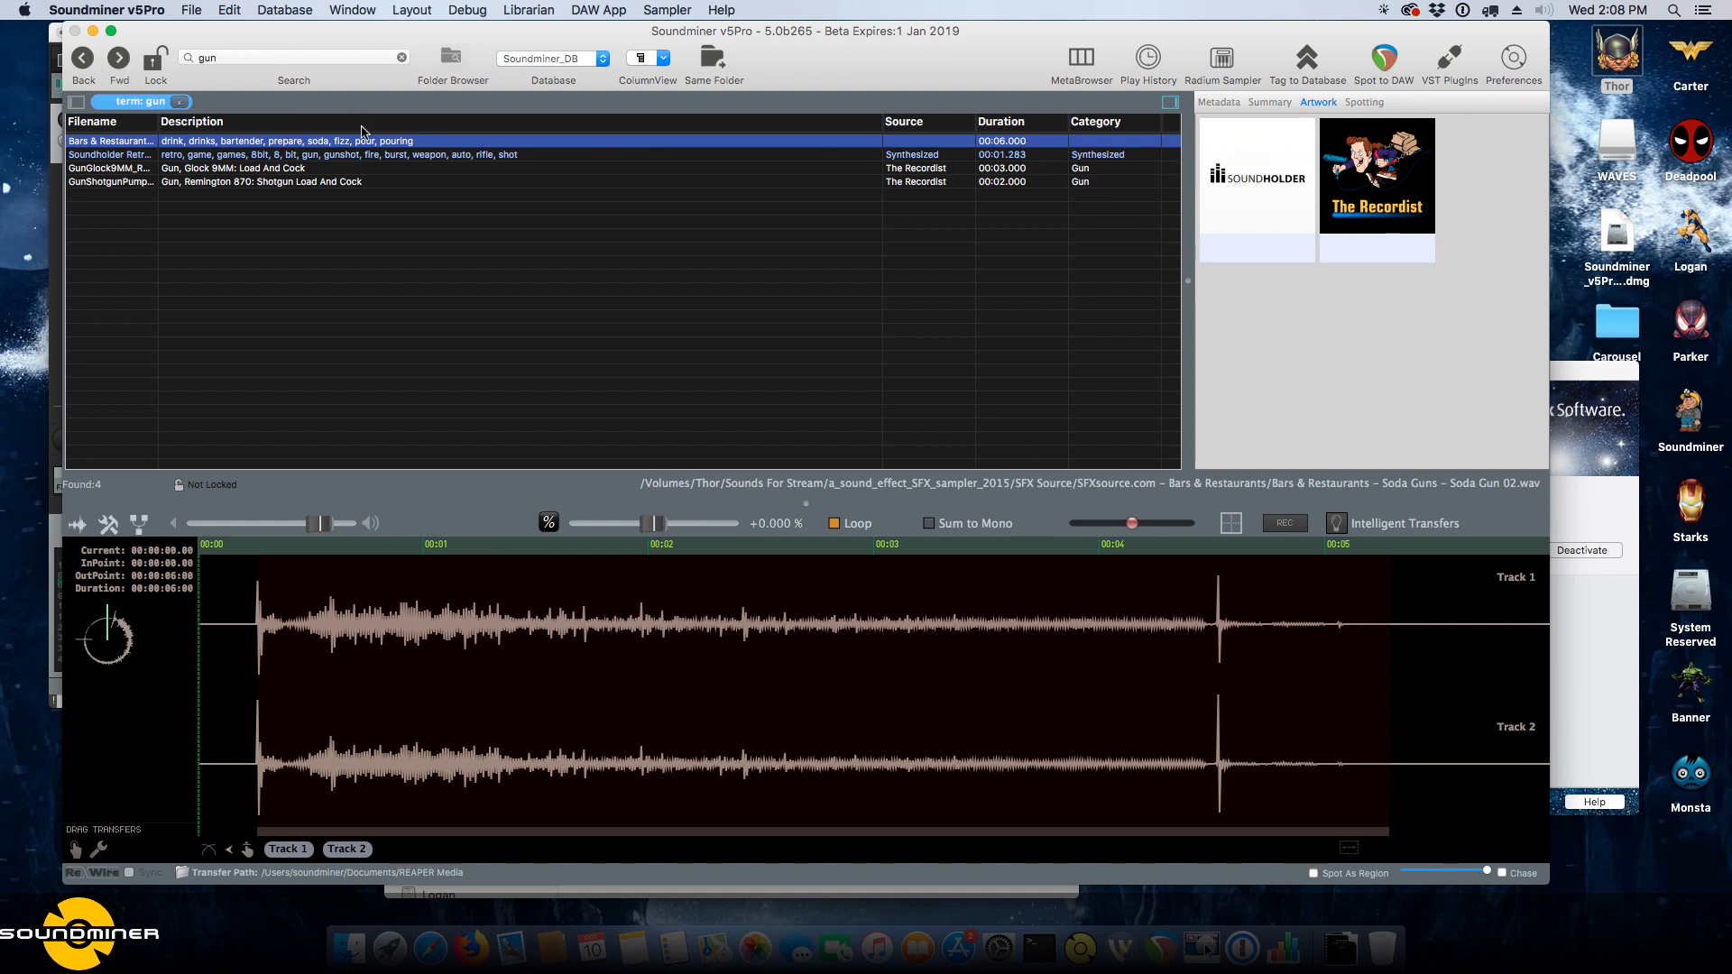
pyautogui.click(1340, 176)
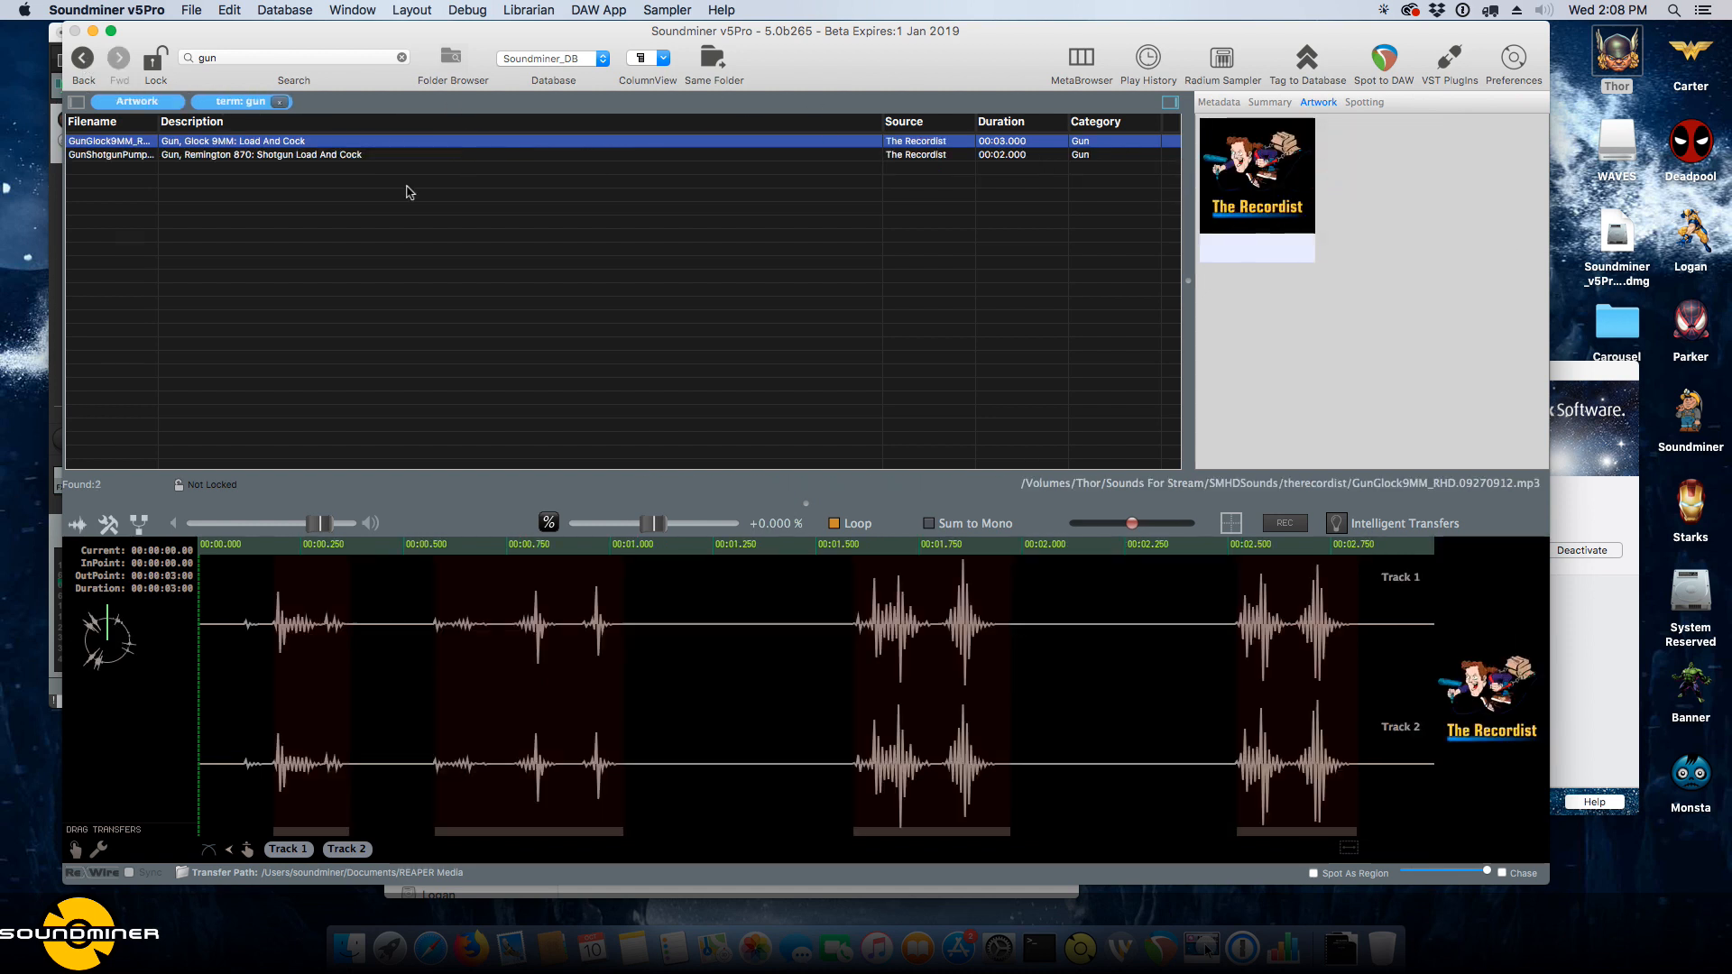
pyautogui.click(169, 103)
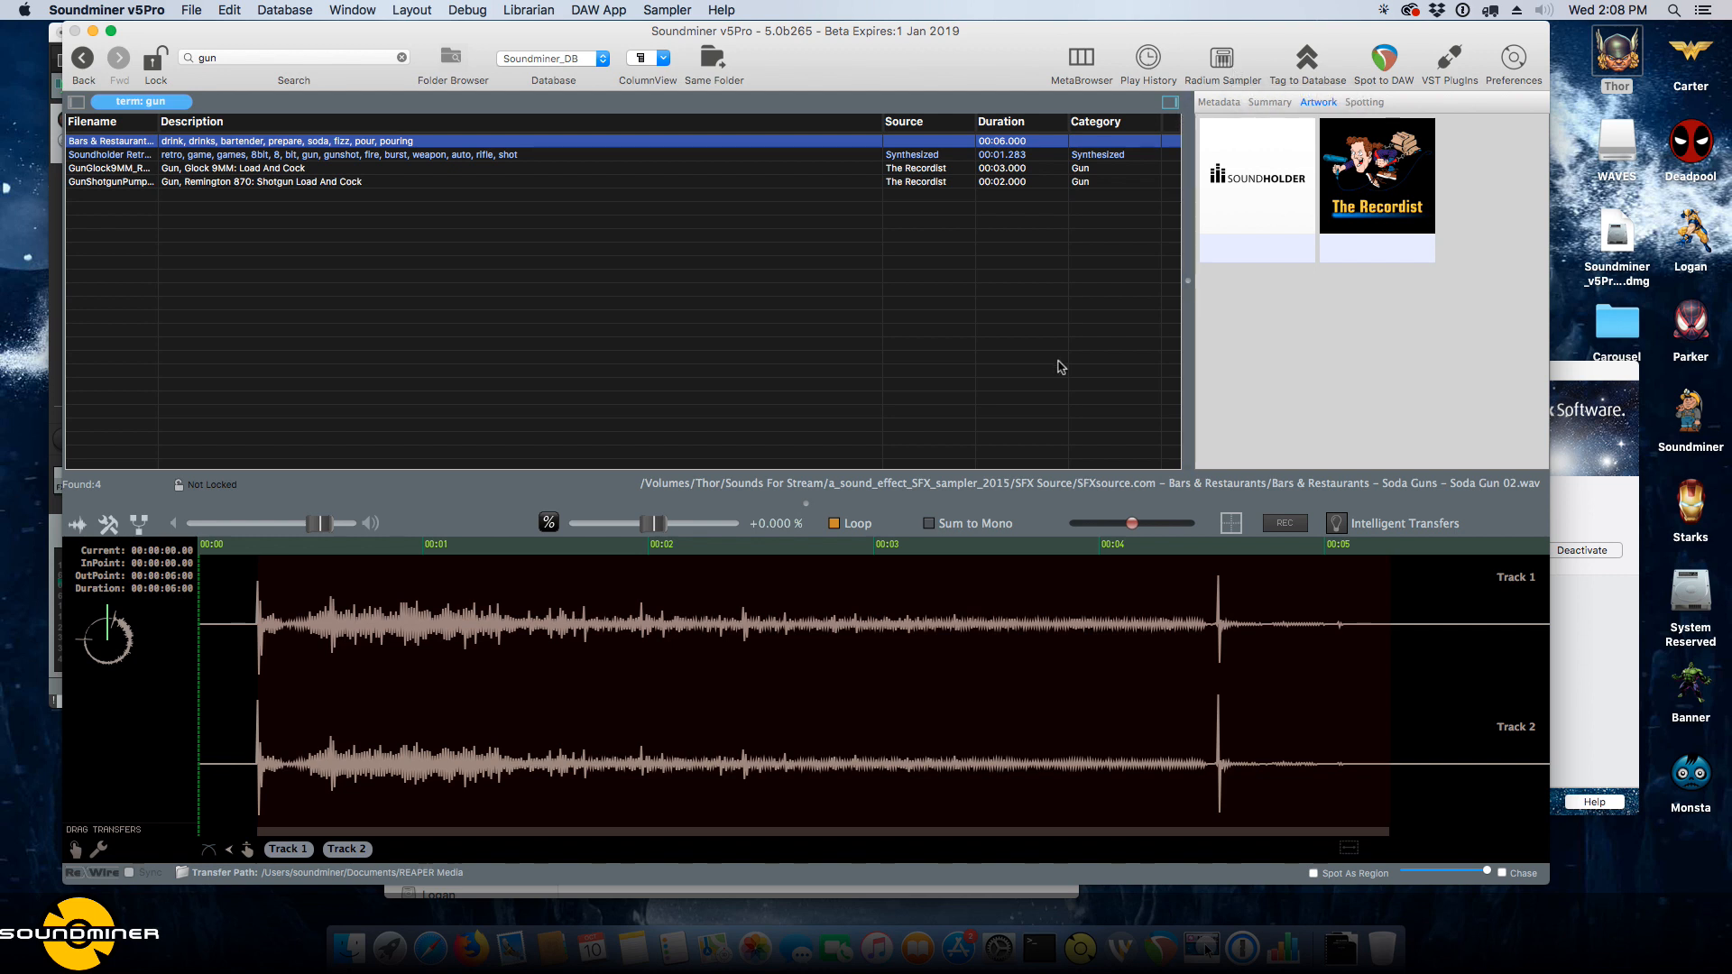
# Enlarge the results list by lowering the divider above the waveform display.
pyautogui.moveTo(805, 507); pyautogui.dragTo(803, 559)
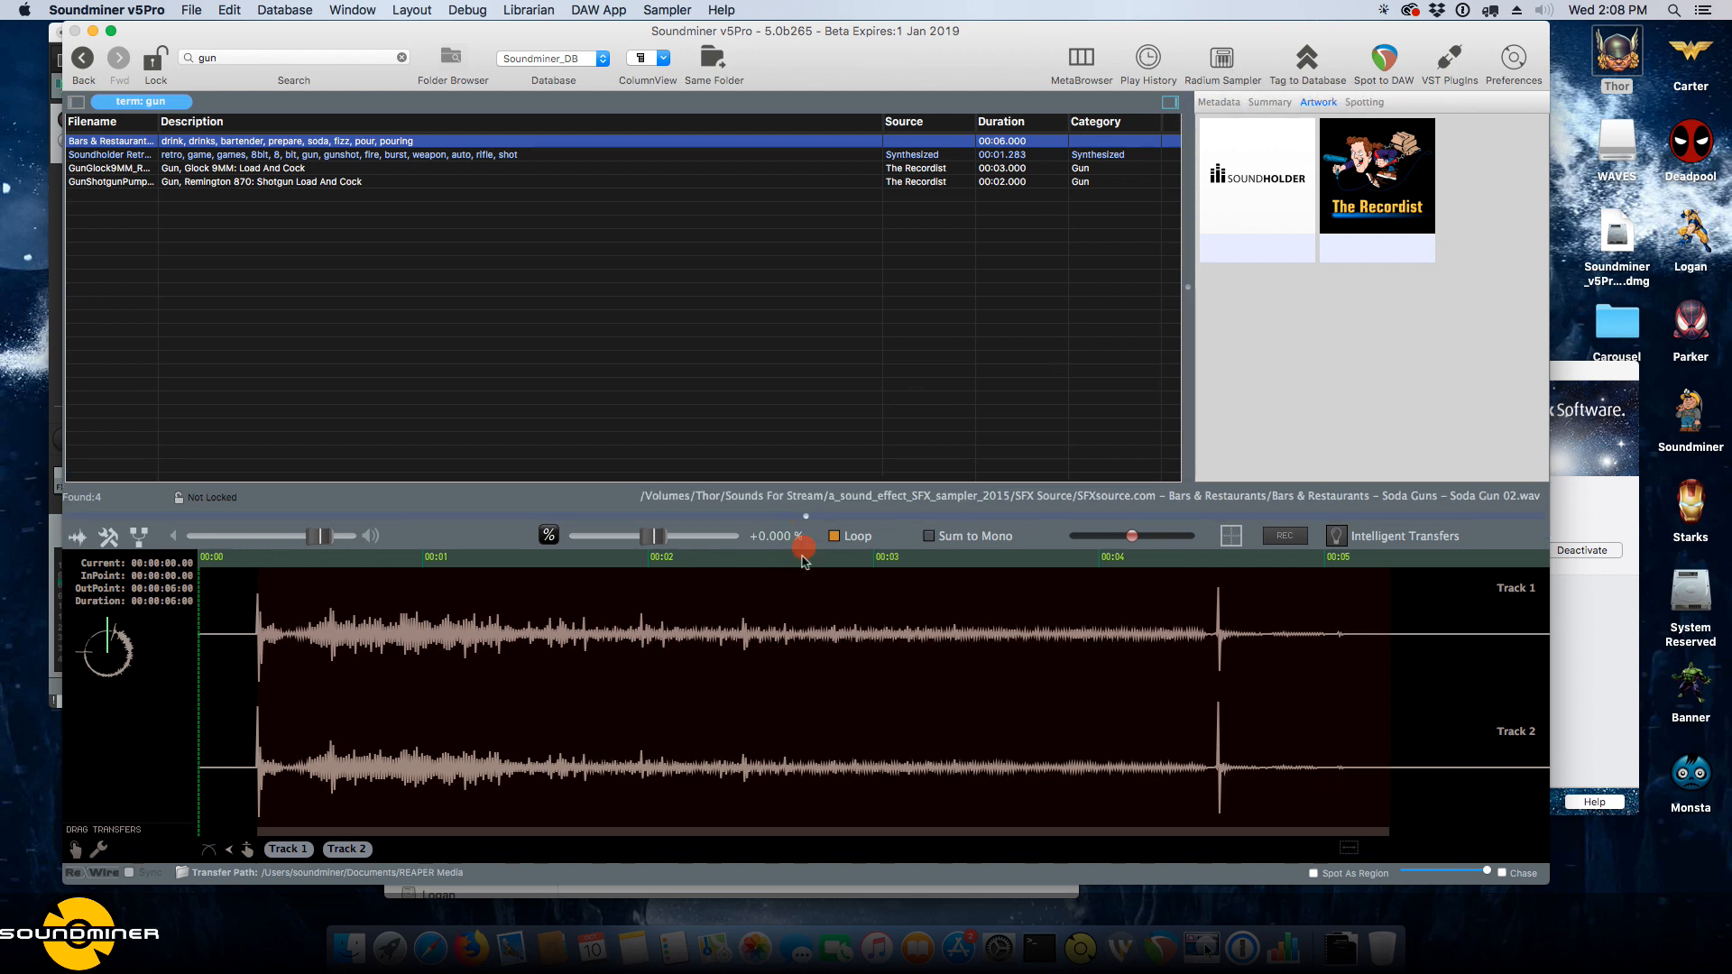
pyautogui.click(1305, 60)
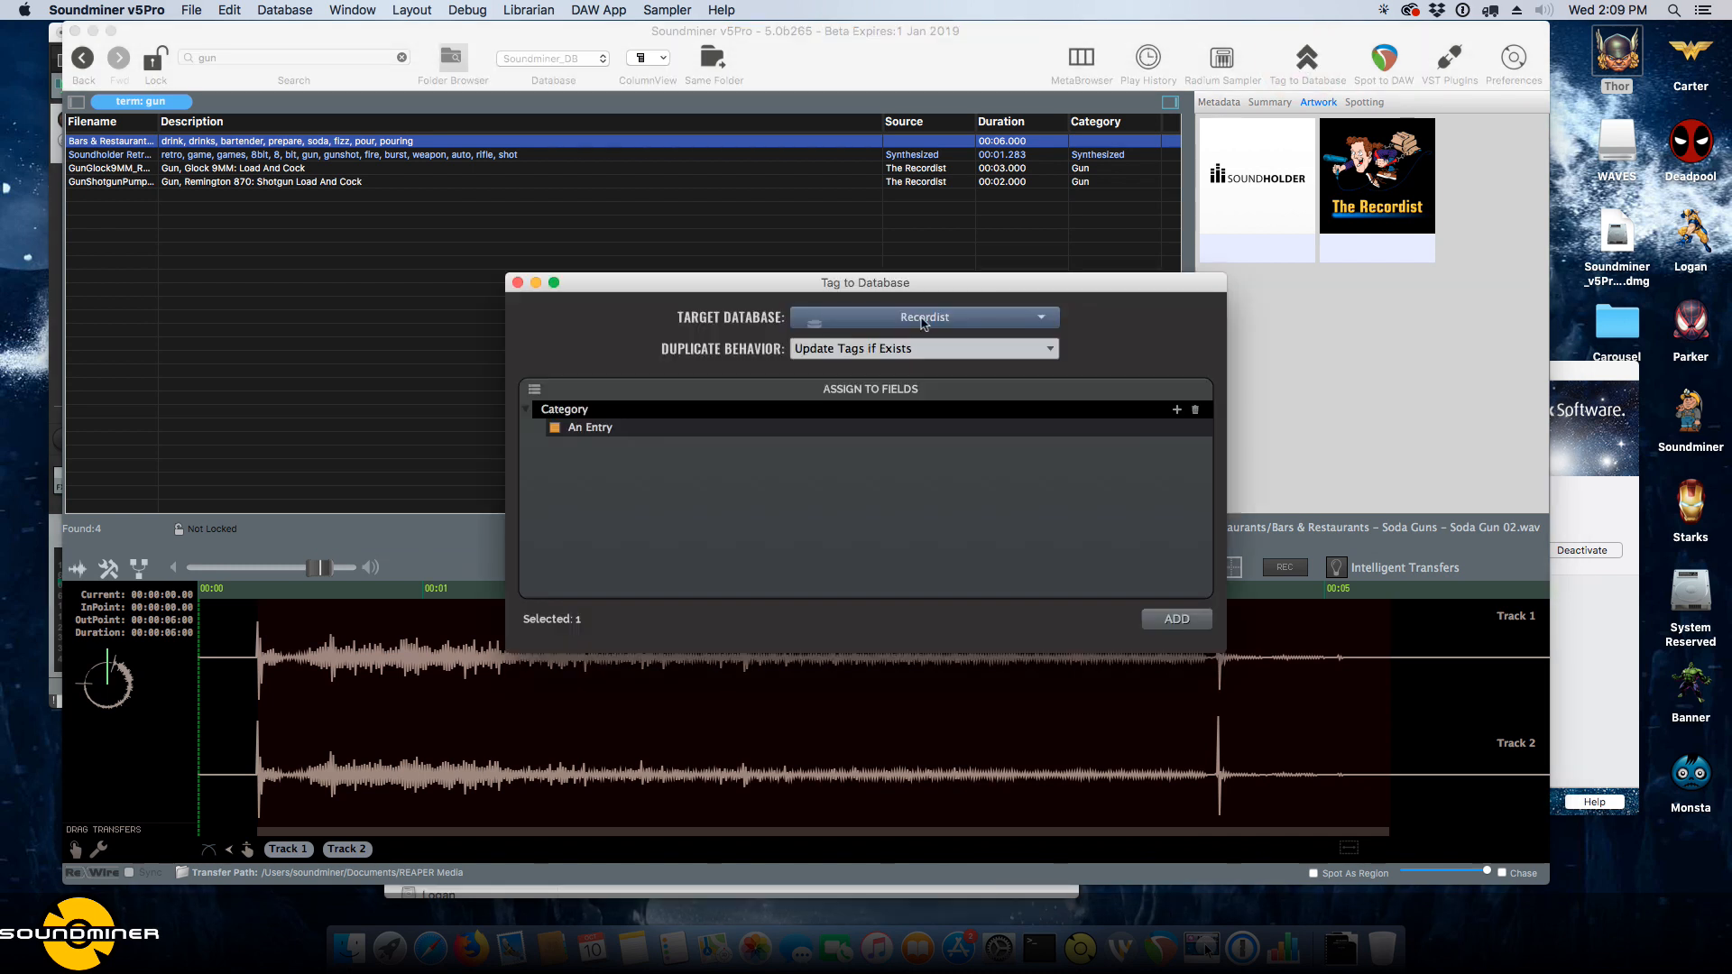
pyautogui.moveTo(873, 286); pyautogui.dragTo(1024, 278)
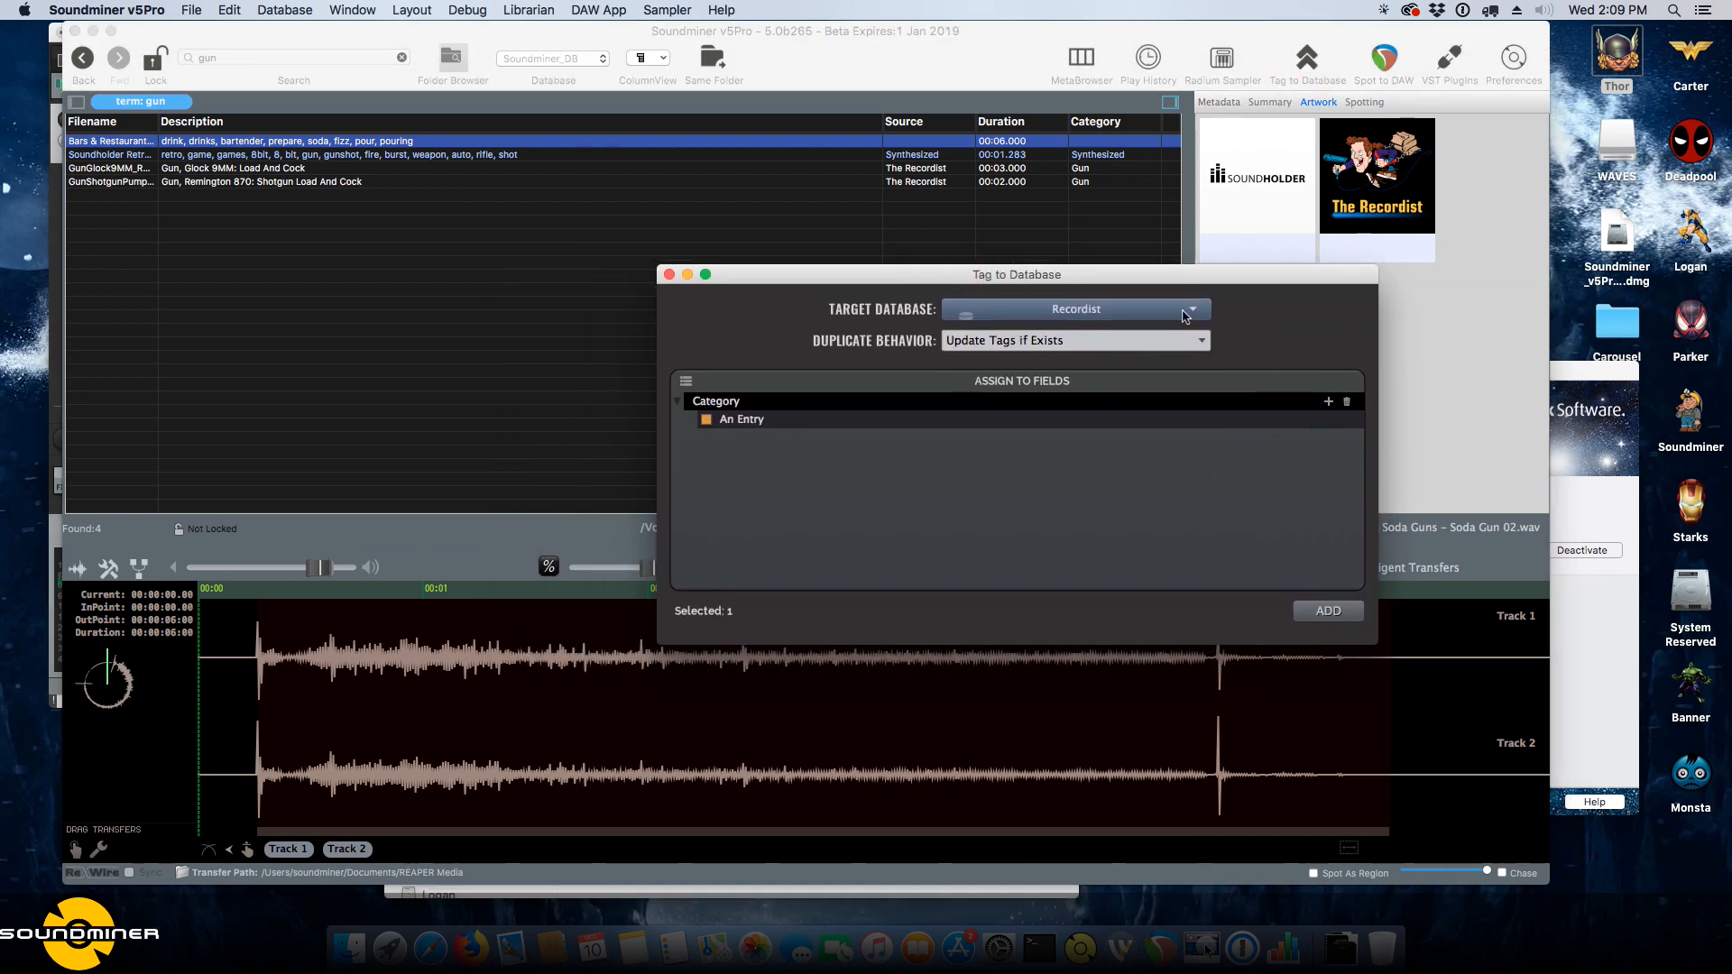
pyautogui.click(1189, 312)
pyautogui.click(1137, 324)
pyautogui.click(669, 274)
# Create a new database named Rocksmith_2018.
pyautogui.click(285, 10)
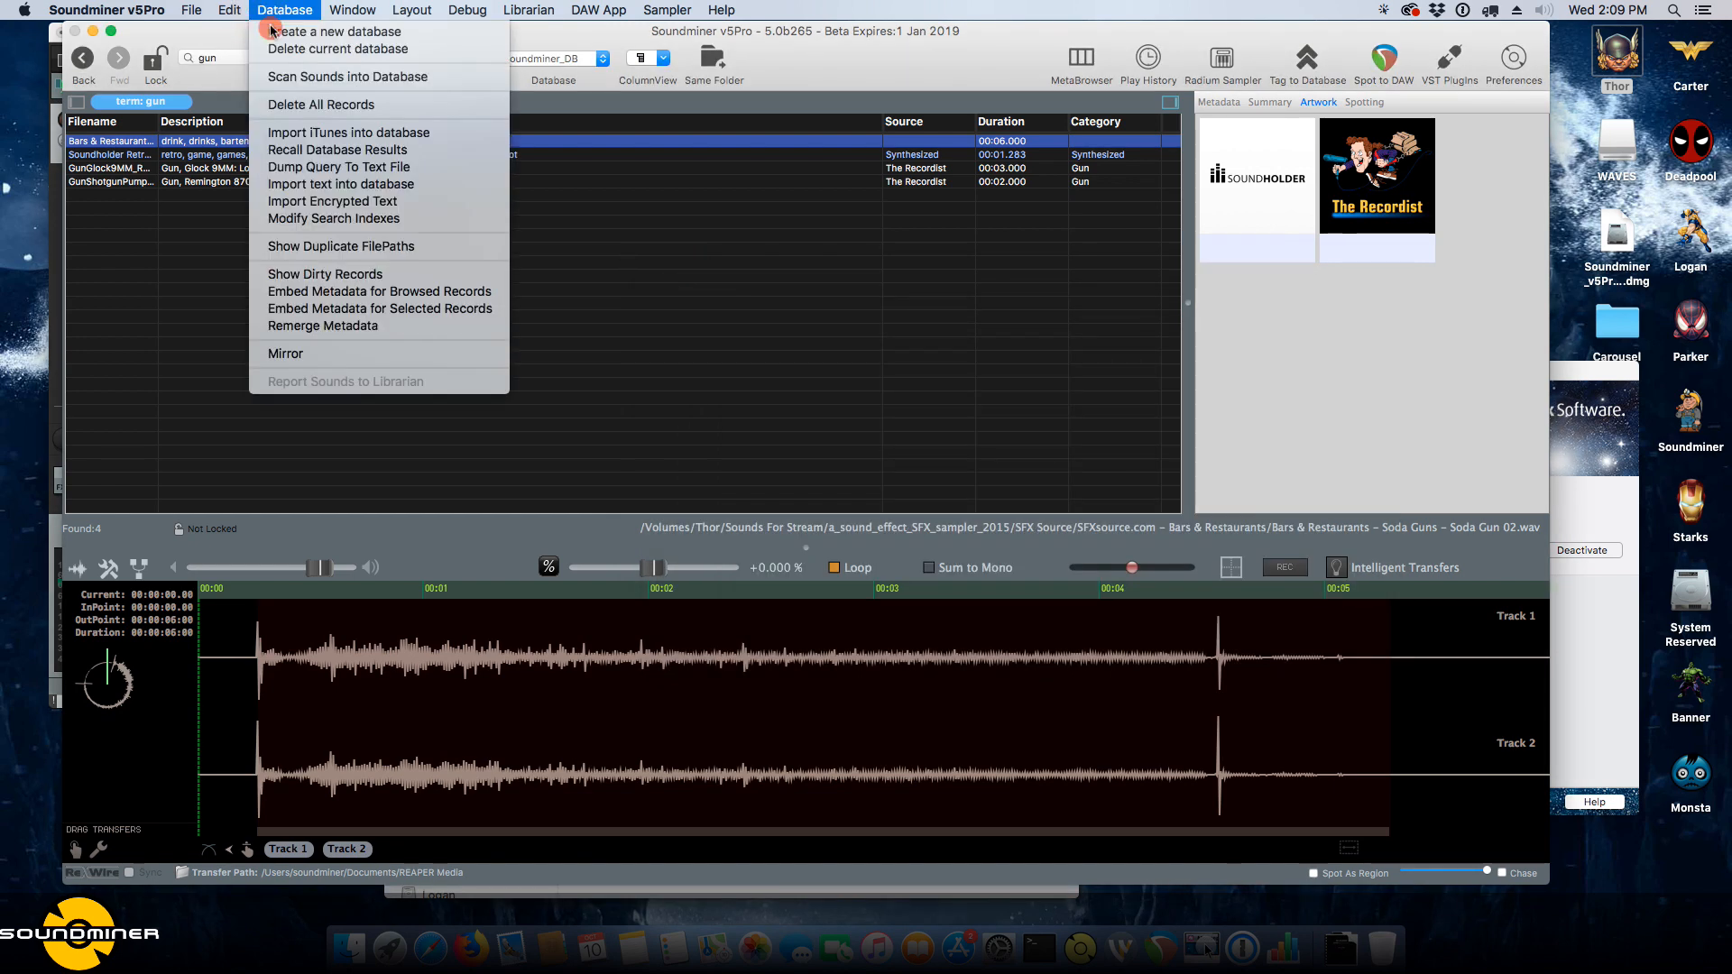
pyautogui.click(289, 28)
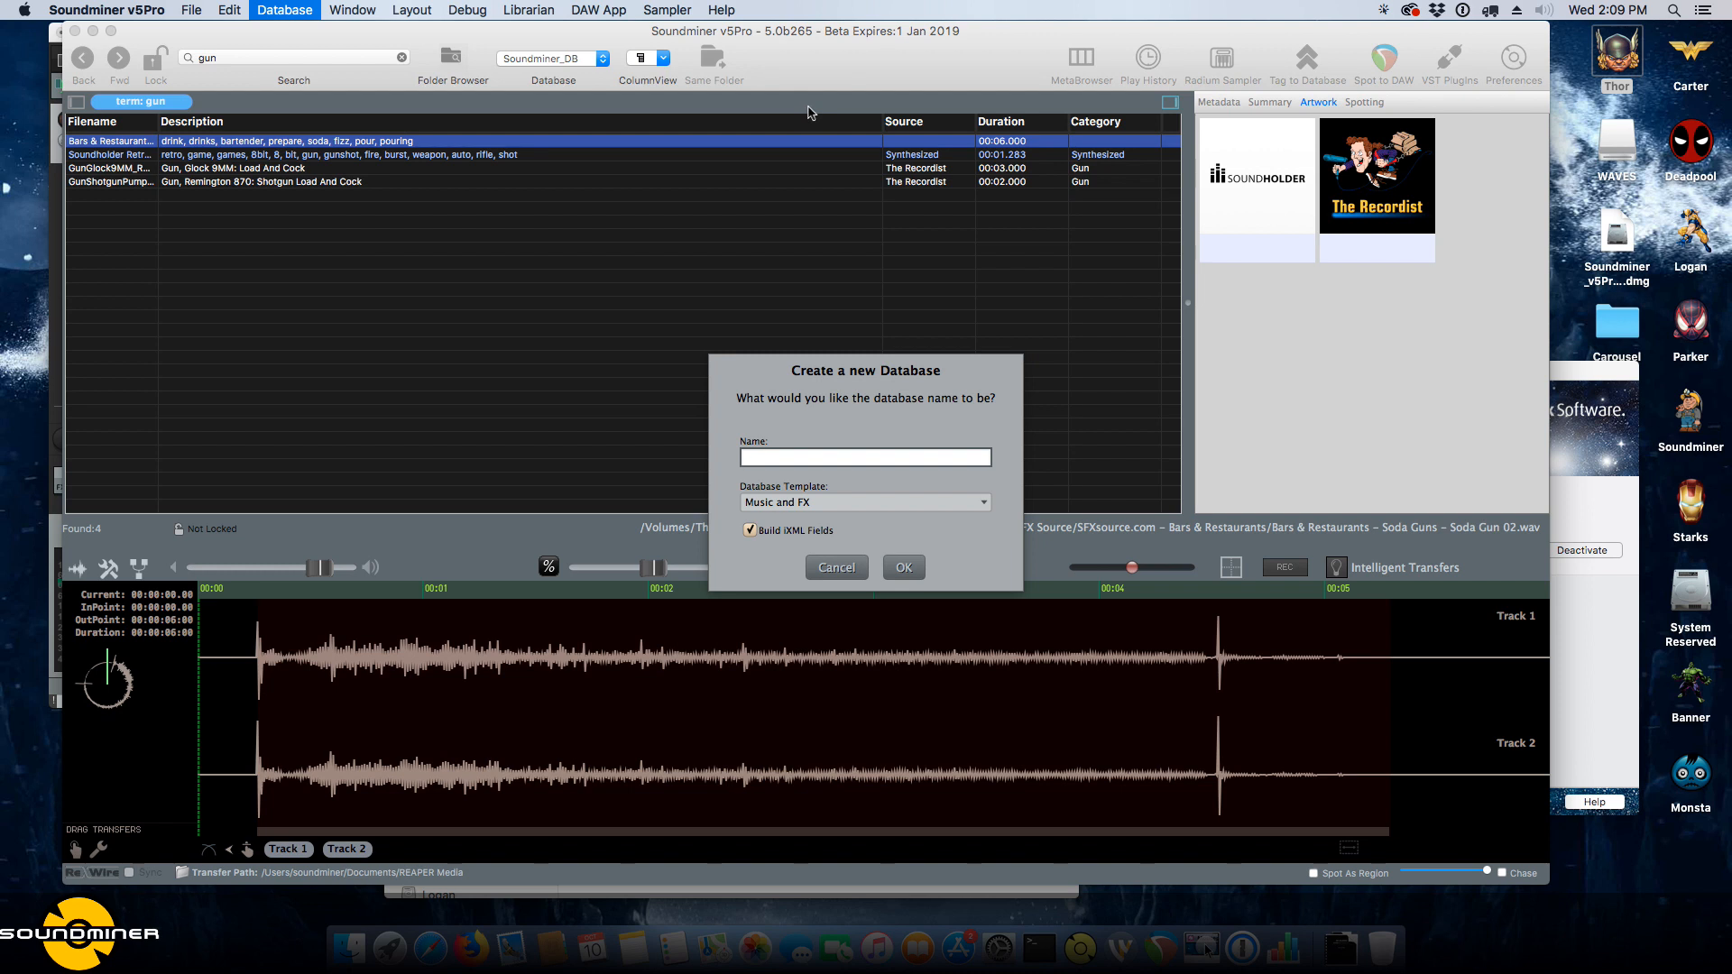
pyautogui.write('Rocksmith 2018')
pyautogui.click(904, 567)
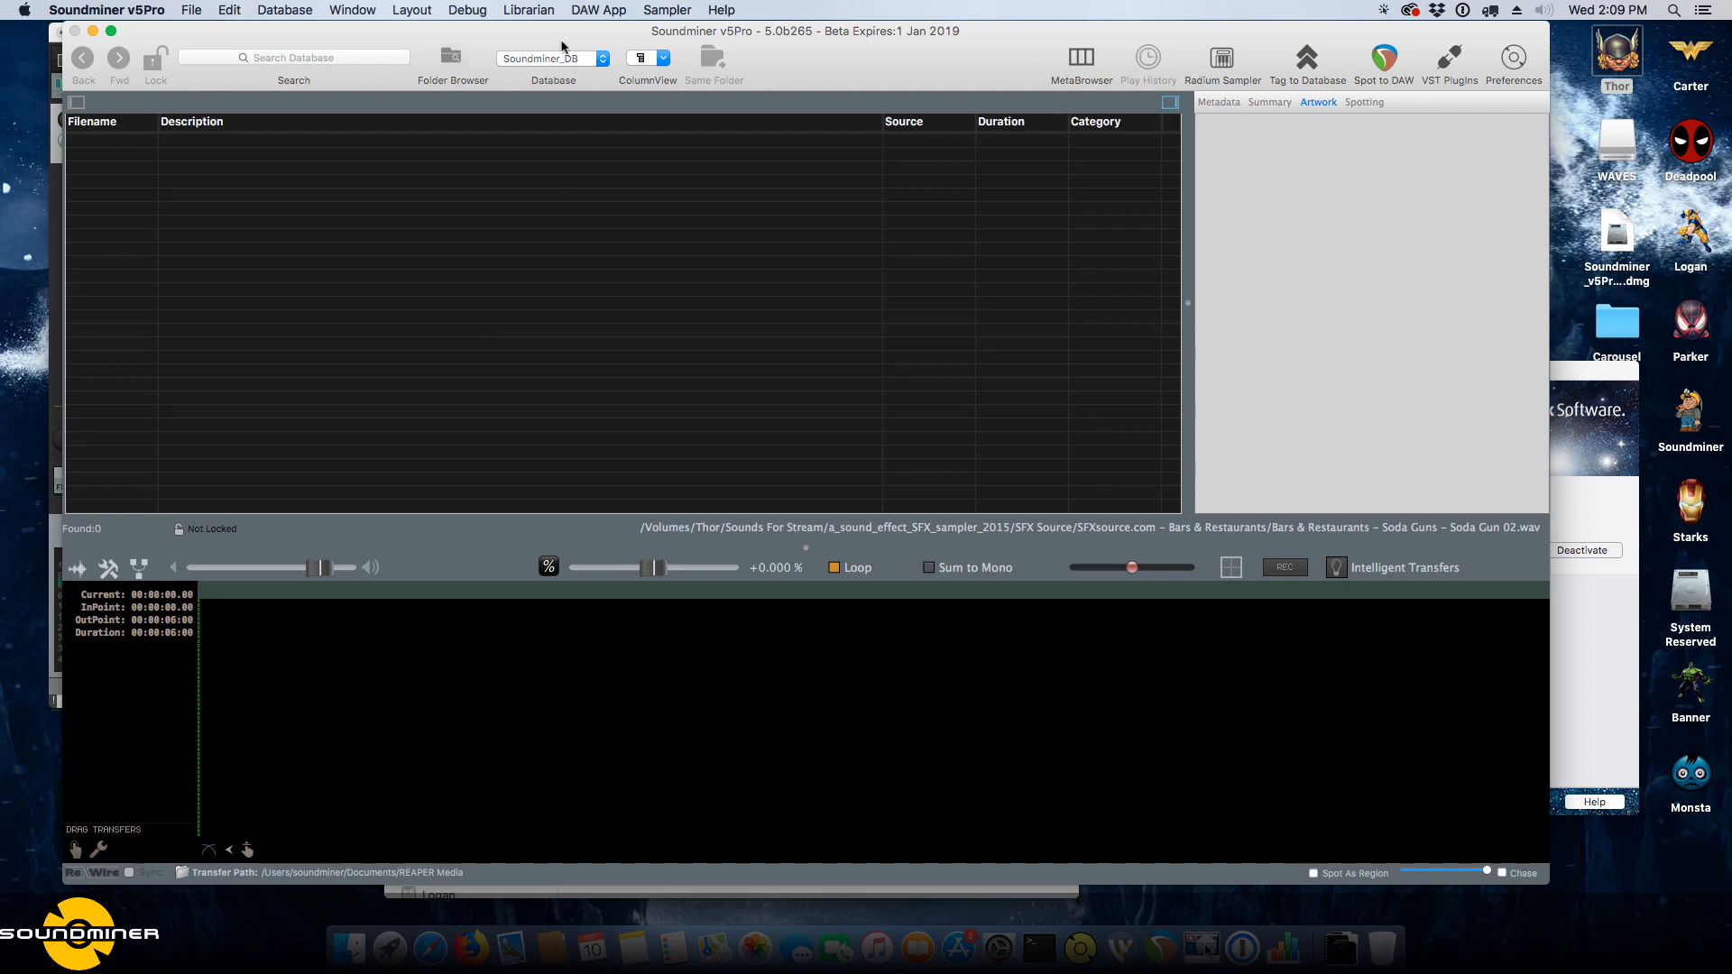
# Reload the Soundminer_DB database to list its records.
pyautogui.click(525, 60)
pyautogui.click(526, 60)
pyautogui.click(531, 59)
pyautogui.click(533, 62)
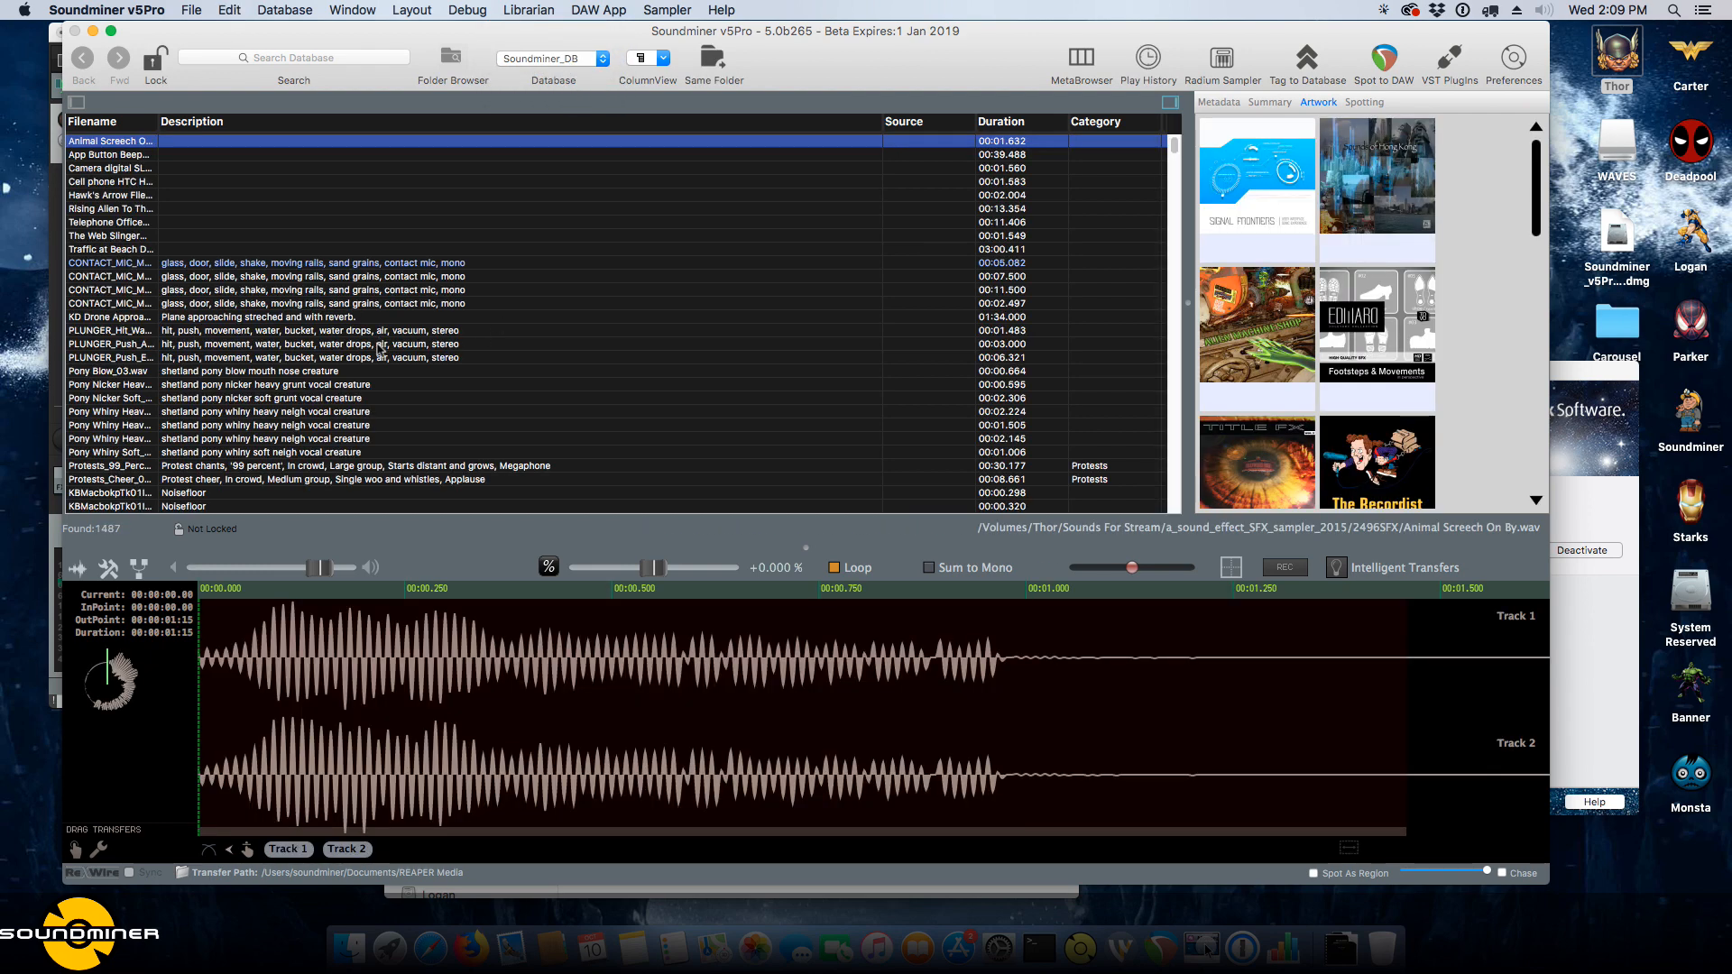
# Select the records from the first PLUNGER_Push_A file through the Protests_99_Percent file and set Rocksmith_2018 as the Tag to Database target.
pyautogui.click(379, 345)
pyautogui.keyDown('shift'); pyautogui.click(450, 462); pyautogui.keyUp('shift')
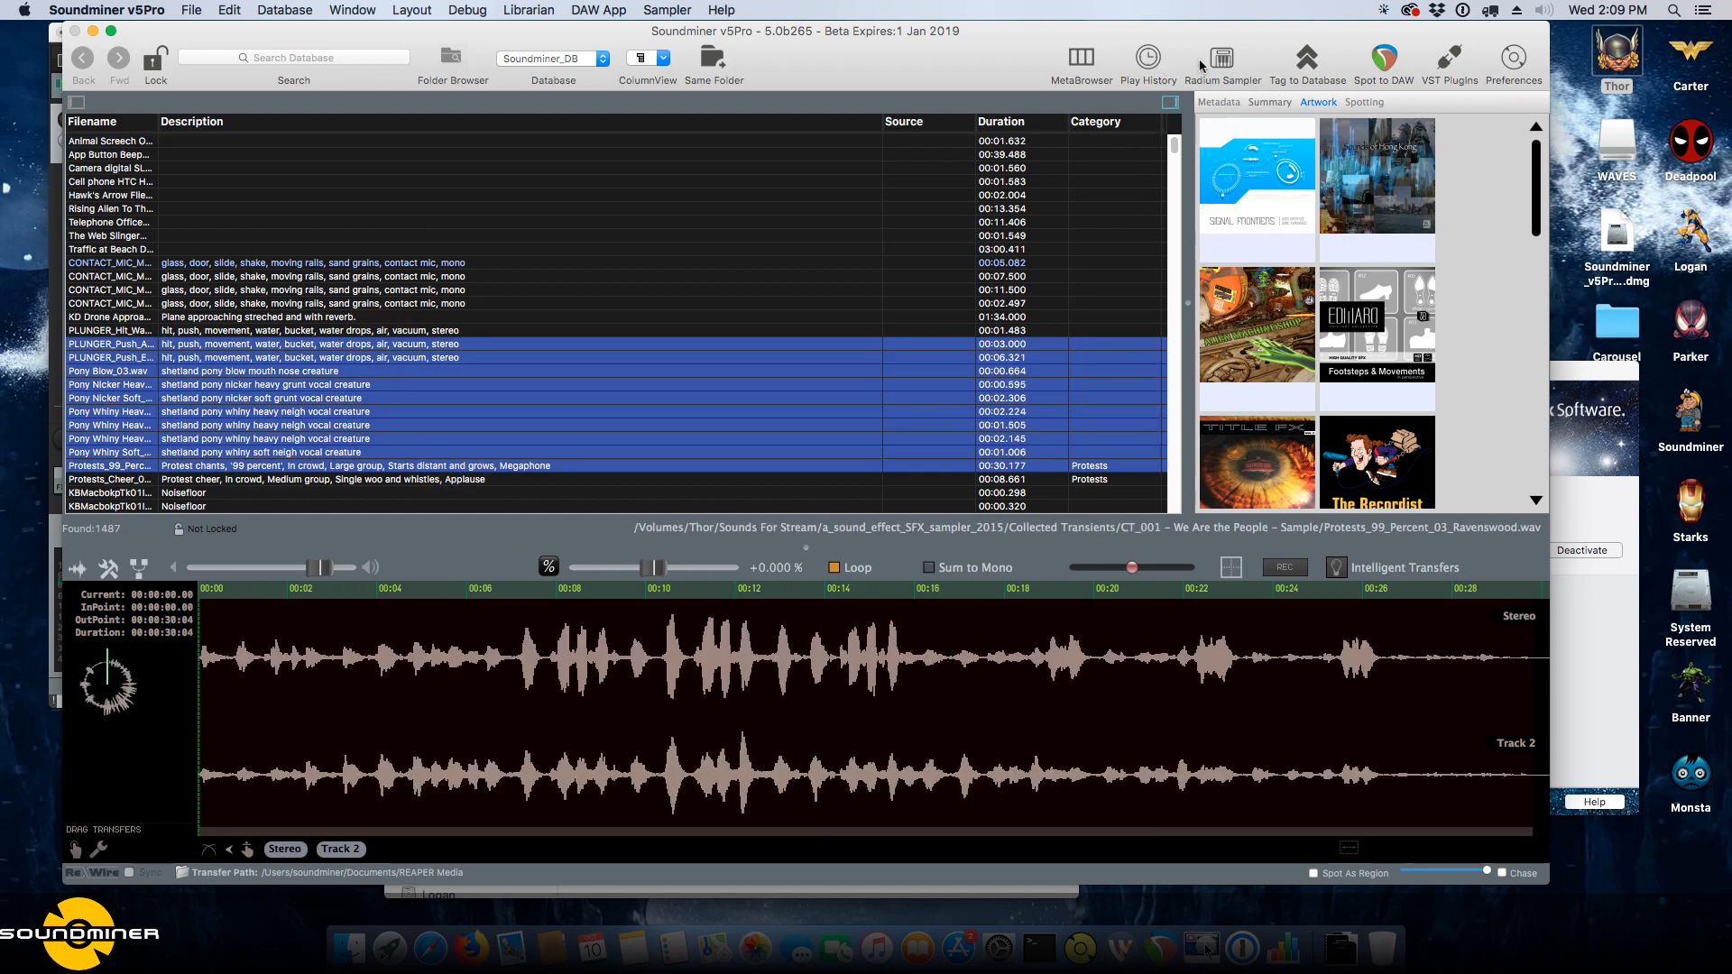
pyautogui.click(1308, 60)
pyautogui.click(1102, 311)
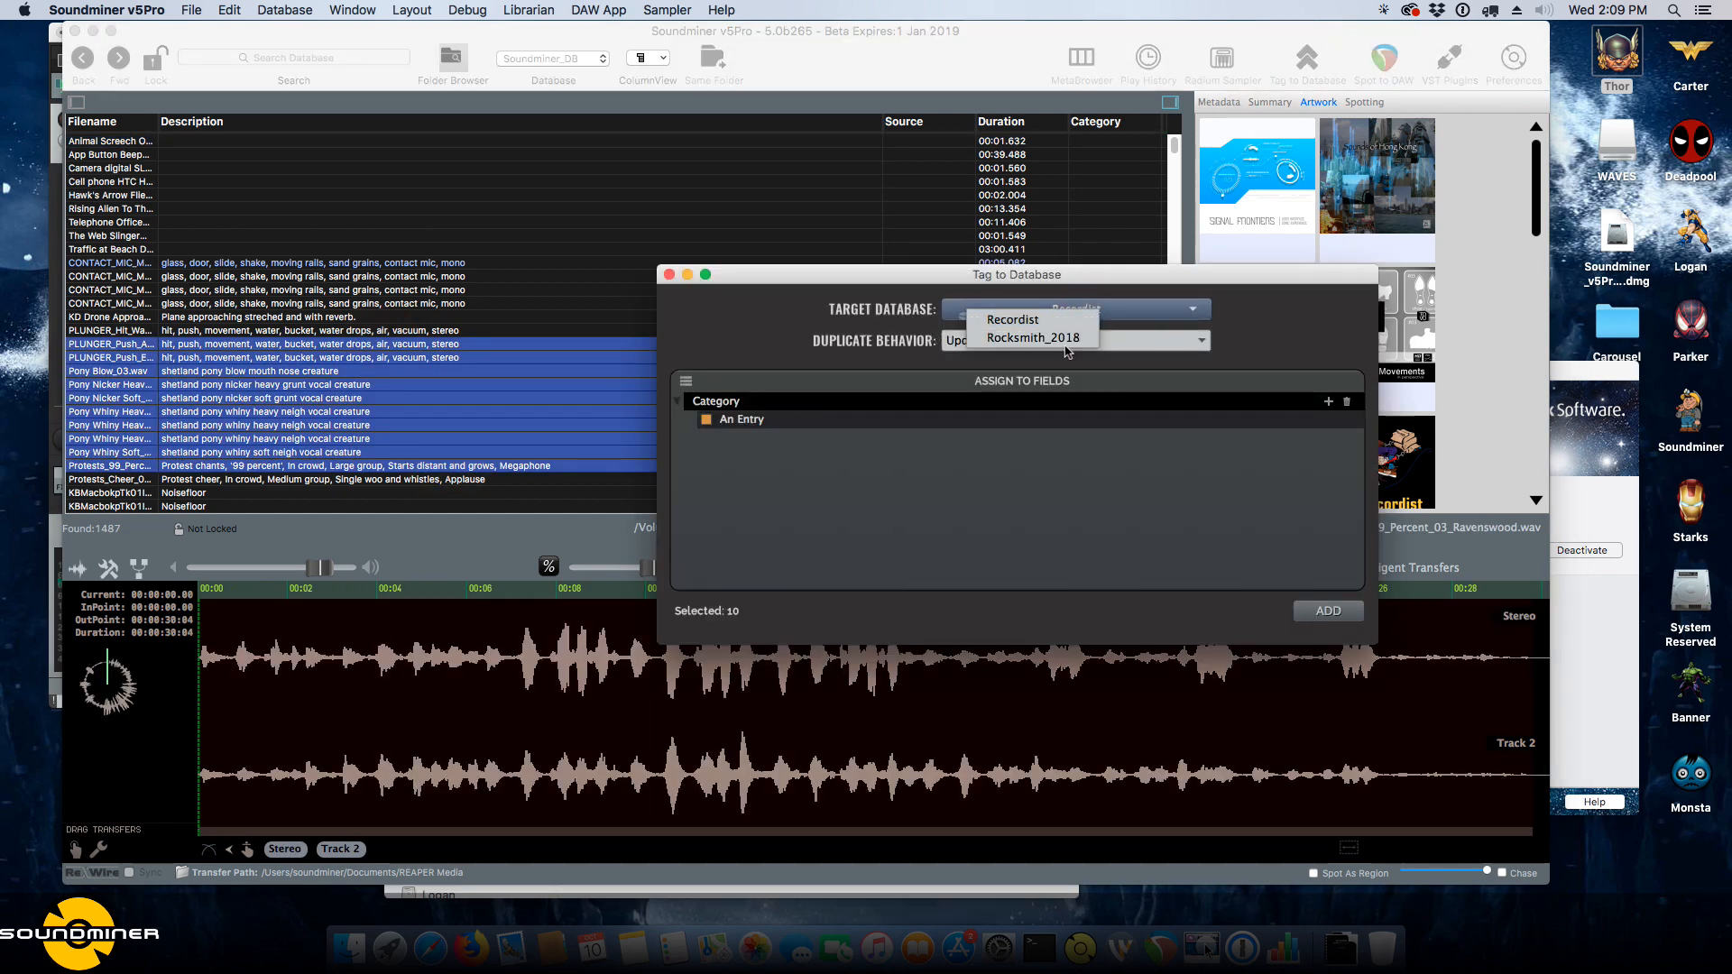
pyautogui.click(1069, 340)
pyautogui.moveTo(1119, 277); pyautogui.dragTo(1373, 289)
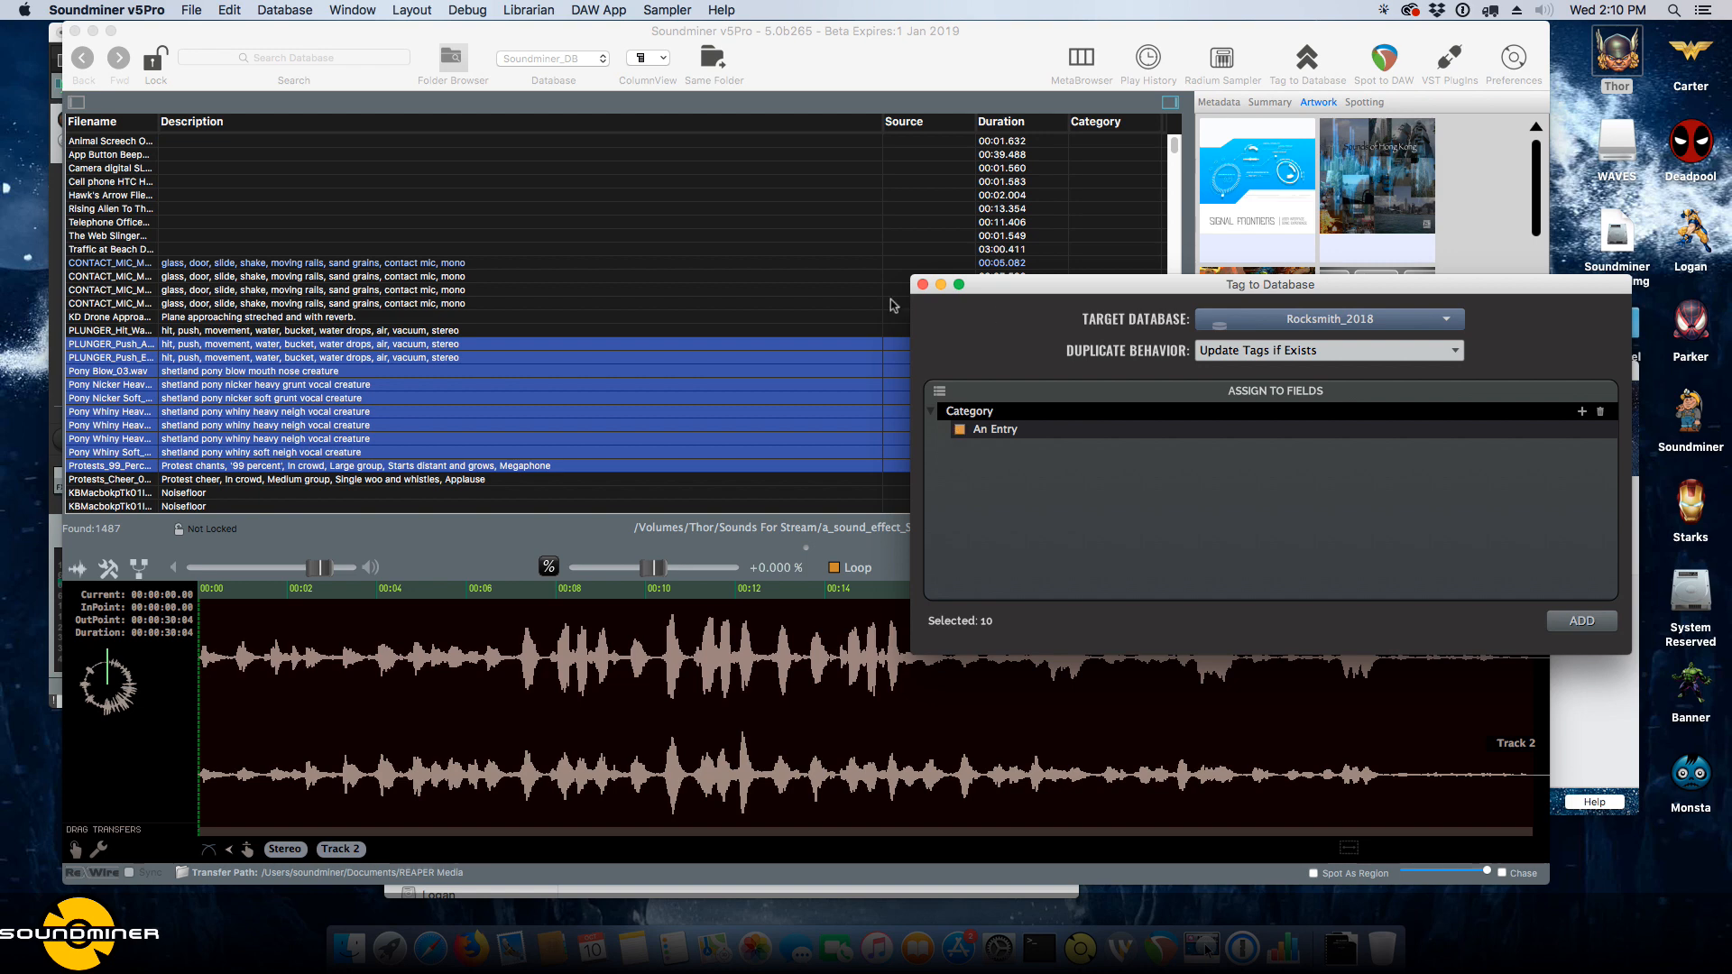
pyautogui.click(1018, 196)
pyautogui.doubleClick(1023, 197)
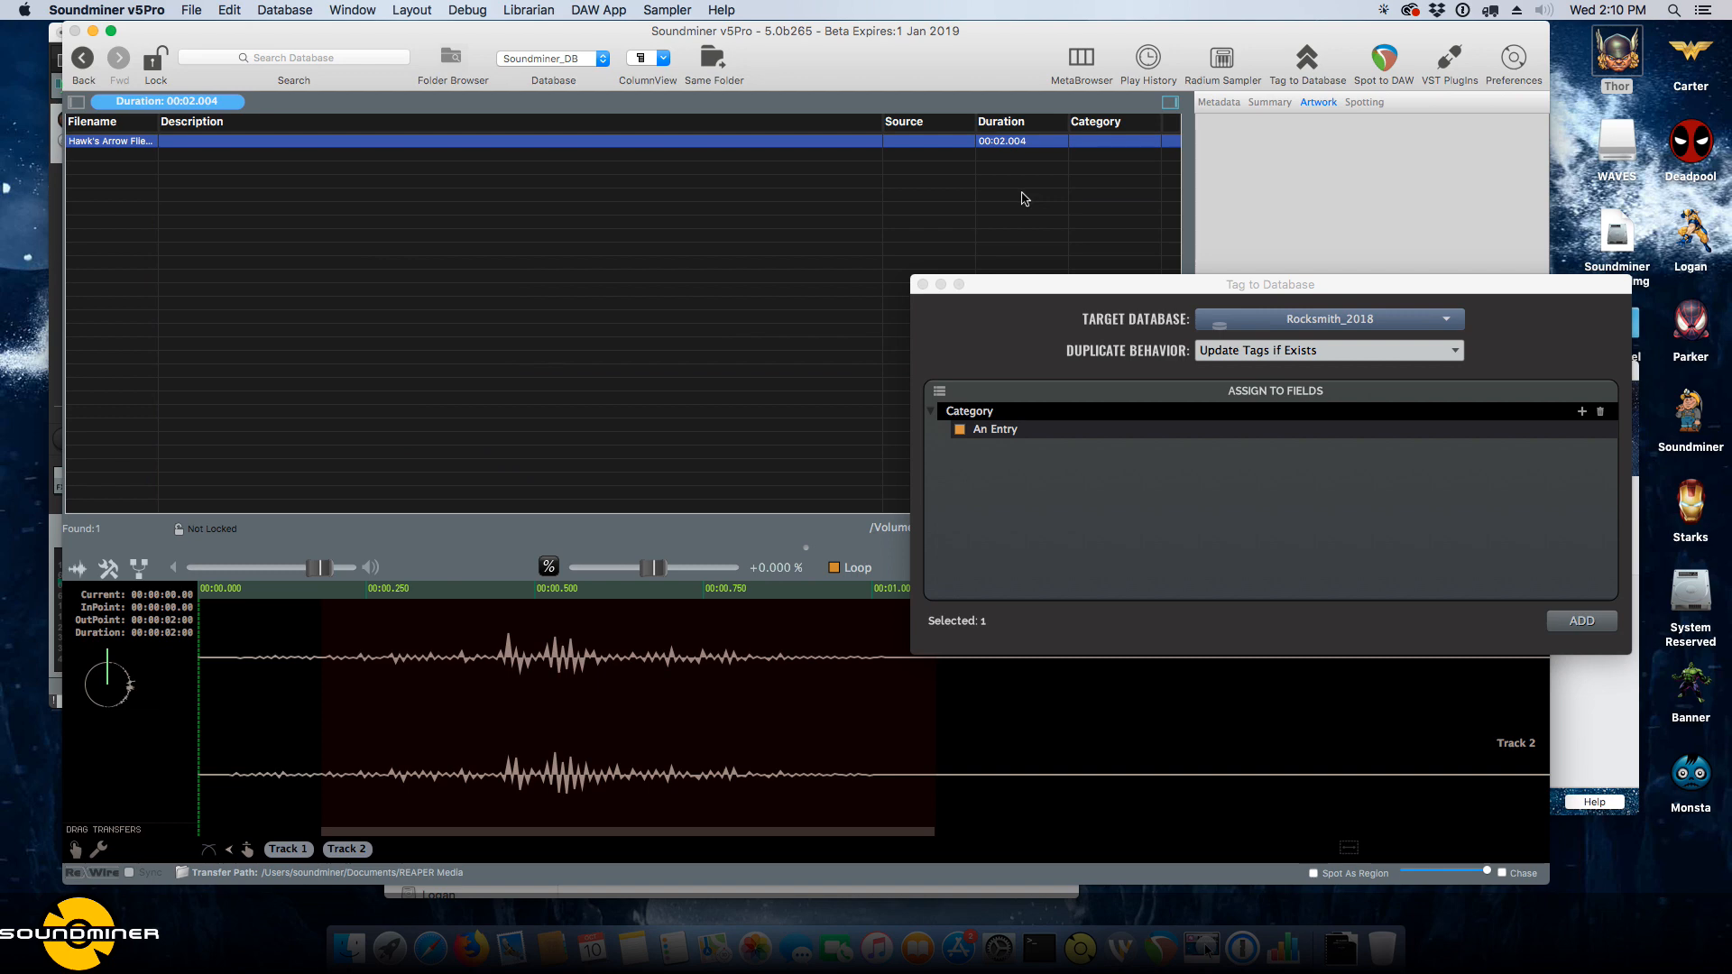
pyautogui.press('super+space')
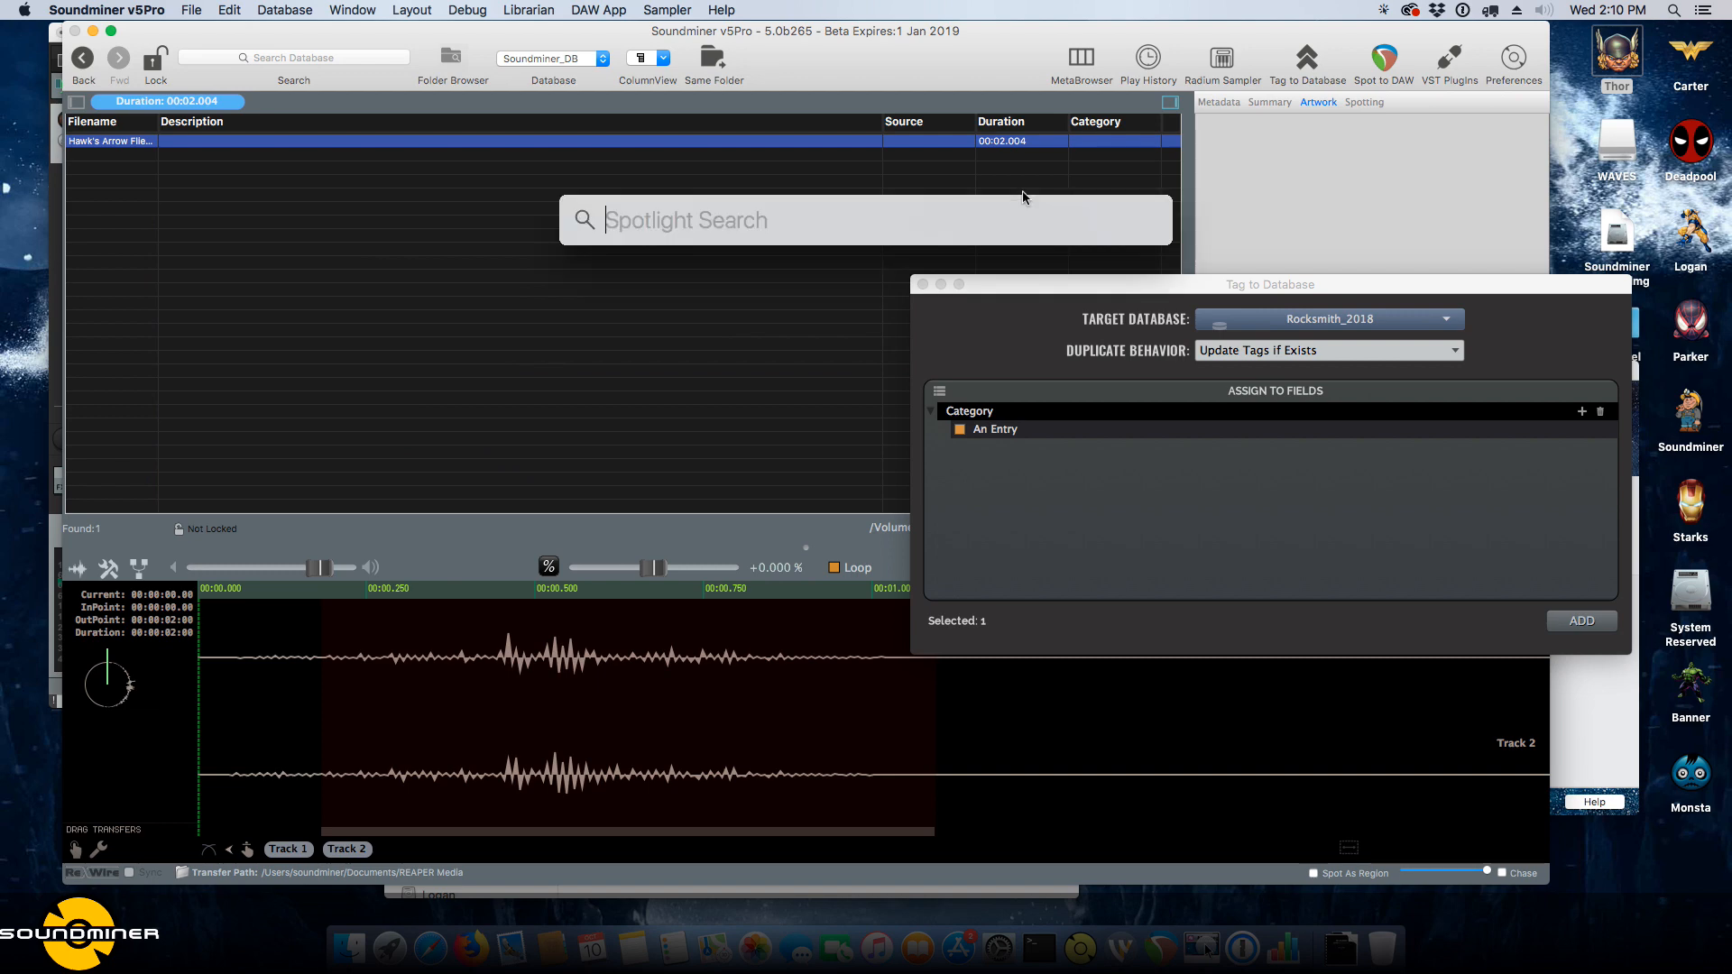
pyautogui.click(742, 336)
pyautogui.press('super+g')
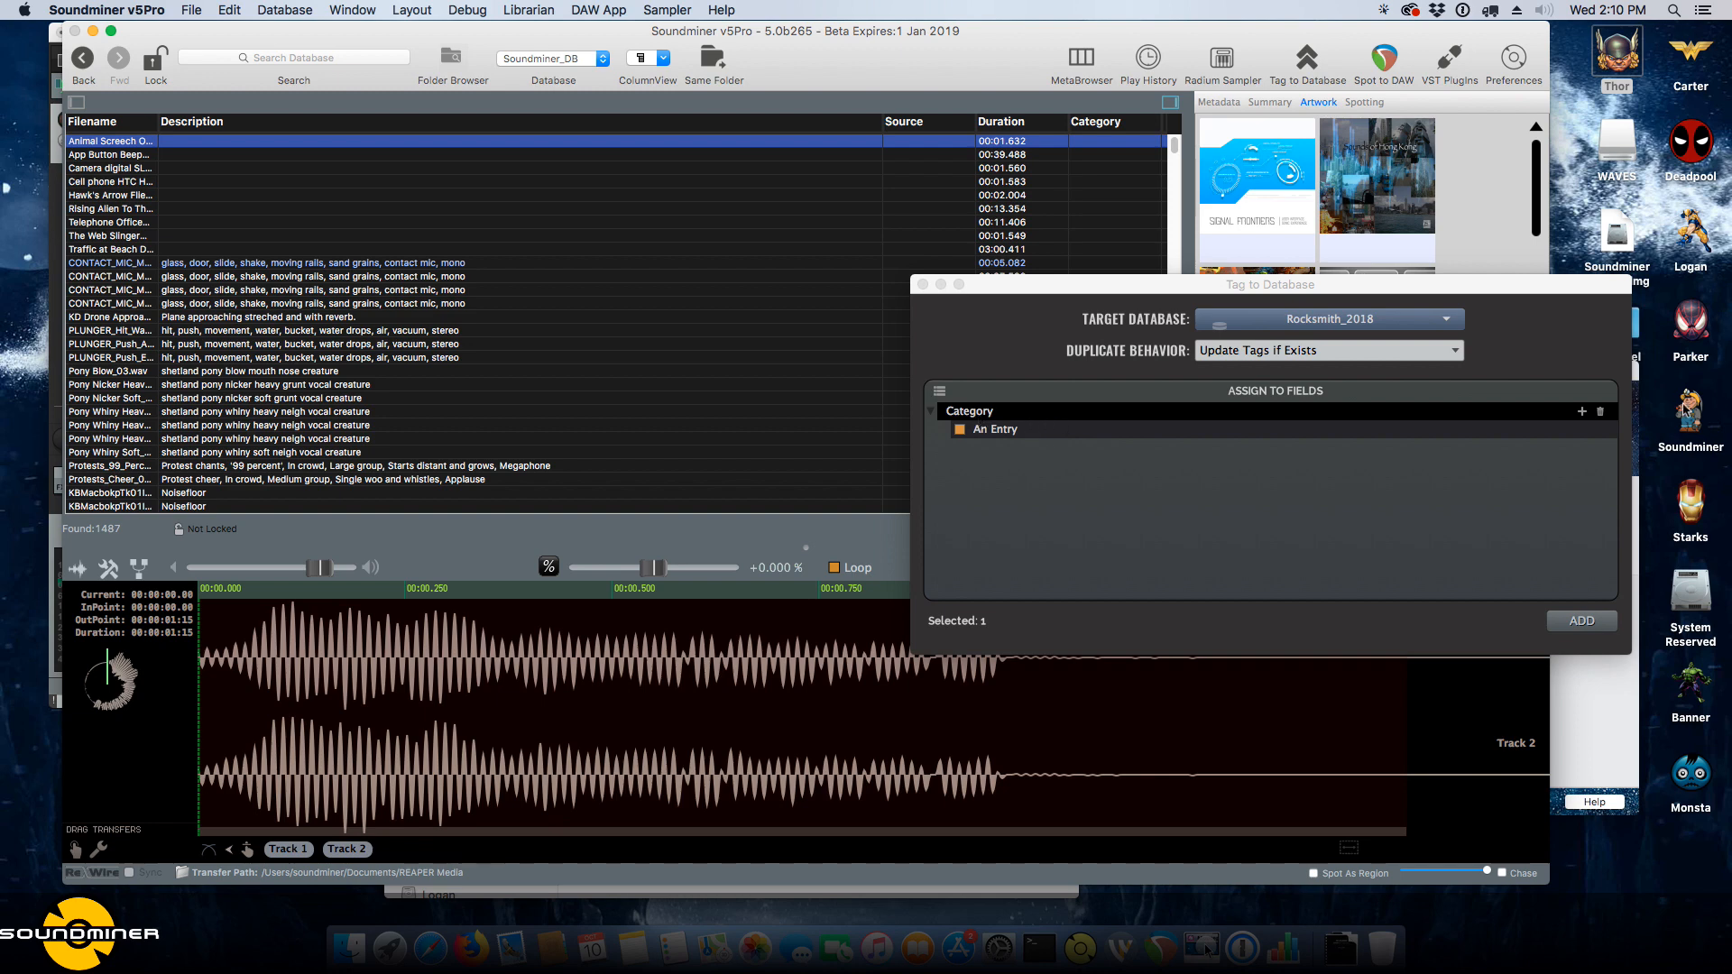
# Delete the existing Category field with its entry from the fields to assign, and add a fresh Category field.
pyautogui.click(1601, 412)
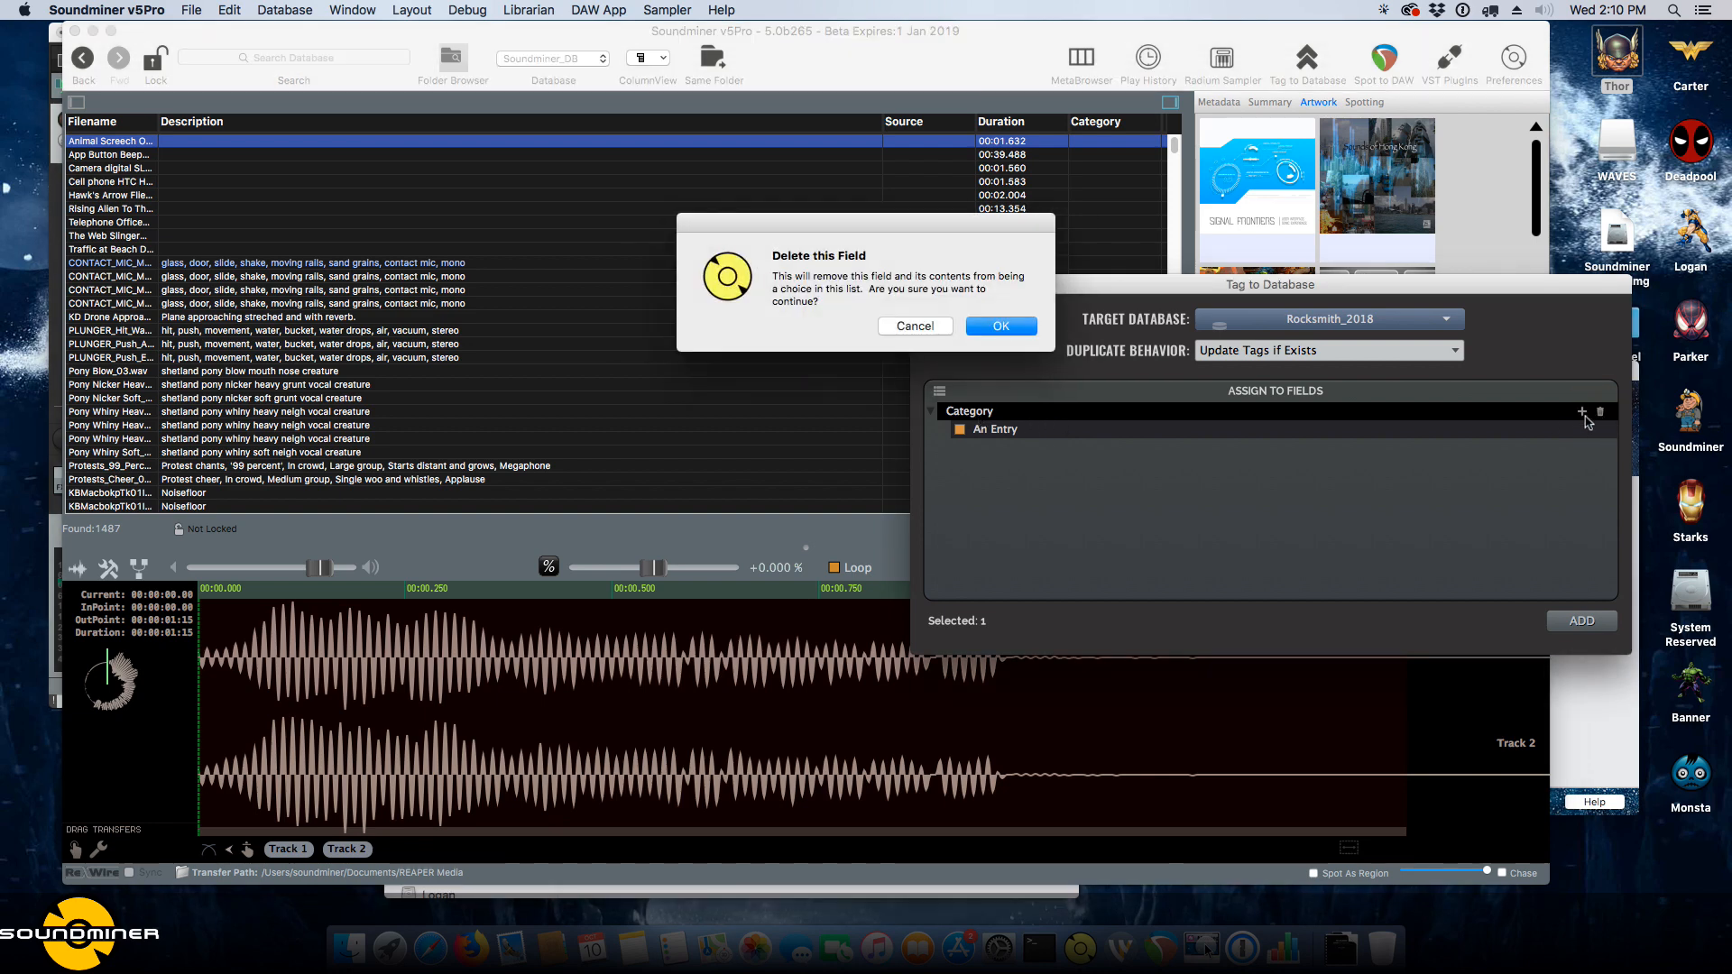
pyautogui.click(1002, 325)
pyautogui.click(938, 392)
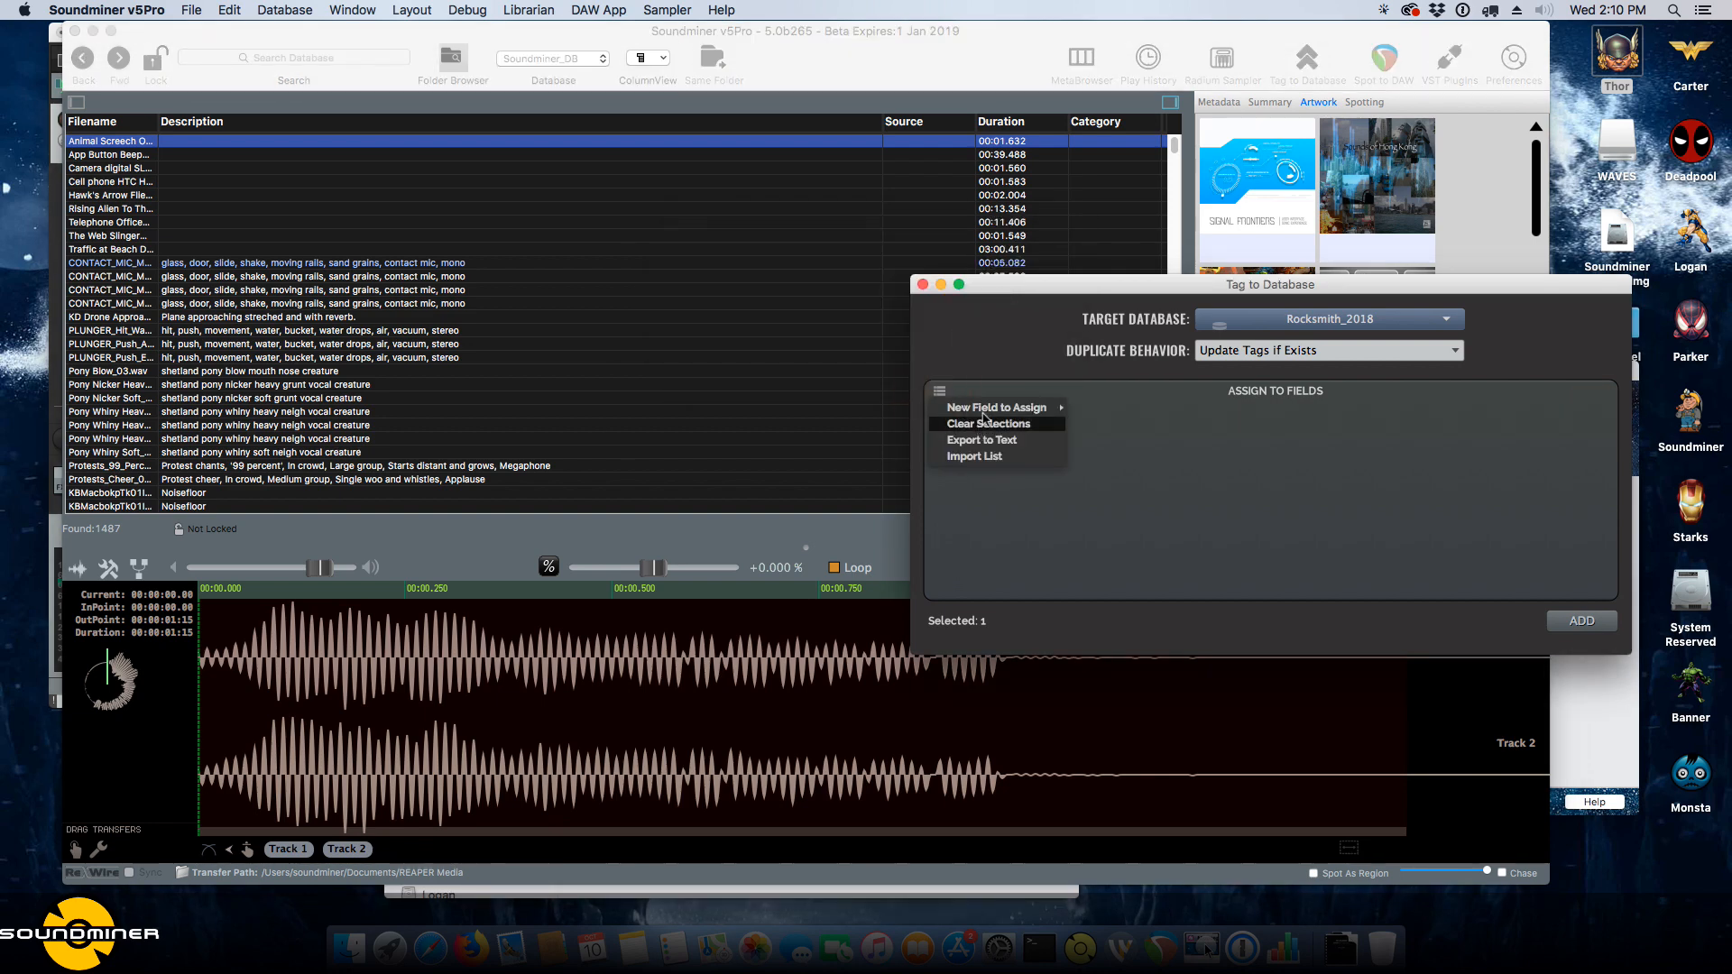
pyautogui.moveTo(990, 411)
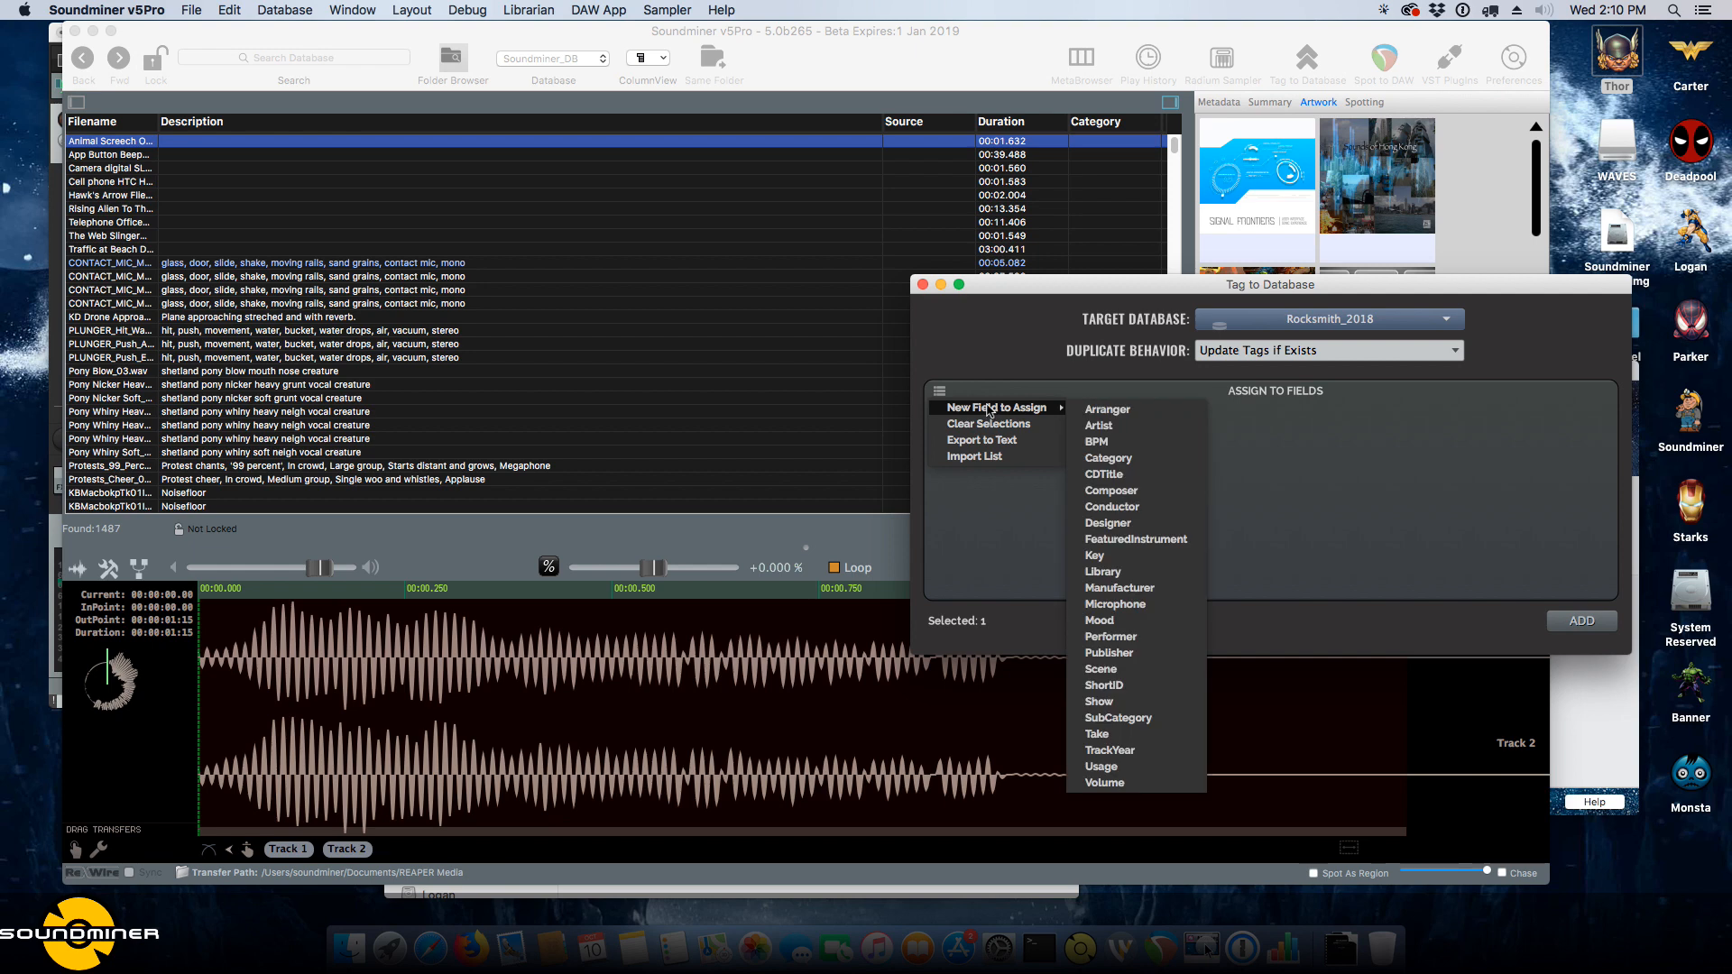
pyautogui.click(1156, 459)
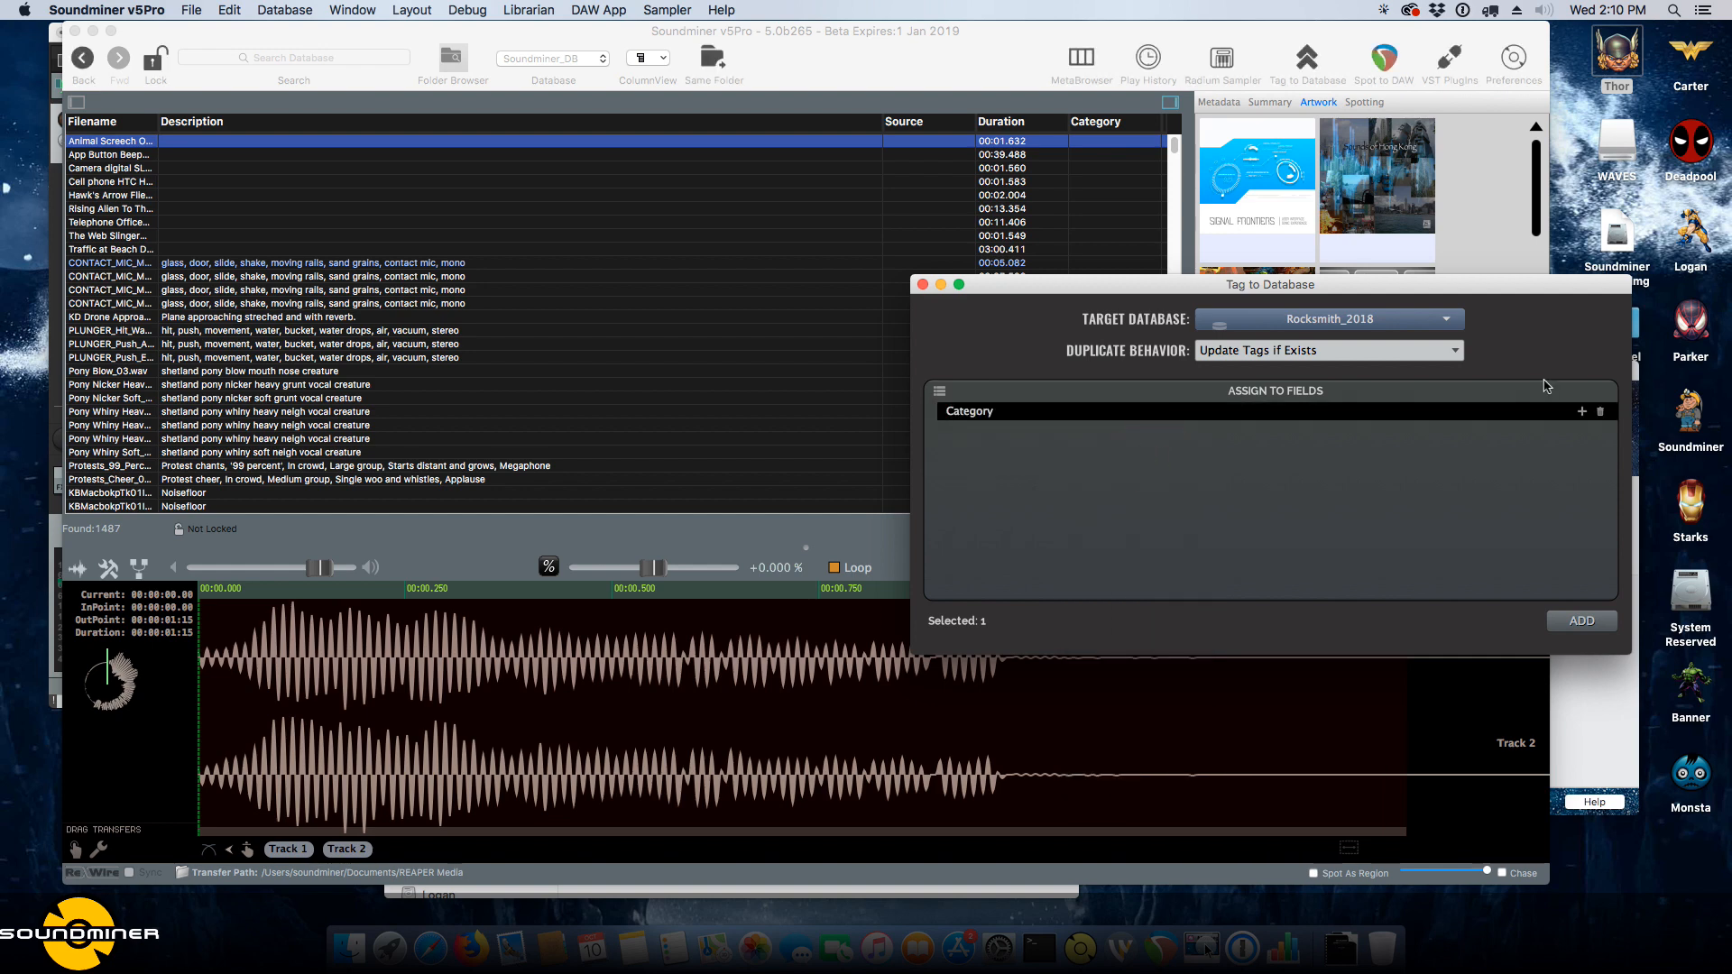
# Add three entries to the Category field: Guitar Put Downs, Pick Slidses and Mic Feedback.
pyautogui.click(1581, 412)
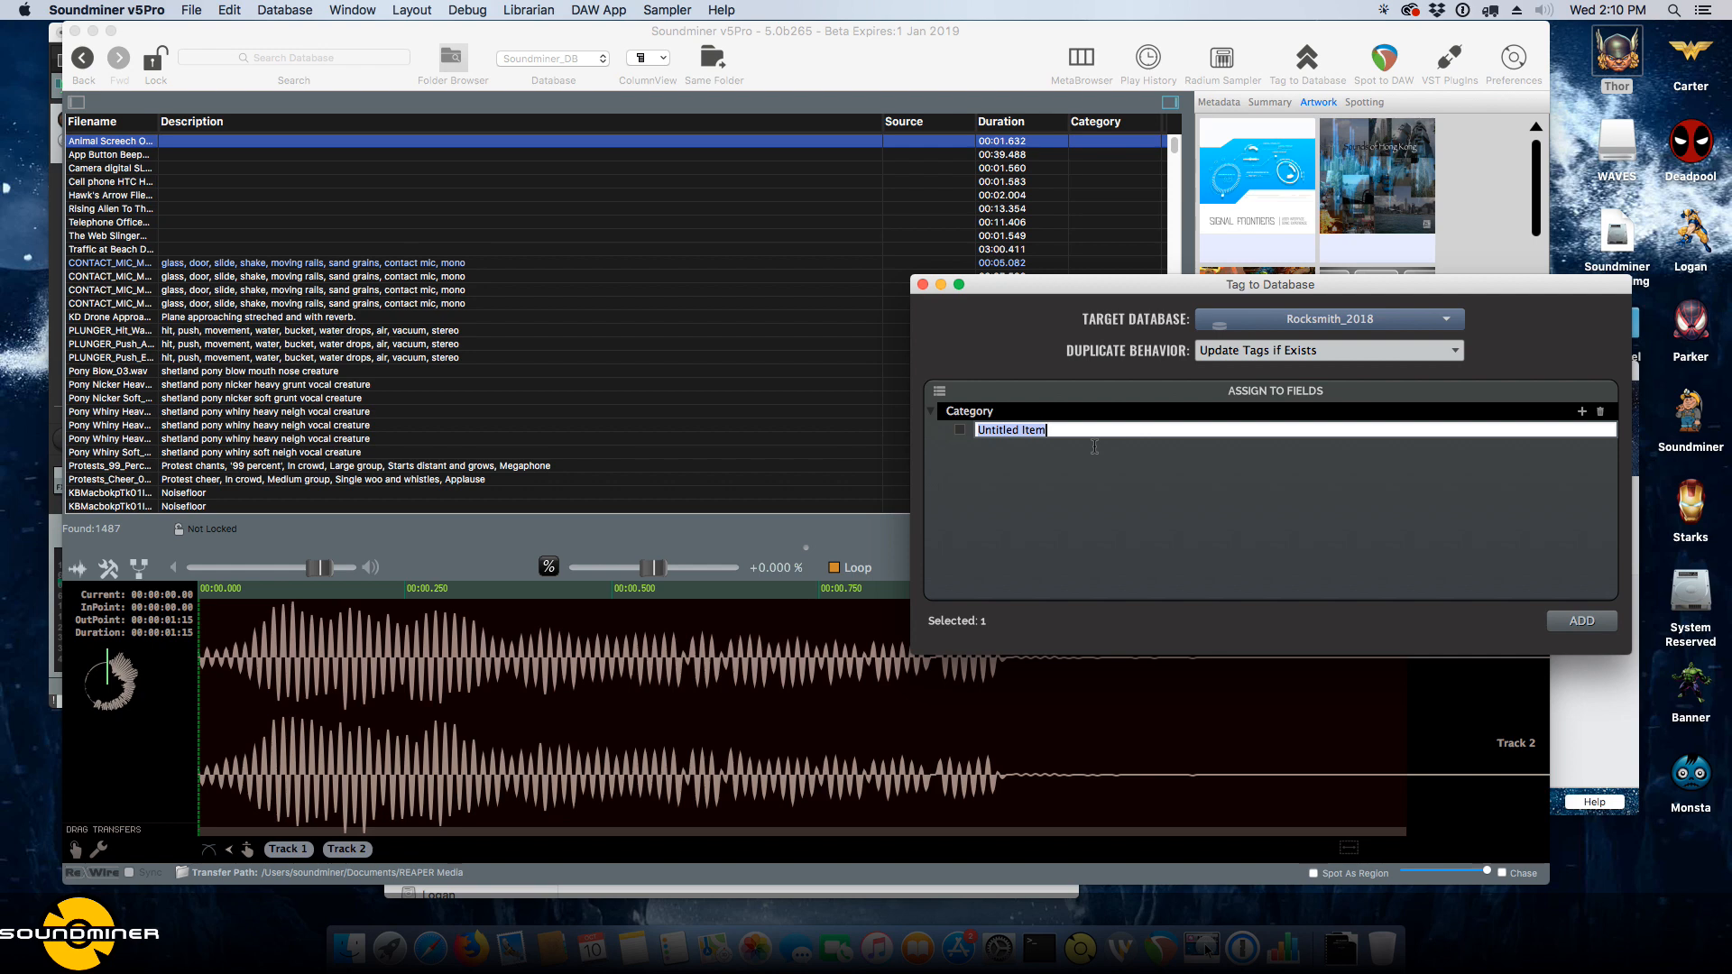
pyautogui.write('Guitar Put Downs')
pyautogui.press('Return')
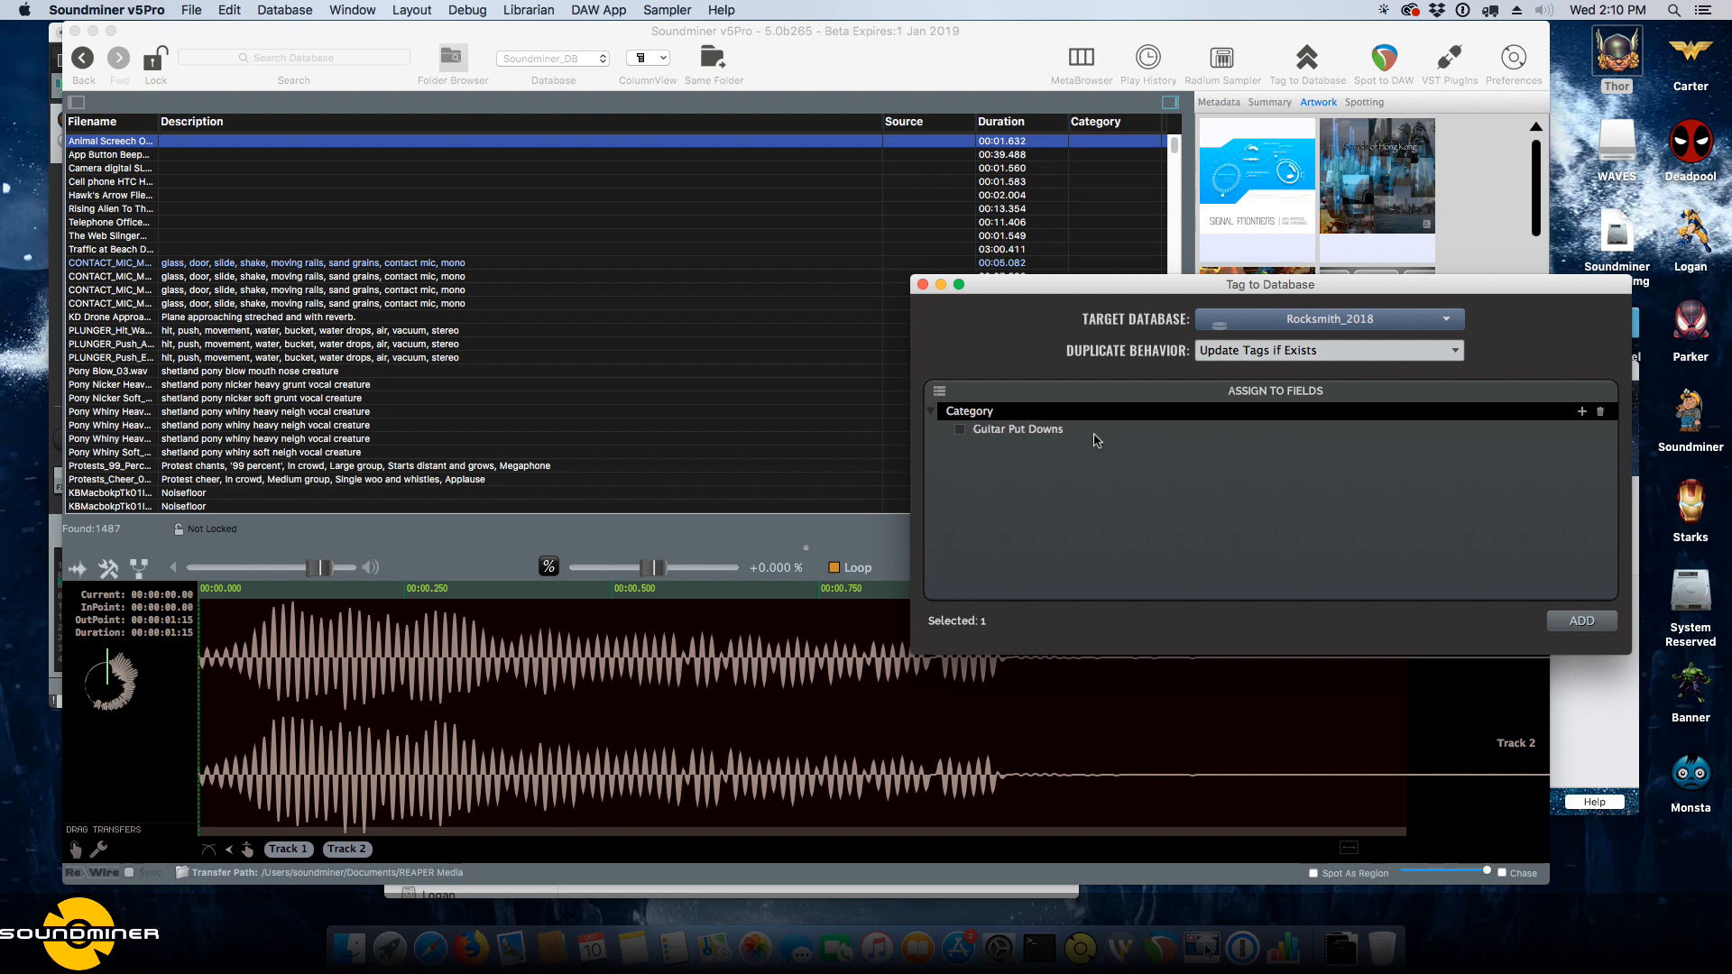
pyautogui.click(1581, 412)
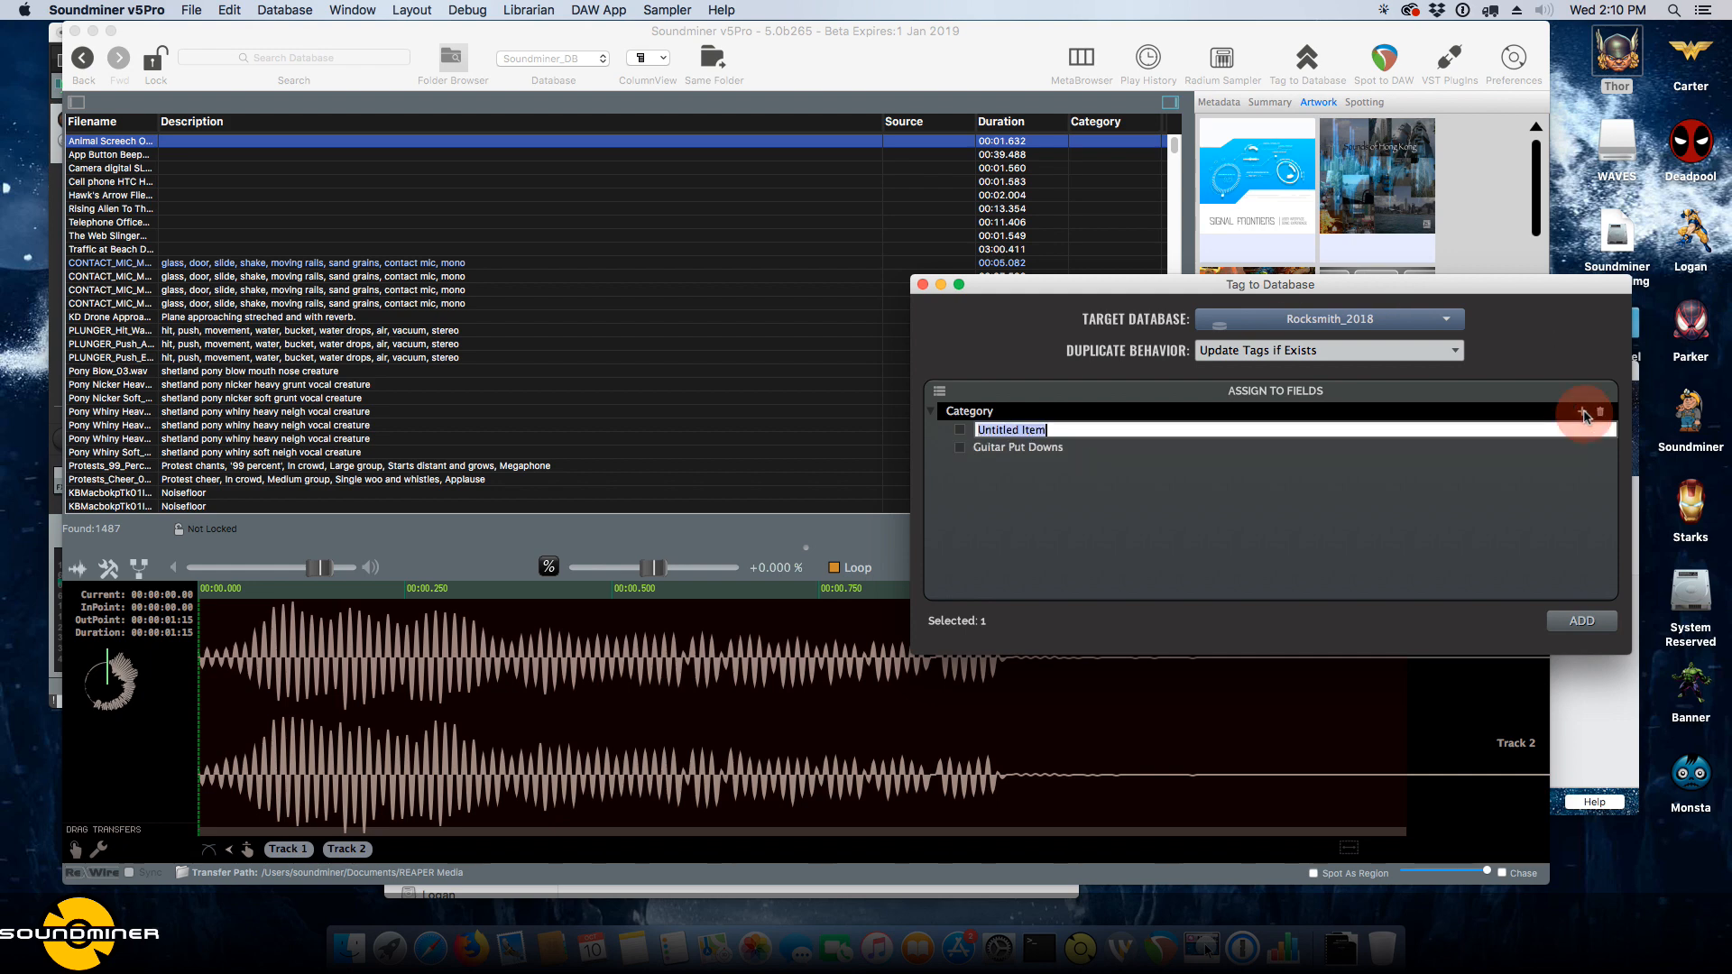
pyautogui.write('Pick Slidses')
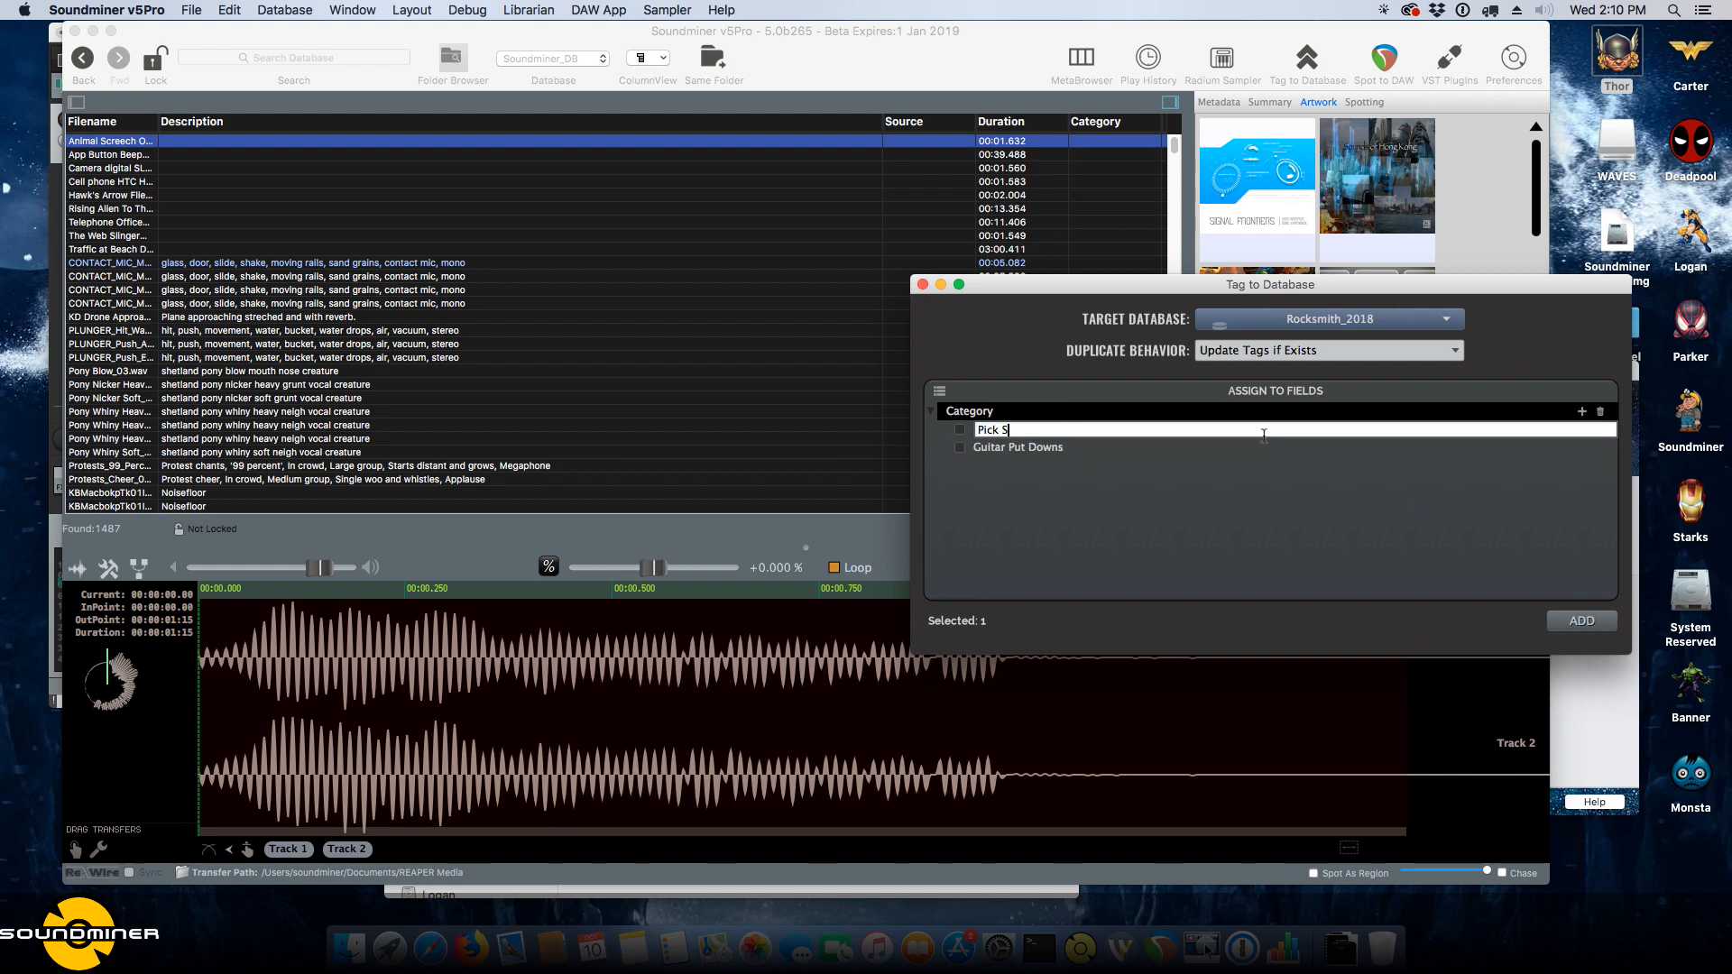
pyautogui.press('Return')
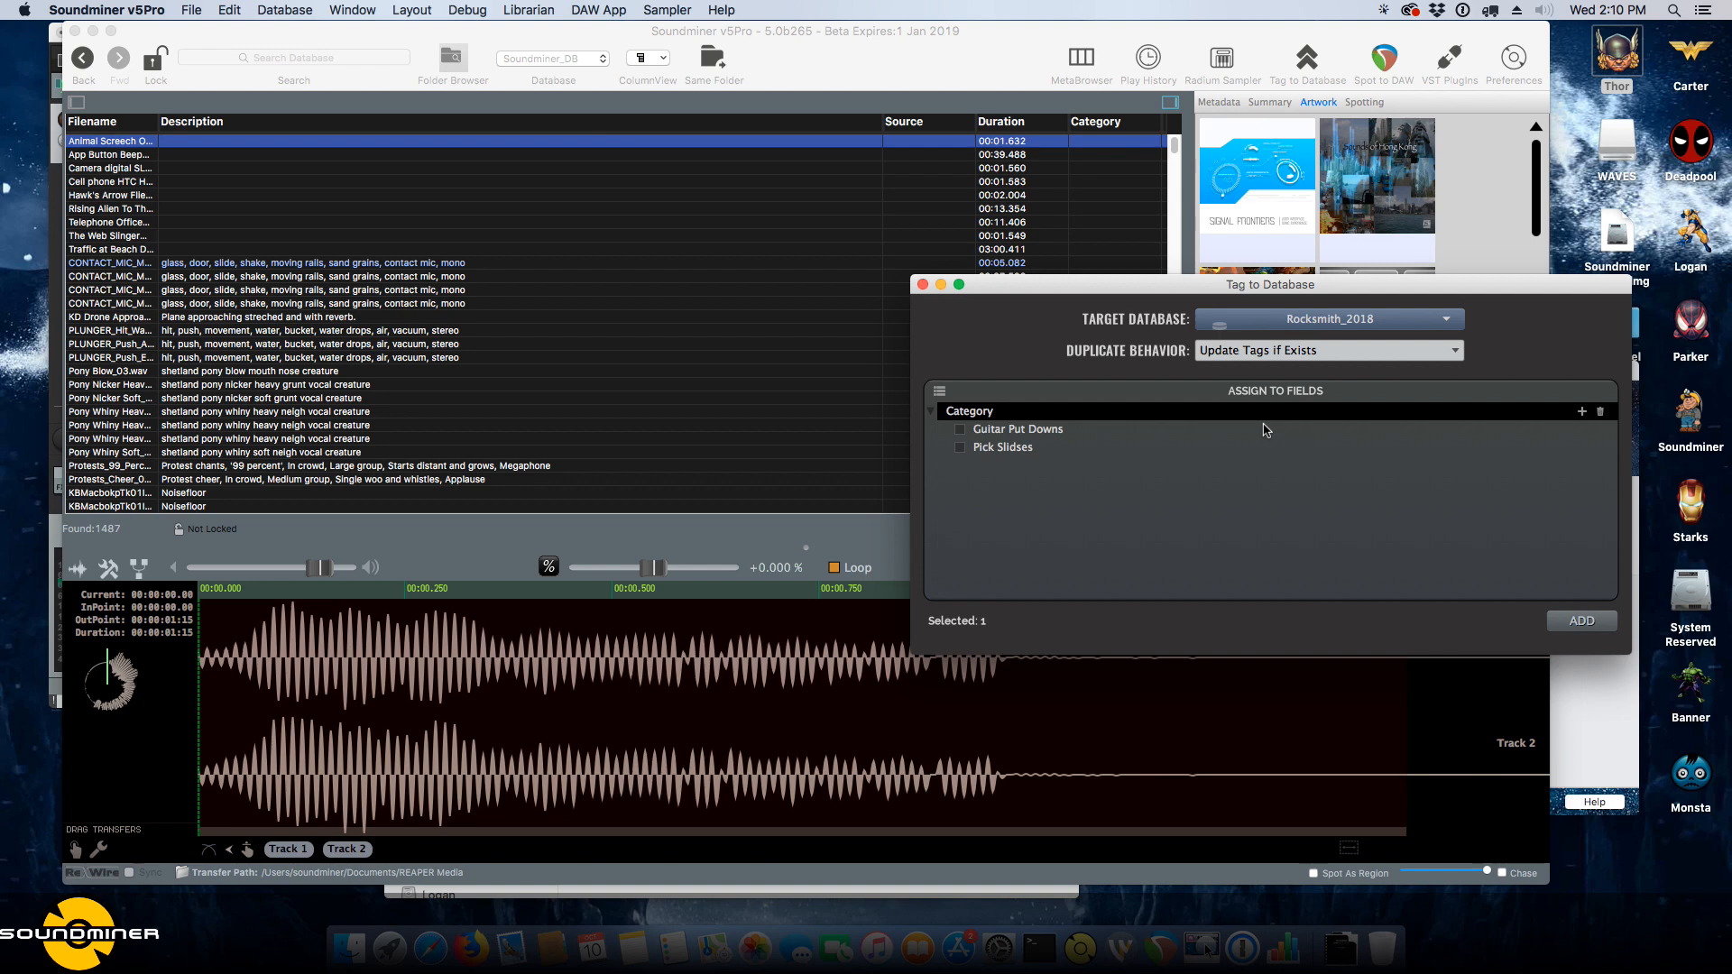
pyautogui.click(1581, 412)
pyautogui.write('Mic ')
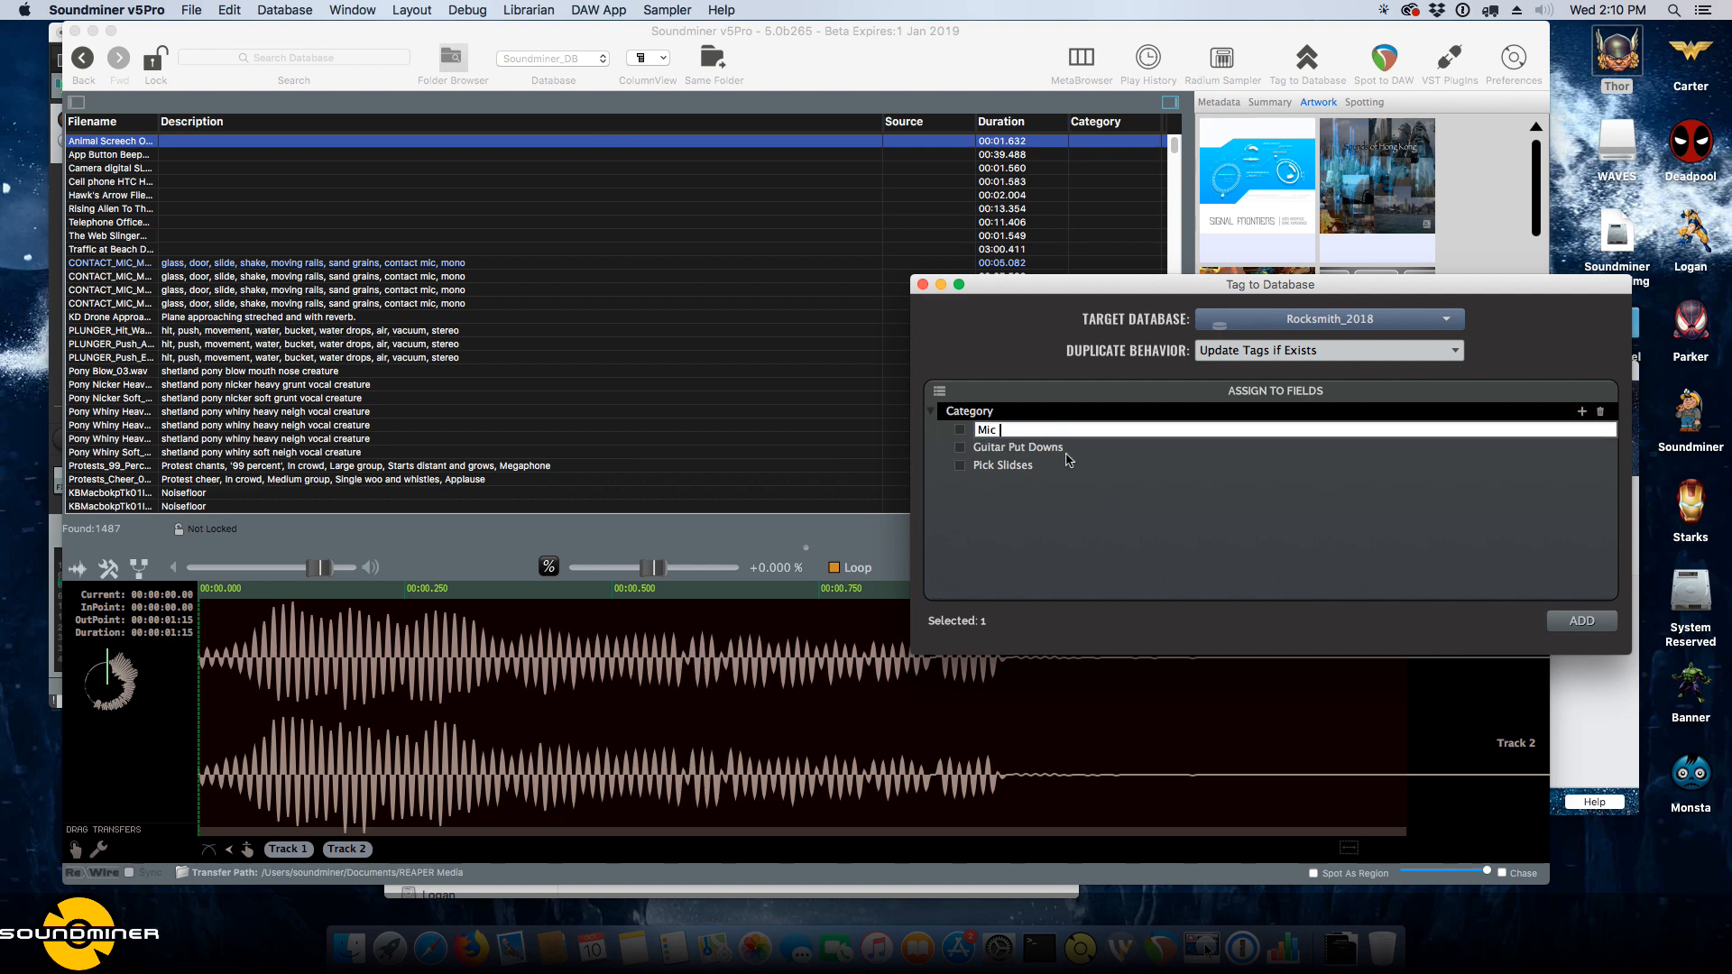
pyautogui.write('Feedback')
pyautogui.press('Return')
# Tag the records from PLUNGER_Push_E through the last Pony Whiny Heavy file to Rocksmith_2018 with Category Mic Feedback, using Update Tags if Exists.
pyautogui.click(325, 357)
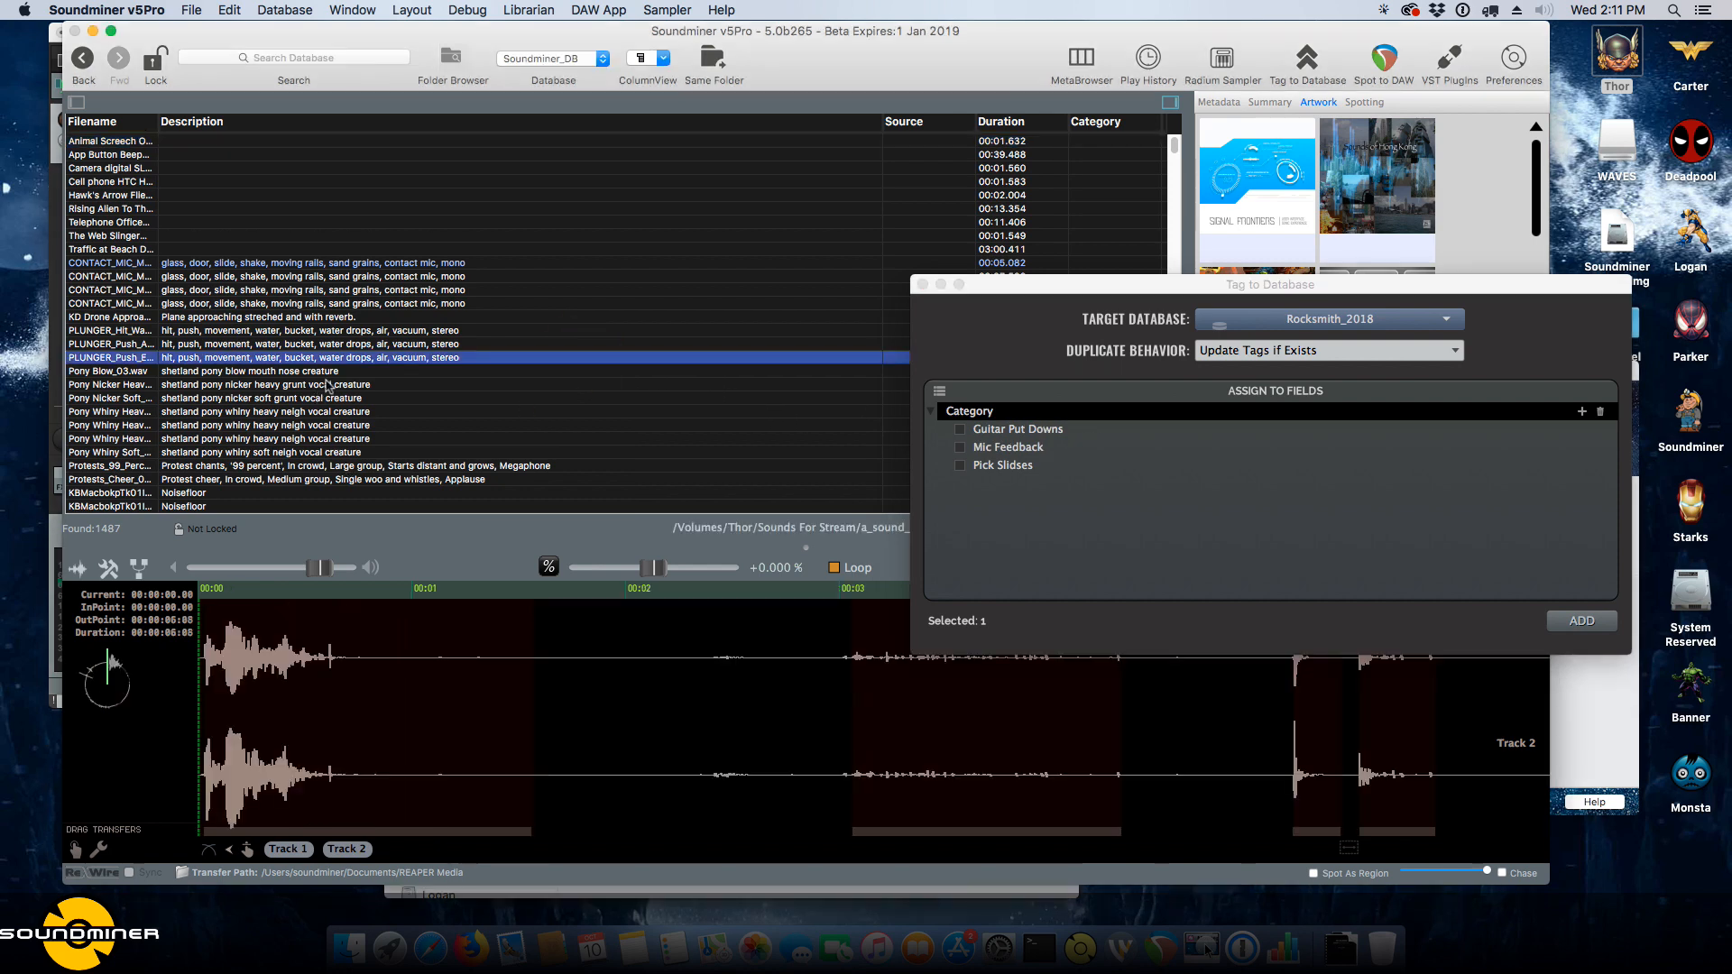
pyautogui.keyDown('shift'); pyautogui.click(323, 440); pyautogui.keyUp('shift')
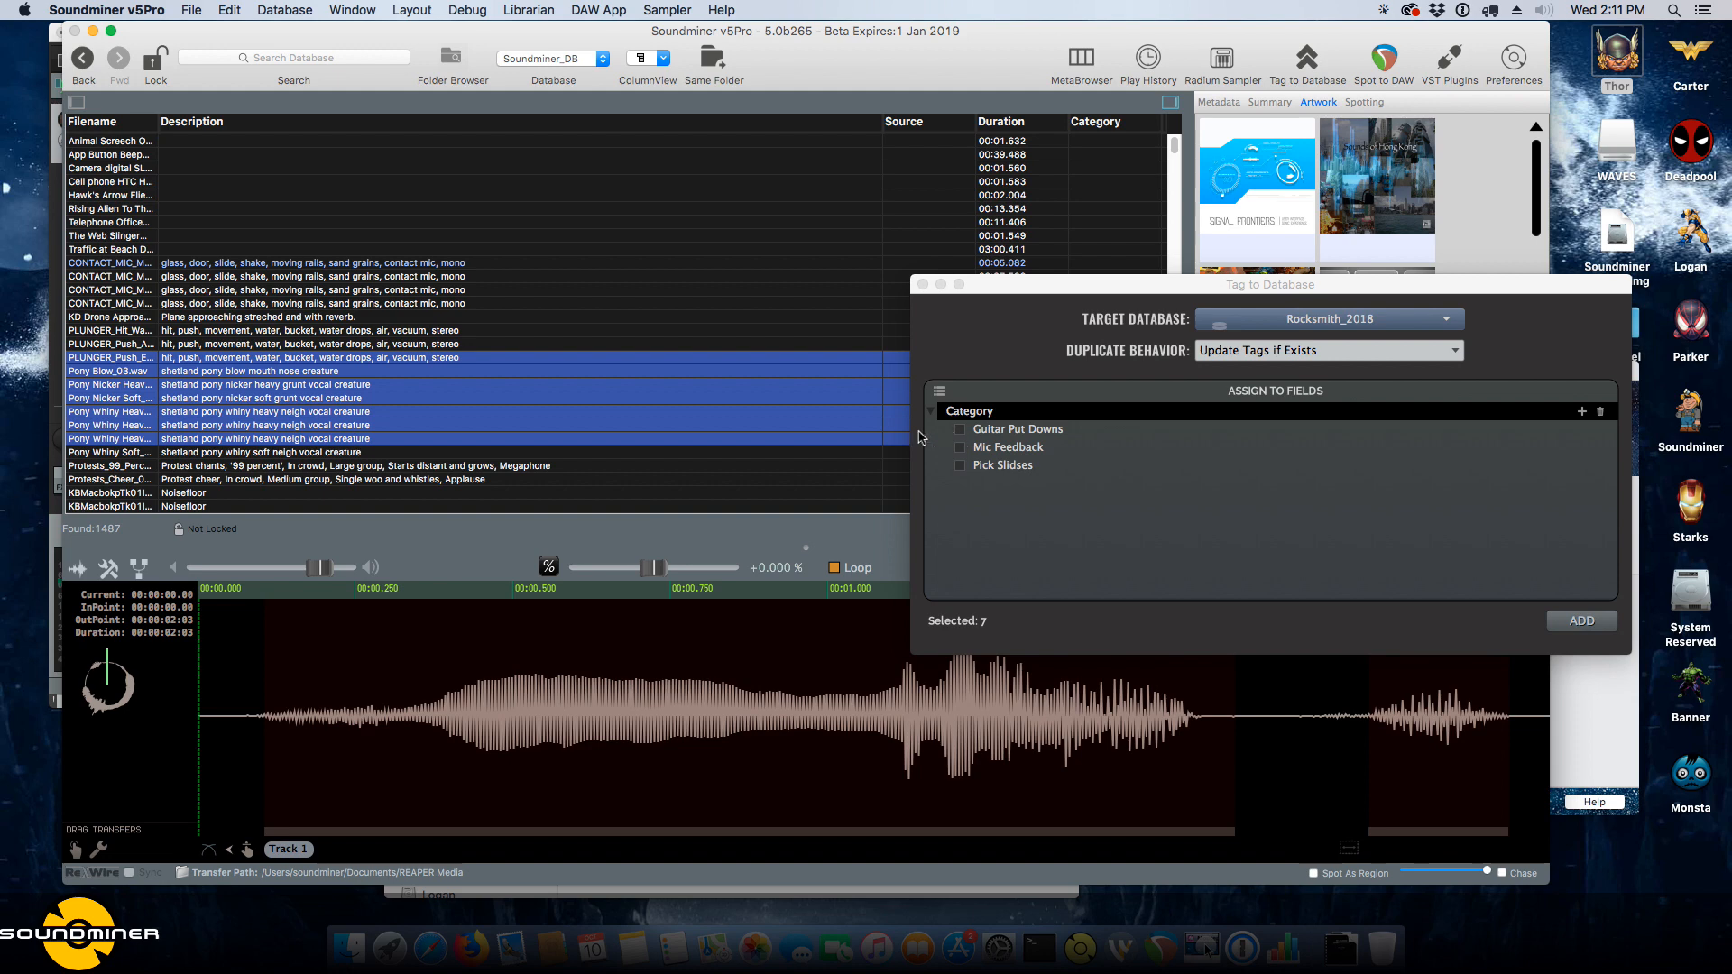
pyautogui.click(961, 448)
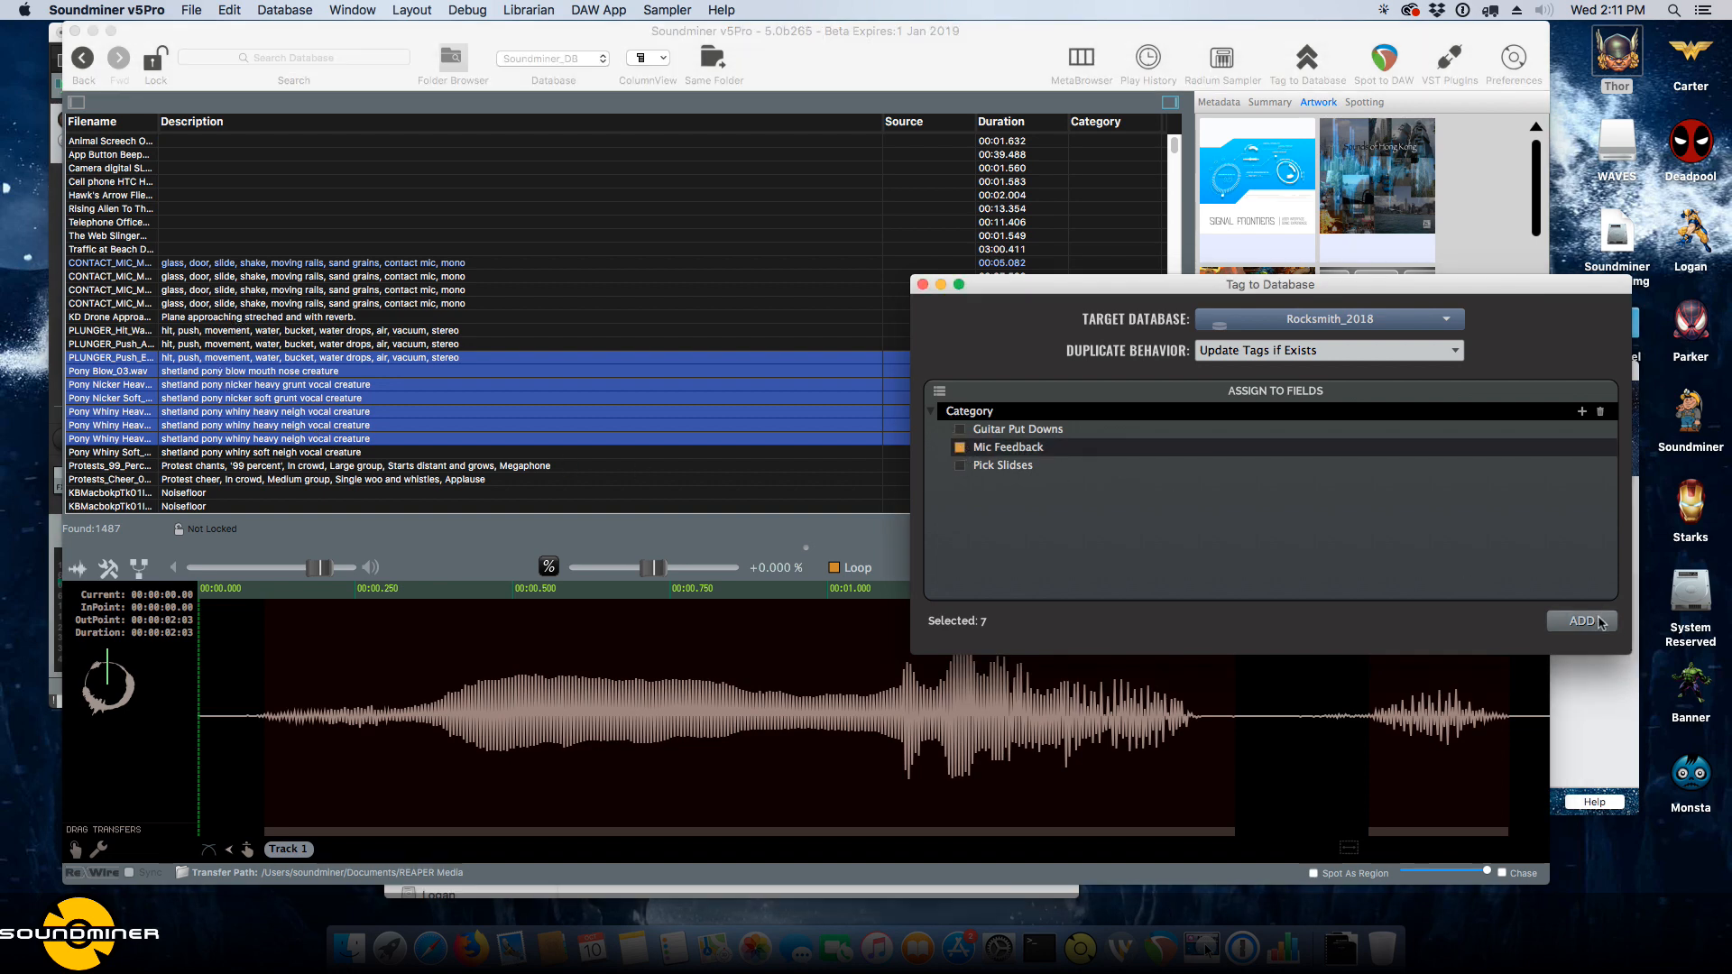
pyautogui.click(1279, 350)
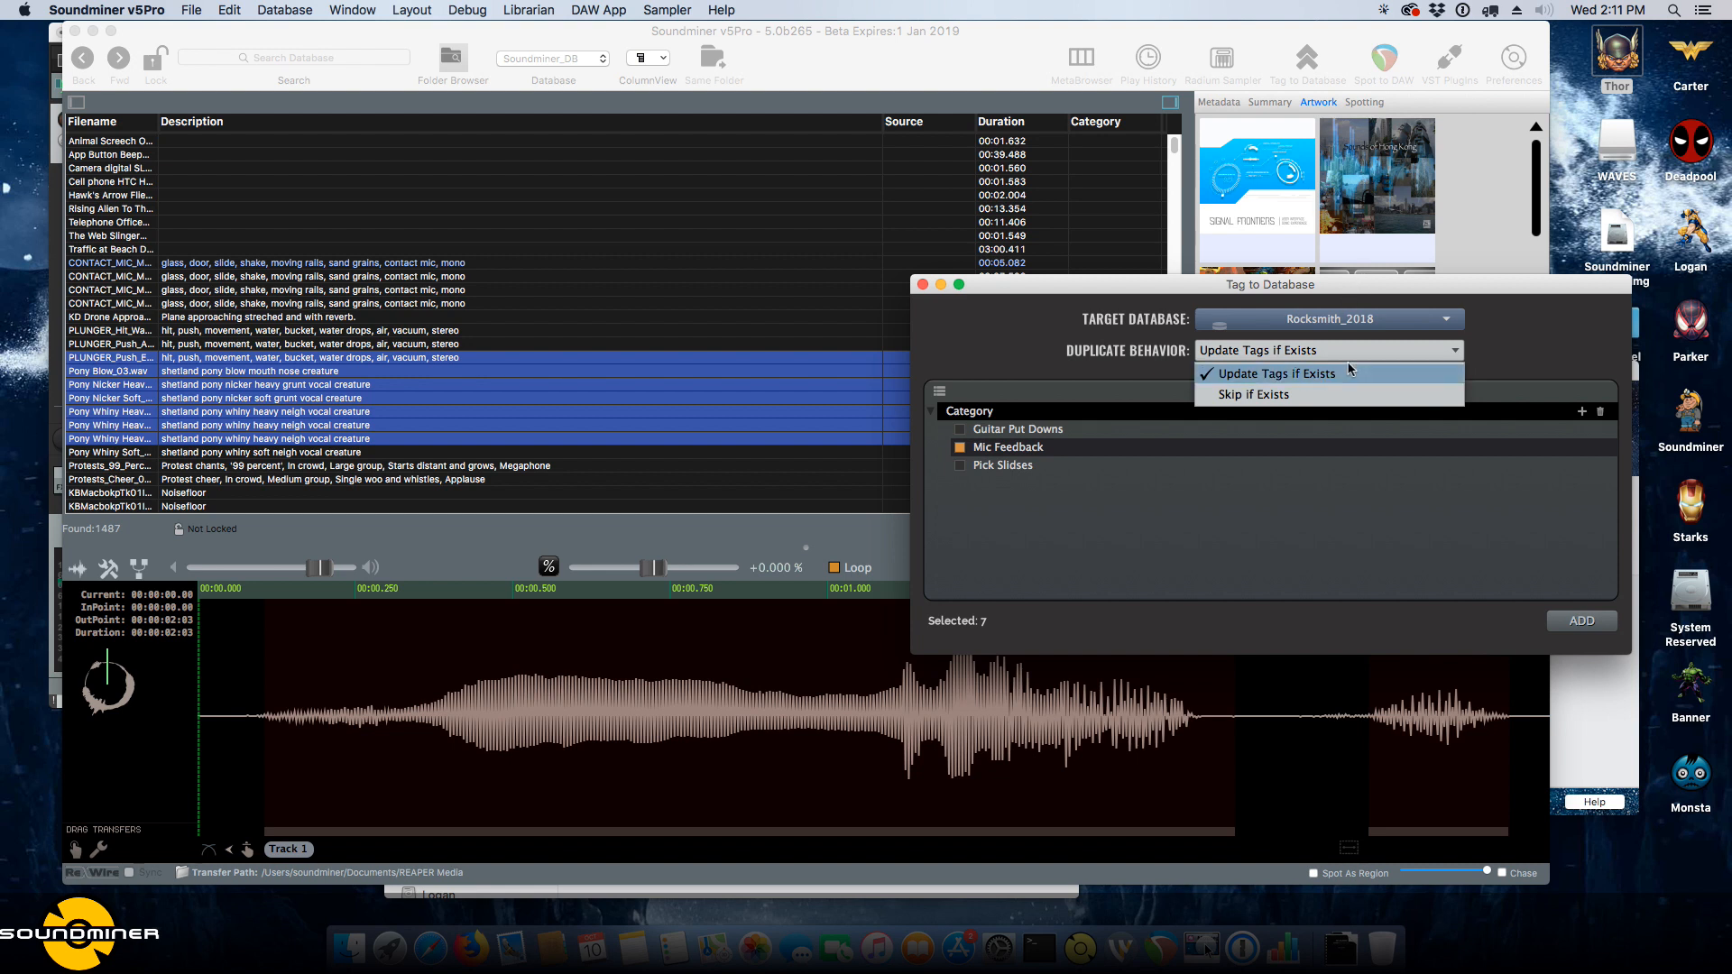
pyautogui.click(1241, 373)
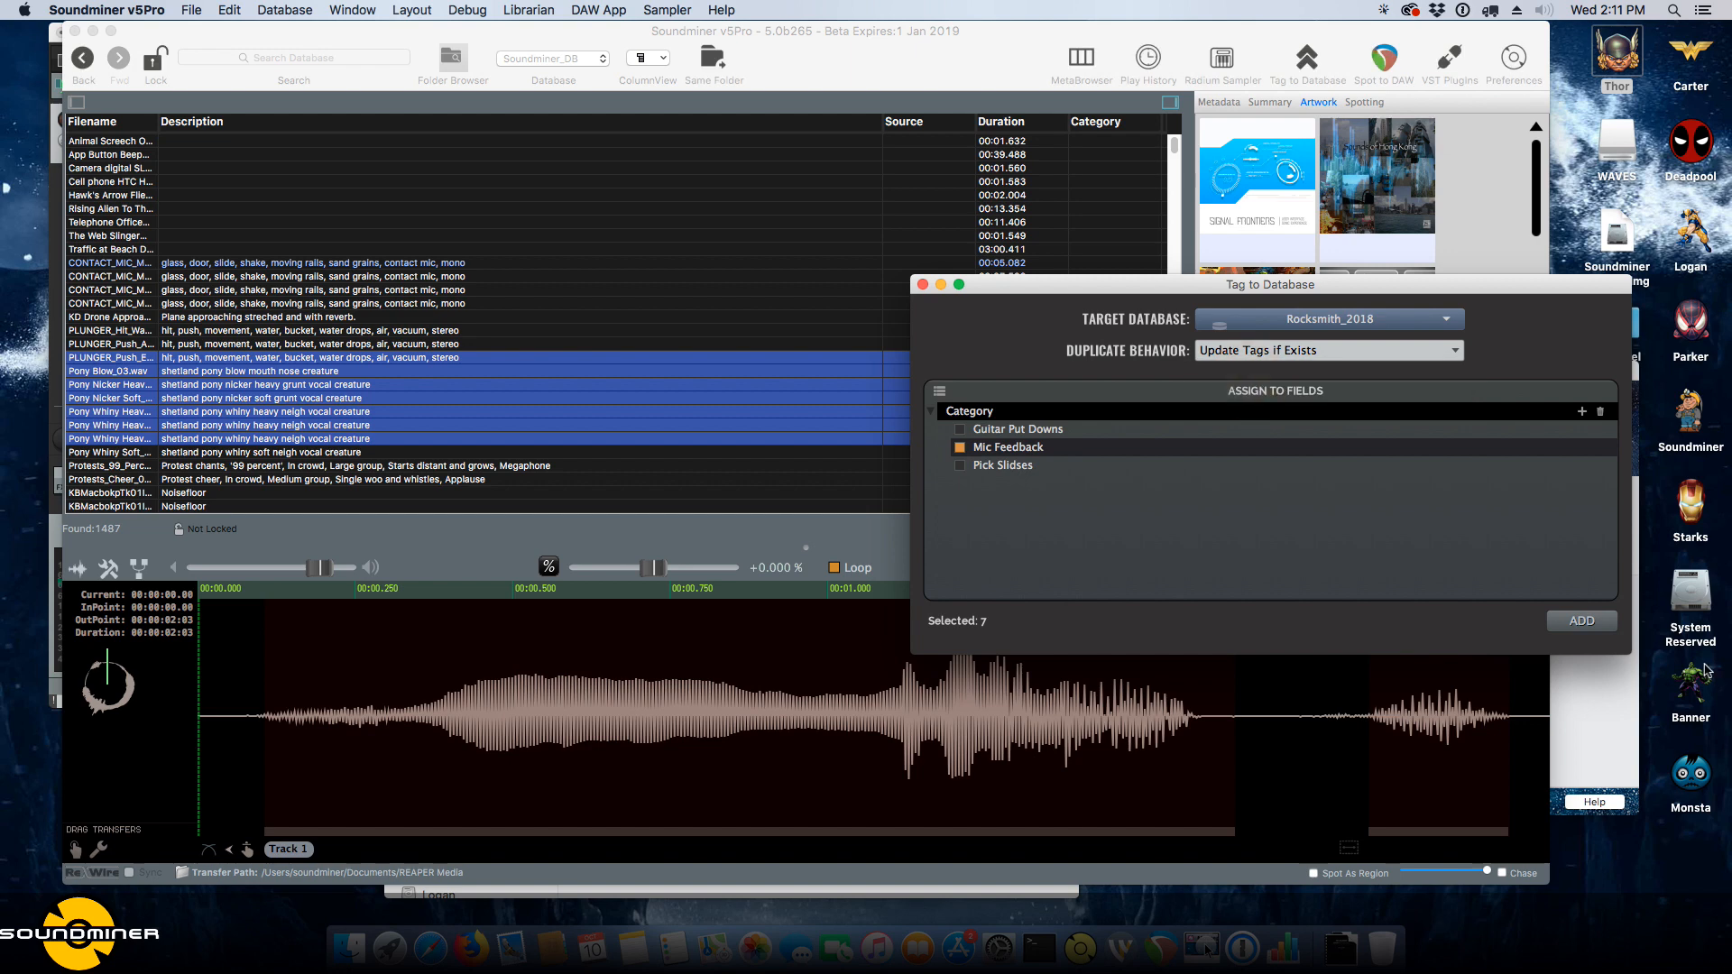
pyautogui.click(1586, 622)
# Tag the records from the first CONTACT_MIC file through PLUNGER_Push_A to Rocksmith_2018 with Category Guitar Put Downs.
pyautogui.click(361, 263)
pyautogui.keyDown('shift'); pyautogui.click(359, 347); pyautogui.keyUp('shift')
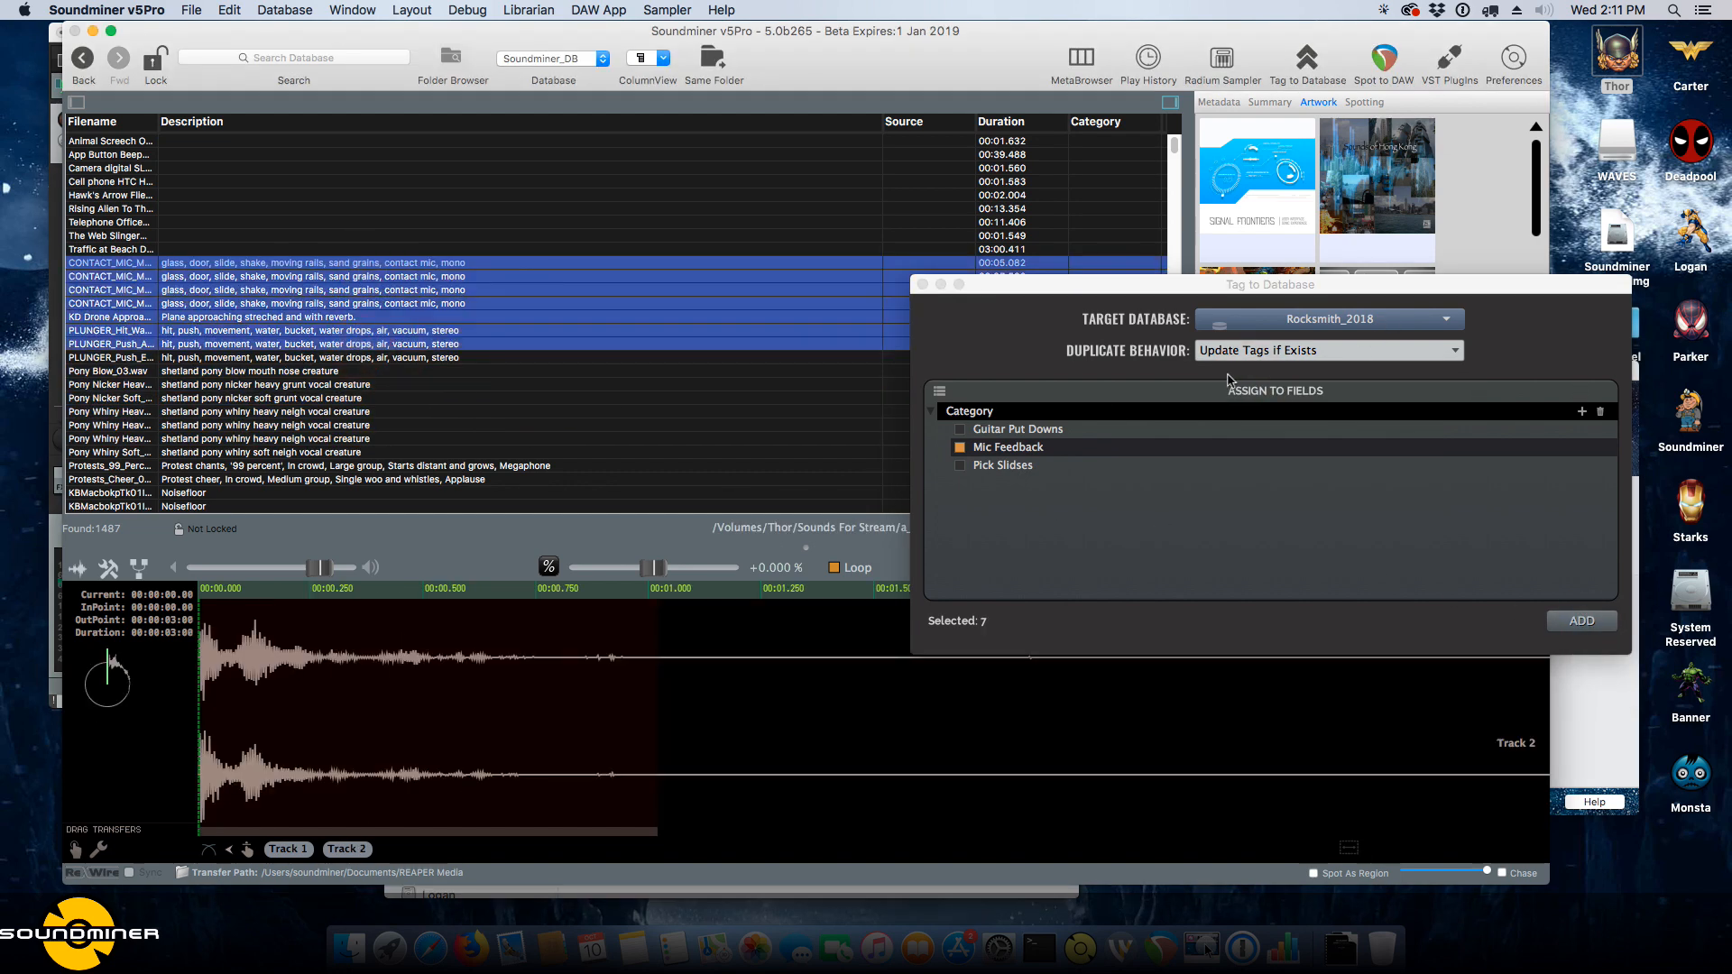
pyautogui.click(962, 431)
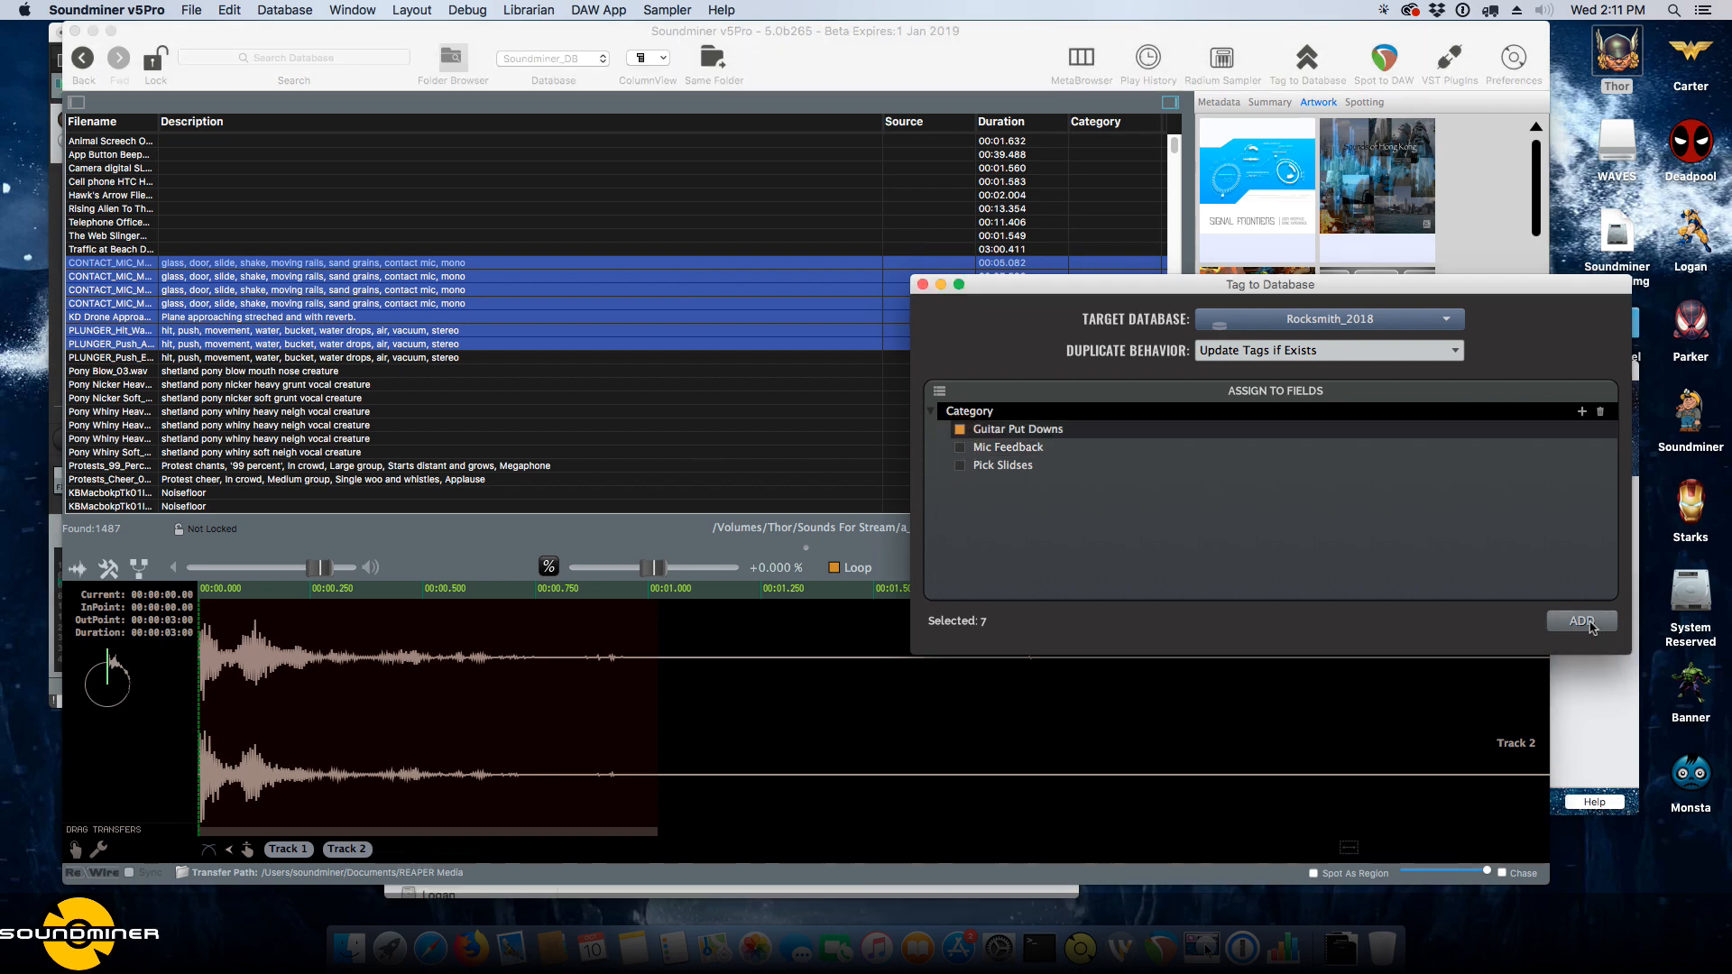
# Add a Show field to the fields to assign, create a show title entry in it, and enable that entry.
pyautogui.click(939, 392)
pyautogui.moveTo(997, 412)
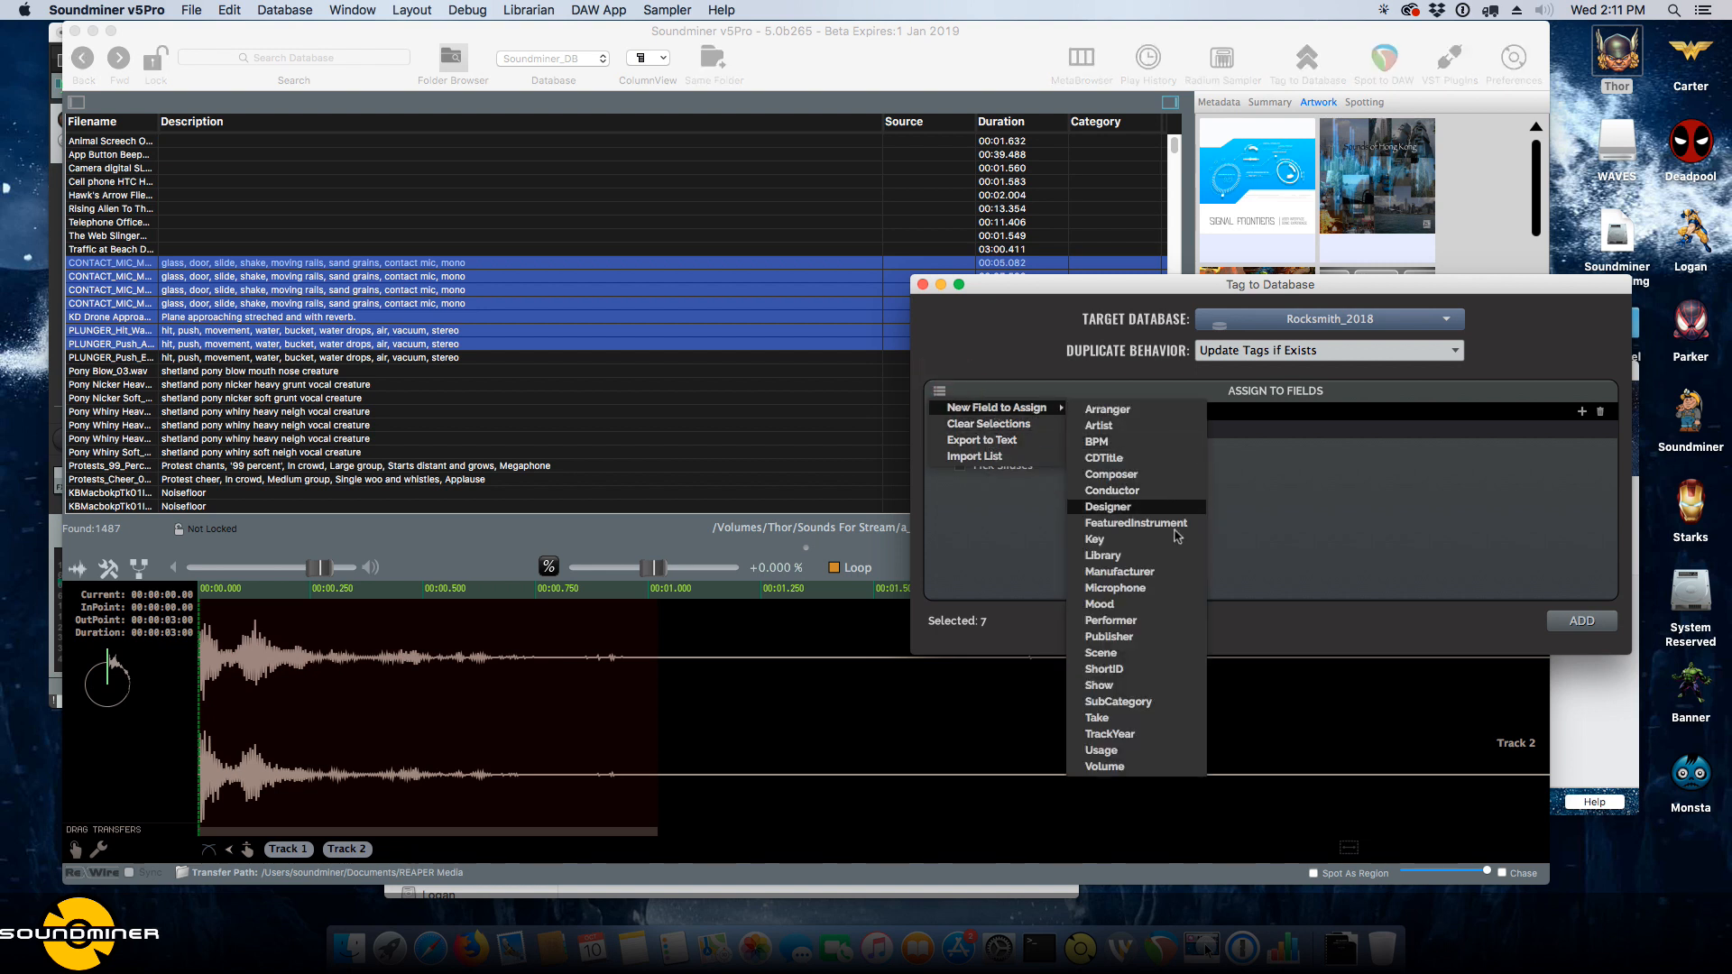
pyautogui.click(1162, 693)
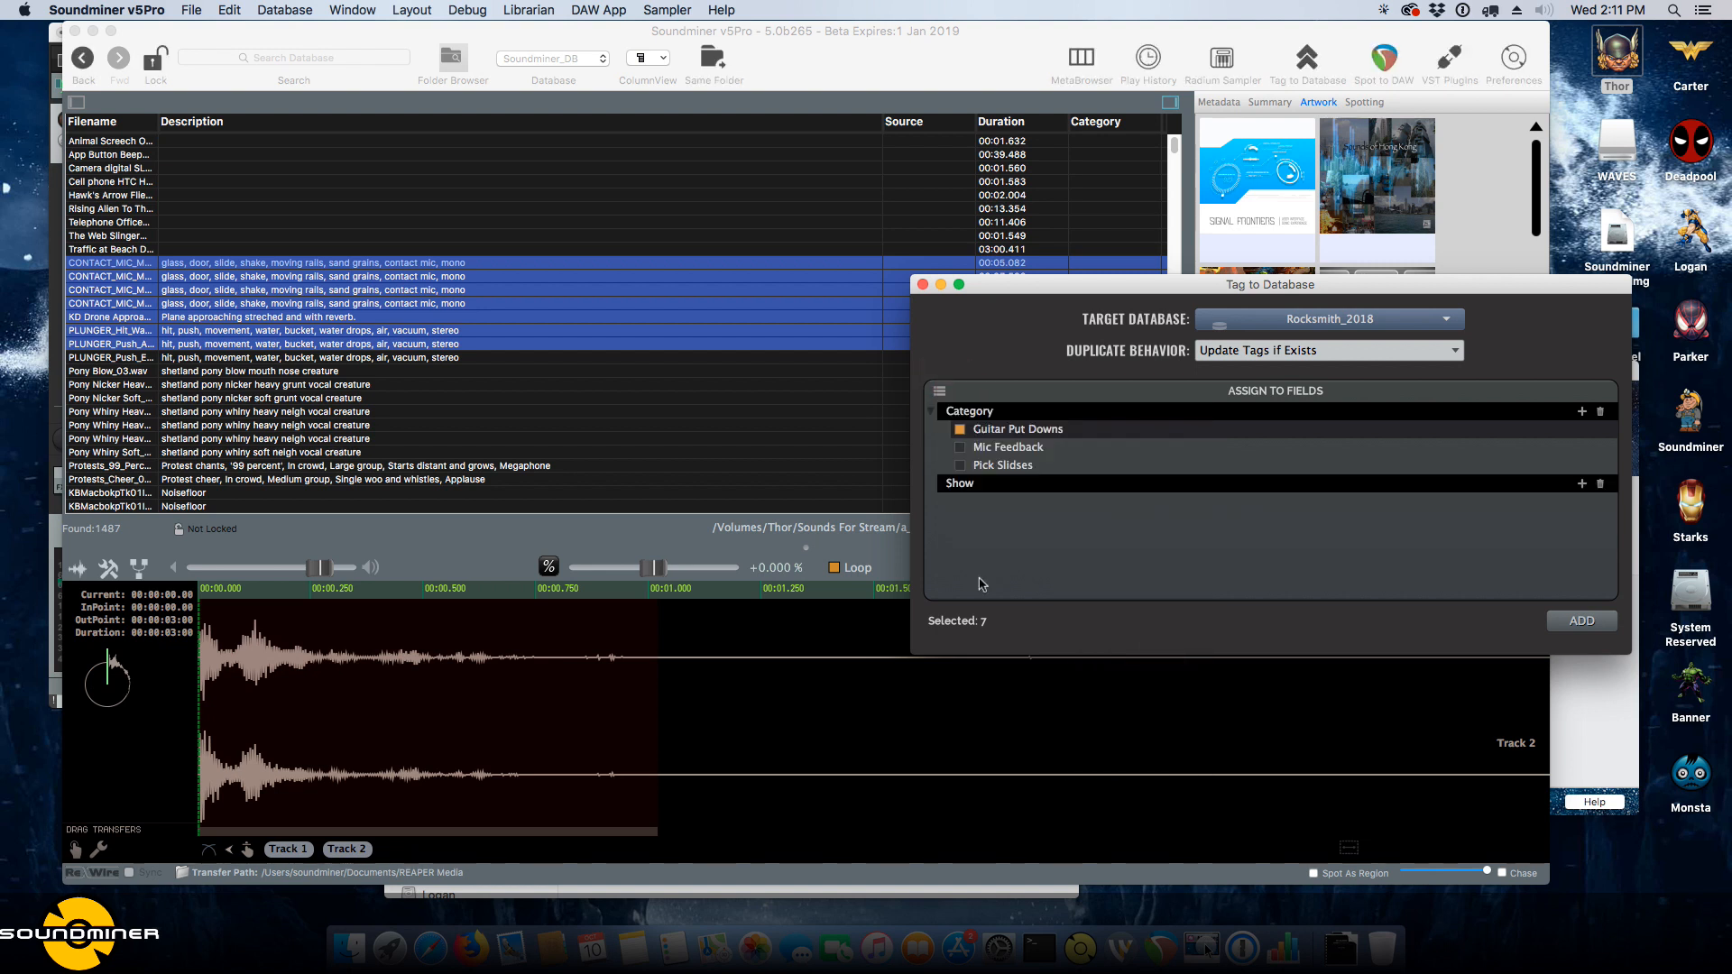
pyautogui.click(1581, 483)
pyautogui.write('Jus')
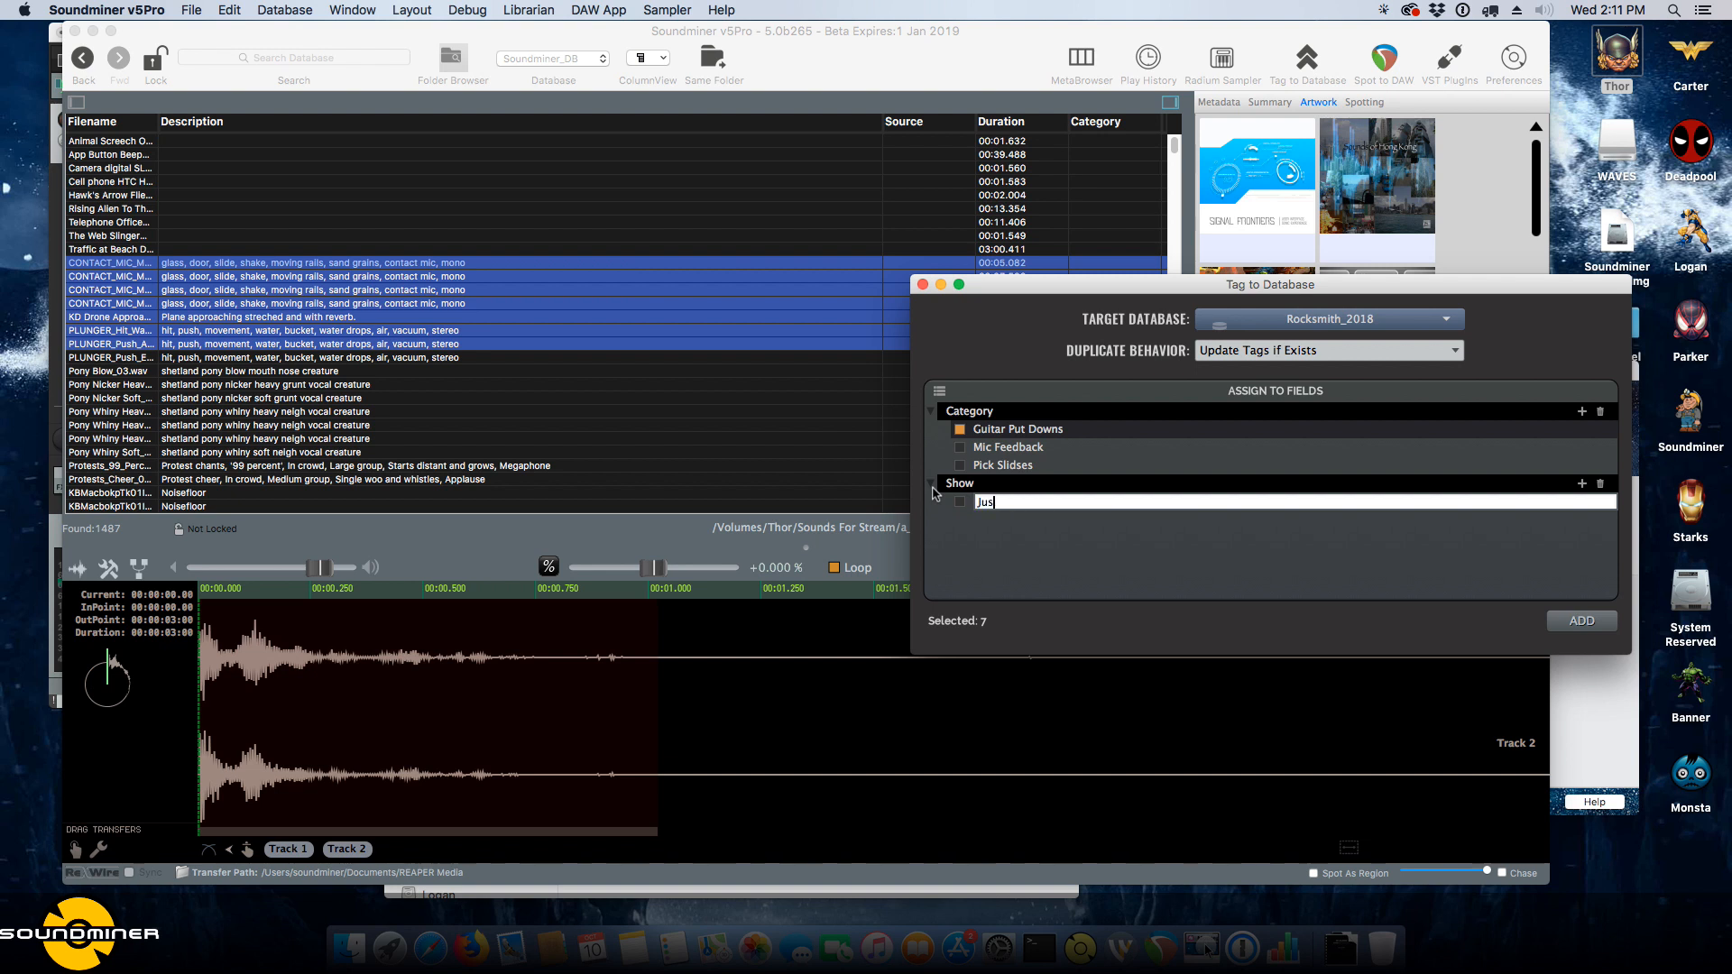
pyautogui.write("tin's cool show")
pyautogui.press('Return')
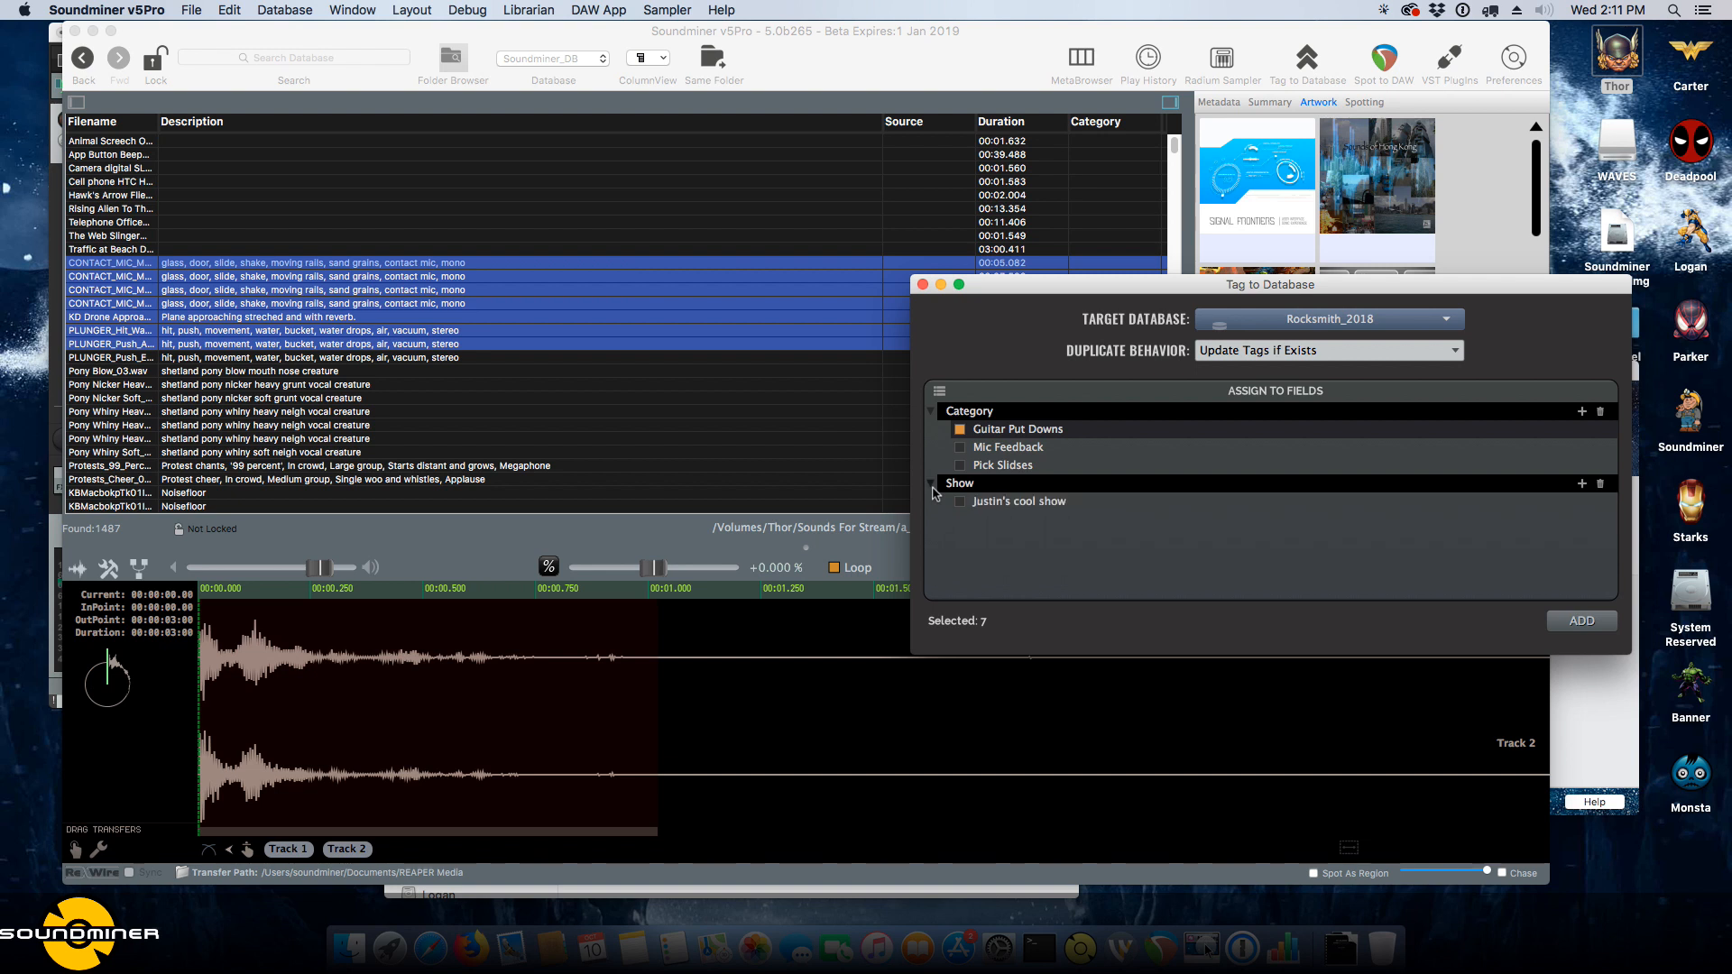
pyautogui.click(960, 502)
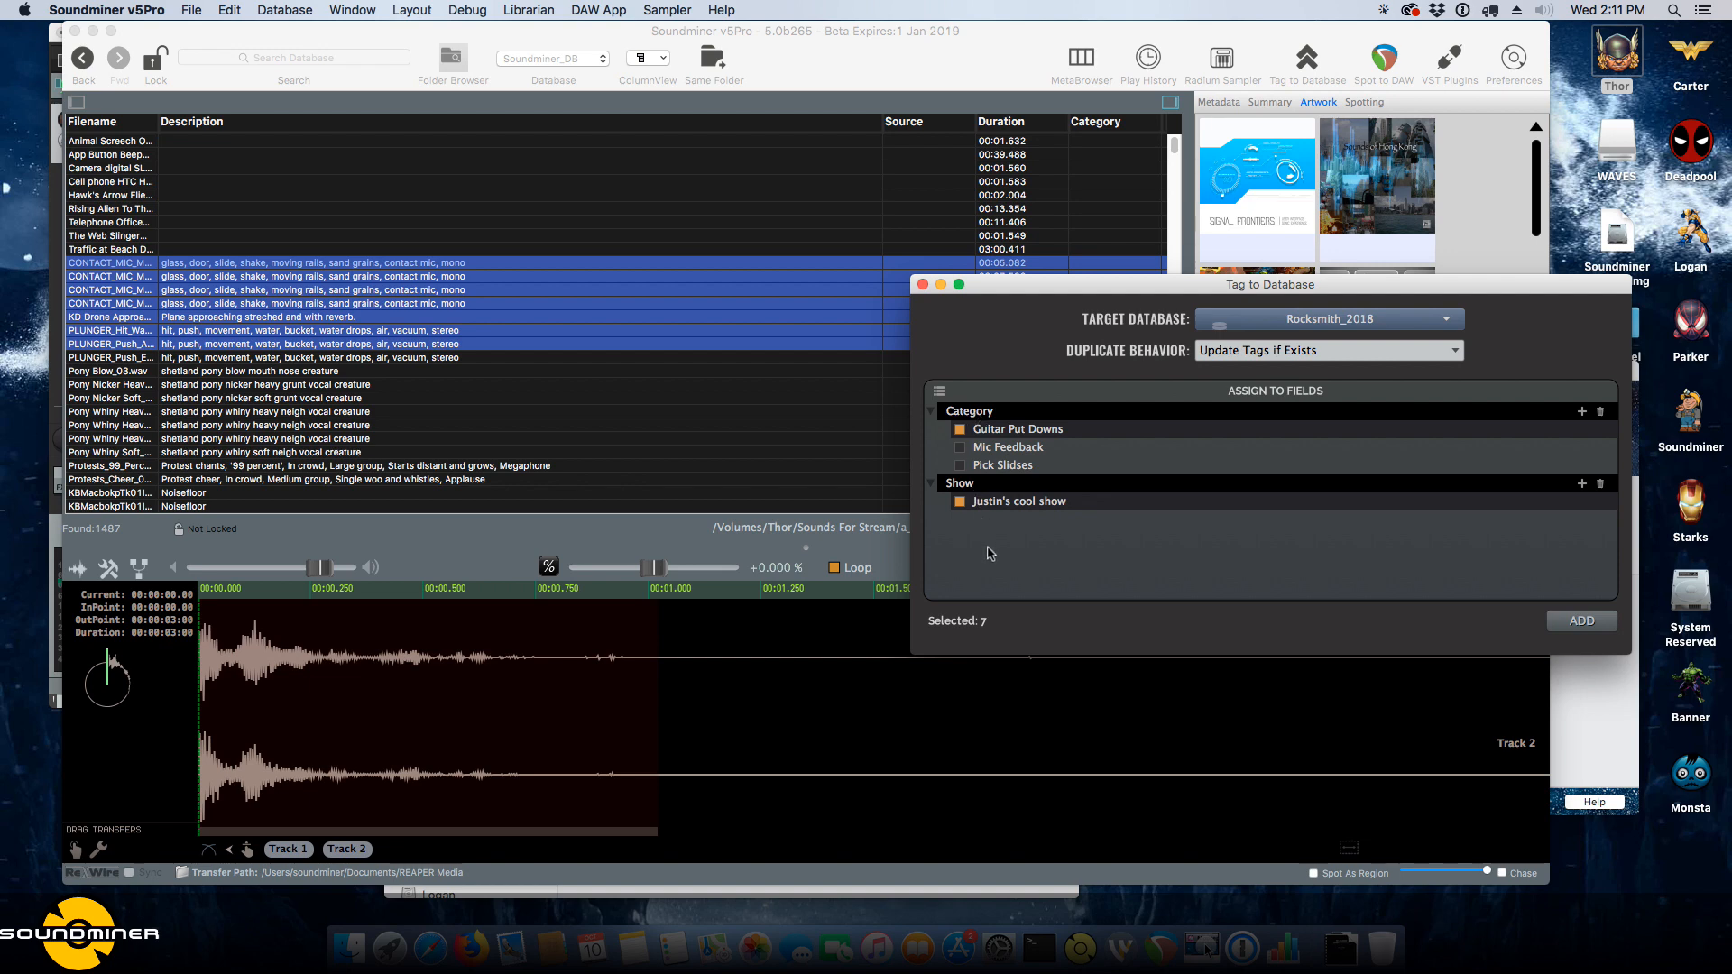
# Tag the records from Cell phone HTC through The Web Slinger to Rocksmith_2018 with Guitar Put Downs and the show title.
pyautogui.click(297, 452)
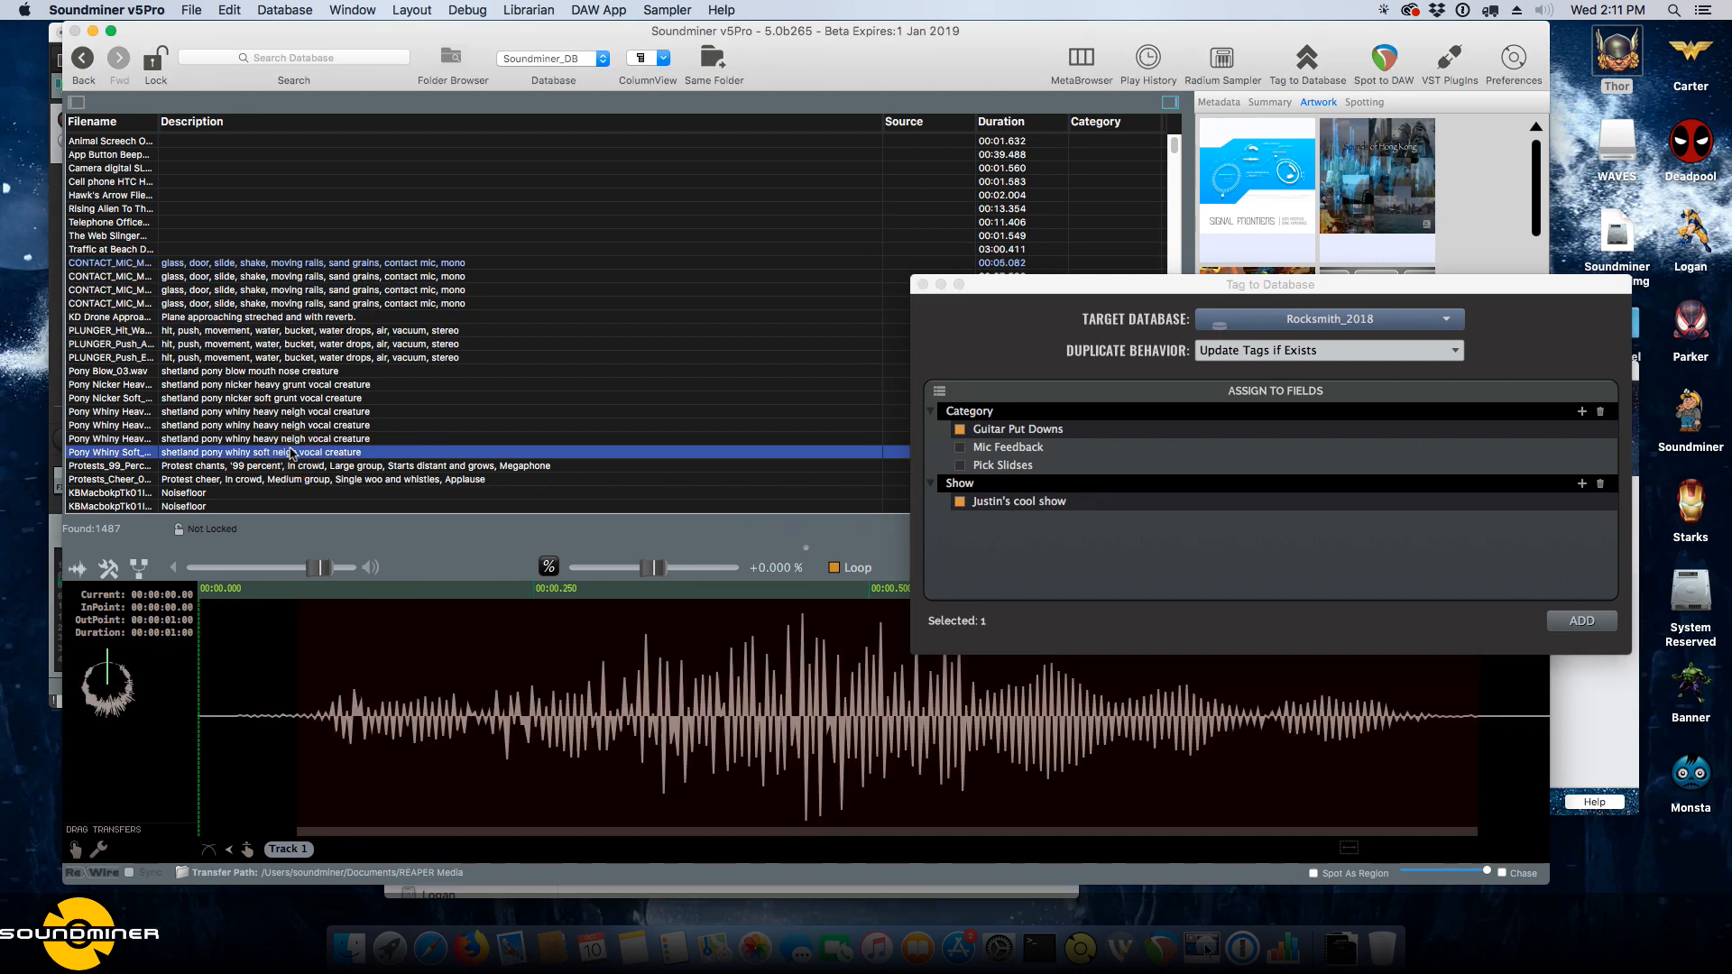
pyautogui.keyDown('shift'); pyautogui.click(293, 358); pyautogui.keyUp('shift')
pyautogui.click(252, 181)
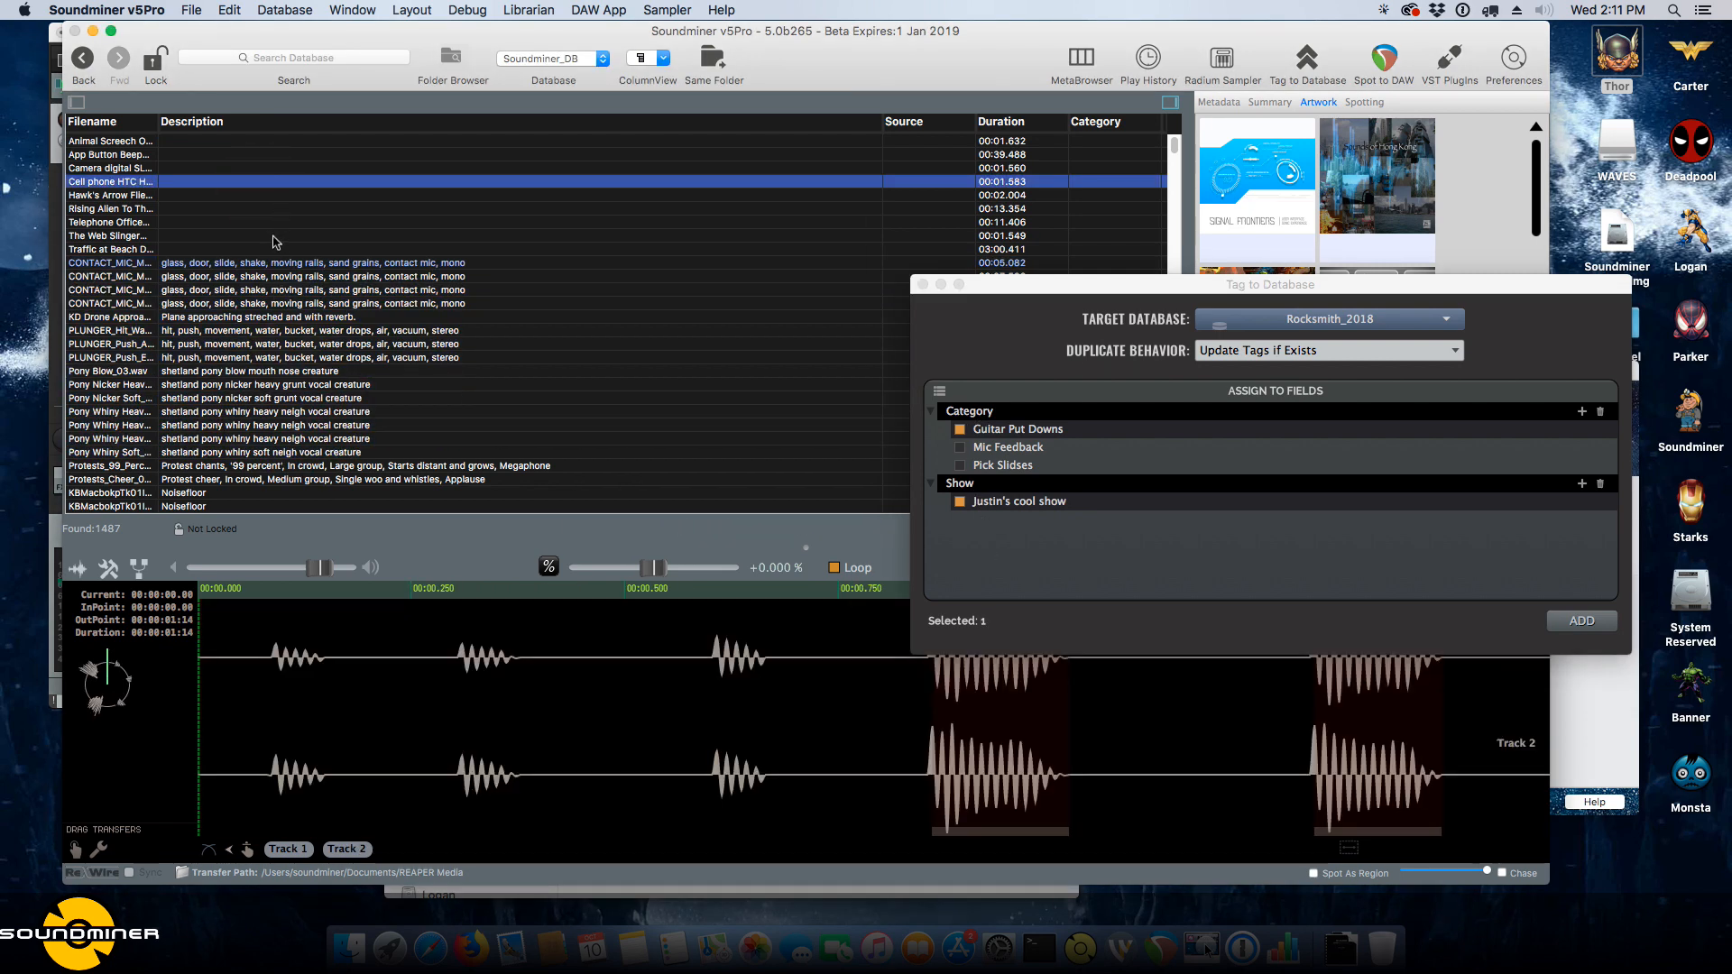
pyautogui.keyDown('shift'); pyautogui.click(275, 235); pyautogui.keyUp('shift')
pyautogui.click(1583, 621)
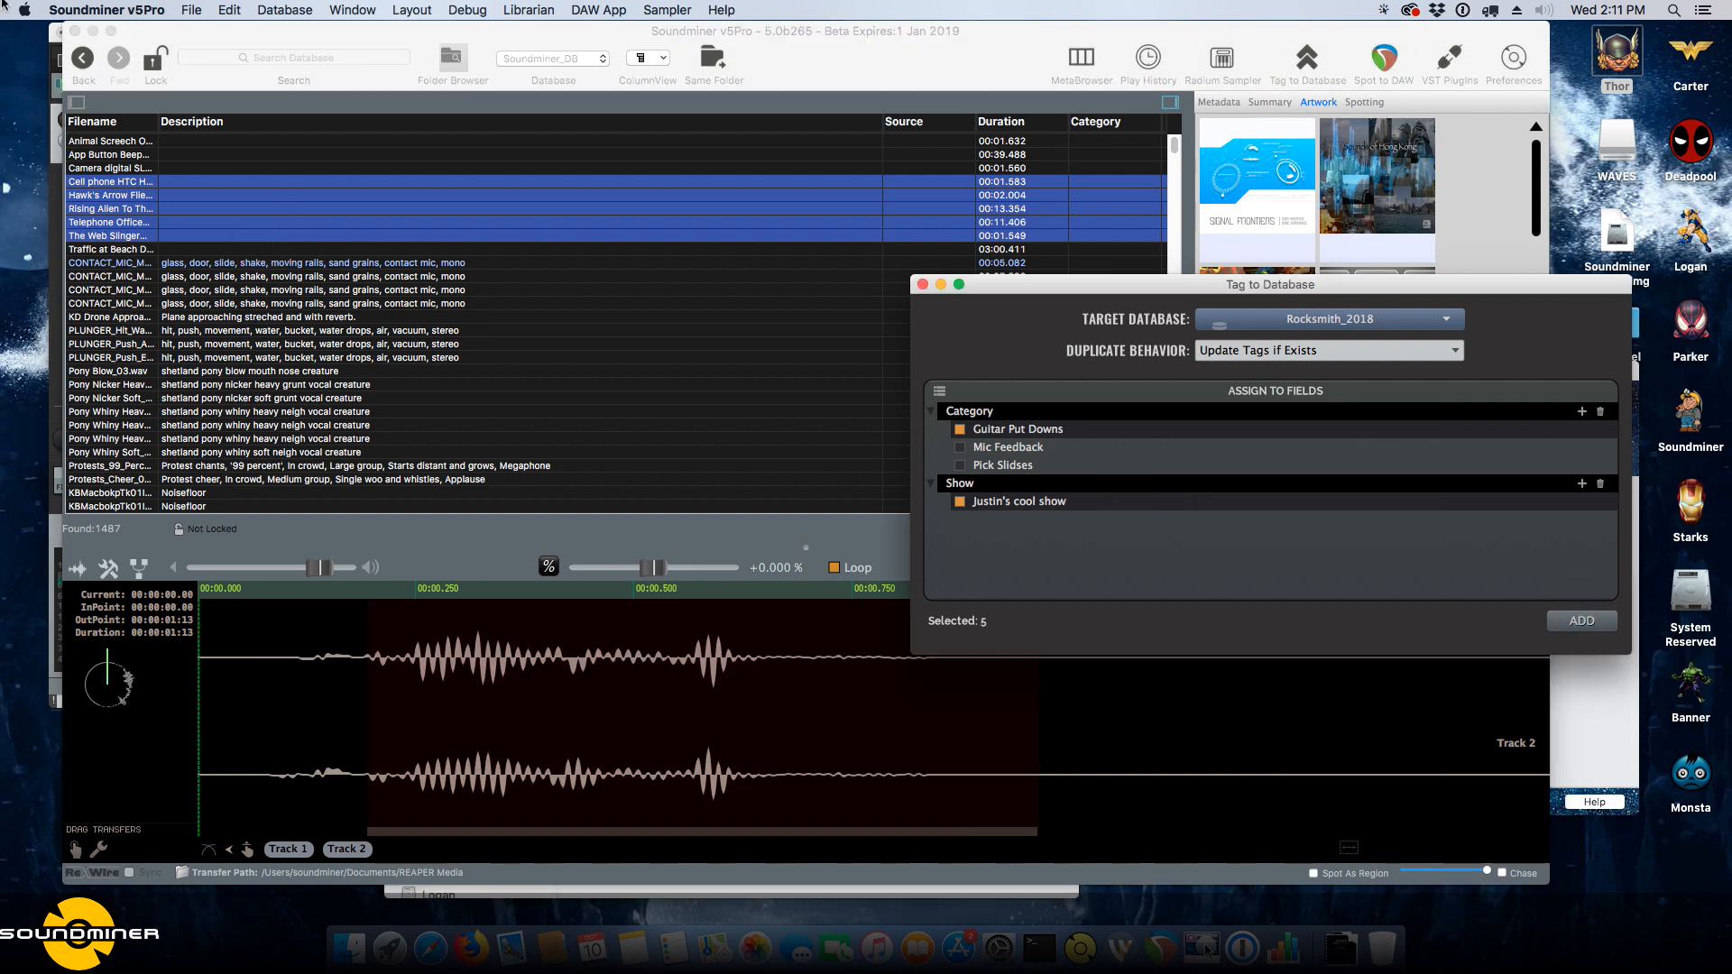
# Load the Rocksmith_2018 database and move the Tag to Database window clear of the record list and artwork pane.
pyautogui.click(566, 59)
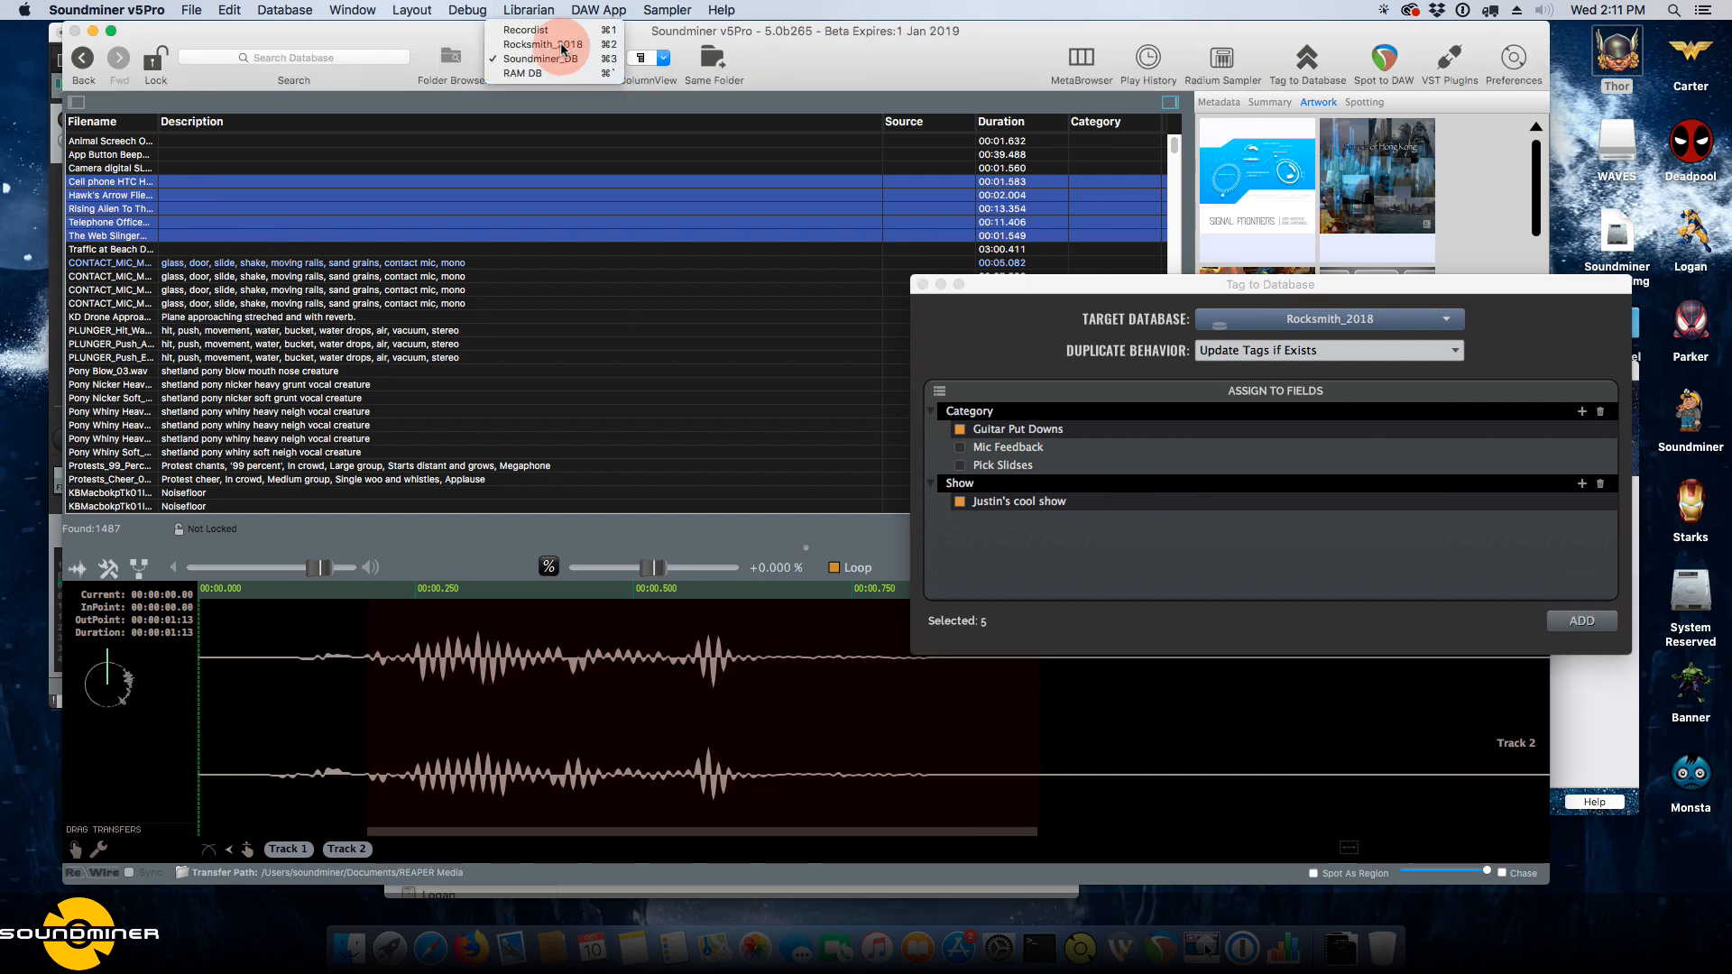
pyautogui.click(561, 45)
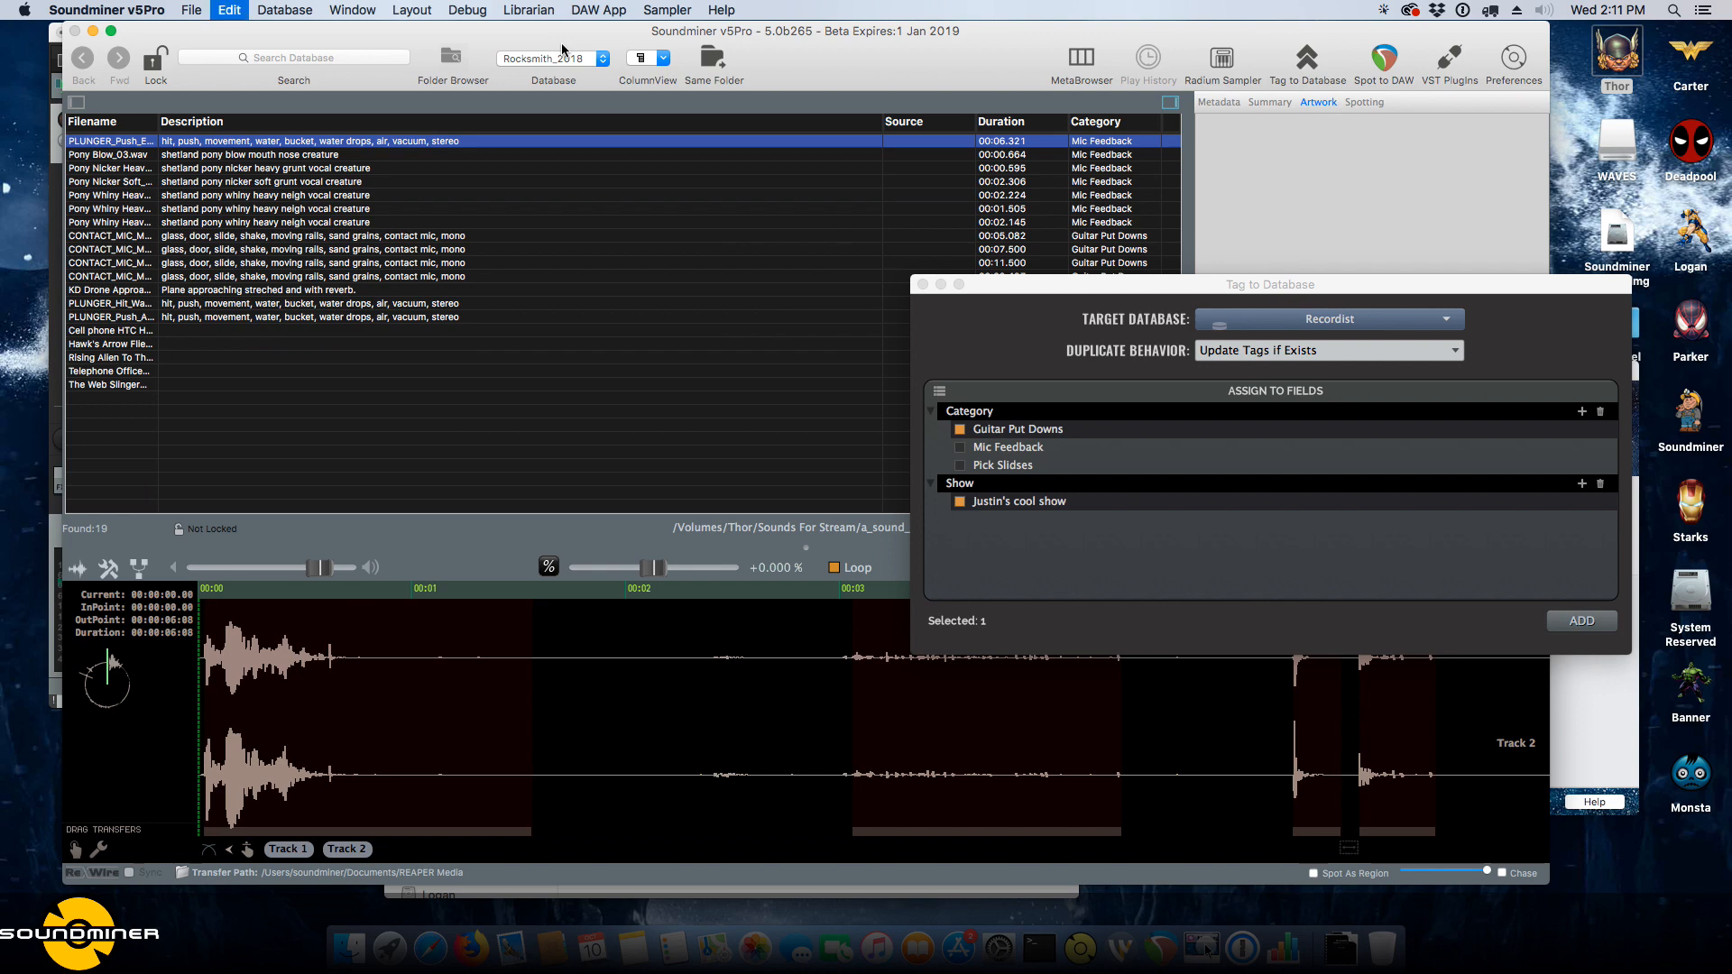
pyautogui.moveTo(1088, 285); pyautogui.dragTo(1127, 551)
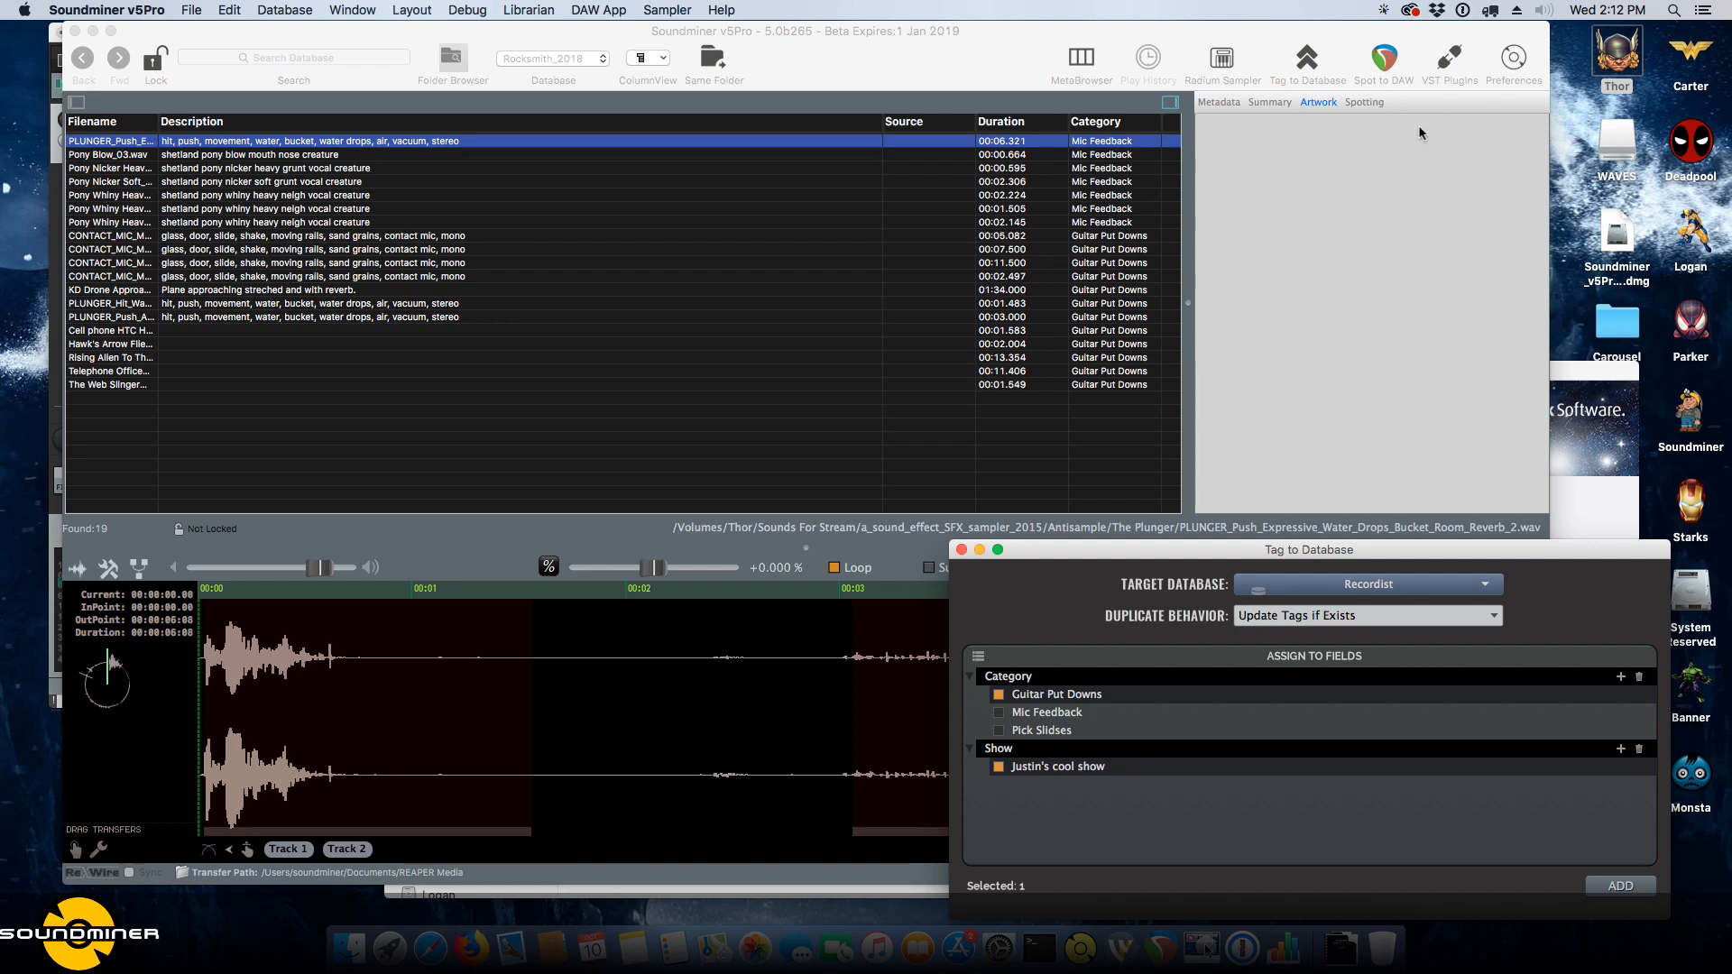
# Show the Spotting list, select its Untitled Folder, and select the records from the 11.5-second CONTACT_MIC file through Cell phone HTC.
pyautogui.click(1358, 102)
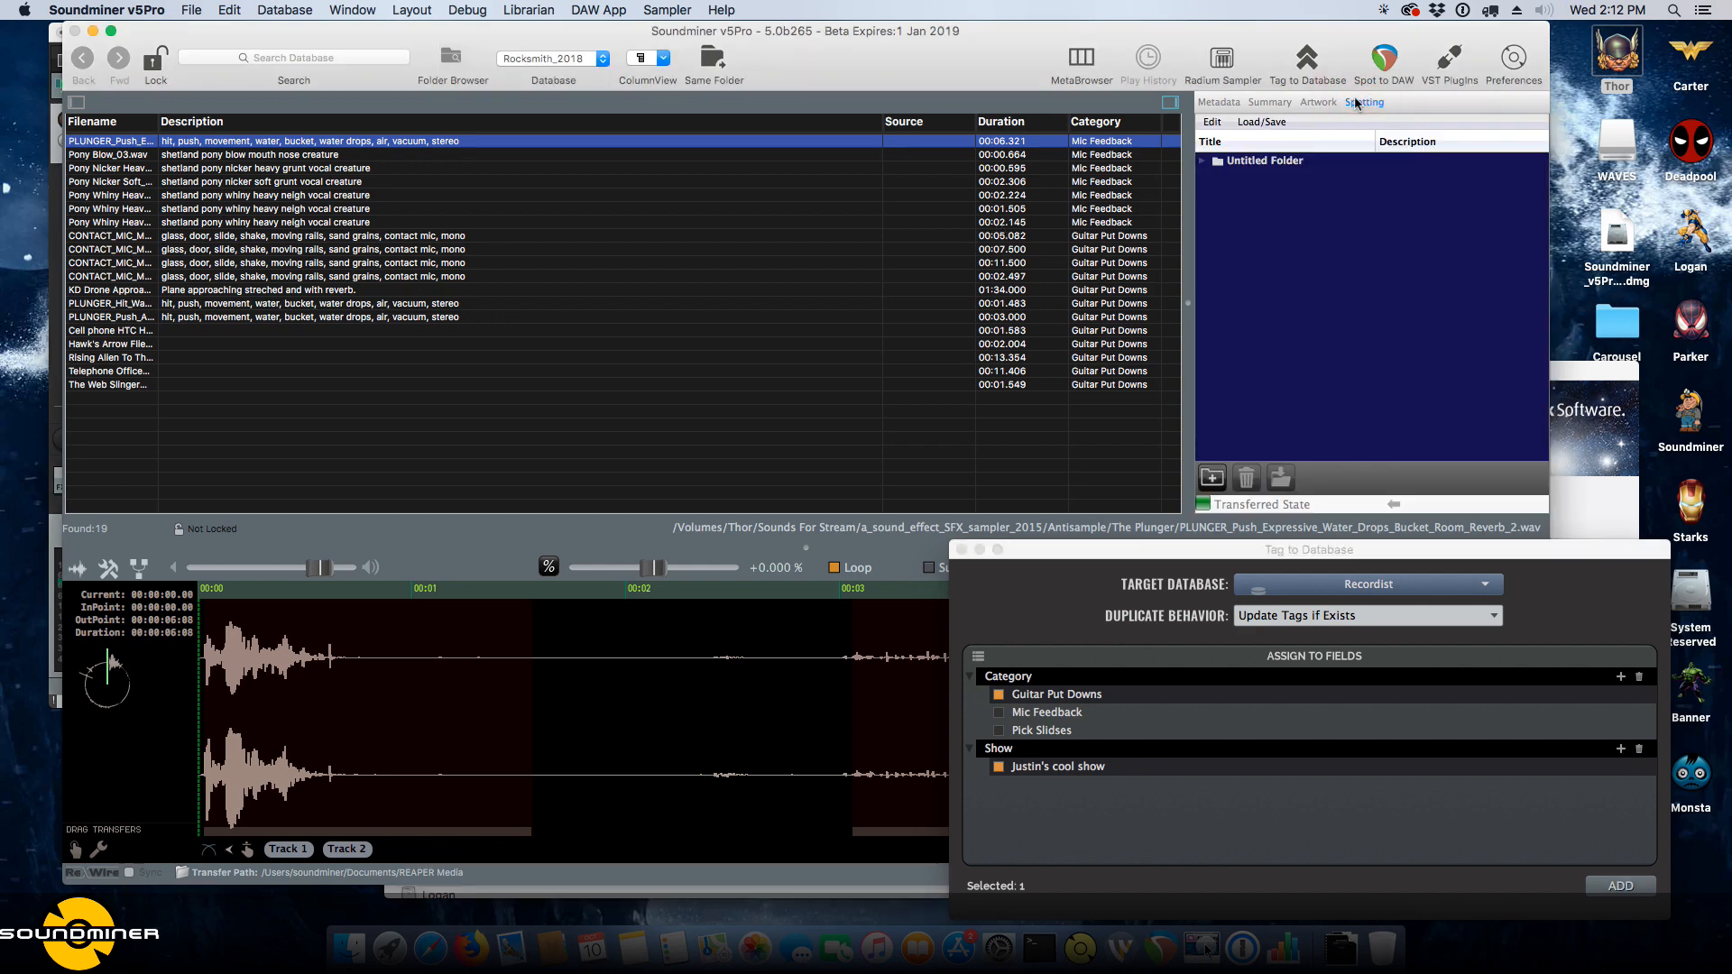
pyautogui.click(1268, 164)
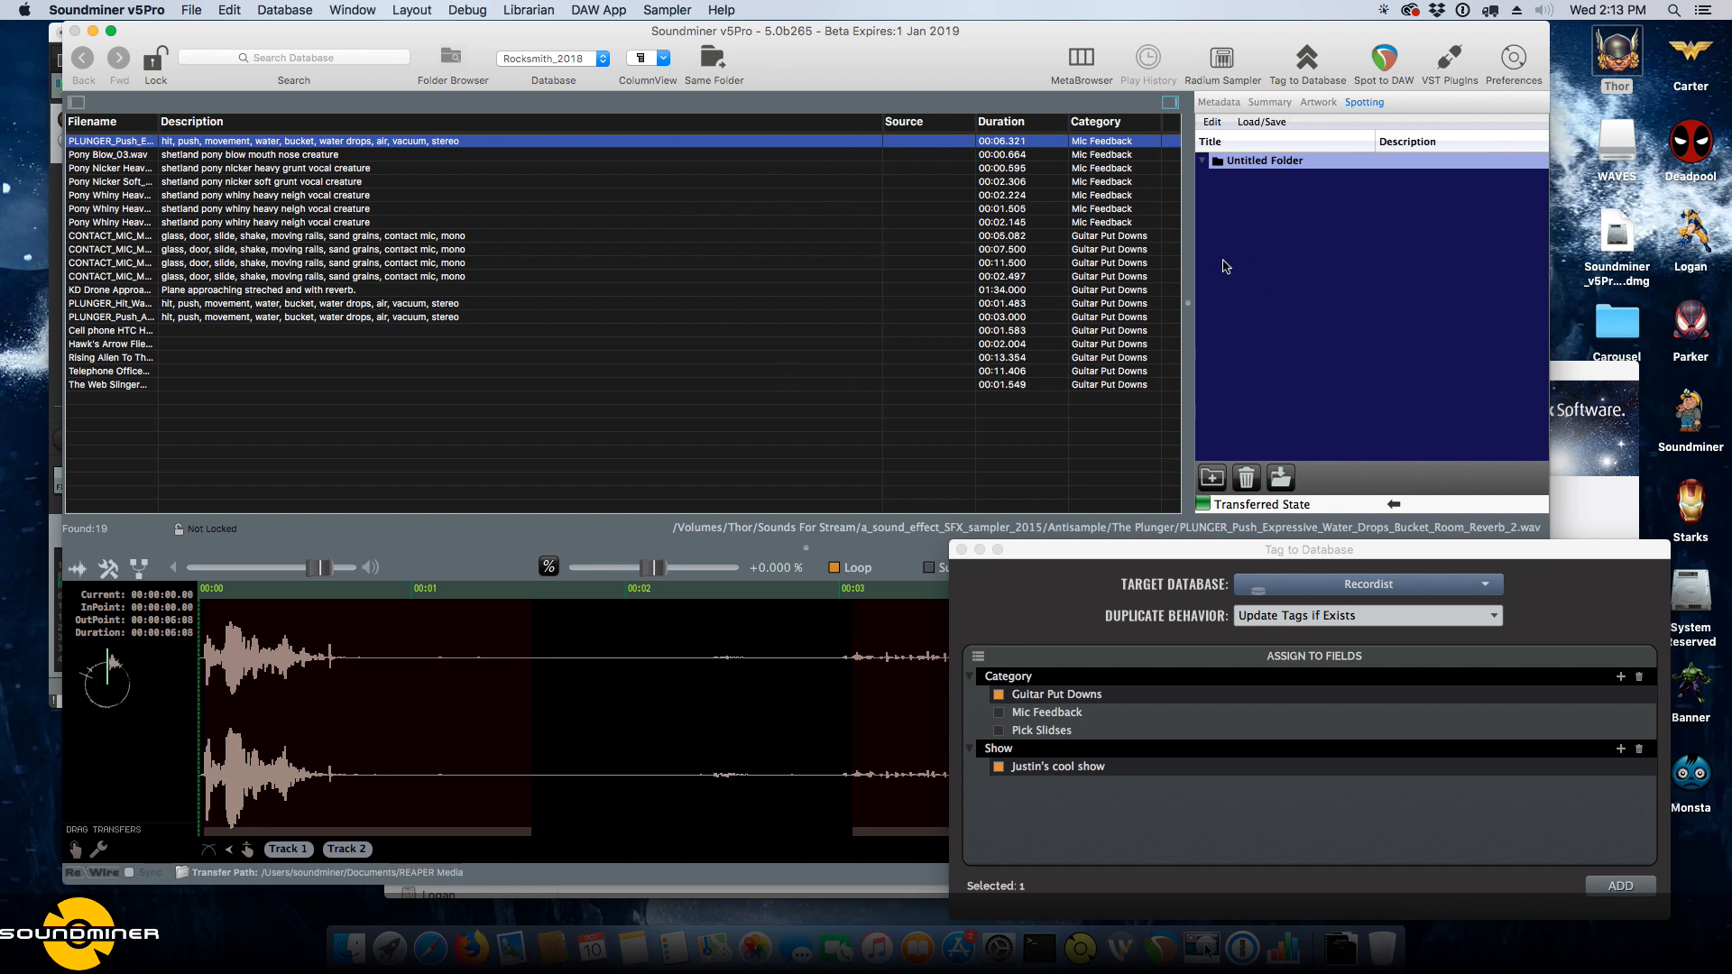
pyautogui.click(1120, 259)
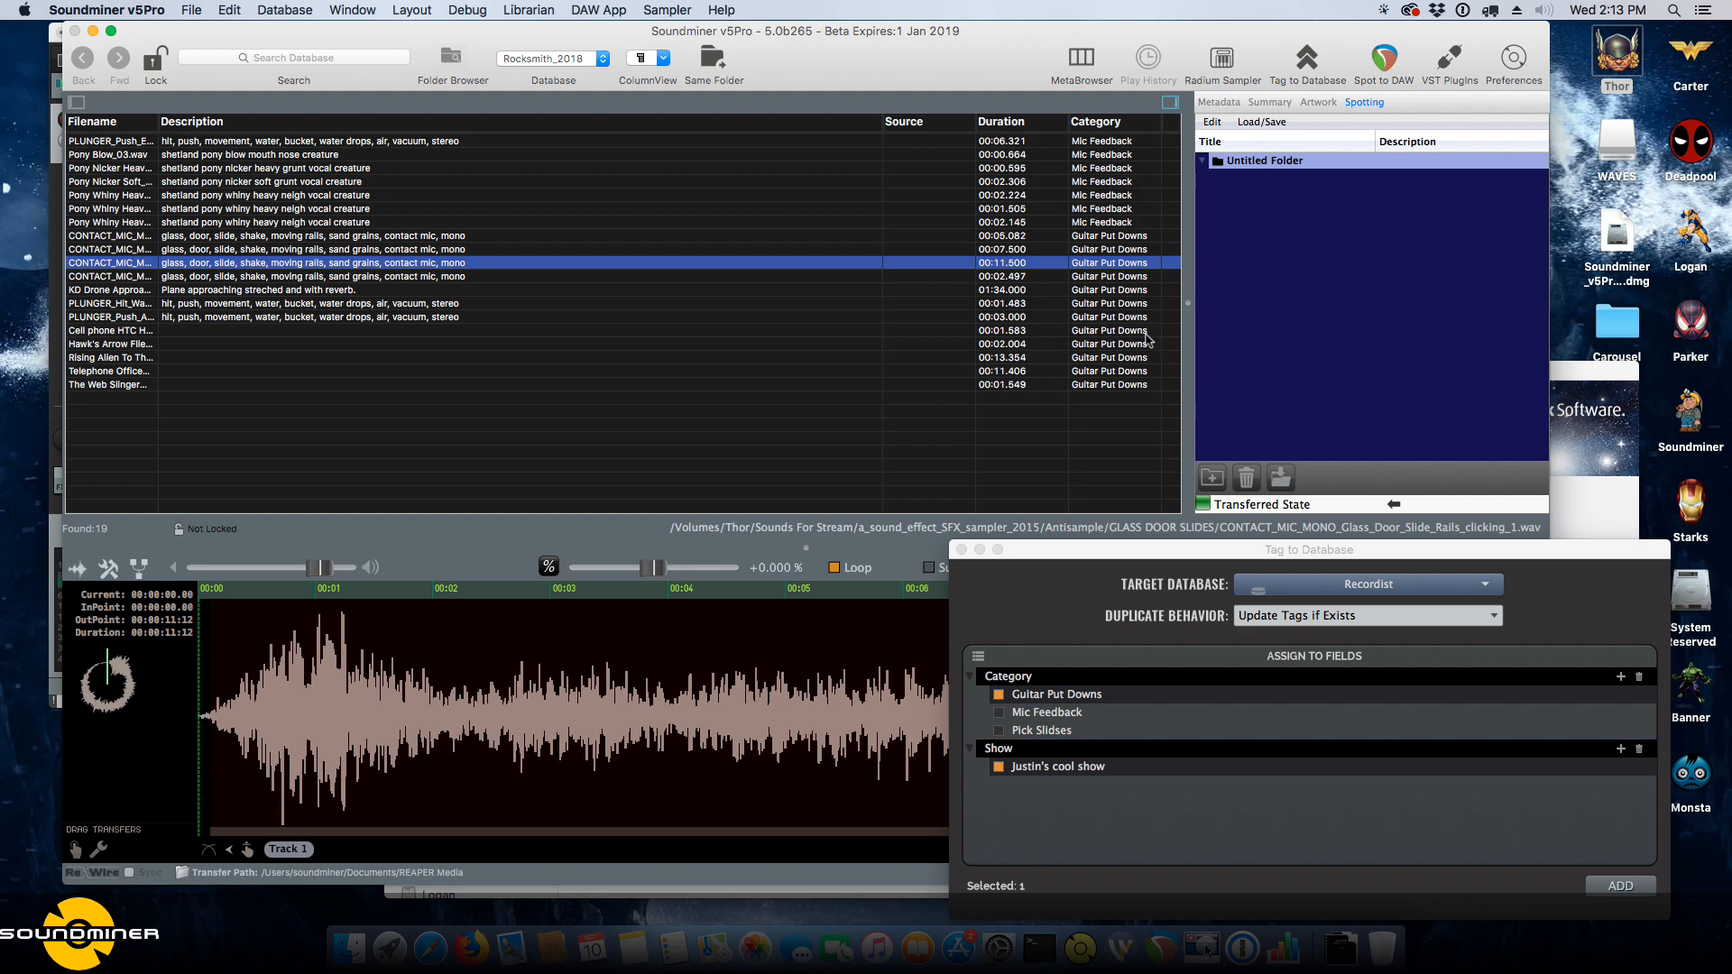
pyautogui.click(1073, 332)
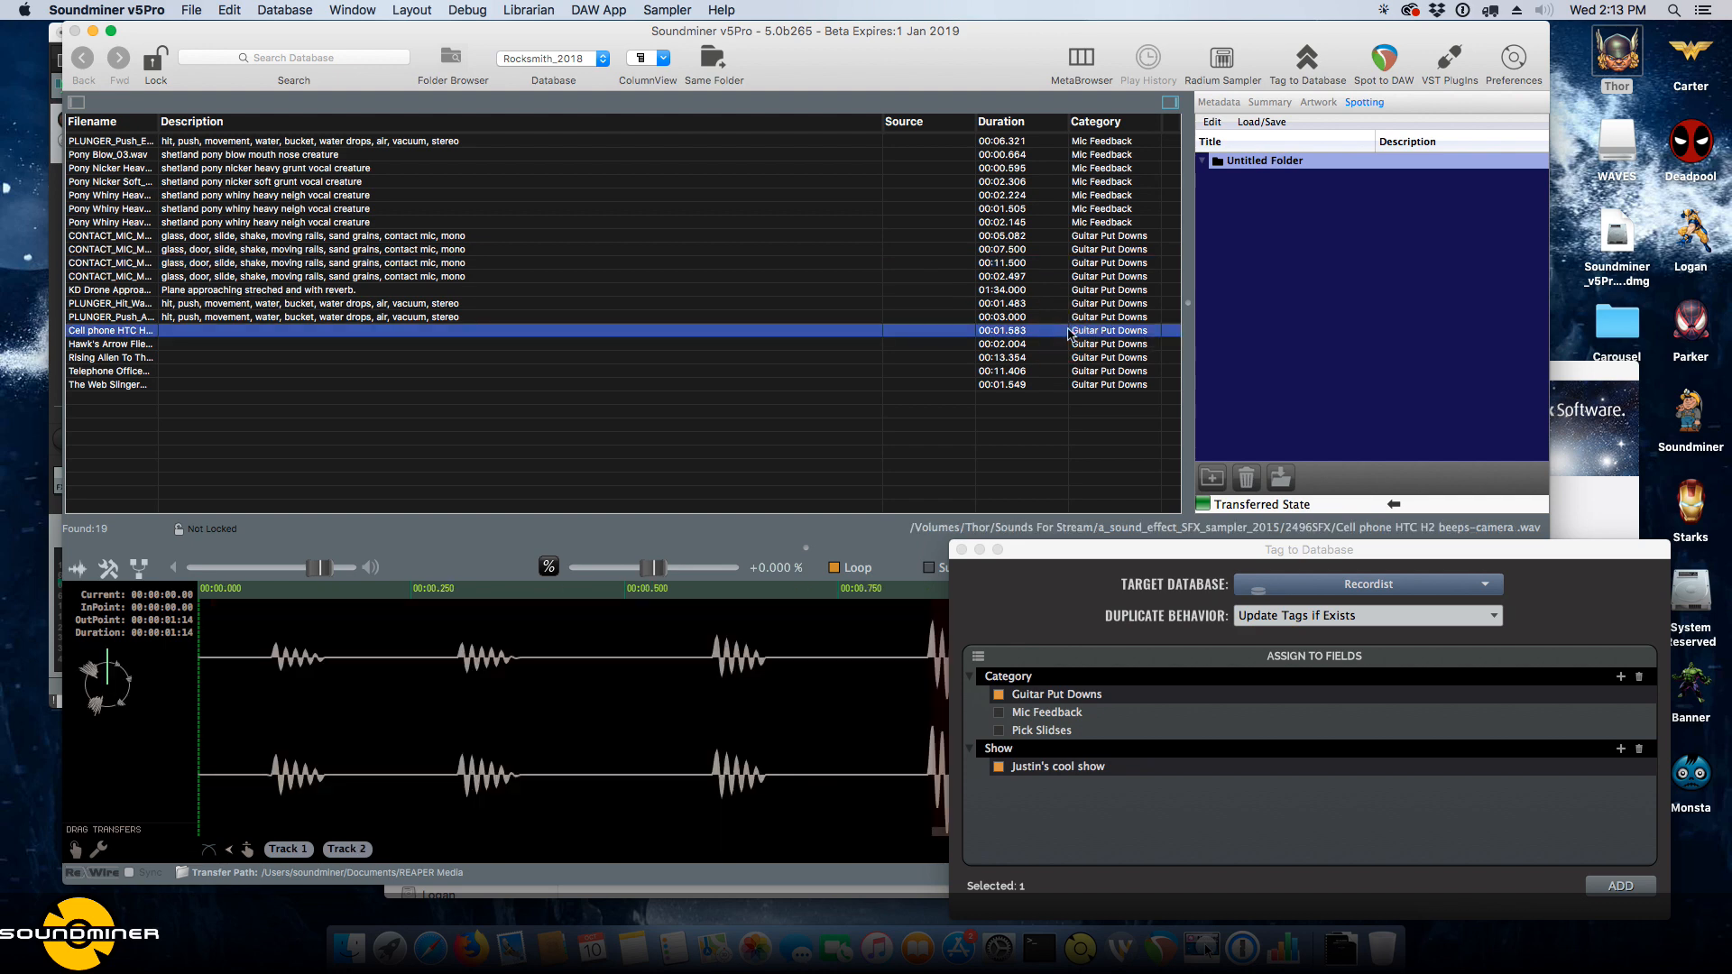
pyautogui.keyDown('shift'); pyautogui.click(1046, 261); pyautogui.keyUp('shift')
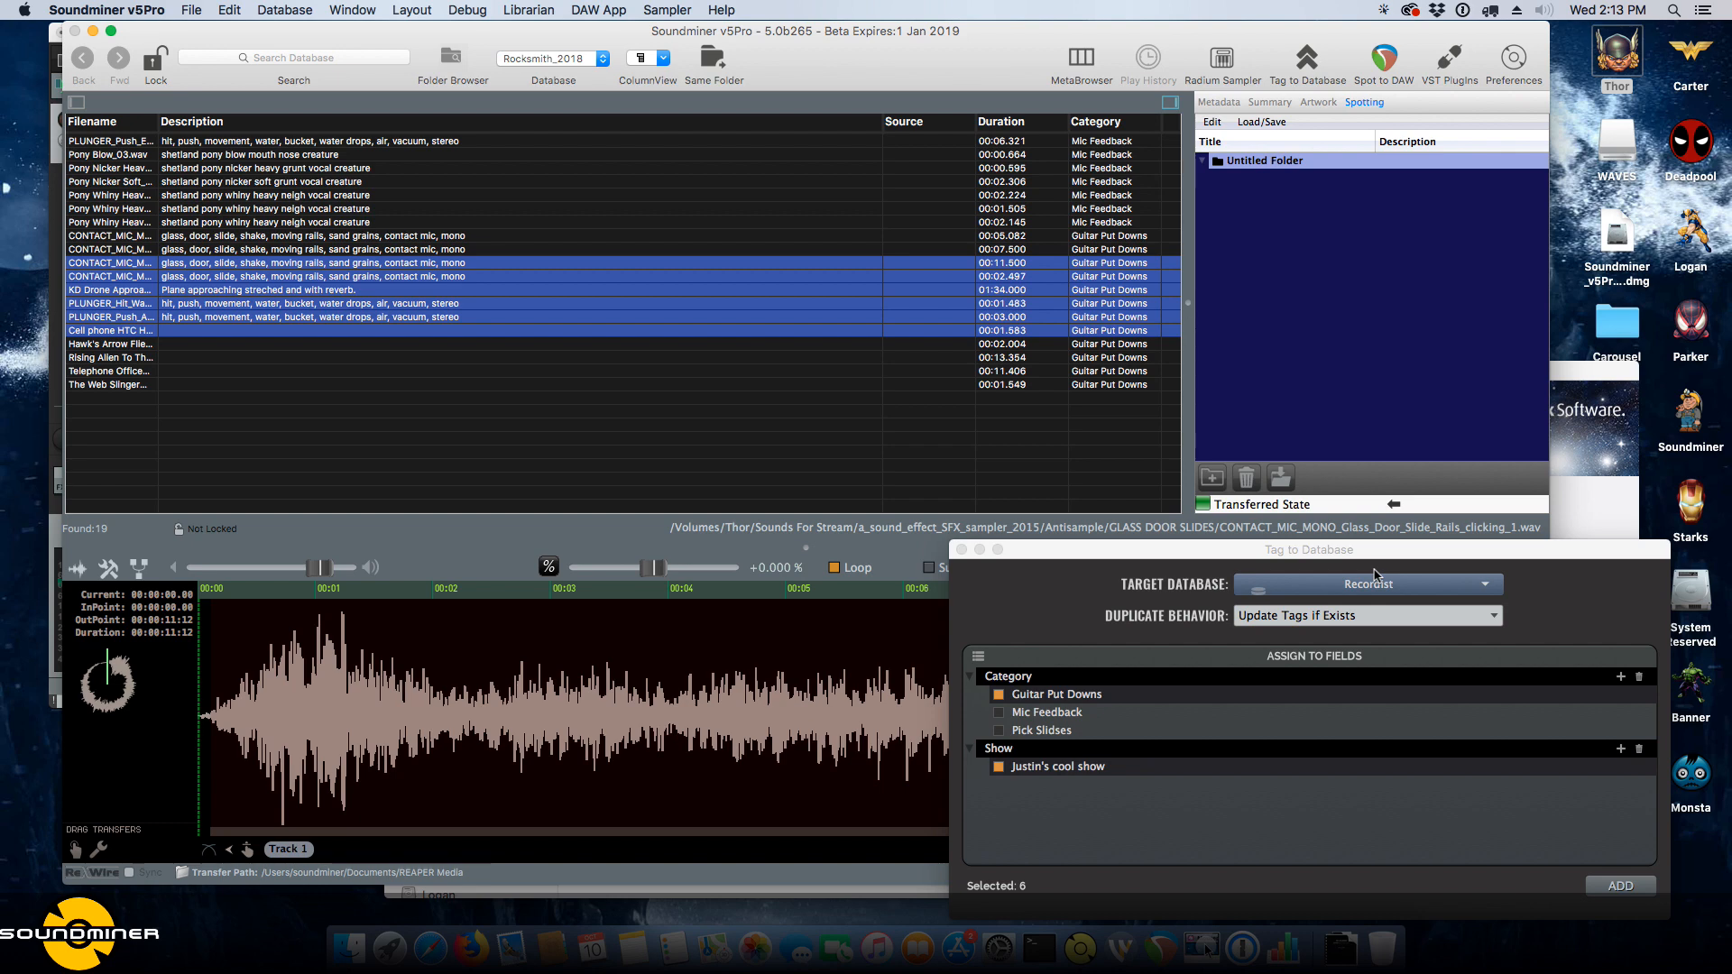
# Delete the Category field and its entries from the fields to assign.
pyautogui.click(980, 660)
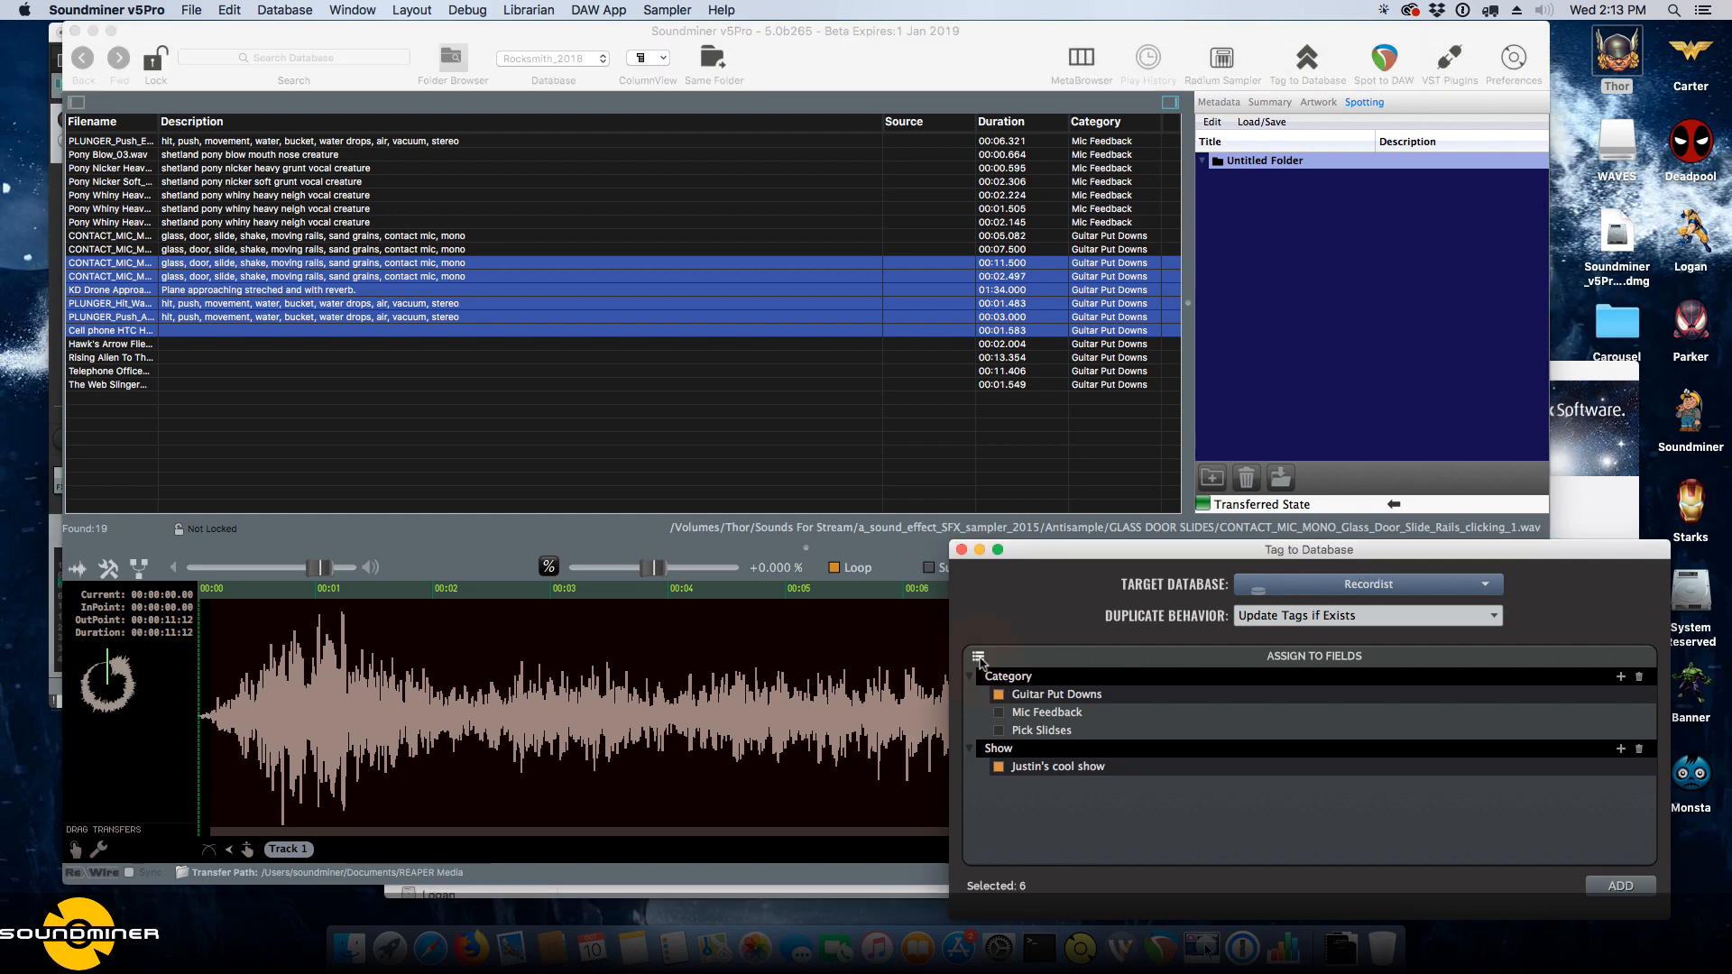
pyautogui.click(1622, 677)
pyautogui.click(1639, 678)
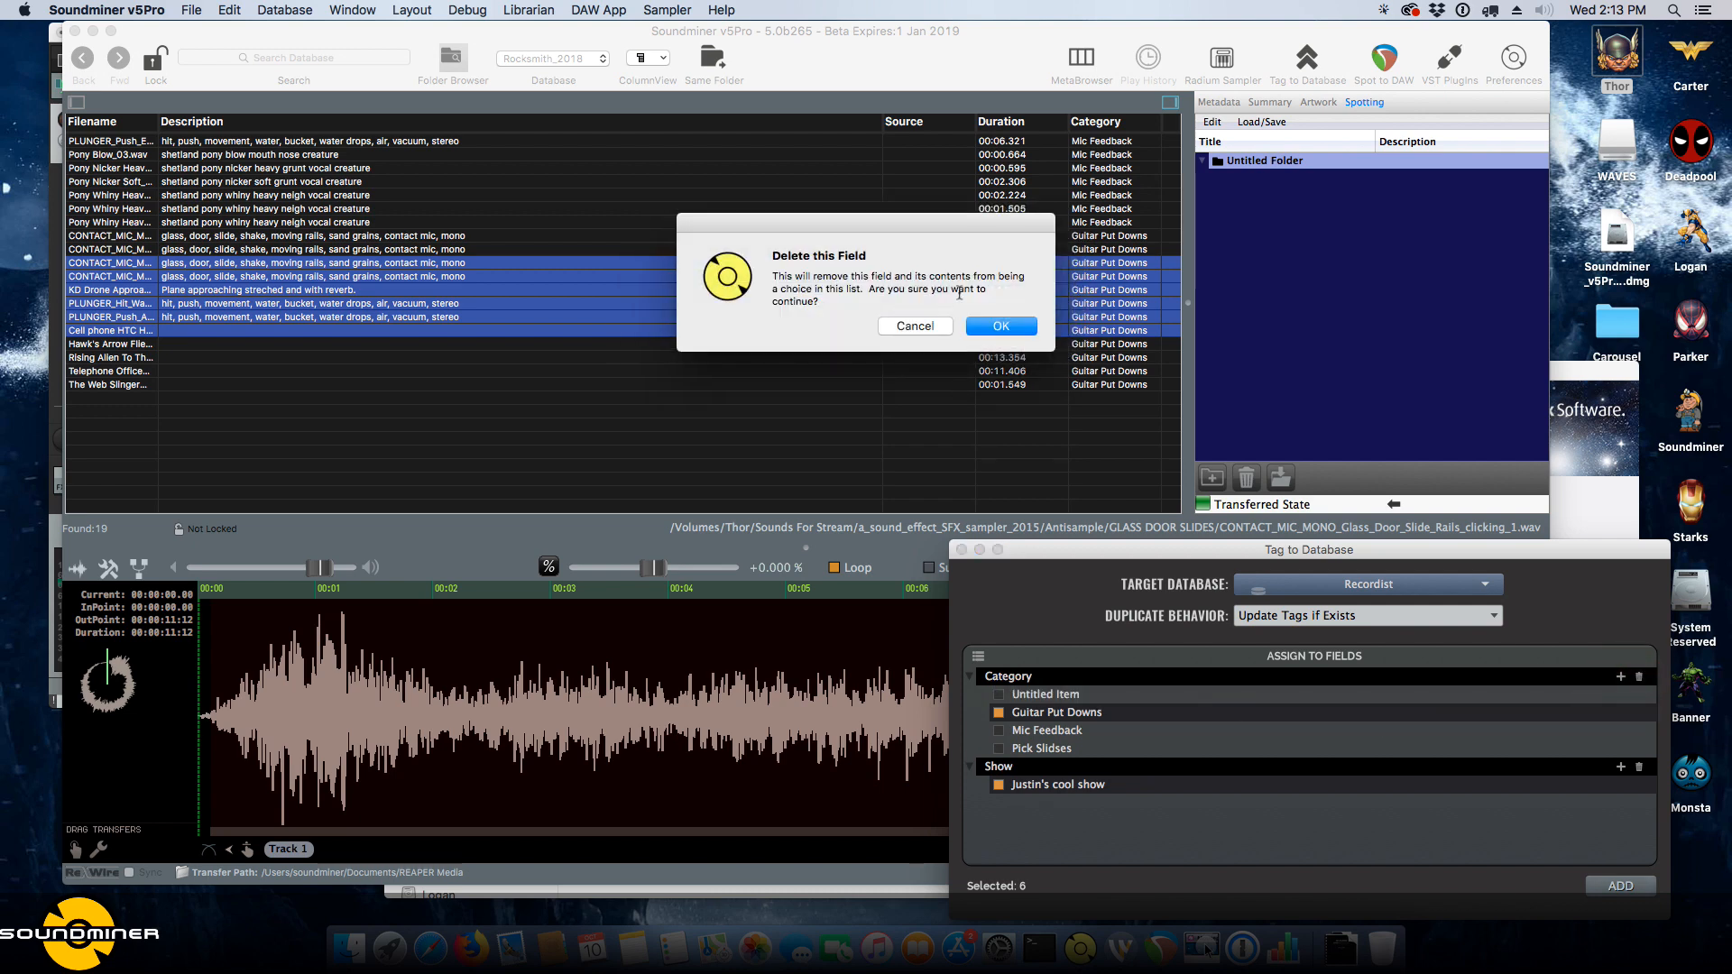
pyautogui.click(1002, 322)
pyautogui.click(438, 27)
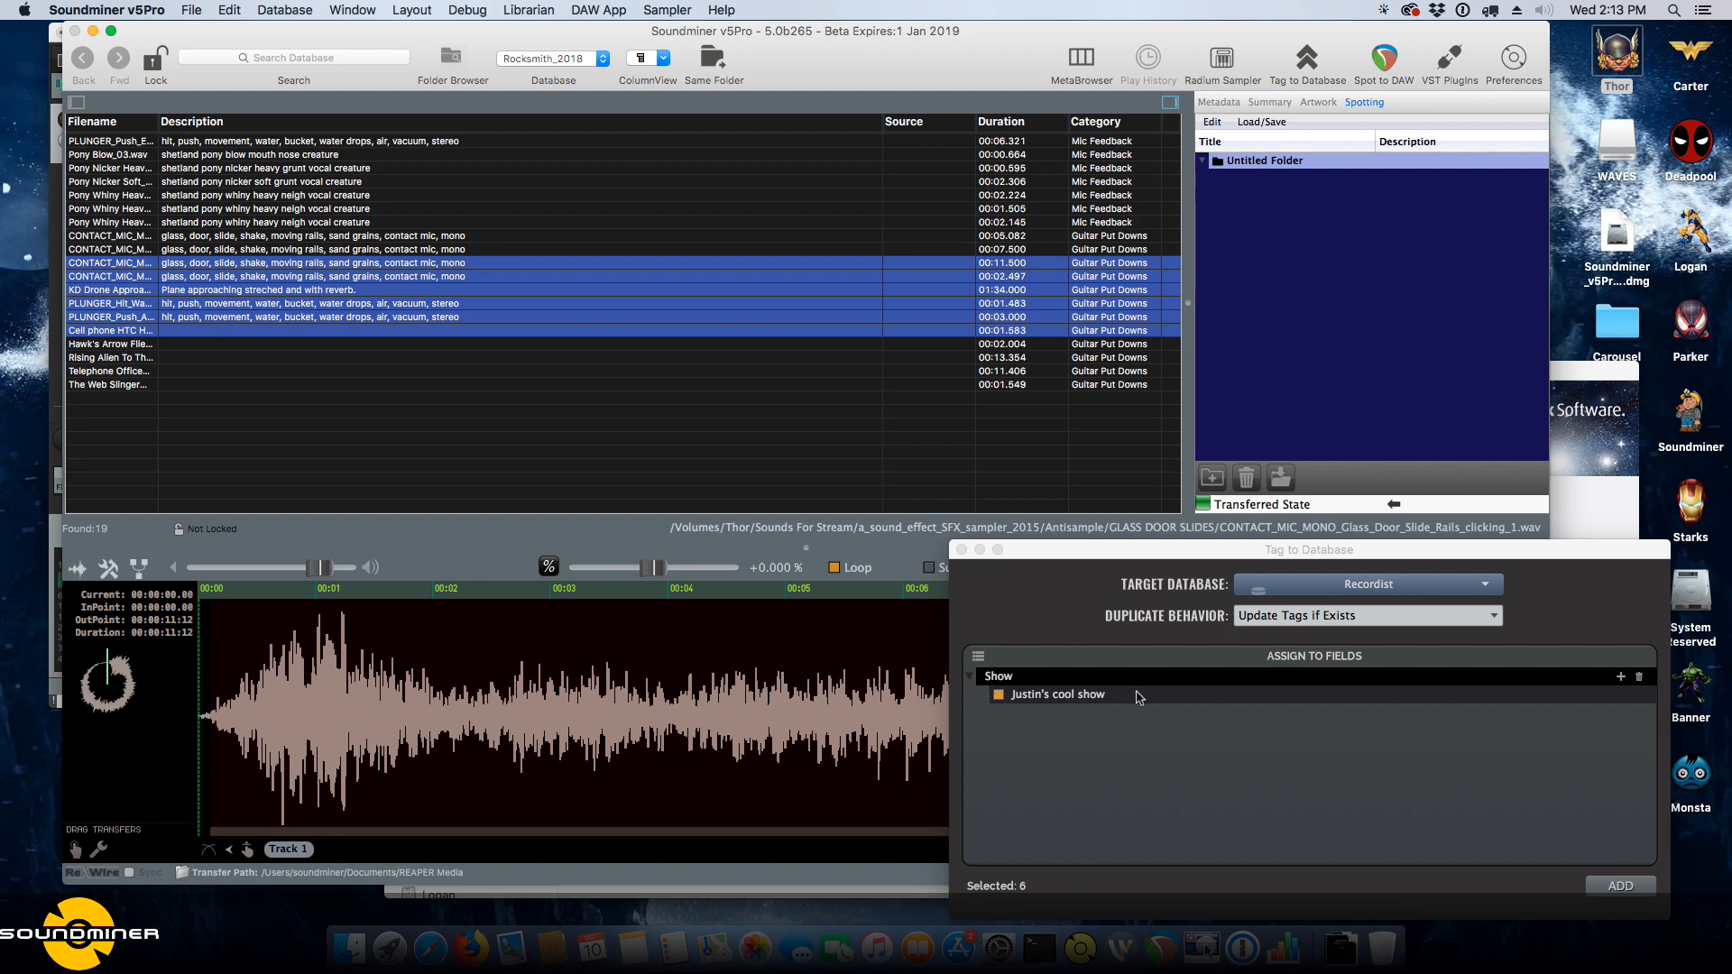
# Review the metadata fields available as a new field to assign.
pyautogui.click(980, 664)
pyautogui.click(980, 664)
pyautogui.moveTo(1037, 672)
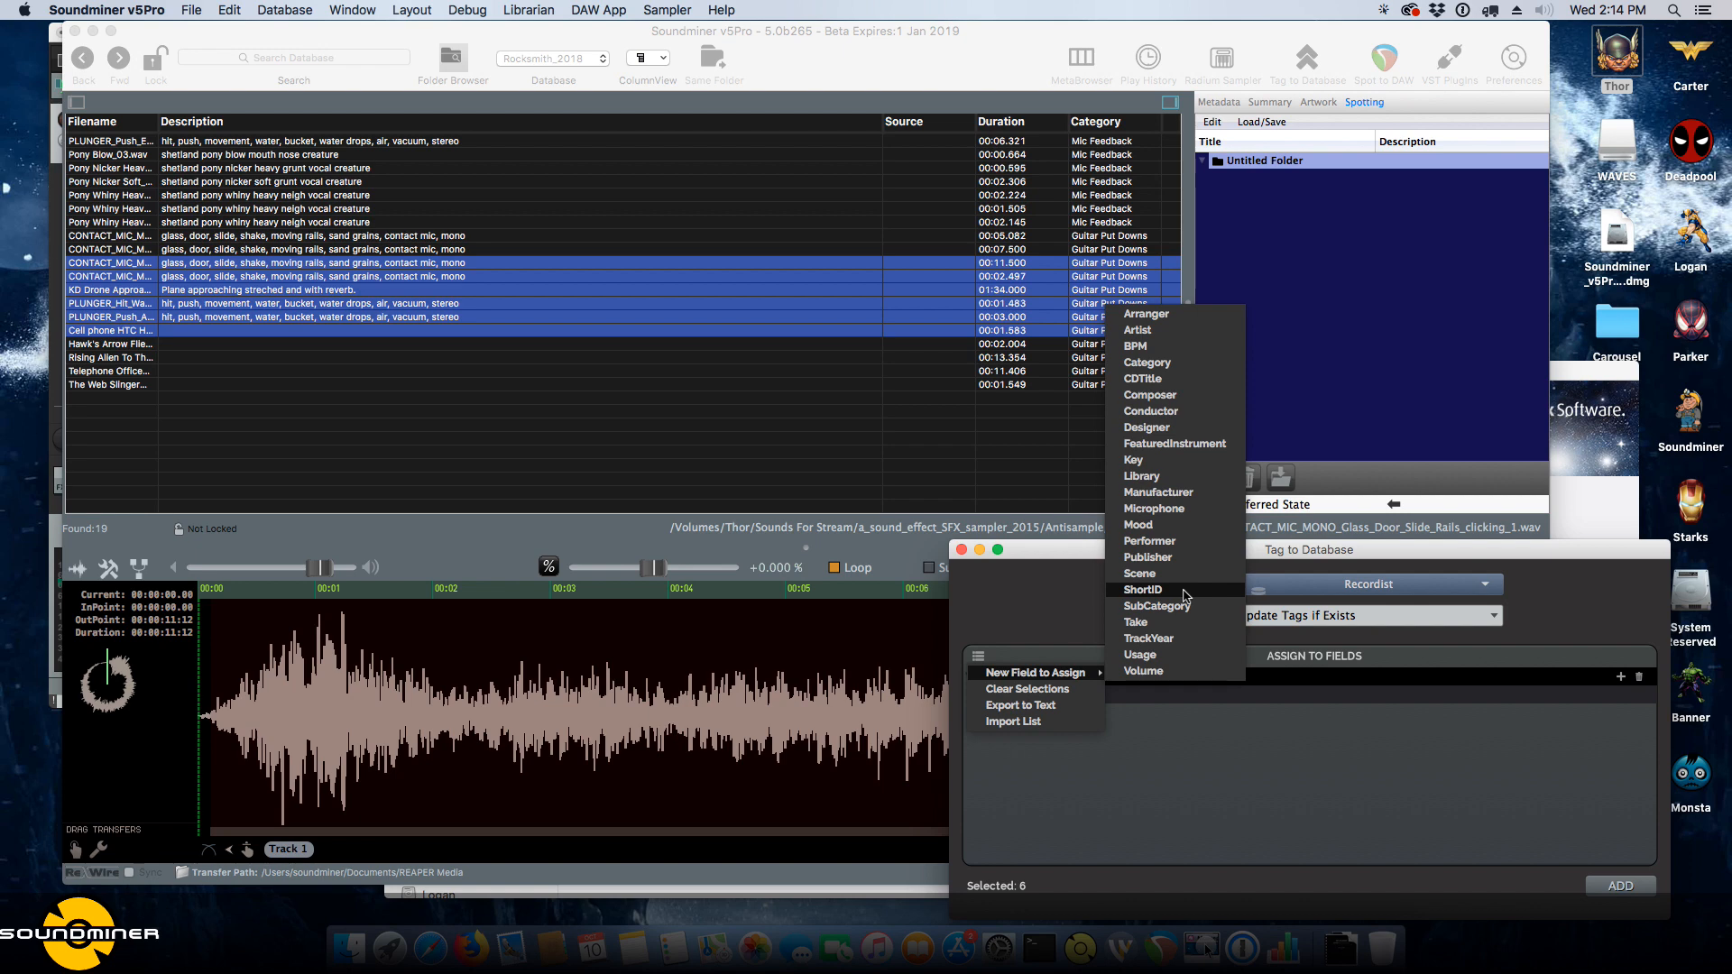
pyautogui.click(785, 407)
# Select the records from the first Pony Whiny Heavy file through the second CONTACT_MIC file, and load the Soundminer_DB database.
pyautogui.click(490, 191)
pyautogui.keyDown('shift'); pyautogui.click(447, 251); pyautogui.keyUp('shift')
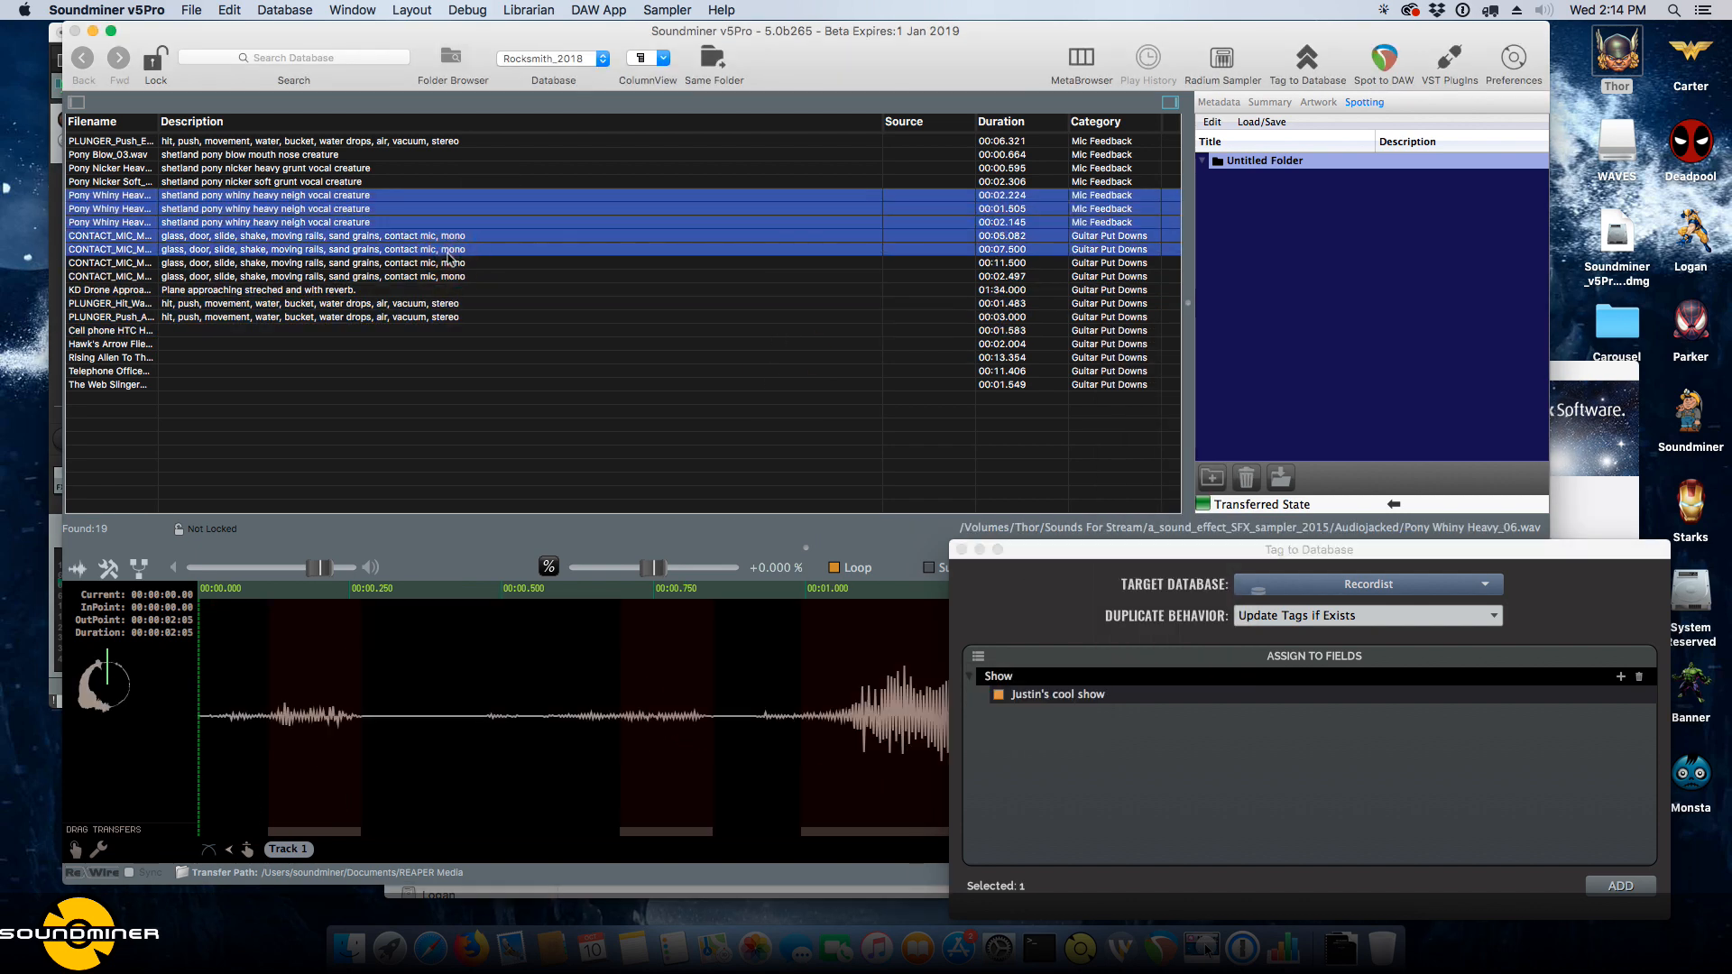
pyautogui.click(555, 57)
pyautogui.click(568, 80)
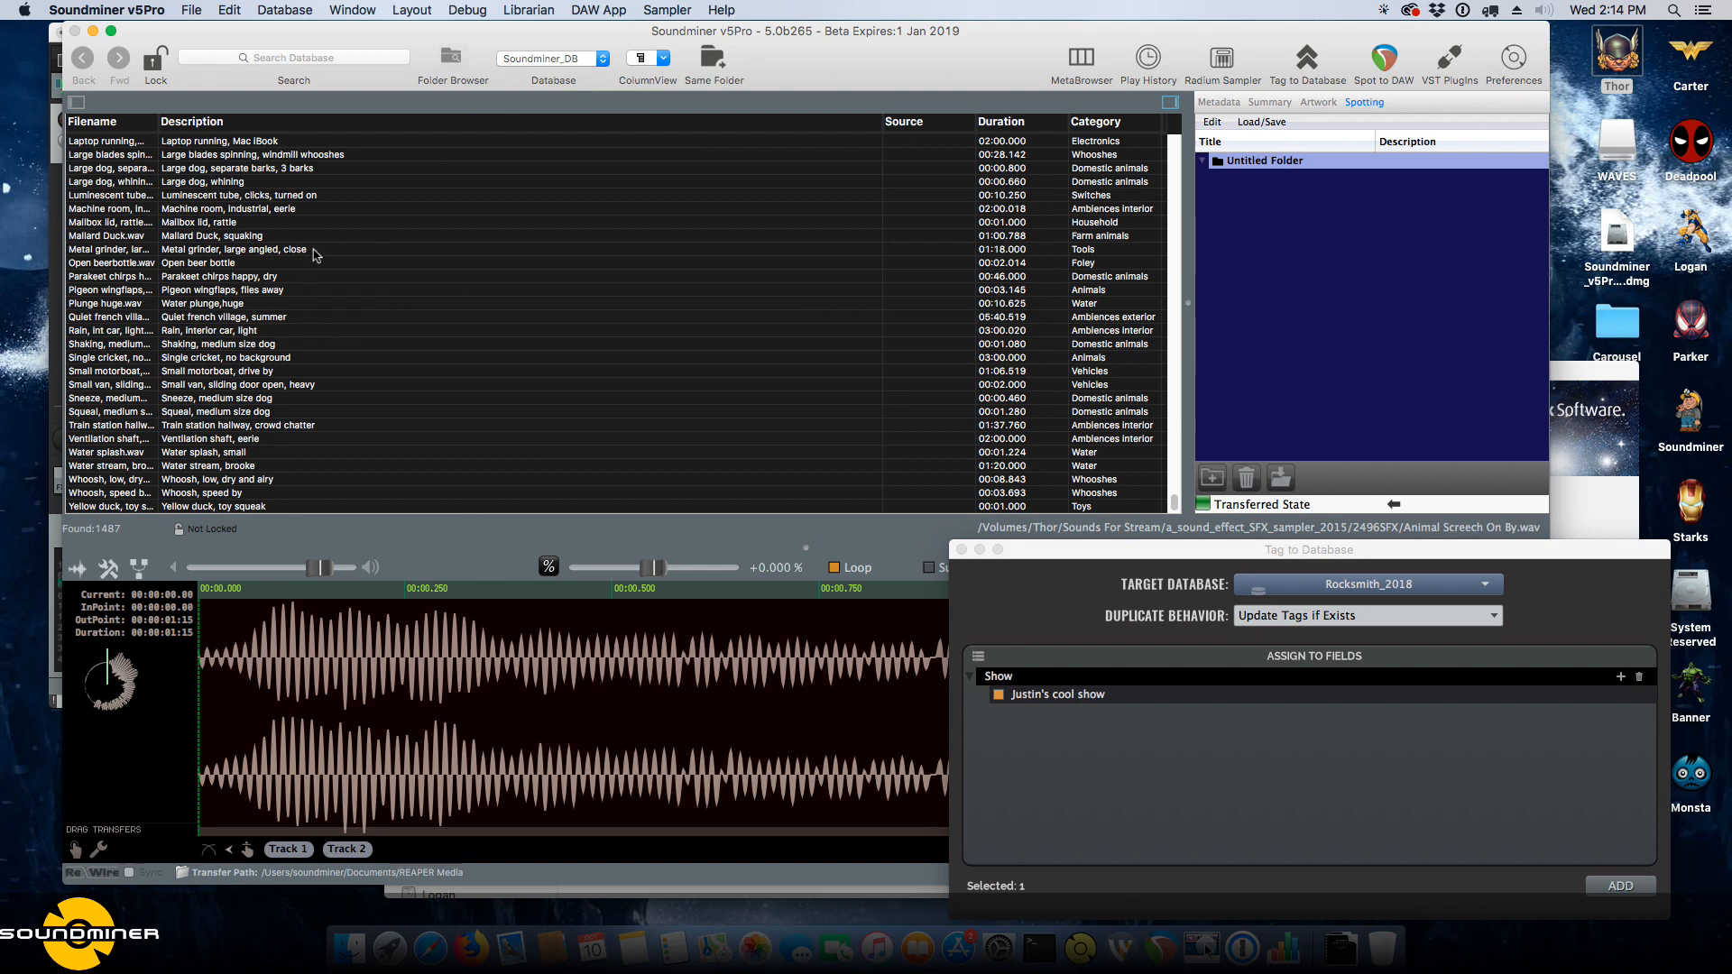
# Tag the records from Metal grinder through "Whoosh, low, dry and airy" into Rocksmith_2018 with only a new Show value, New show.
pyautogui.click(314, 250)
pyautogui.keyDown('shift'); pyautogui.click(435, 479); pyautogui.keyUp('shift')
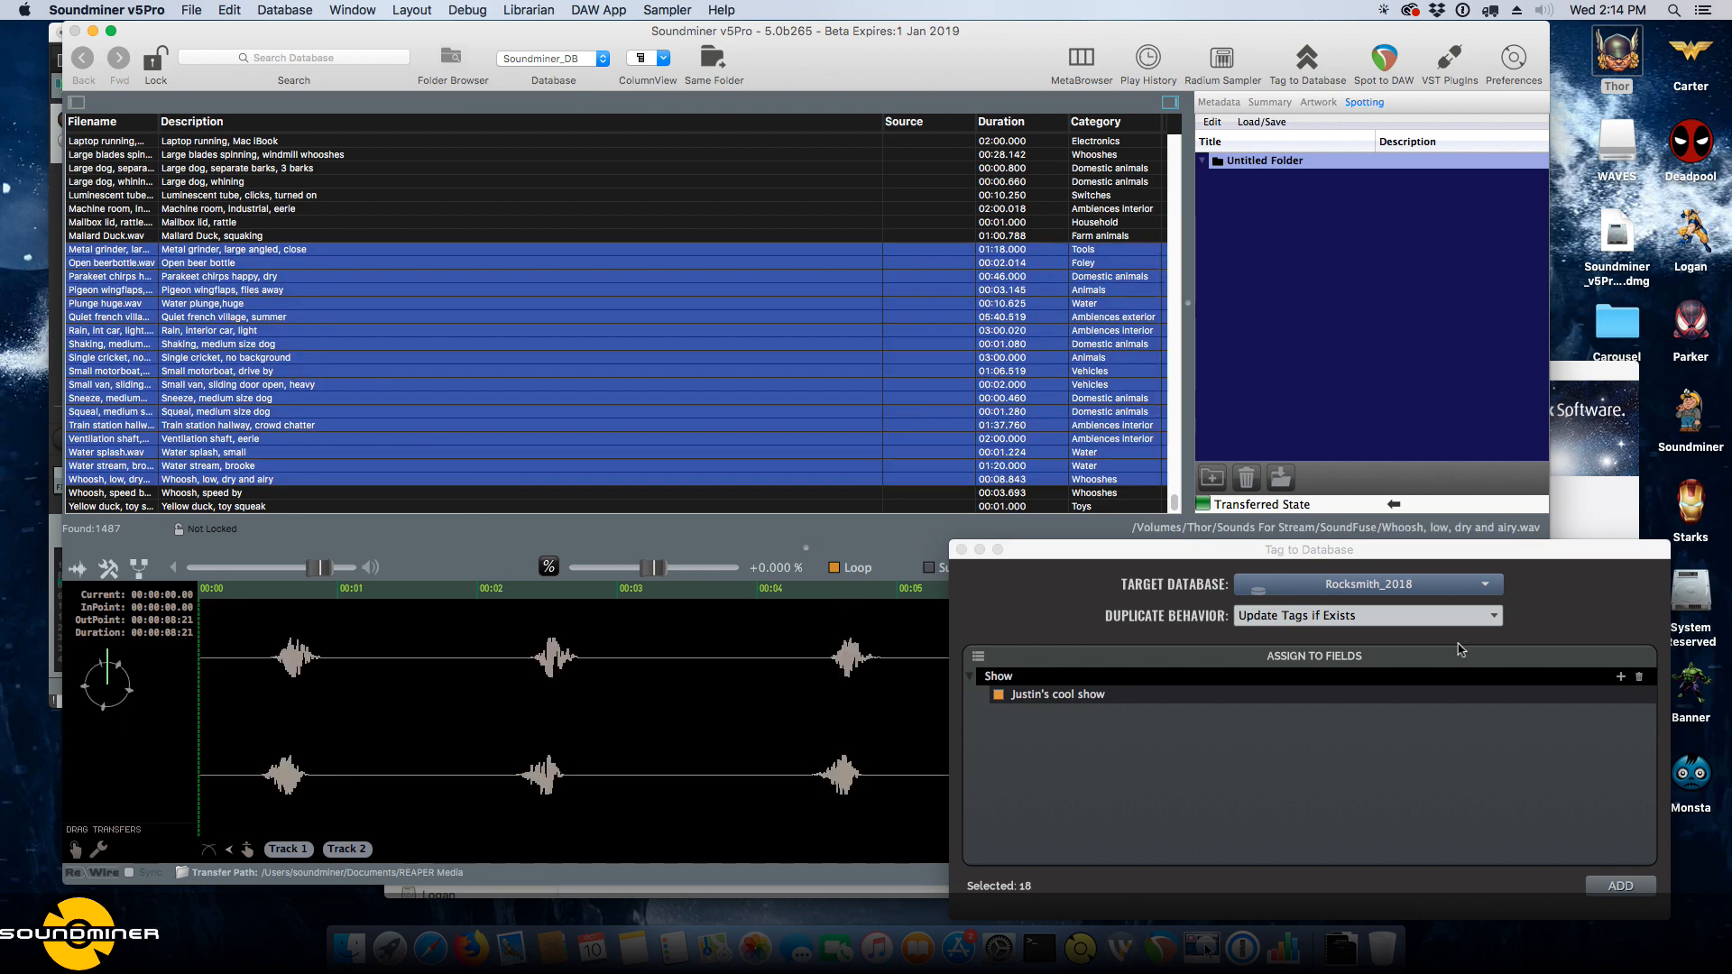
pyautogui.click(1062, 697)
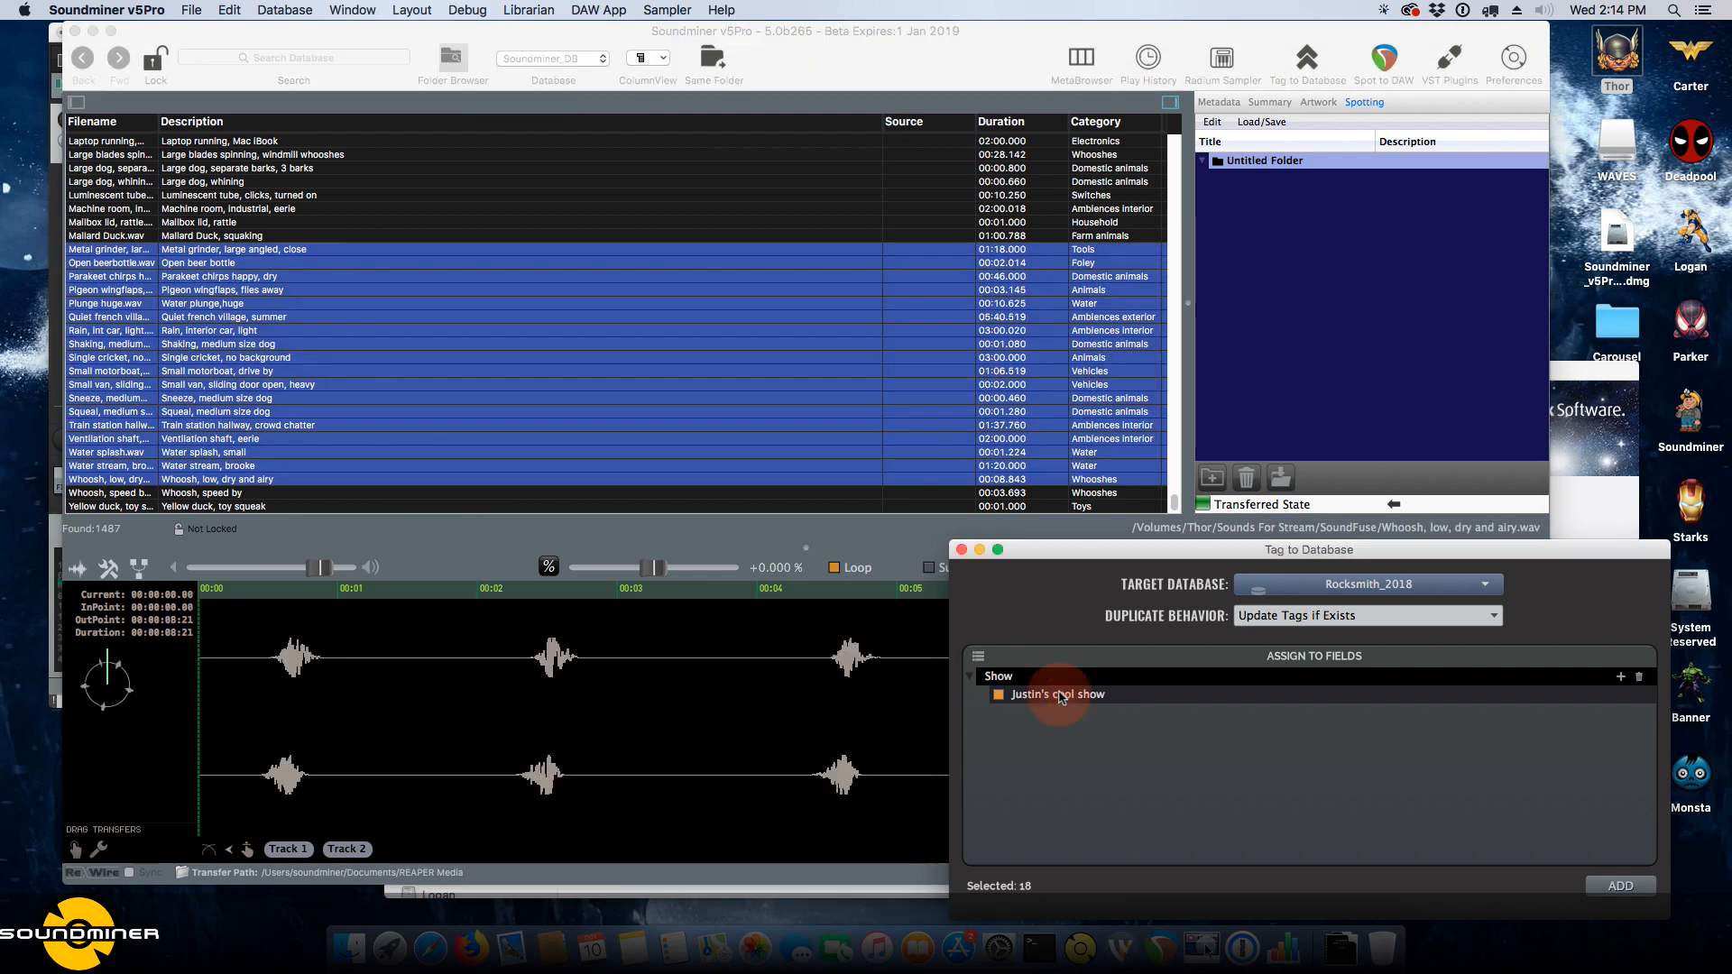
pyautogui.click(1622, 676)
pyautogui.write('New show')
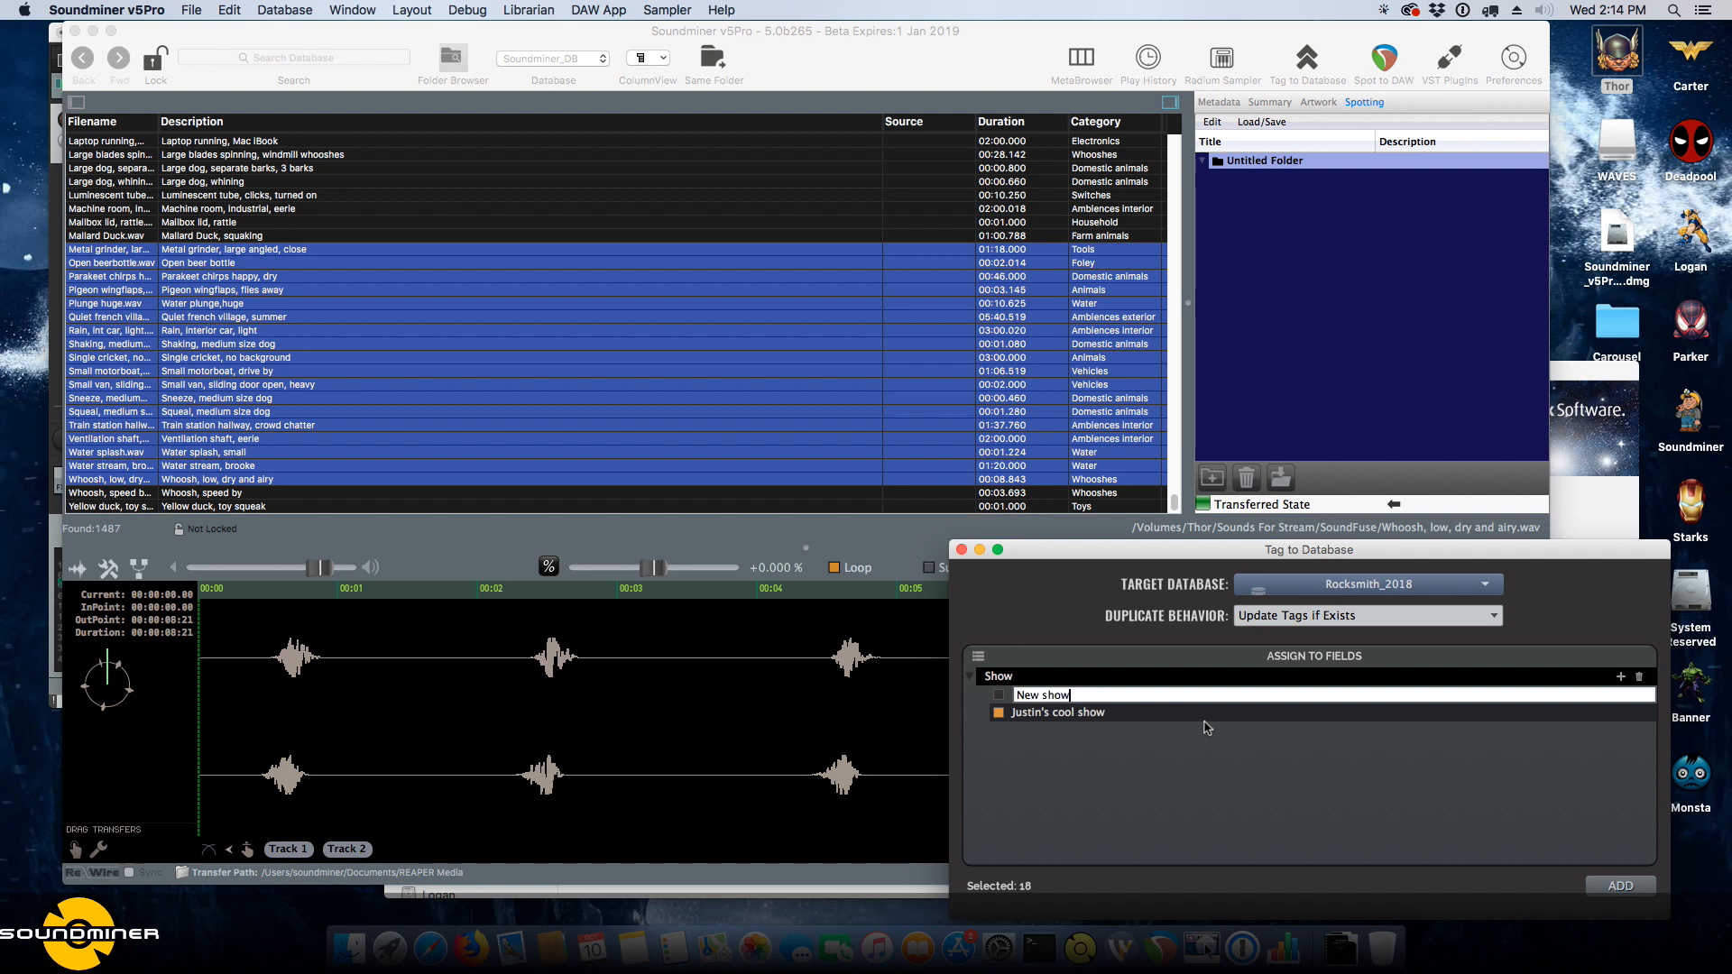
pyautogui.press('Return')
pyautogui.click(999, 713)
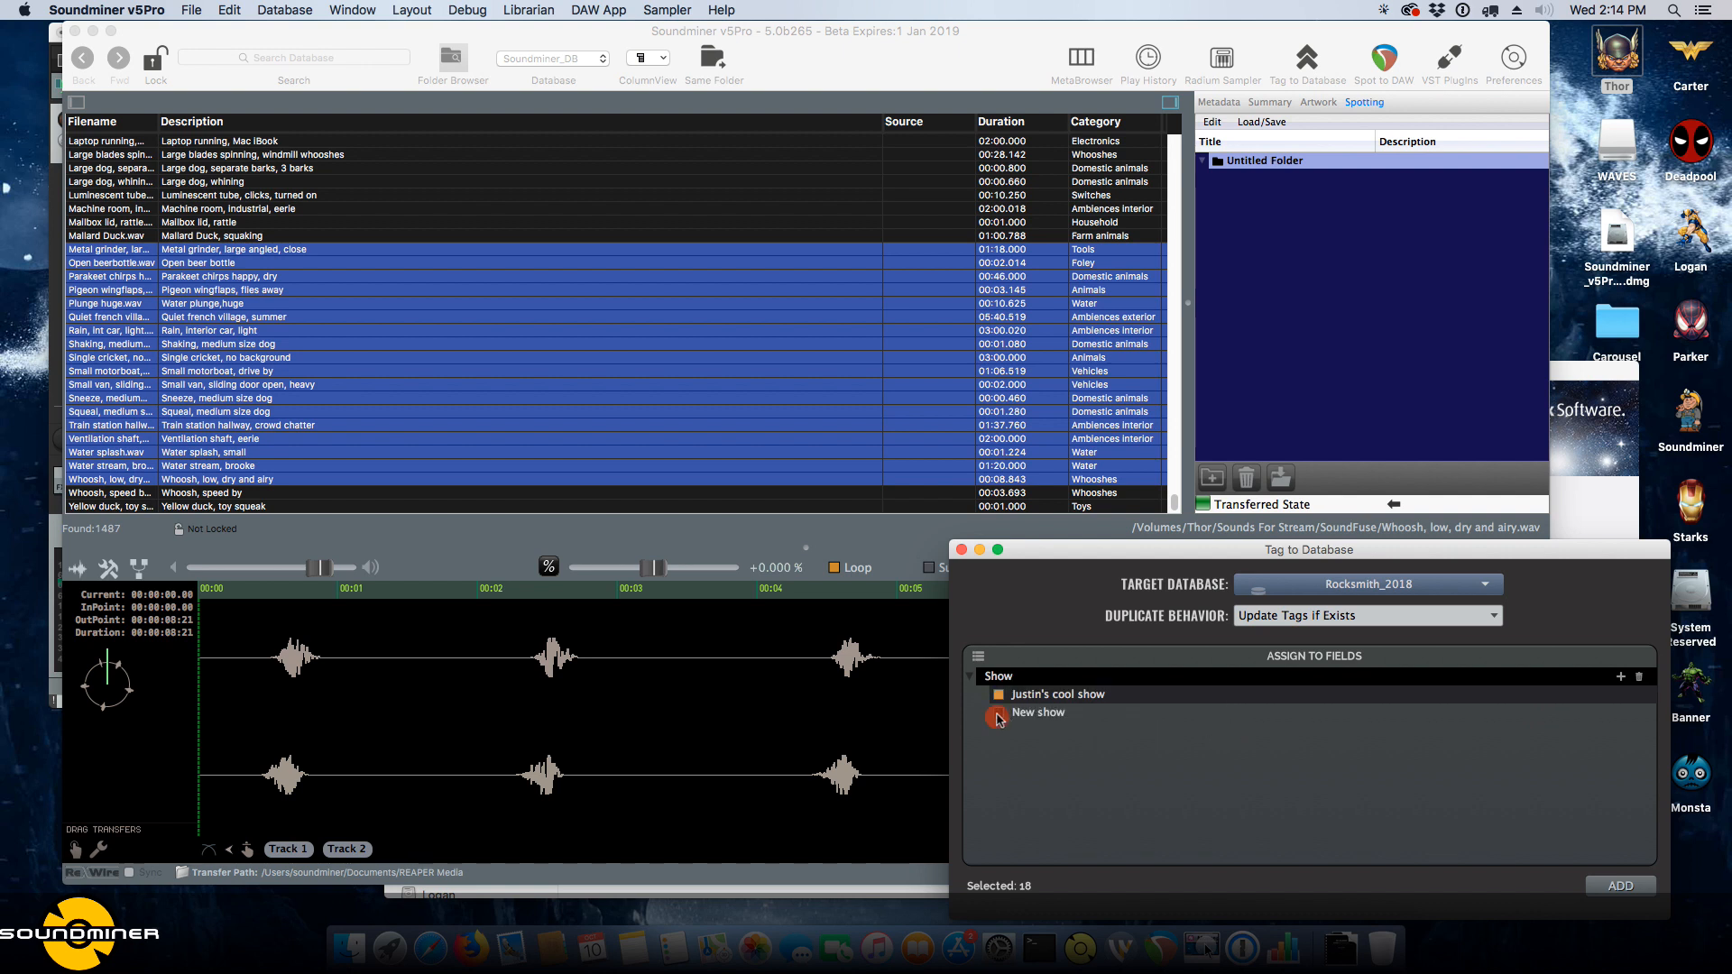
pyautogui.click(1636, 888)
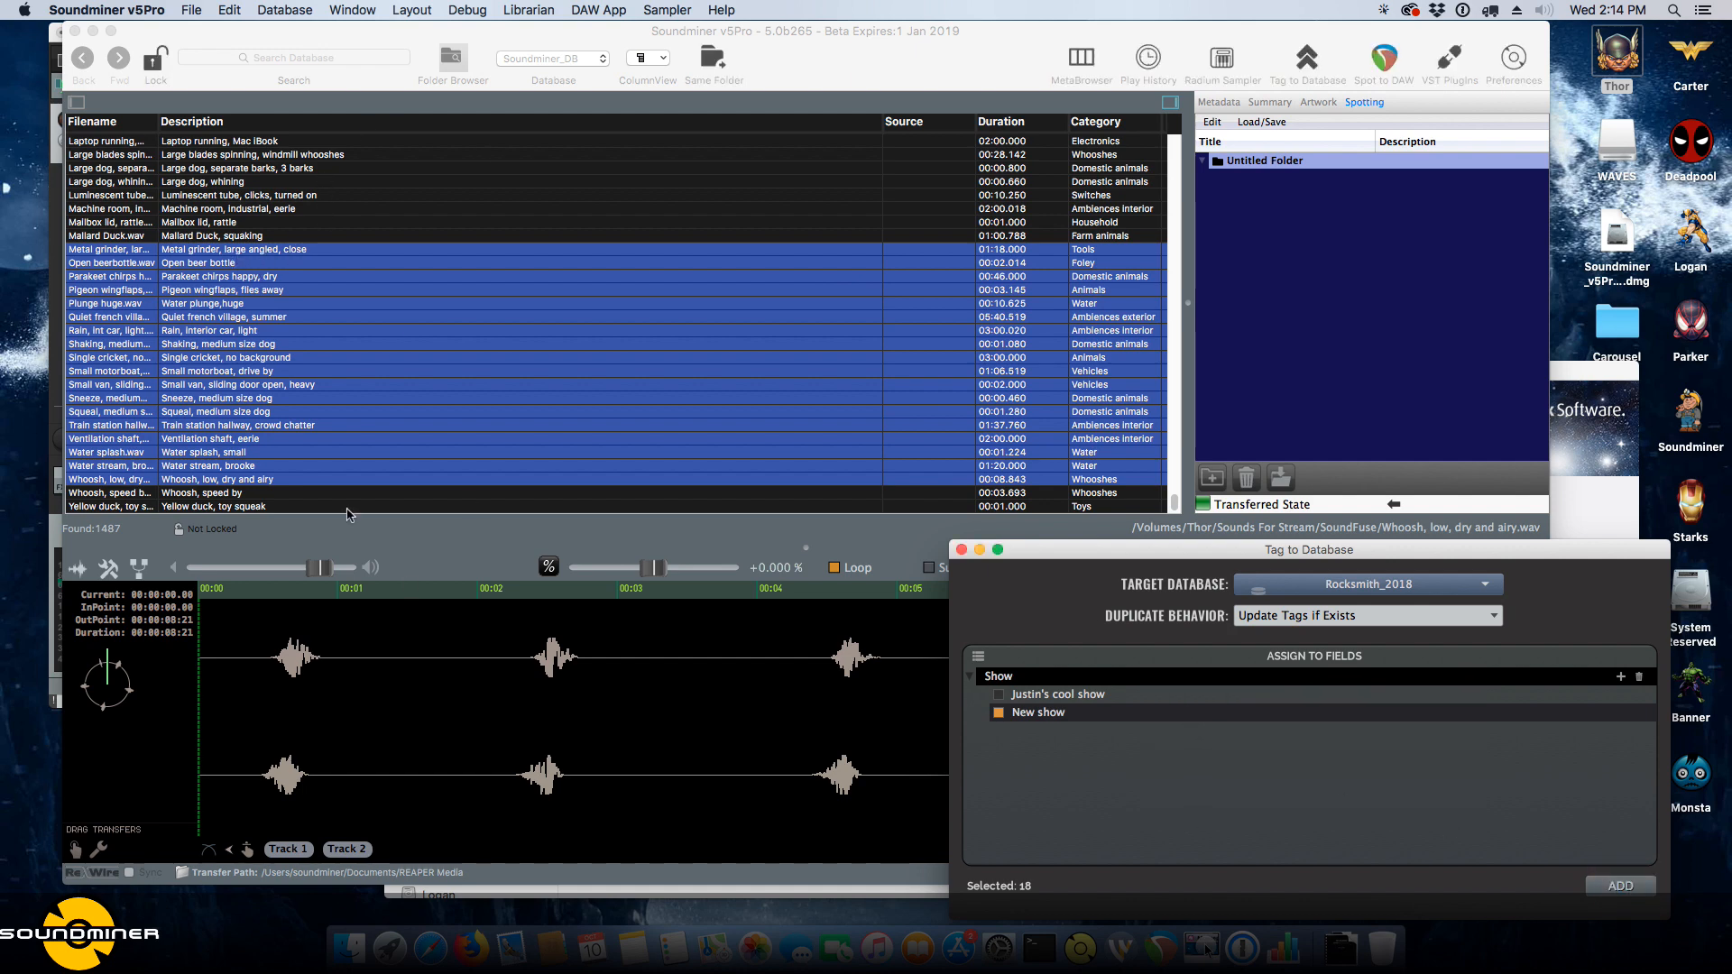
# Load the Rocksmith_2018 database and add the Show column to the record list to check the tagged records' Show values.
pyautogui.click(598, 59)
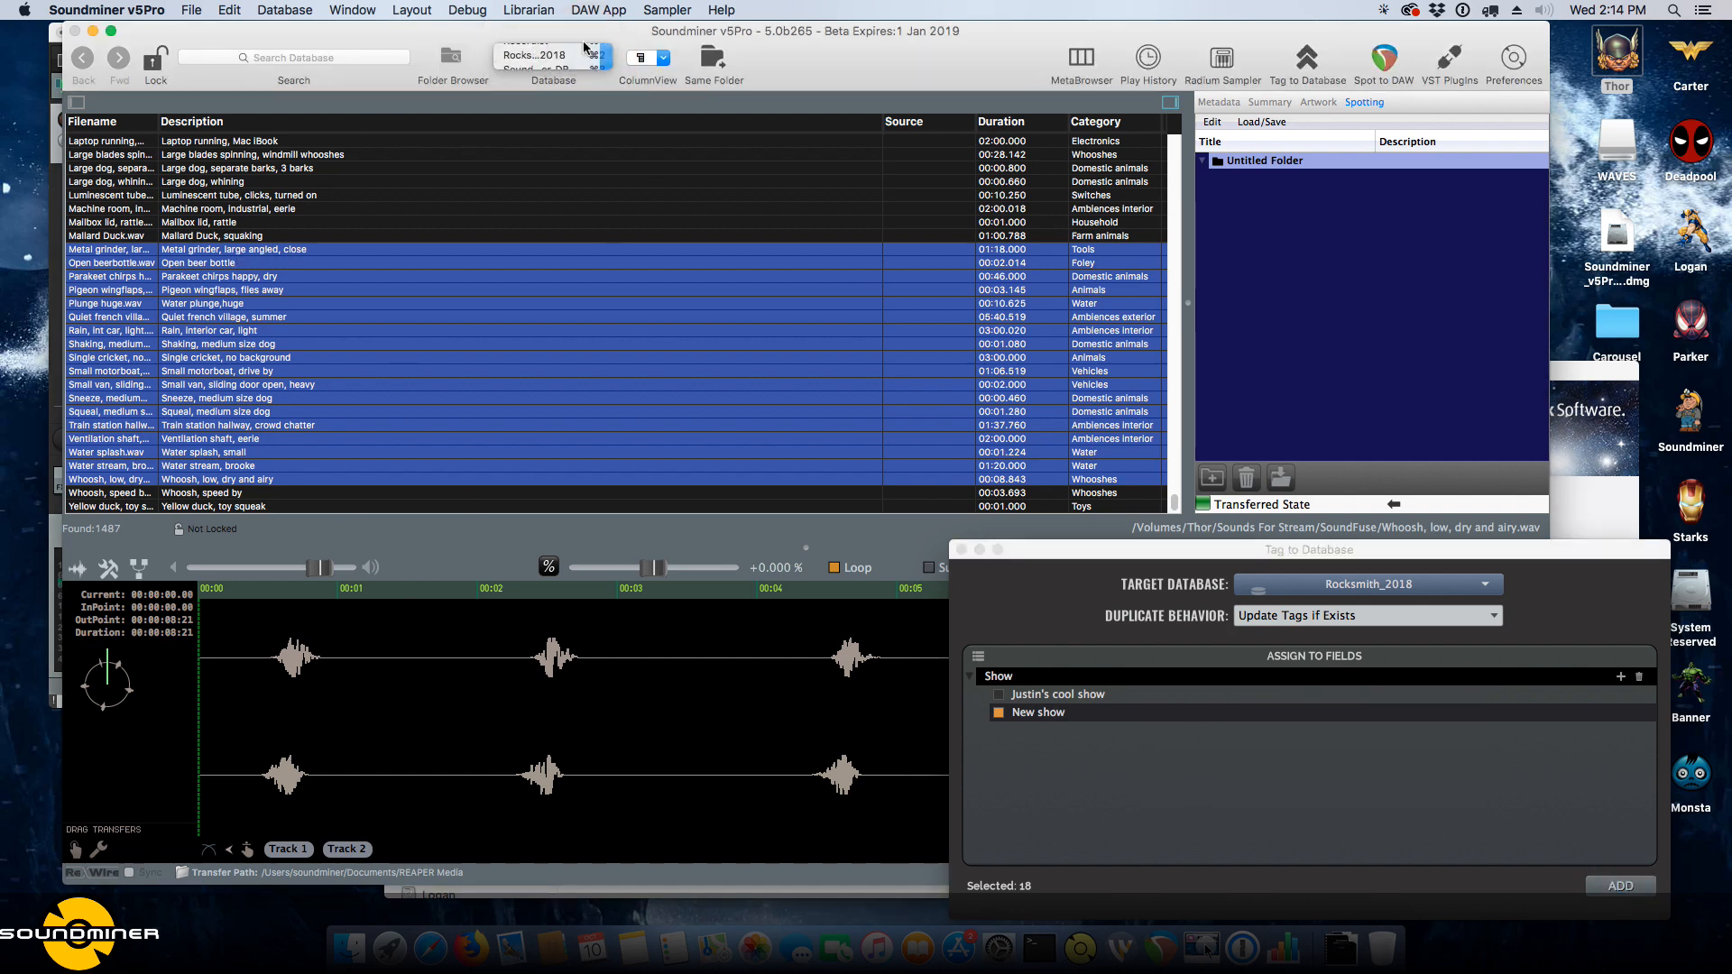
pyautogui.click(585, 52)
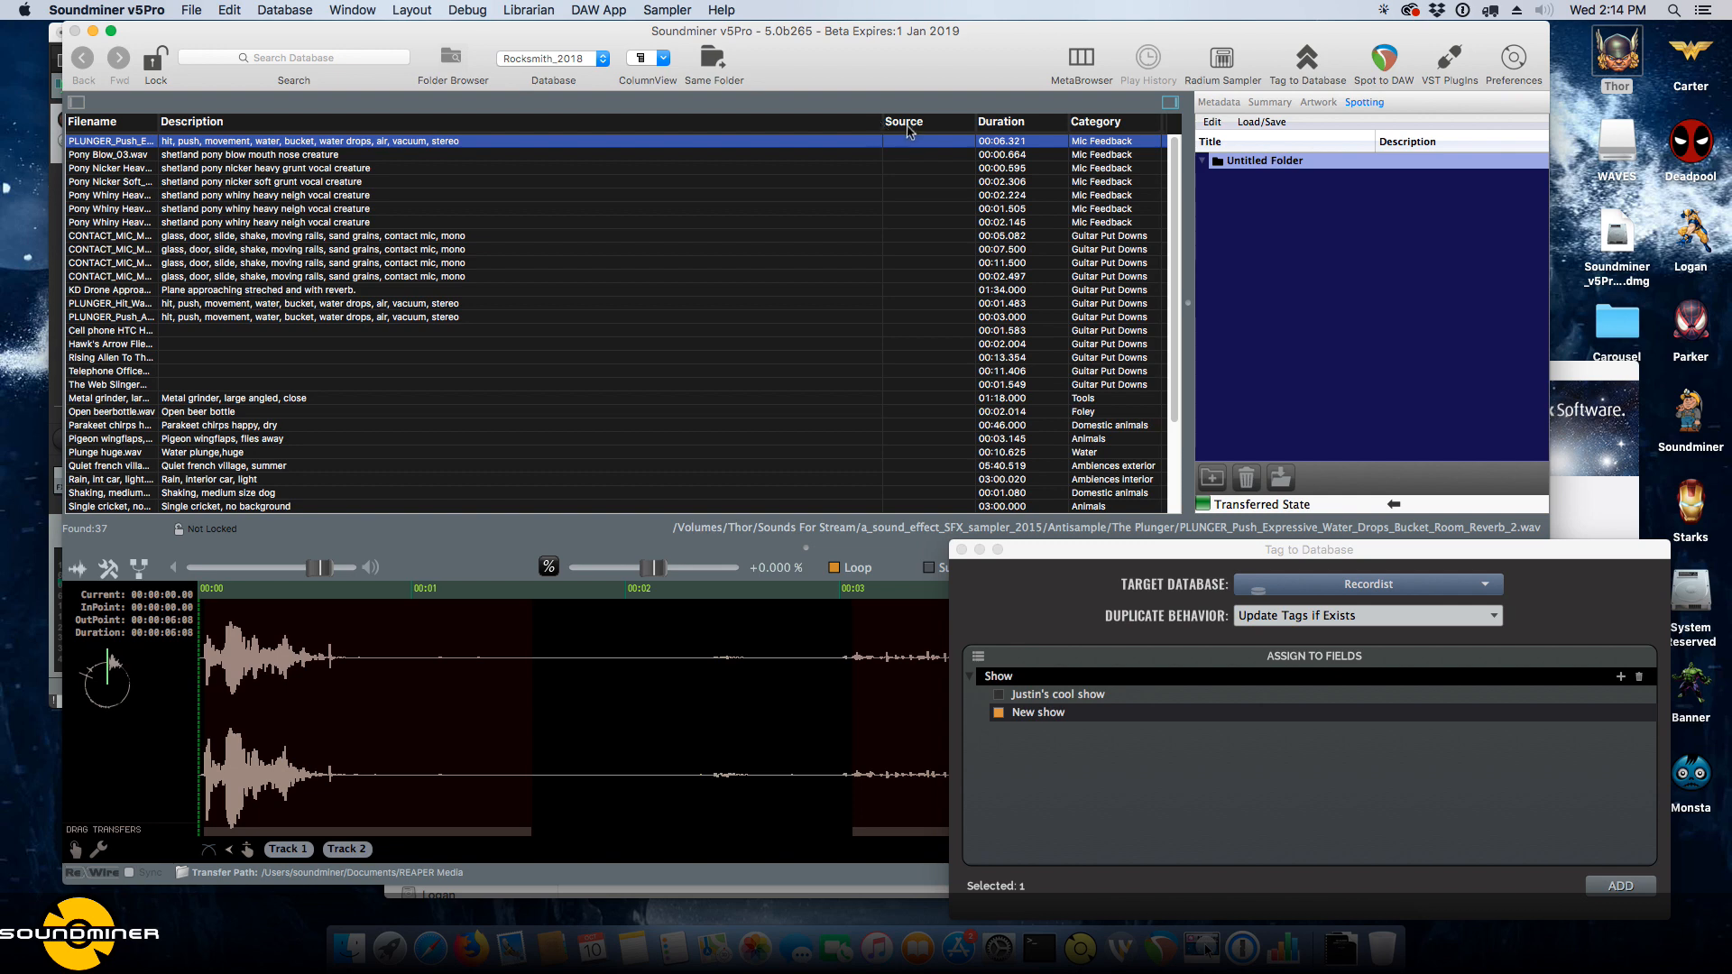
pyautogui.click(646, 58)
pyautogui.write('show')
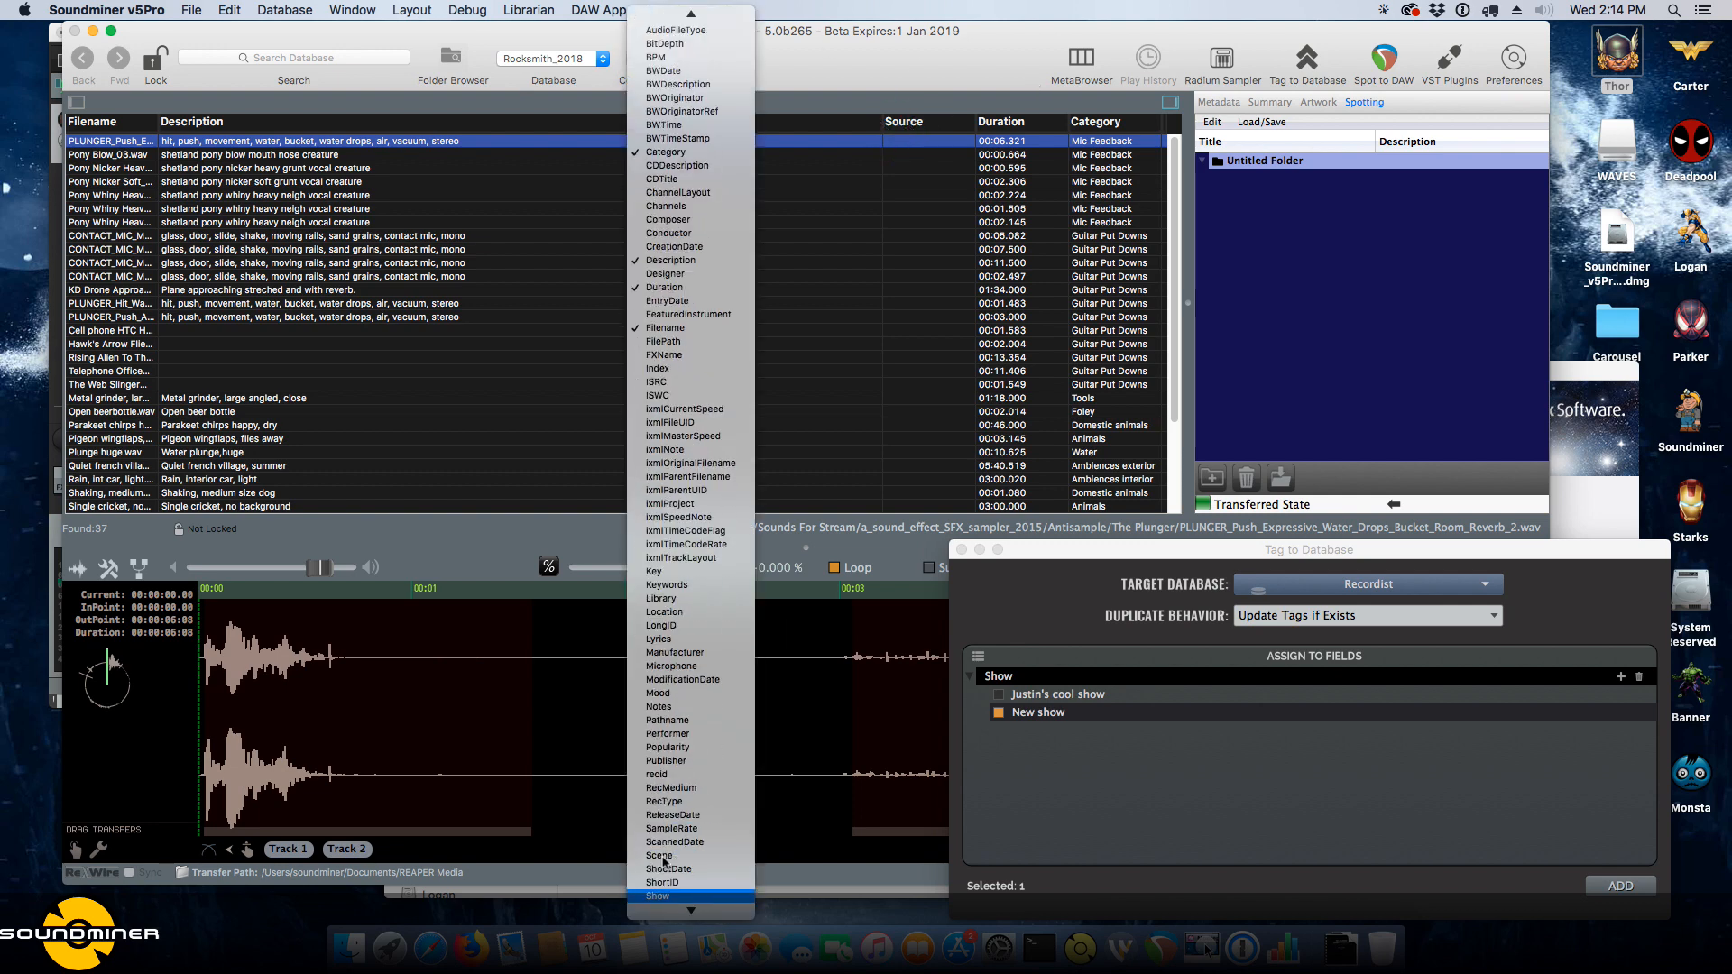
pyautogui.press('Return')
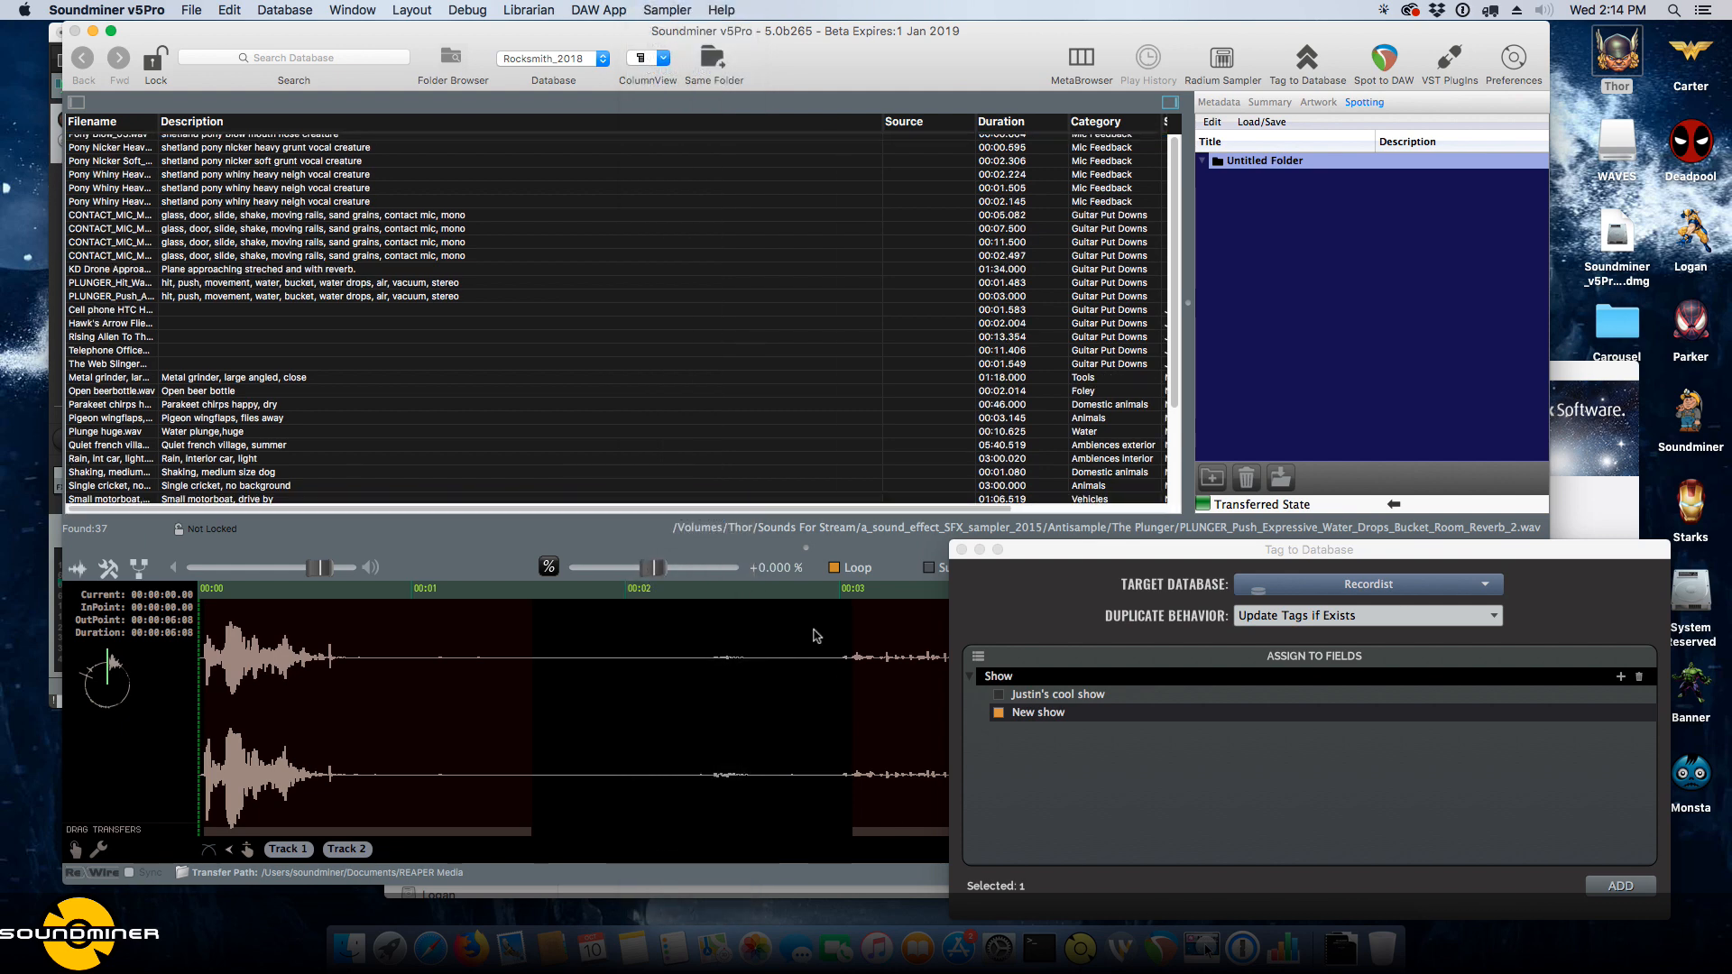
pyautogui.hscroll(5, 807, 514)
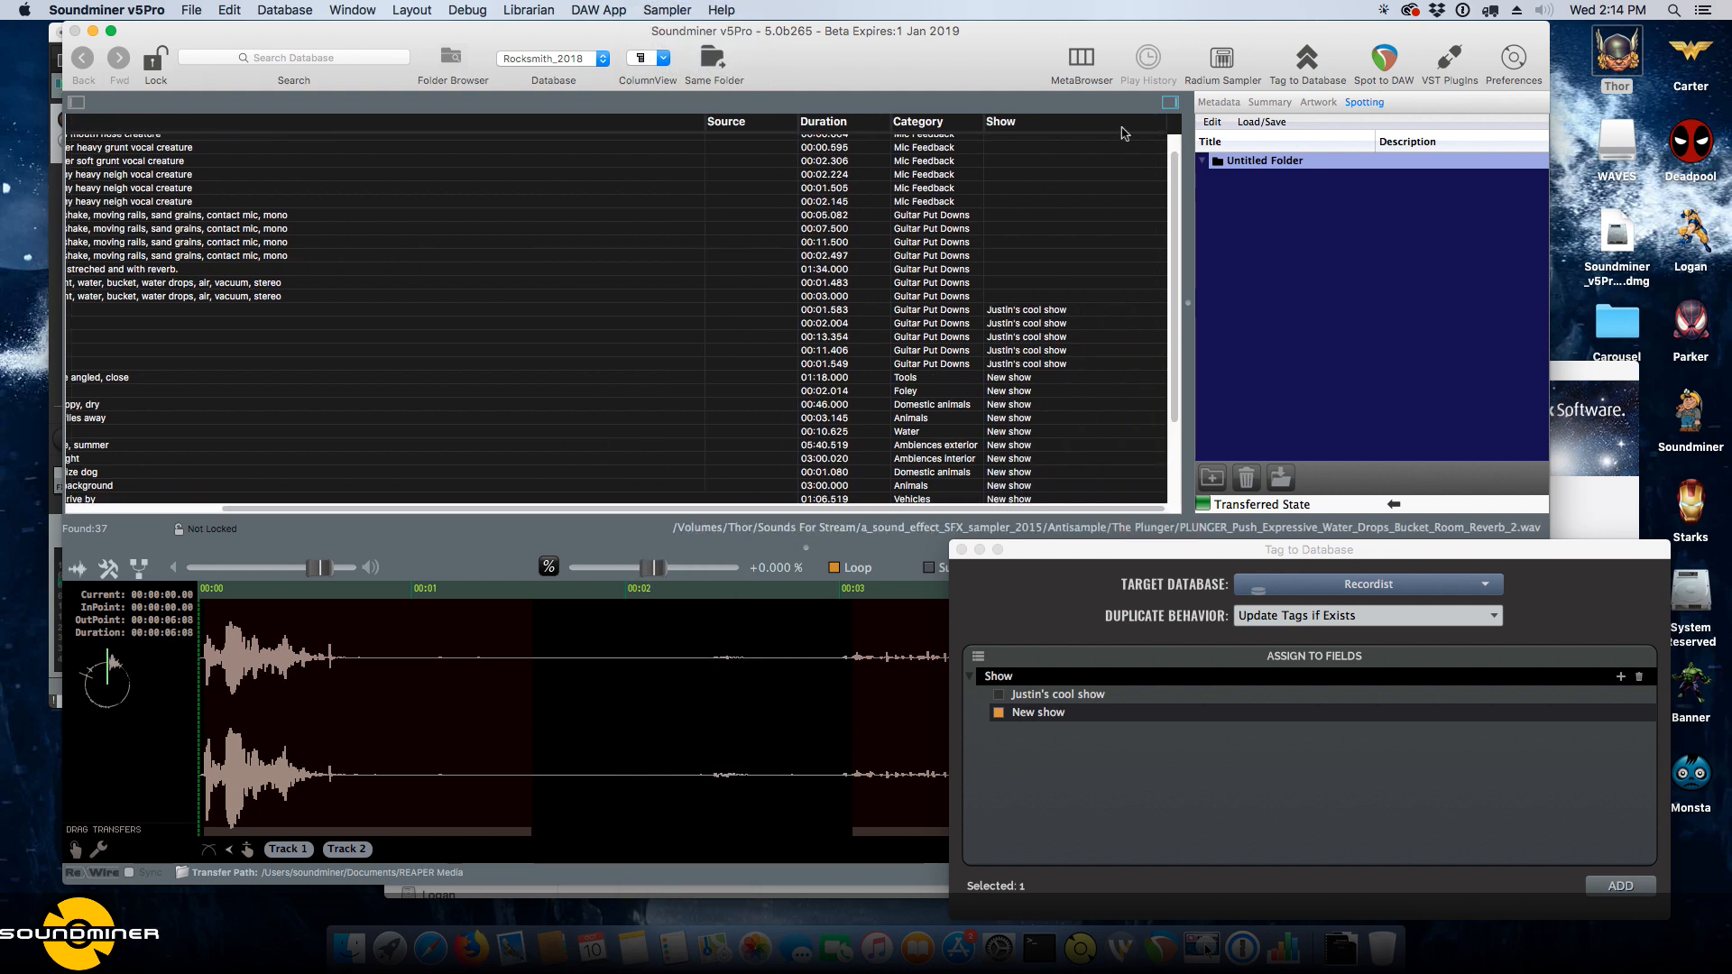
pyautogui.scroll(-3, 1064, 354)
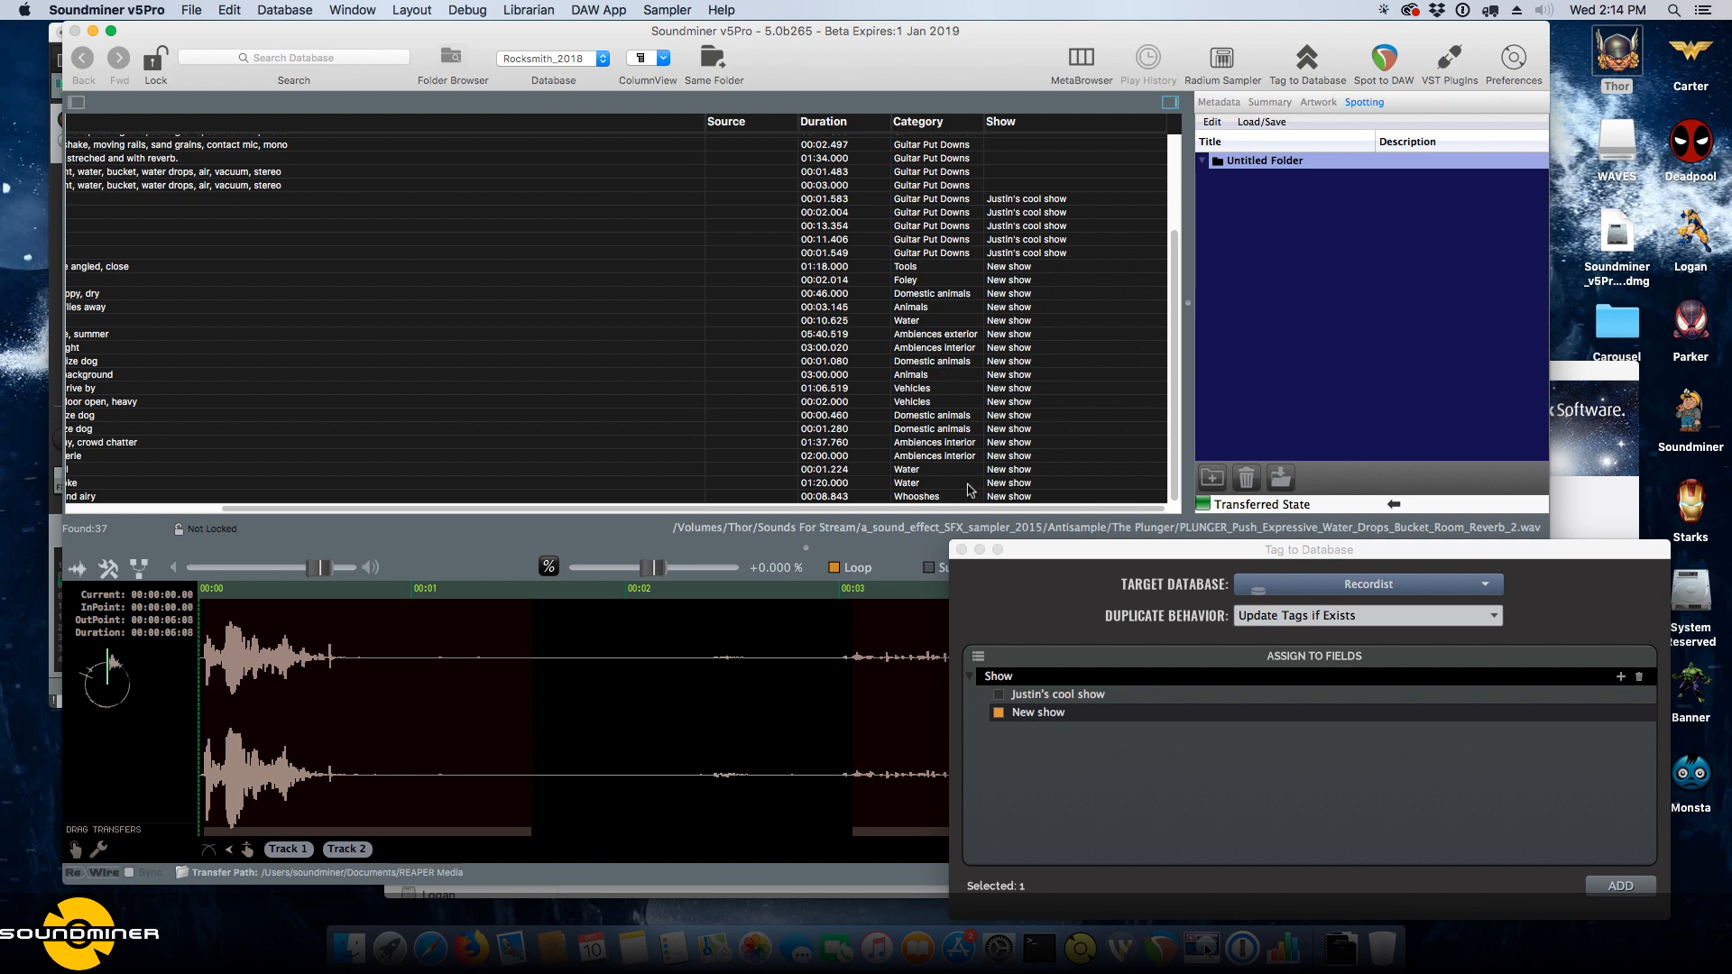
# Add Category as a field to assign and create a value named Raptor Sounds under it.
pyautogui.click(980, 657)
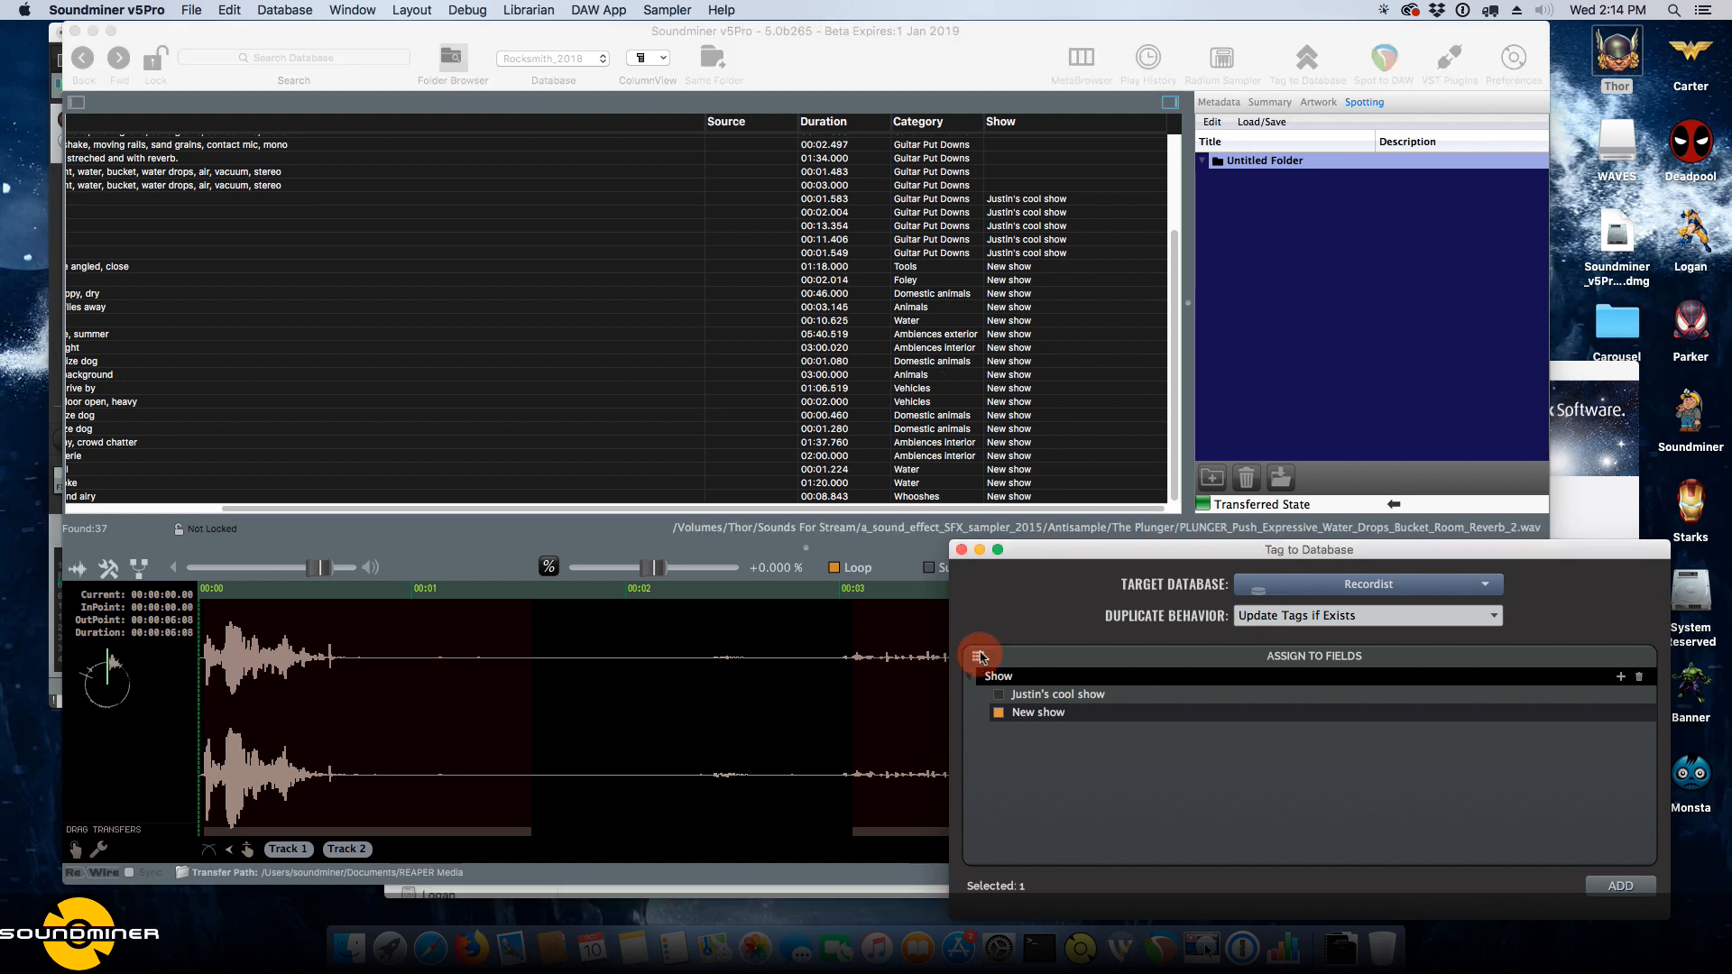
pyautogui.click(980, 658)
pyautogui.moveTo(1038, 673)
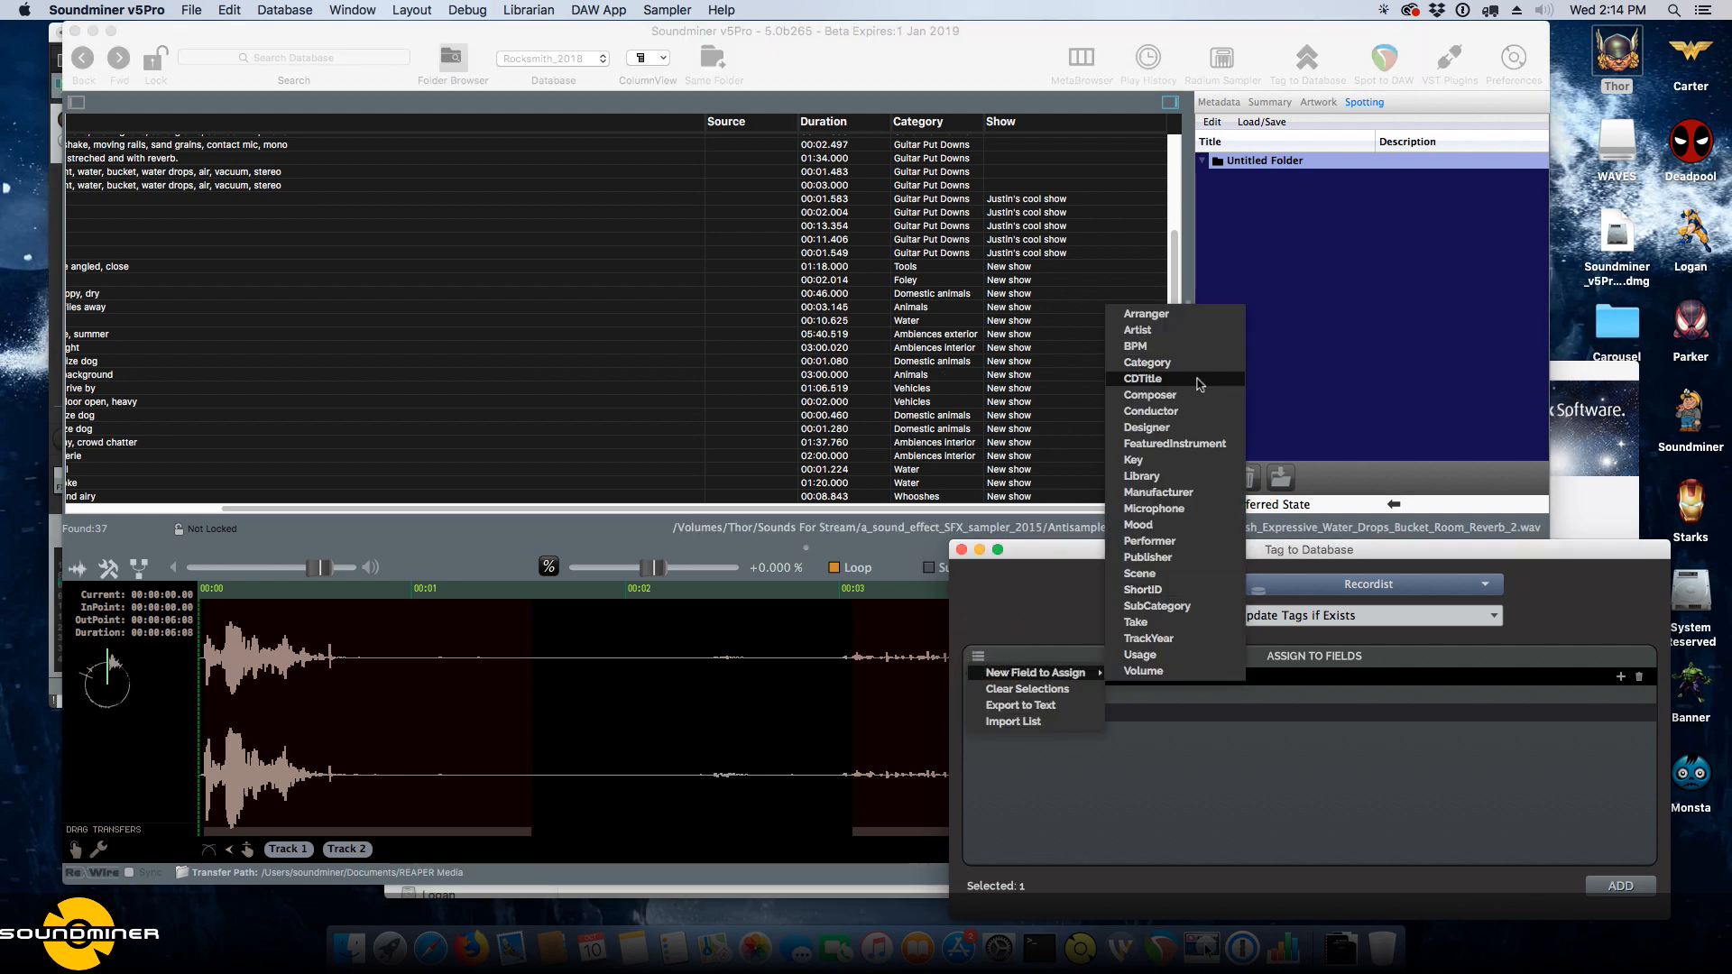
pyautogui.click(1164, 361)
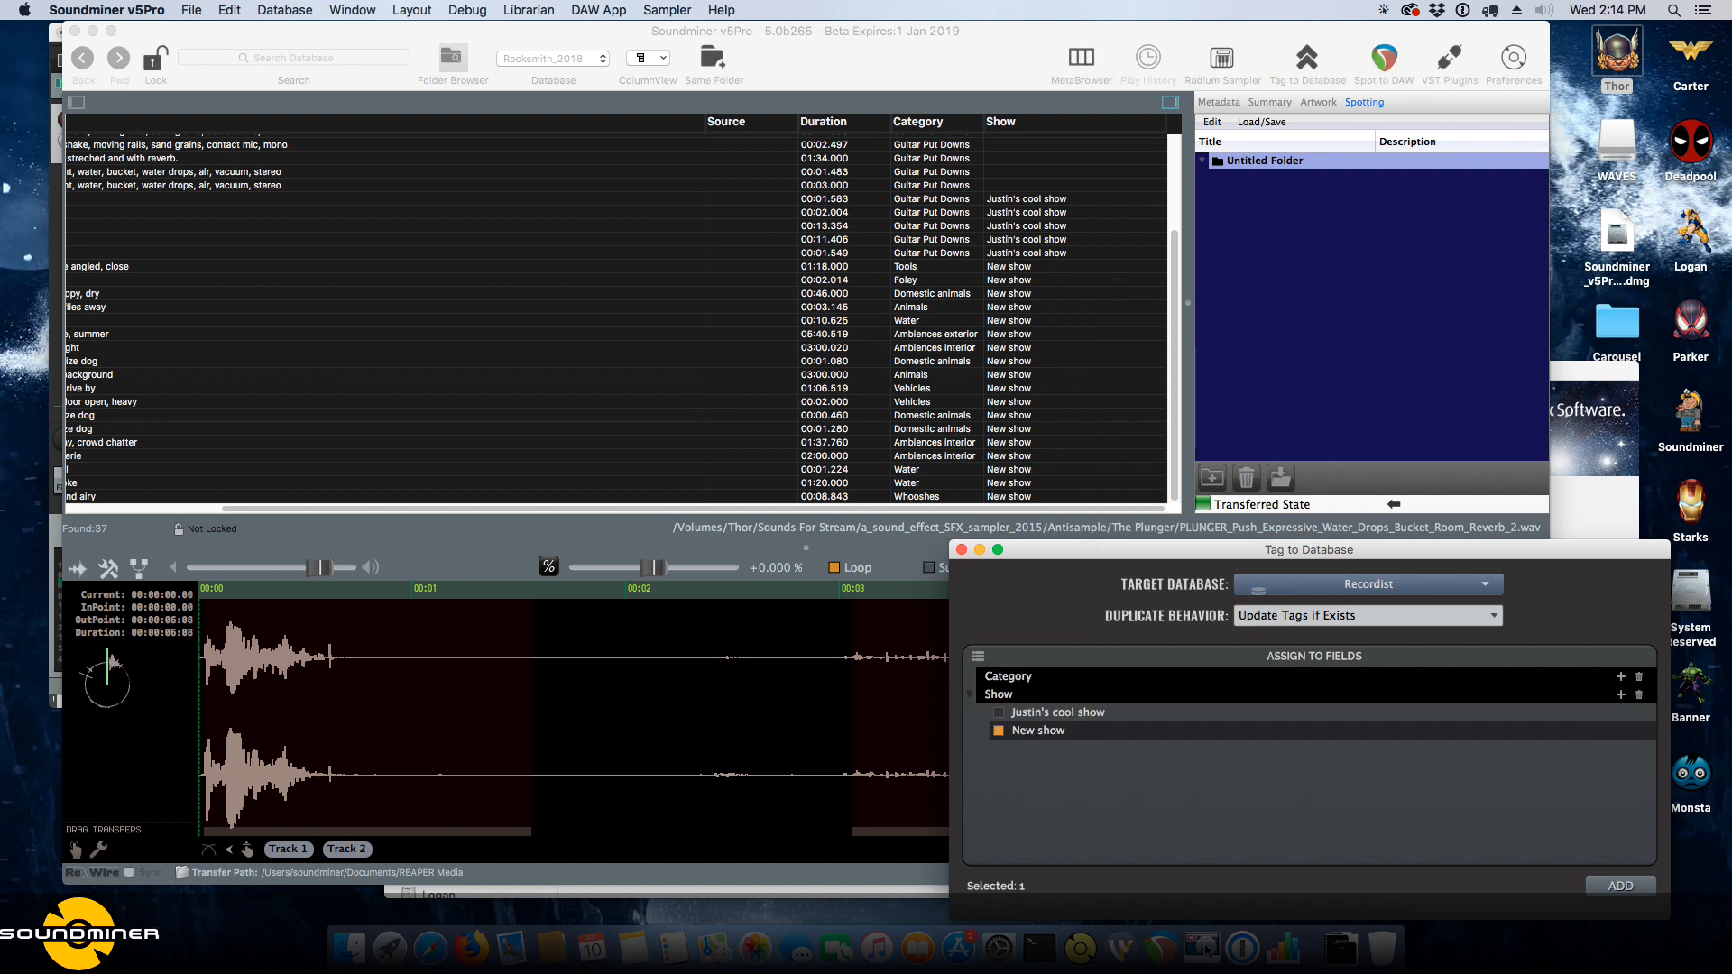
pyautogui.click(1621, 676)
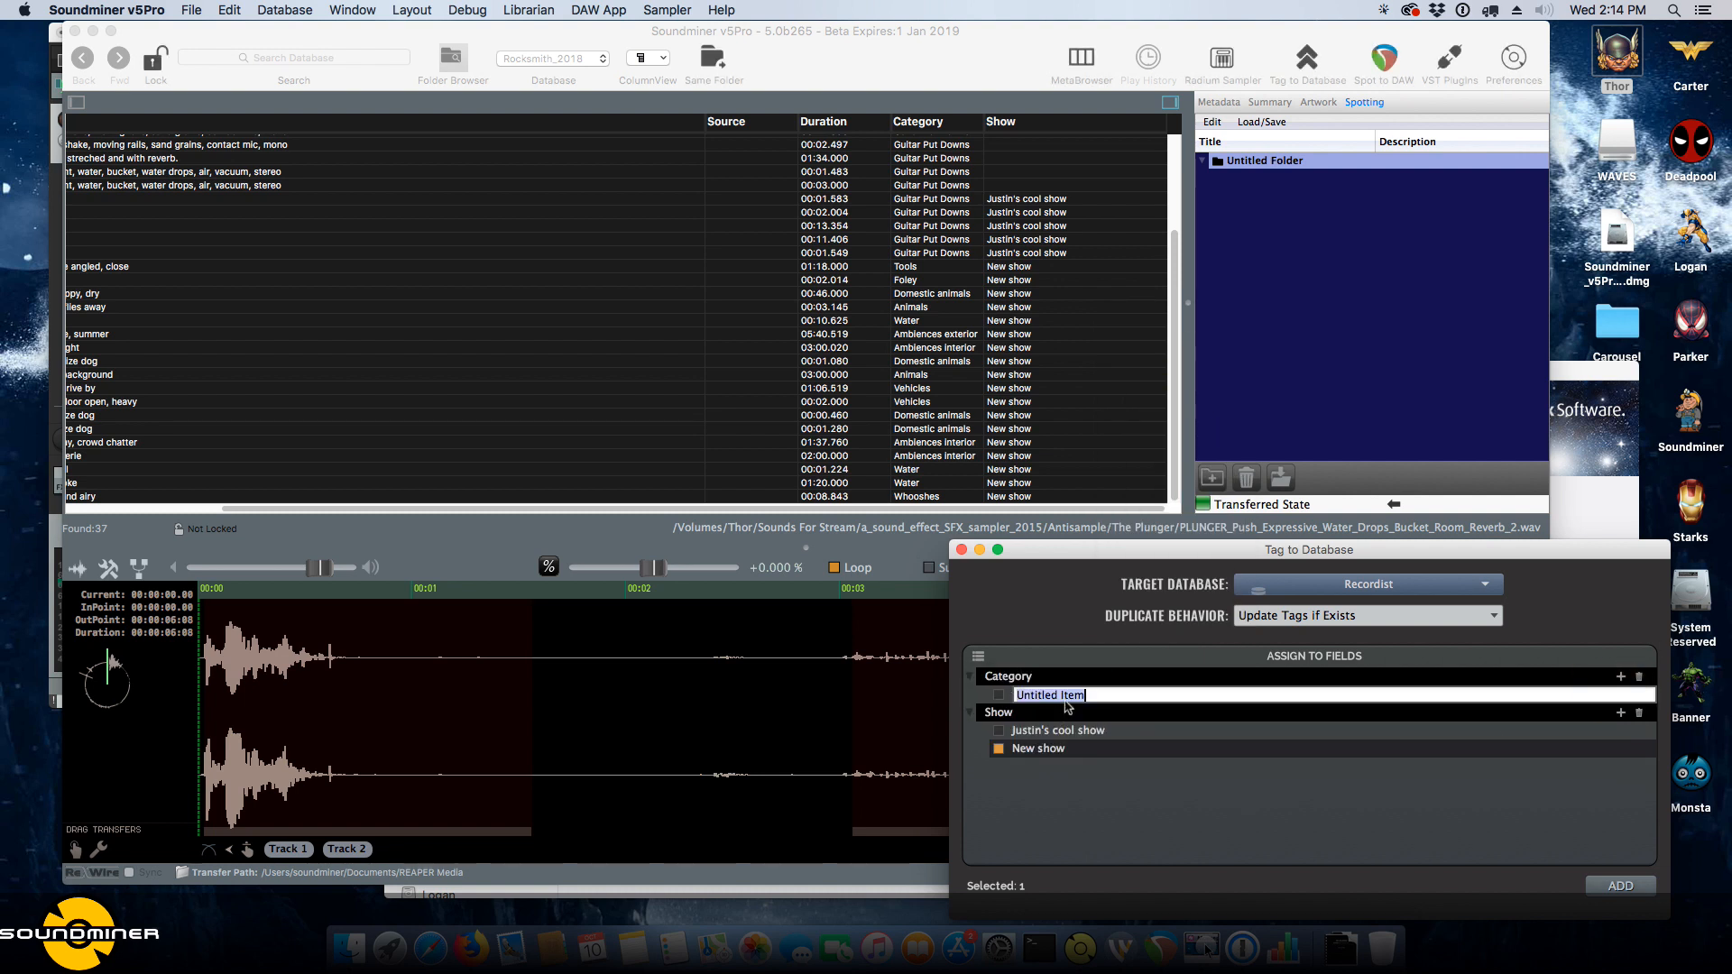
pyautogui.write('Raptor Sounds')
pyautogui.press('Return')
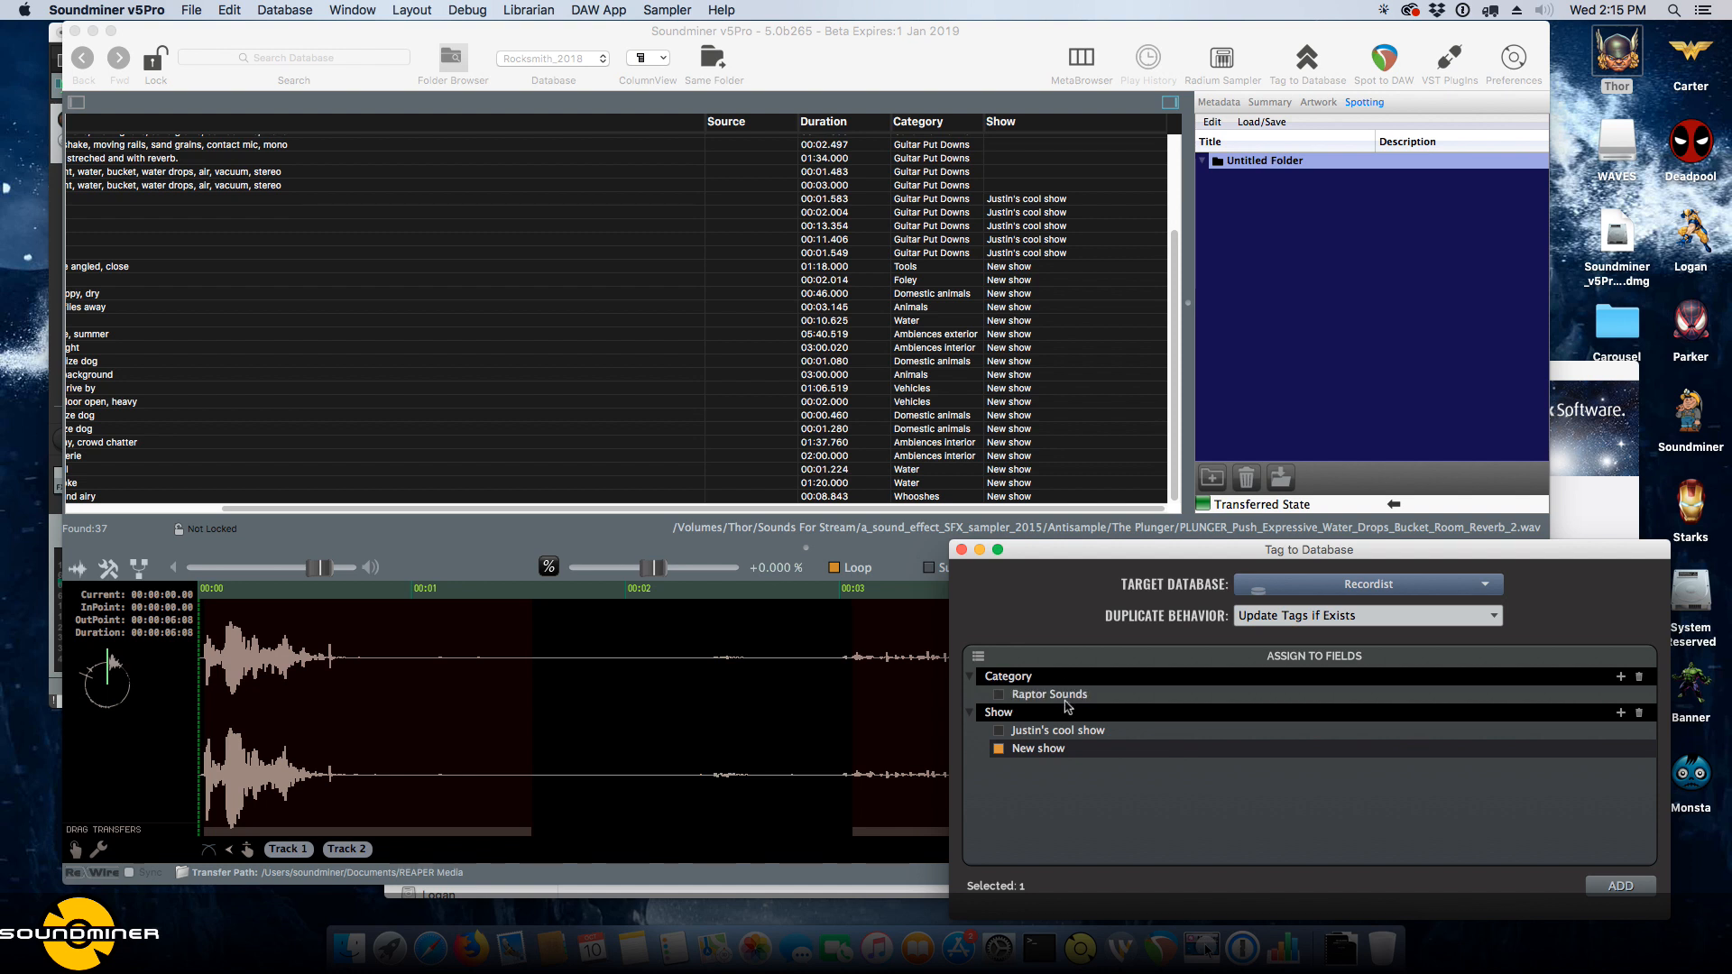
# Toggle the Raptor Sounds category value on and off.
pyautogui.click(1001, 697)
pyautogui.click(1000, 696)
pyautogui.click(1003, 696)
pyautogui.click(1003, 695)
# Select the The Web Slinger record and mark the waveform section from about 0.2 to 0.6 seconds.
pyautogui.click(762, 254)
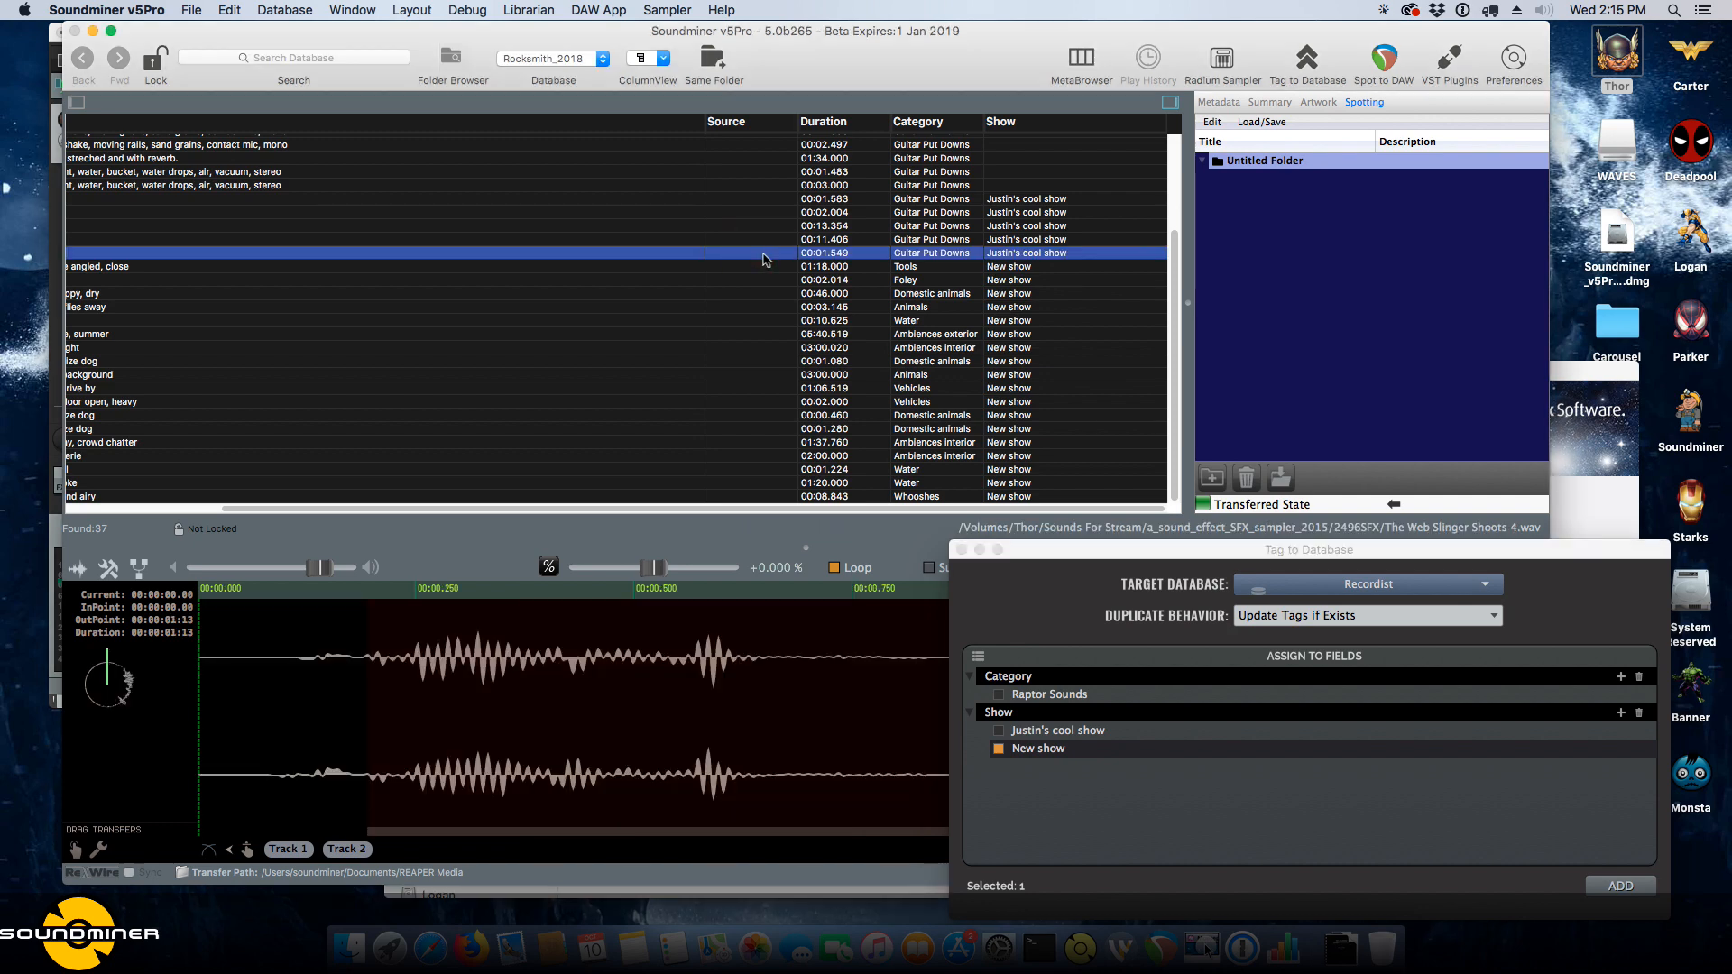
pyautogui.moveTo(400, 666); pyautogui.dragTo(708, 730)
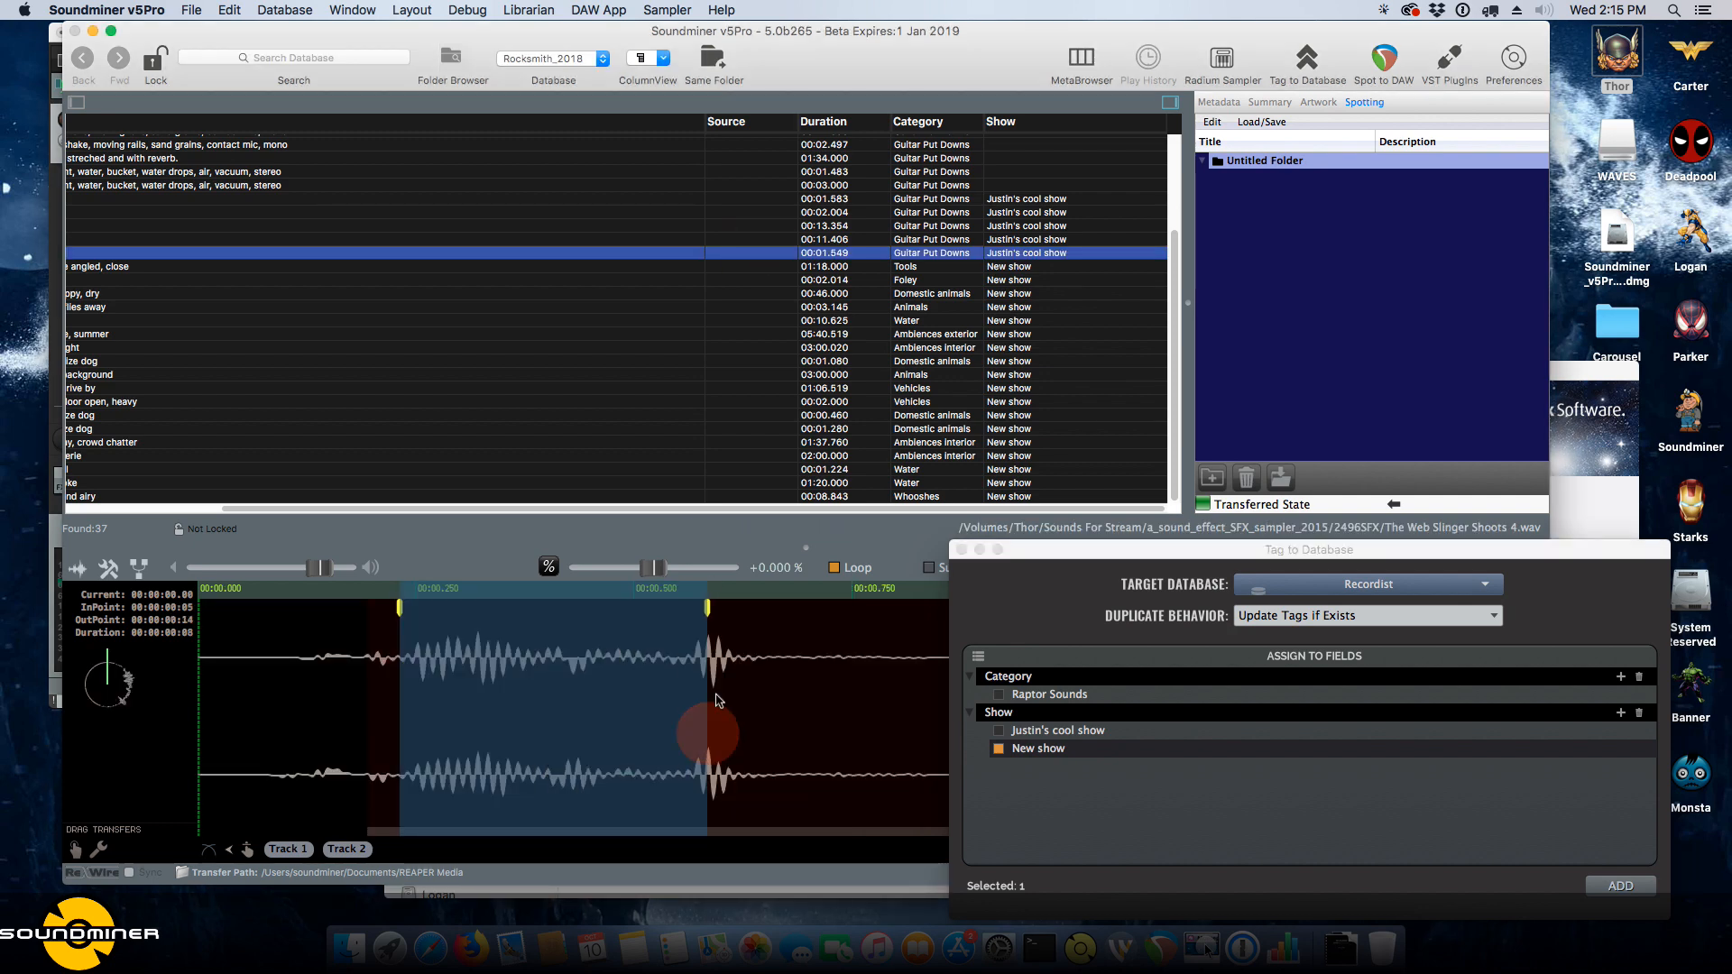
# In Soundminer_DB, mark about 0.3 to 1.1 seconds of Pigeon wingflaps, lower its pitch to about -47.6 %, and tag it into Untitled Folder.
pyautogui.click(594, 60)
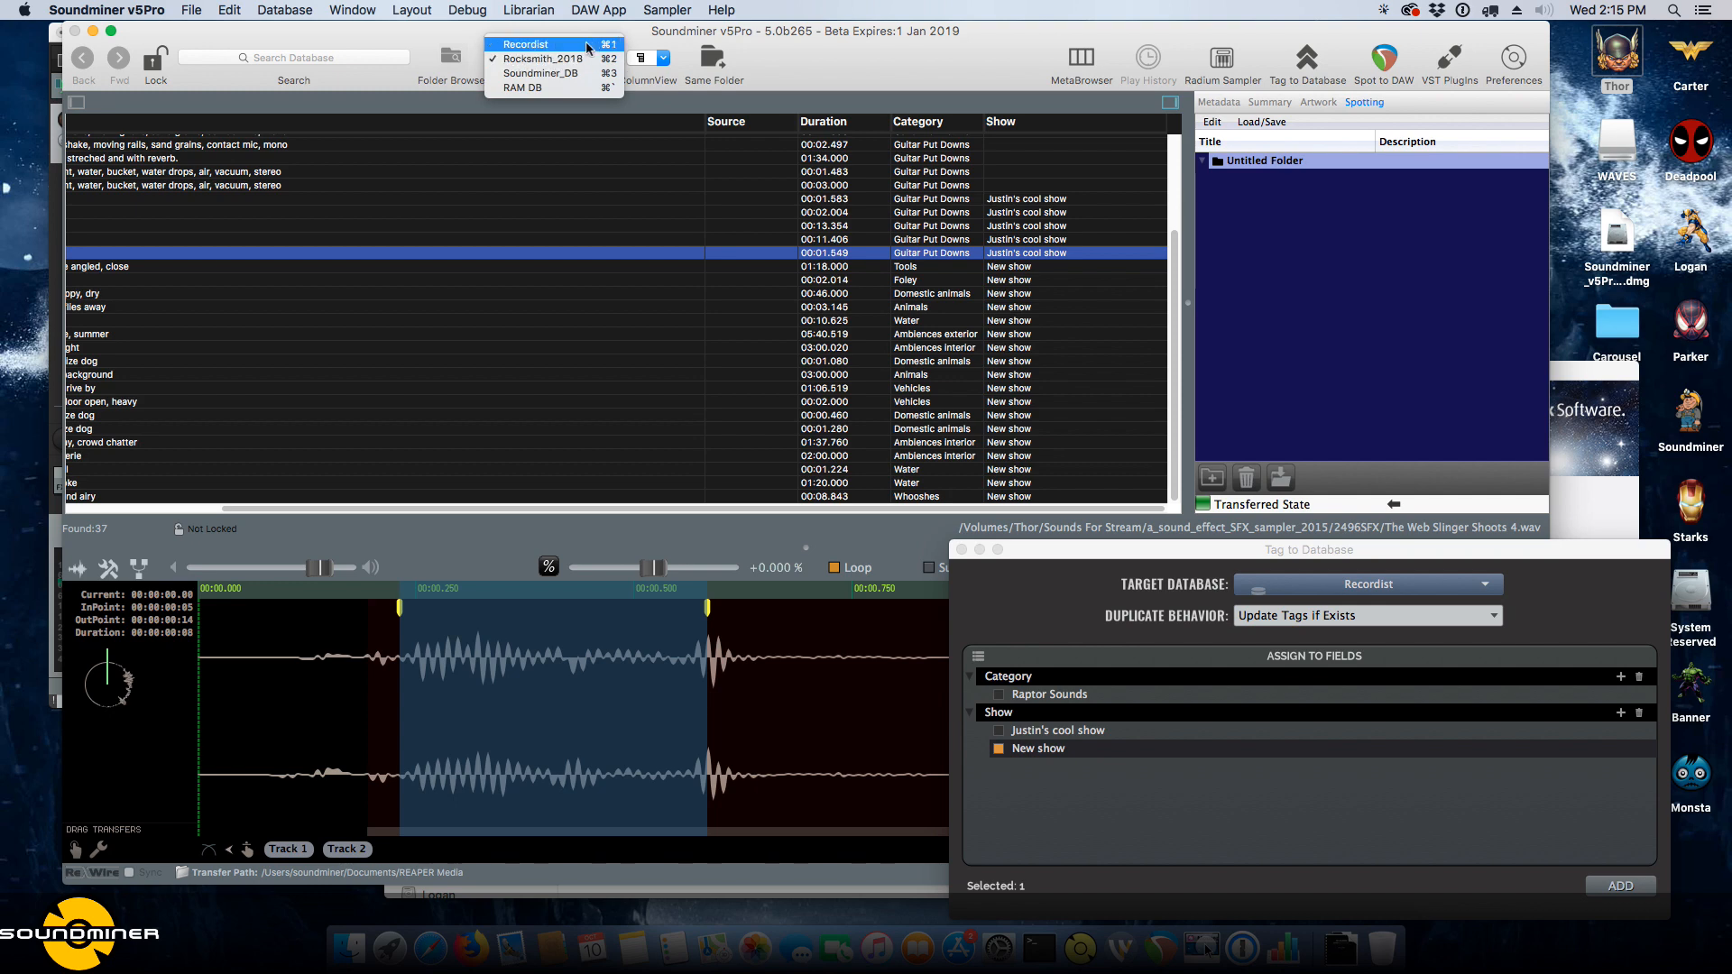
pyautogui.click(576, 75)
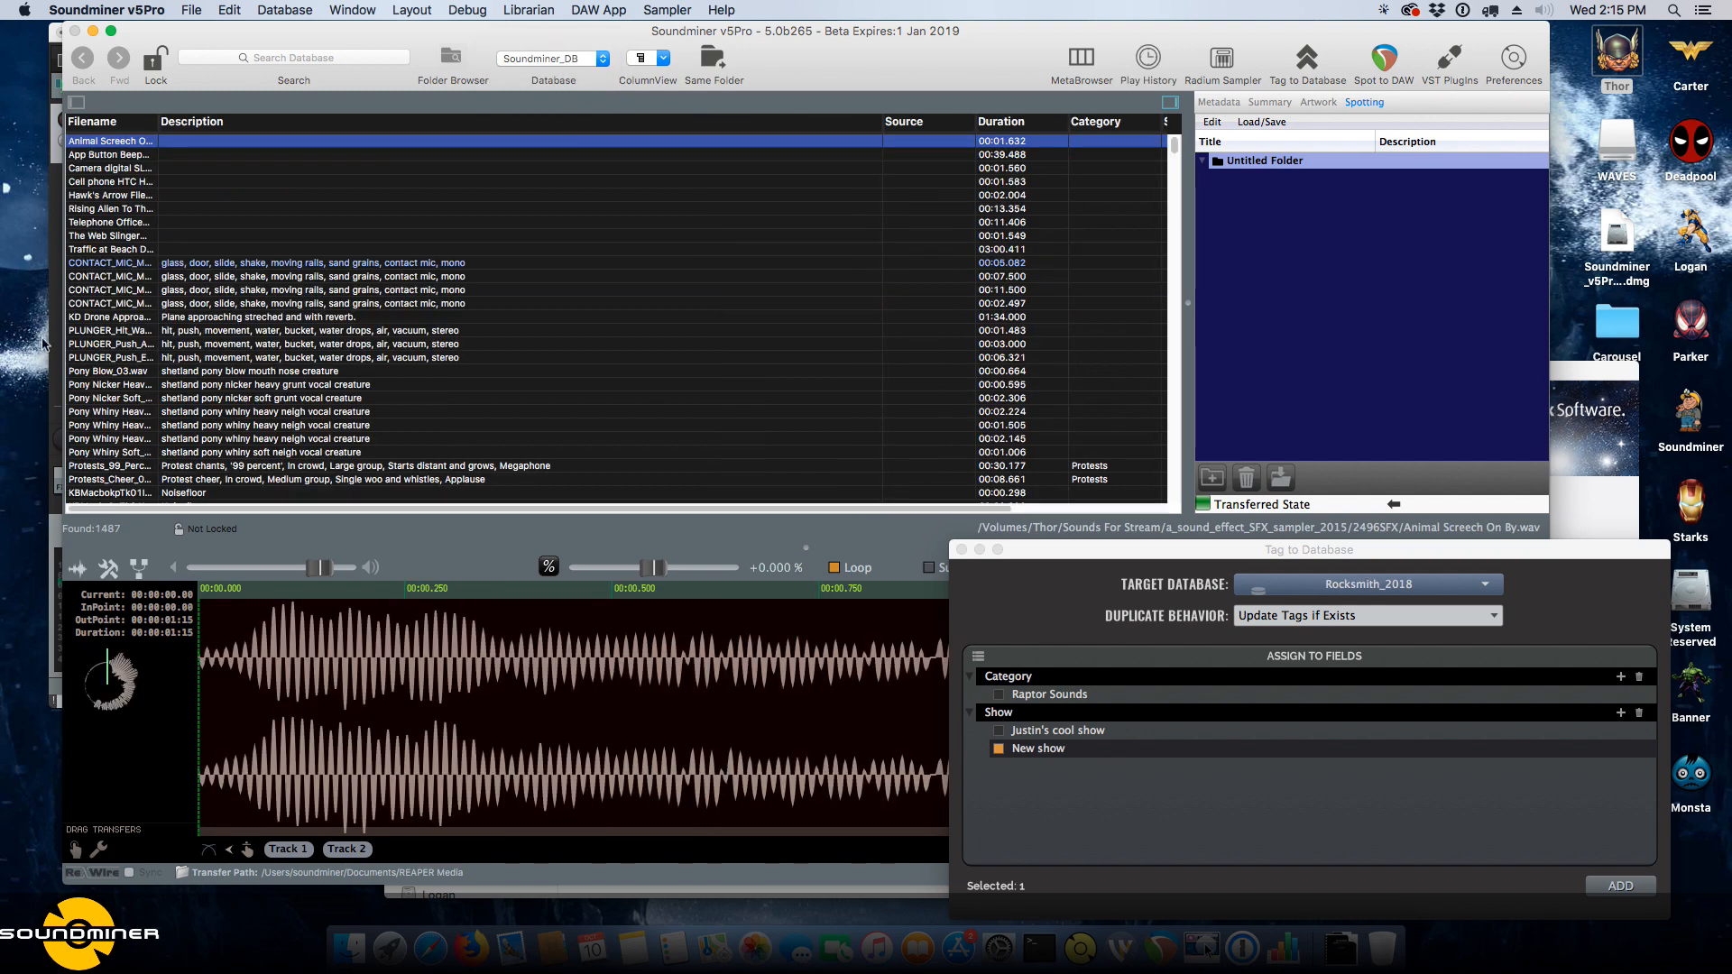
pyautogui.click(602, 282)
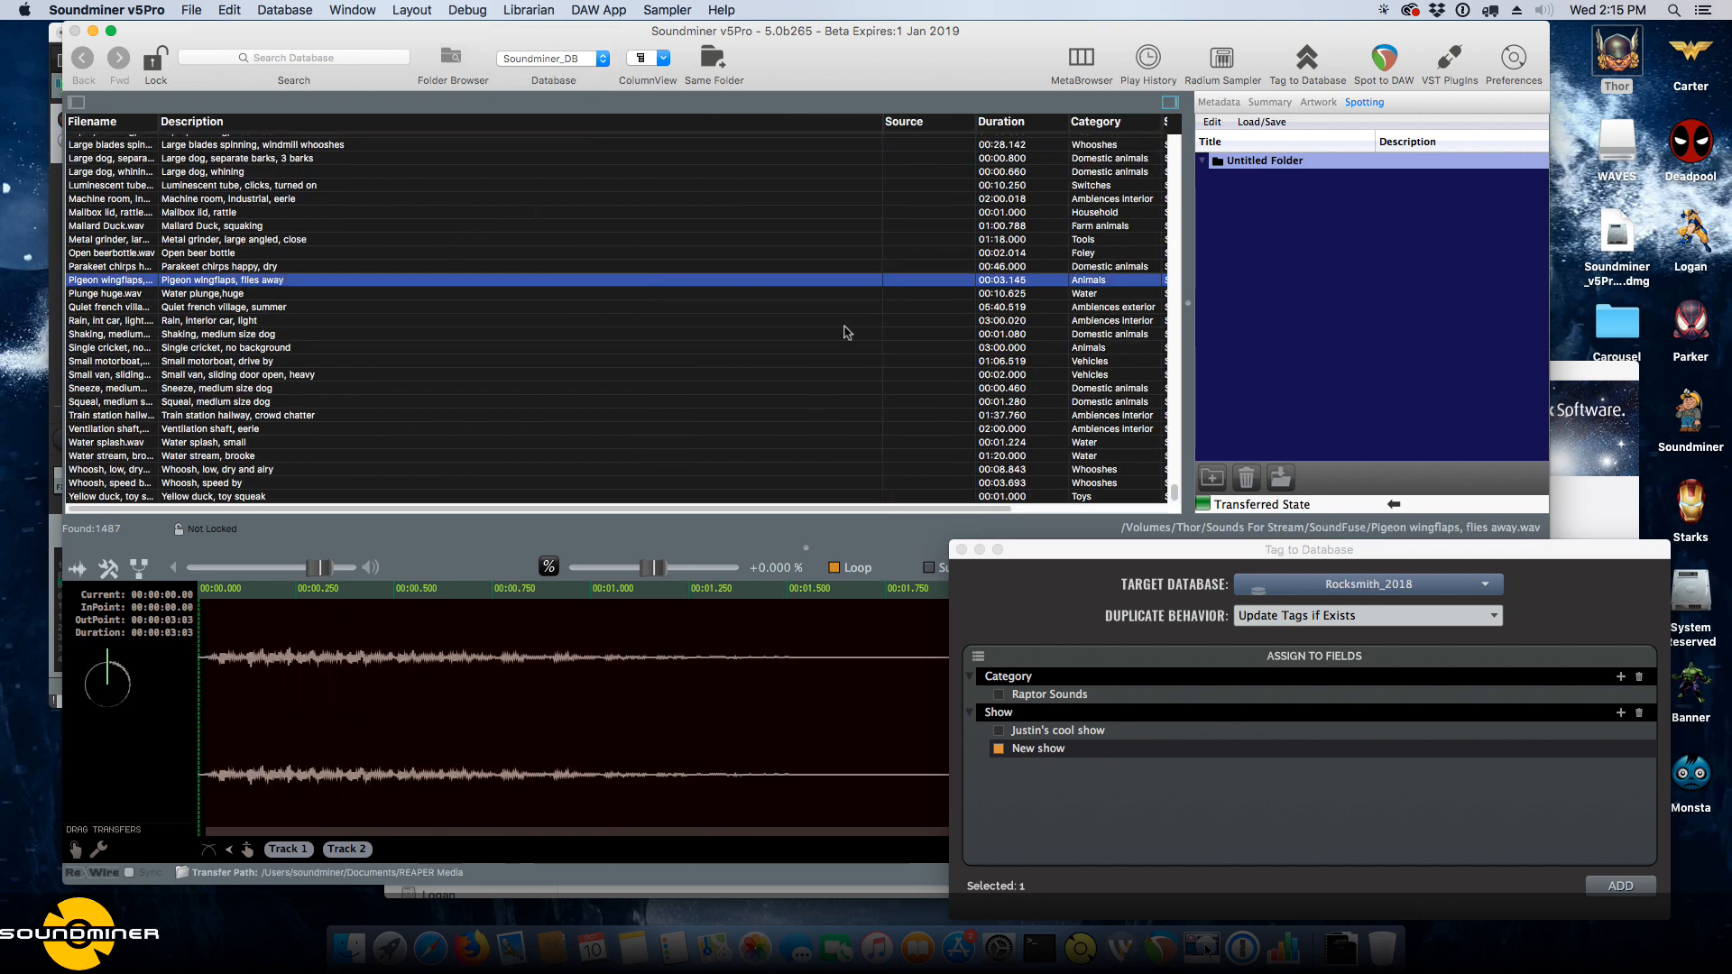
pyautogui.moveTo(314, 740); pyautogui.dragTo(638, 782)
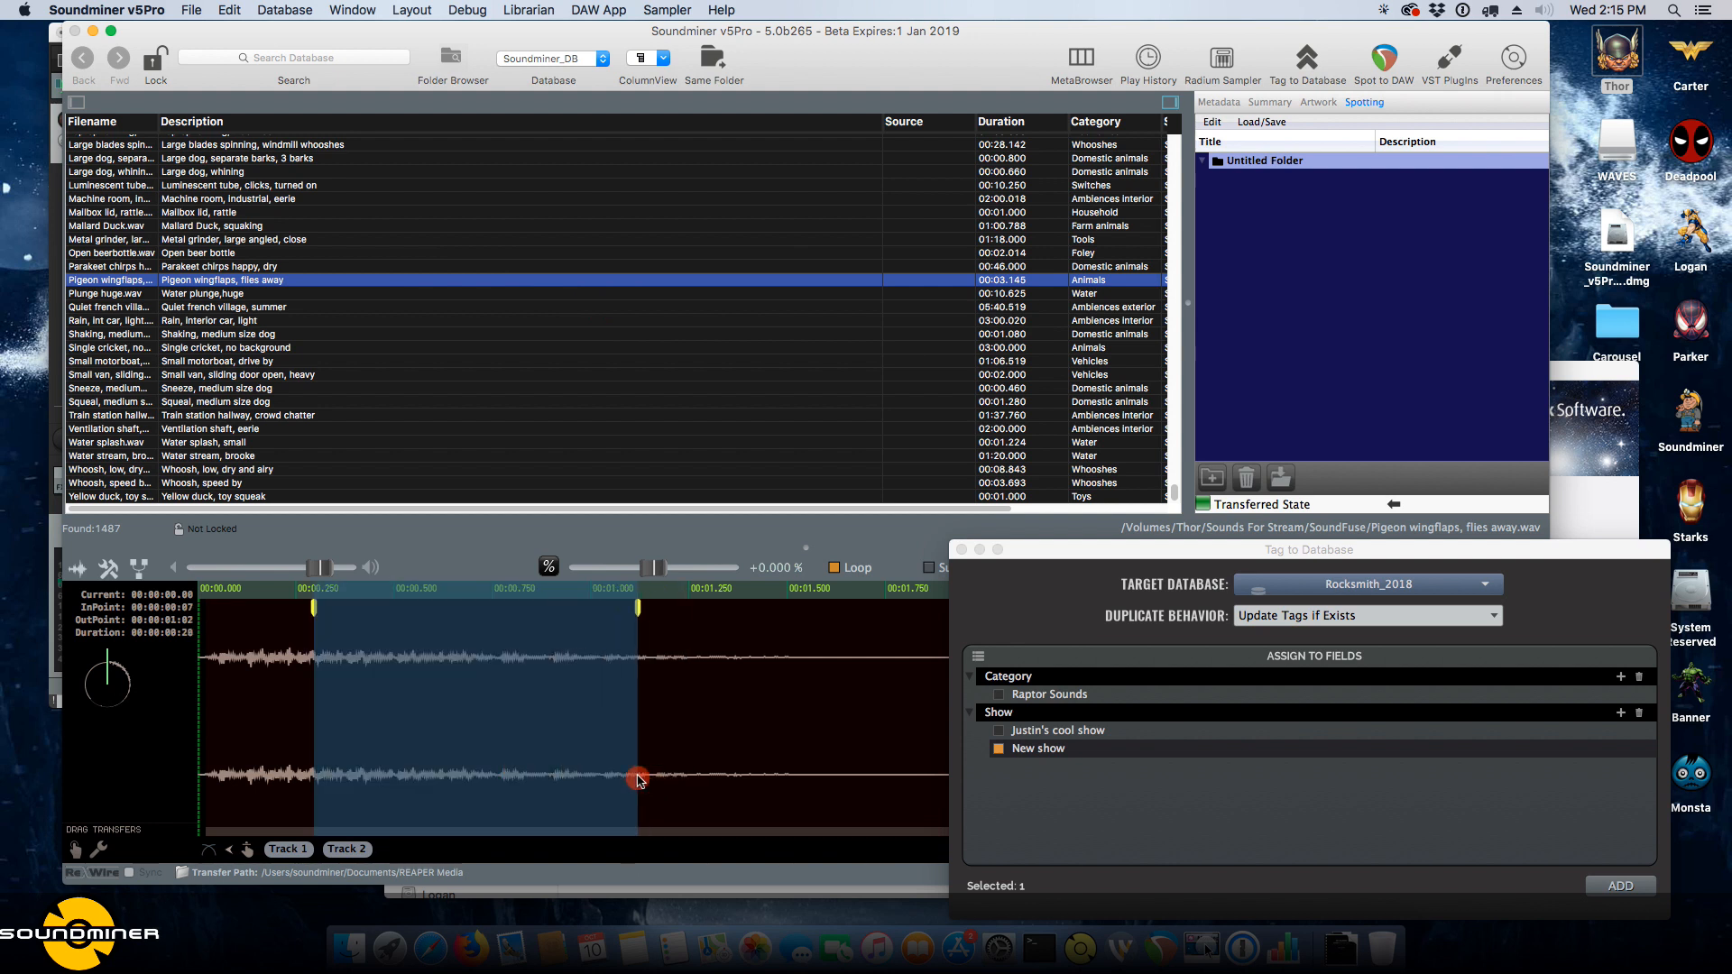
pyautogui.moveTo(655, 568); pyautogui.dragTo(619, 570)
pyautogui.press('t')
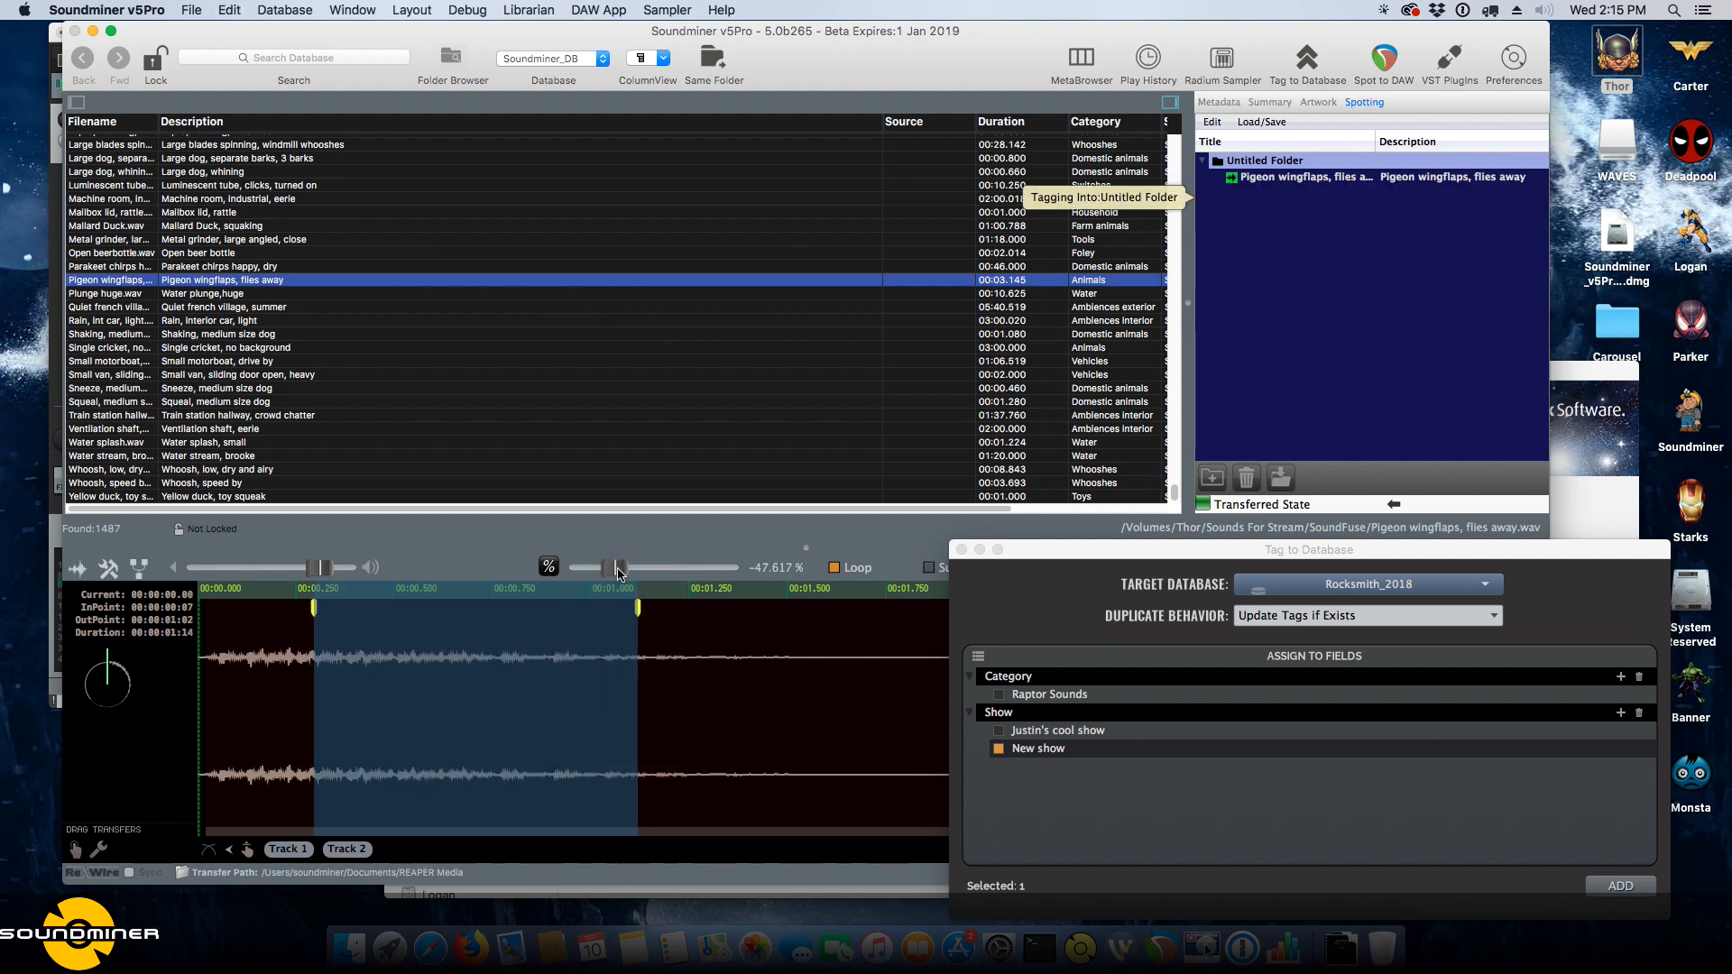
# Load the Rocksmith_2018 database and select the Water splash record near the end of its list.
pyautogui.click(555, 58)
pyautogui.click(668, 149)
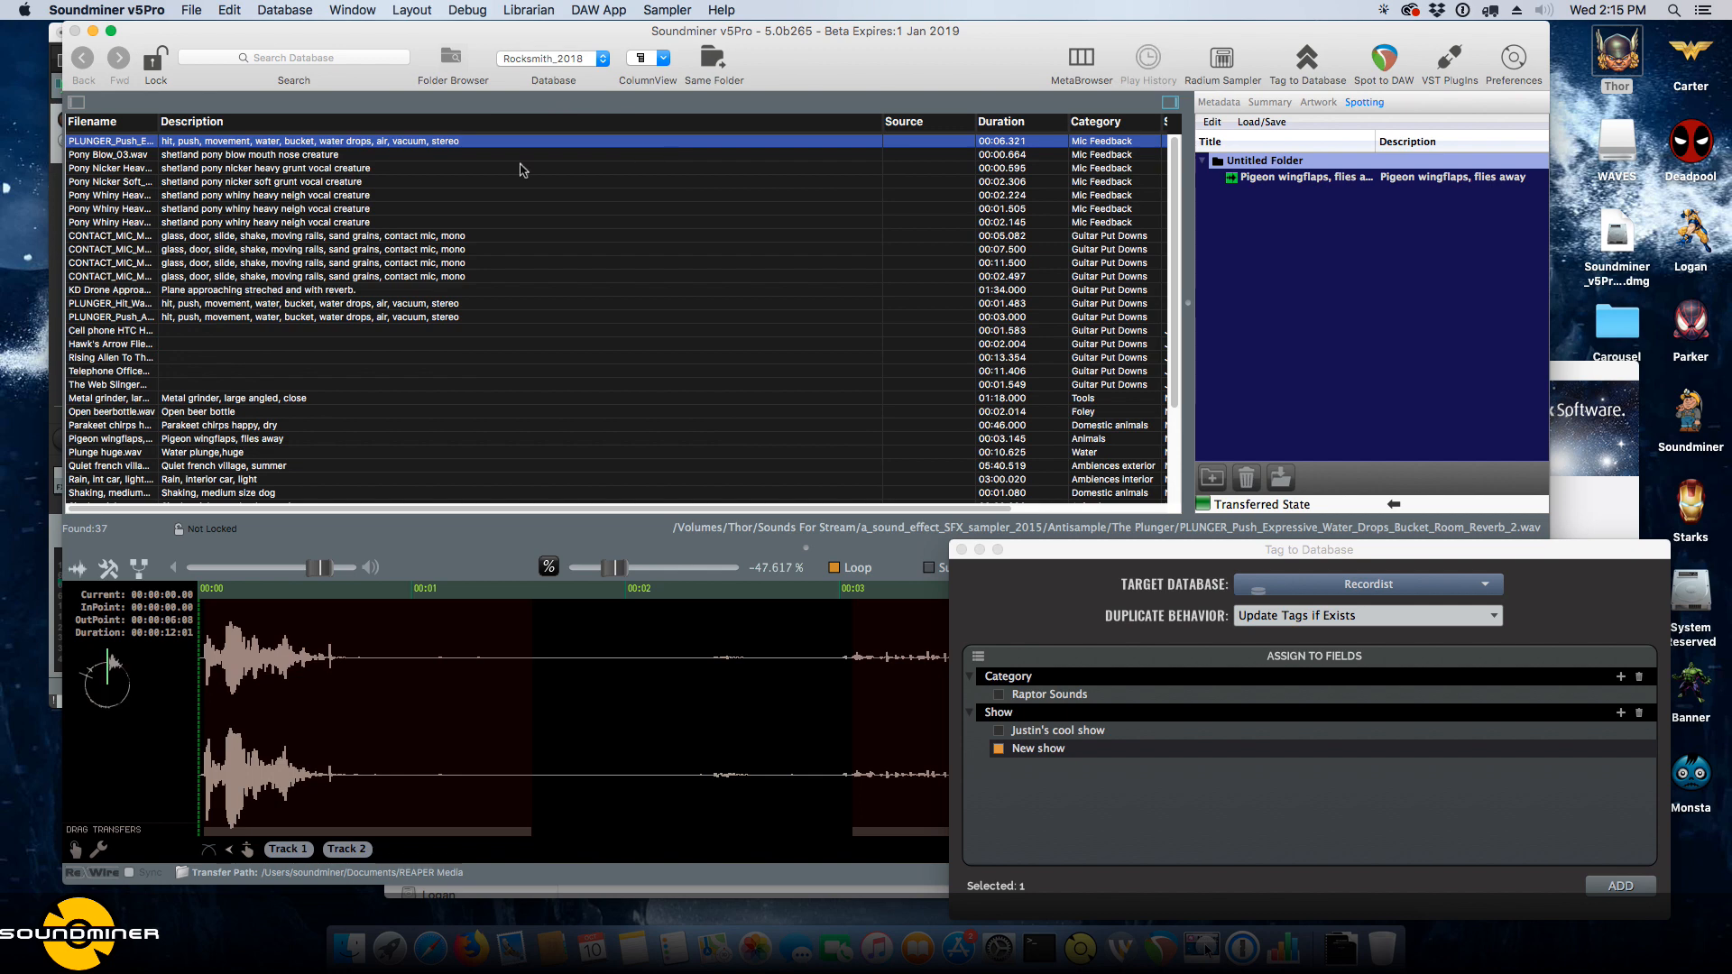
pyautogui.scroll(-5, 523, 171)
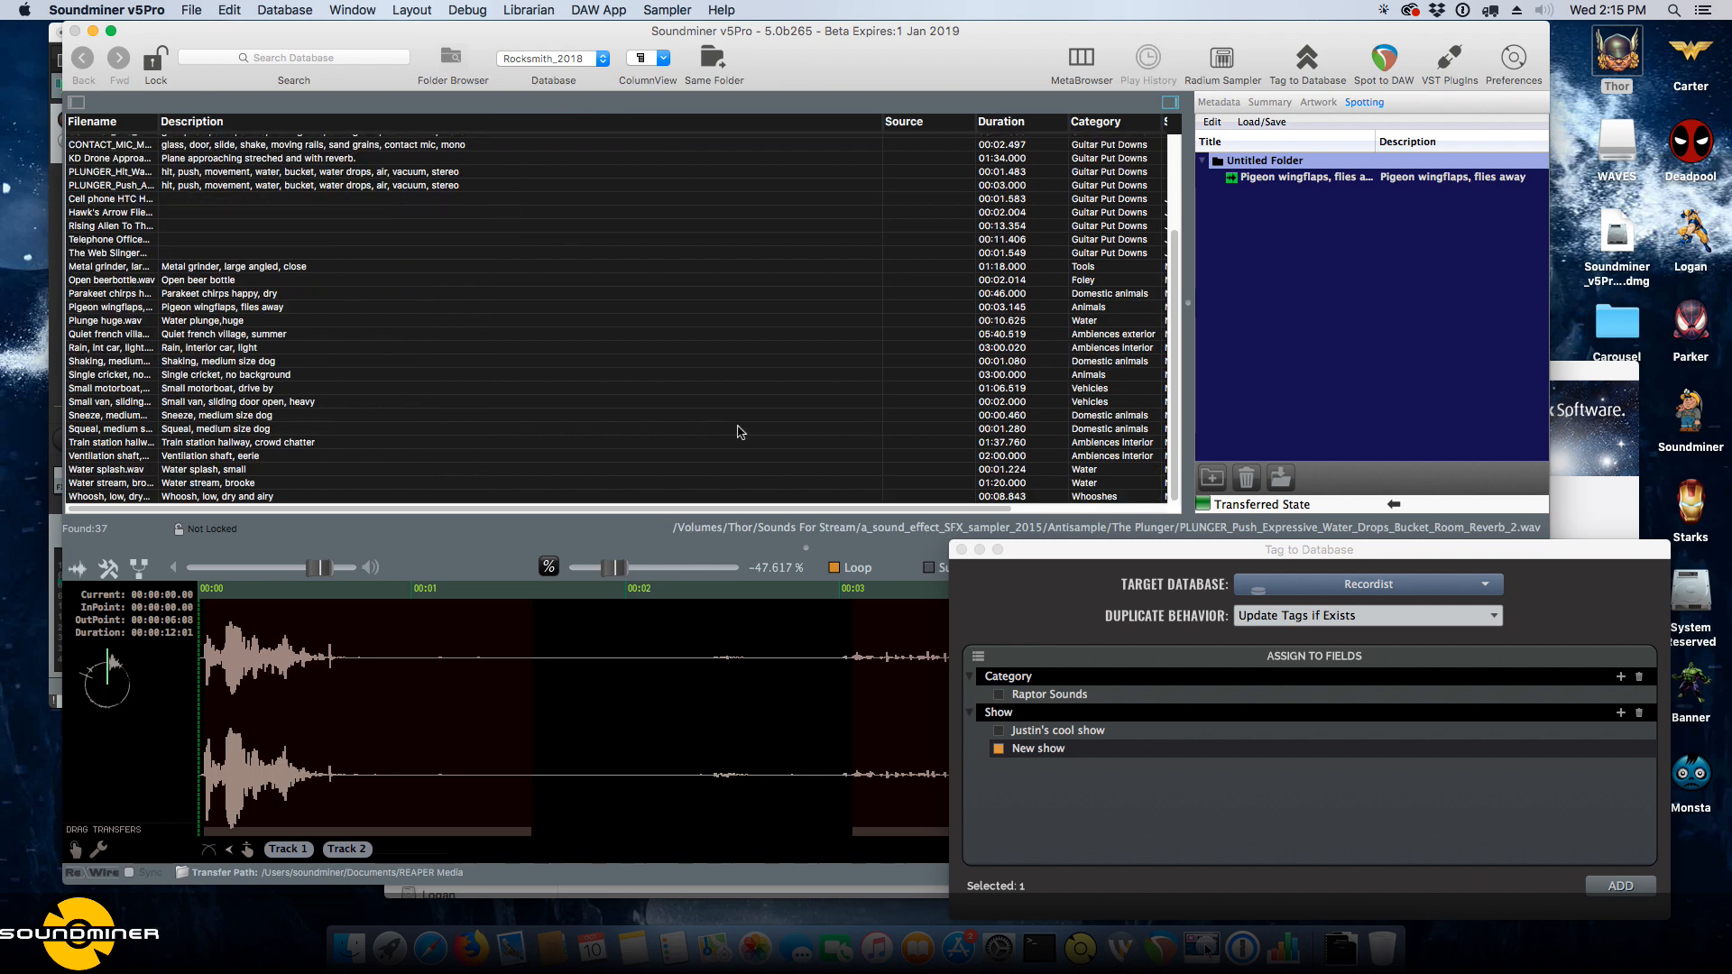
pyautogui.click(612, 483)
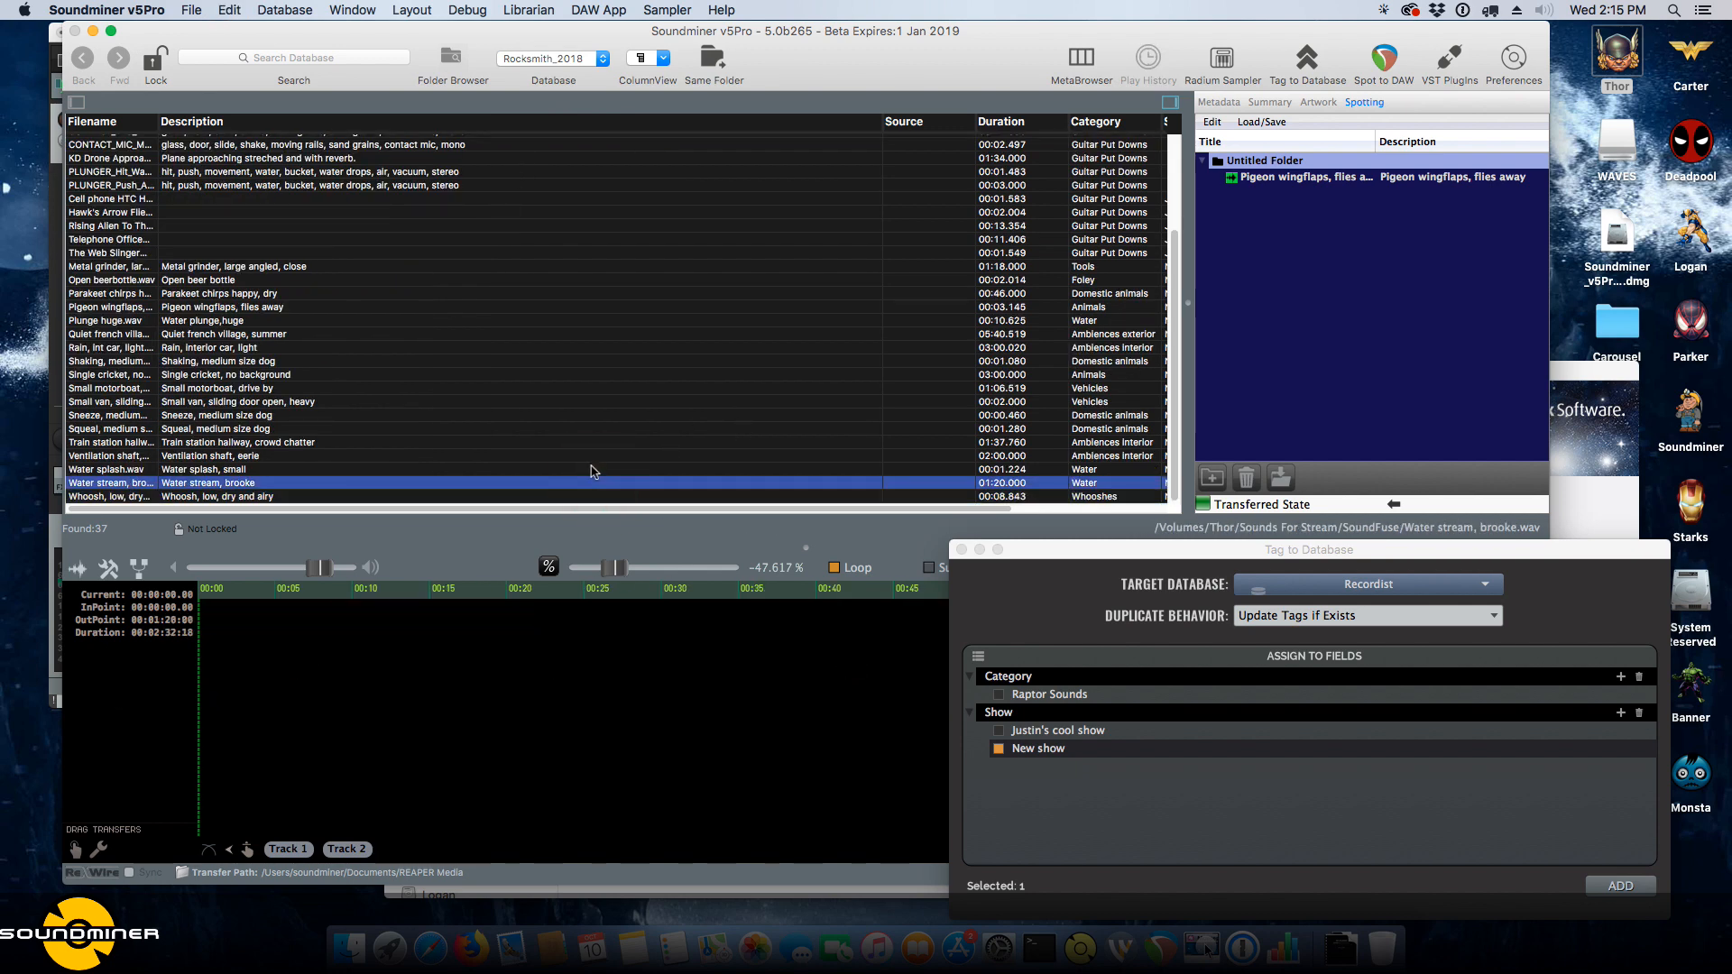
pyautogui.click(593, 468)
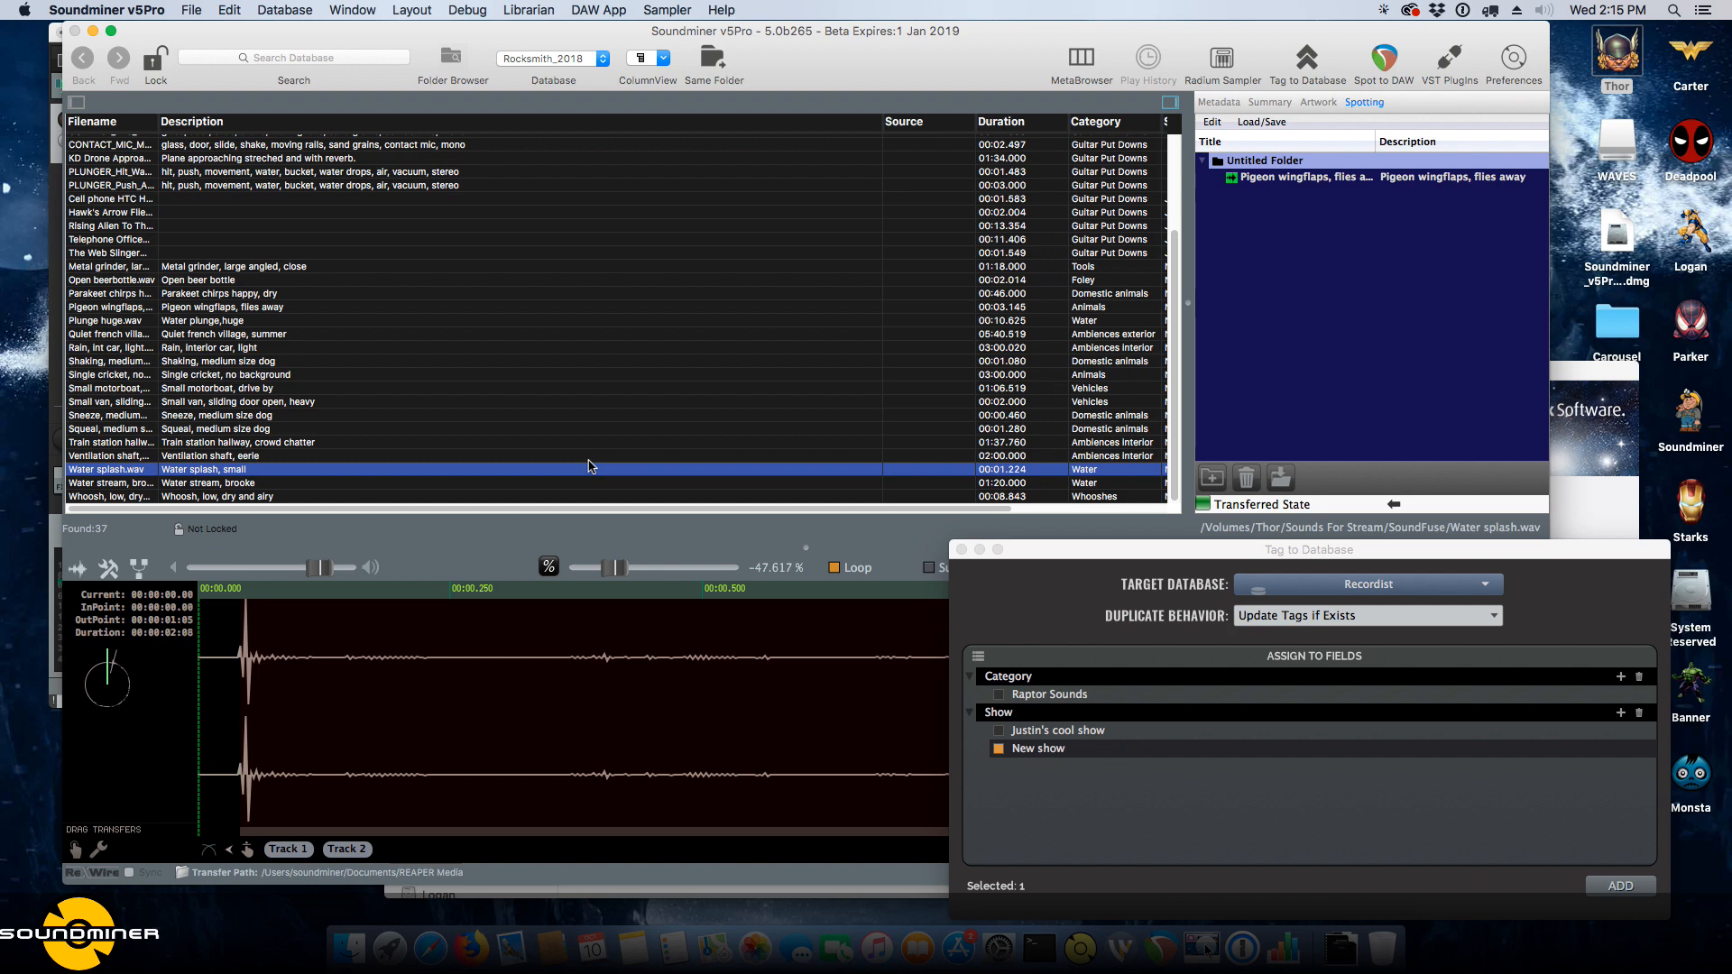
# Review the columns available for the record list and select the Metal grinder record.
pyautogui.click(653, 62)
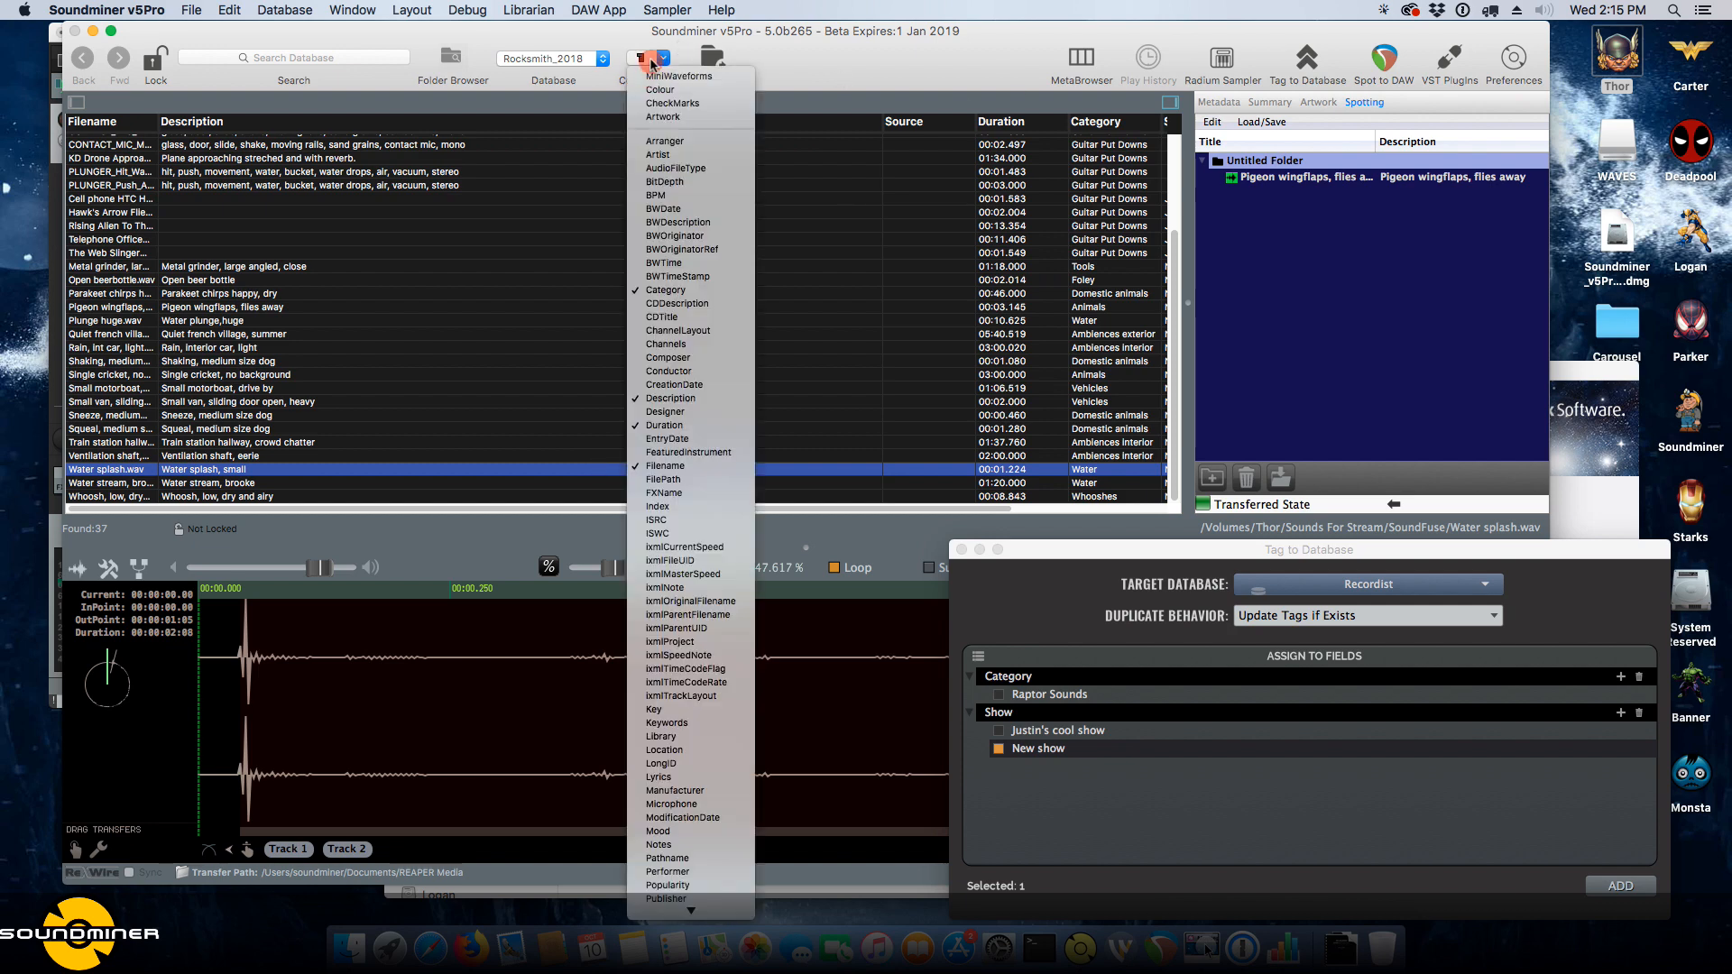
pyautogui.scroll(-5, 654, 65)
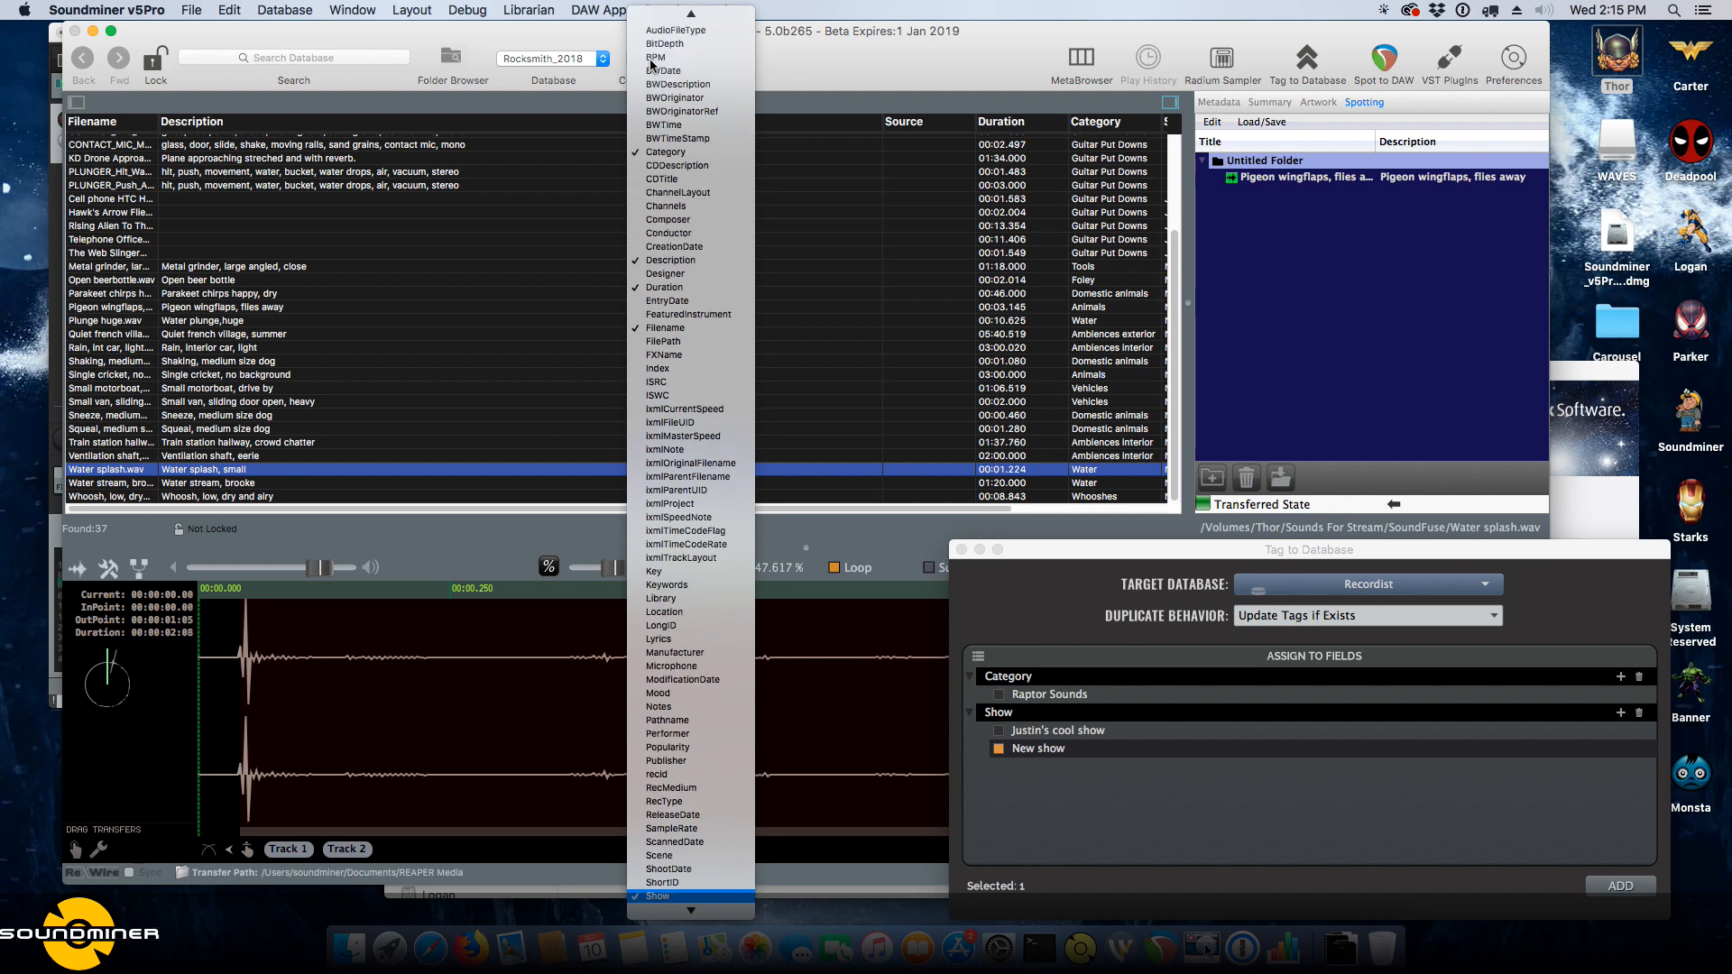
pyautogui.press('Escape')
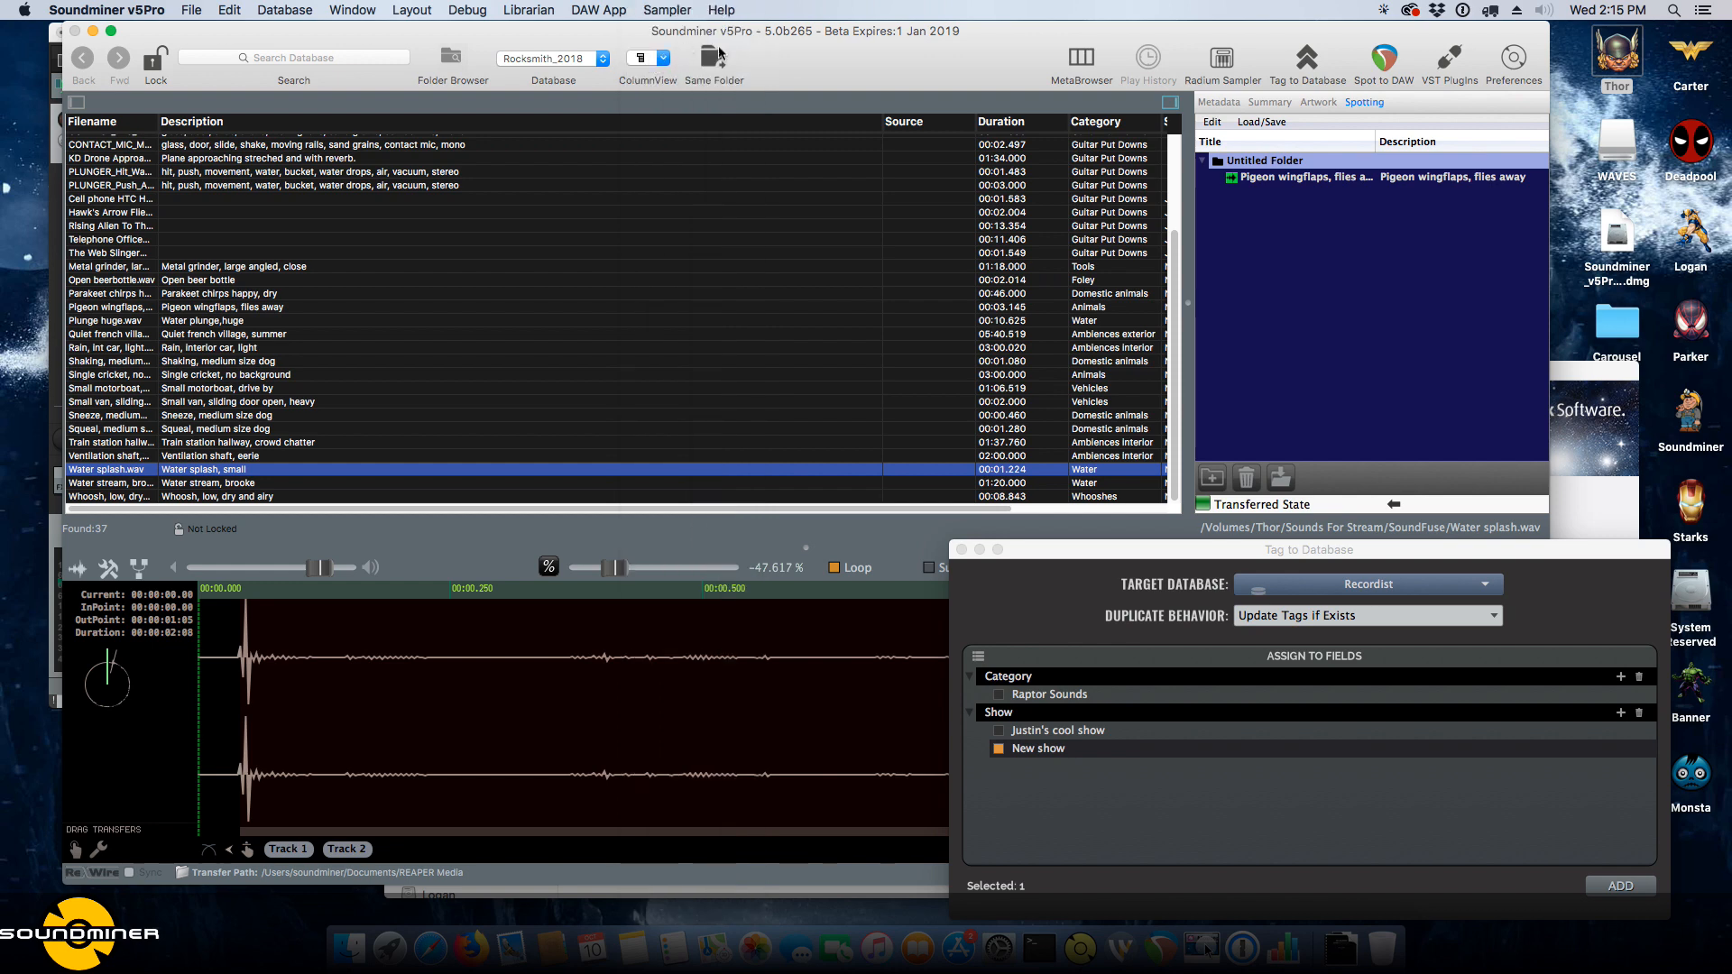
pyautogui.click(847, 160)
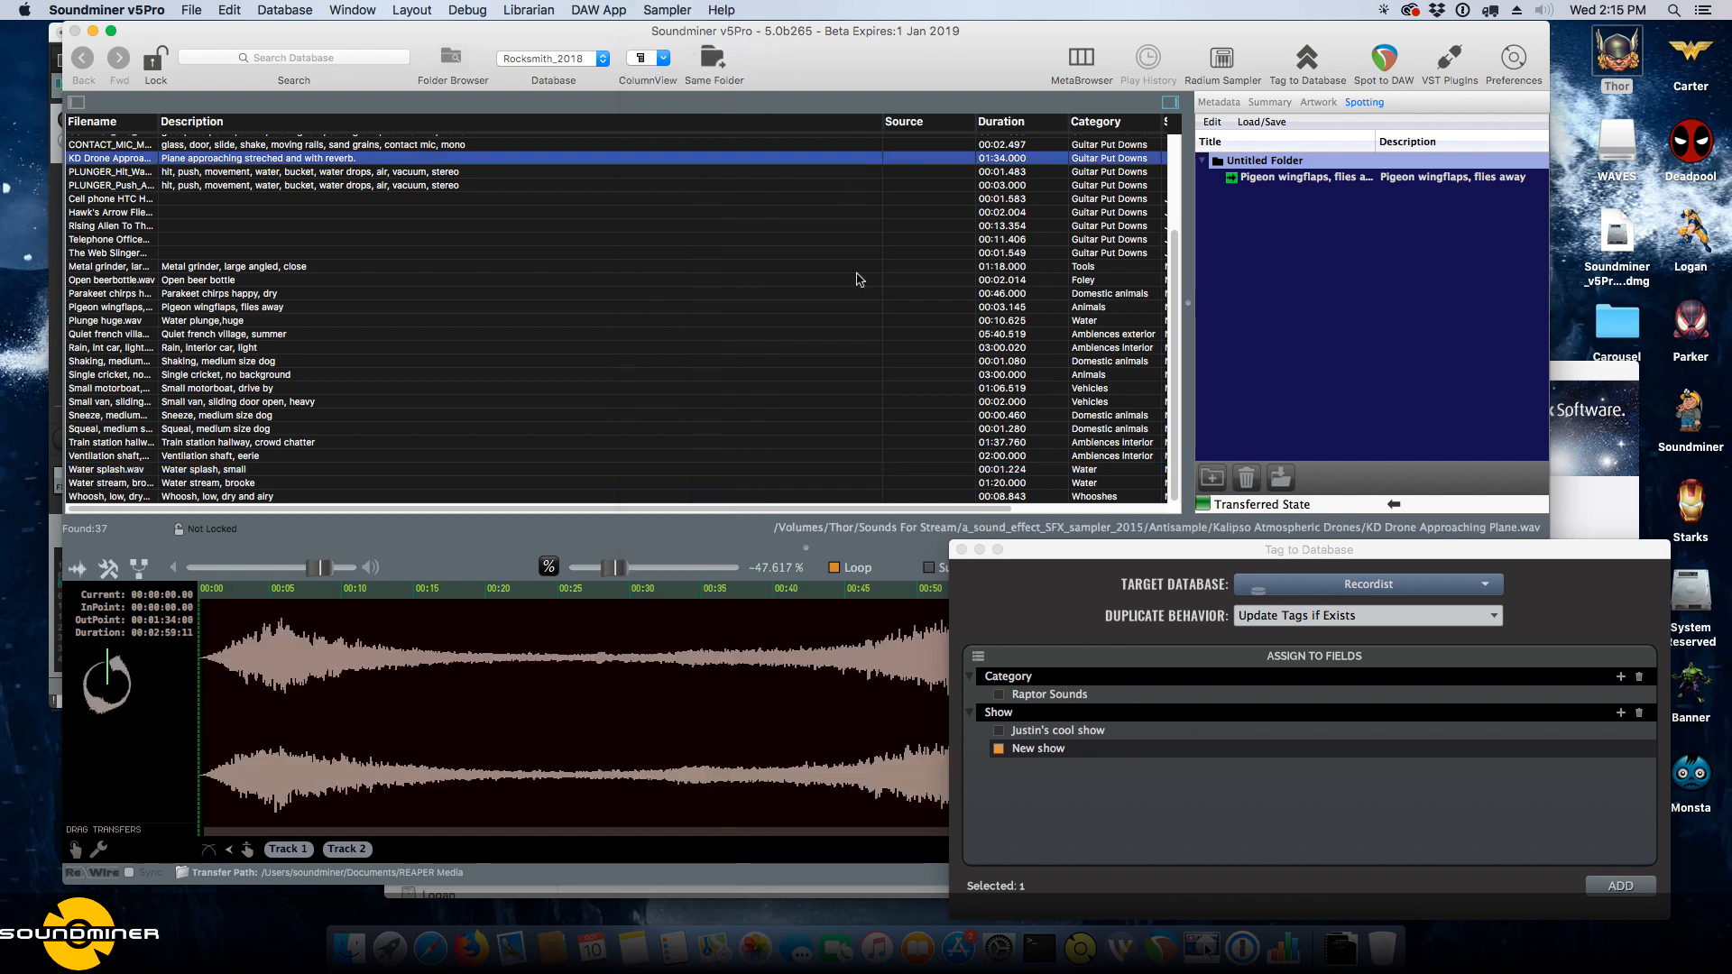
pyautogui.click(812, 267)
pyautogui.click(663, 58)
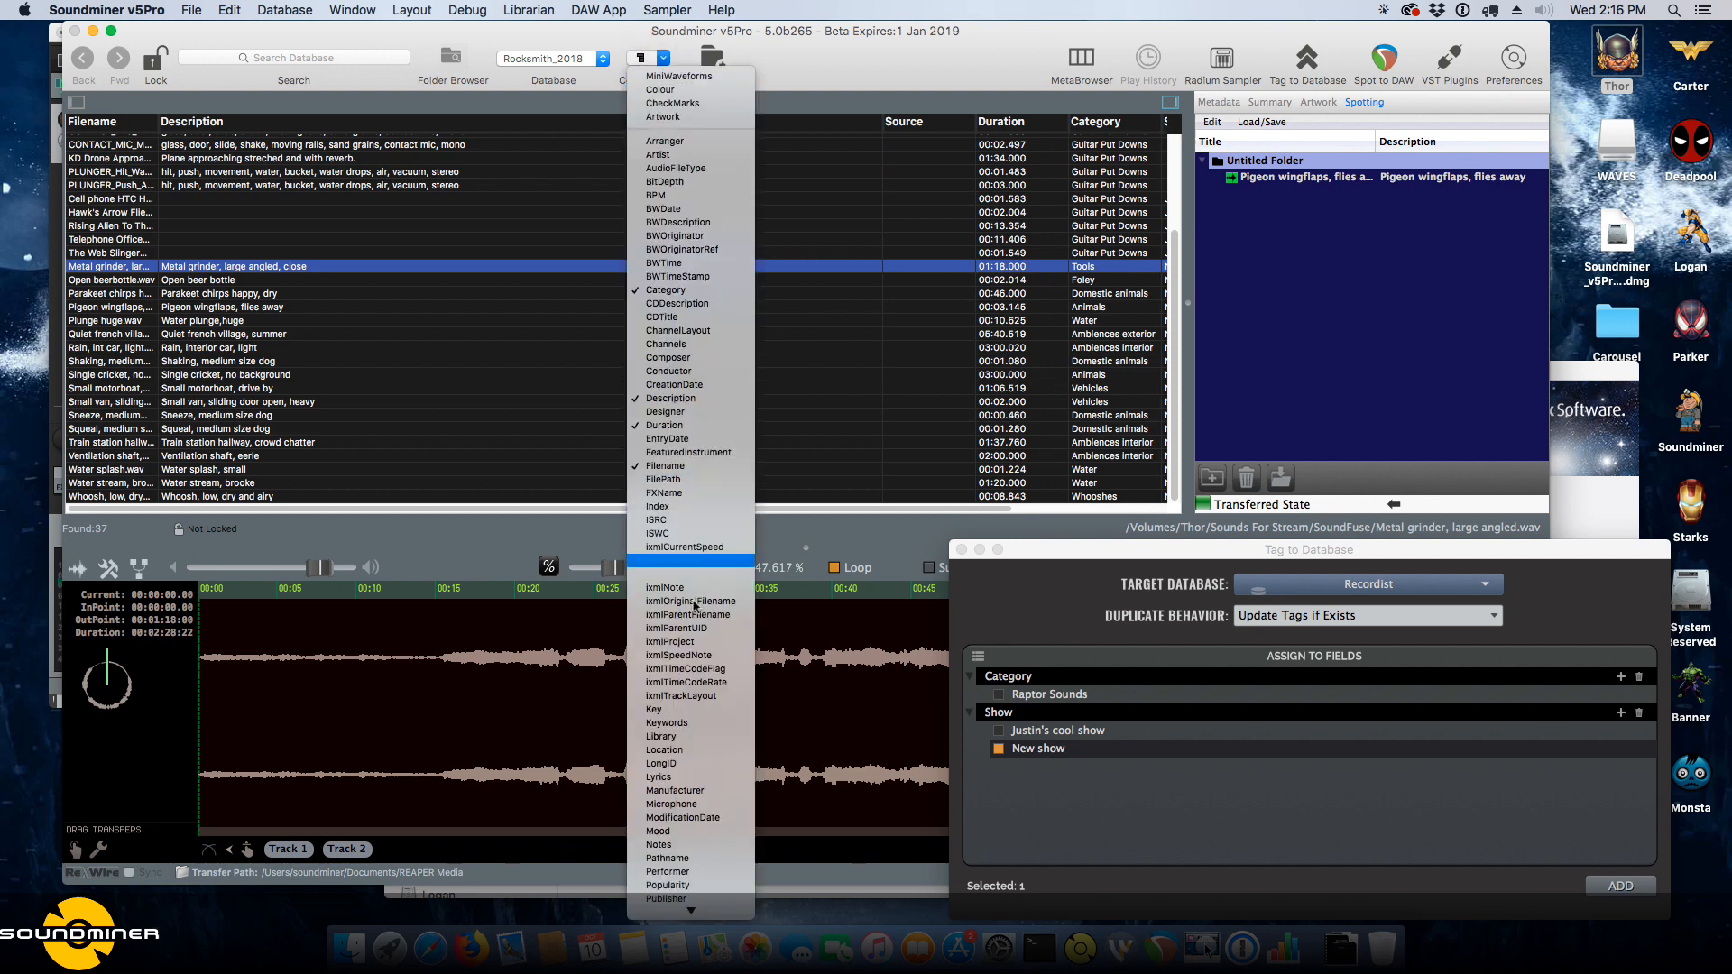
pyautogui.click(953, 350)
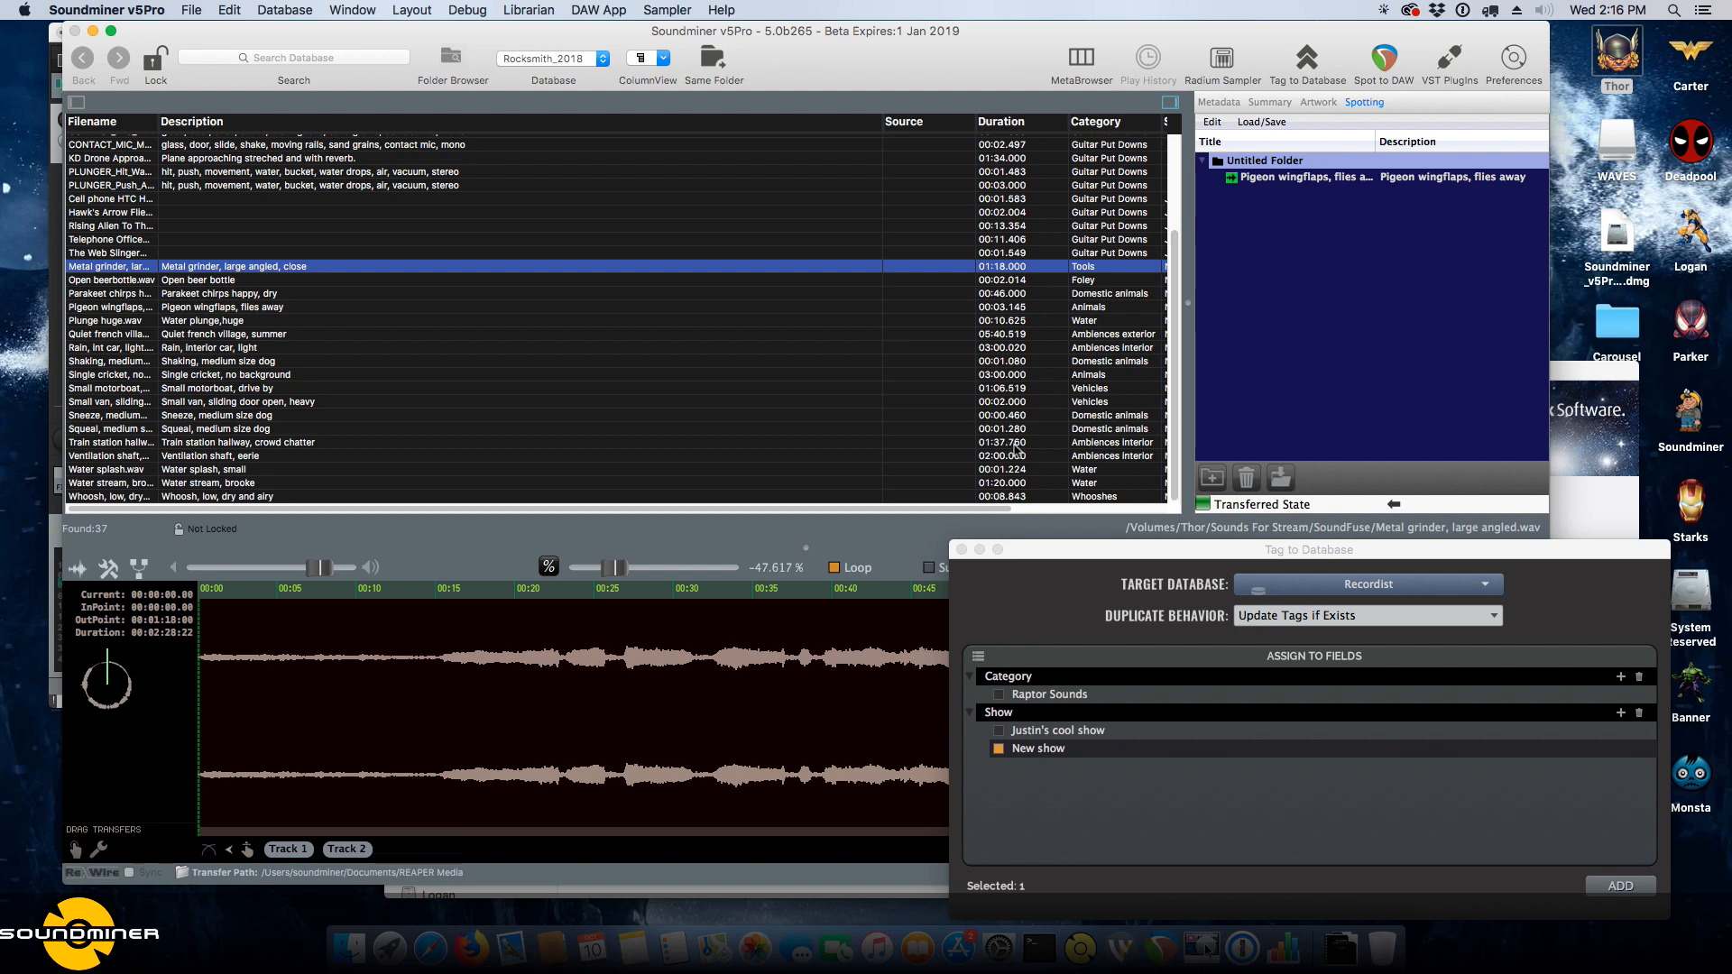
# Close the Tag to Database window and display the selected Metal grinder record's metadata.
pyautogui.click(962, 549)
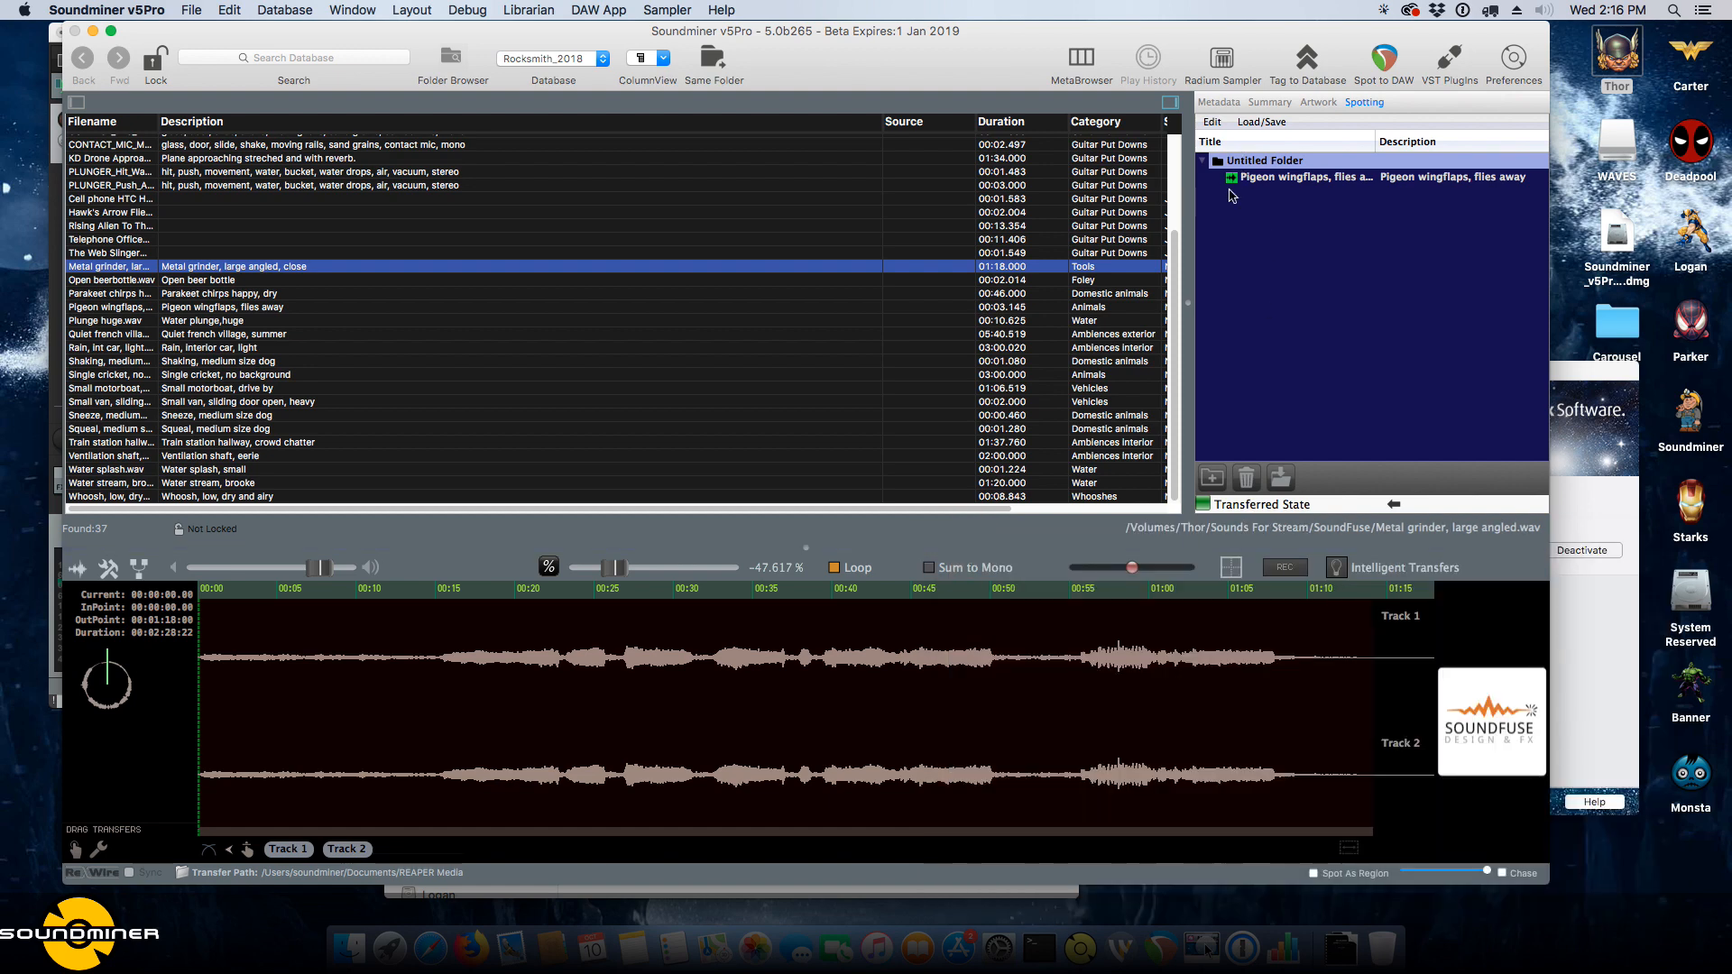
pyautogui.click(1220, 104)
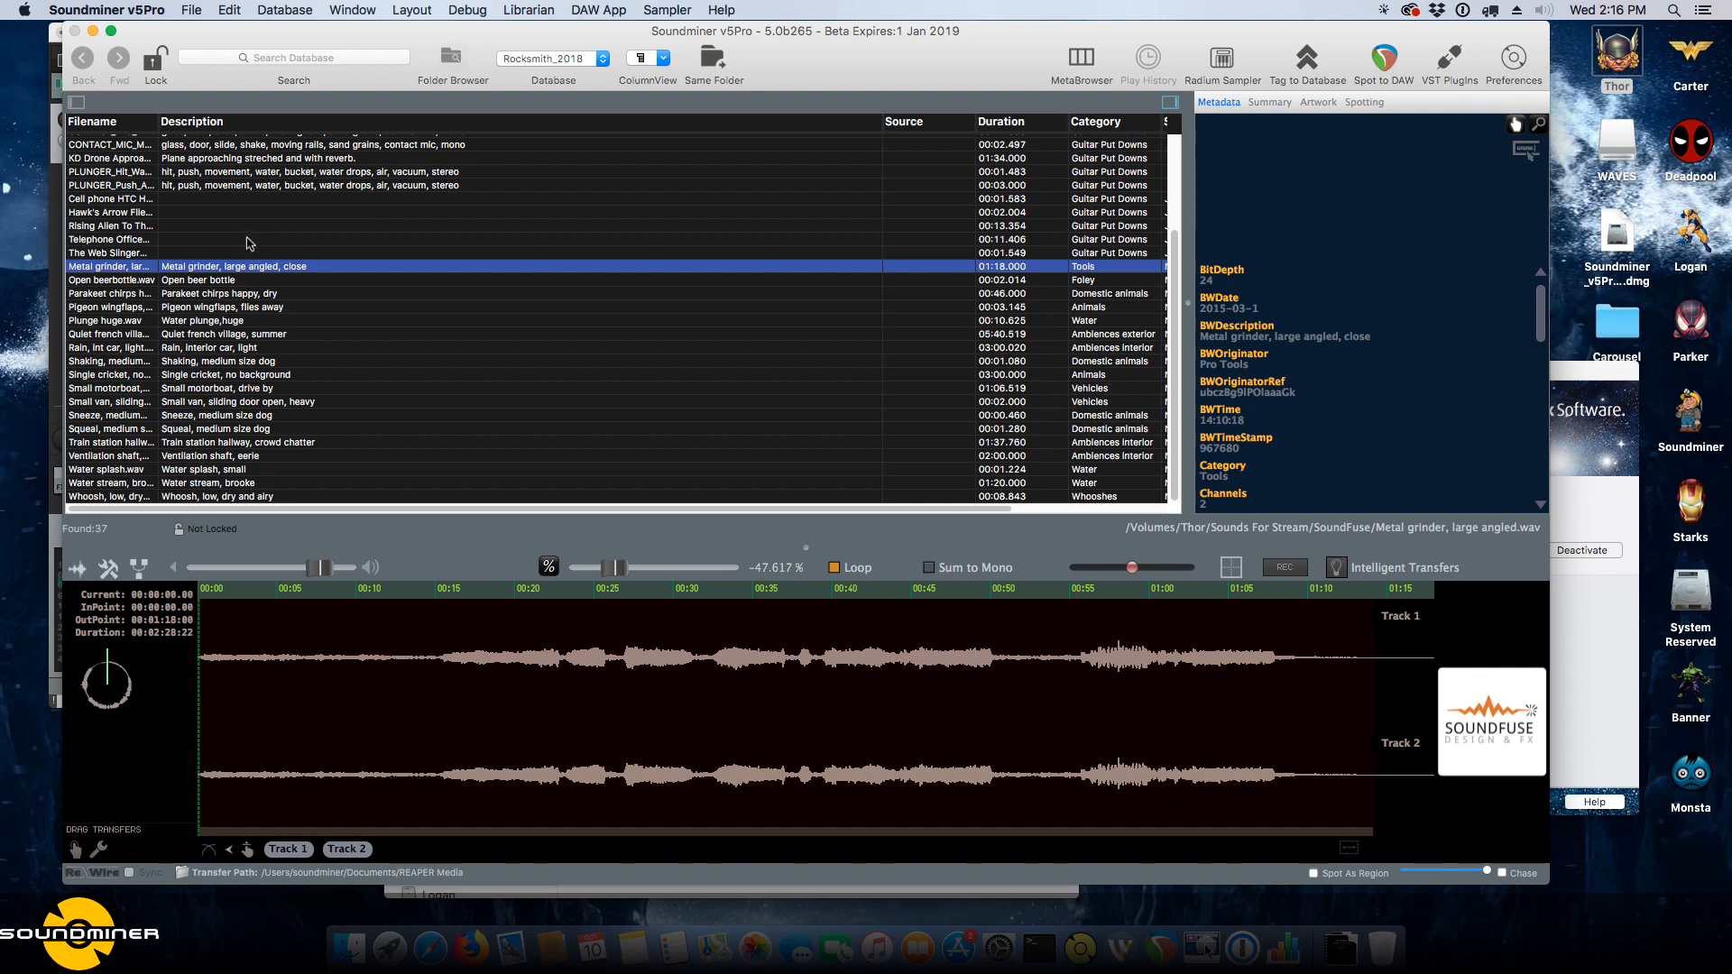
# Reveal the Metal grinder file in Finder, view its folder path, and return to Soundminer.
pyautogui.press('super+r')
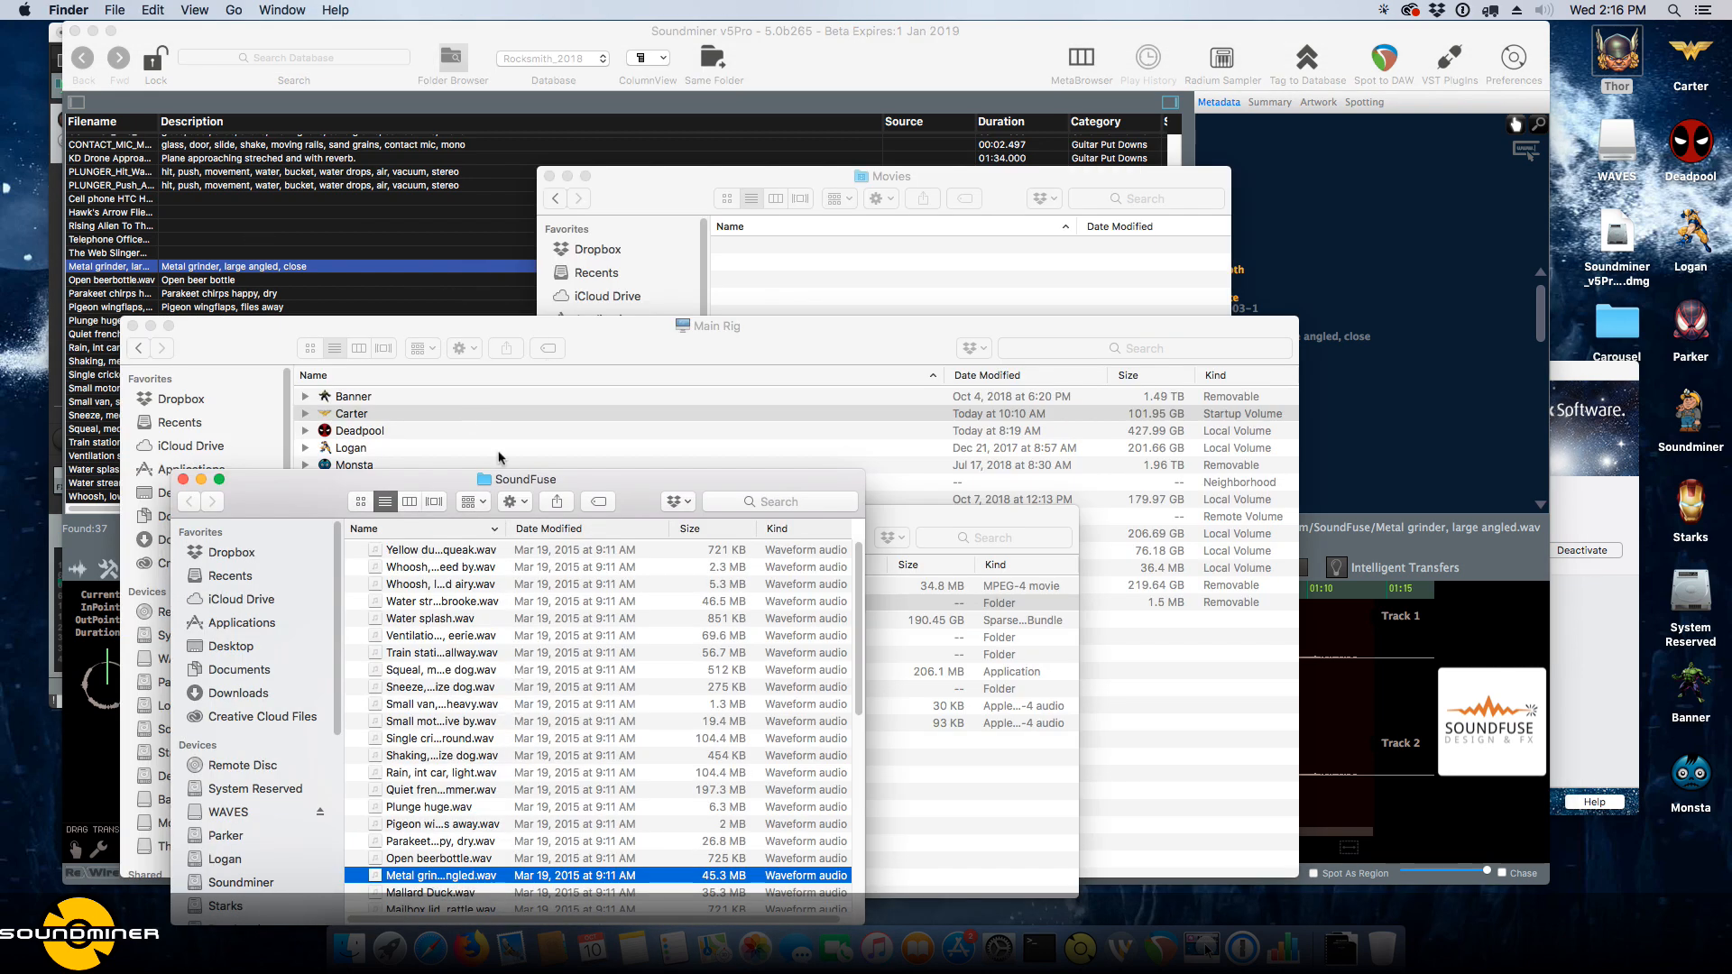
pyautogui.keyDown('super'); pyautogui.click(512, 476); pyautogui.keyUp('super')
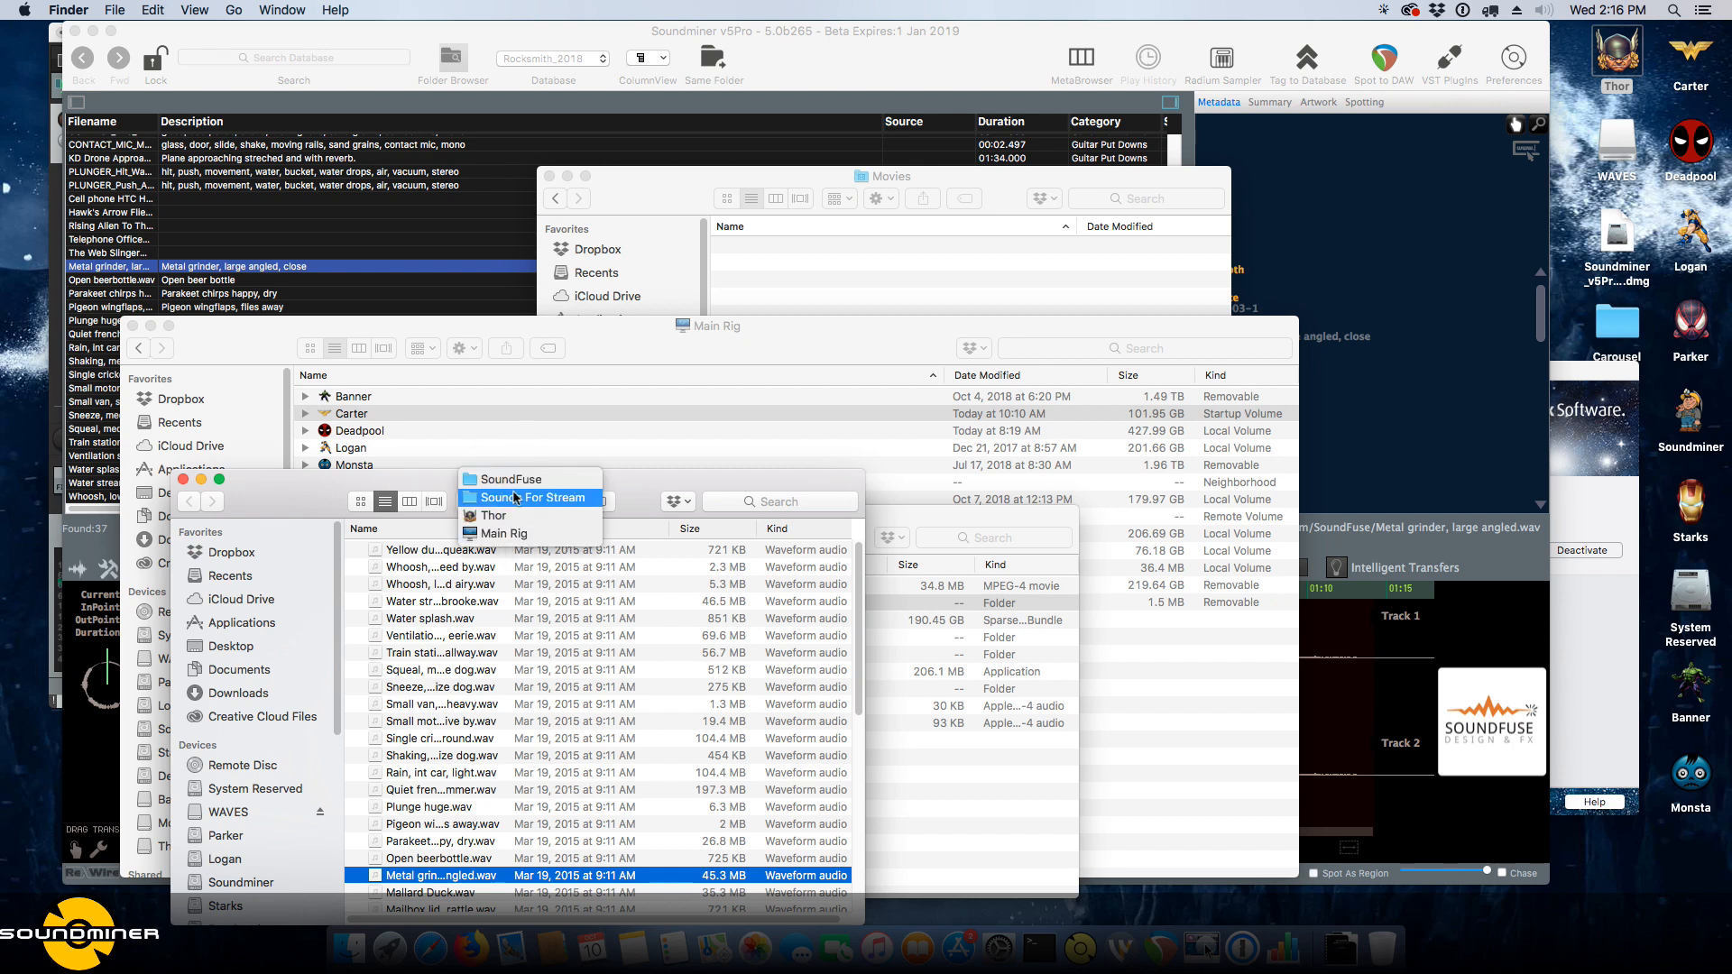
pyautogui.click(402, 195)
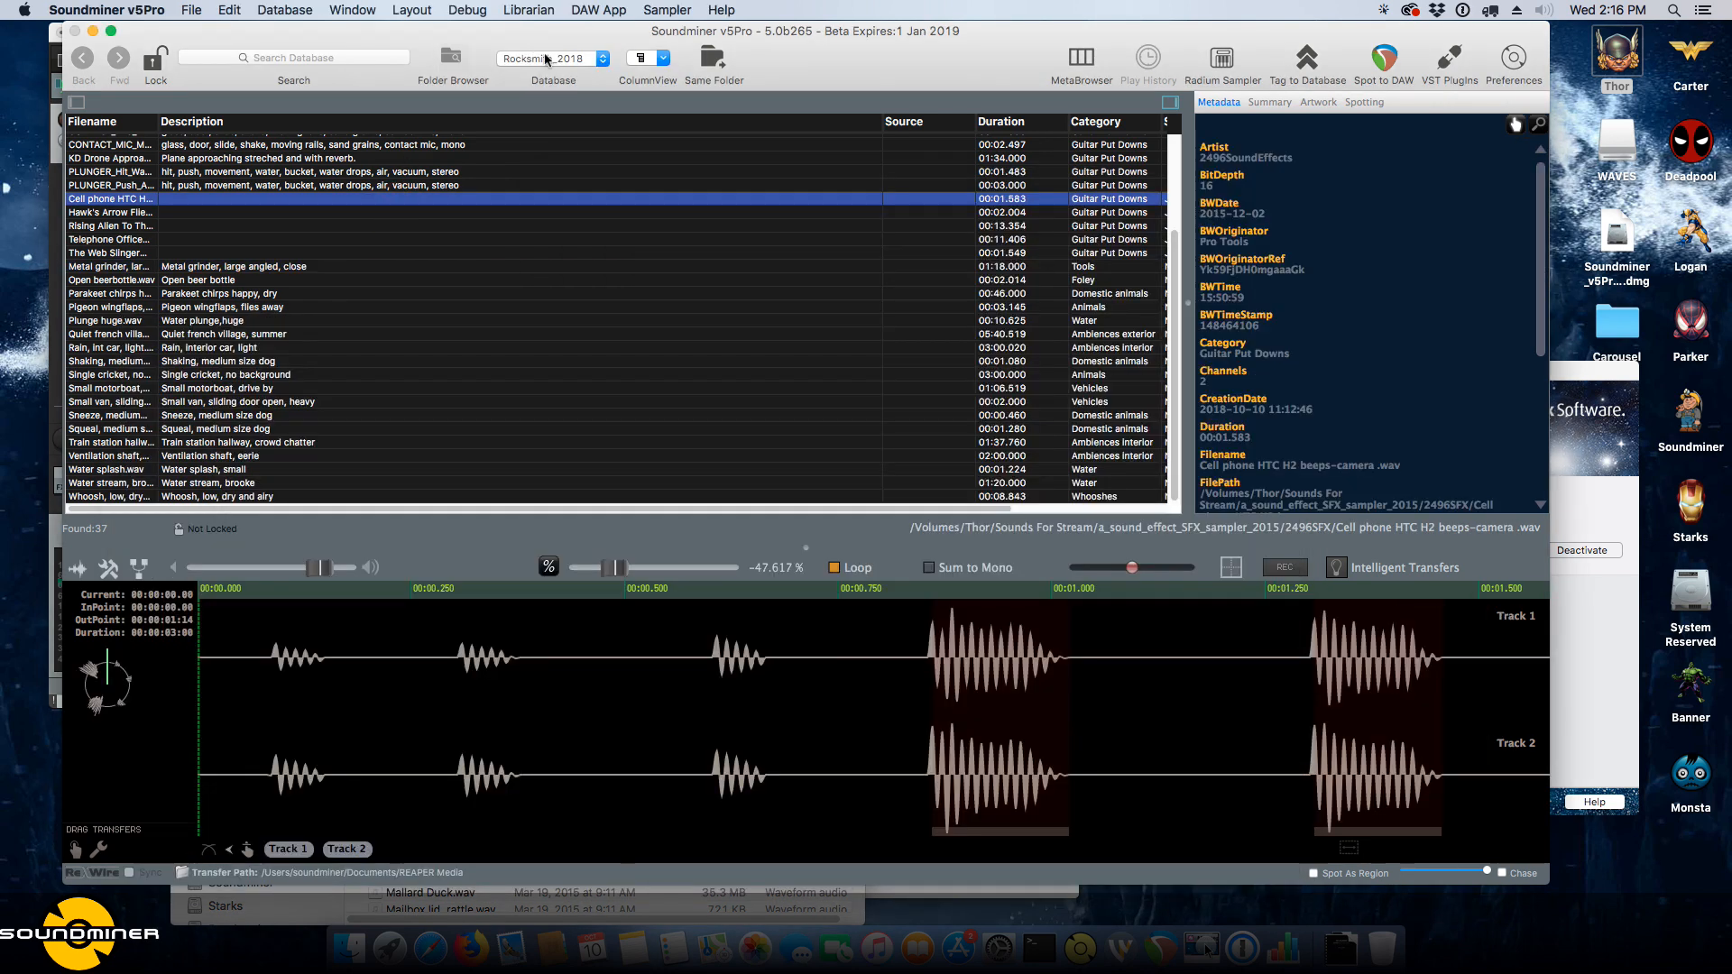
# Load the Soundminer_DB database, reveal Pony Blow_03.wav in Finder to view its folder path, and return to Soundminer.
pyautogui.click(544, 59)
pyautogui.click(542, 73)
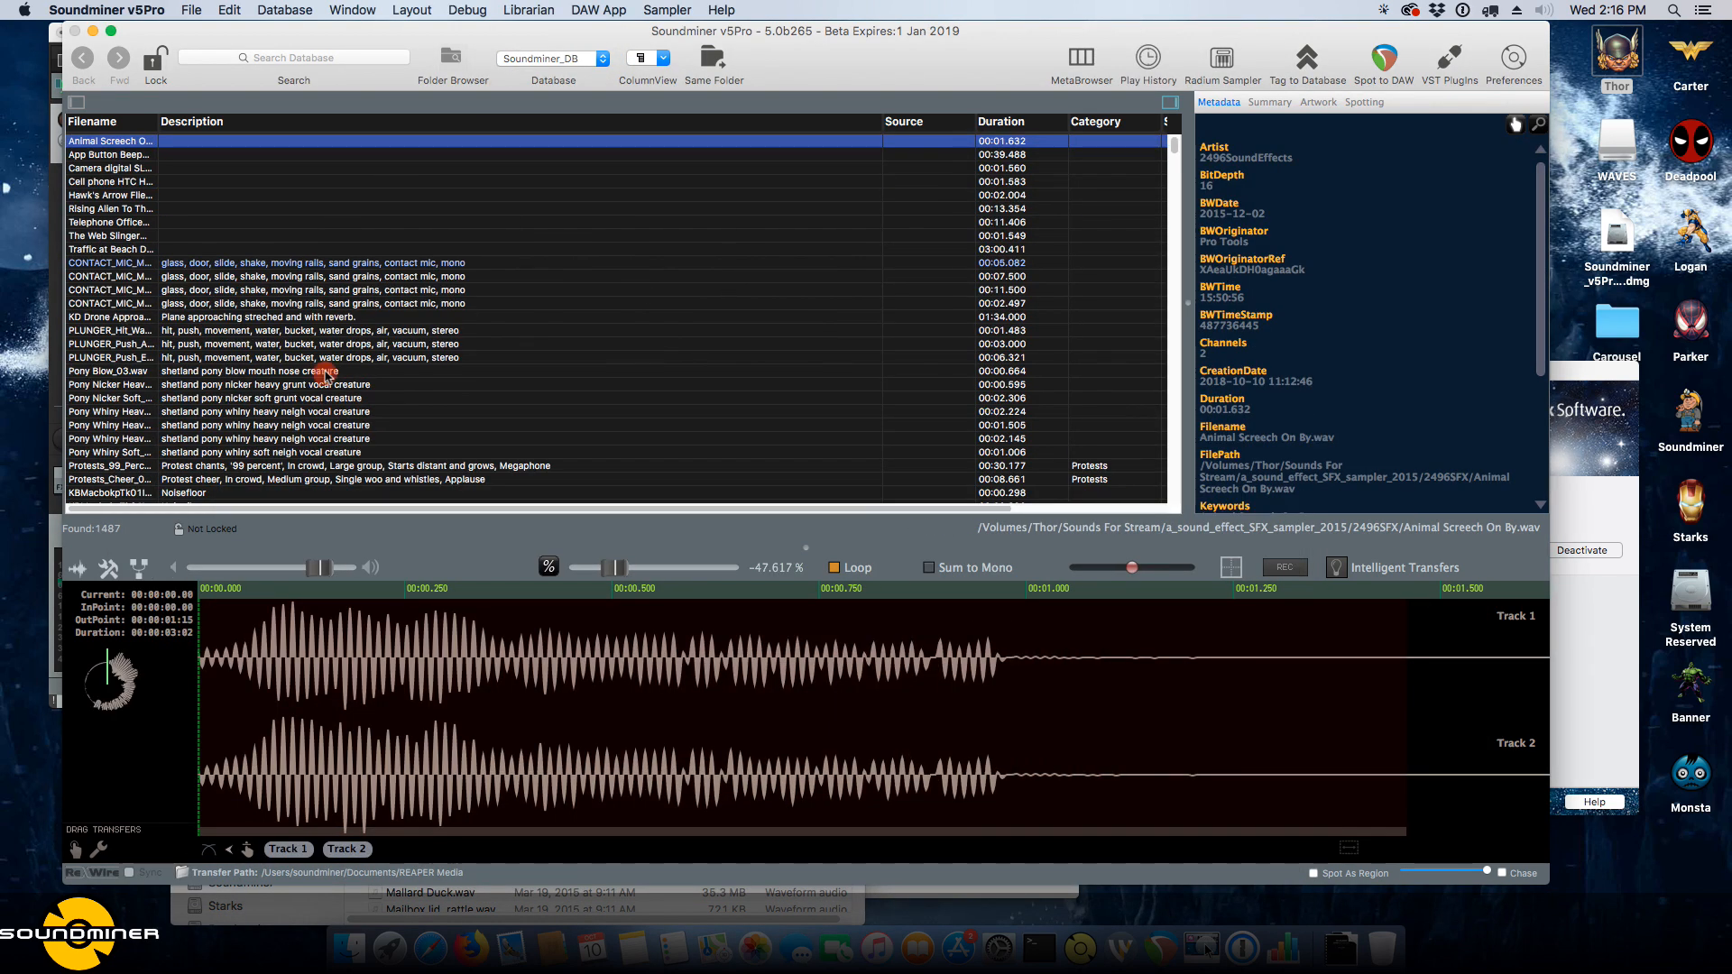
pyautogui.click(328, 373)
pyautogui.press('super+r')
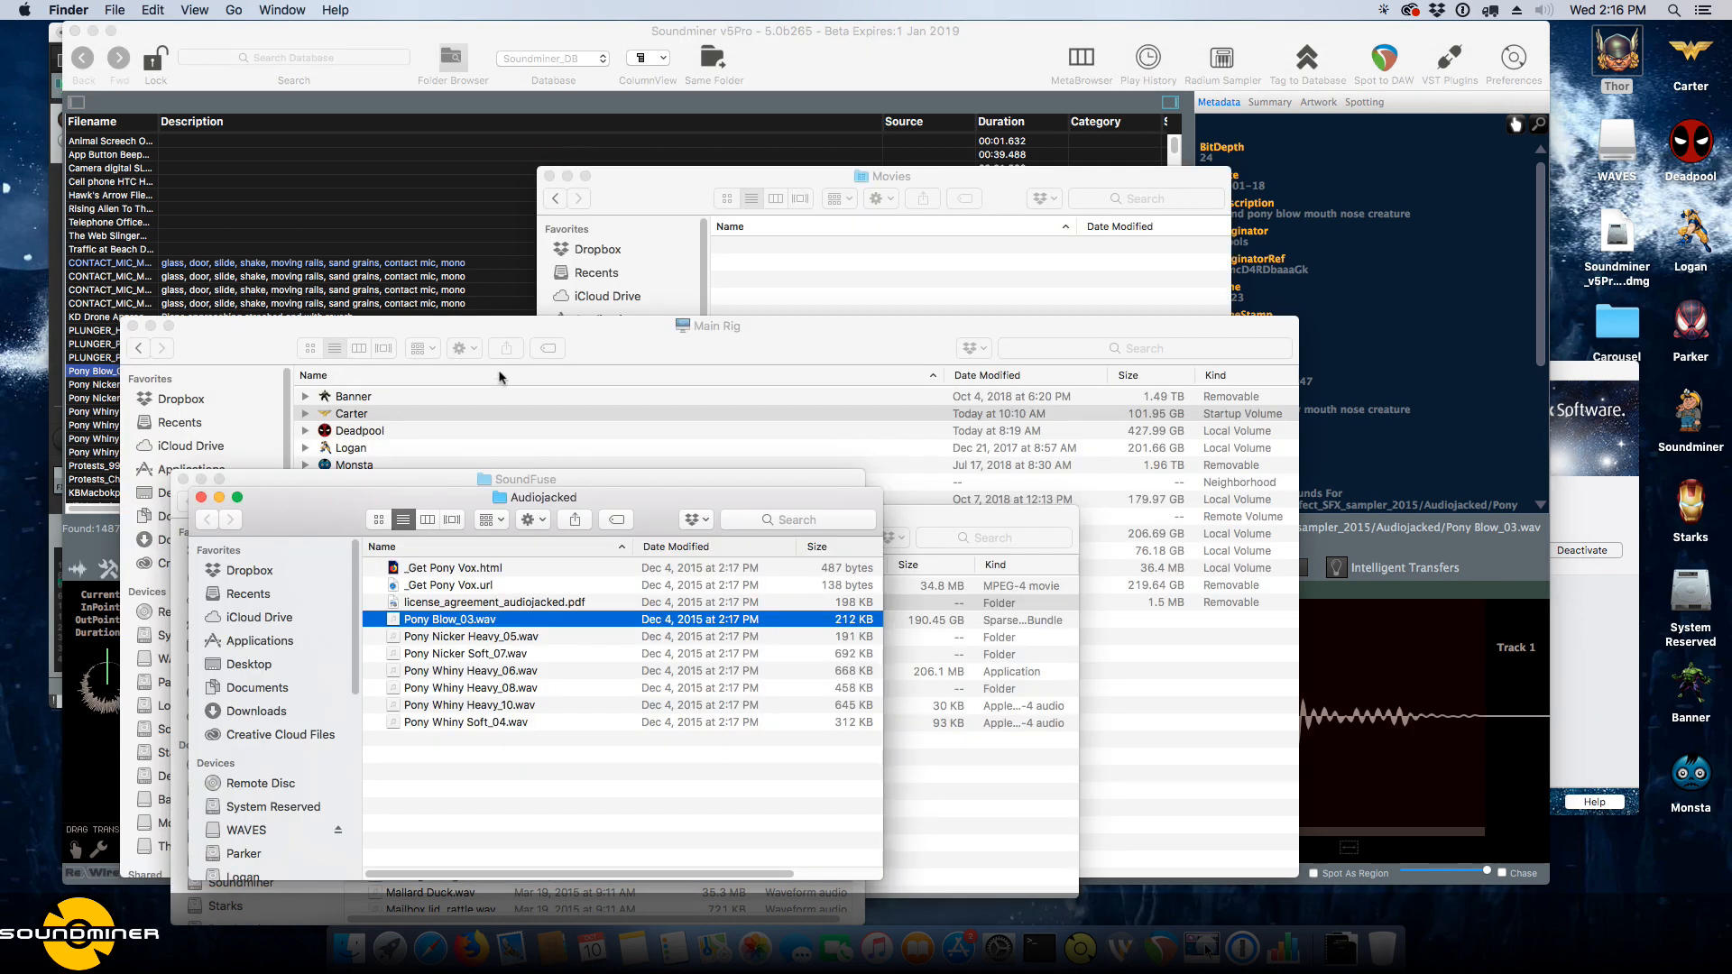
pyautogui.keyDown('super'); pyautogui.click(541, 496); pyautogui.keyUp('super')
pyautogui.click(411, 179)
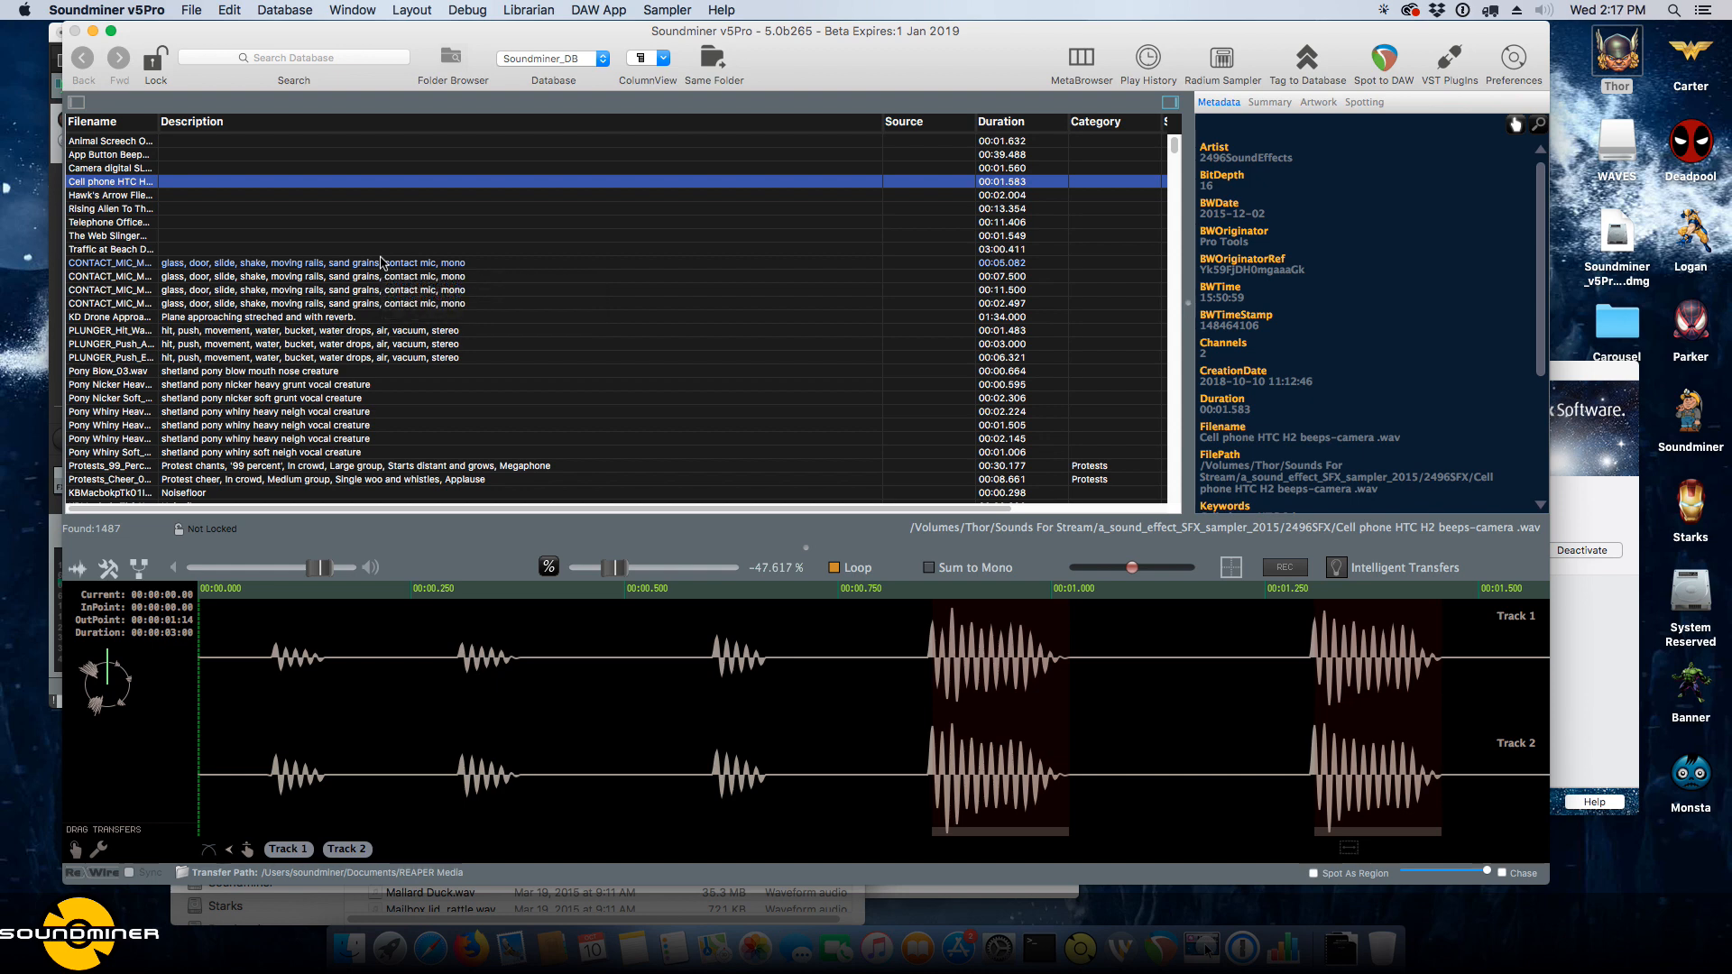
# Load the Recordist database and open the Processing Rack for plugins.
pyautogui.click(596, 60)
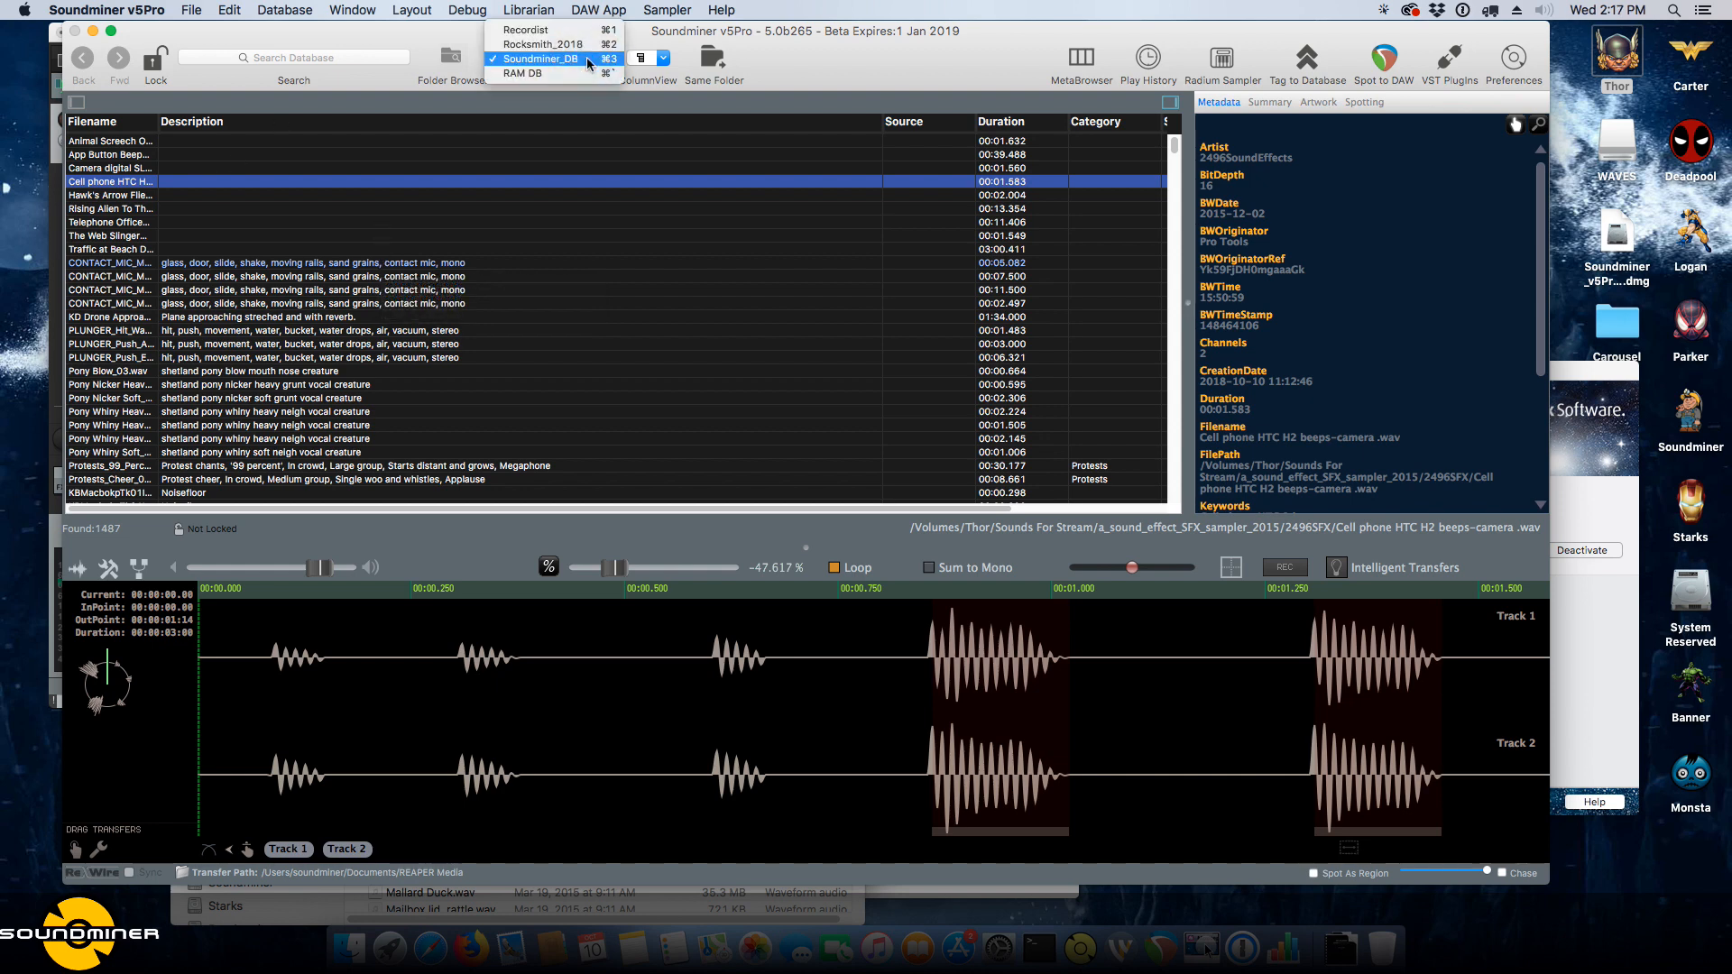
pyautogui.click(589, 34)
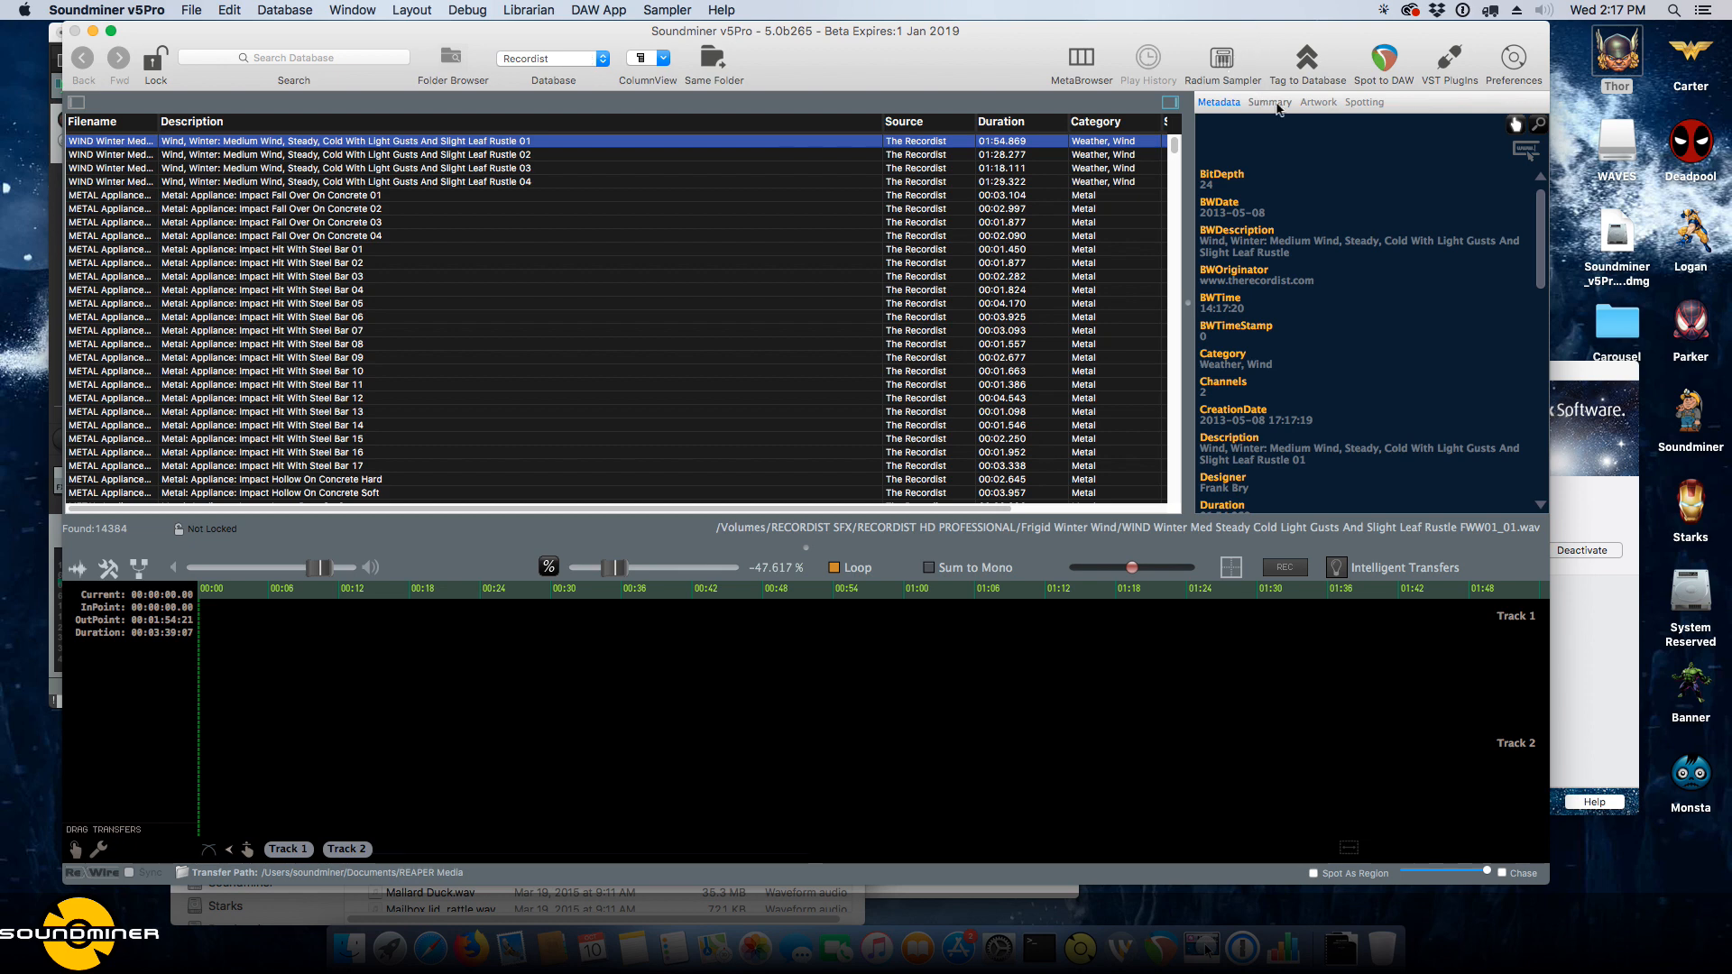
pyautogui.click(1447, 52)
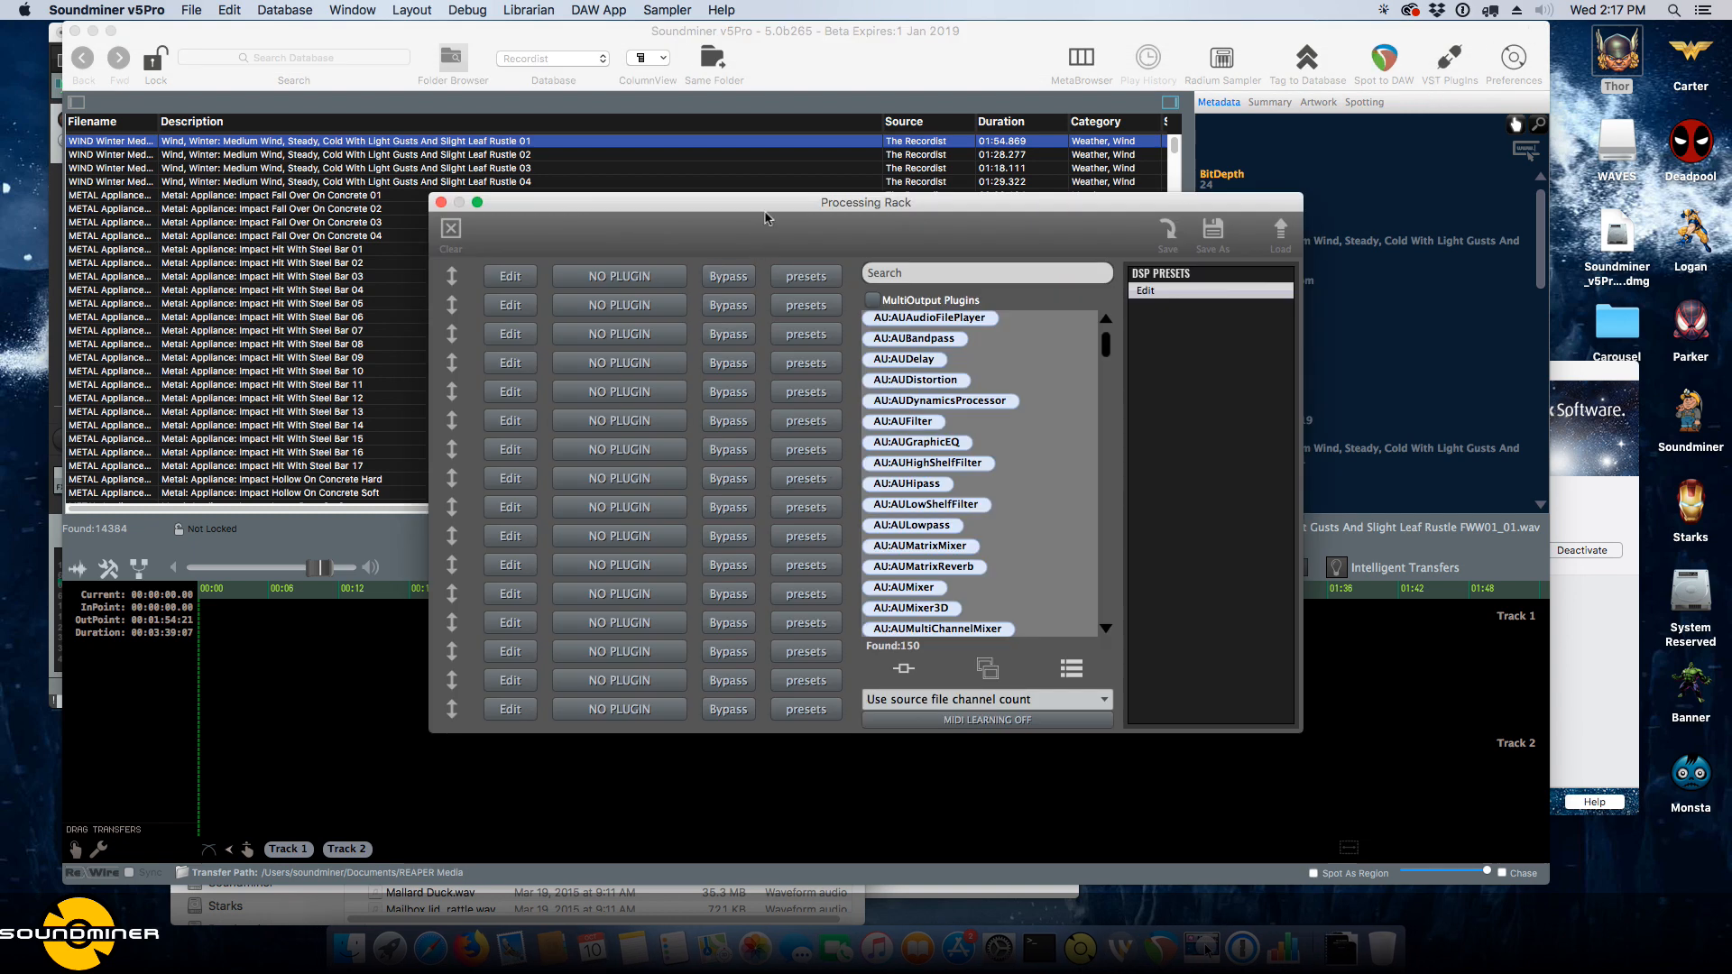
pyautogui.moveTo(766, 207); pyautogui.dragTo(766, 207)
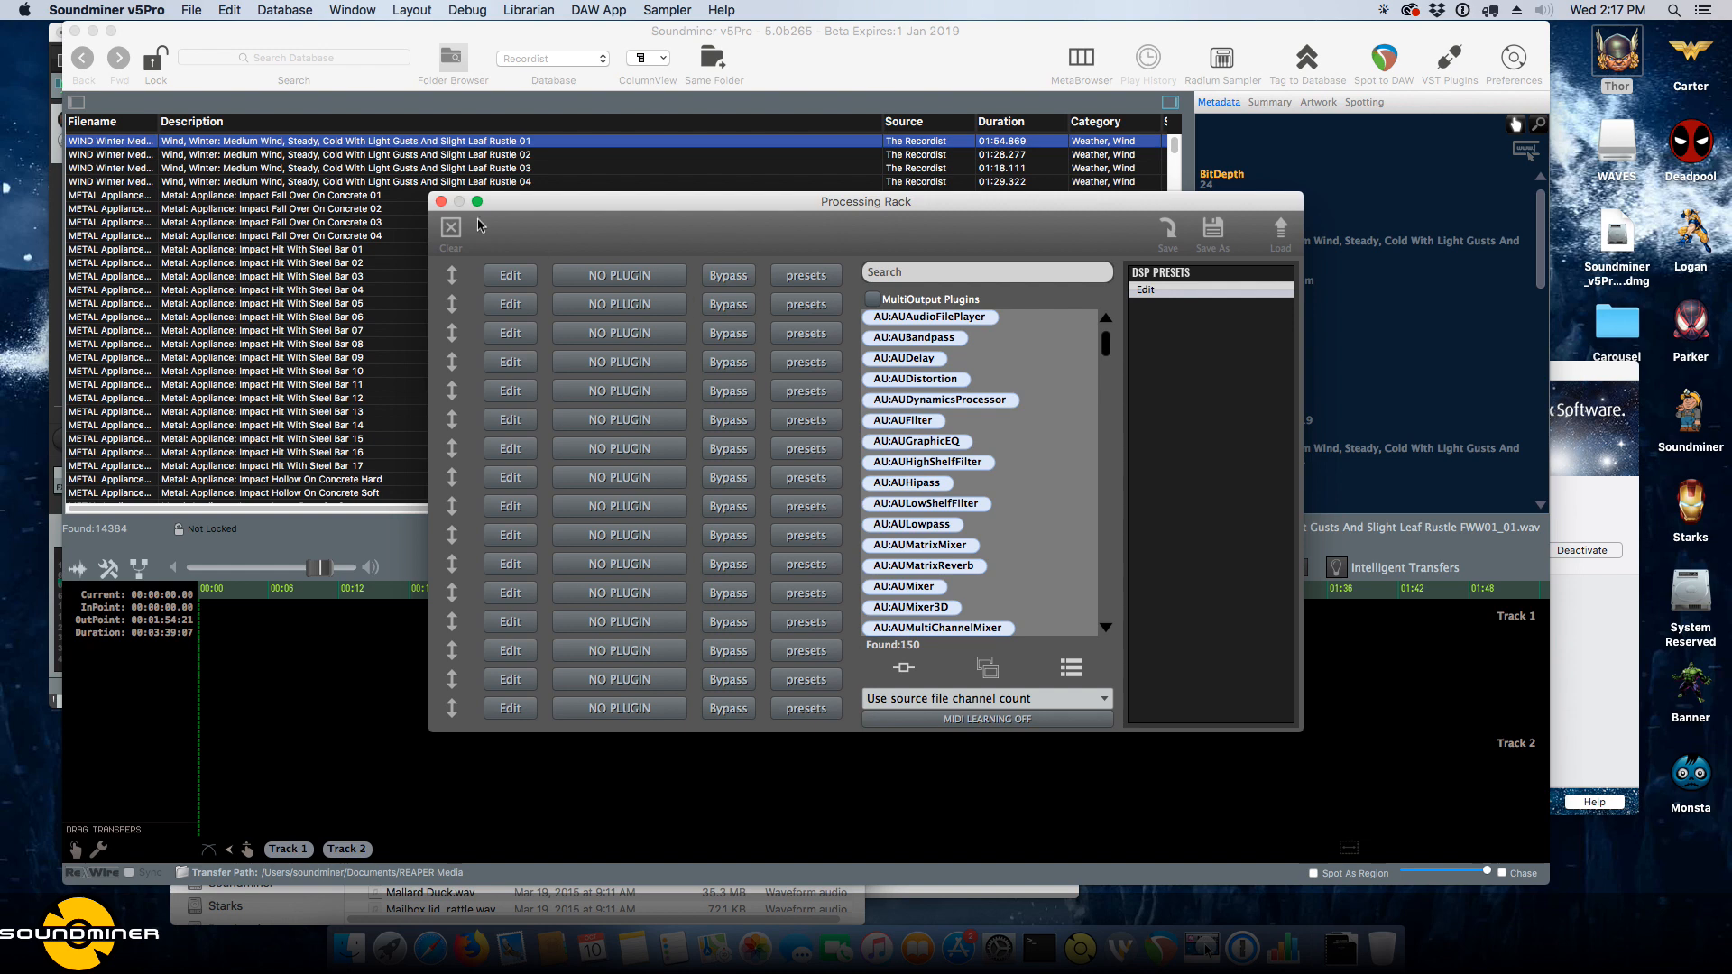
# Insert the Waves AU plugin C4 (s) in the first slot of the Processing Rack.
pyautogui.click(603, 271)
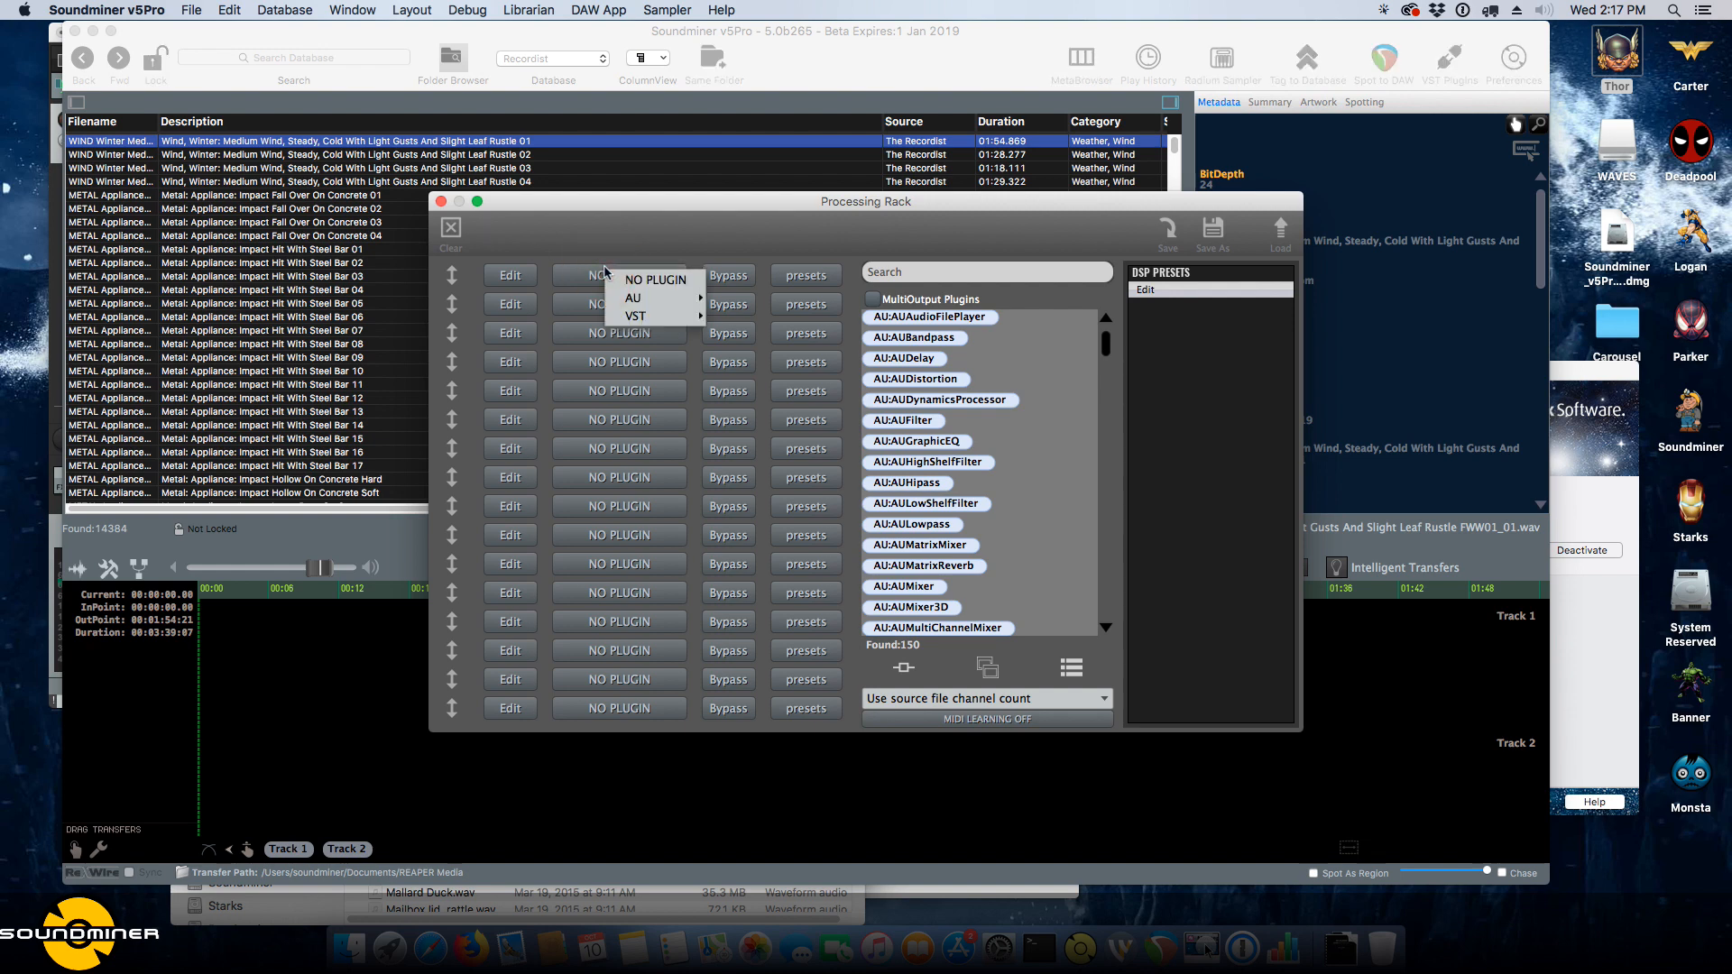
pyautogui.moveTo(676, 321)
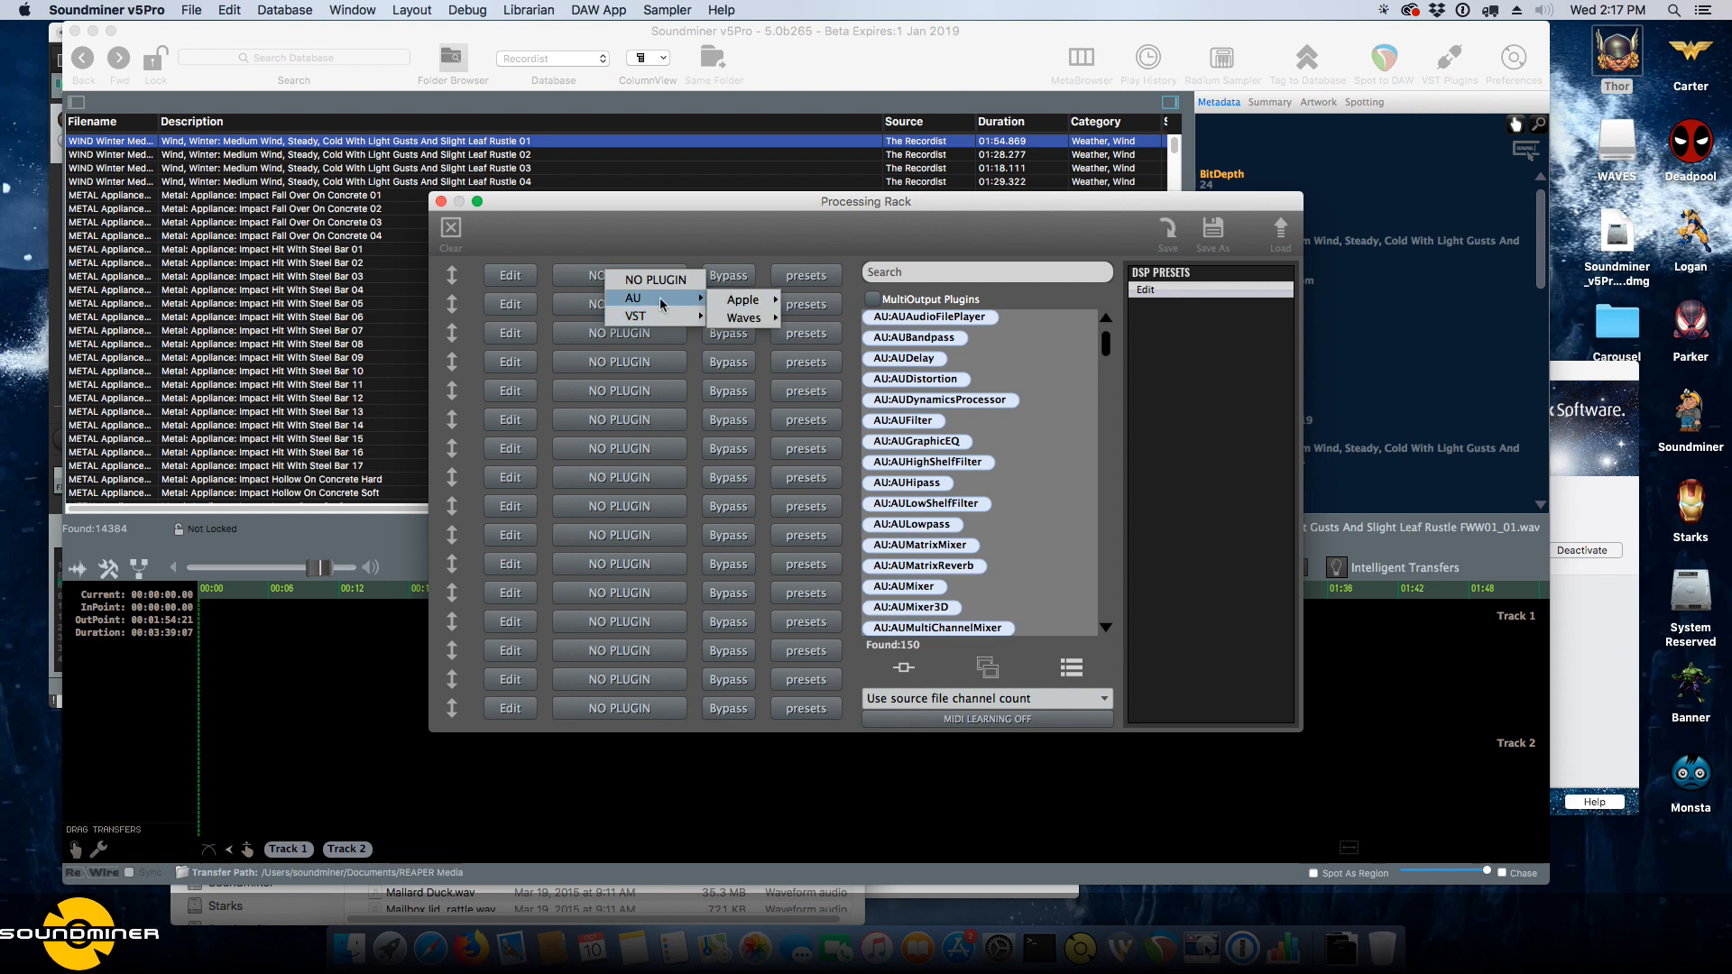
pyautogui.moveTo(768, 327)
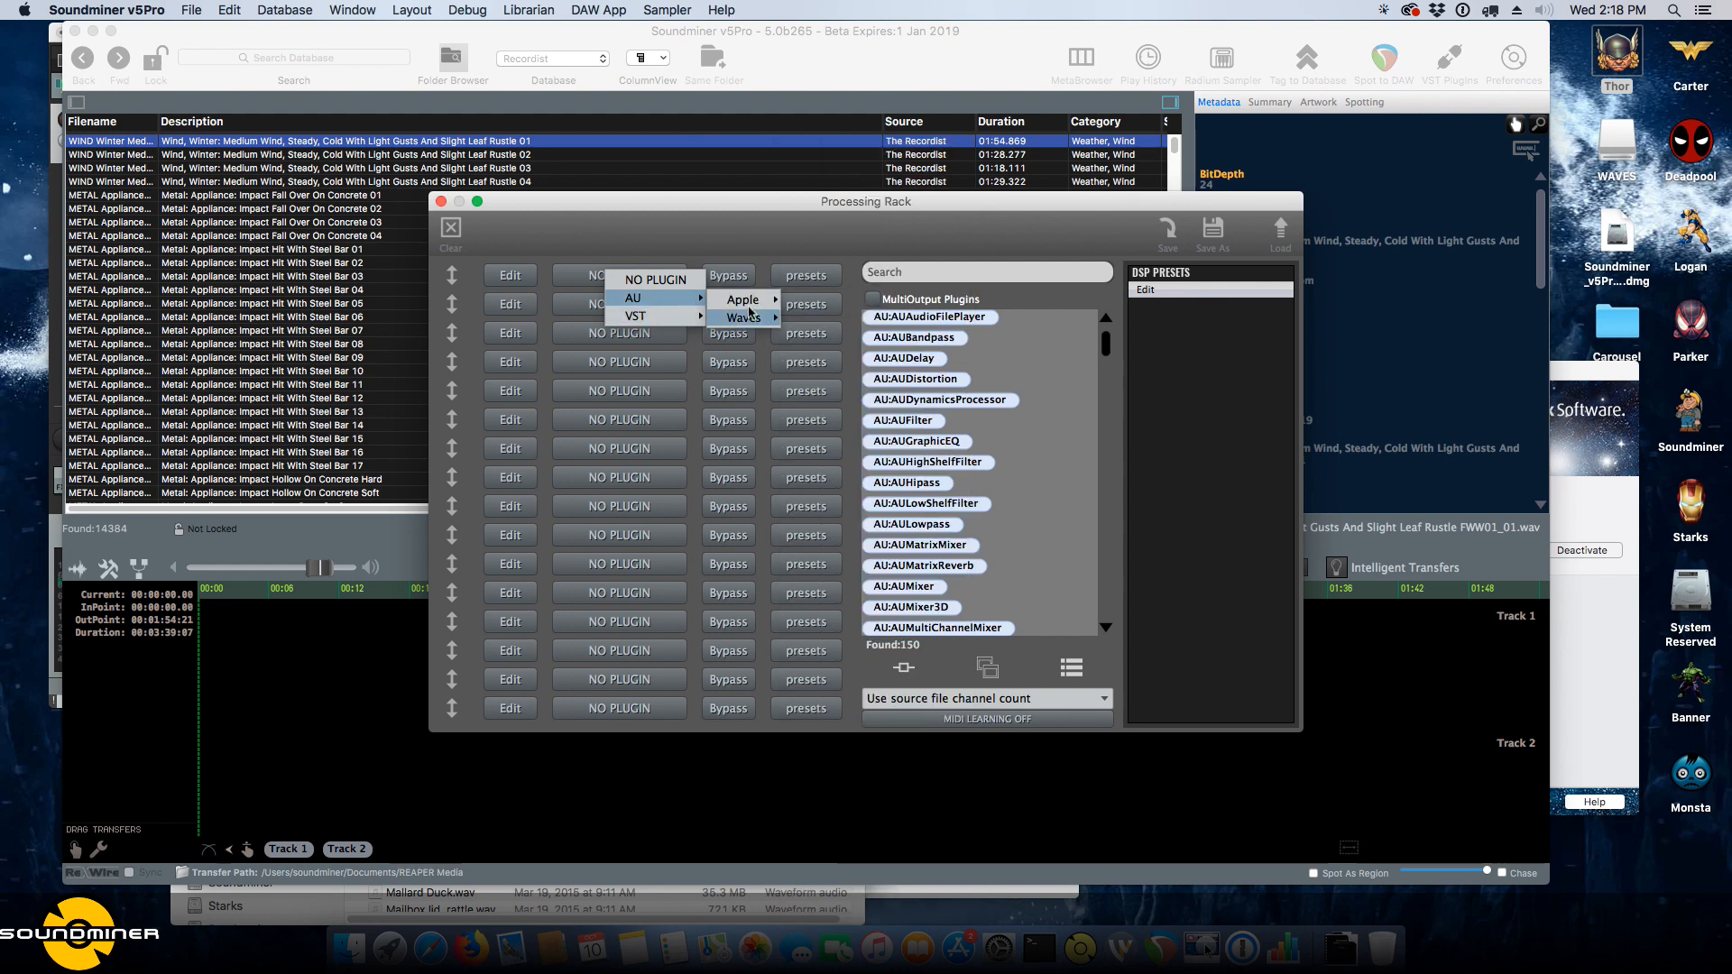
pyautogui.click(882, 313)
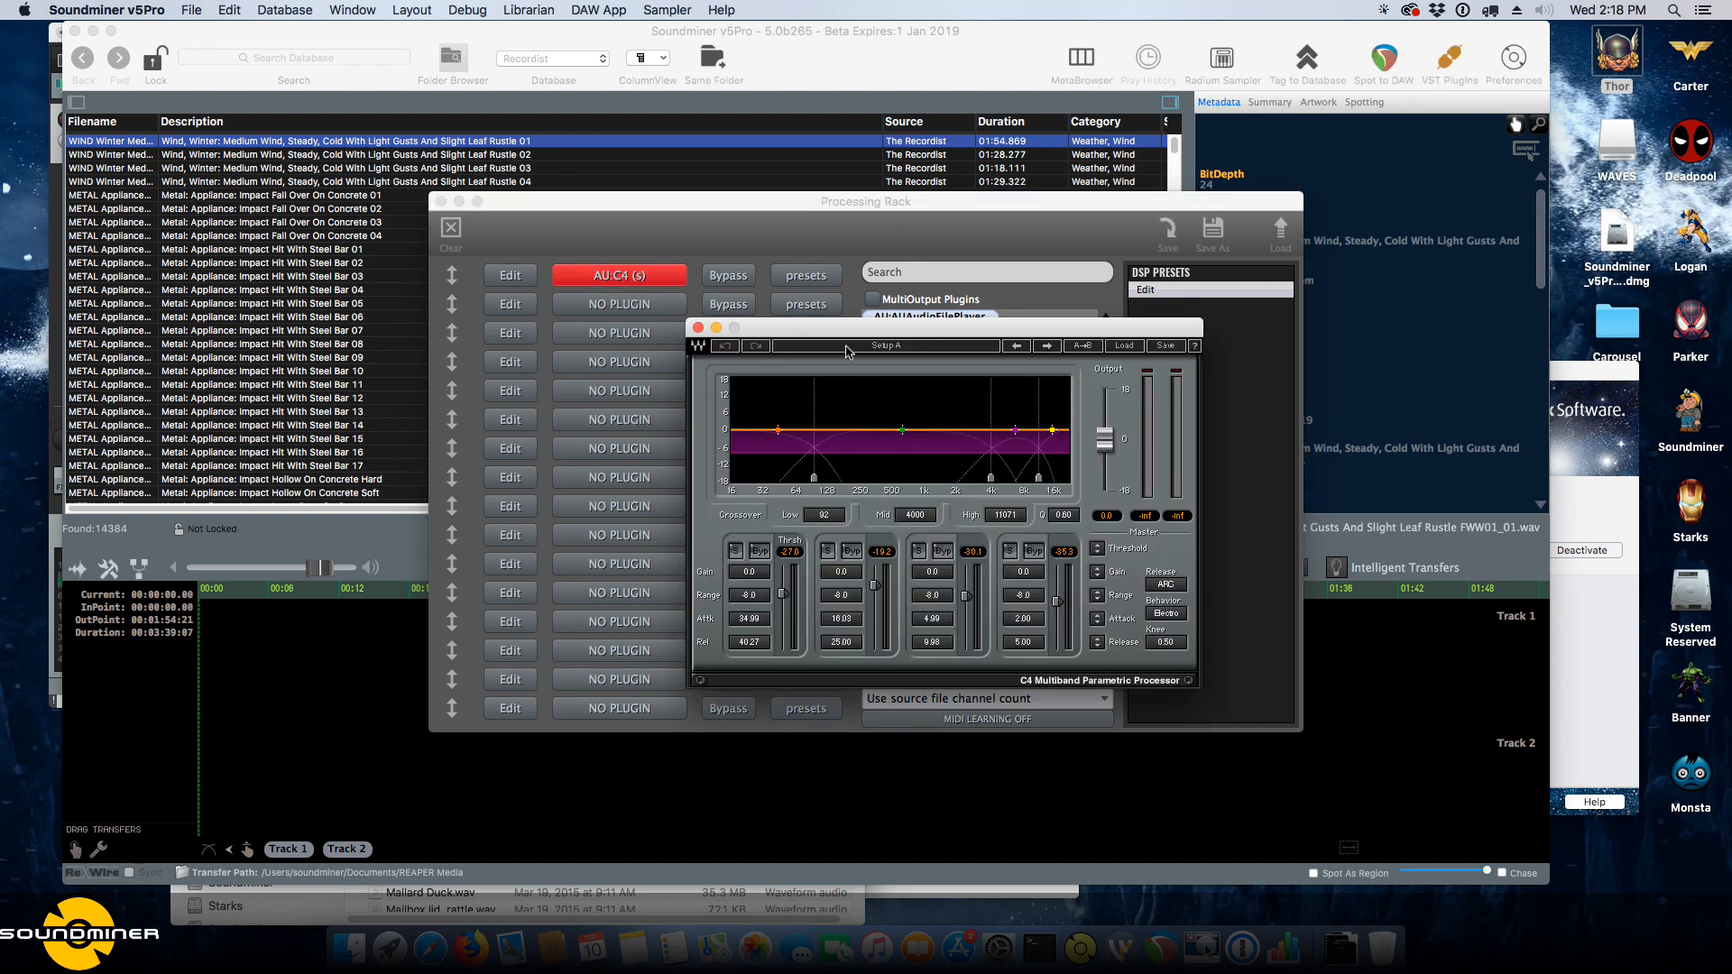
# View the C4 plugin's About information, shift the plugin window aside, and dismiss the information.
pyautogui.click(1137, 683)
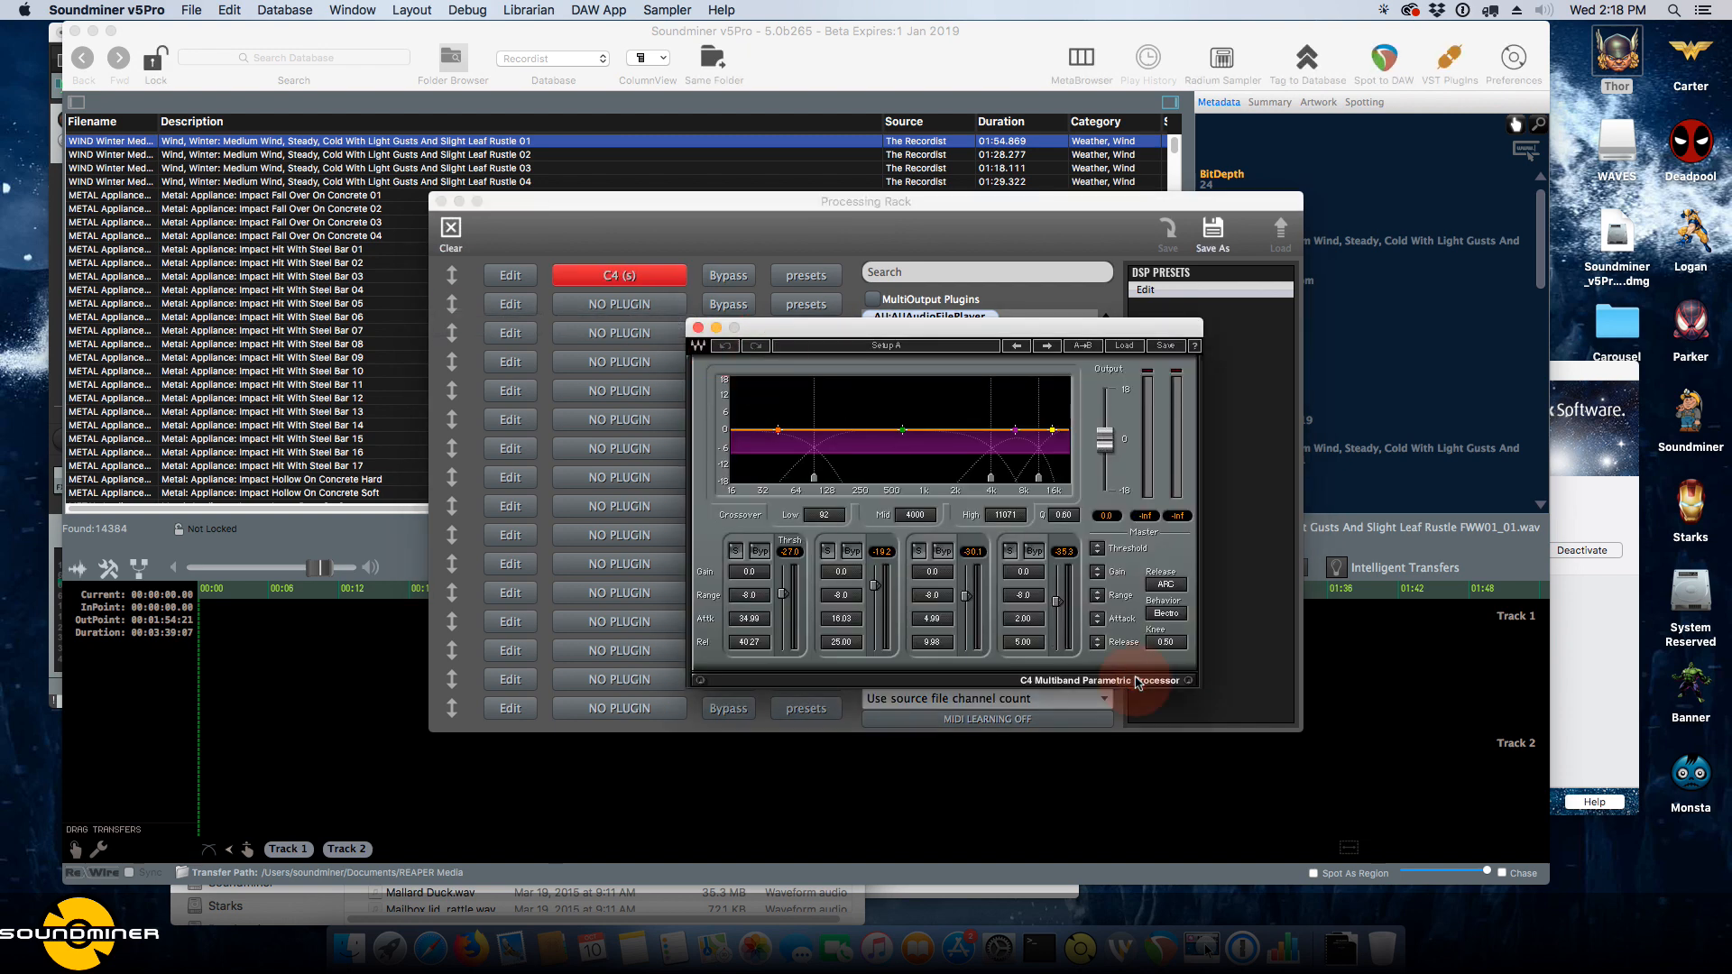
pyautogui.click(697, 345)
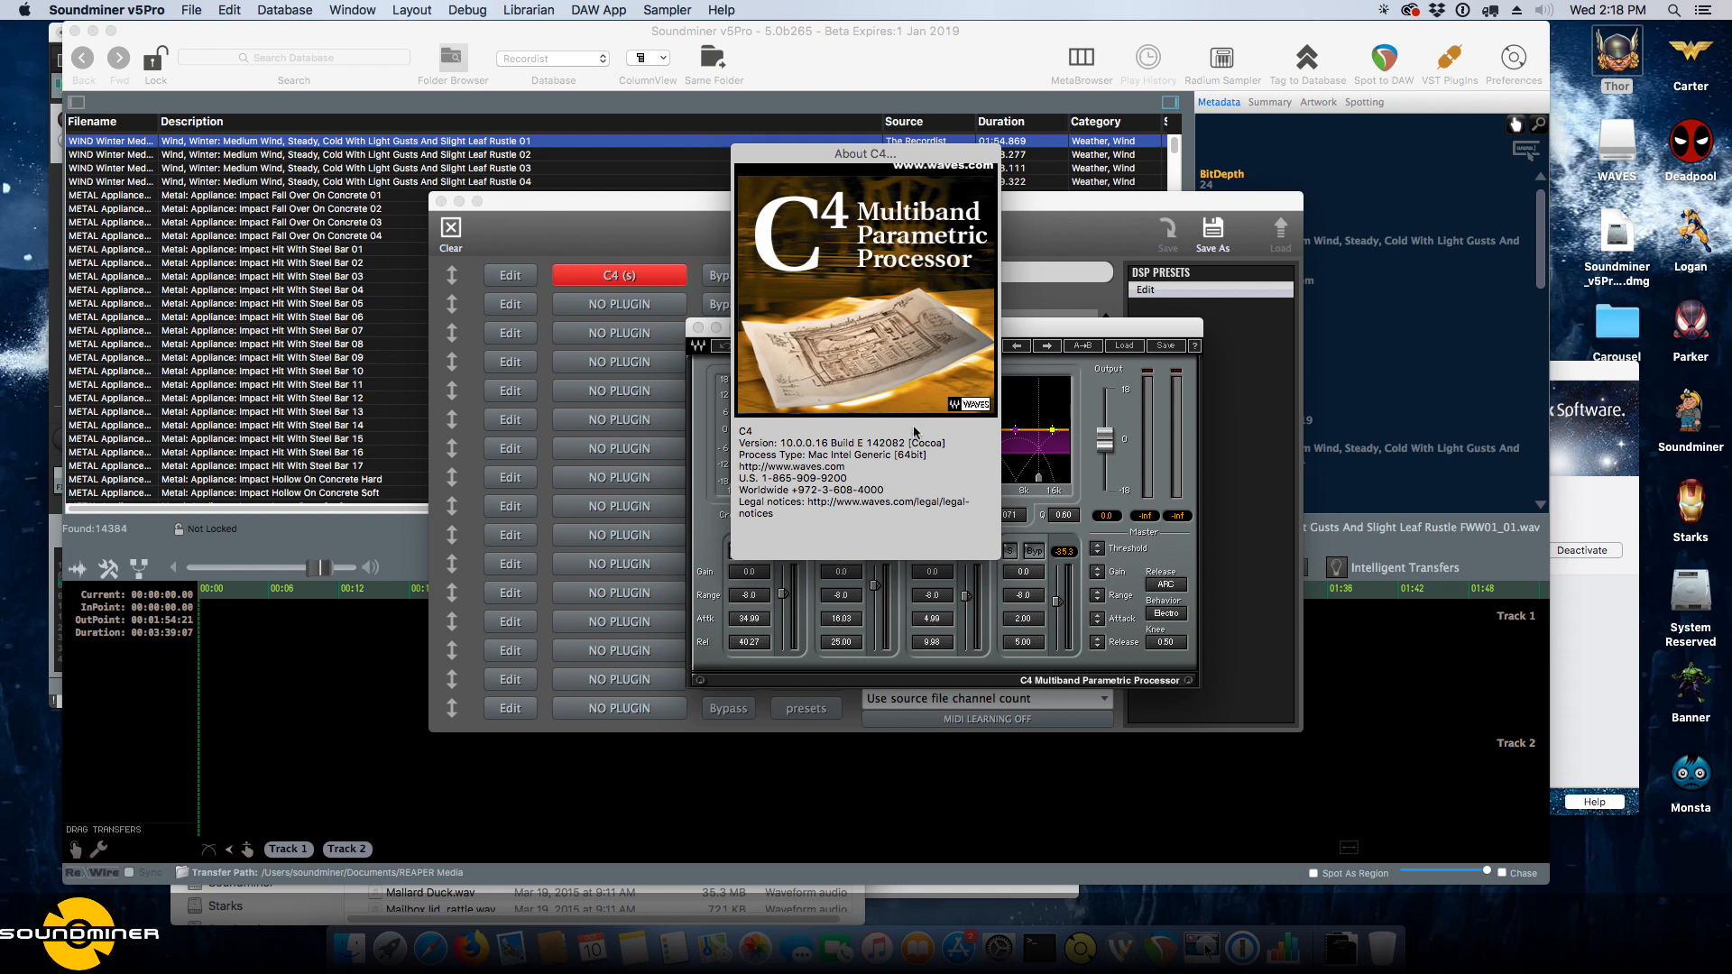
pyautogui.moveTo(1039, 329); pyautogui.dragTo(861, 357)
pyautogui.click(862, 305)
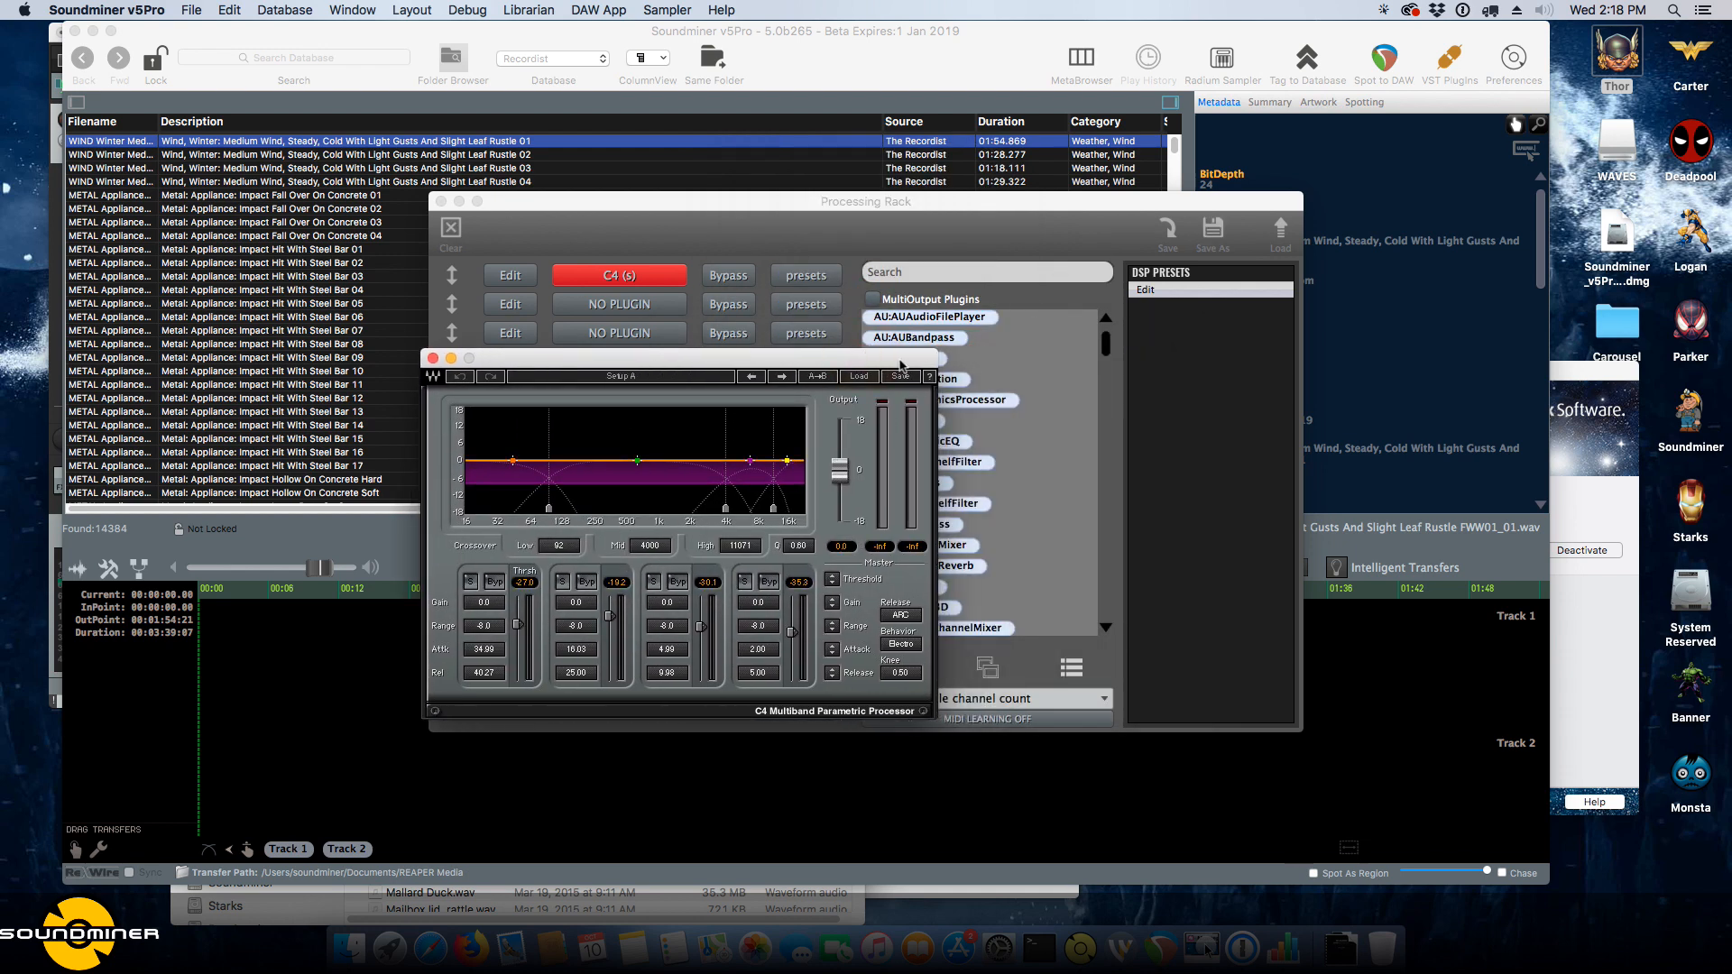
# Lower the C4's second band gain to about -1.8 with the mid crossover at about 3914, and move the plugin window clear of the preset list.
pyautogui.moveTo(637, 461); pyautogui.dragTo(636, 466)
pyautogui.moveTo(741, 358); pyautogui.dragTo(709, 334)
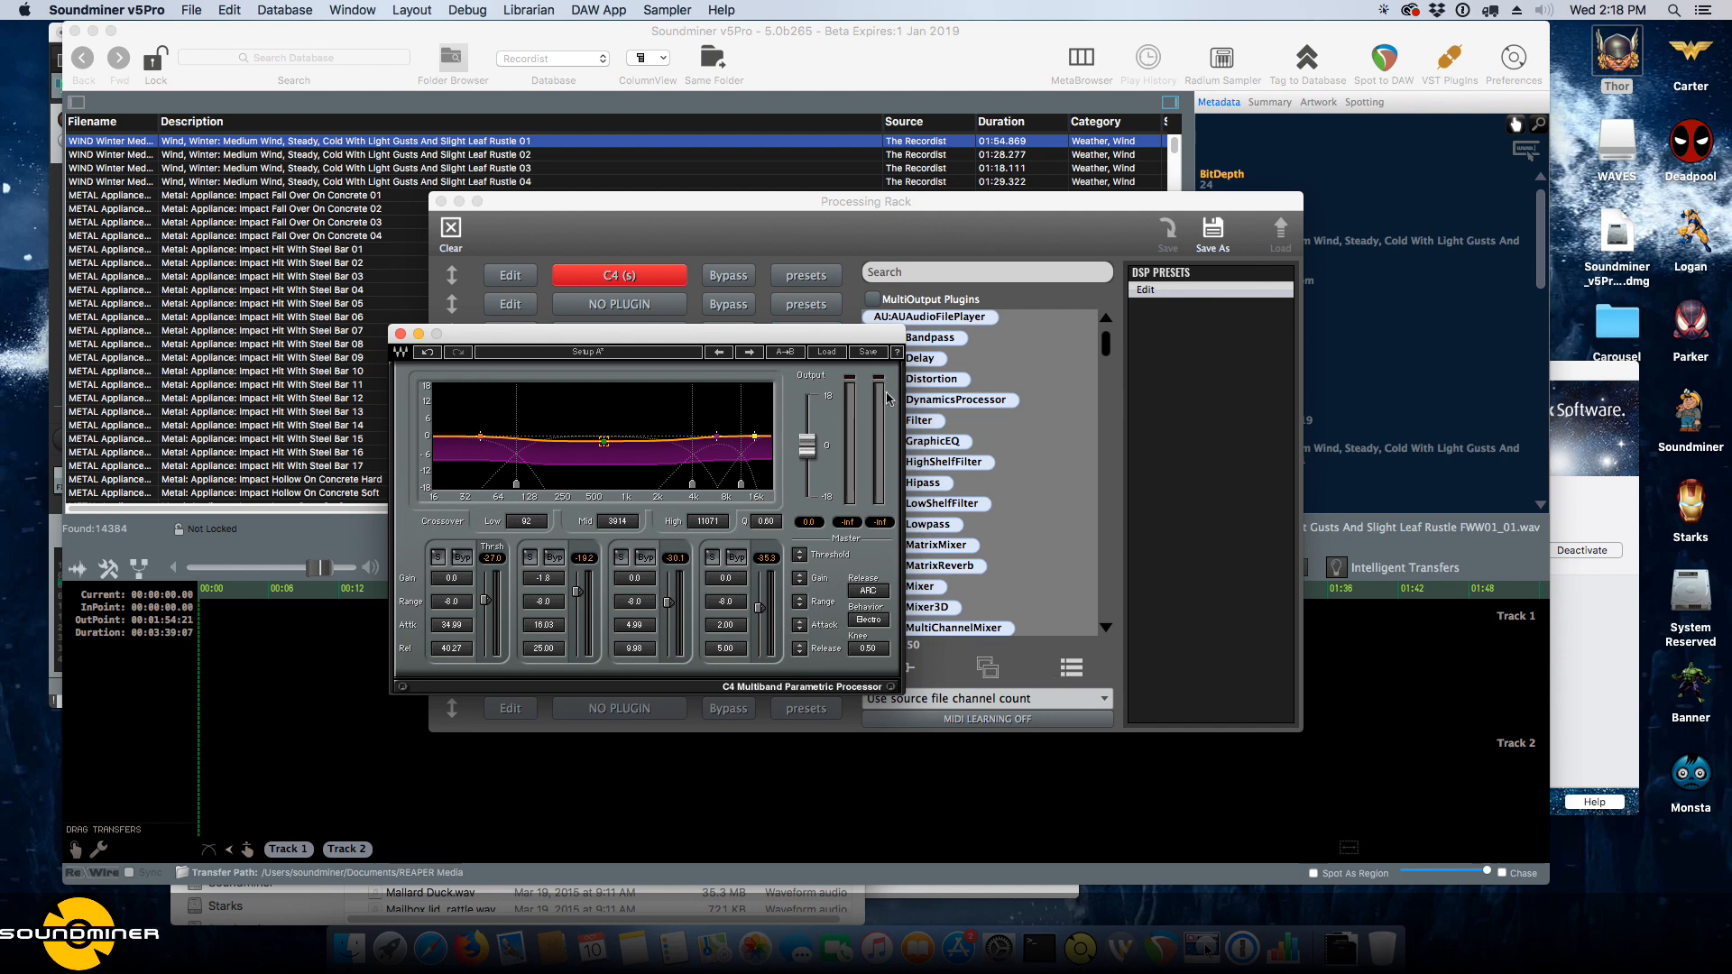
pyautogui.moveTo(848, 331); pyautogui.dragTo(783, 338)
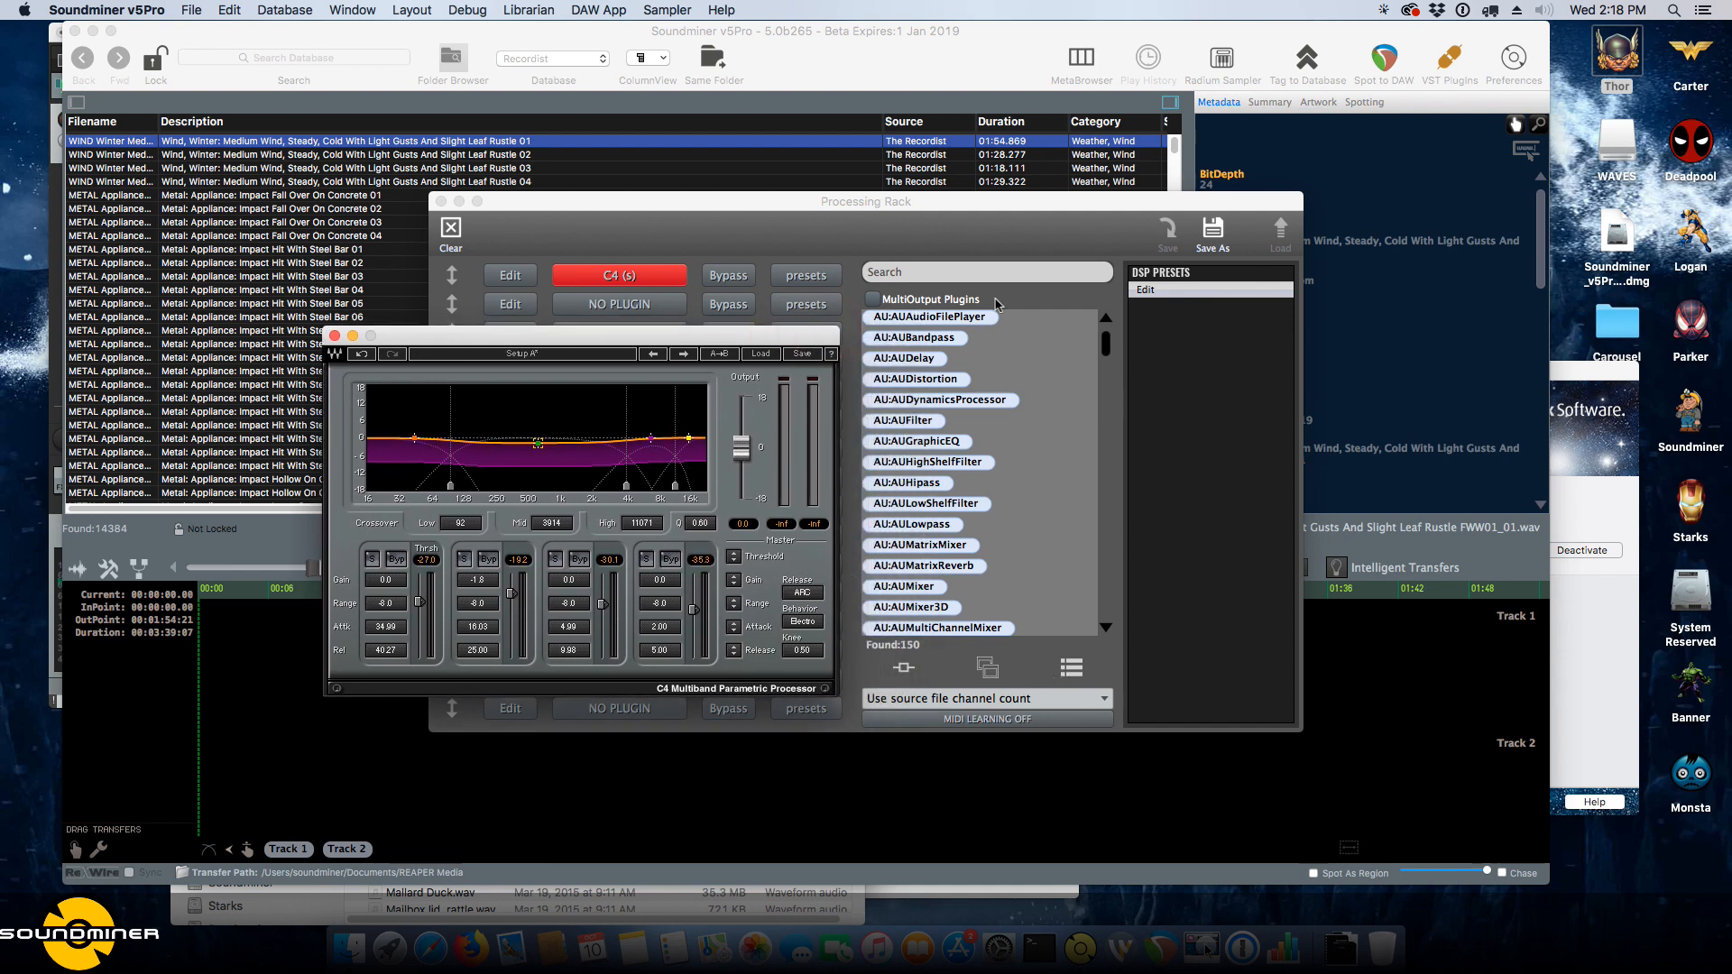
# Create two new folders in the DSP presets list and name the first one rocksmith.
pyautogui.click(1173, 307)
pyautogui.click(1169, 290)
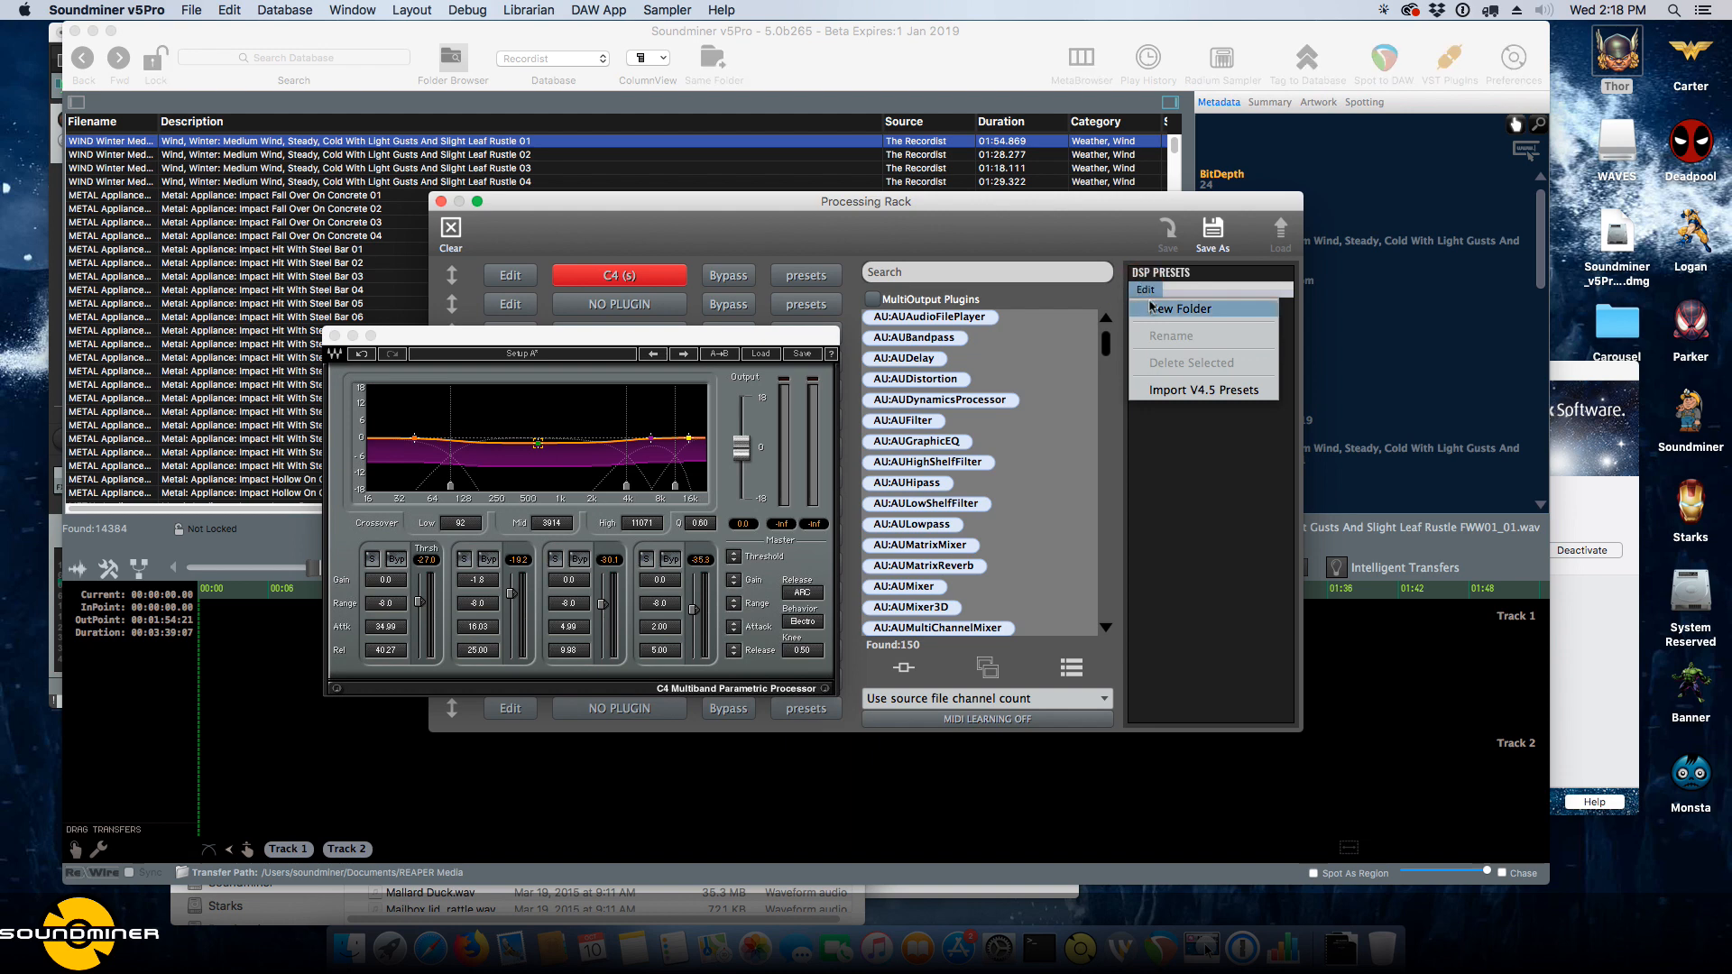
pyautogui.click(1173, 311)
pyautogui.click(1149, 290)
pyautogui.click(1153, 310)
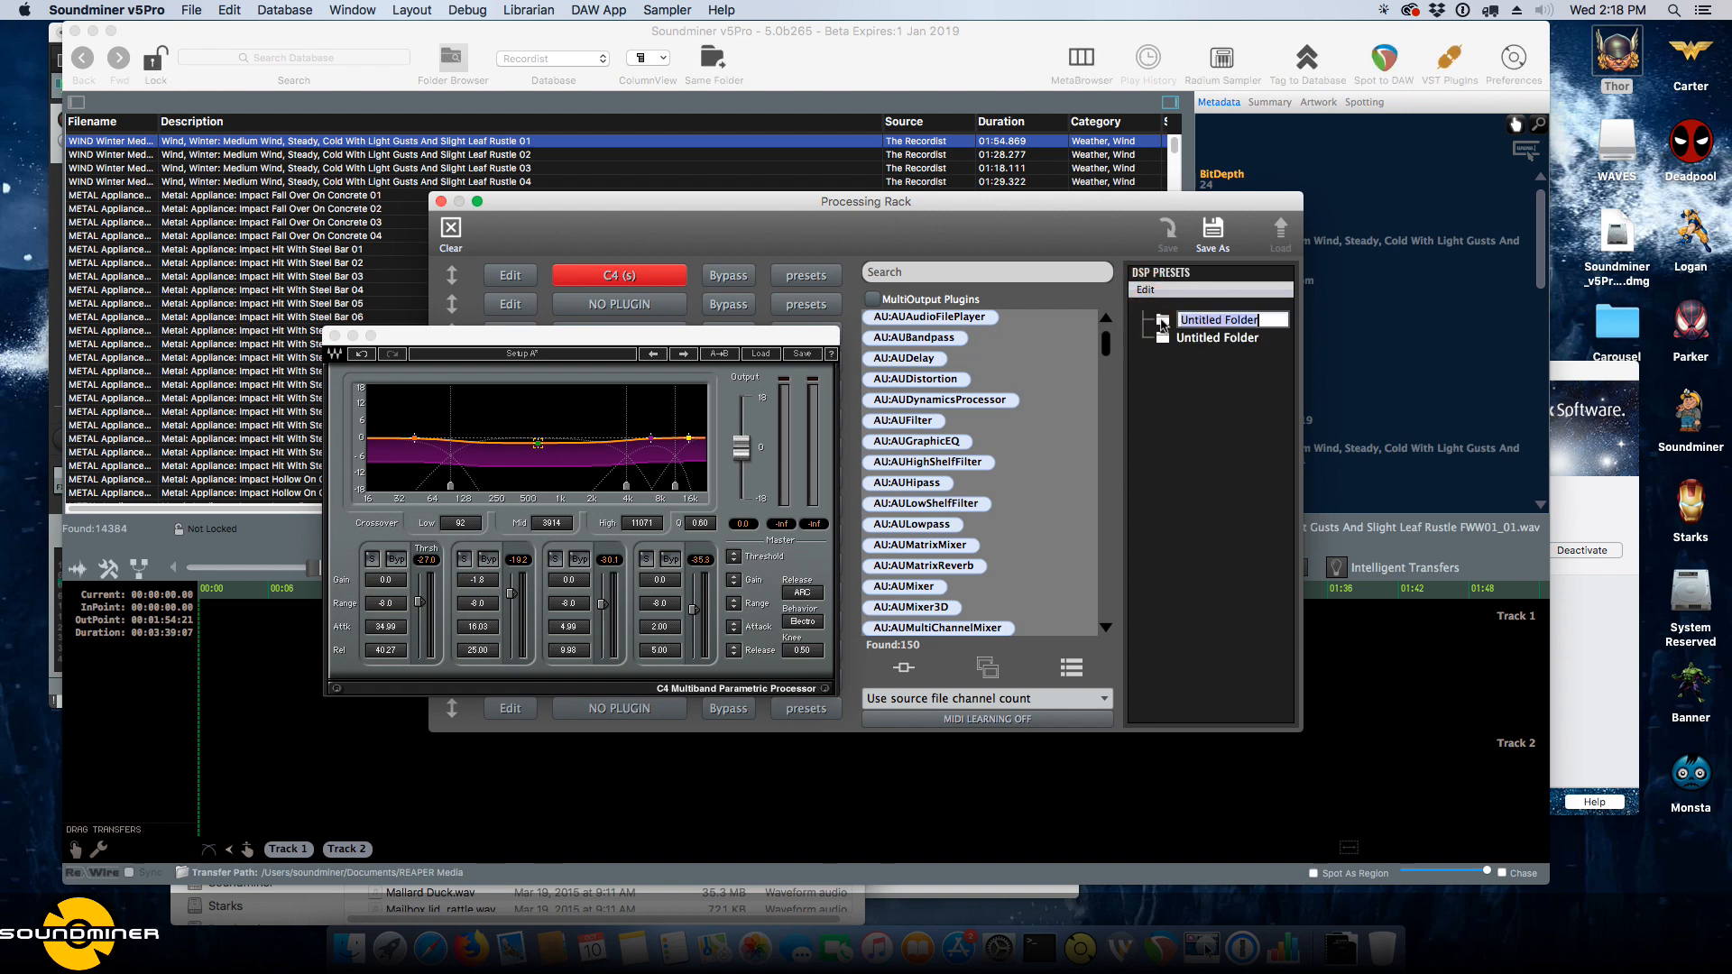
pyautogui.write('rocksmith')
pyautogui.press('Return')
# Save the current plugin rack as a preset named My Compression in the rocksmith folder.
pyautogui.click(1198, 338)
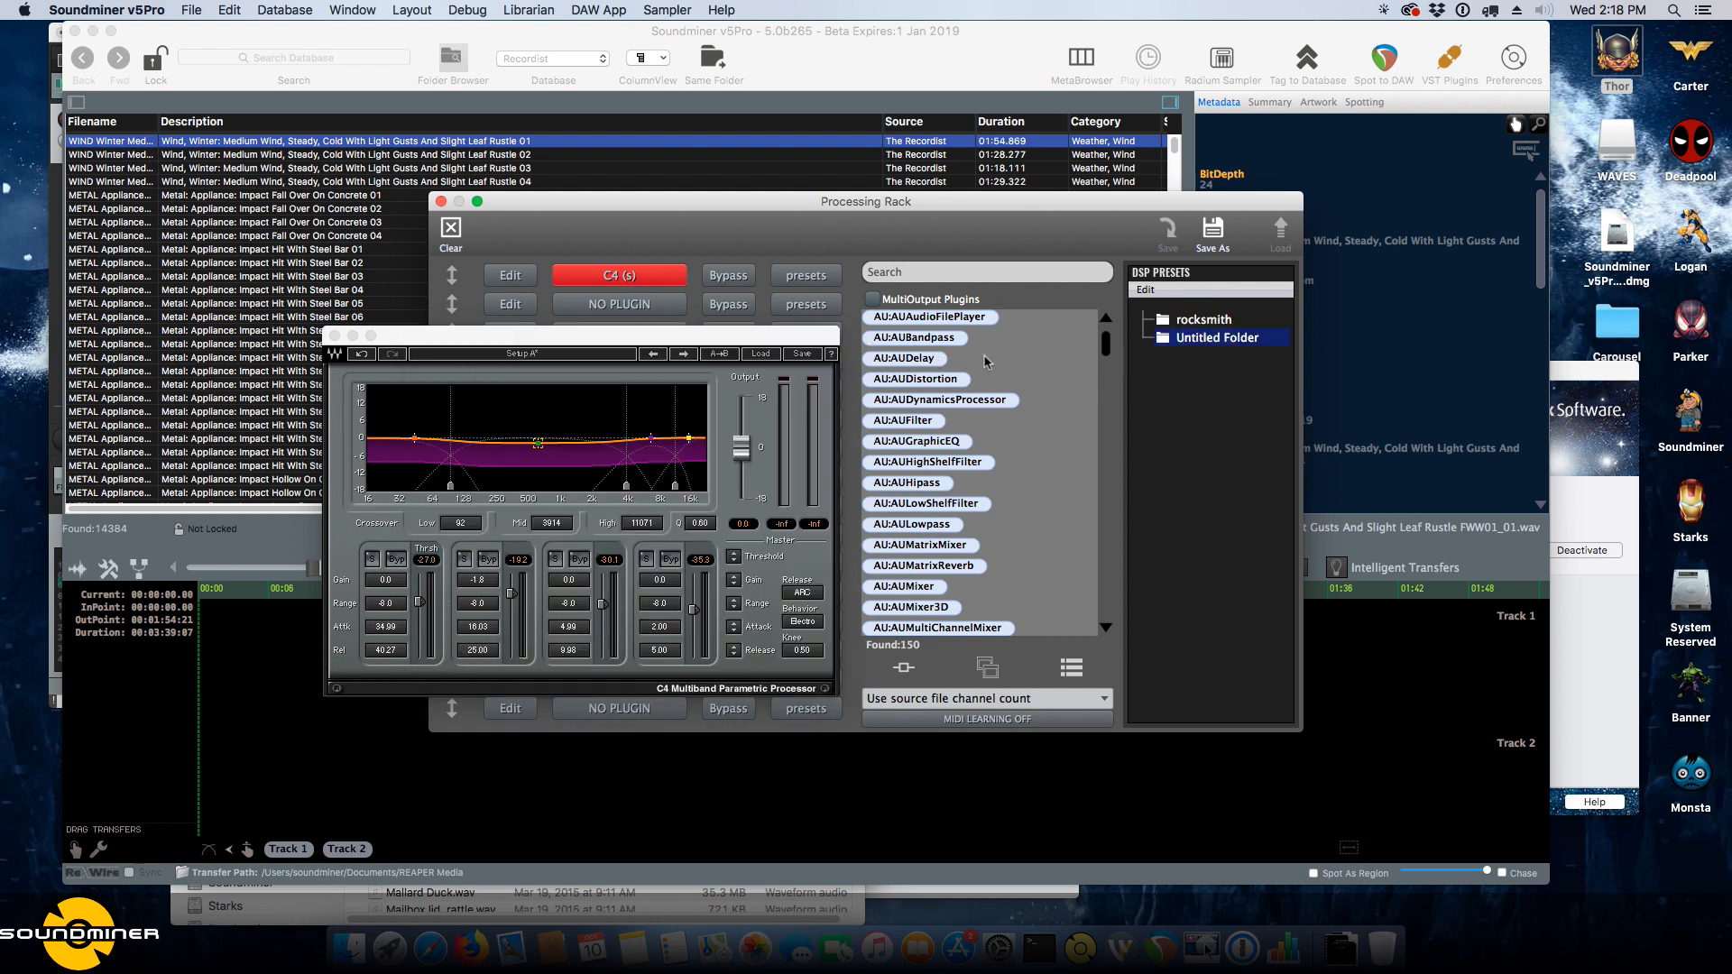
pyautogui.click(1185, 322)
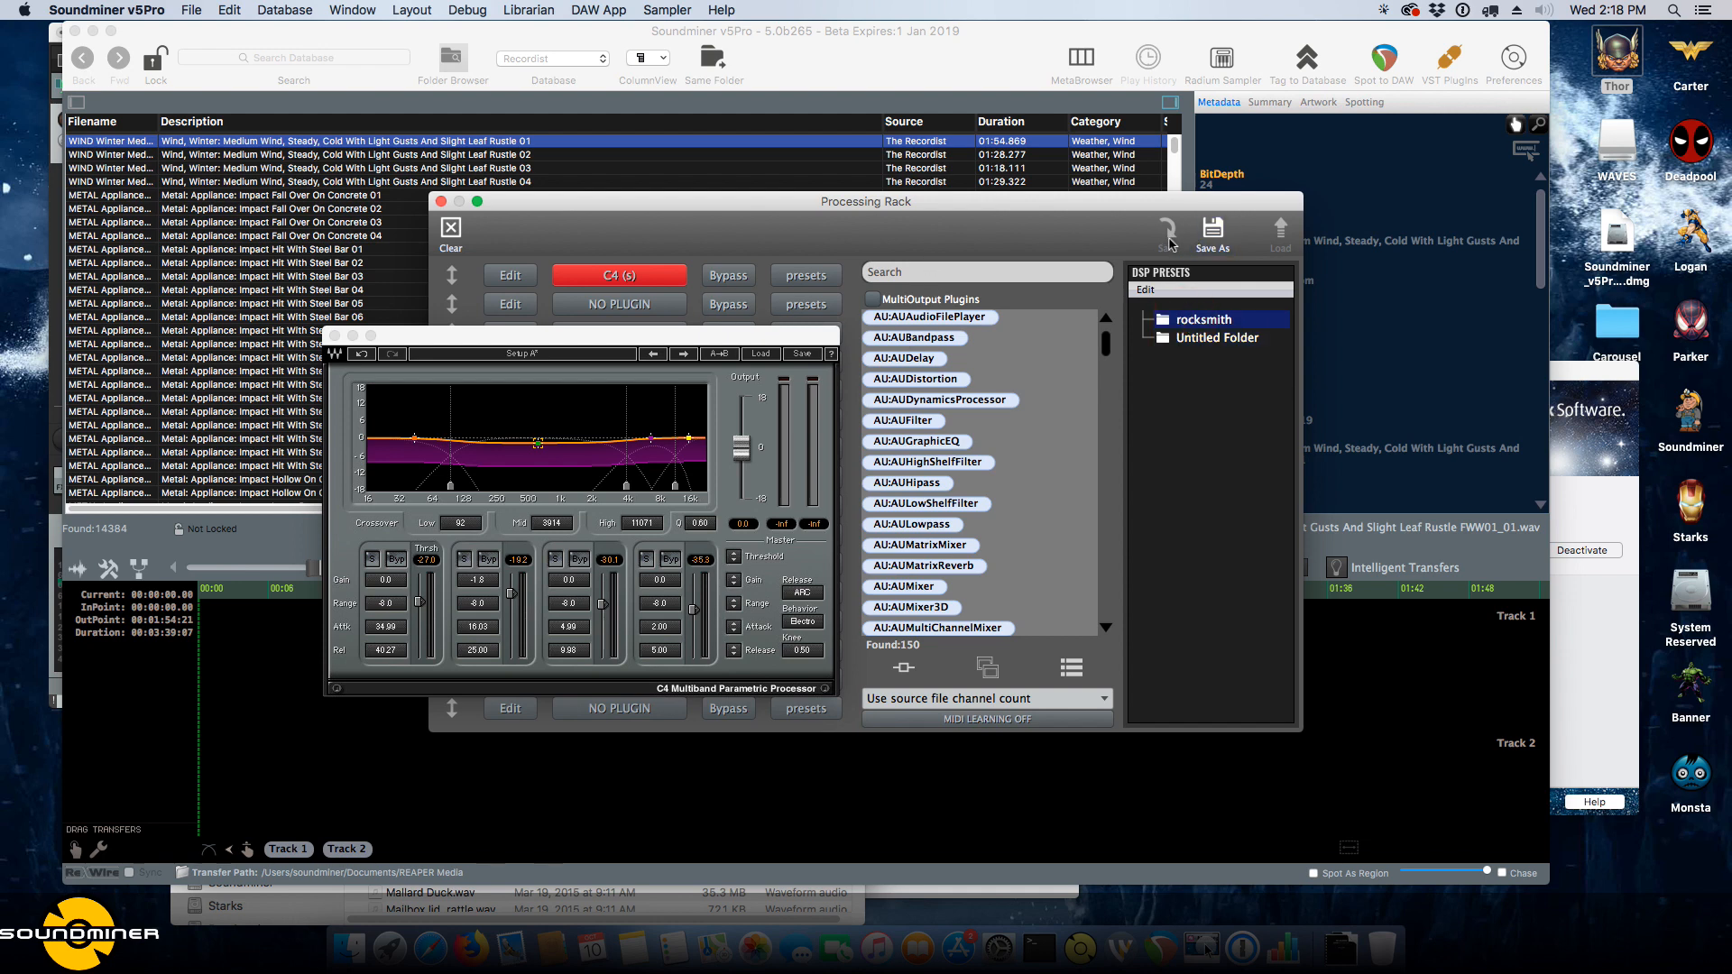
pyautogui.click(1212, 233)
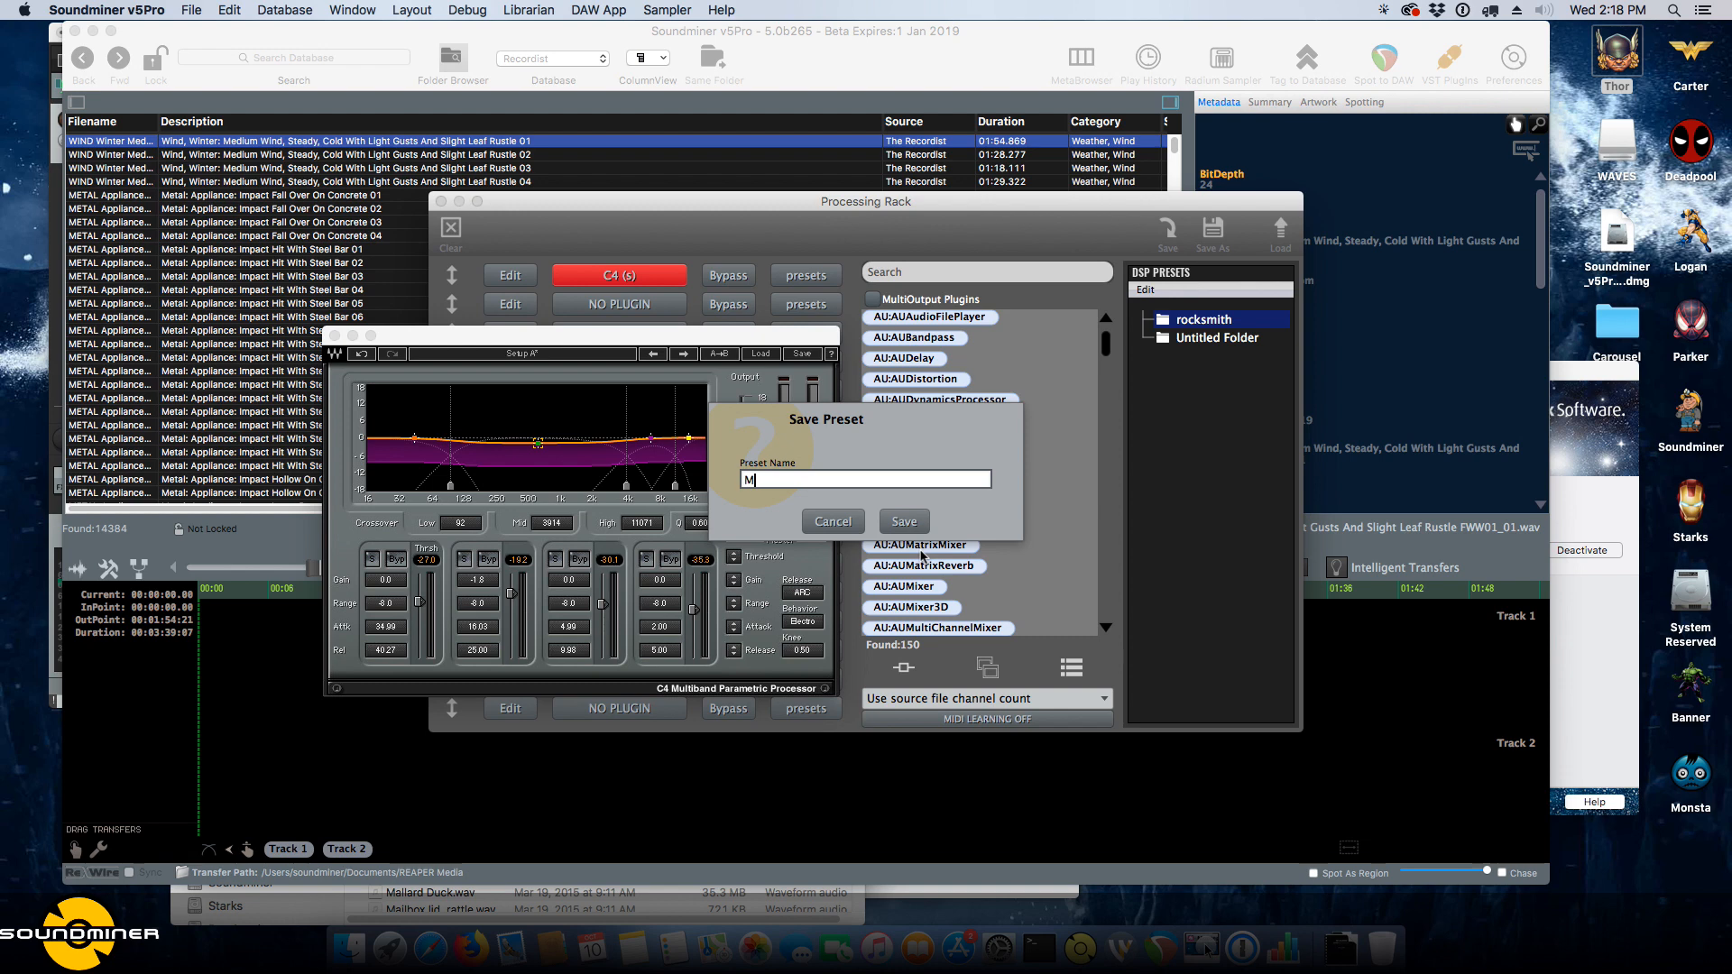
pyautogui.write('My Compressor')
pyautogui.press('Return')
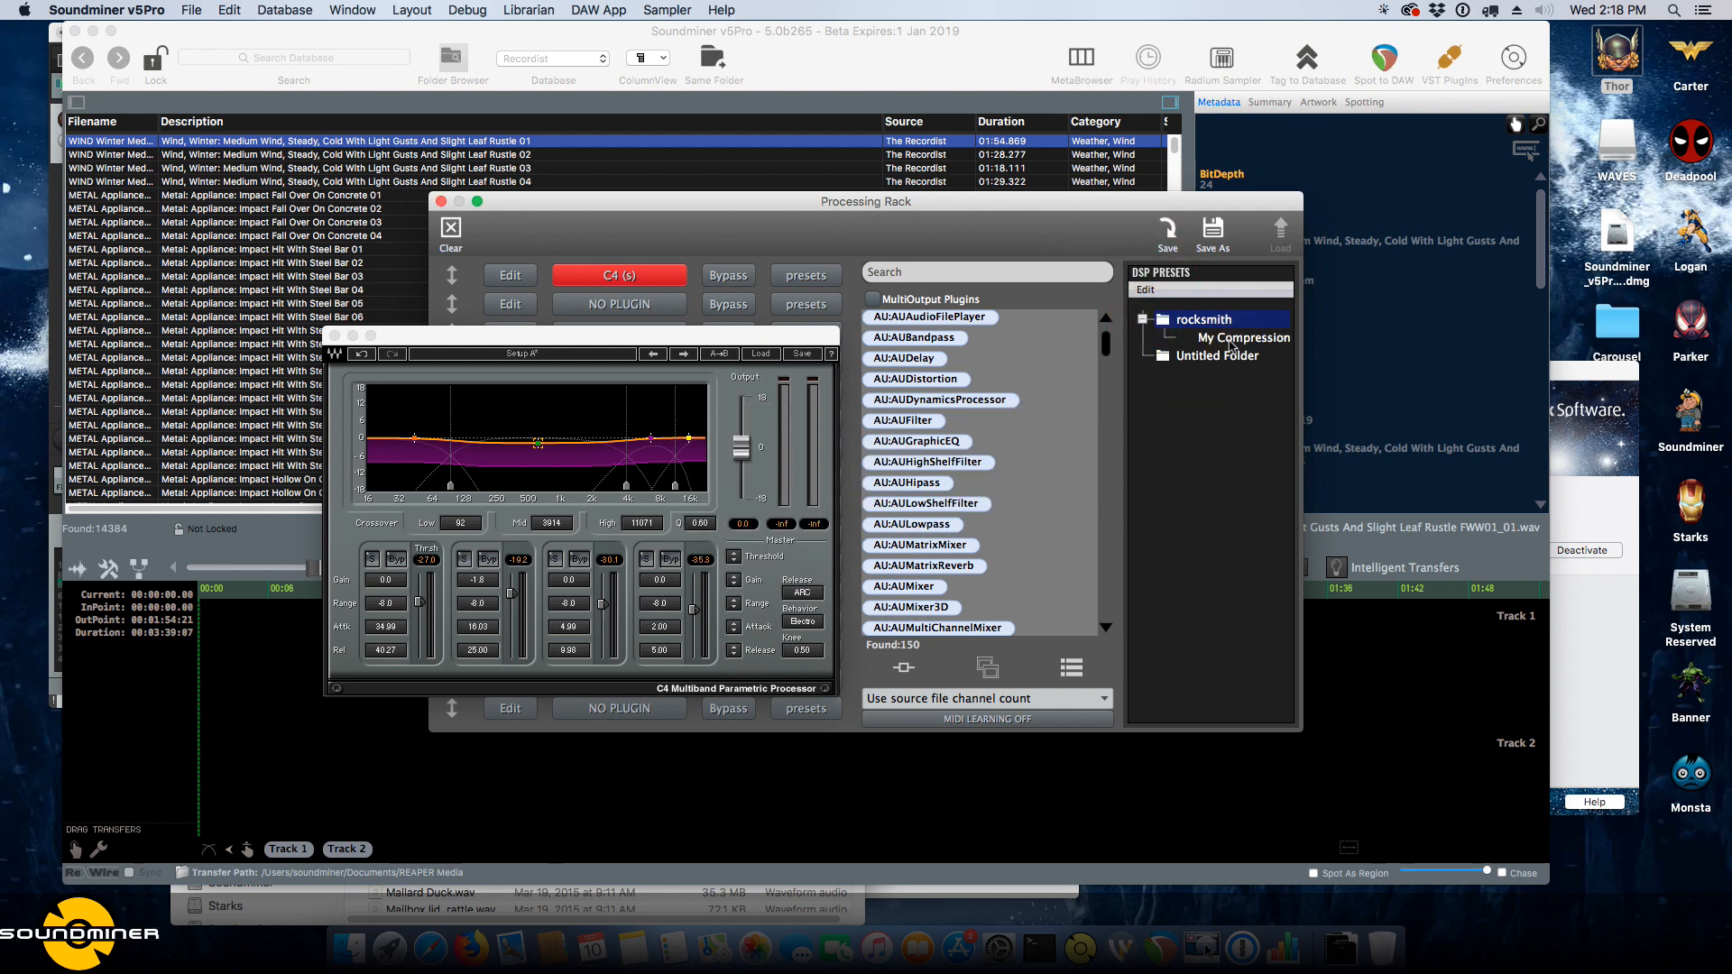
# Shift the Processing Rack window aside and move the My Compression preset from rocksmith into Untitled Folder.
pyautogui.click(1233, 338)
pyautogui.moveTo(1103, 202); pyautogui.dragTo(1158, 188)
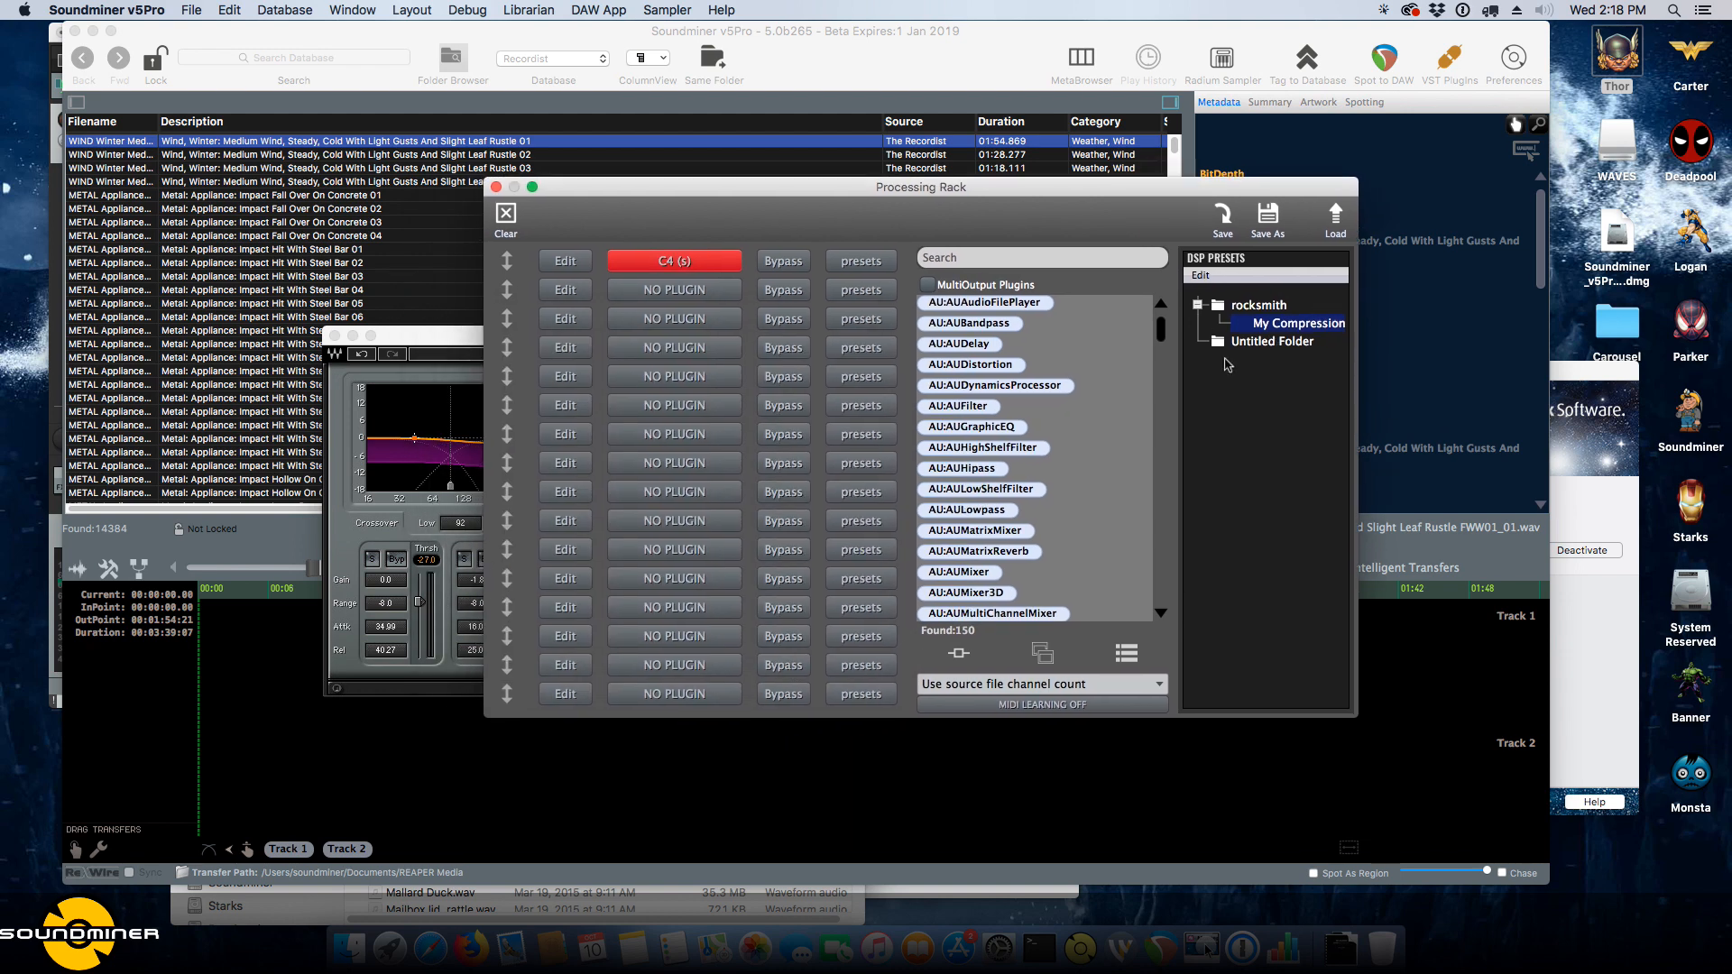
pyautogui.moveTo(1273, 325); pyautogui.dragTo(1264, 347)
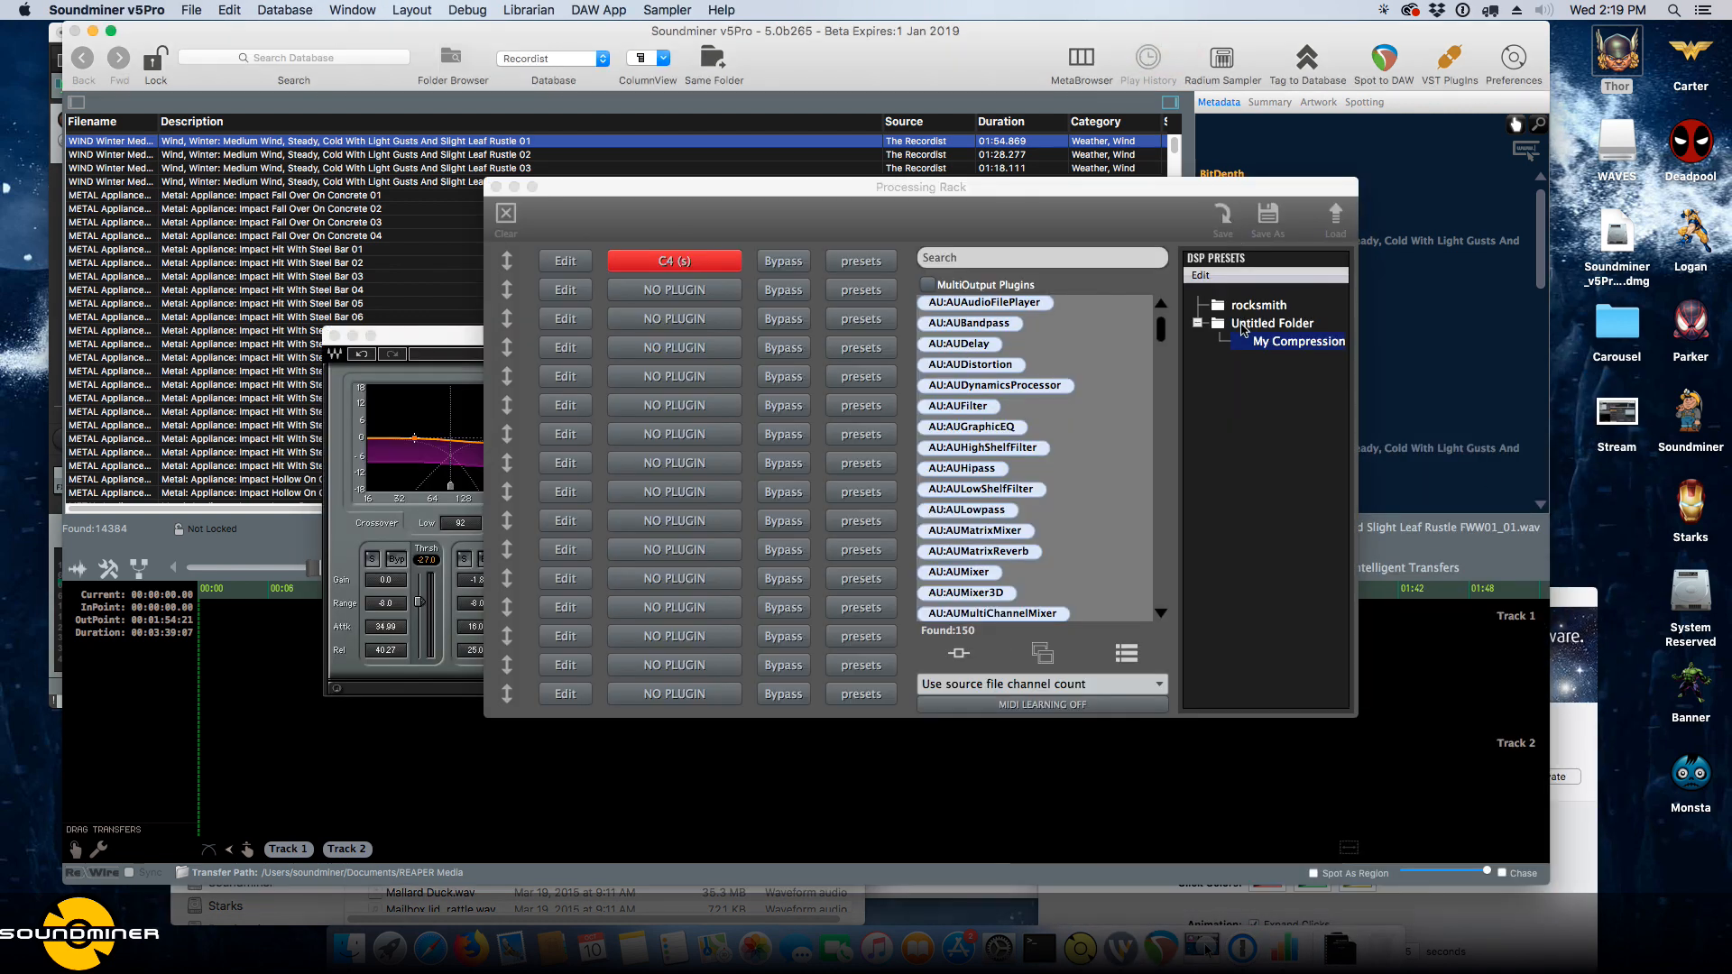
# Export the My Compression preset as a file on the desktop and select that file.
pyautogui.moveTo(1254, 345); pyautogui.dragTo(1590, 406)
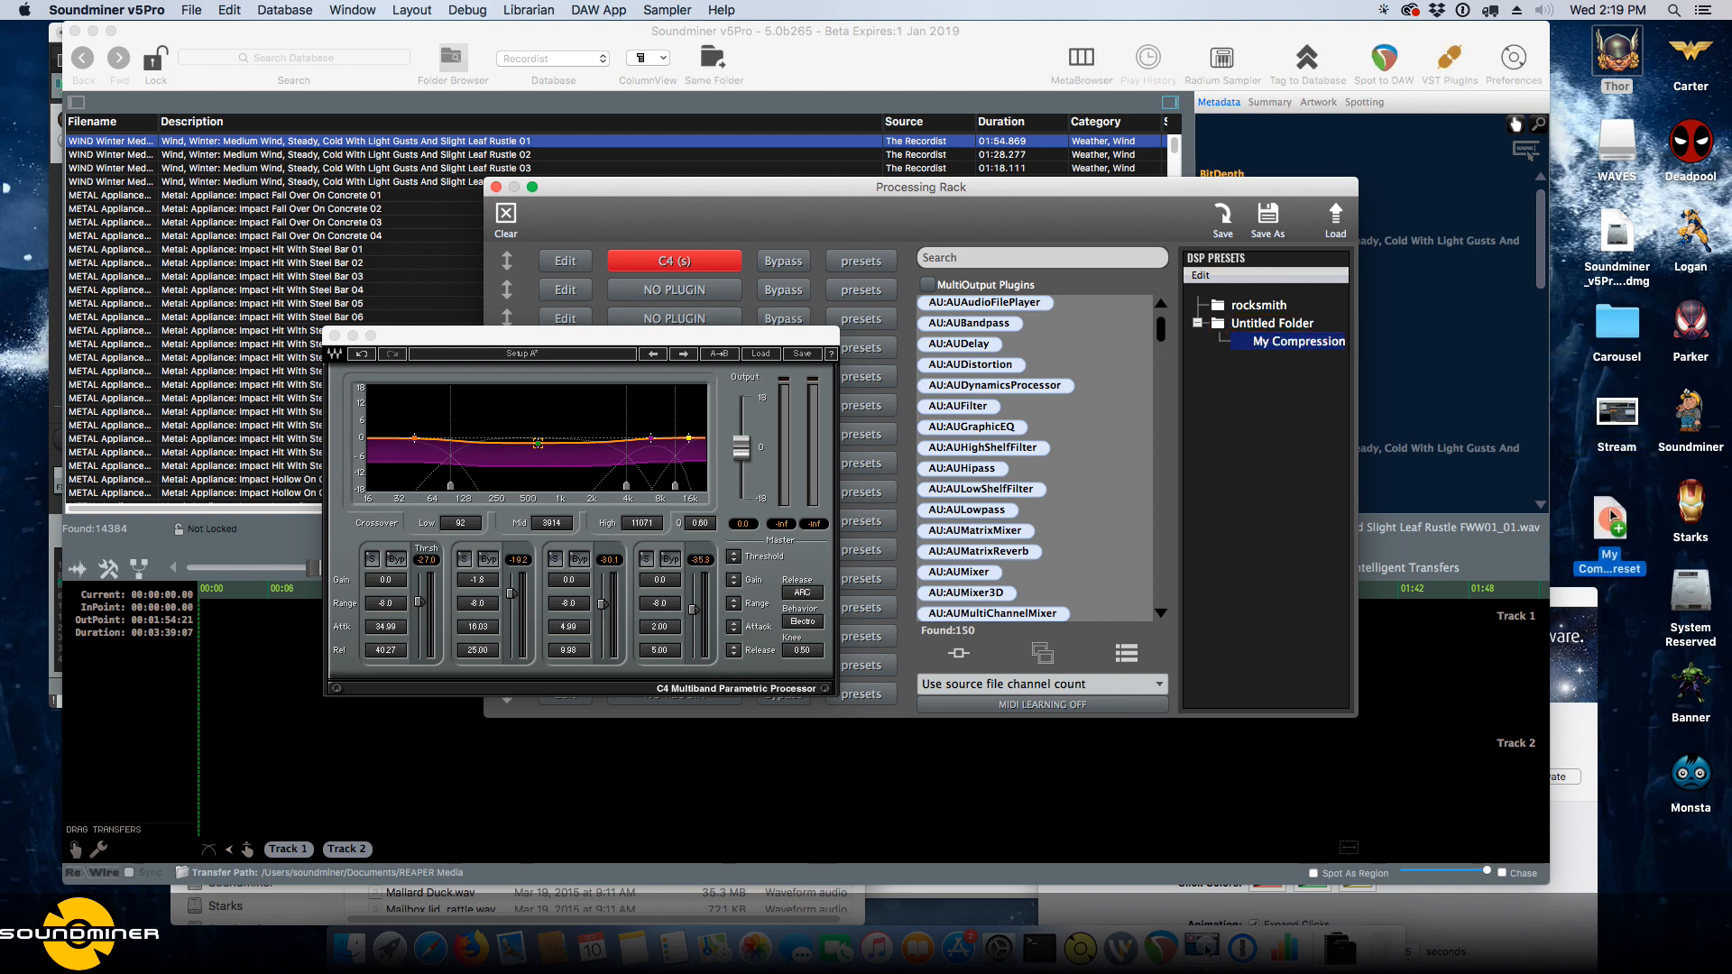
pyautogui.click(1615, 326)
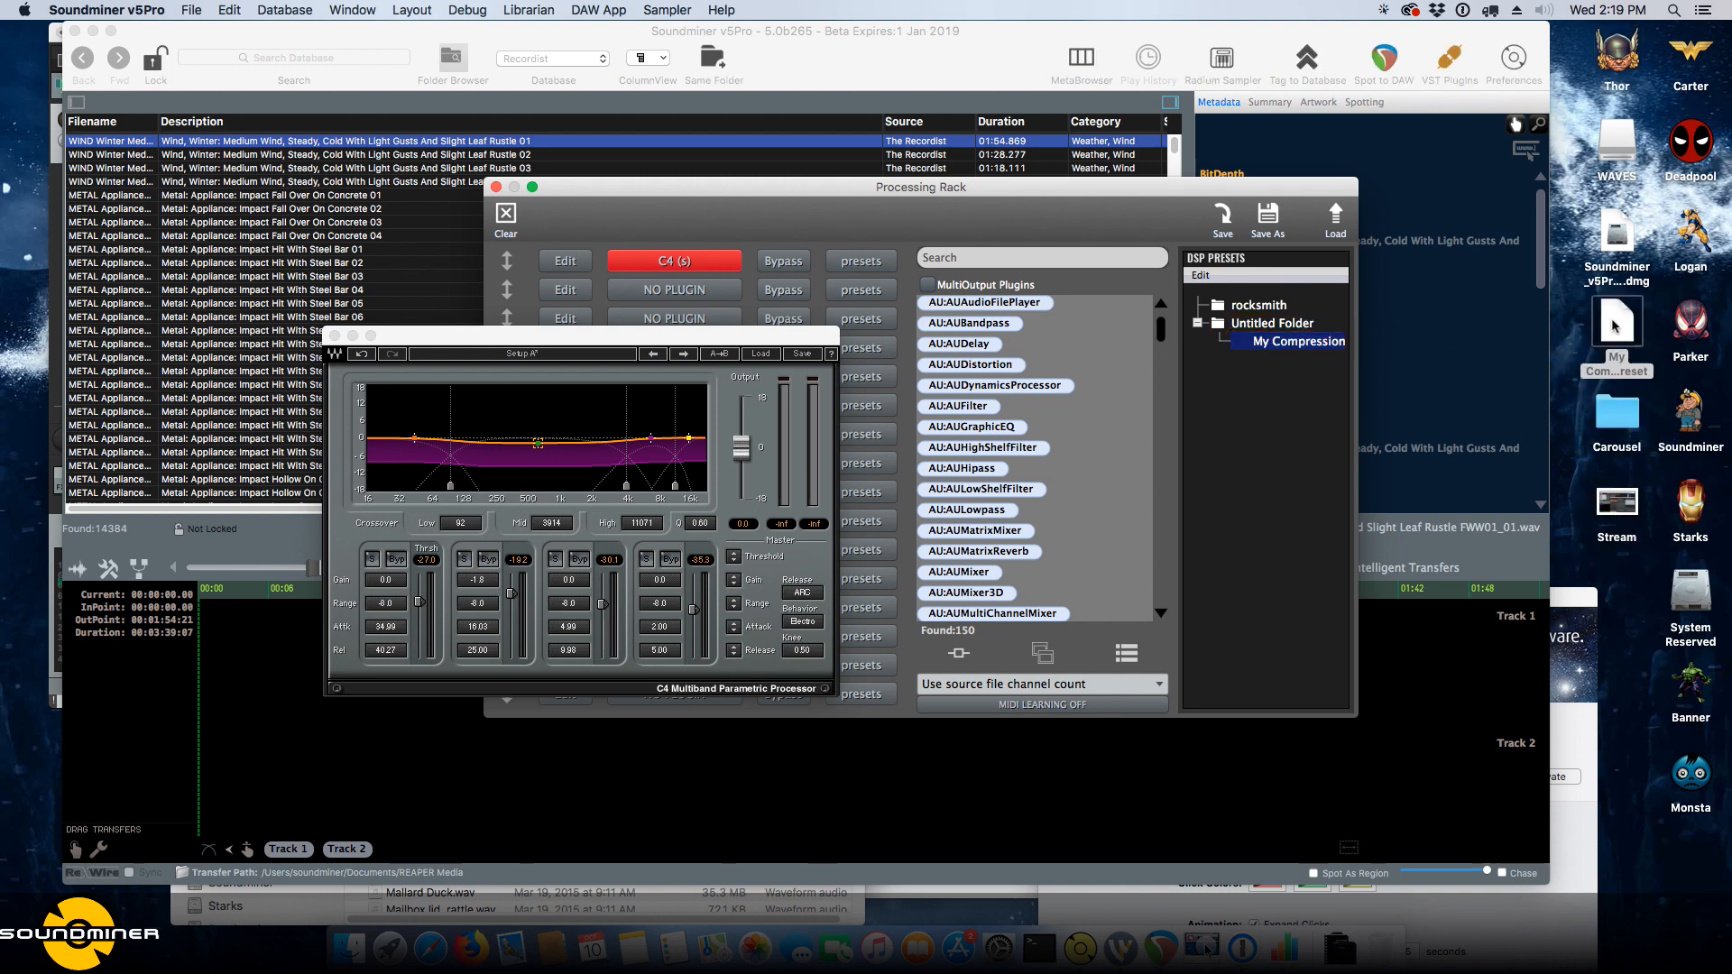
pyautogui.doubleClick(1615, 329)
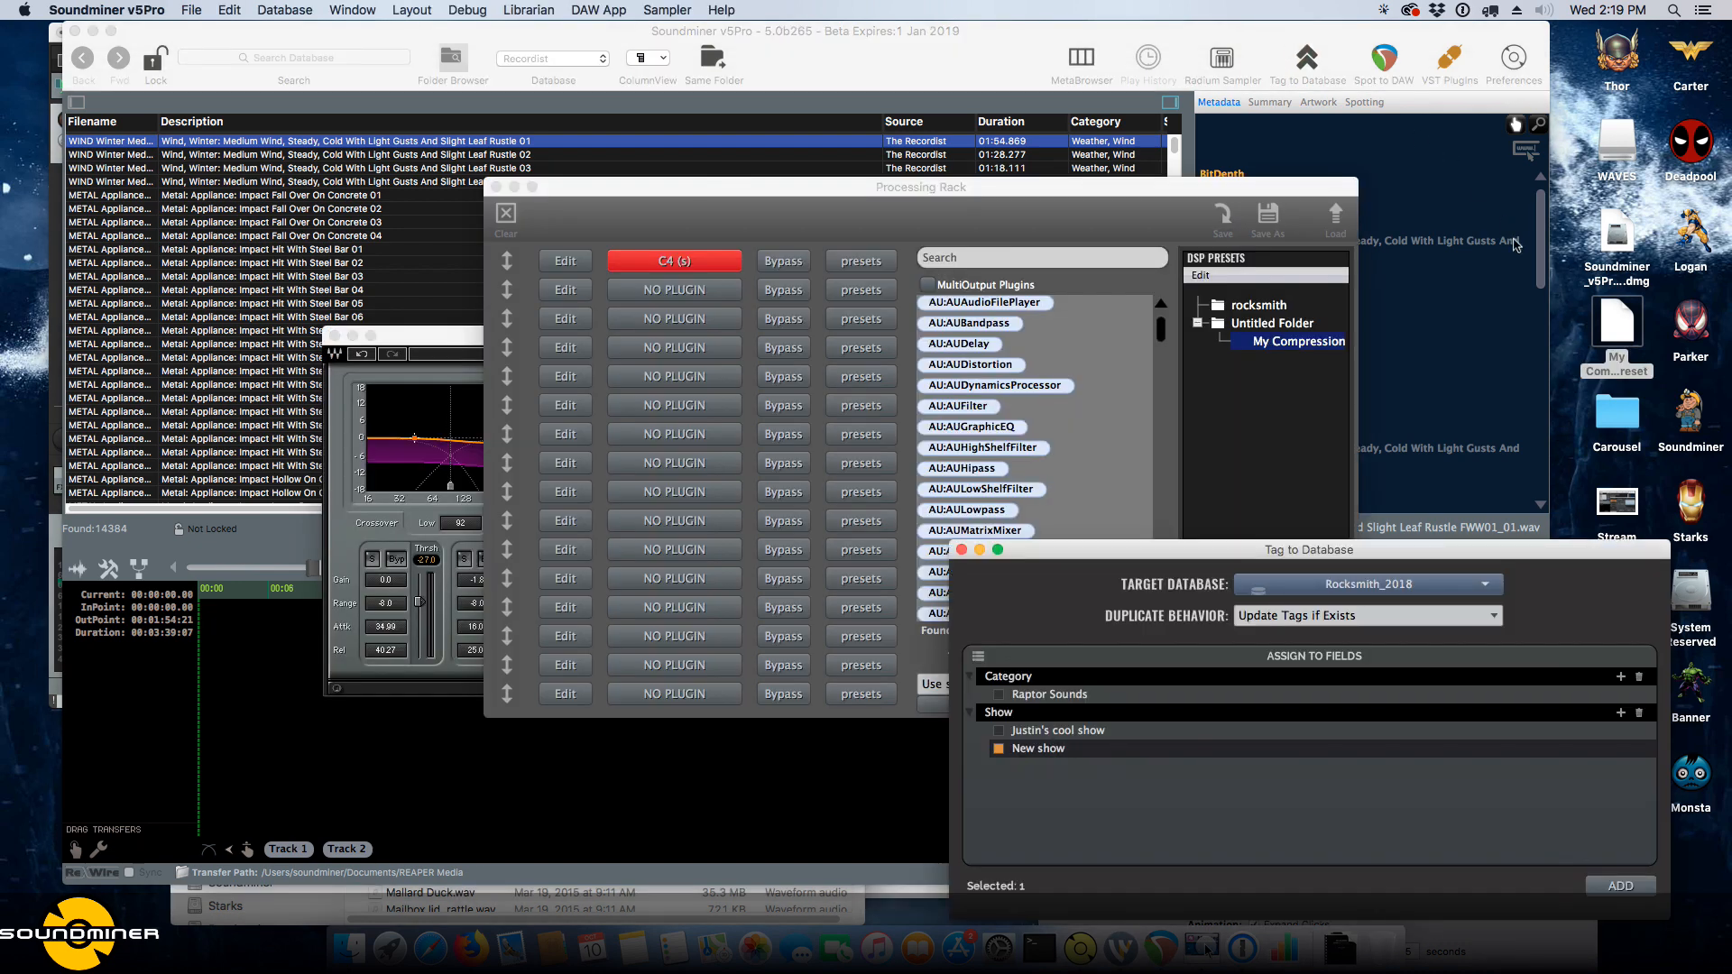
# Import the My Compression preset file from the desktop to the root of the DSP presets list and load it into the rack.
pyautogui.moveTo(1620, 323); pyautogui.dragTo(1223, 388)
pyautogui.click(1250, 363)
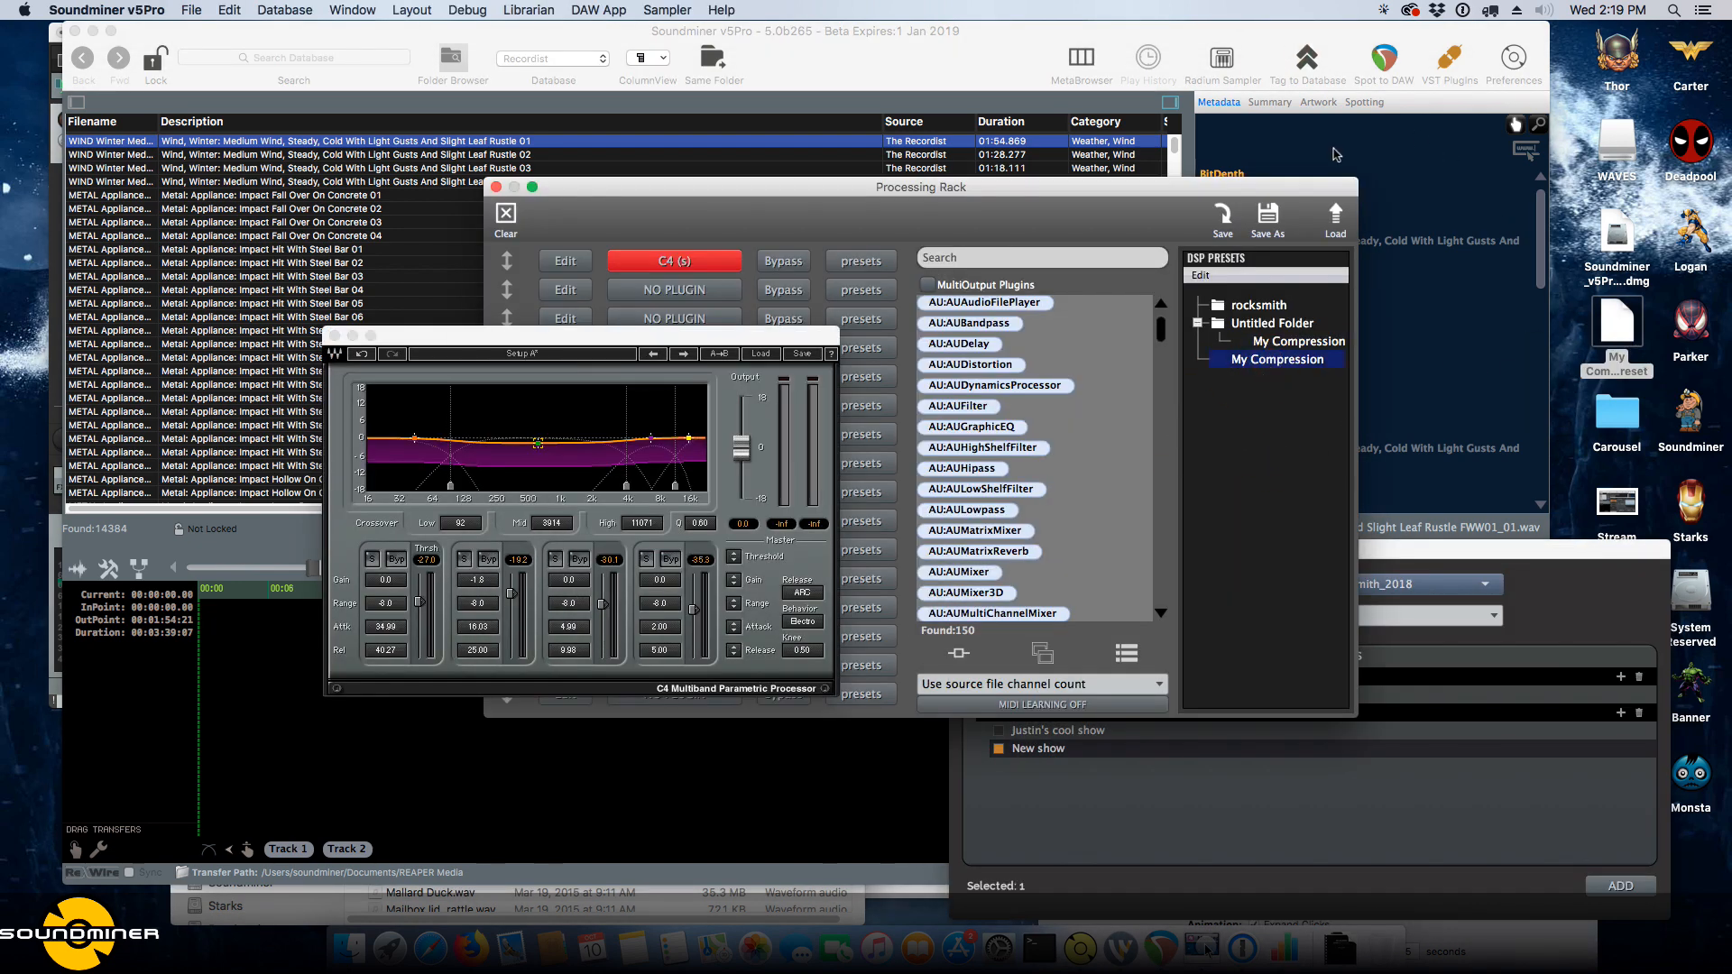
pyautogui.click(1331, 221)
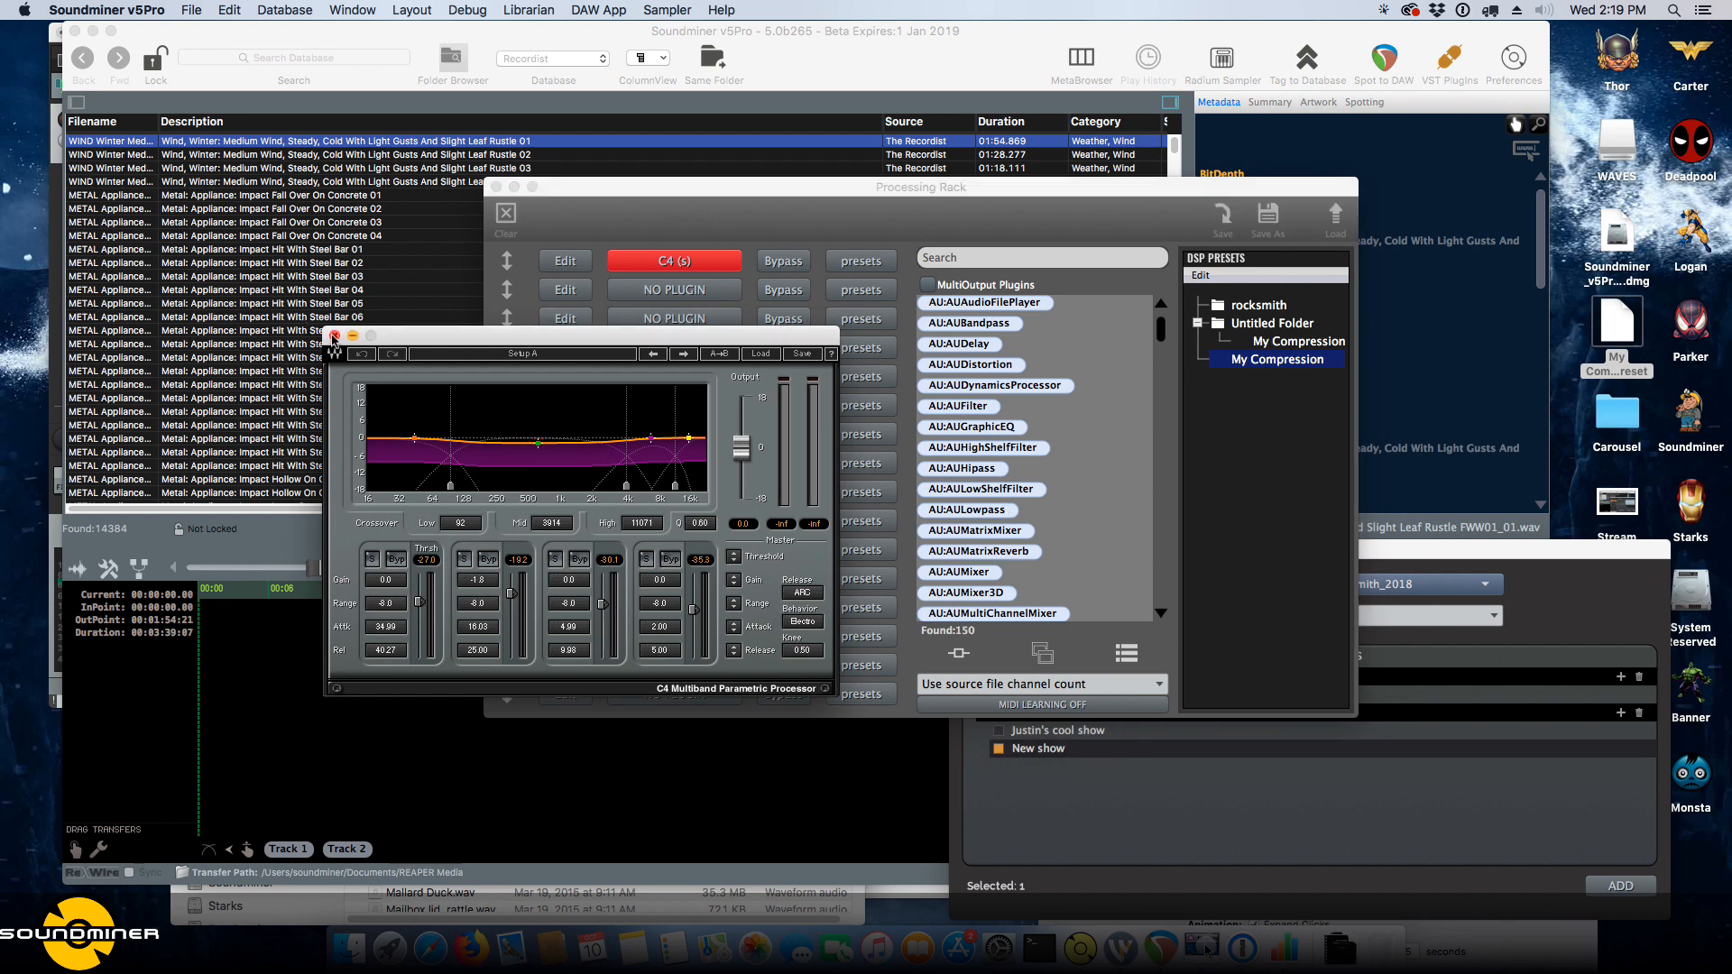
# Close the C4 plugin window and remove the plugin from the first rack slot.
pyautogui.click(335, 336)
pyautogui.click(655, 259)
pyautogui.click(675, 263)
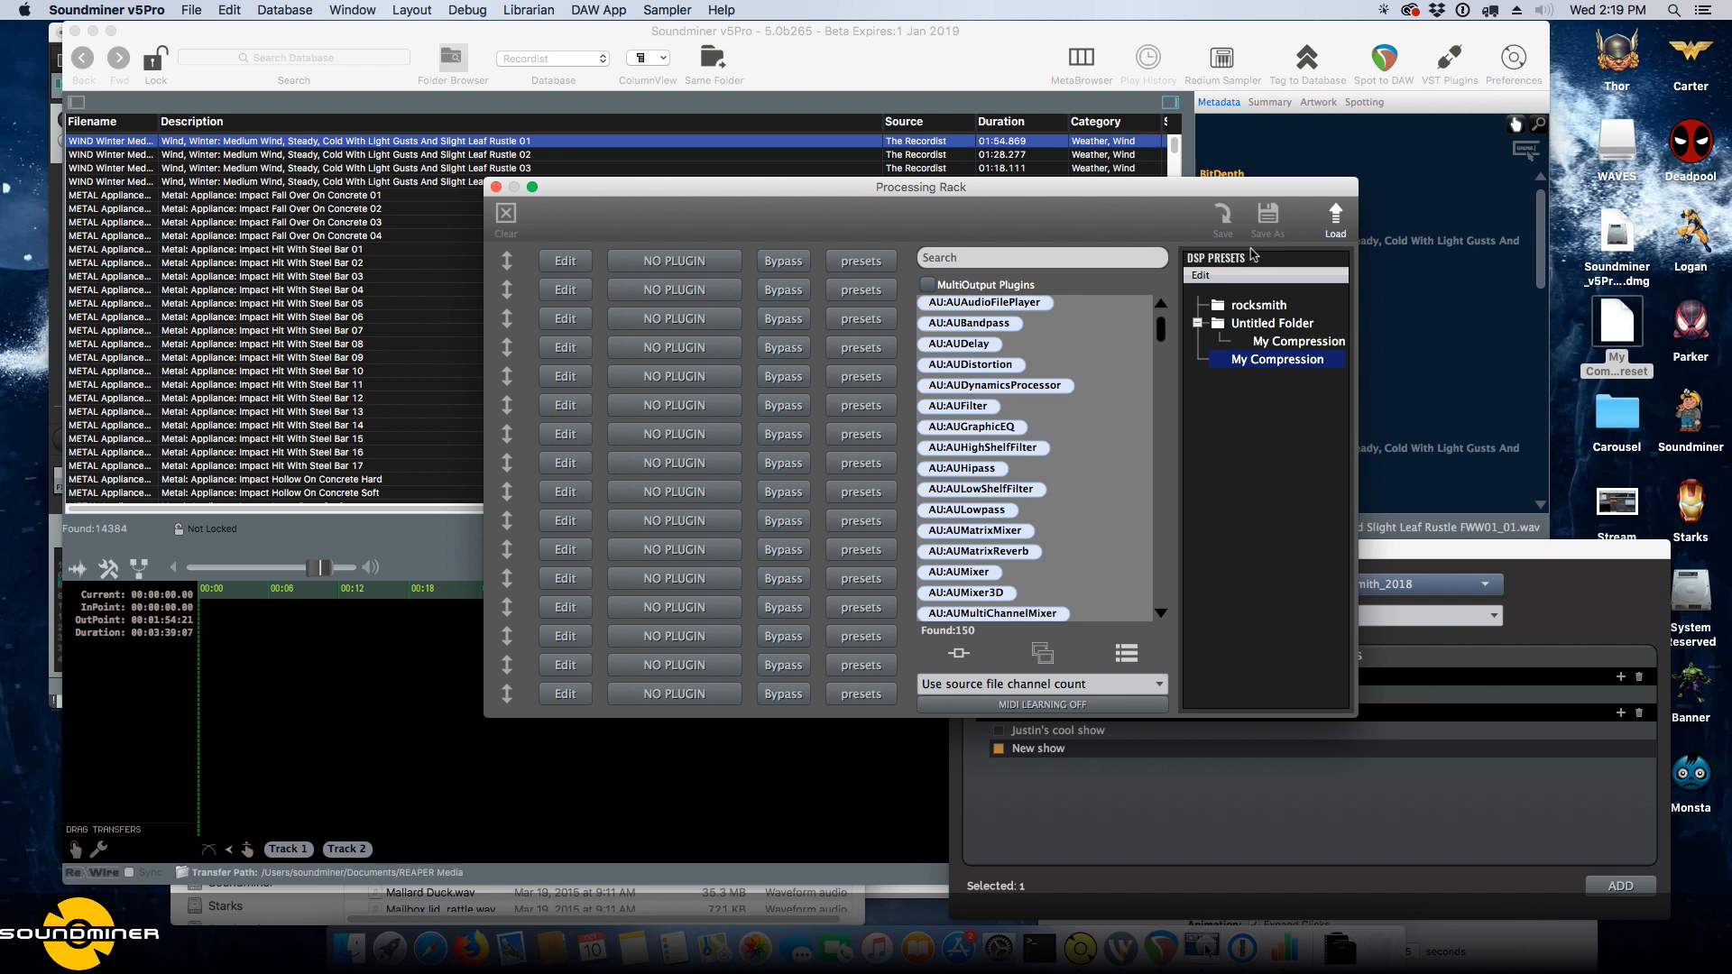
# Browse to the Application Support folder in the Import V4.5 Presets chooser and cancel the import.
pyautogui.click(1201, 275)
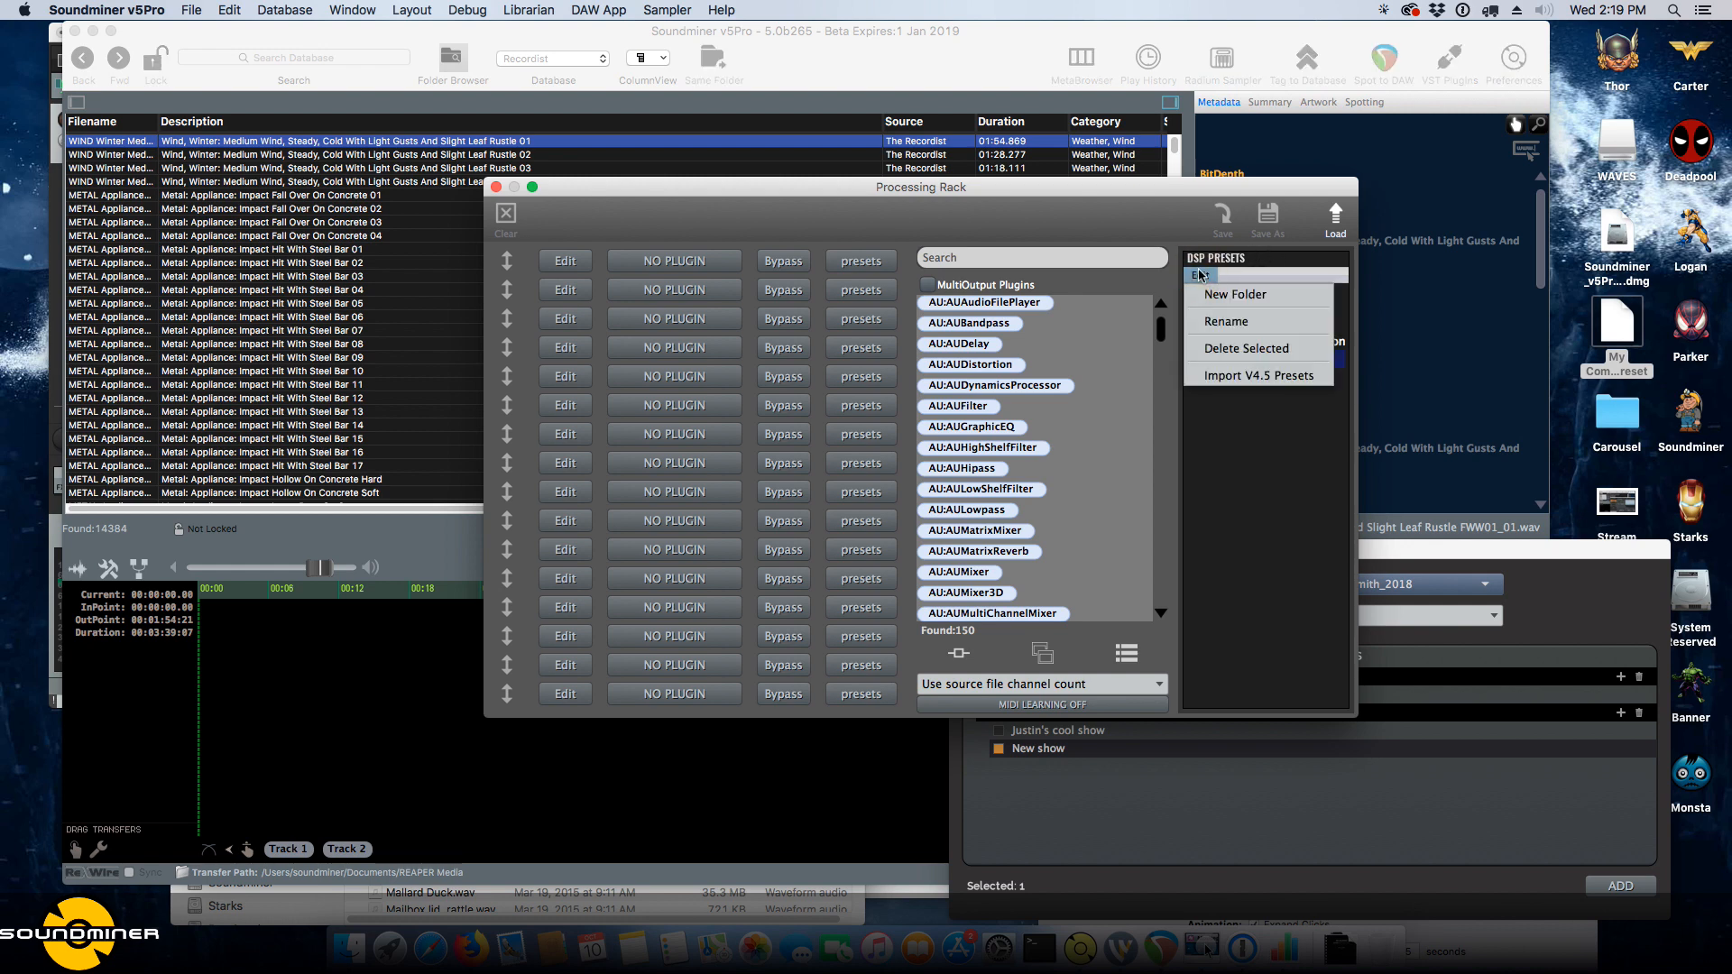
pyautogui.click(1218, 379)
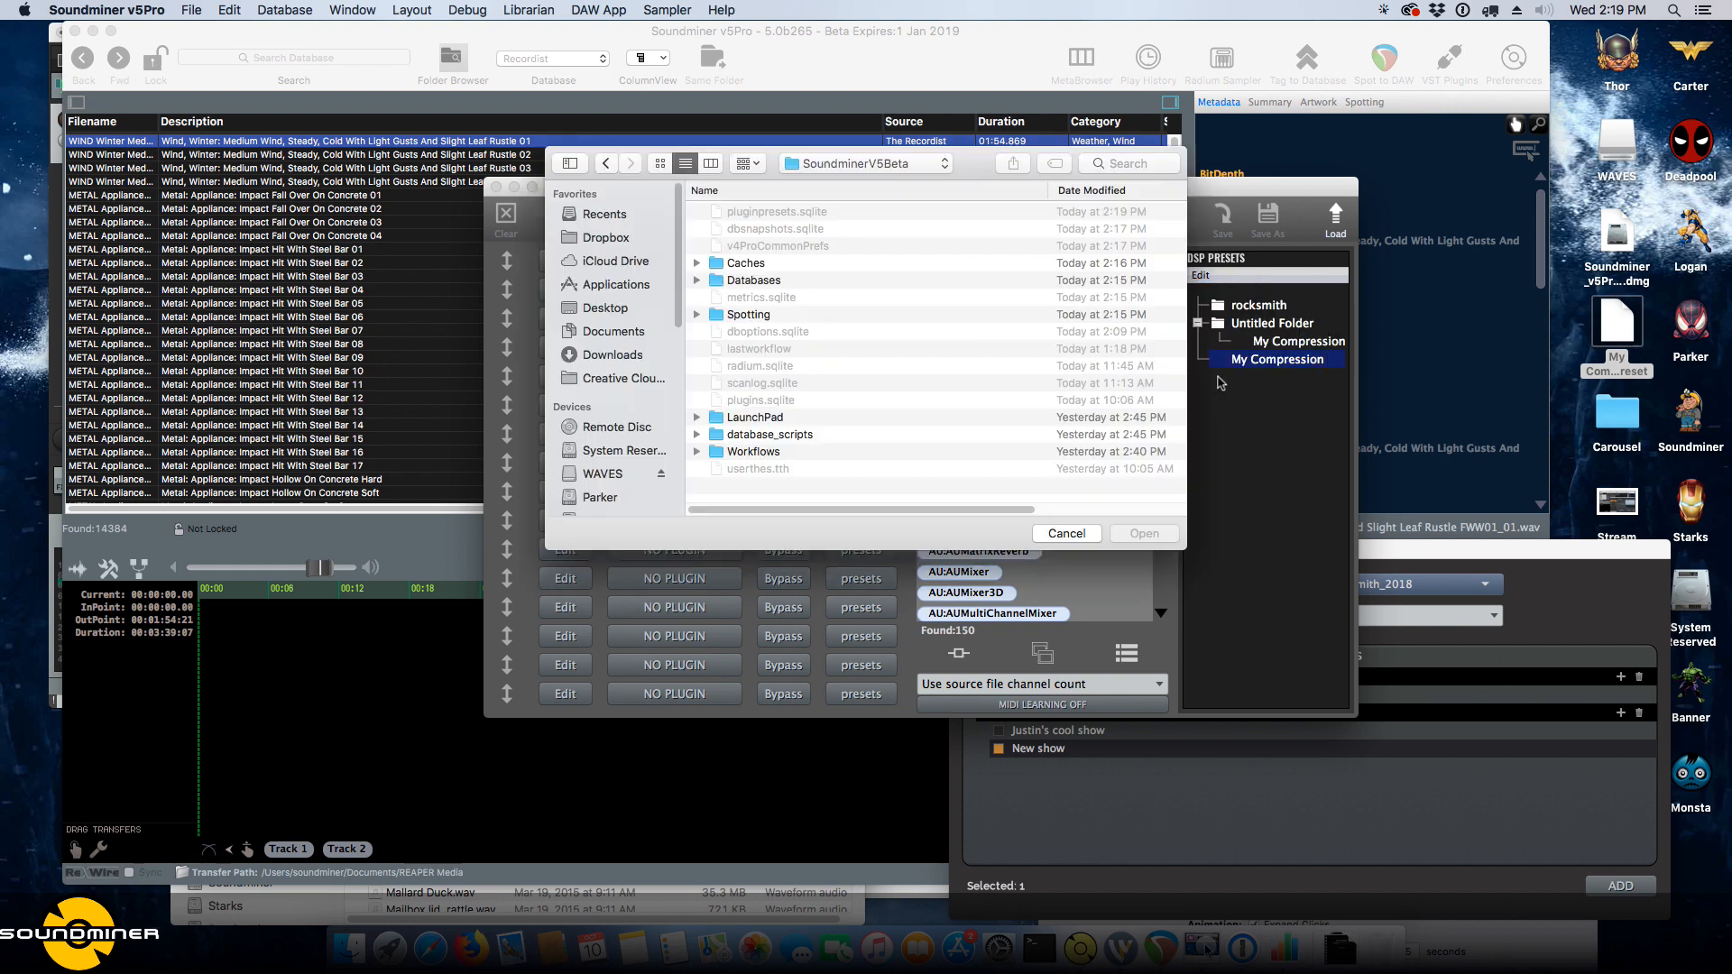
pyautogui.click(893, 172)
pyautogui.click(892, 179)
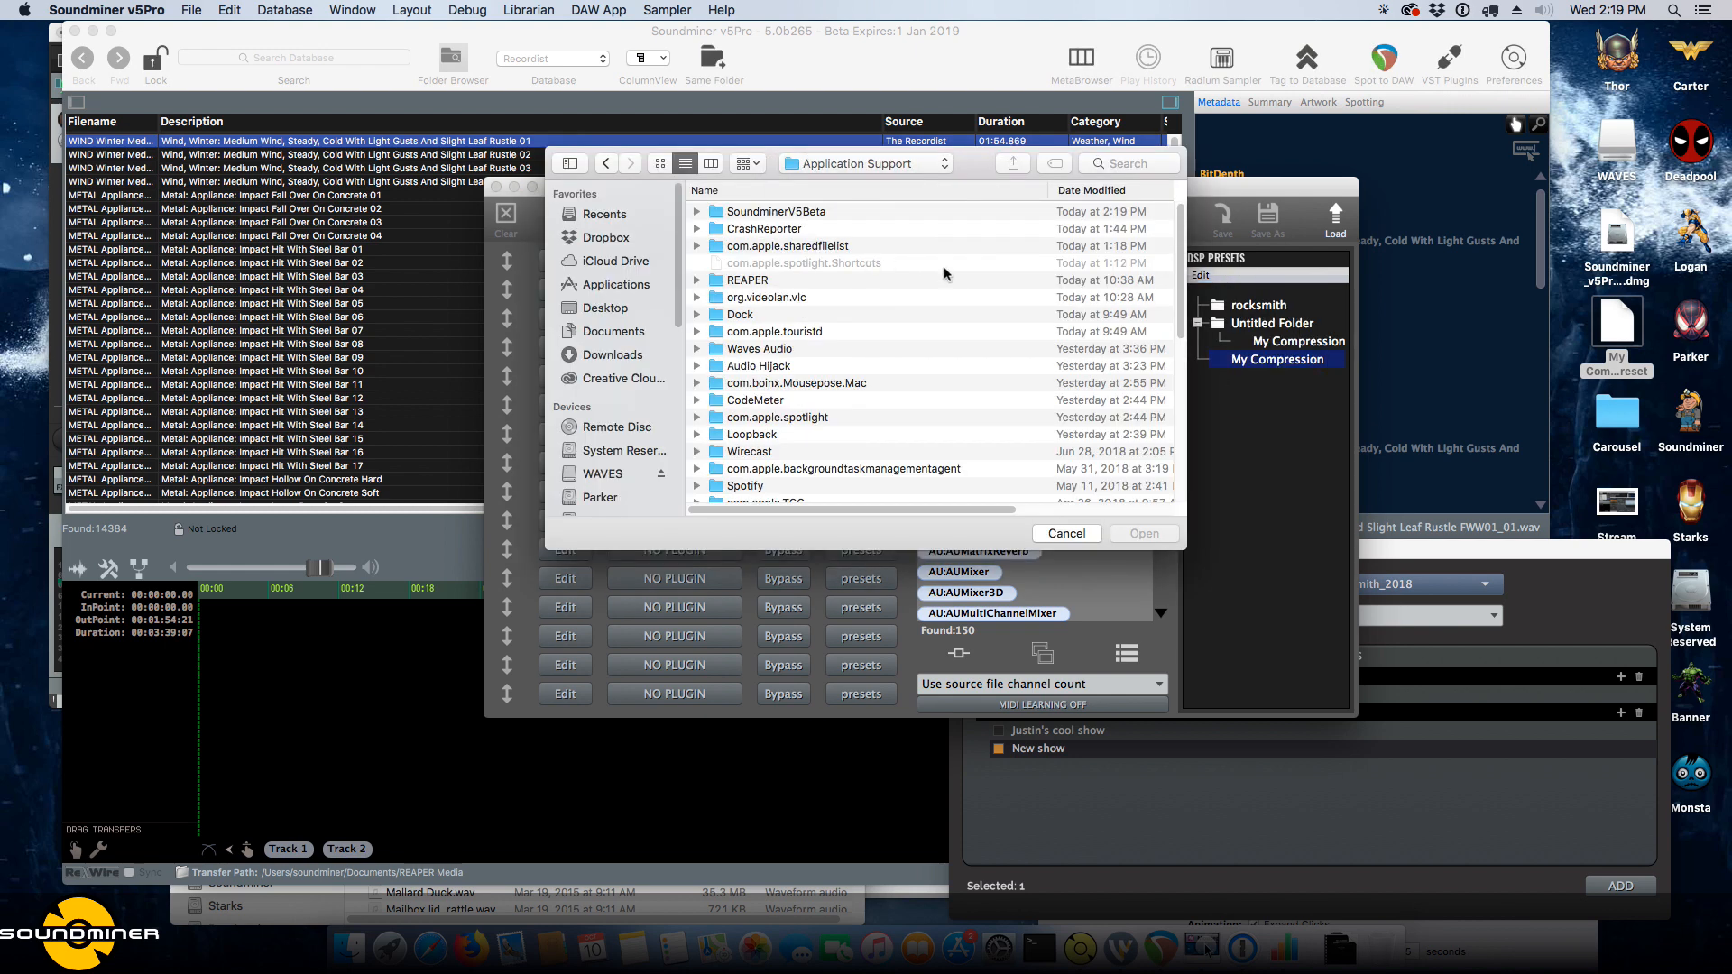
pyautogui.click(1066, 533)
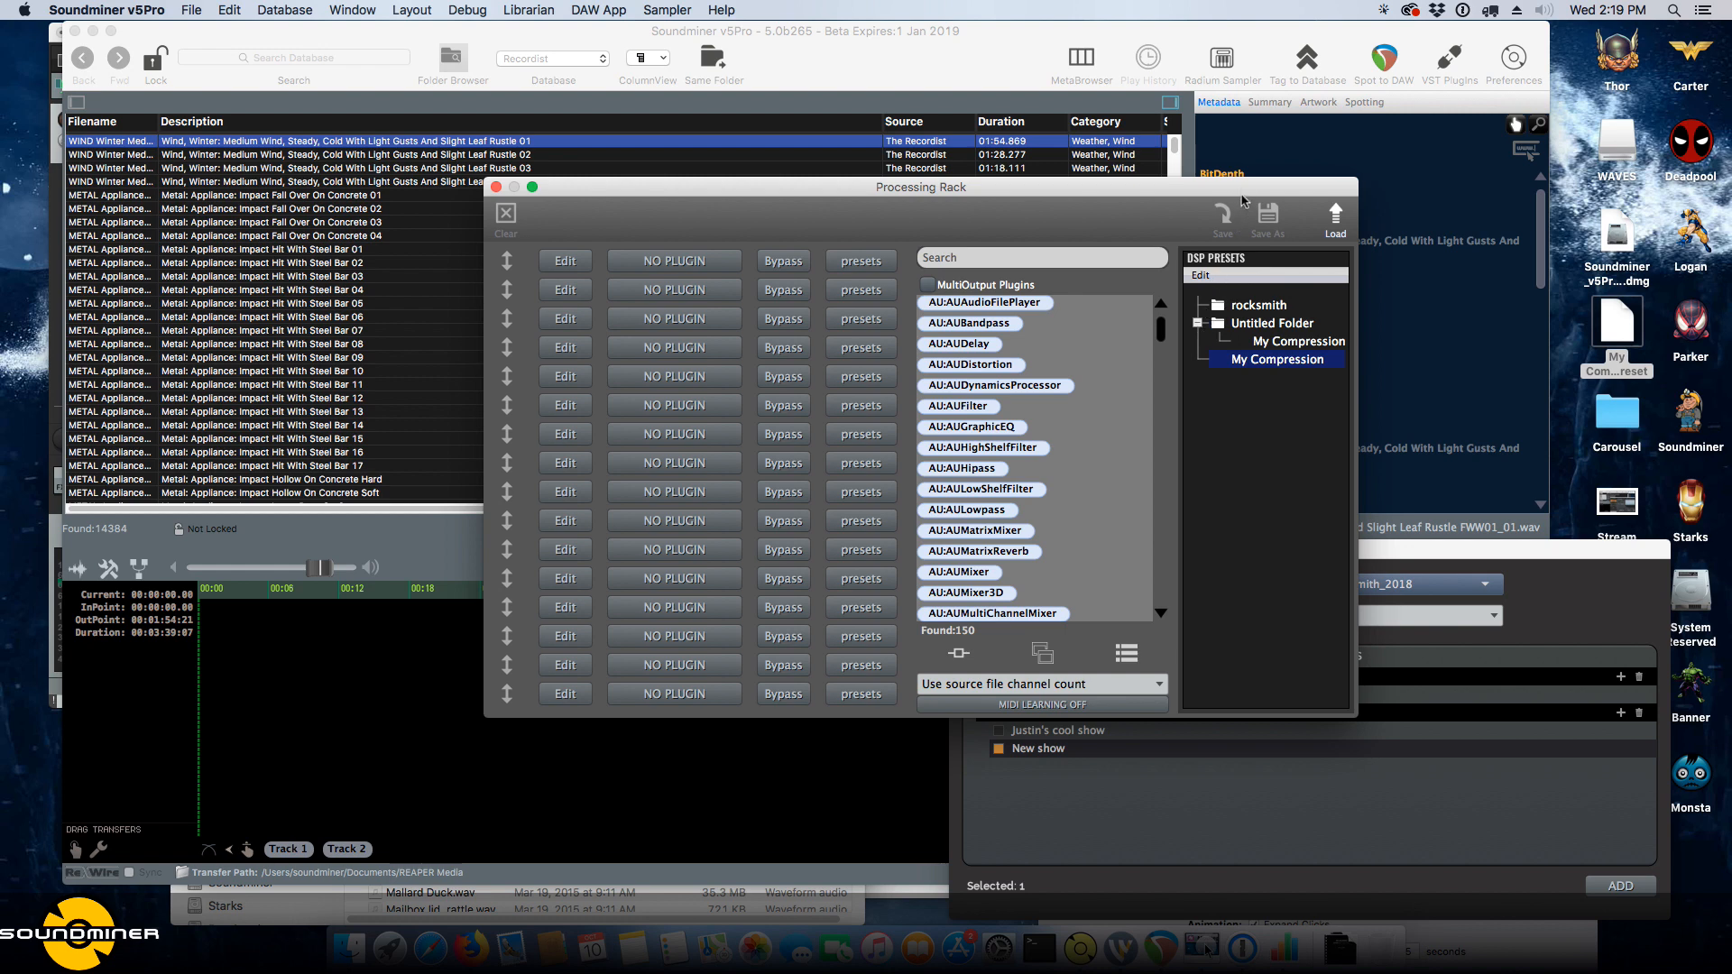
# Collapse Untitled Folder in the DSP presets list and shift the Processing Rack window away from the metadata panel.
pyautogui.moveTo(1242, 187); pyautogui.dragTo(1222, 191)
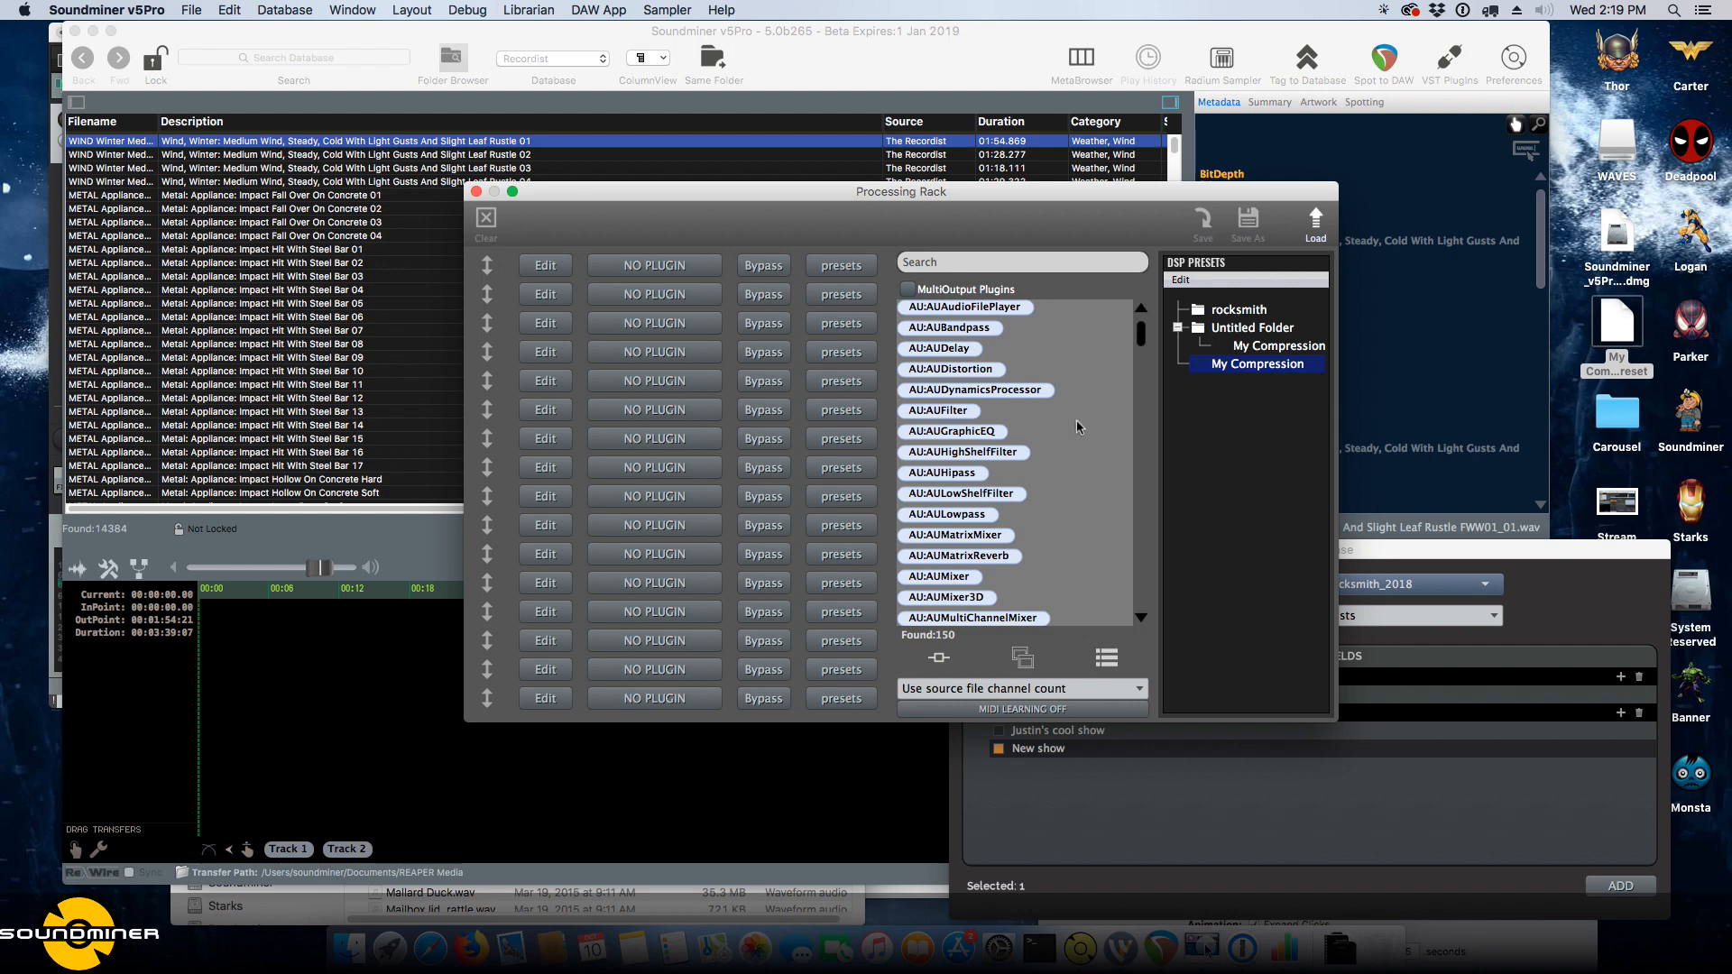
pyautogui.click(1177, 329)
pyautogui.click(1178, 328)
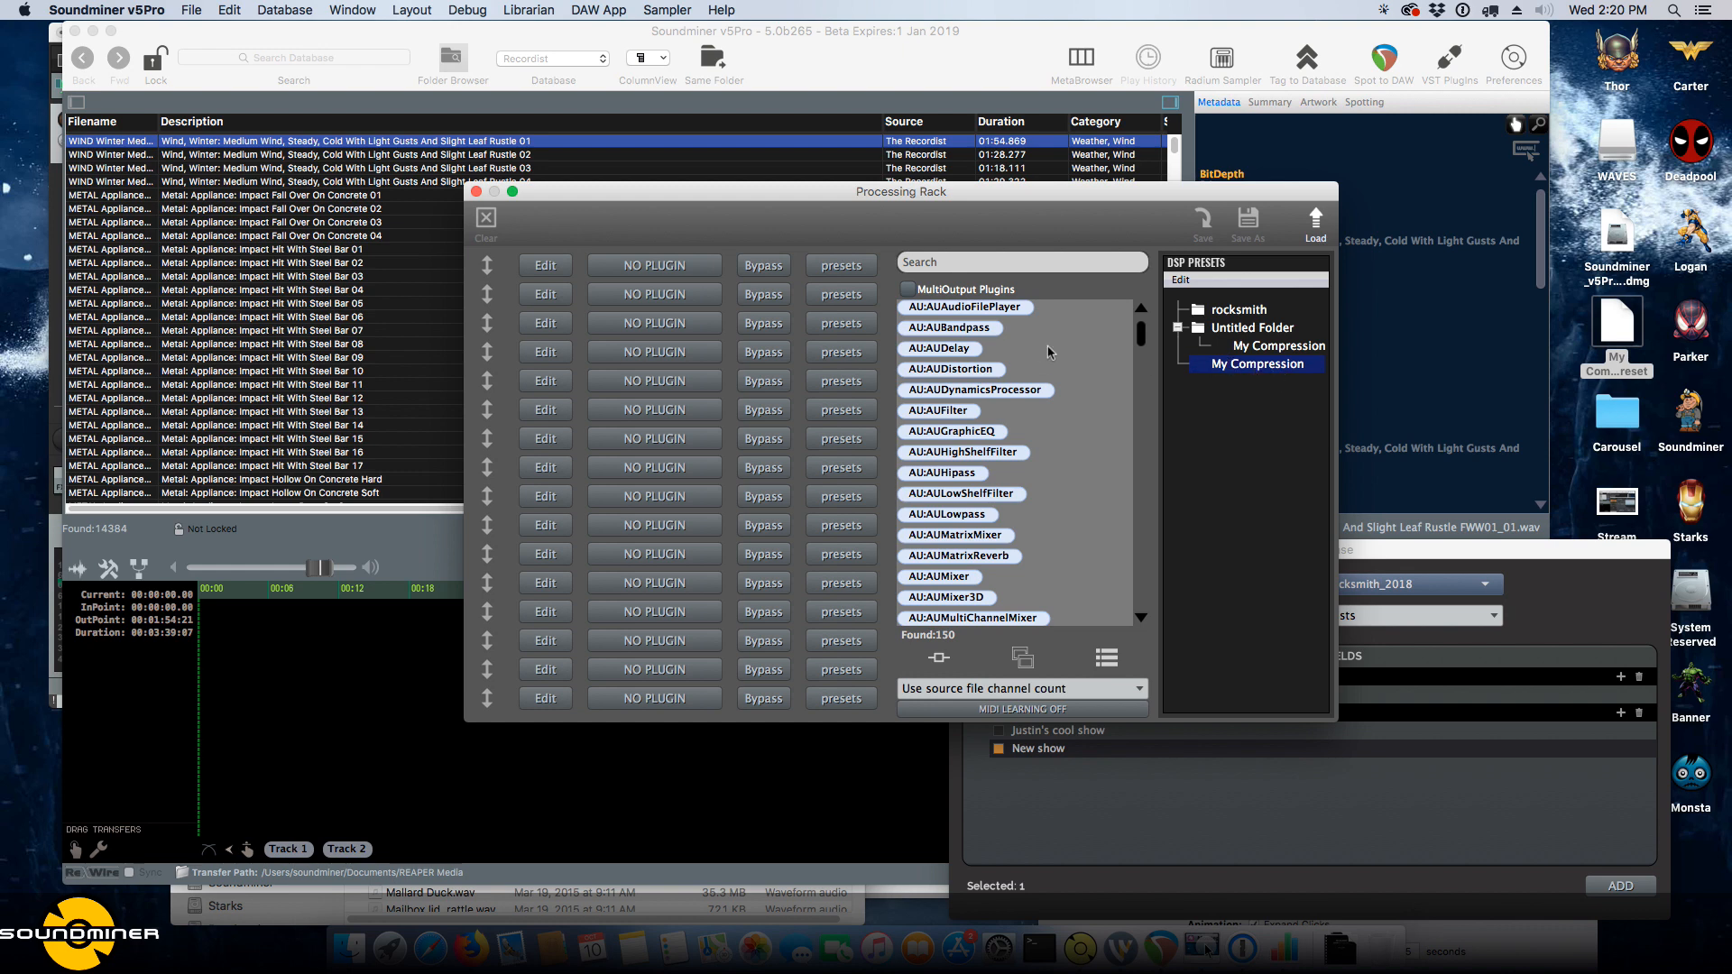
pyautogui.click(1178, 326)
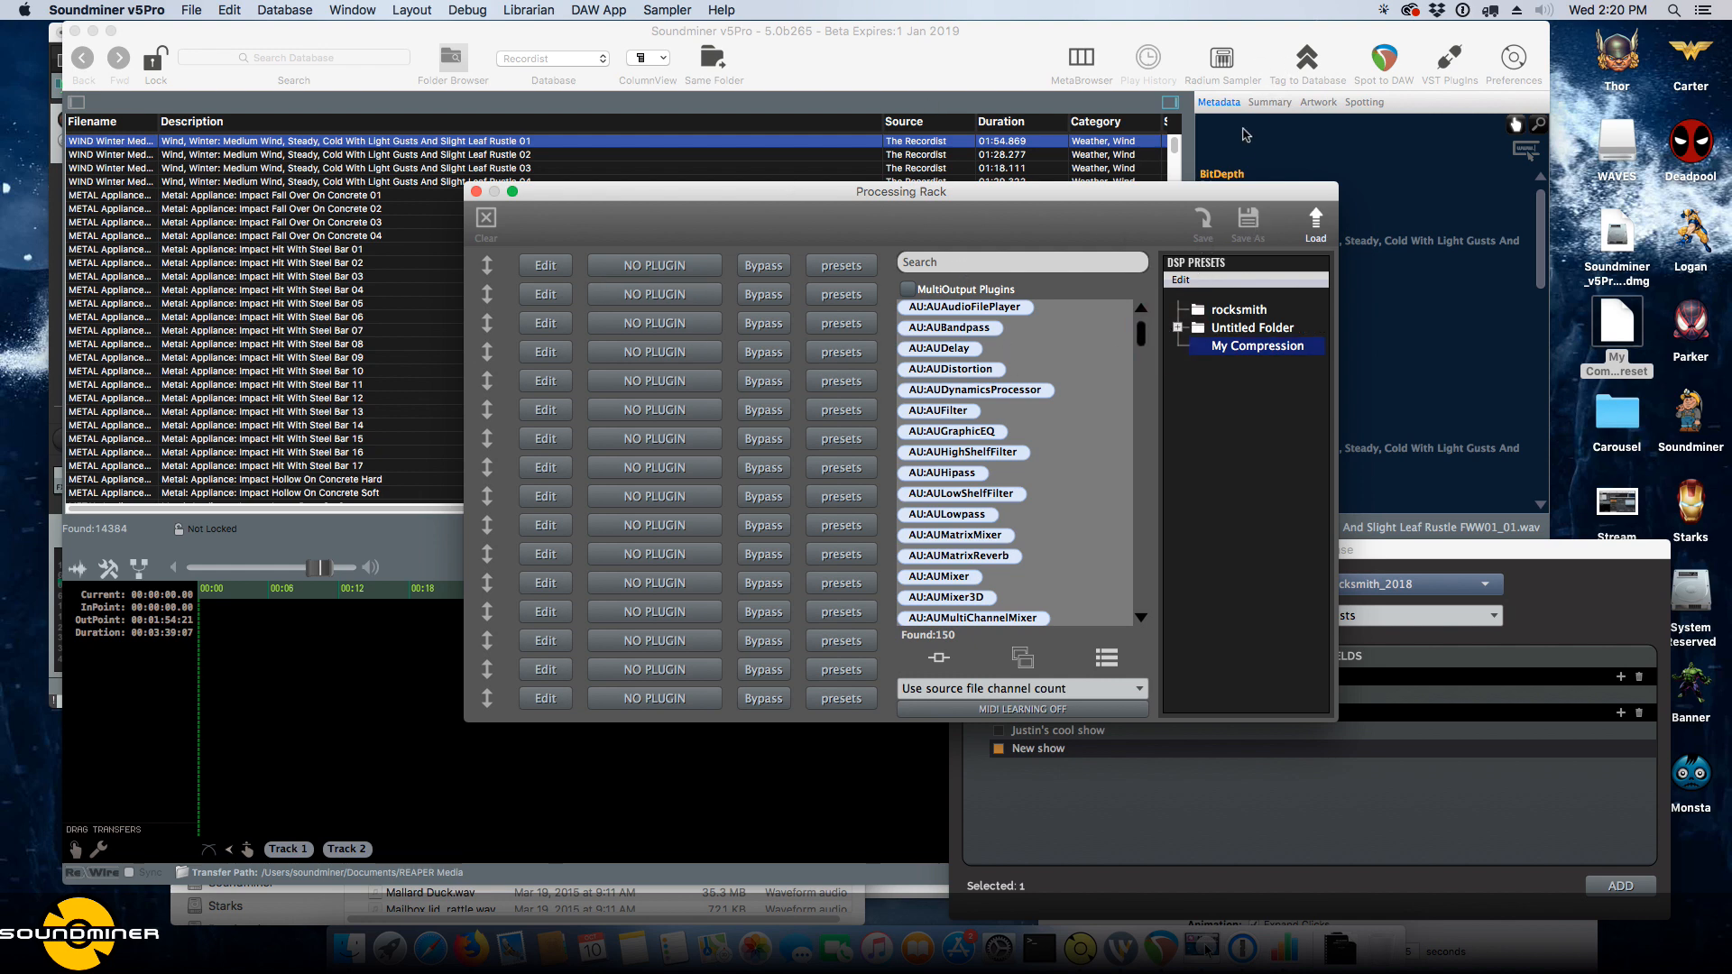
pyautogui.moveTo(1241, 192); pyautogui.dragTo(961, 206)
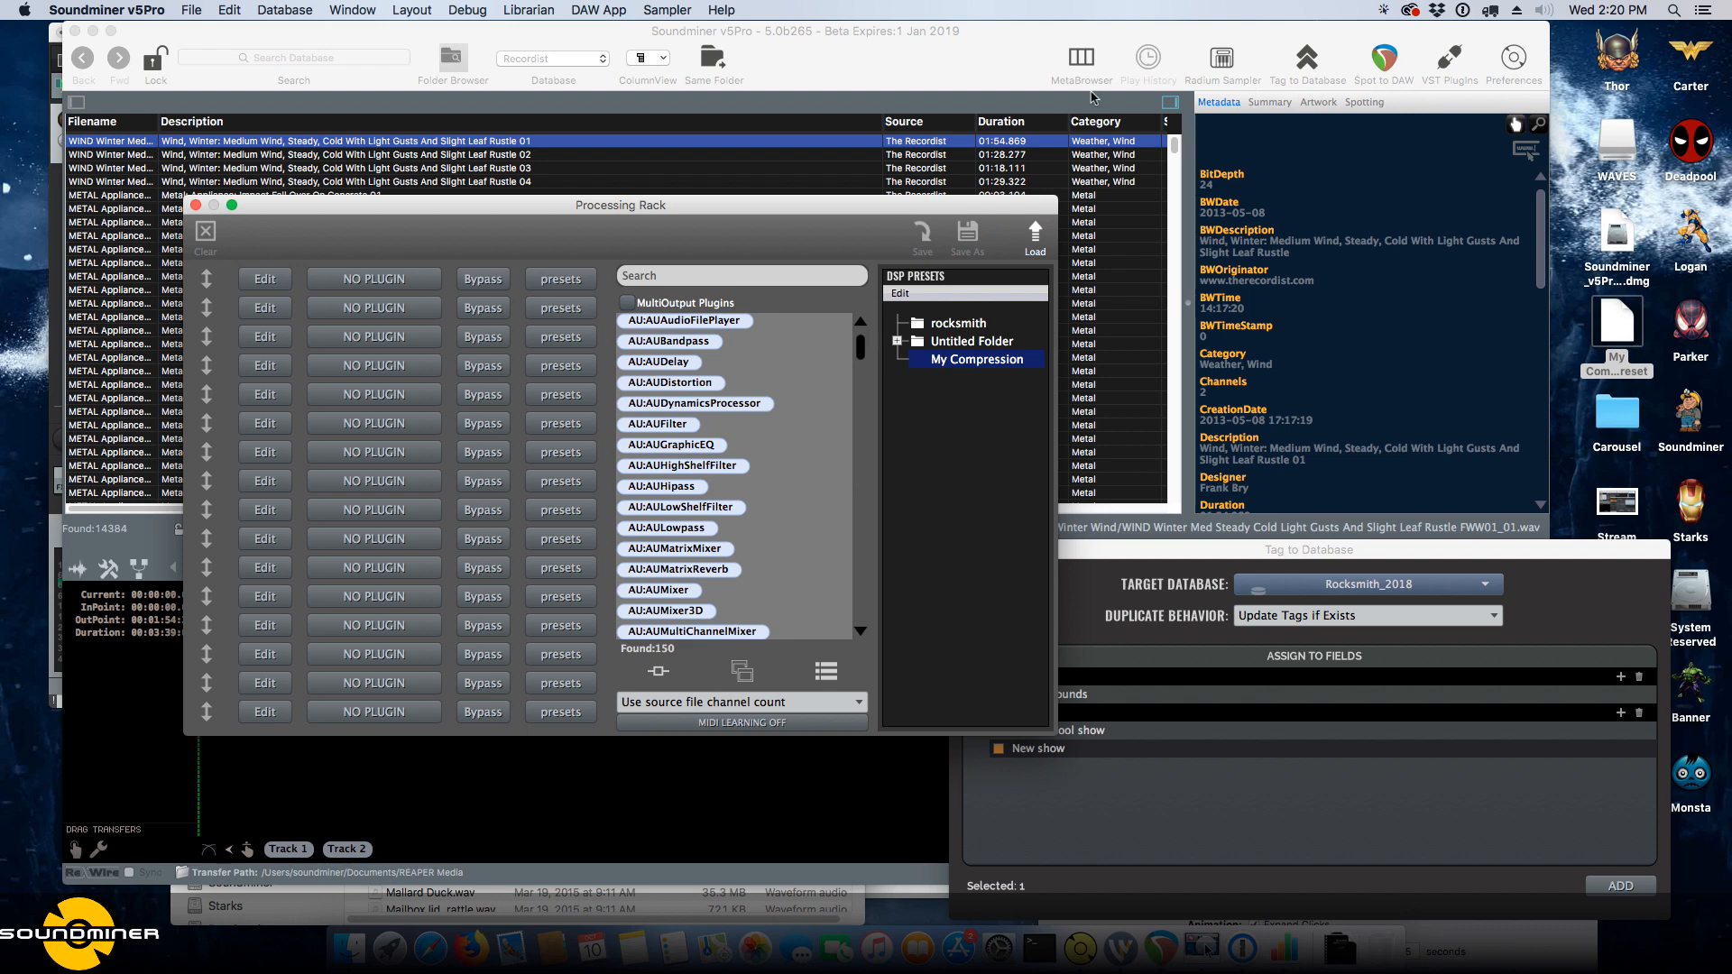
# Close the Processing Rack and Tag to Database windows.
pyautogui.click(196, 206)
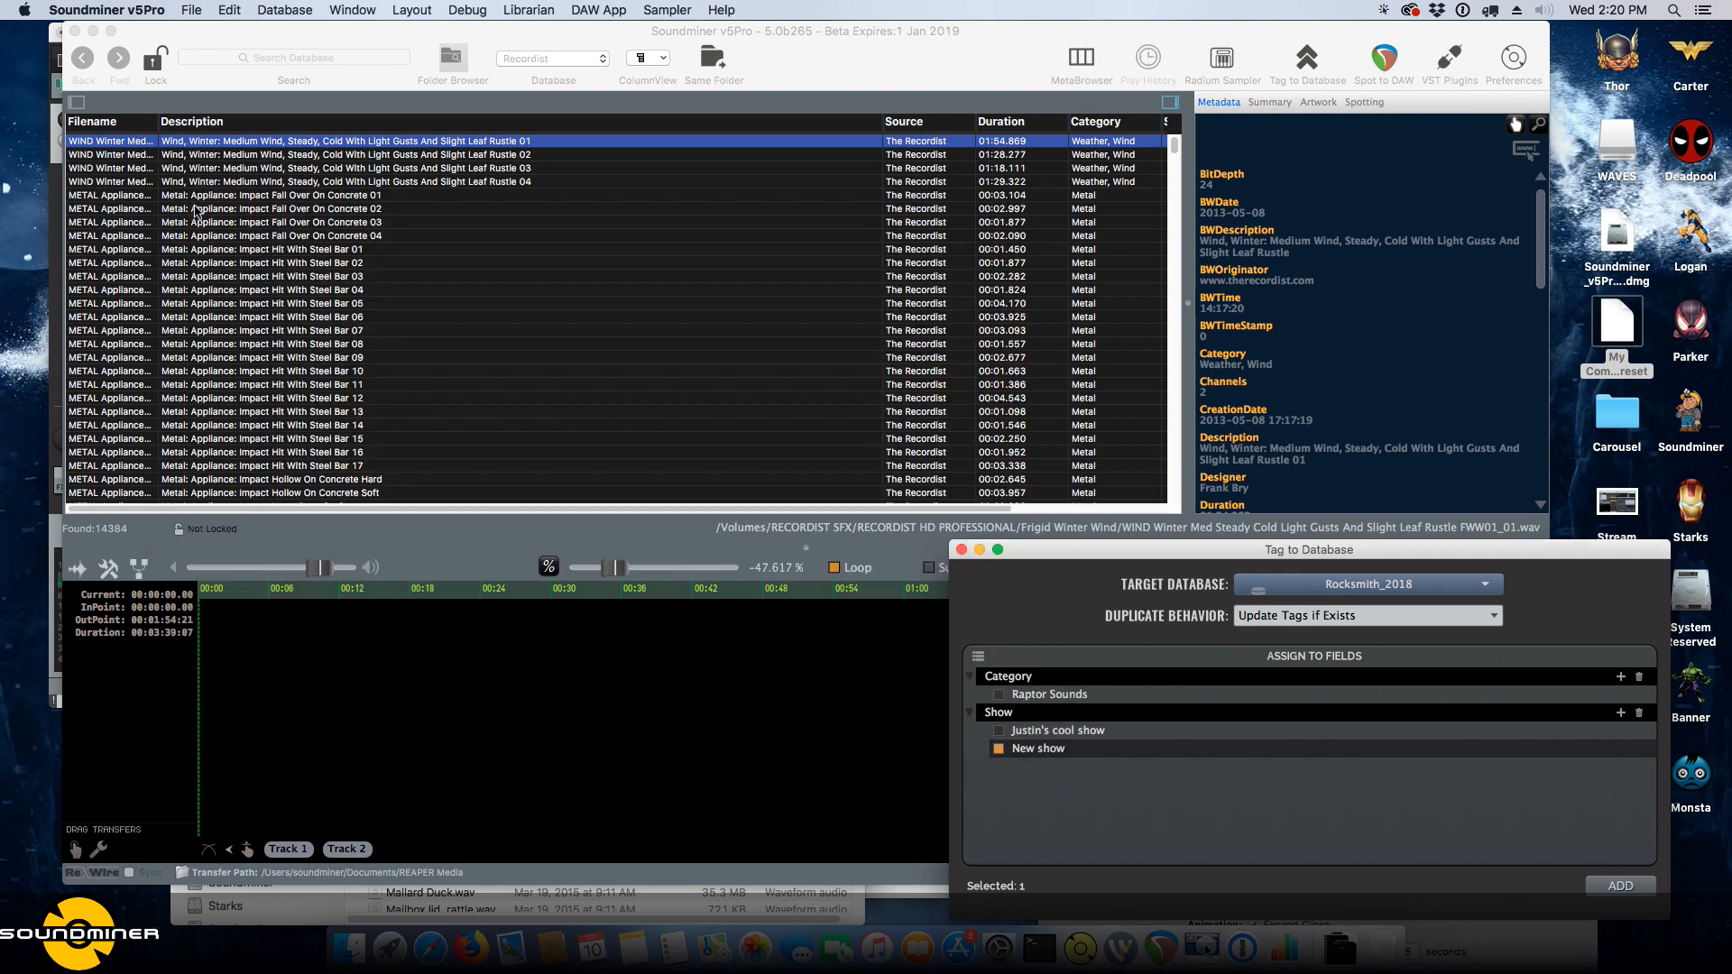
pyautogui.click(1429, 65)
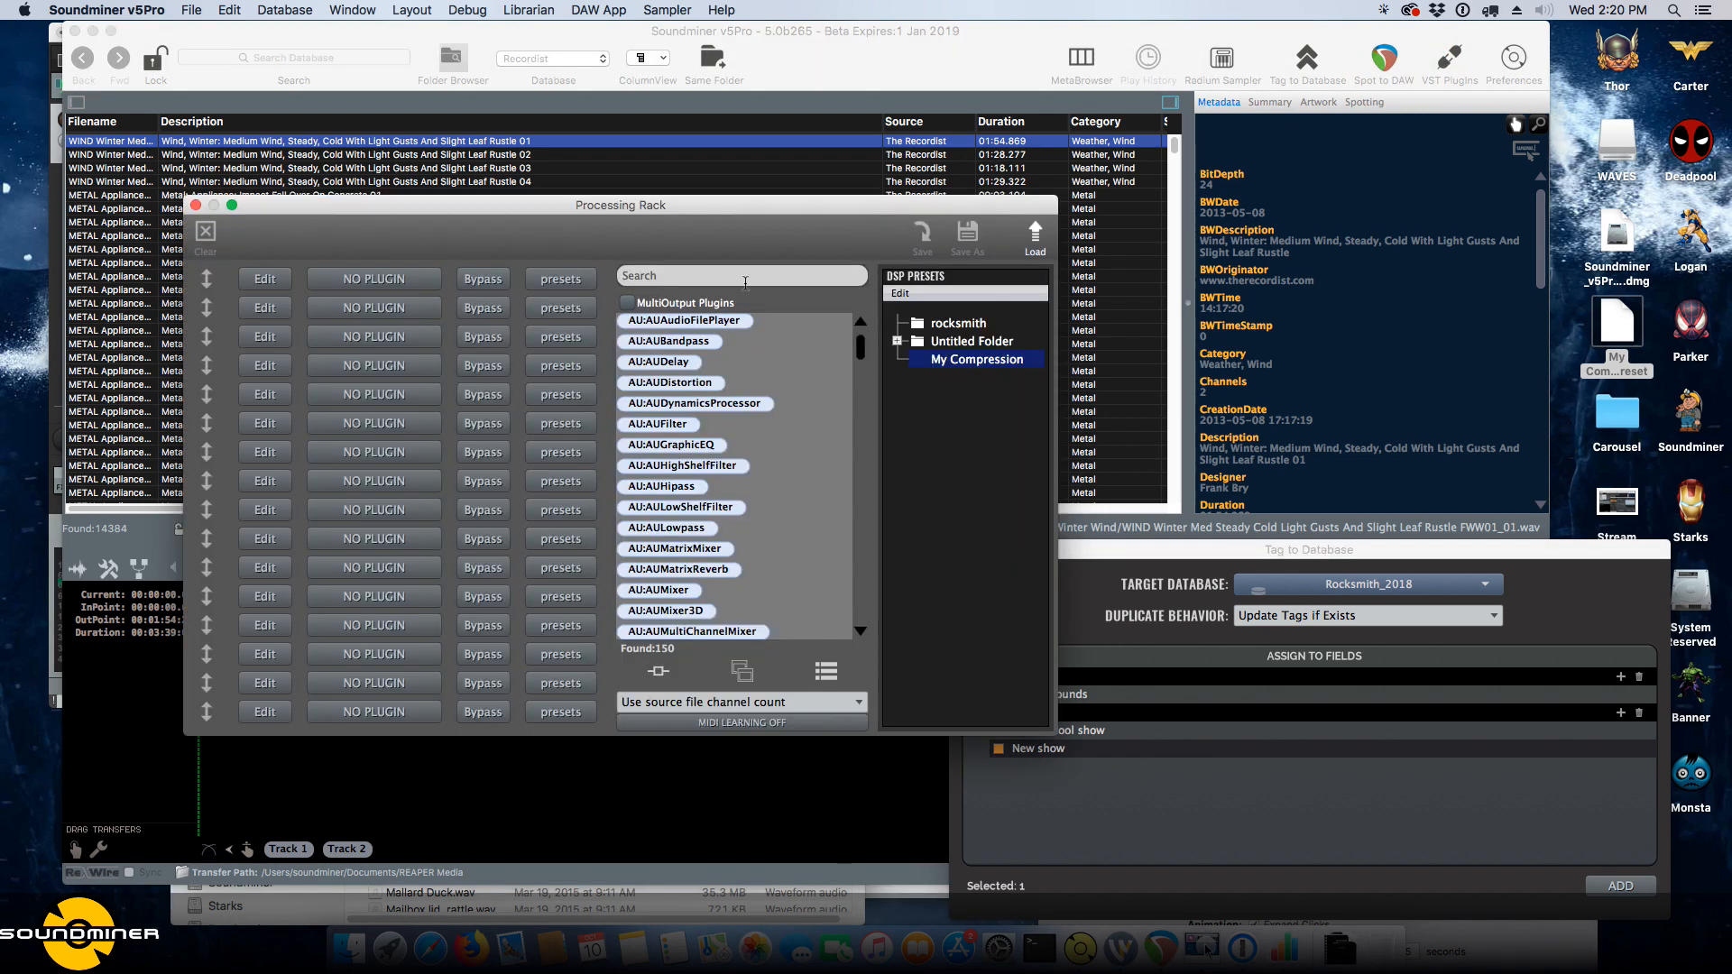
pyautogui.click(196, 205)
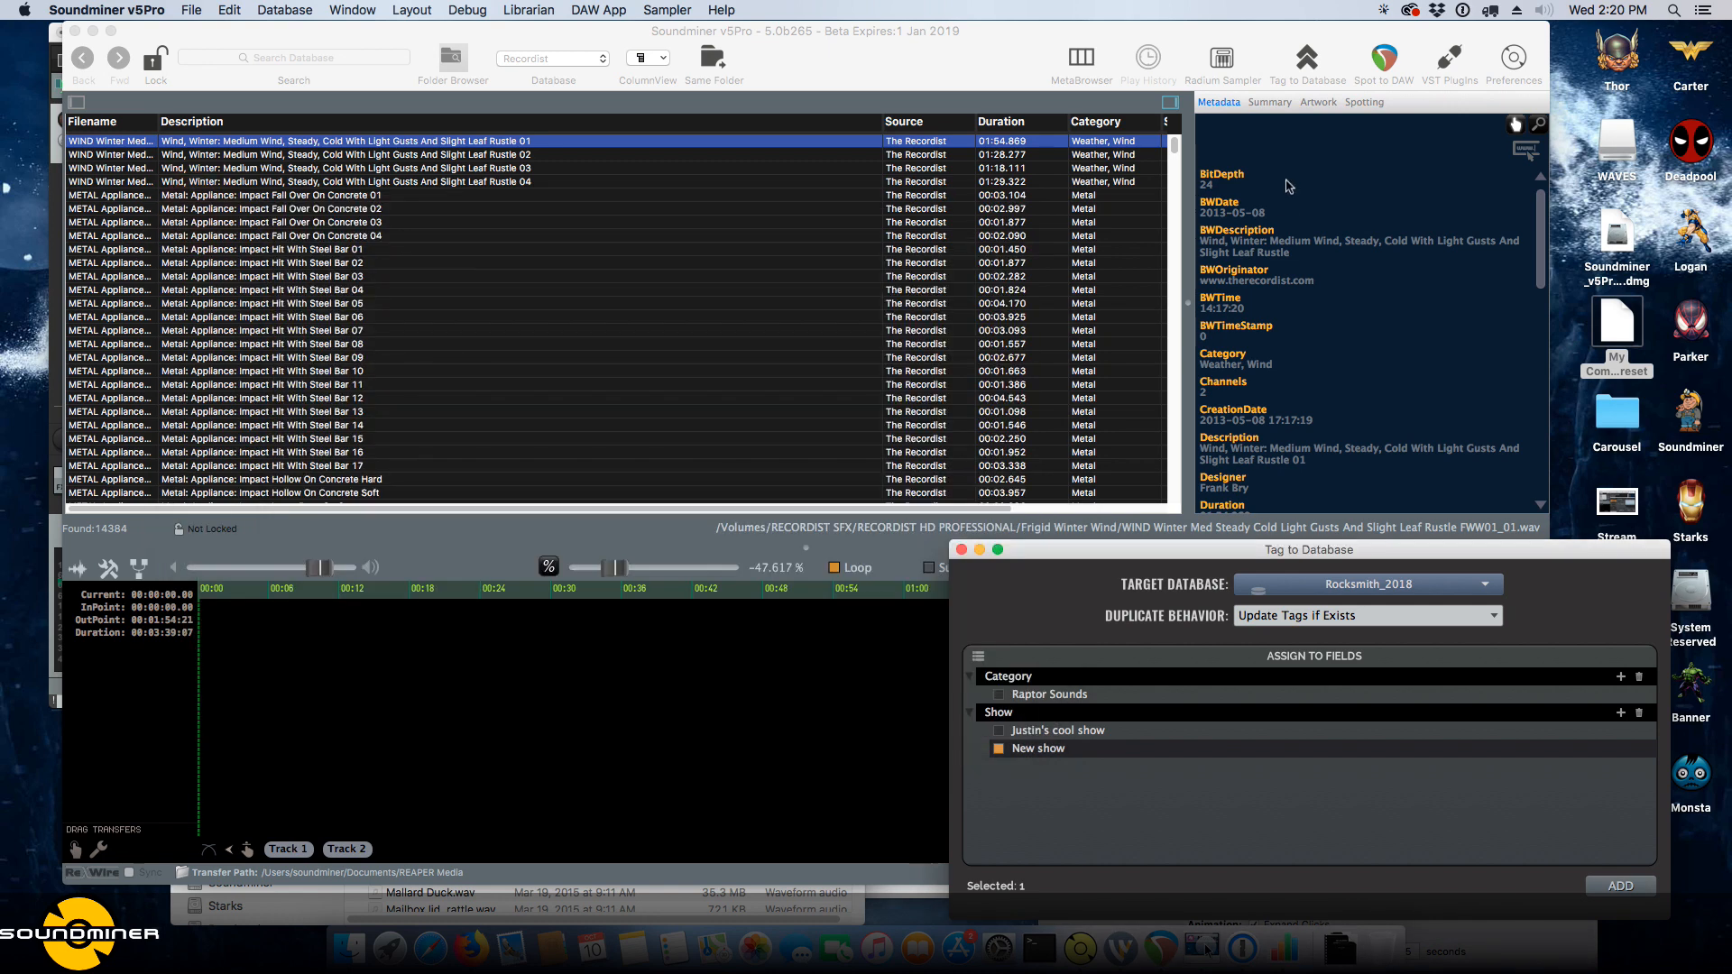
pyautogui.click(962, 550)
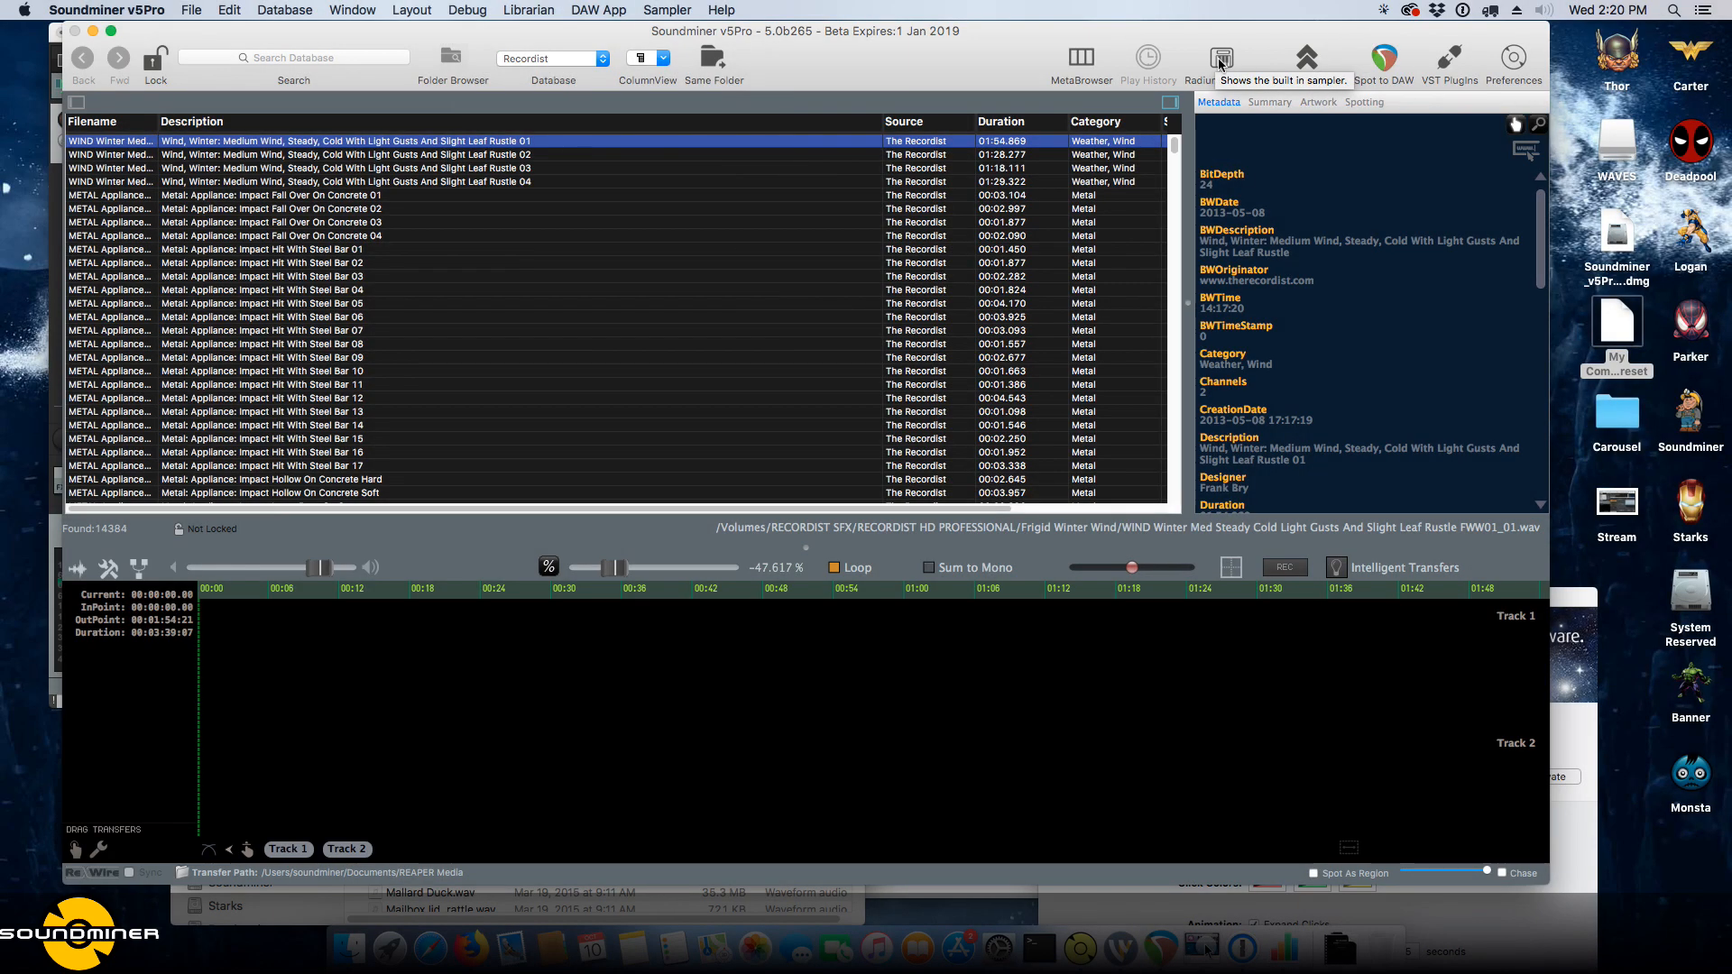
# Open the Radium sampler over the sound list and set its MIDI input to Code 49 USB MIDI.
pyautogui.click(1221, 60)
pyautogui.moveTo(1080, 171); pyautogui.dragTo(1185, 134)
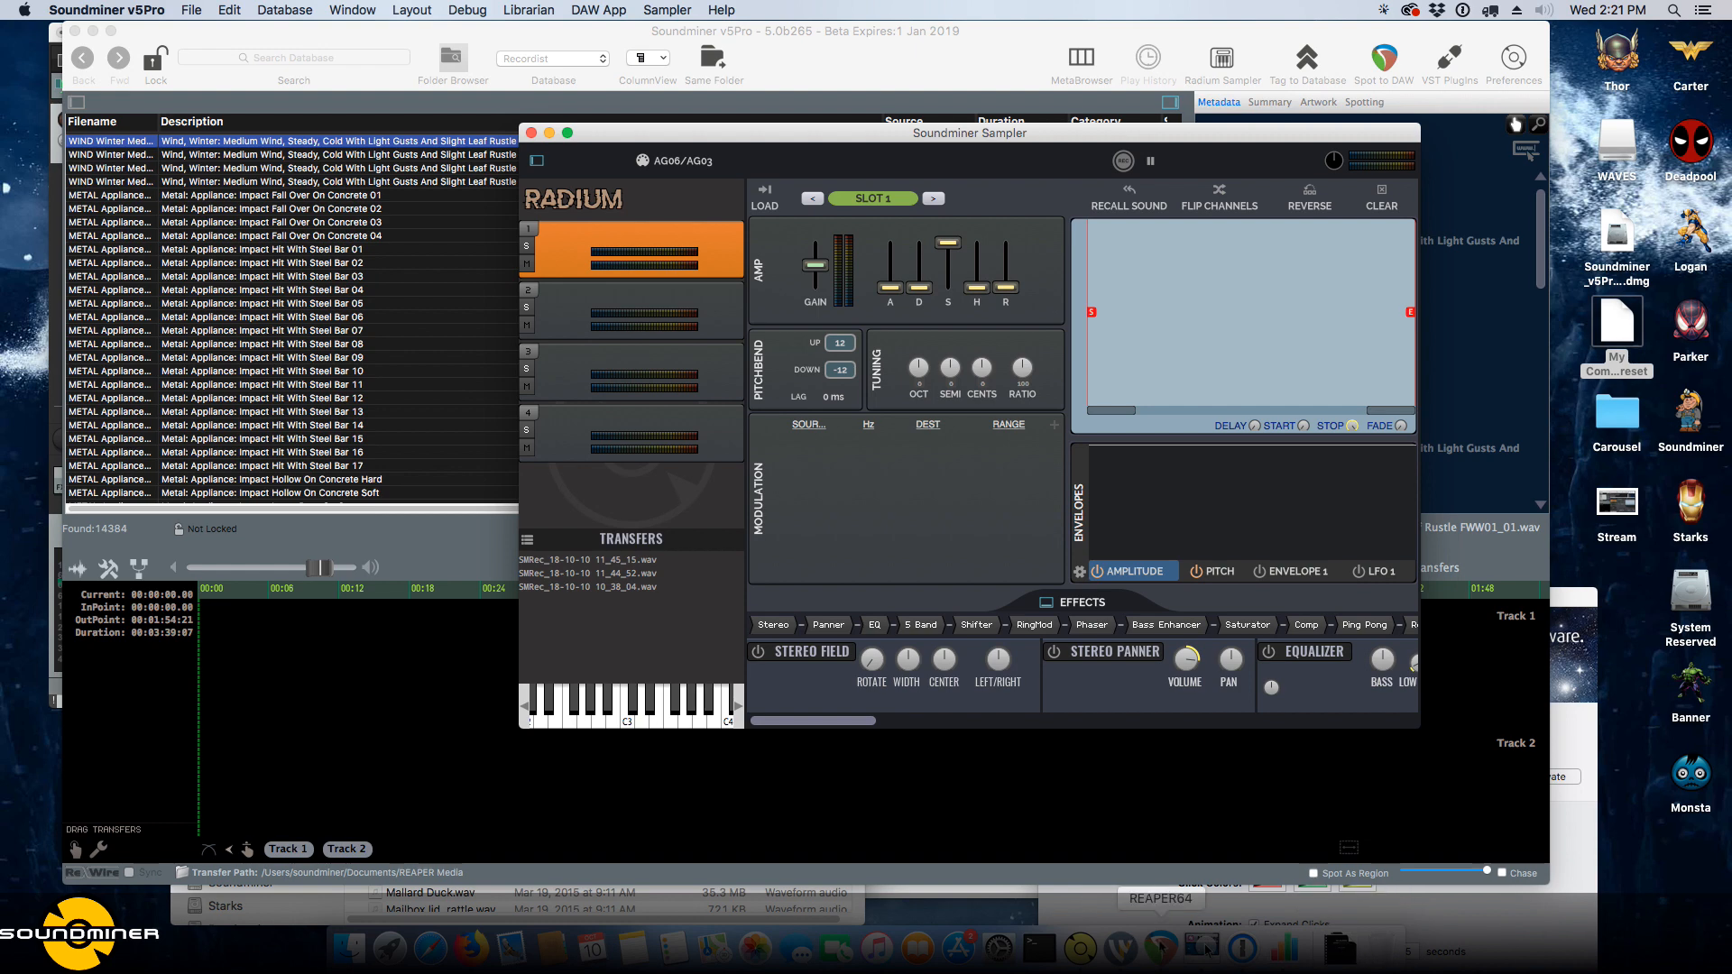
pyautogui.click(1160, 947)
pyautogui.click(1355, 27)
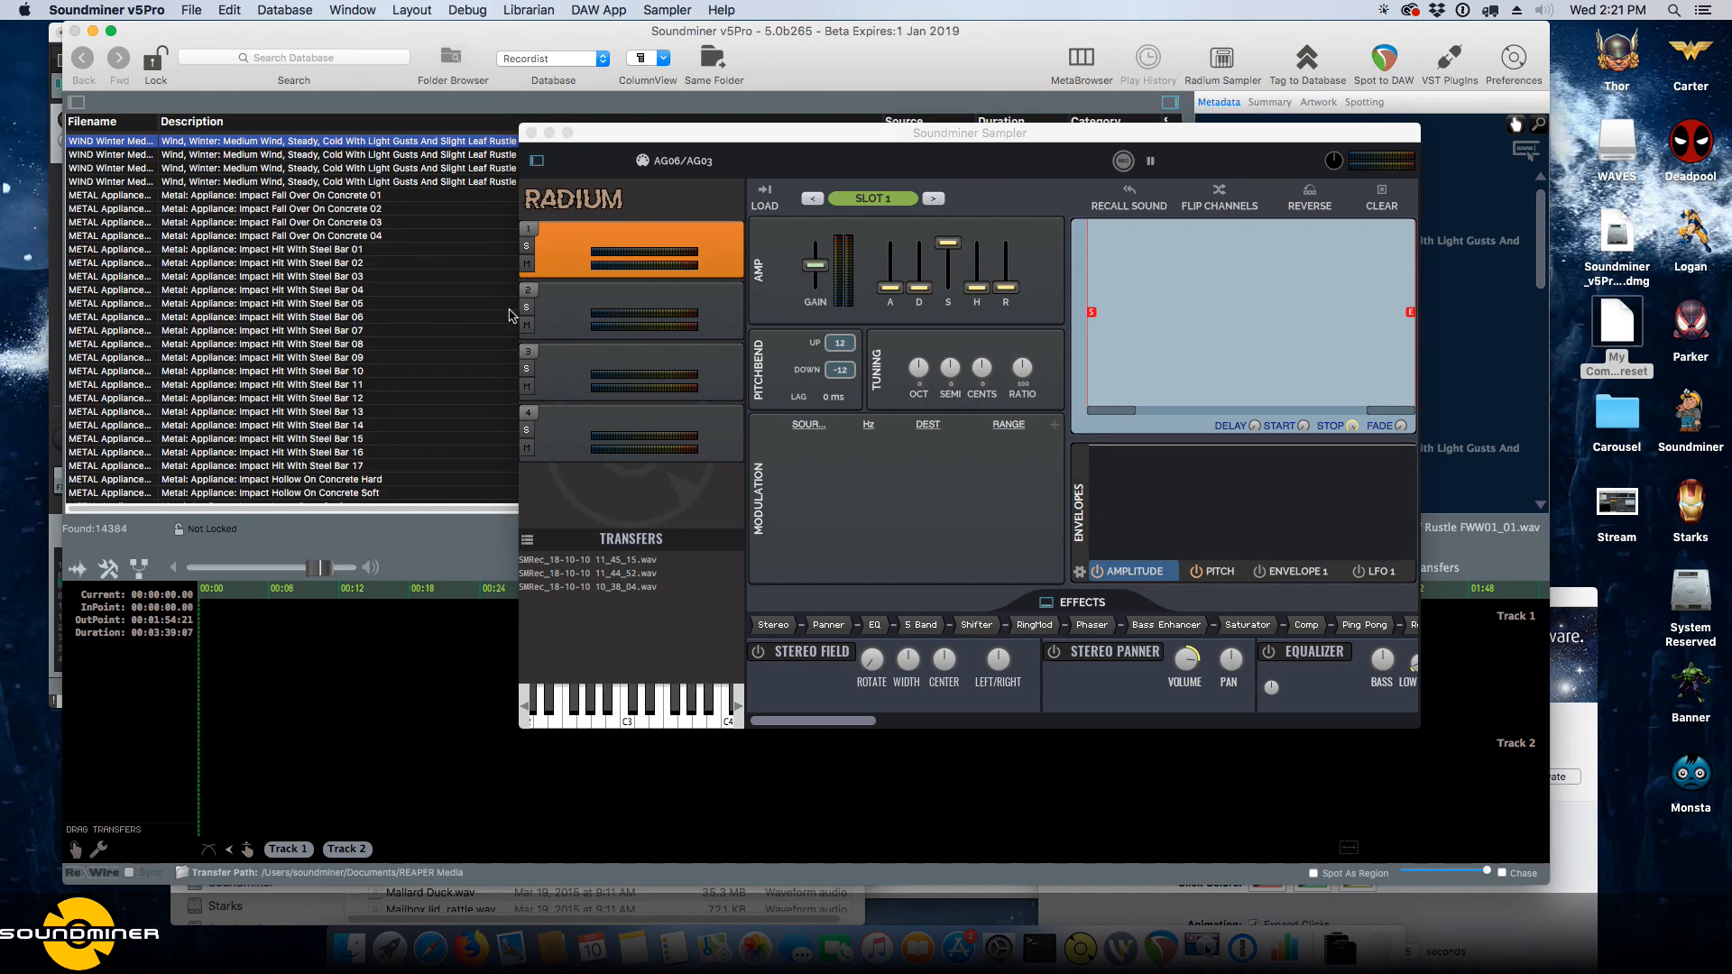
pyautogui.click(691, 166)
pyautogui.moveTo(690, 167); pyautogui.dragTo(729, 197)
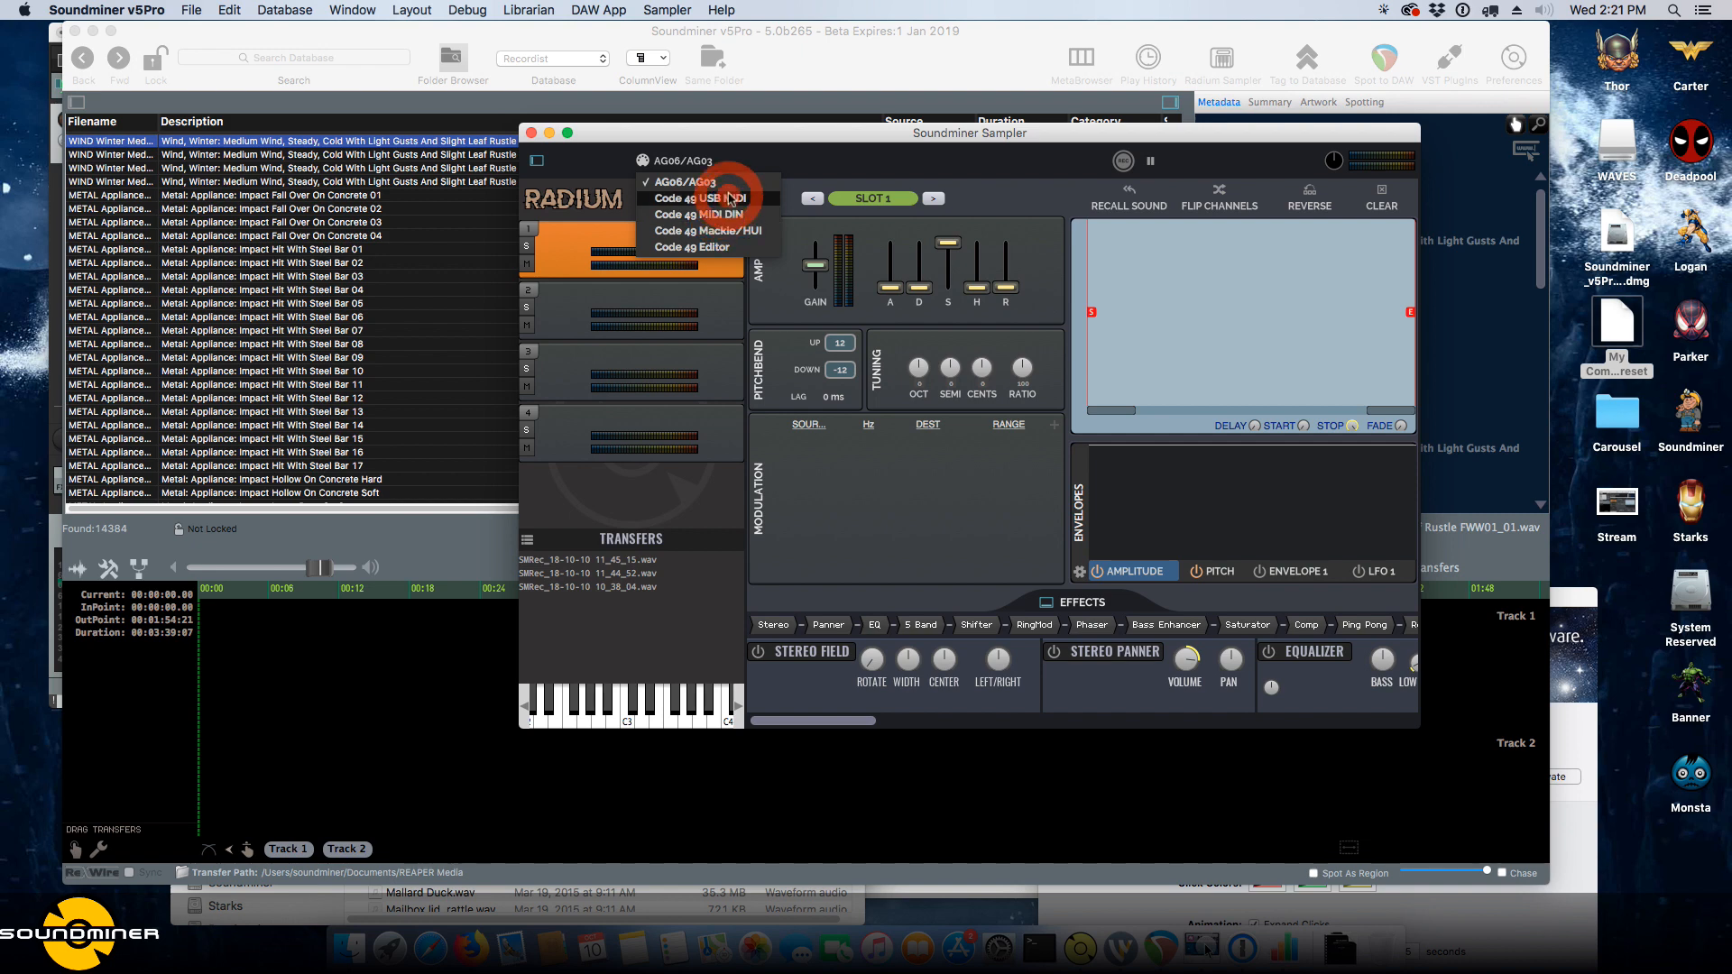
pyautogui.moveTo(729, 198); pyautogui.dragTo(731, 199)
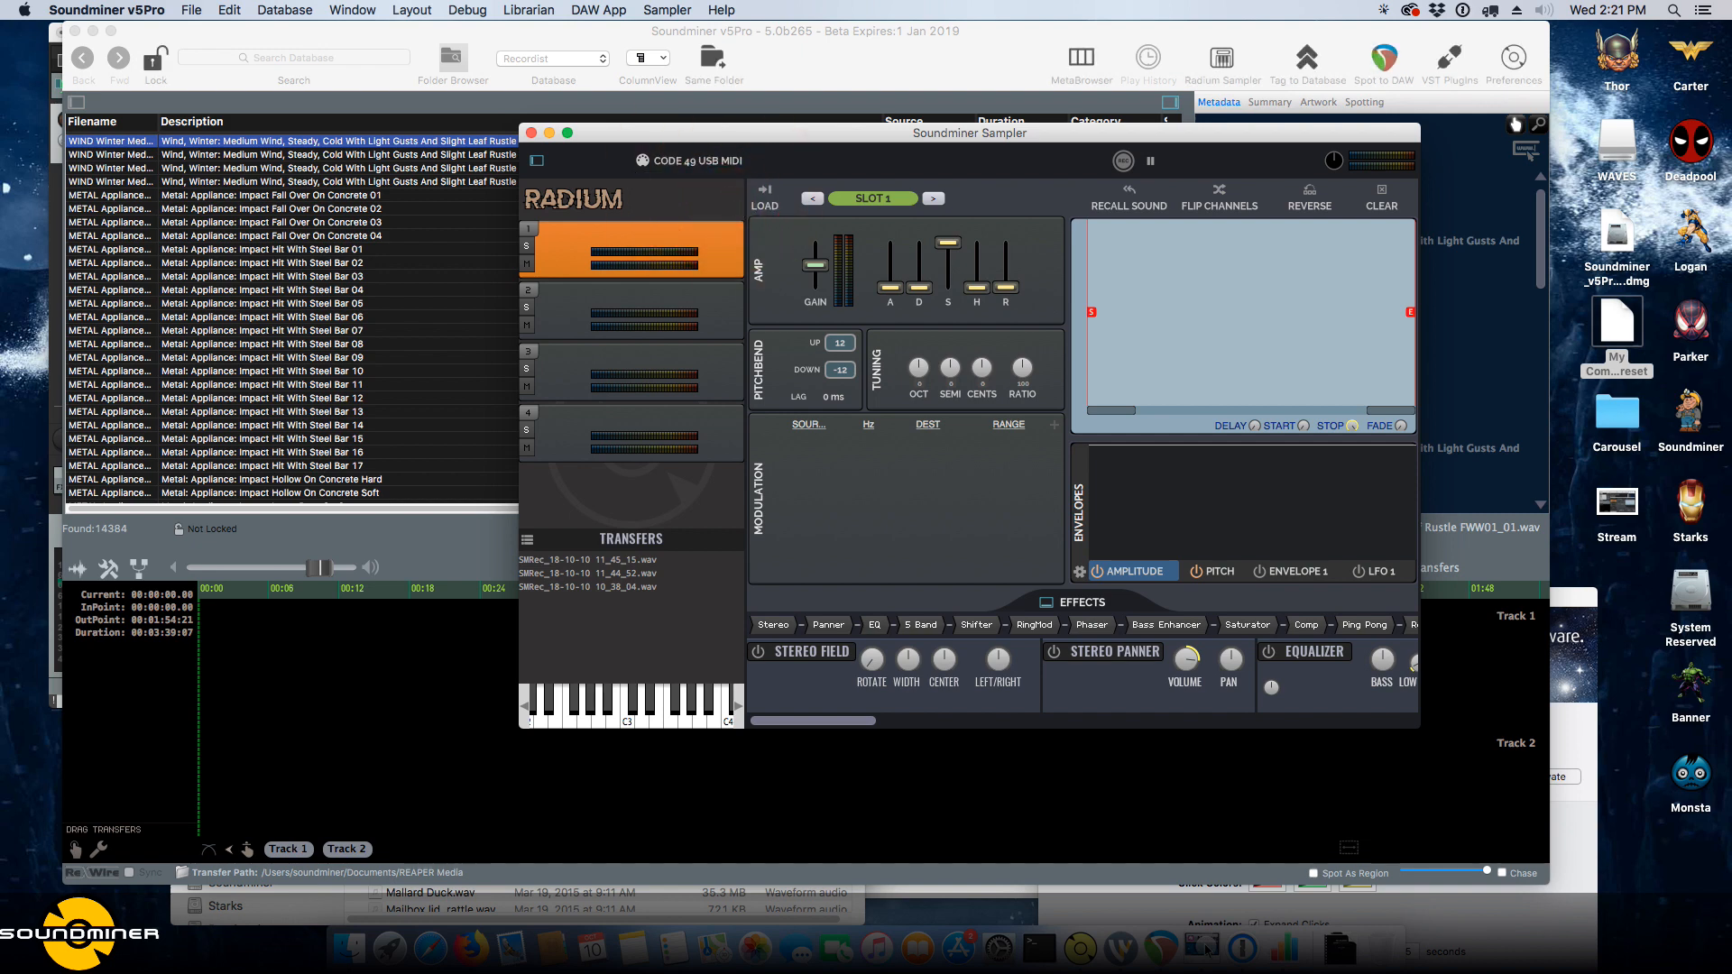
pyautogui.click(1208, 949)
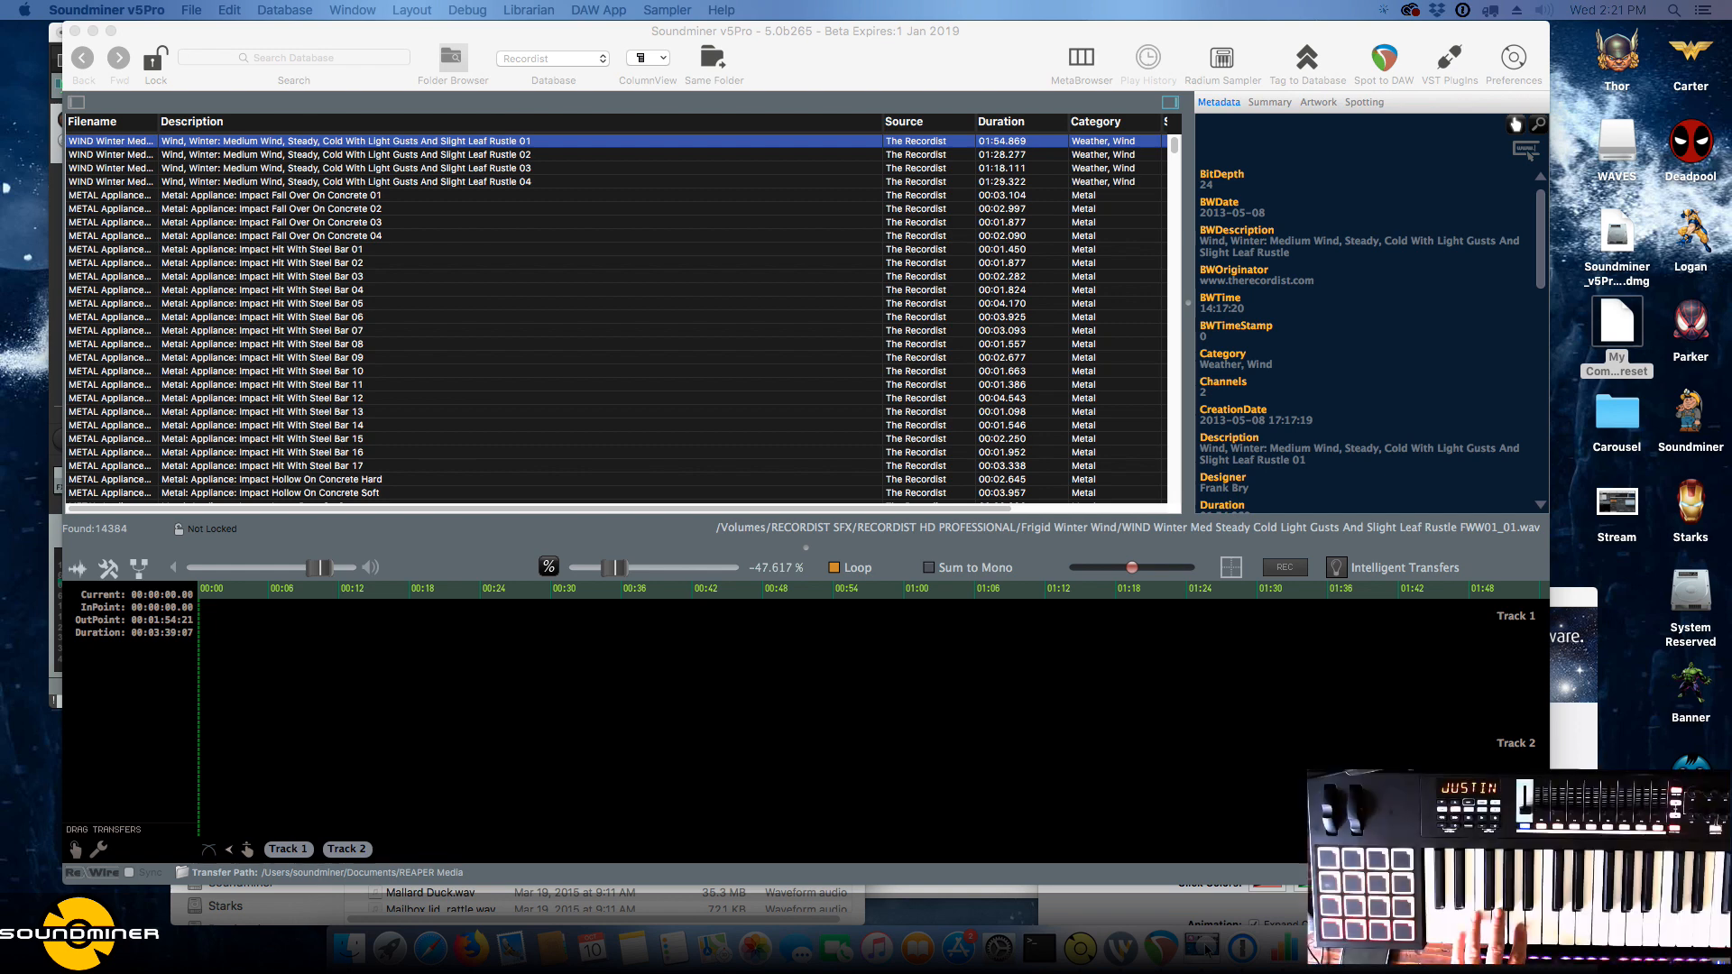
pyautogui.click(821, 329)
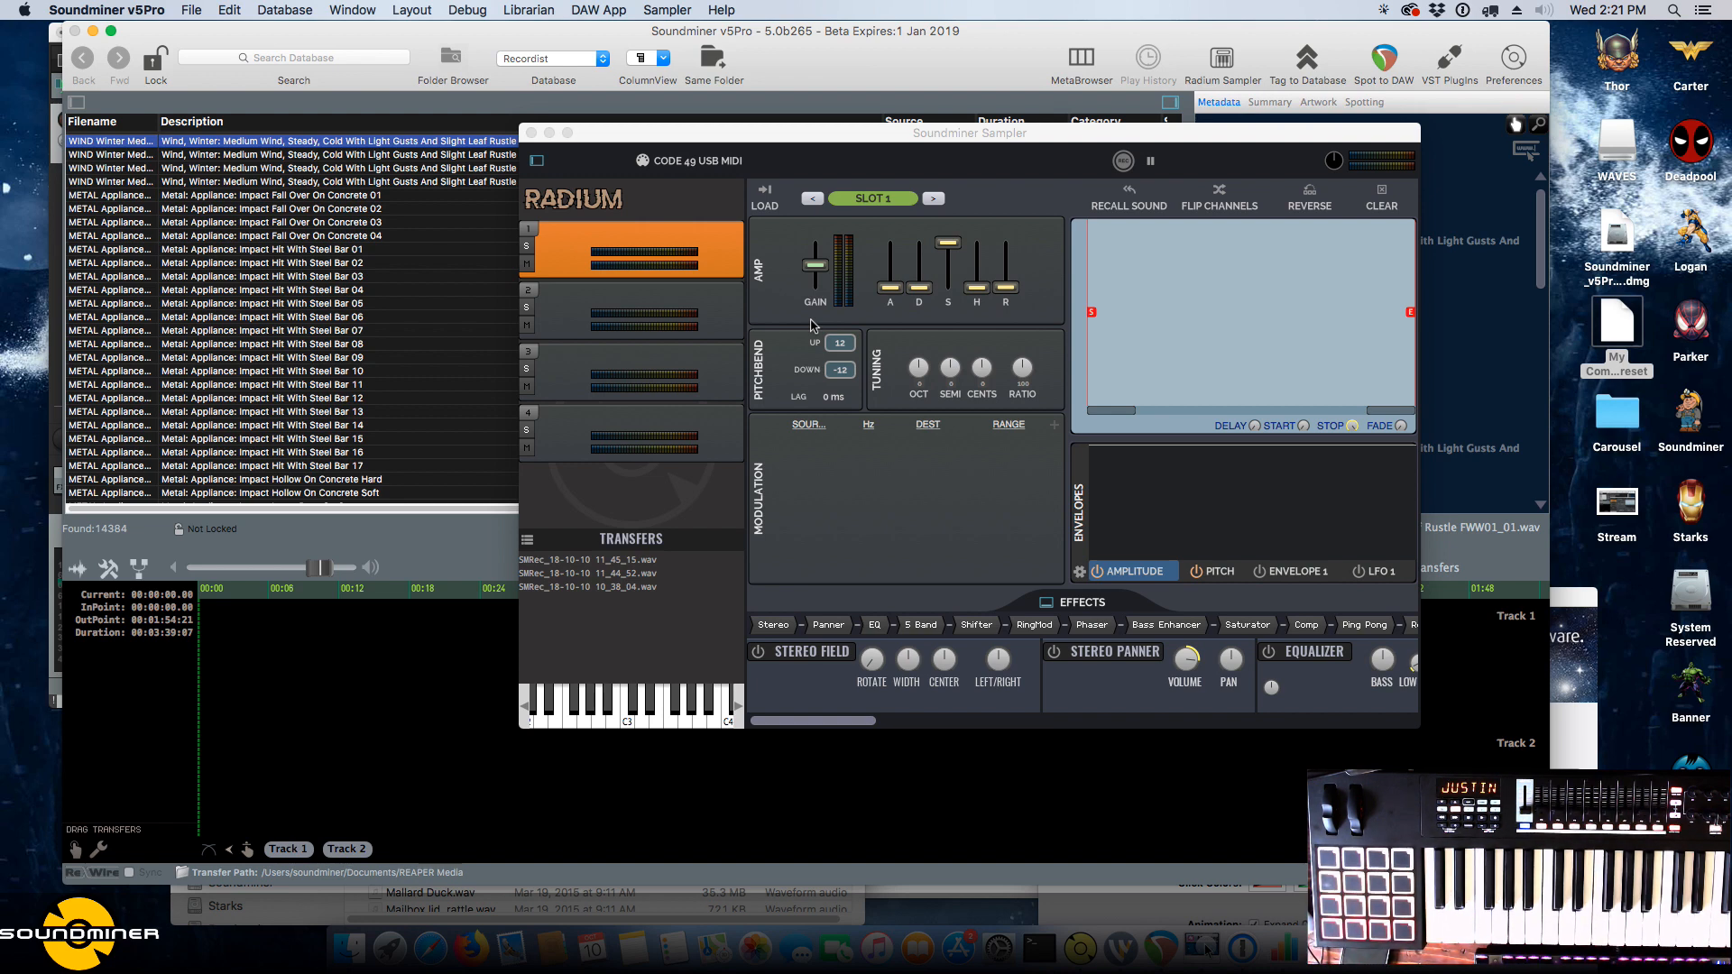
# Switch to the Soundminer_DB database and search it for "elepha".
pyautogui.click(208, 348)
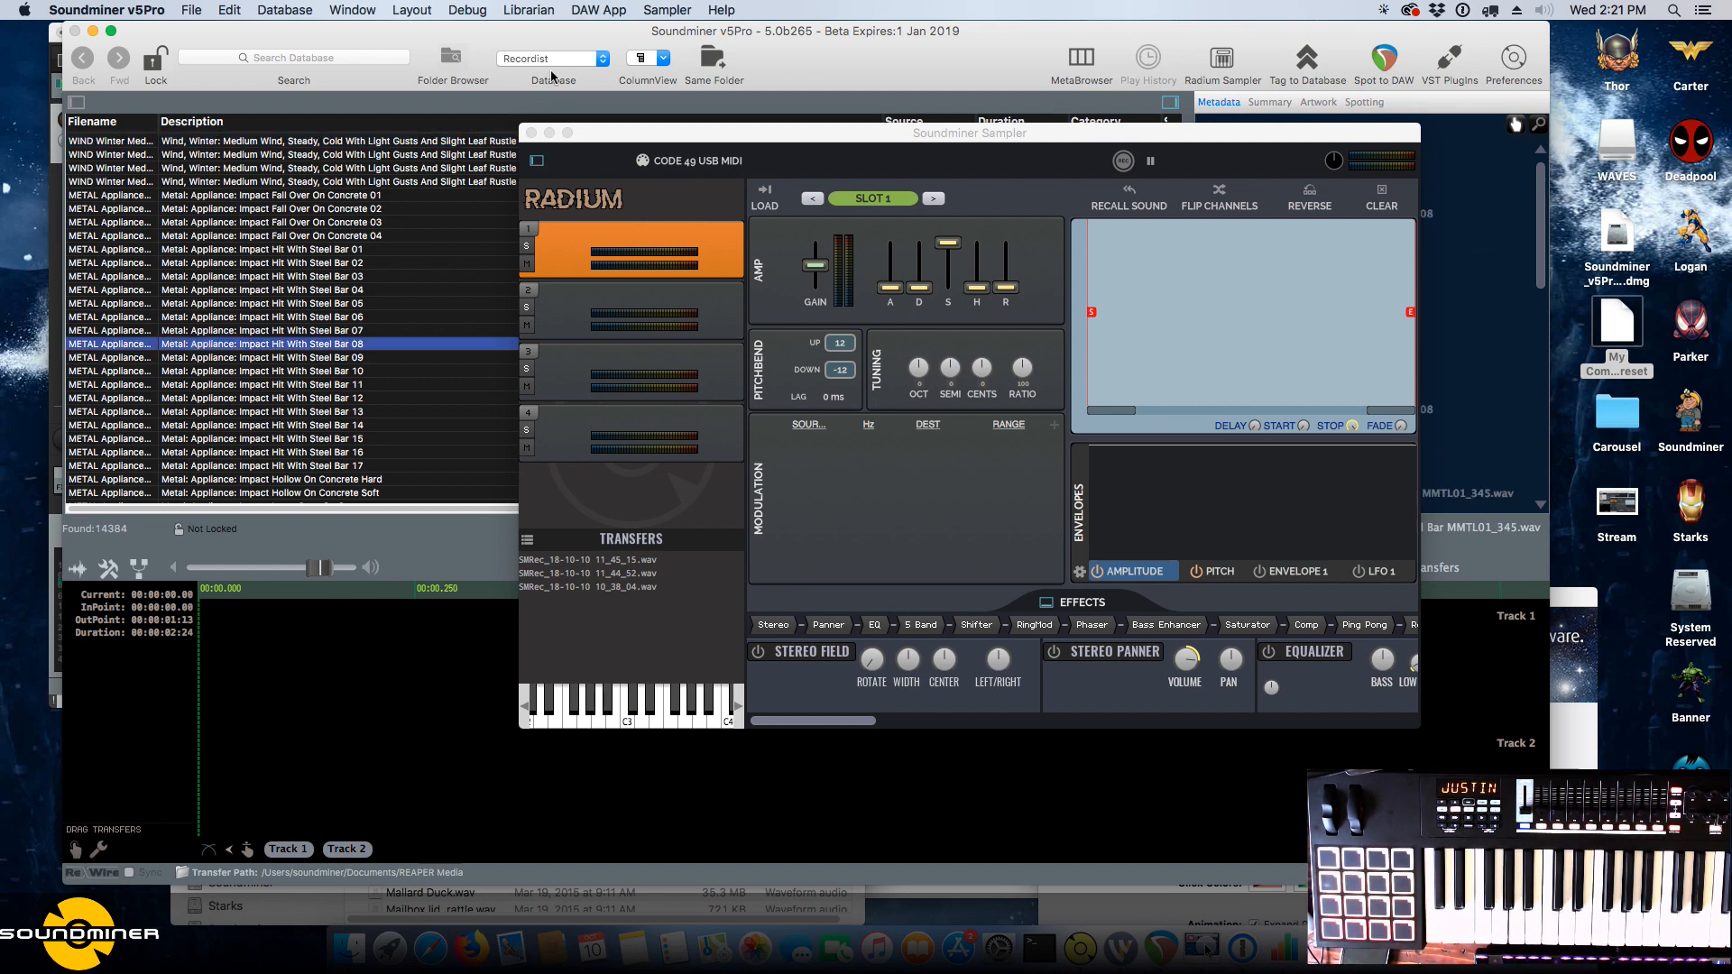
pyautogui.click(553, 59)
pyautogui.click(553, 89)
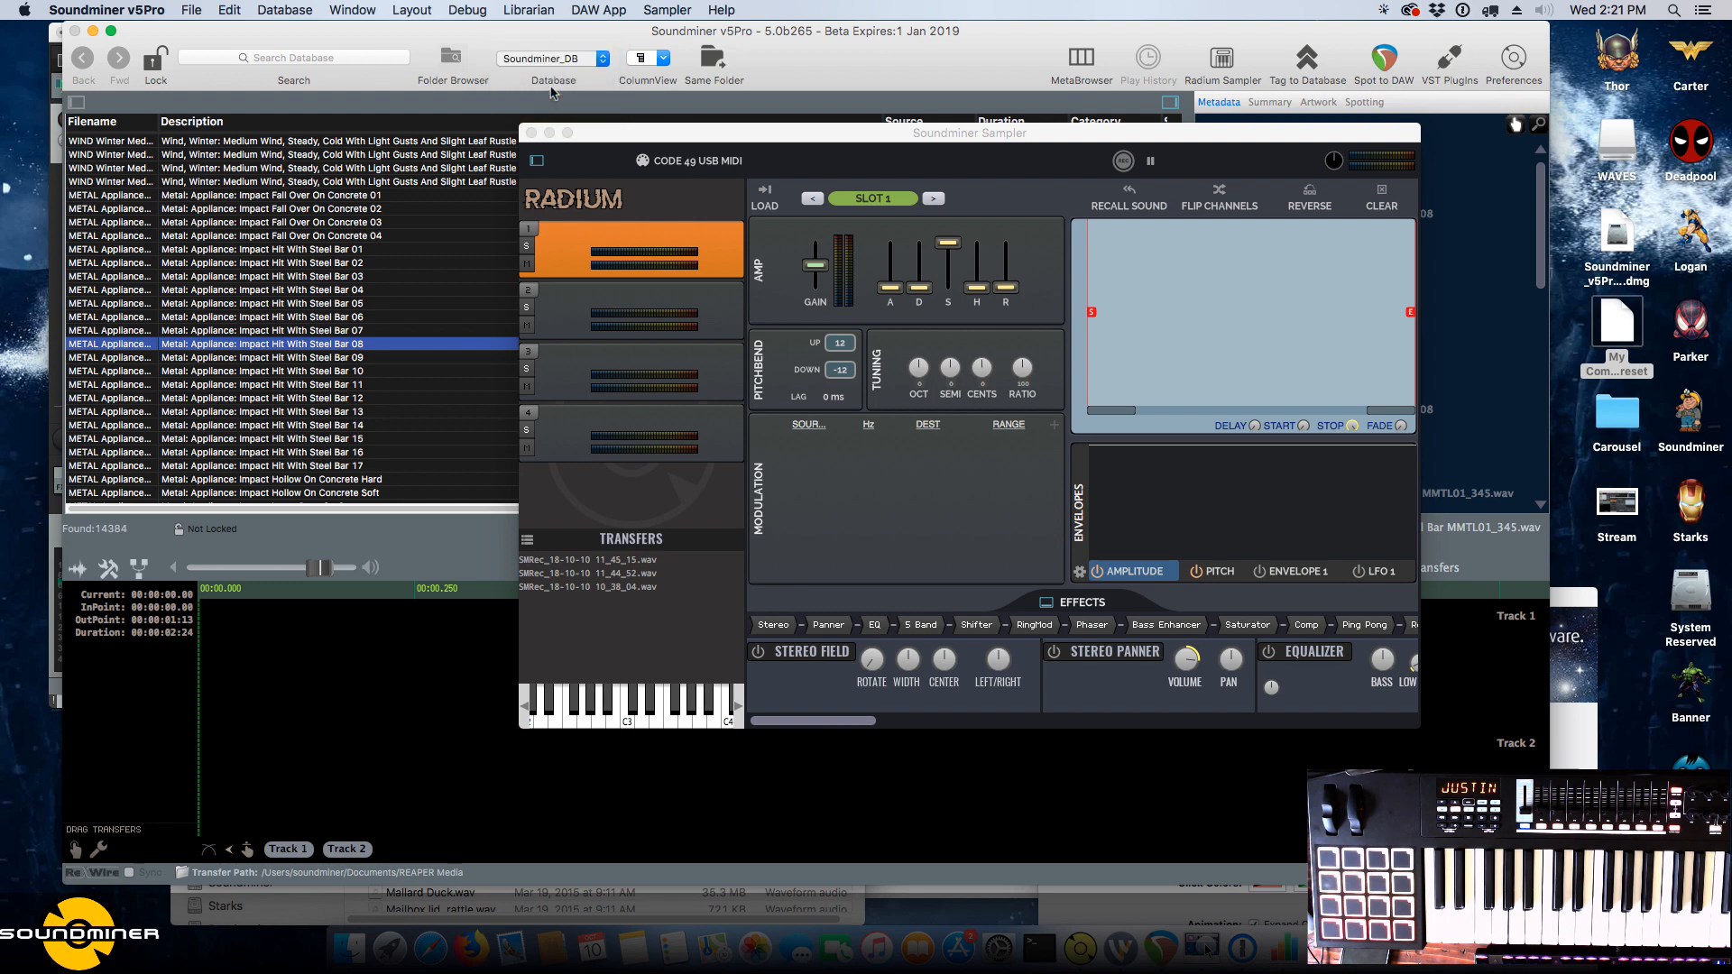
pyautogui.press('super+f')
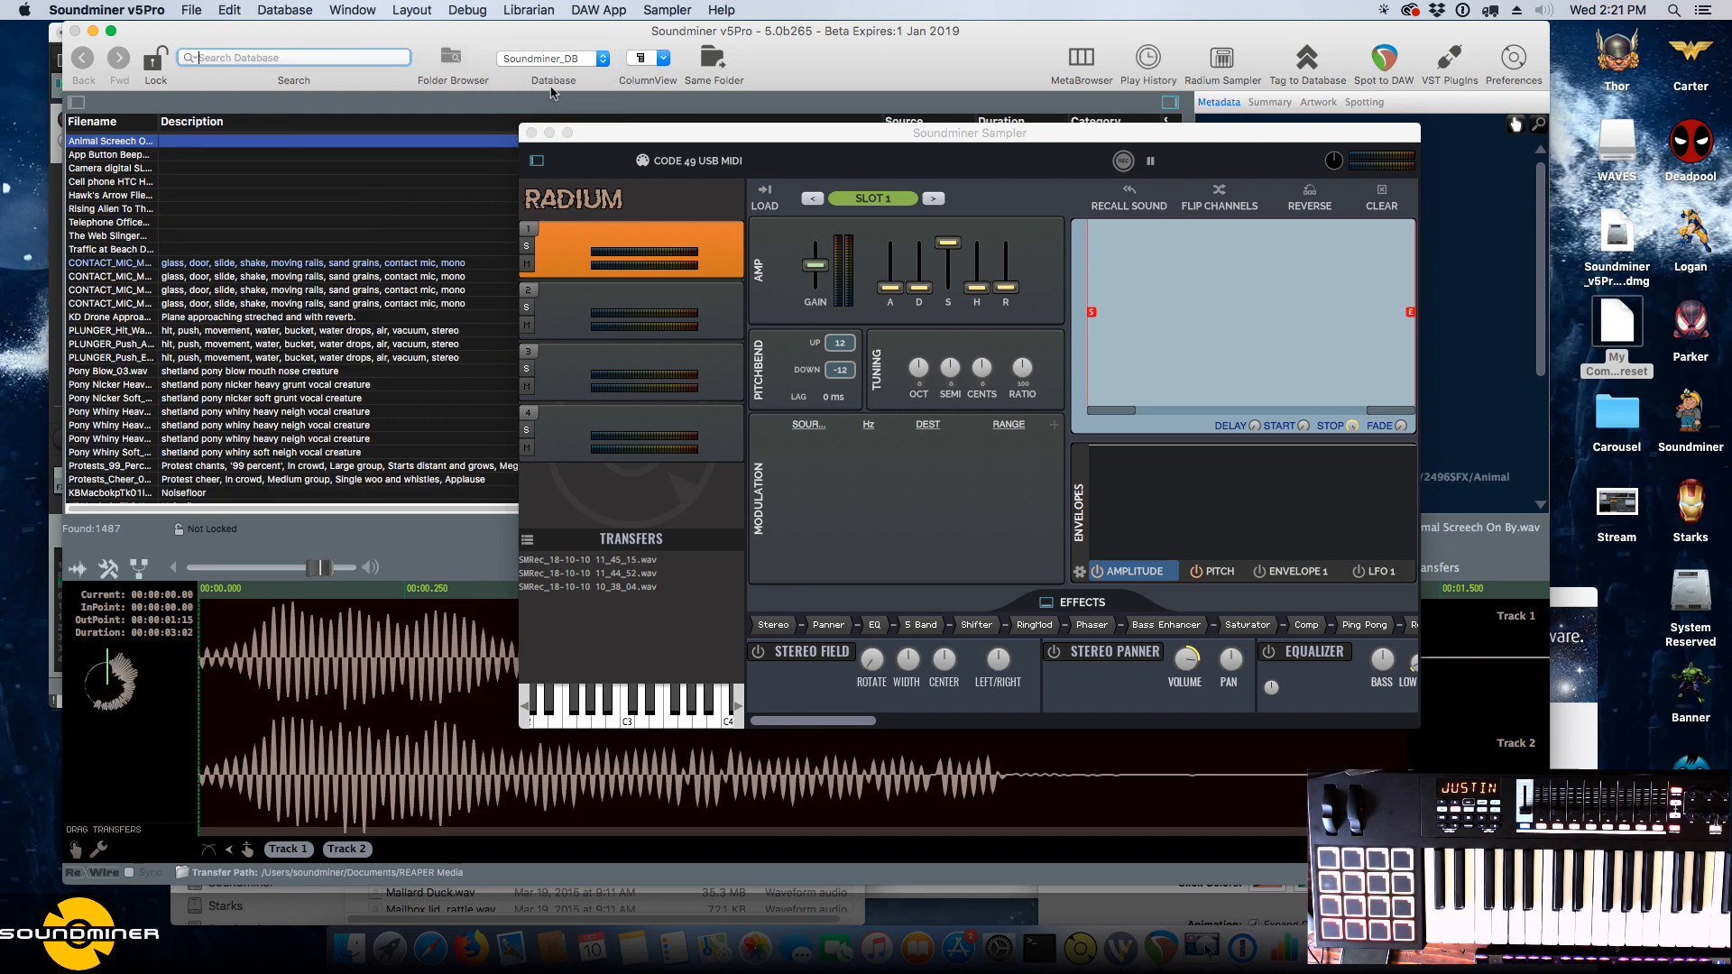
pyautogui.write('elepghant')
pyautogui.press('super+a')
pyautogui.write('elepha')
pyautogui.press('Return')
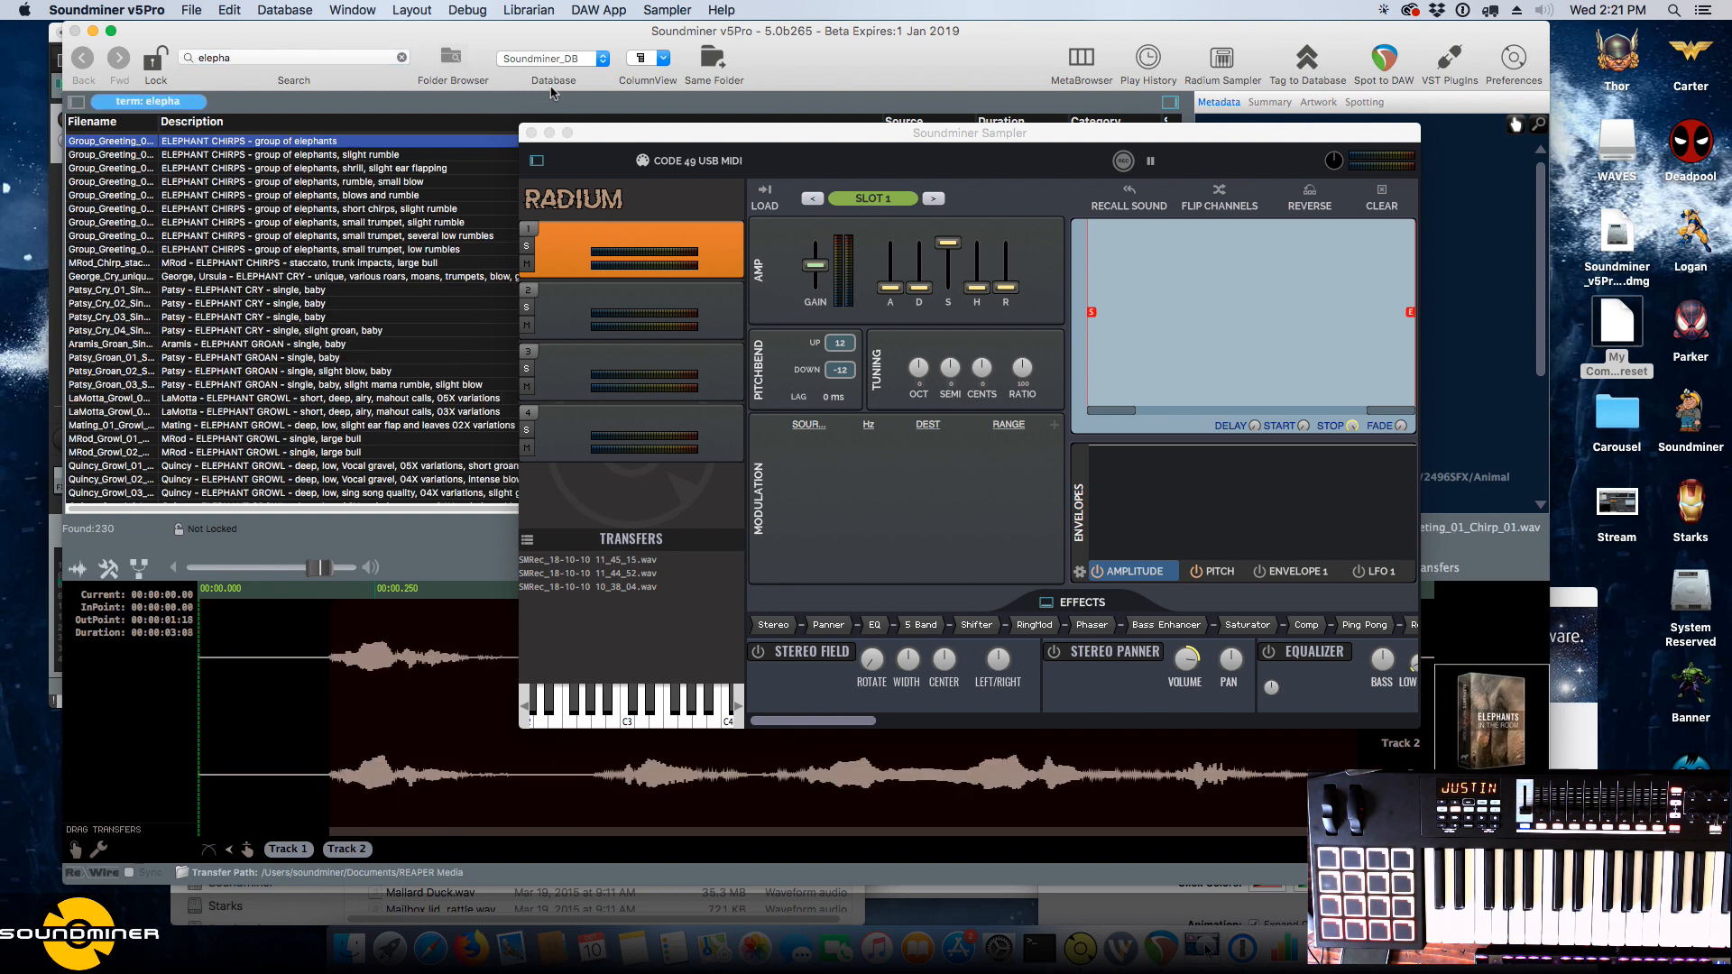
# Audition the Patsy_Cry_02 single baby elephant sound and select the main part of its waveform.
pyautogui.click(261, 303)
pyautogui.click(418, 736)
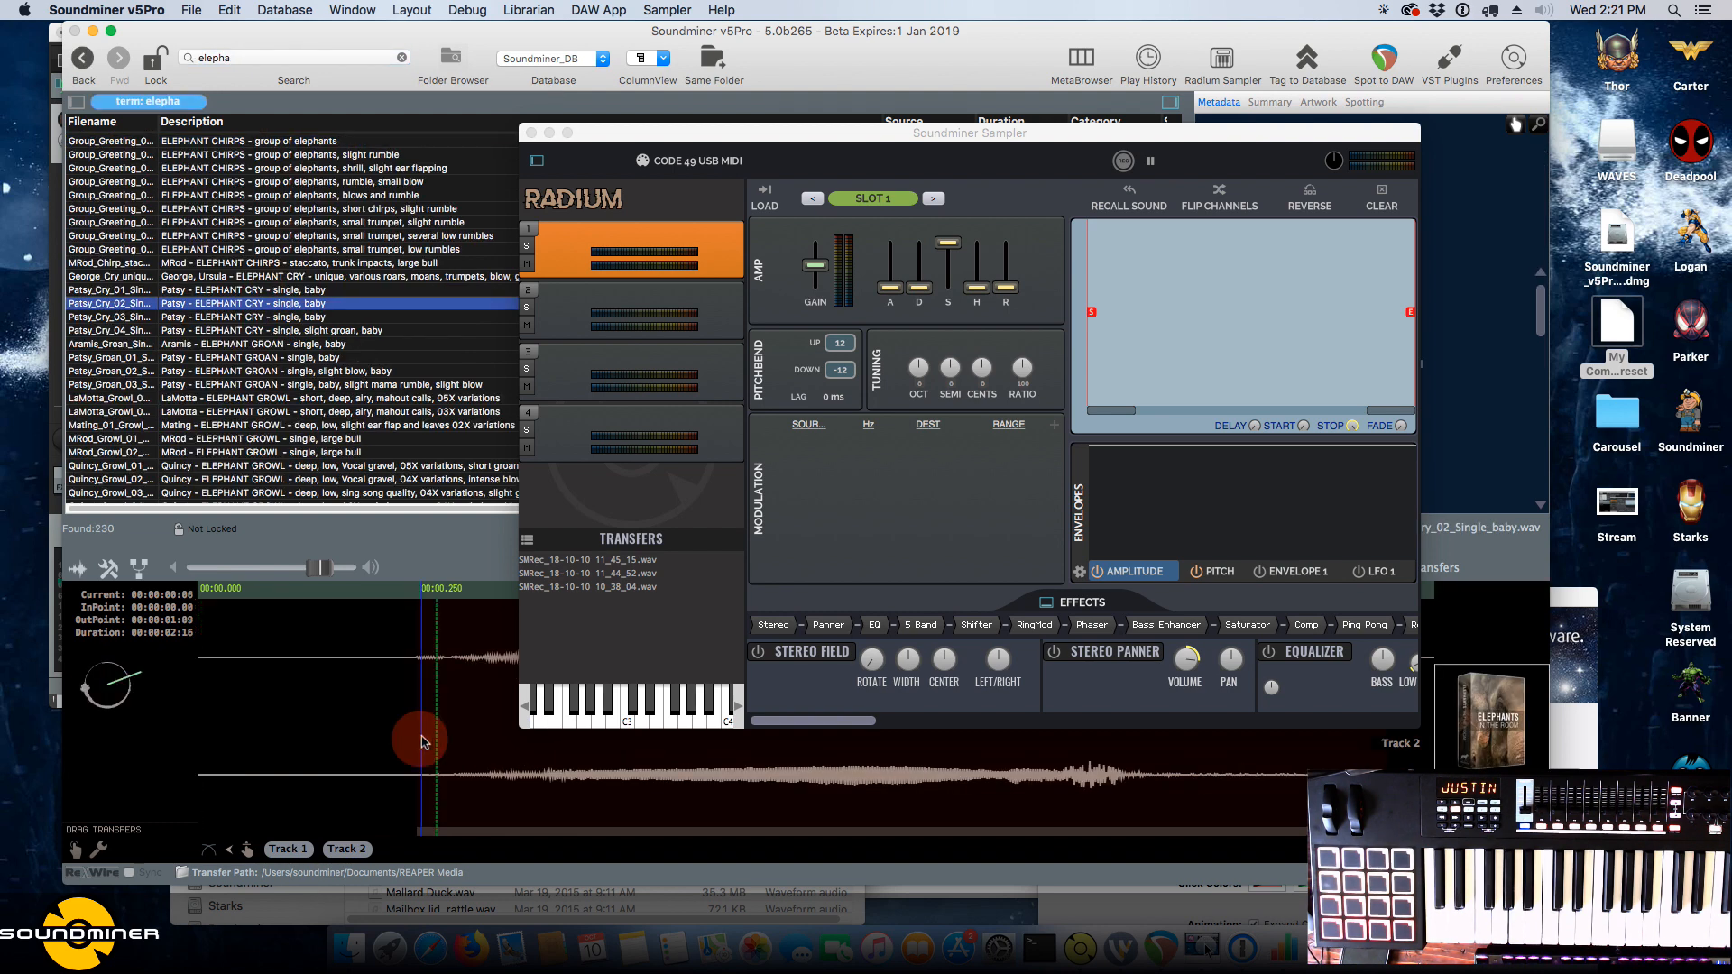
pyautogui.moveTo(501, 799); pyautogui.dragTo(1194, 805)
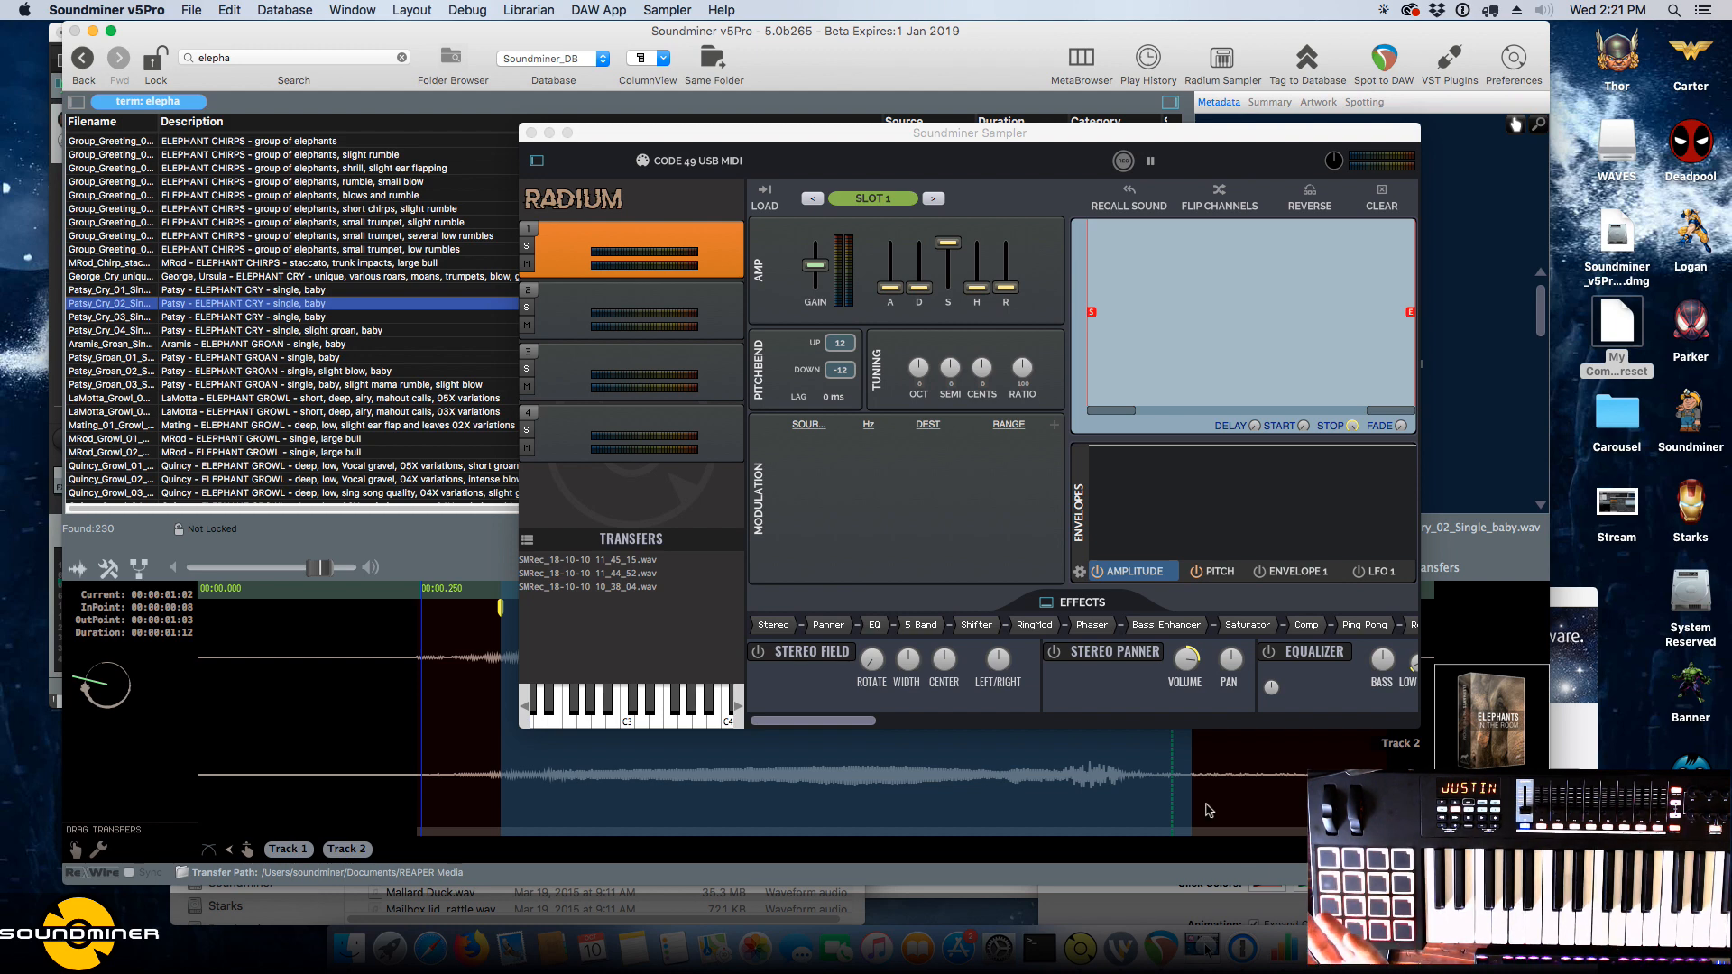
# Hide the sampler's effects section and slot sidebar, and move its window clear of the sound list.
pyautogui.click(1046, 600)
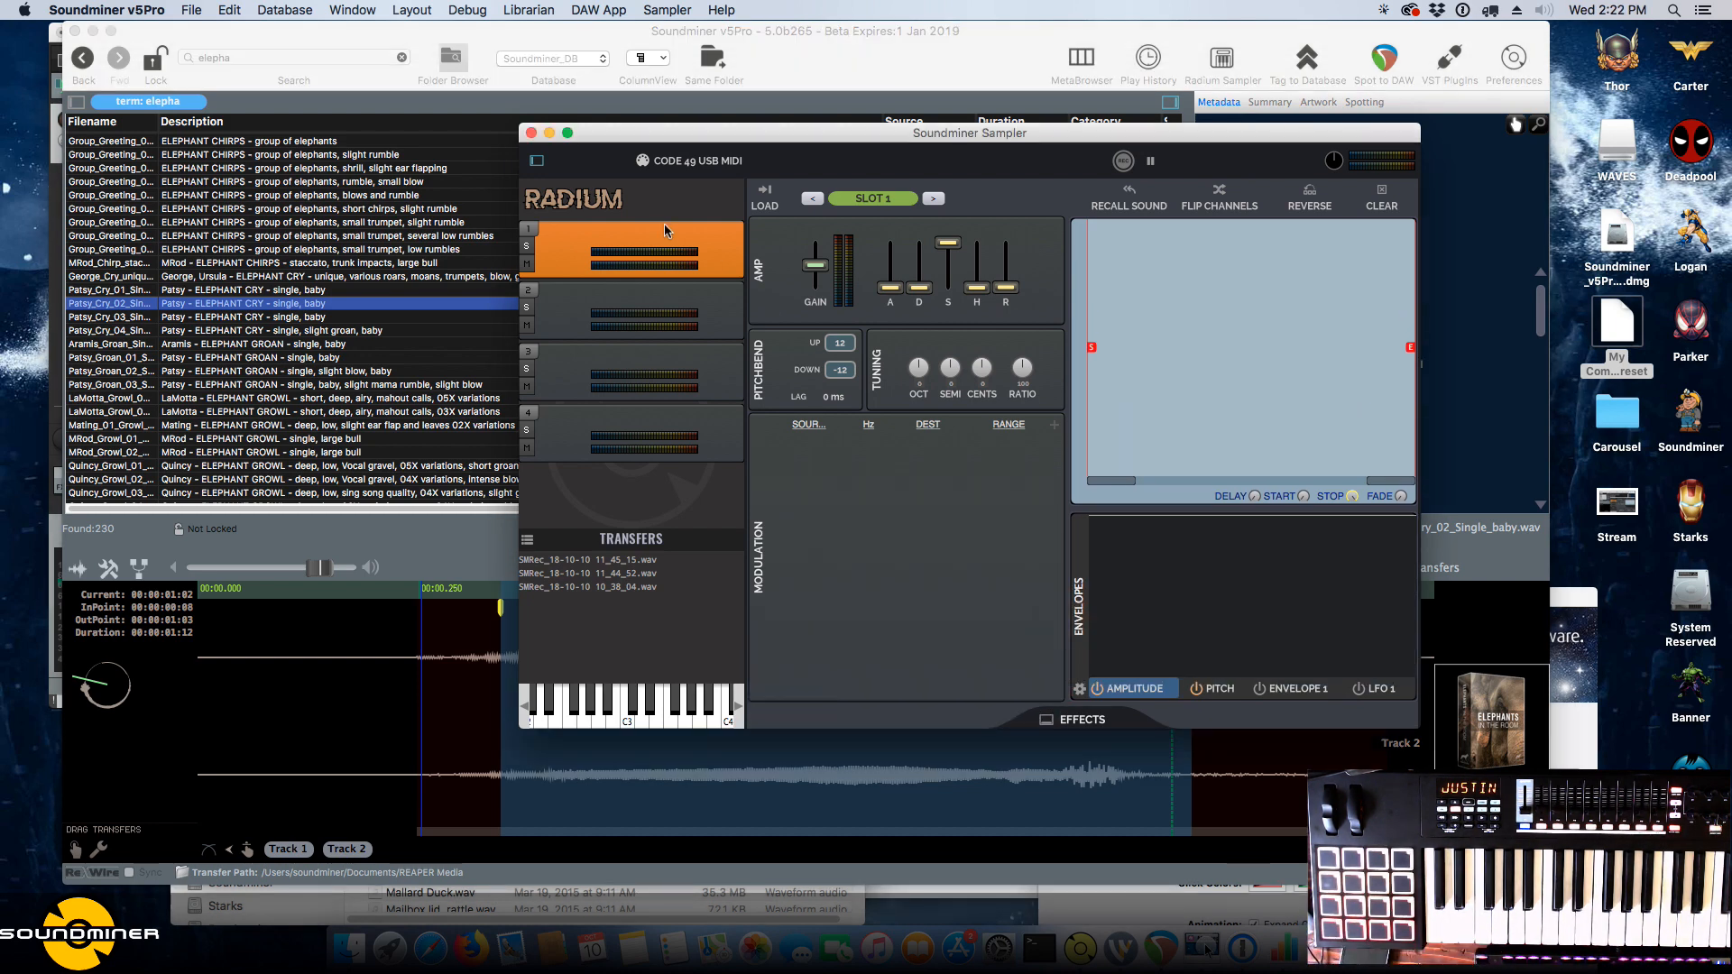
pyautogui.click(535, 163)
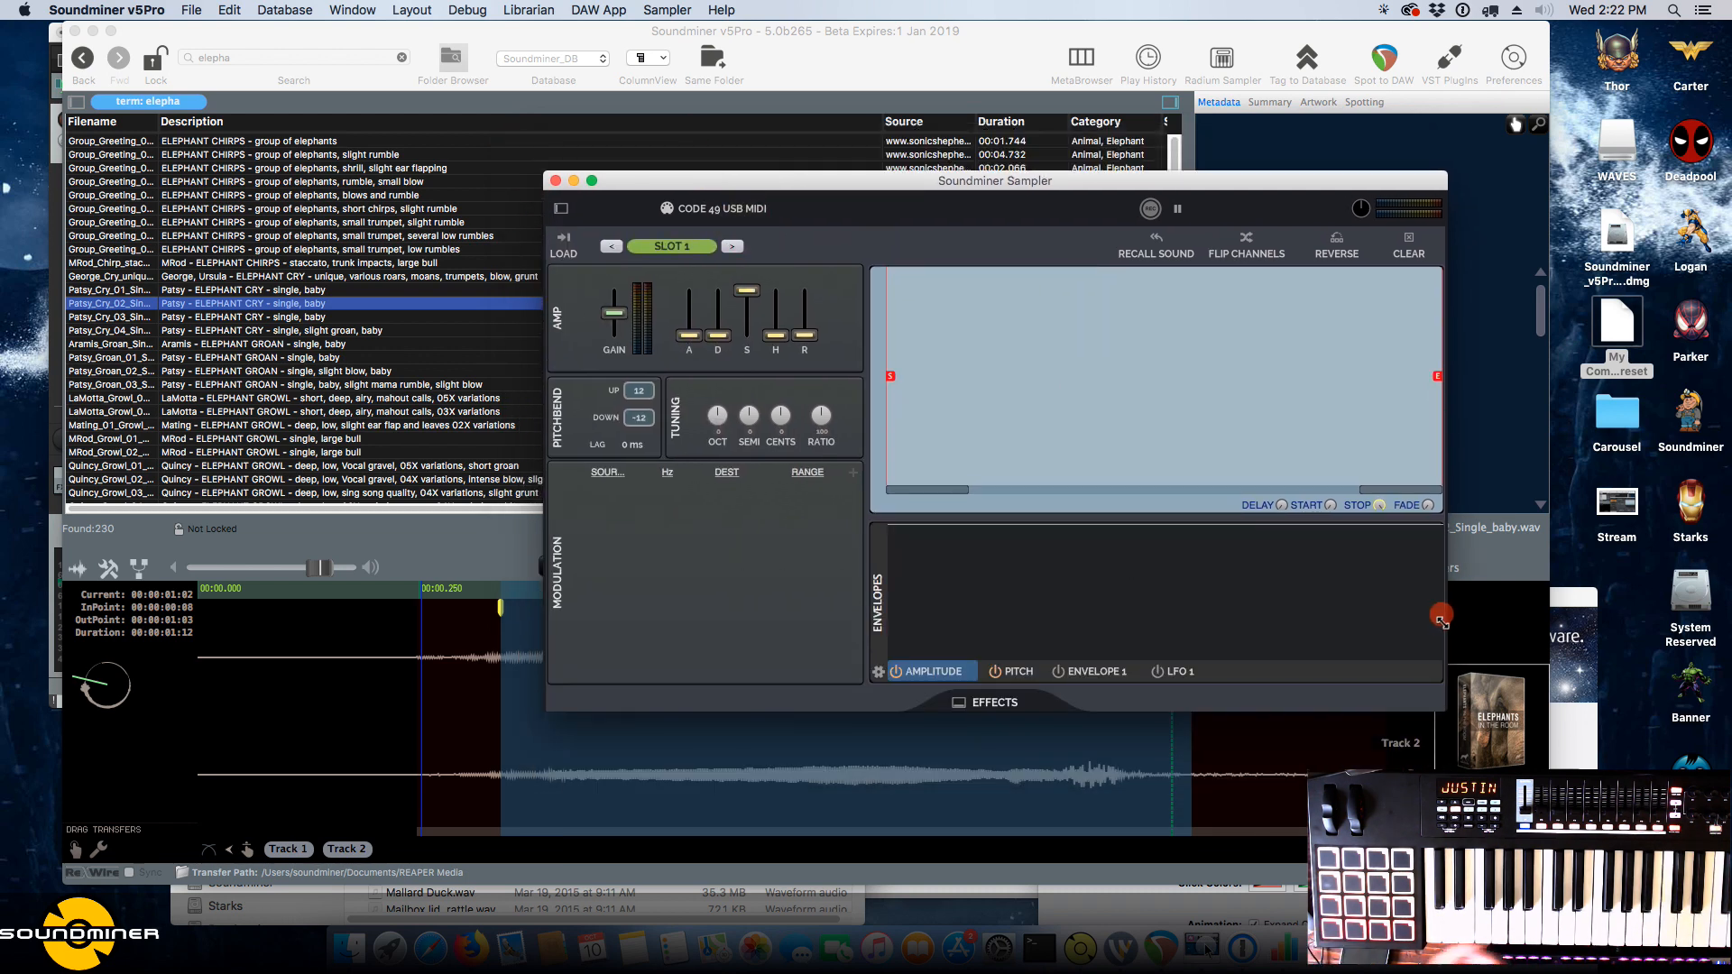
pyautogui.moveTo(1143, 183); pyautogui.dragTo(1358, 331)
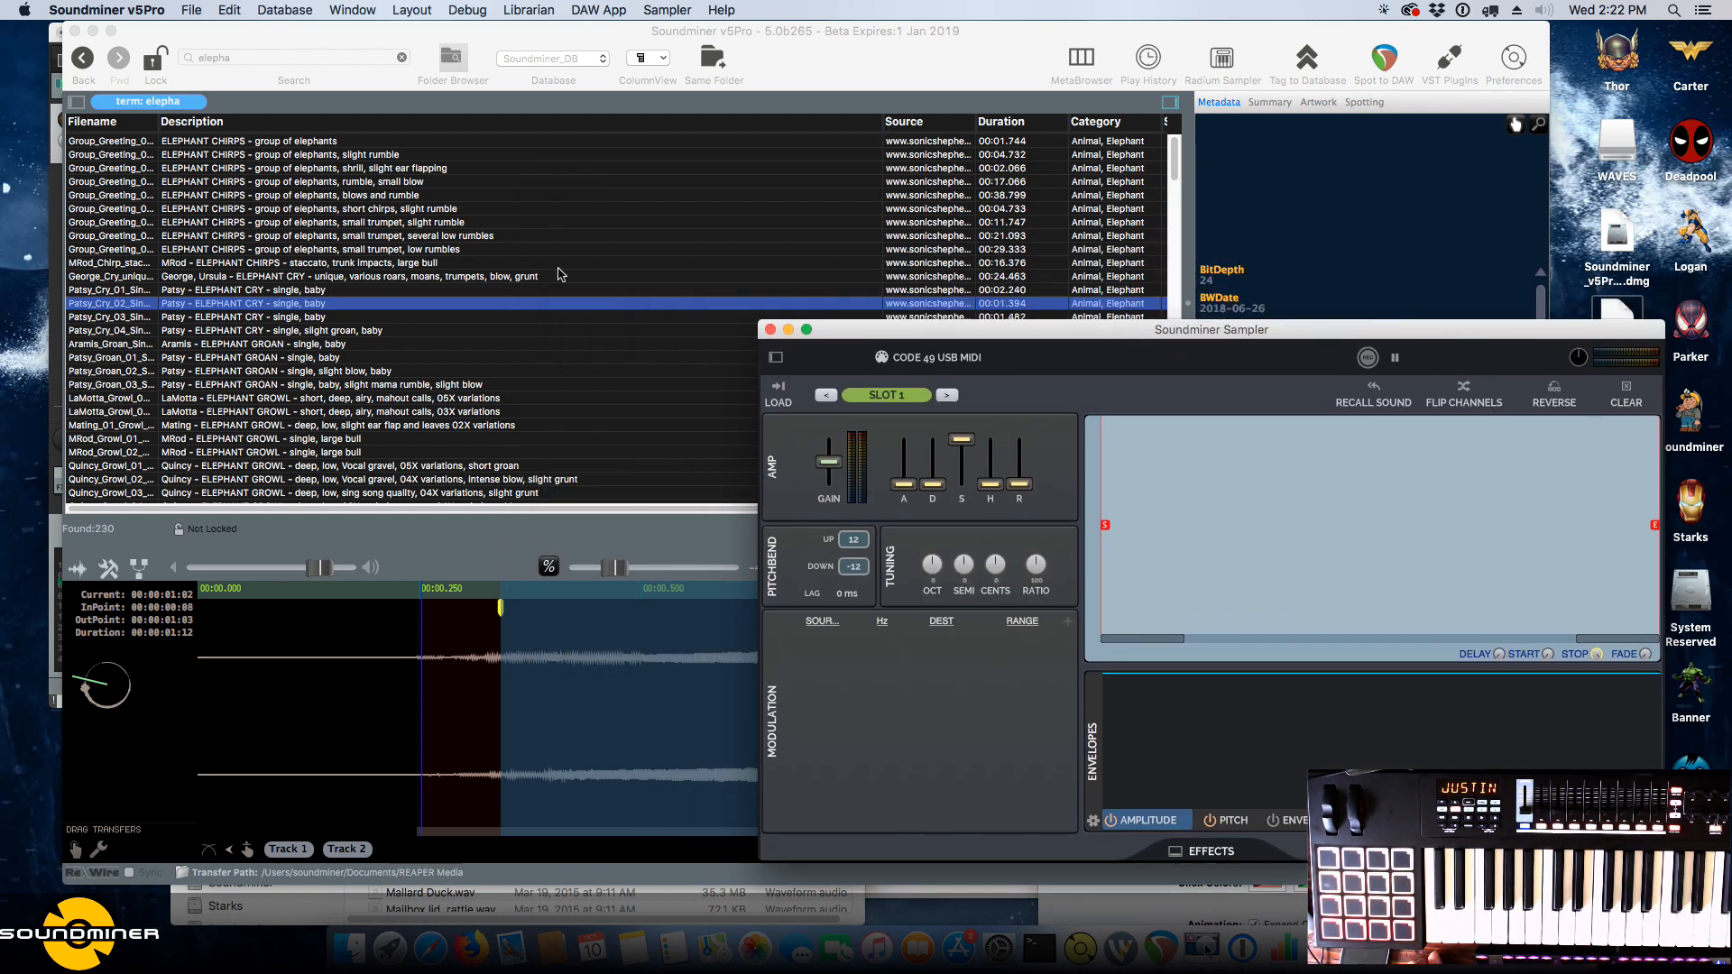
# Reselect the Patsy_Cry_02 waveform starting from before the cry begins and load the selection into sampler slot 1.
pyautogui.click(444, 717)
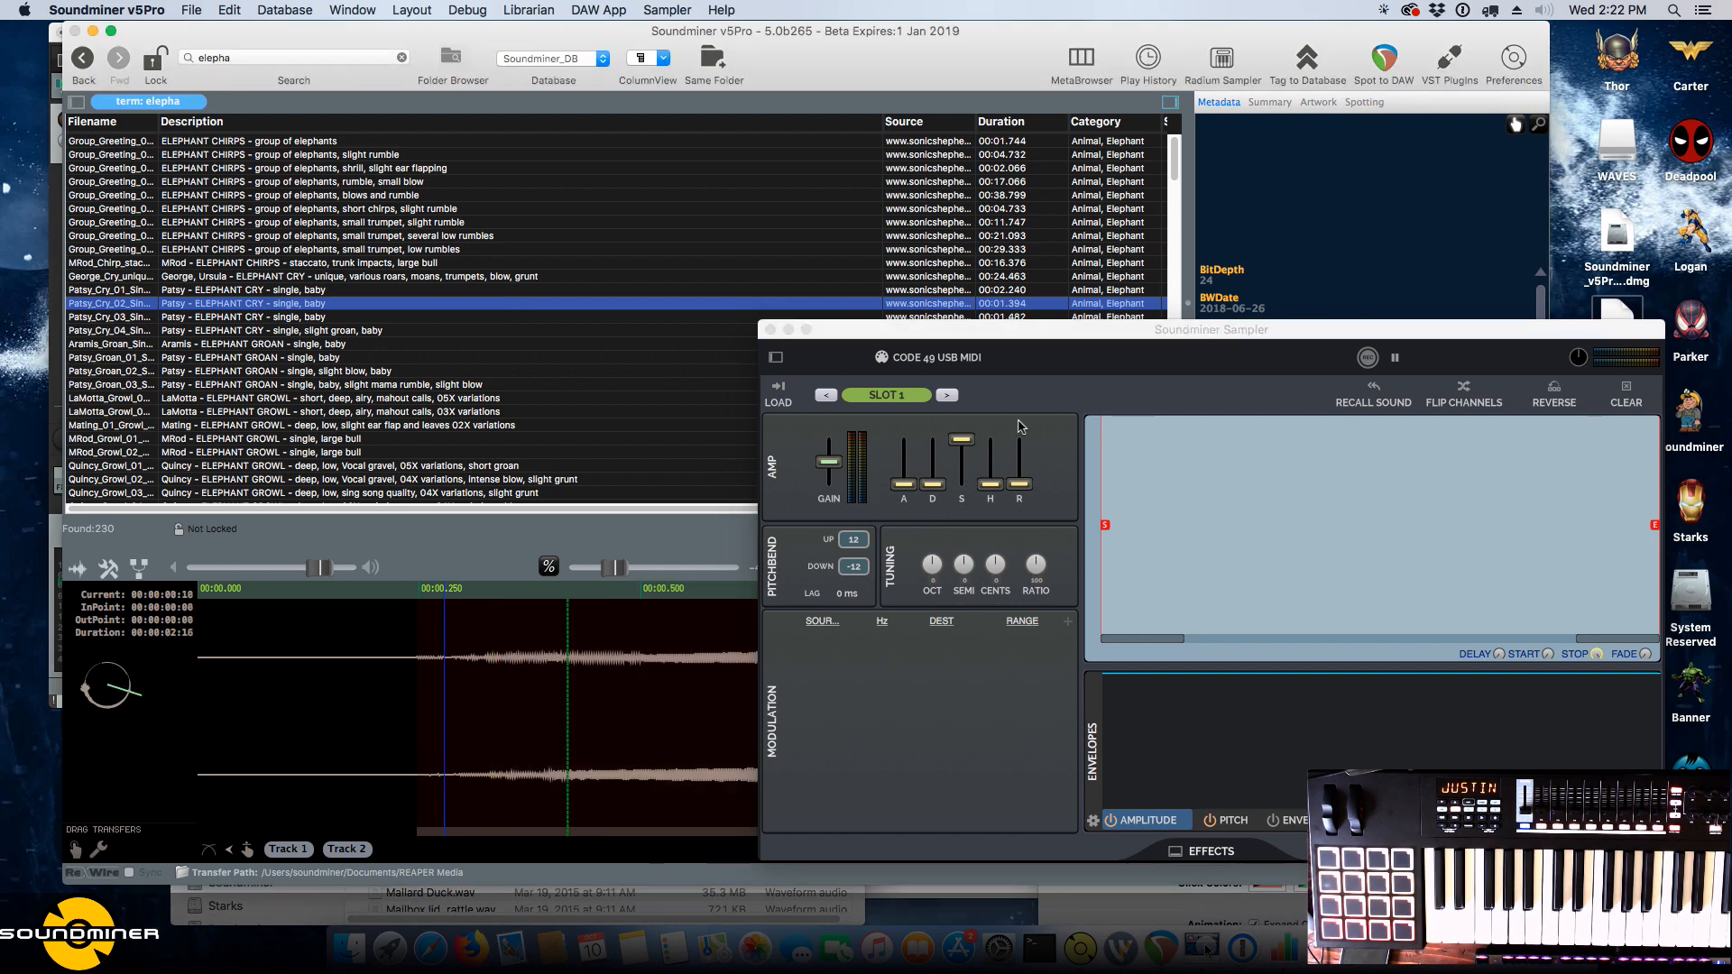
pyautogui.click(404, 729)
pyautogui.press('i')
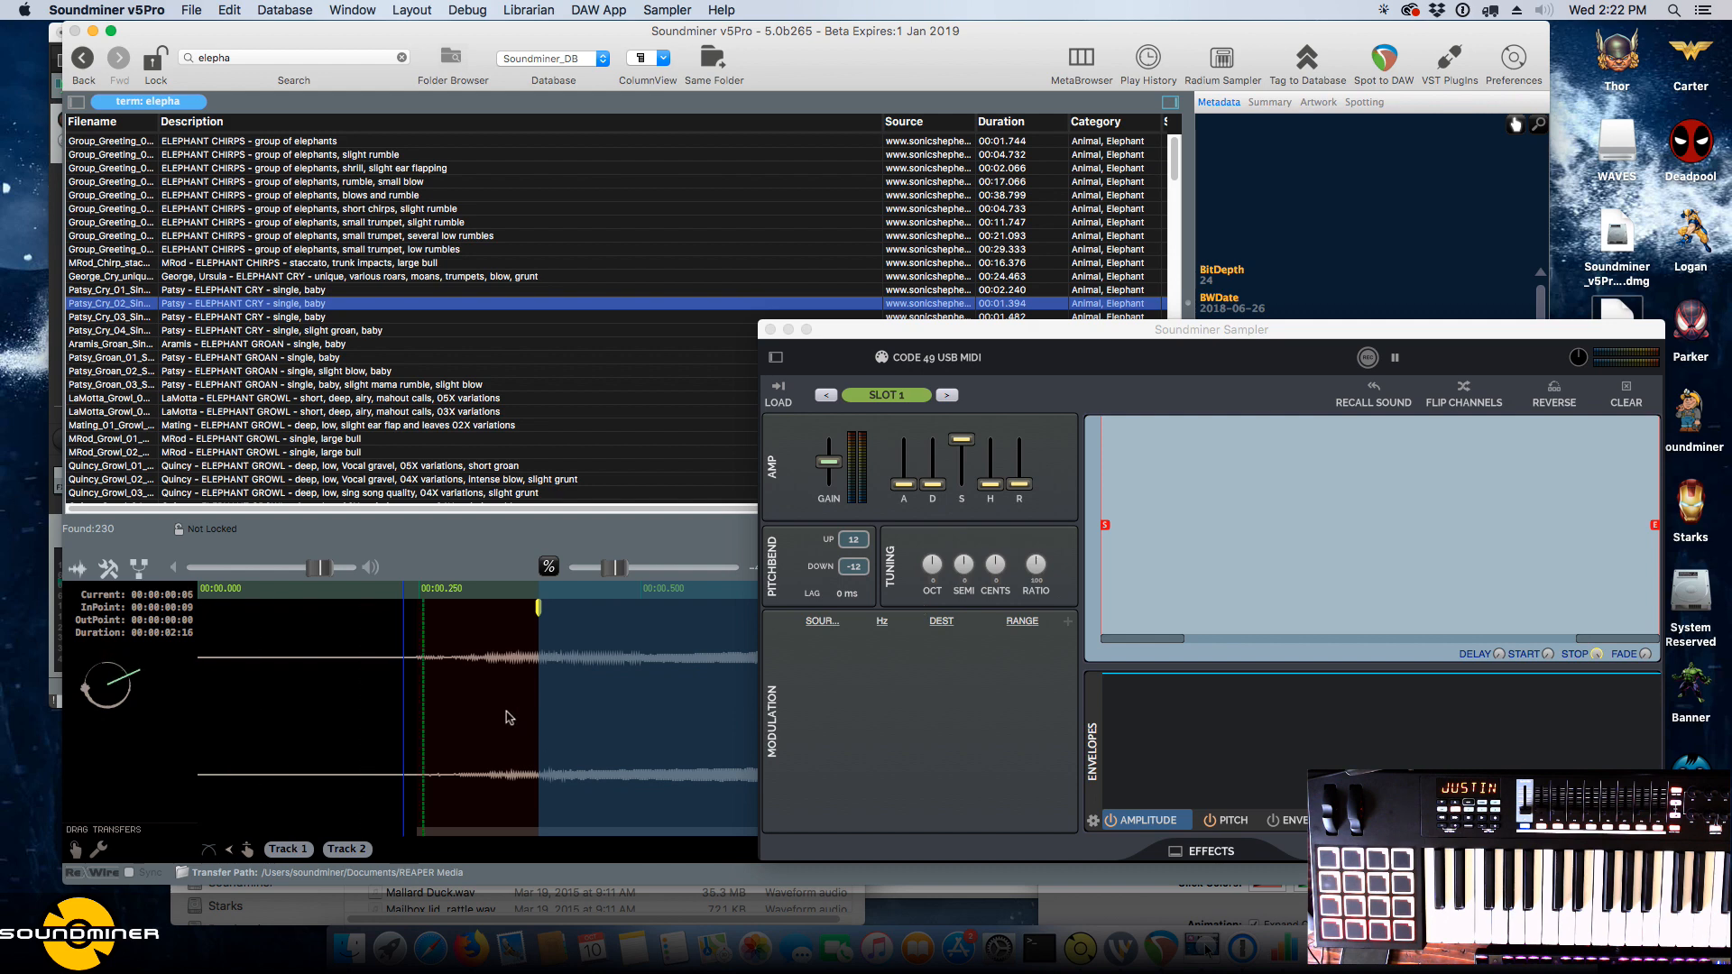
pyautogui.moveTo(488, 726); pyautogui.dragTo(328, 731)
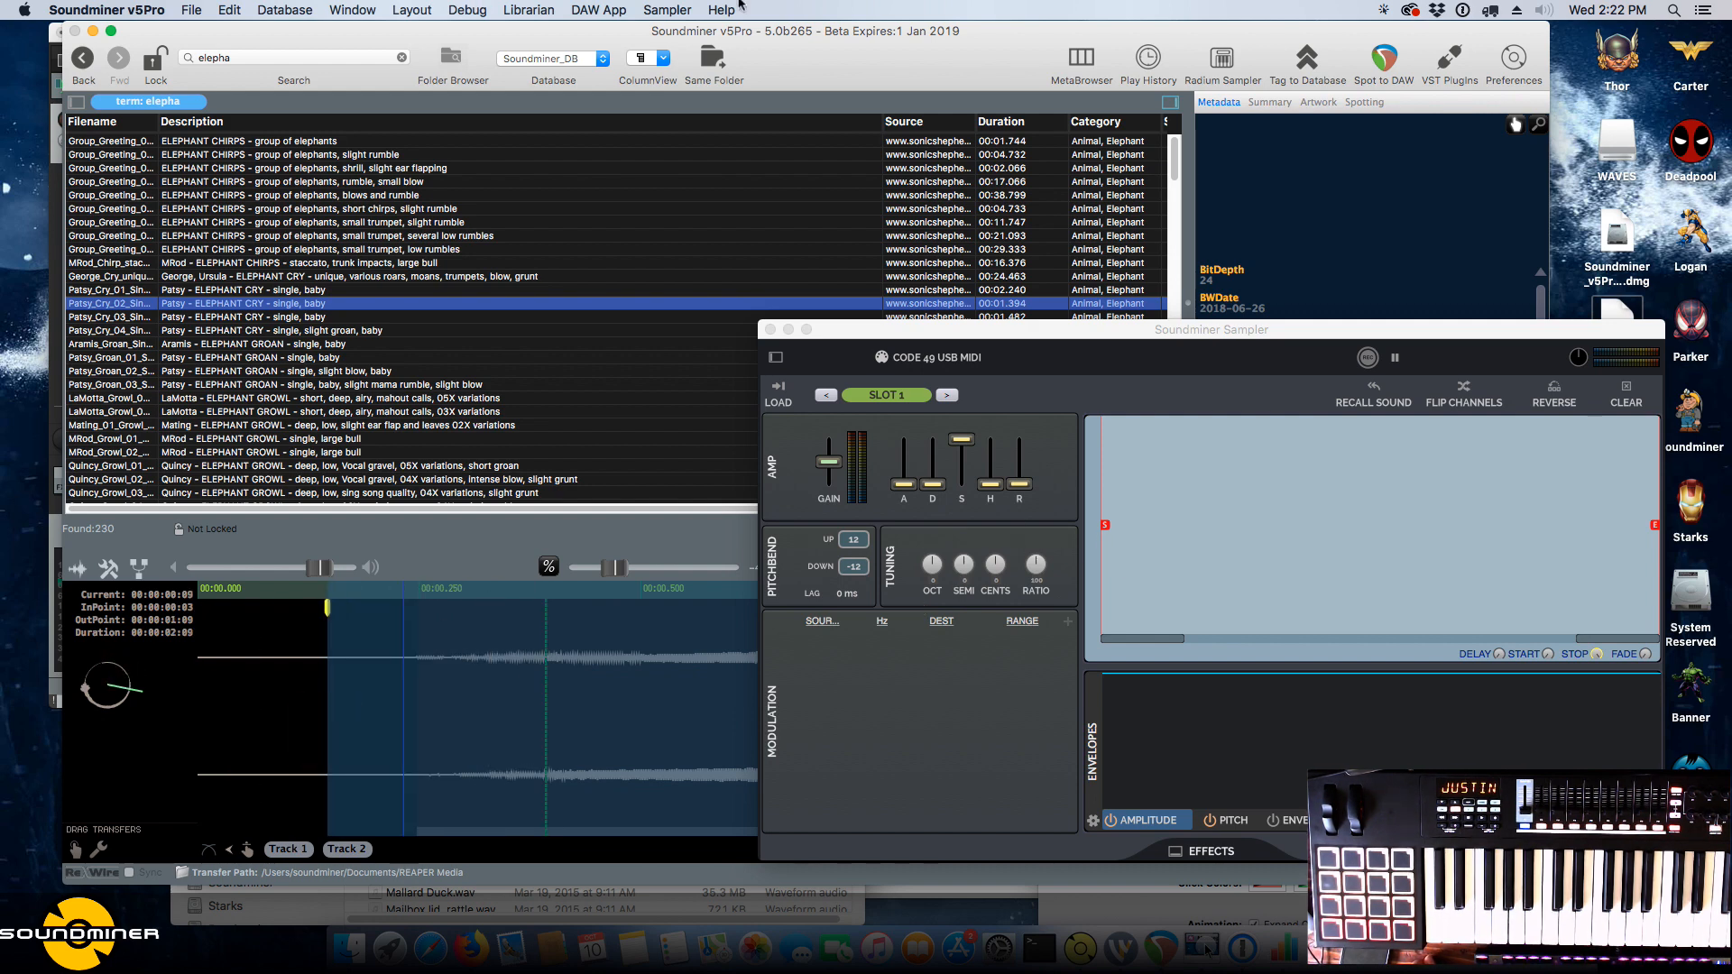
pyautogui.click(668, 10)
pyautogui.click(664, 37)
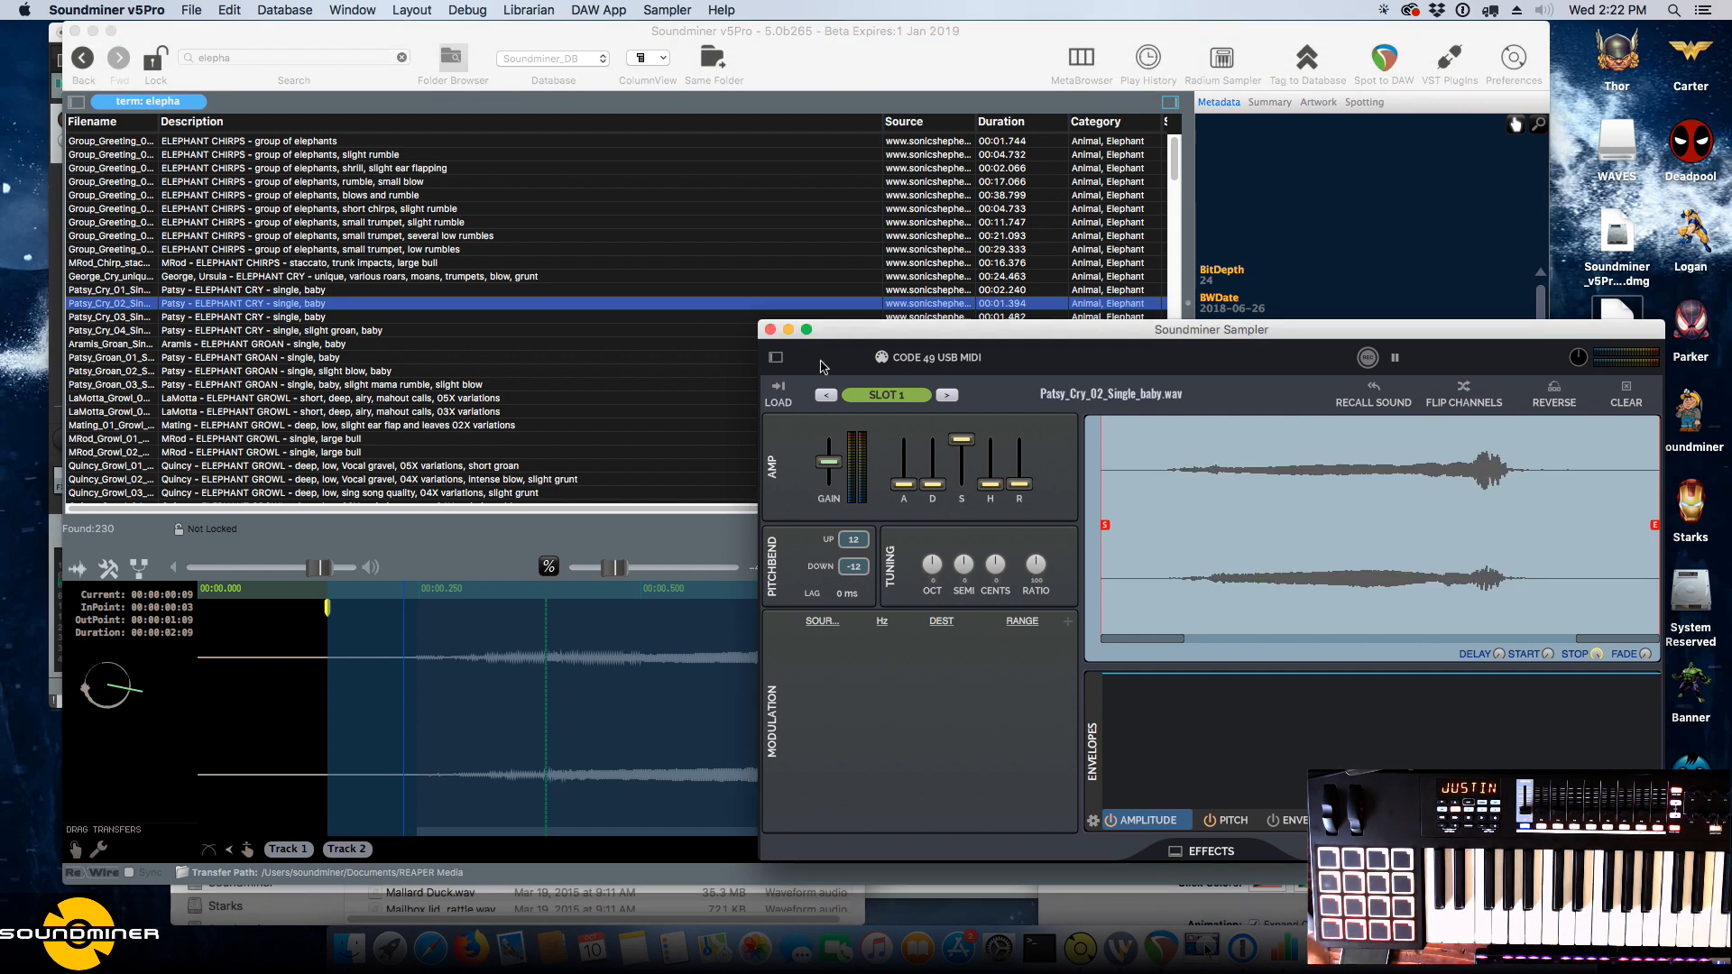
# Trim the slot 1 sample to the body of the cry with the start and end markers, and slightly raise the gain and attack.
pyautogui.click(1108, 530)
pyautogui.moveTo(1109, 540)
pyautogui.mouseDown()
pyautogui.moveTo(1198, 533)
pyautogui.moveTo(1105, 537)
pyautogui.moveTo(1197, 552)
pyautogui.moveTo(1089, 541)
pyautogui.moveTo(1139, 542)
pyautogui.mouseUp()
pyautogui.moveTo(1655, 532); pyautogui.dragTo(1529, 541)
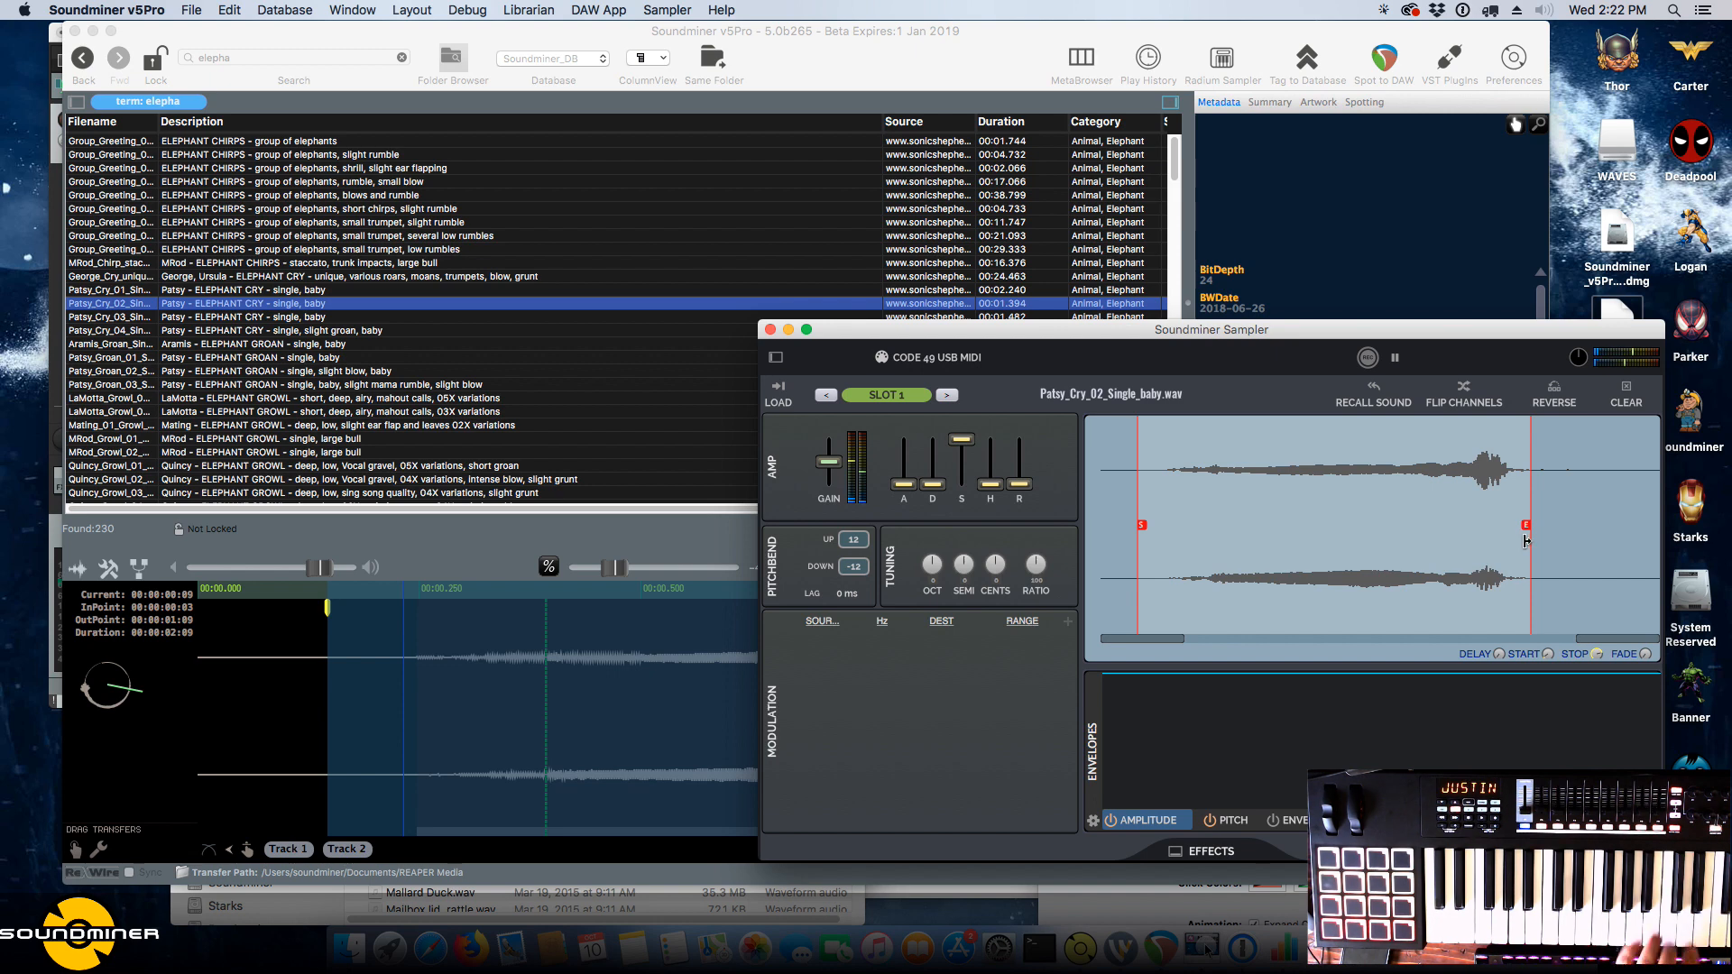
pyautogui.moveTo(828, 462); pyautogui.dragTo(829, 457)
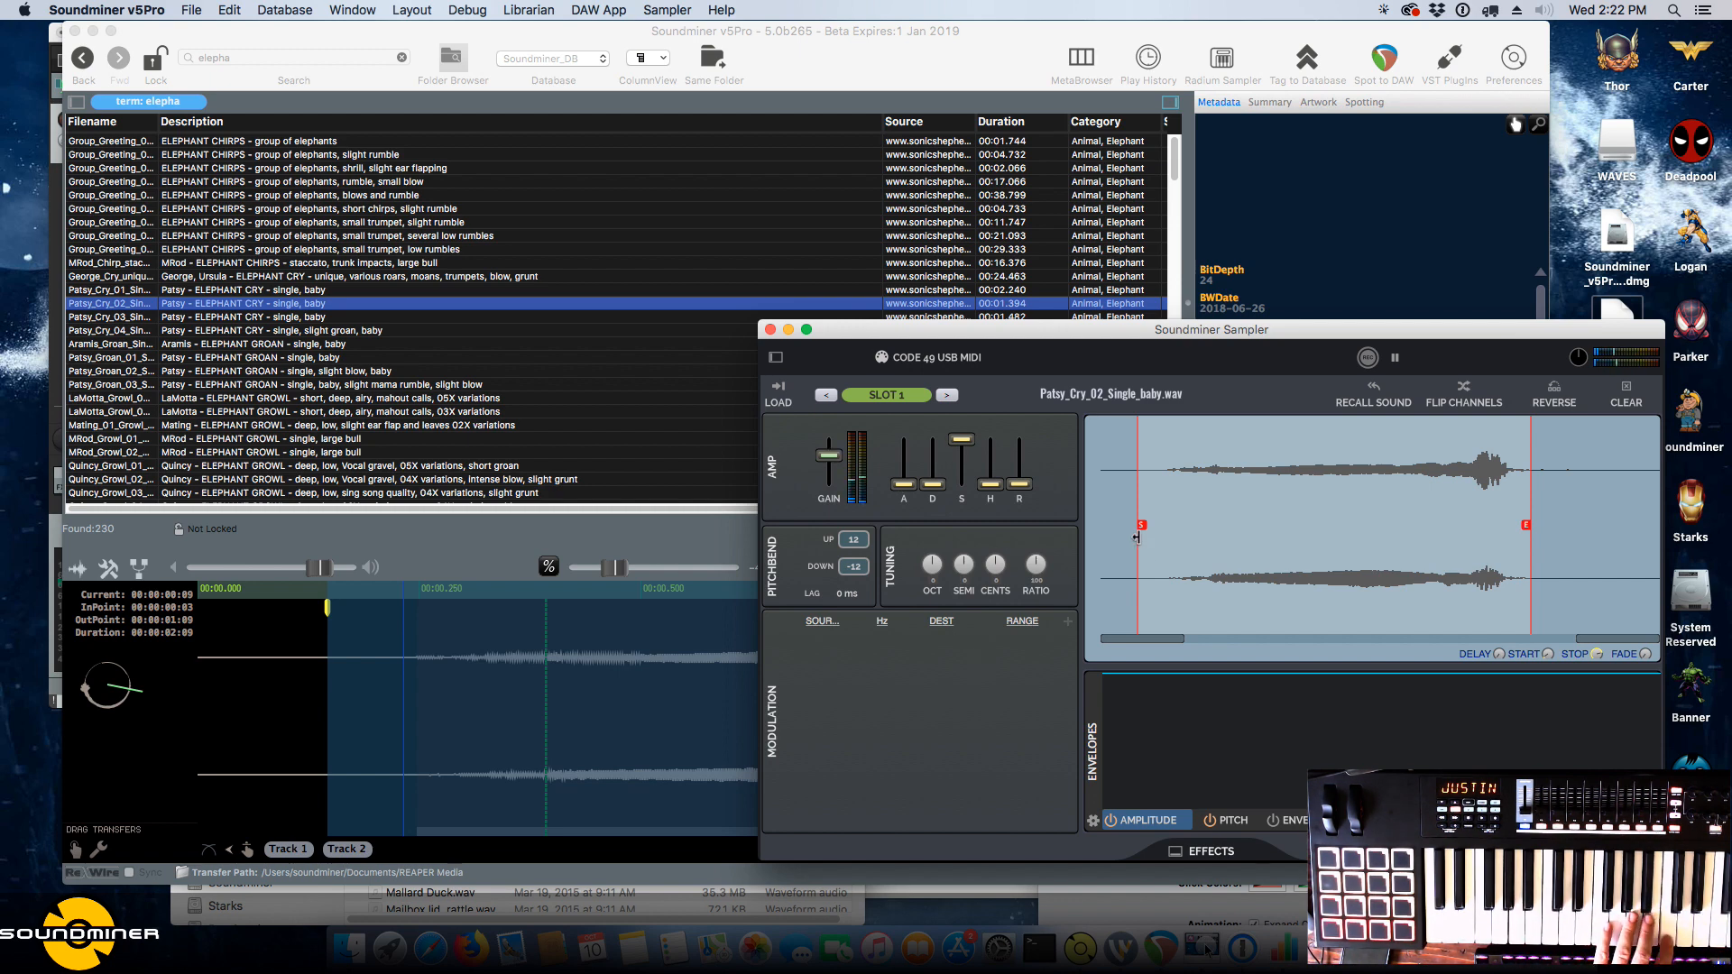
pyautogui.moveTo(1137, 537); pyautogui.dragTo(1241, 534)
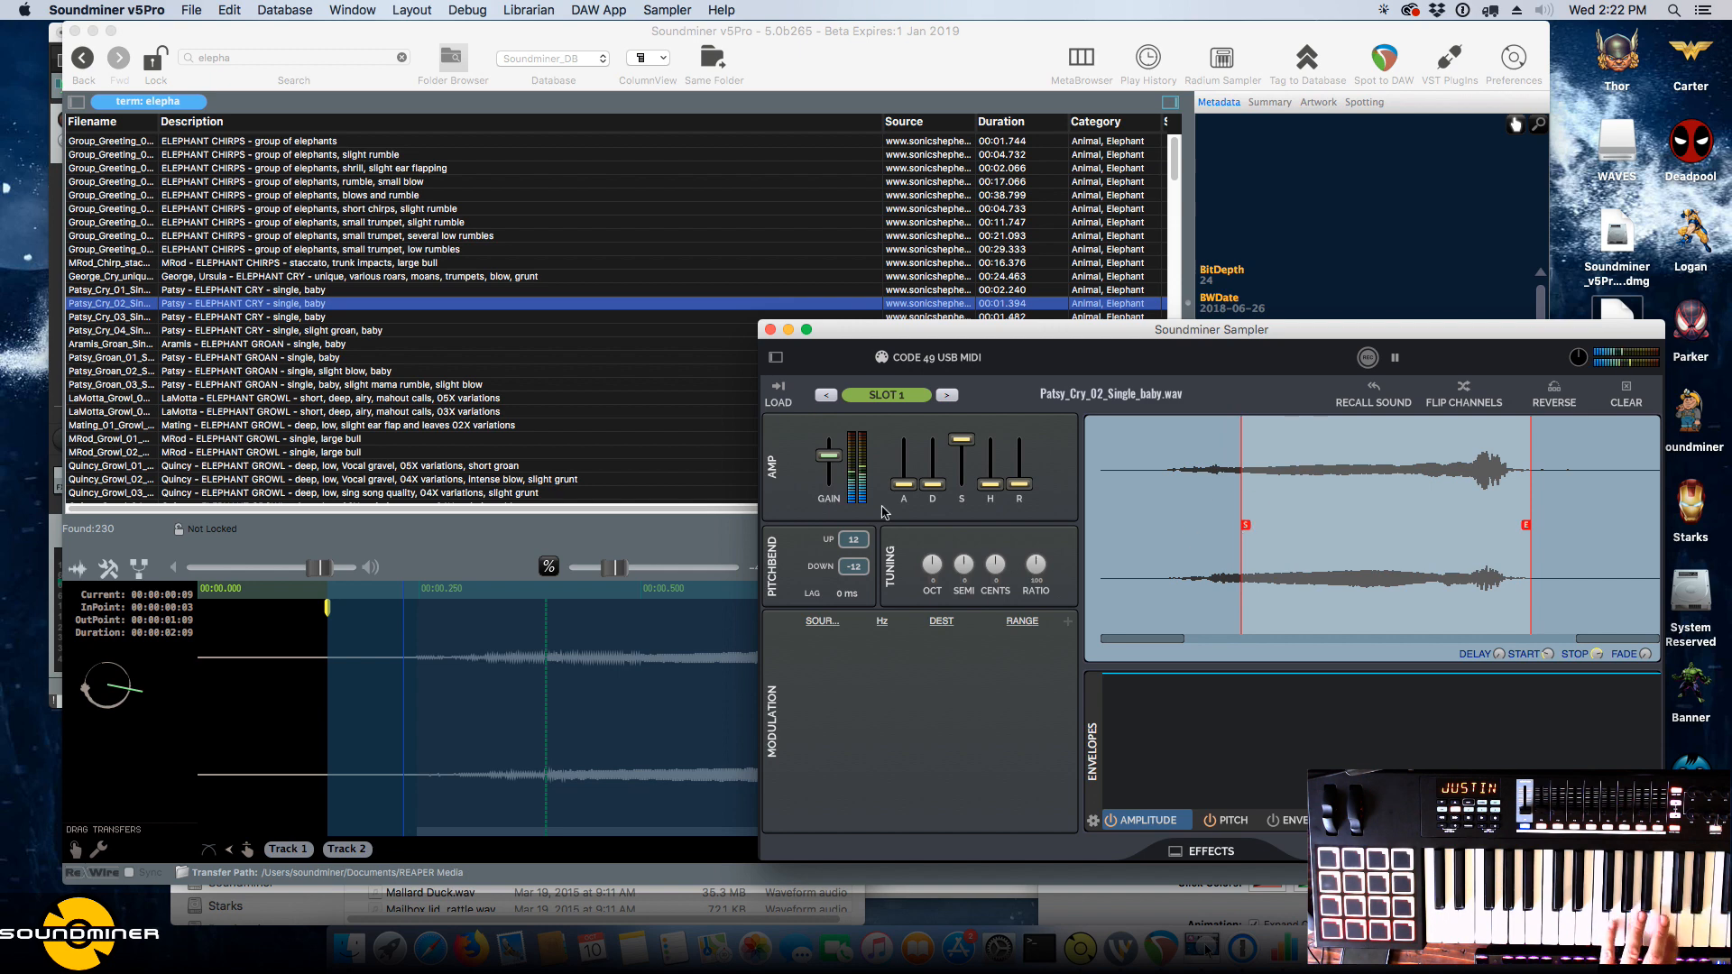
pyautogui.moveTo(903, 484); pyautogui.dragTo(902, 477)
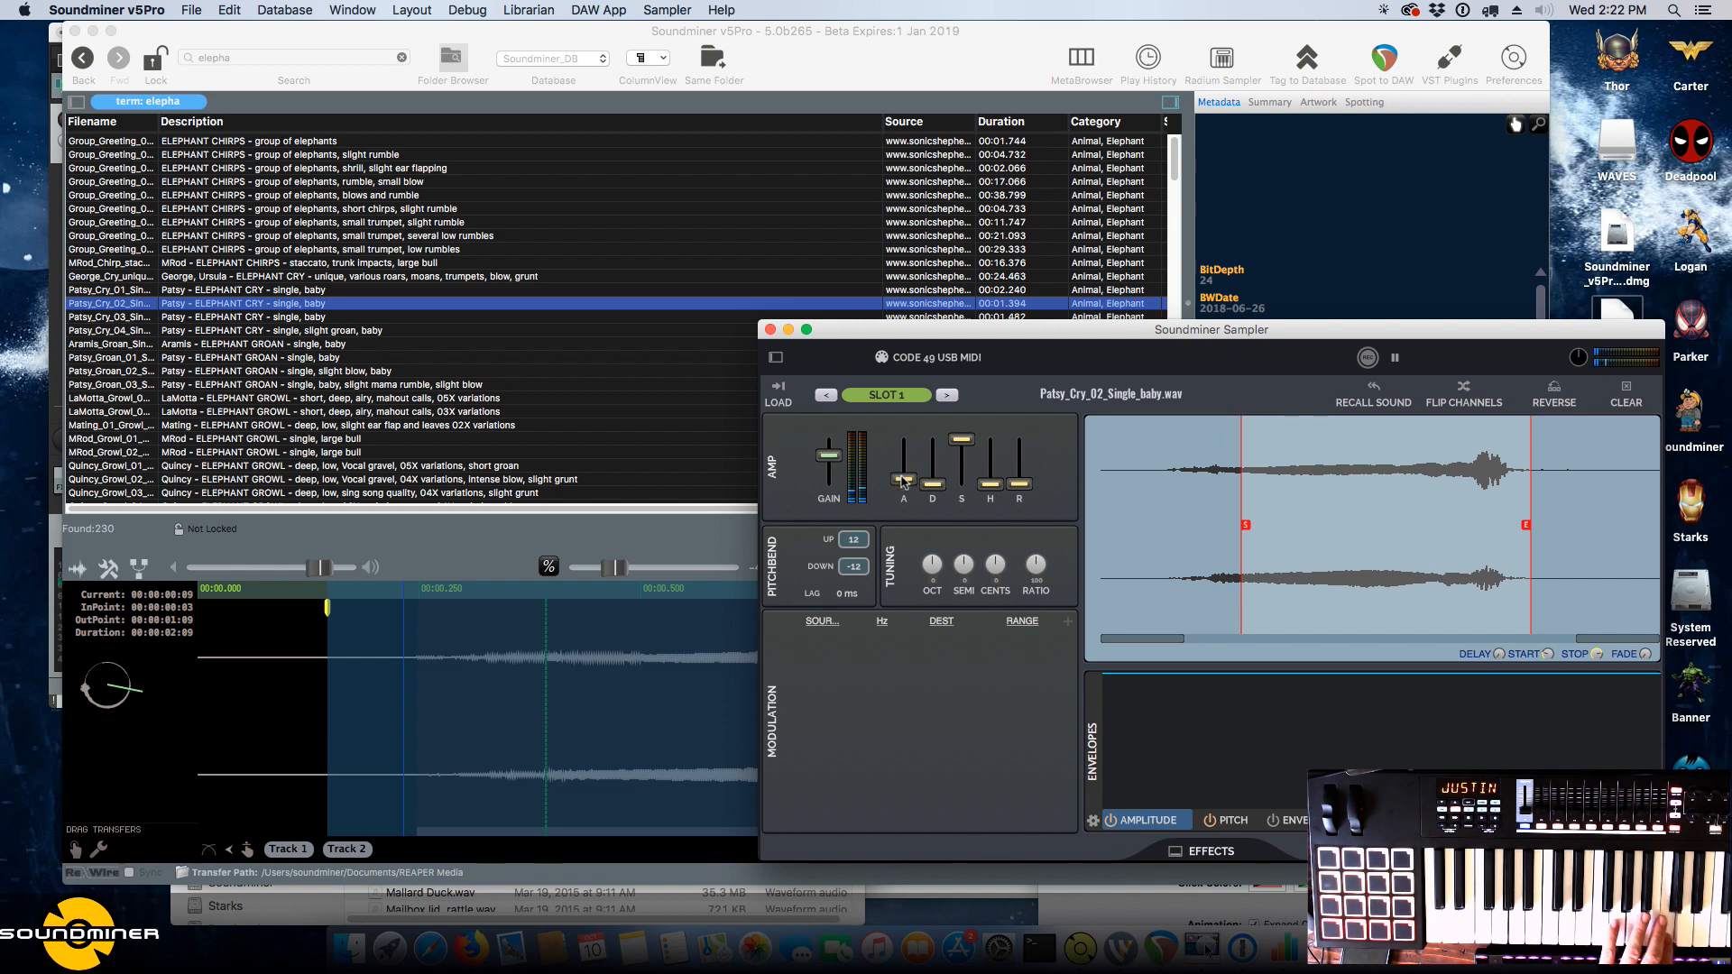
# Narrow the slot 1 sample's start and end markers to a short section in the middle of the cry.
pyautogui.click(902, 481)
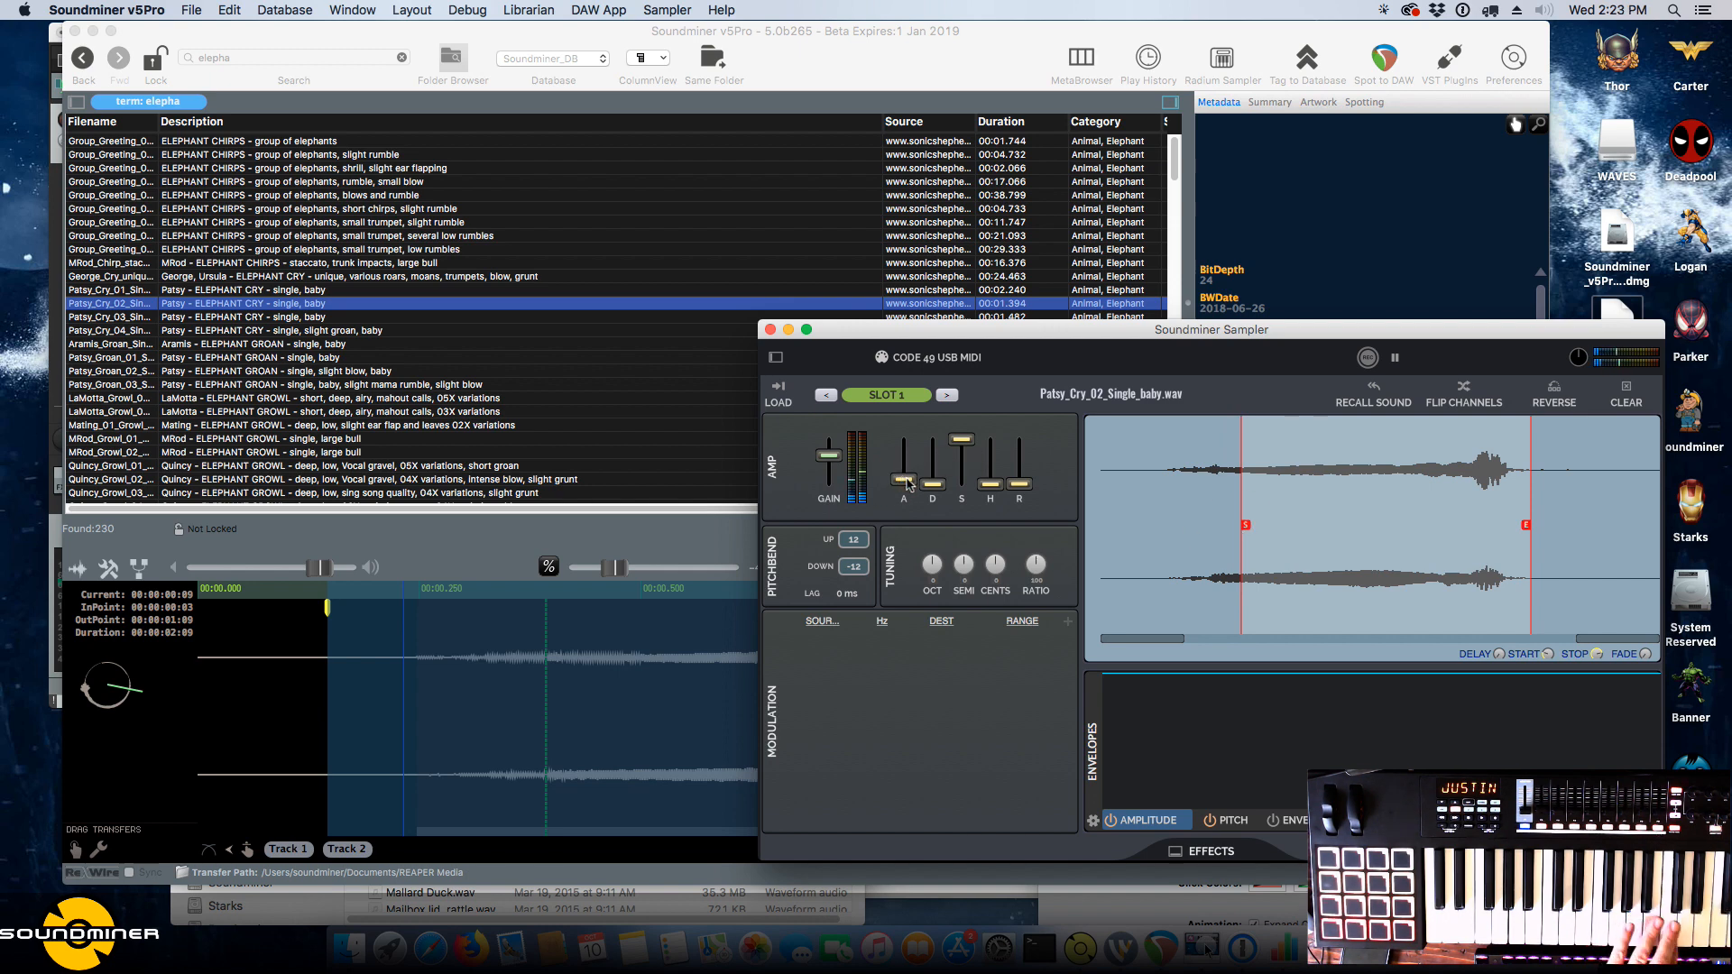
pyautogui.moveTo(1246, 525); pyautogui.dragTo(1332, 525)
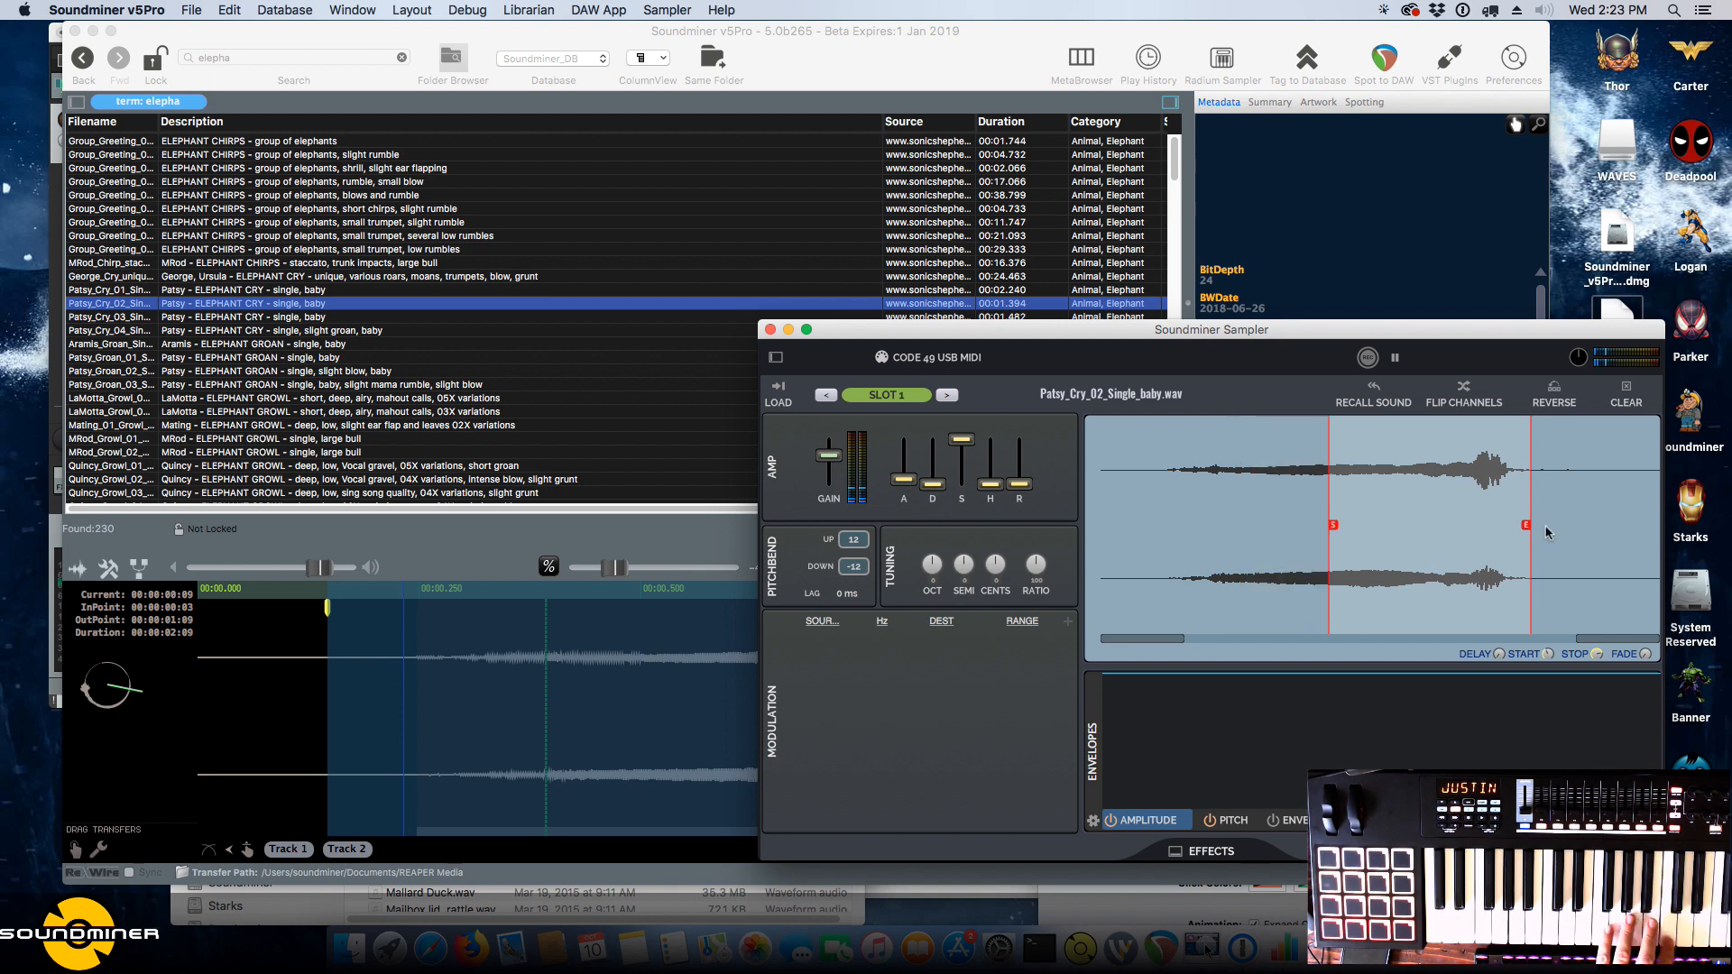
pyautogui.moveTo(1527, 535); pyautogui.dragTo(1410, 528)
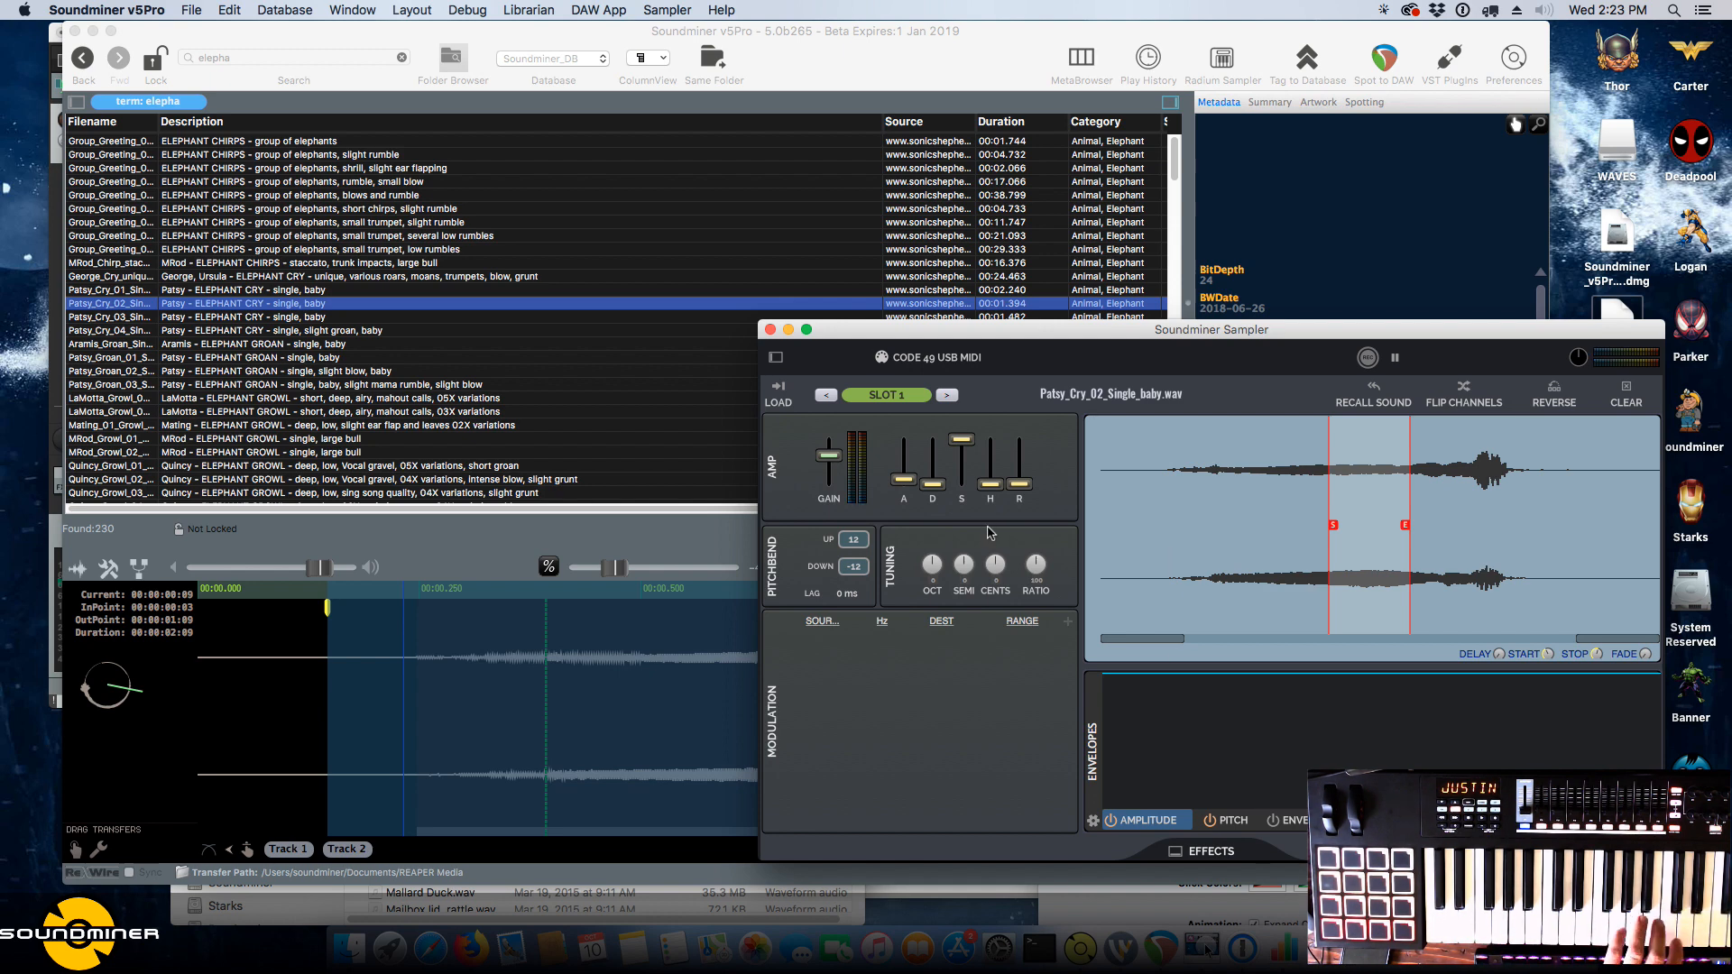
# Raise slot 1's release slightly and add a short fade at the sample's end marker.
pyautogui.moveTo(1019, 484); pyautogui.dragTo(1023, 477)
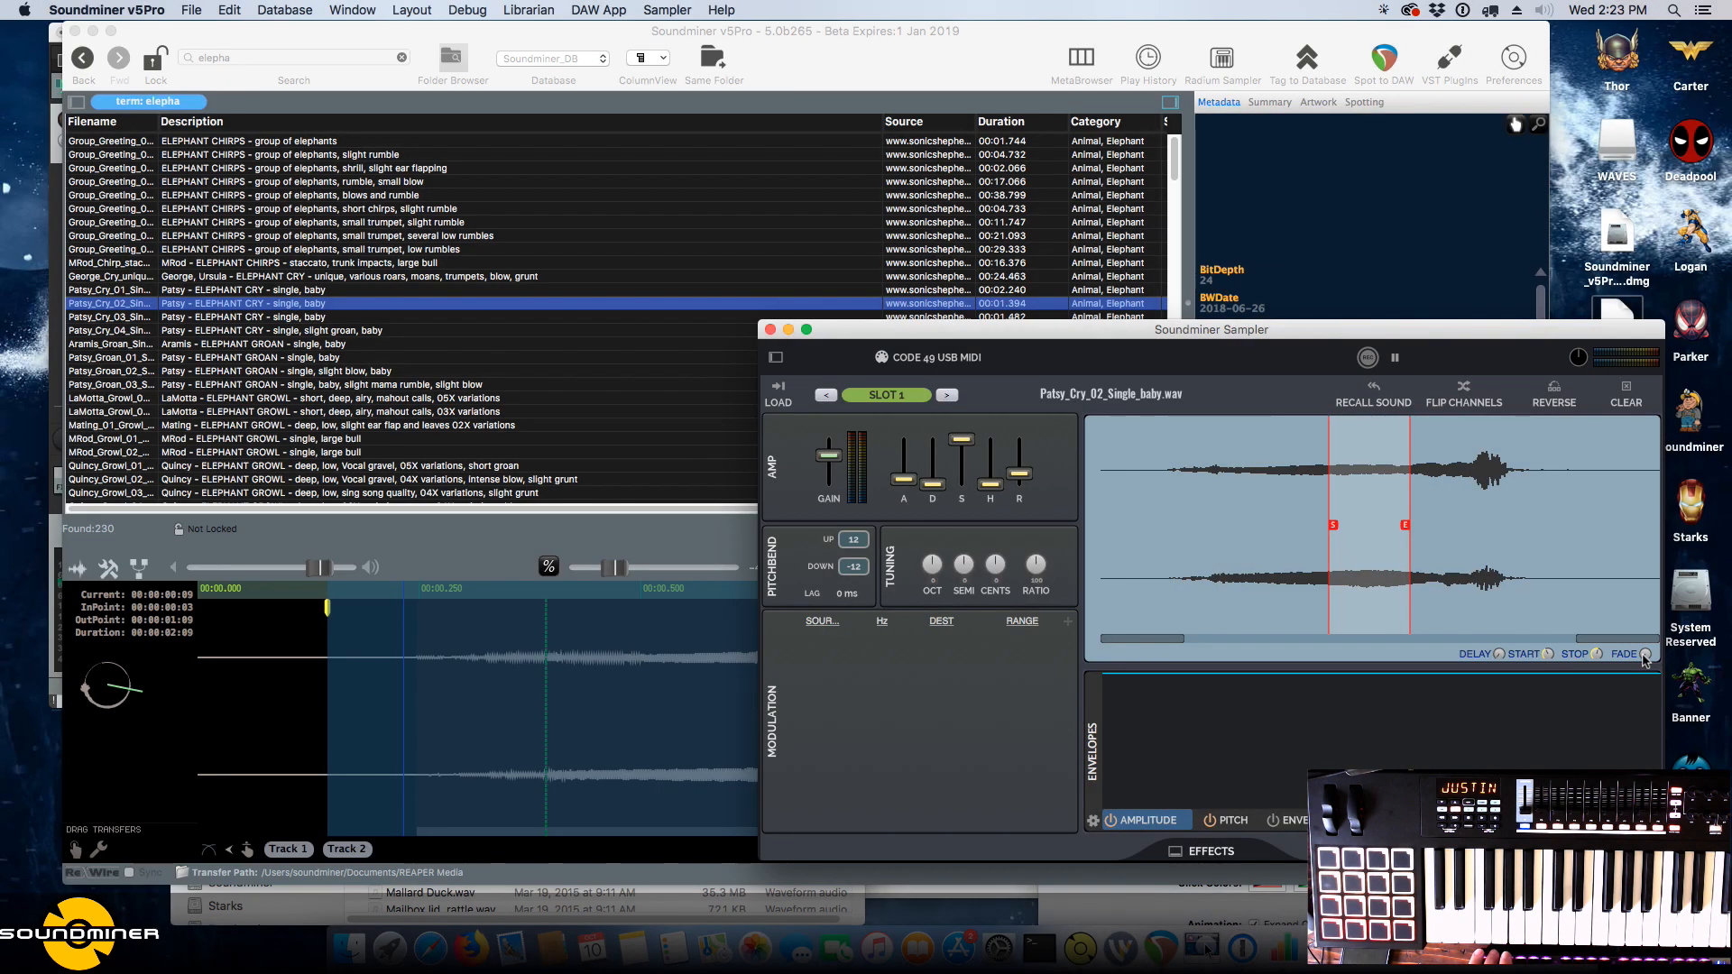
pyautogui.moveTo(1644, 658); pyautogui.dragTo(1644, 655)
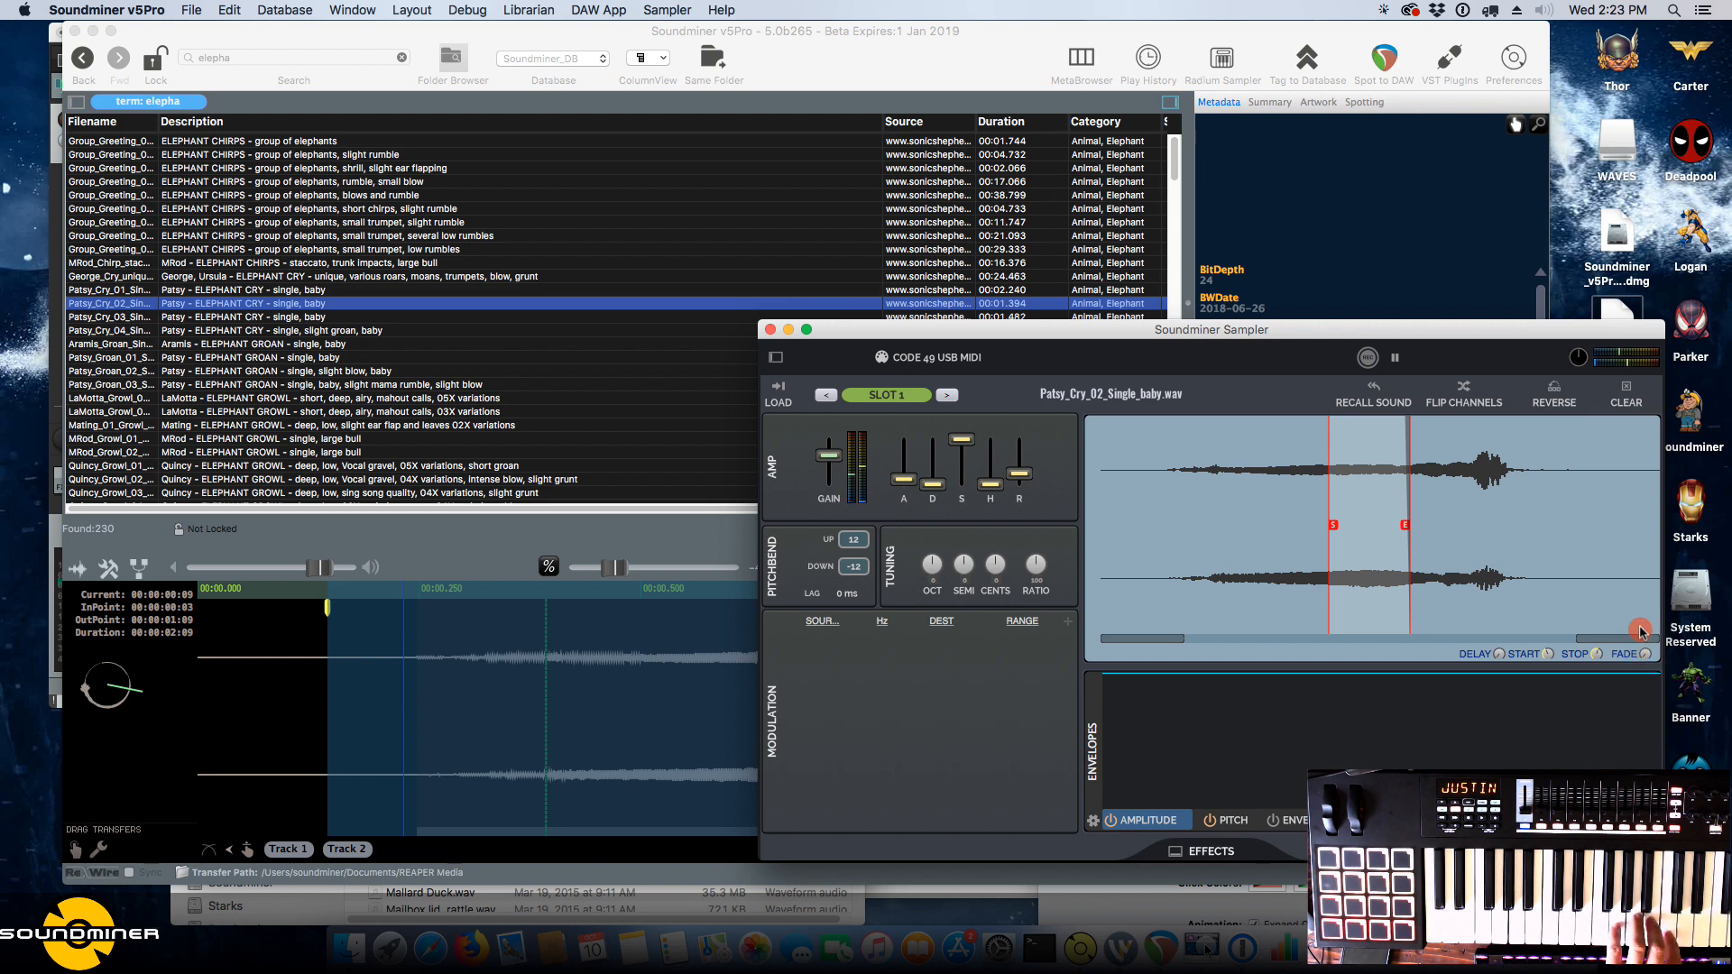
pyautogui.moveTo(1642, 655); pyautogui.dragTo(1641, 651)
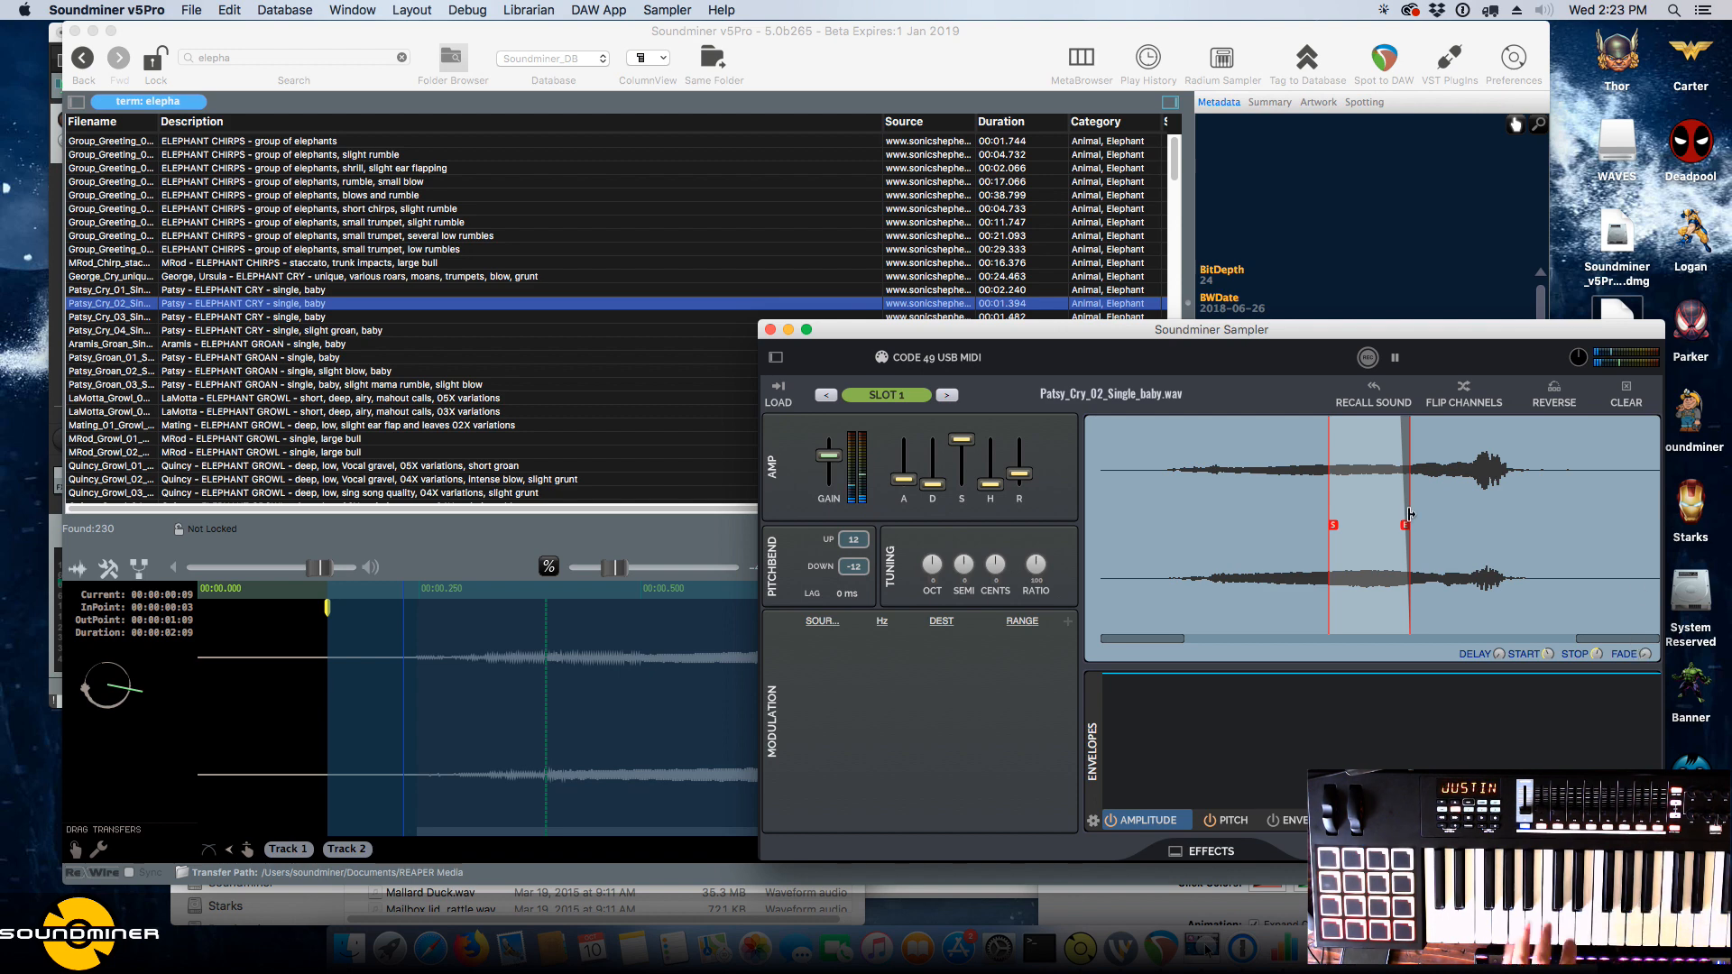
# Widen the slot 1 sample's start and end markers so they enclose the whole cry.
pyautogui.moveTo(1333, 525); pyautogui.dragTo(1265, 525)
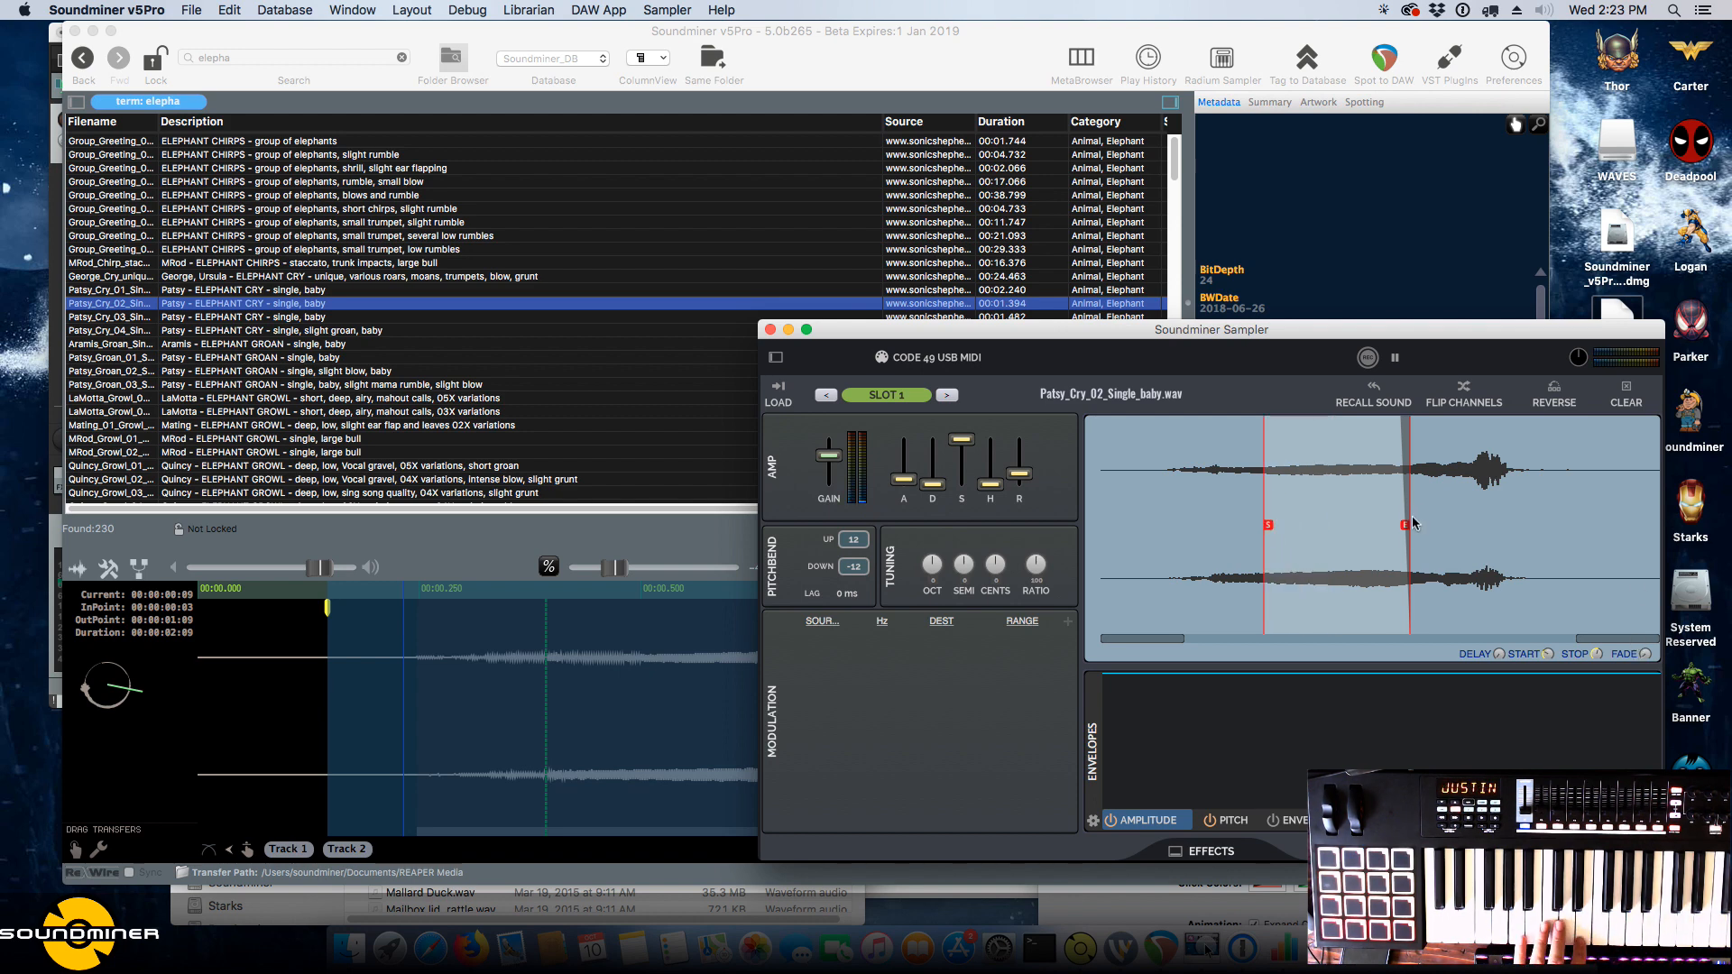
pyautogui.moveTo(1413, 536); pyautogui.dragTo(1513, 532)
pyautogui.moveTo(1268, 532); pyautogui.dragTo(1166, 538)
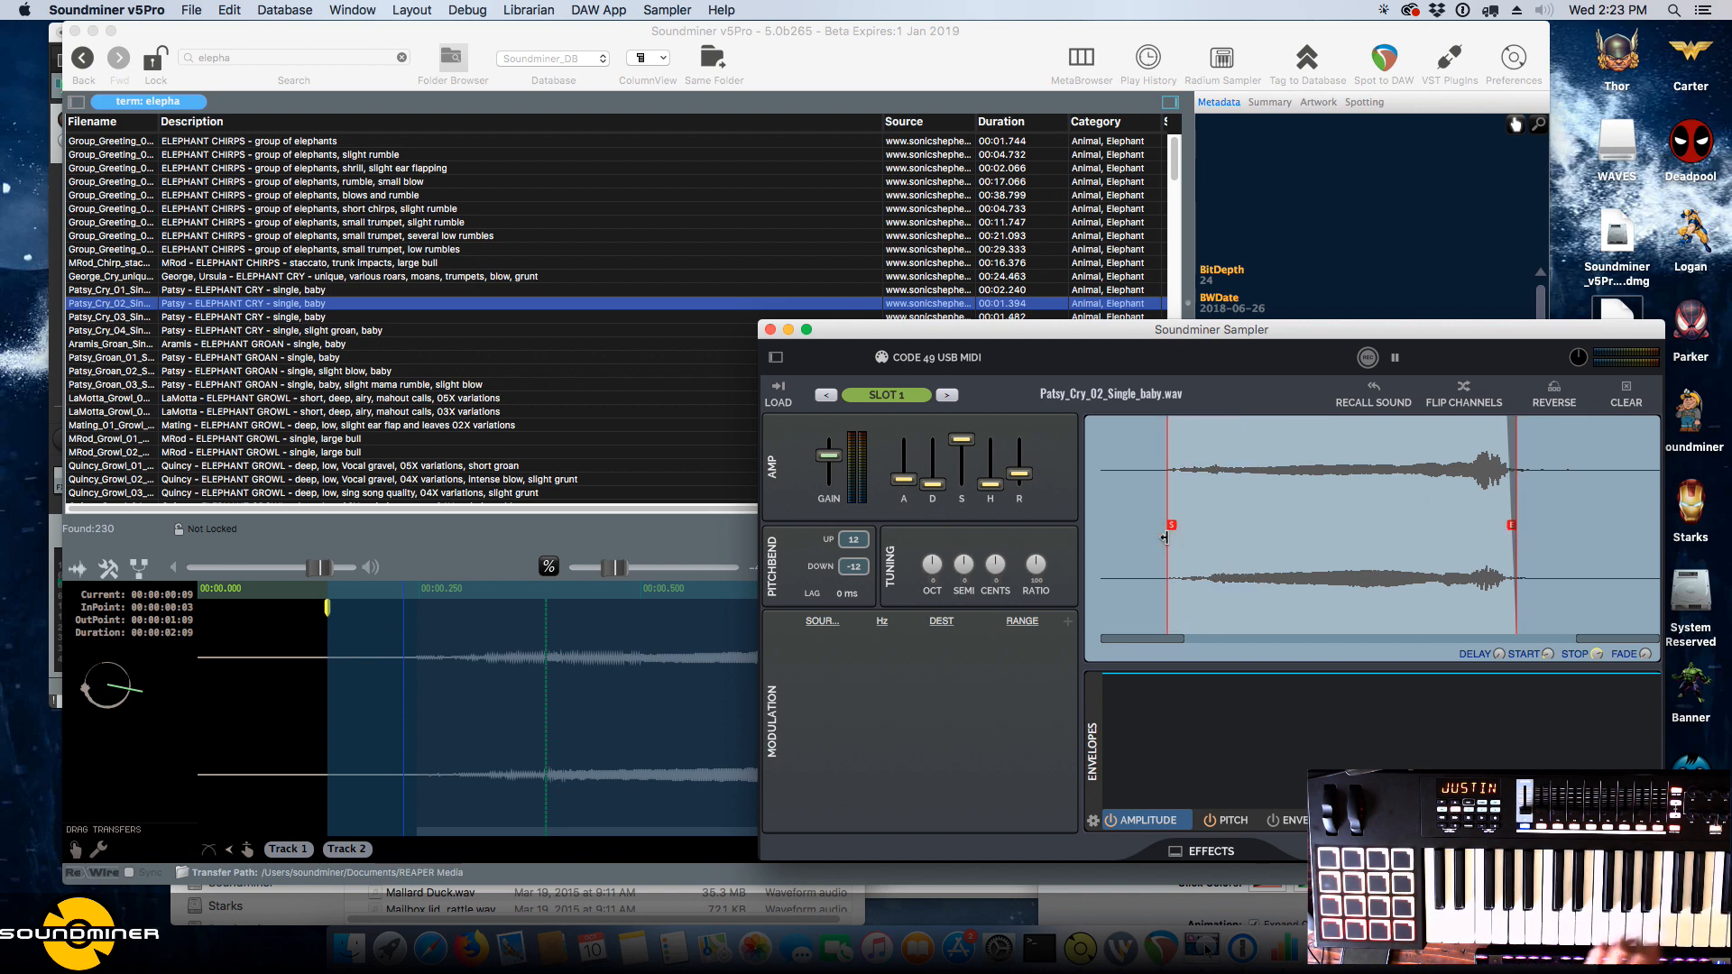
# Try reversing the slot 1 sample and flipping its channels, and return it to forward playback.
pyautogui.click(1554, 390)
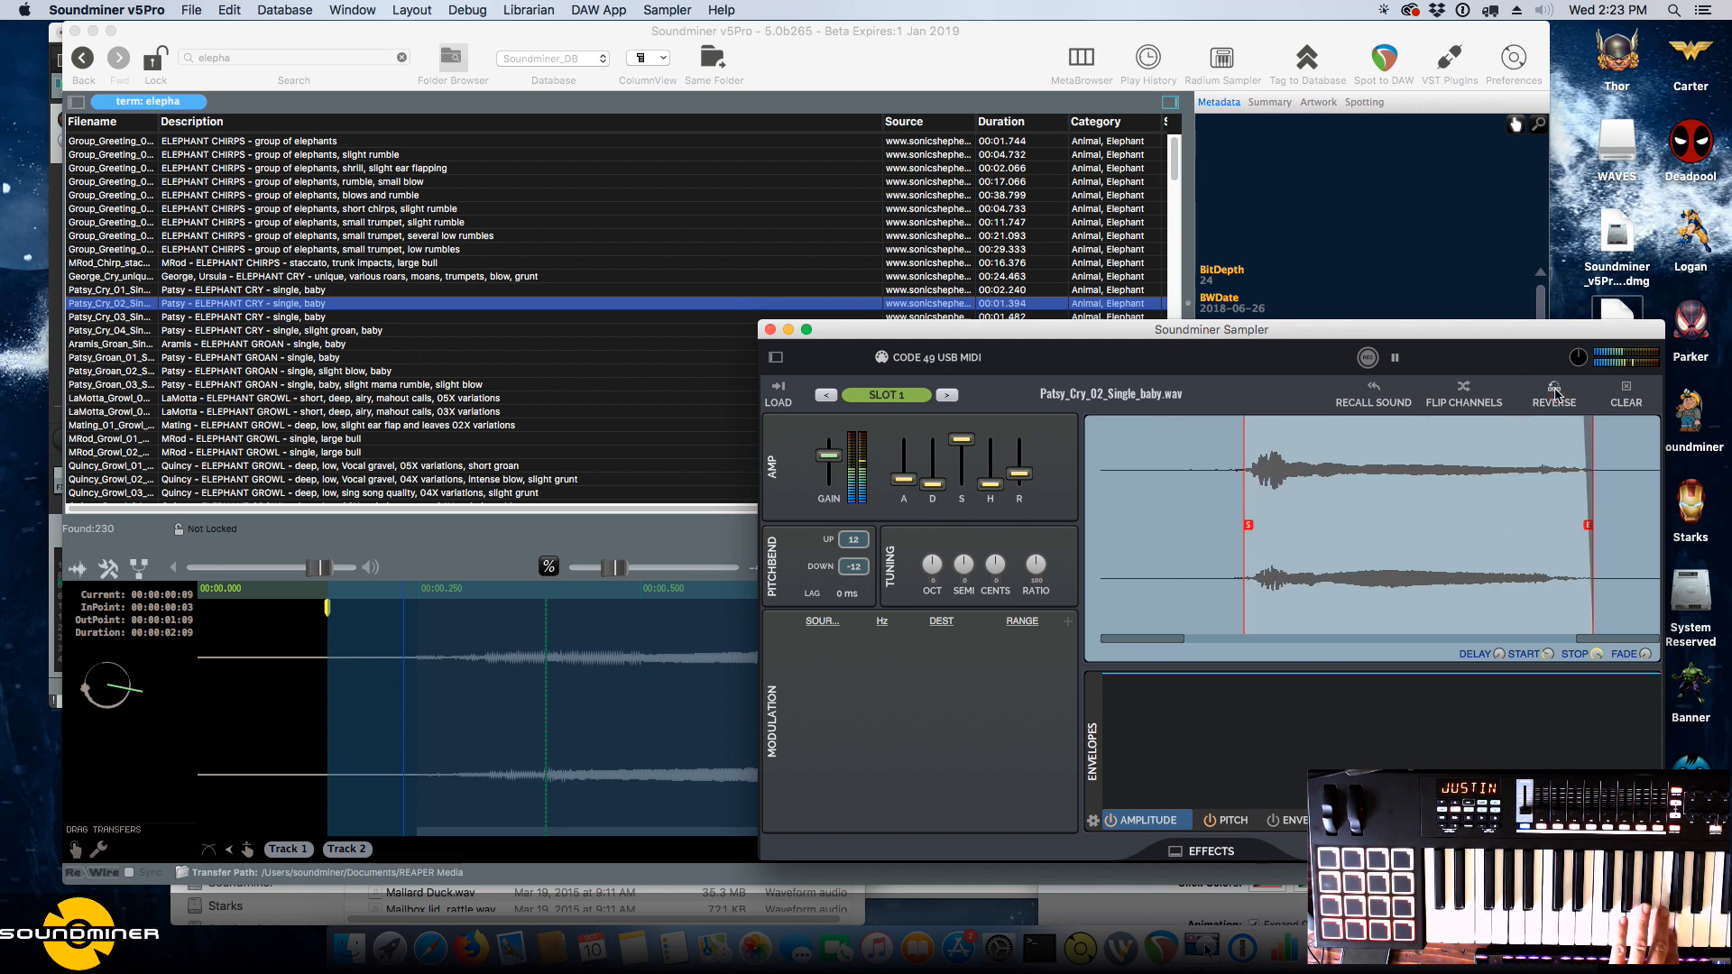
pyautogui.click(1465, 394)
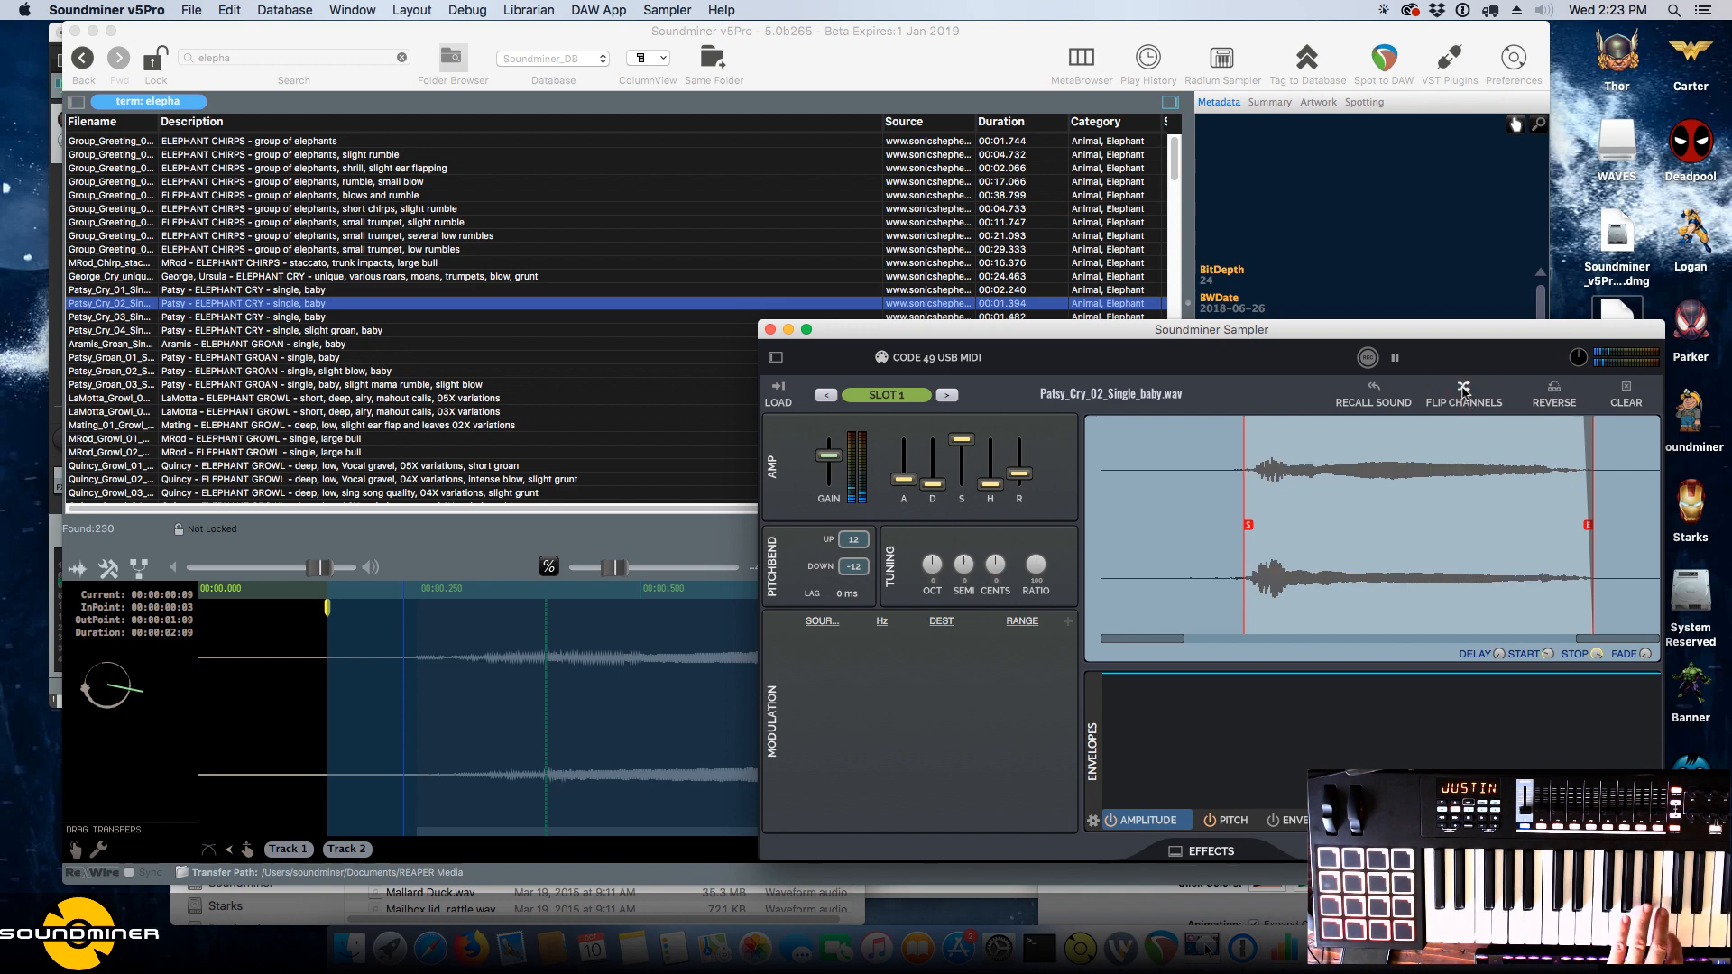
pyautogui.click(1555, 395)
# Browse other elephant sounds, recall slot 1's source sound in the database, and move the sampler window clear of its waveform.
pyautogui.click(398, 398)
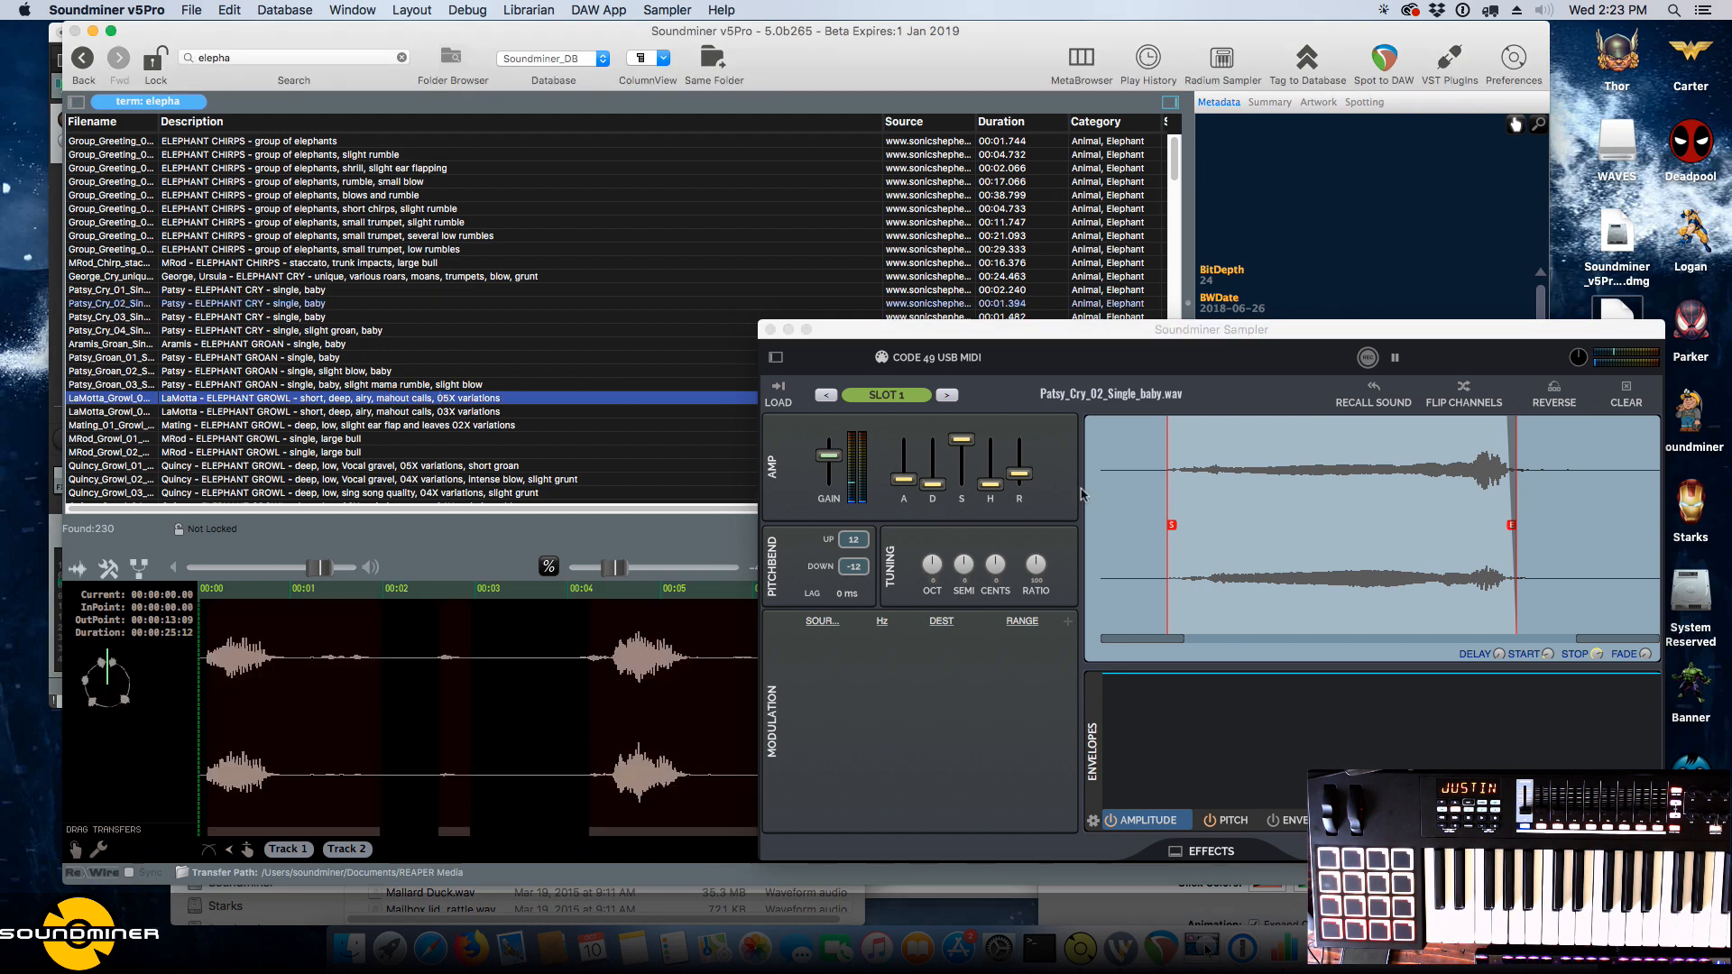
pyautogui.click(531, 315)
pyautogui.click(456, 168)
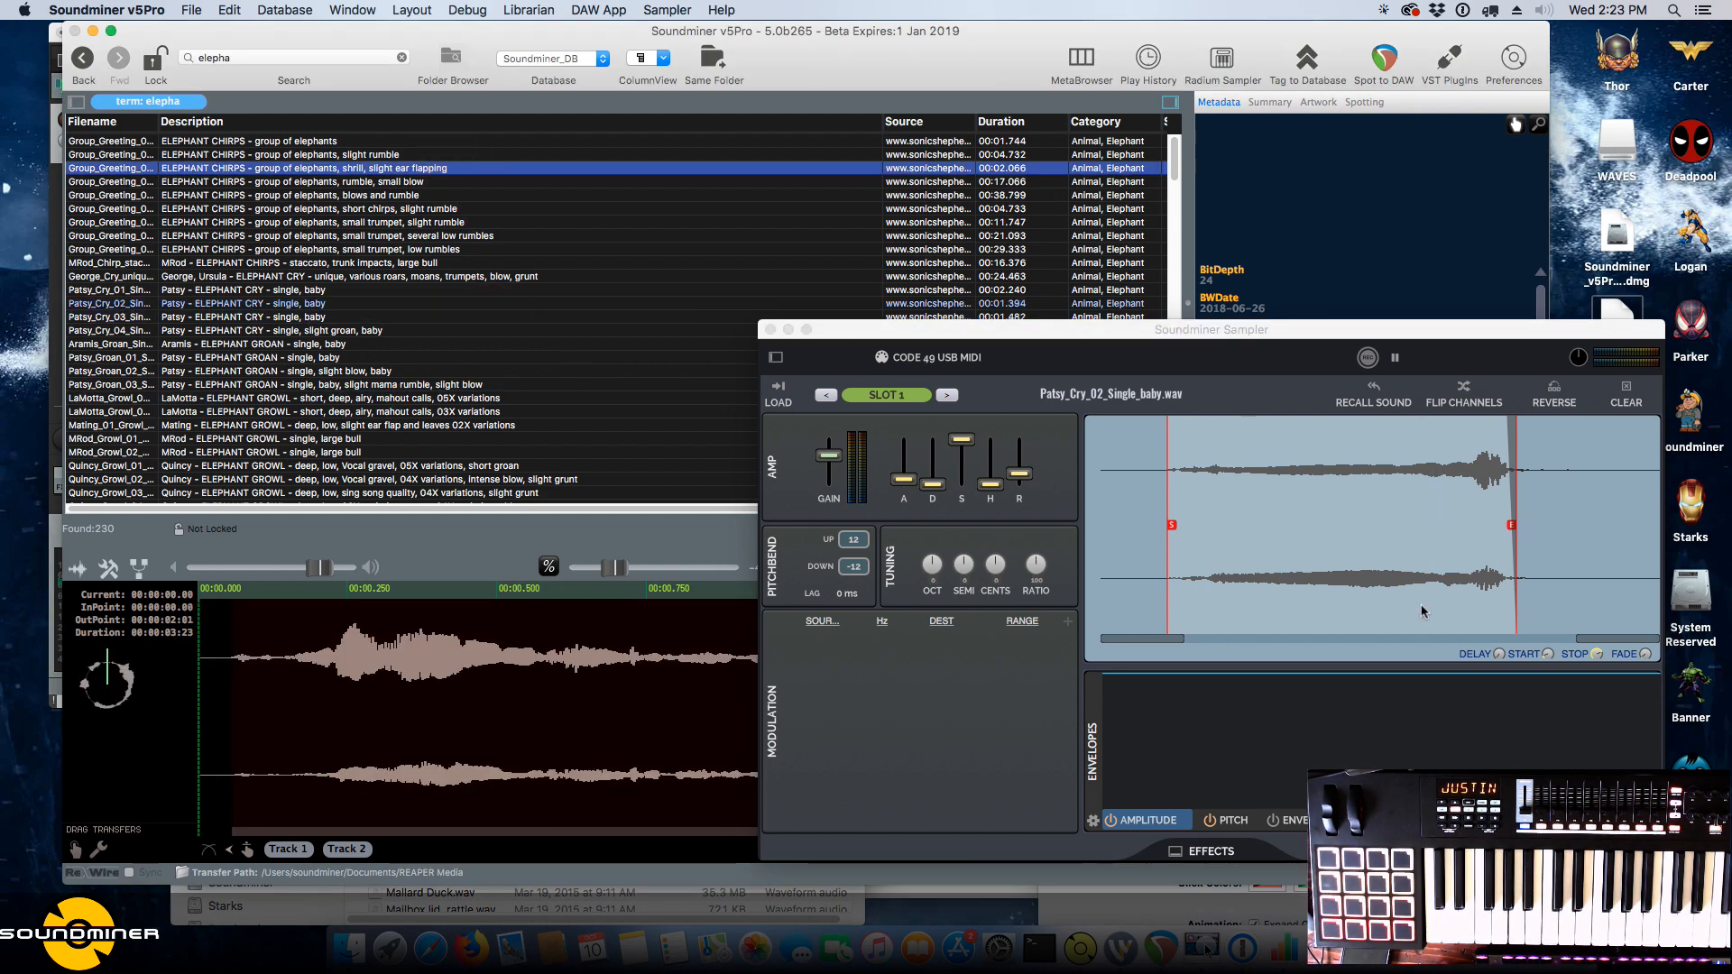
pyautogui.click(1375, 390)
pyautogui.moveTo(1092, 344); pyautogui.dragTo(1472, 116)
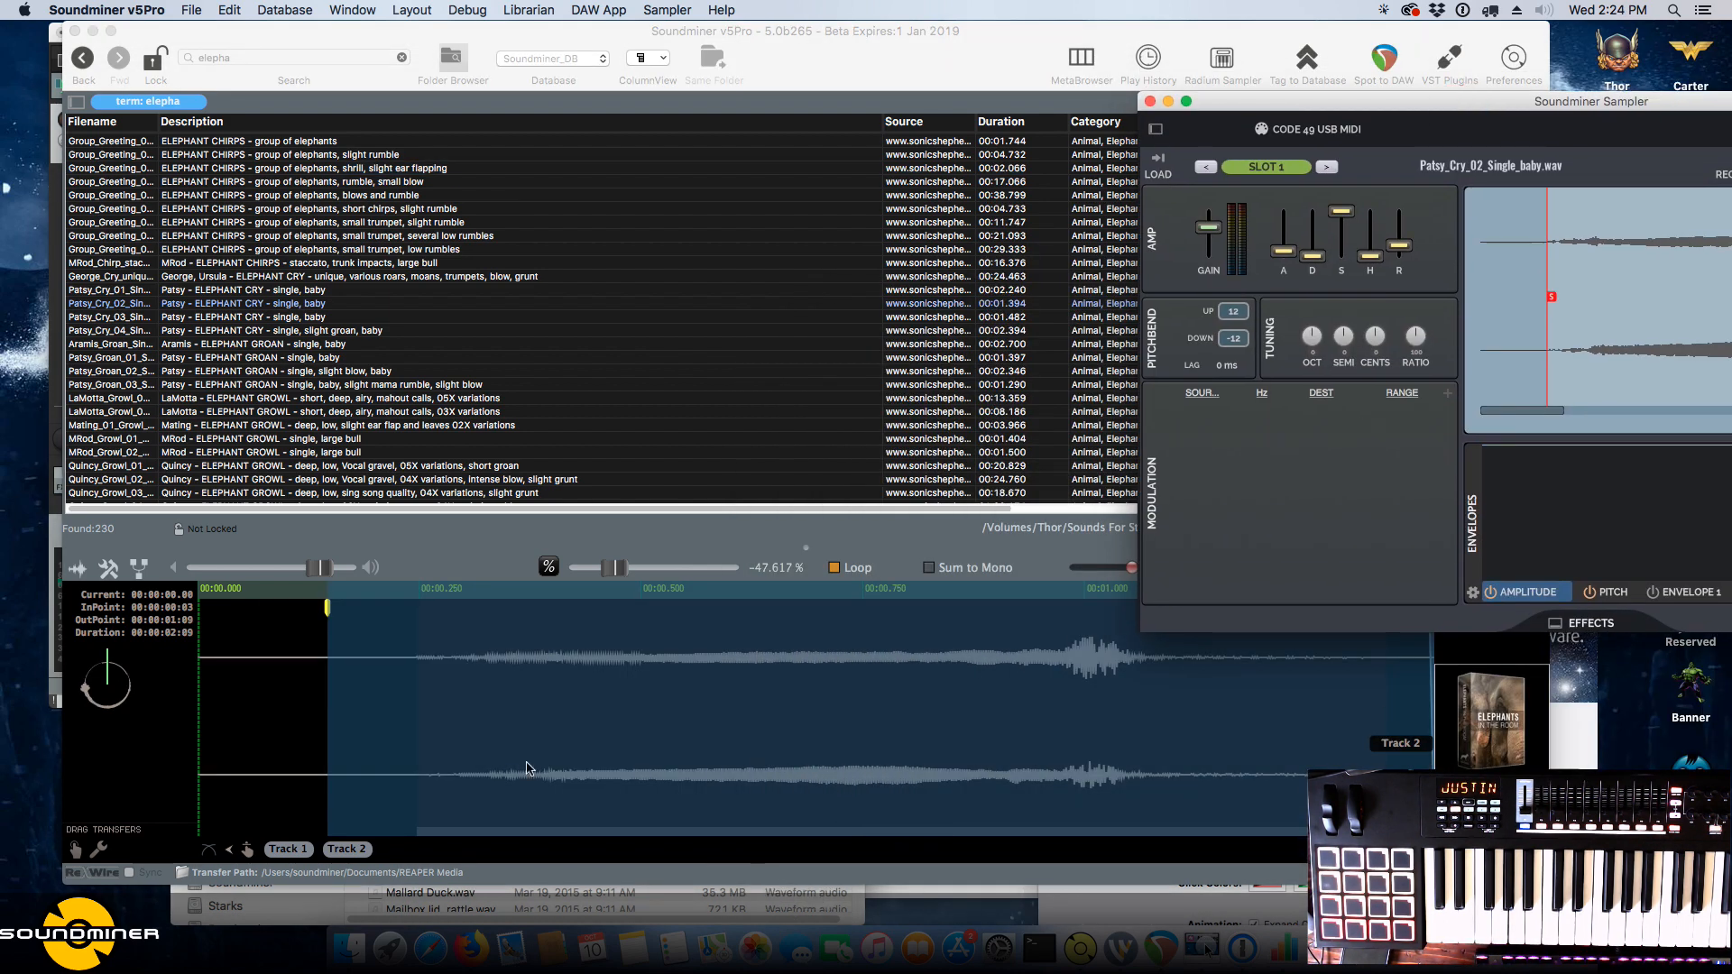
# Clear the waveform selection, move the sampler window back, and load the whole Patsy_Cry_02 sound into slot 1.
pyautogui.click(298, 704)
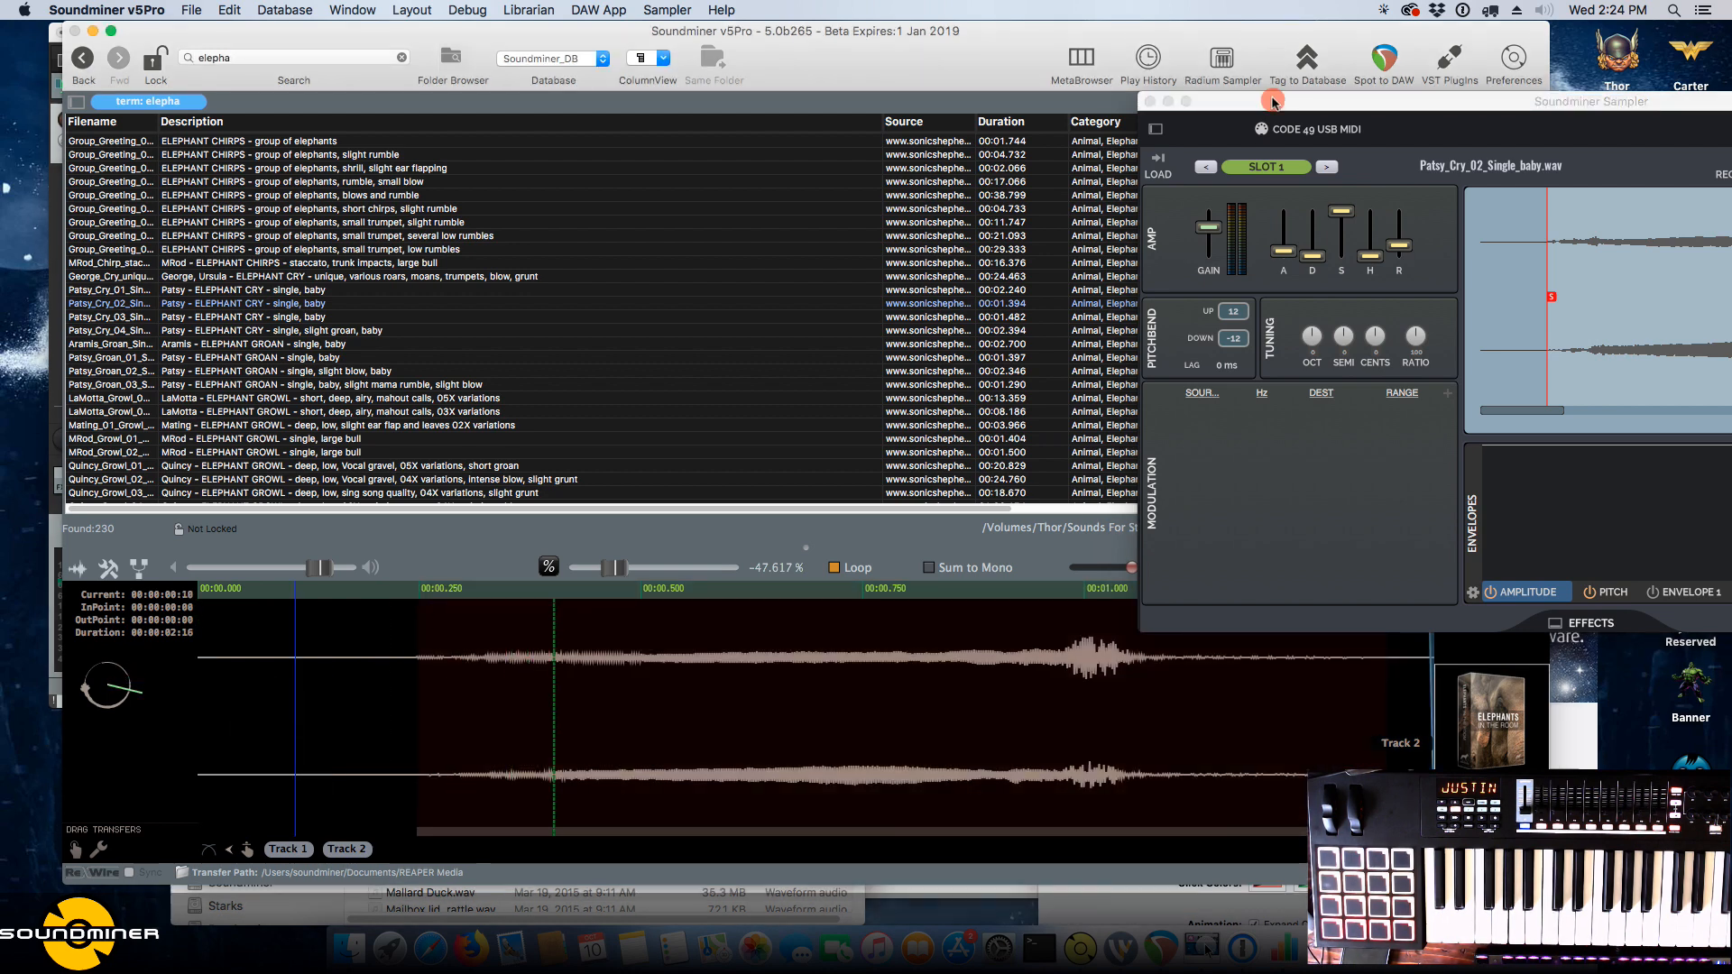
pyautogui.moveTo(1273, 102); pyautogui.dragTo(816, 135)
pyautogui.click(764, 191)
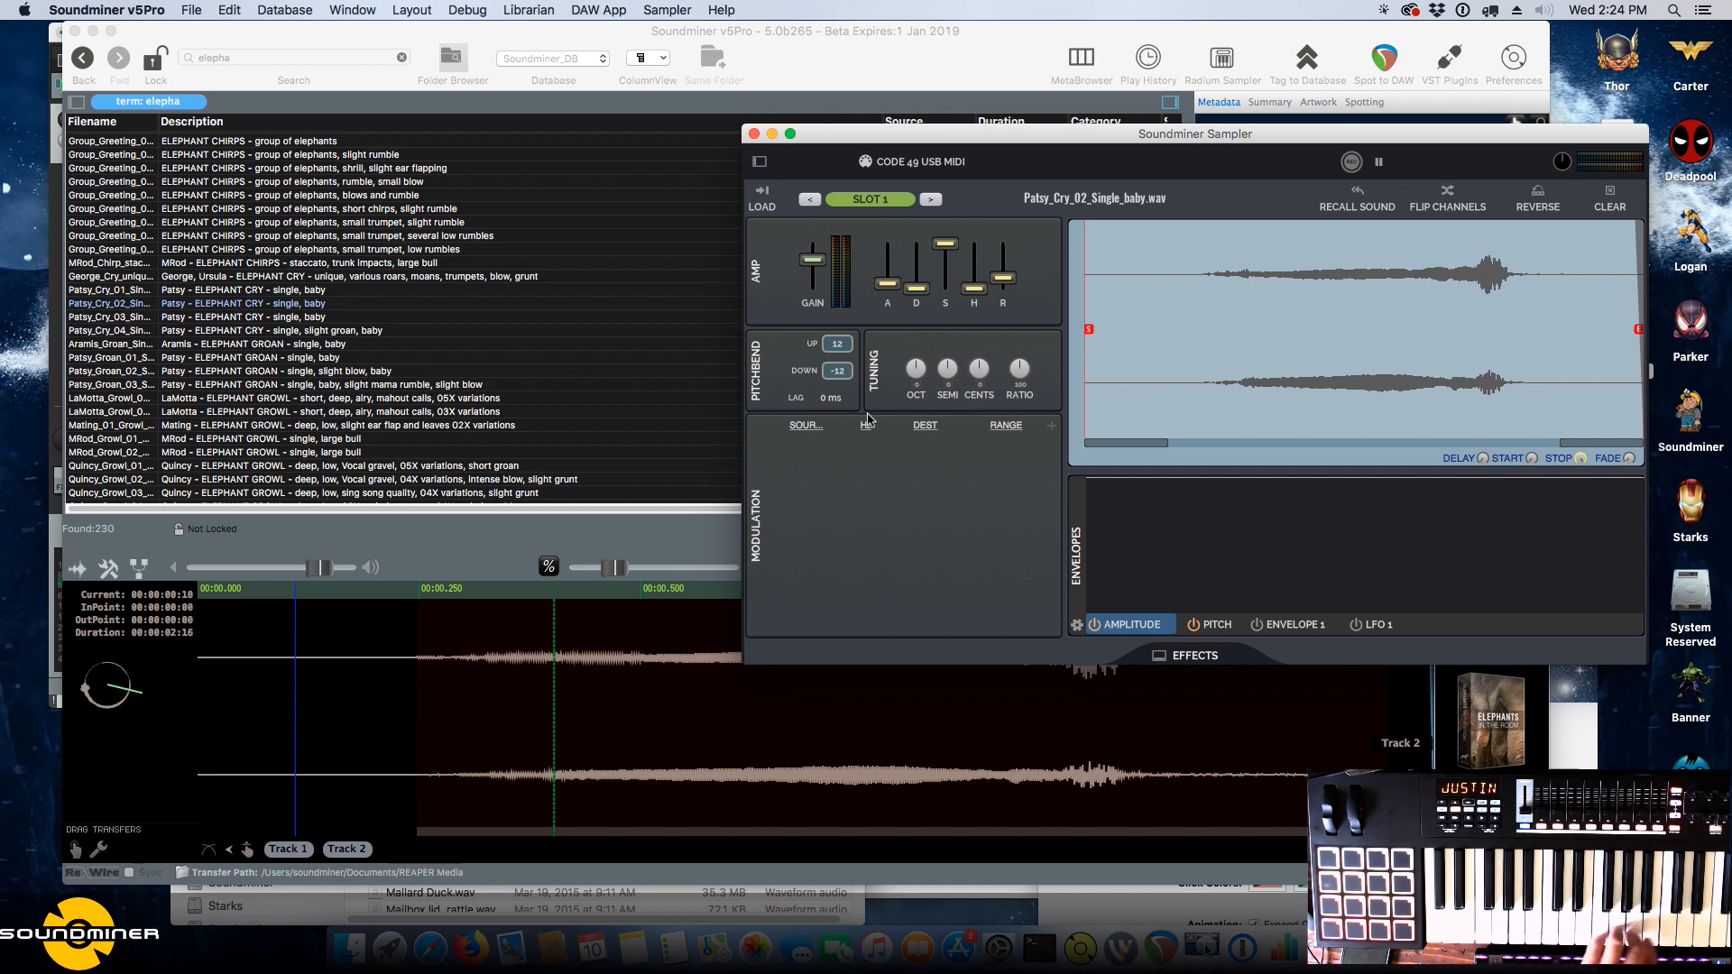
# Move slot 1's start marker to just before the cry and shorten the release slightly.
pyautogui.click(1198, 341)
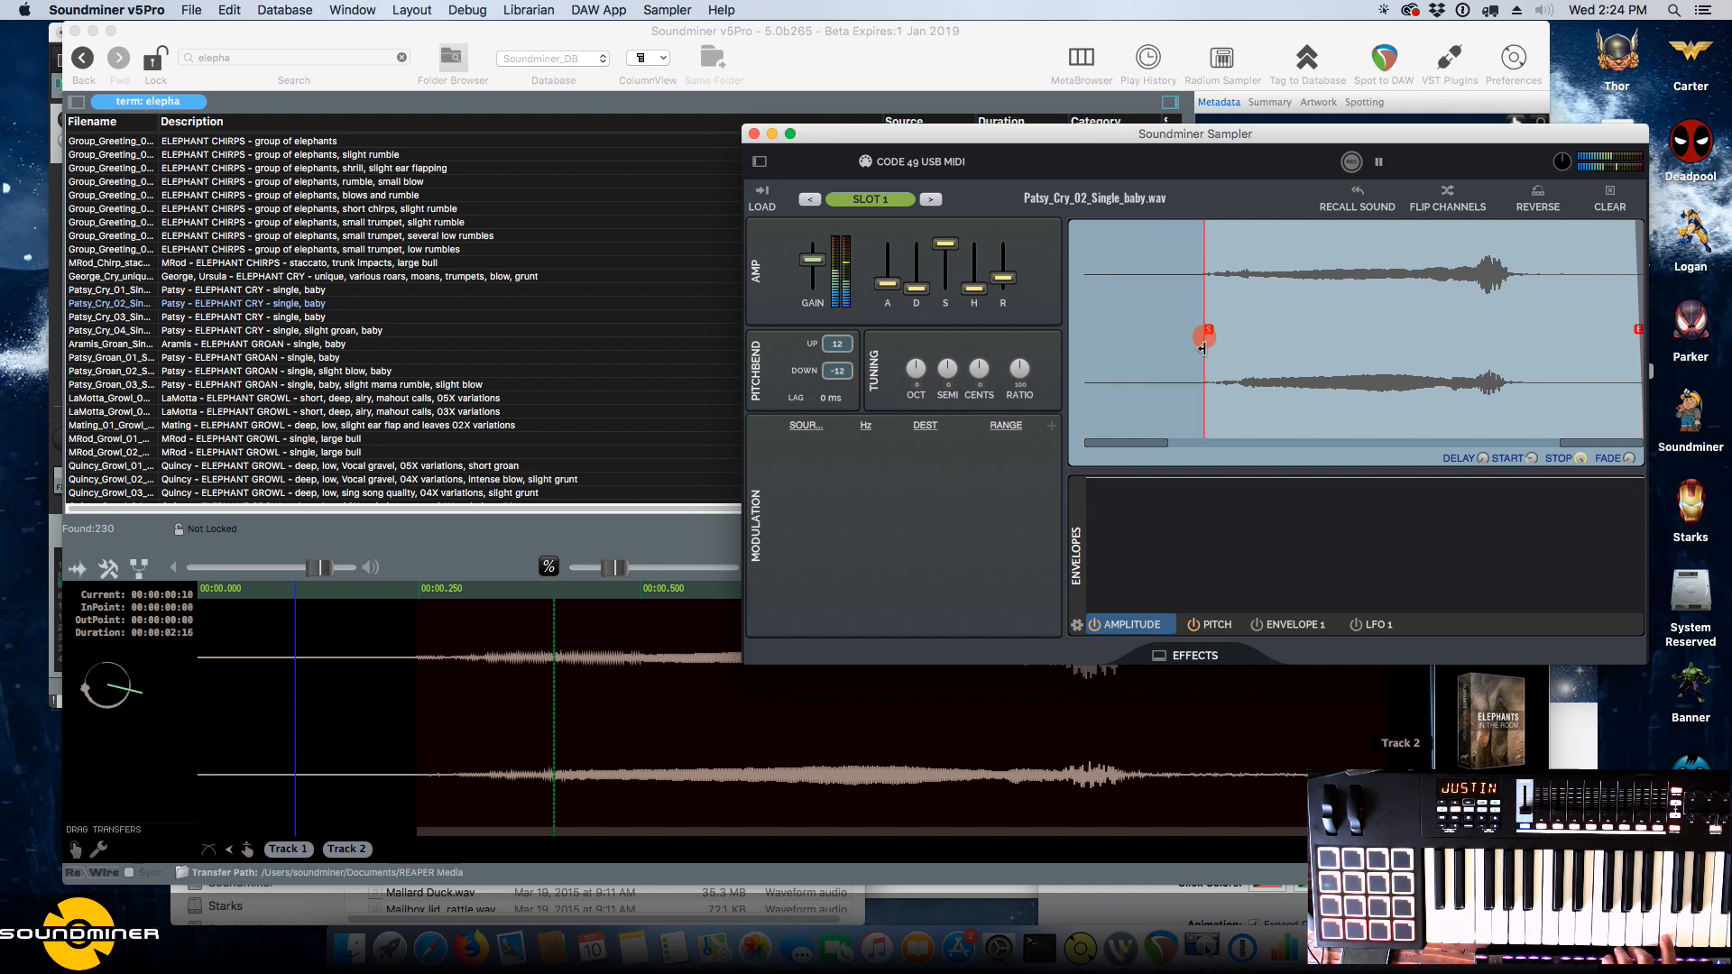
pyautogui.moveTo(1004, 279); pyautogui.dragTo(1004, 284)
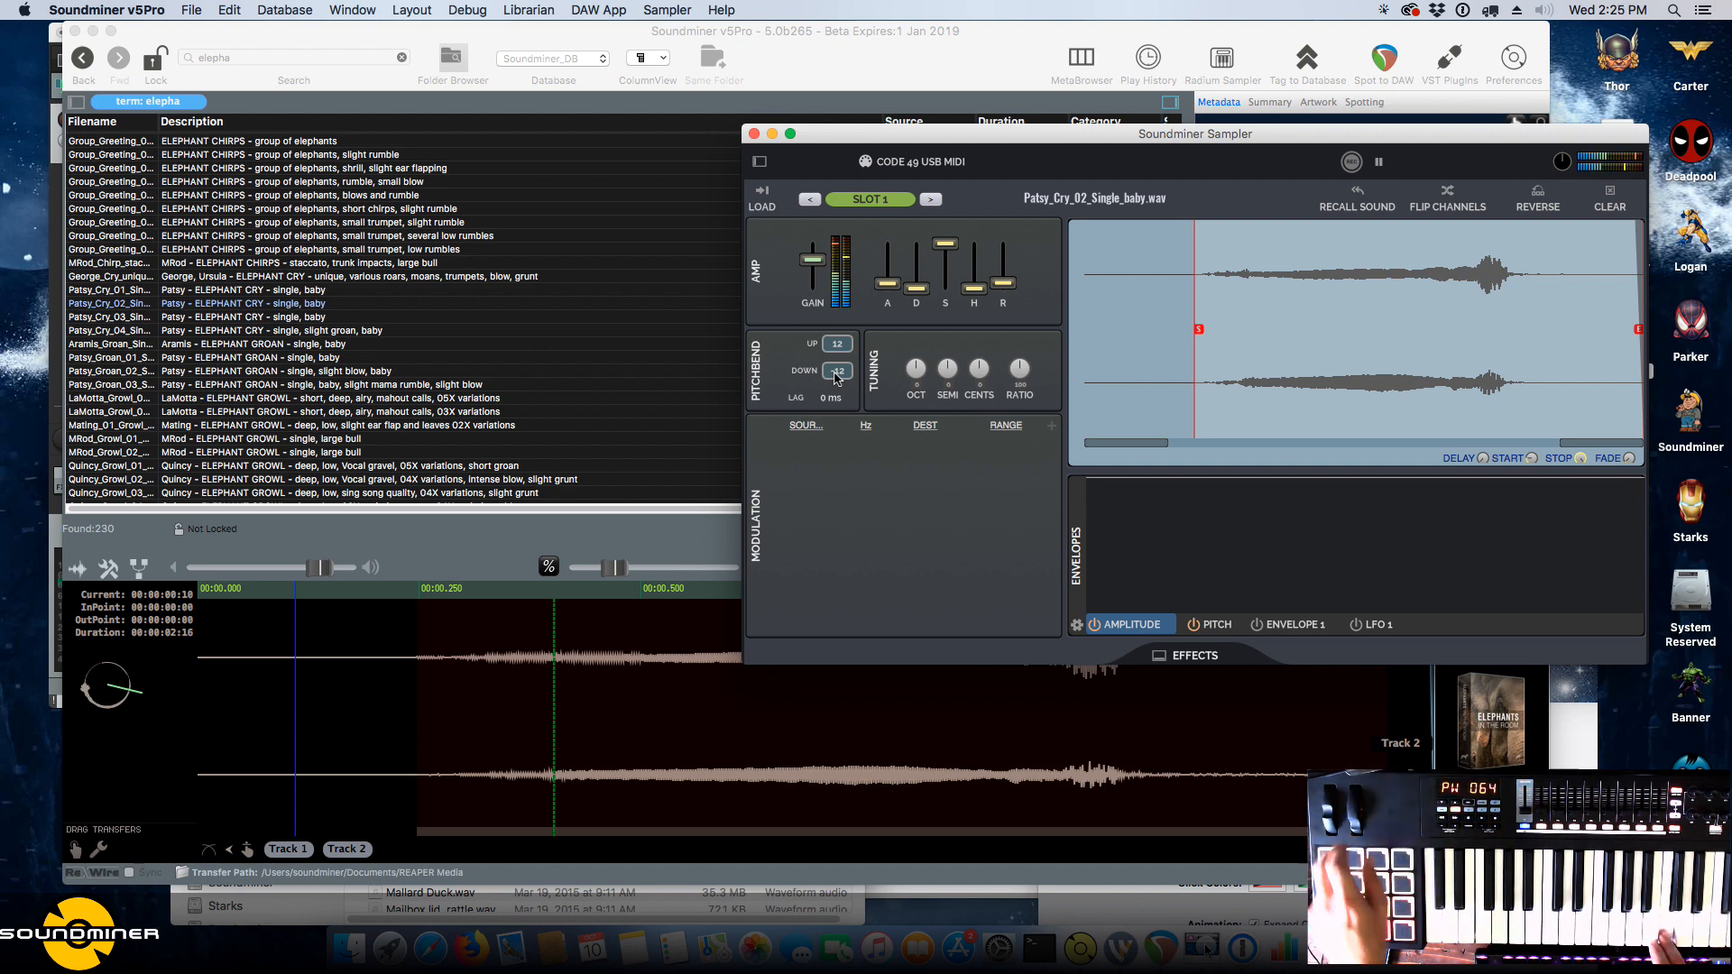
# Set slot 1's pitchbend range to 45 up and -48 down, trying a 260 ms lag and returning it to 0 ms.
pyautogui.moveTo(838, 377); pyautogui.dragTo(848, 415)
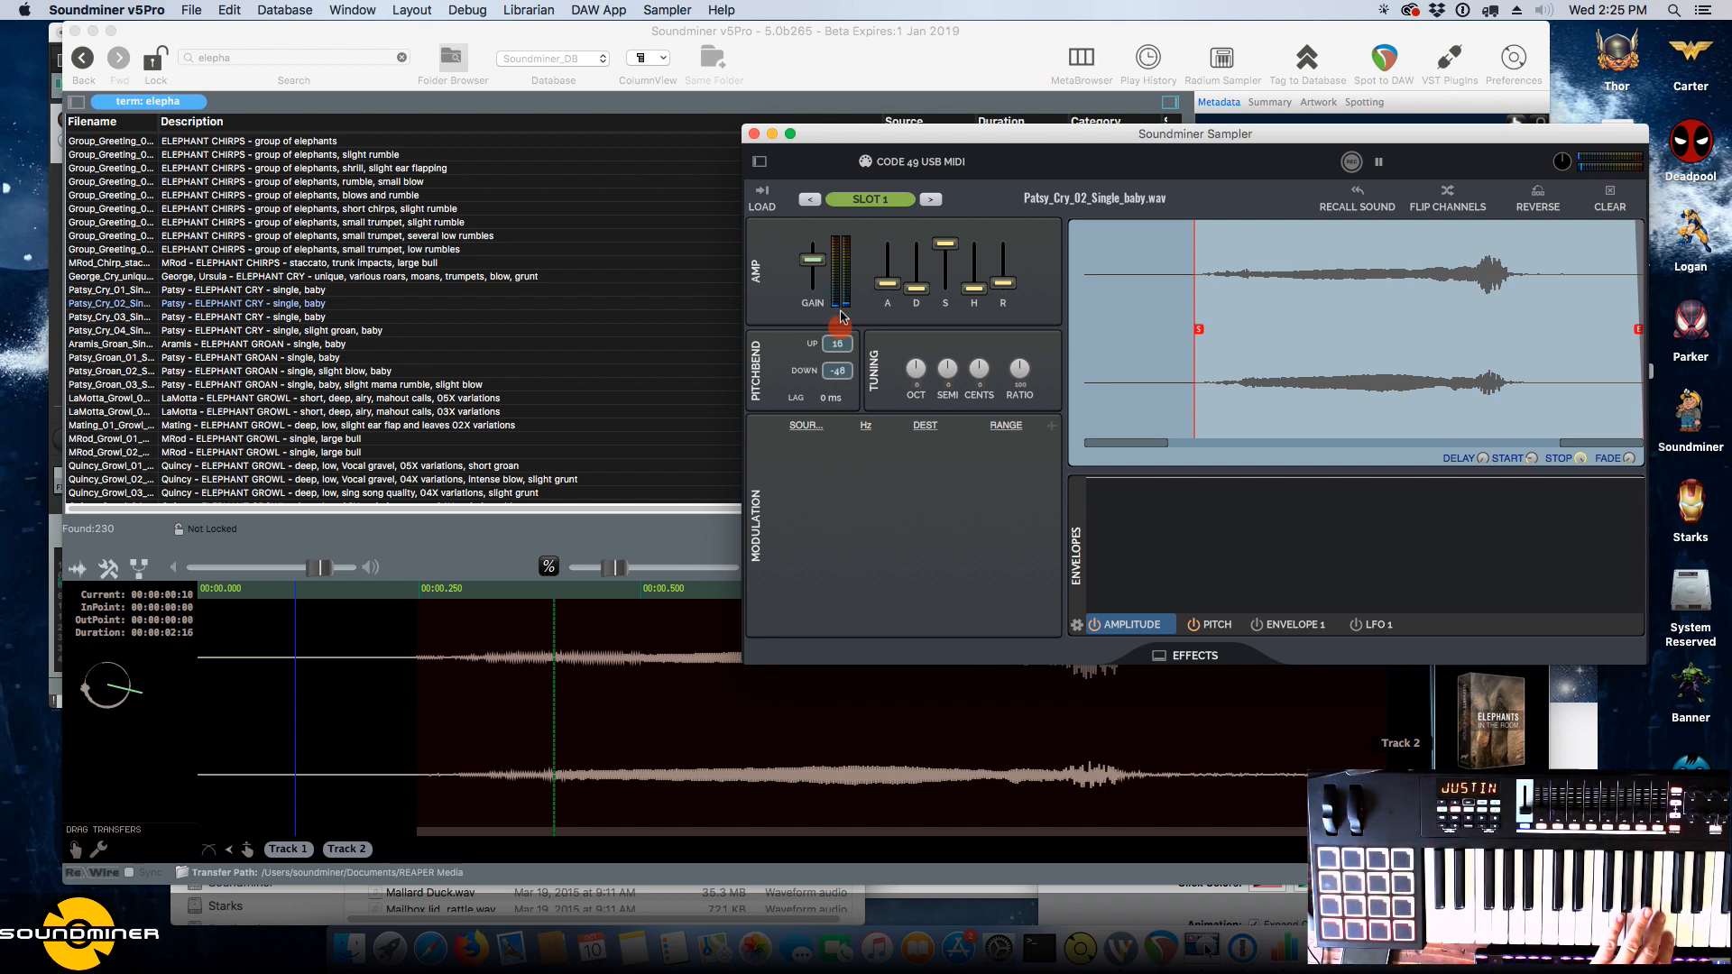
pyautogui.moveTo(844, 250); pyautogui.dragTo(844, 198)
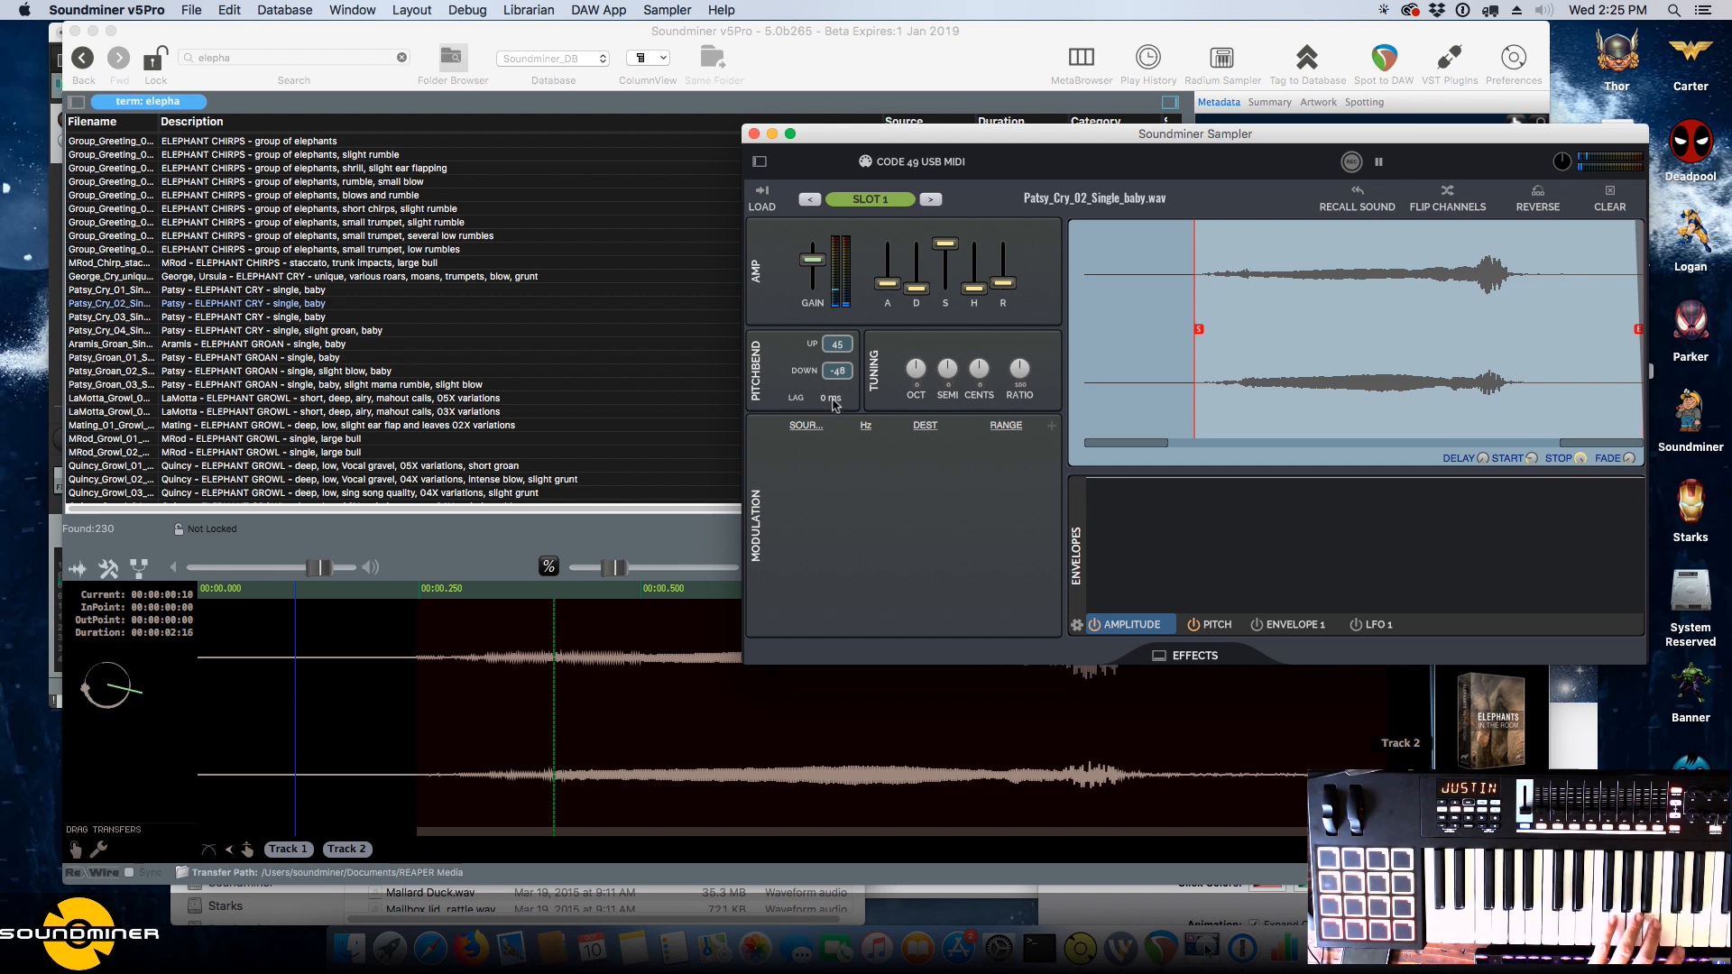
pyautogui.moveTo(833, 403); pyautogui.dragTo(842, 390)
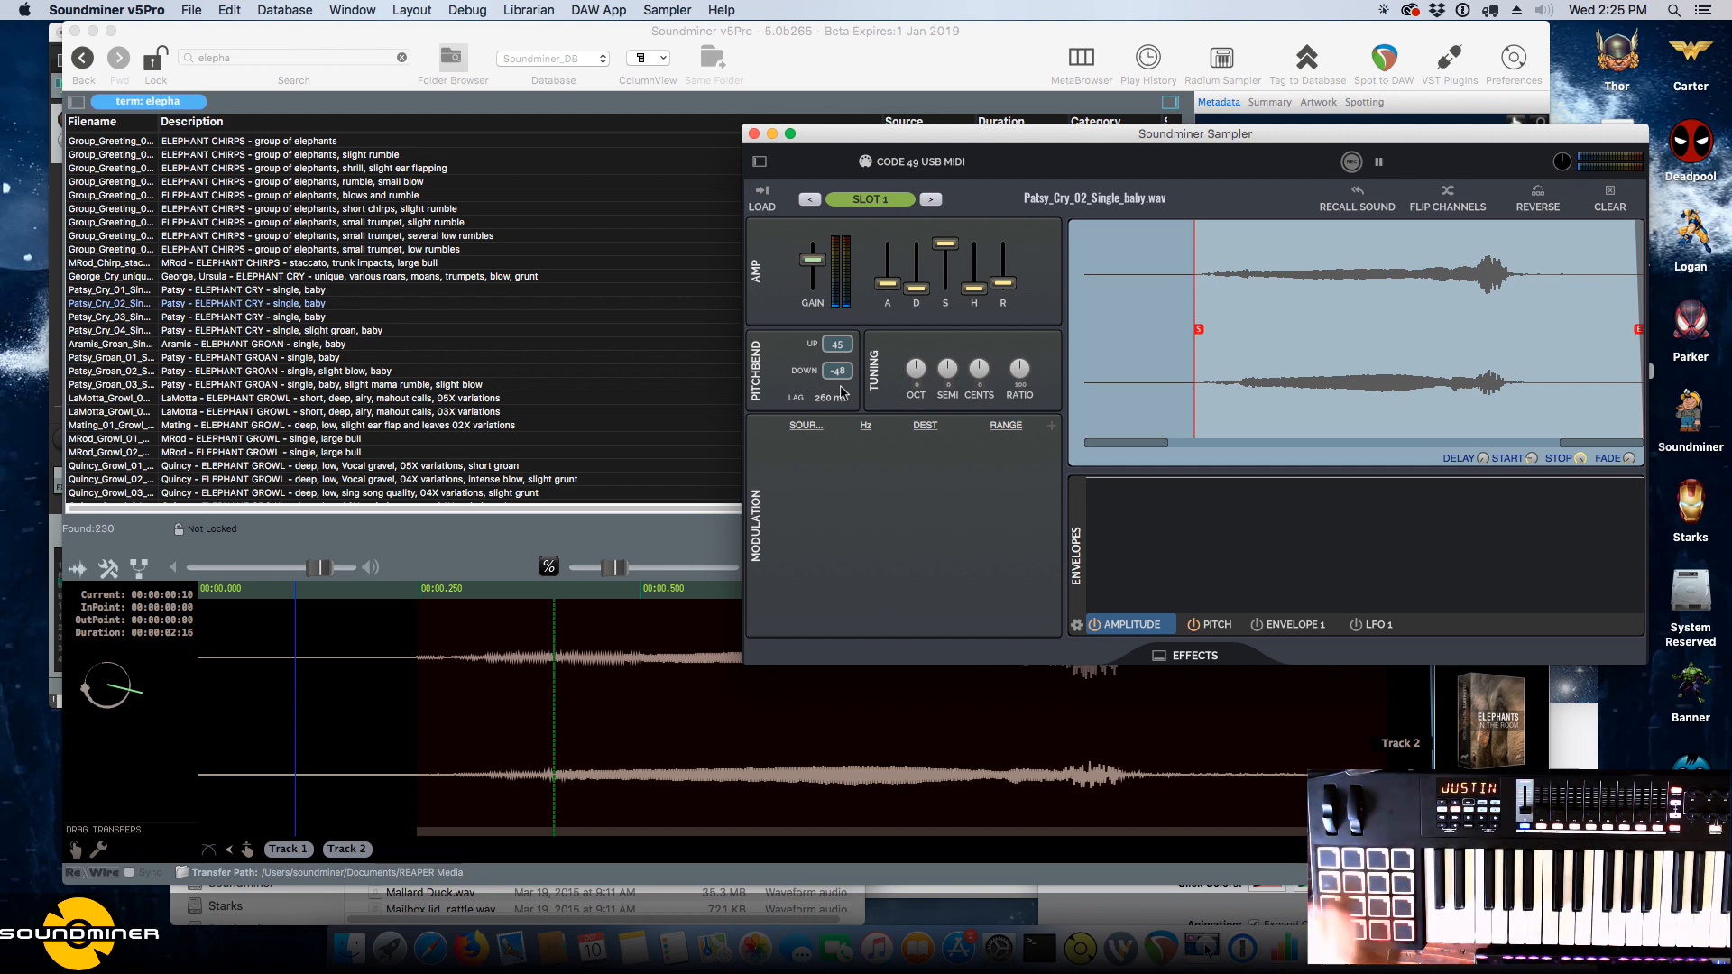
pyautogui.moveTo(826, 397); pyautogui.dragTo(823, 471)
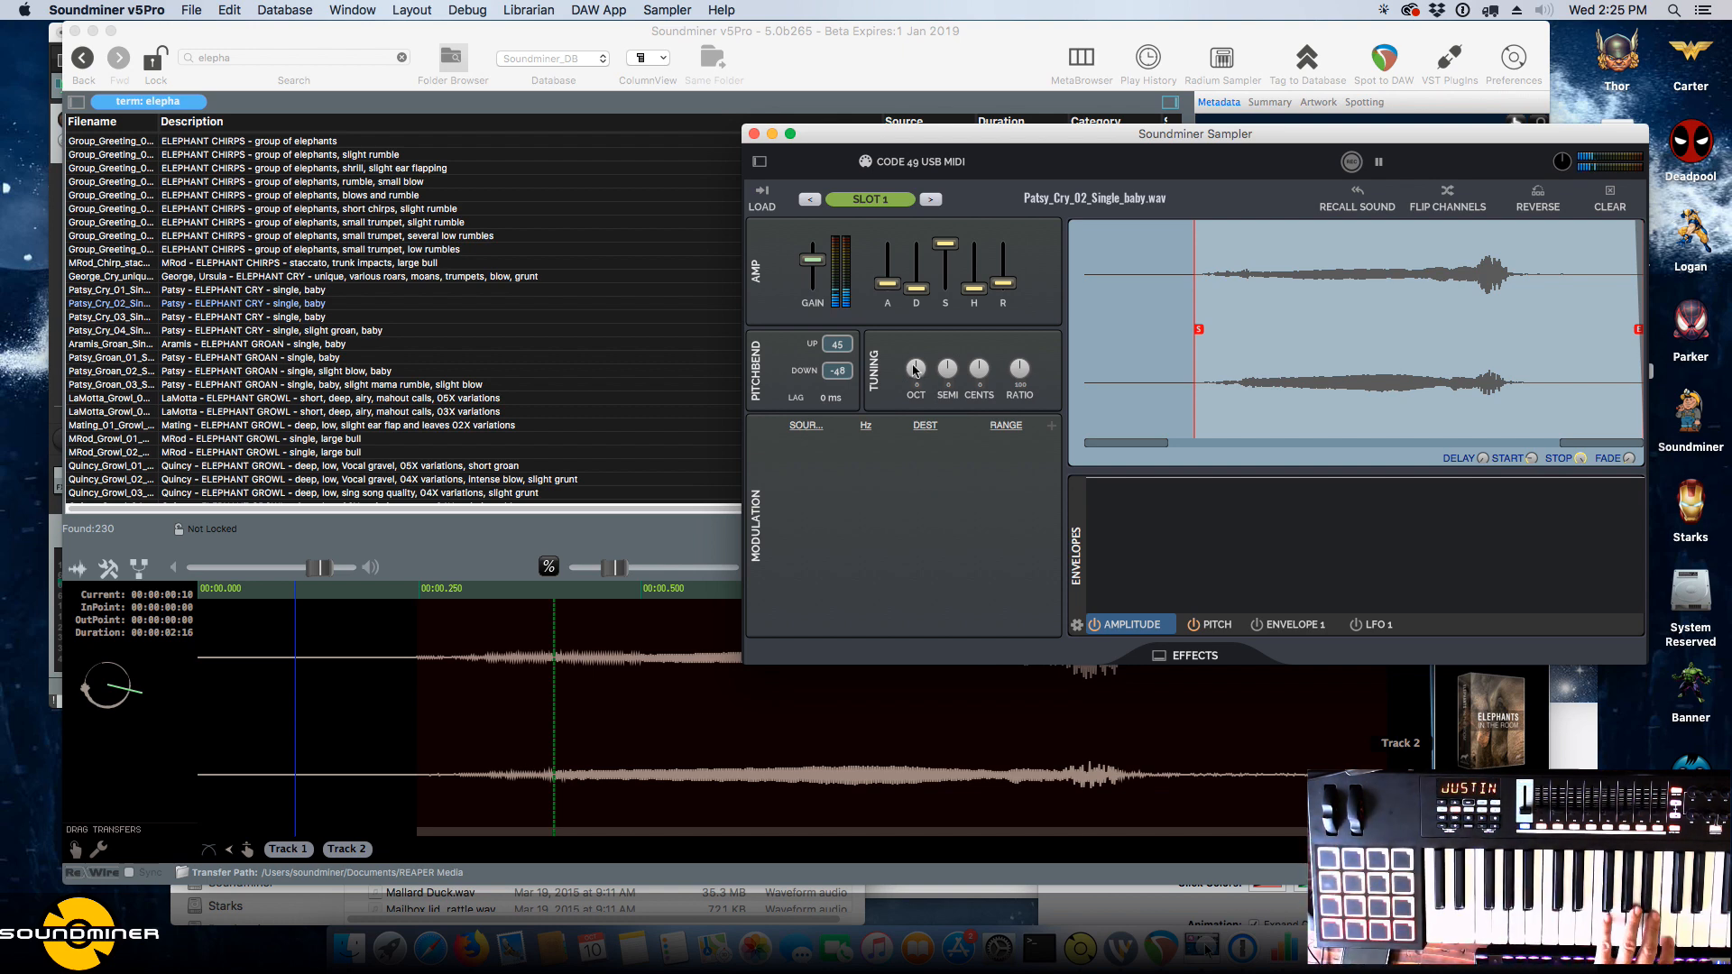
# Try slot 1's tuning one octave lower and return the octave setting to 0.
pyautogui.moveTo(914, 371); pyautogui.dragTo(911, 382)
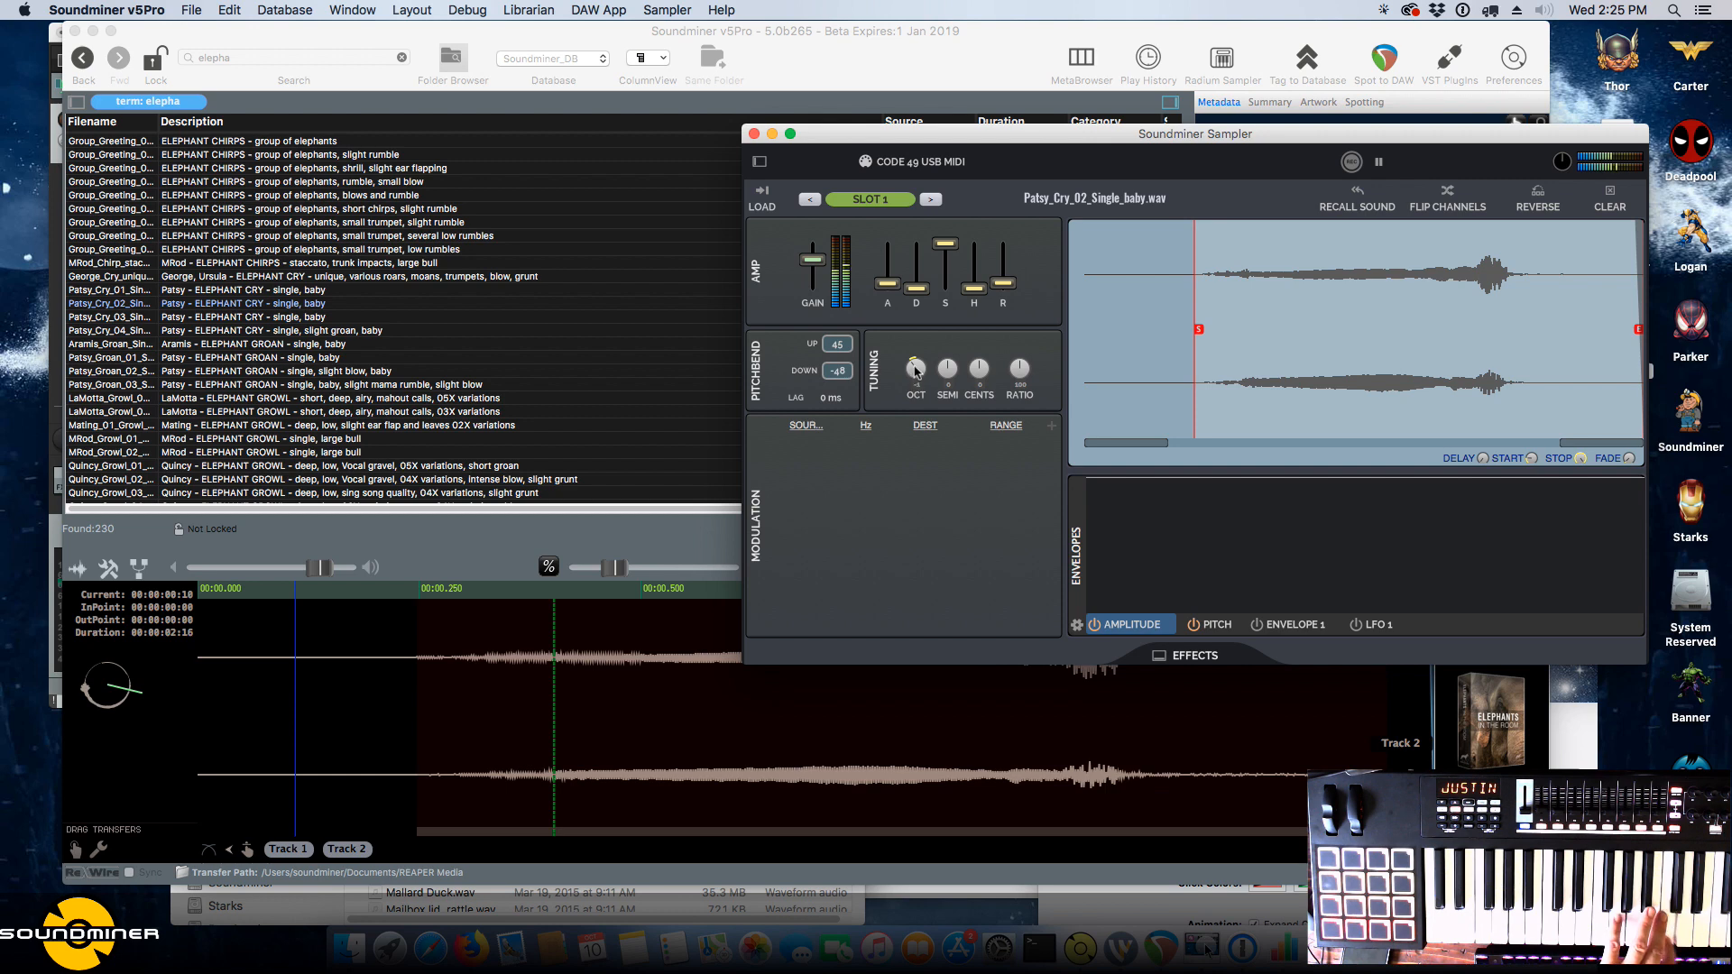
pyautogui.click(921, 362)
pyautogui.moveTo(920, 362); pyautogui.dragTo(922, 350)
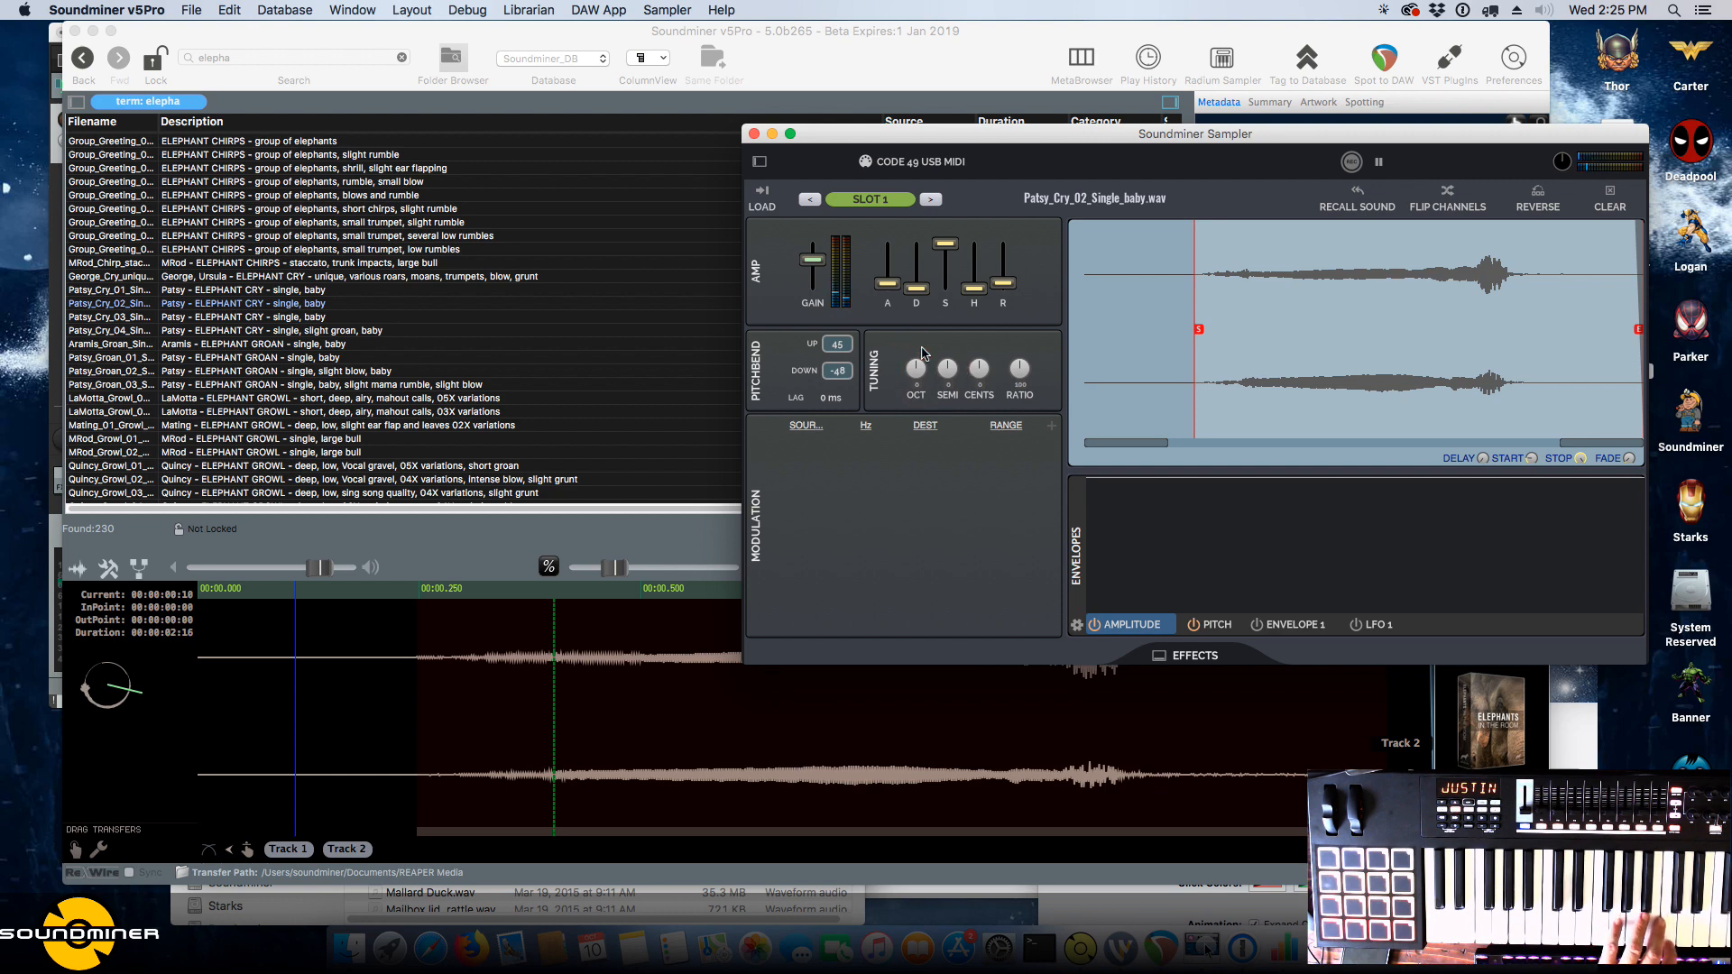
# Reload the cry into slot 1 with the slot sidebar shown, and trim its start to just before the cry begins.
pyautogui.click(763, 193)
pyautogui.click(761, 164)
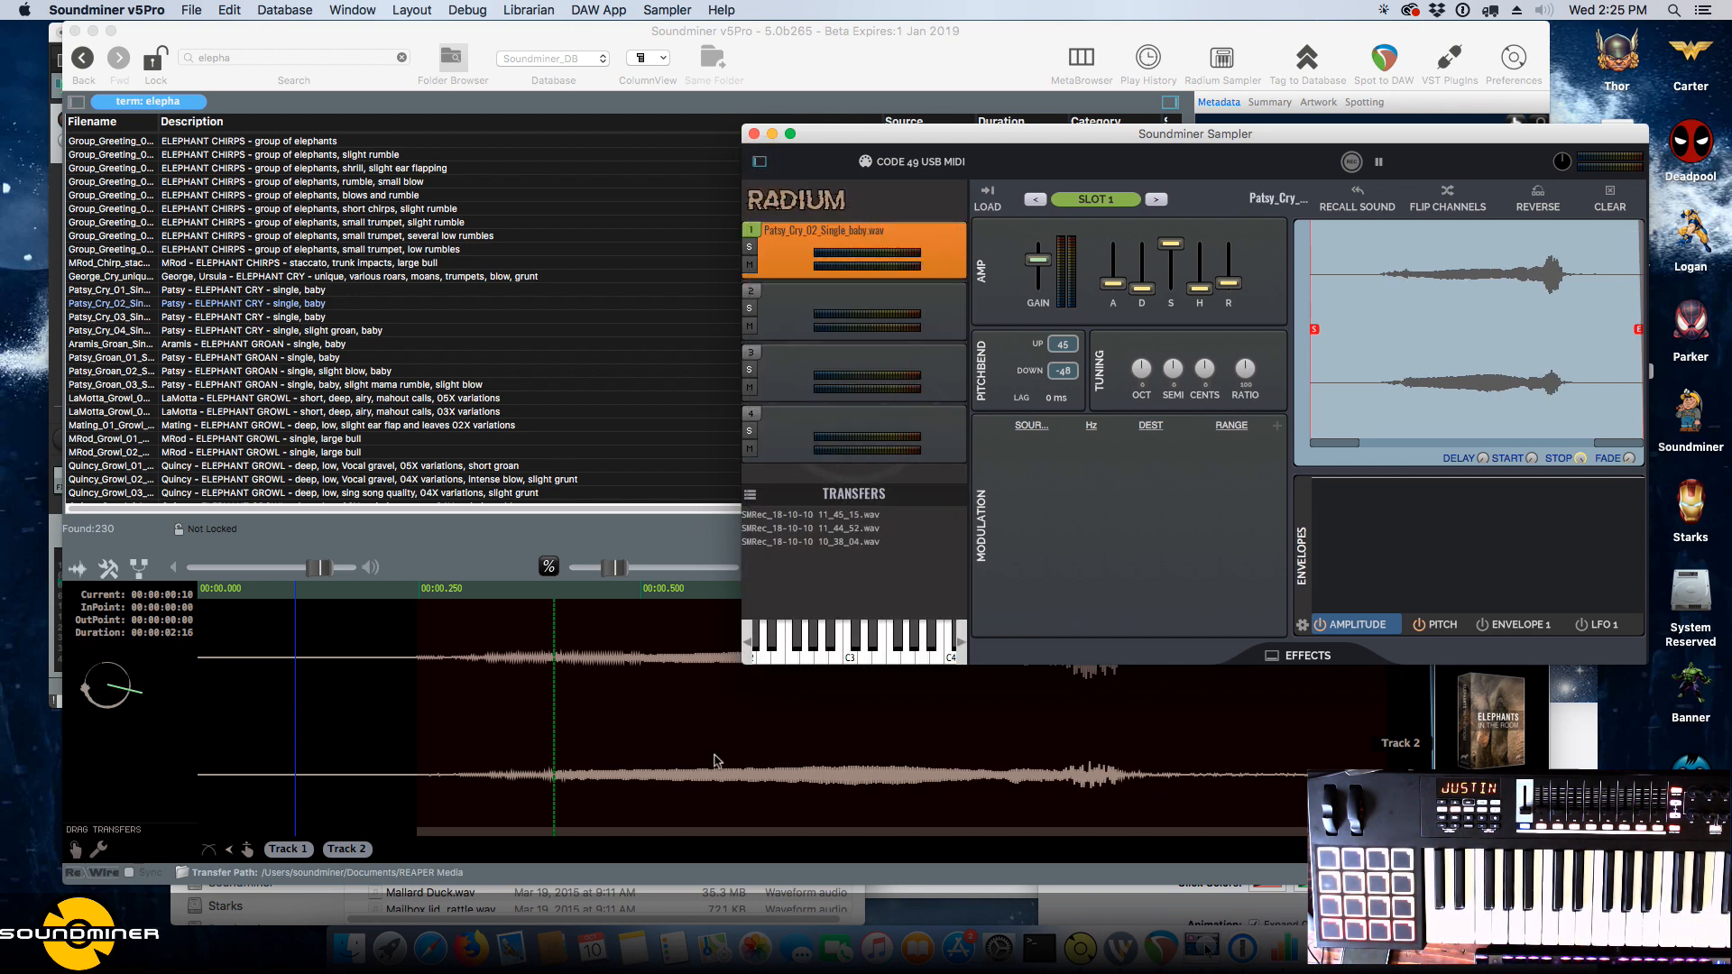
pyautogui.moveTo(1316, 351); pyautogui.dragTo(1381, 351)
# Search the database for "predatory" and select the PRB105 Harris Hawk squawk shriek recorded with the 8060.
pyautogui.click(247, 54)
pyautogui.press('super+space')
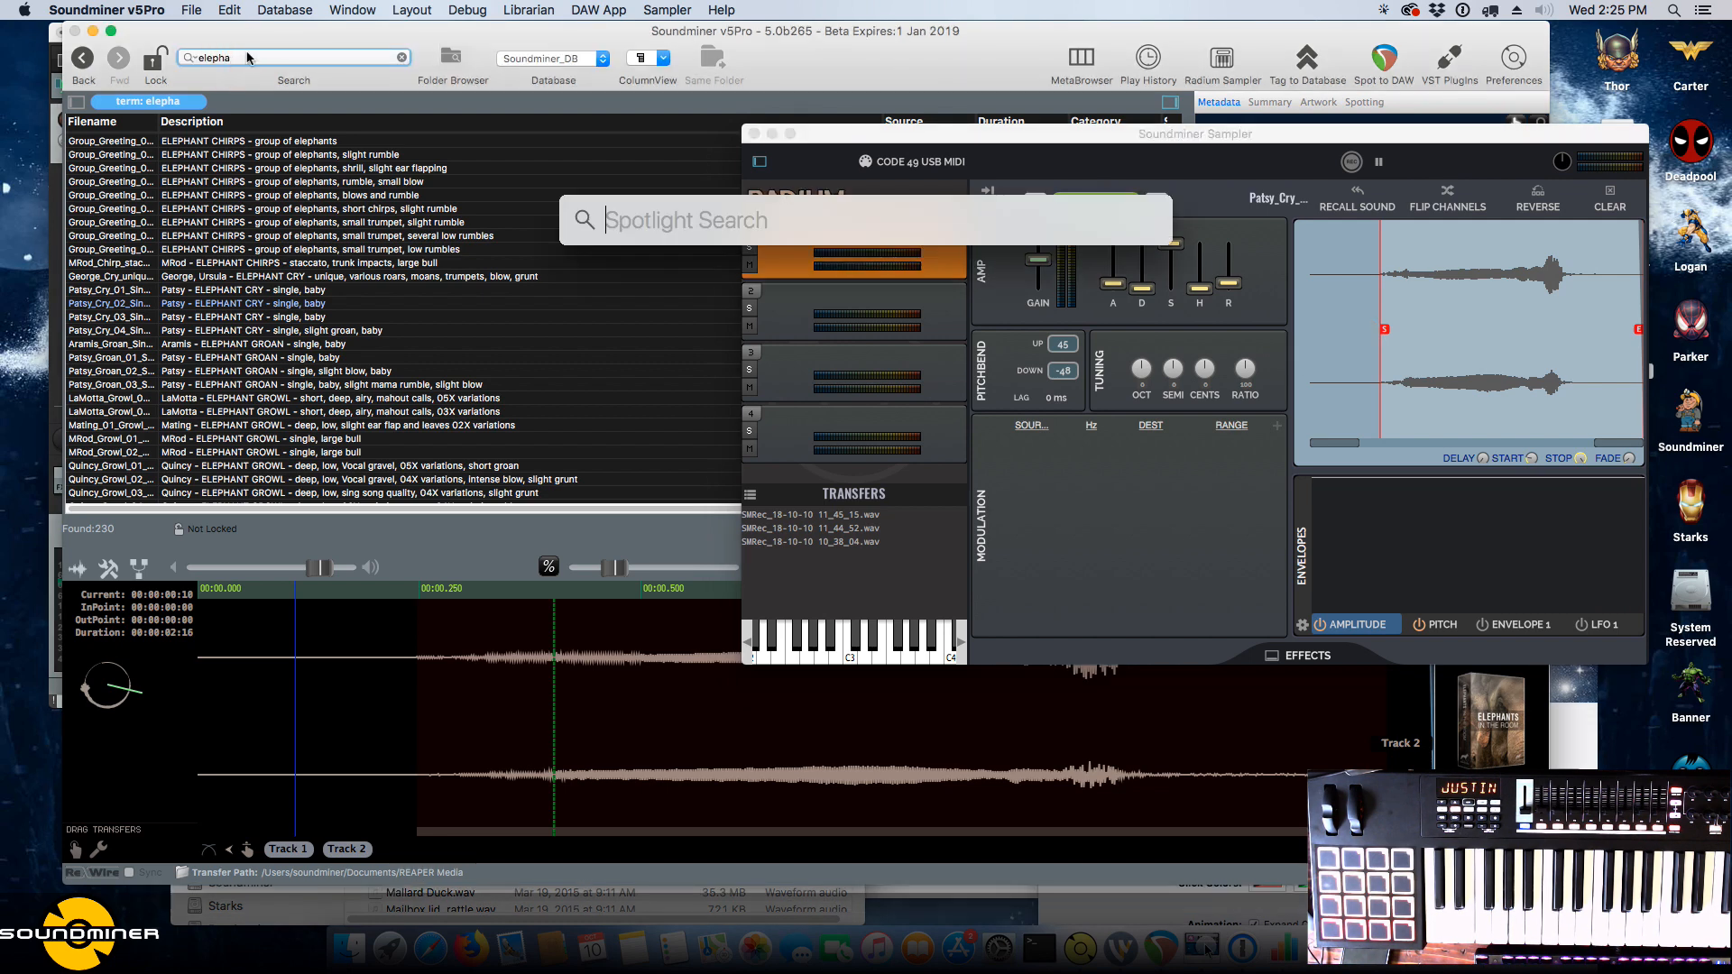
pyautogui.click(247, 54)
pyautogui.press('super+a')
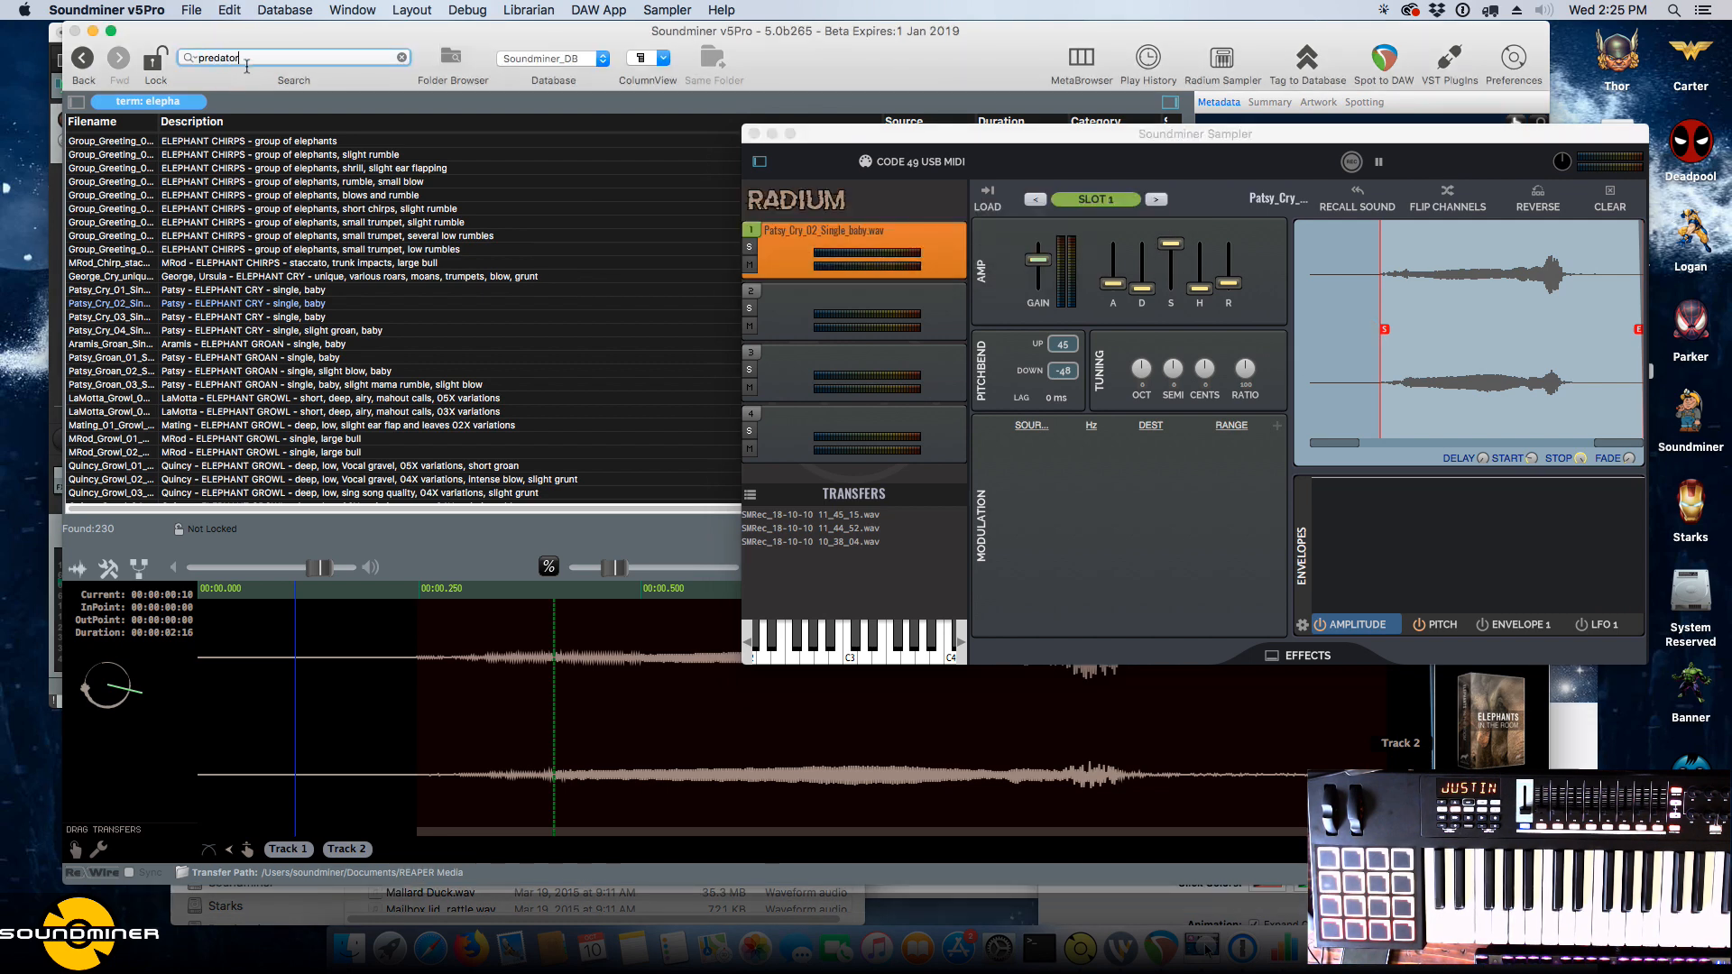
pyautogui.write('predatory')
pyautogui.press('Return')
pyautogui.click(302, 303)
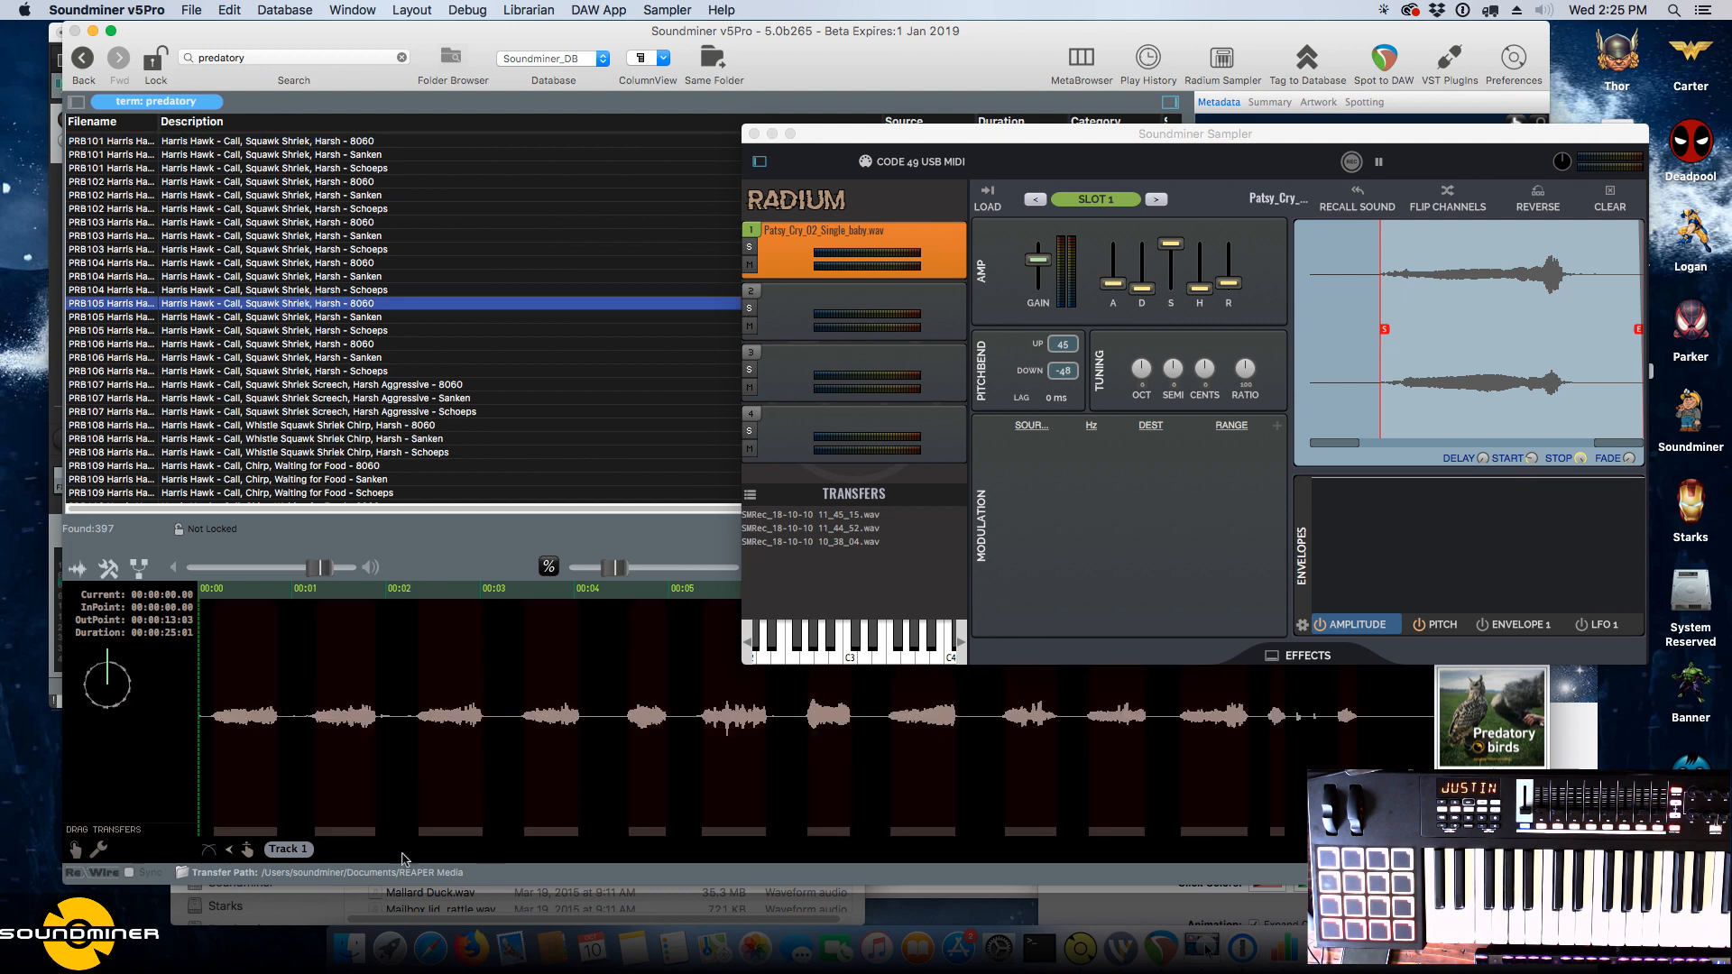
# Select the second call in the Harris Hawk waveform and load it into sampler slot 2.
pyautogui.moveTo(314, 745); pyautogui.dragTo(376, 748)
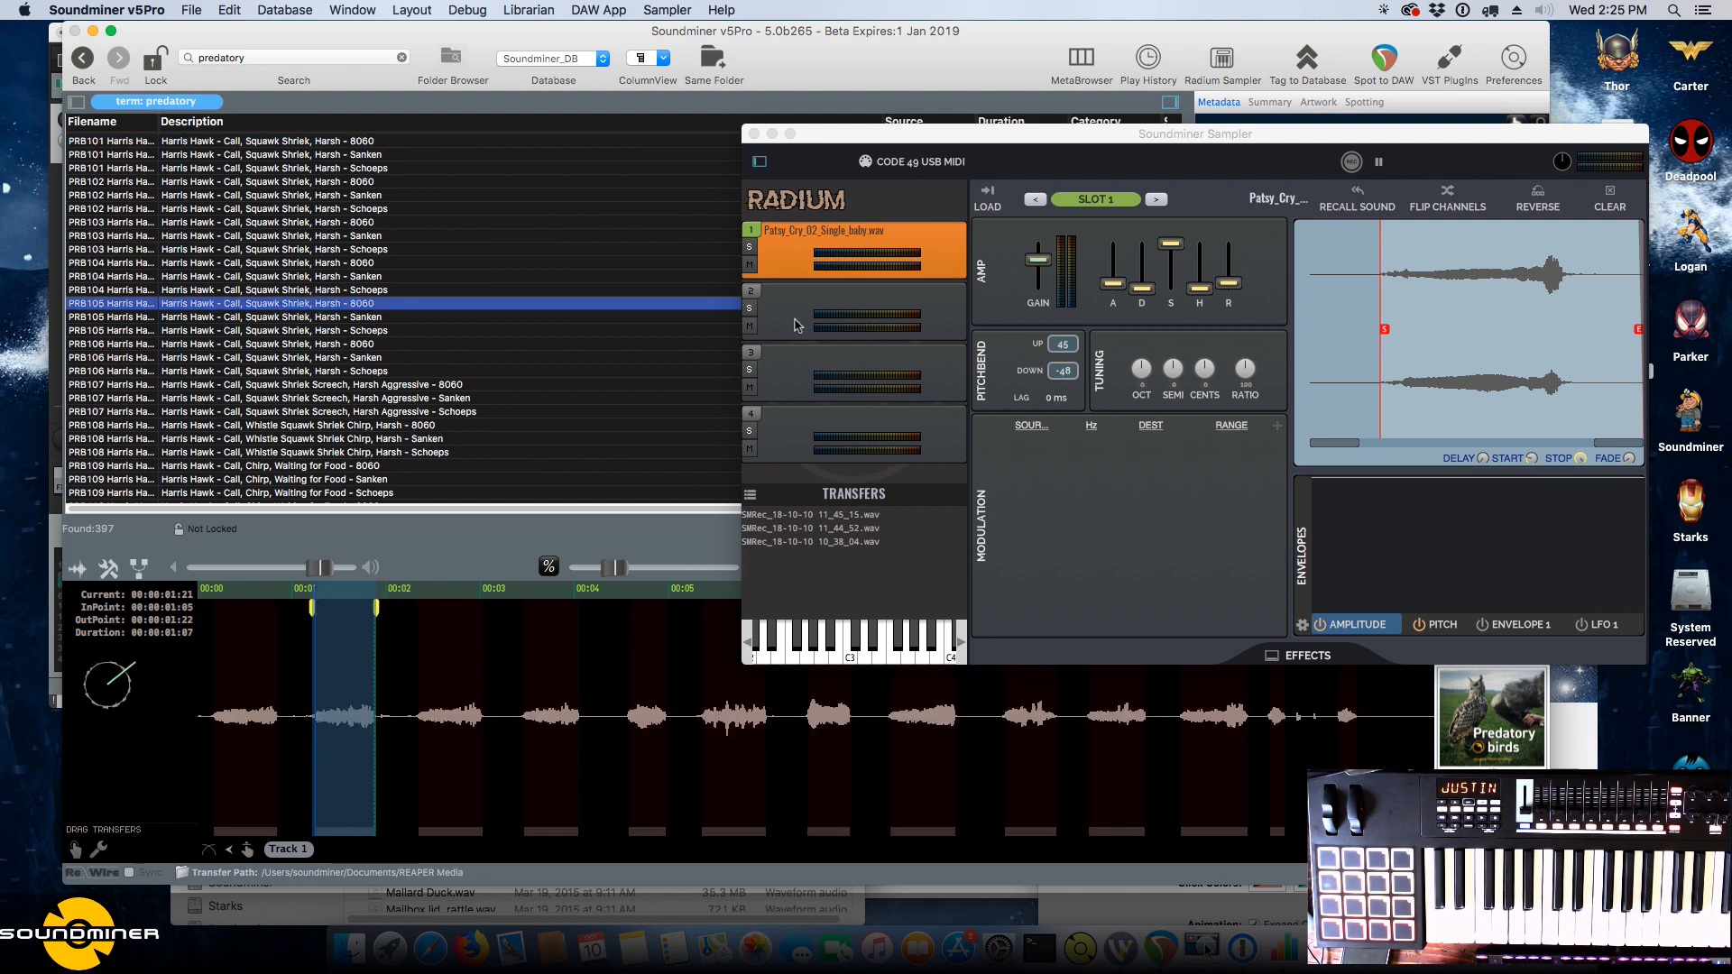
pyautogui.click(793, 328)
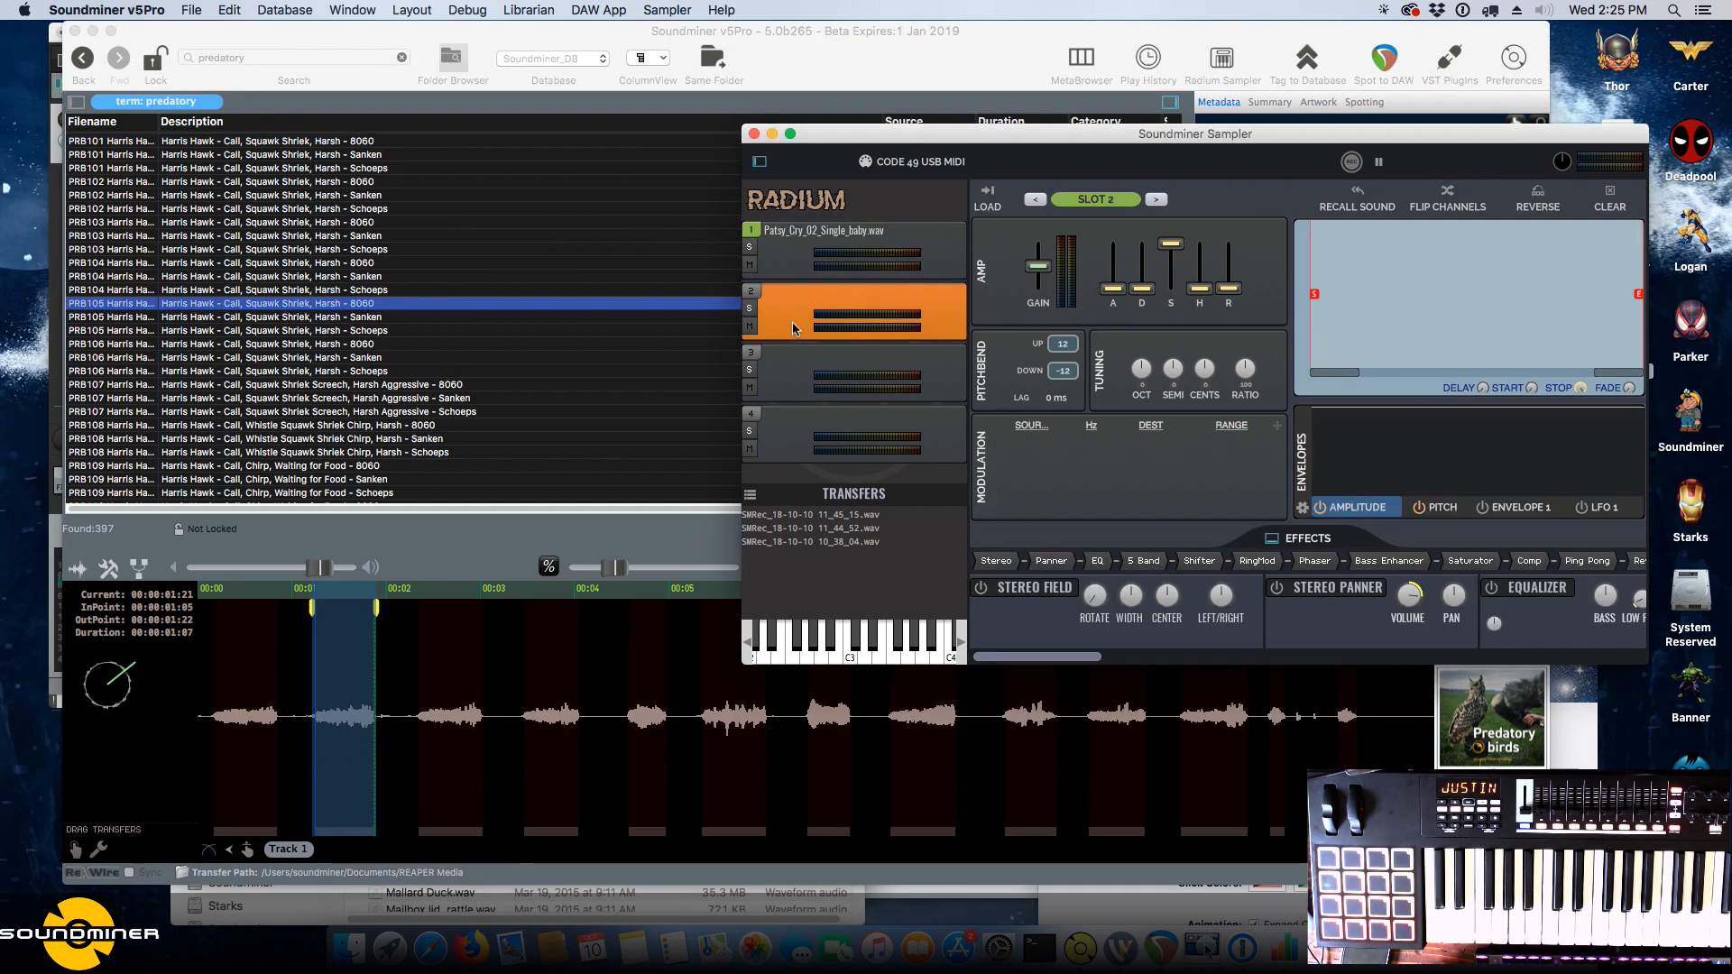
pyautogui.click(988, 196)
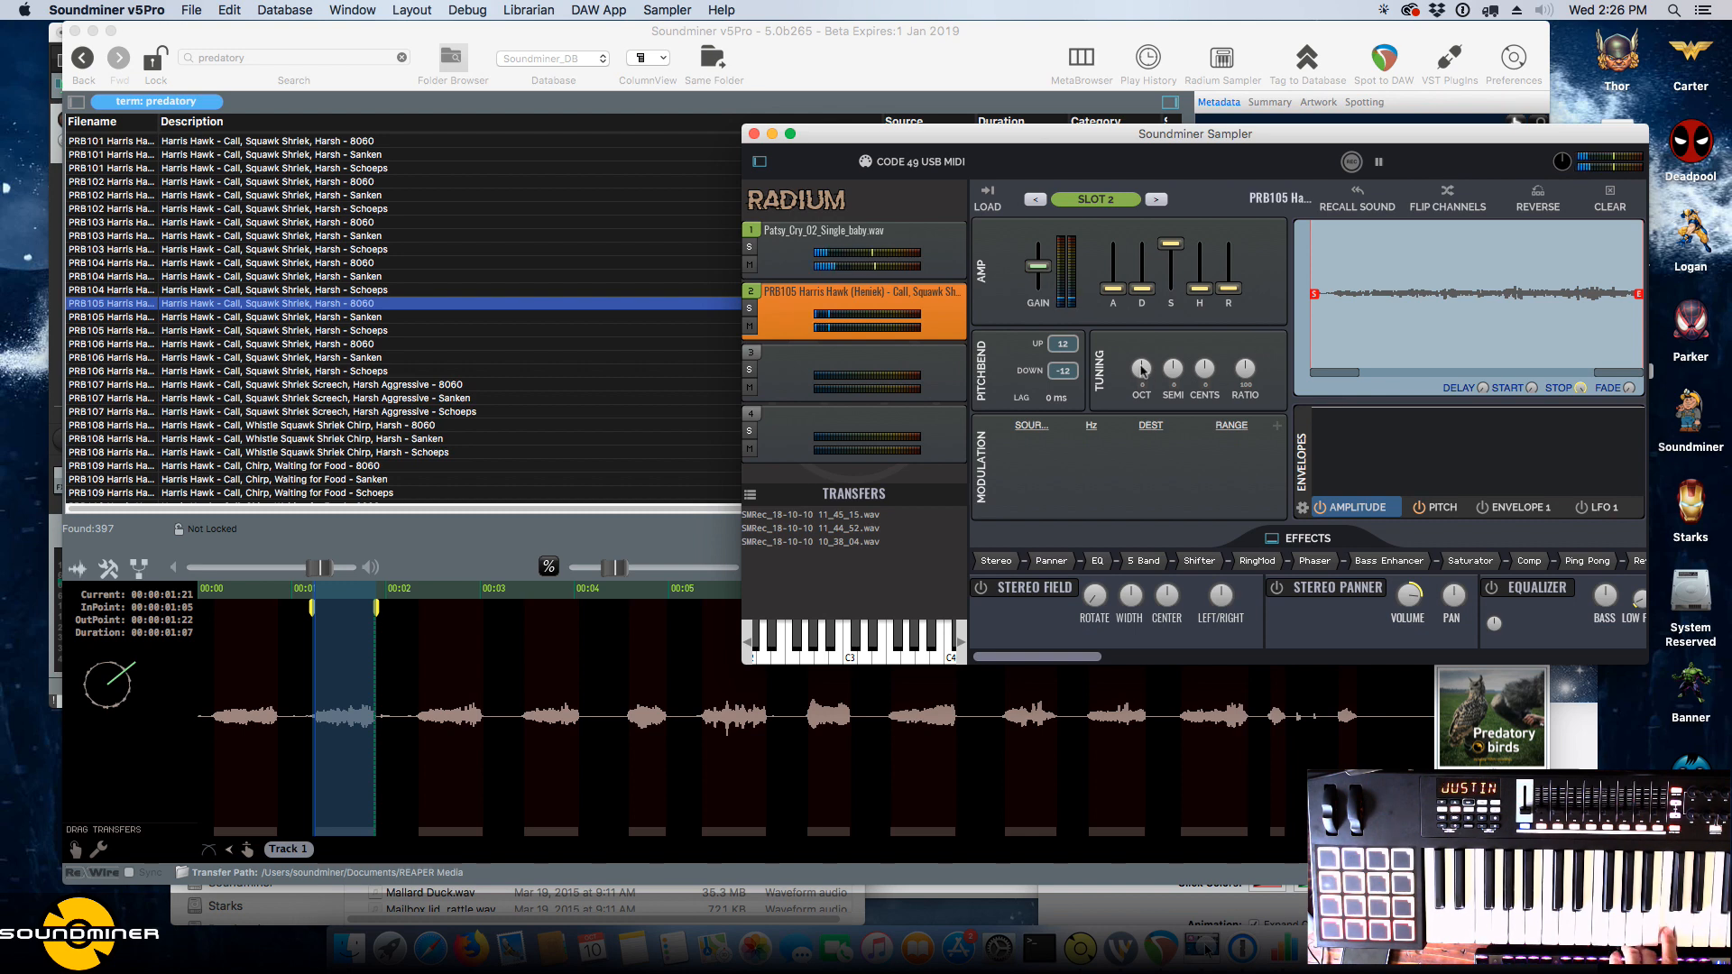
# Tune the slot 2 hawk sample up by 1 octave and raise its gain.
pyautogui.moveTo(1142, 366); pyautogui.dragTo(1156, 326)
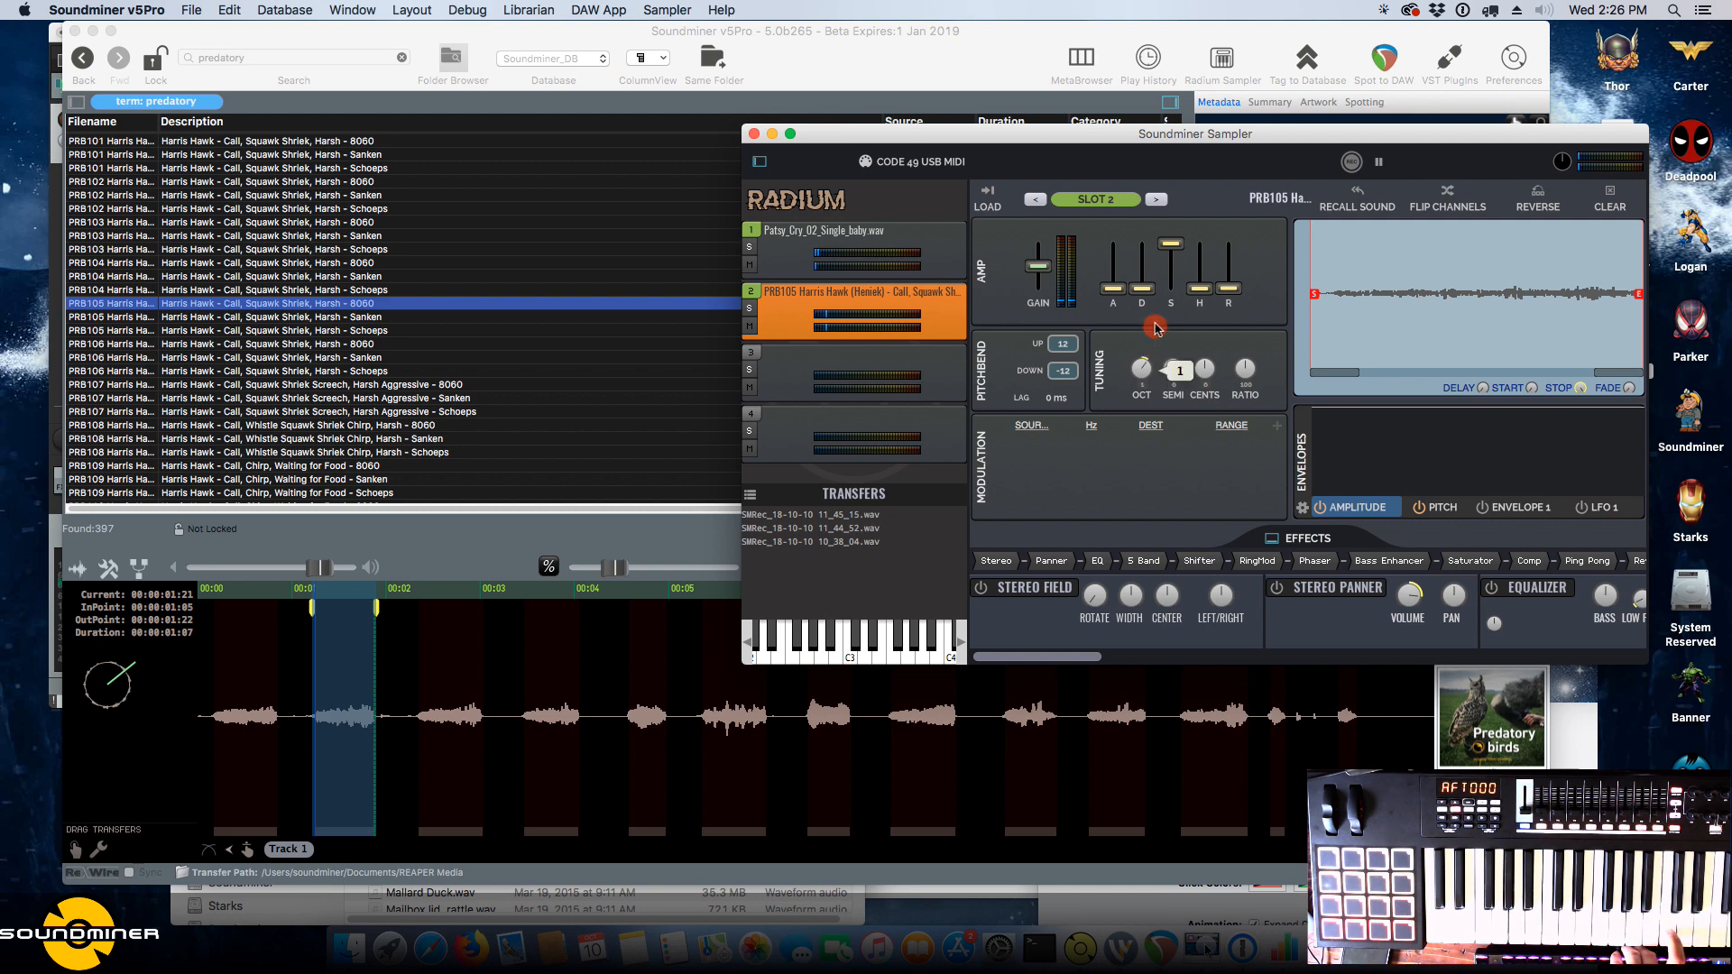
pyautogui.click(1039, 265)
pyautogui.click(1040, 265)
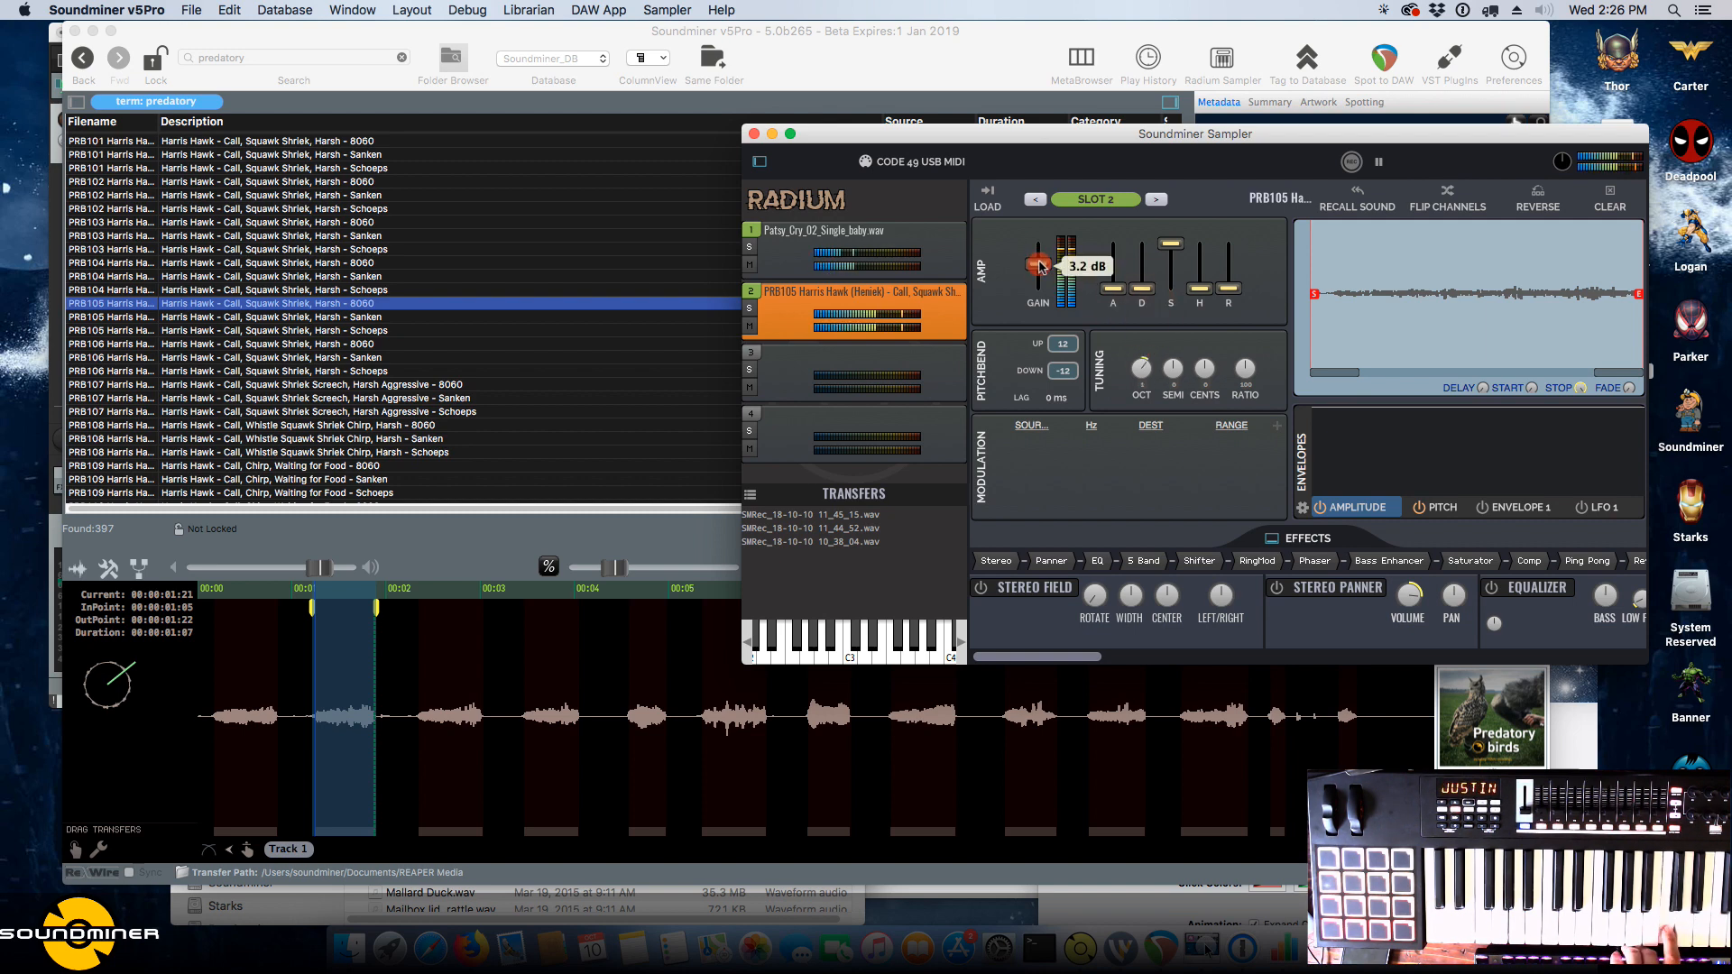
pyautogui.moveTo(1040, 263); pyautogui.dragTo(1040, 257)
# Switch to slot 1, shorten its release slightly, and show the sampler's effects section.
pyautogui.click(778, 259)
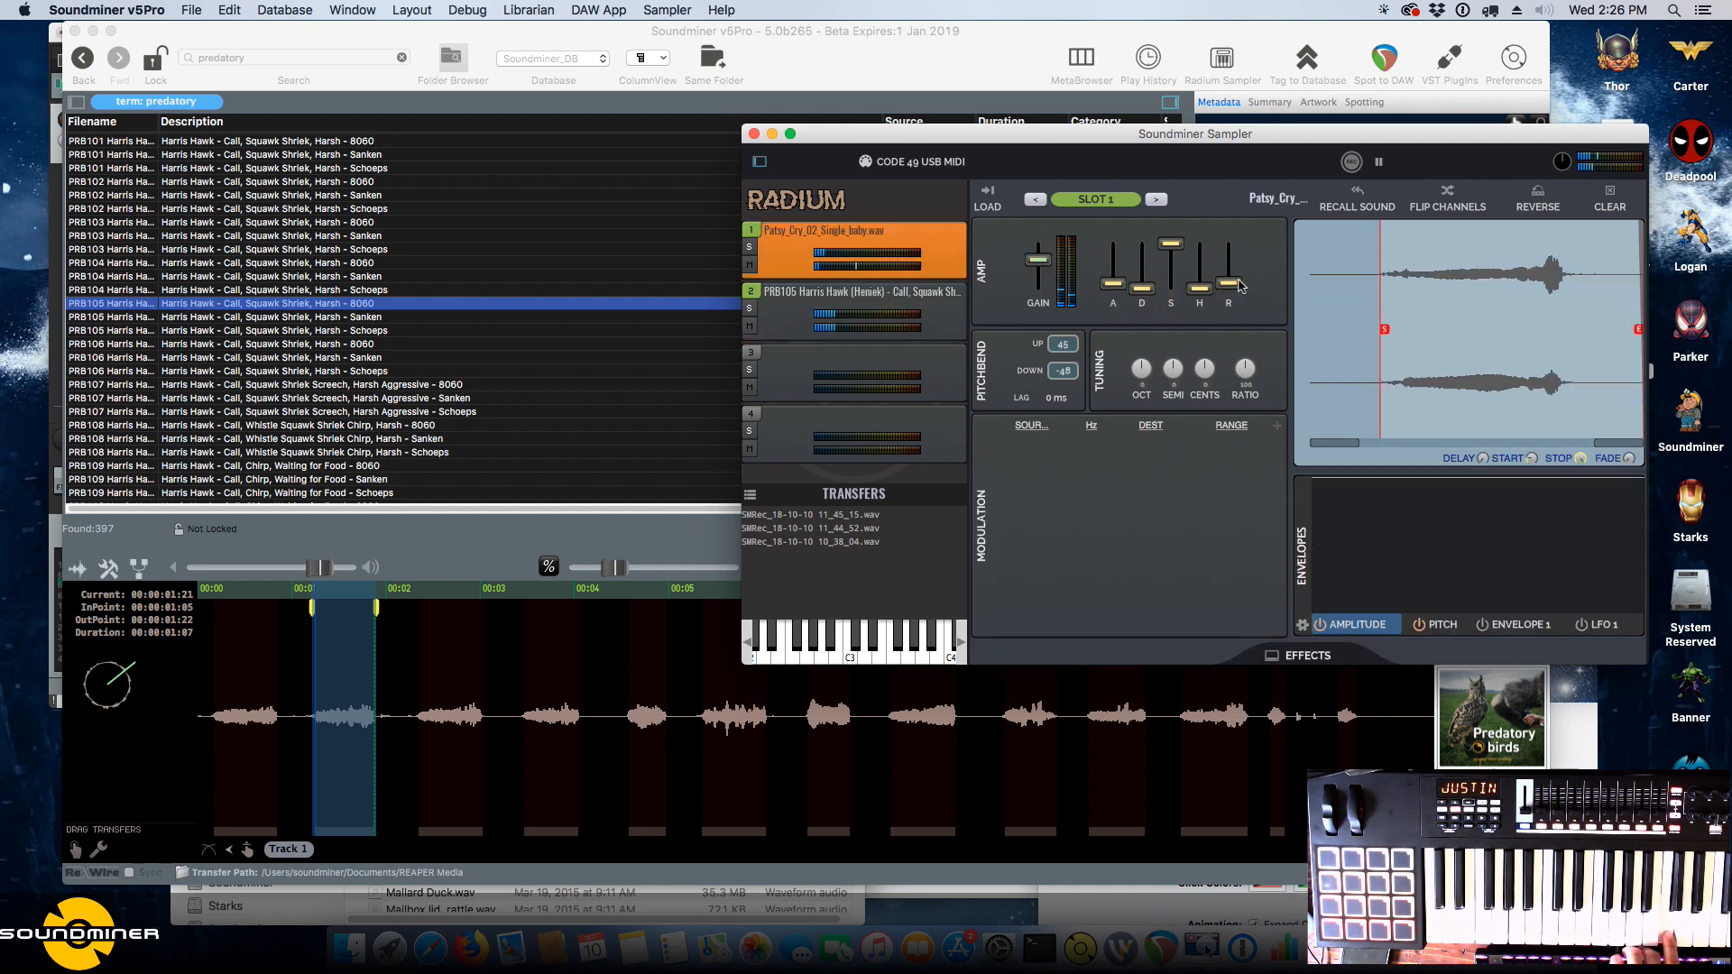
pyautogui.moveTo(1242, 287); pyautogui.dragTo(1242, 288)
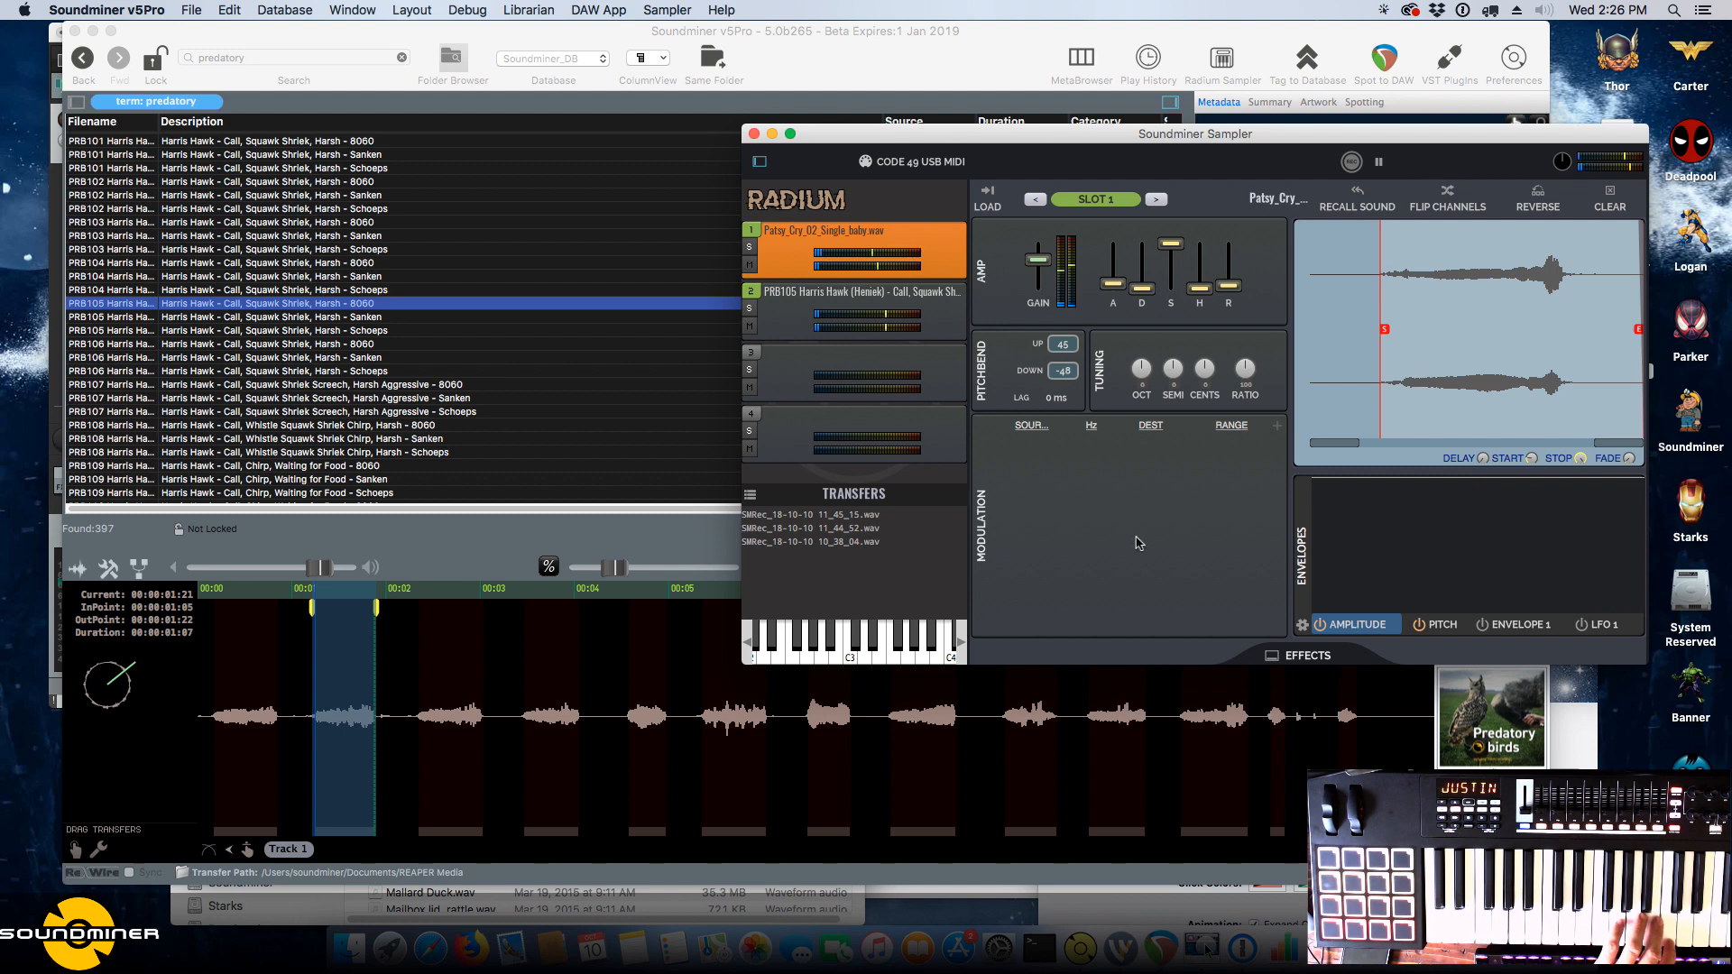
pyautogui.click(1277, 657)
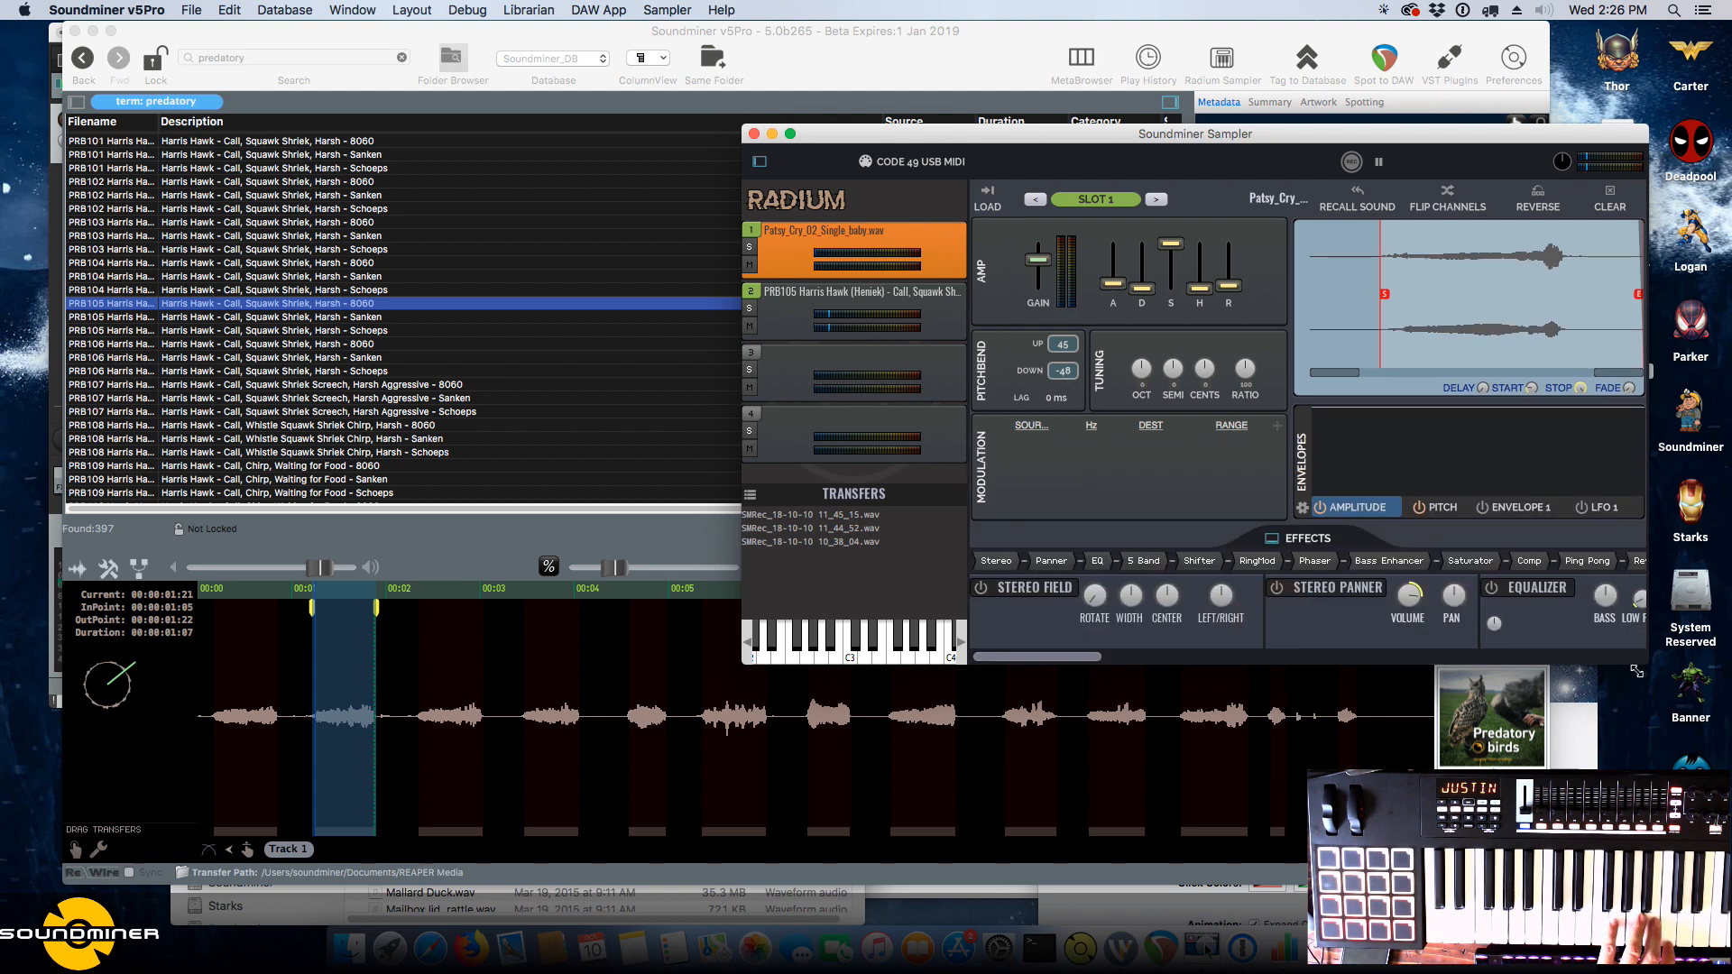
# Enlarge the sampler window and shape slot 2's pitch envelope with an early rise followed by a drop to a lower sustained level.
pyautogui.moveTo(1646, 664); pyautogui.dragTo(1656, 821)
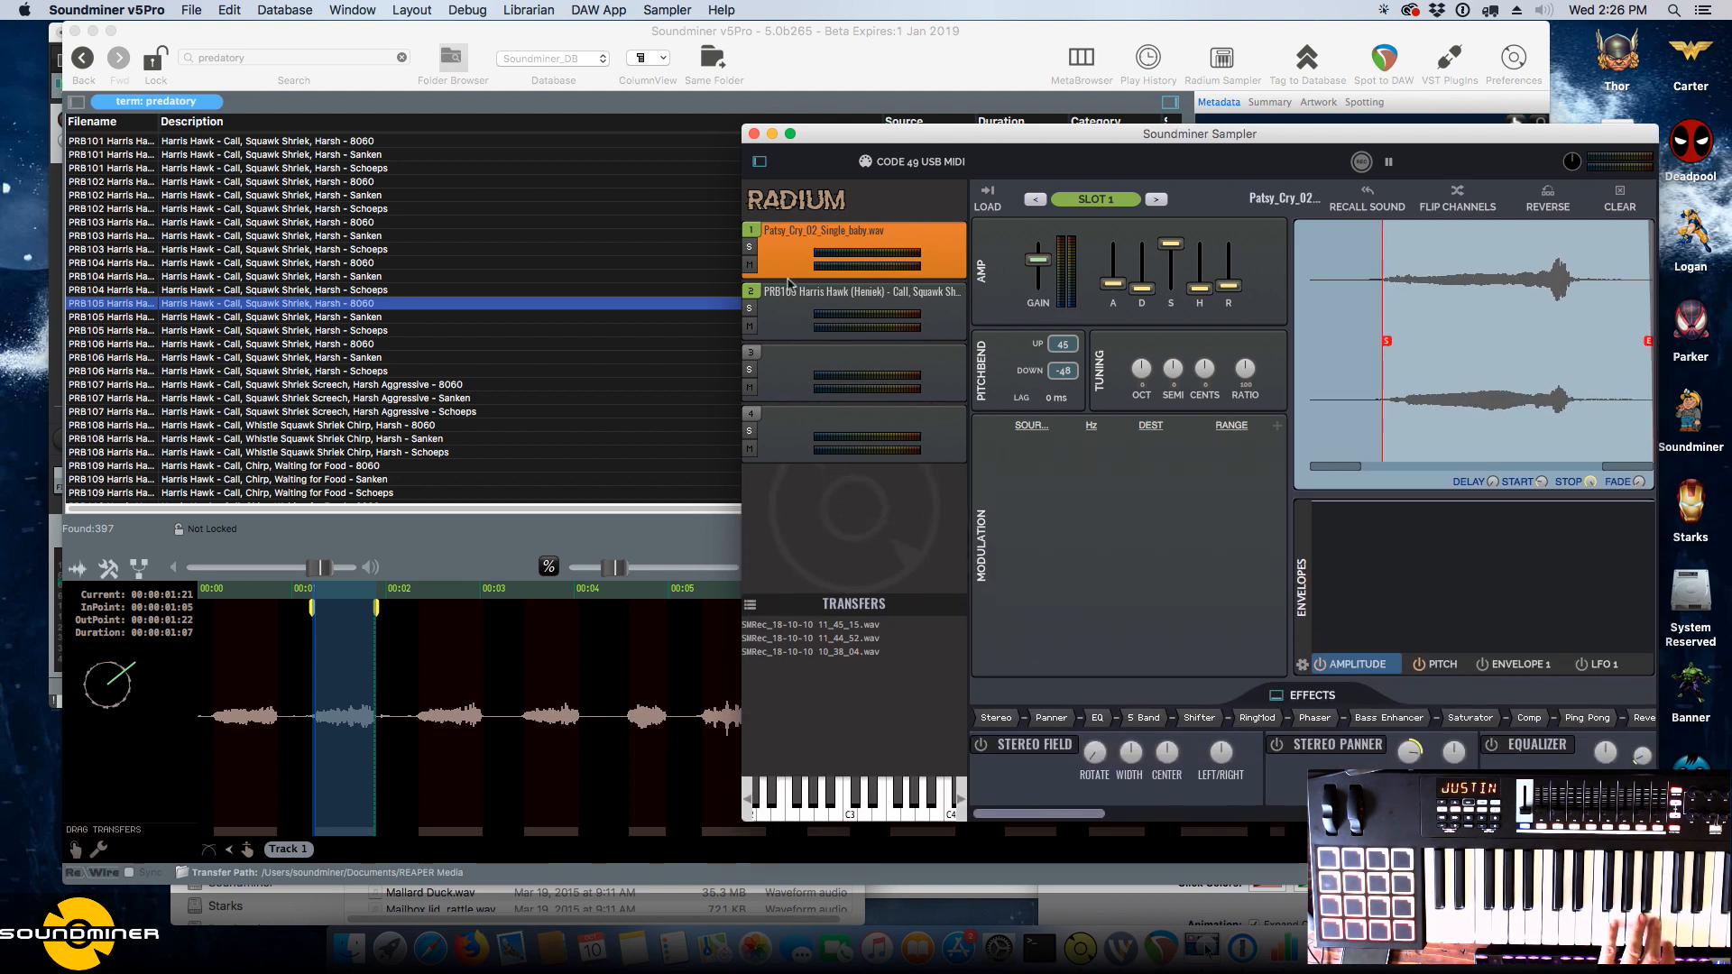
pyautogui.click(788, 309)
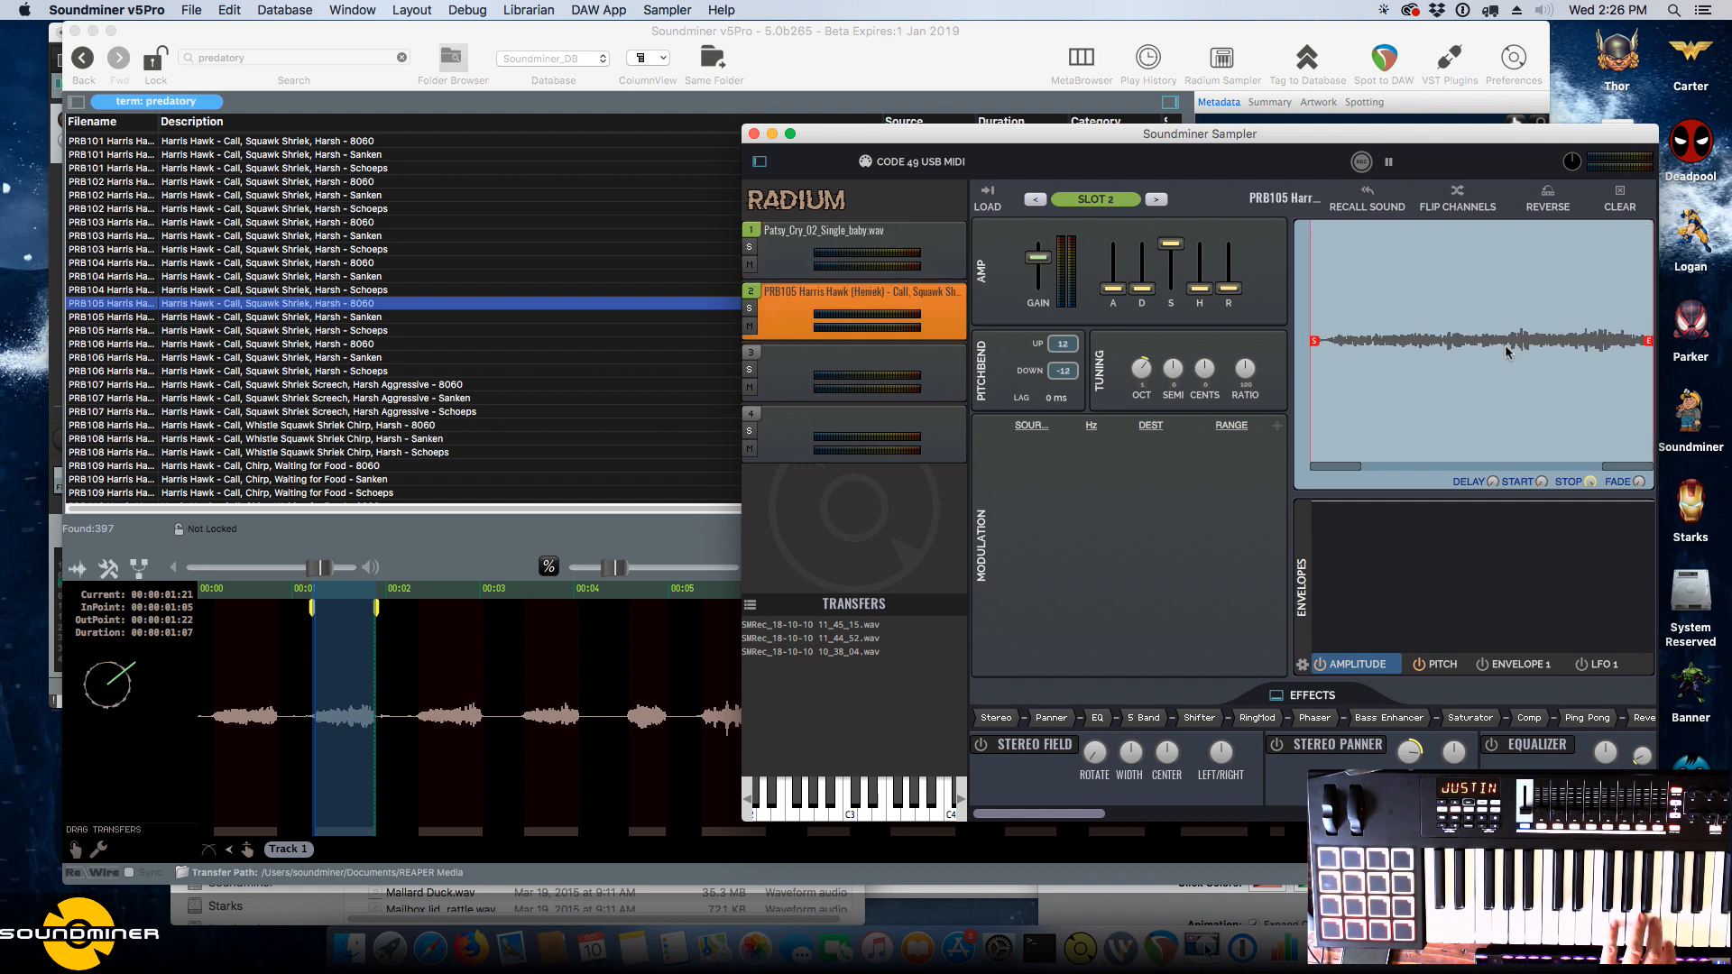
pyautogui.click(1440, 665)
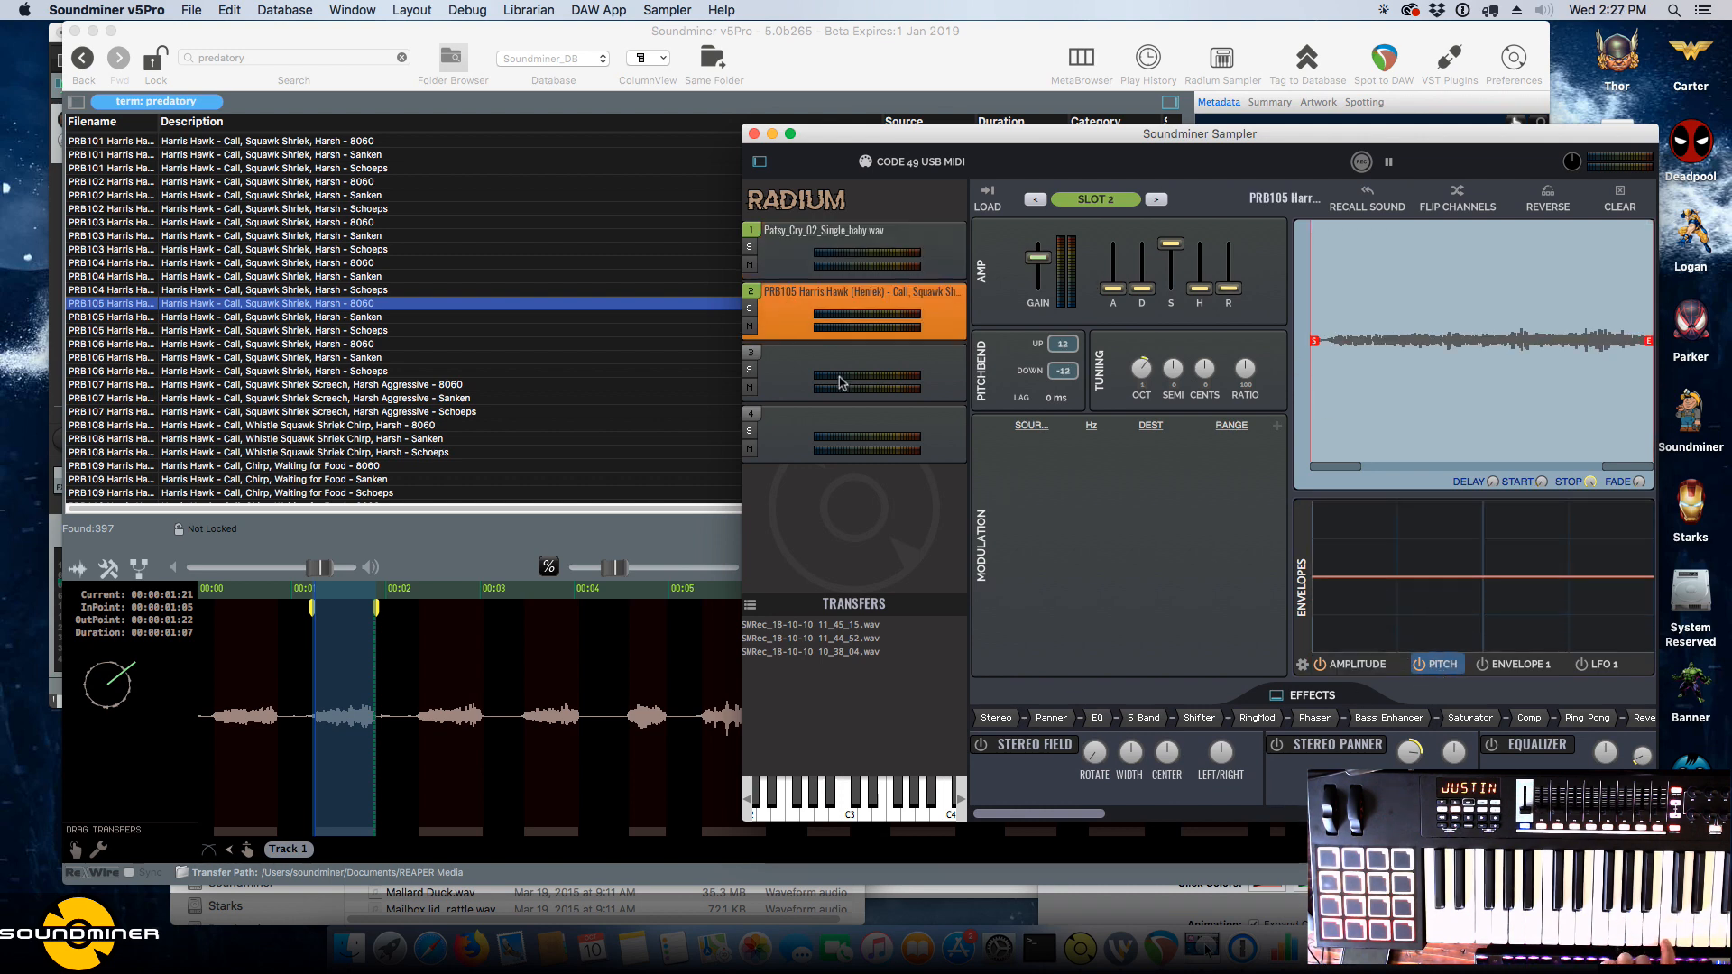
pyautogui.click(749, 308)
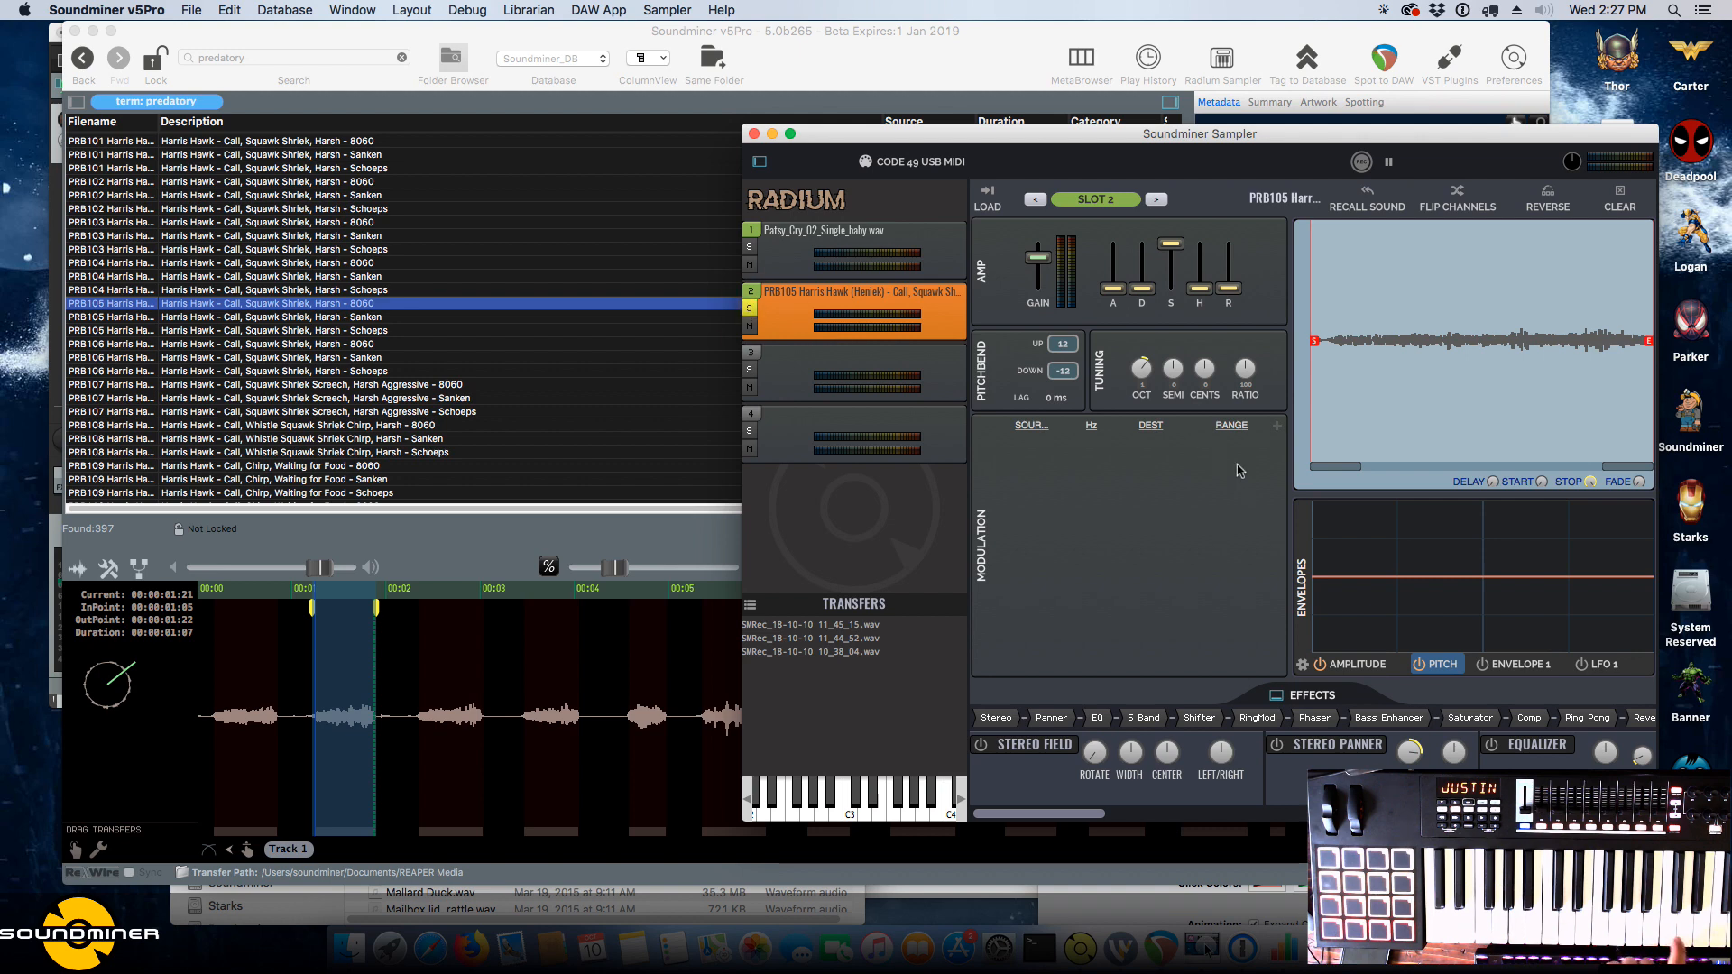
pyautogui.moveTo(1430, 577); pyautogui.dragTo(1425, 611)
pyautogui.moveTo(1379, 599); pyautogui.dragTo(1373, 552)
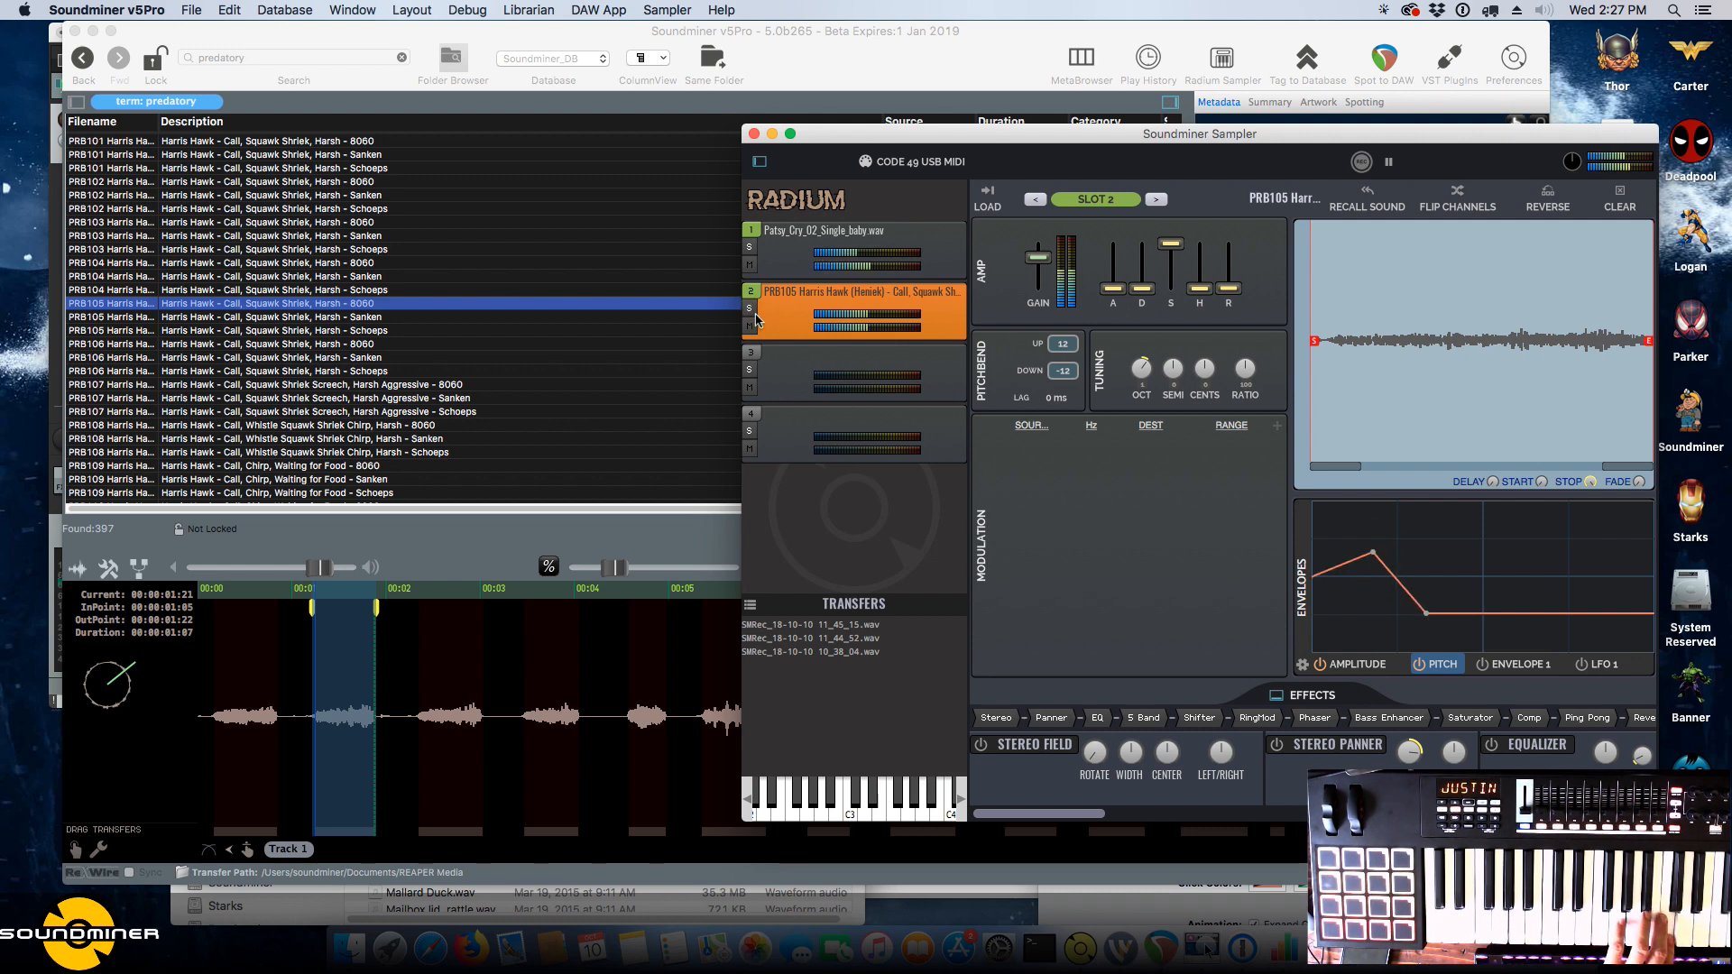
pyautogui.moveTo(1427, 616); pyautogui.dragTo(1455, 596)
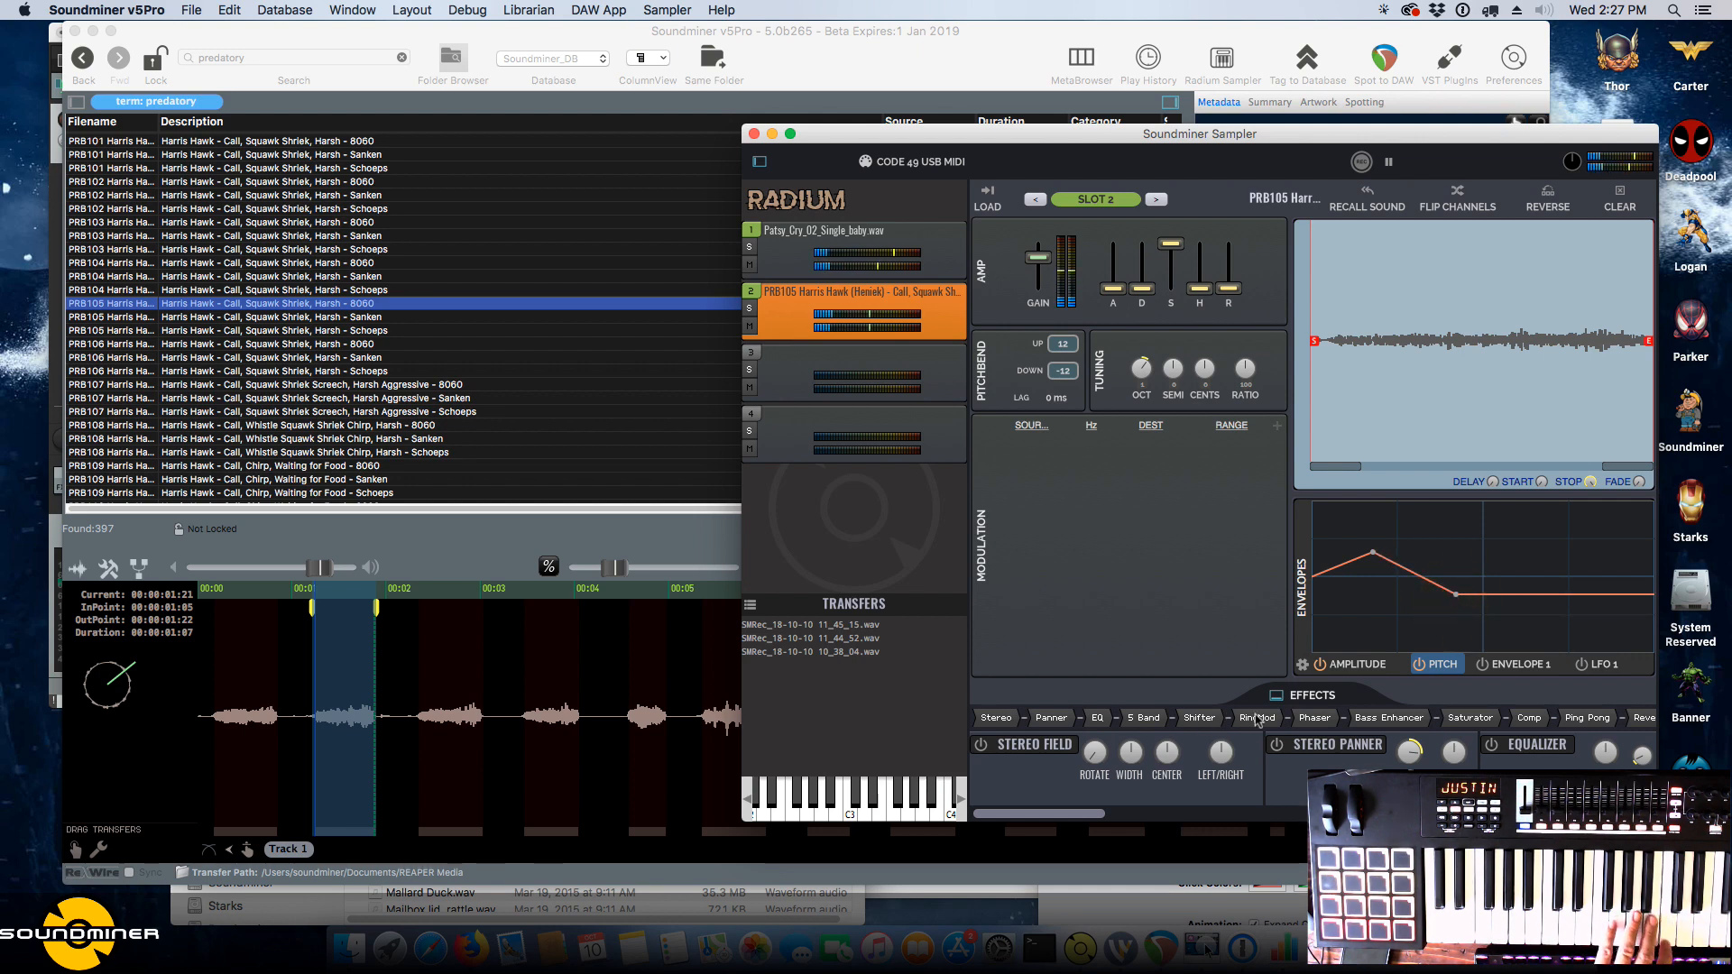
# Enable the Ring Mod effect on the slot 2 hawk sample and adjust its frequency.
pyautogui.click(1258, 719)
pyautogui.click(1011, 749)
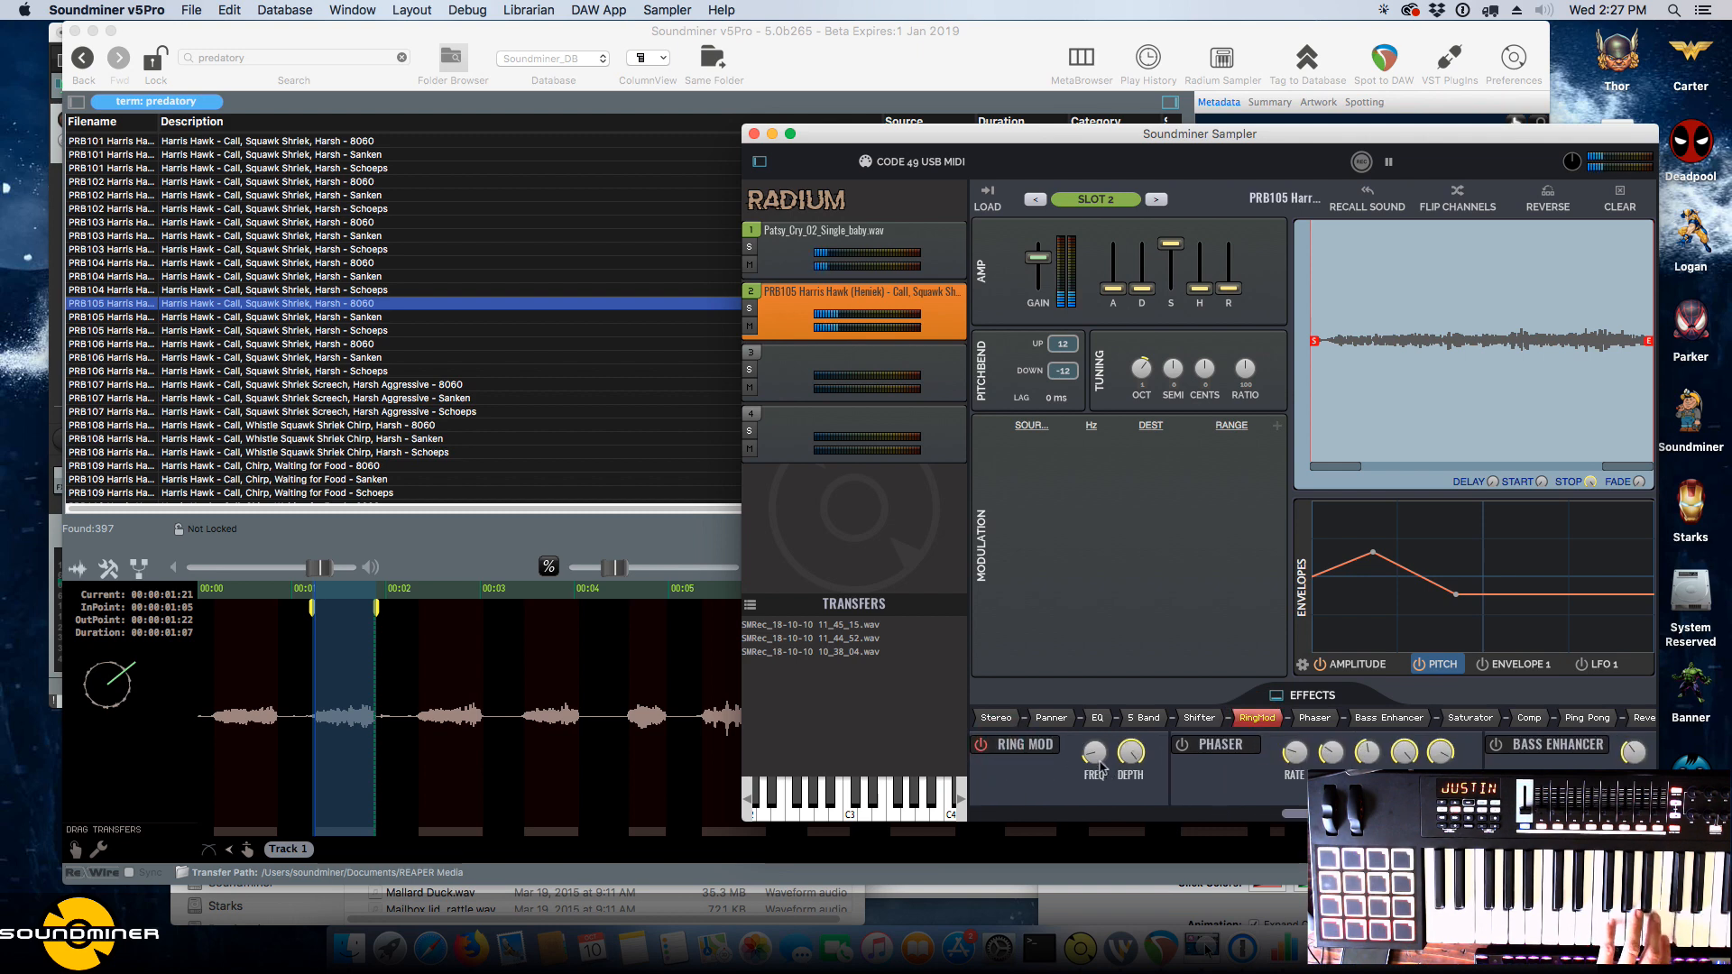
pyautogui.moveTo(1097, 764); pyautogui.dragTo(1096, 766)
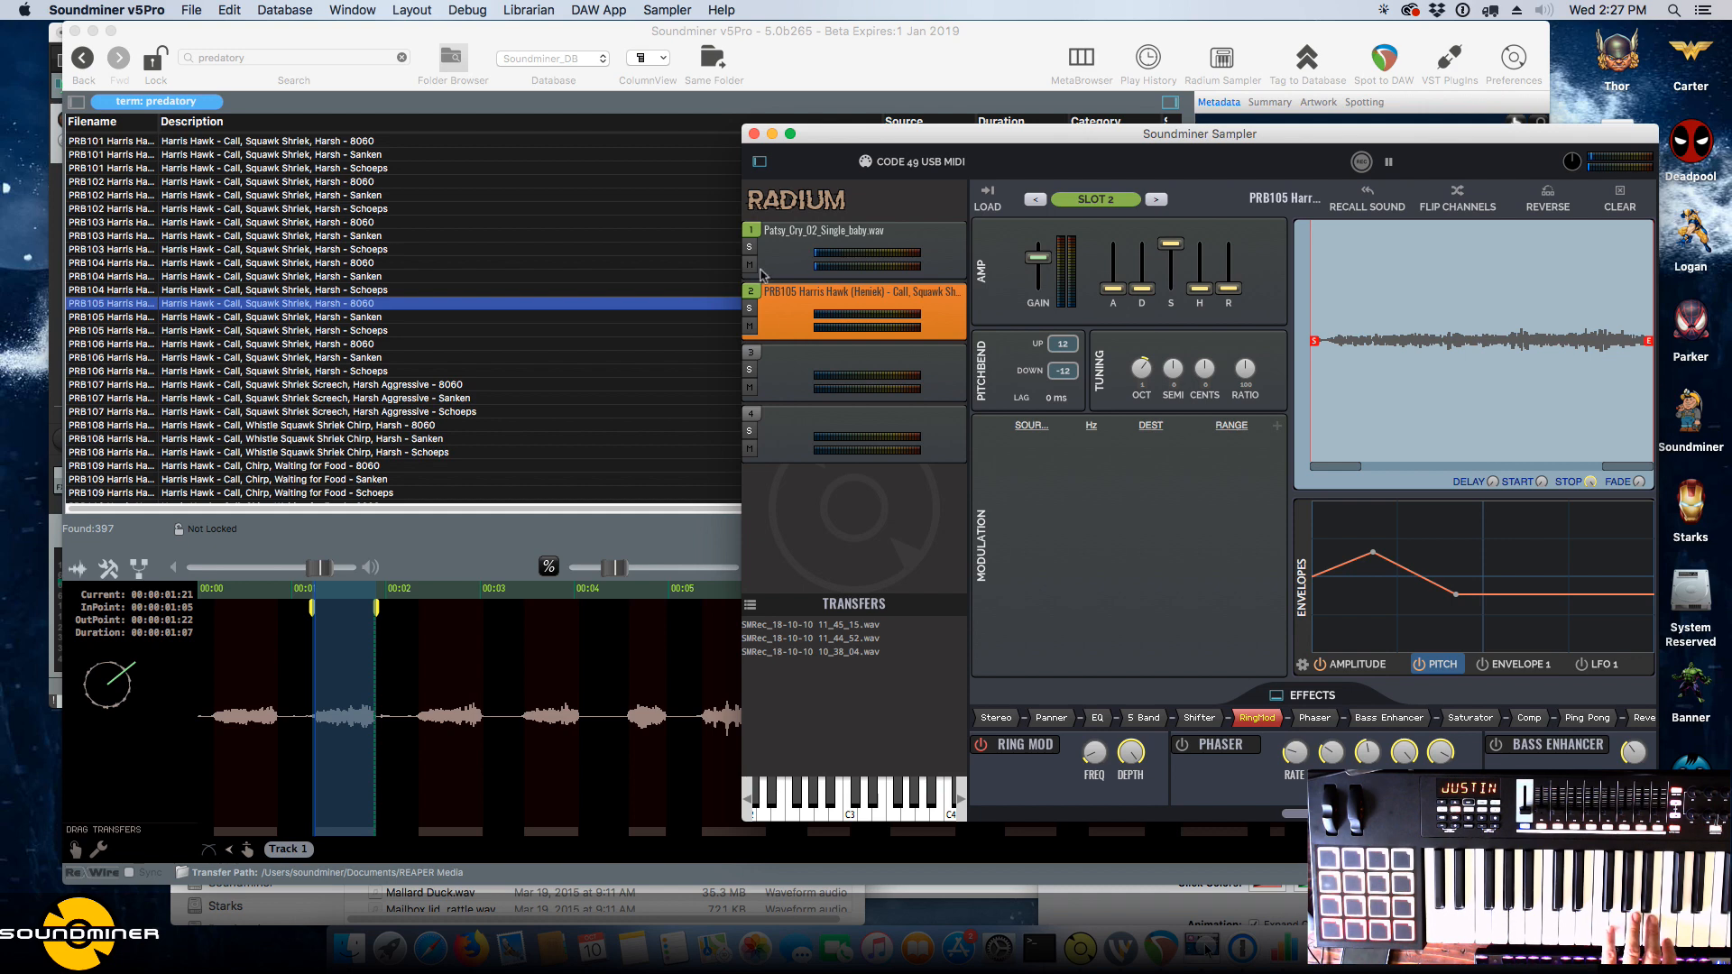
# Lower the slot 1 elephant sample's gain slightly and tune it up by 1 octave.
pyautogui.click(782, 251)
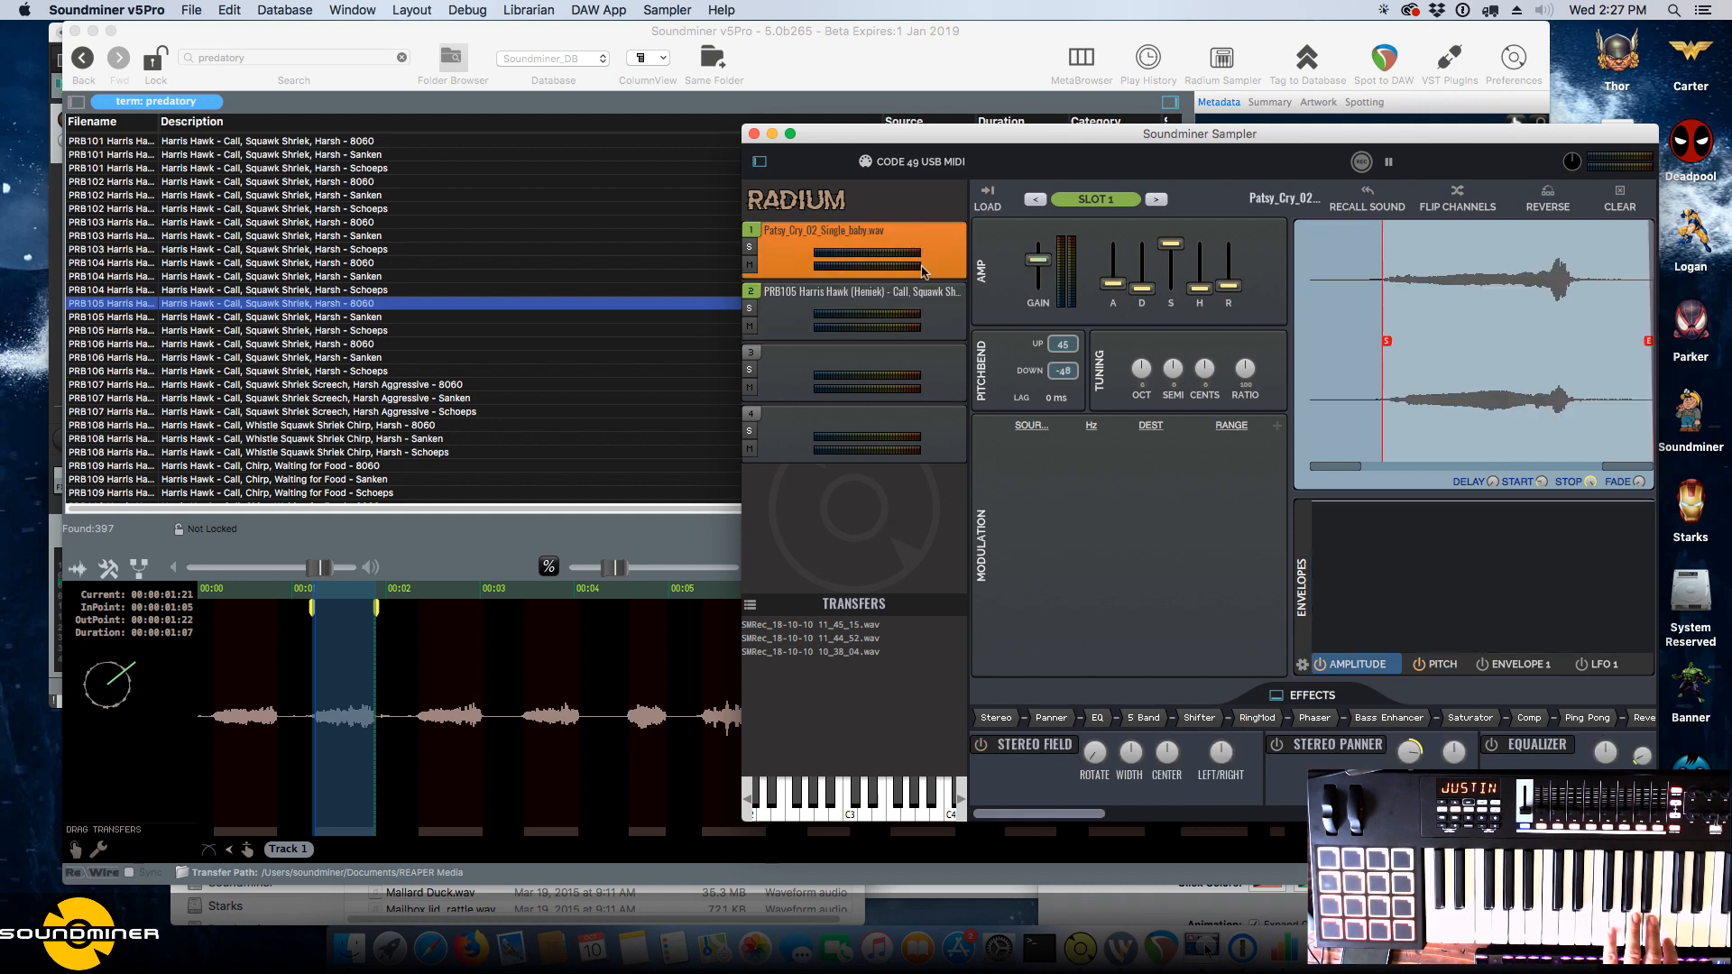
pyautogui.click(1031, 263)
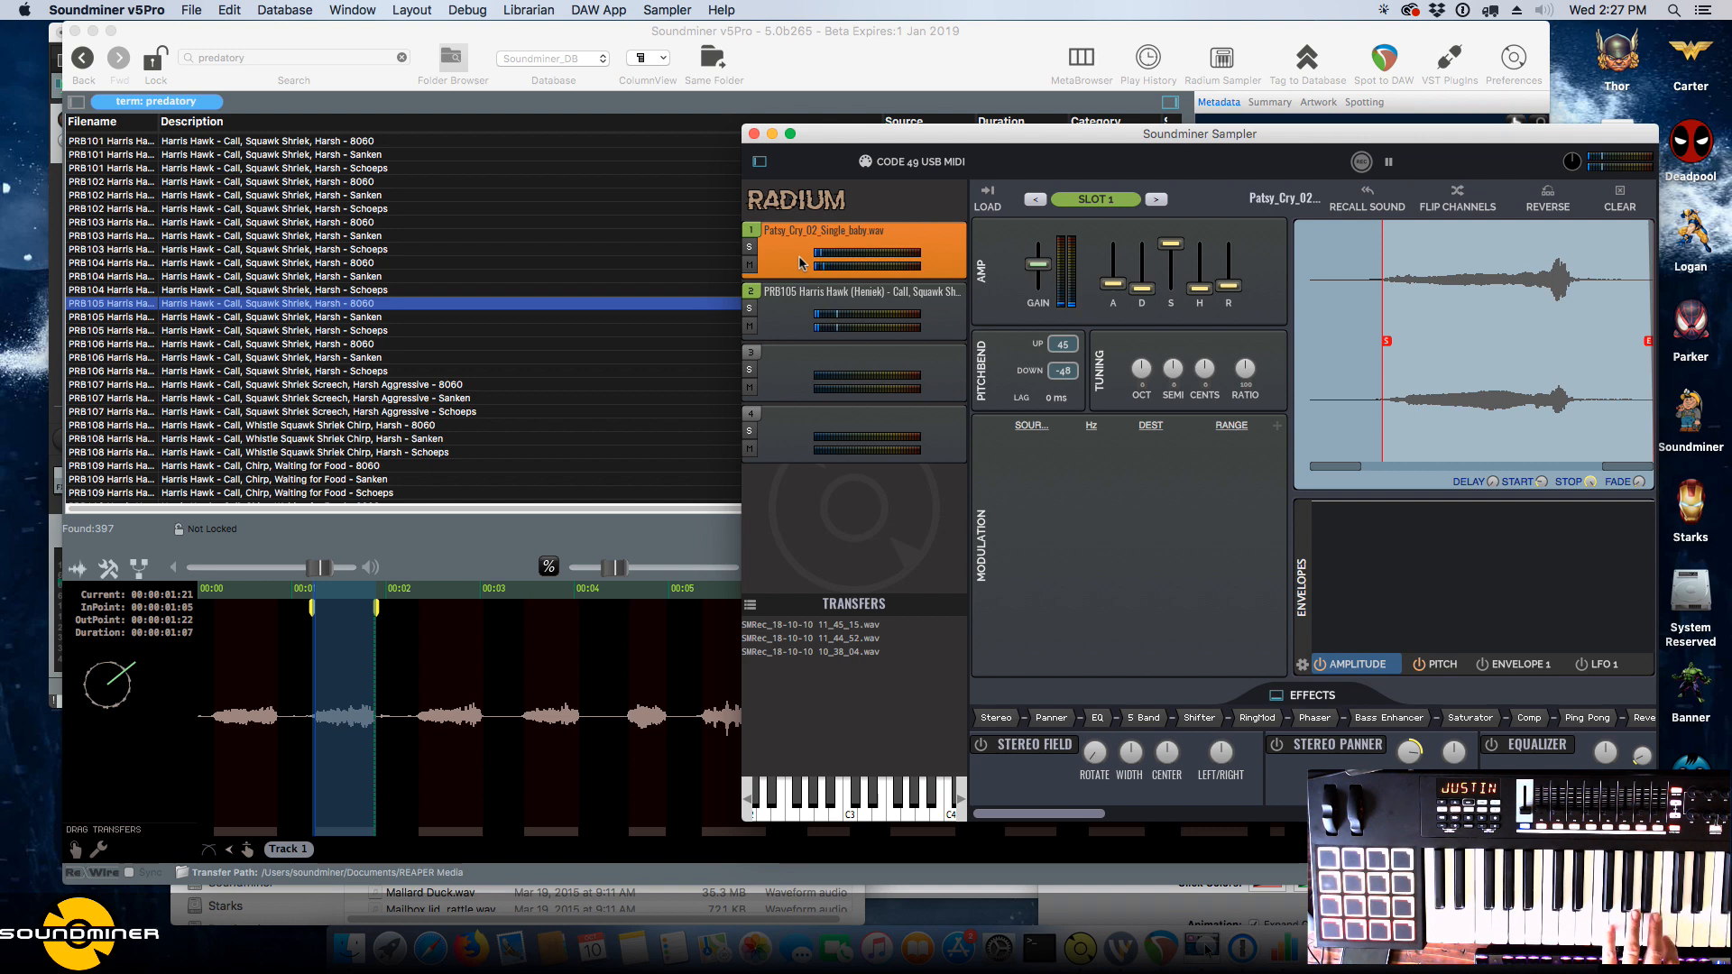
pyautogui.click(1142, 372)
pyautogui.moveTo(1142, 372); pyautogui.dragTo(1148, 350)
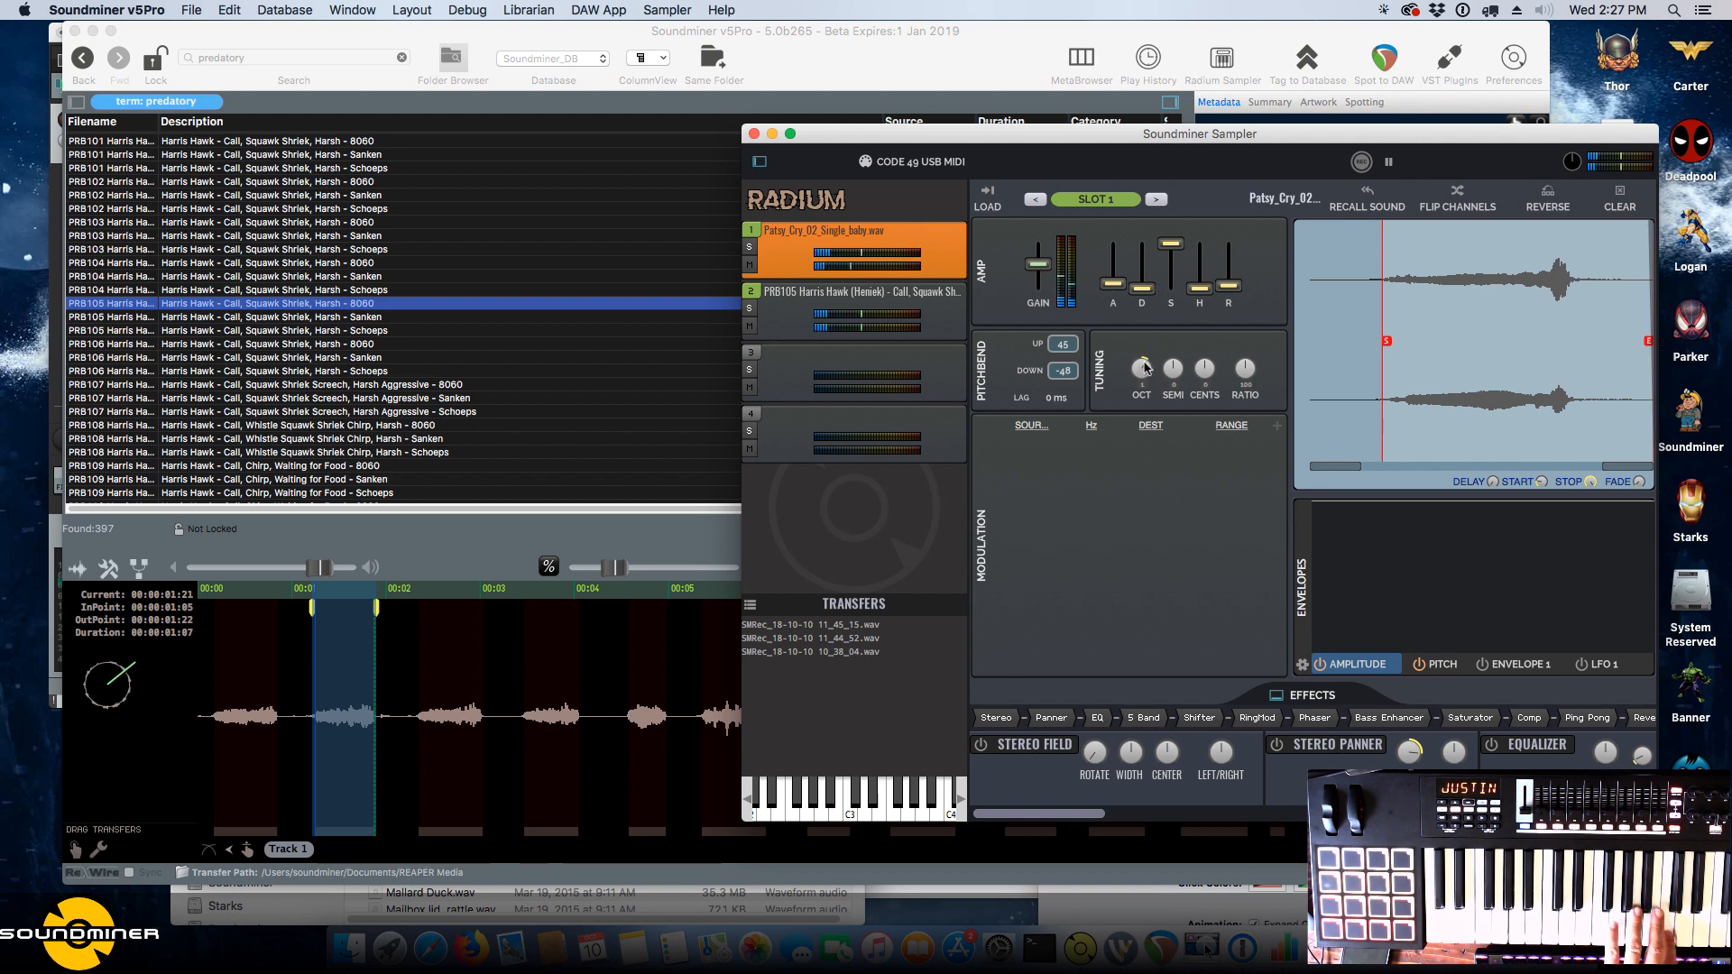
# Move the slot 1 sample's start marker slightly later in the waveform and adjust its delay.
pyautogui.moveTo(1383, 344); pyautogui.dragTo(1406, 343)
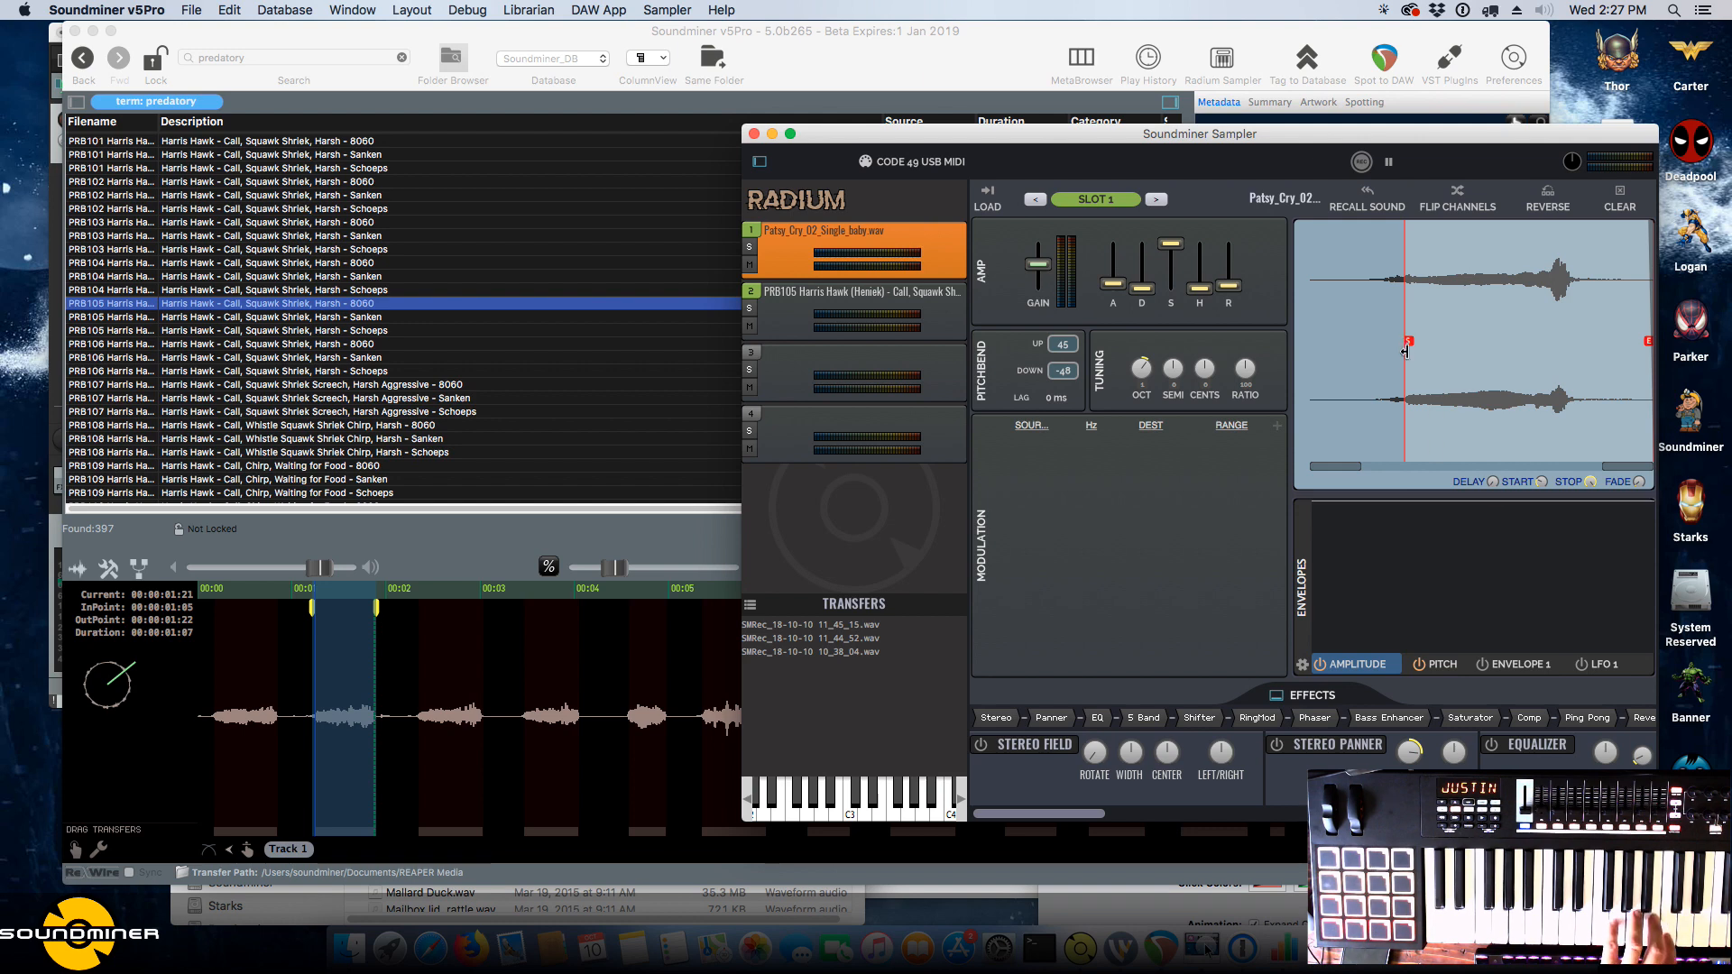
pyautogui.moveTo(1406, 342)
pyautogui.mouseDown()
pyautogui.moveTo(1314, 341)
pyautogui.moveTo(1390, 343)
pyautogui.mouseUp()
pyautogui.moveTo(1495, 483)
pyautogui.mouseDown()
pyautogui.moveTo(1497, 443)
pyautogui.moveTo(1488, 503)
pyautogui.mouseUp()
pyautogui.click(1492, 483)
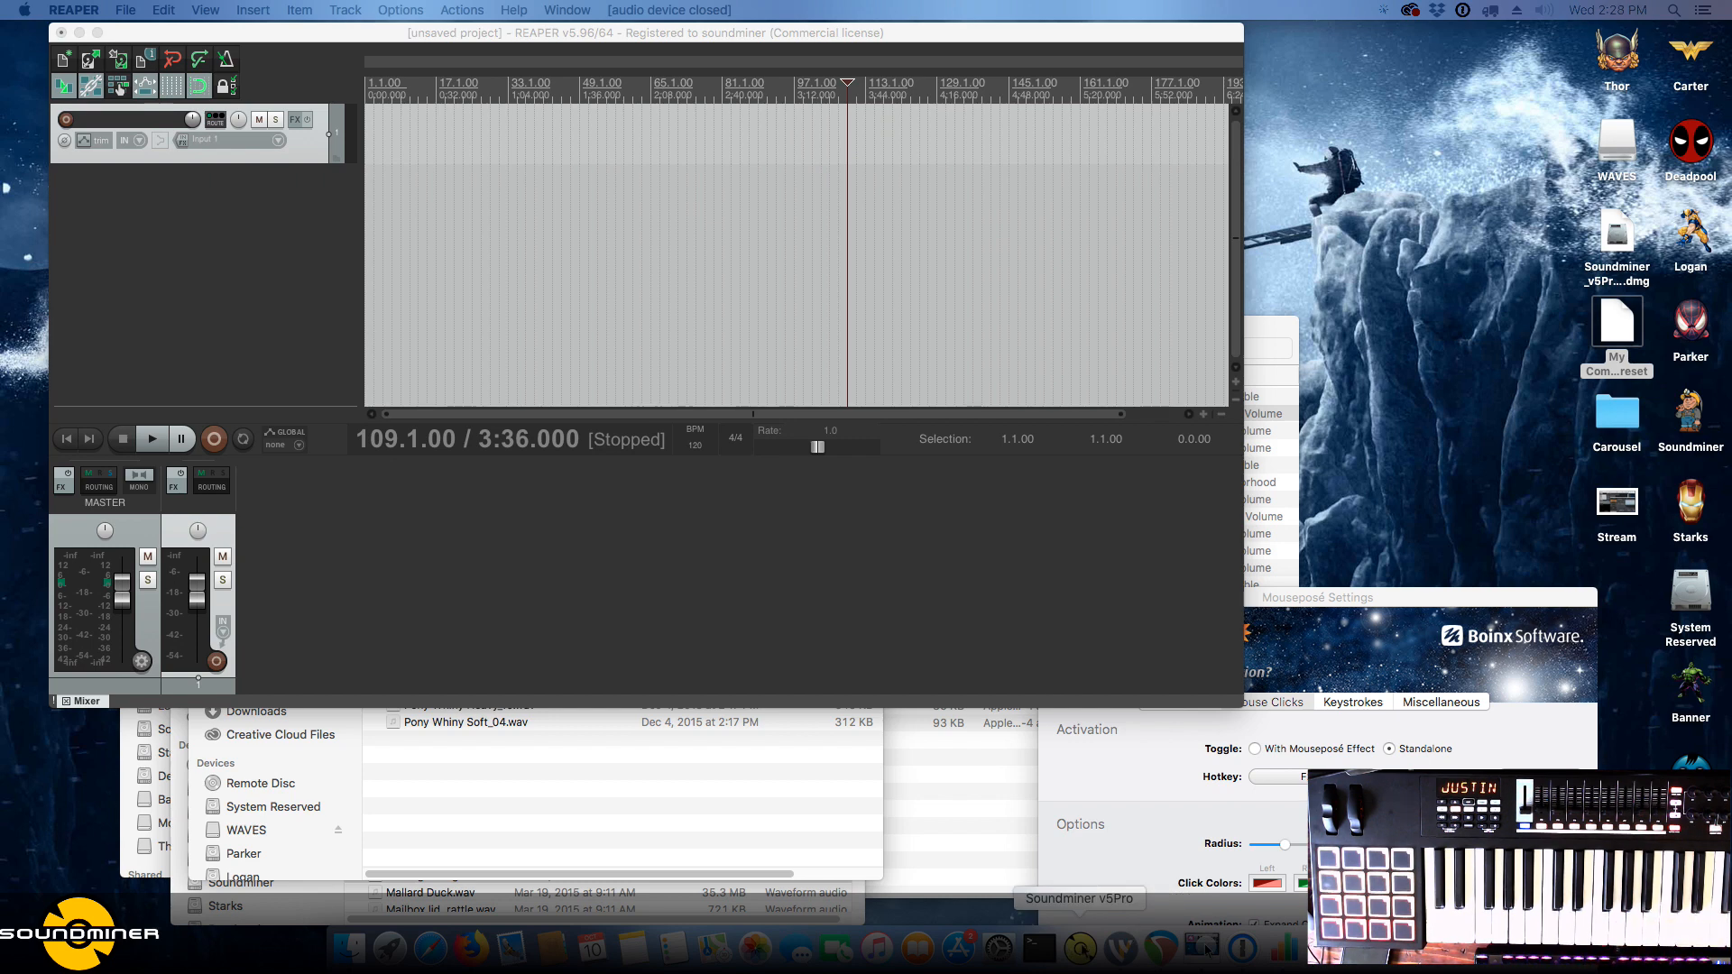
# Relaunch Soundminer v5Pro and dismiss the crash report dialogs.
pyautogui.click(1080, 948)
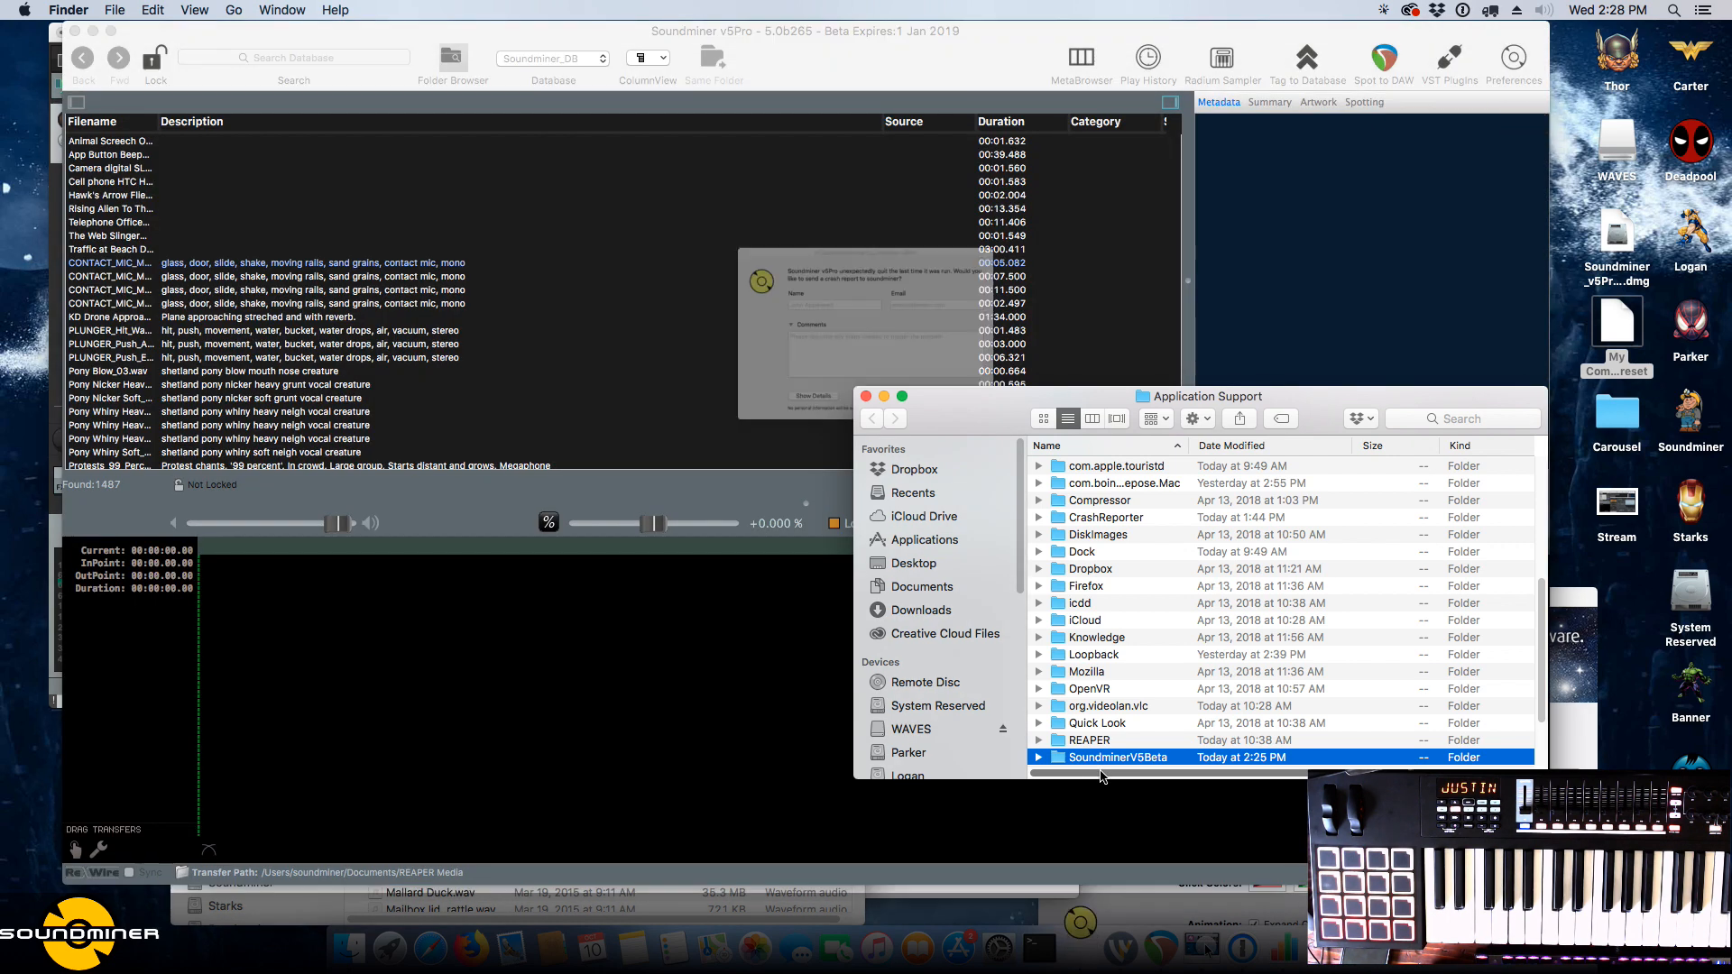
pyautogui.click(995, 459)
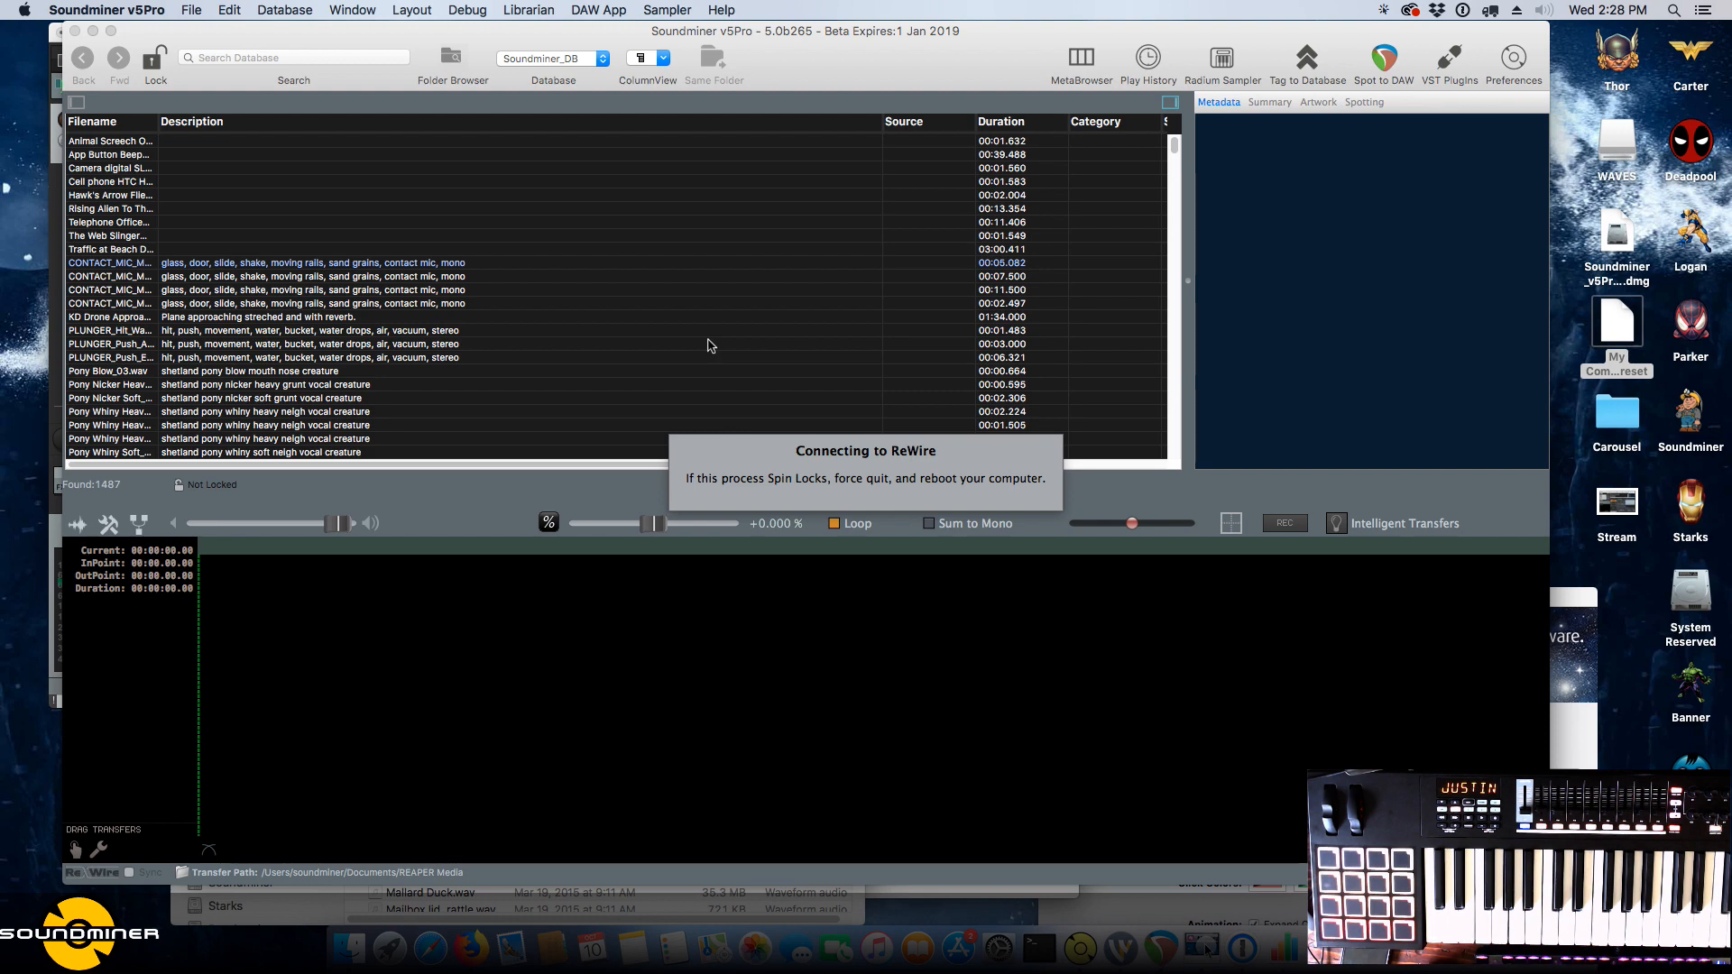
pyautogui.click(613, 331)
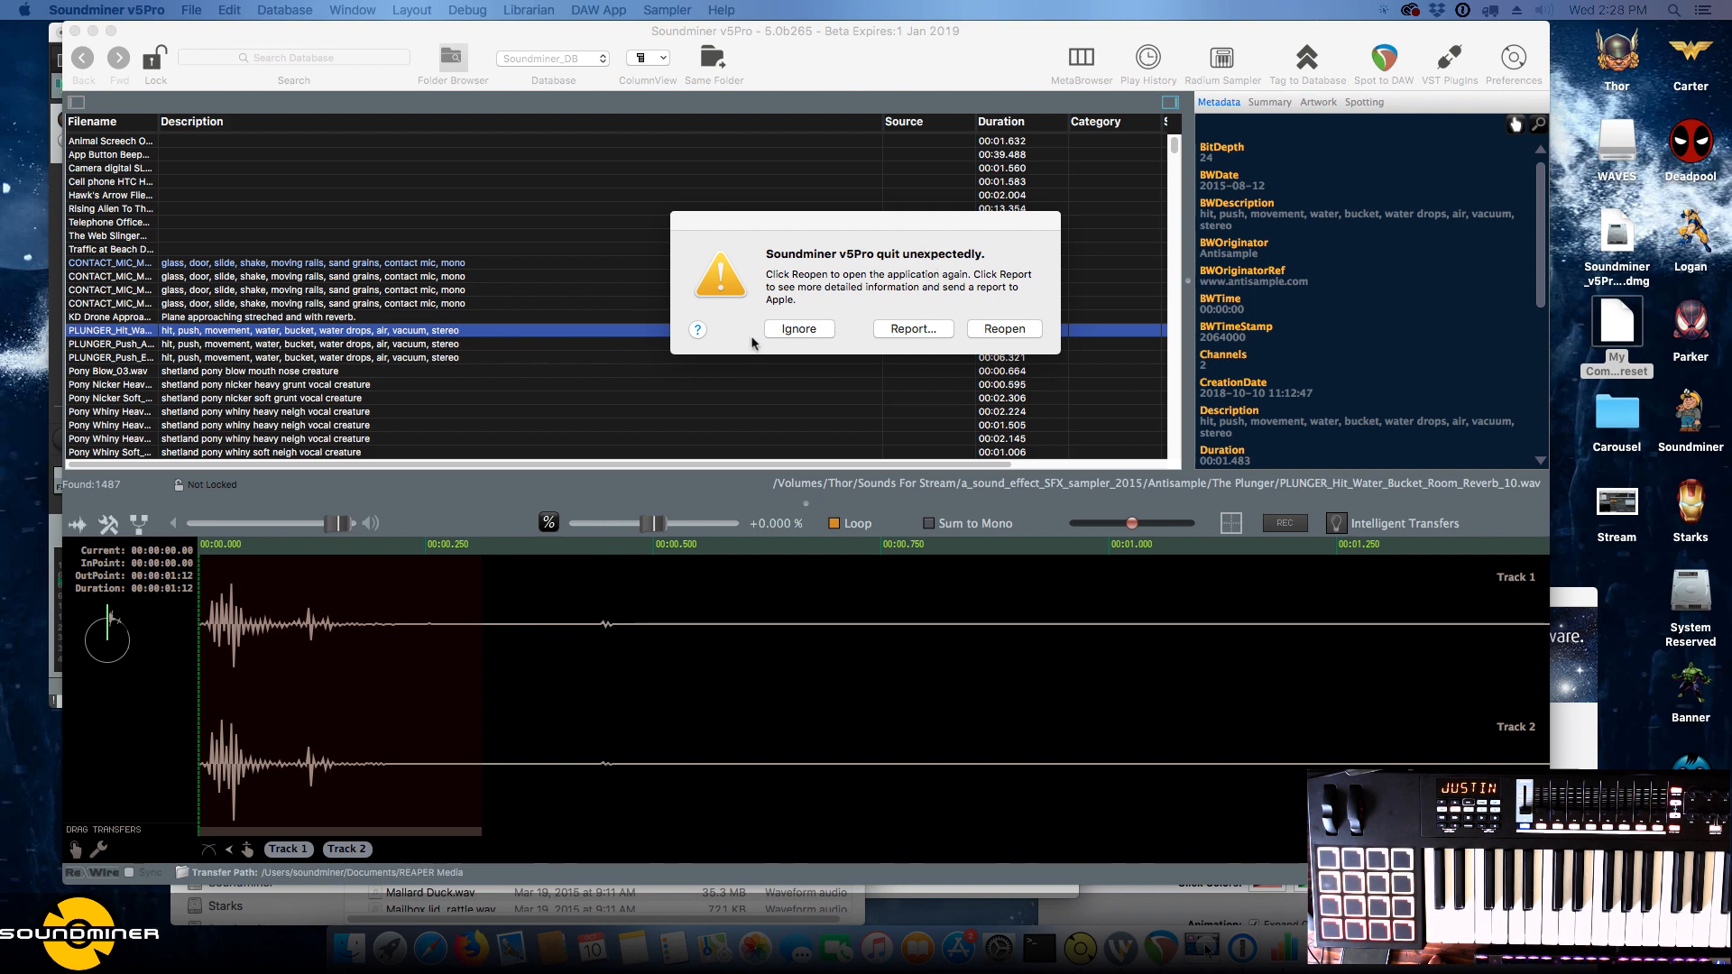
pyautogui.click(800, 330)
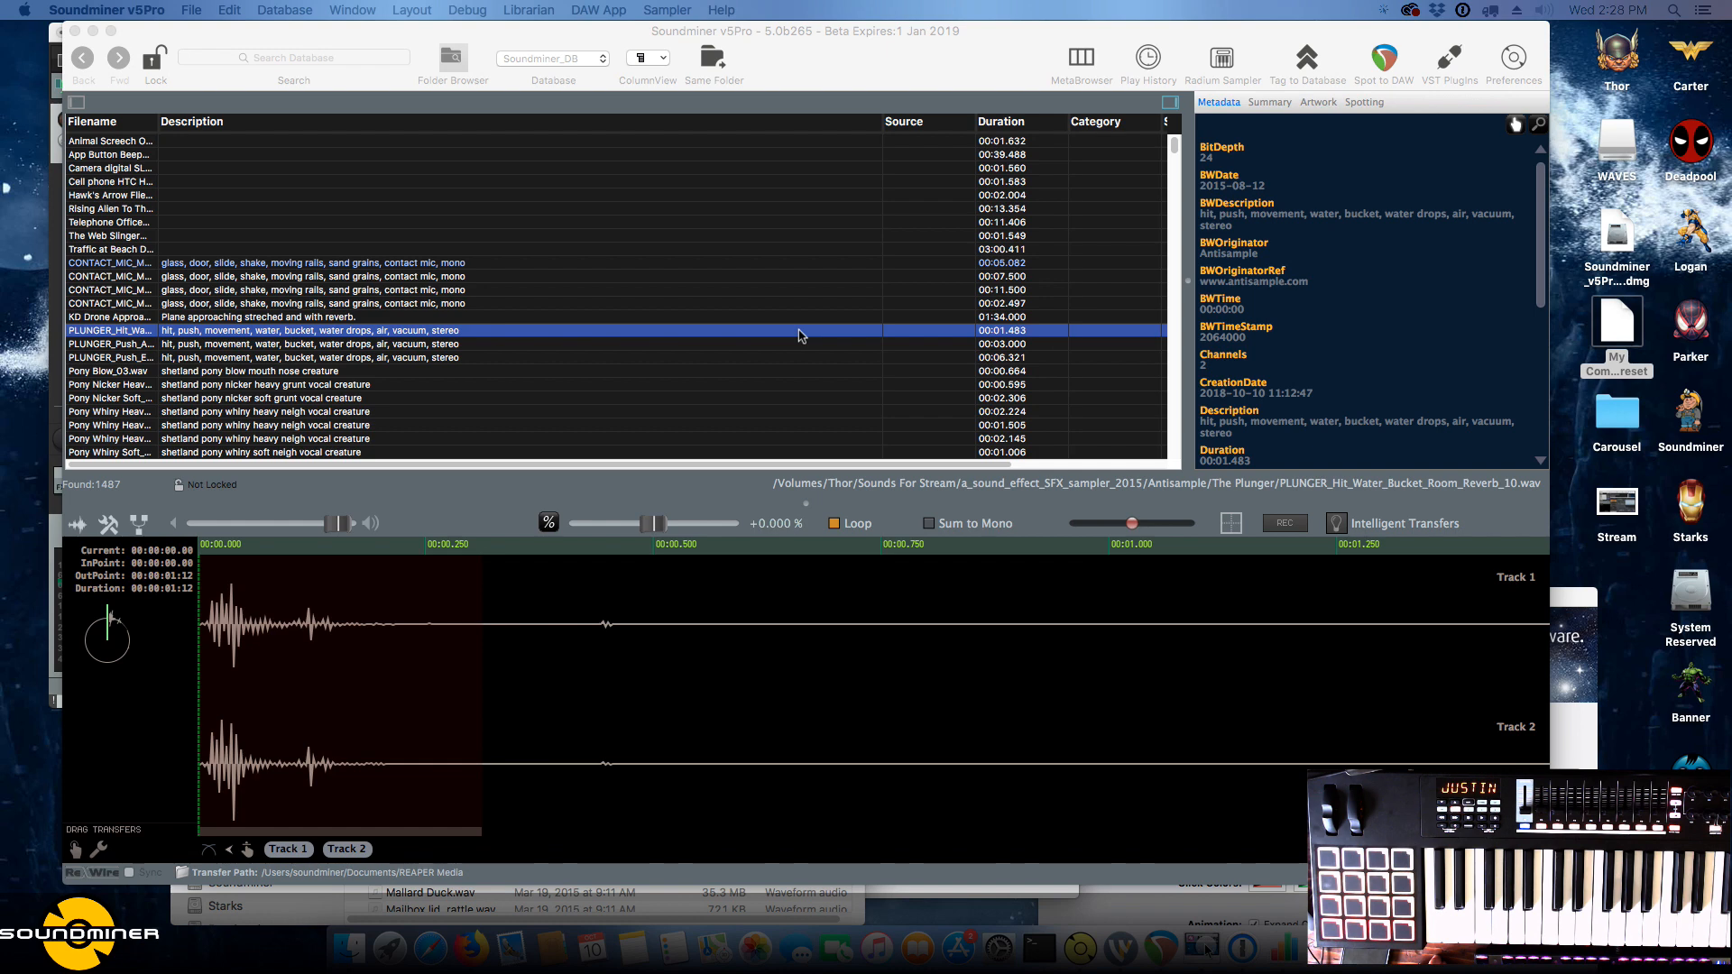
# Open the Radium sampler and select the first ring of Telephone Office Ring Dial Intercom.wav in the waveform.
pyautogui.click(724, 222)
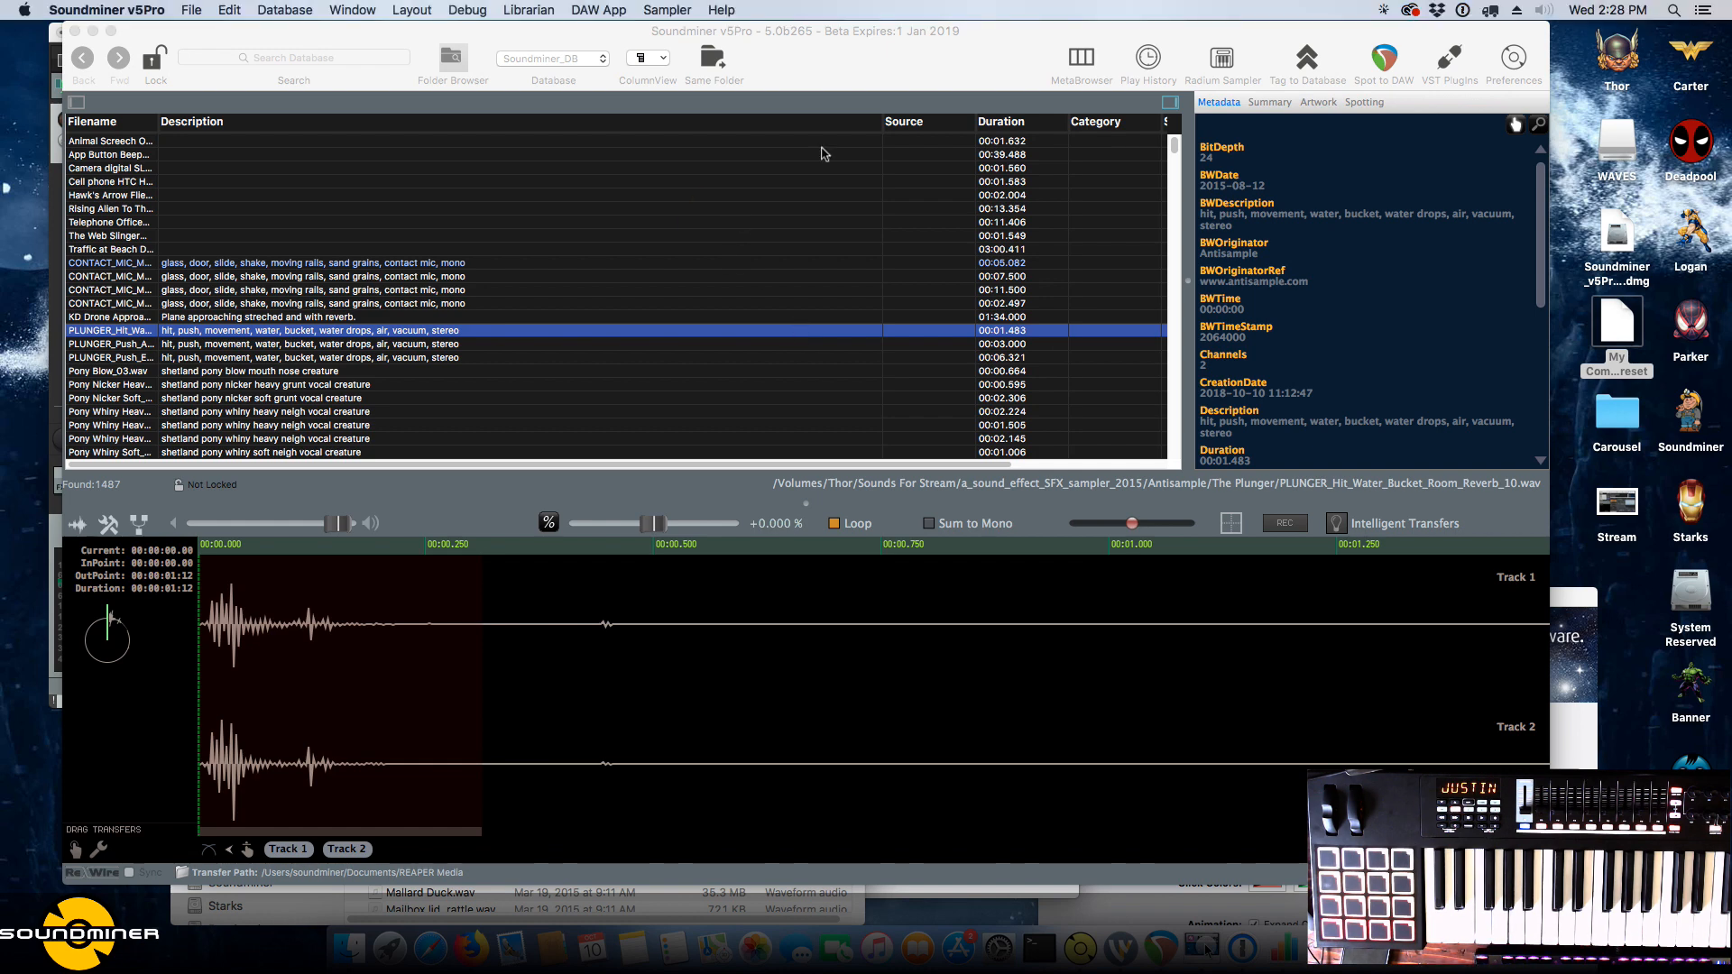
pyautogui.click(1218, 59)
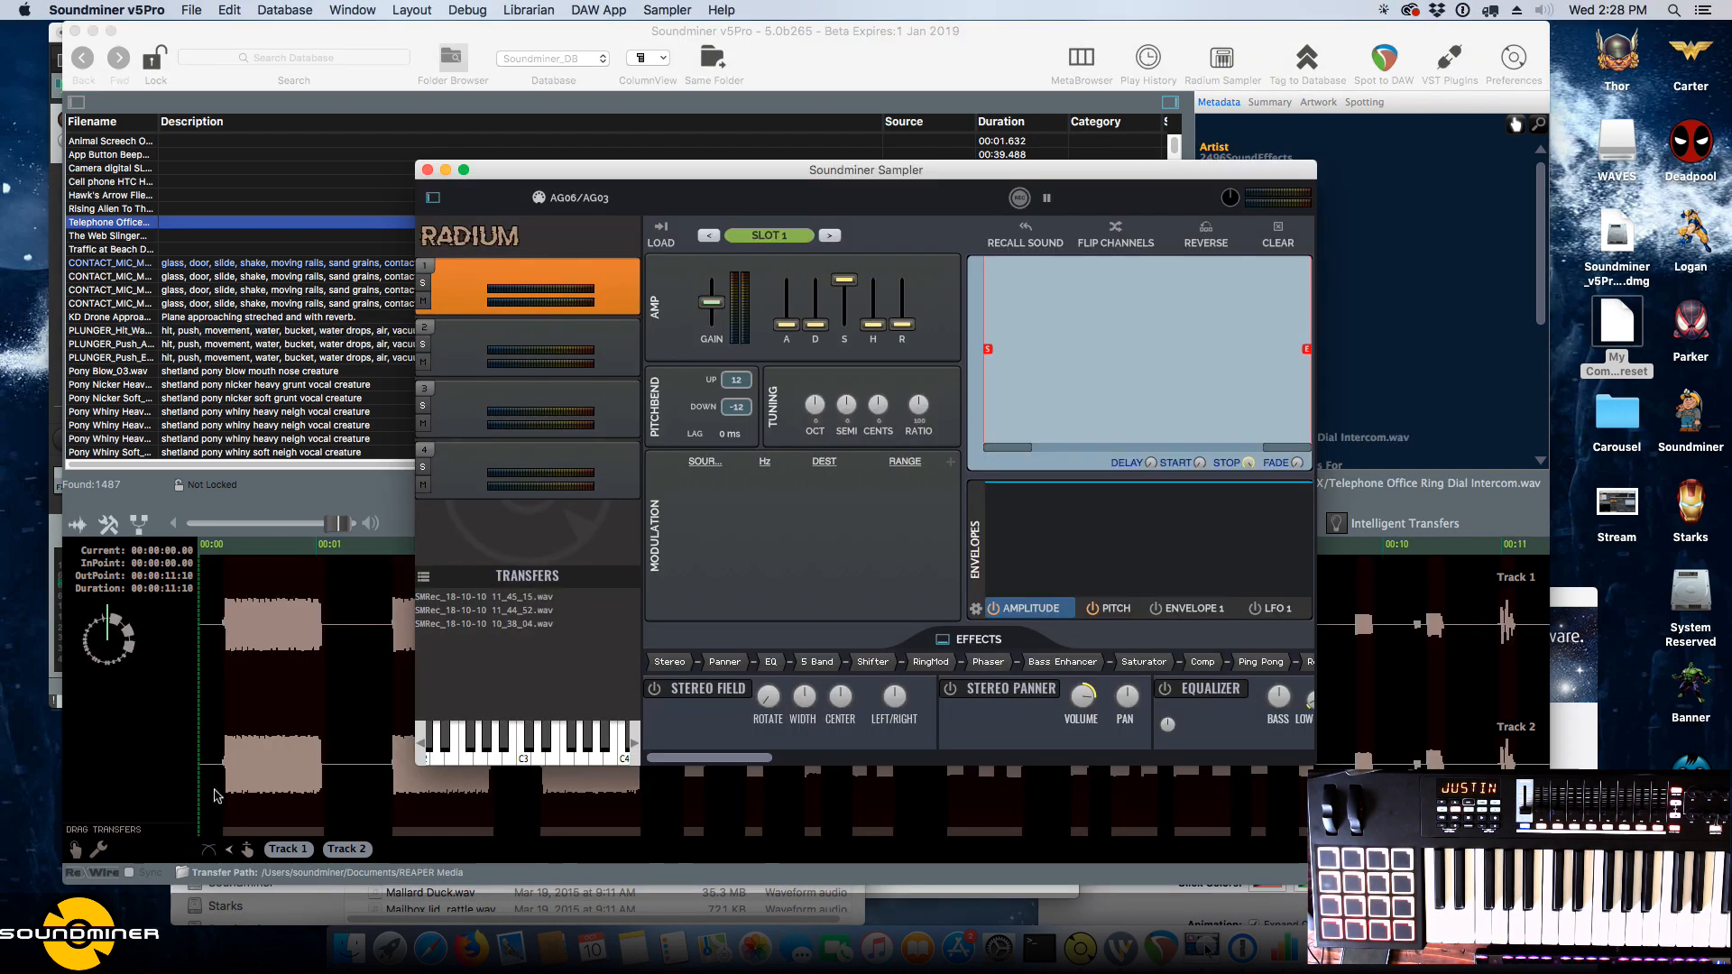
pyautogui.moveTo(219, 731); pyautogui.dragTo(341, 732)
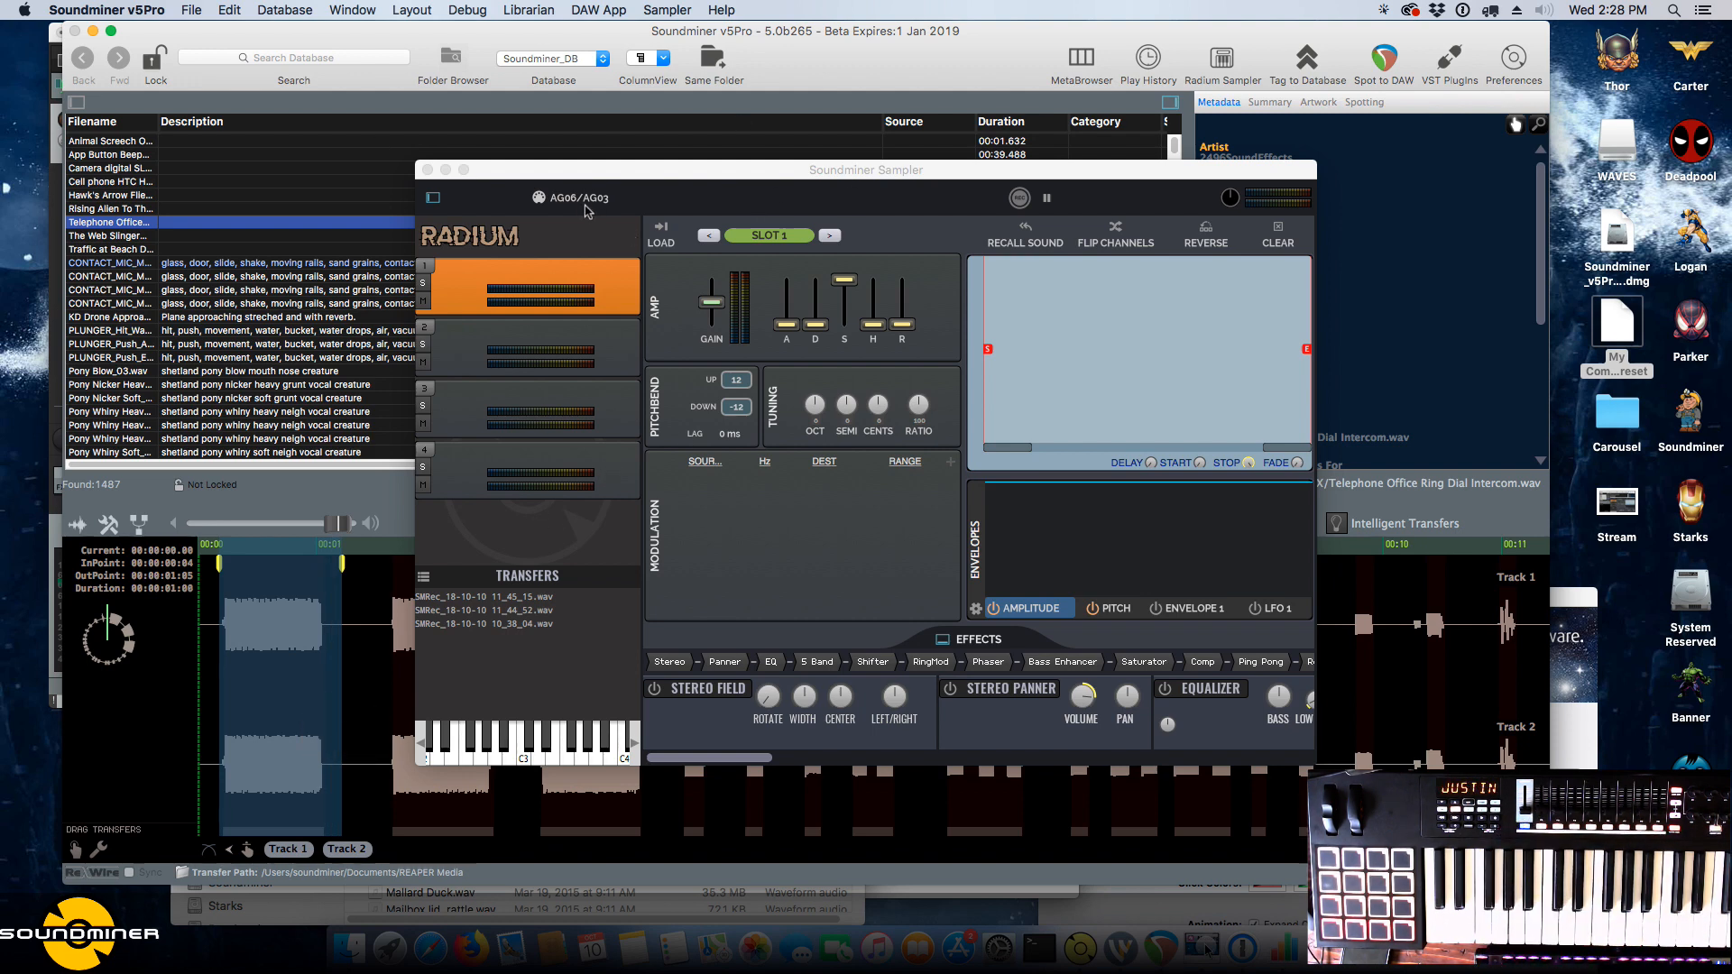
# Set the sampler's MIDI input to Code 49 USB MIDI and load the selected telephone ring into slot 1.
pyautogui.click(588, 256)
pyautogui.click(582, 197)
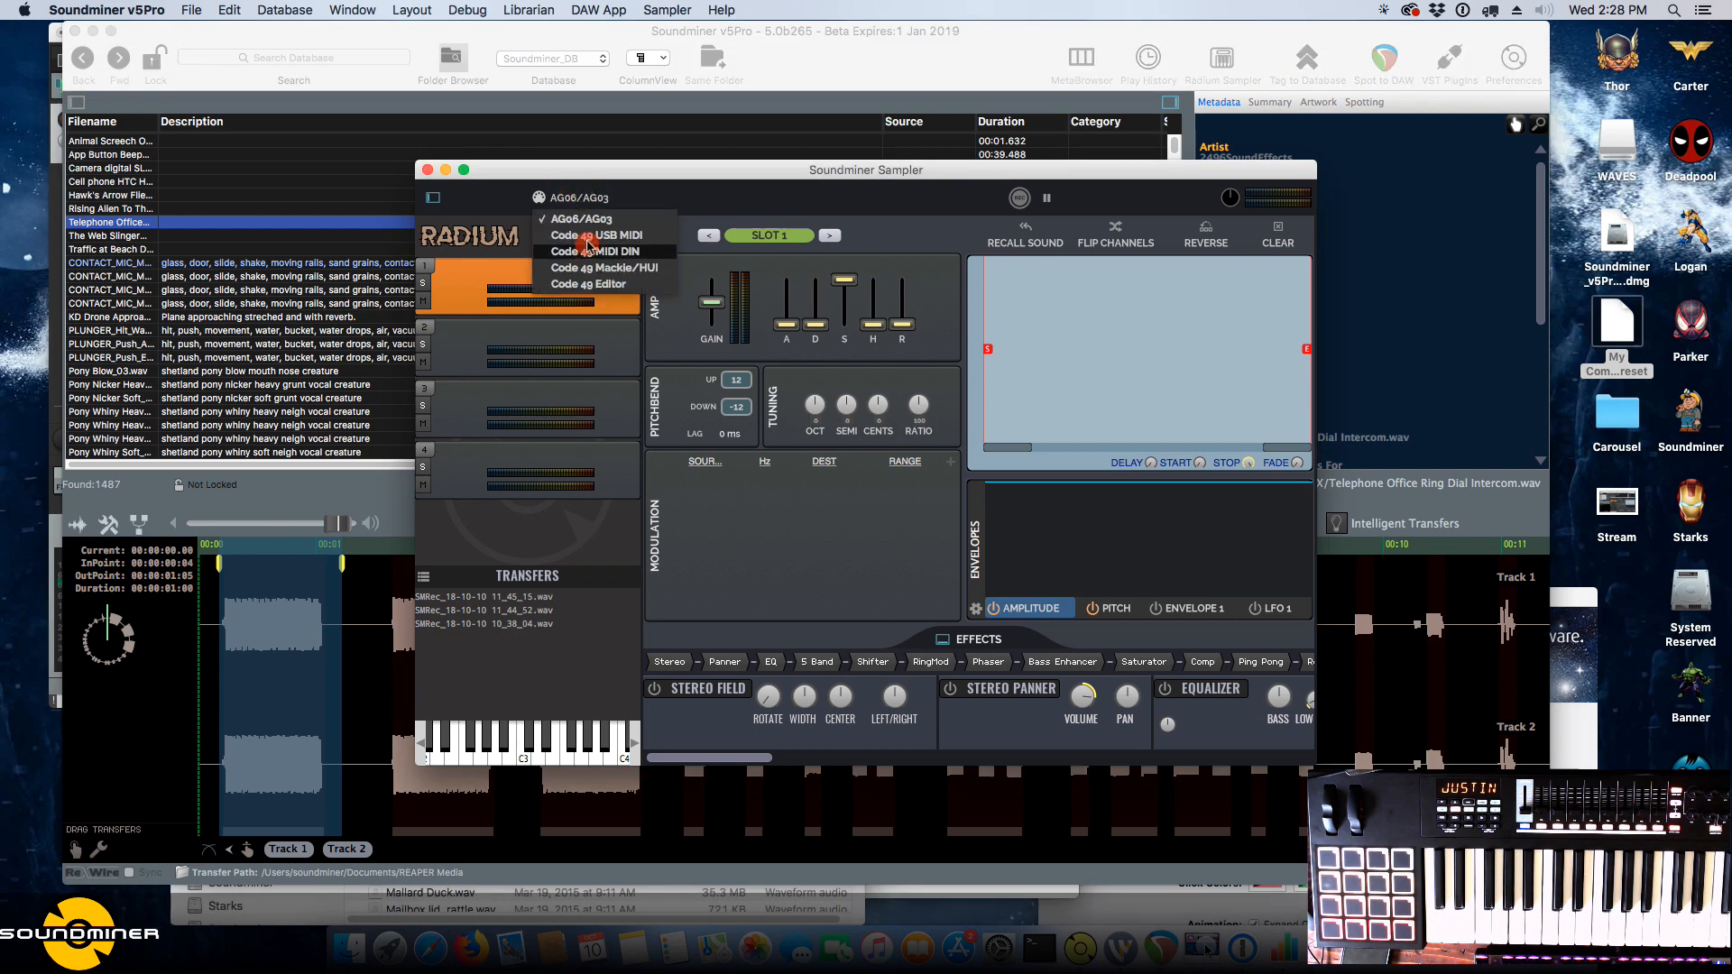
pyautogui.click(588, 238)
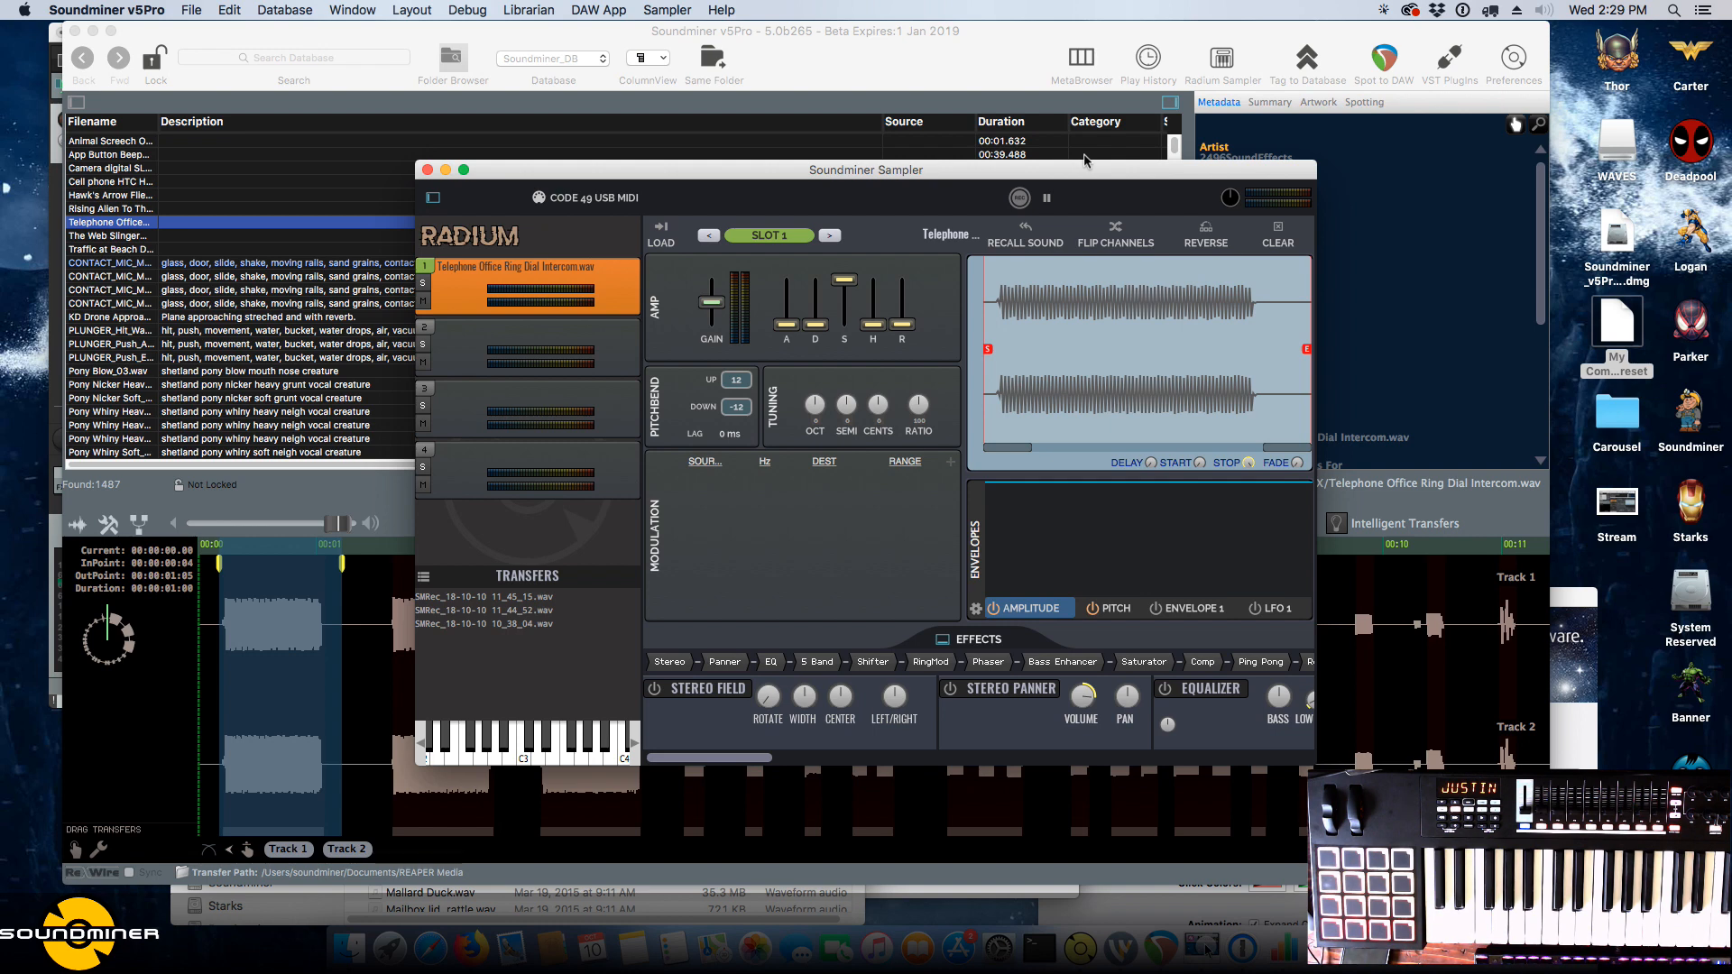
# Trim the slot 1 sample by moving its start and end markers close to the telephone ring.
pyautogui.moveTo(1308, 354); pyautogui.dragTo(1263, 367)
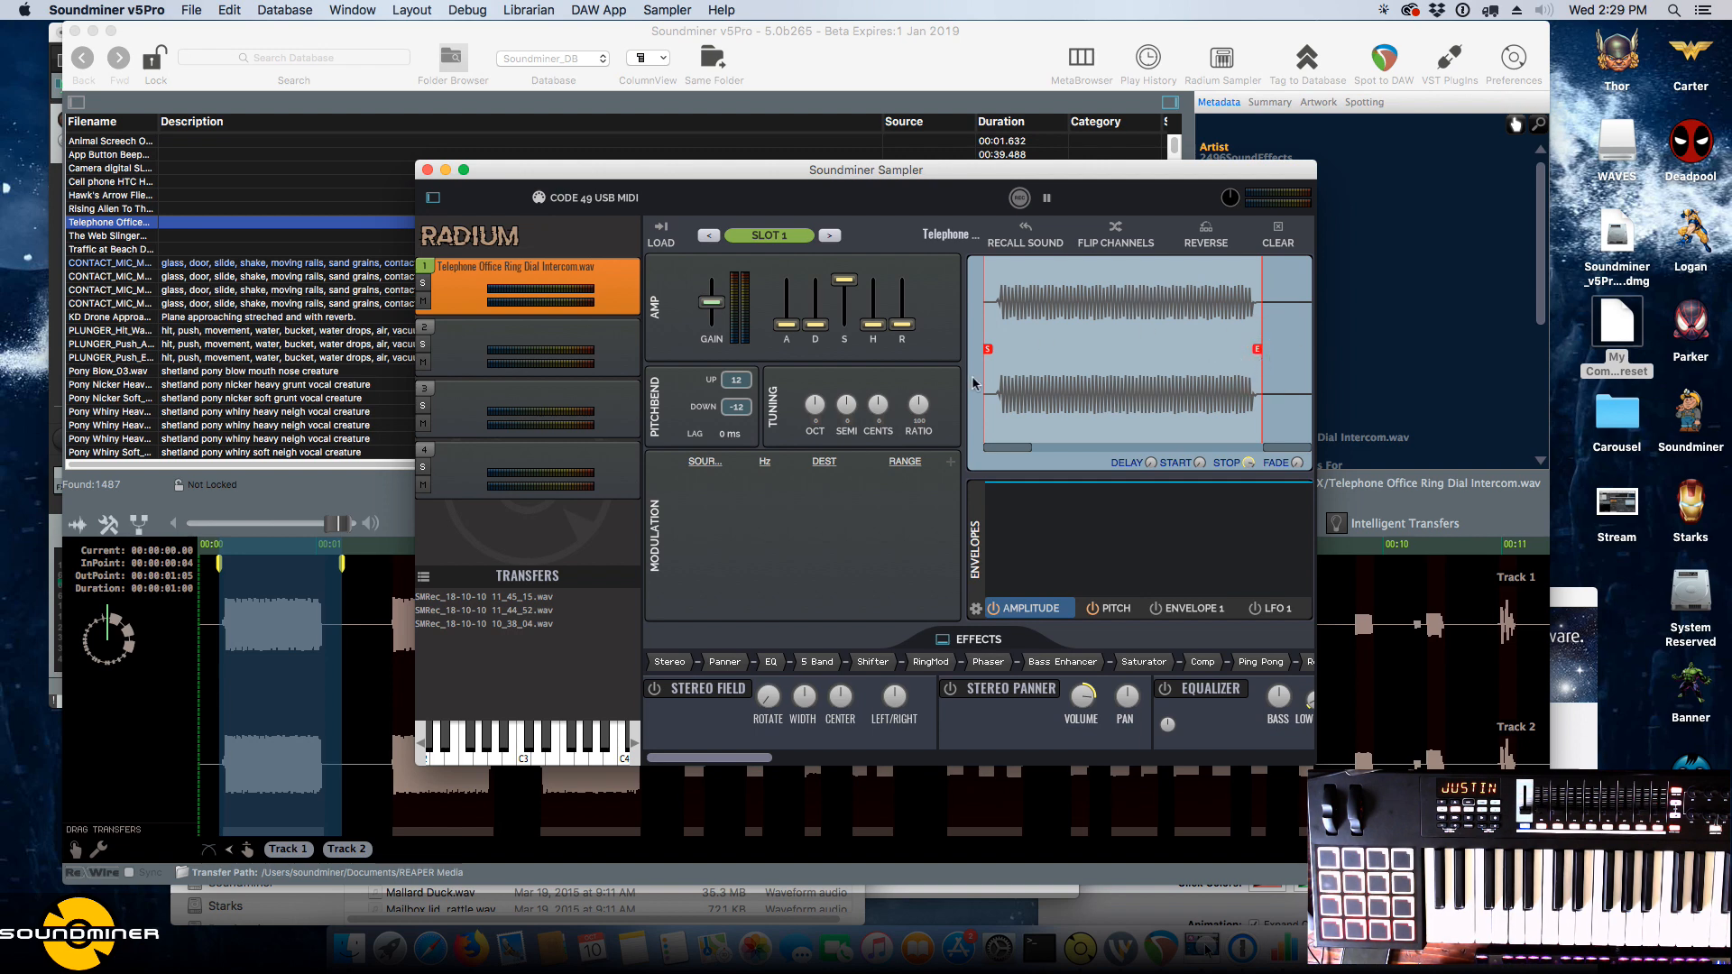
pyautogui.moveTo(987, 359); pyautogui.dragTo(996, 352)
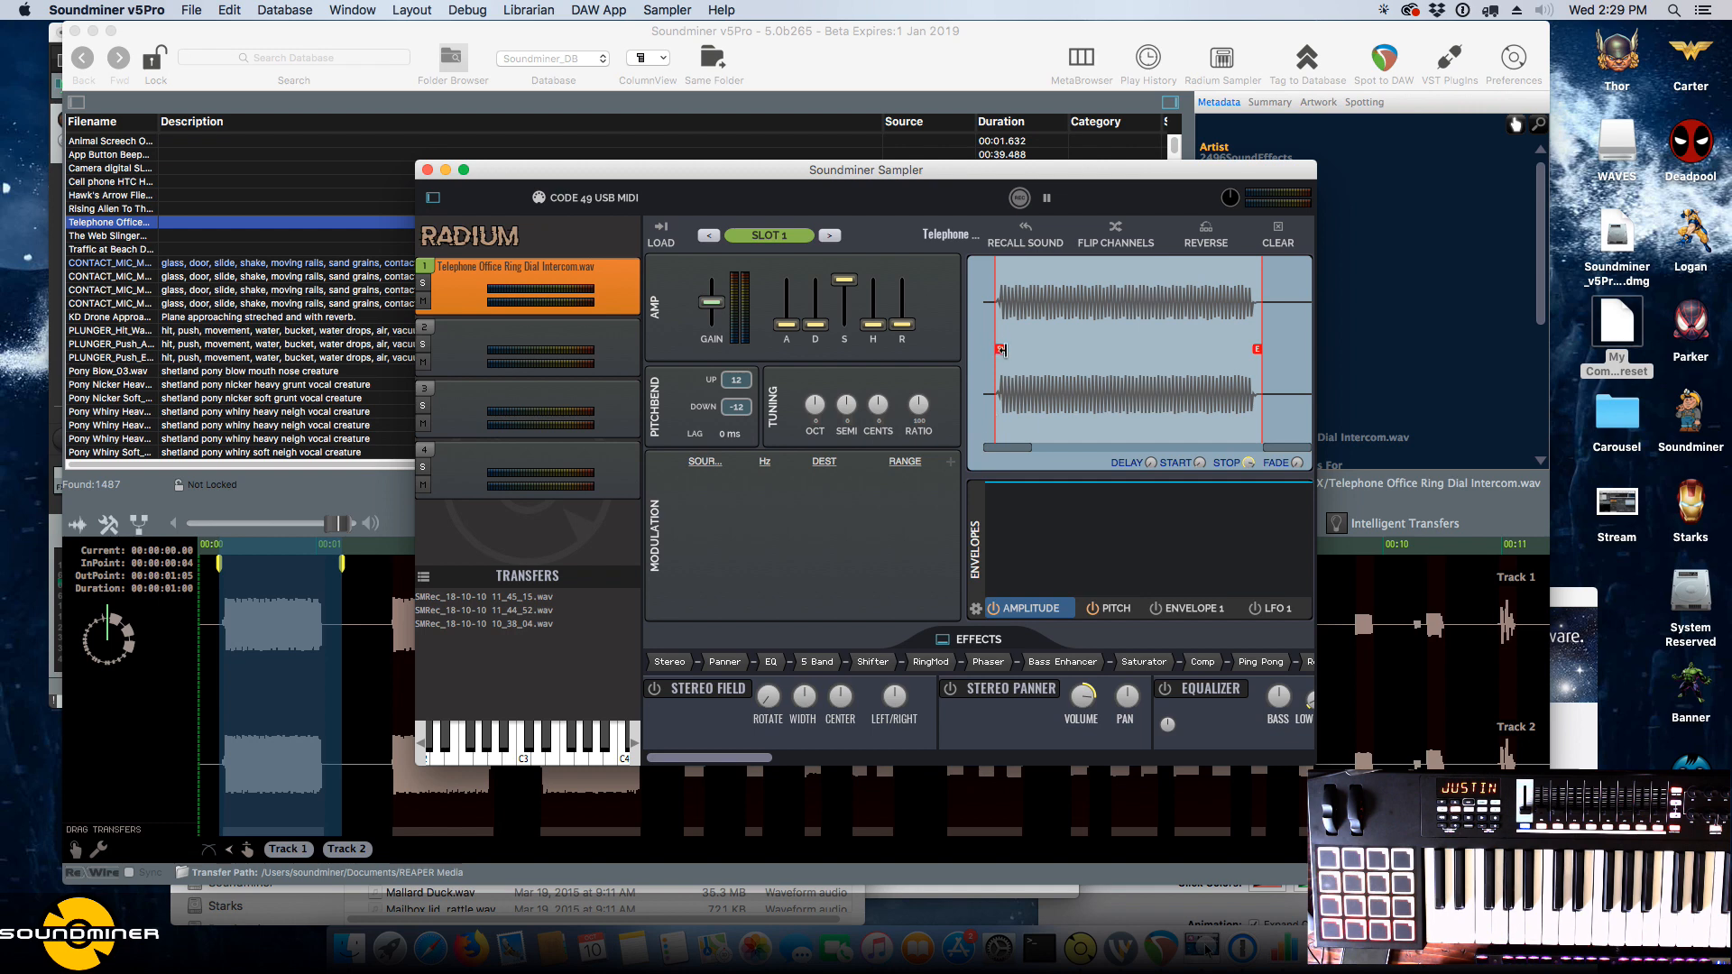
pyautogui.moveTo(1001, 351); pyautogui.dragTo(993, 355)
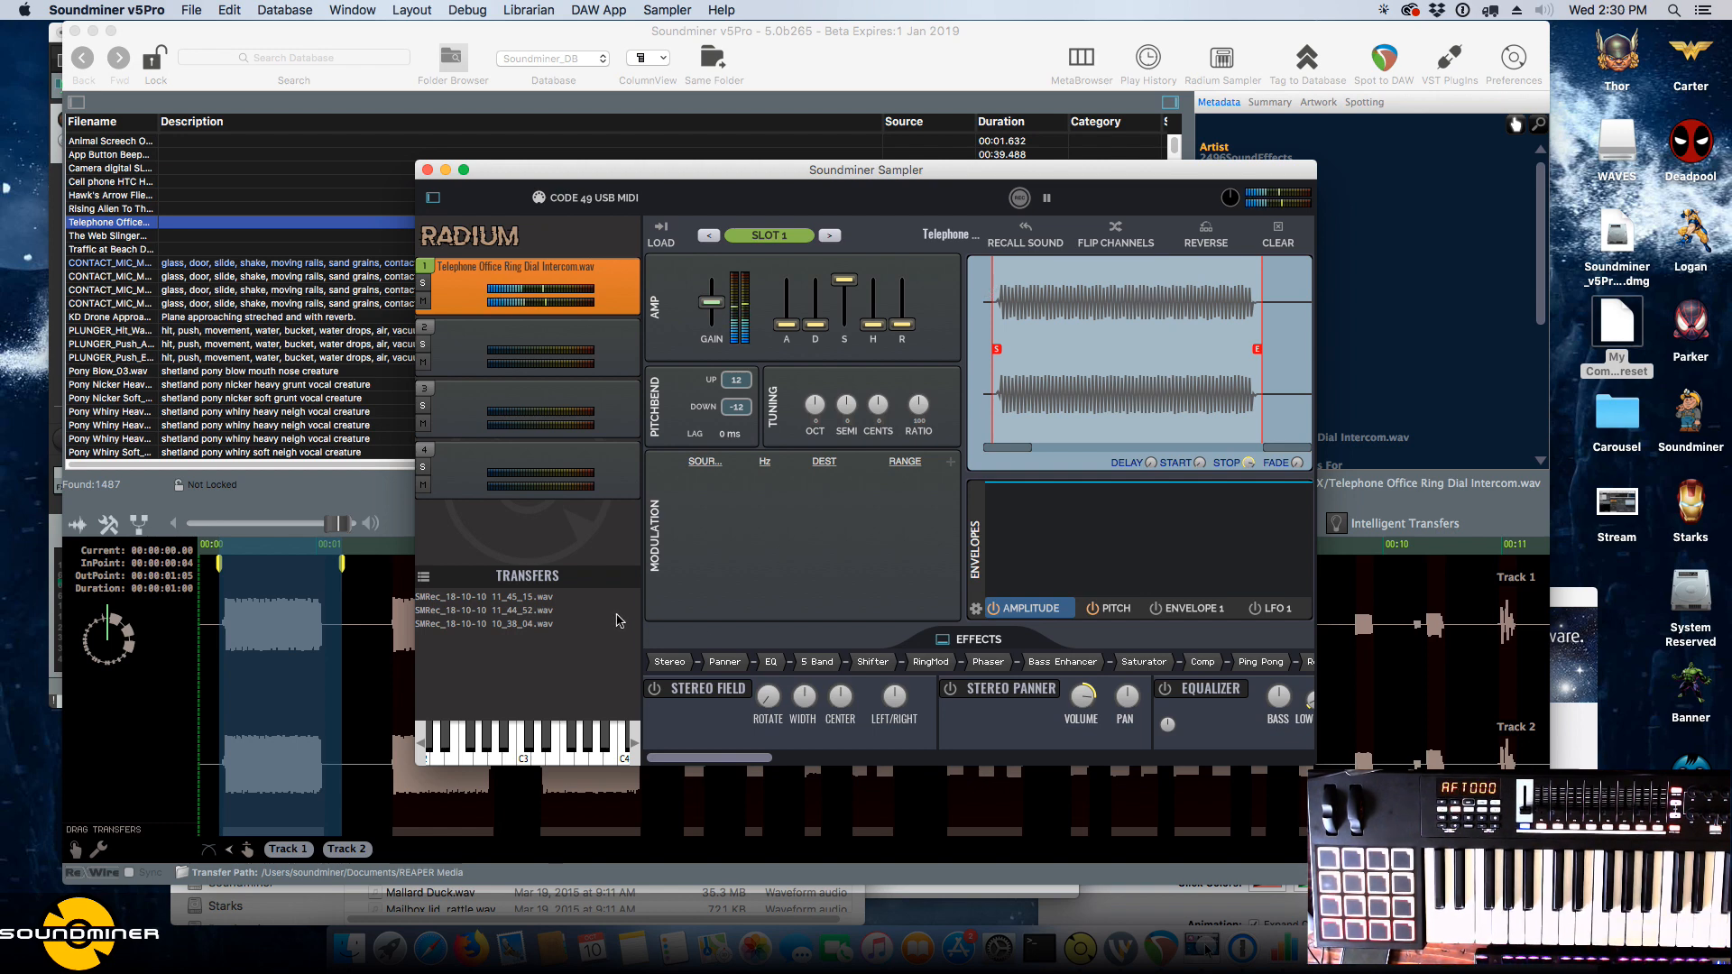
# Start recording the sampler's output with the Desktop as the destination folder.
pyautogui.click(1021, 199)
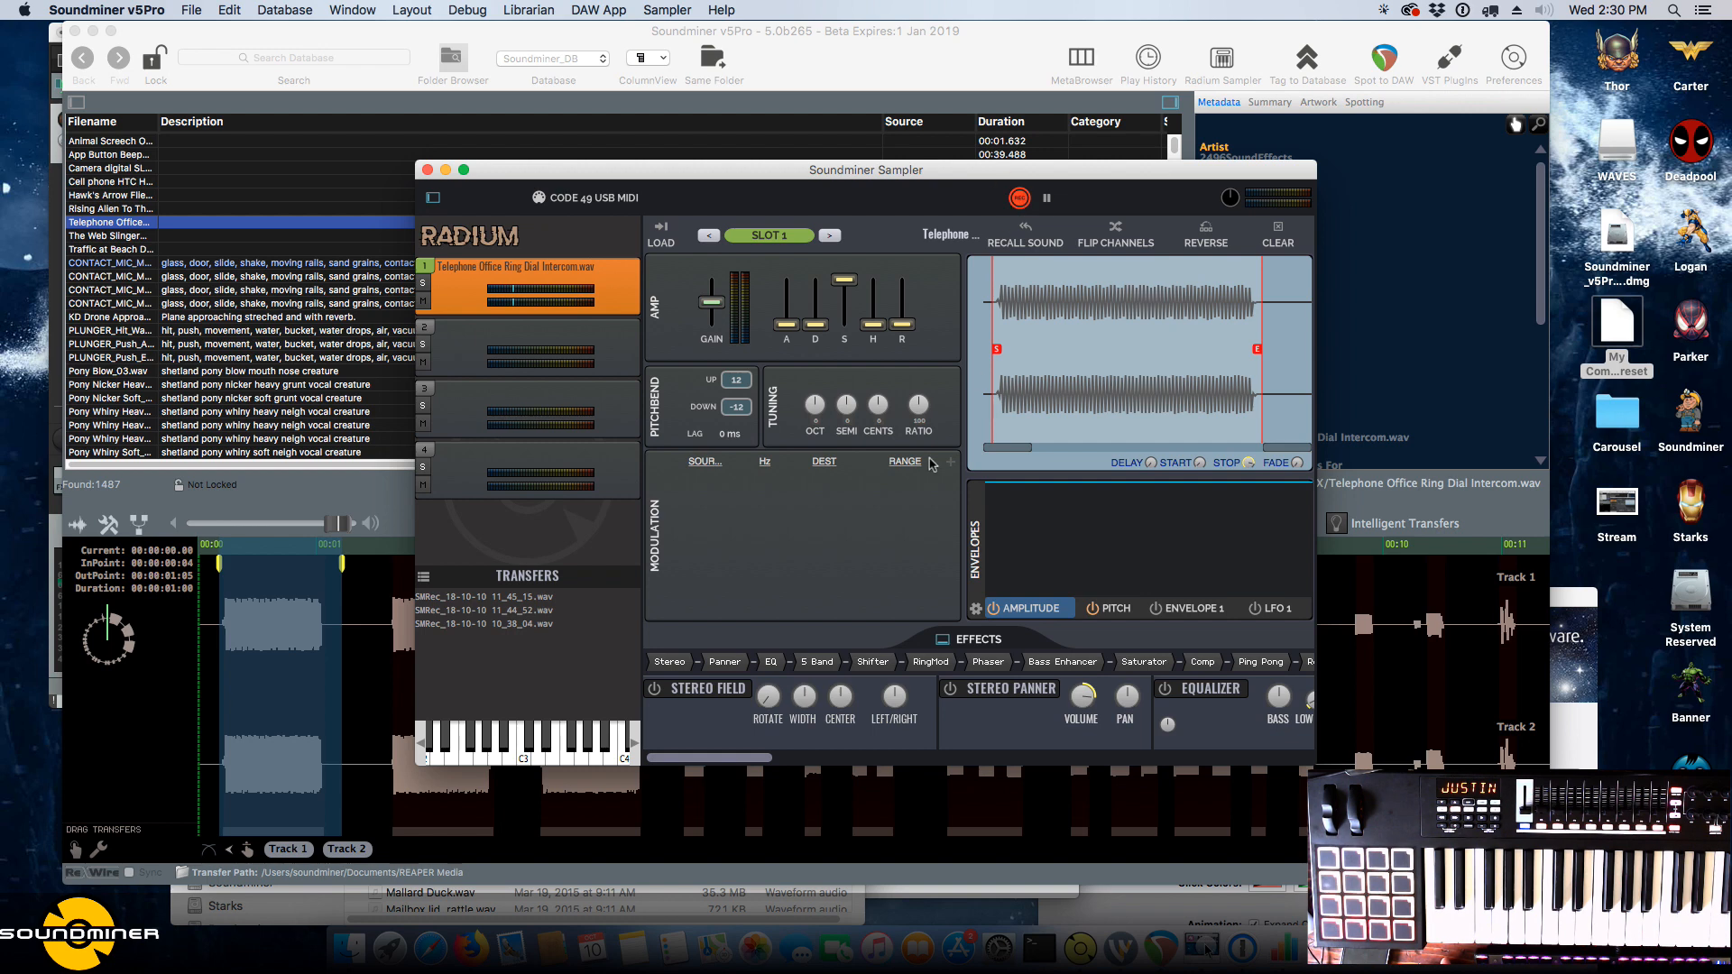
pyautogui.click(614, 310)
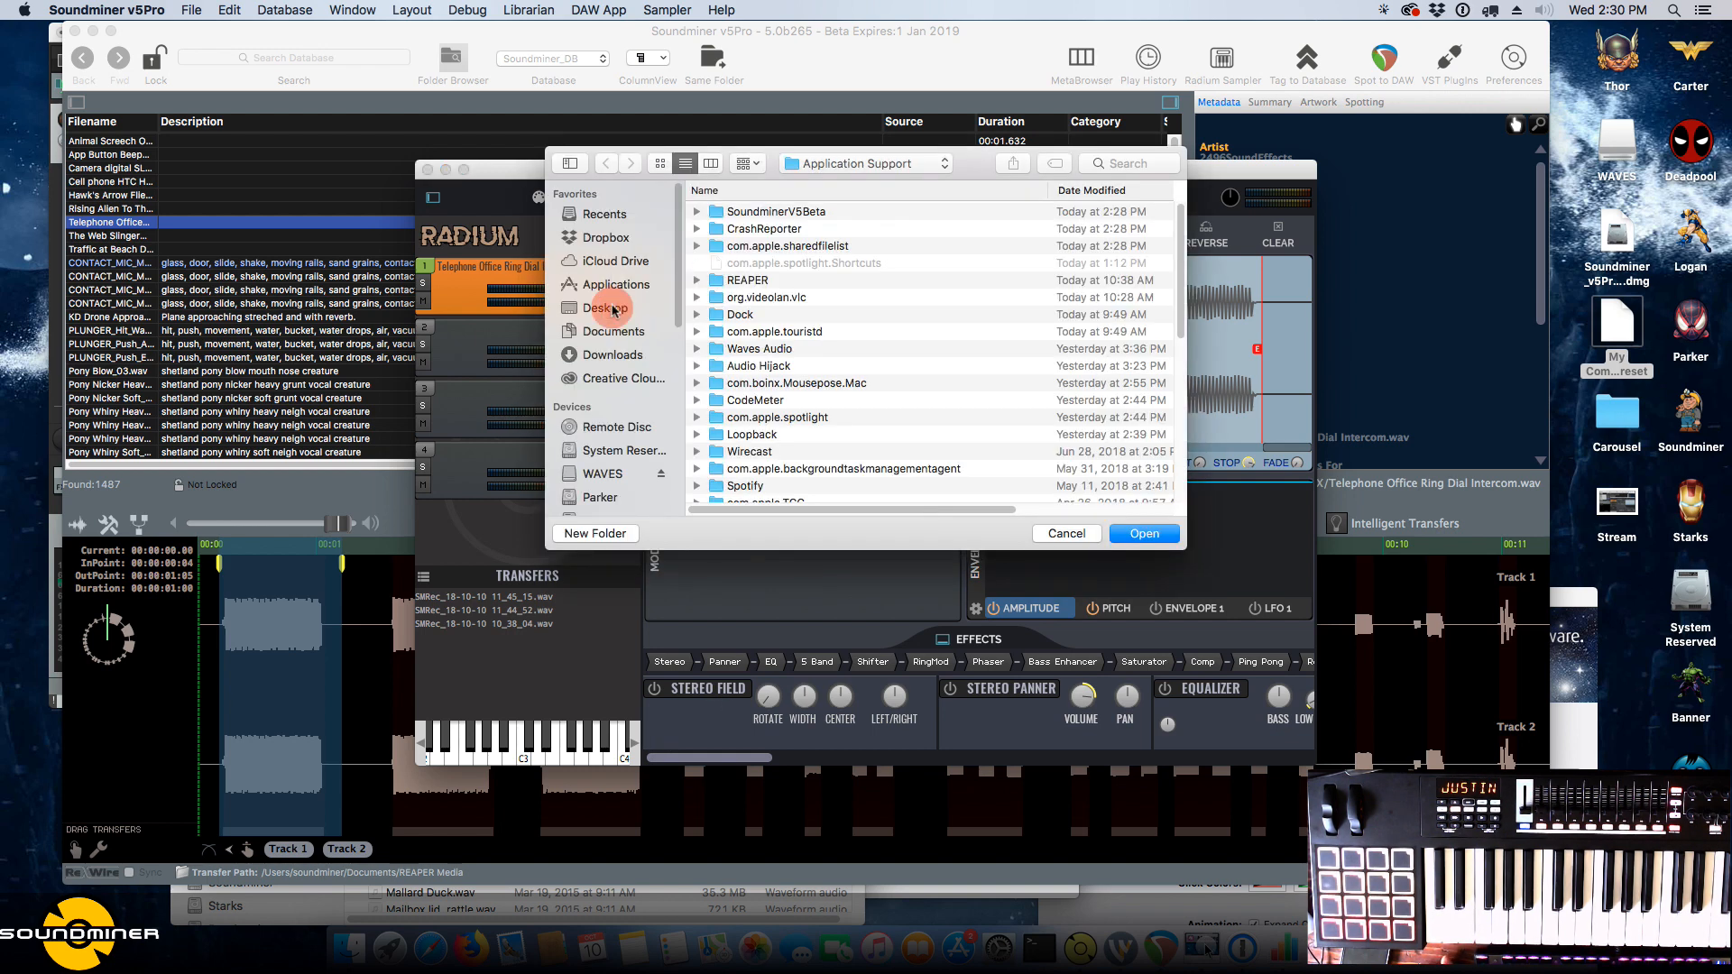
pyautogui.click(1139, 532)
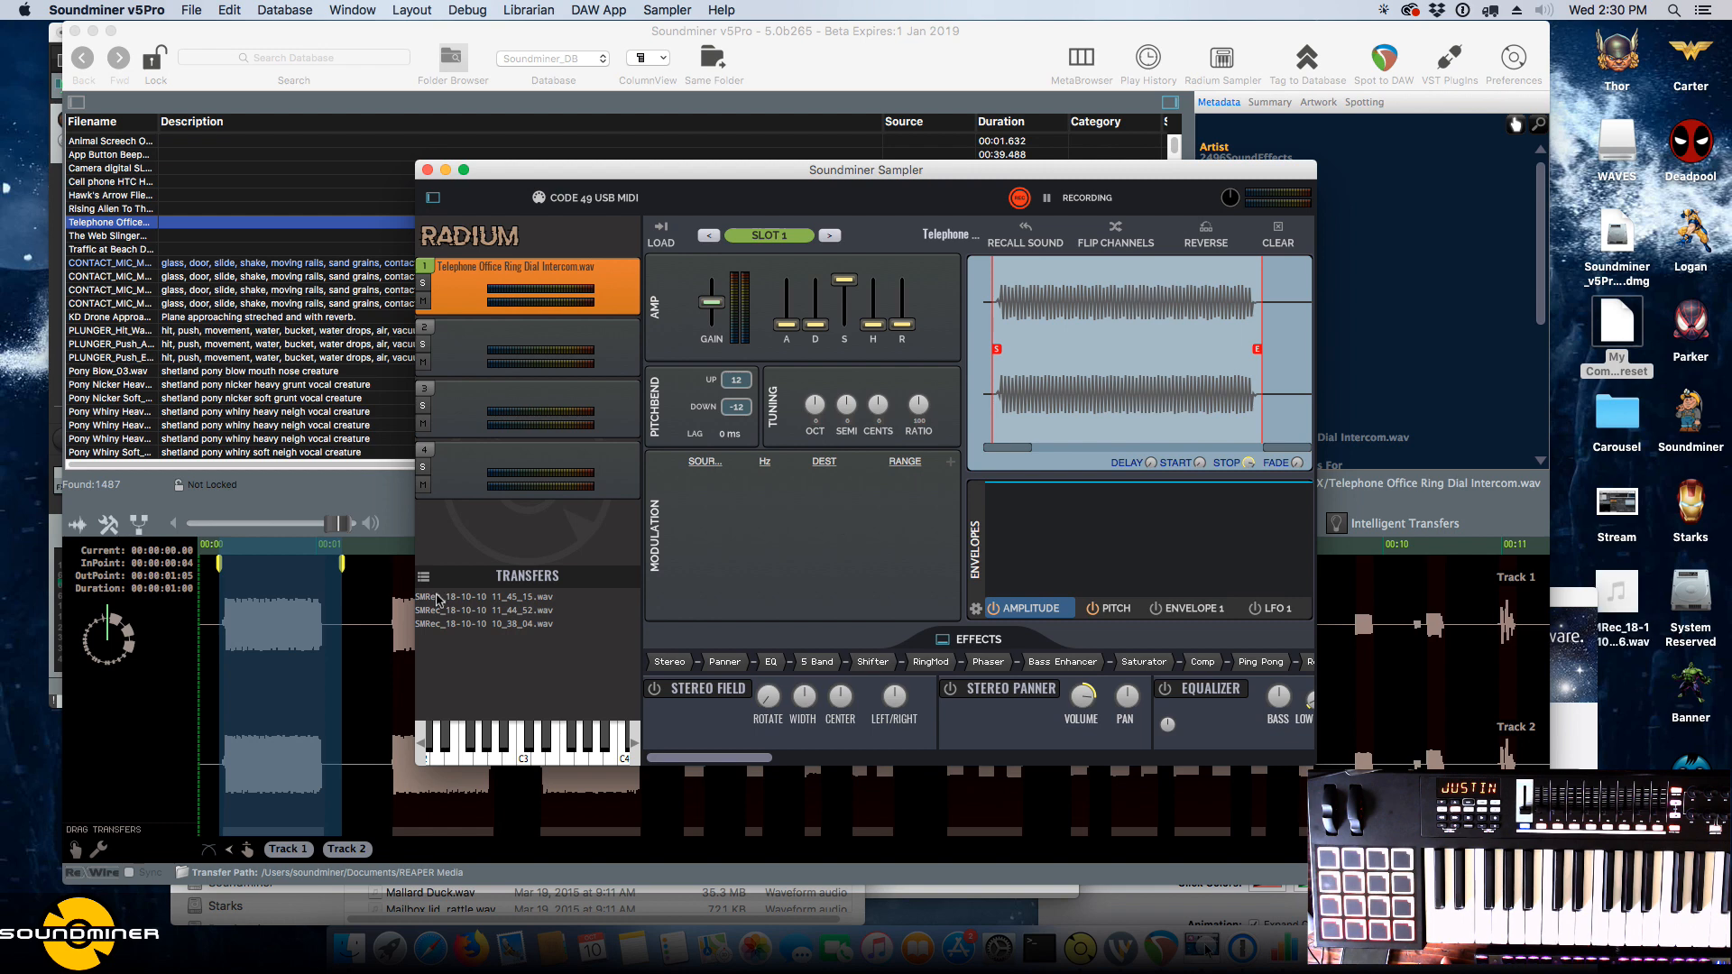
# Play C3 on the sampler's keyboard, stop the recording, and select the new file among the transfers.
pyautogui.click(521, 761)
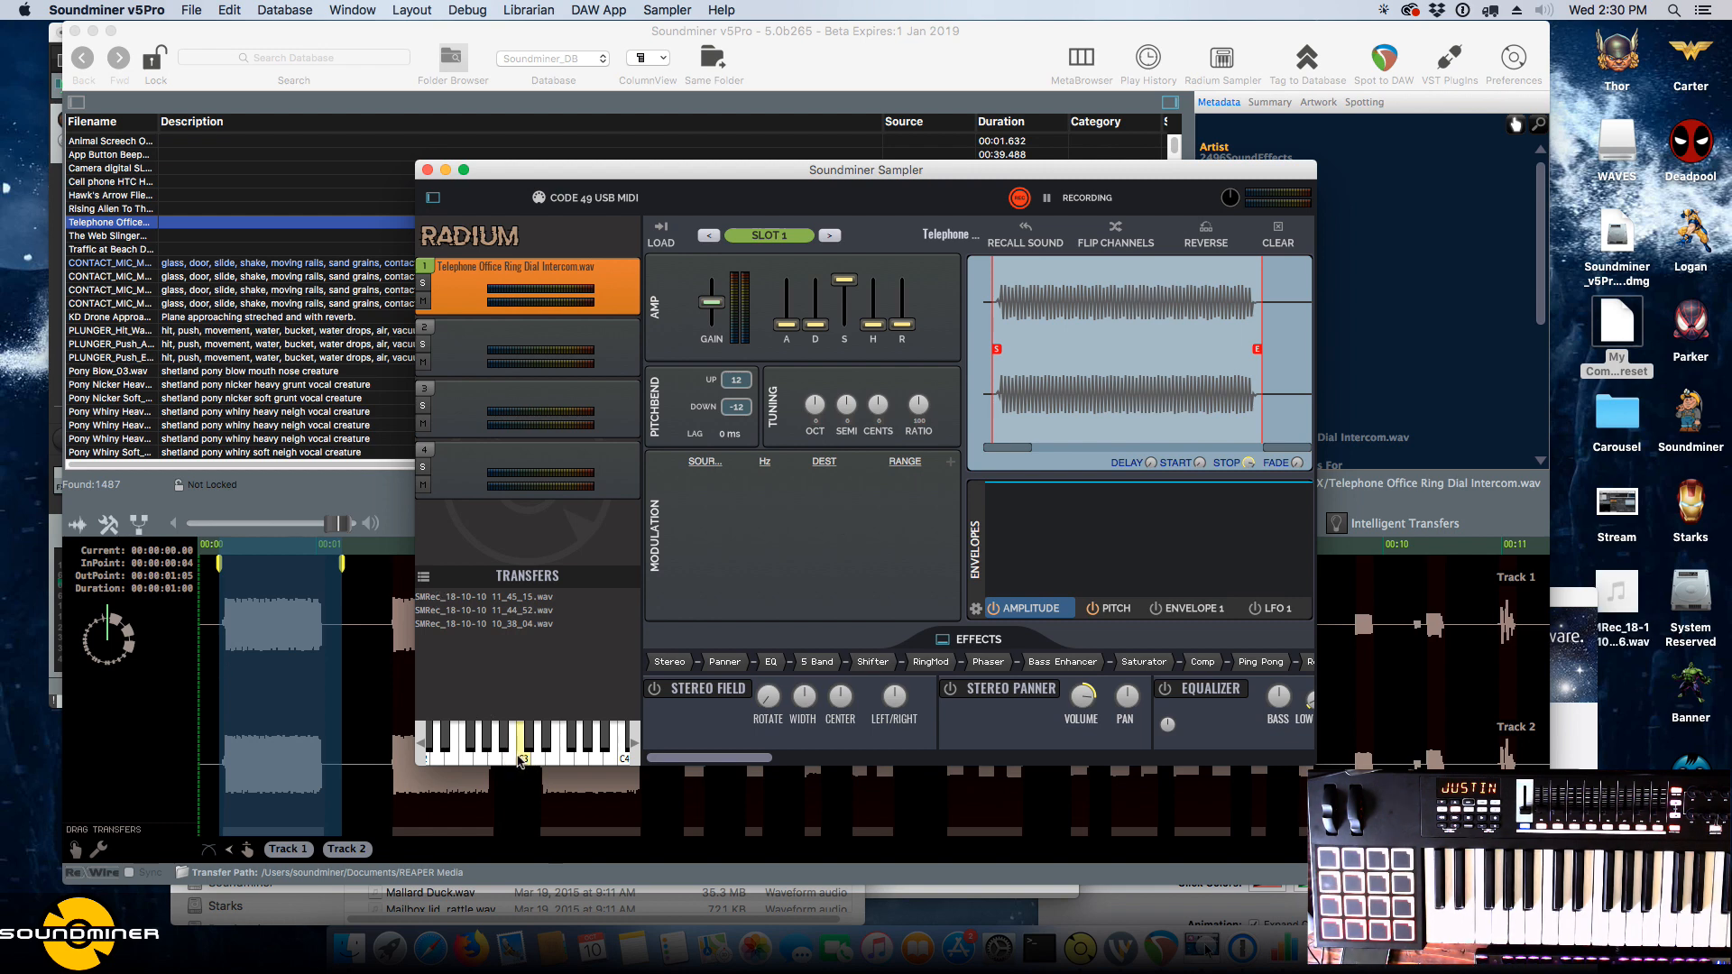
pyautogui.click(521, 761)
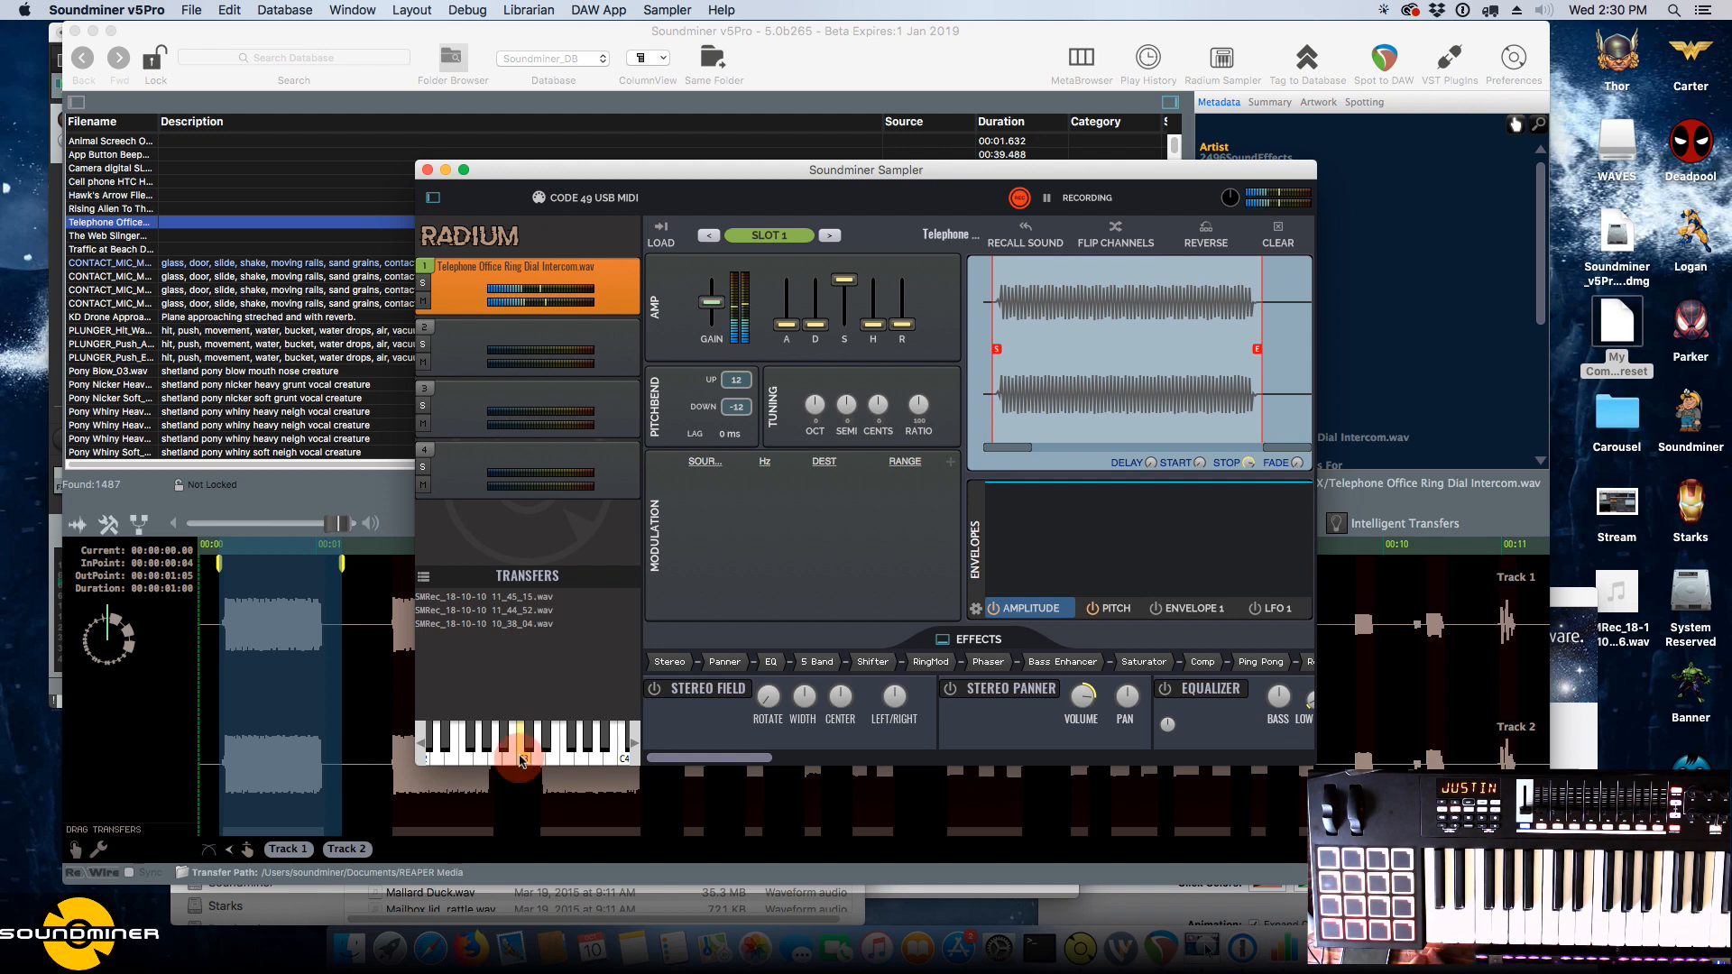
pyautogui.click(1019, 197)
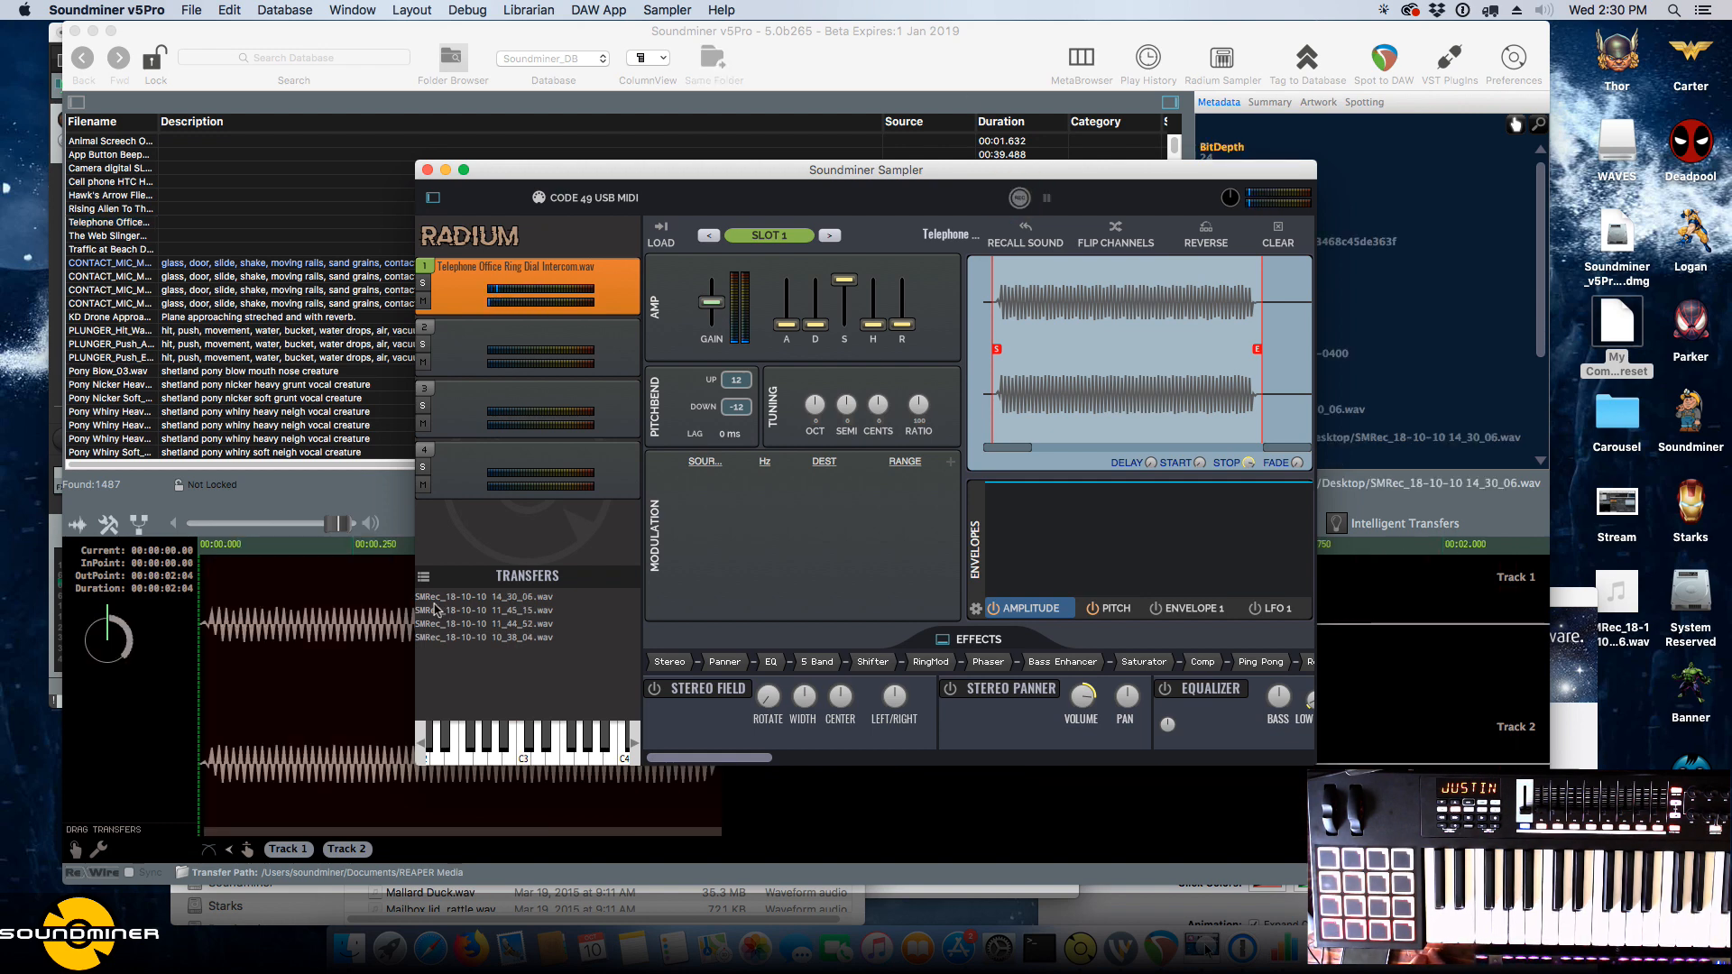
pyautogui.click(430, 599)
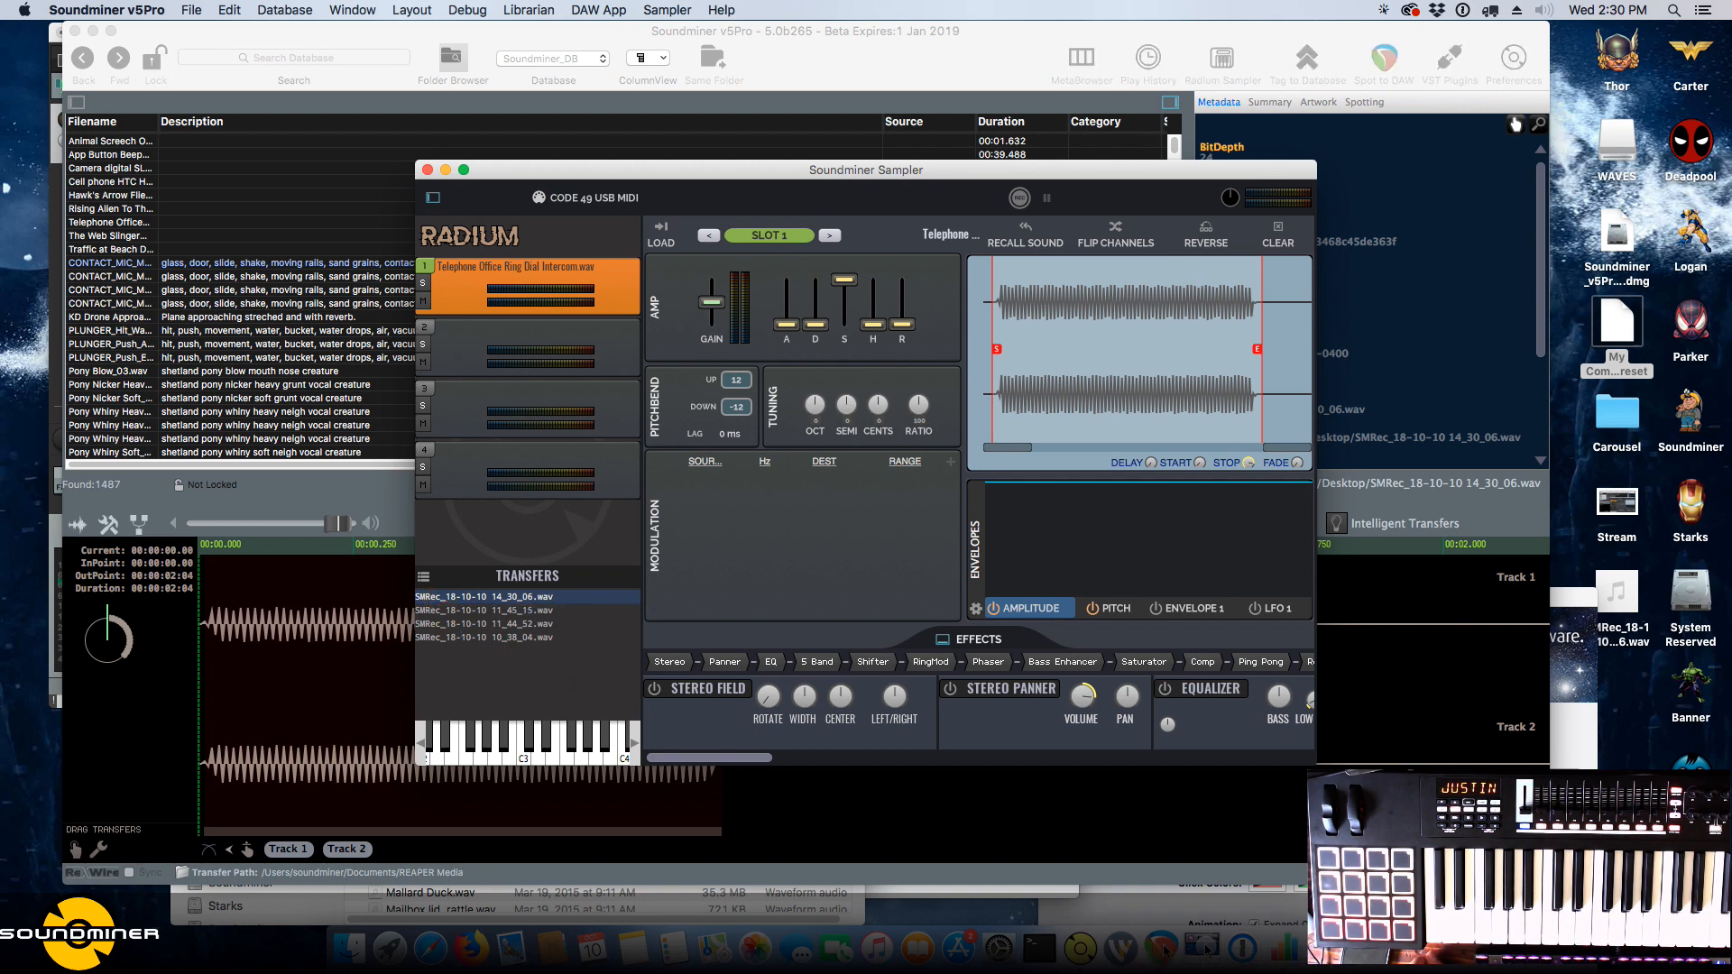
# Switch to the unsaved REAPER project for a look and return to Soundminer with the Radium sampler in front.
pyautogui.moveTo(1164, 947); pyautogui.dragTo(1119, 889)
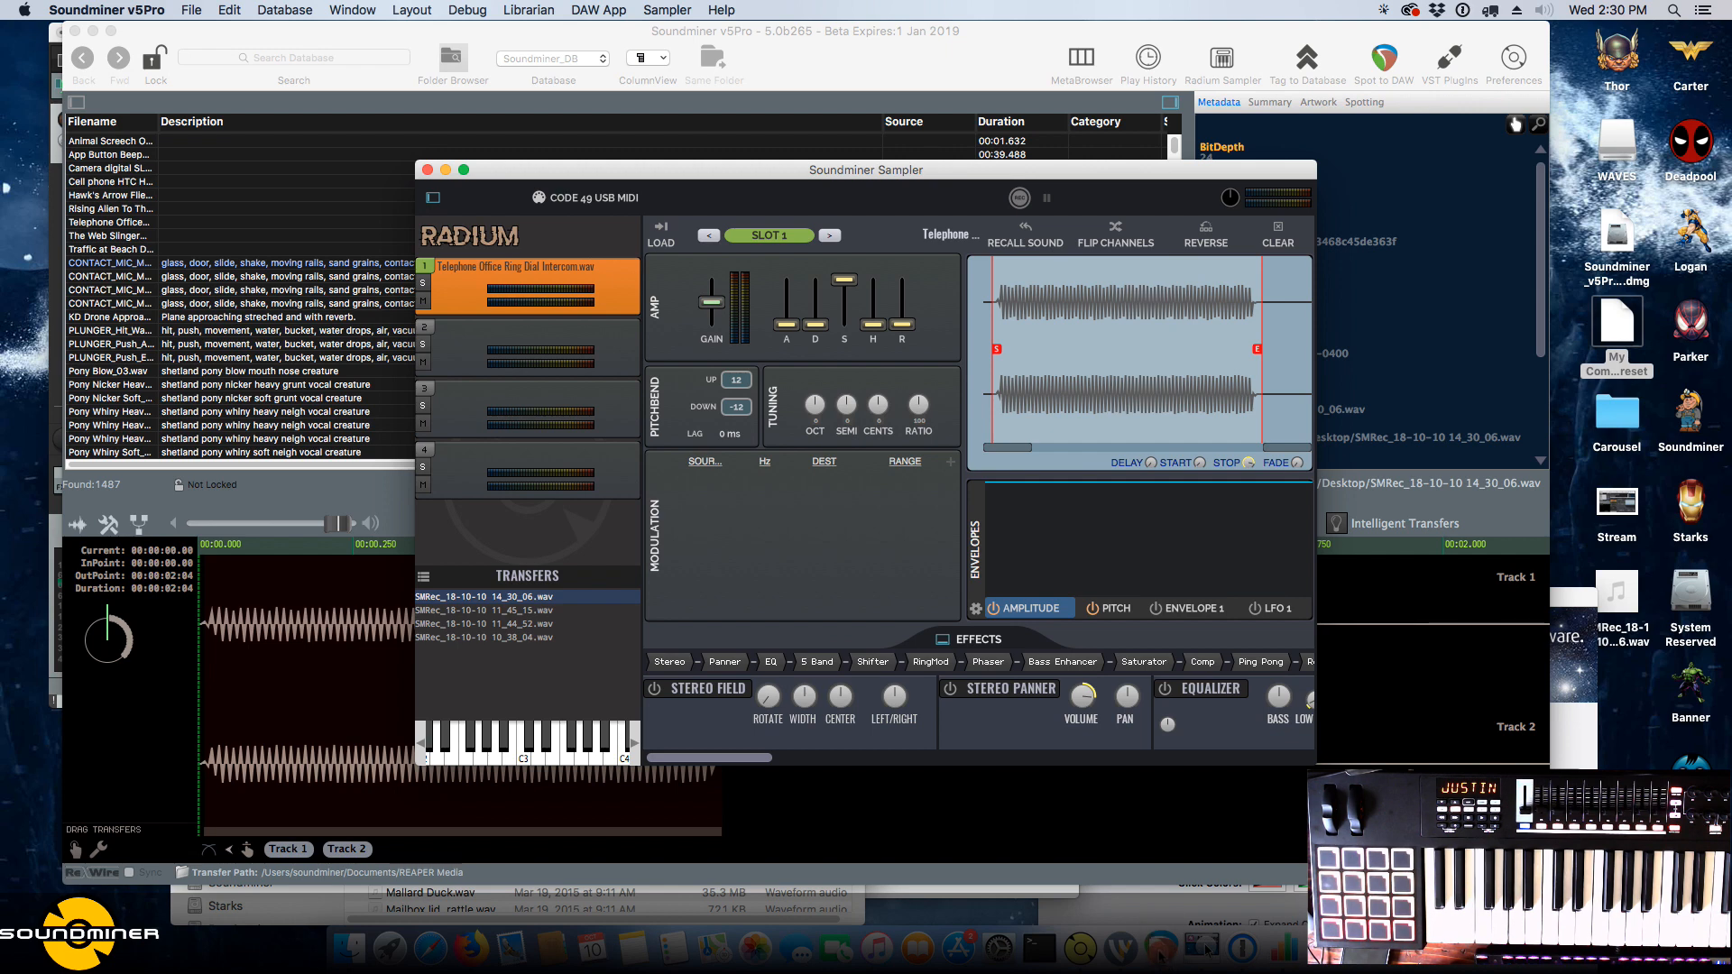
pyautogui.moveTo(1154, 949); pyautogui.dragTo(759, 229)
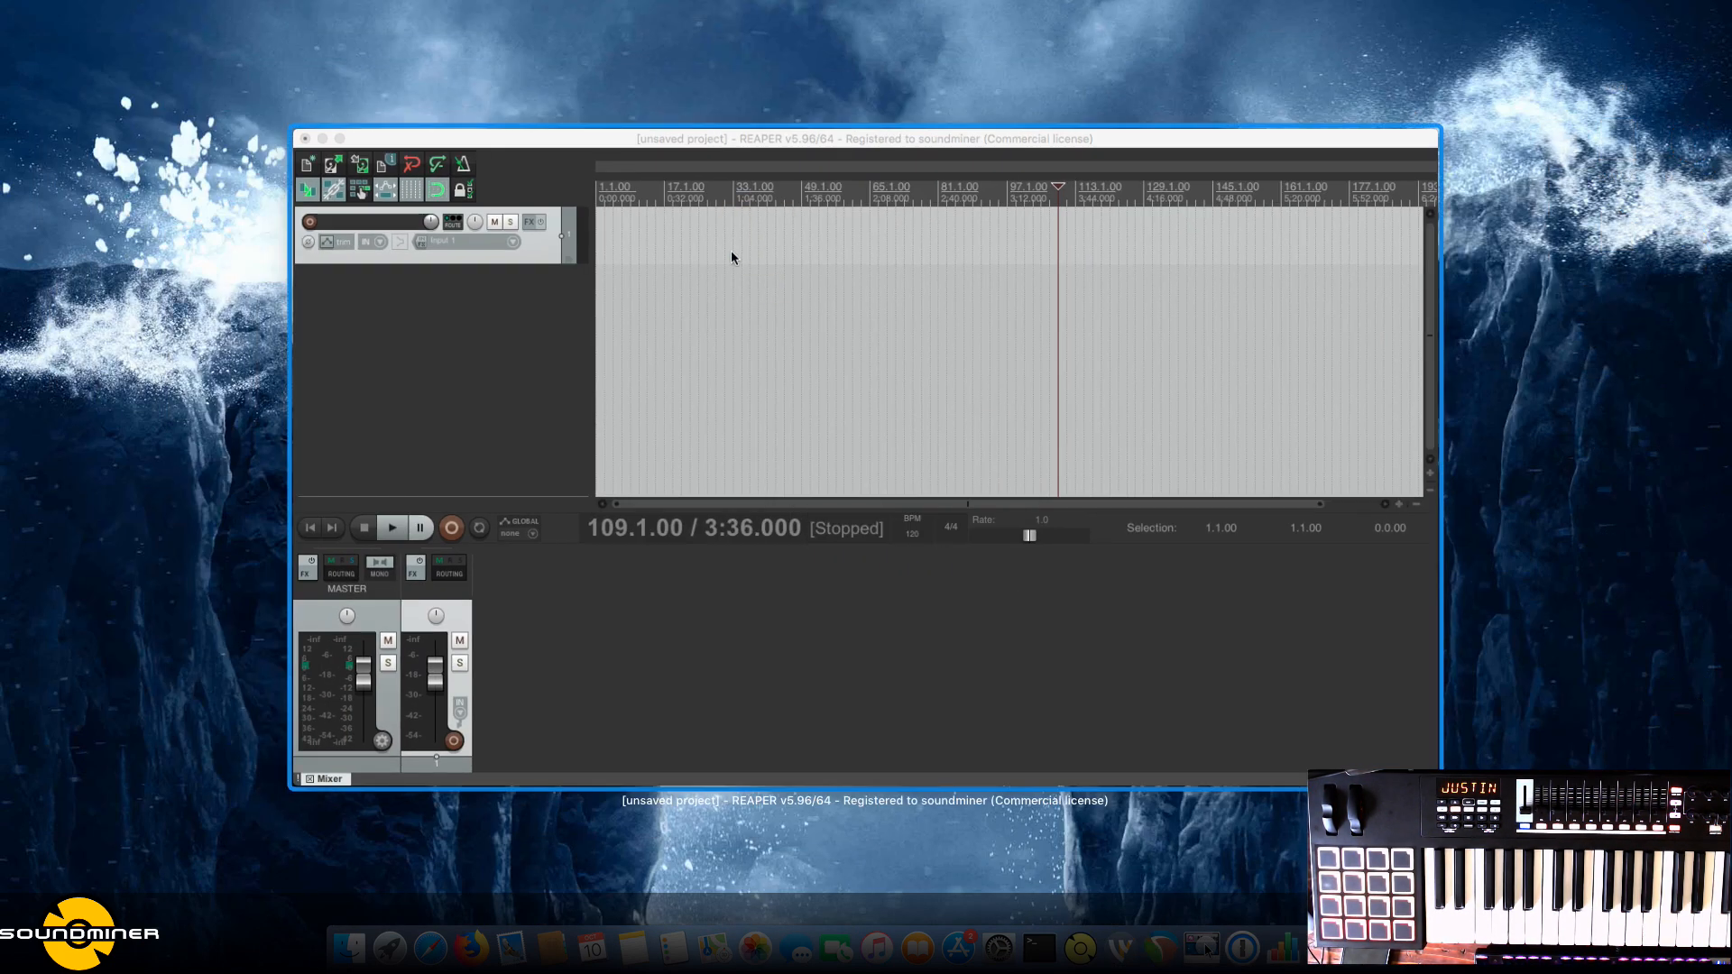
pyautogui.click(731, 251)
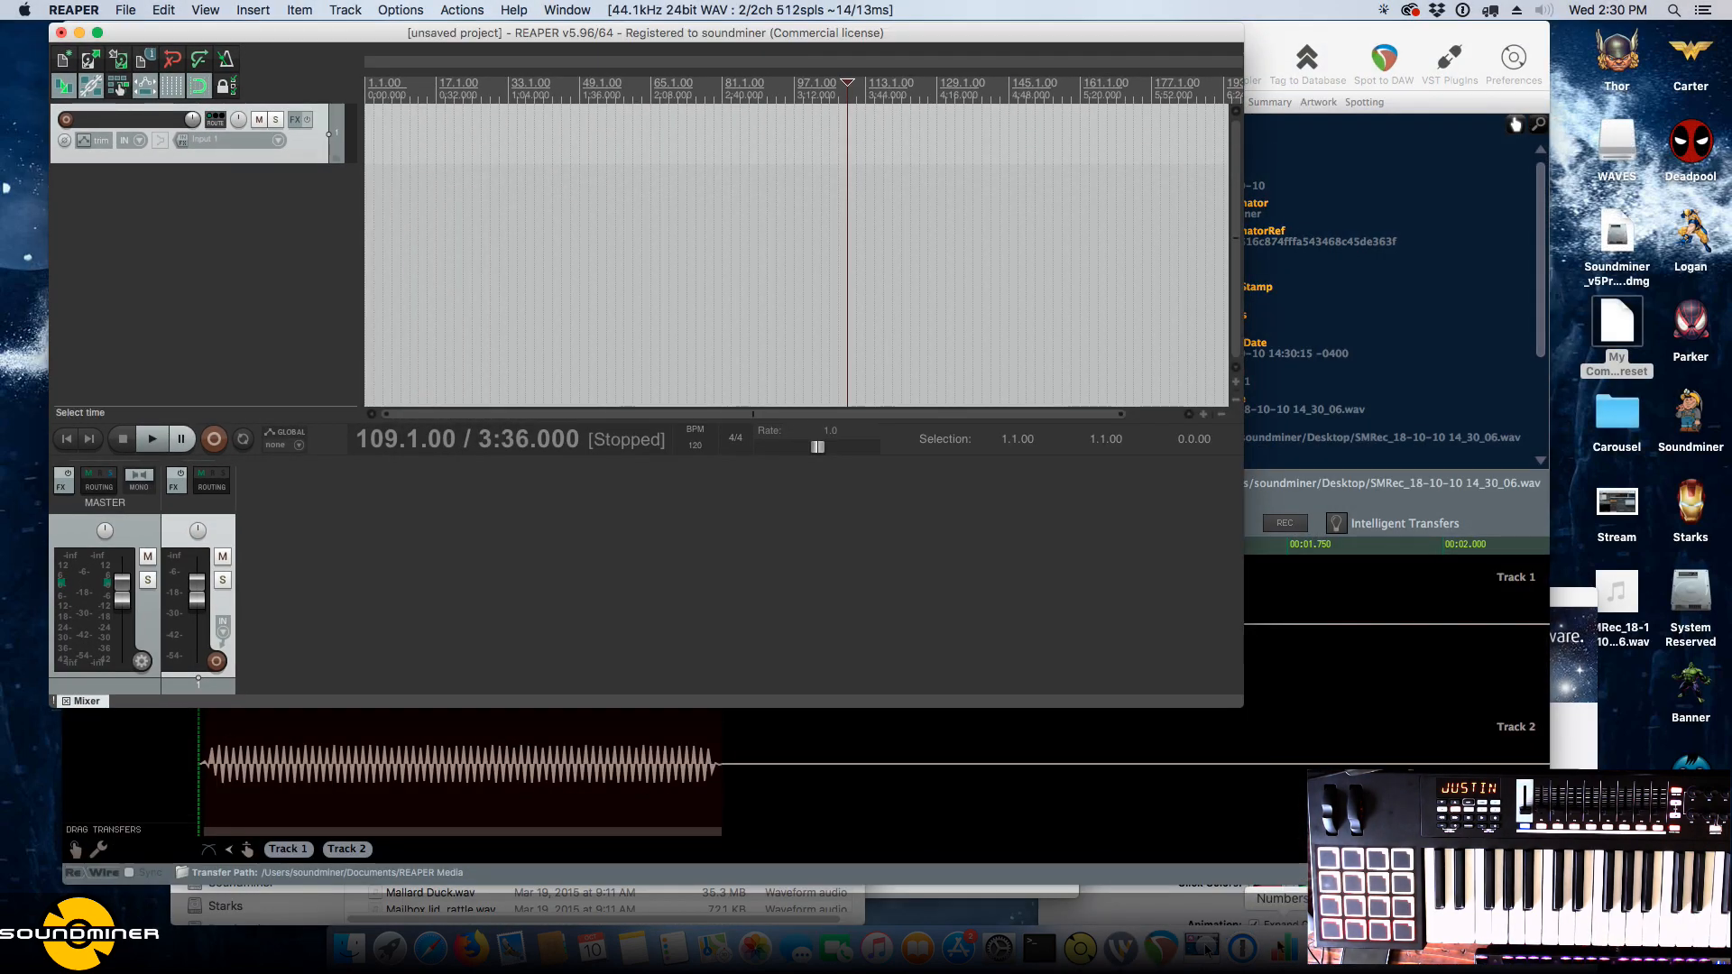
pyautogui.click(1081, 951)
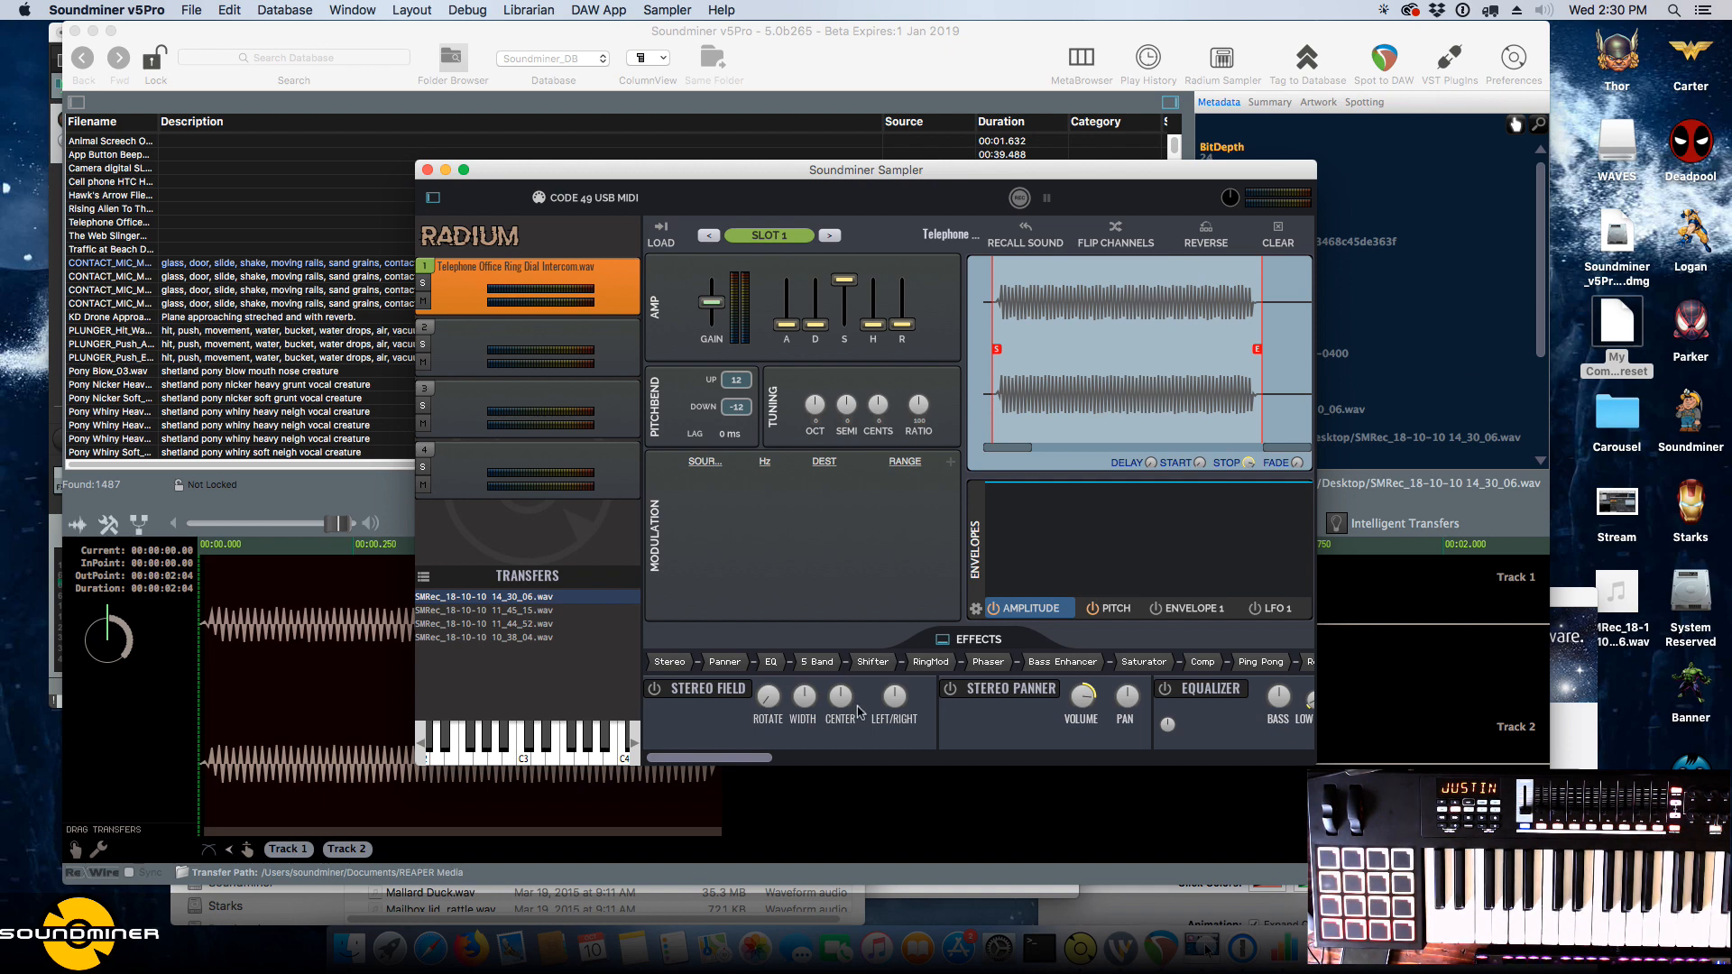
# Enlarge and move the sampler window while viewing the waveforms of the 11_45_15 and 14_30_06 recordings from the transfers list.
pyautogui.moveTo(1313, 765); pyautogui.dragTo(1441, 792)
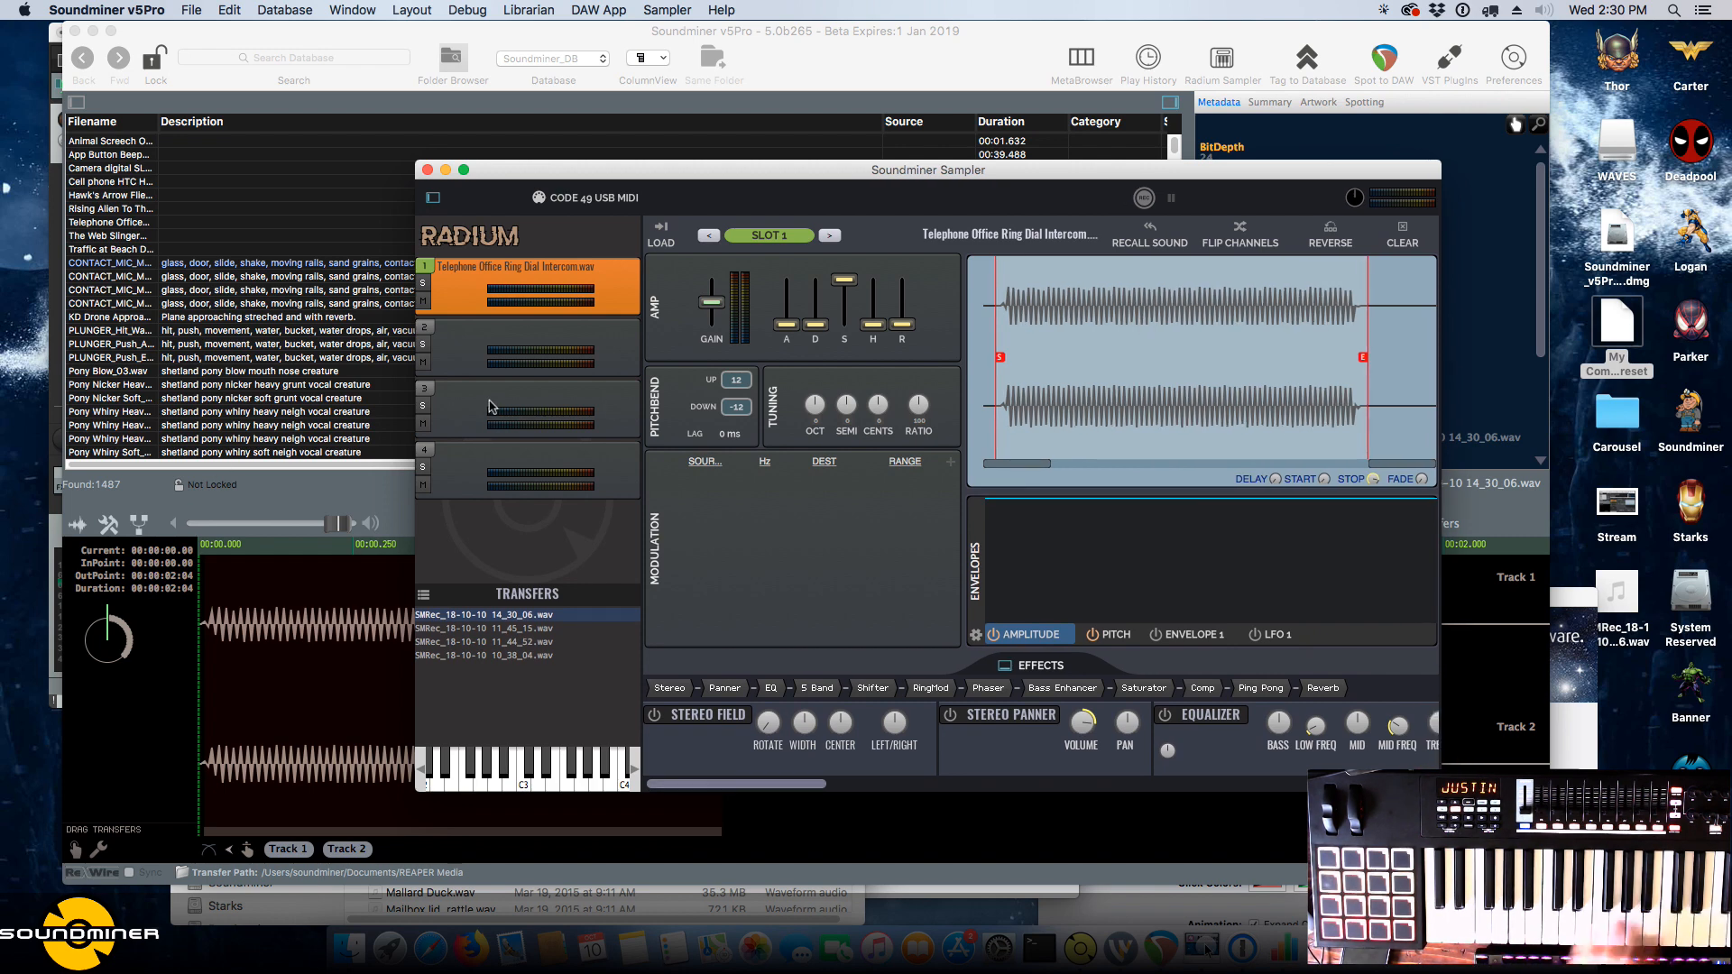
pyautogui.click(477, 628)
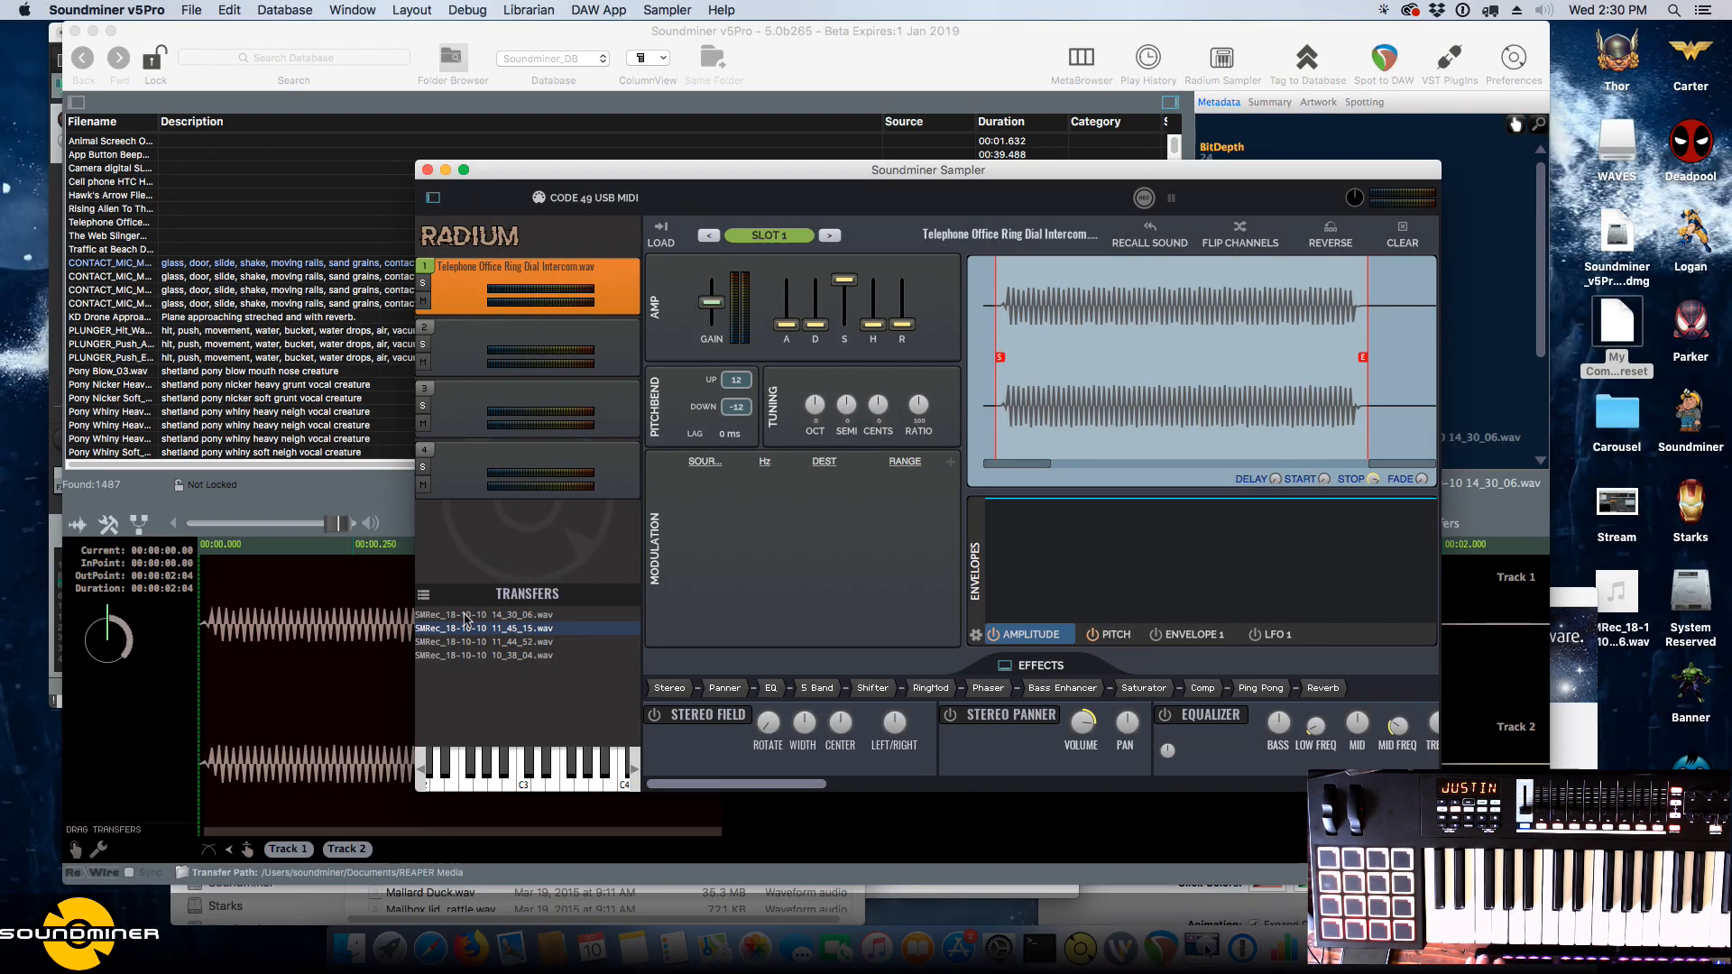
pyautogui.click(439, 615)
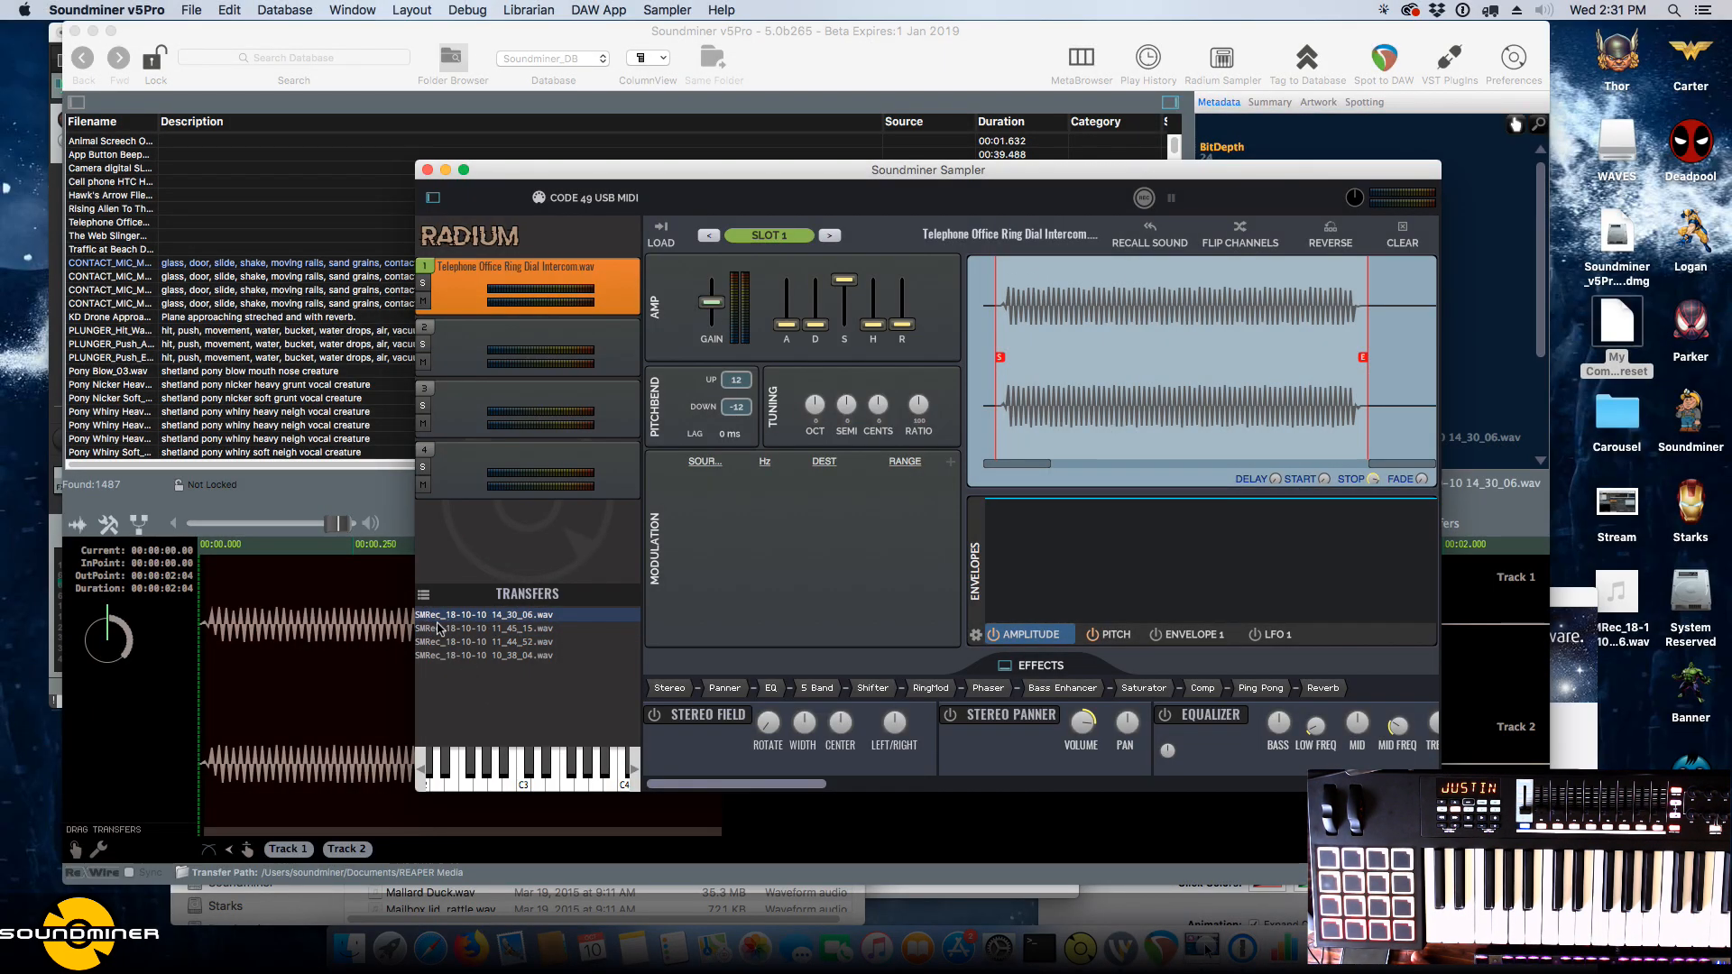
pyautogui.click(439, 629)
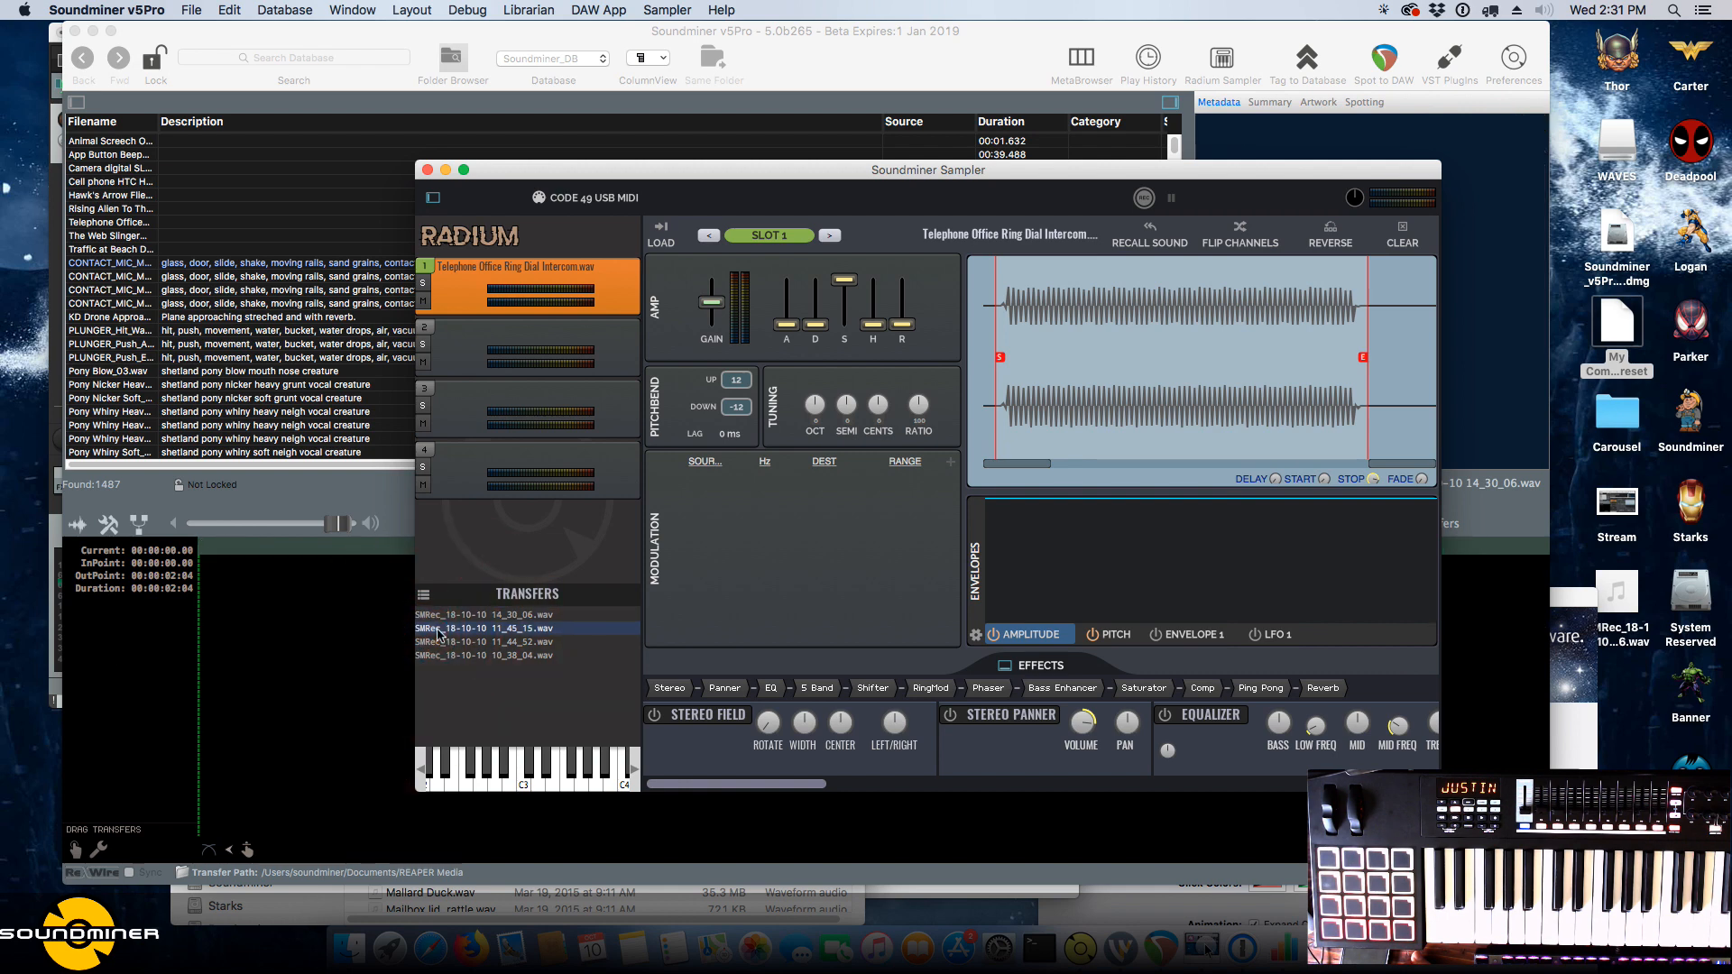
pyautogui.moveTo(603, 172); pyautogui.dragTo(893, 158)
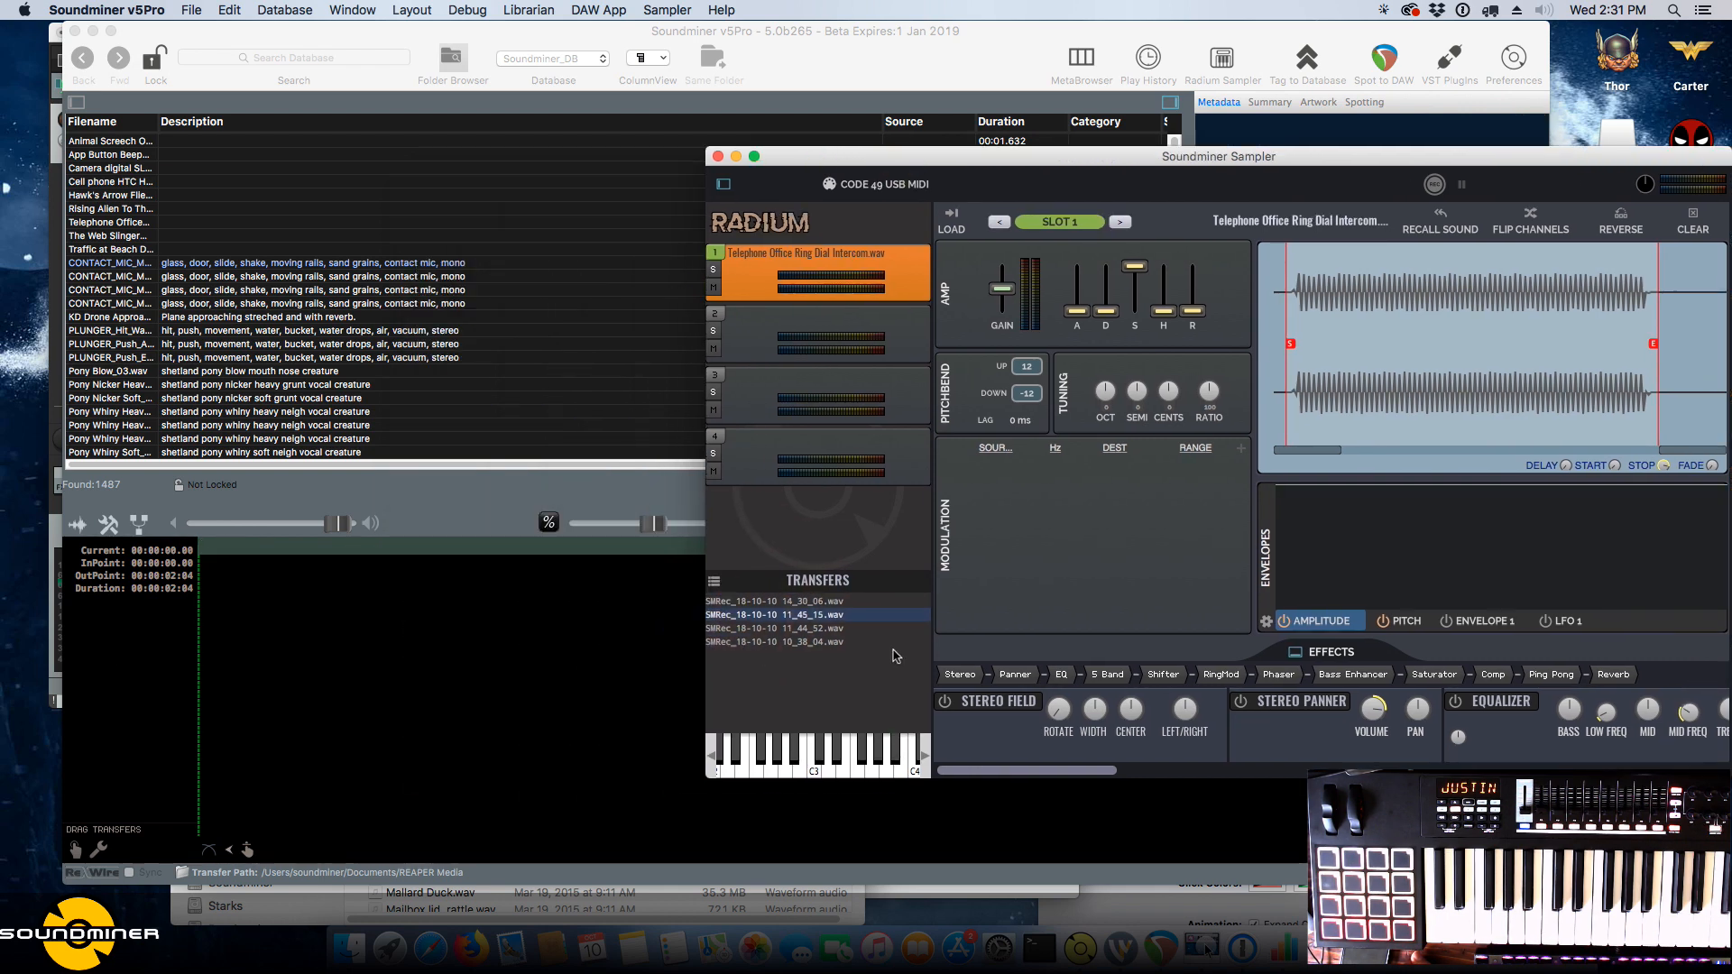
pyautogui.click(811, 600)
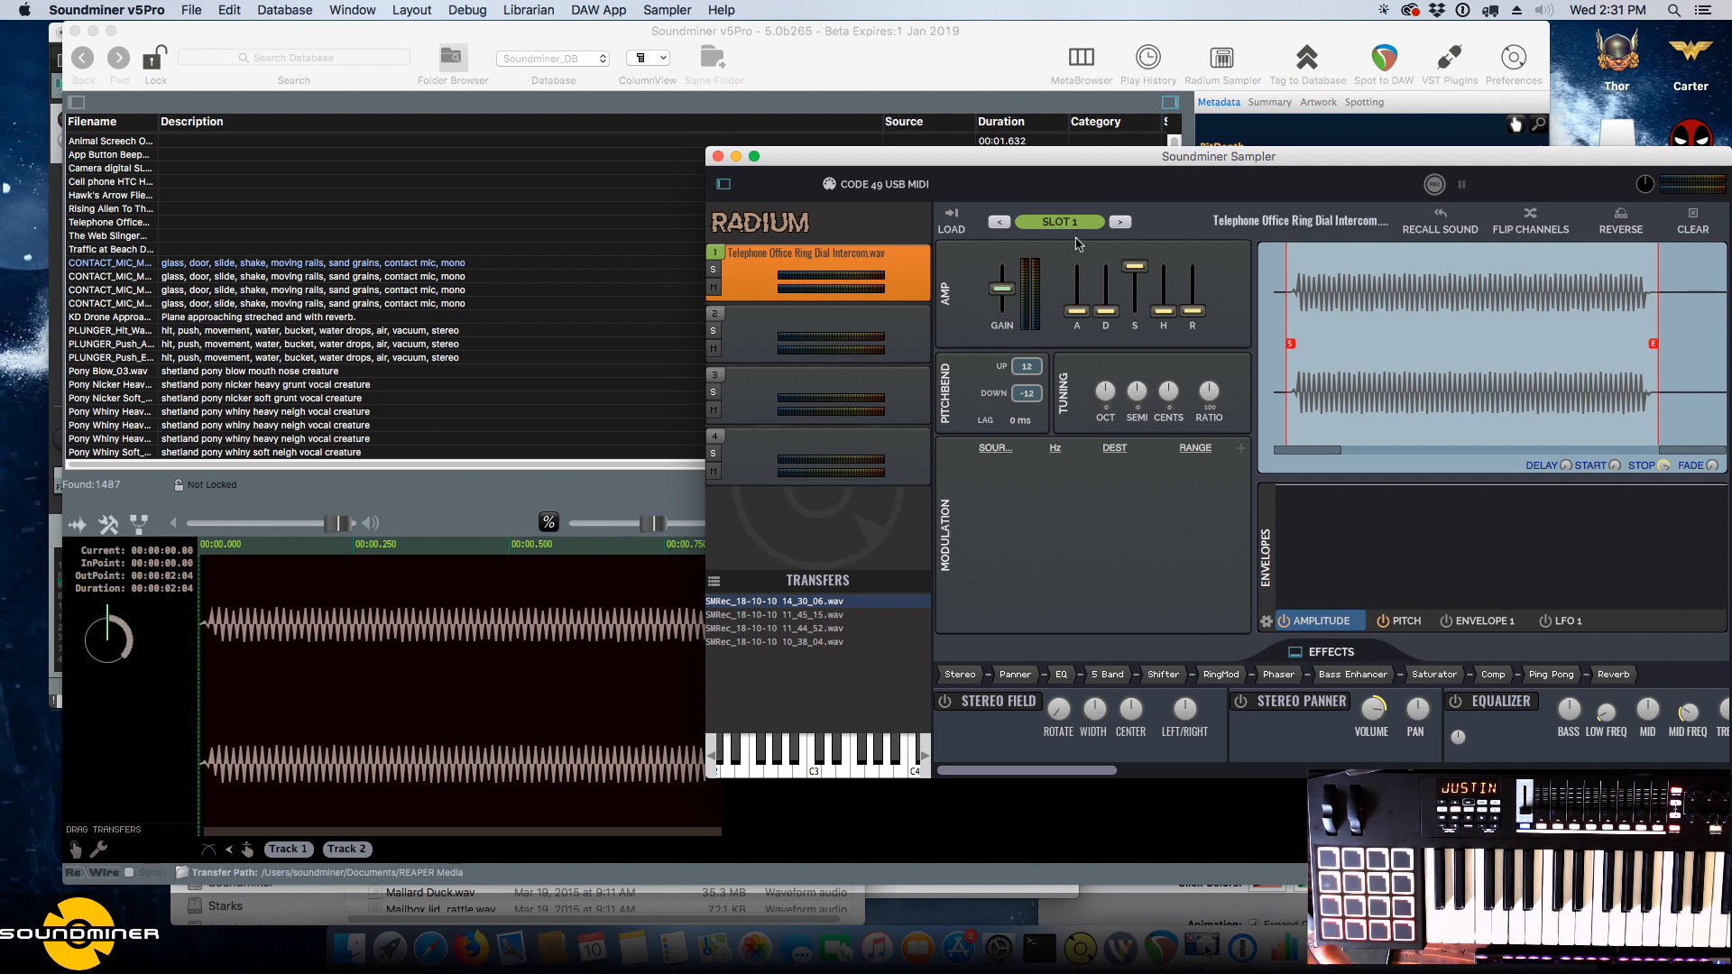
# Close the sampler and audition CONTACT_MIC_MONO_Glass_Door_Slide_Rails_clicking_1.wav from about 1.3 seconds, lowering the playback volume.
pyautogui.click(718, 156)
pyautogui.click(700, 290)
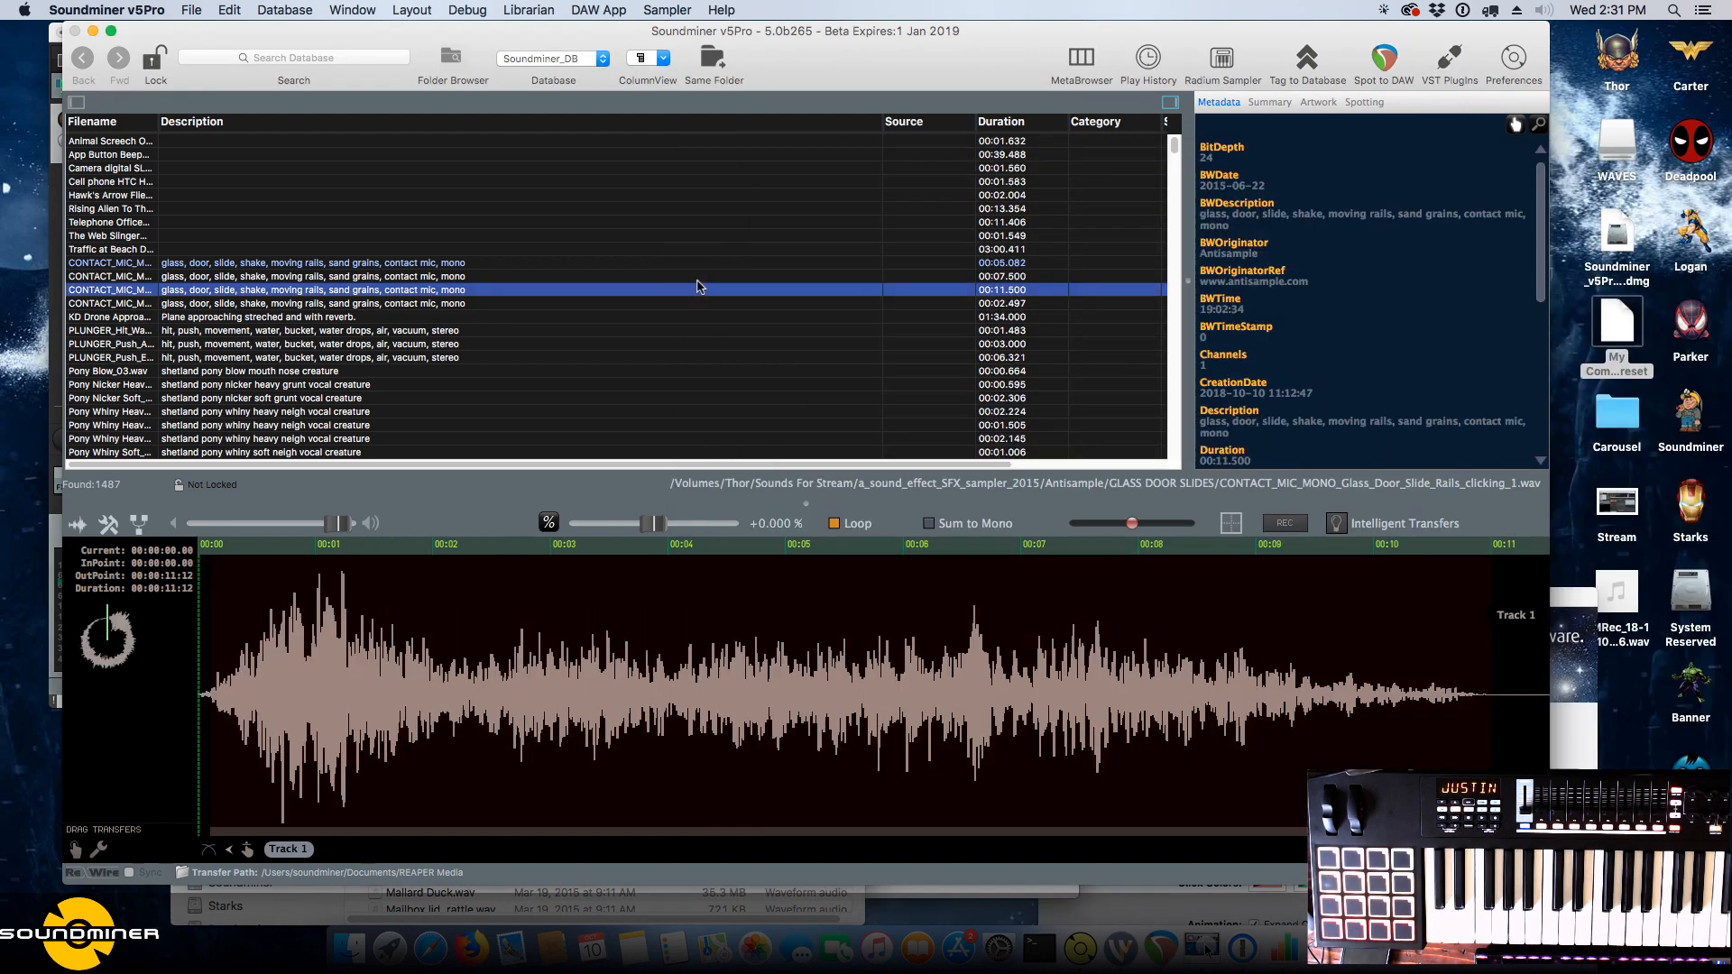
pyautogui.click(358, 708)
pyautogui.press('space')
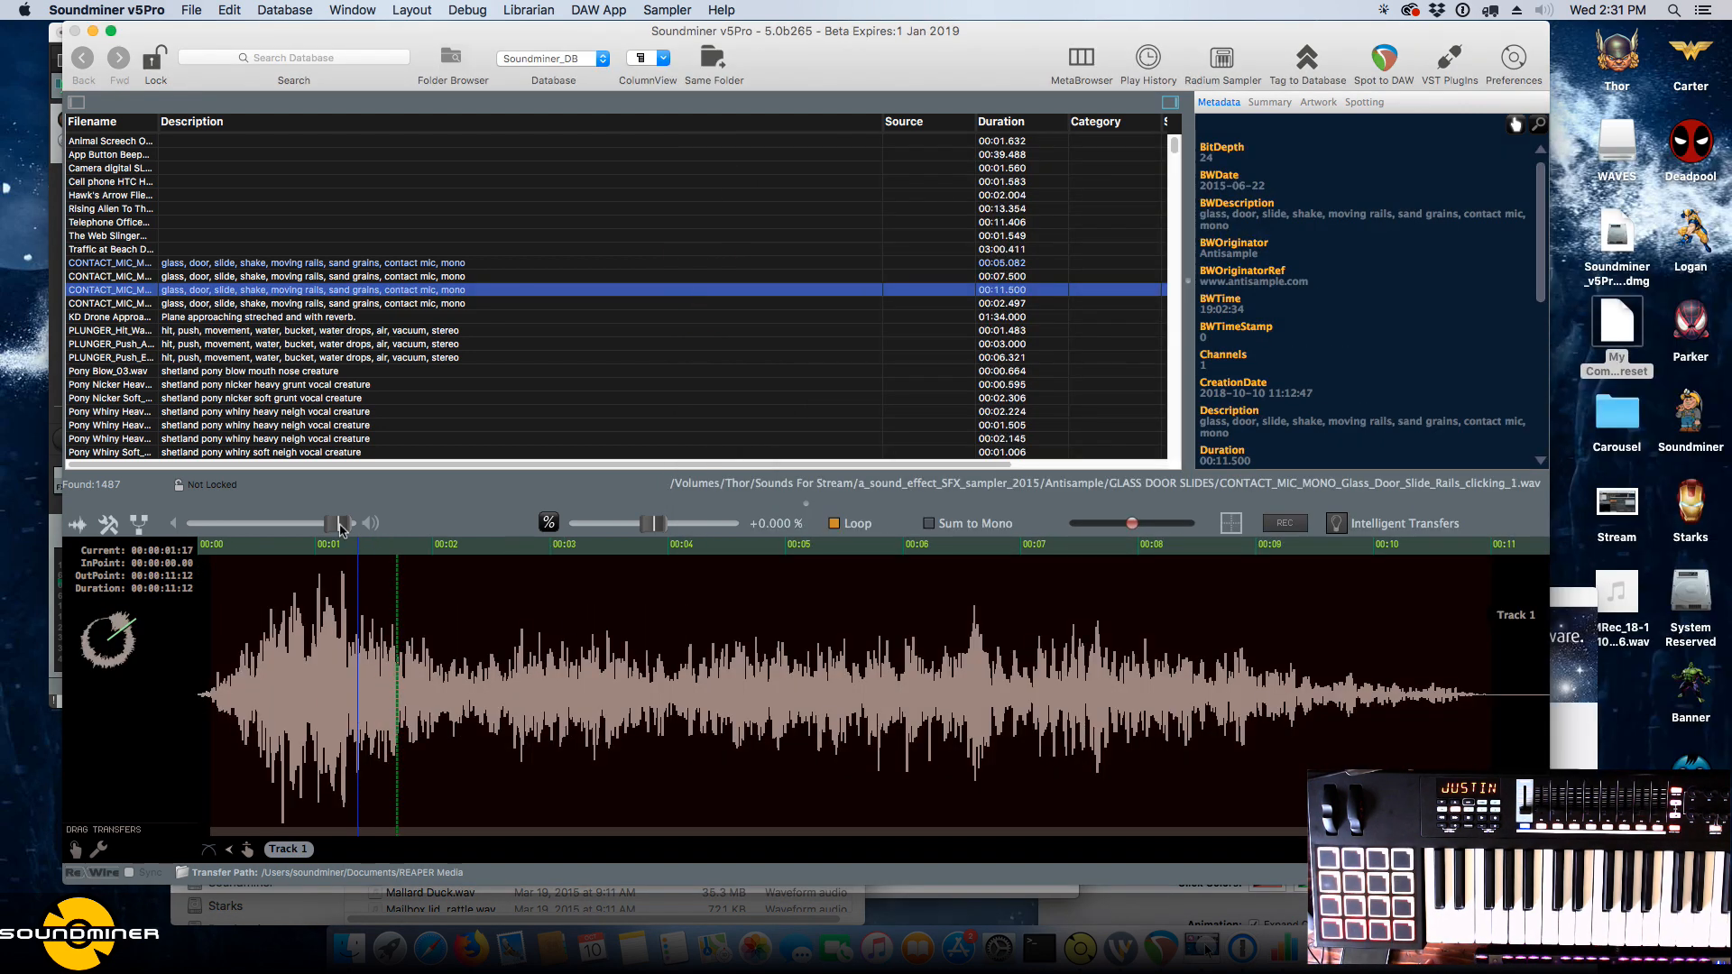
pyautogui.moveTo(339, 526); pyautogui.dragTo(296, 524)
# Record the glass door sound's playback from about 0.8 seconds in while varying its playback speed.
pyautogui.click(1275, 523)
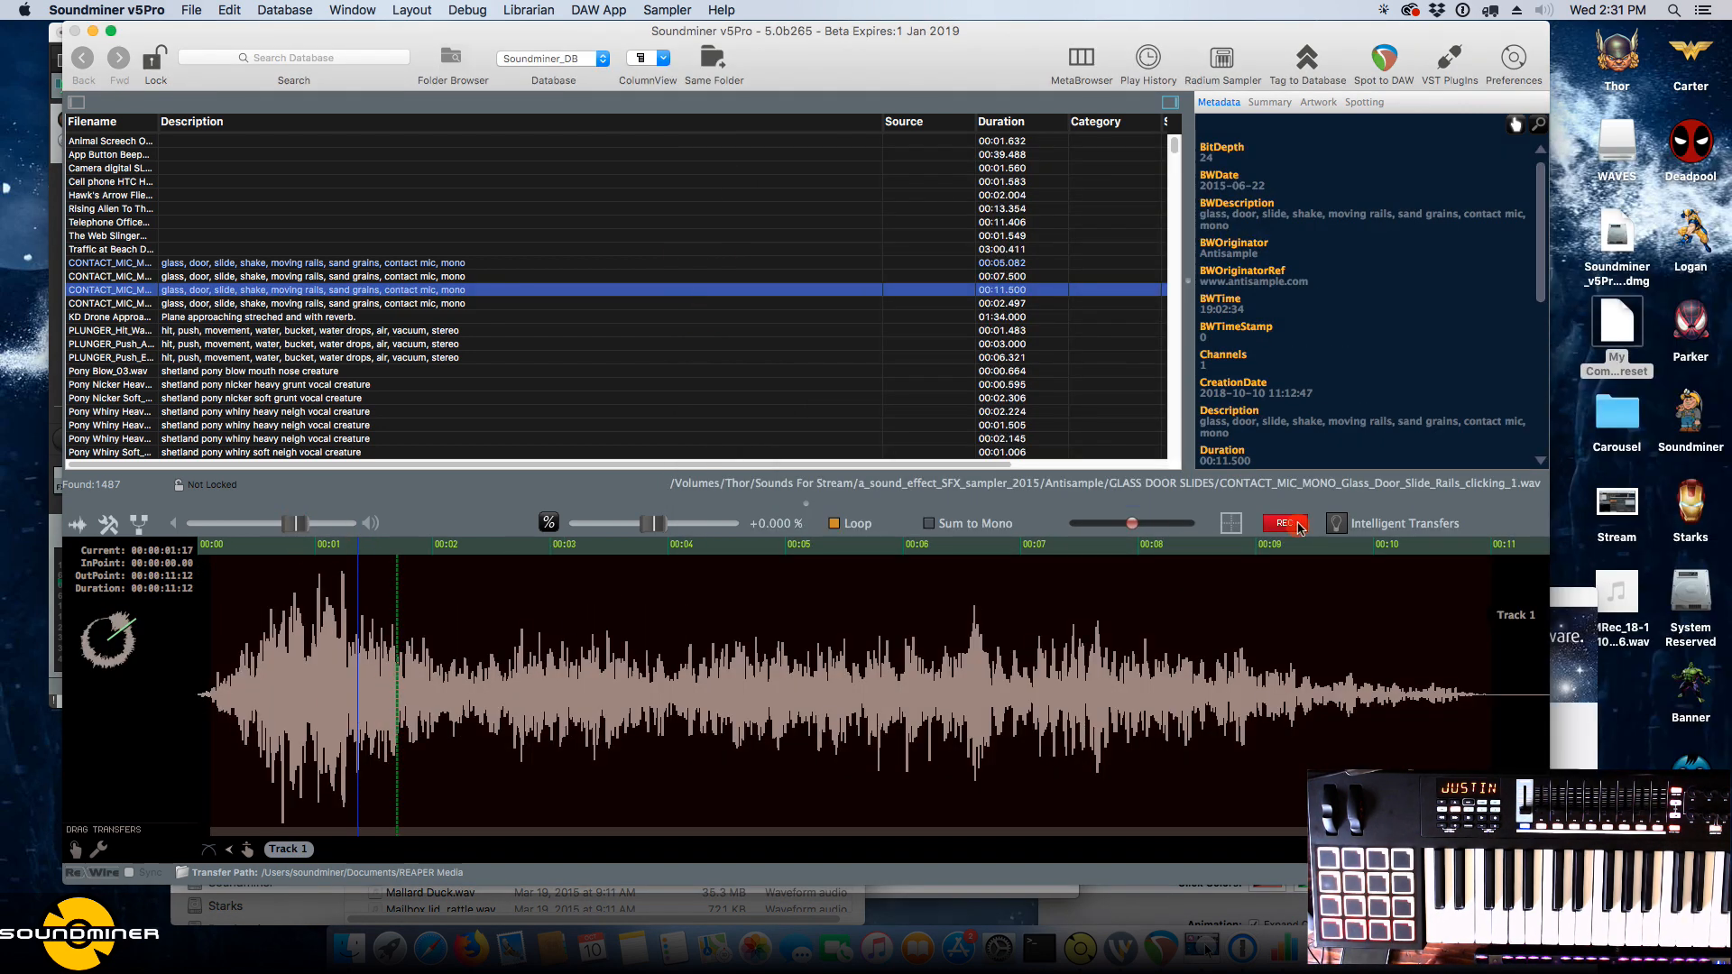
pyautogui.click(290, 693)
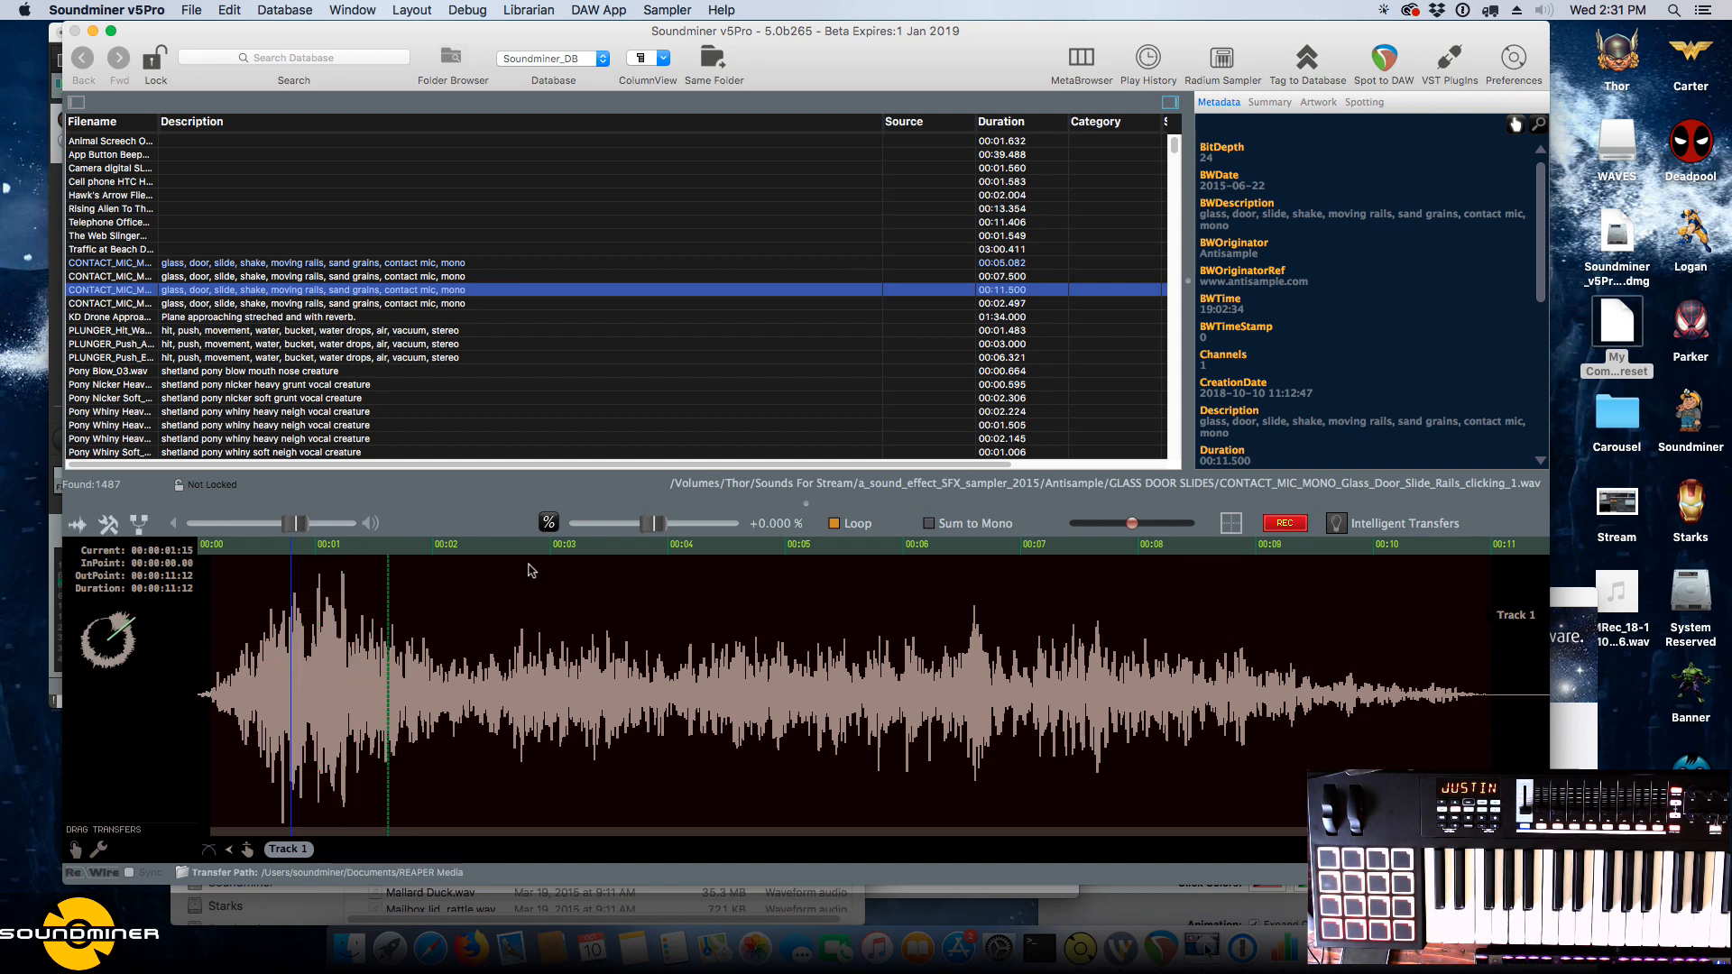
pyautogui.moveTo(654, 523)
pyautogui.mouseDown()
pyautogui.moveTo(591, 509)
pyautogui.moveTo(660, 526)
pyautogui.mouseUp()
pyautogui.click(1275, 524)
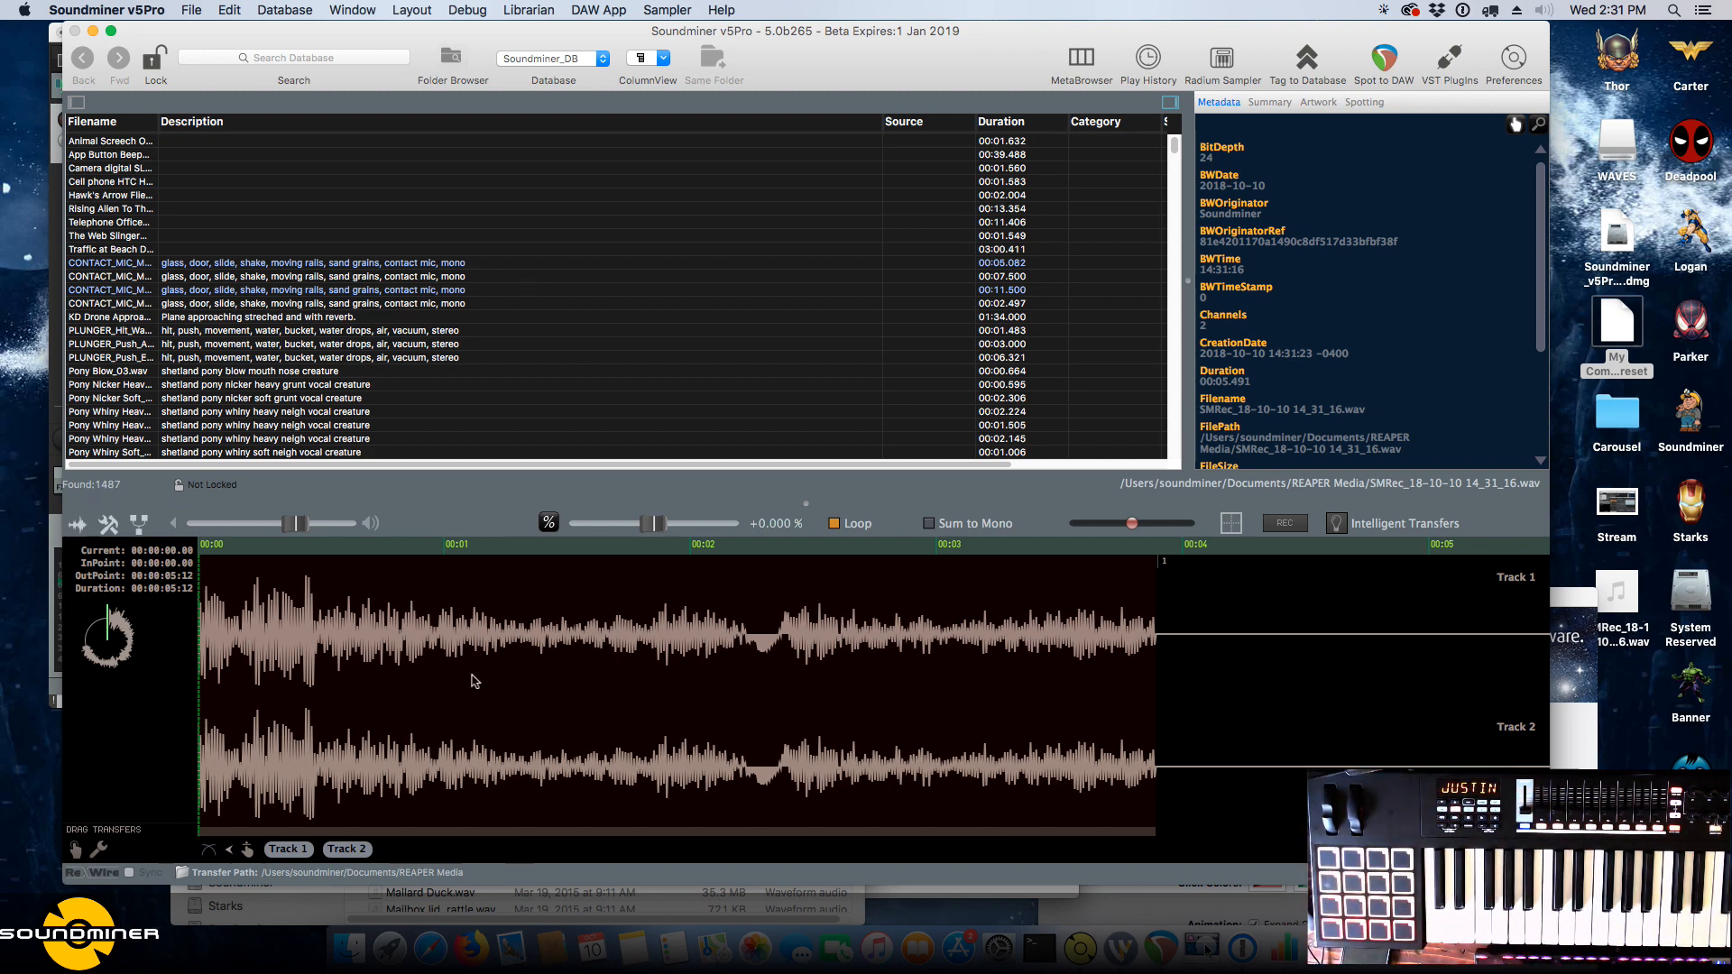
# Audition the new recording, mark its section from about 0.4 to 3 seconds and open the Radium sampler.
pyautogui.click(214, 710)
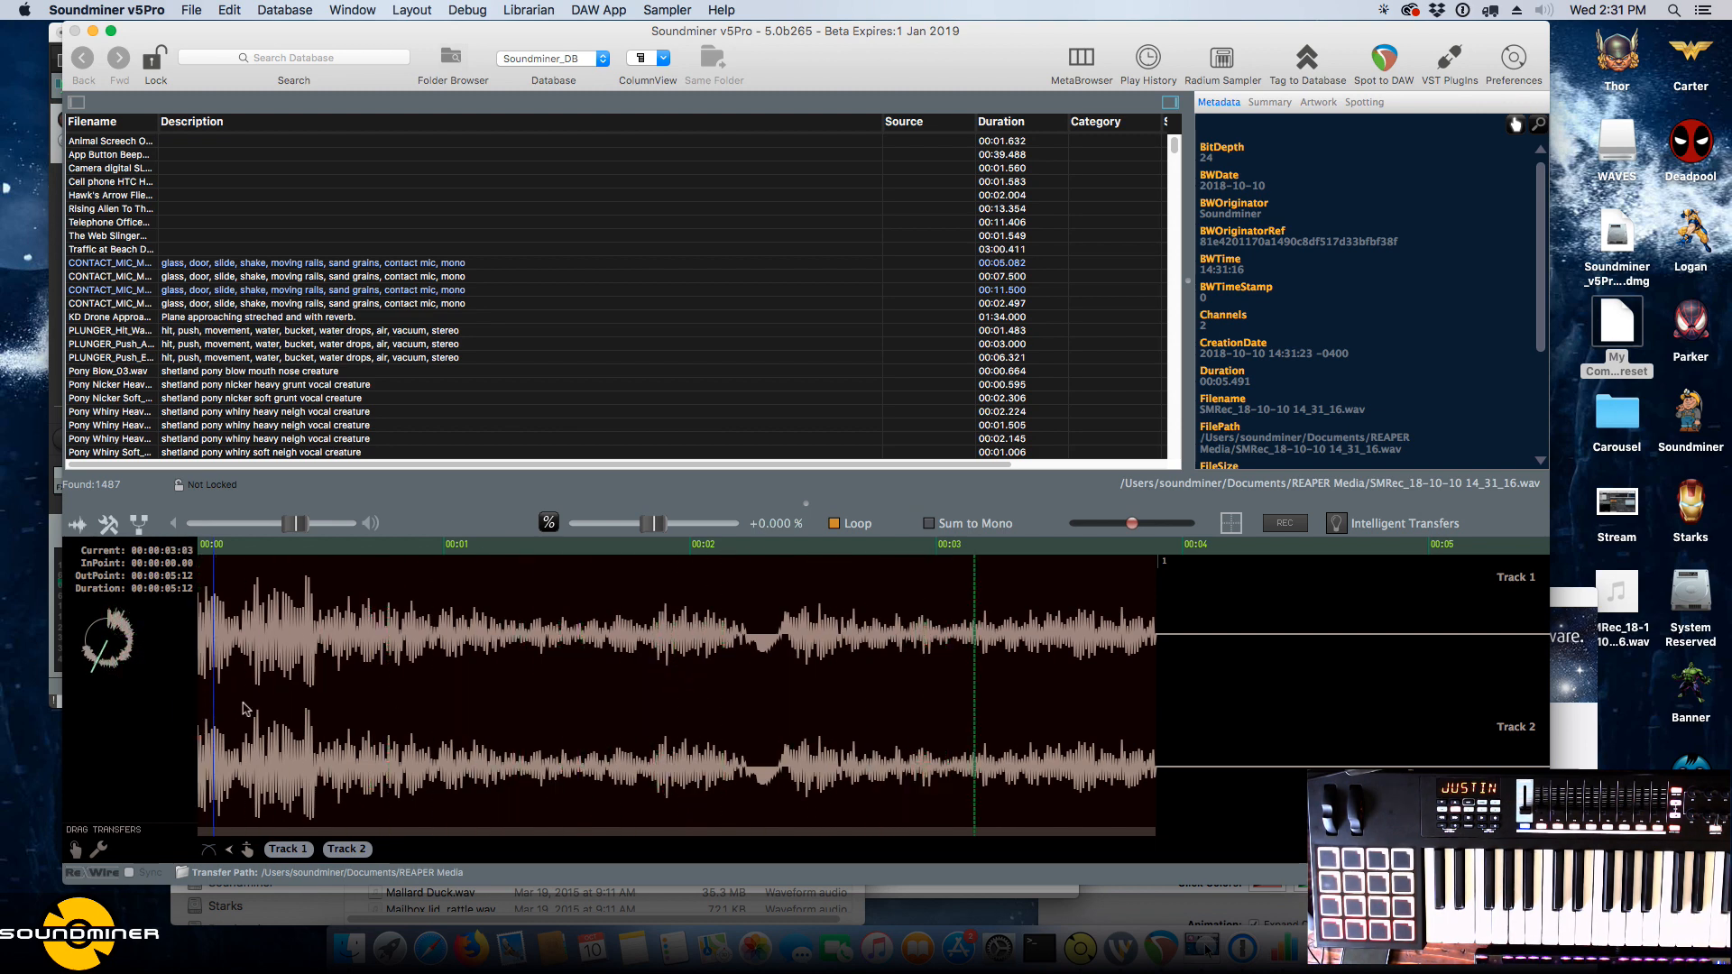
pyautogui.moveTo(289, 712); pyautogui.dragTo(951, 719)
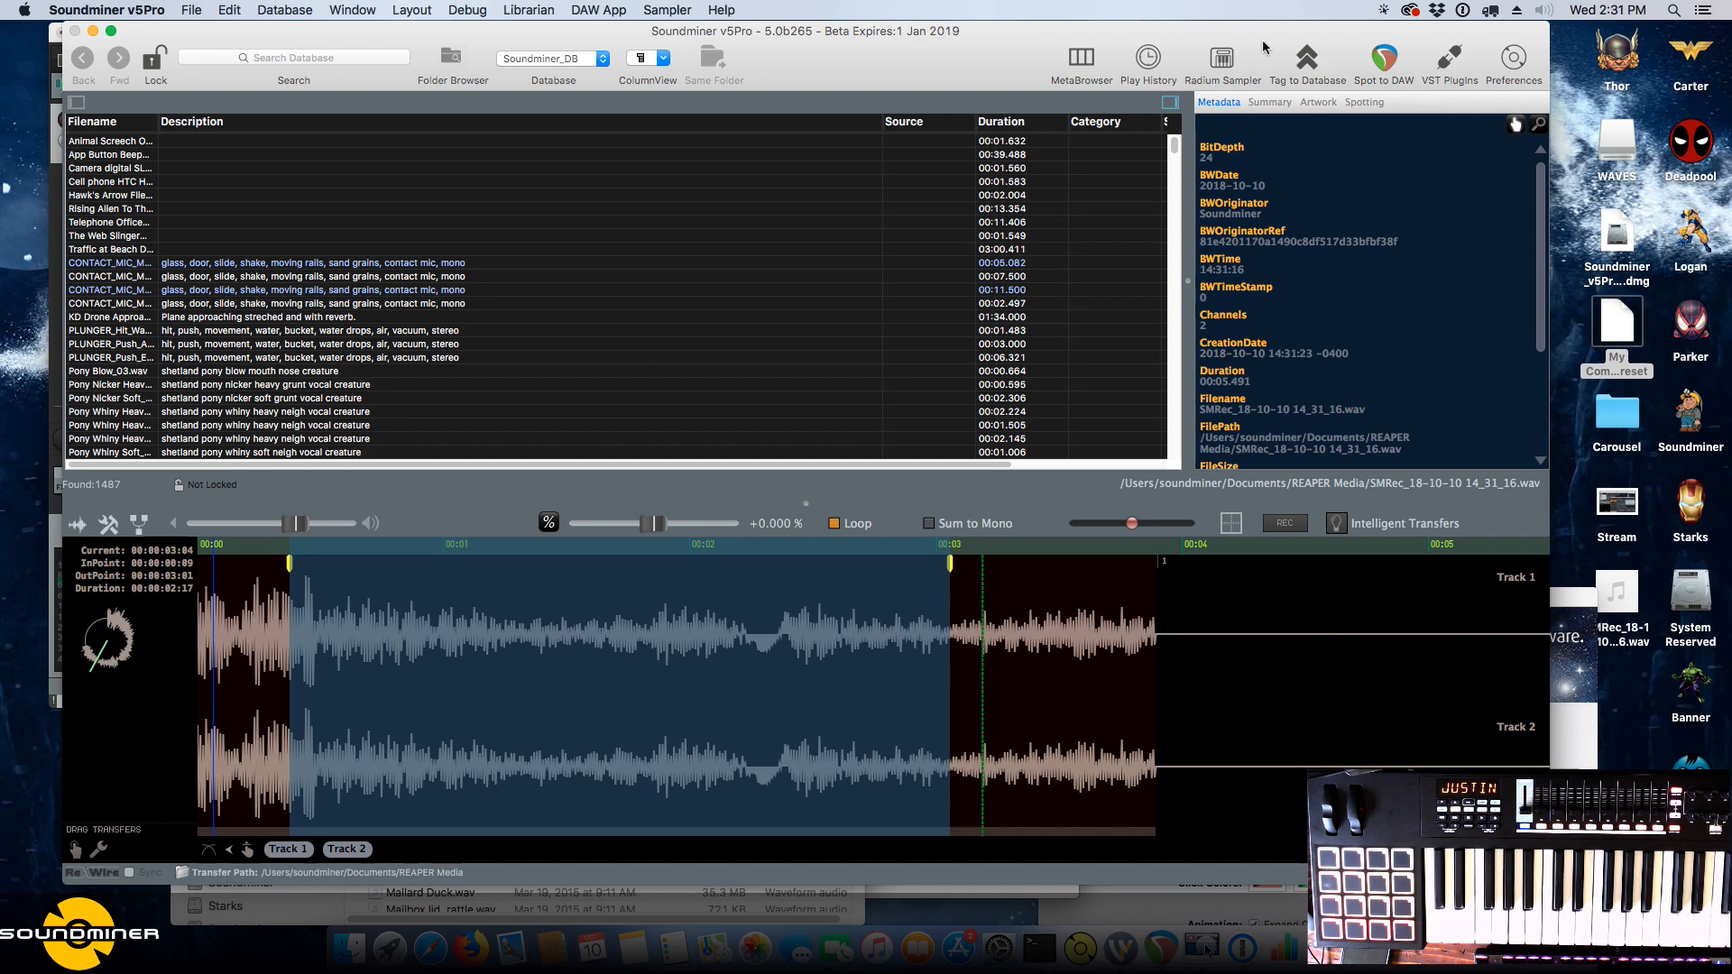
pyautogui.click(1224, 59)
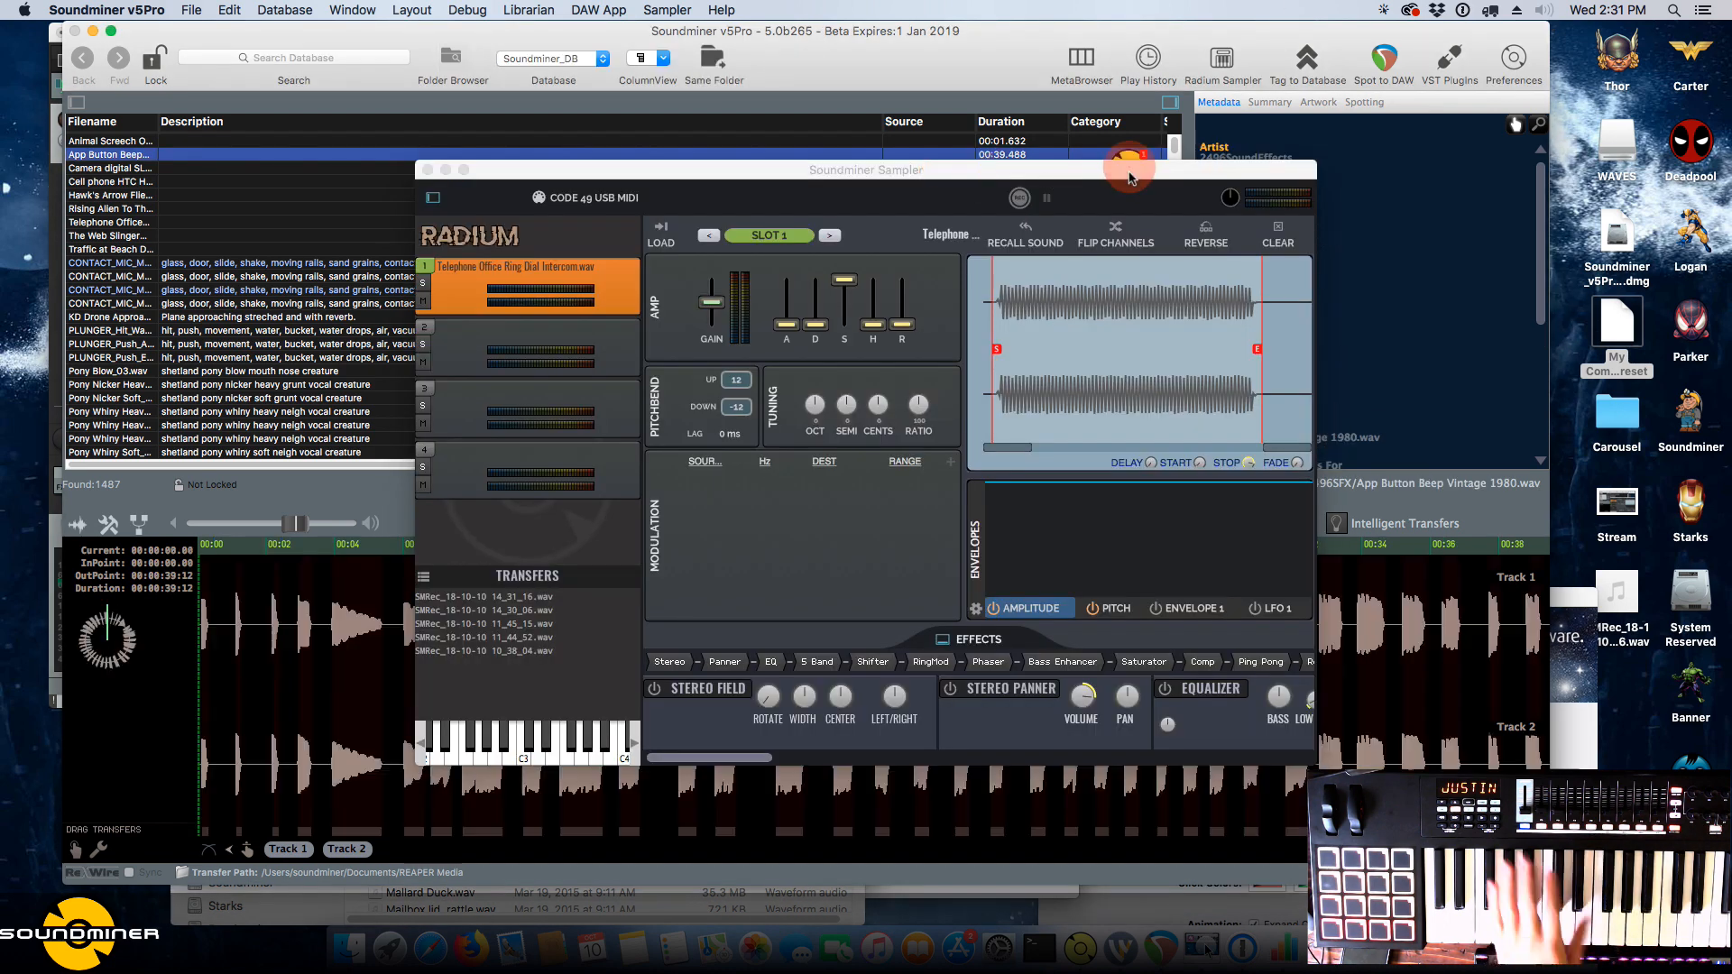
# Load the section of SMRec_18-10-10 14_31_16.wav from about 0.1 to 3 seconds into sampler slot 1.
pyautogui.click(675, 236)
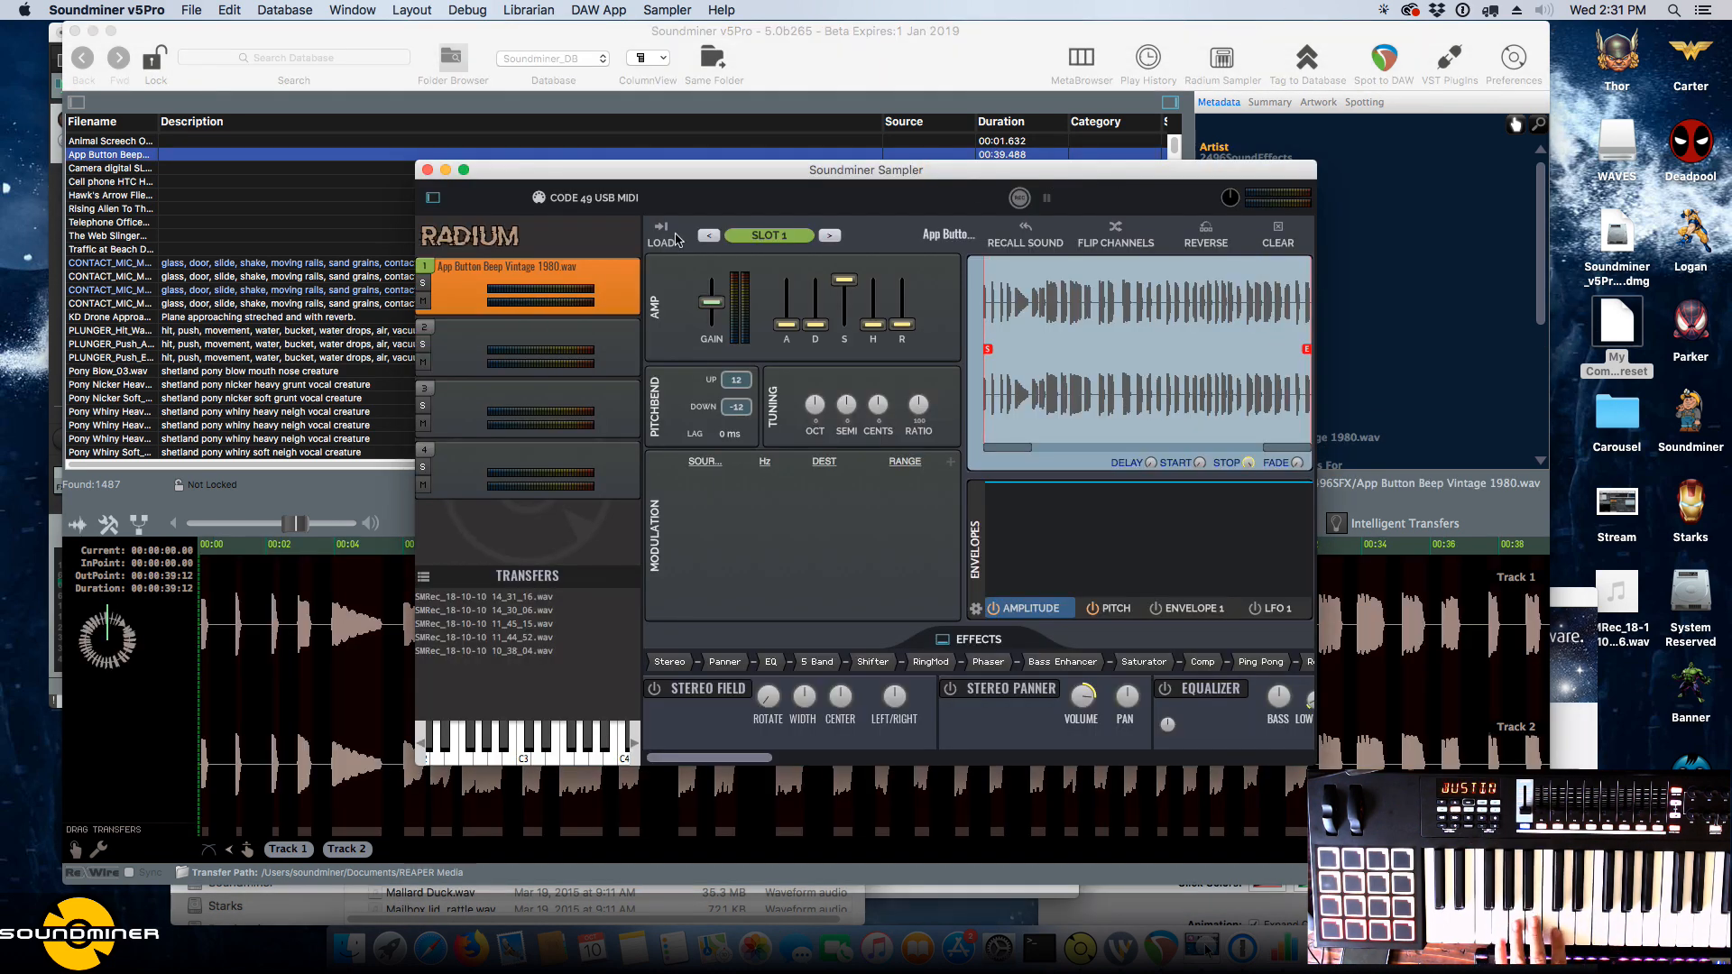
pyautogui.click(554, 605)
pyautogui.click(521, 596)
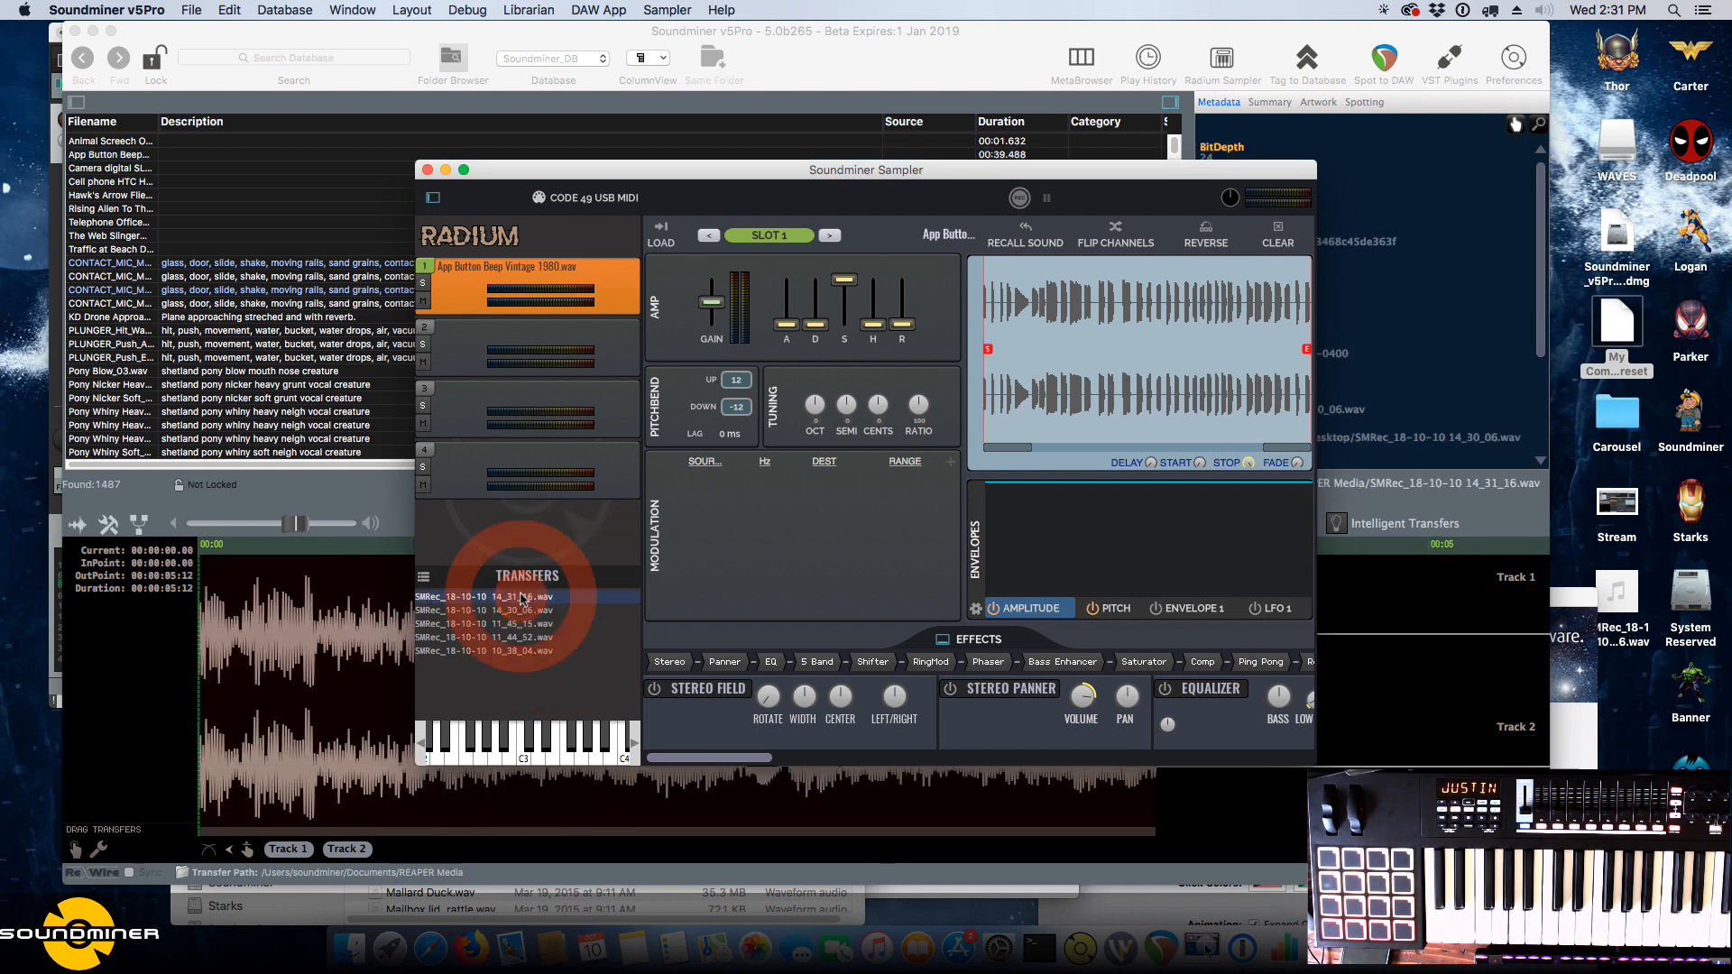
pyautogui.moveTo(232, 717); pyautogui.dragTo(950, 740)
pyautogui.press('super+l')
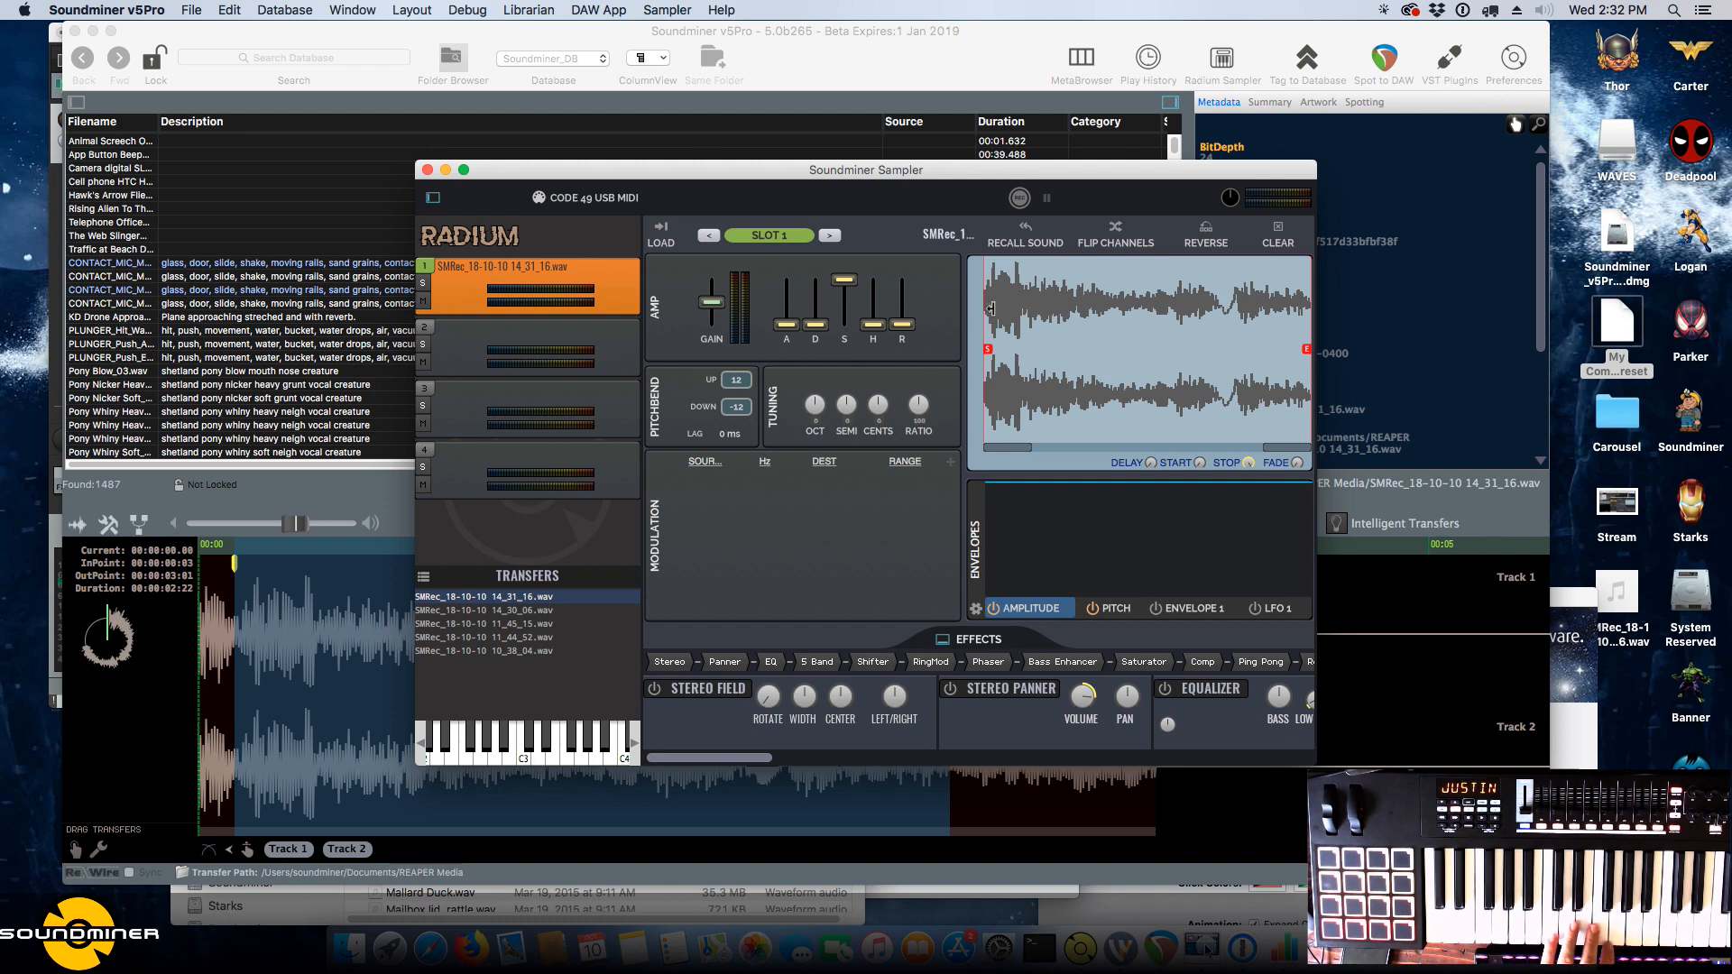
# Record a short performance of the slot 1 sample to disk and audition the recorded take.
pyautogui.click(1020, 199)
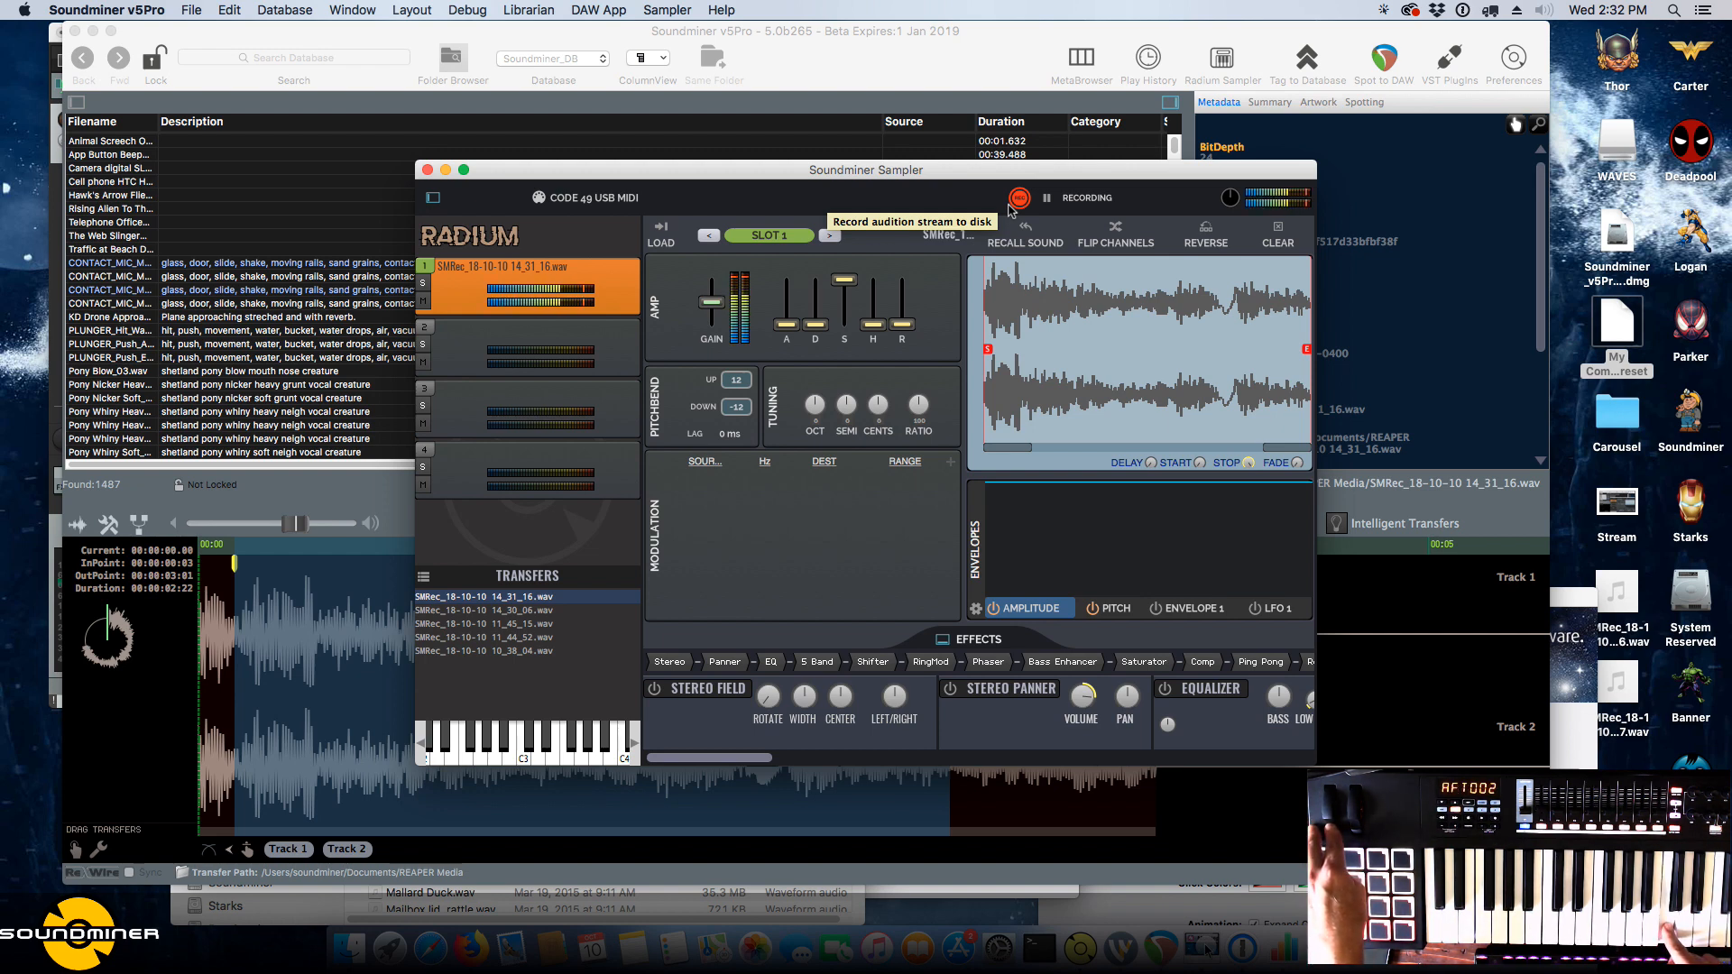
pyautogui.click(1018, 202)
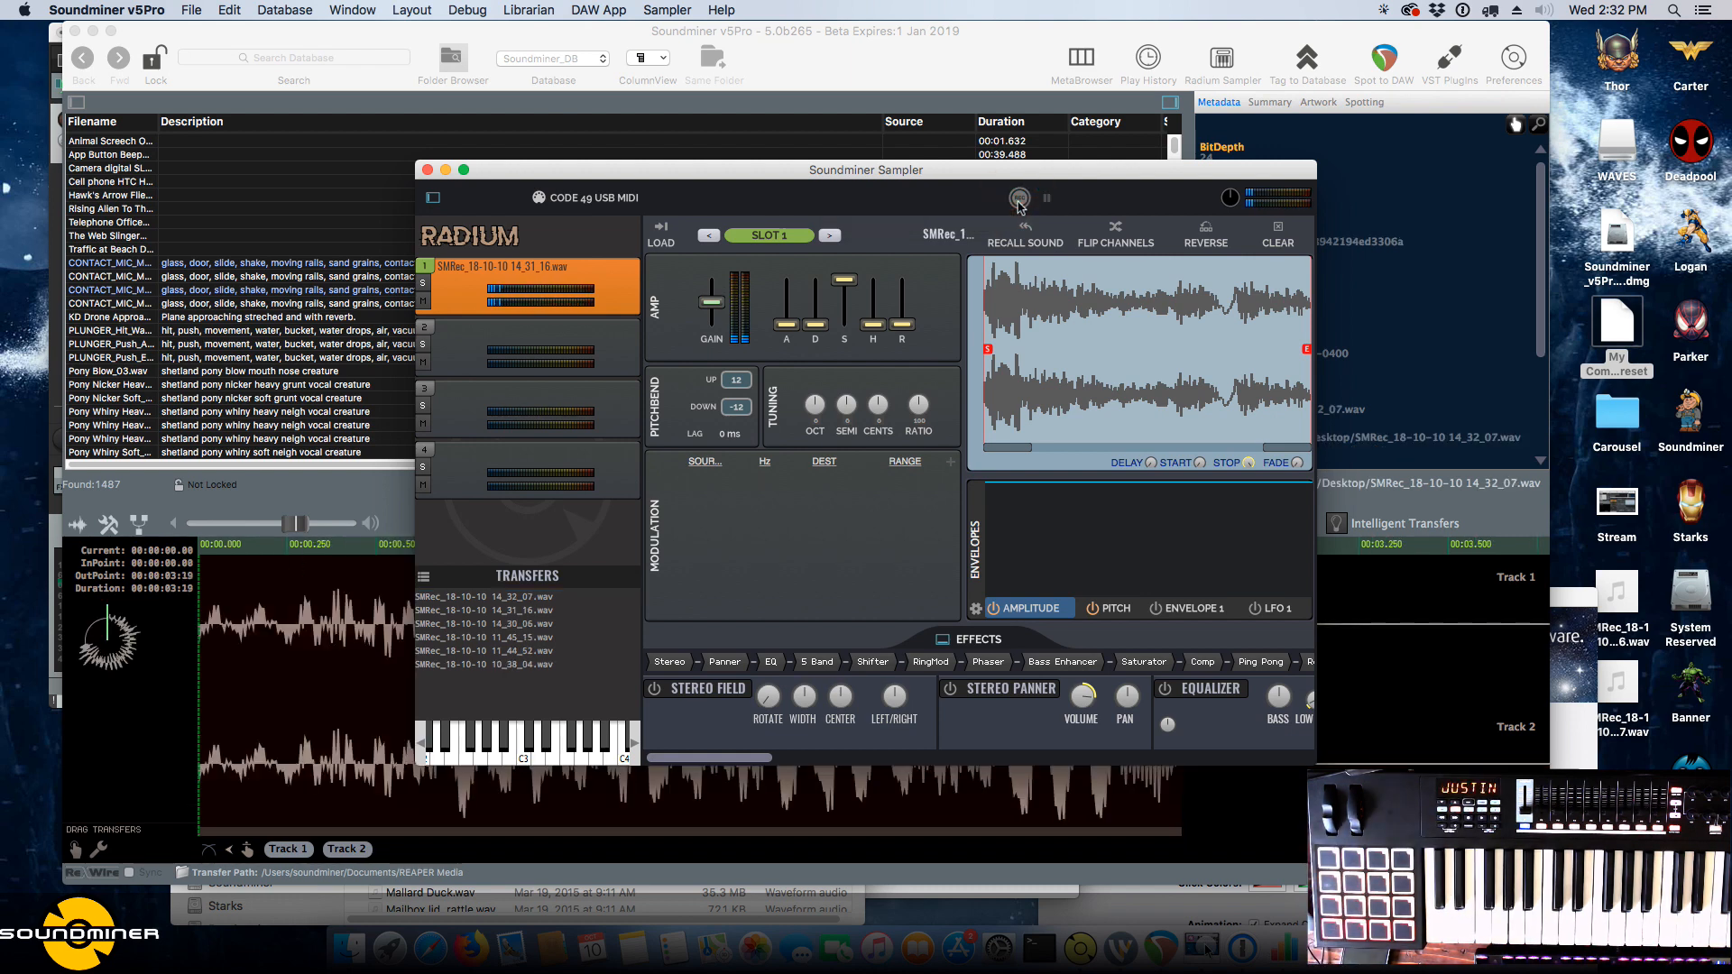
pyautogui.click(205, 690)
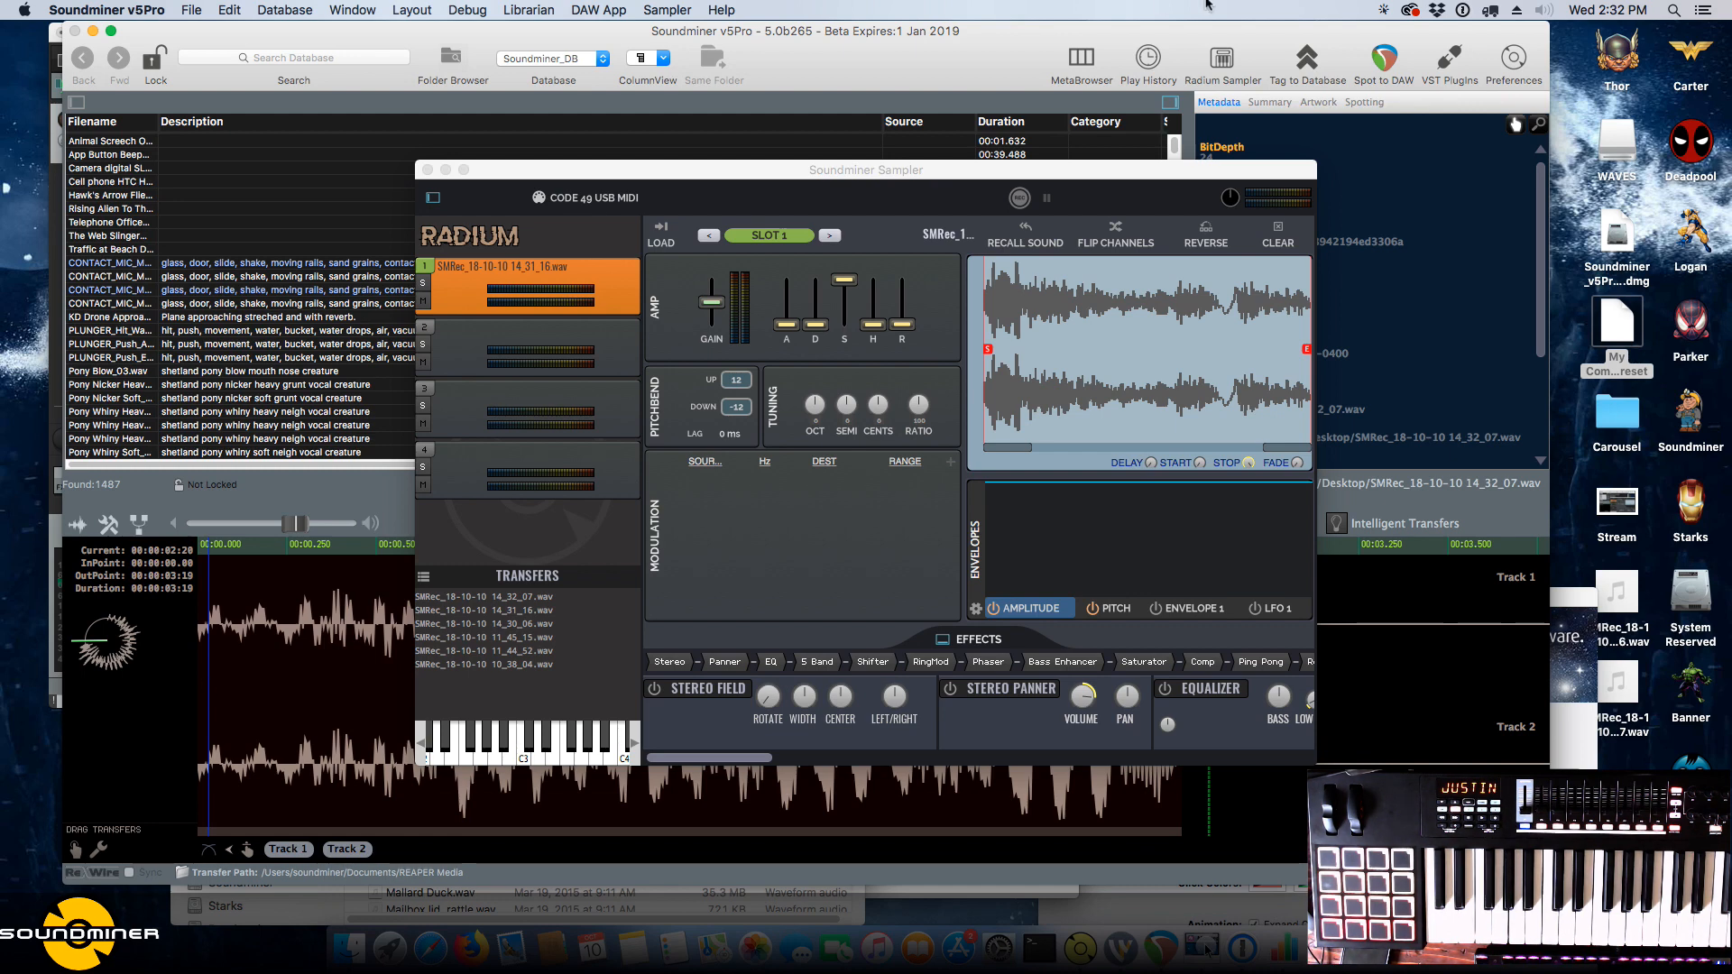
# Bring the sampler back to the front, reposition its window and record a second take of about 17 seconds.
pyautogui.click(1081, 177)
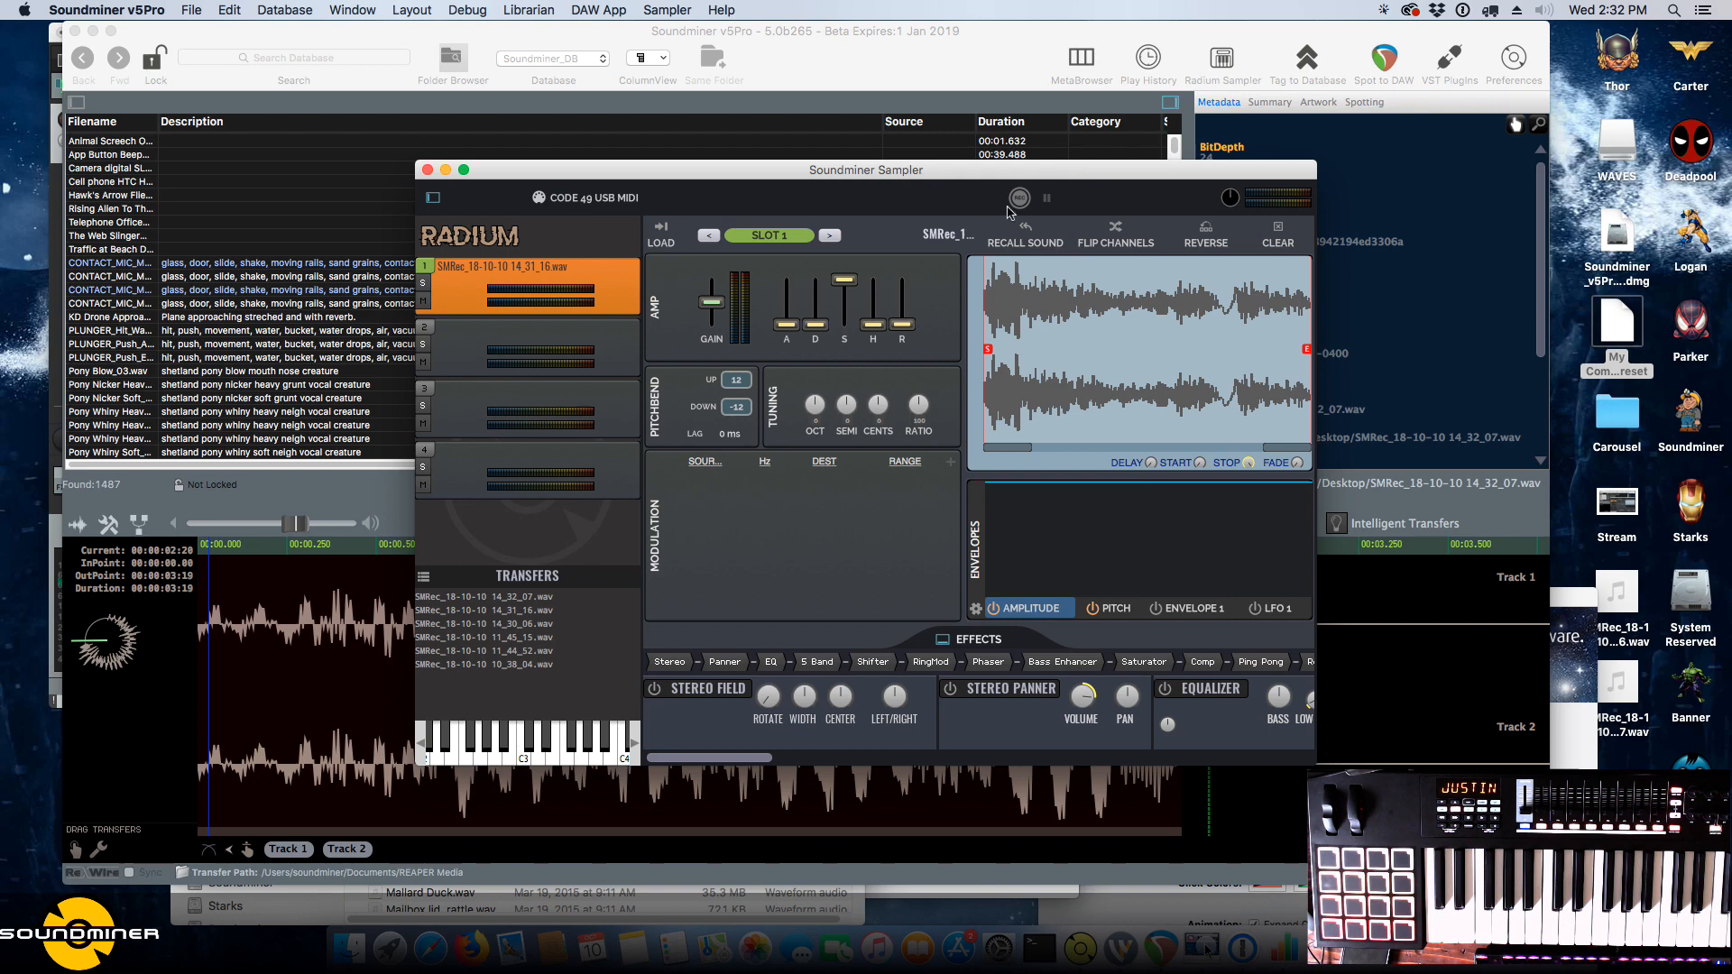
pyautogui.moveTo(1025, 171); pyautogui.dragTo(1082, 141)
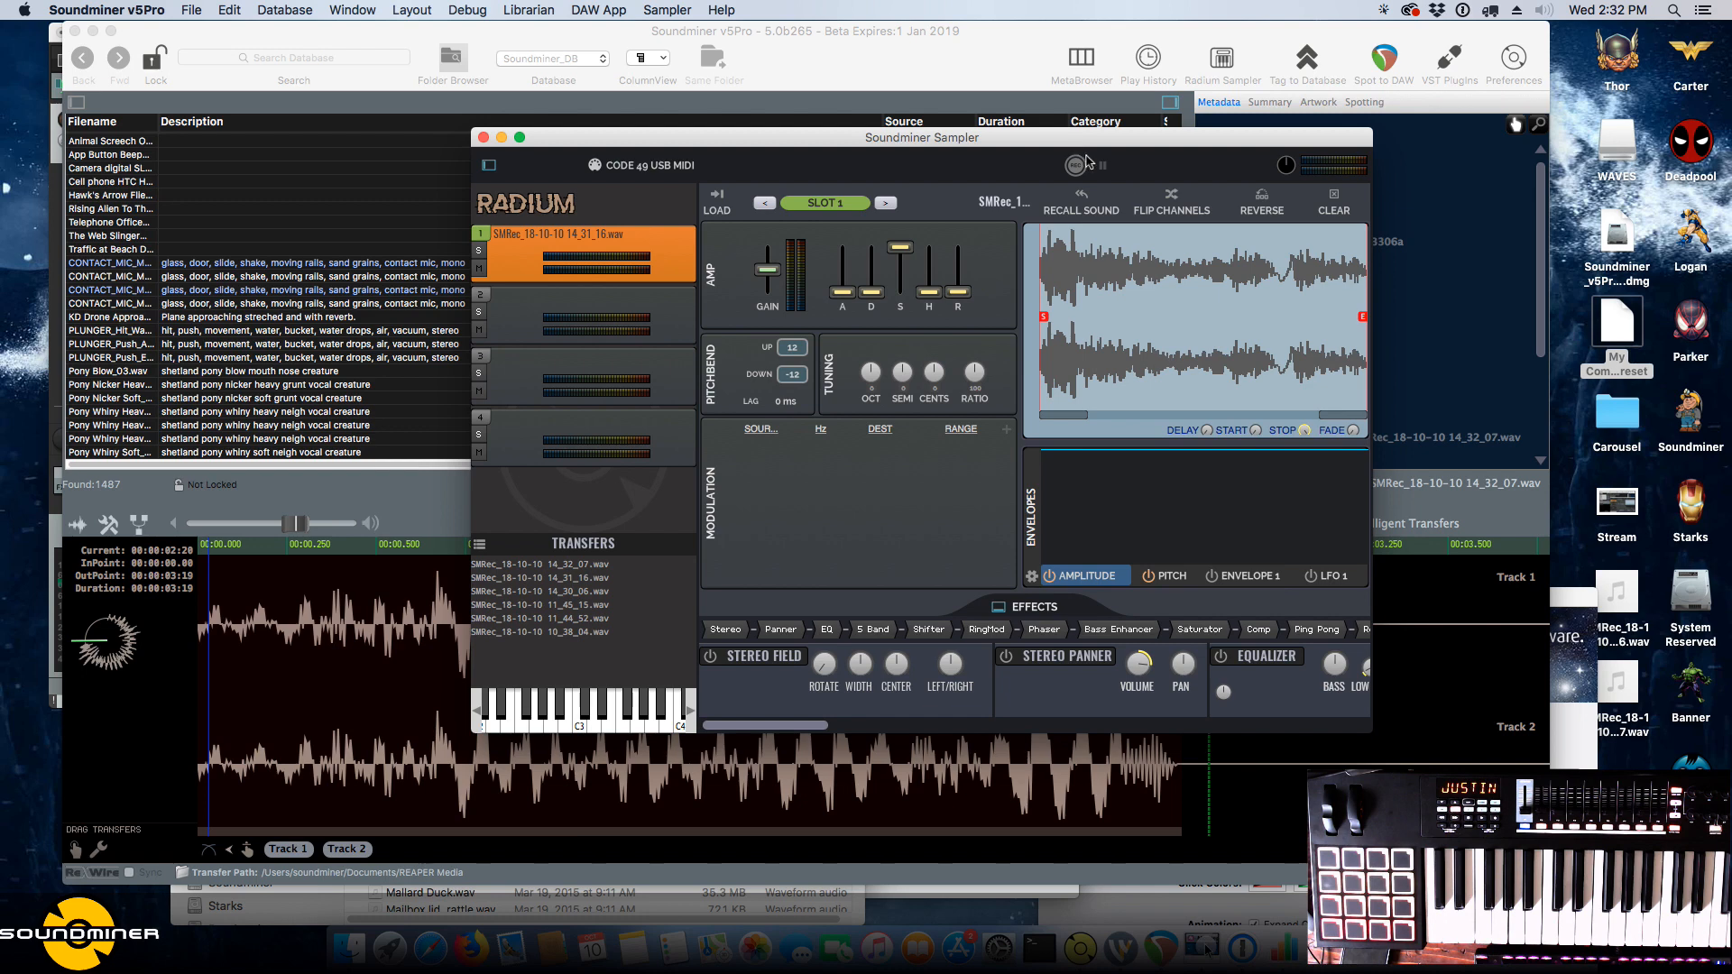
pyautogui.click(1080, 165)
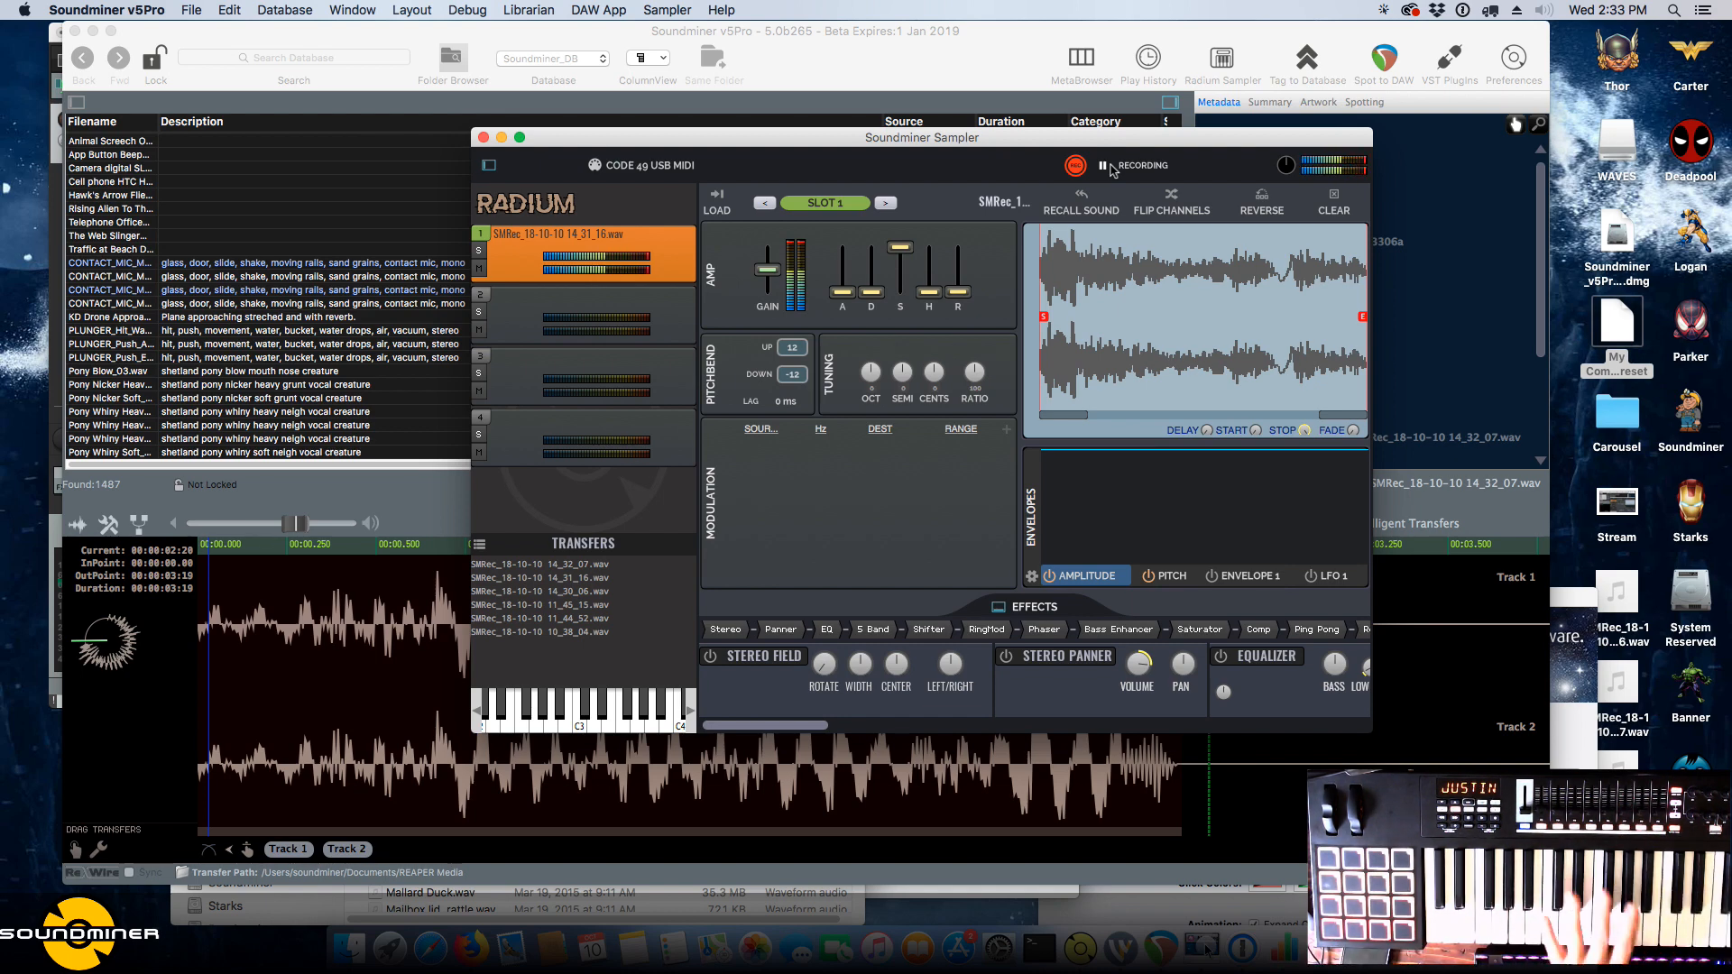
pyautogui.click(1080, 167)
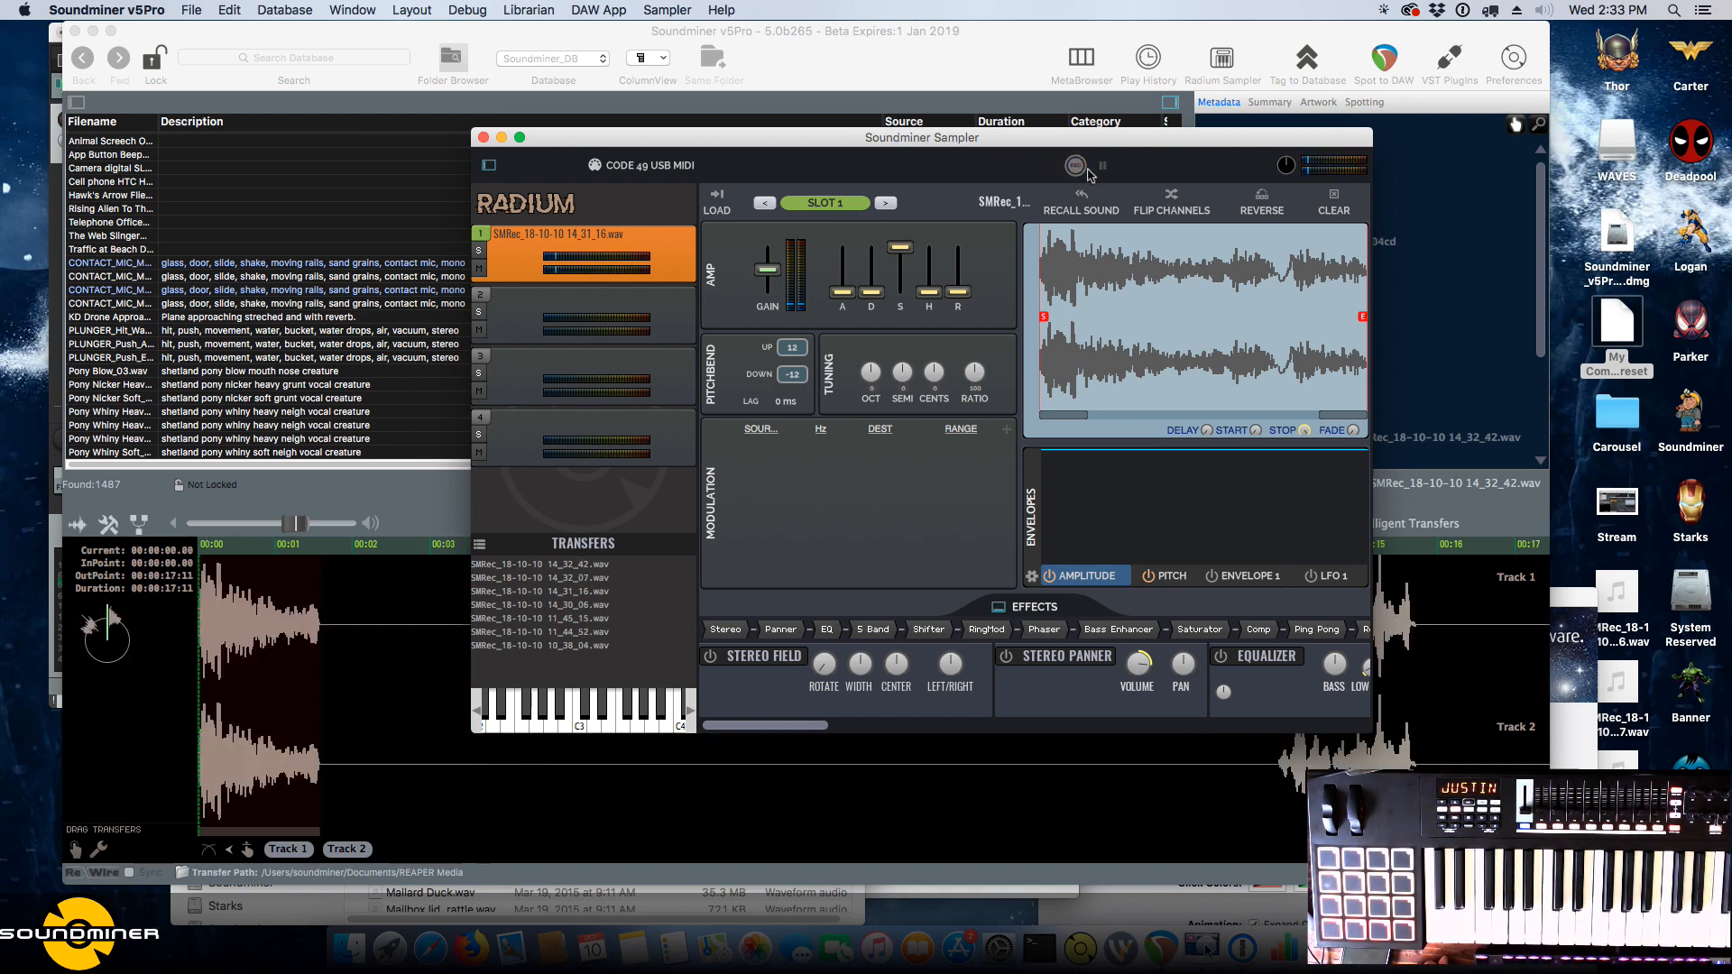
# Move the sampler window aside, start another recording of the audition stream and pause it.
pyautogui.moveTo(855, 138); pyautogui.dragTo(569, 4)
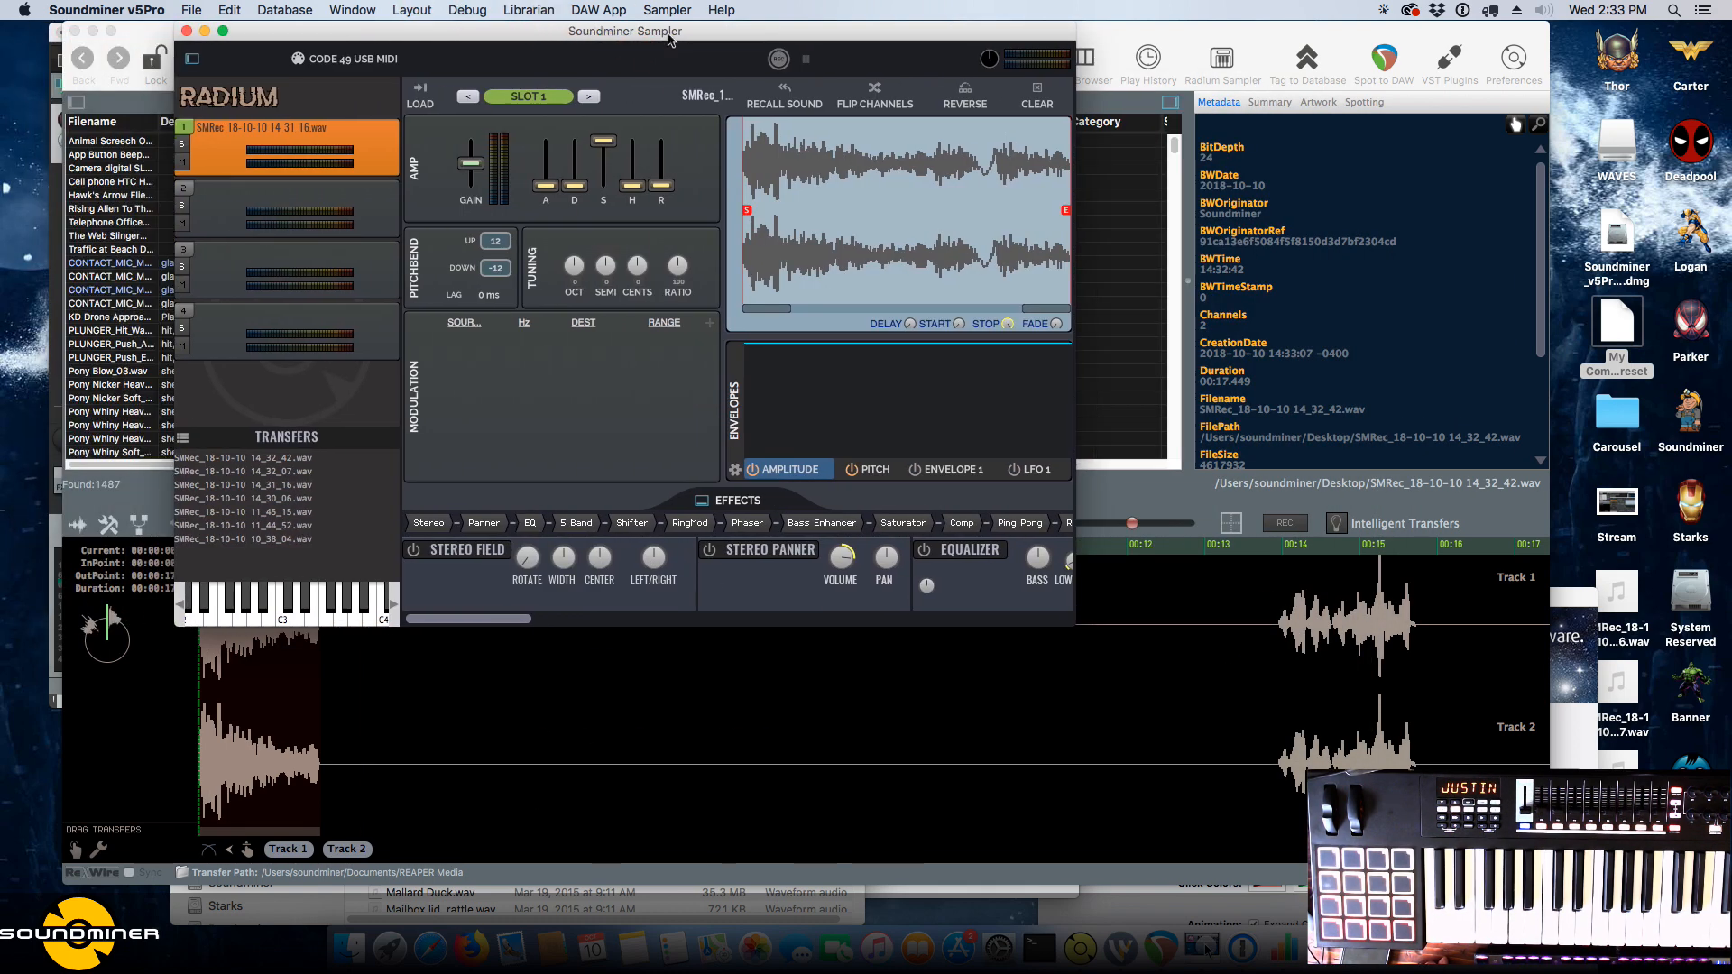
pyautogui.moveTo(672, 32); pyautogui.dragTo(1089, 152)
pyautogui.click(1196, 179)
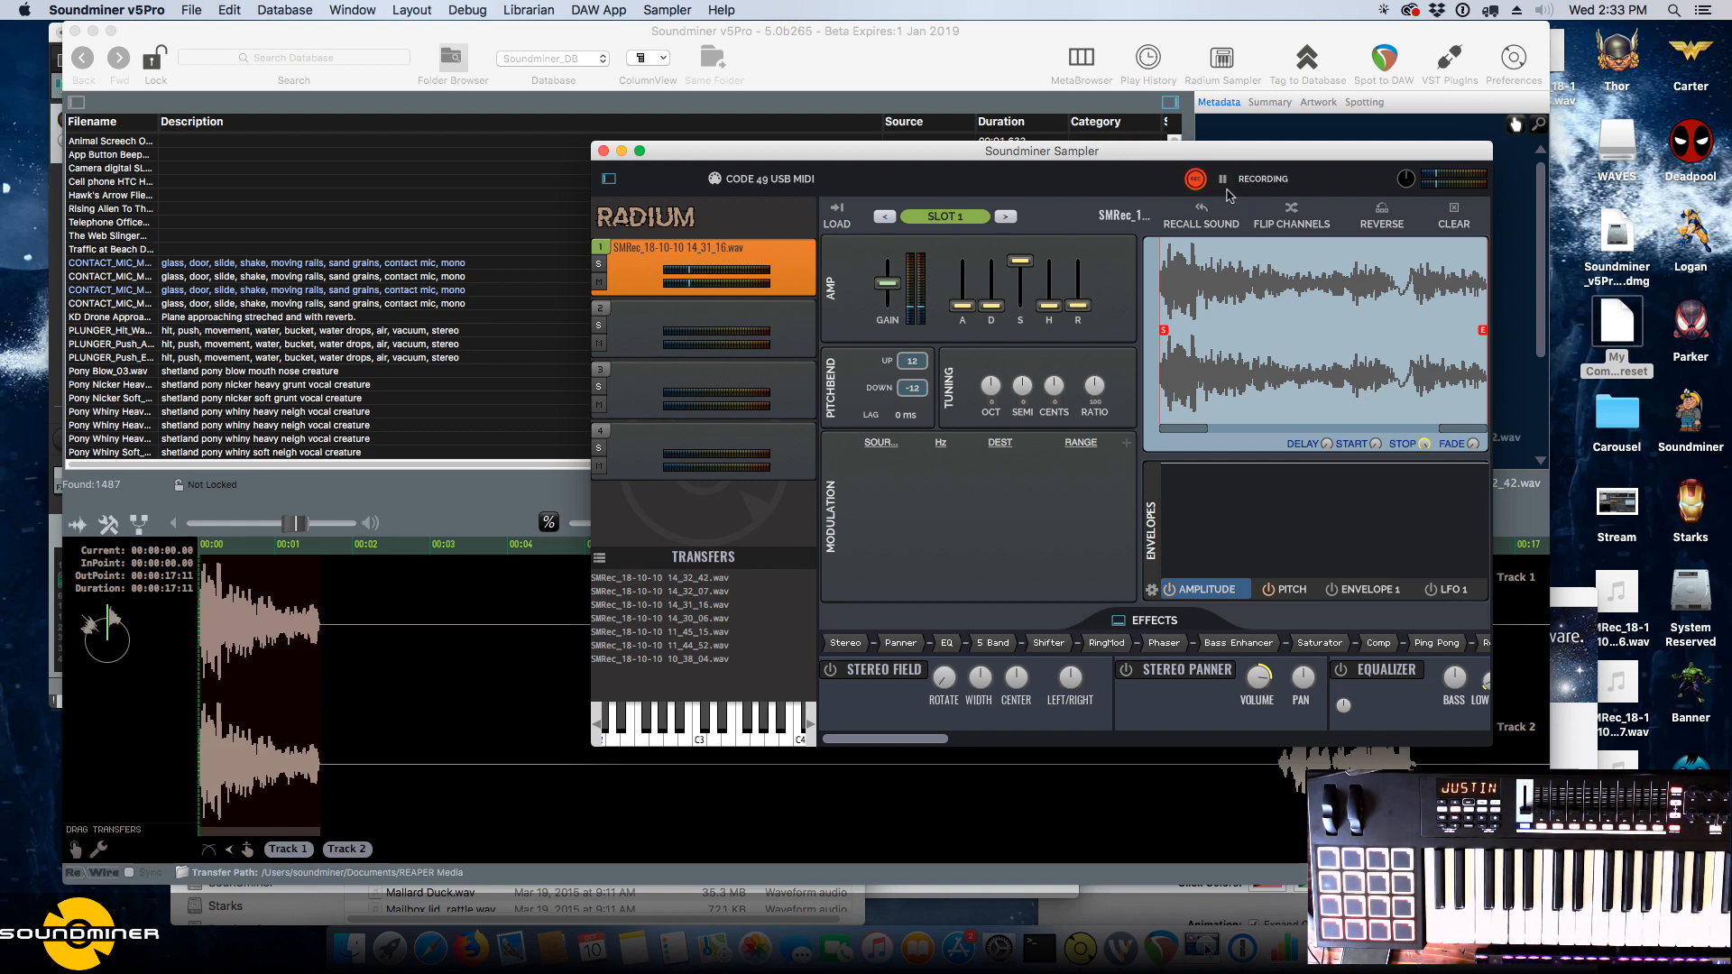
pyautogui.click(1222, 180)
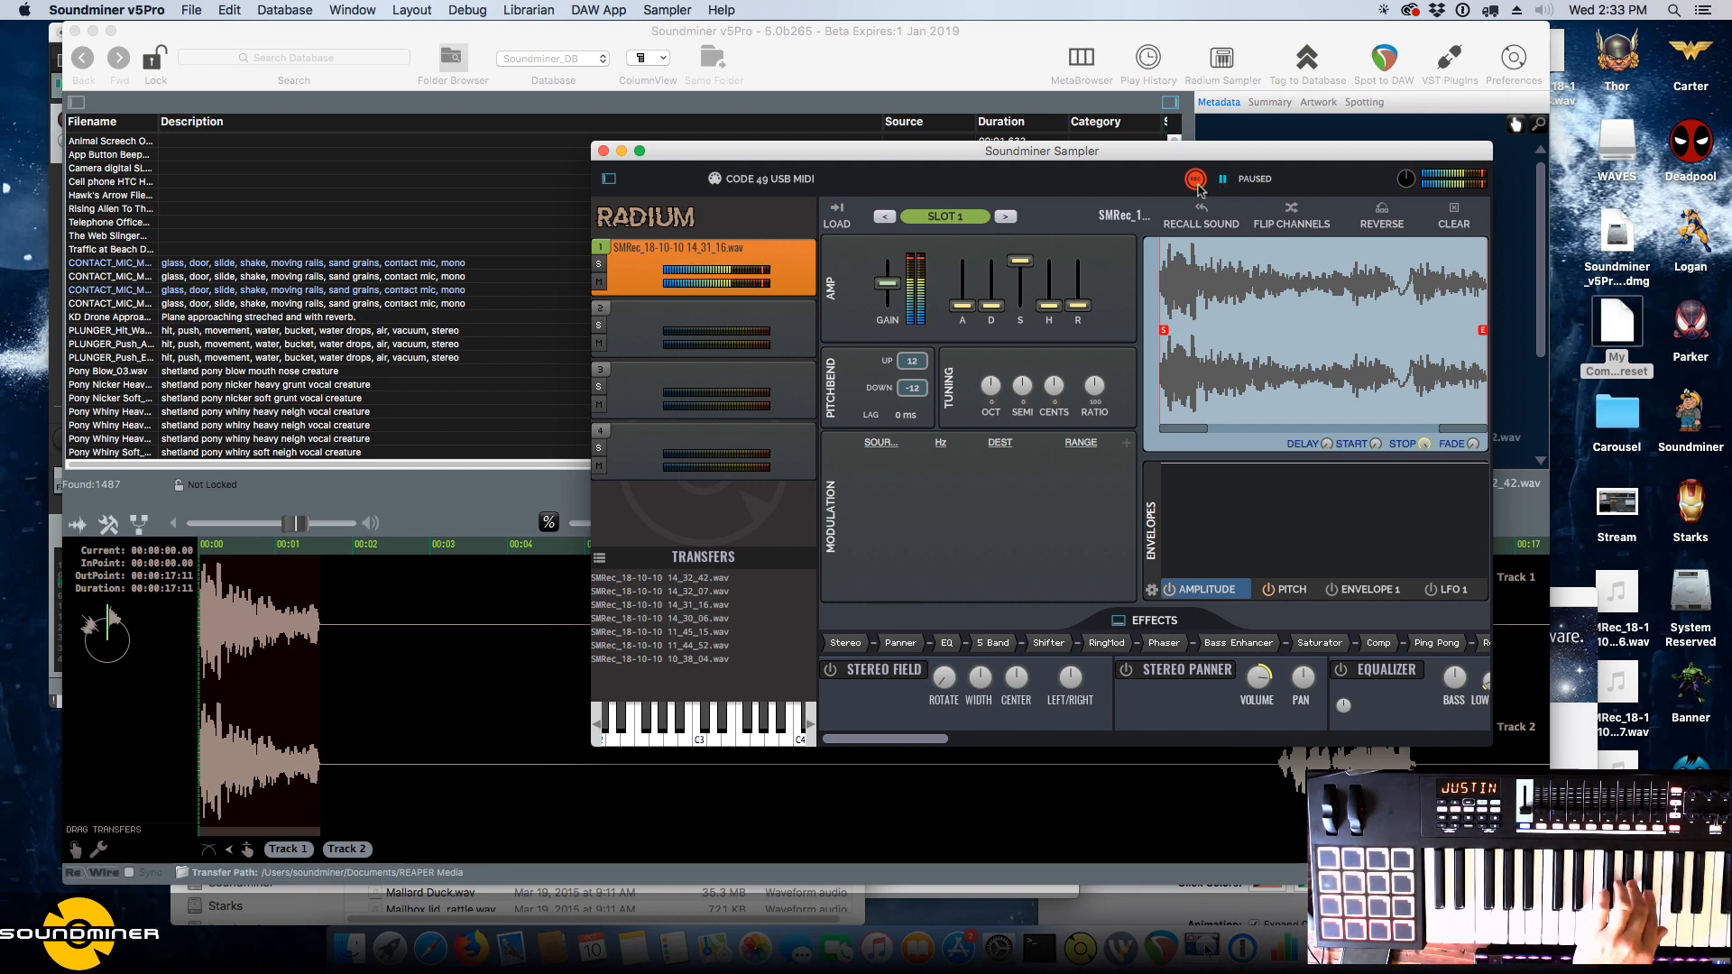
# Enable the Phaser effect, raise its rate while the recording is paused, and resume recording.
pyautogui.click(1157, 644)
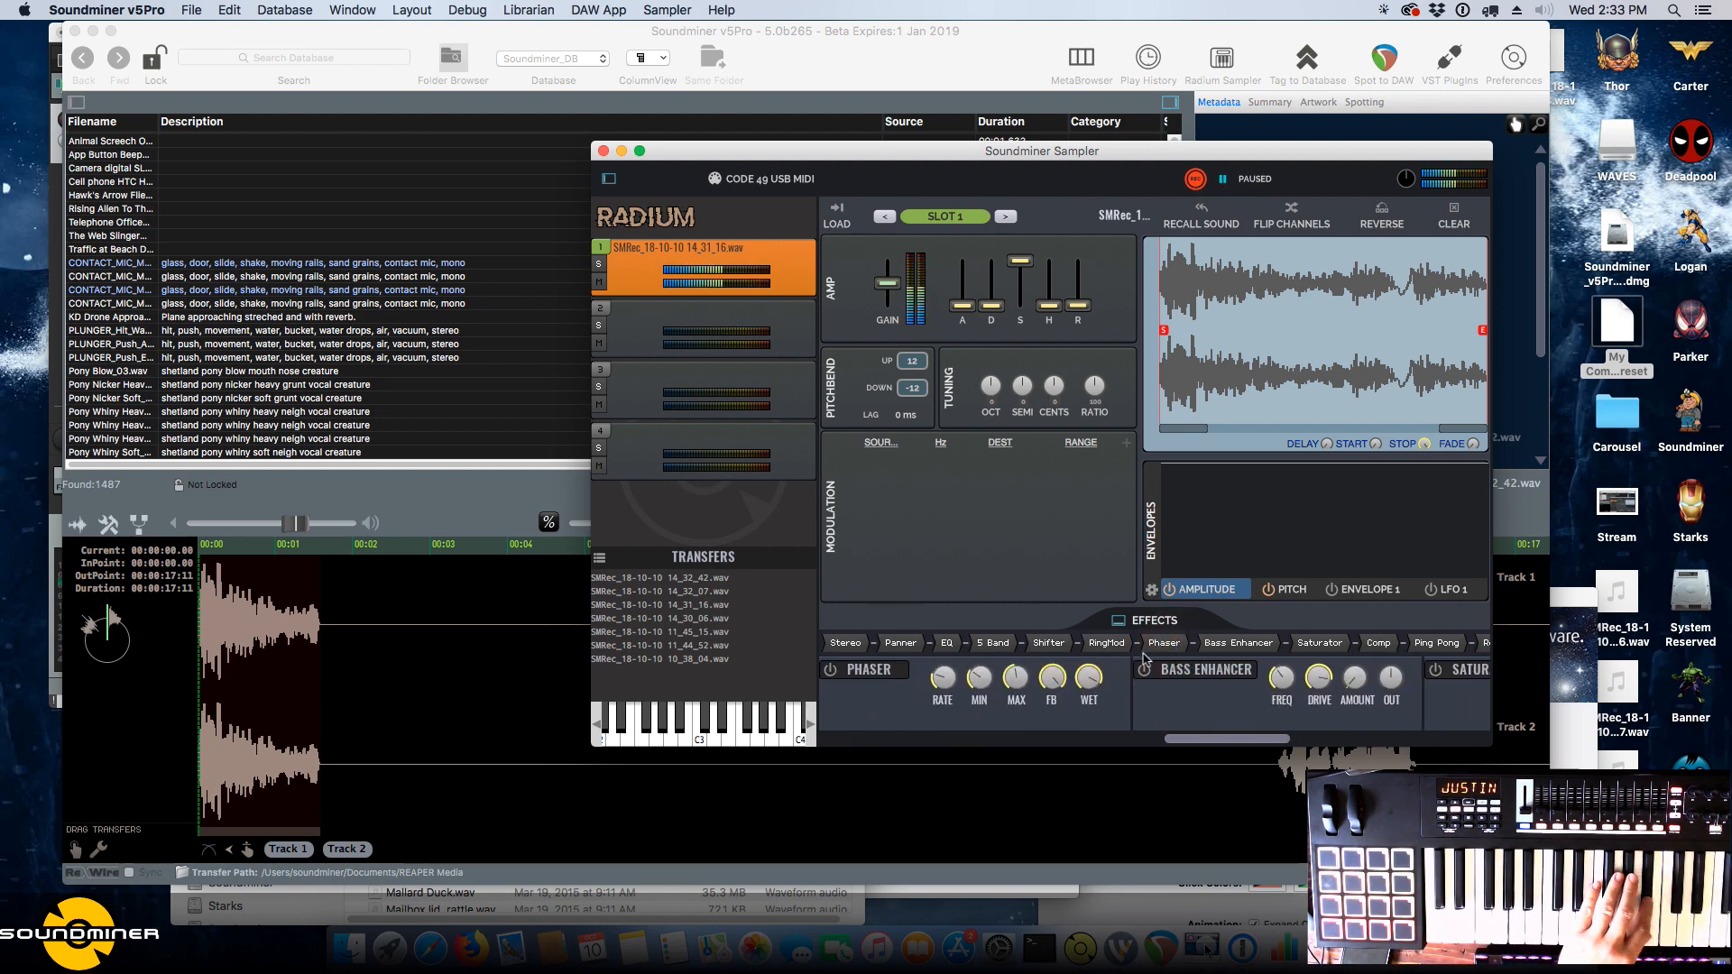
pyautogui.click(868, 668)
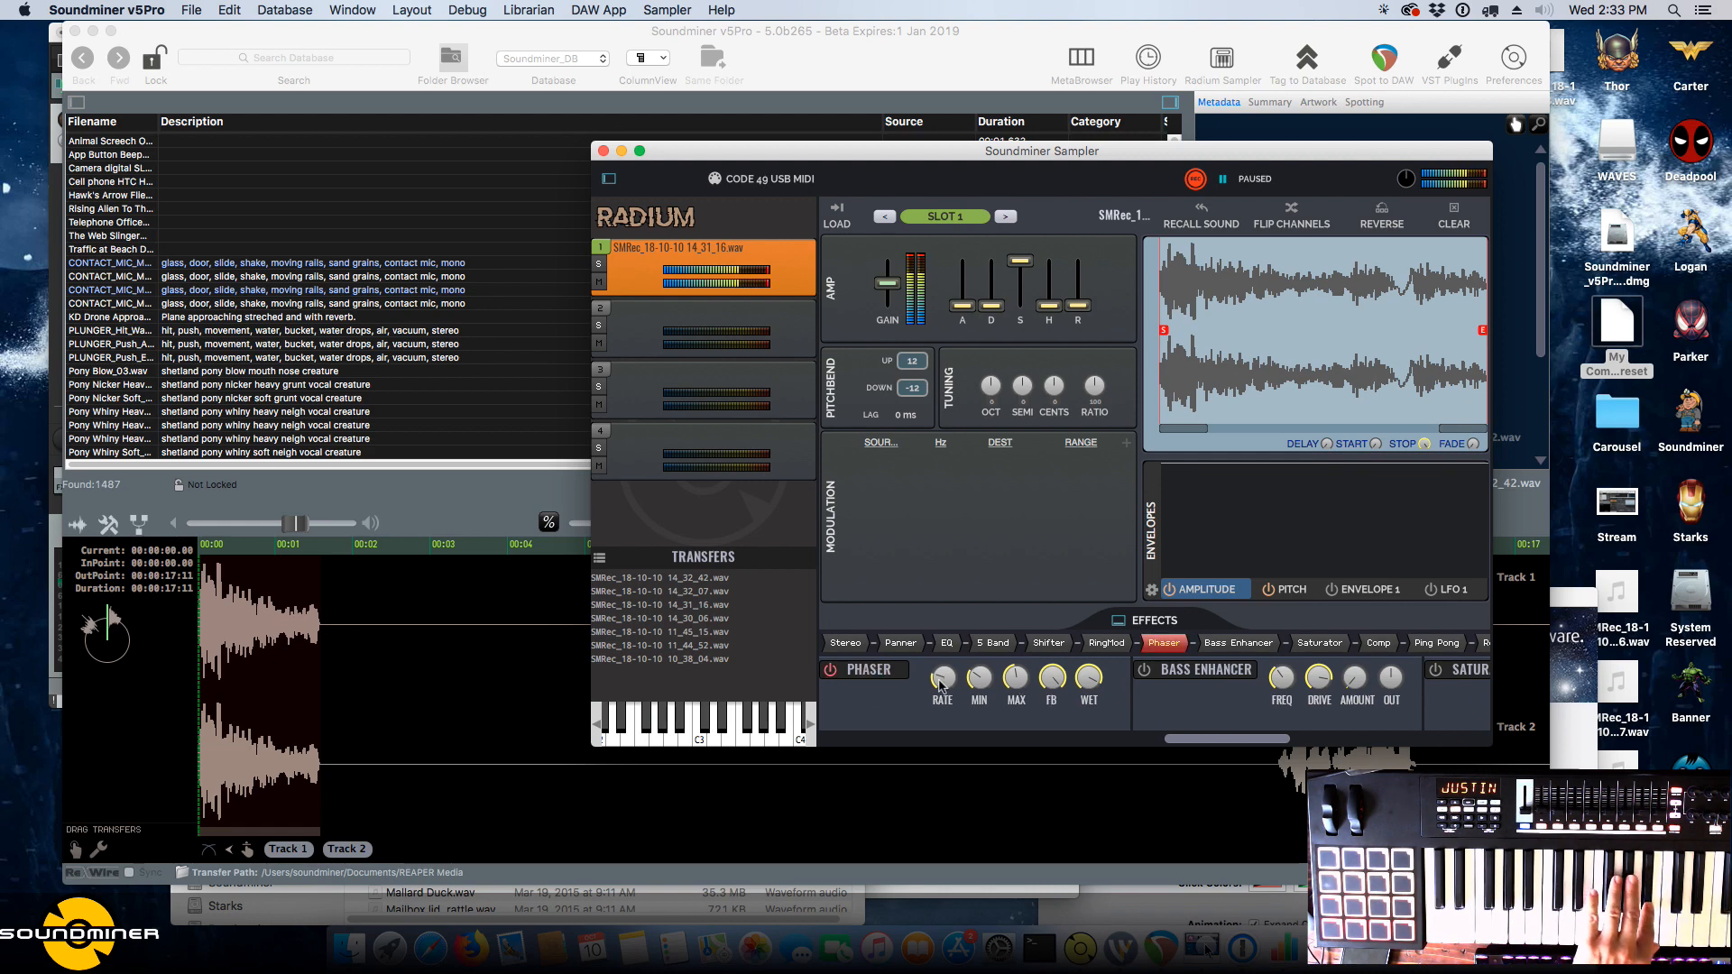
pyautogui.moveTo(940, 685); pyautogui.dragTo(959, 628)
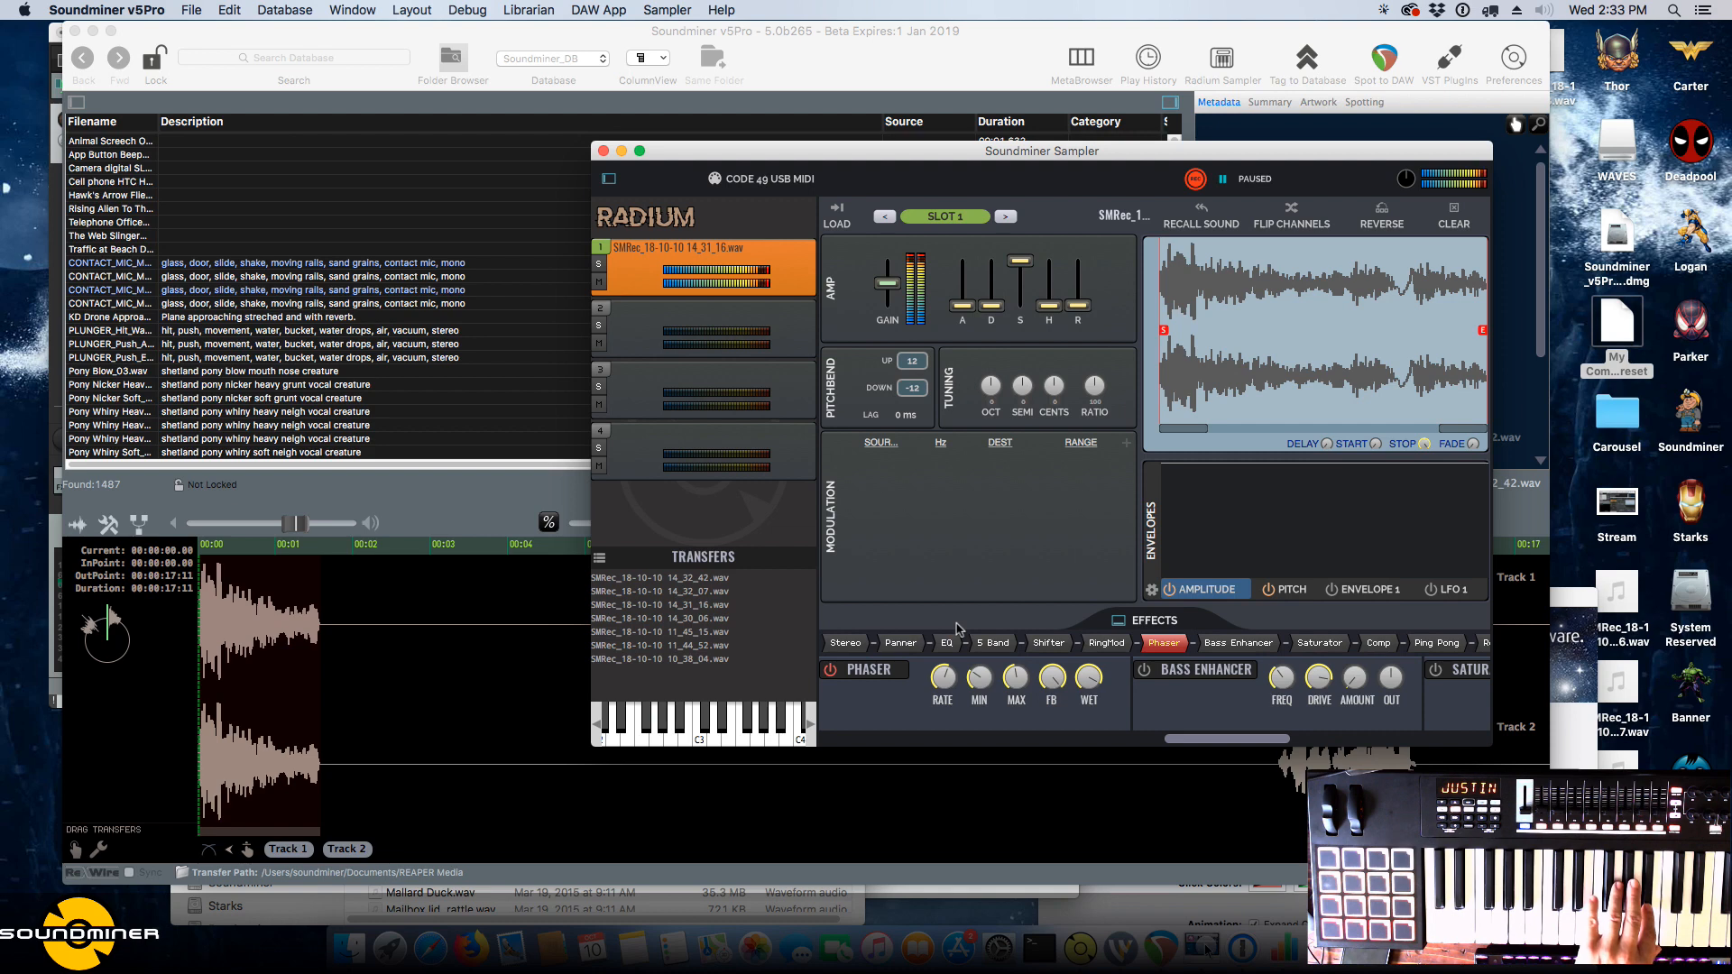
pyautogui.click(1229, 179)
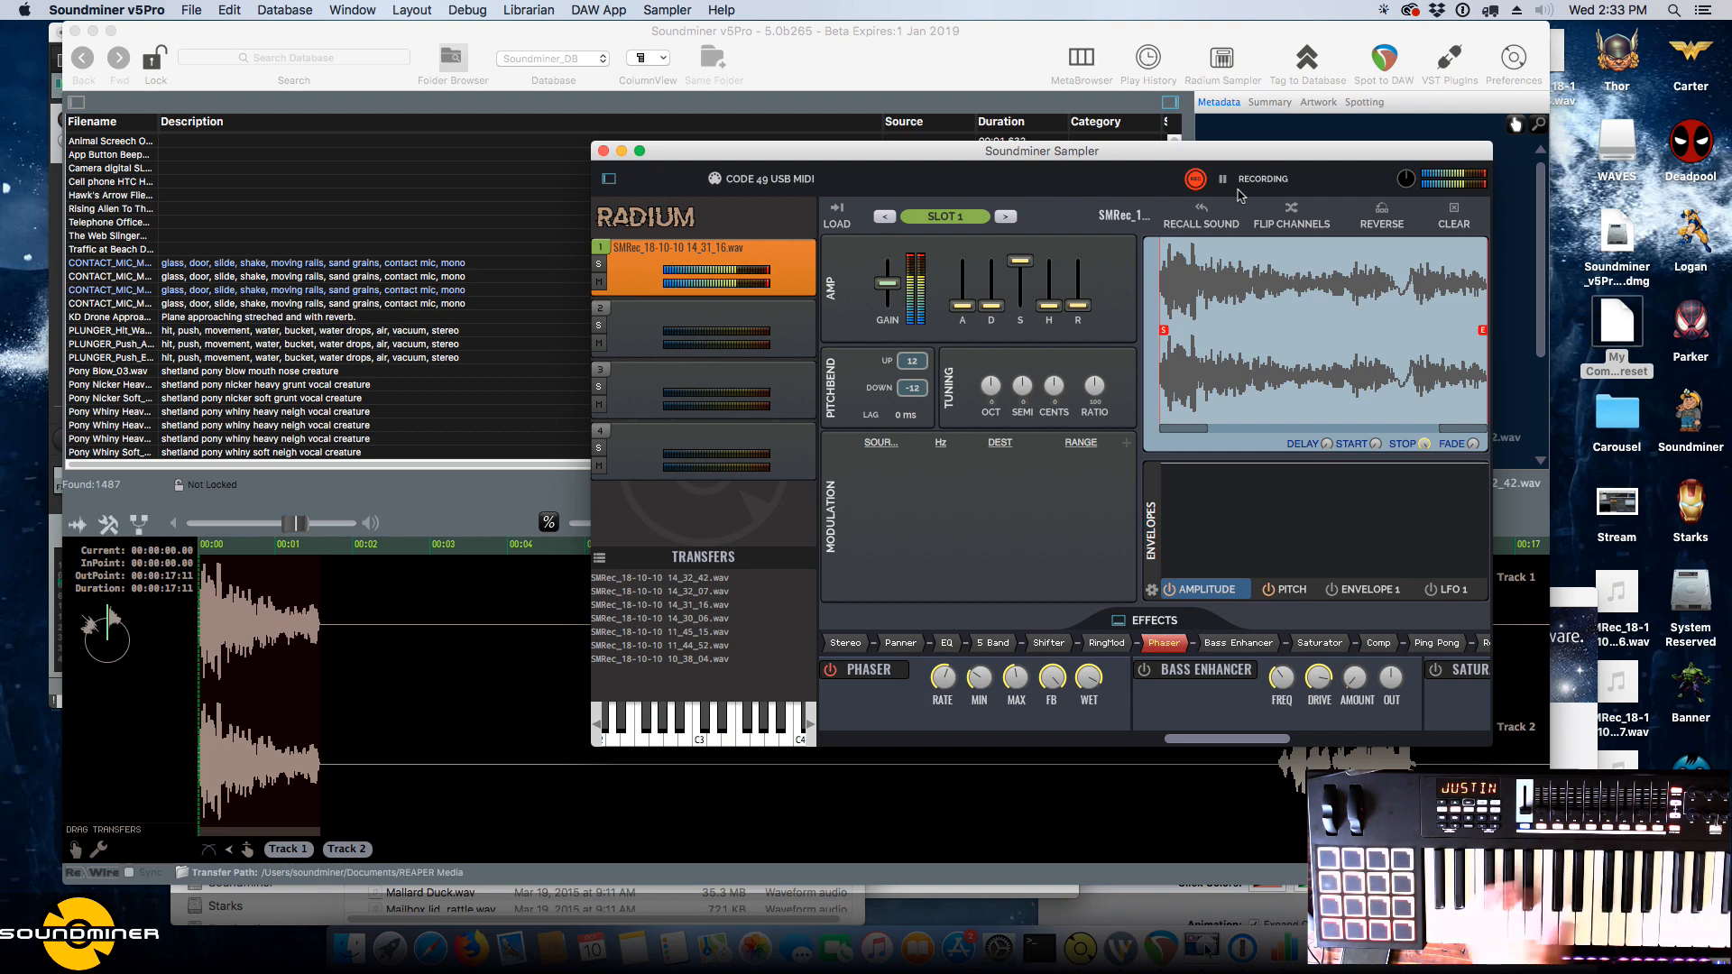
# Stop the current recording and record another take, playing several keyboard notes and setting the slot 1 amp release to 0.535.
pyautogui.click(1191, 181)
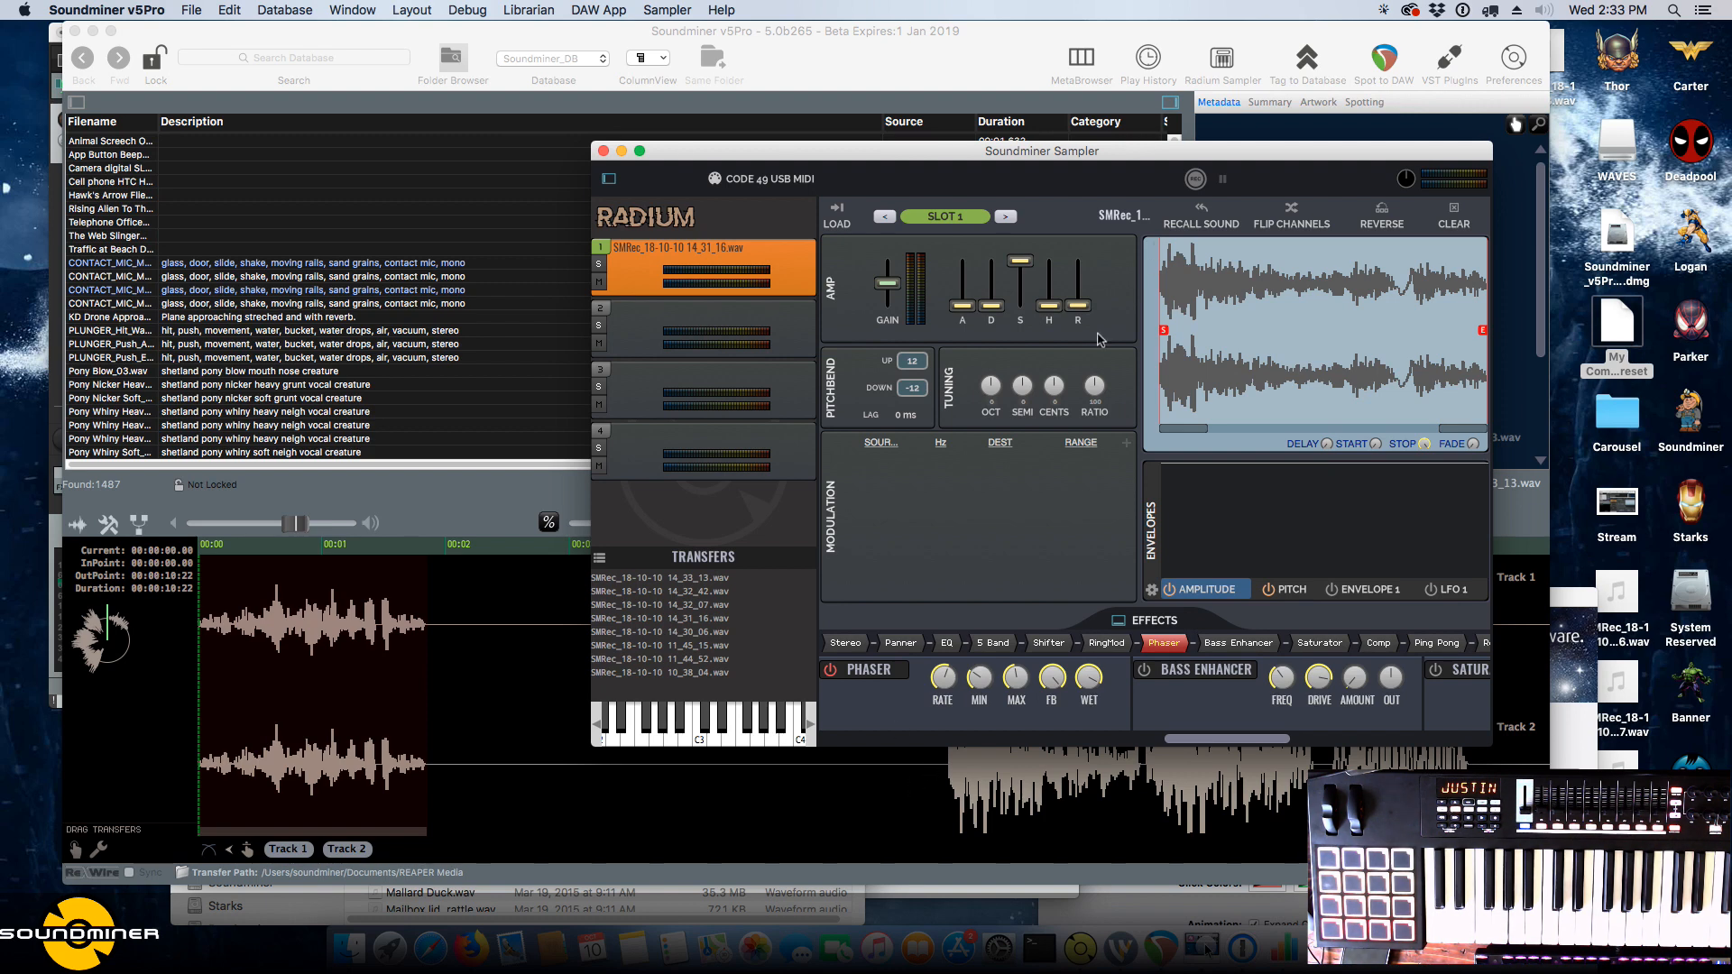
pyautogui.click(1194, 179)
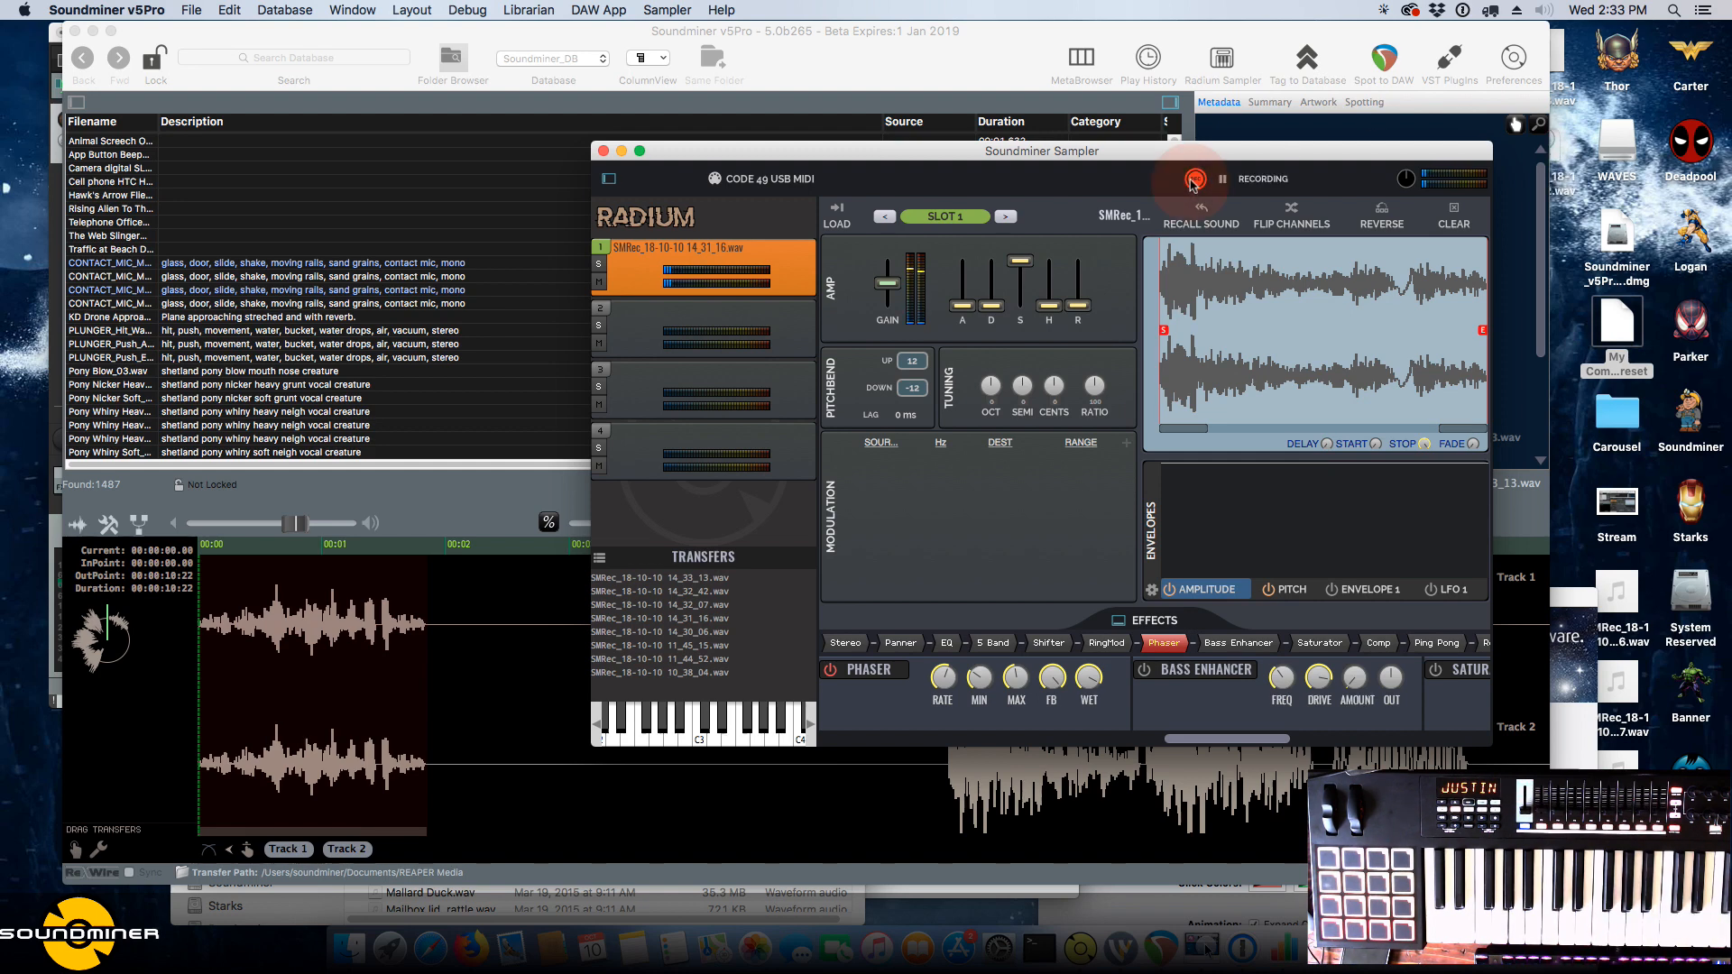
pyautogui.click(698, 740)
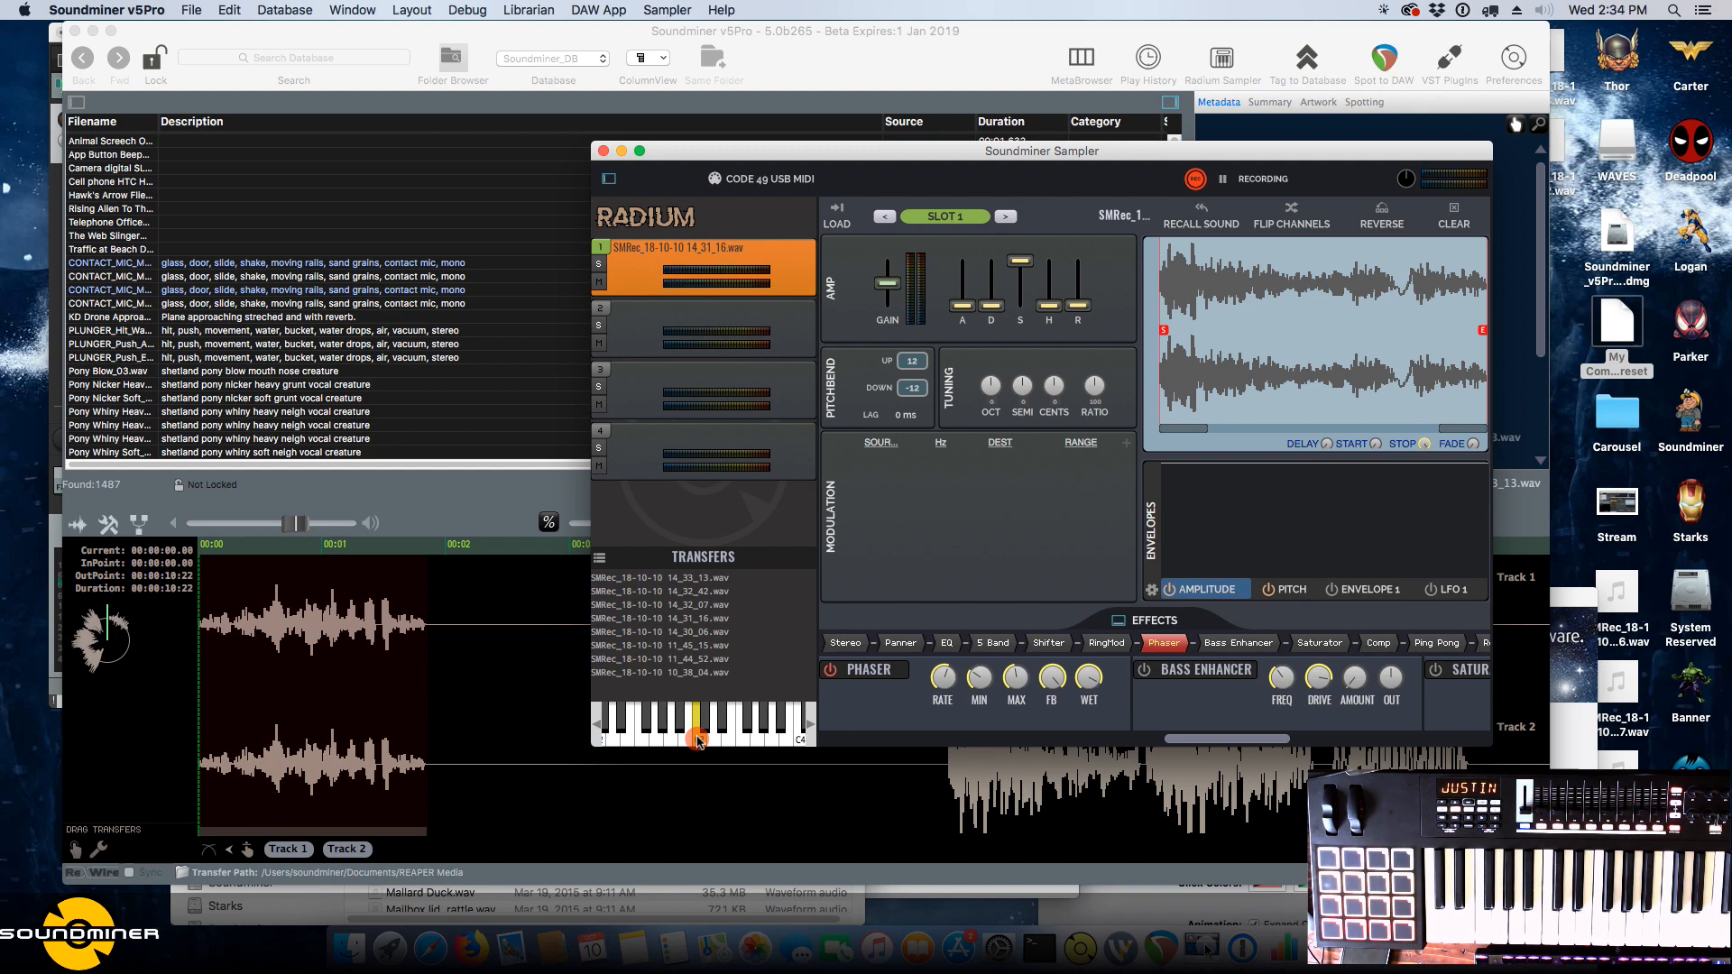
pyautogui.click(756, 738)
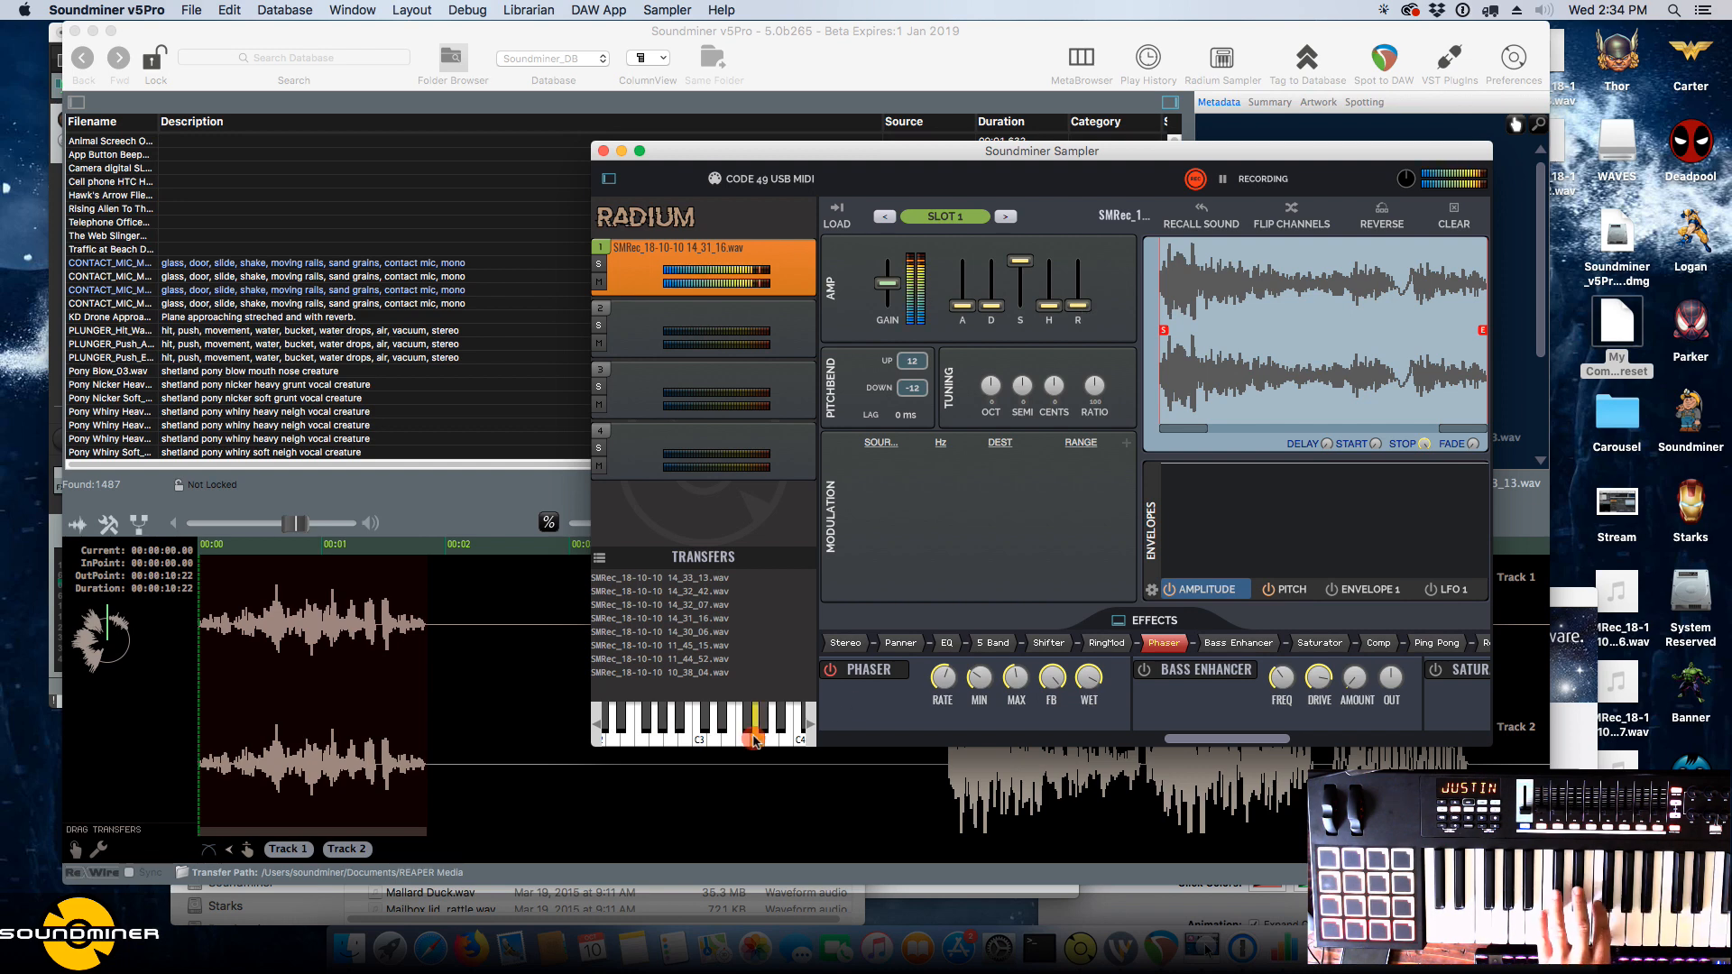
pyautogui.click(660, 725)
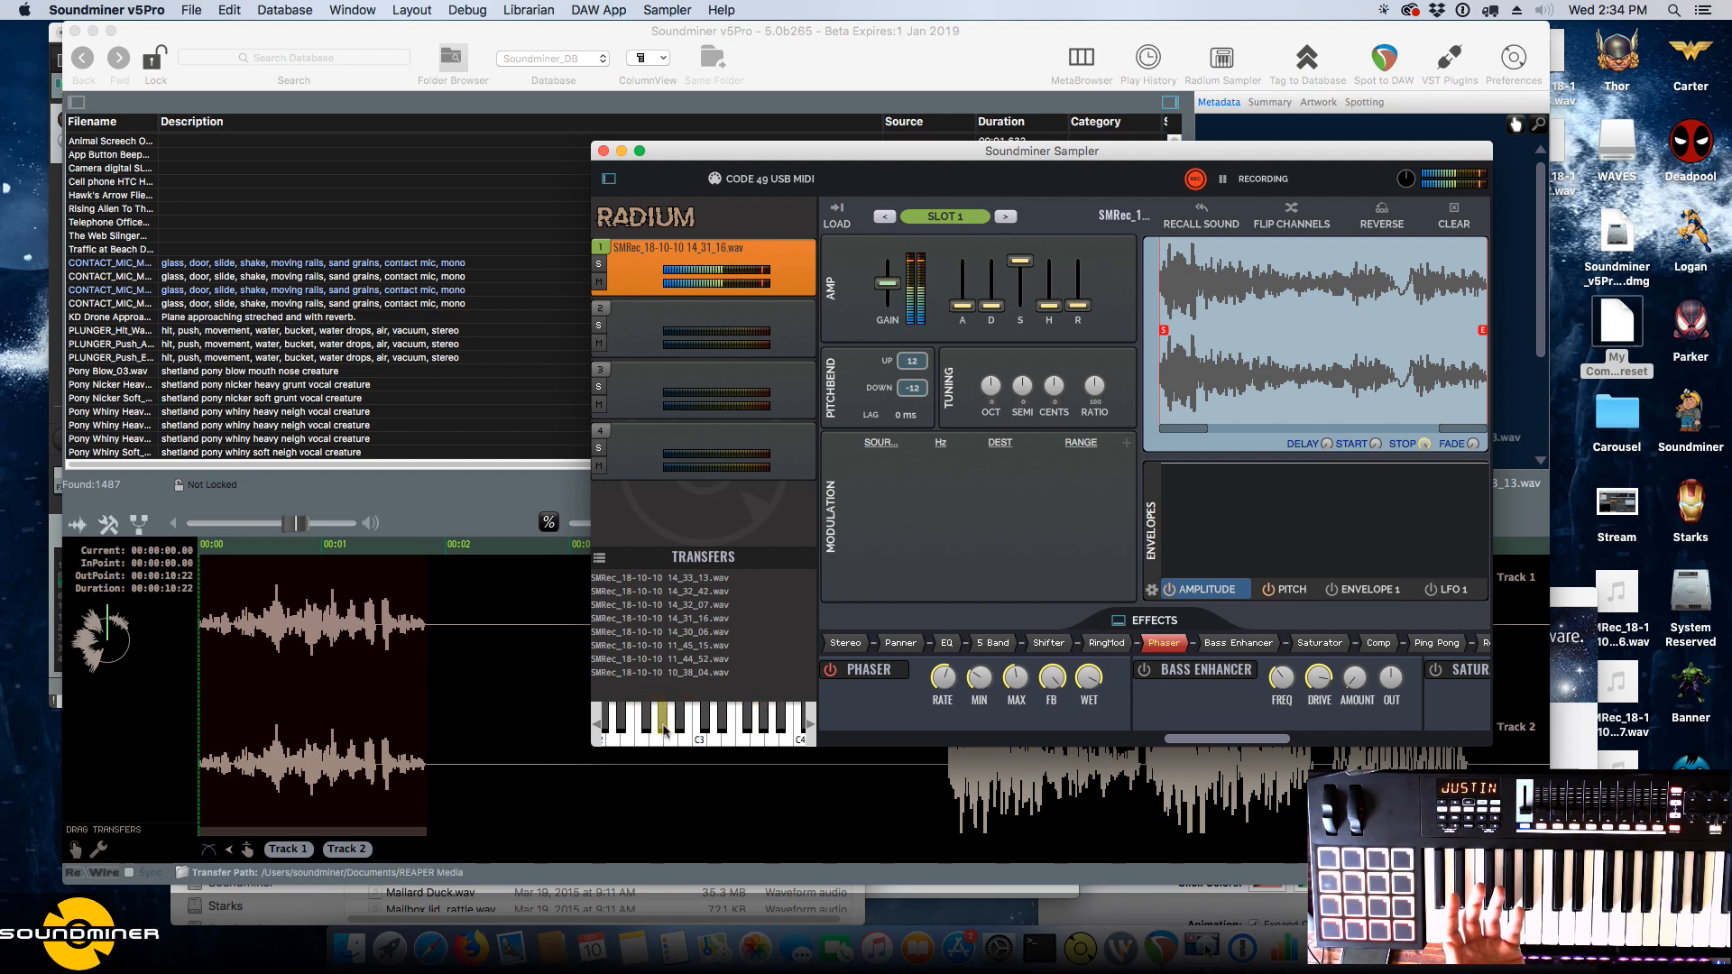
pyautogui.click(679, 729)
pyautogui.moveTo(1078, 305); pyautogui.dragTo(1078, 300)
pyautogui.click(719, 736)
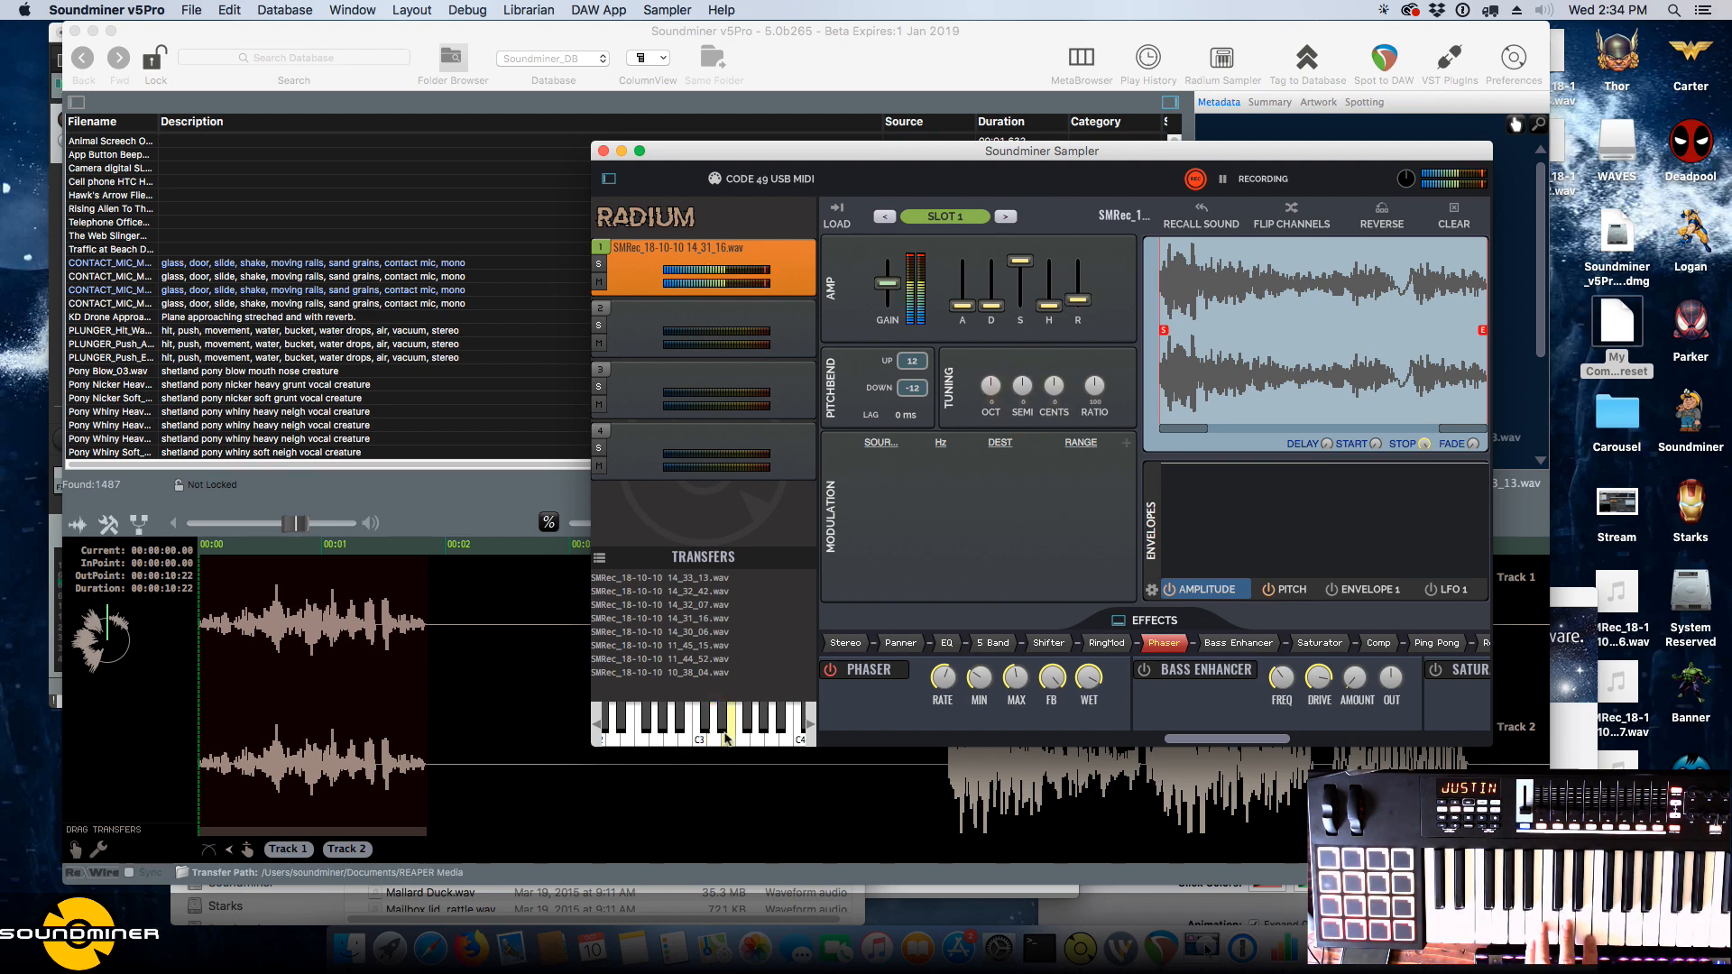
pyautogui.moveTo(1078, 300); pyautogui.dragTo(1083, 306)
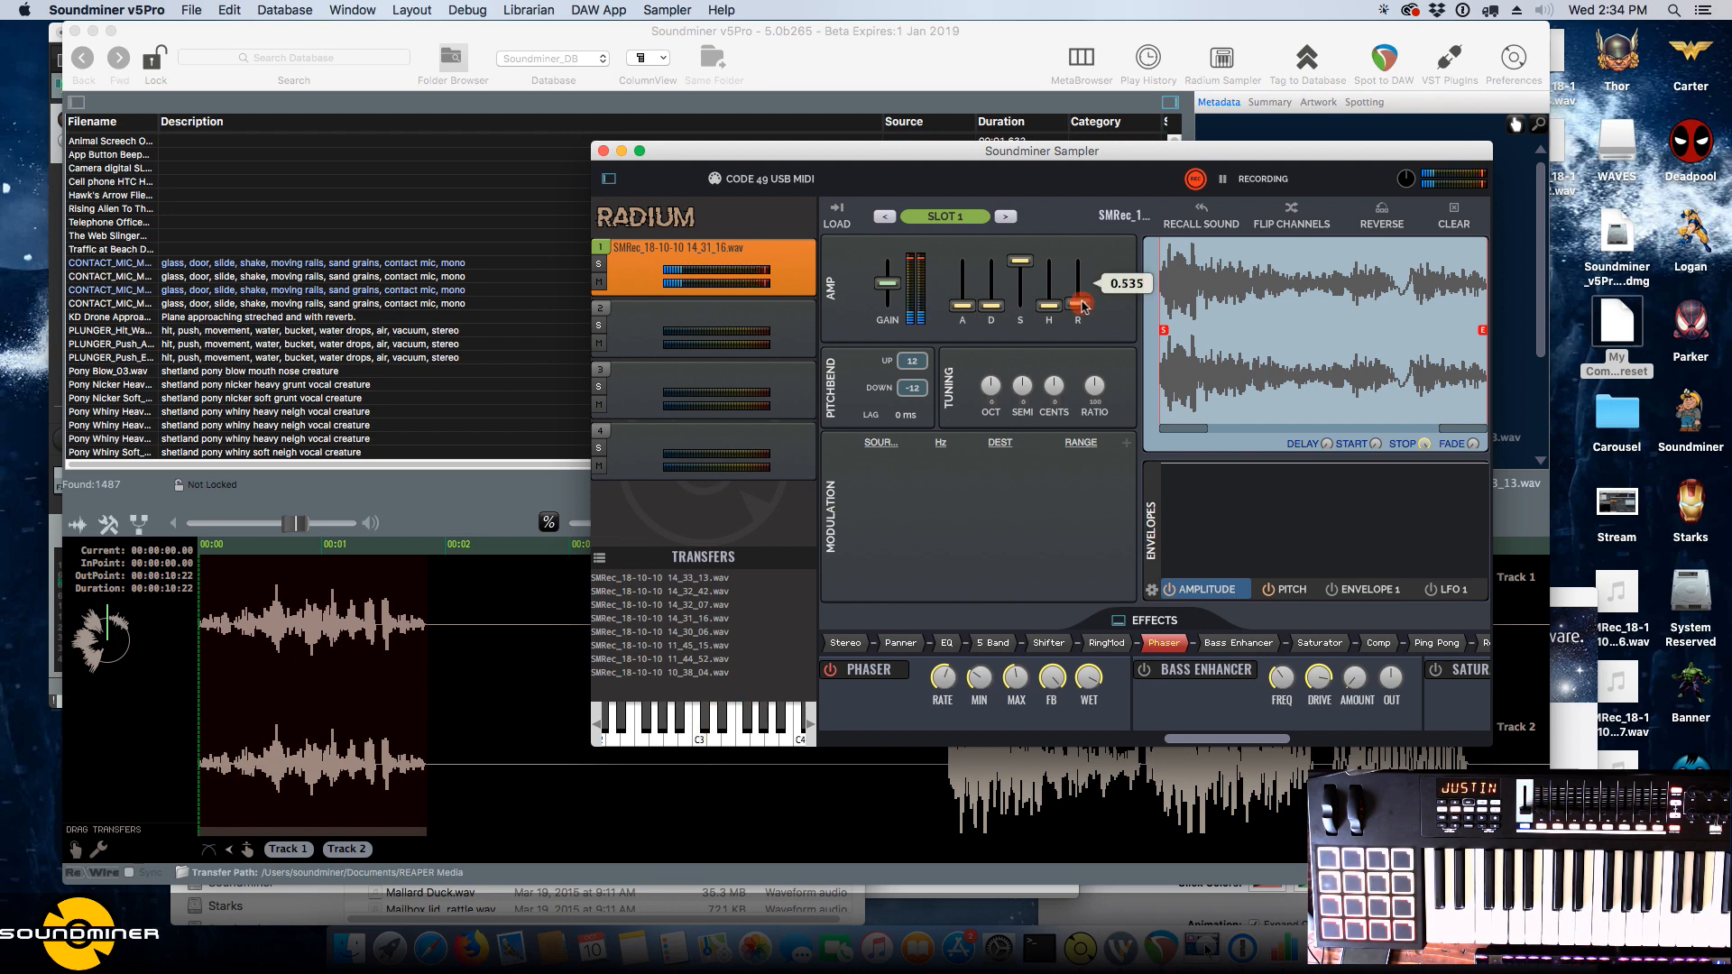
pyautogui.click(1193, 178)
# Select the KD Drone Approach file in the database, open the Processing Rack and arrange it and the sampler side by side.
pyautogui.click(476, 289)
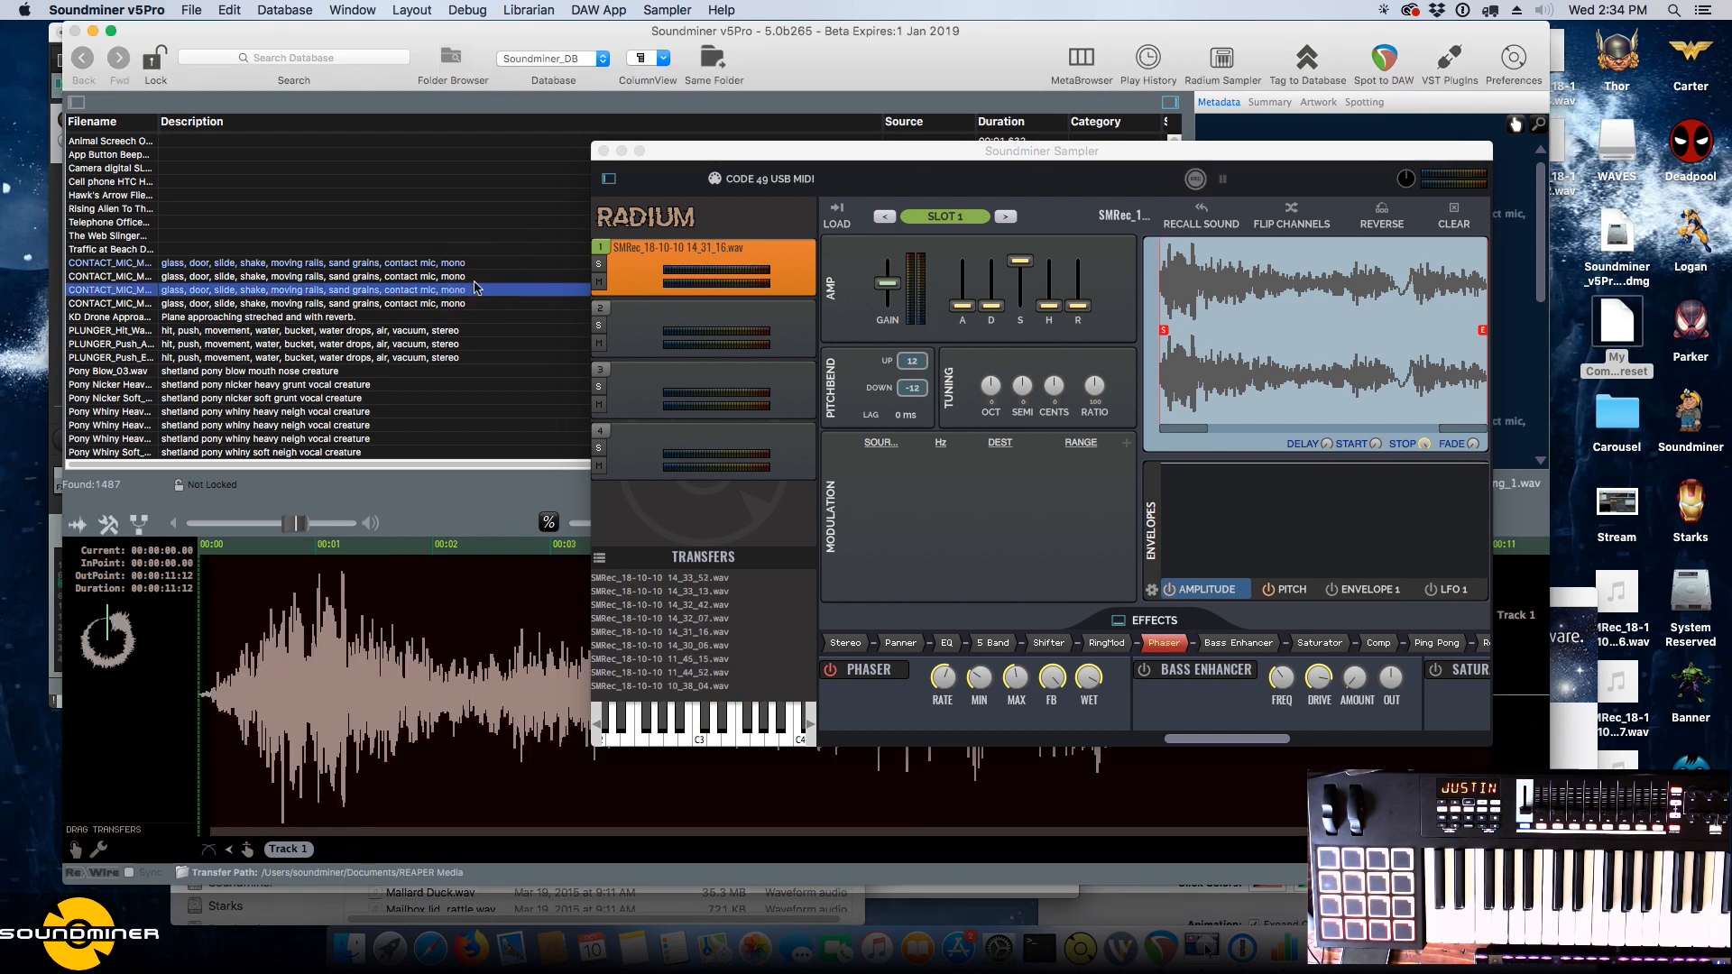
pyautogui.click(548, 316)
pyautogui.press('super+r')
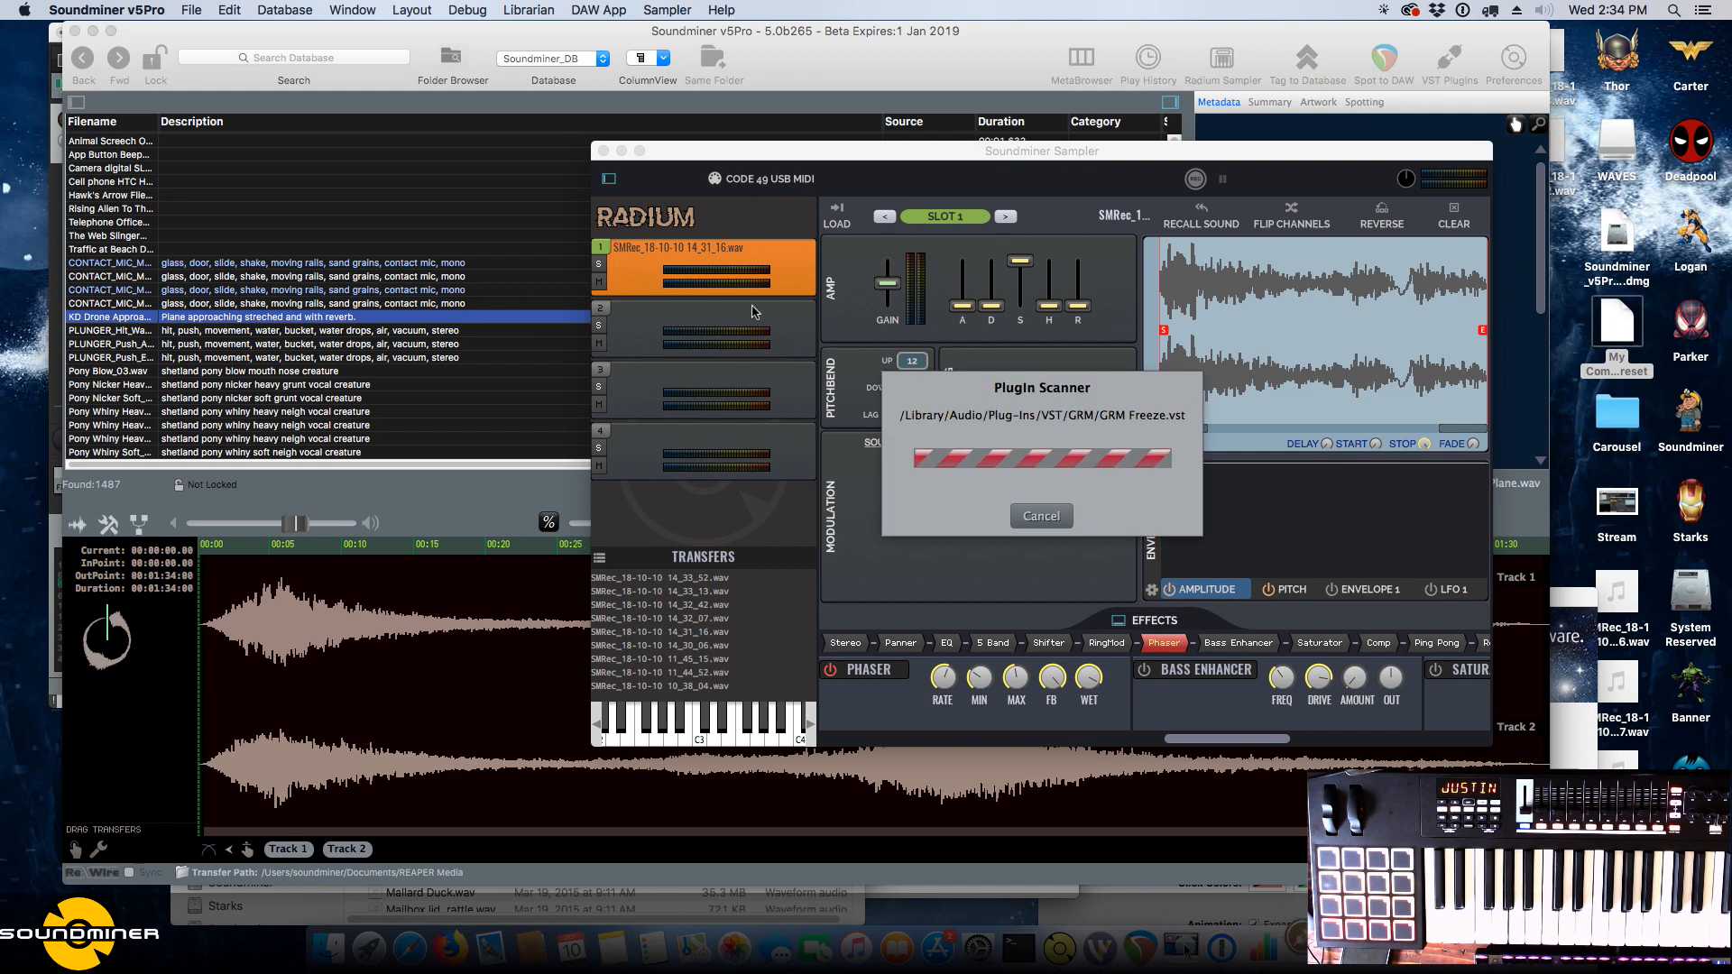
pyautogui.moveTo(911, 202); pyautogui.dragTo(834, 215)
pyautogui.moveTo(834, 152); pyautogui.dragTo(984, 300)
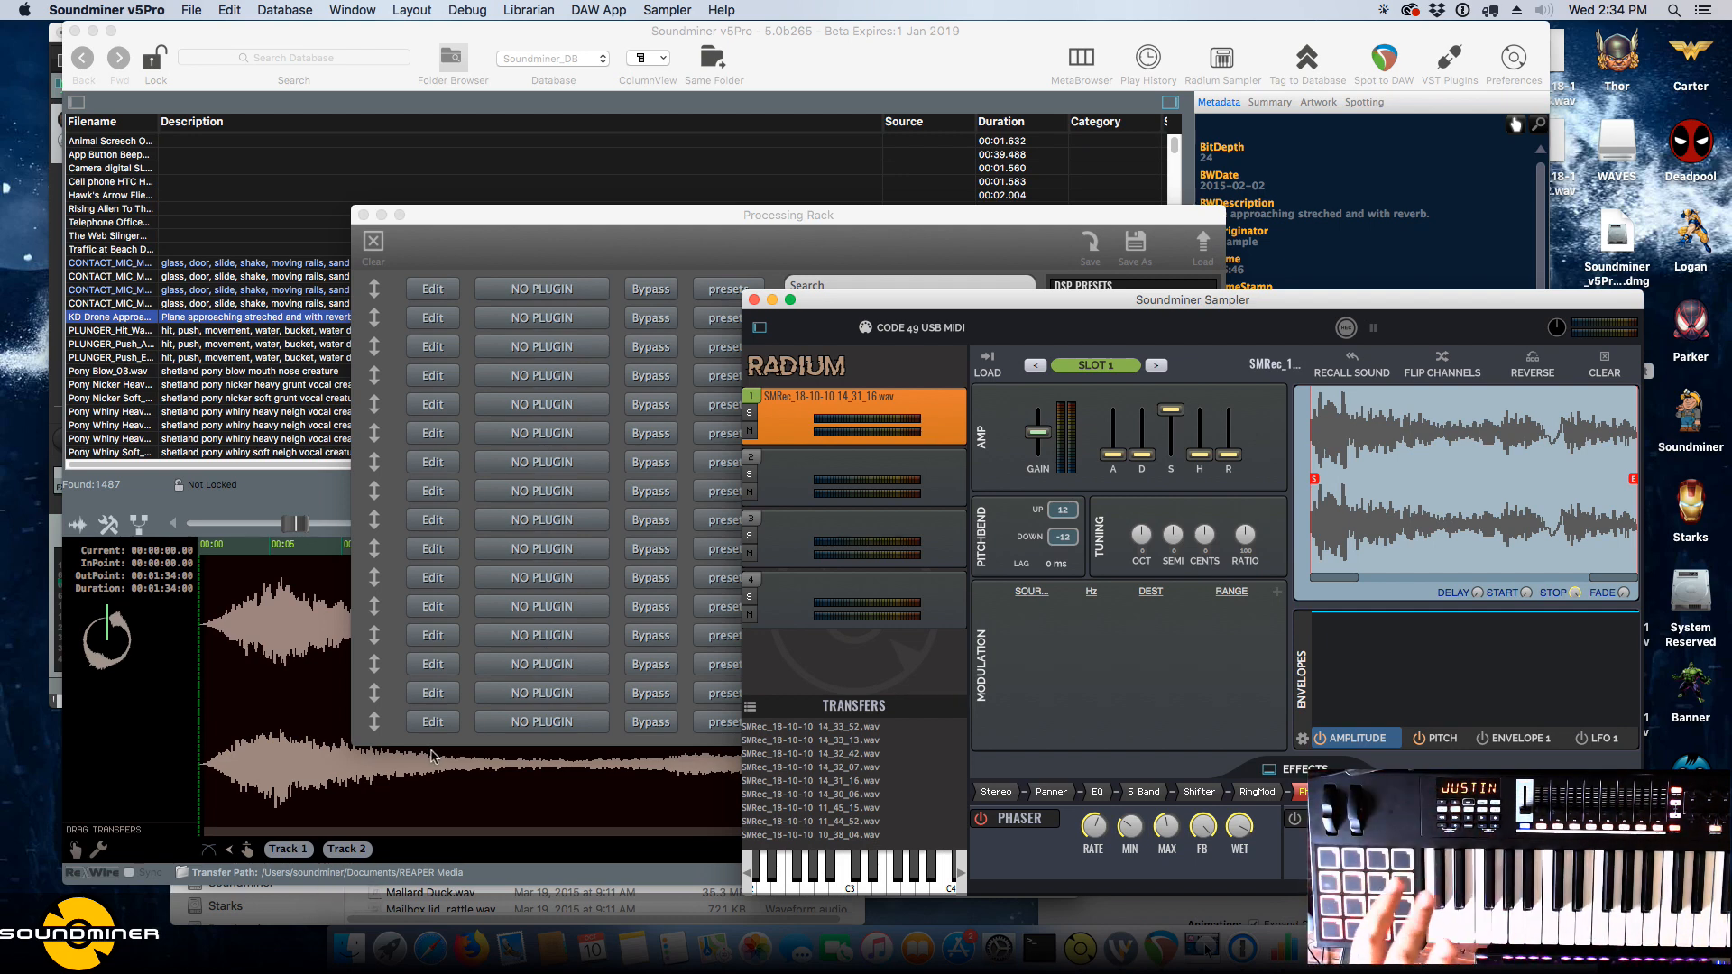
# Insert the GRM Doppler (2 Out) VST plug-in in the first slot of the Processing Rack.
pyautogui.click(578, 323)
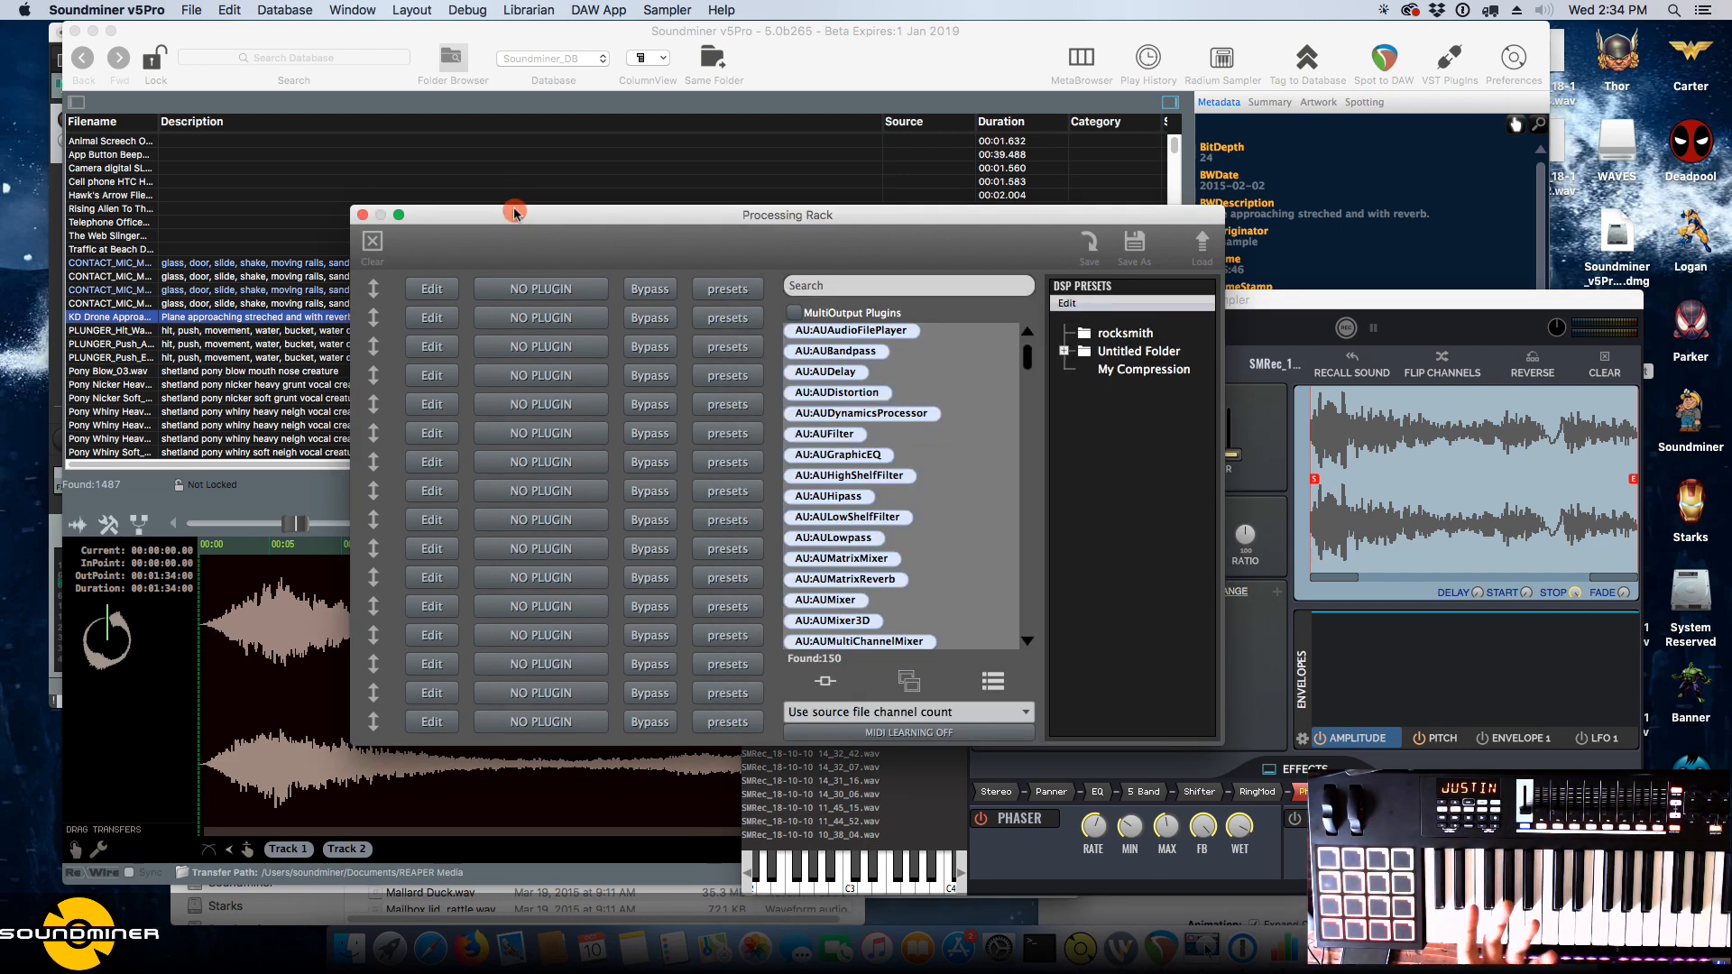
pyautogui.click(575, 322)
pyautogui.moveTo(560, 318)
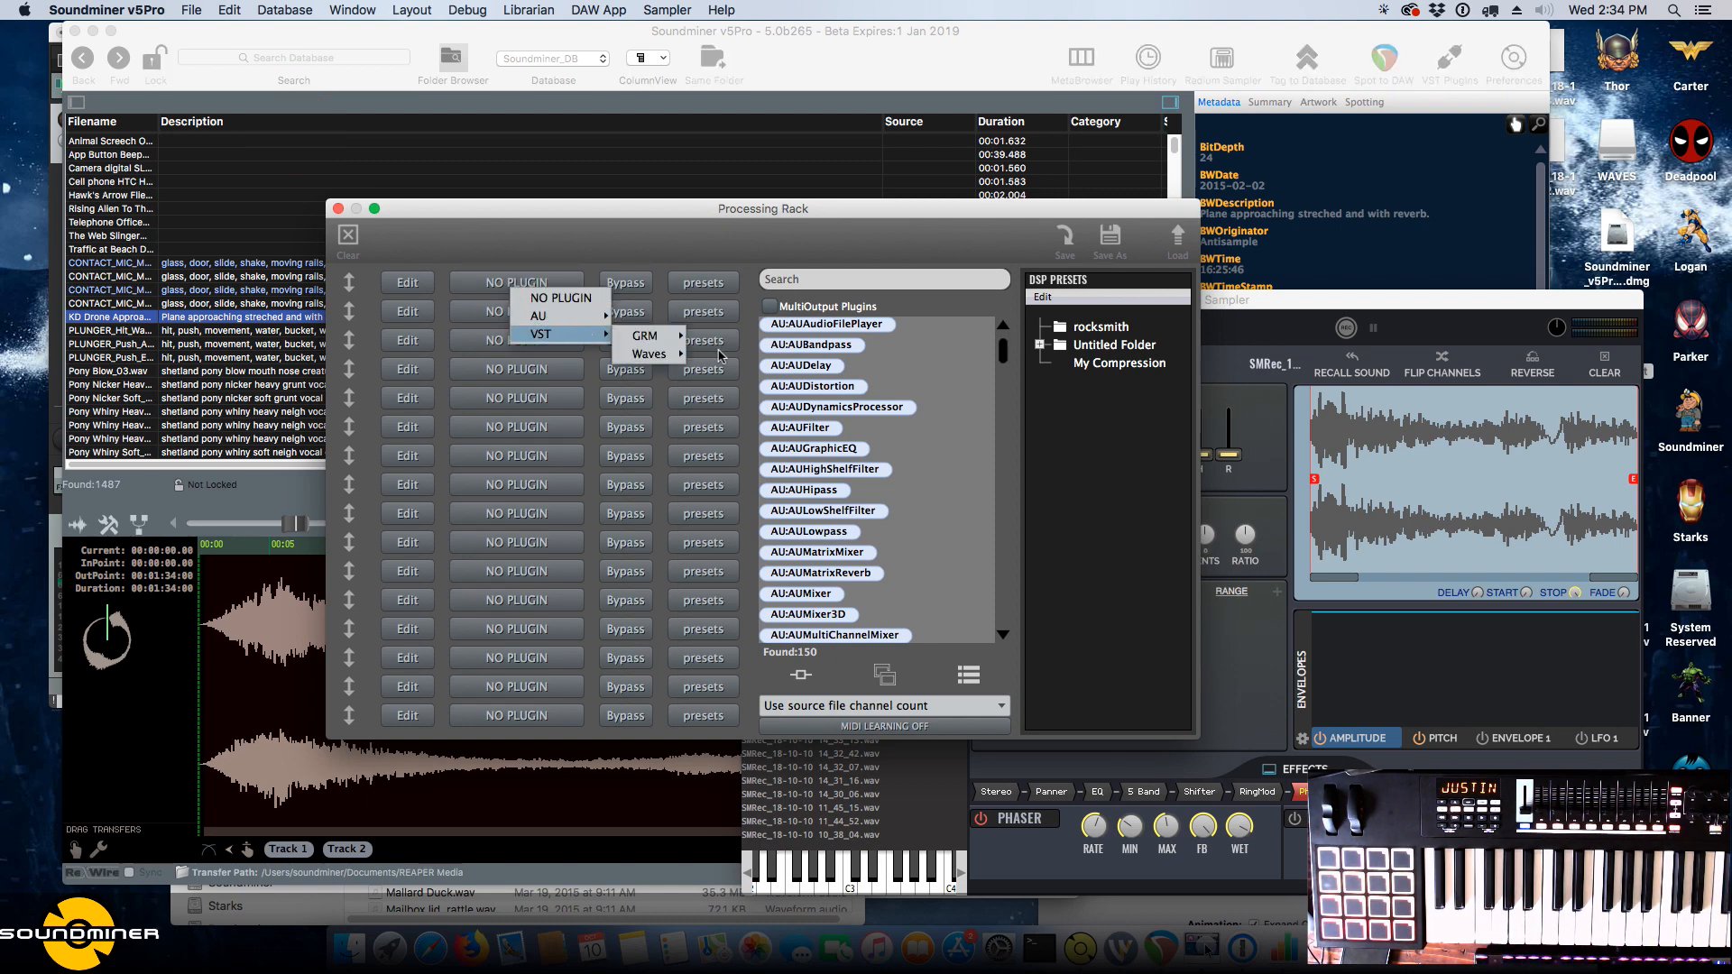
pyautogui.moveTo(650, 336)
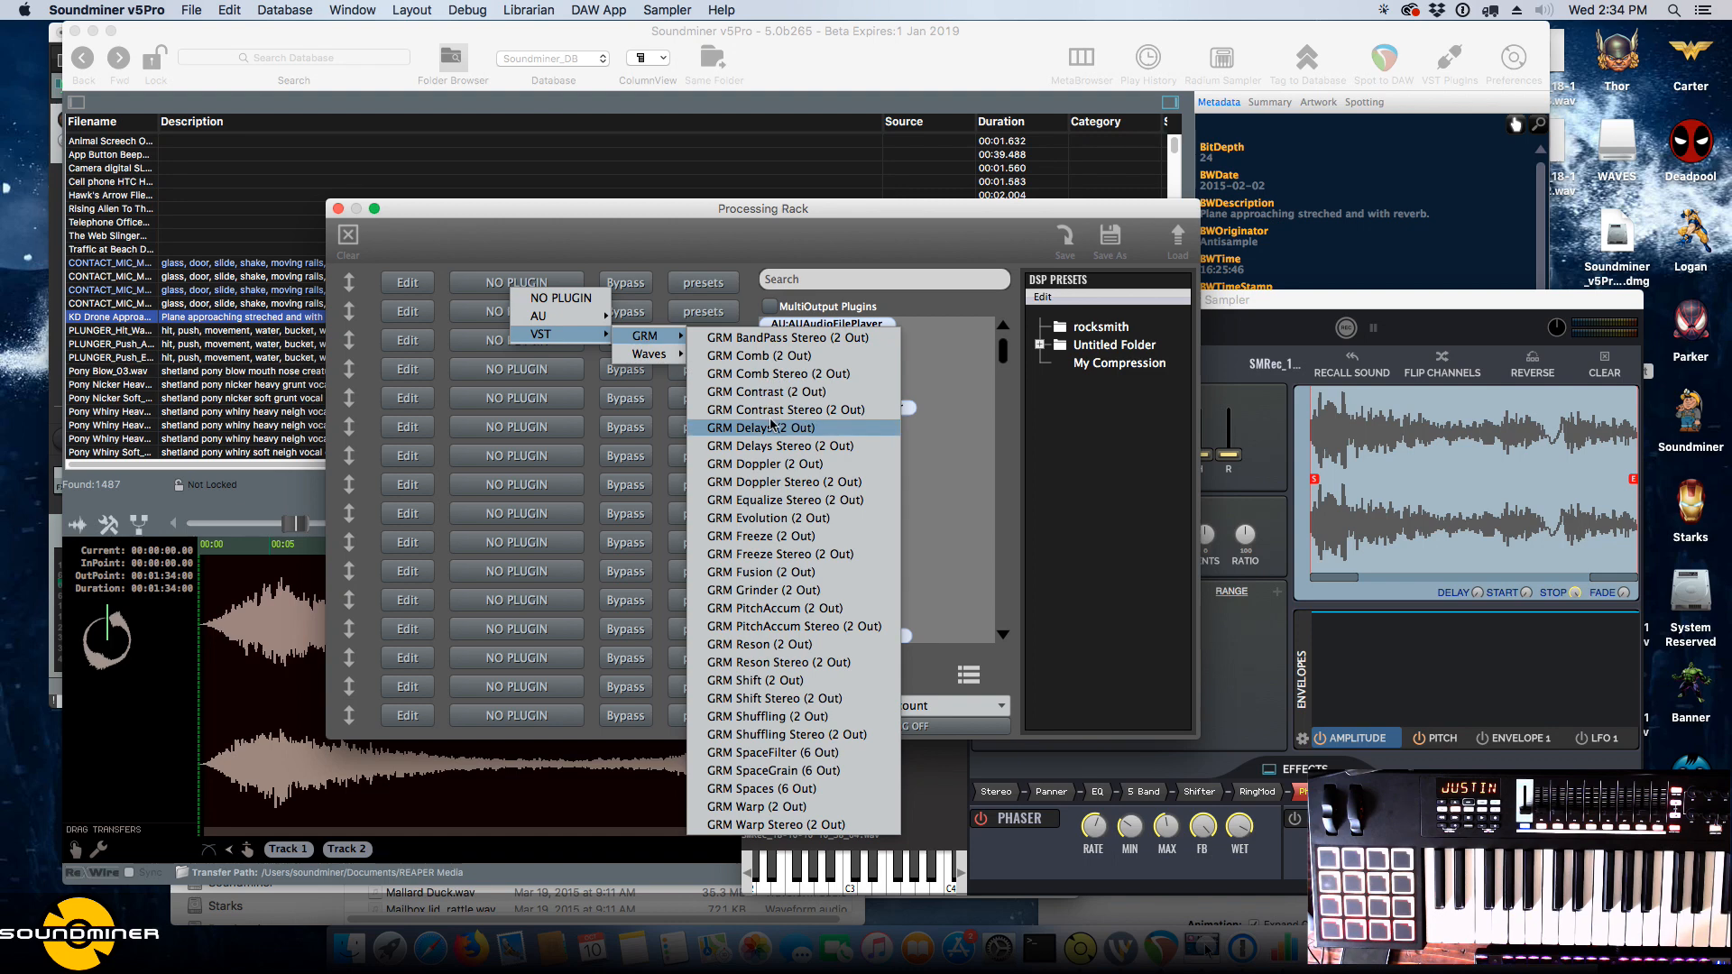
pyautogui.click(793, 464)
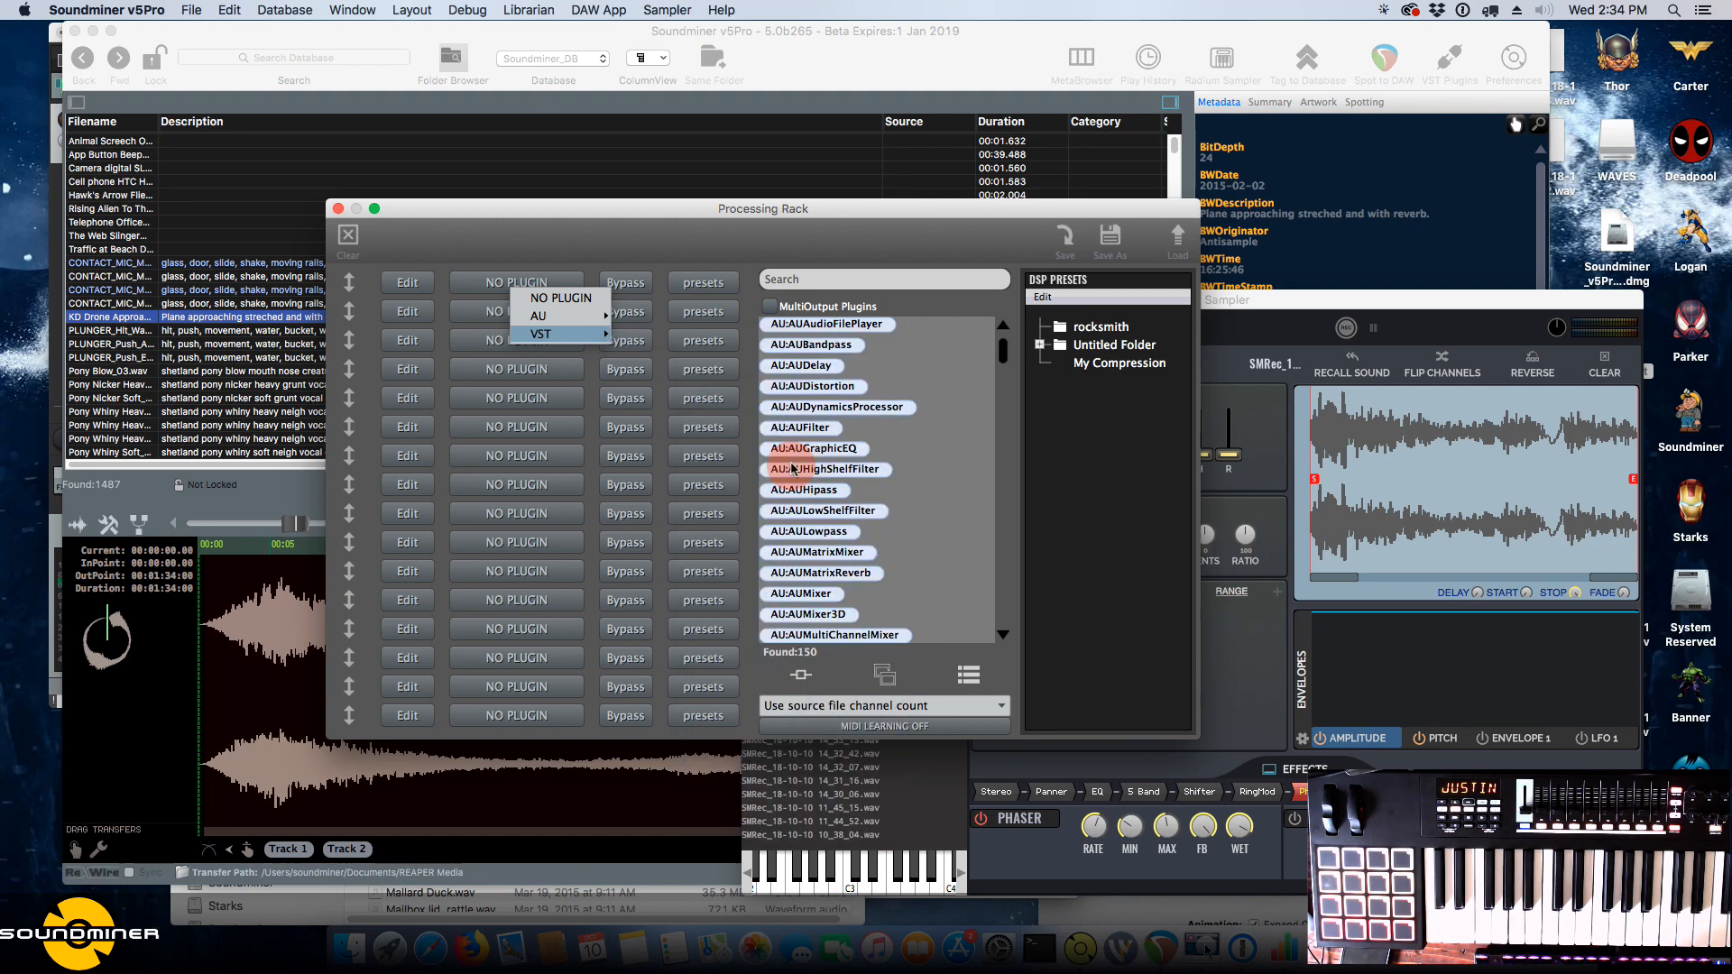
# Start a sampler recording while moving the Doppler position around its pad, ending at about X -0.93, Y 0.84.
pyautogui.moveTo(790, 471); pyautogui.dragTo(715, 507)
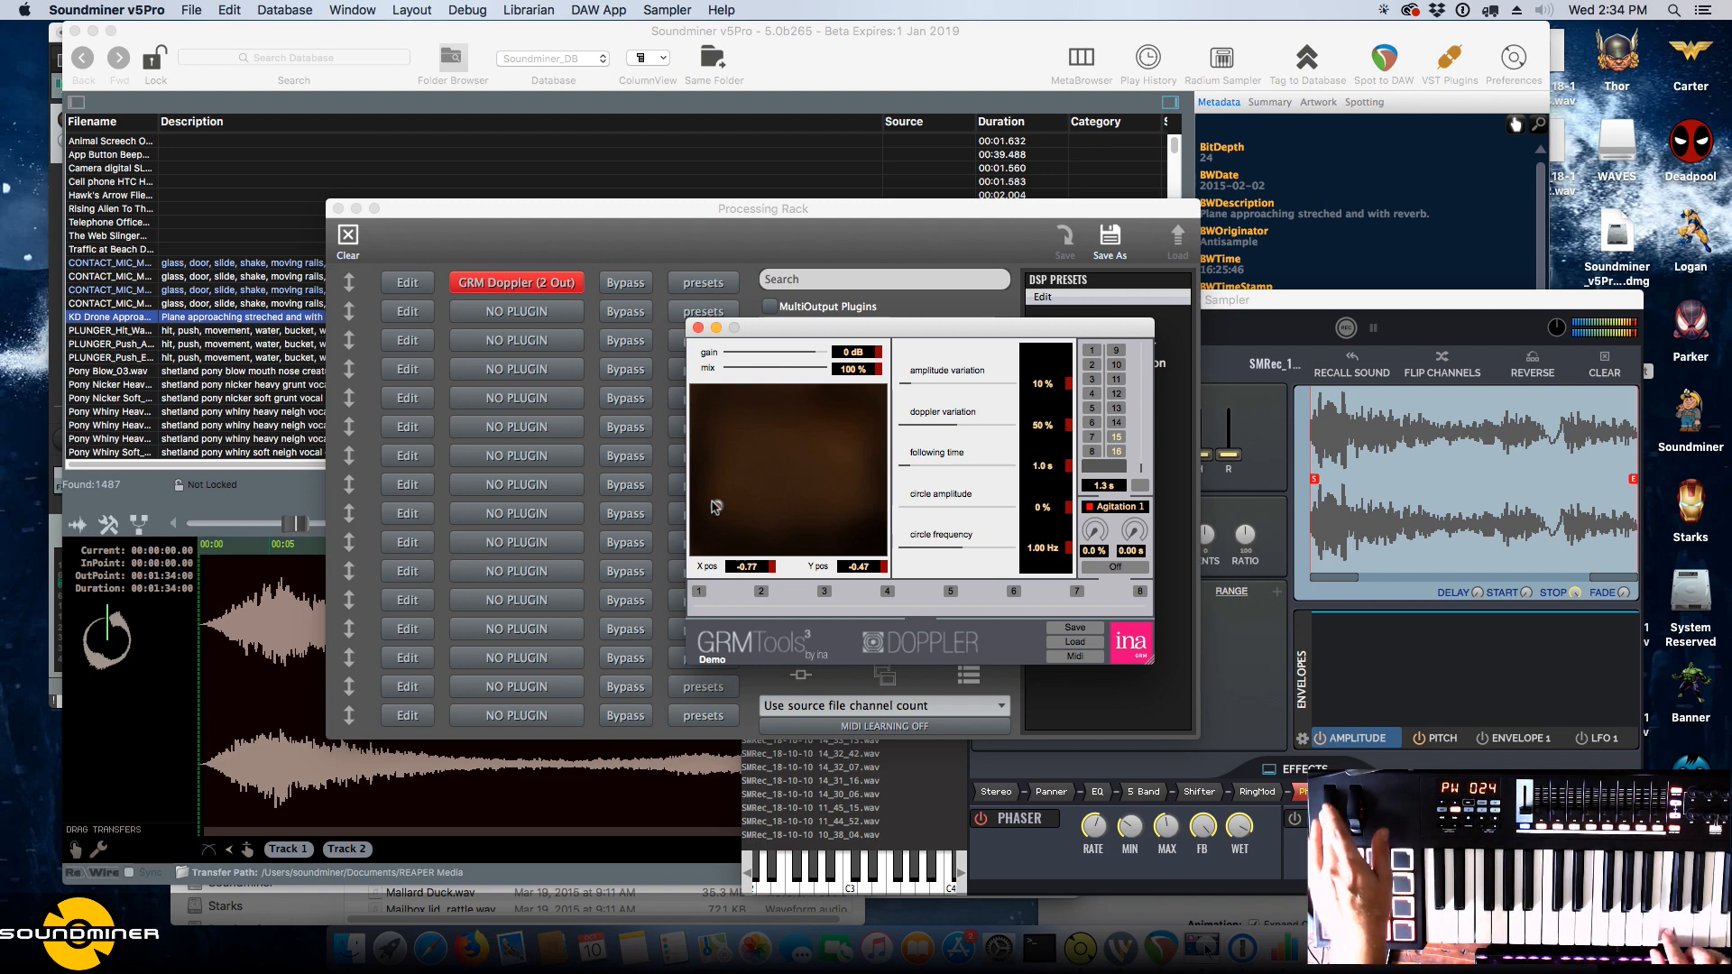
pyautogui.moveTo(724, 486); pyautogui.dragTo(833, 445)
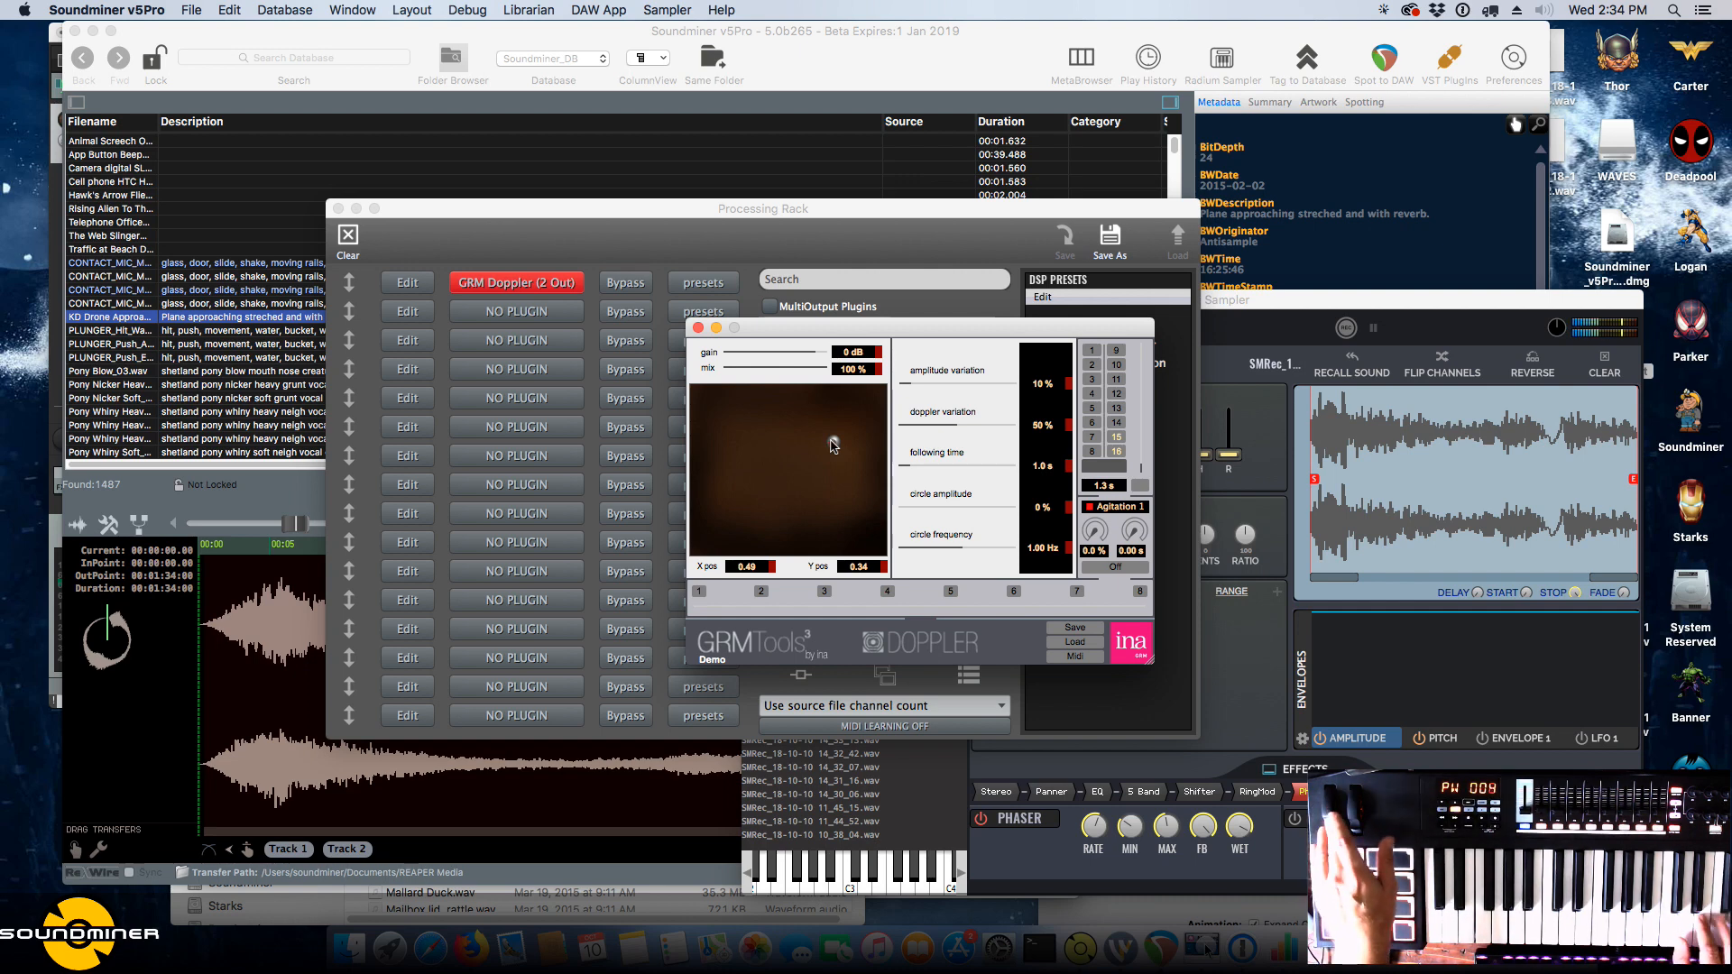
pyautogui.click(1345, 327)
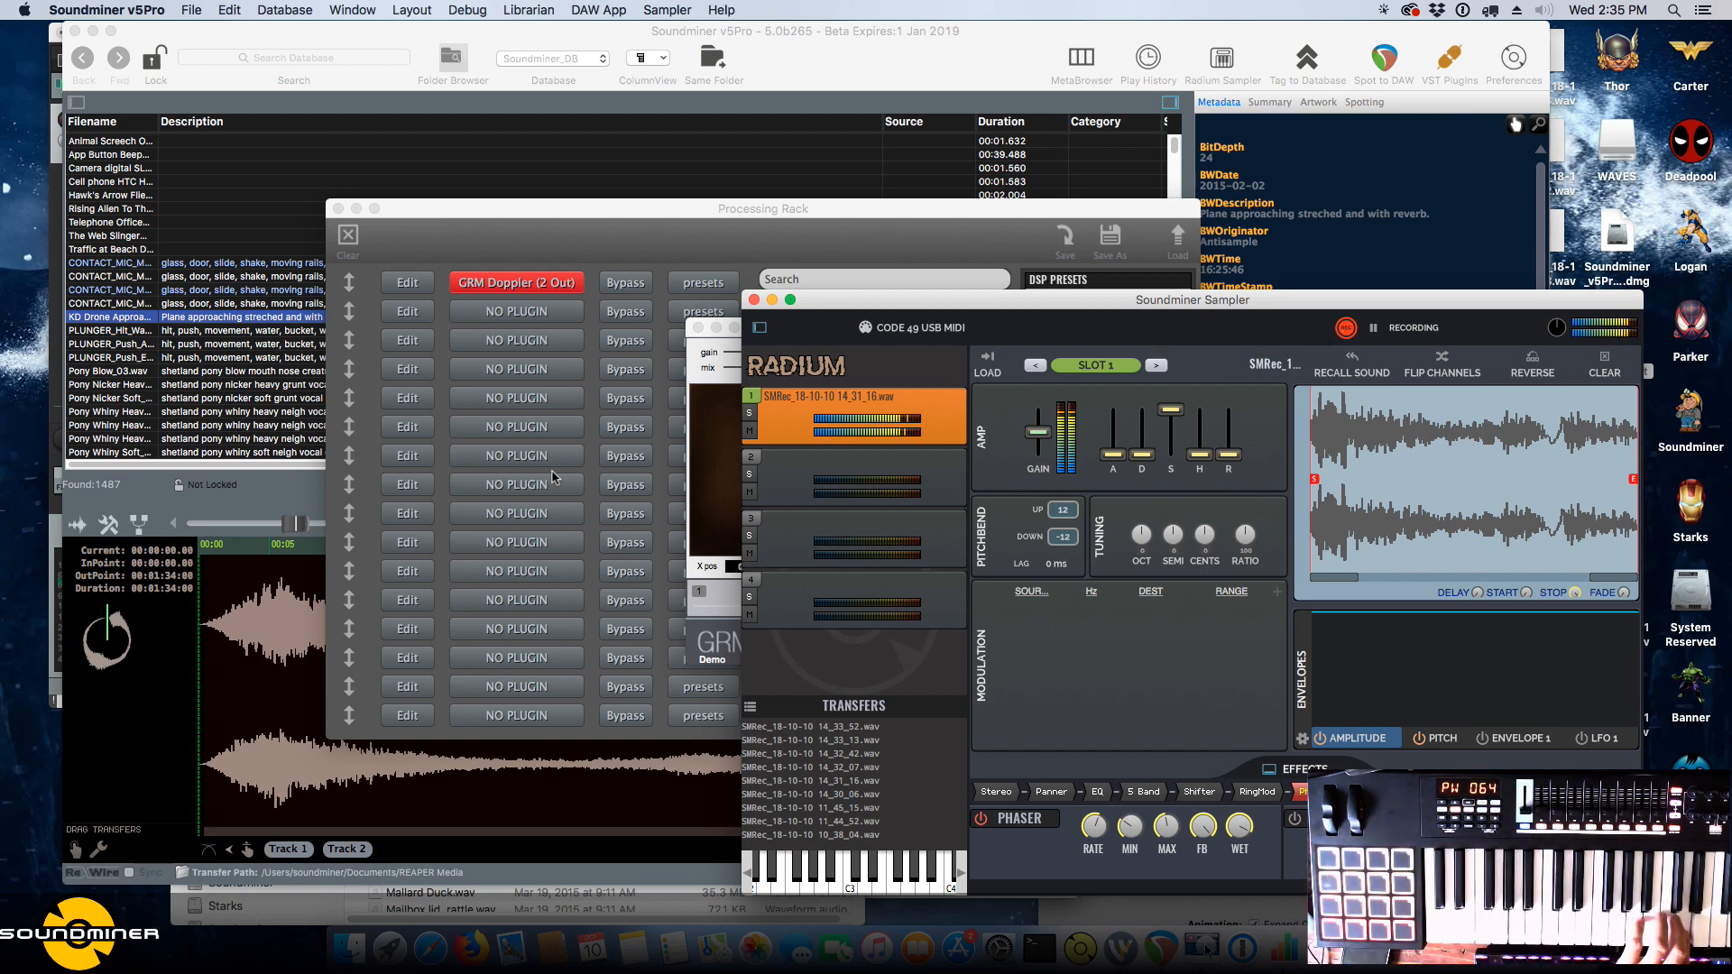
pyautogui.click(736, 480)
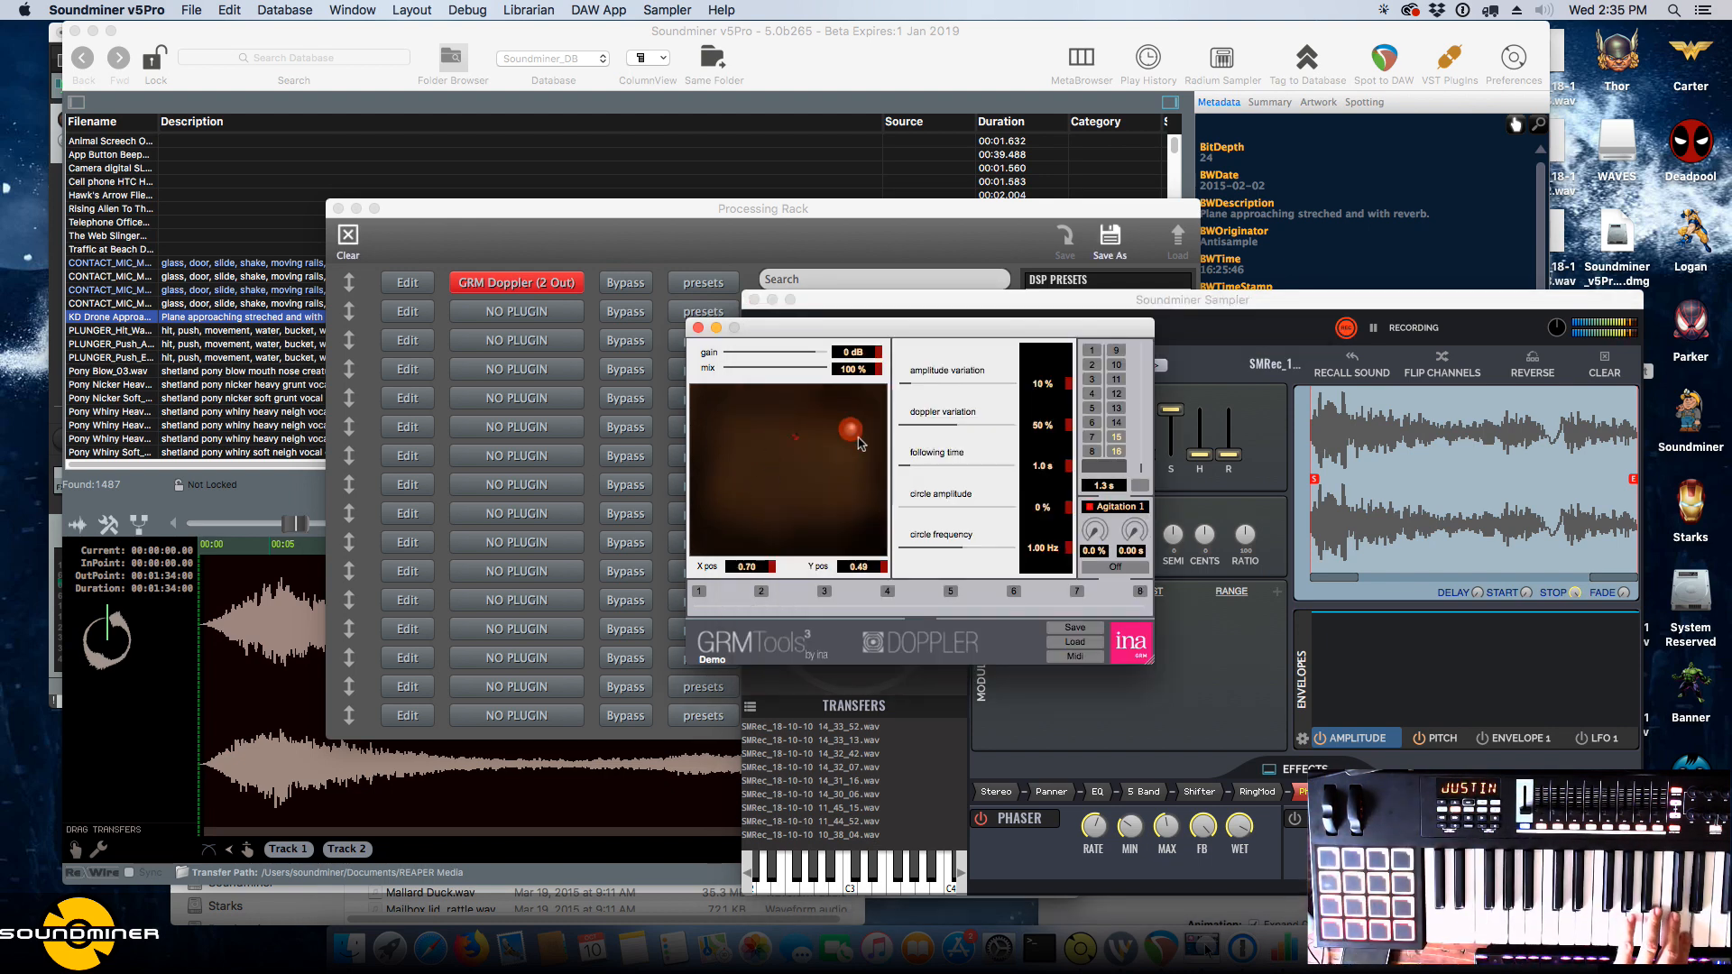
pyautogui.moveTo(896, 566); pyautogui.dragTo(701, 390)
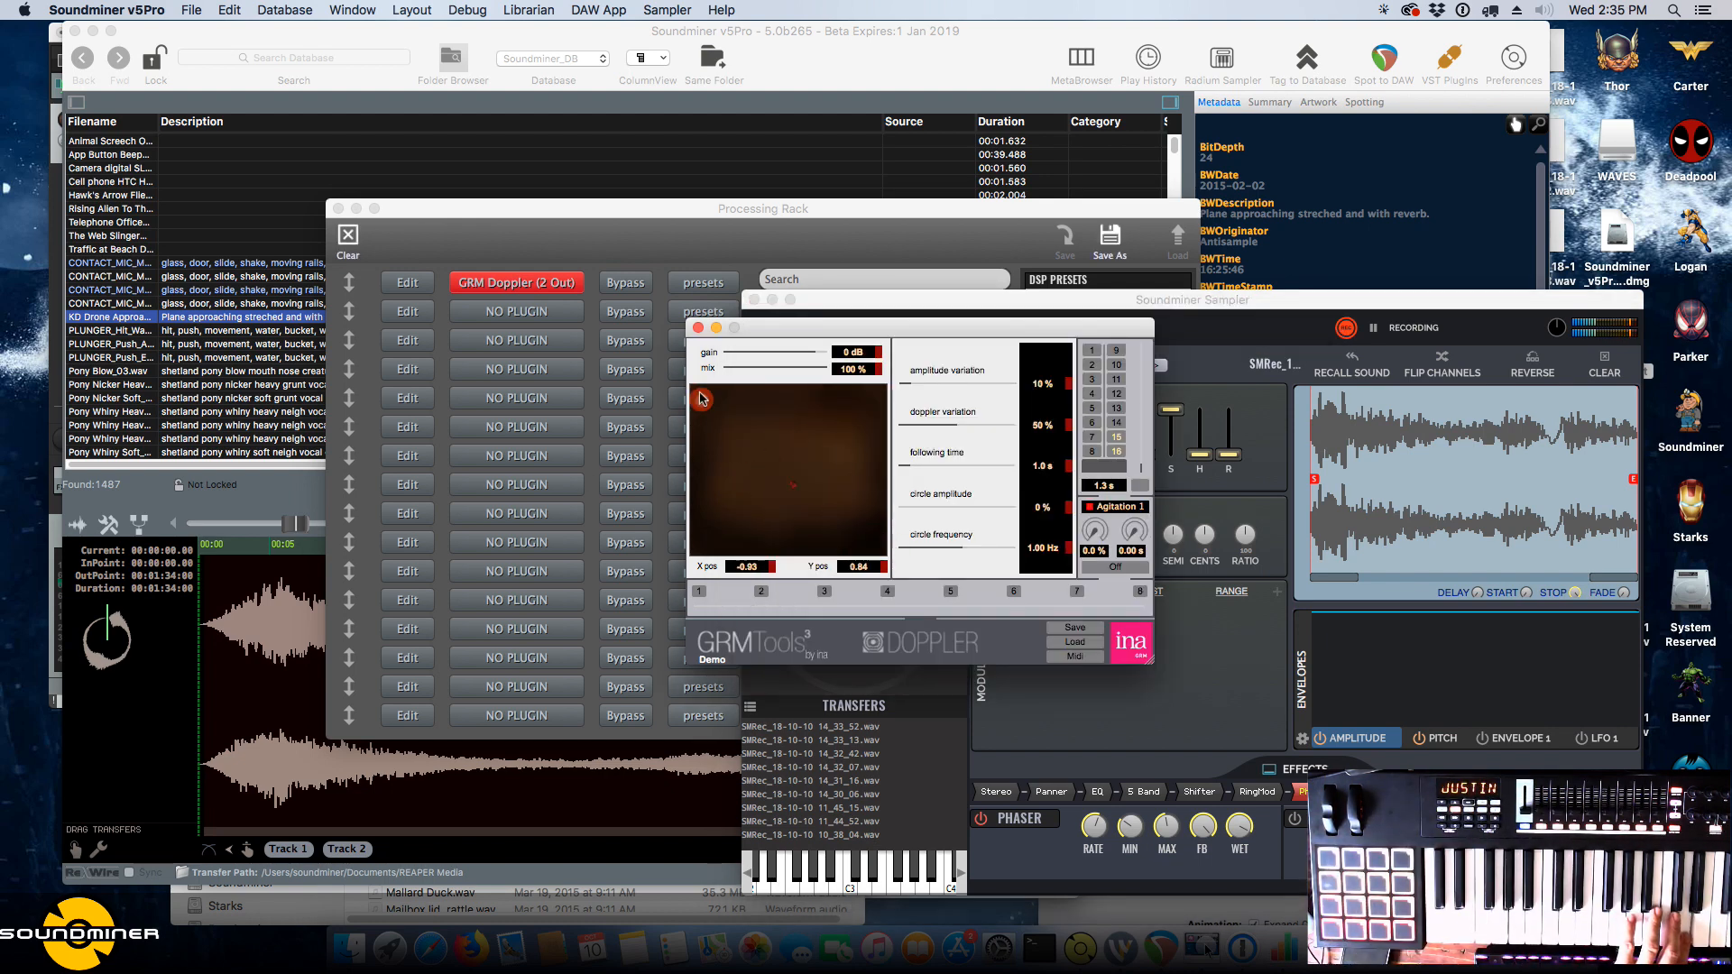
pyautogui.click(697, 328)
pyautogui.click(534, 282)
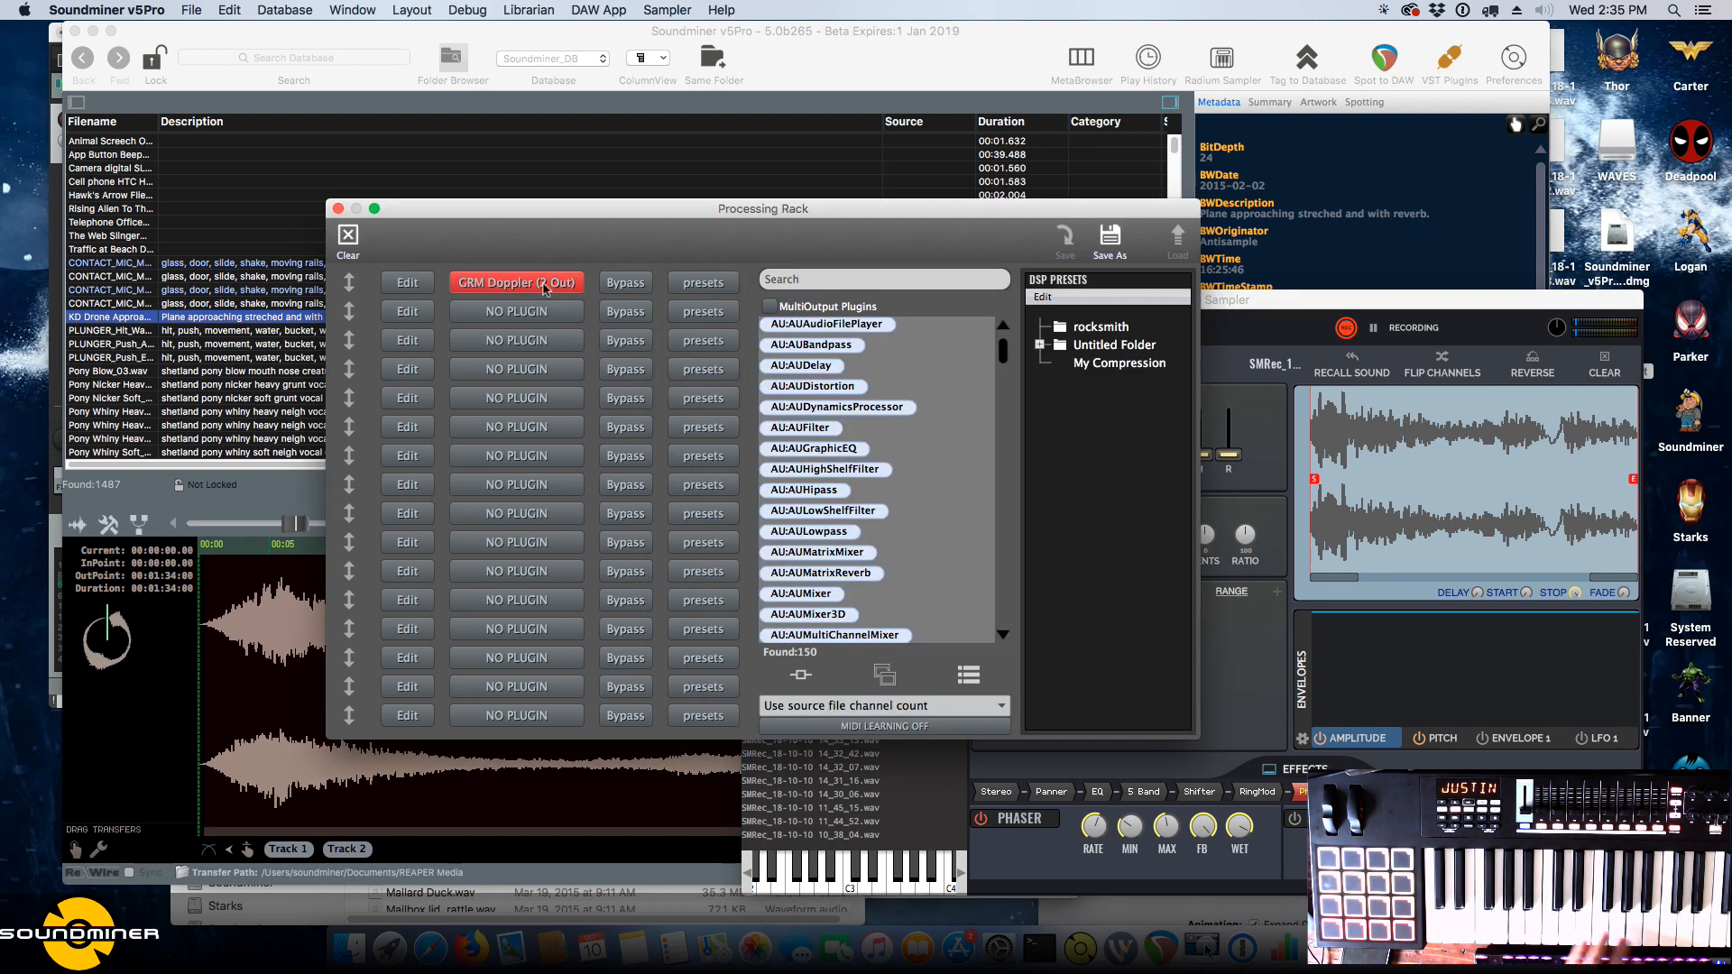
pyautogui.click(544, 287)
pyautogui.click(805, 279)
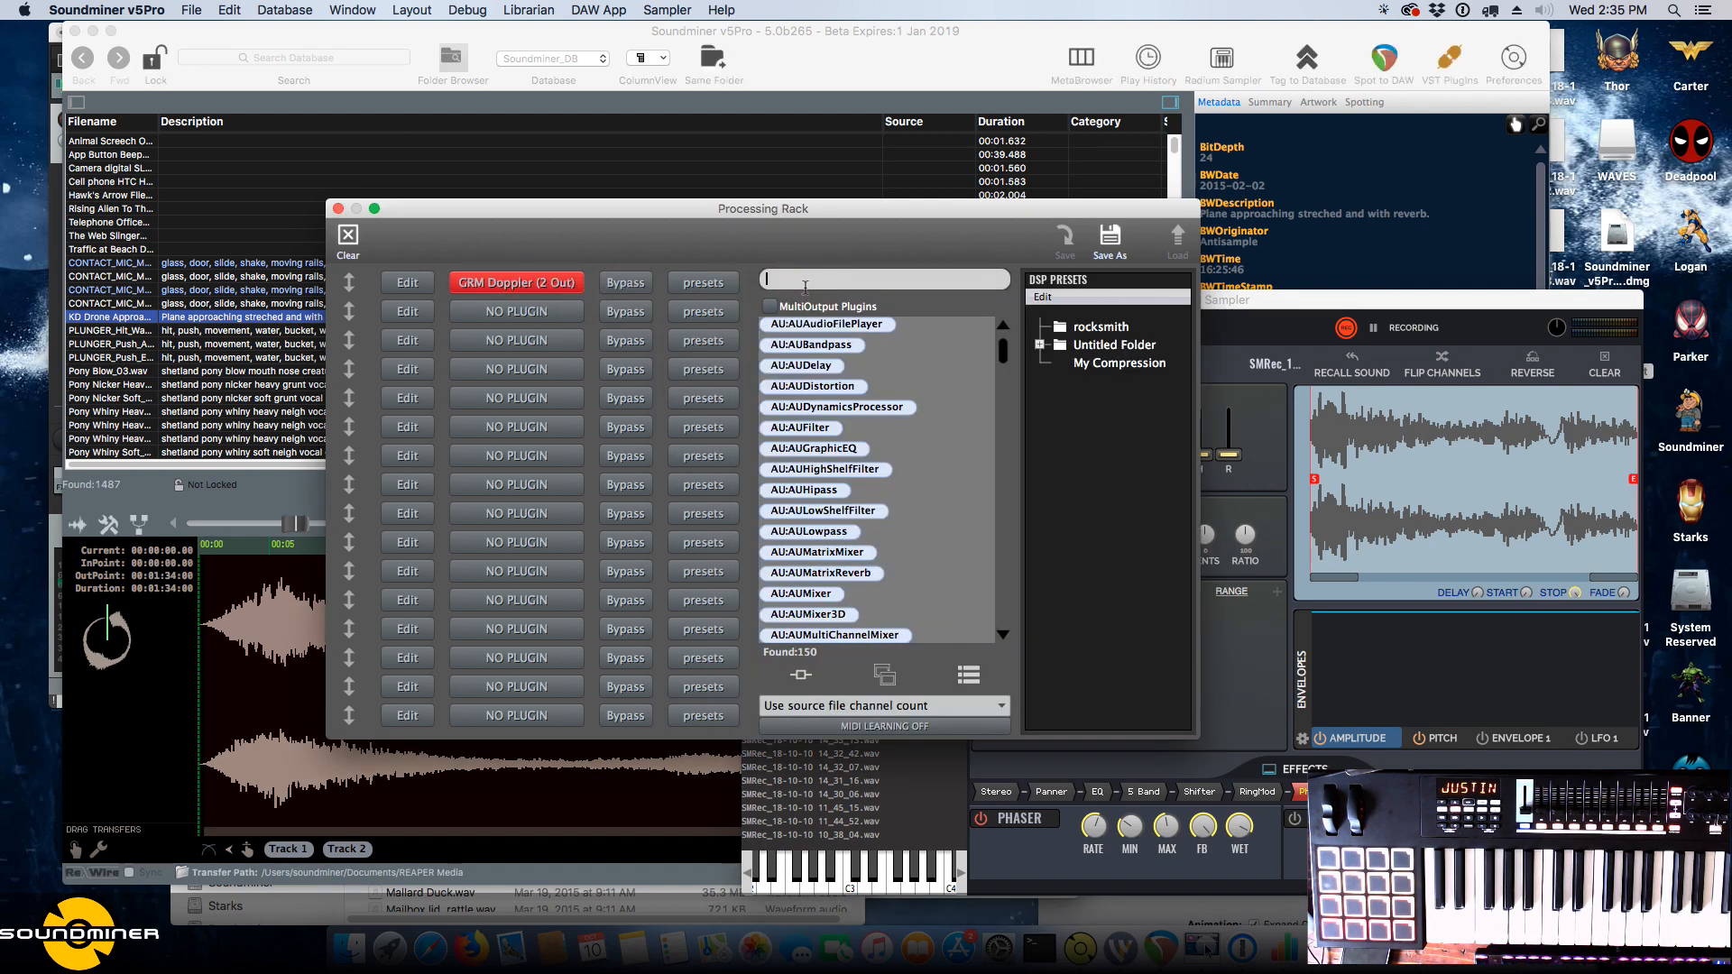
pyautogui.write('m,od')
pyautogui.write('mondo')
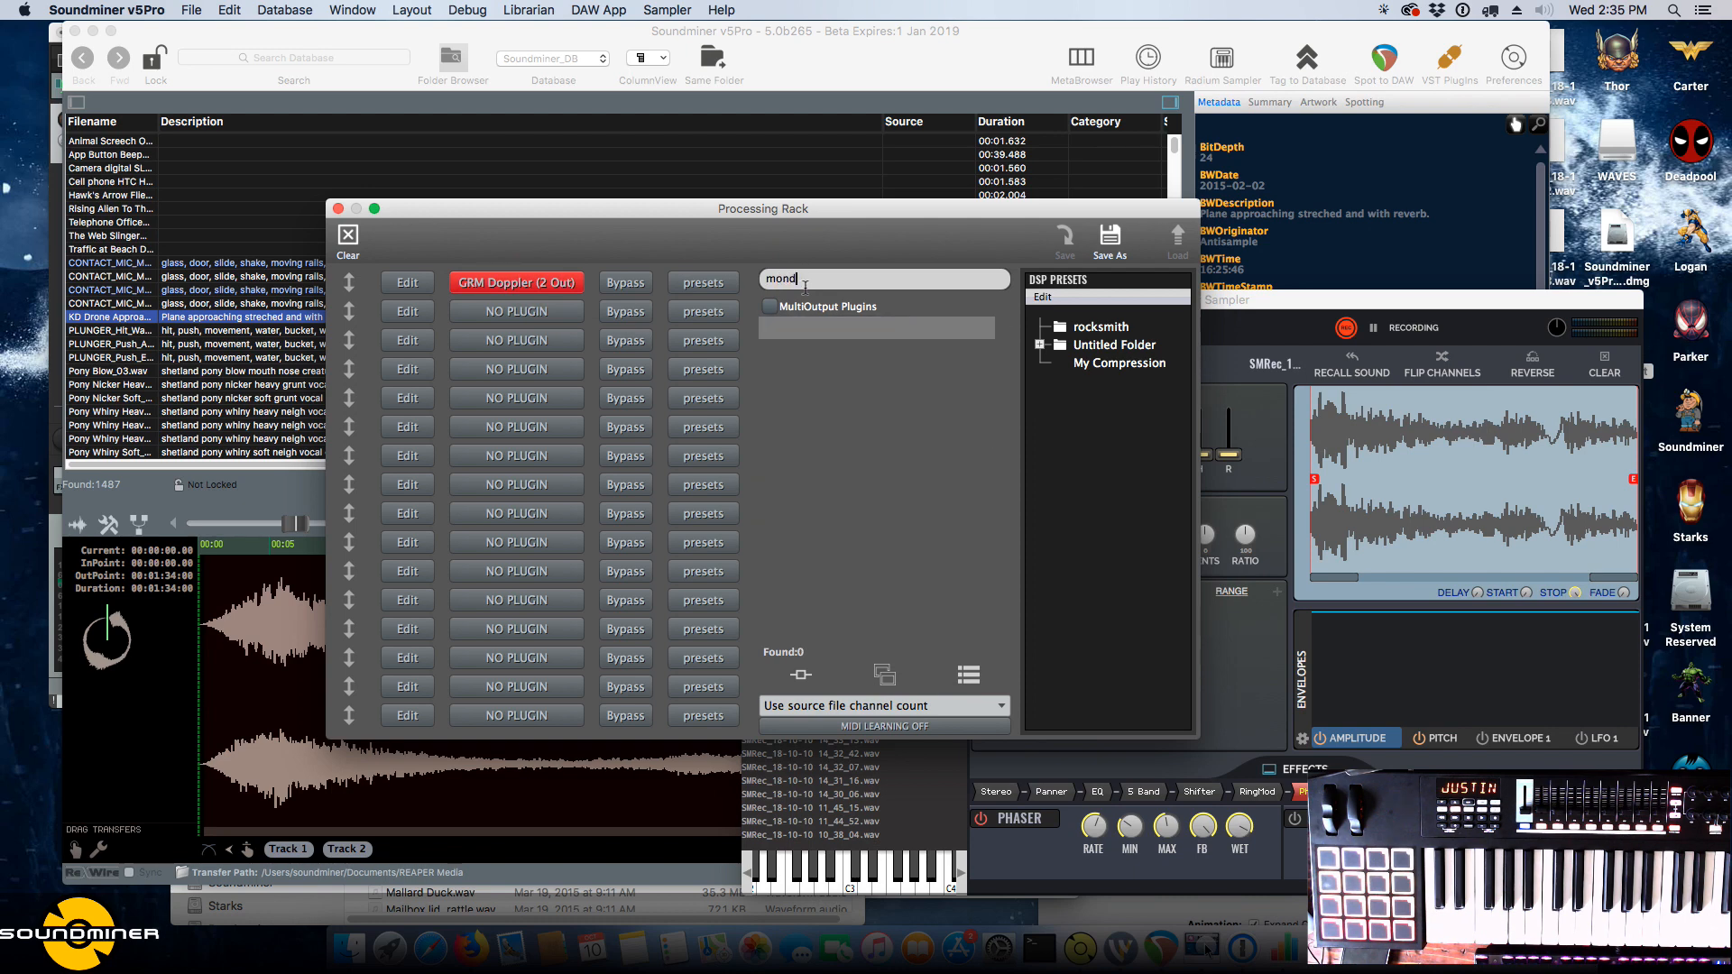
pyautogui.press('BackSpace')
pyautogui.press('BackSpace')
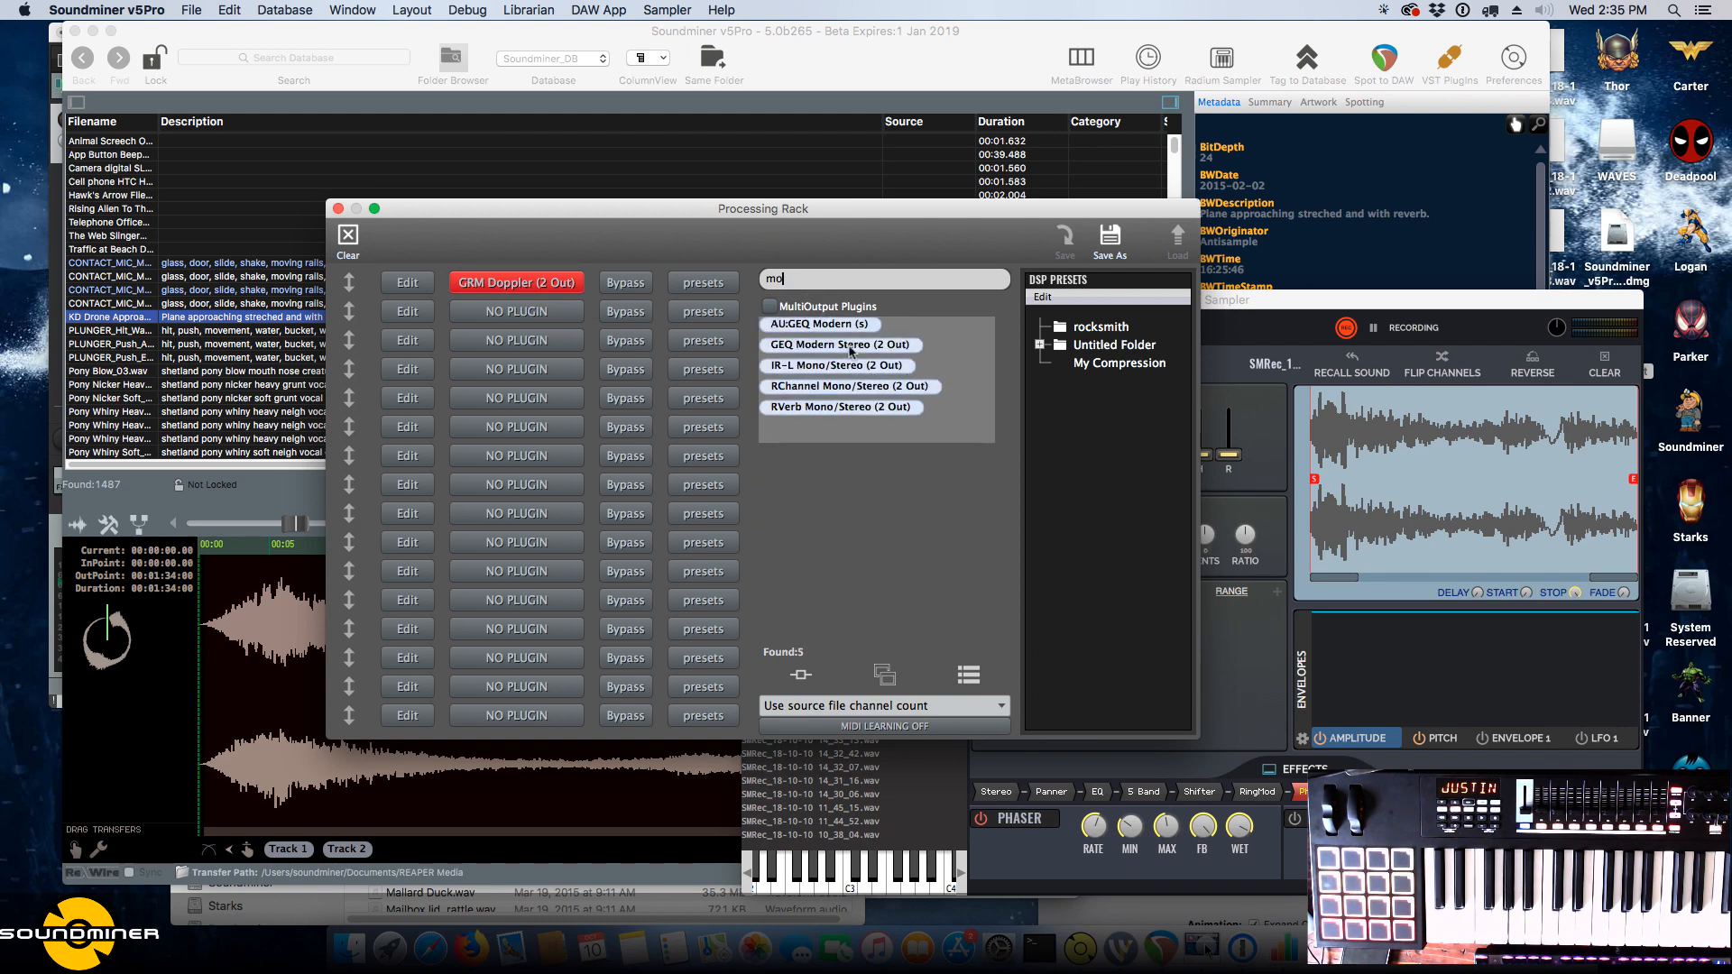
pyautogui.press('BackSpace')
pyautogui.press('BackSpace')
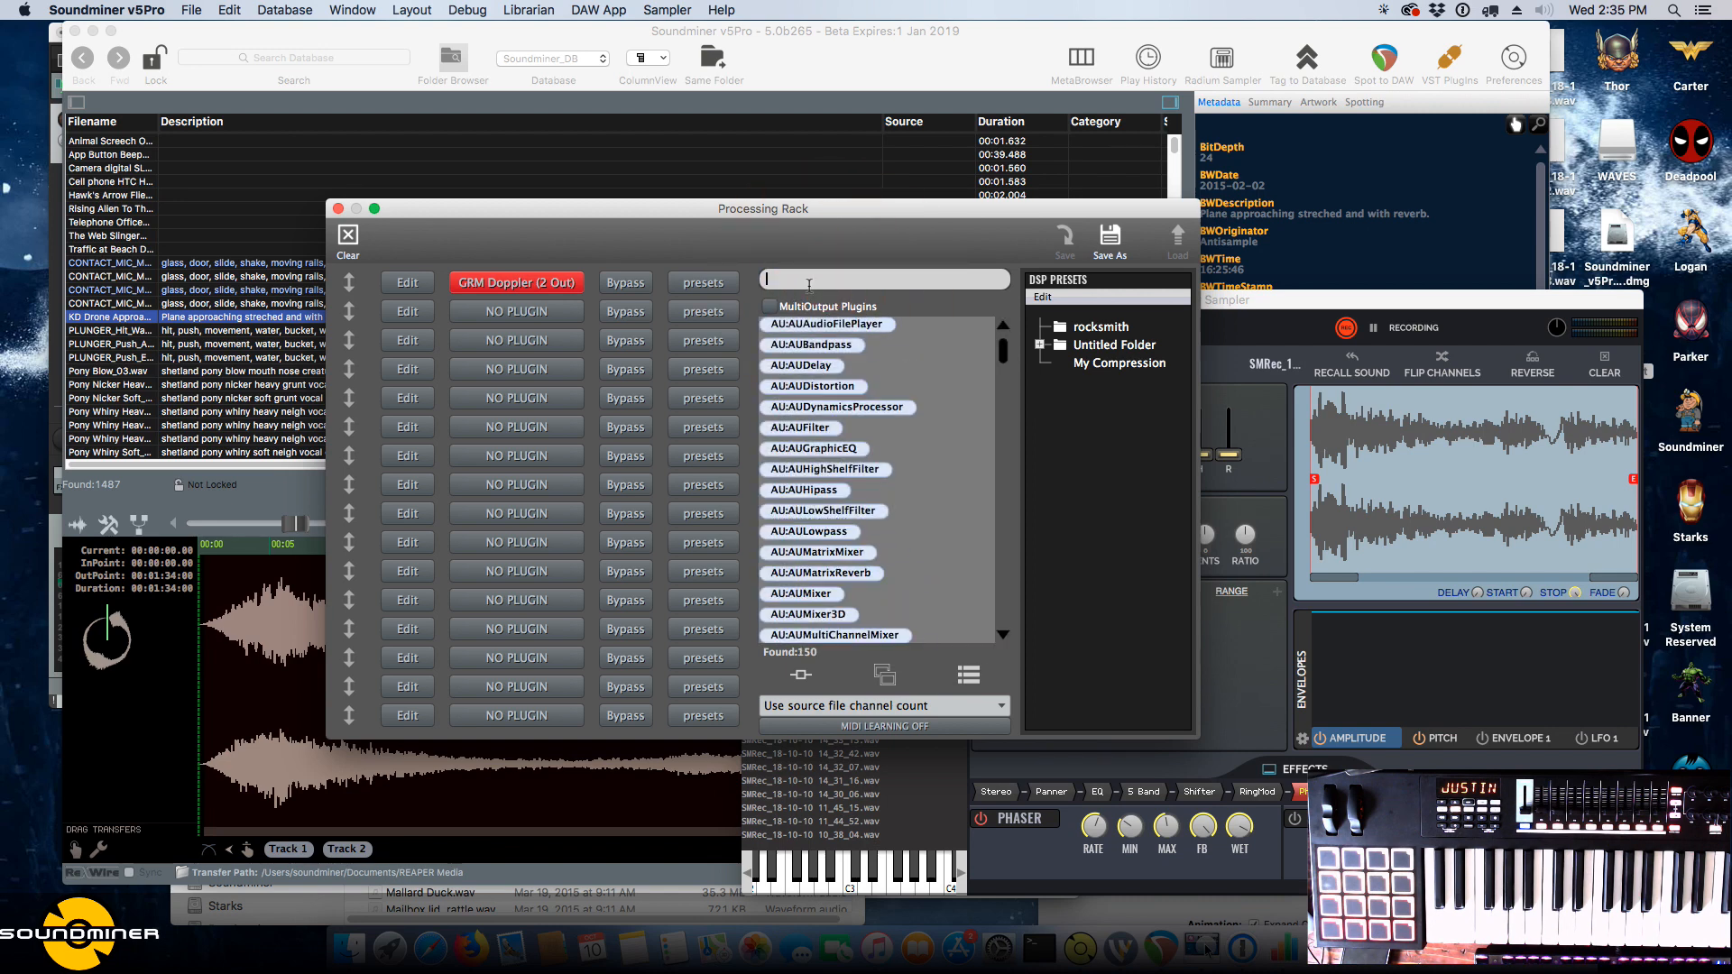
# Replace the Doppler in the first rack slot with GRM Delays (2 Out) and set its delay range to about 748 ms.
pyautogui.moveTo(1003, 356); pyautogui.dragTo(997, 493)
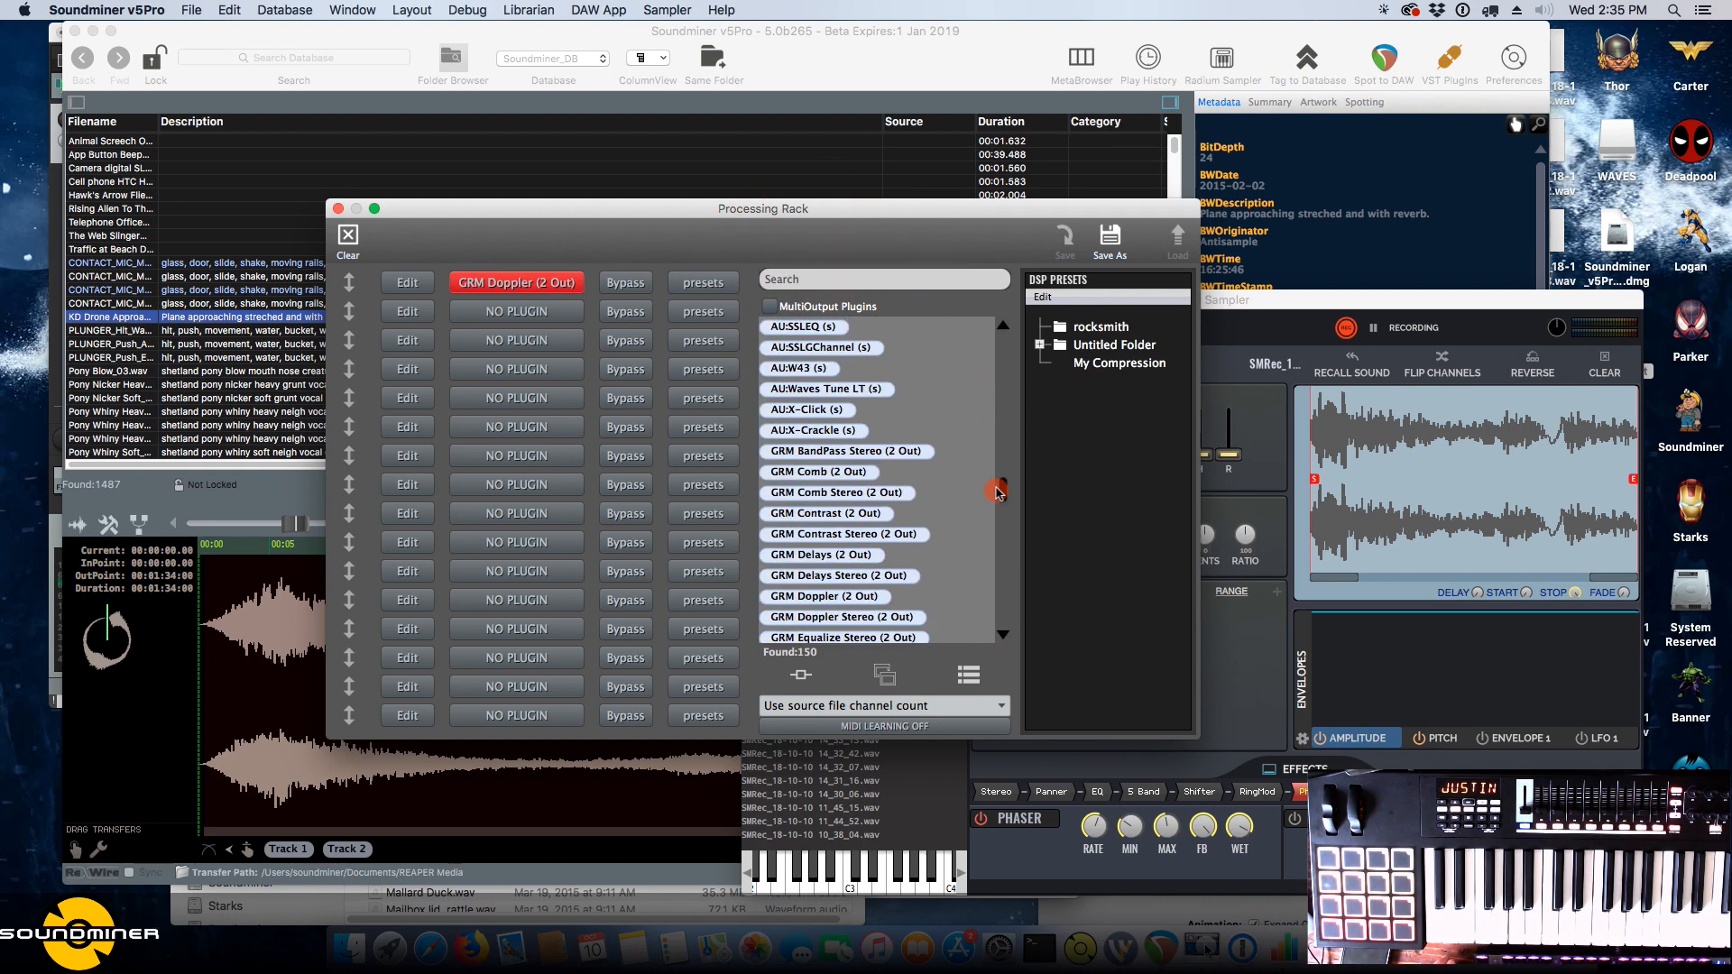
pyautogui.moveTo(831, 555); pyautogui.dragTo(521, 283)
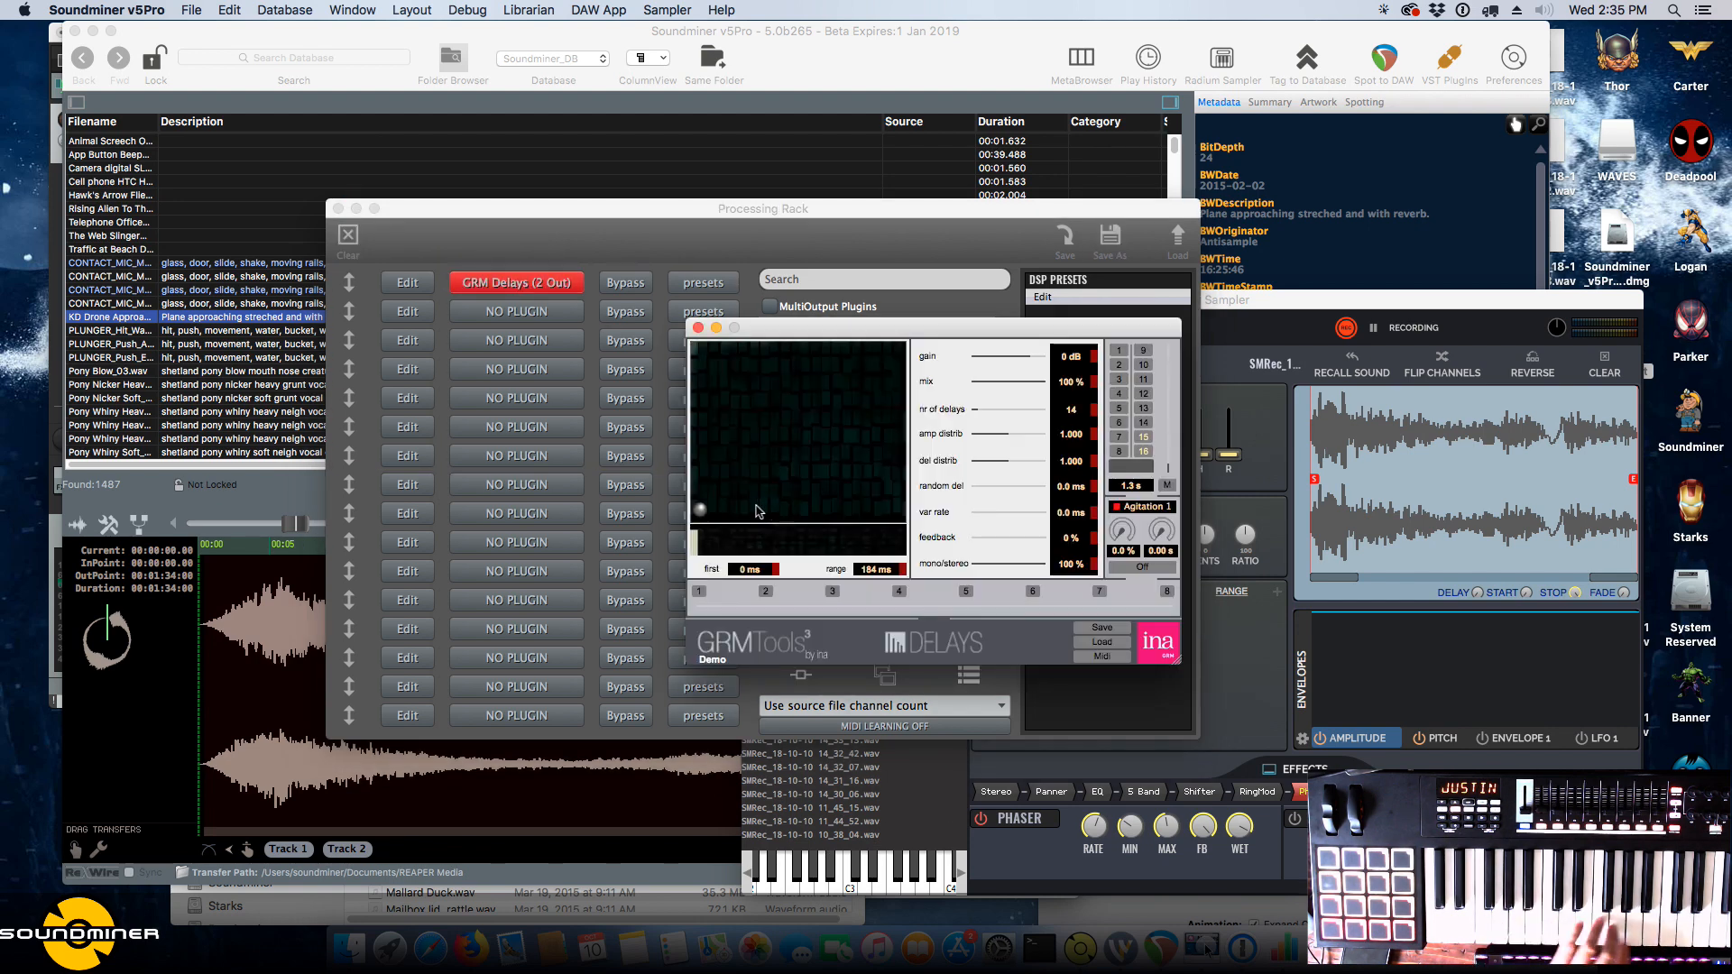
pyautogui.moveTo(702, 510)
pyautogui.mouseDown()
pyautogui.moveTo(769, 451)
pyautogui.moveTo(758, 427)
pyautogui.moveTo(737, 416)
pyautogui.moveTo(704, 480)
pyautogui.mouseUp()
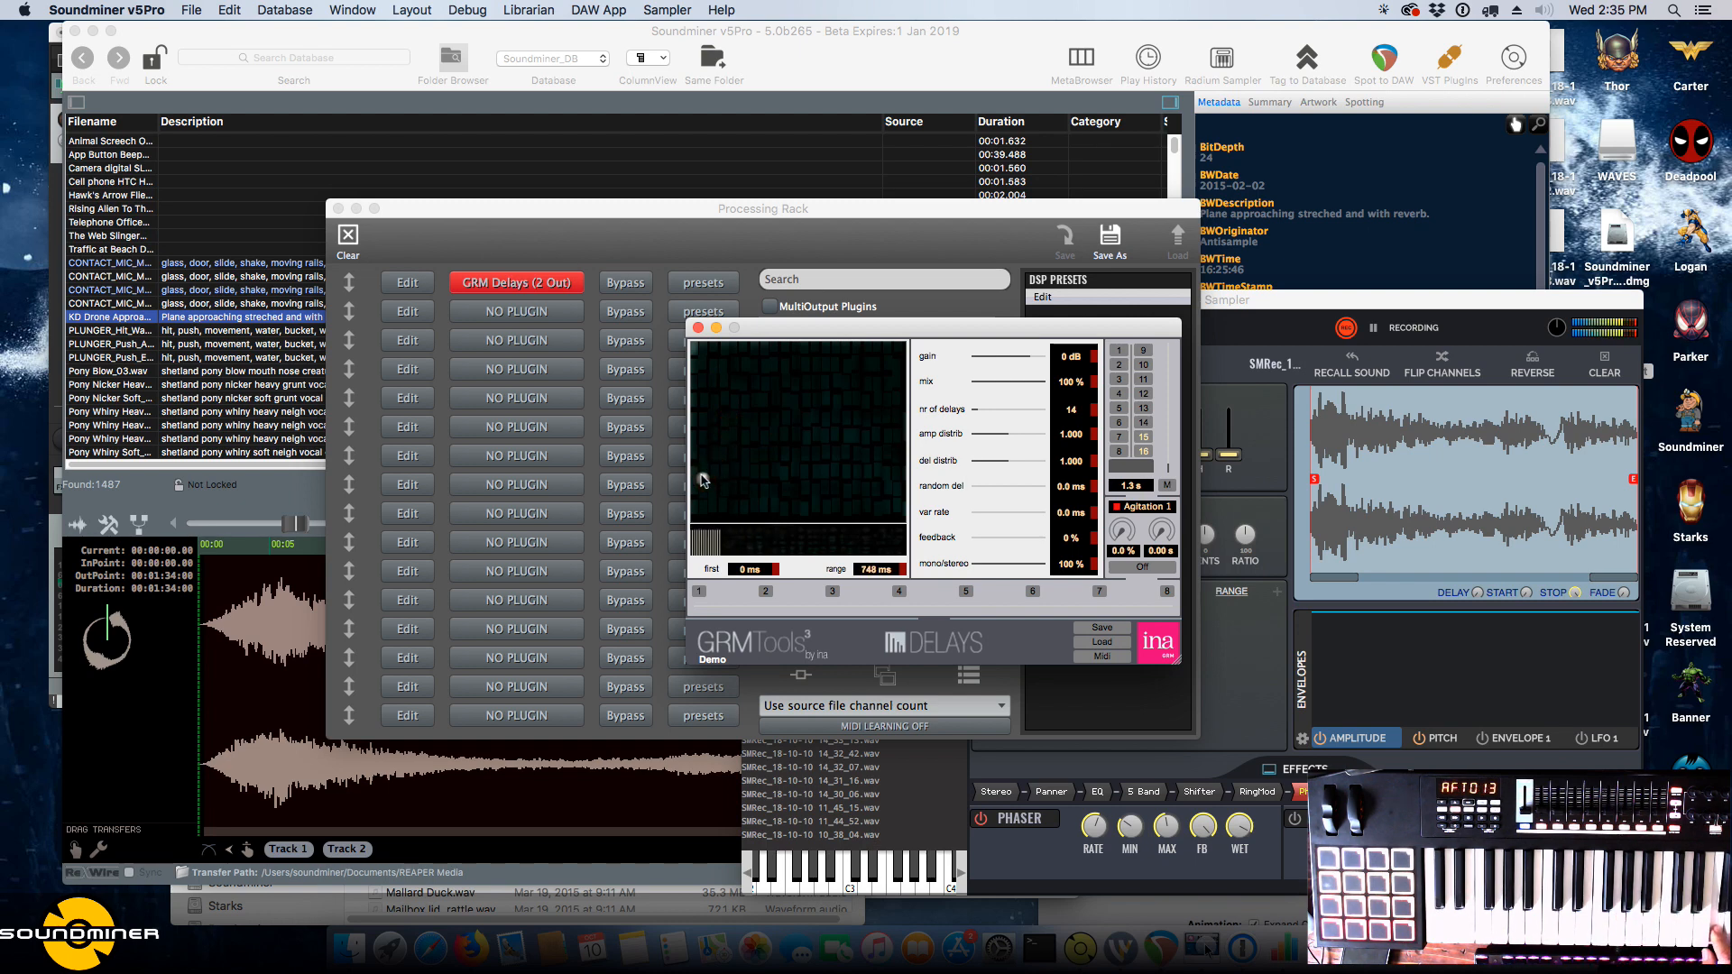
# Stop the sampler recording and audition several passages of the new take in the waveform, with the sampler window closed.
pyautogui.click(1346, 332)
pyautogui.click(346, 790)
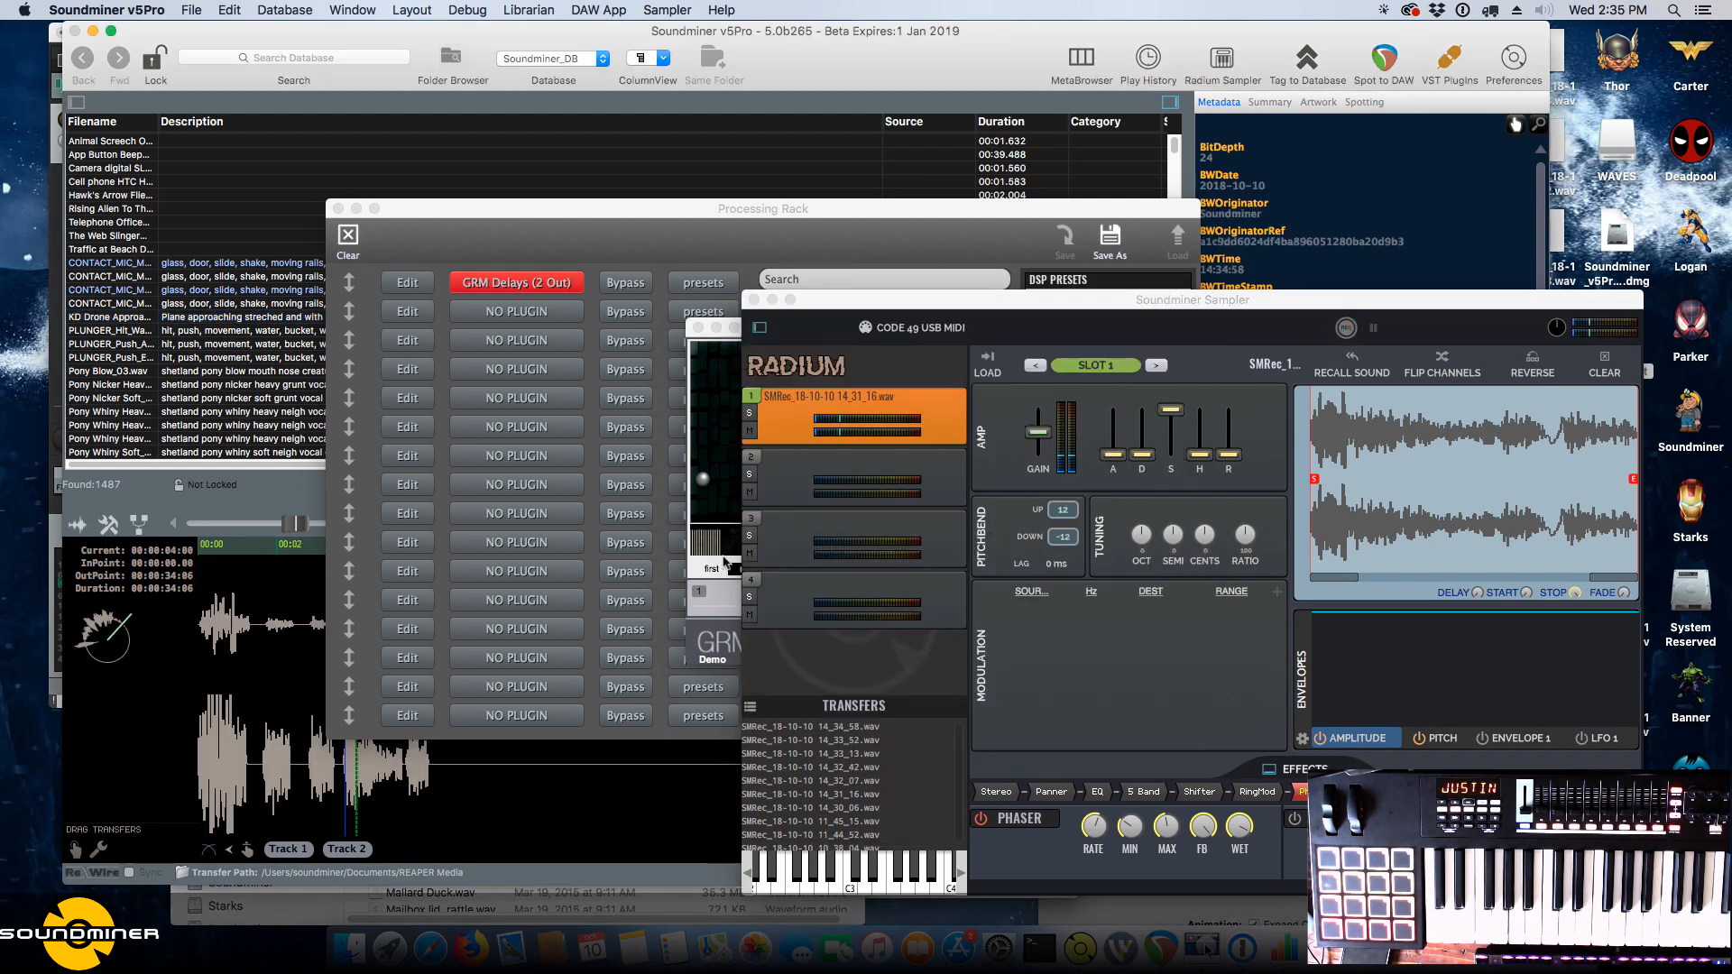
pyautogui.click(754, 301)
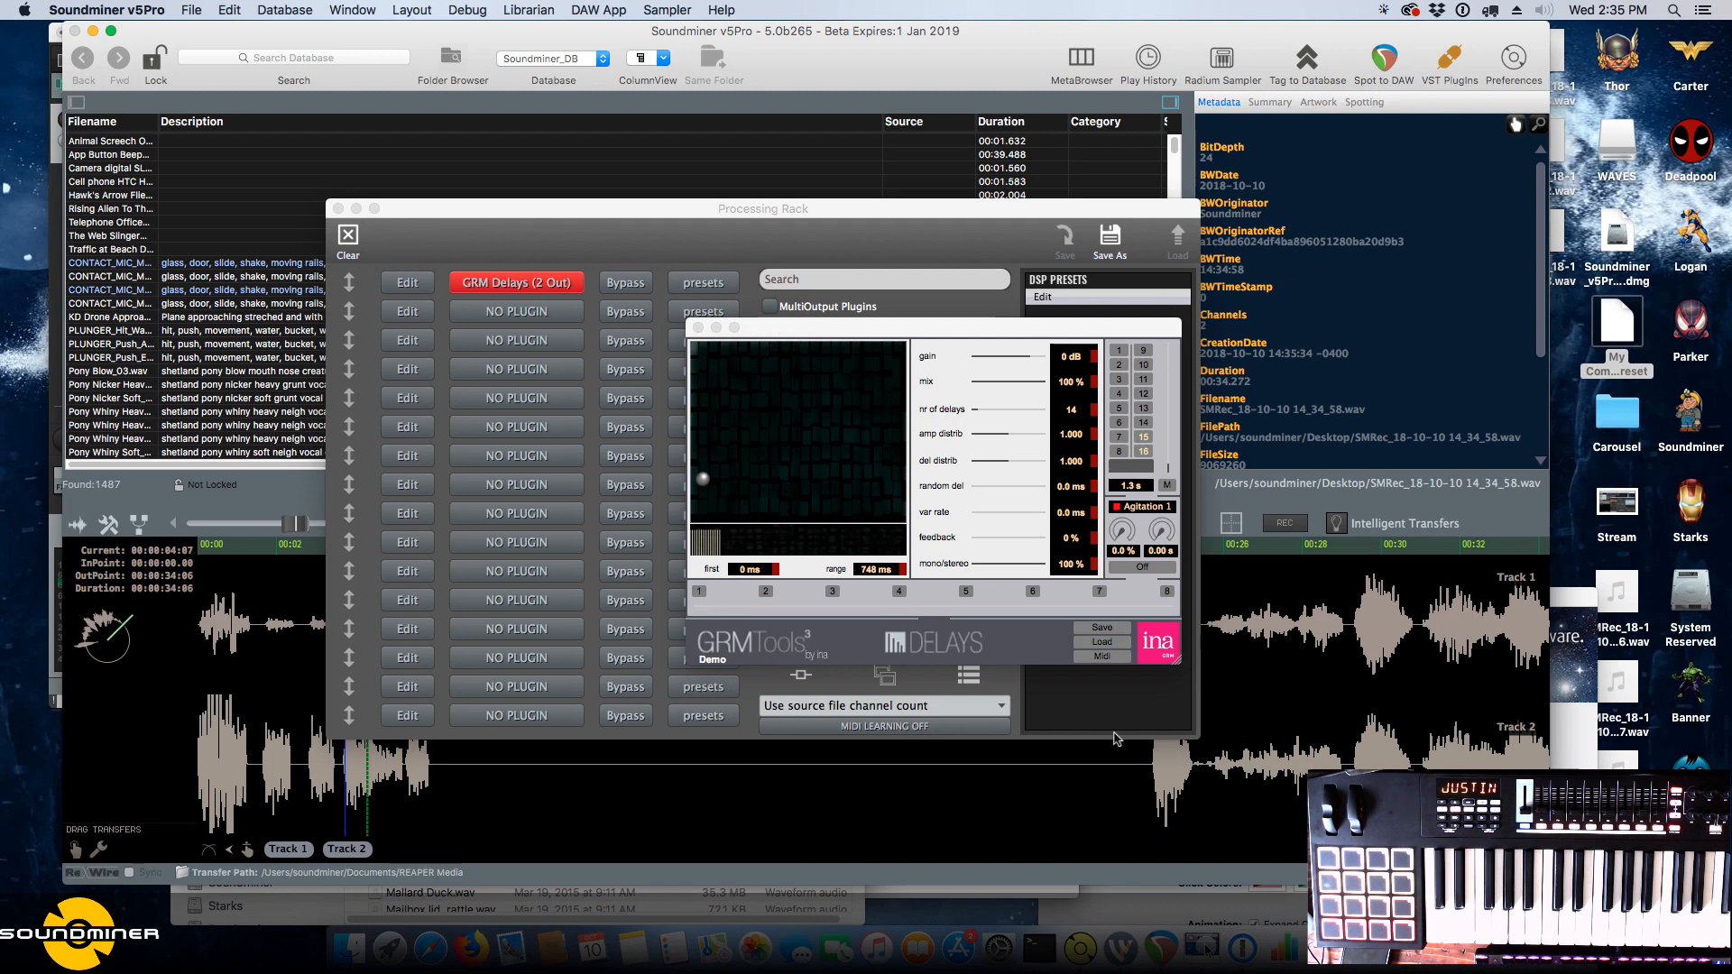
pyautogui.click(1157, 793)
pyautogui.click(1357, 771)
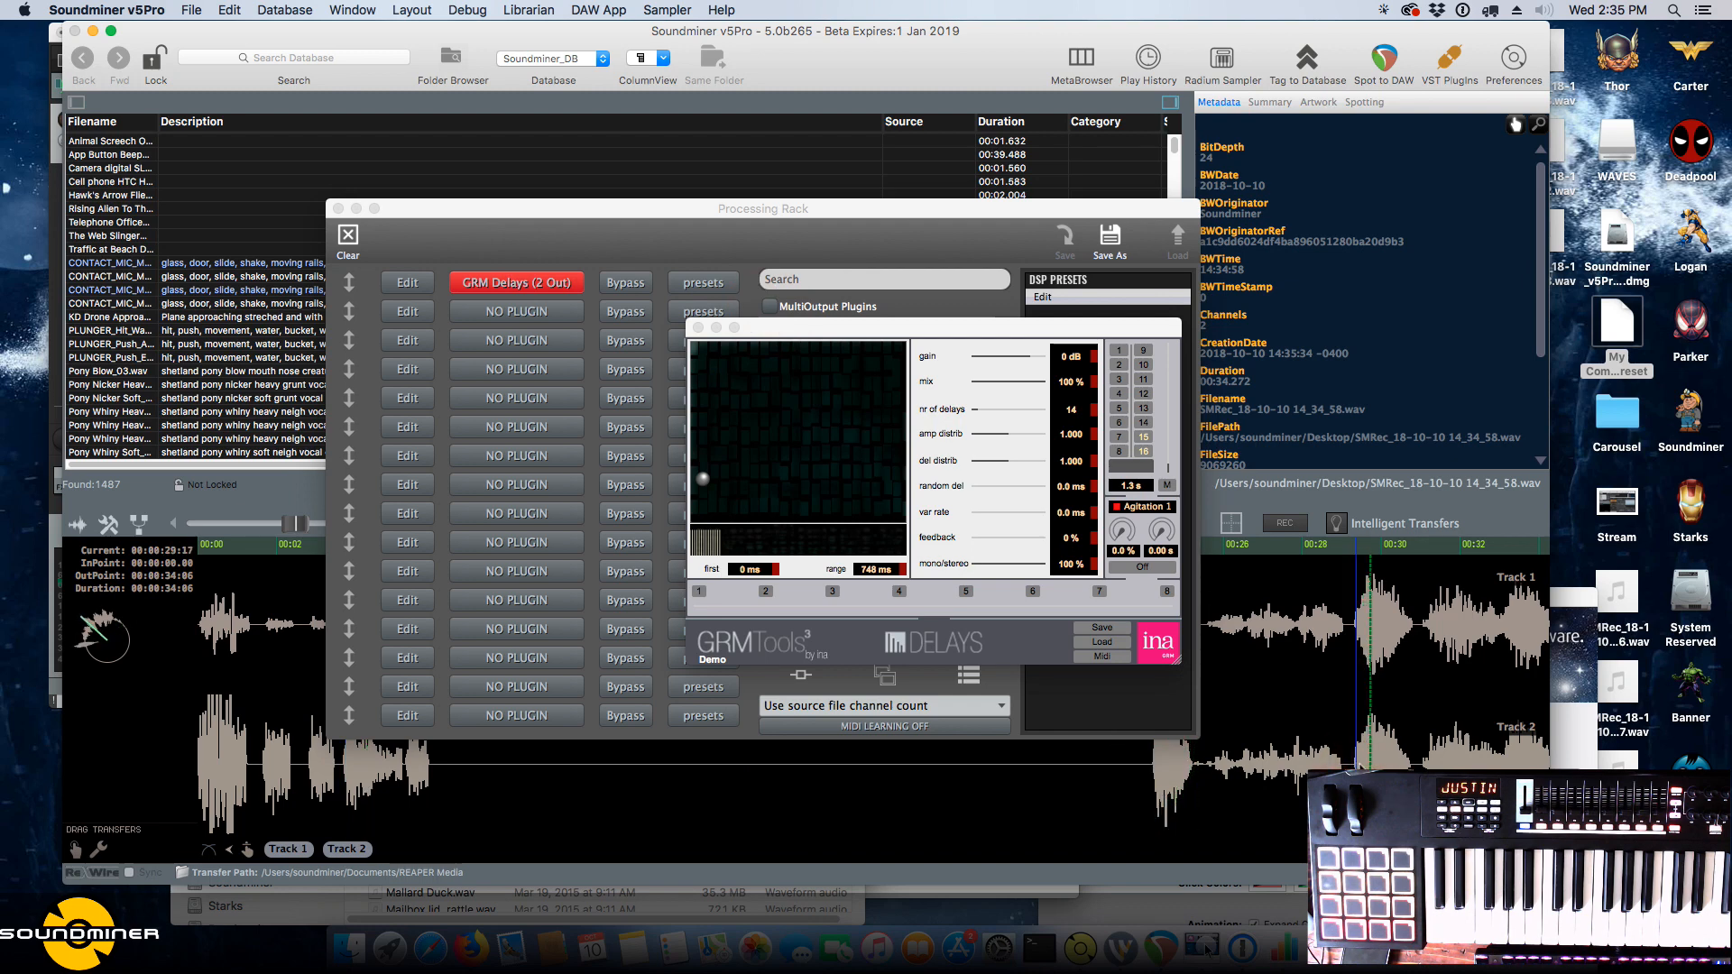
pyautogui.click(1412, 769)
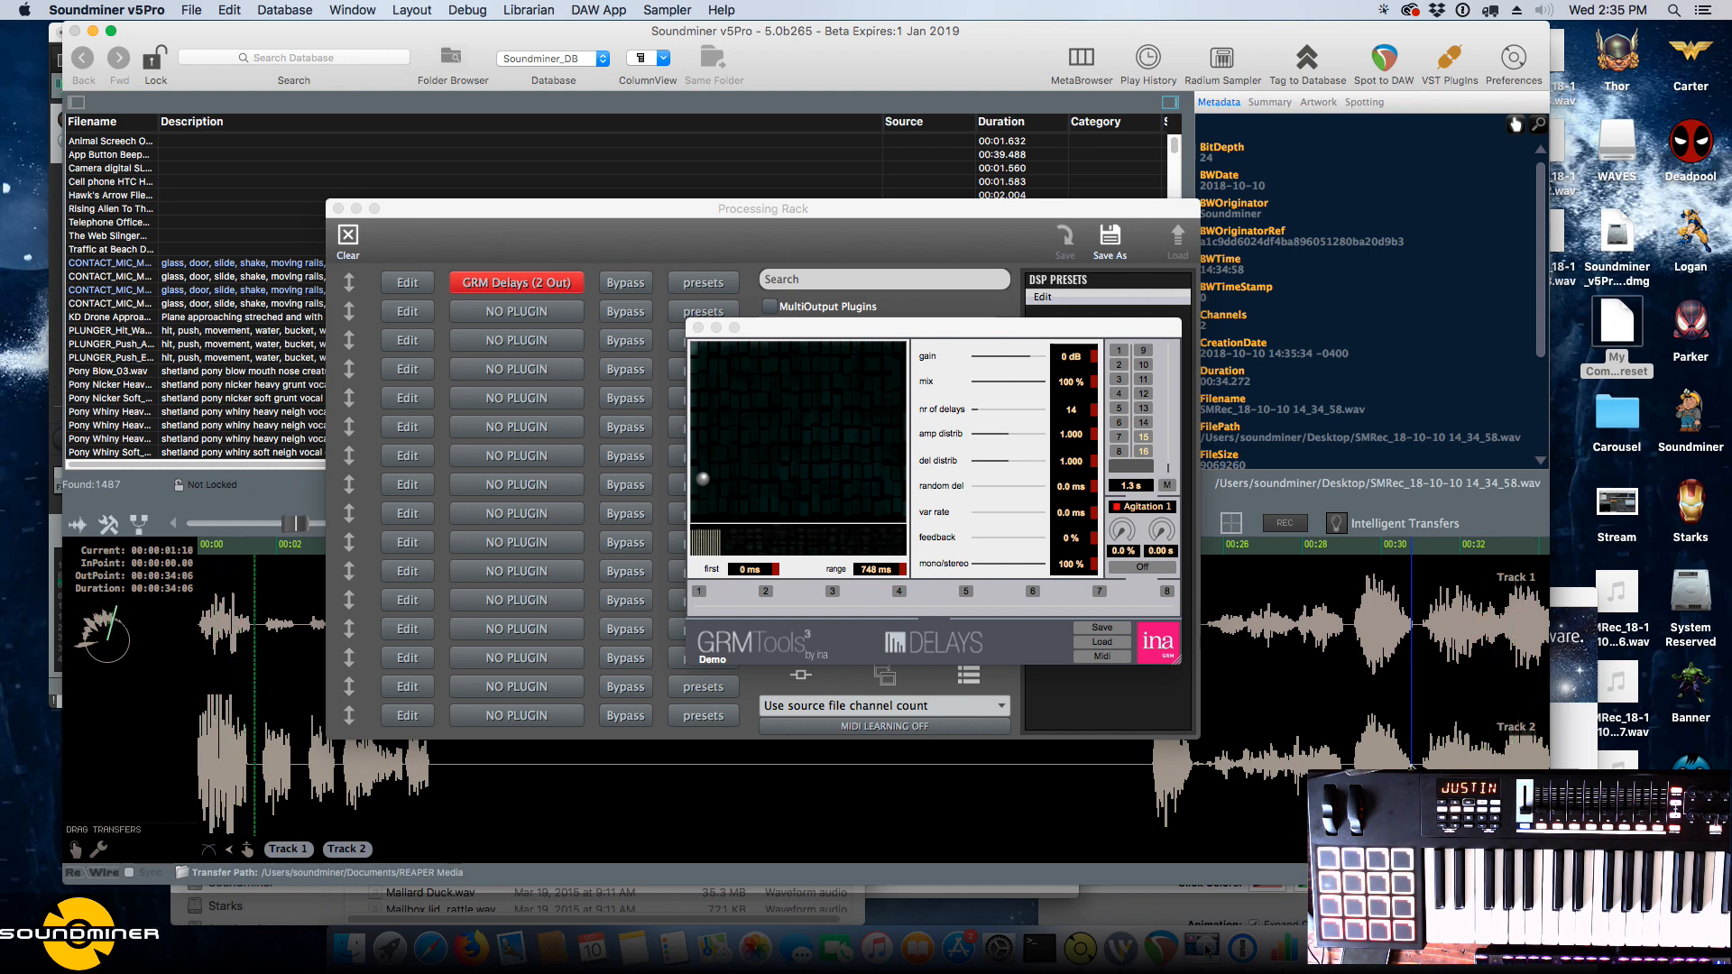
pyautogui.click(1358, 769)
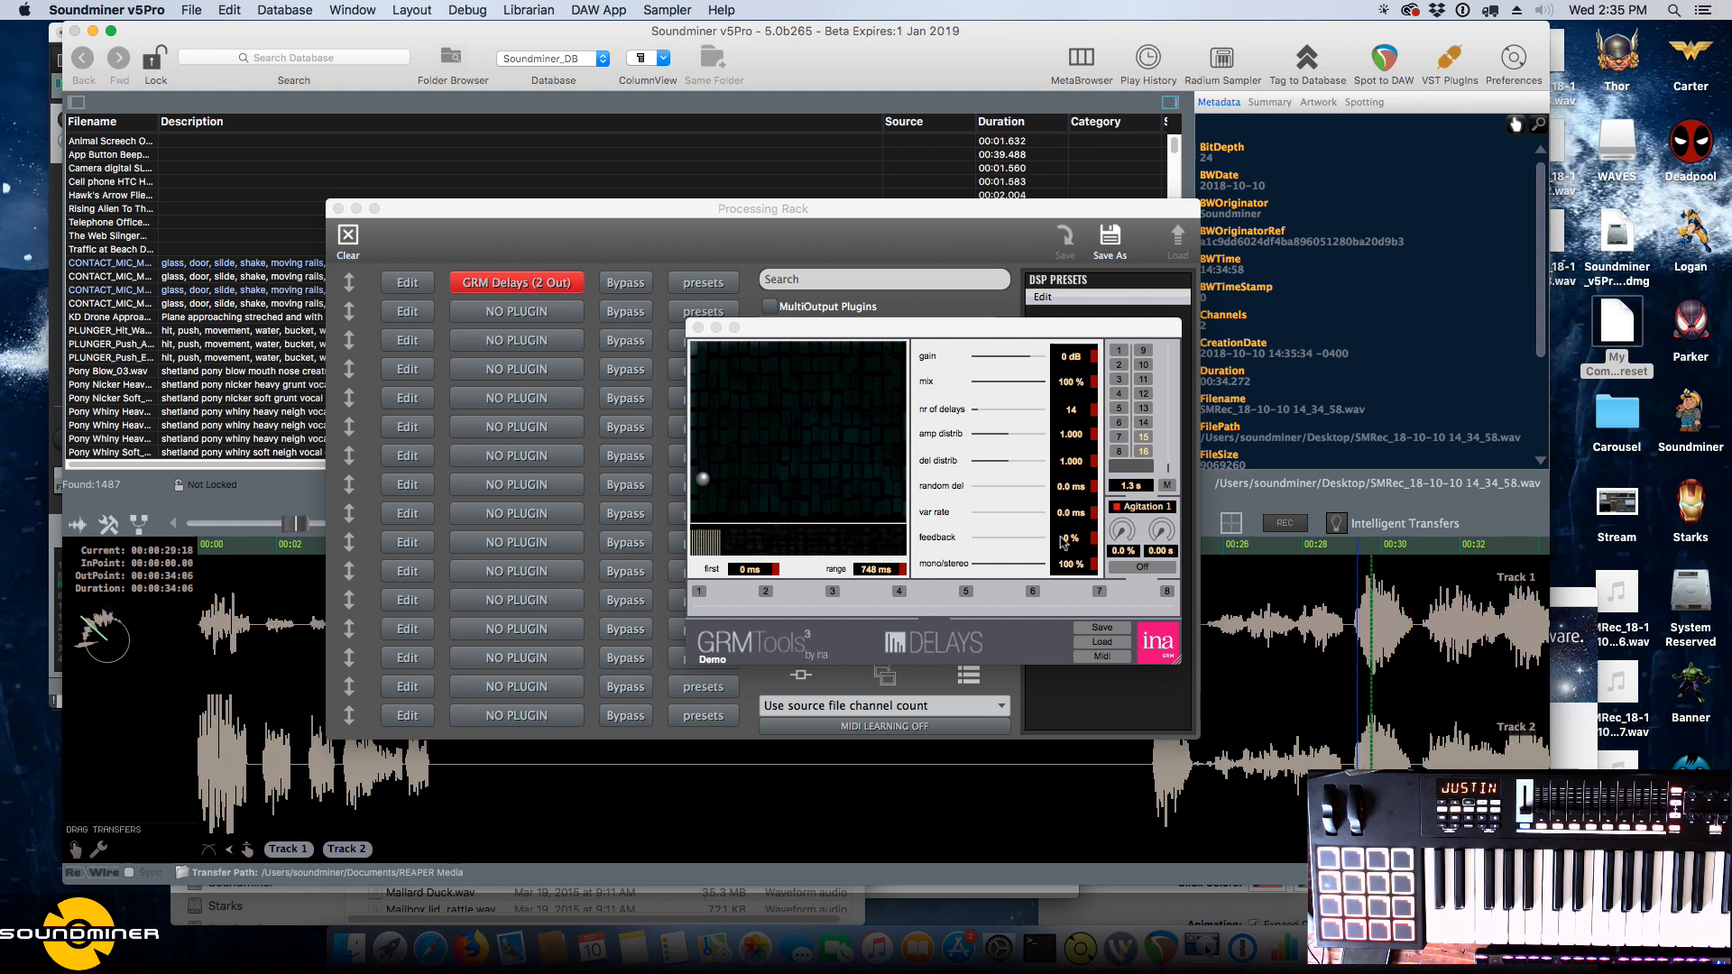
# Remove GRM Delays from the first rack slot and bring the reopened Radium sampler window to the front.
pyautogui.click(698, 329)
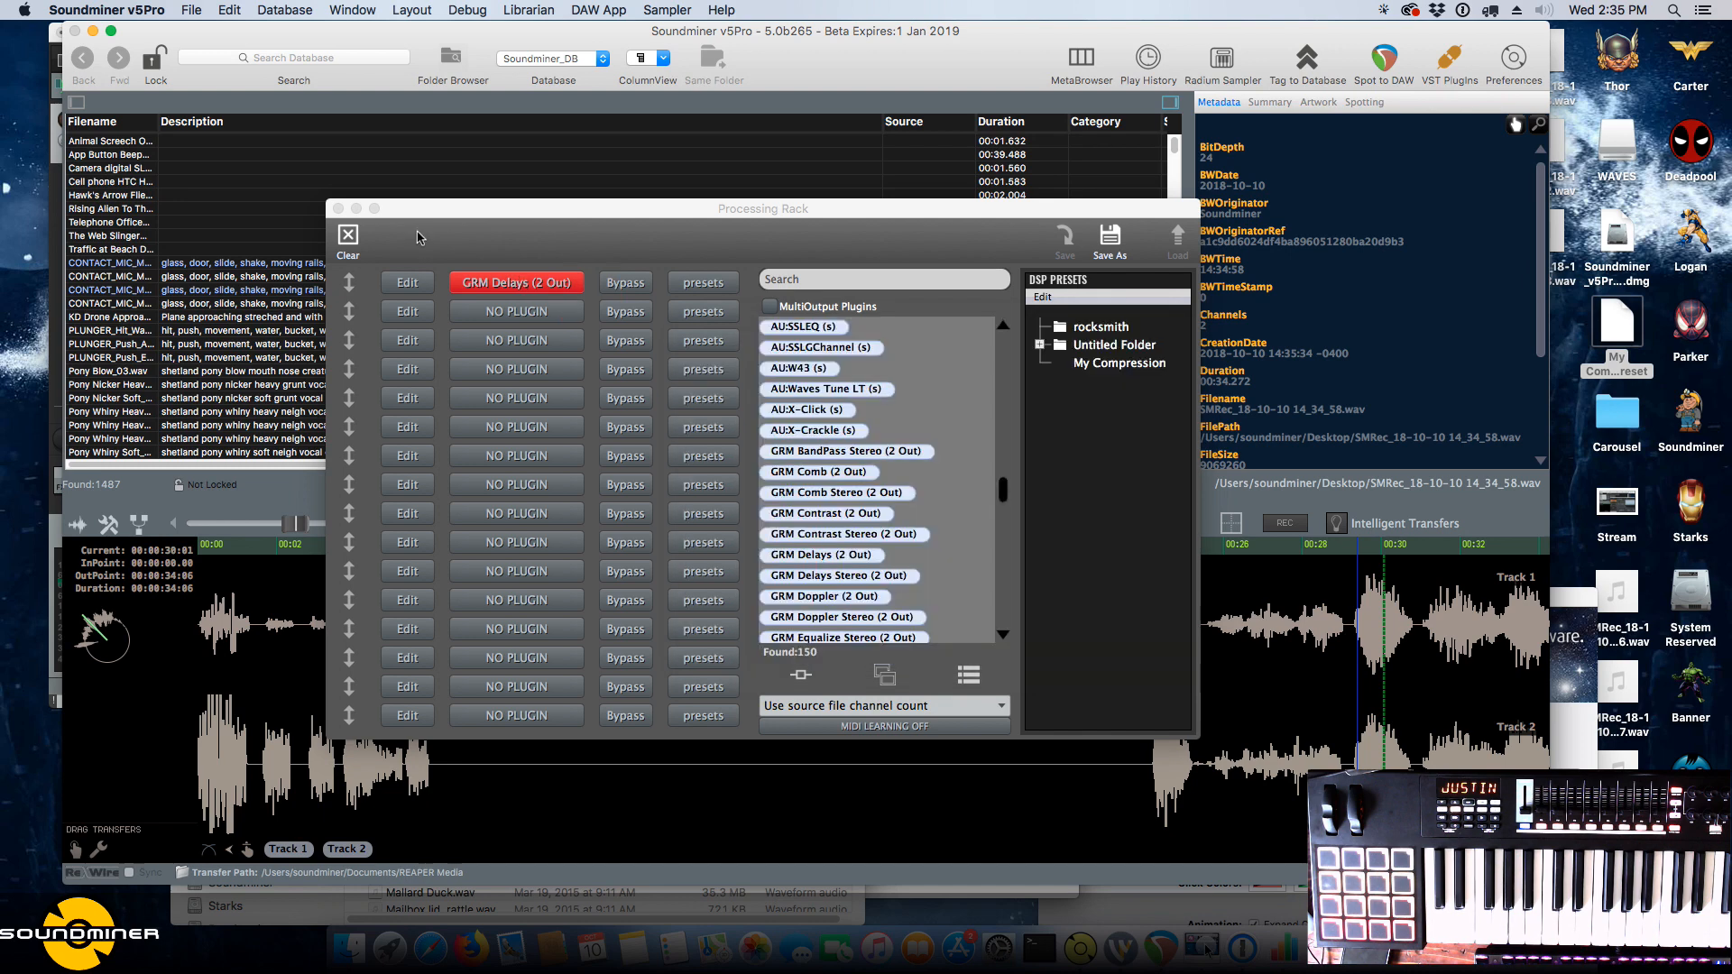
pyautogui.click(1221, 60)
pyautogui.moveTo(400, 211); pyautogui.dragTo(355, 196)
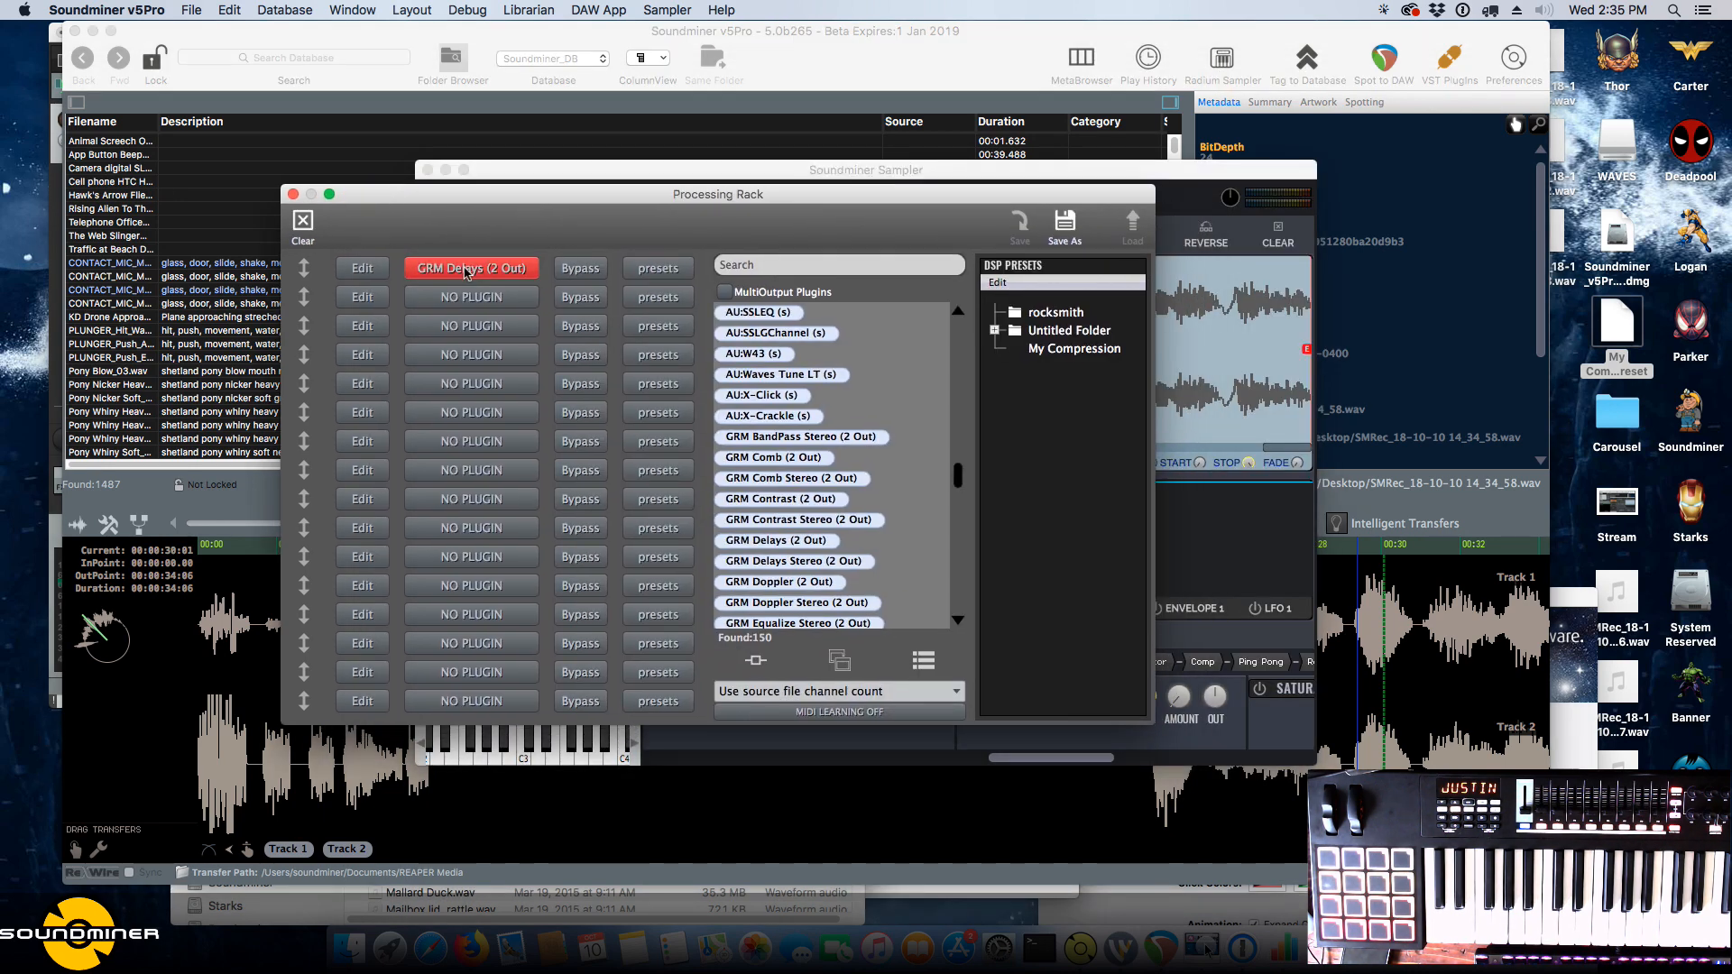
pyautogui.click(467, 270)
pyautogui.click(493, 279)
pyautogui.click(1251, 168)
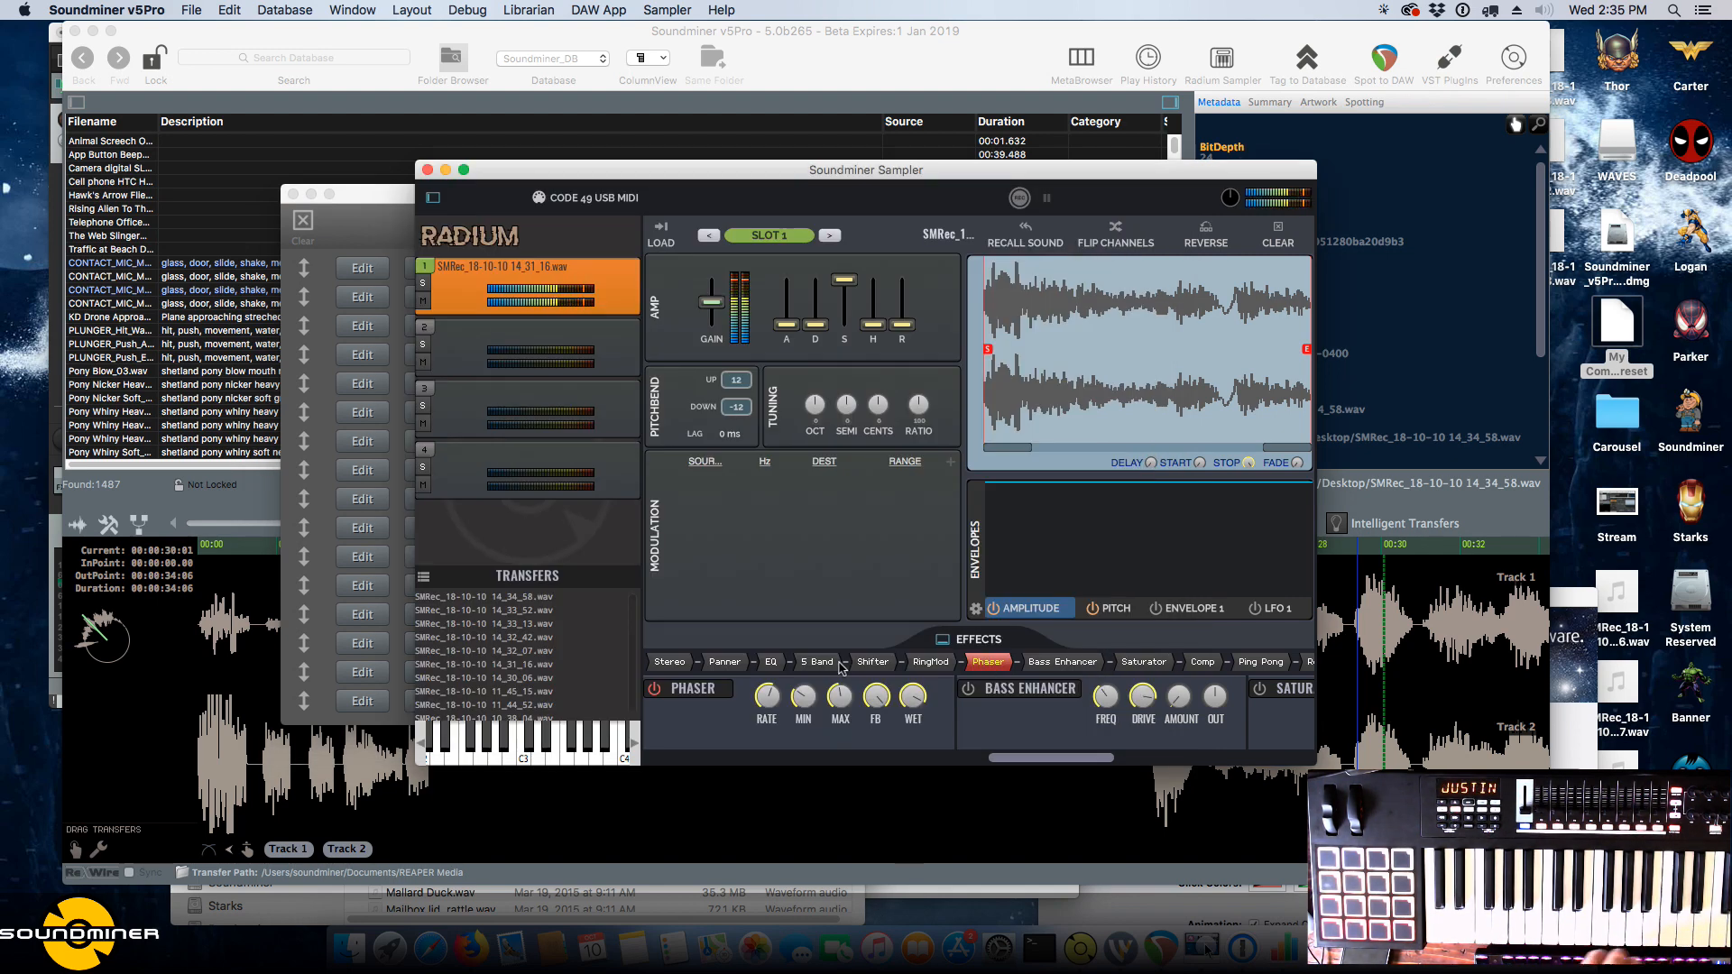
# Look through the panner, EQ and Shifter effects and switch off the Phaser for slot 1.
pyautogui.click(737, 664)
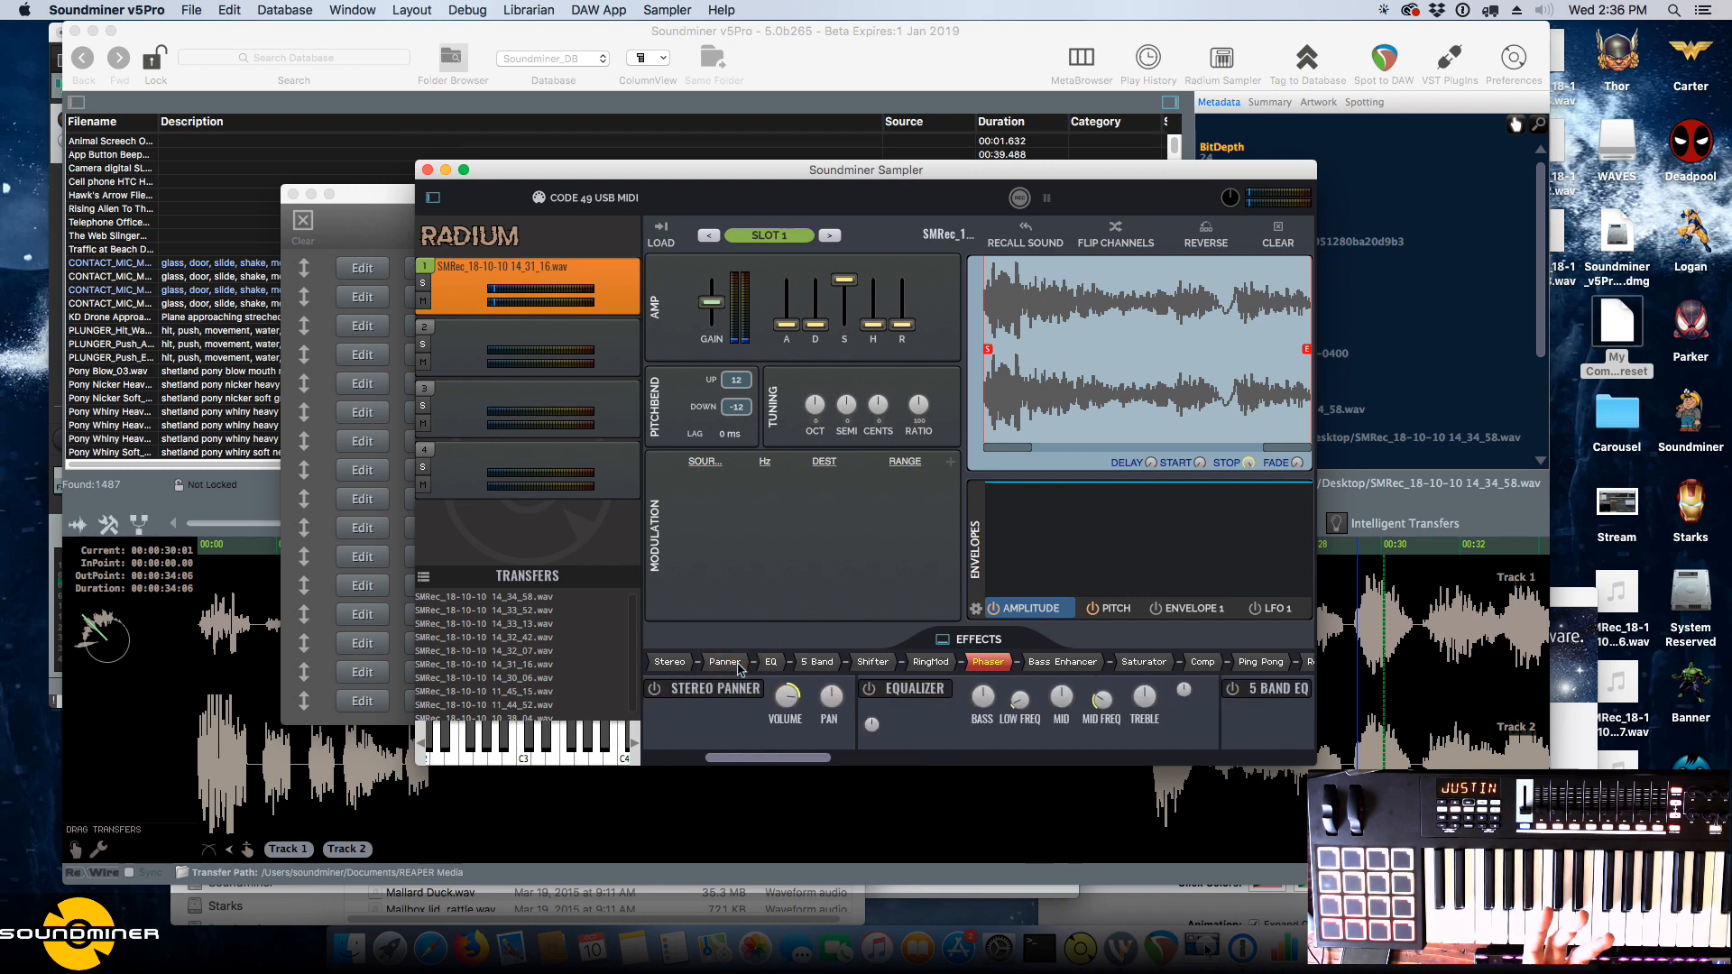
pyautogui.click(869, 661)
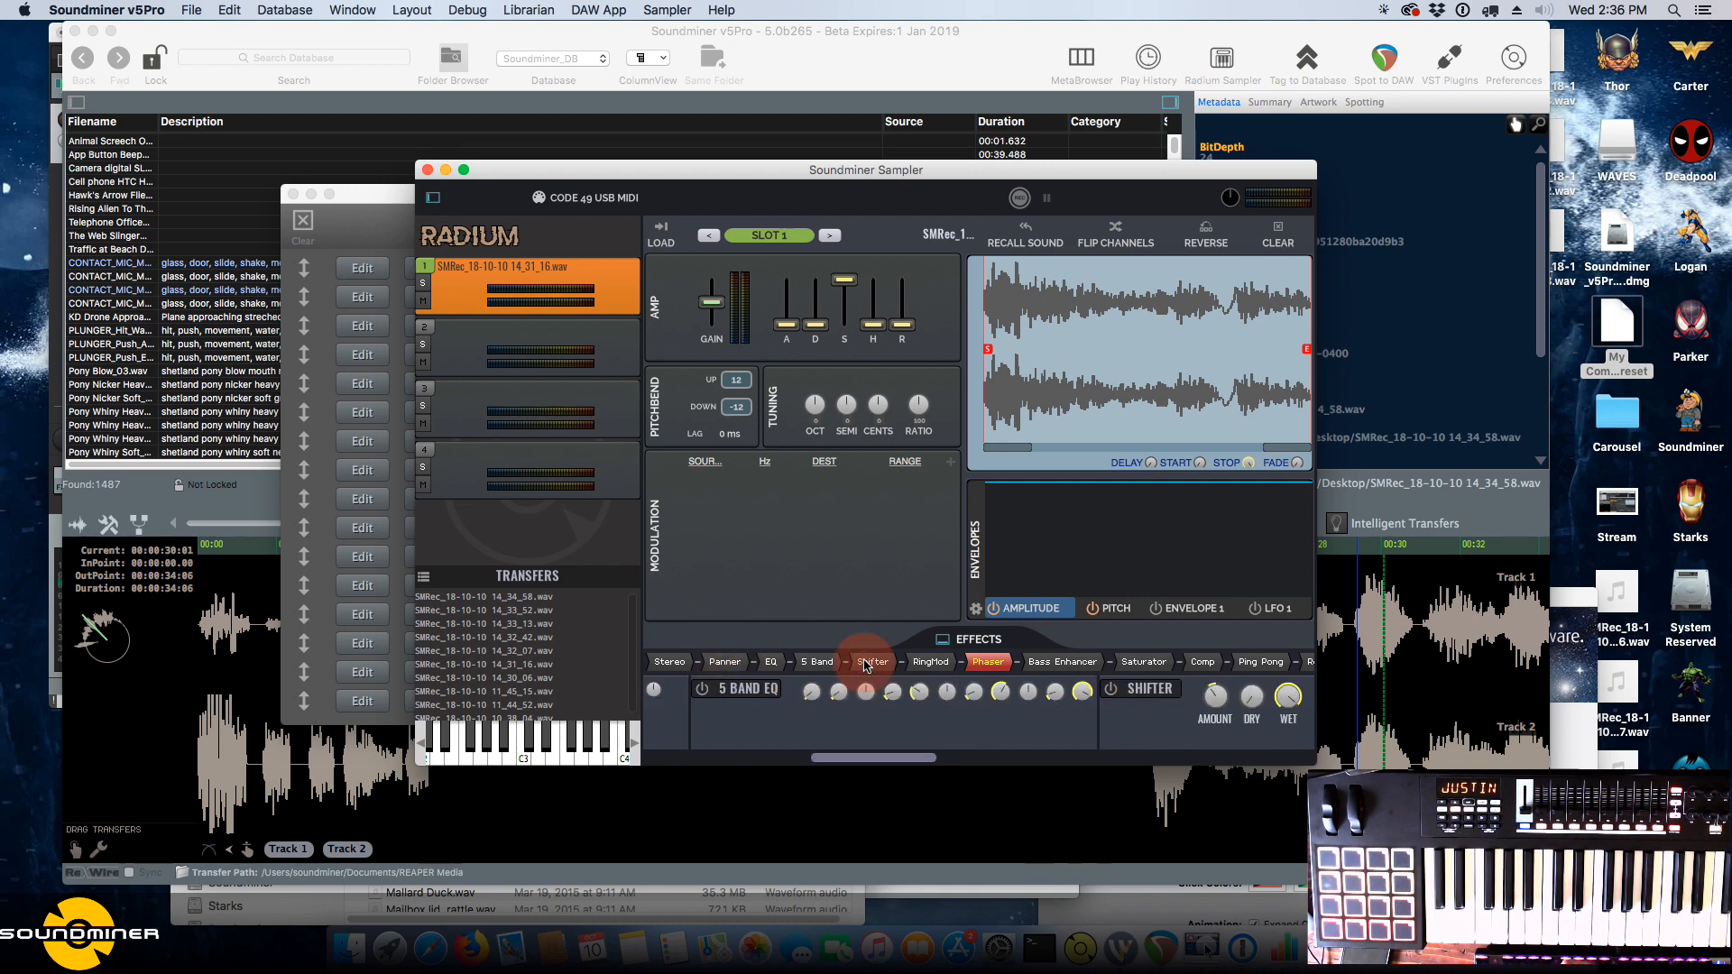
pyautogui.click(986, 660)
pyautogui.click(656, 688)
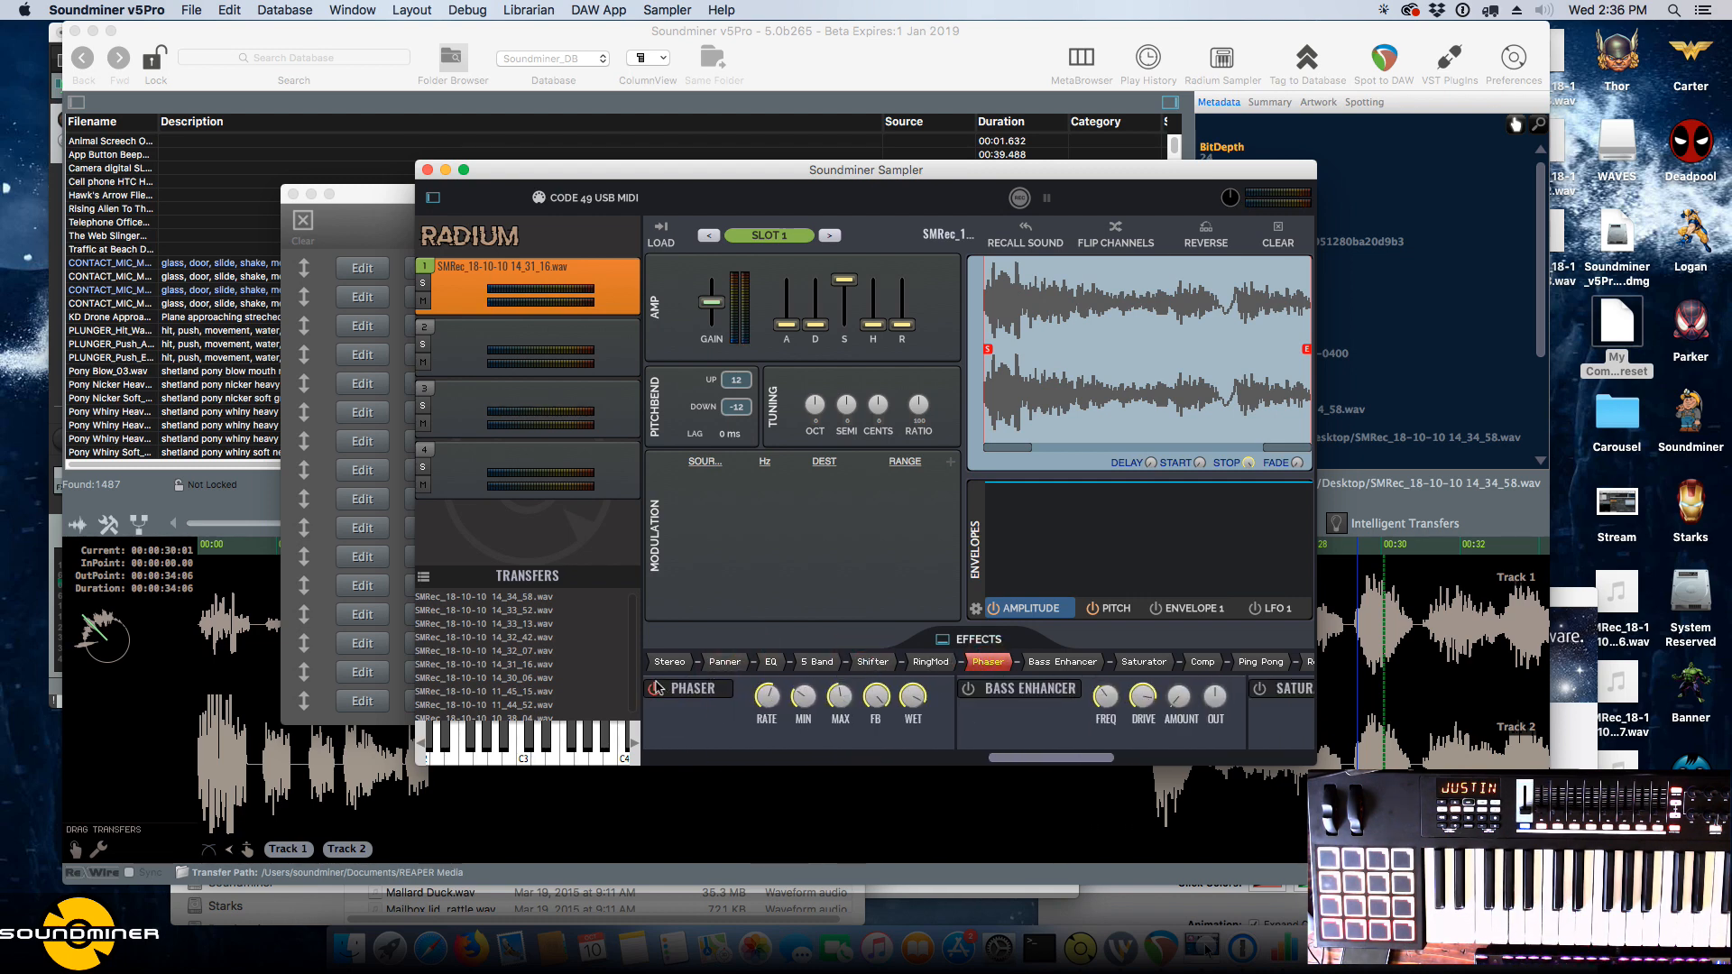
# Switch on the Shifter effect for slot 1 and raise its shift amount slightly.
pyautogui.click(873, 662)
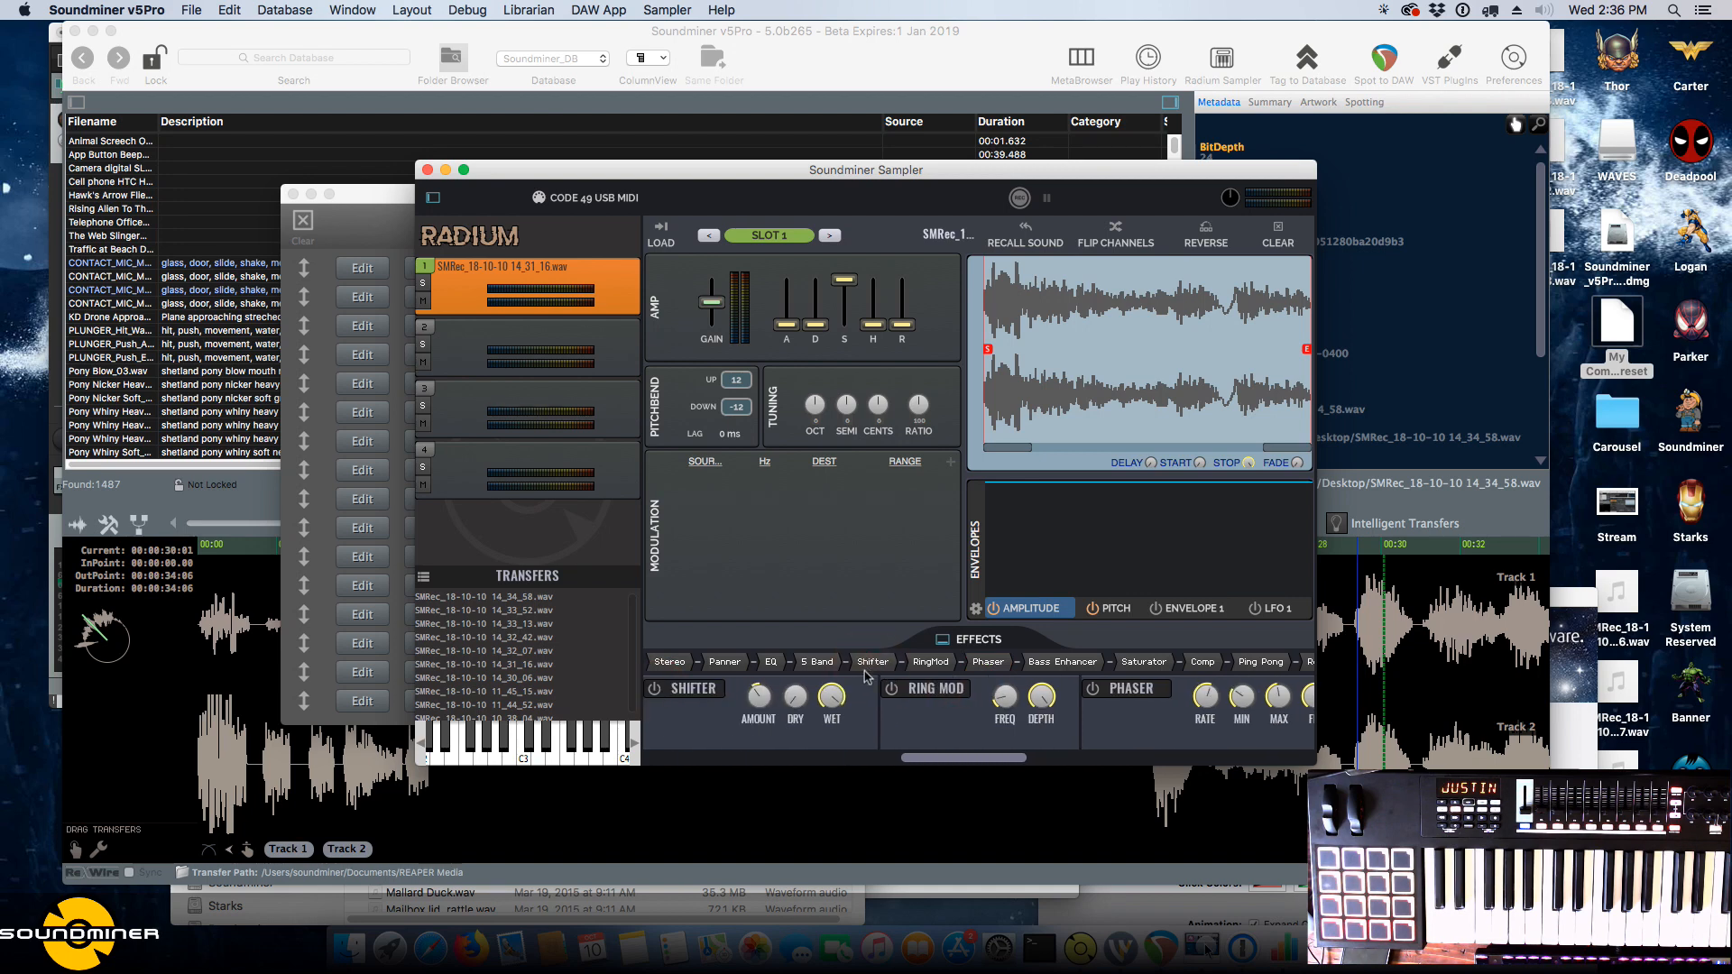
pyautogui.click(652, 689)
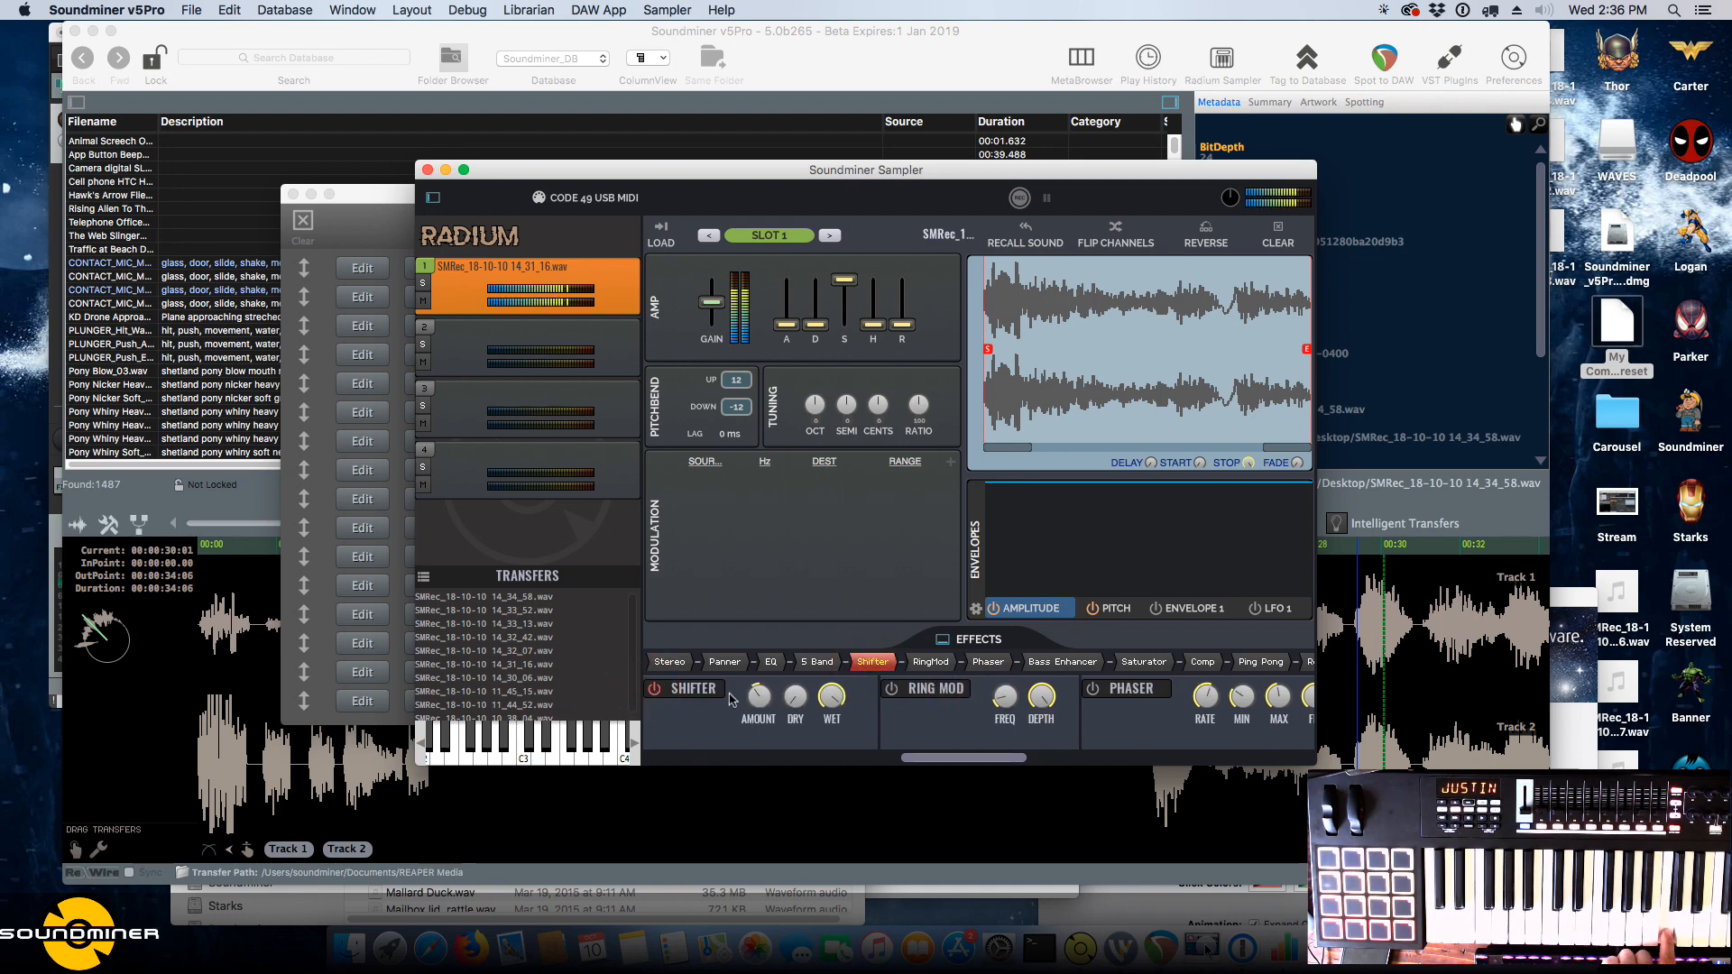
pyautogui.click(760, 695)
pyautogui.moveTo(759, 693); pyautogui.dragTo(774, 646)
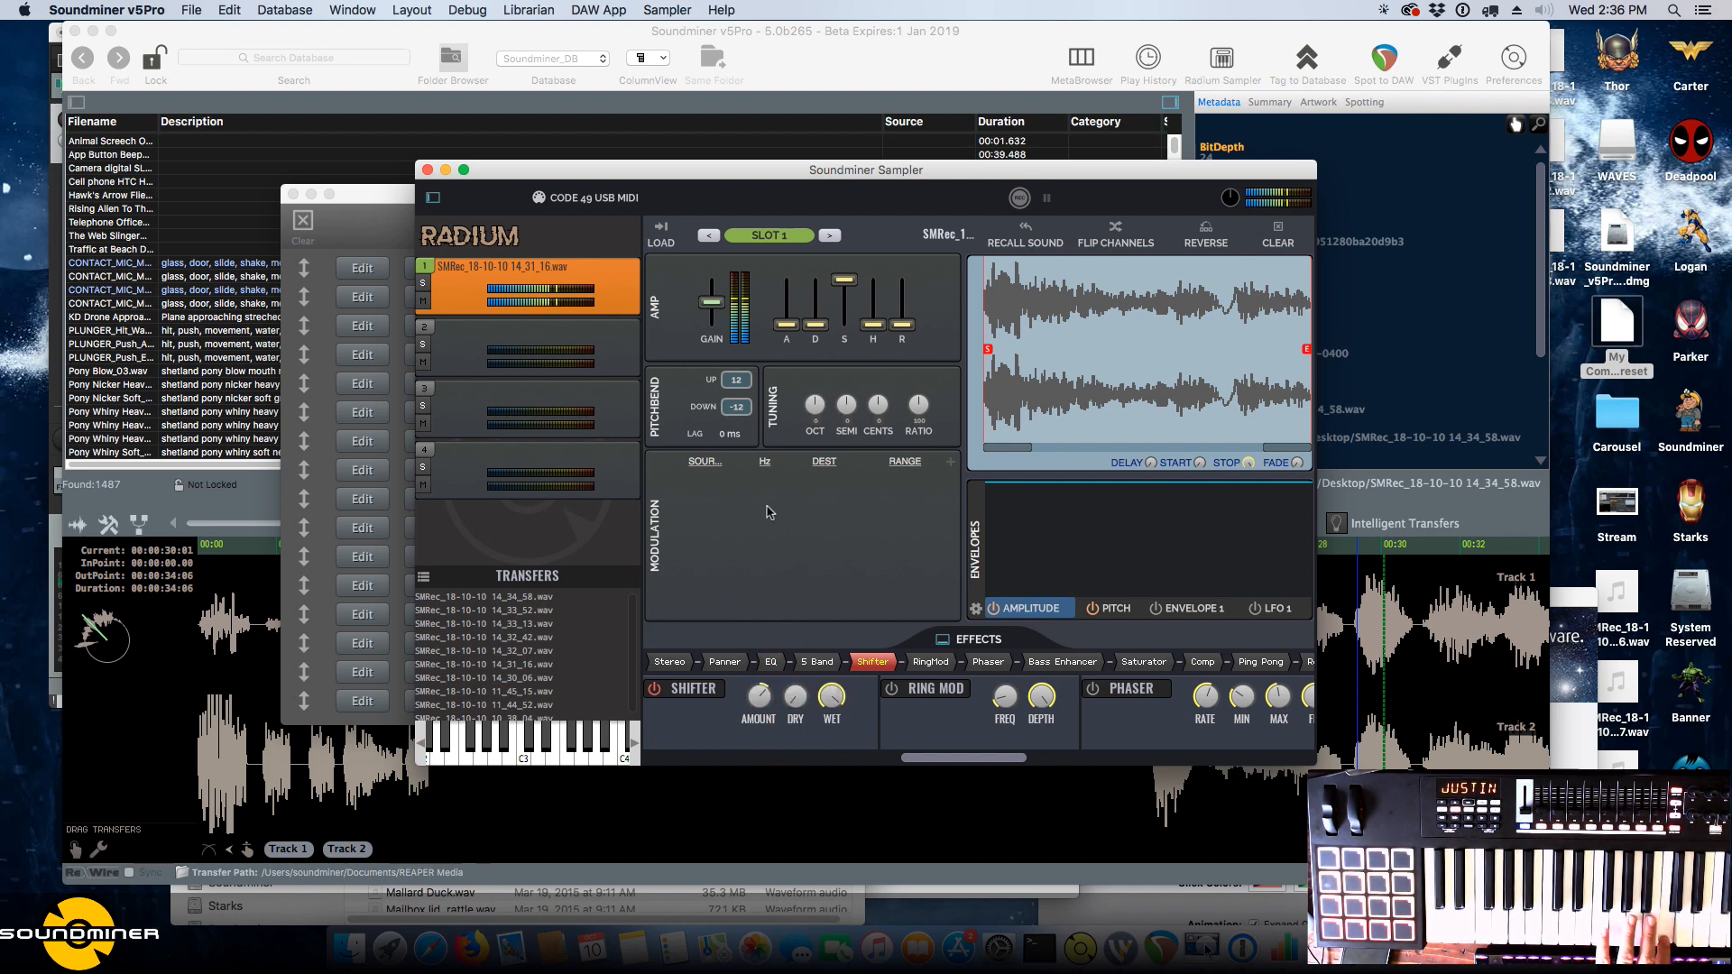
# Load a smooth cosine-shaped preset curve into LFO 1.
pyautogui.click(1277, 610)
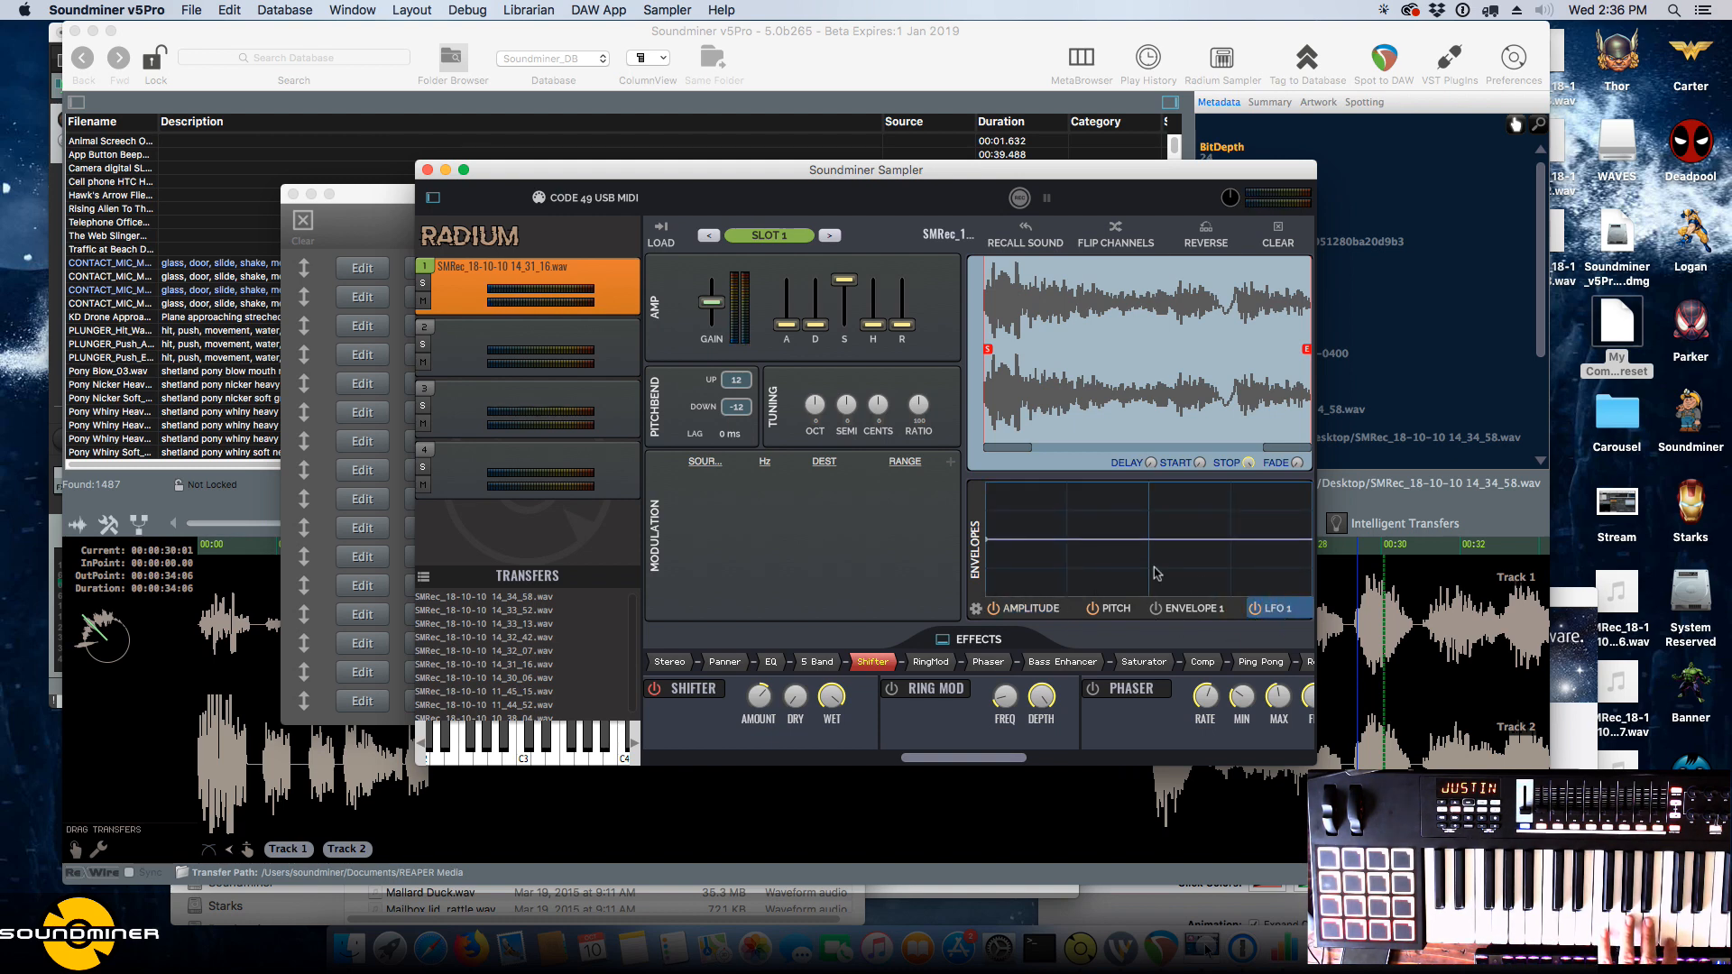
pyautogui.click(975, 608)
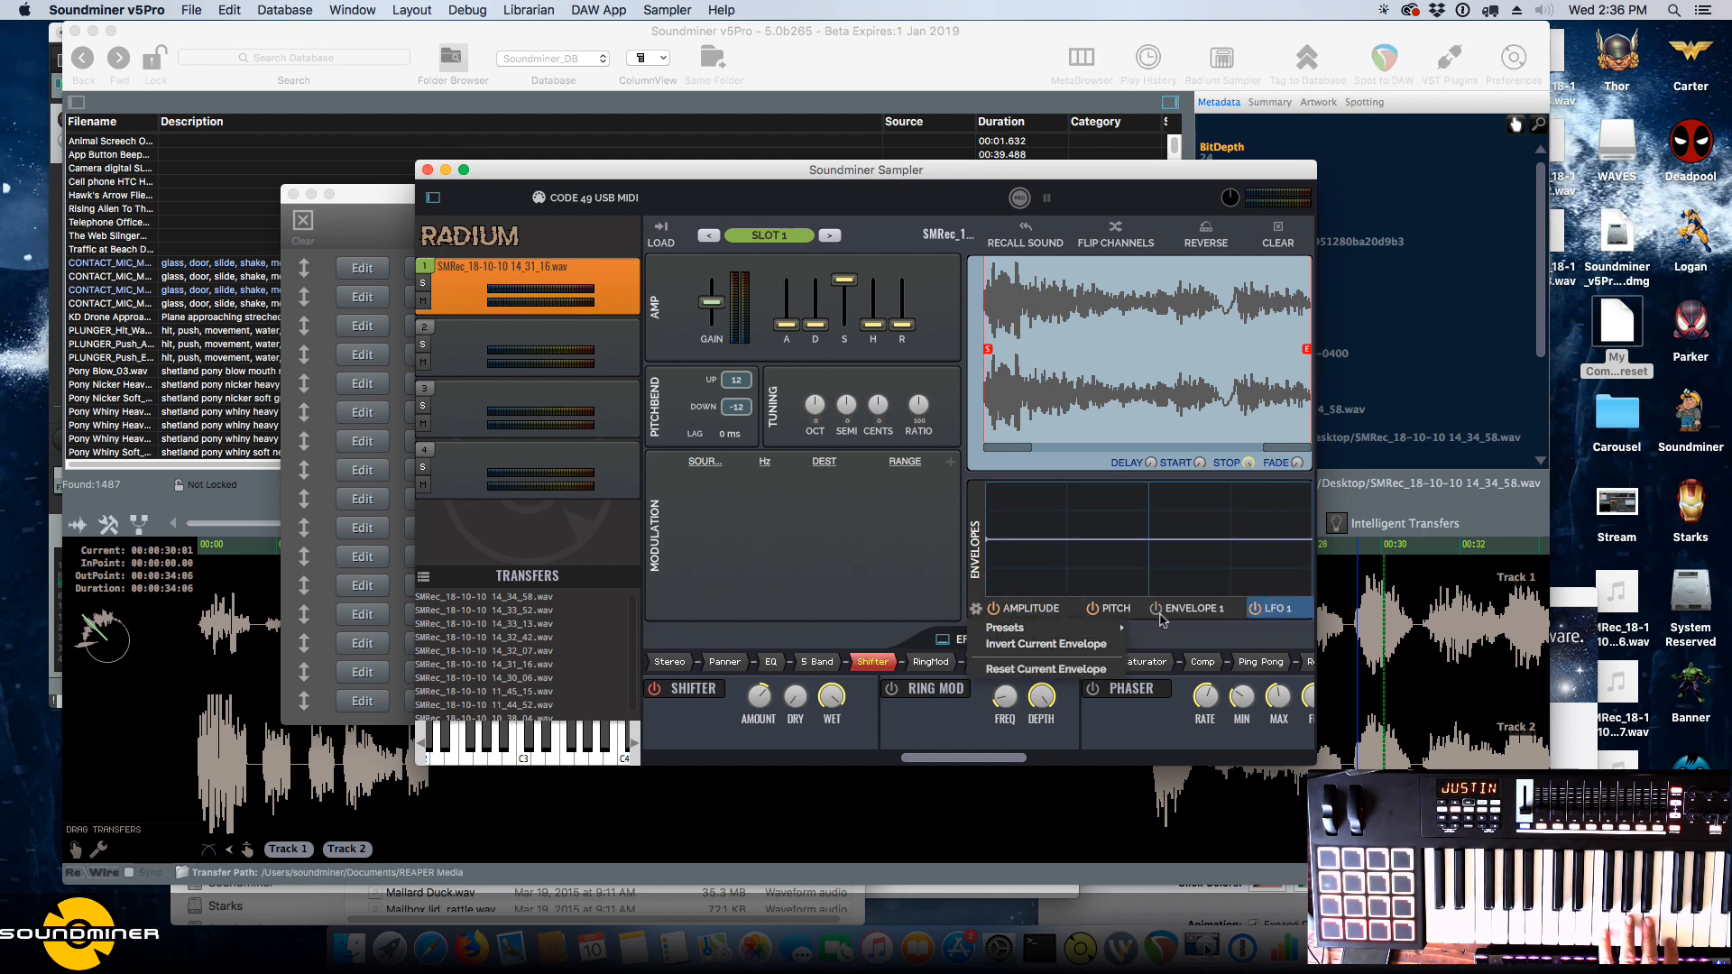
pyautogui.moveTo(1068, 632)
pyautogui.click(1175, 577)
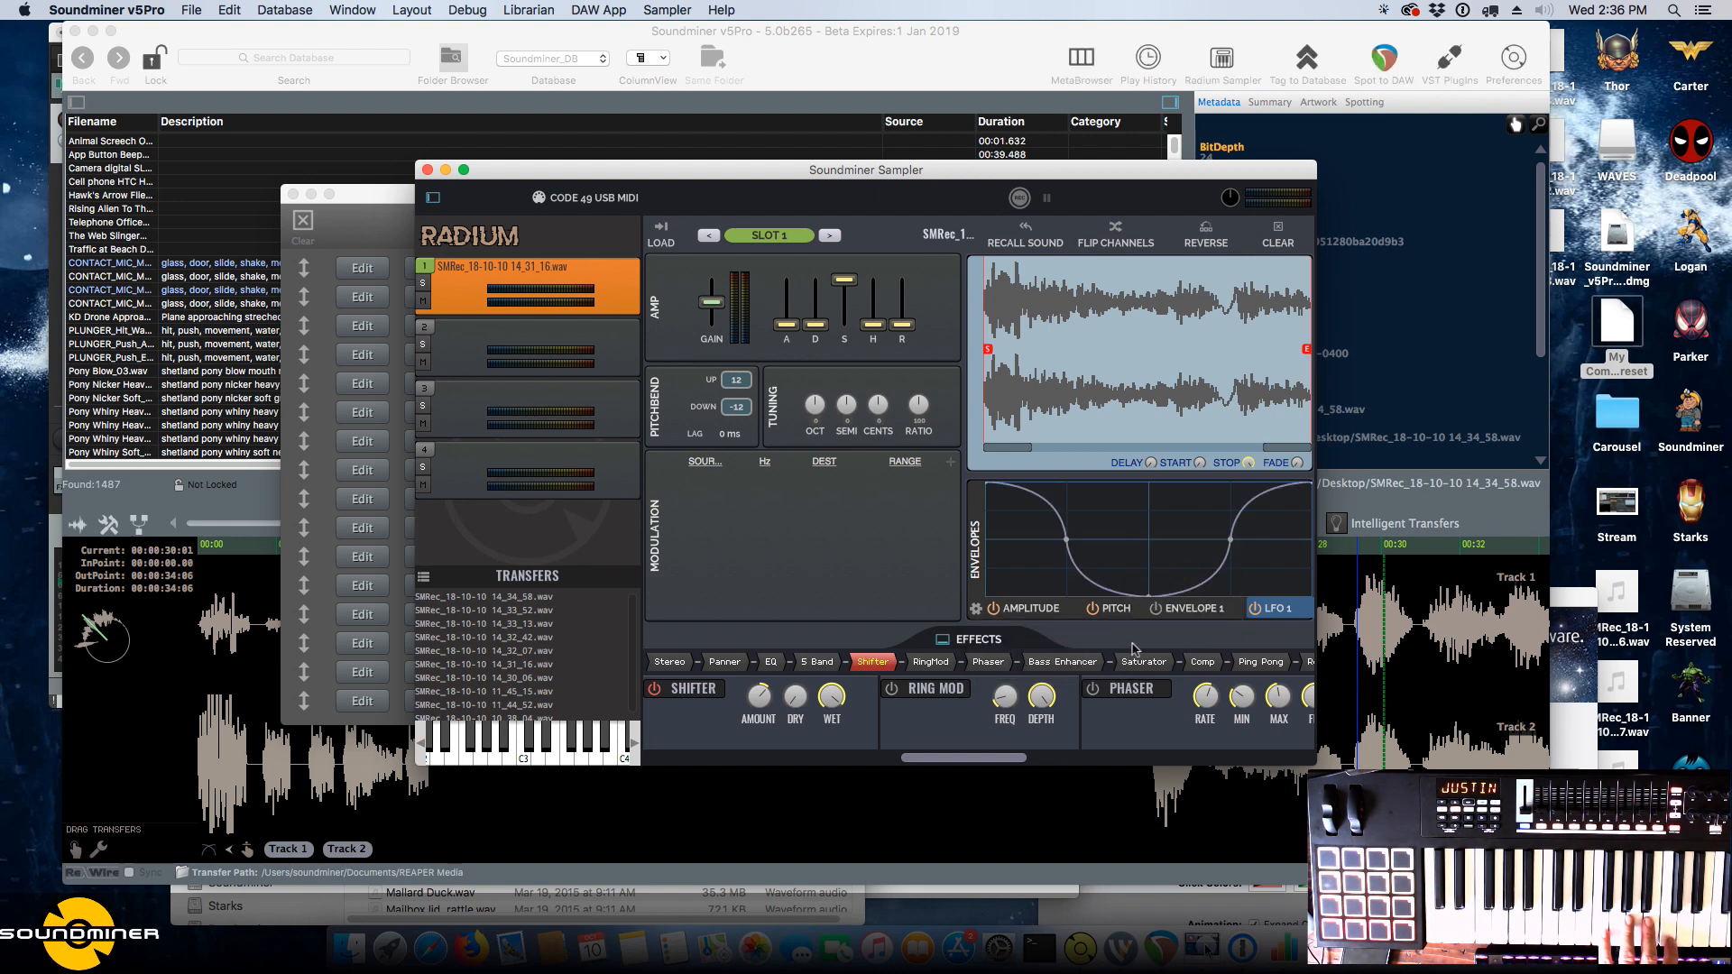
# Route LFO 1 to Pitchshift Shift Amount in a new modulation row, adjusting its rate and narrowing its range.
pyautogui.click(951, 462)
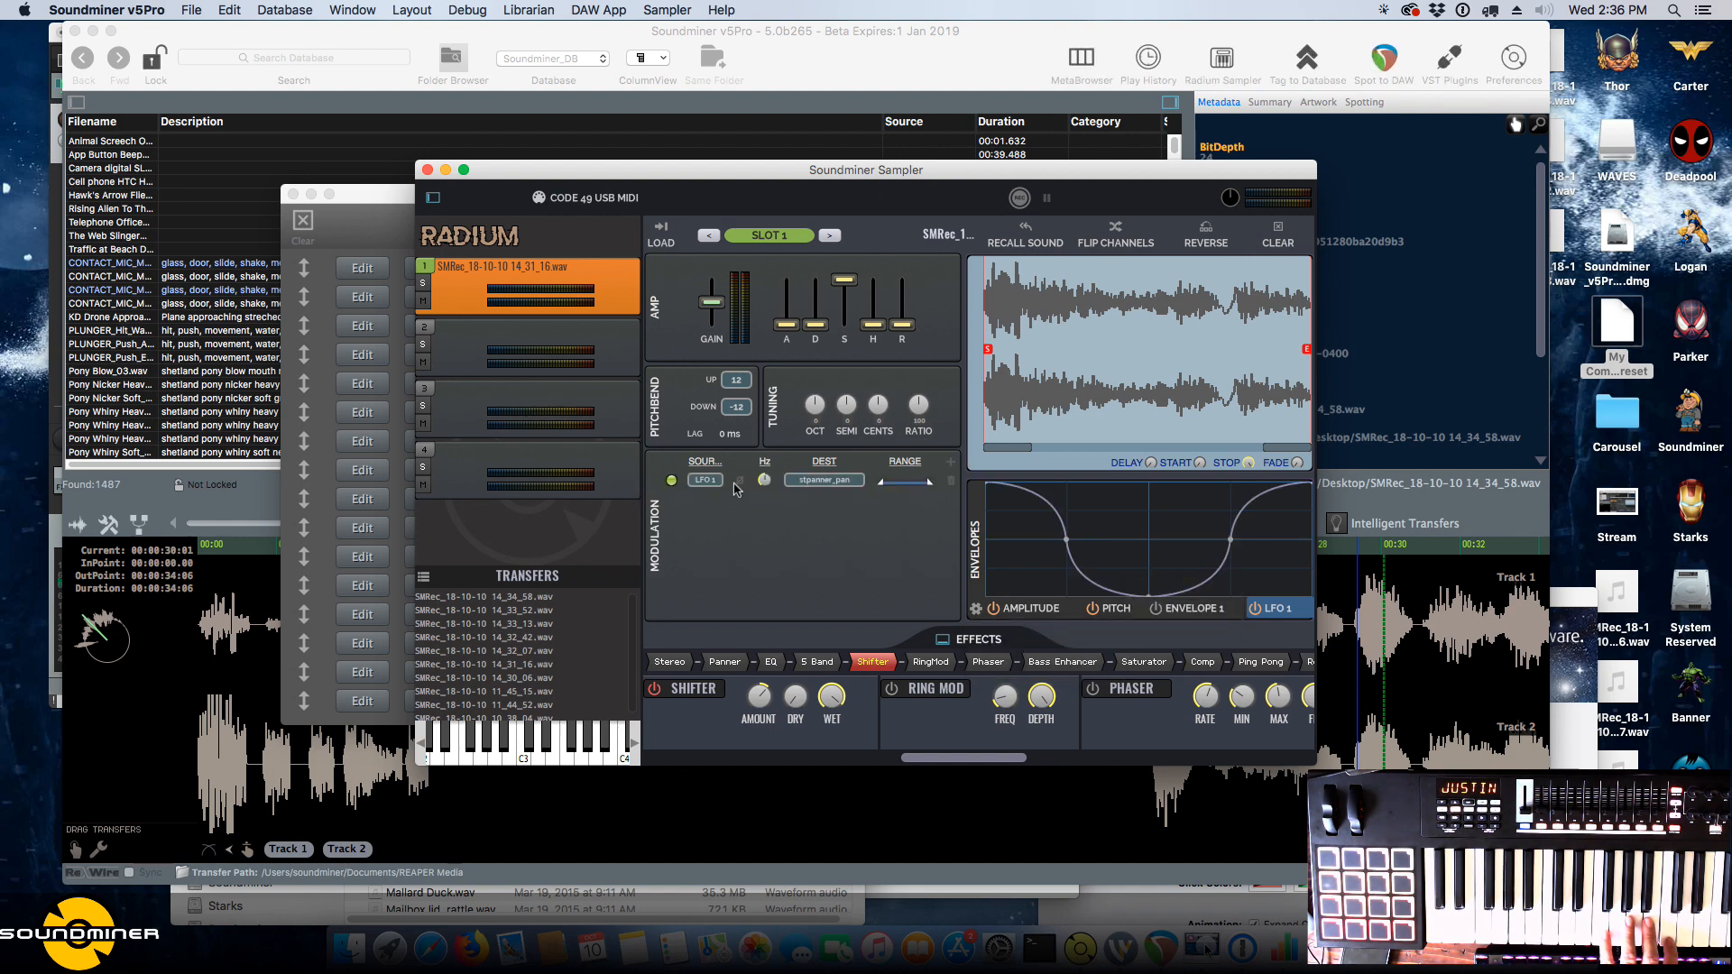
pyautogui.click(830, 481)
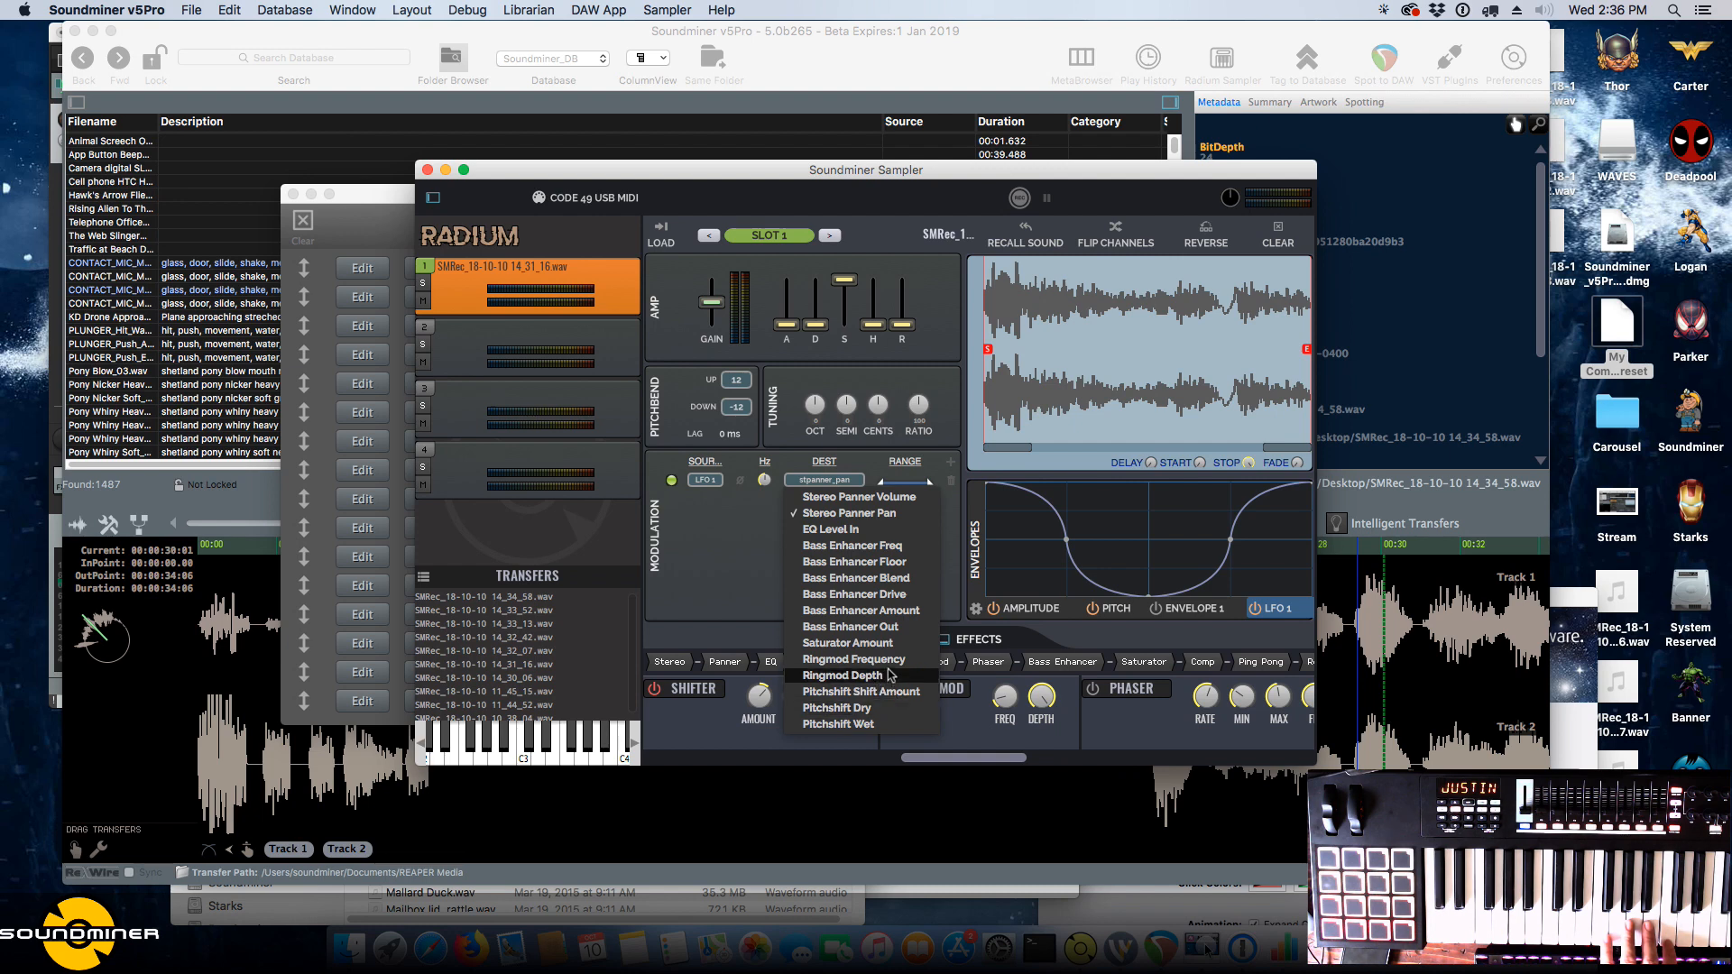
pyautogui.click(888, 707)
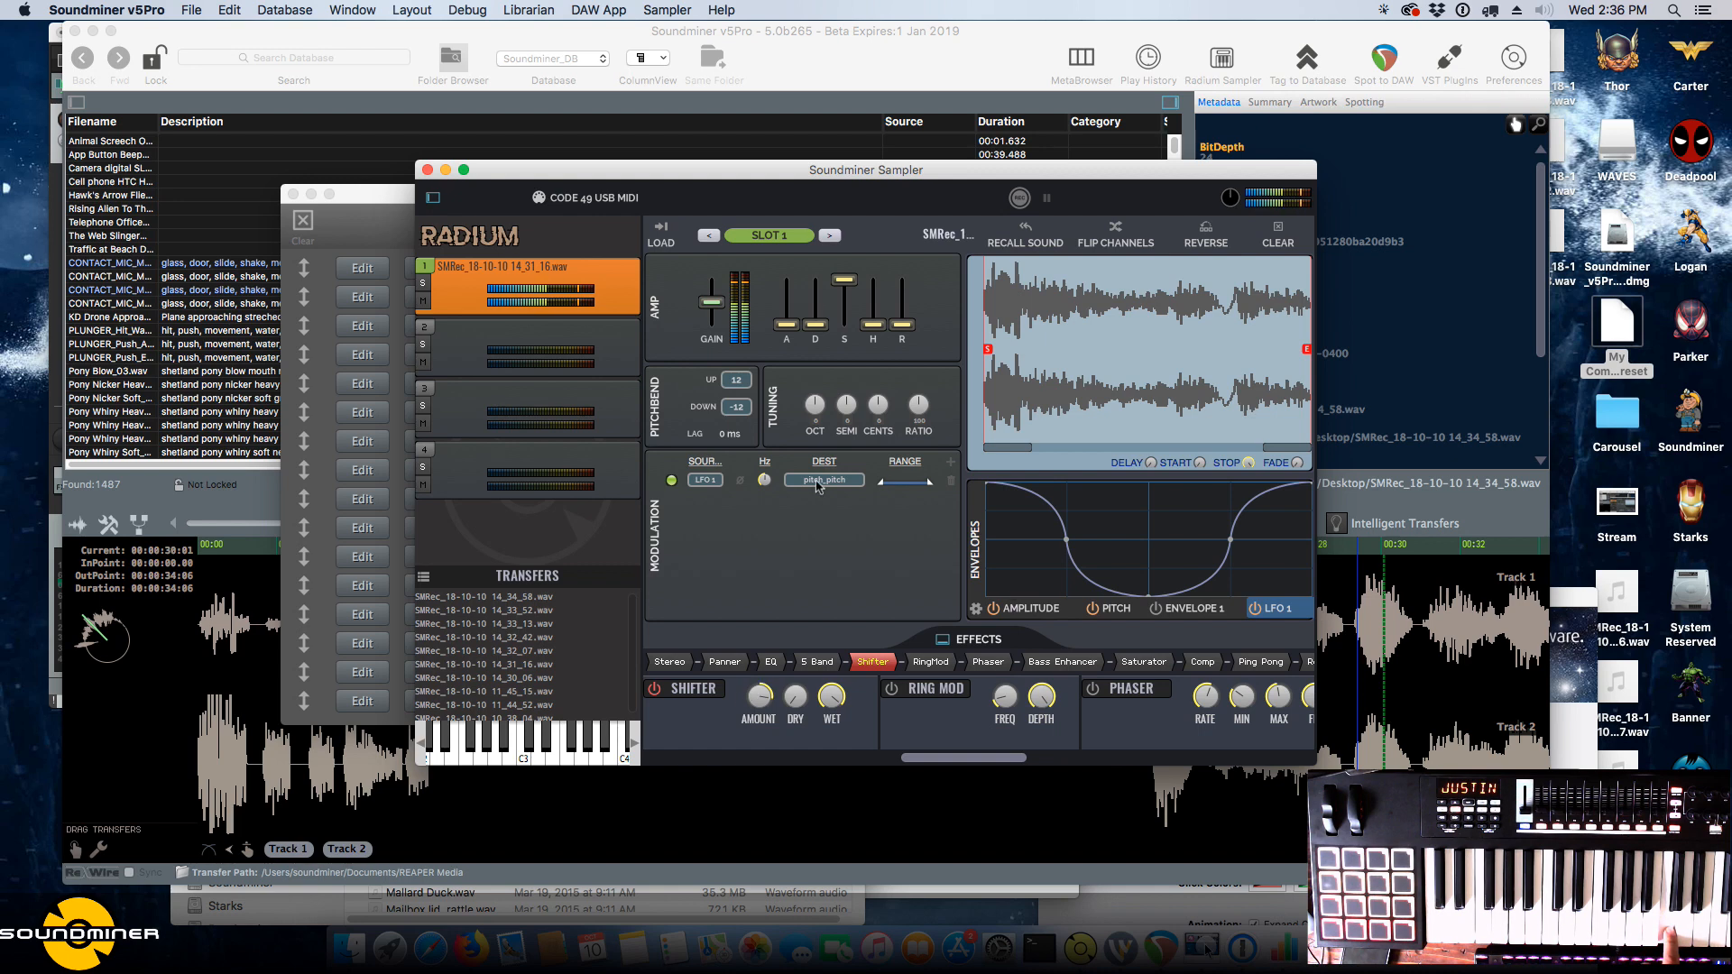
pyautogui.moveTo(765, 479)
pyautogui.mouseDown()
pyautogui.moveTo(764, 528)
pyautogui.moveTo(783, 408)
pyautogui.moveTo(770, 502)
pyautogui.mouseUp()
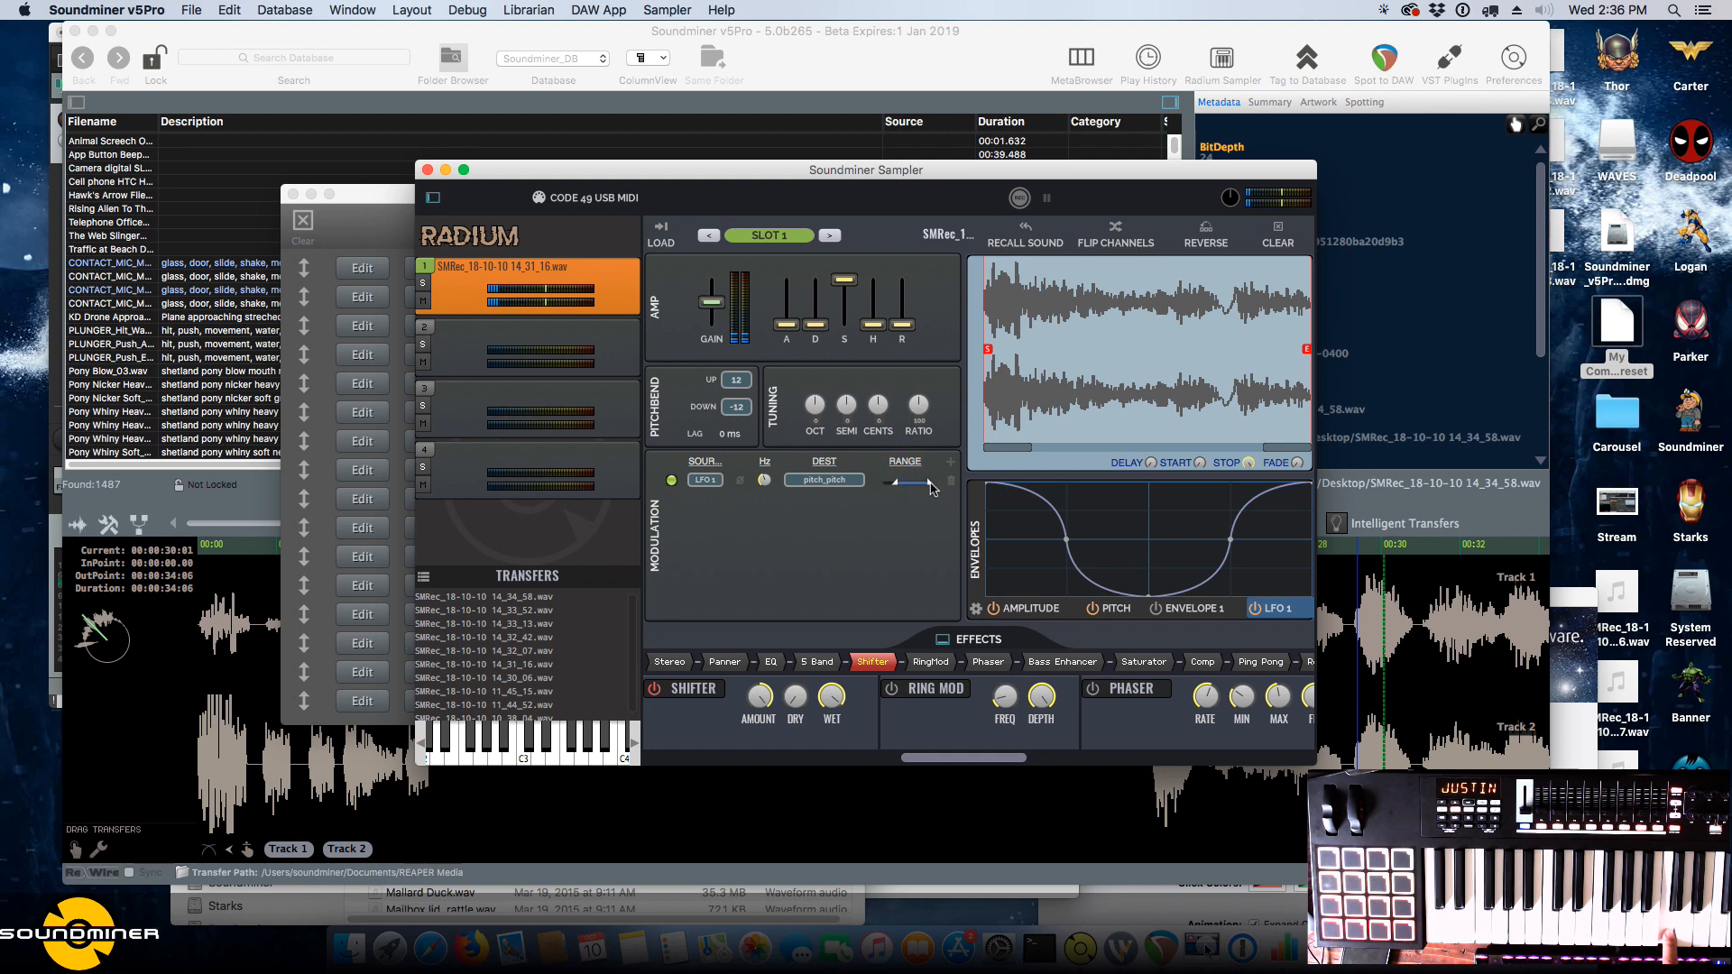
pyautogui.click(907, 479)
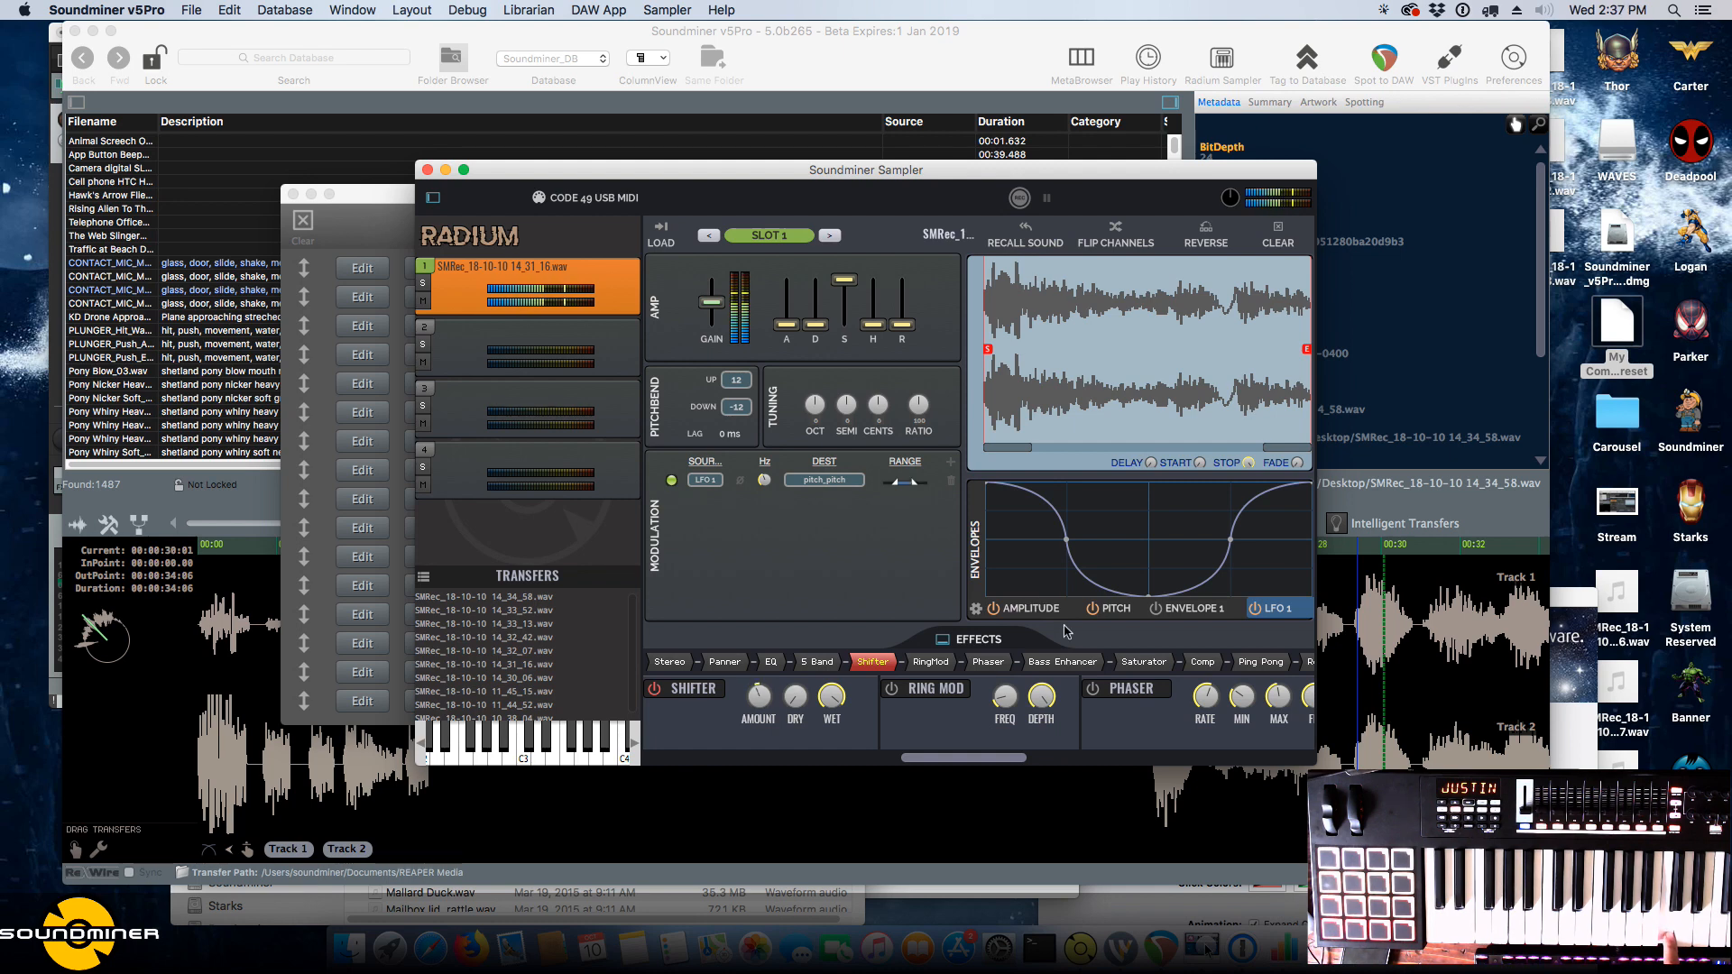
# Replace the LFO modulation row with one routing 1 Modulation Wheel (MSB) to Pitchshift Shift Amount.
pyautogui.click(950, 481)
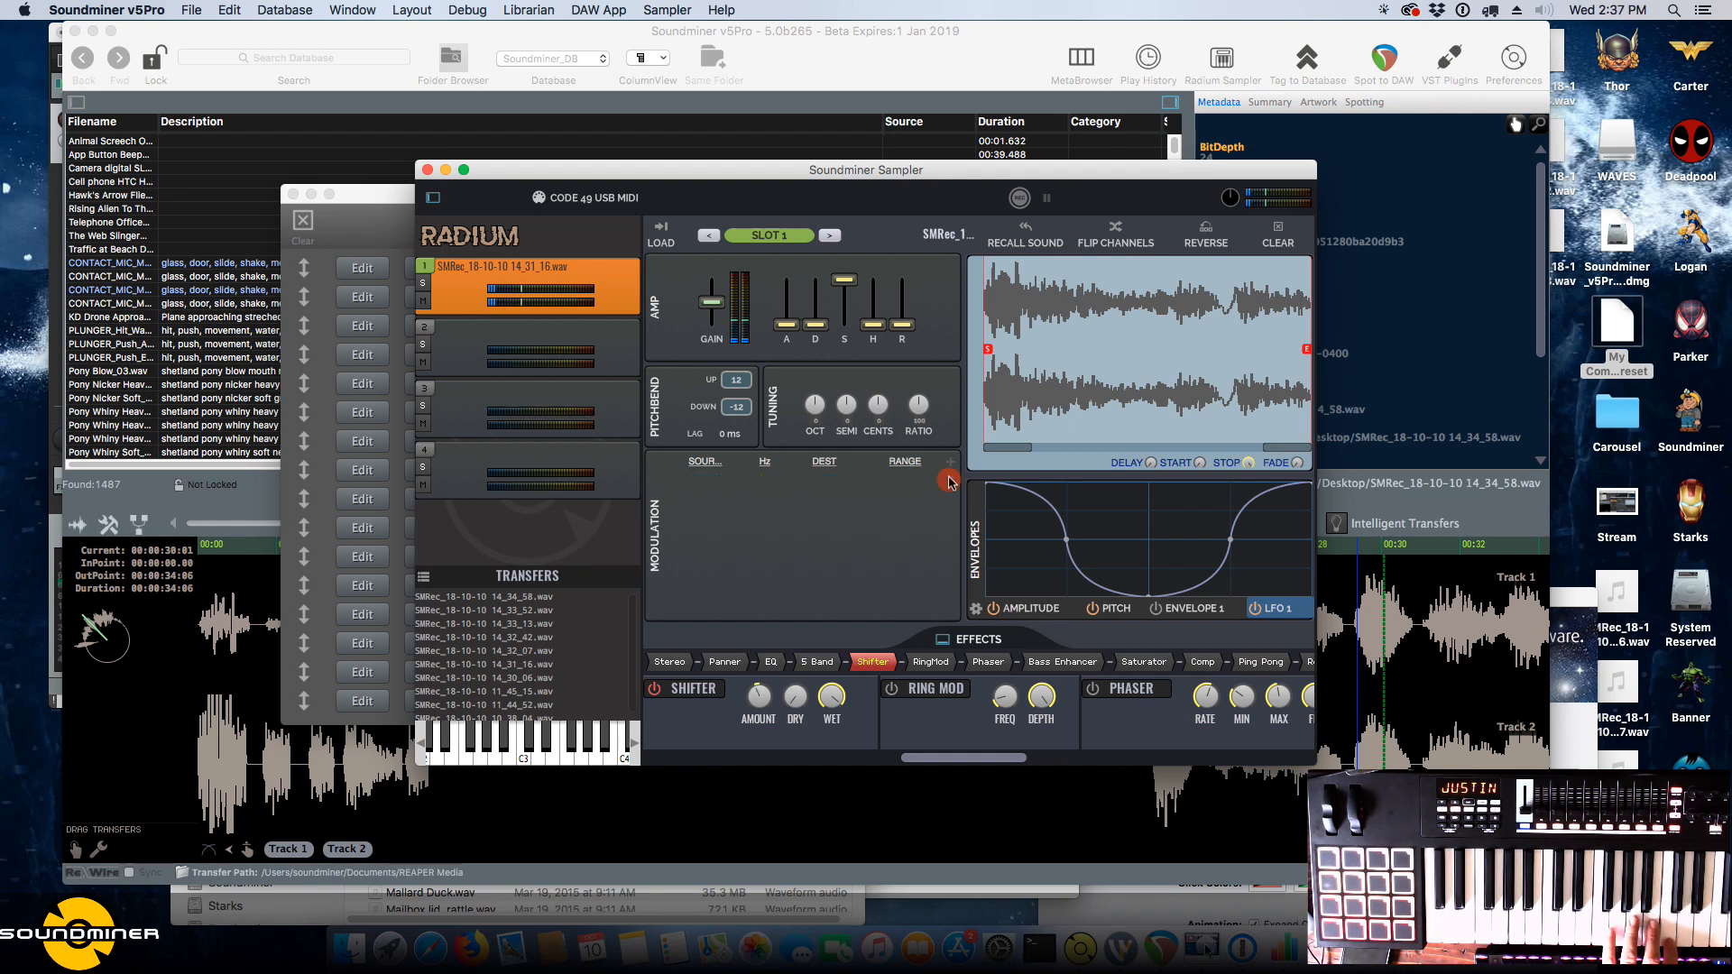
pyautogui.click(951, 462)
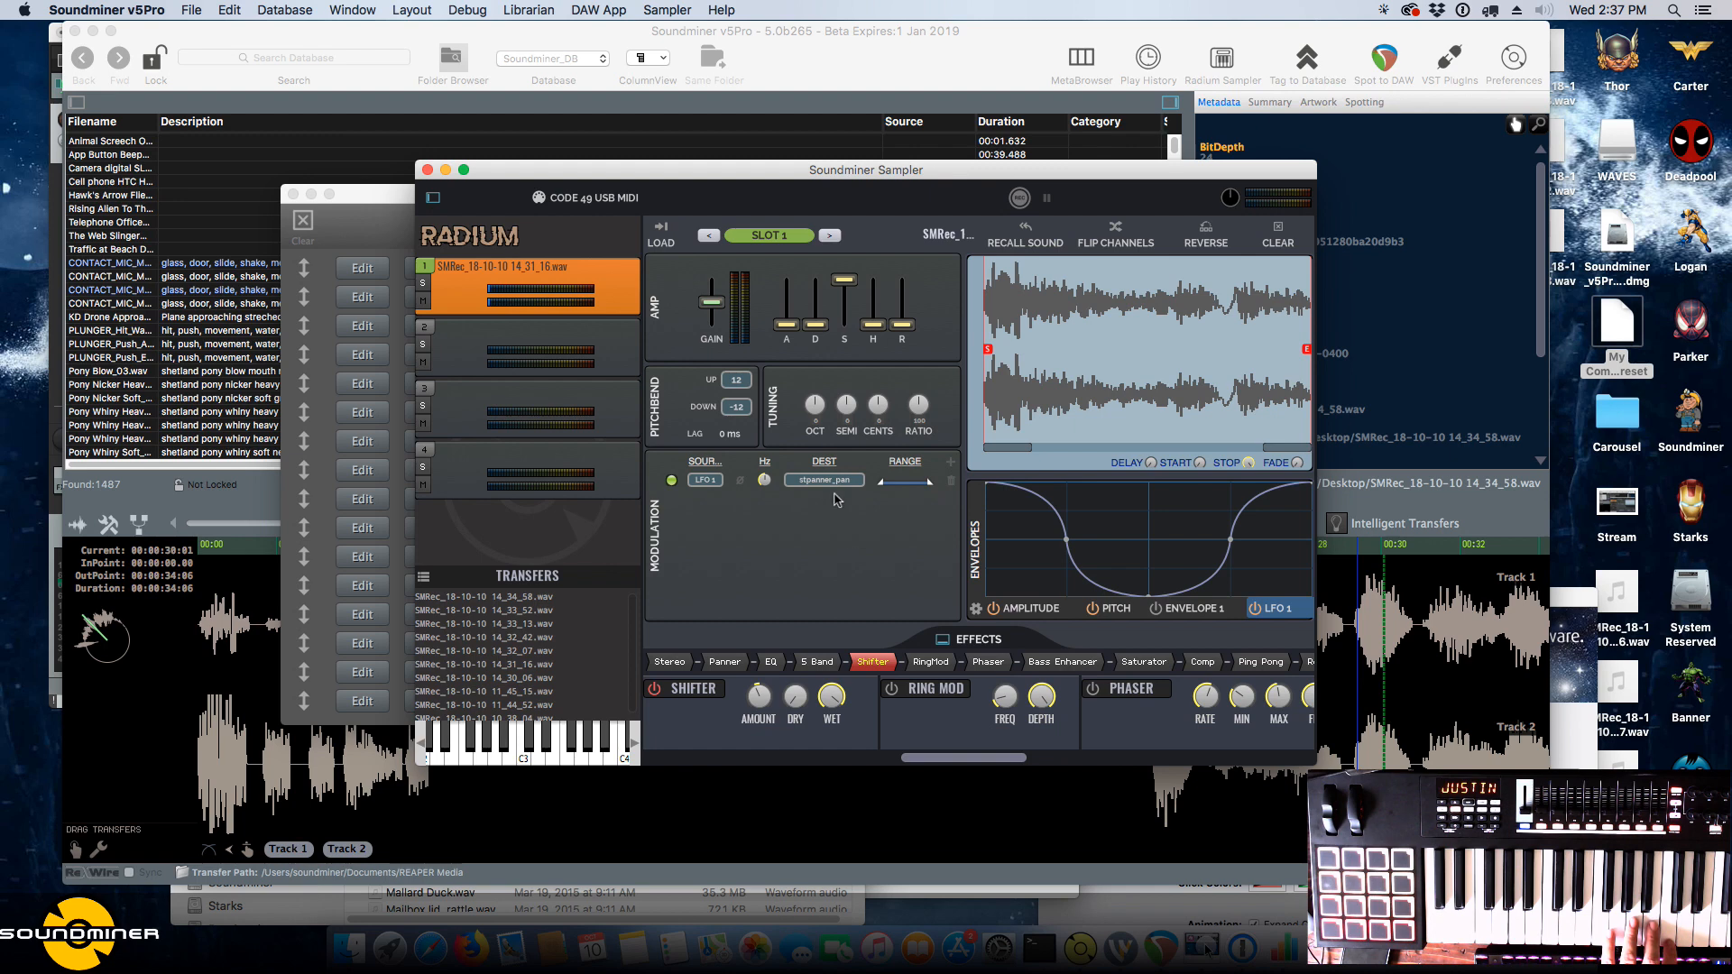
pyautogui.click(705, 480)
pyautogui.click(758, 48)
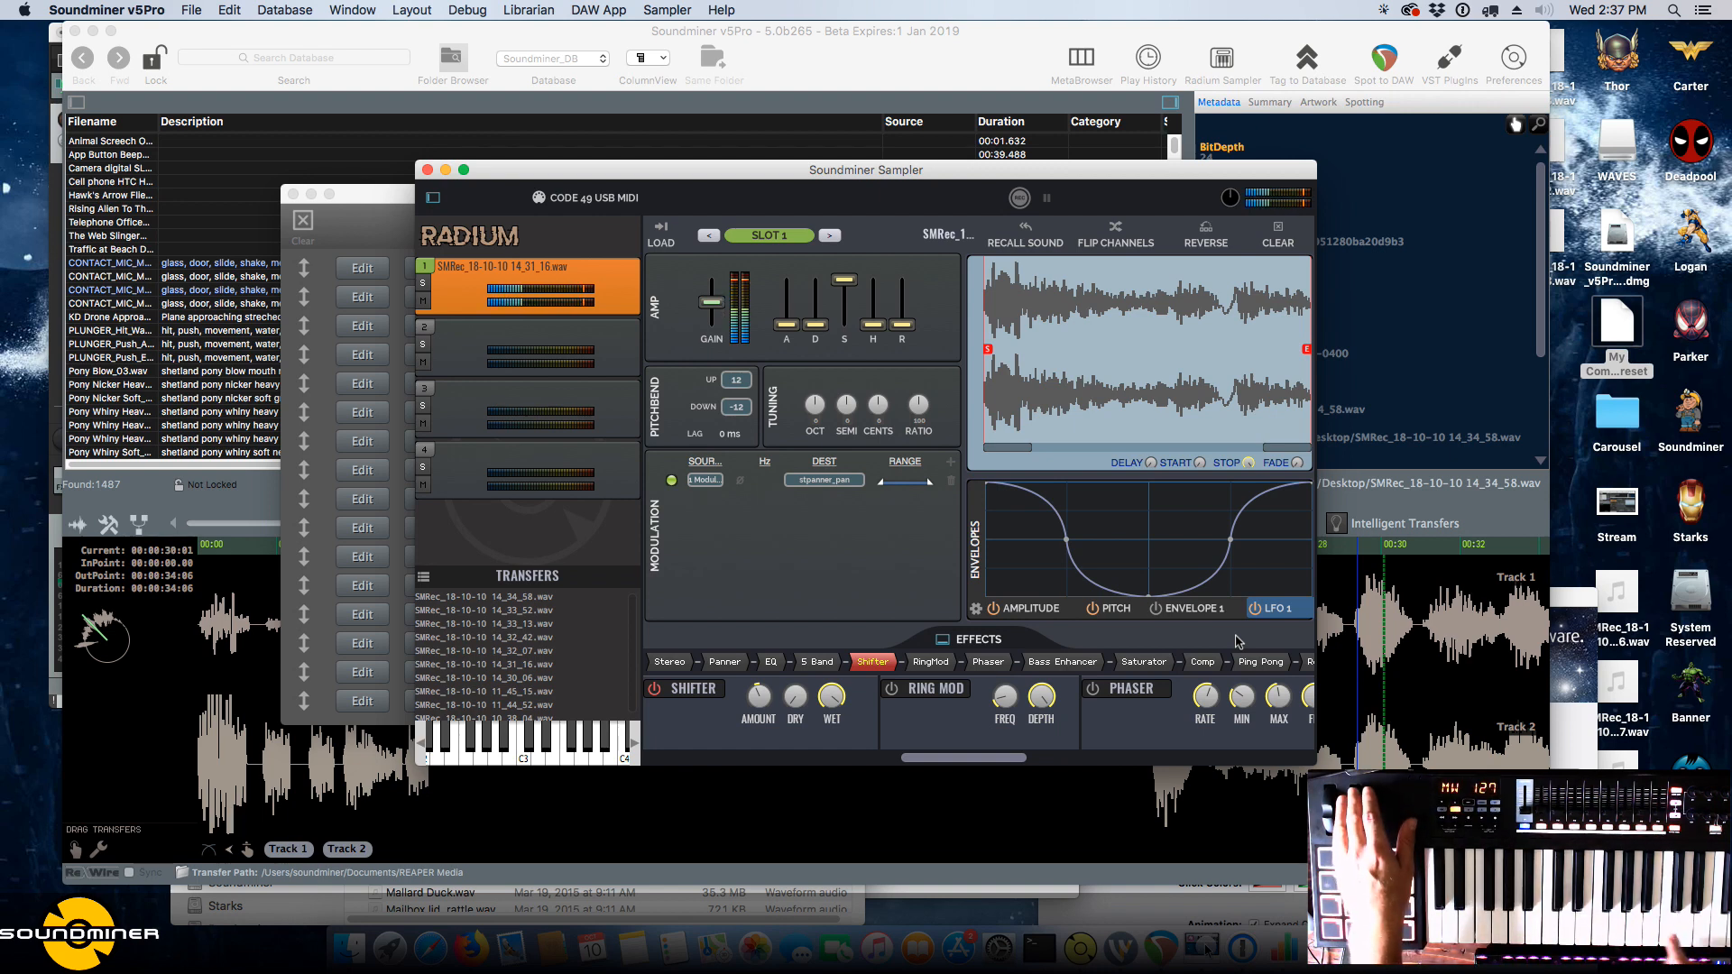
pyautogui.click(832, 479)
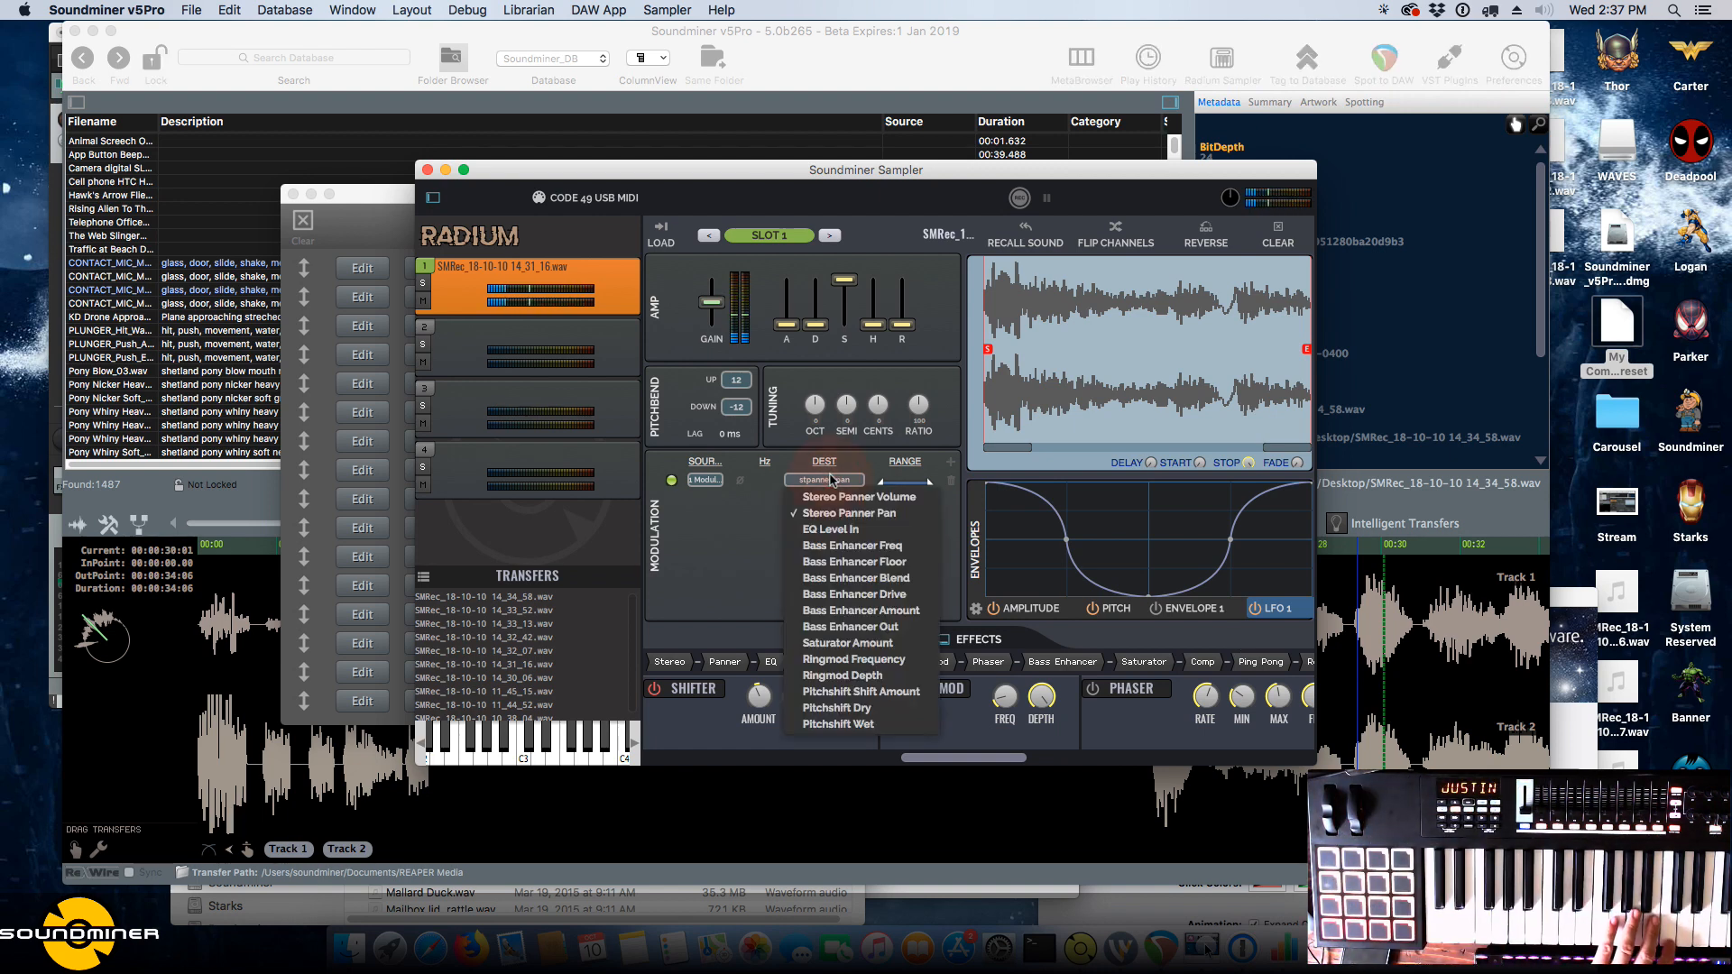
pyautogui.click(857, 693)
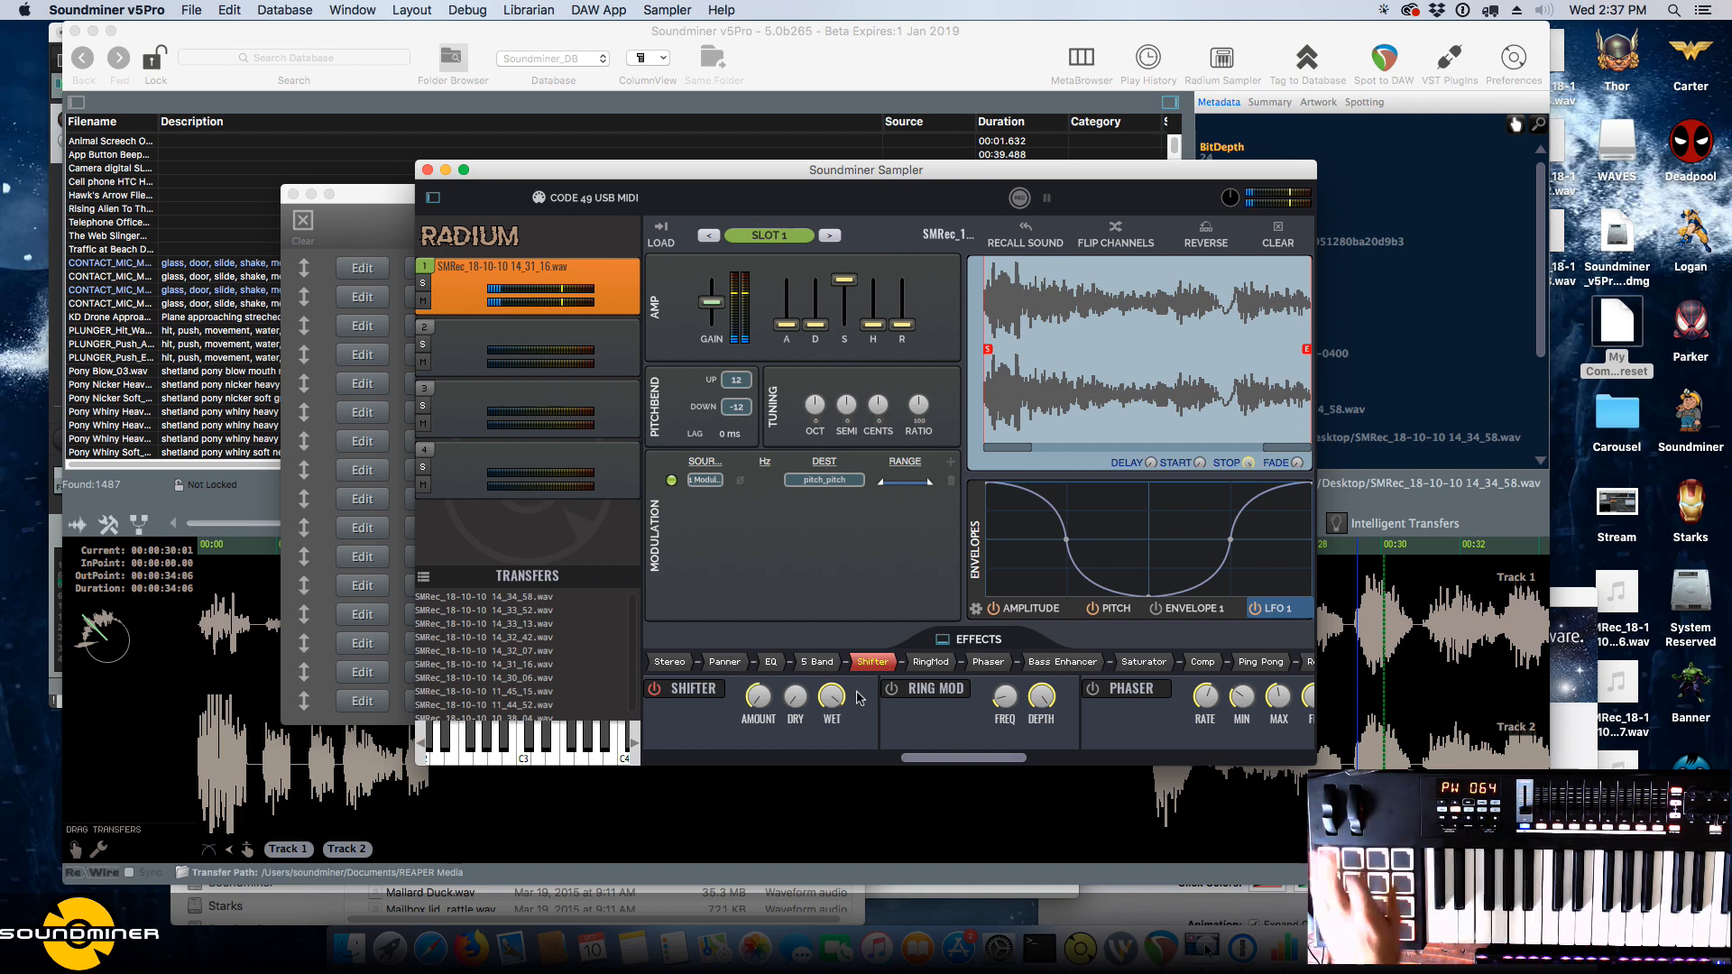
# Check the available modulation sources and delete the modulation wheel row.
pyautogui.click(708, 480)
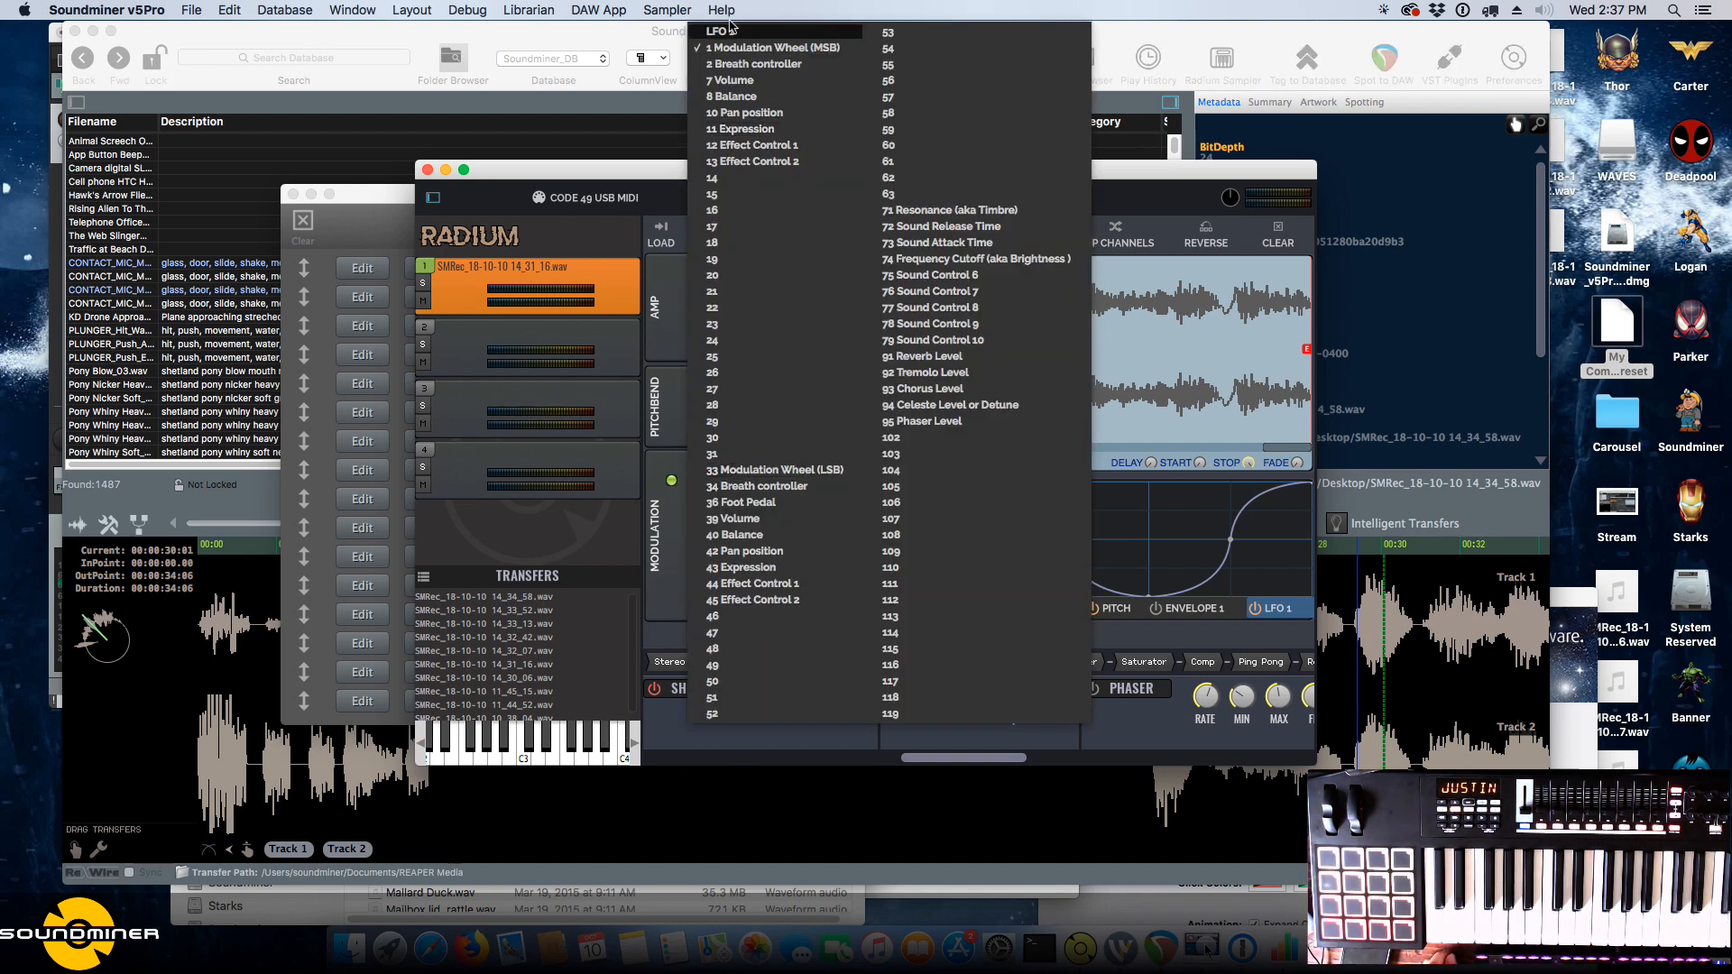
pyautogui.click(679, 585)
pyautogui.click(951, 481)
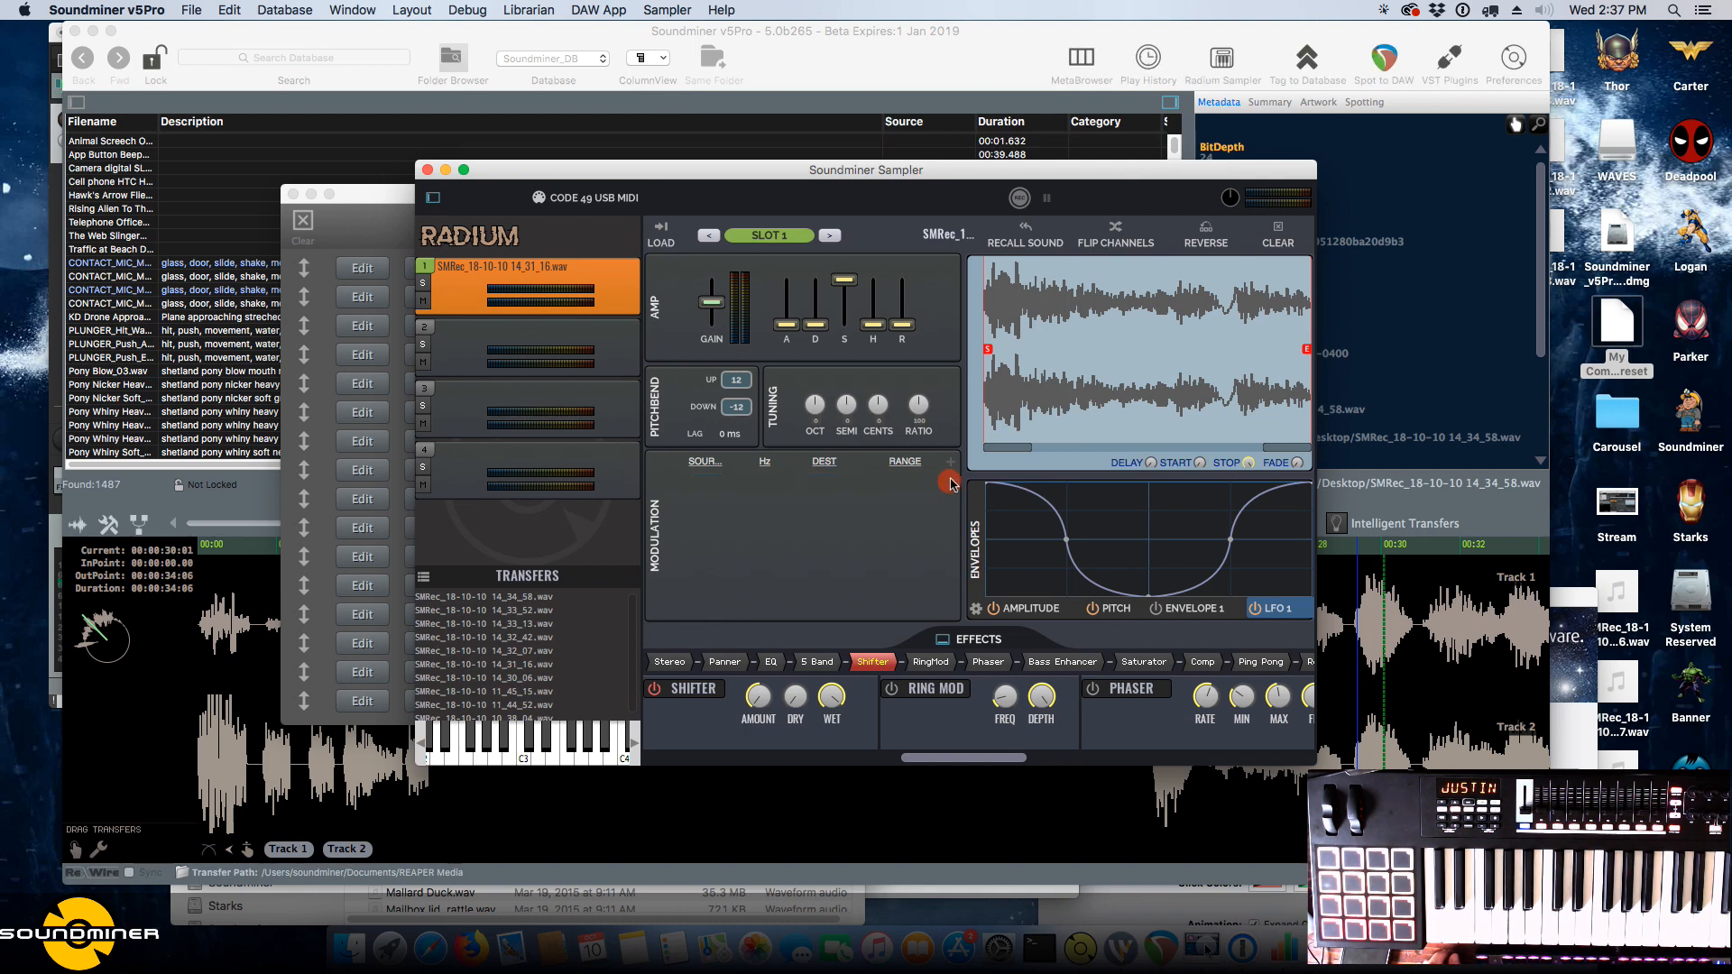
# Draw a multi-point curve in Envelope 1 that falls, rises to a middle peak and drops again.
pyautogui.click(1182, 608)
pyautogui.click(1285, 610)
pyautogui.click(1257, 611)
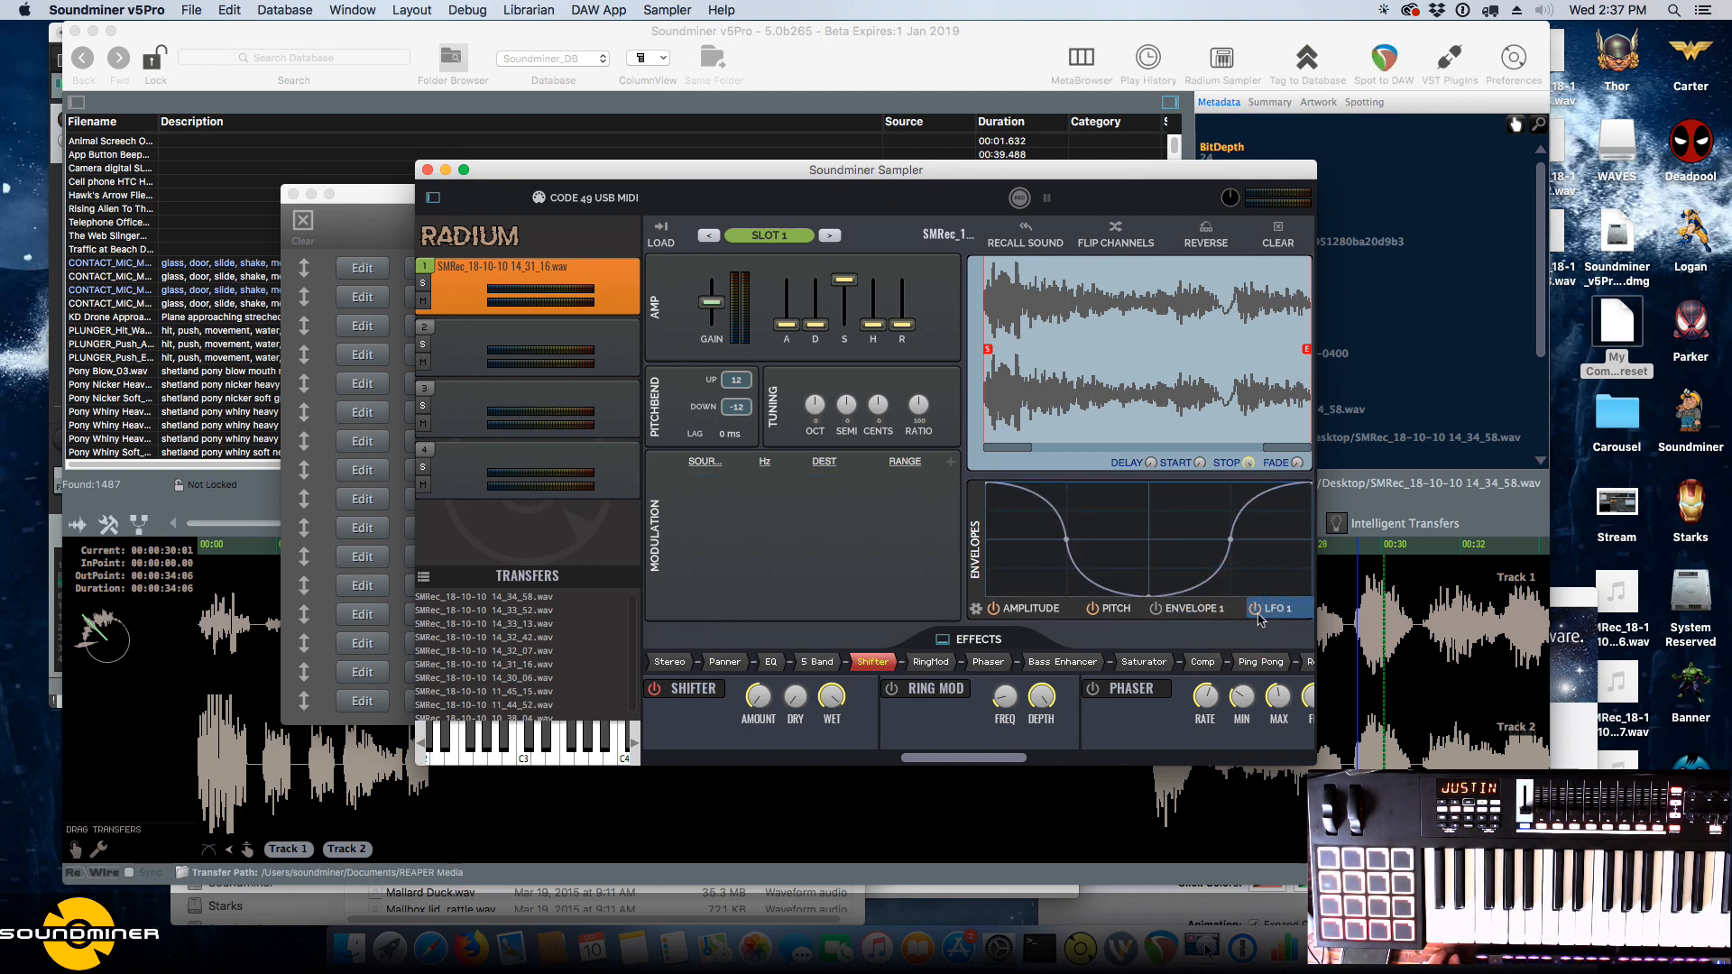
pyautogui.click(1173, 611)
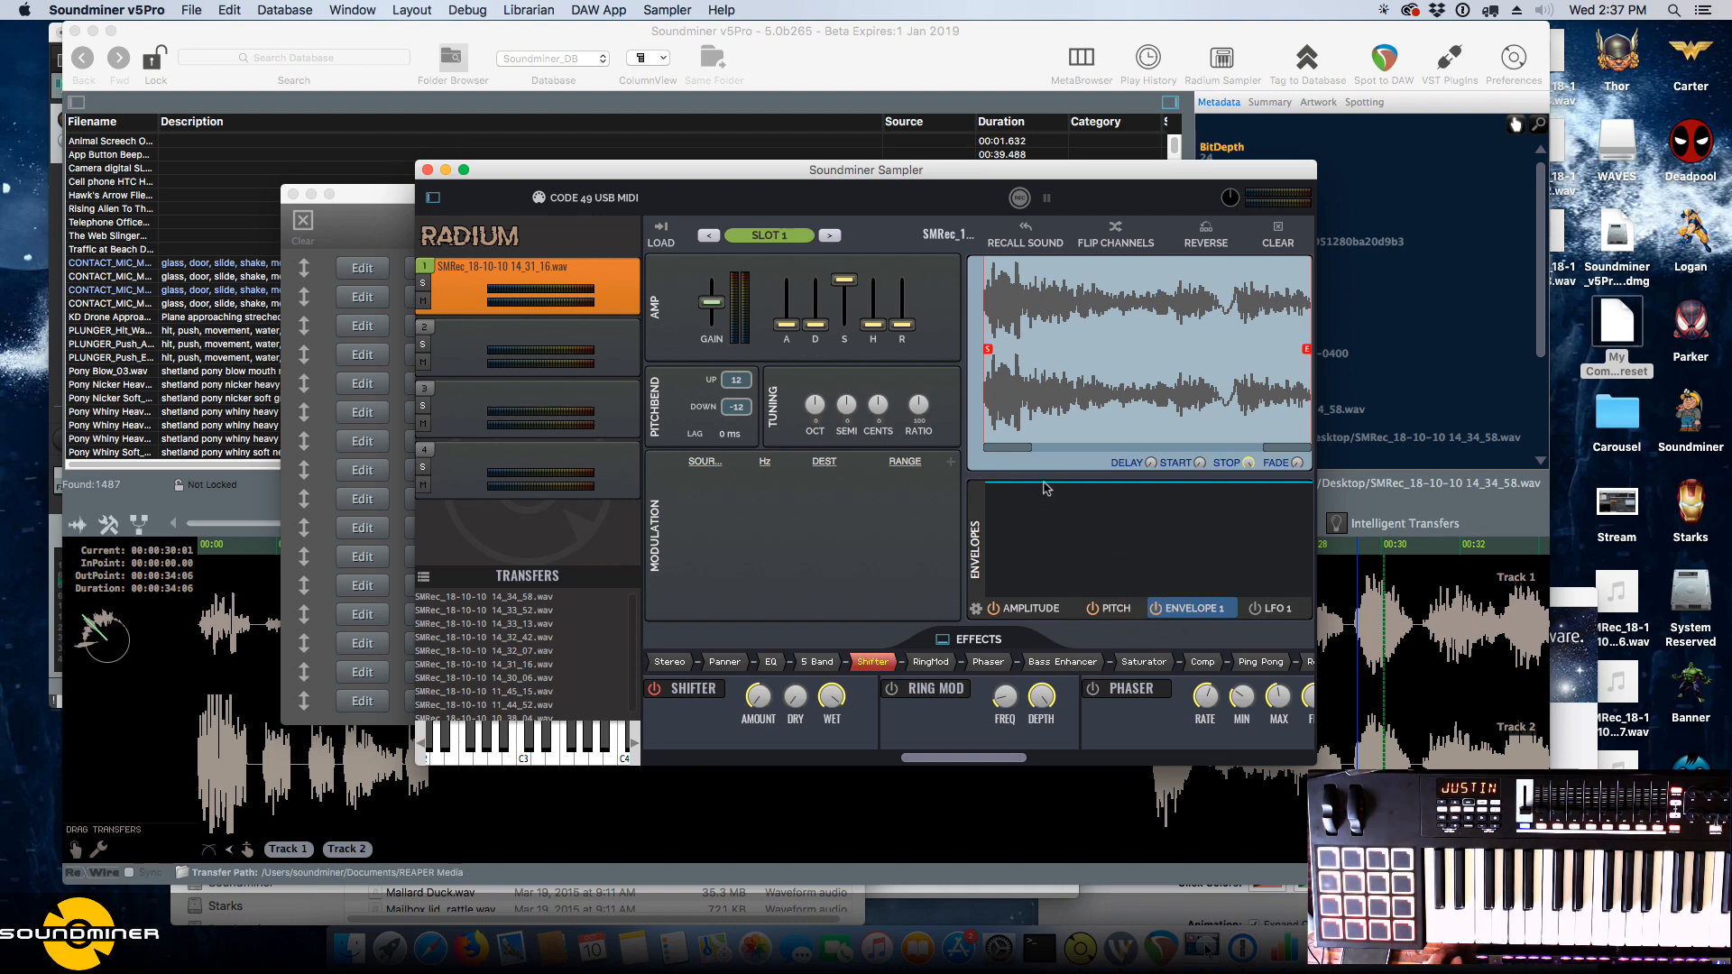
pyautogui.moveTo(1044, 484); pyautogui.dragTo(1041, 544)
pyautogui.moveTo(1163, 547); pyautogui.dragTo(1222, 568)
# Add a new modulation row with LFO 1 as its source and clear all drawn points from Envelope 1.
pyautogui.click(948, 462)
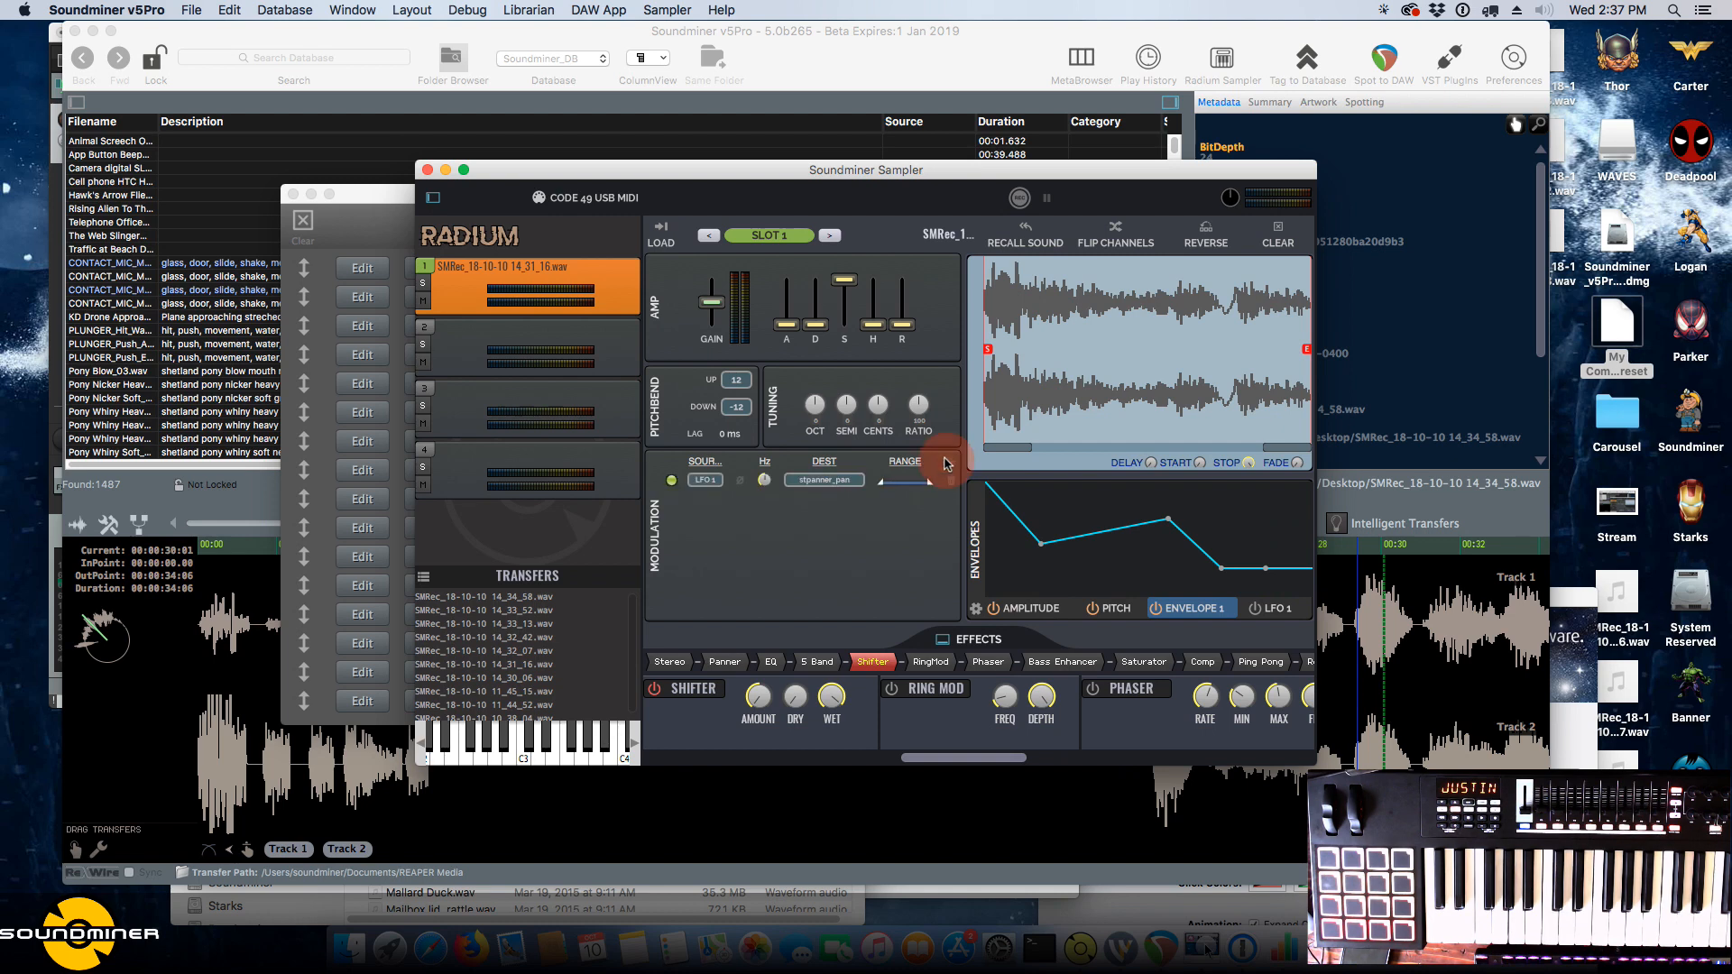
pyautogui.click(706, 479)
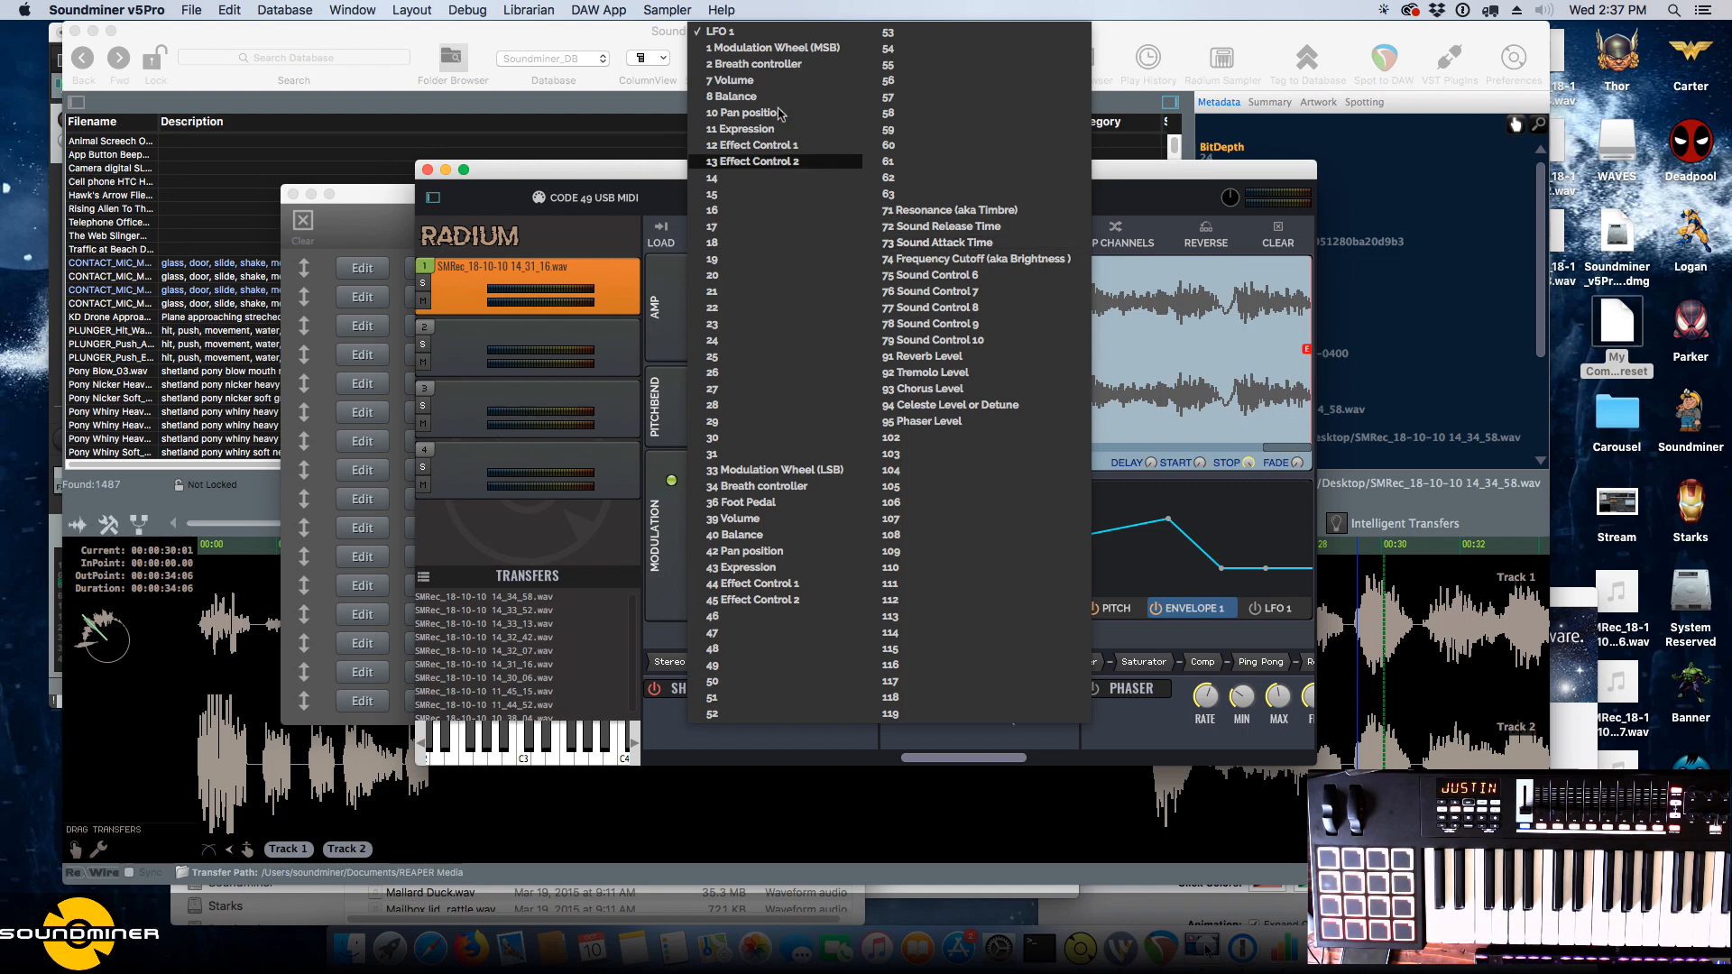
pyautogui.click(1311, 513)
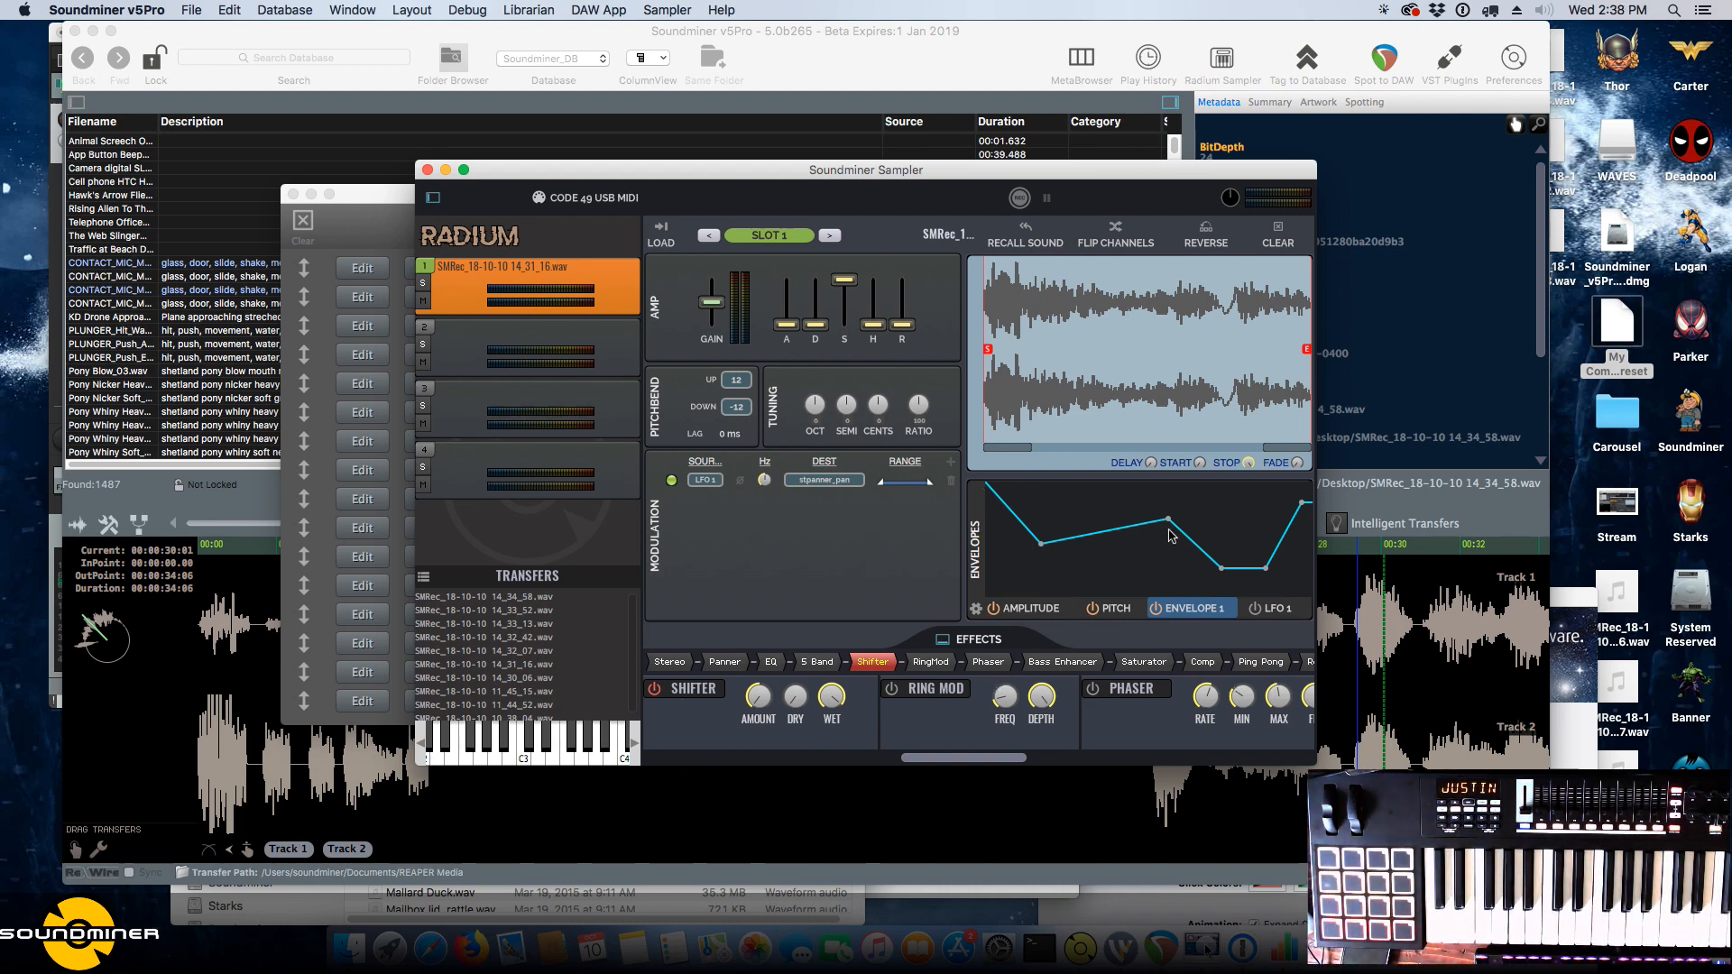
pyautogui.moveTo(1281, 564); pyautogui.dragTo(996, 530)
pyautogui.moveTo(1293, 504); pyautogui.dragTo(1341, 484)
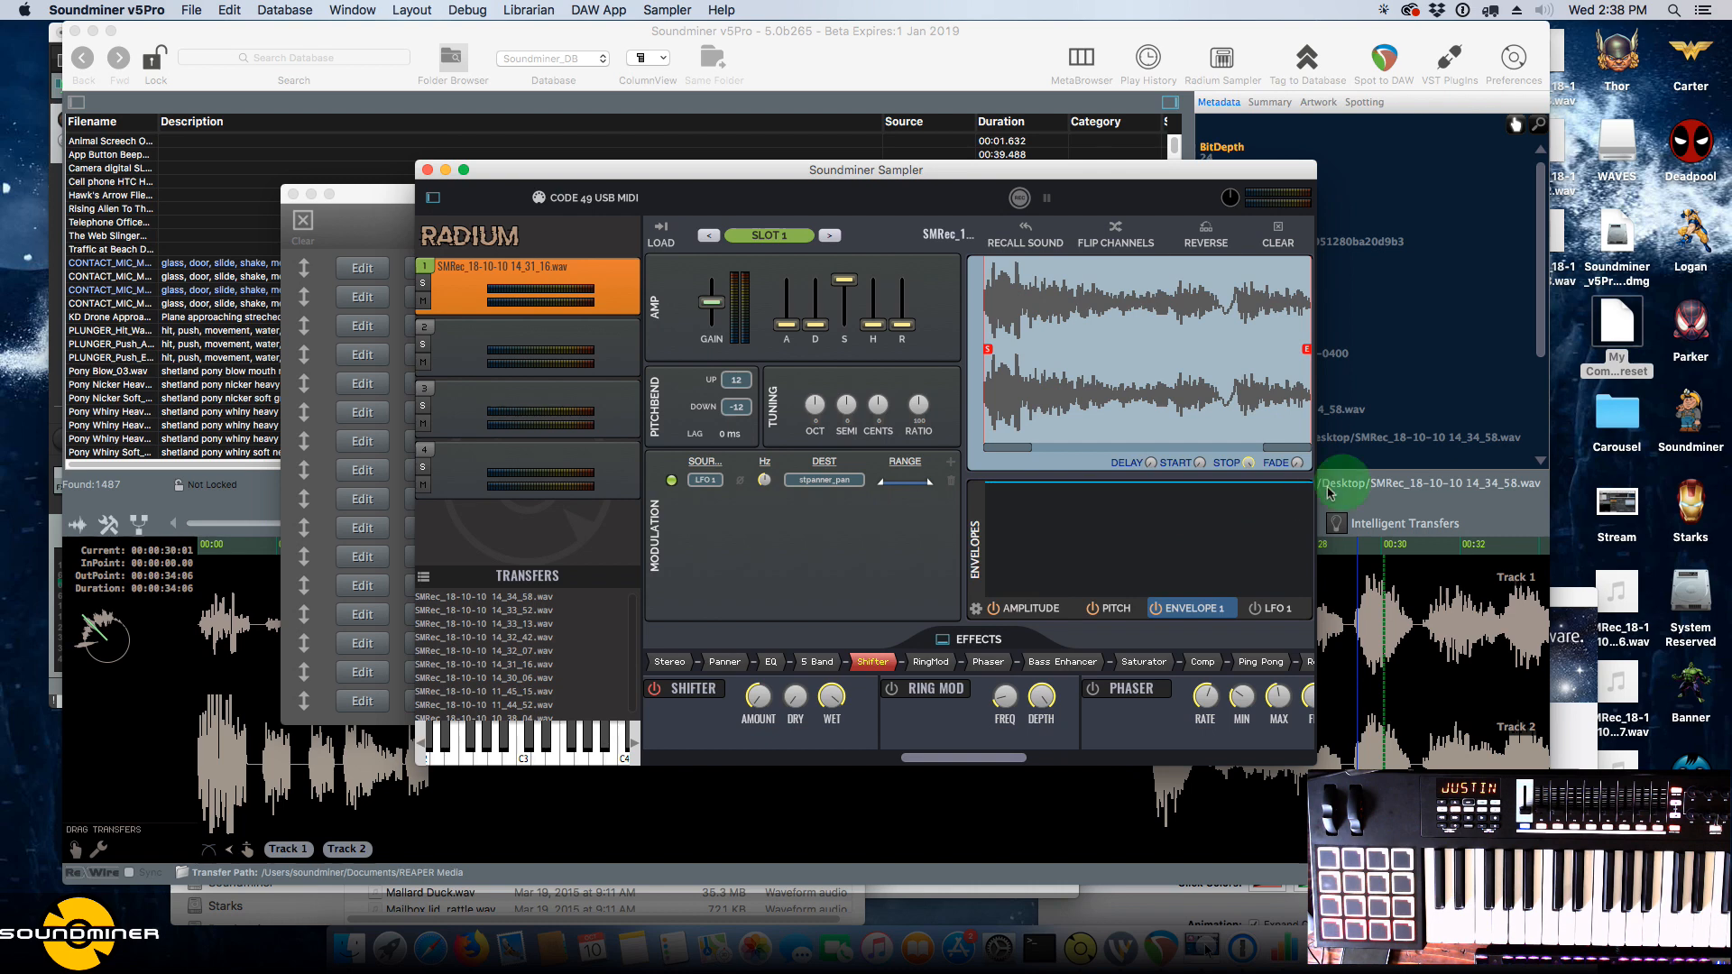
# Draw a rising fade-in ramp over roughly the first third of the amplitude envelope.
pyautogui.click(1025, 609)
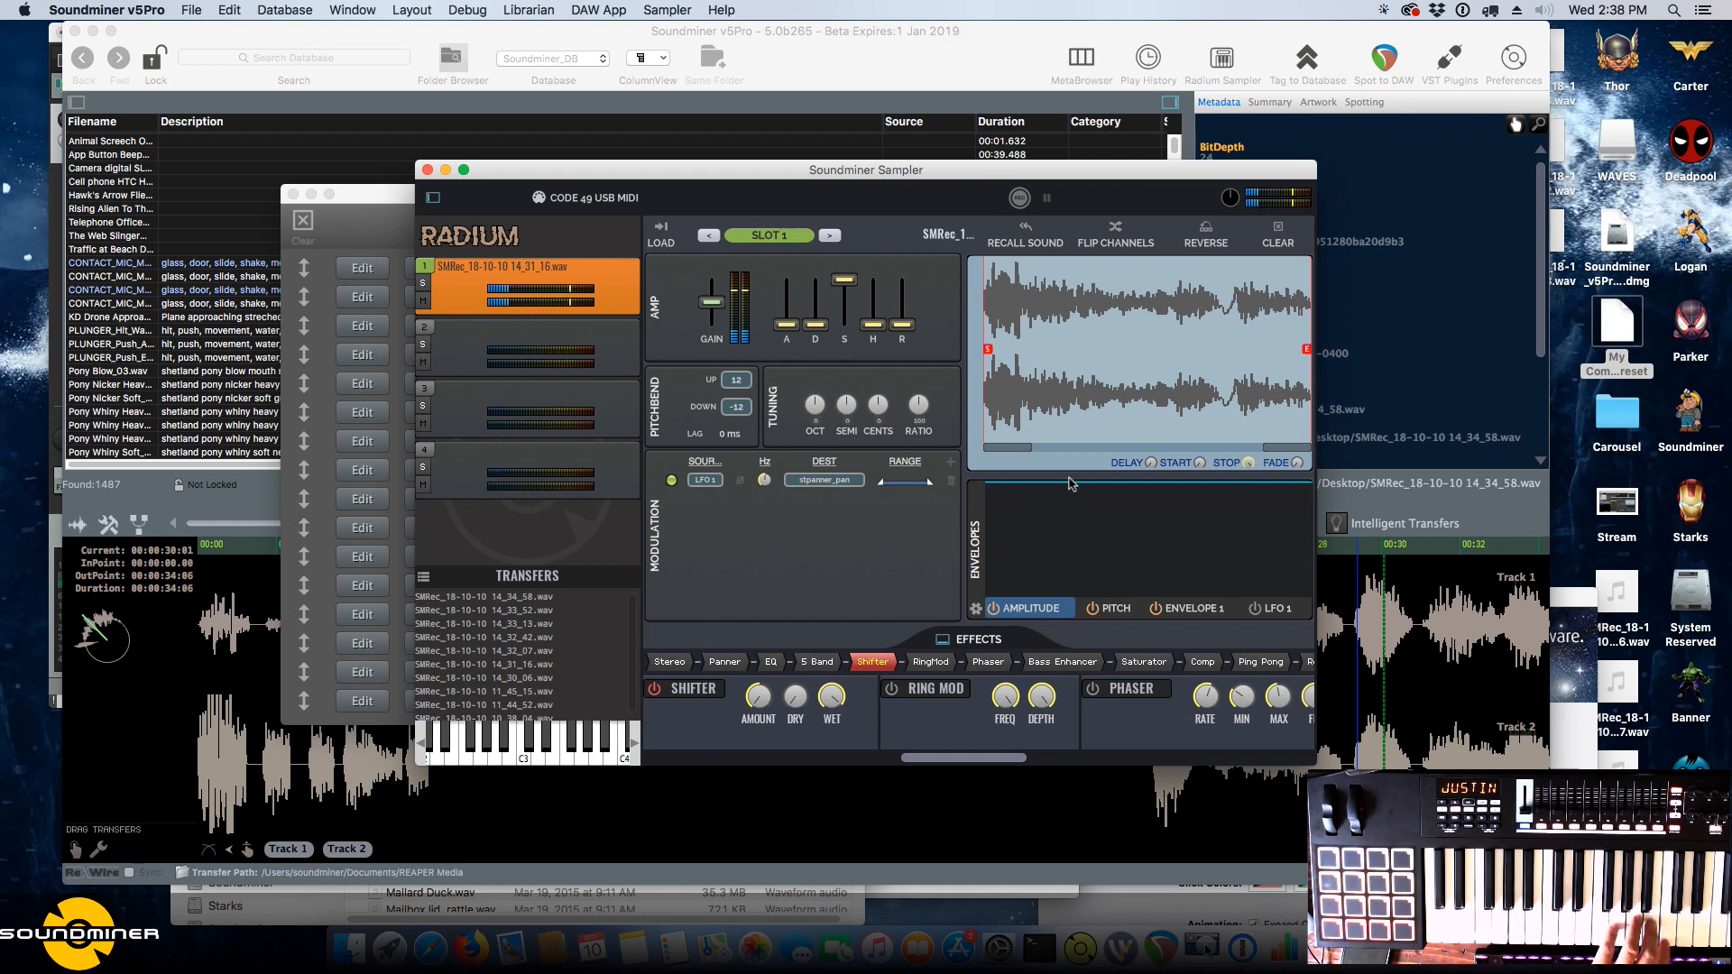
pyautogui.moveTo(1086, 494)
pyautogui.mouseDown()
pyautogui.moveTo(1094, 580)
pyautogui.moveTo(1065, 624)
pyautogui.moveTo(1004, 629)
pyautogui.moveTo(1120, 578)
pyautogui.moveTo(1105, 428)
pyautogui.moveTo(1056, 488)
pyautogui.moveTo(1004, 490)
pyautogui.moveTo(949, 577)
pyautogui.mouseUp()
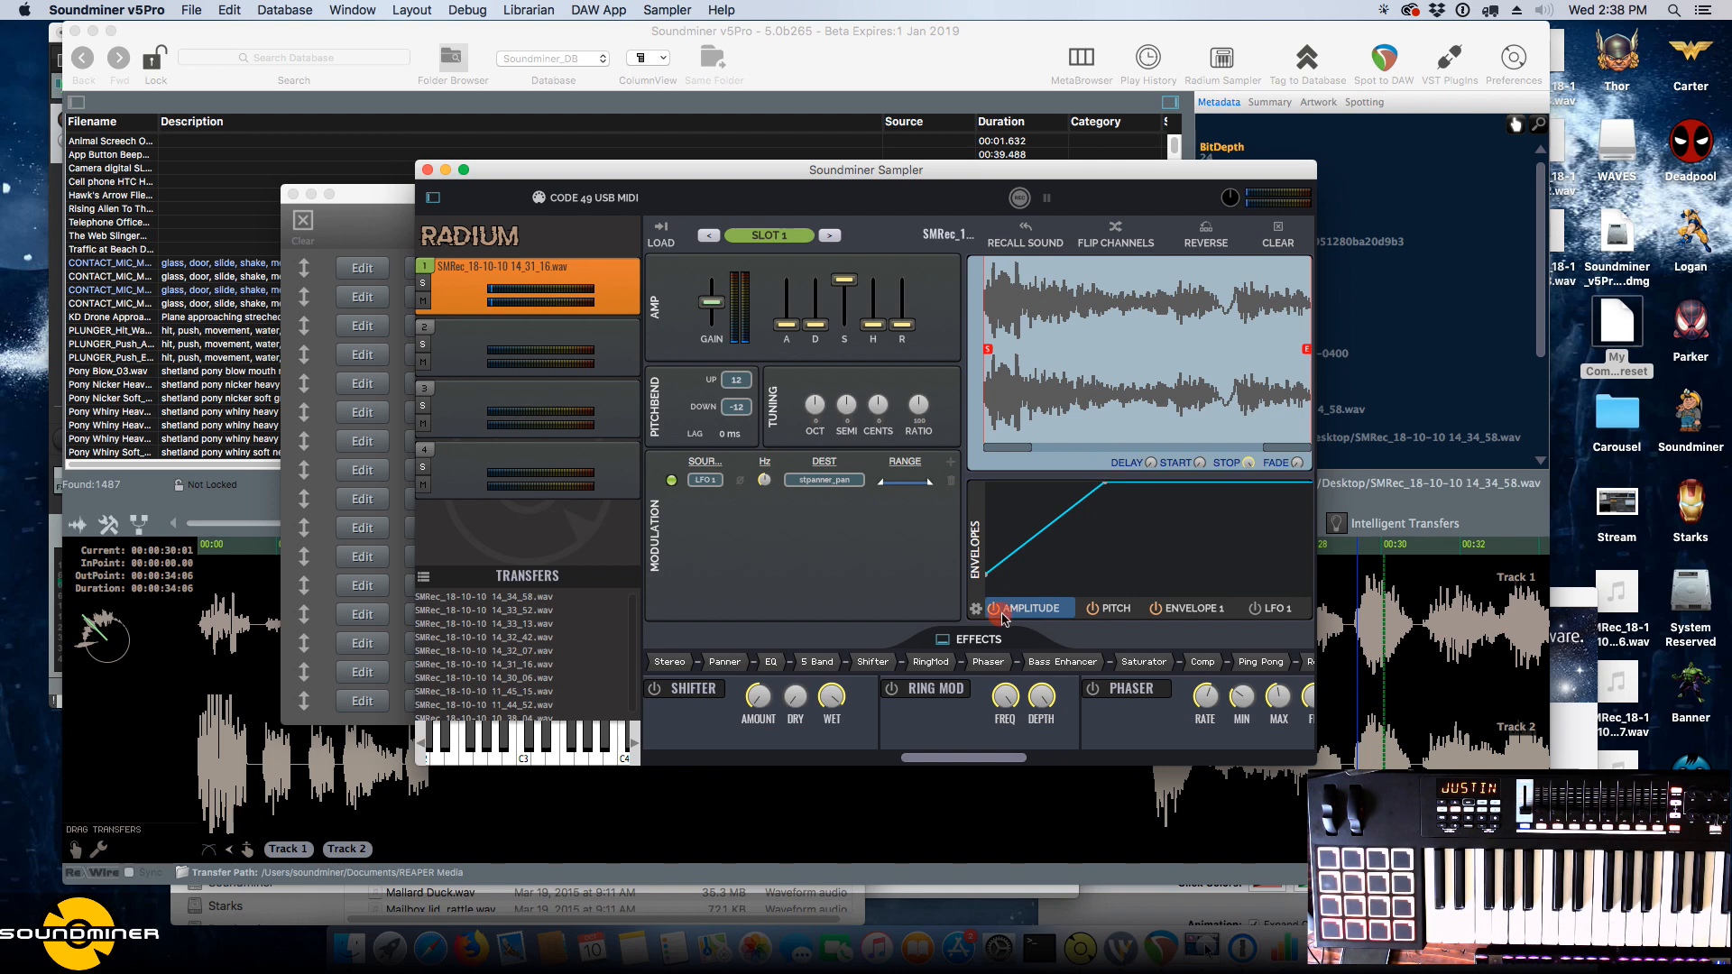
# Draw a pitch envelope that rises, dips below the centre line, peaks again and settles slightly below centre.
pyautogui.click(1093, 617)
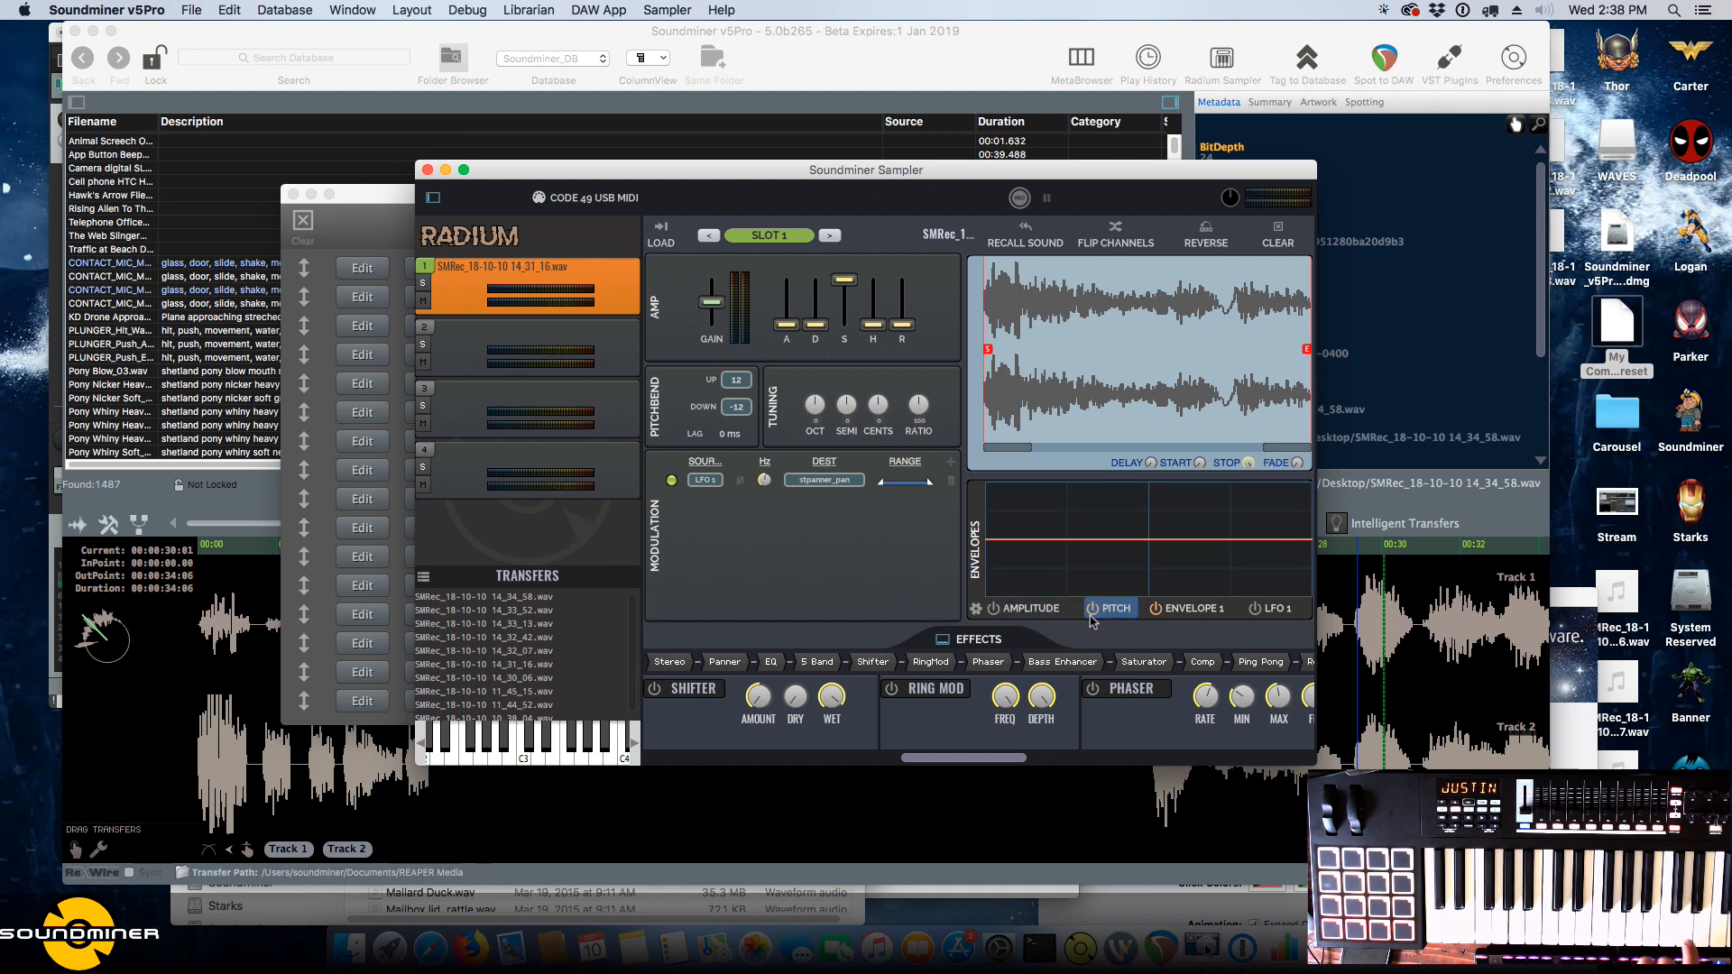
pyautogui.moveTo(1067, 541); pyautogui.dragTo(1139, 573)
pyautogui.moveTo(1225, 534)
pyautogui.mouseDown()
pyautogui.moveTo(1227, 513)
pyautogui.moveTo(1268, 553)
pyautogui.mouseUp()
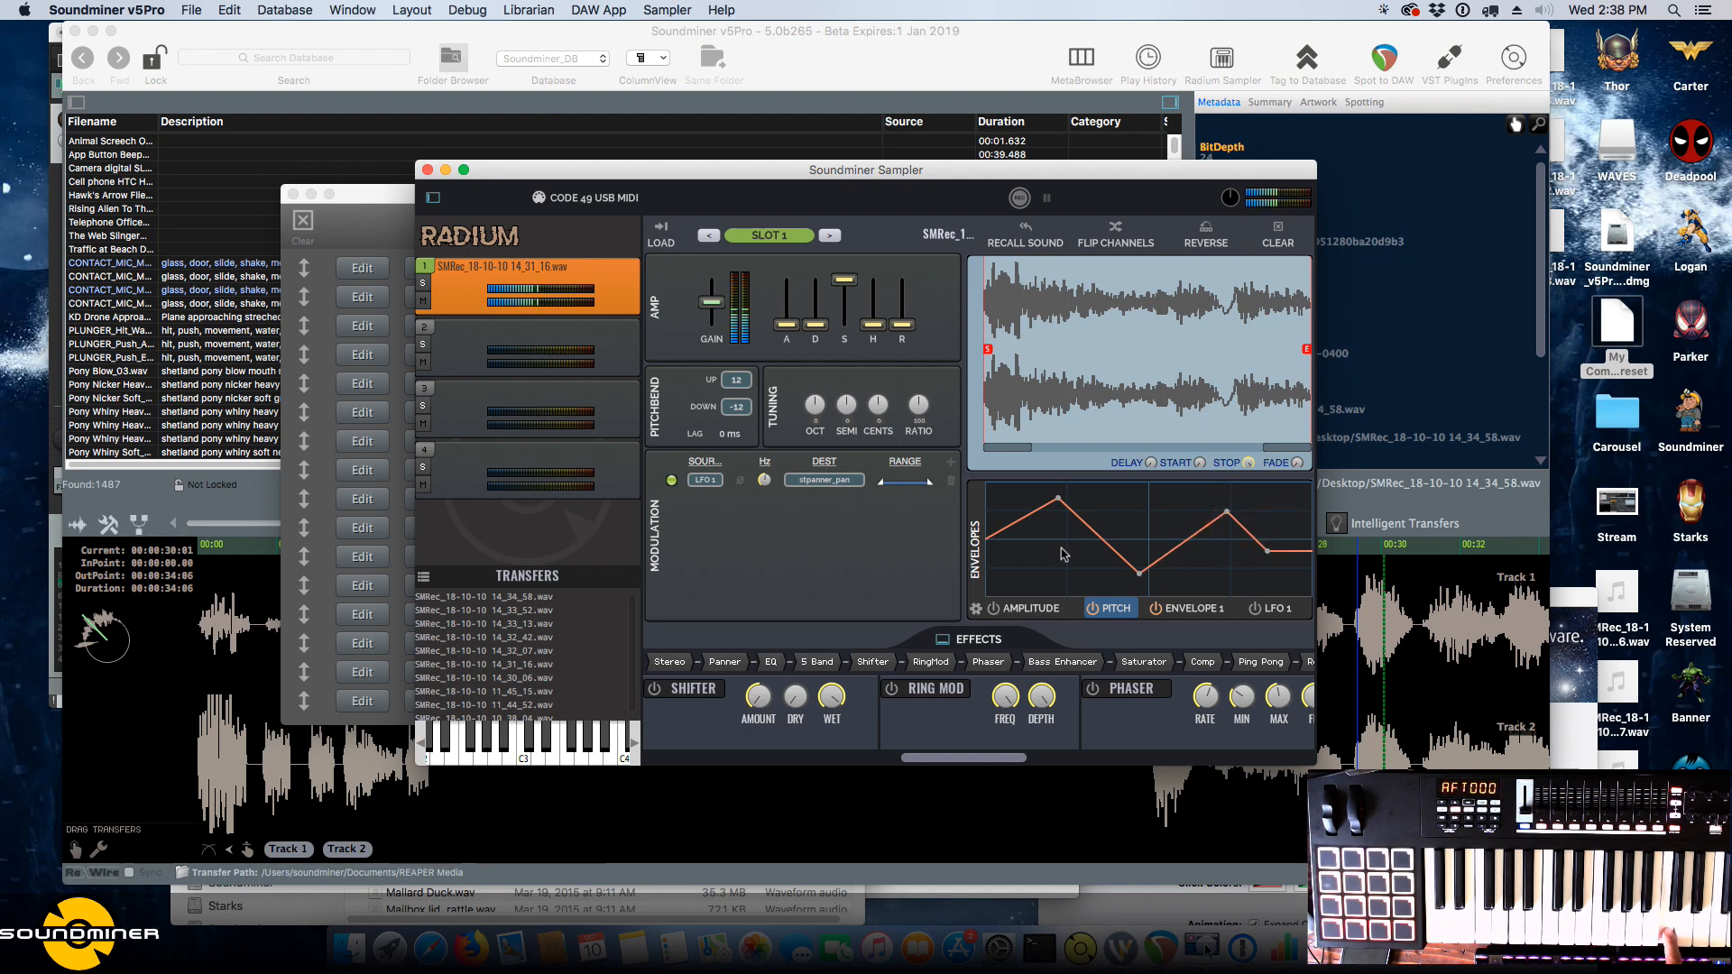
# Bend the first three straight segments of the pitch envelope into smooth curves.
pyautogui.moveTo(1021, 519); pyautogui.dragTo(1017, 453)
pyautogui.moveTo(1089, 527); pyautogui.dragTo(1137, 476)
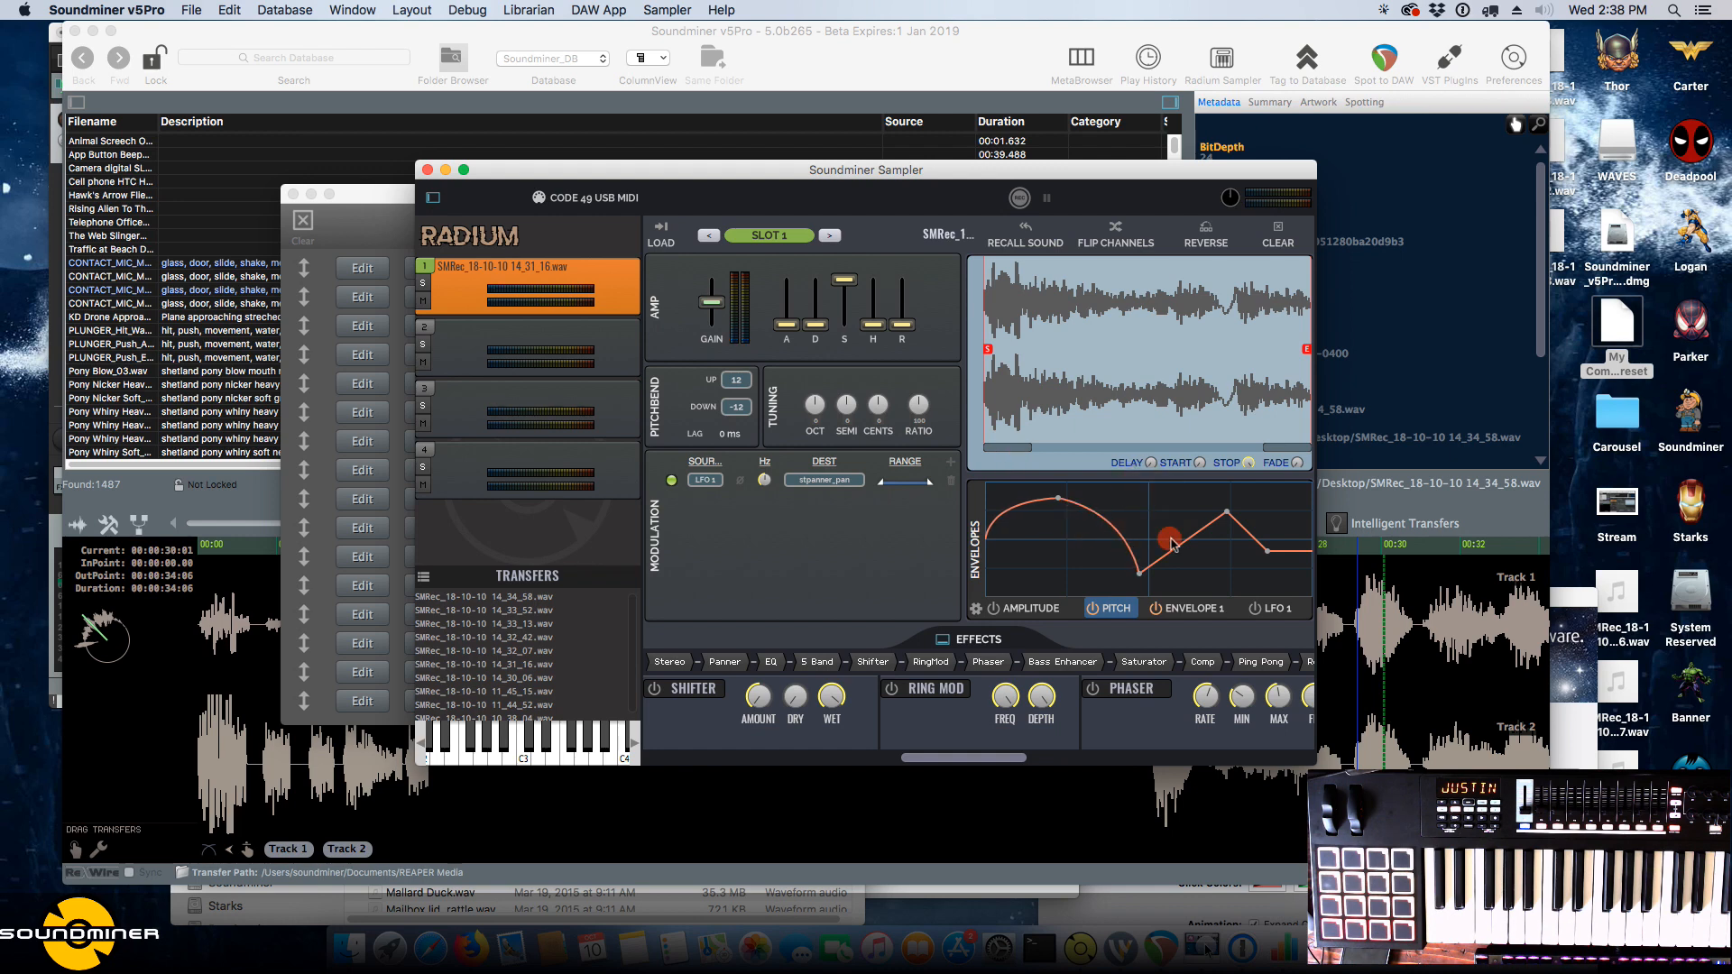
pyautogui.moveTo(1171, 540); pyautogui.dragTo(1197, 585)
pyautogui.moveTo(1099, 542)
pyautogui.mouseDown()
pyautogui.moveTo(1040, 580)
pyautogui.moveTo(1087, 578)
pyautogui.mouseUp()
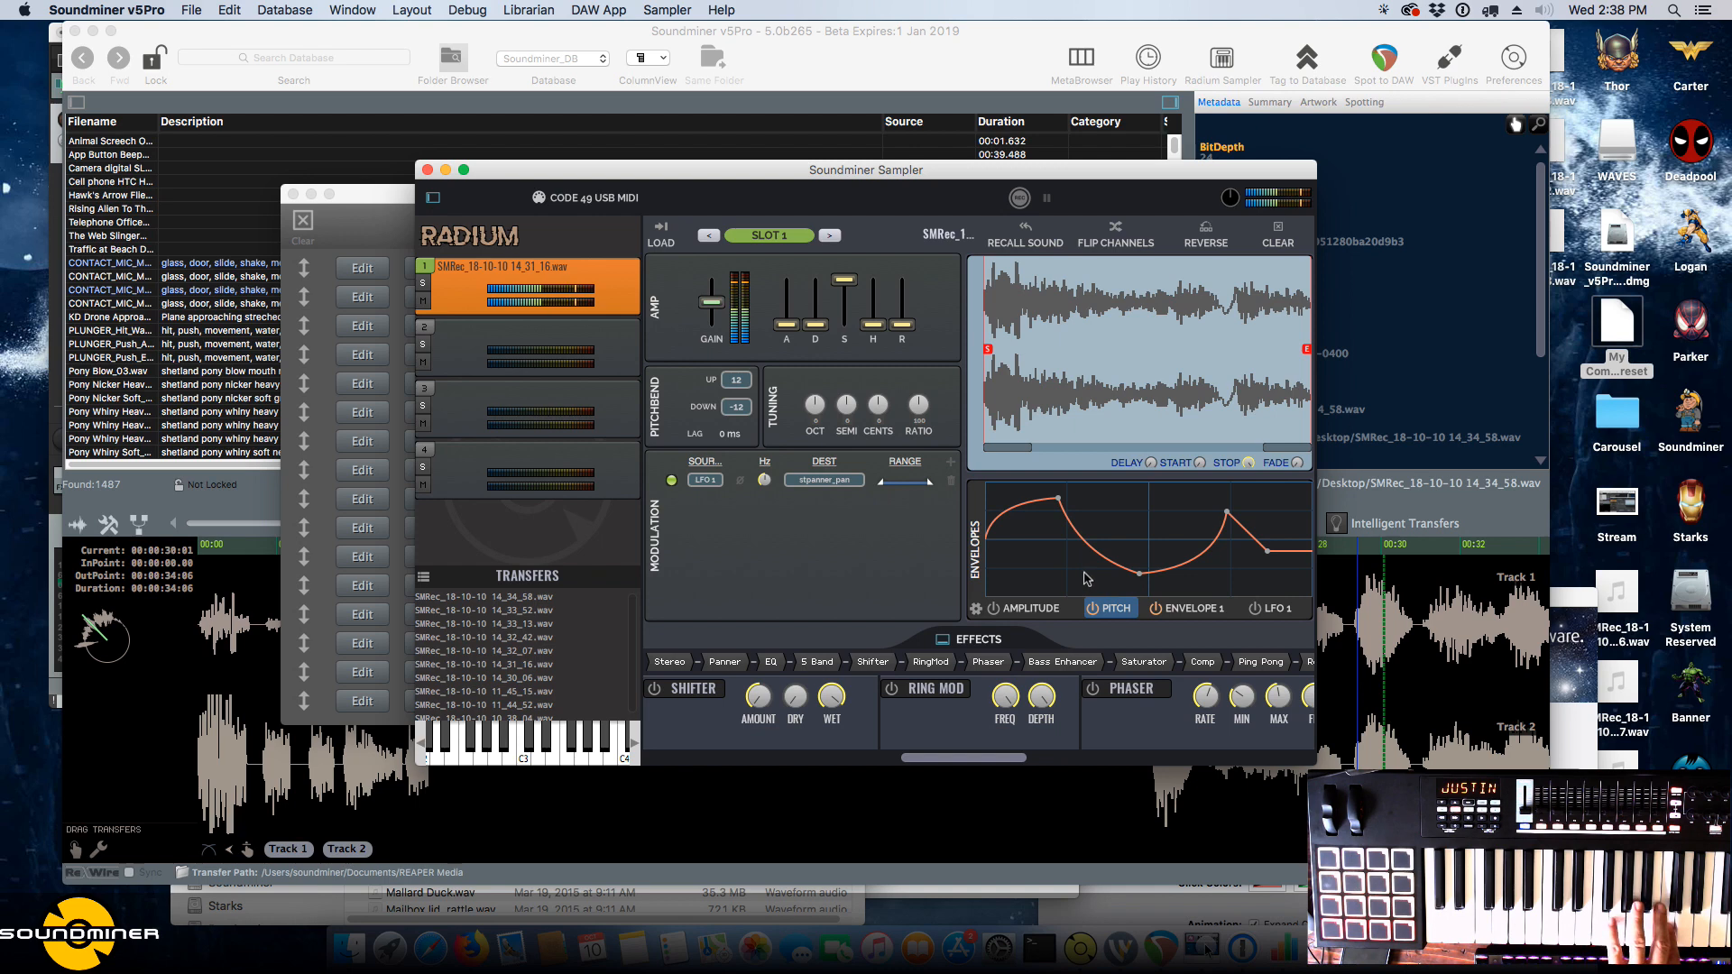
# Shift the pitch envelope's points earlier and replace its final drop with a small raised bump above centre.
pyautogui.moveTo(1087, 578)
pyautogui.mouseDown()
pyautogui.moveTo(1105, 582)
pyautogui.moveTo(1058, 575)
pyautogui.mouseUp()
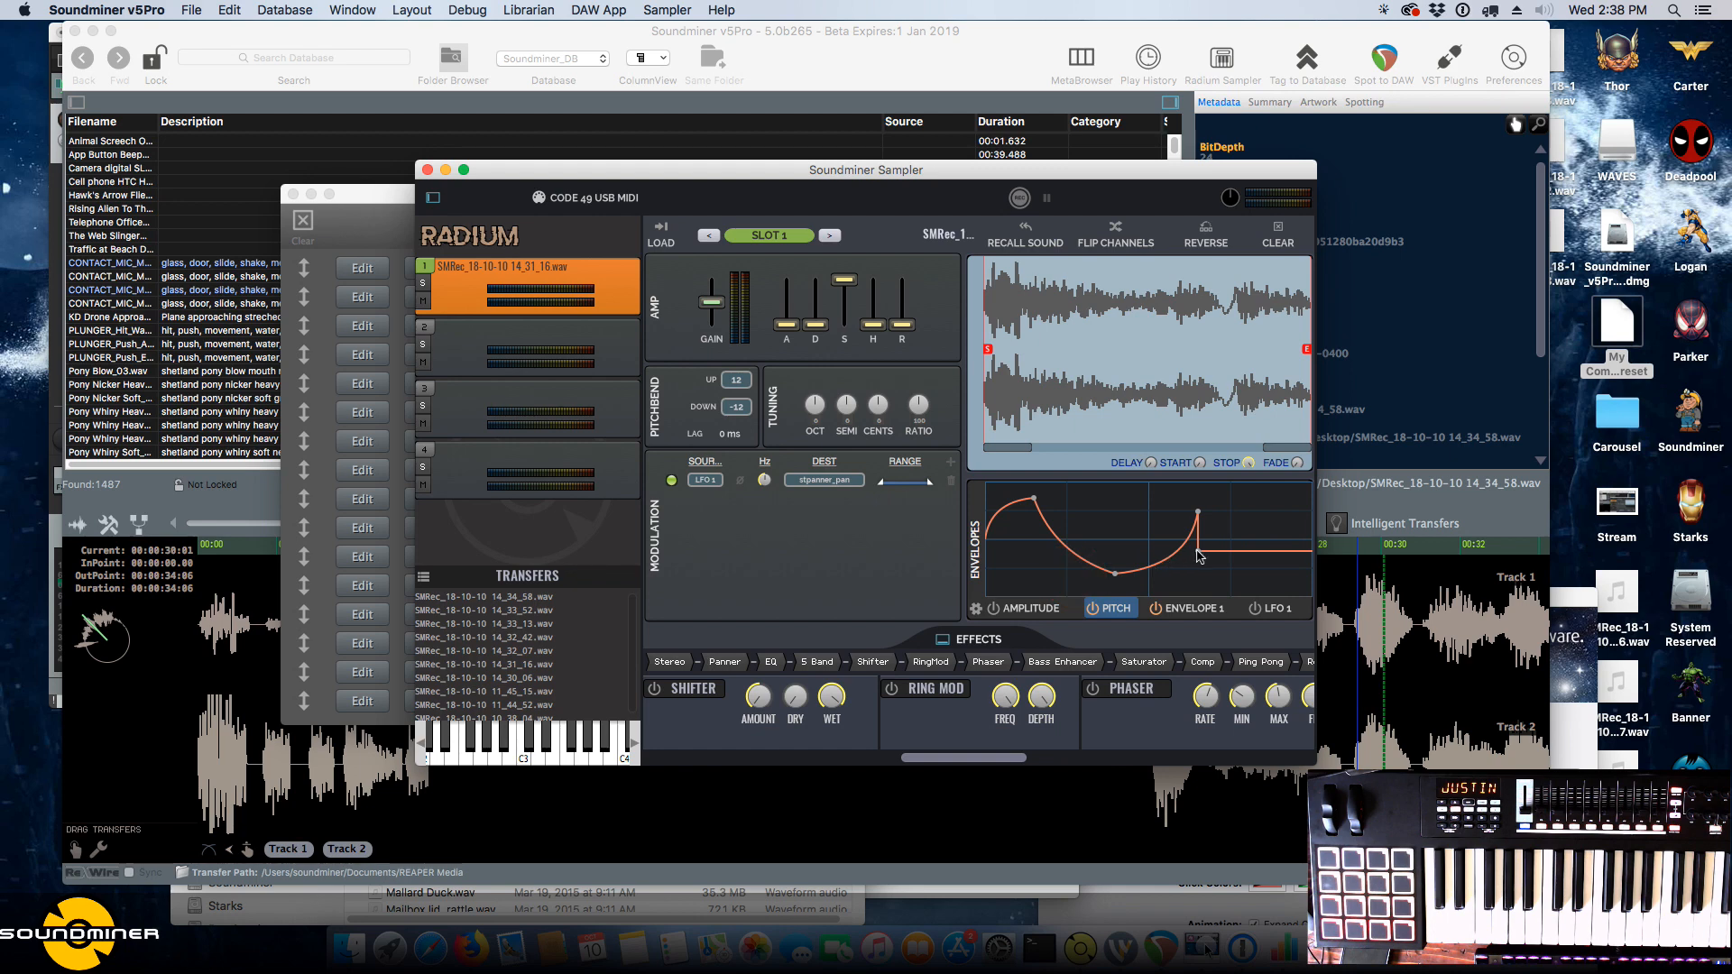
pyautogui.doubleClick(1198, 551)
pyautogui.moveTo(1242, 513); pyautogui.dragTo(1279, 513)
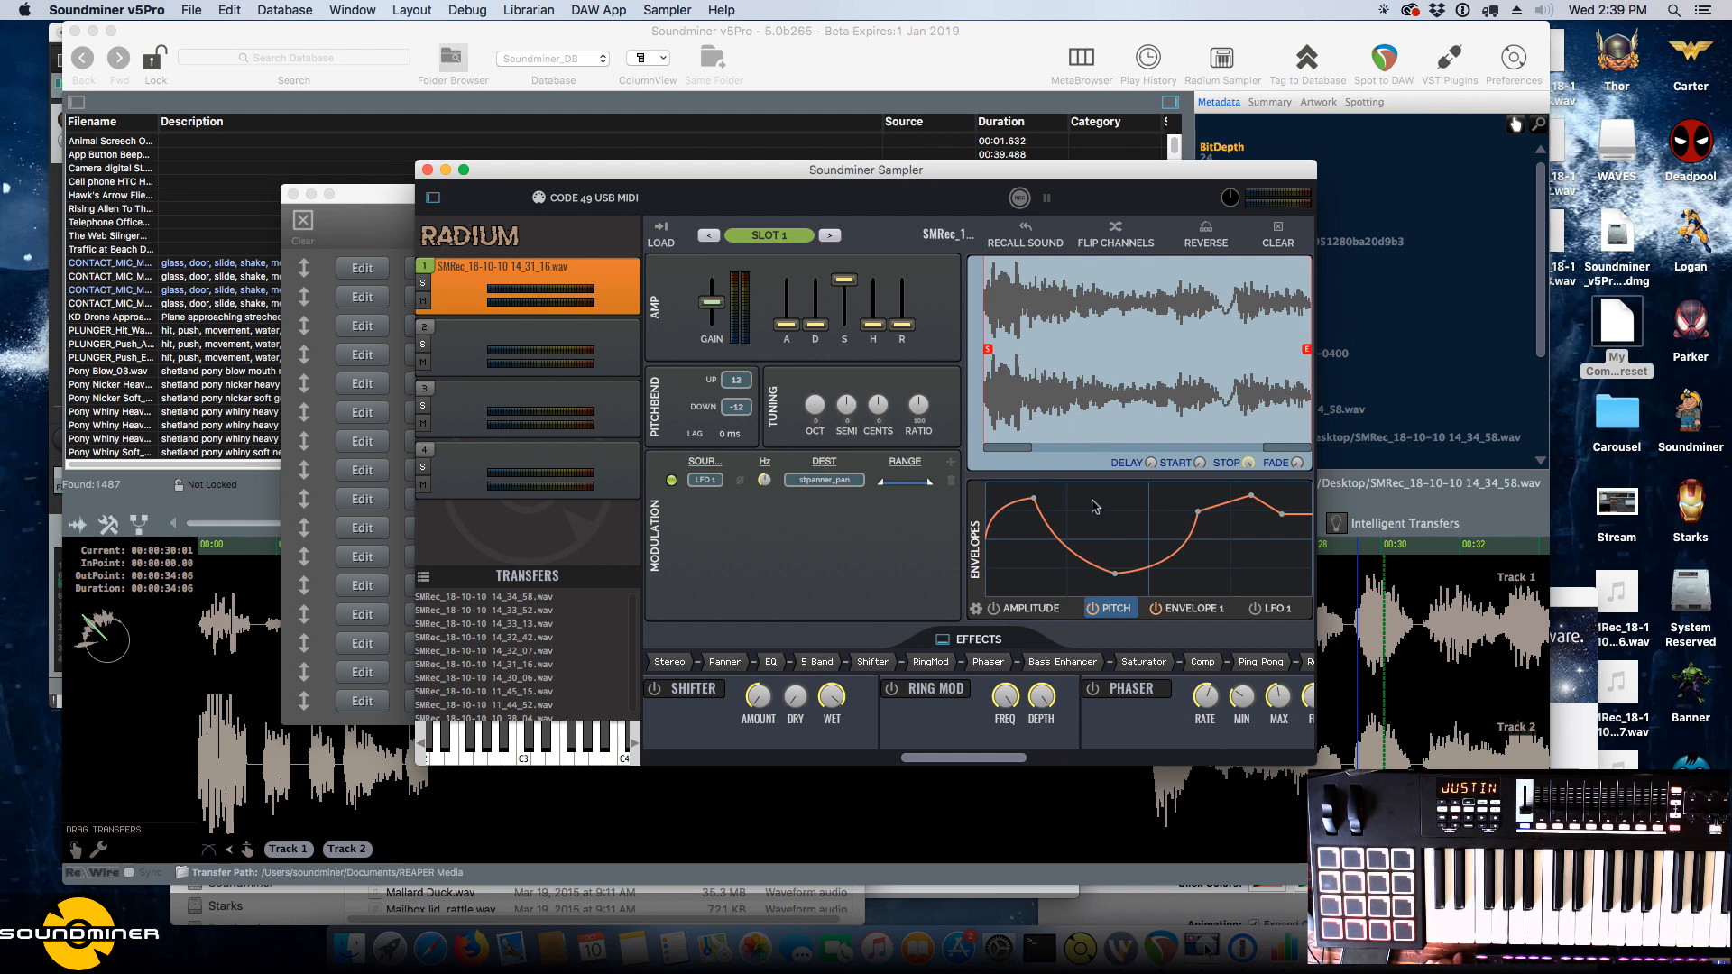
# Collapse and restore the sampler's effects section, hide the slot sidebar and enlarge the sampler window.
pyautogui.click(943, 641)
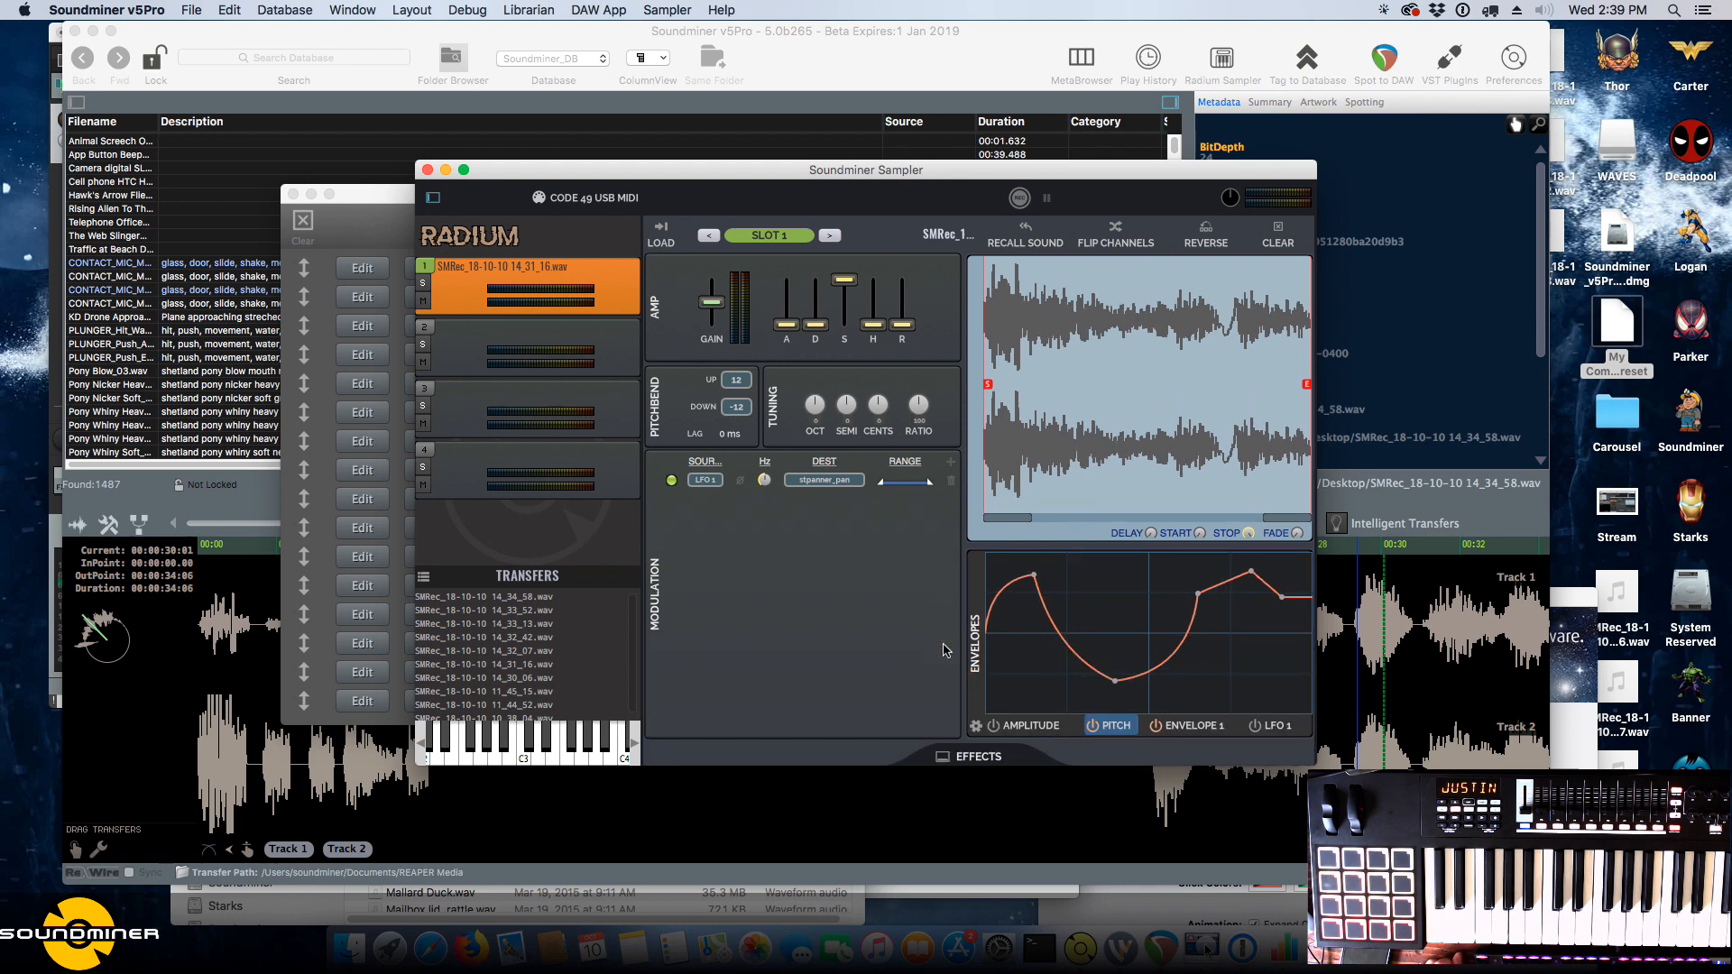
pyautogui.click(953, 756)
pyautogui.click(441, 203)
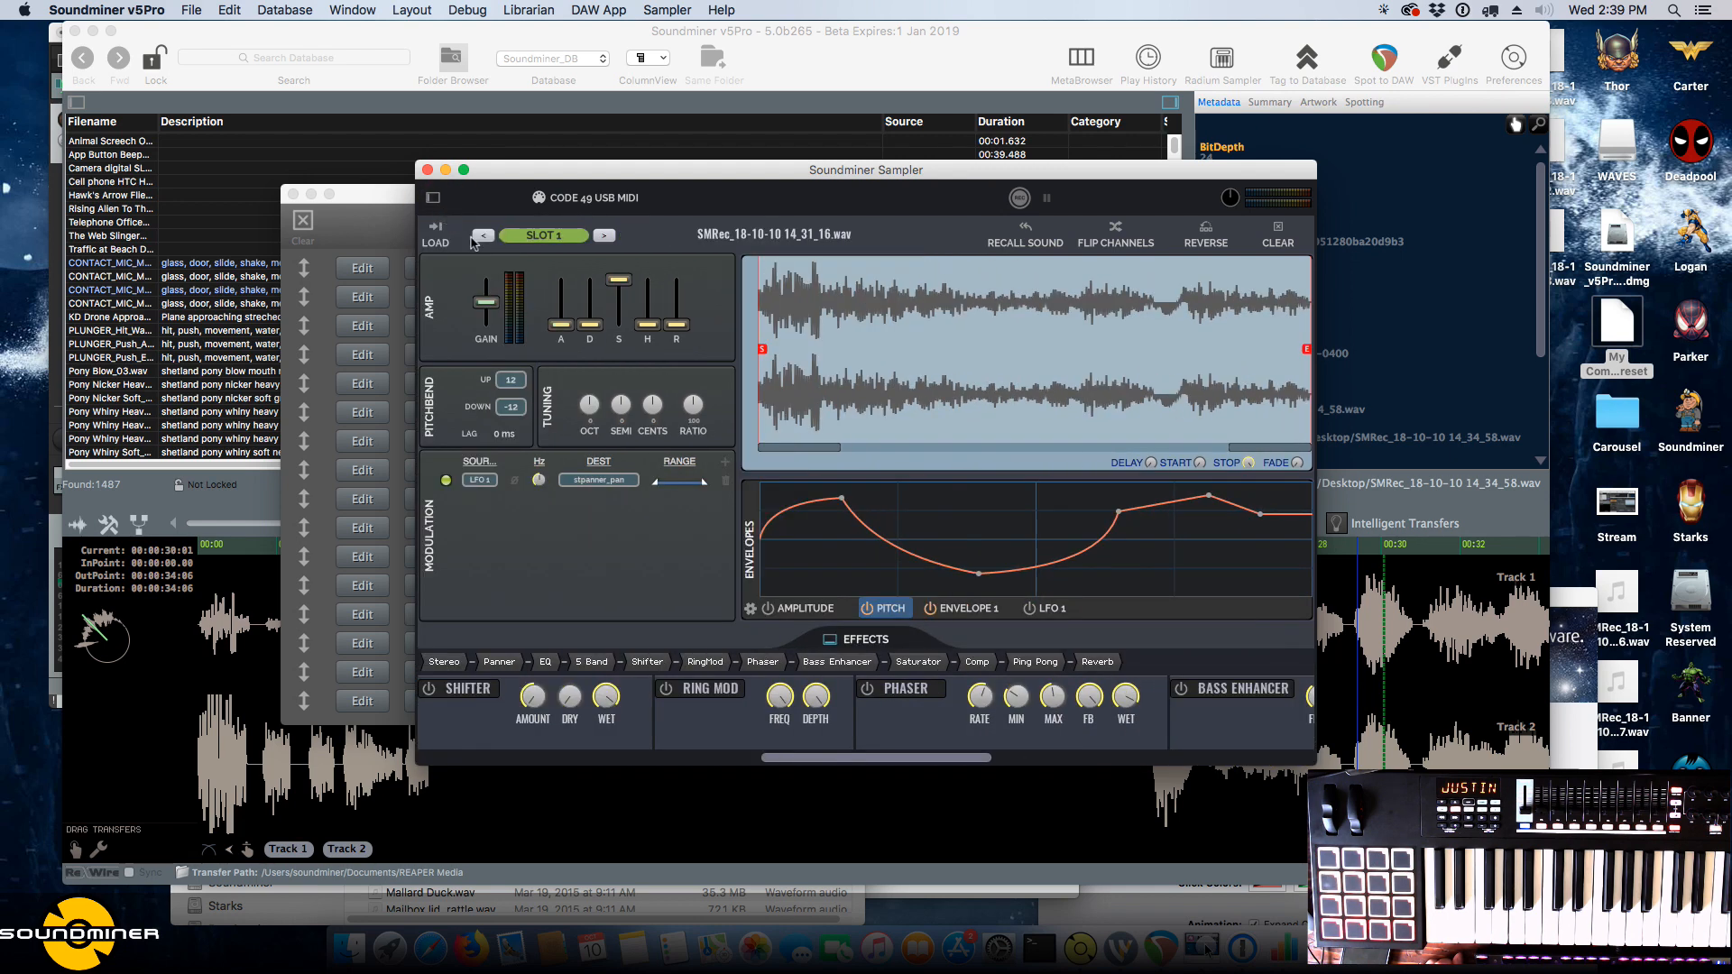
pyautogui.moveTo(1305, 765); pyautogui.dragTo(1477, 798)
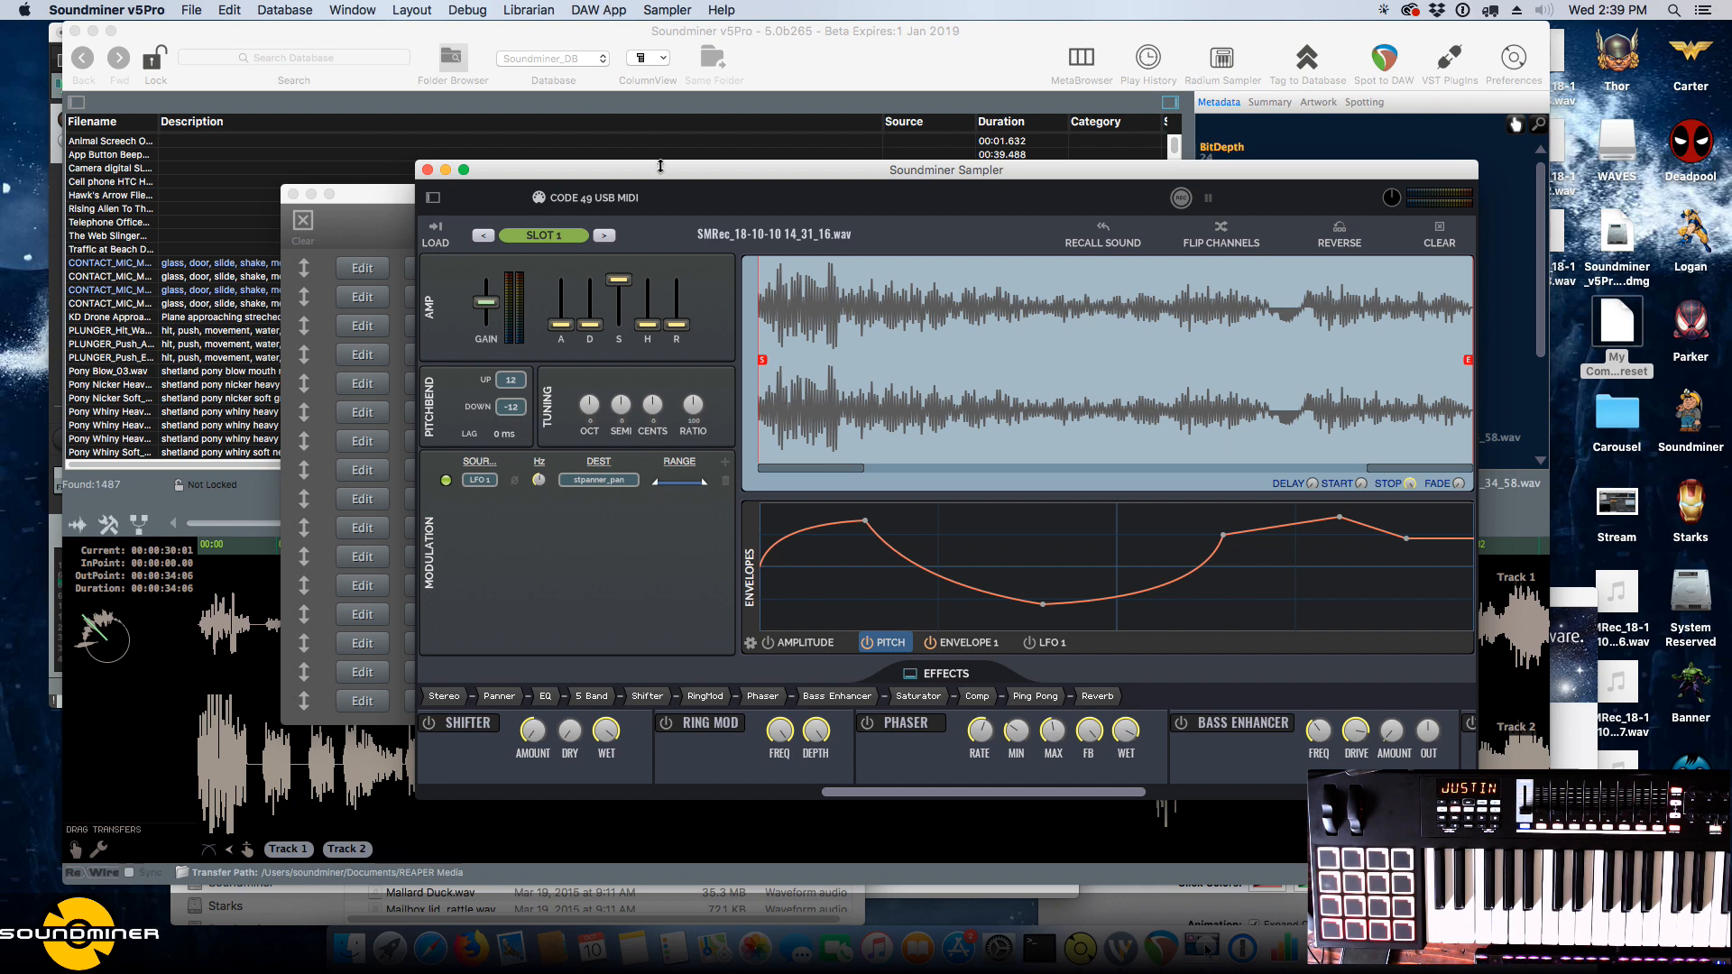
# Open the Soundminer v5Pro Notes web page and examine the V5 Beta release notes and Known Issues list.
pyautogui.click(646, 9)
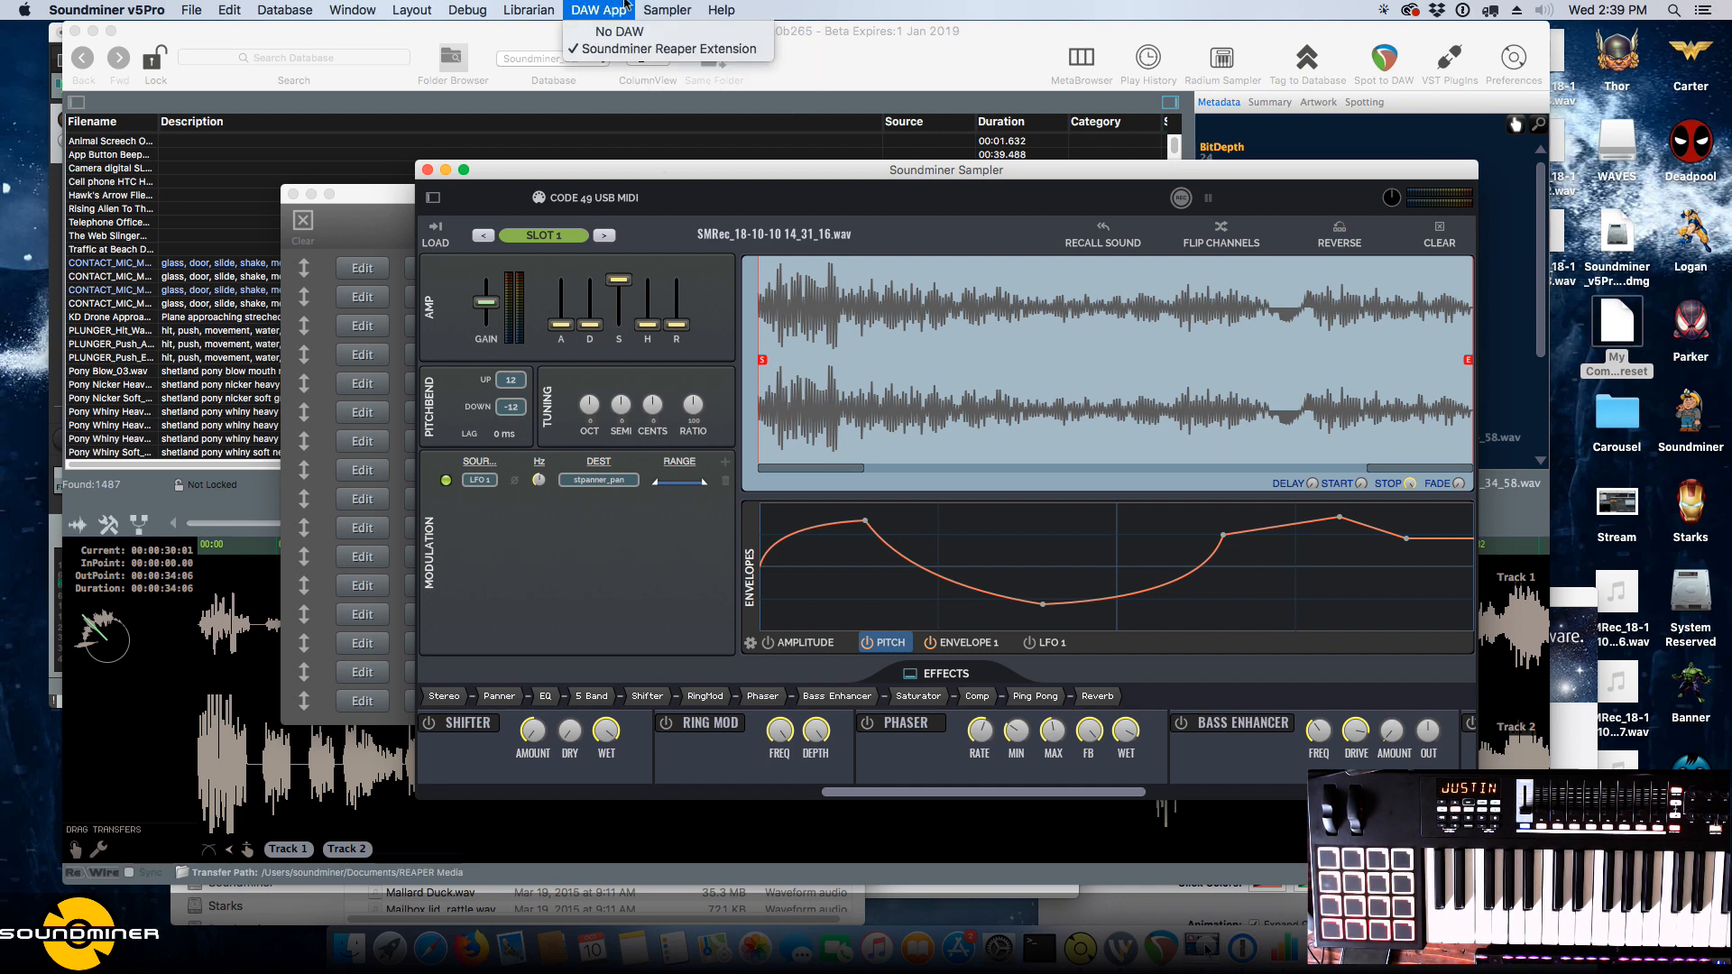
pyautogui.moveTo(721, 9)
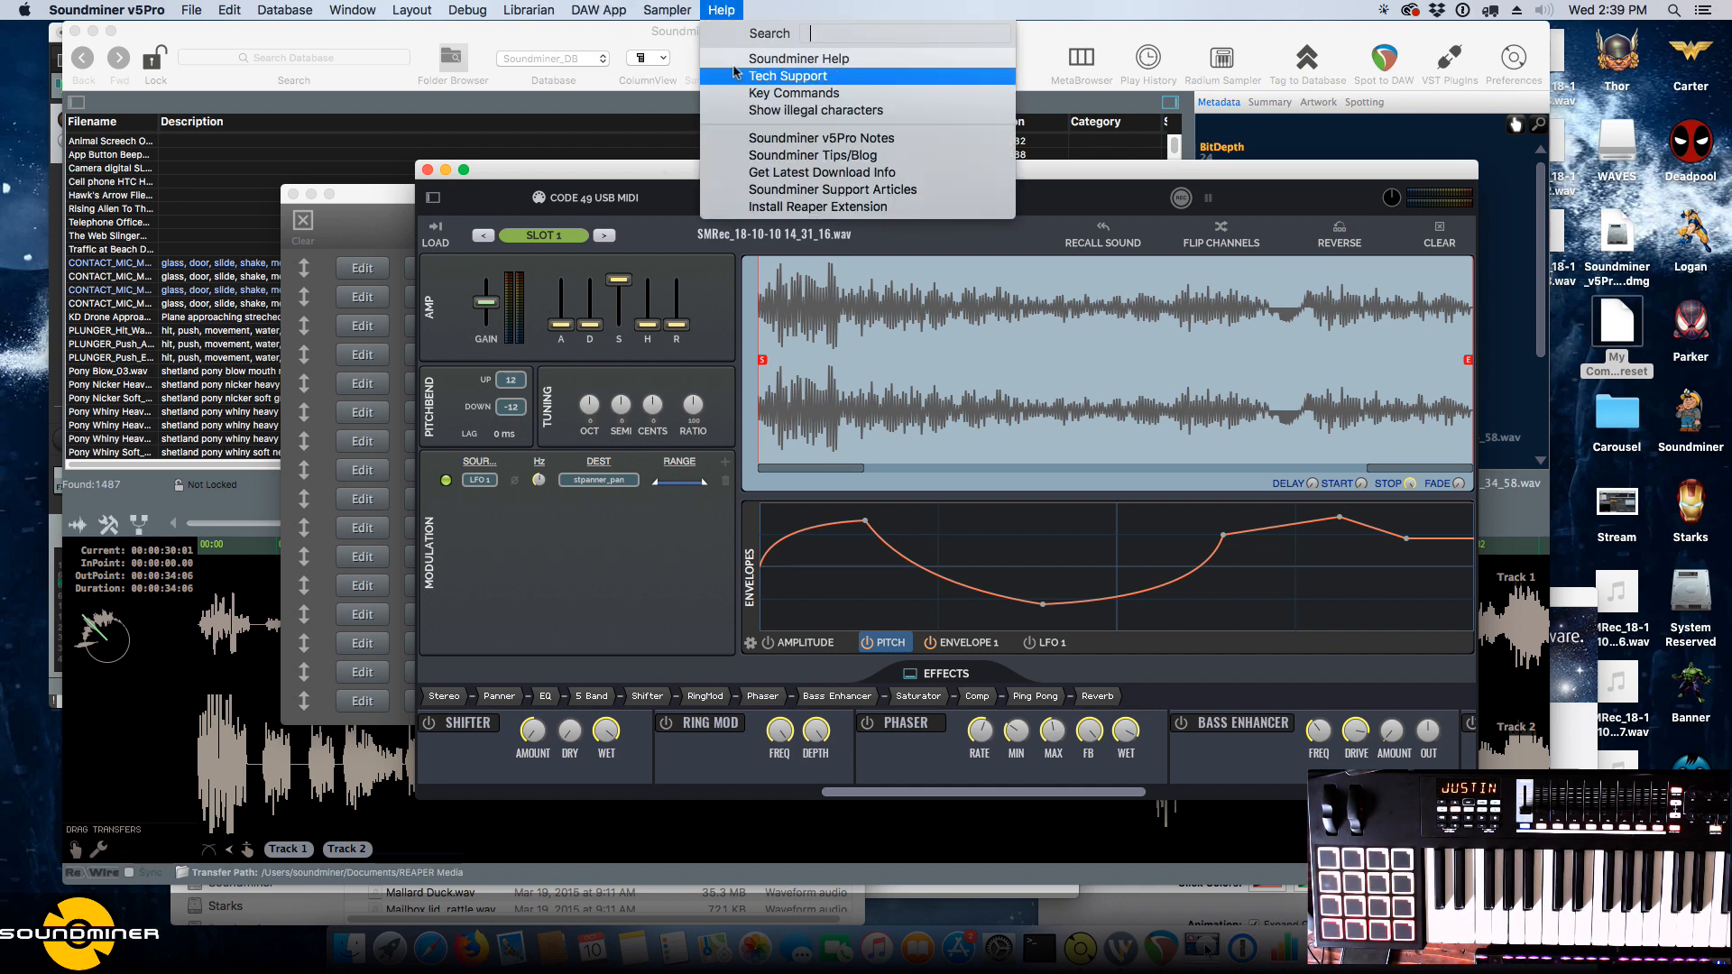
pyautogui.click(773, 139)
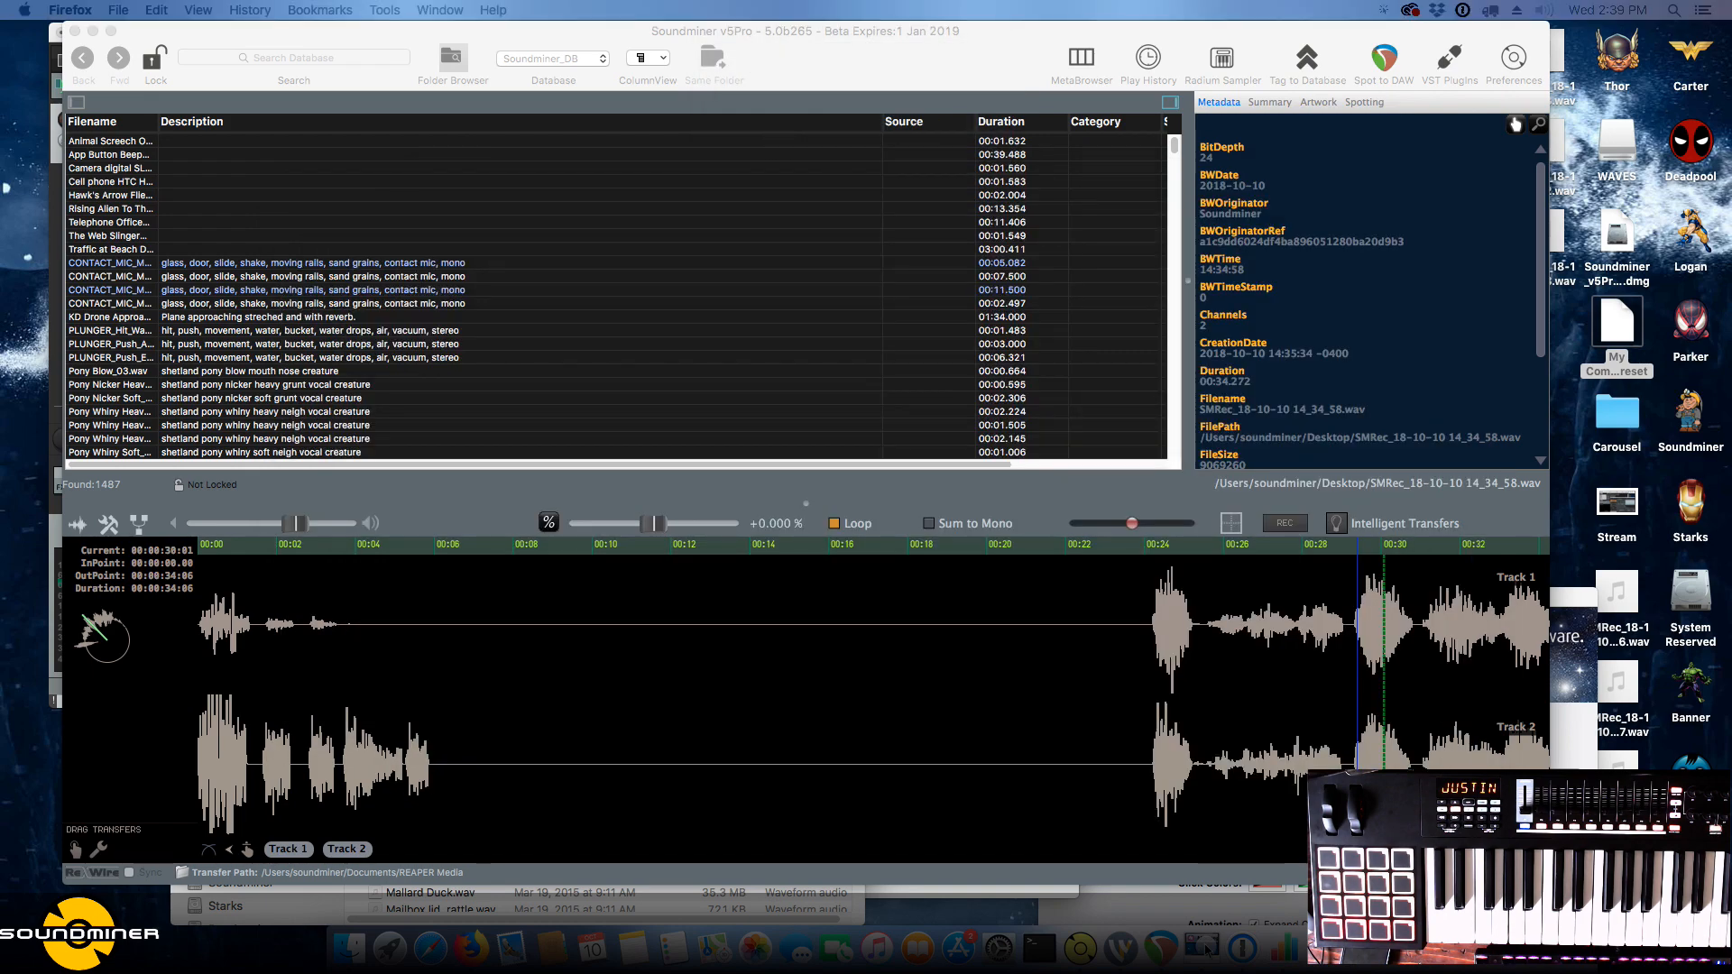
pyautogui.scroll(-5, 1148, 501)
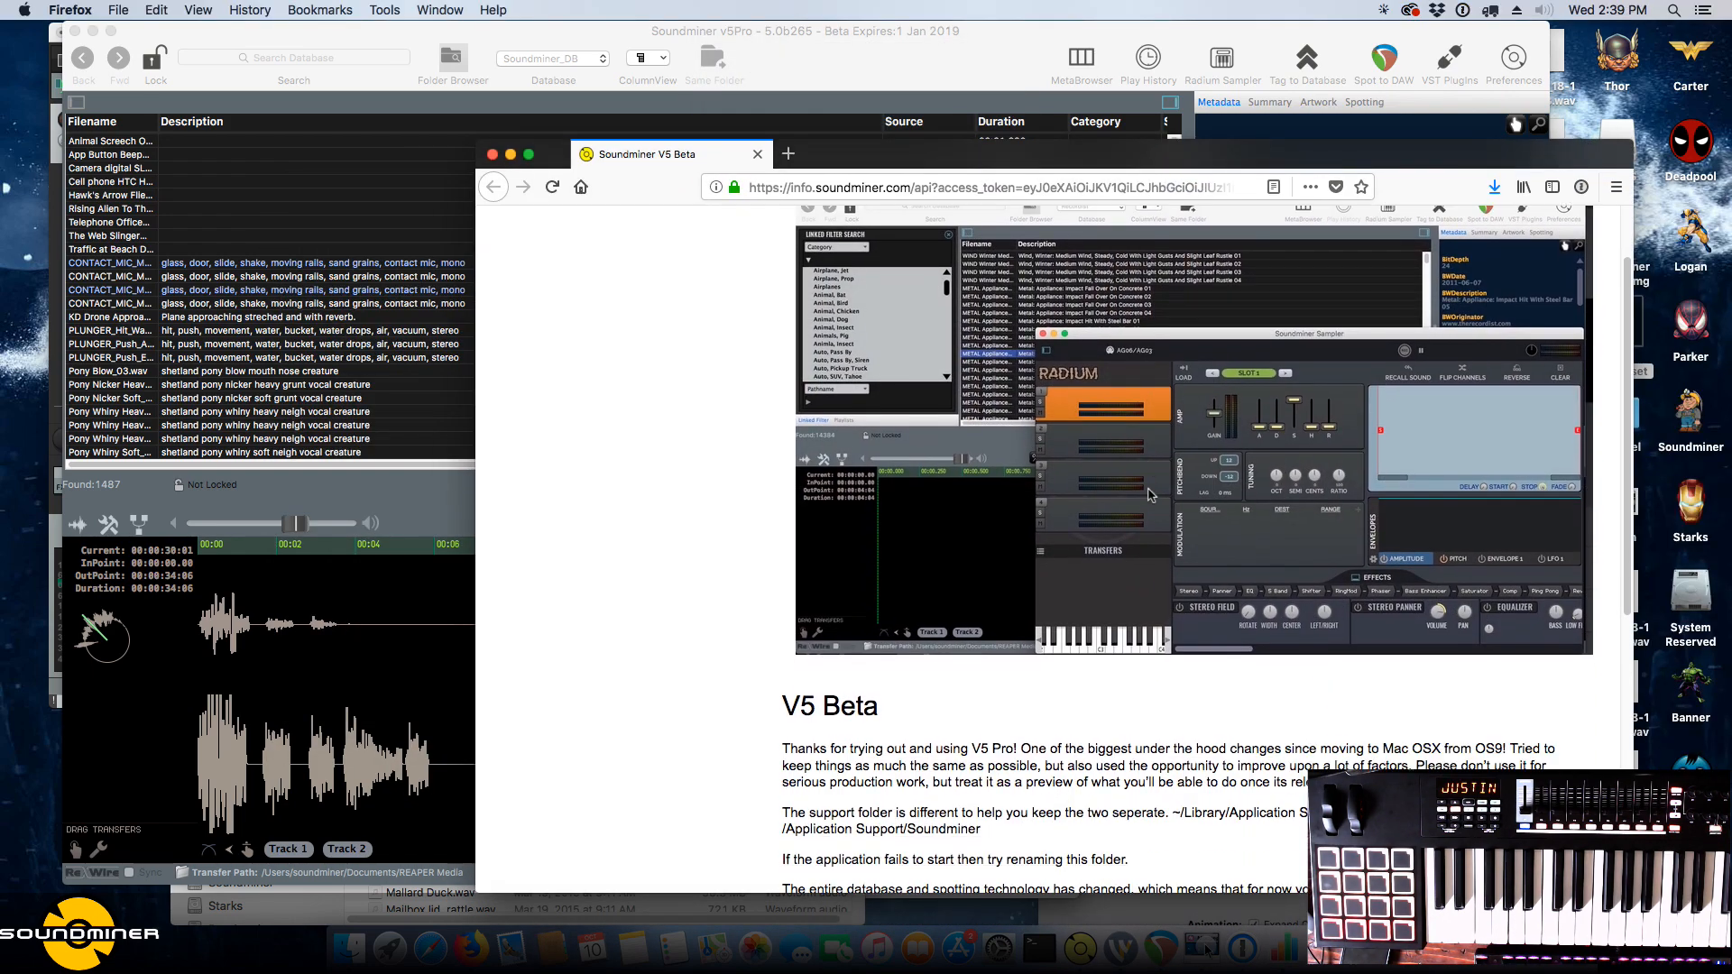
pyautogui.scroll(1, 1148, 501)
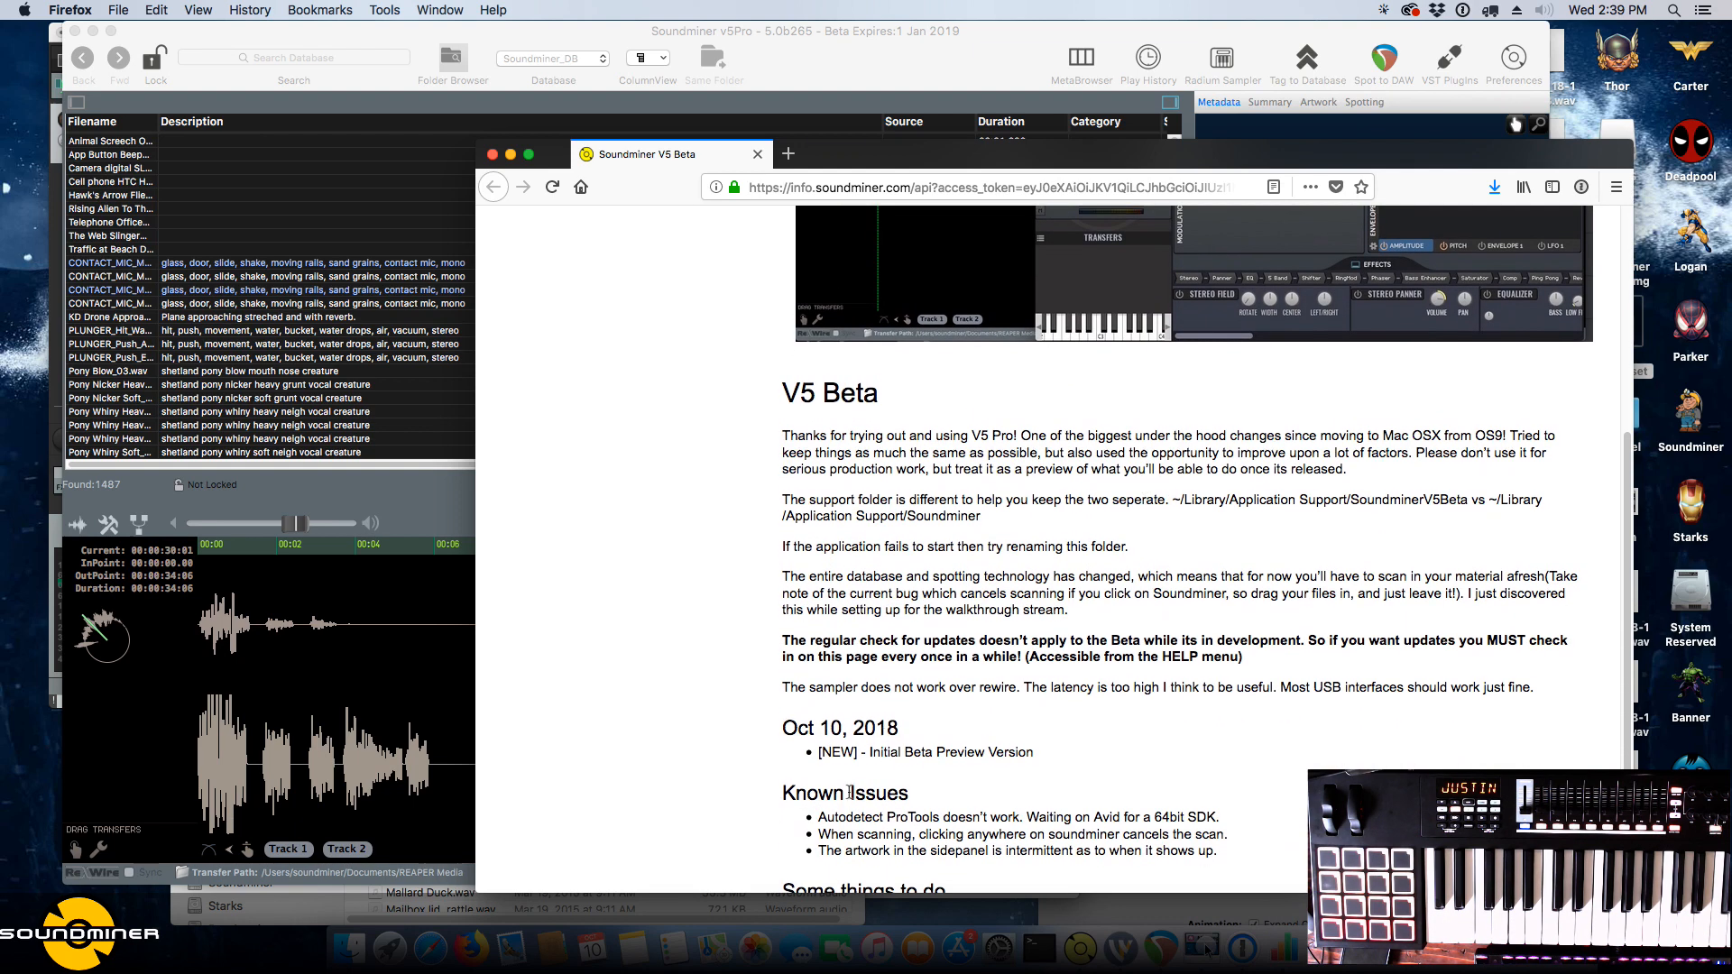
pyautogui.moveTo(849, 821); pyautogui.dragTo(948, 832)
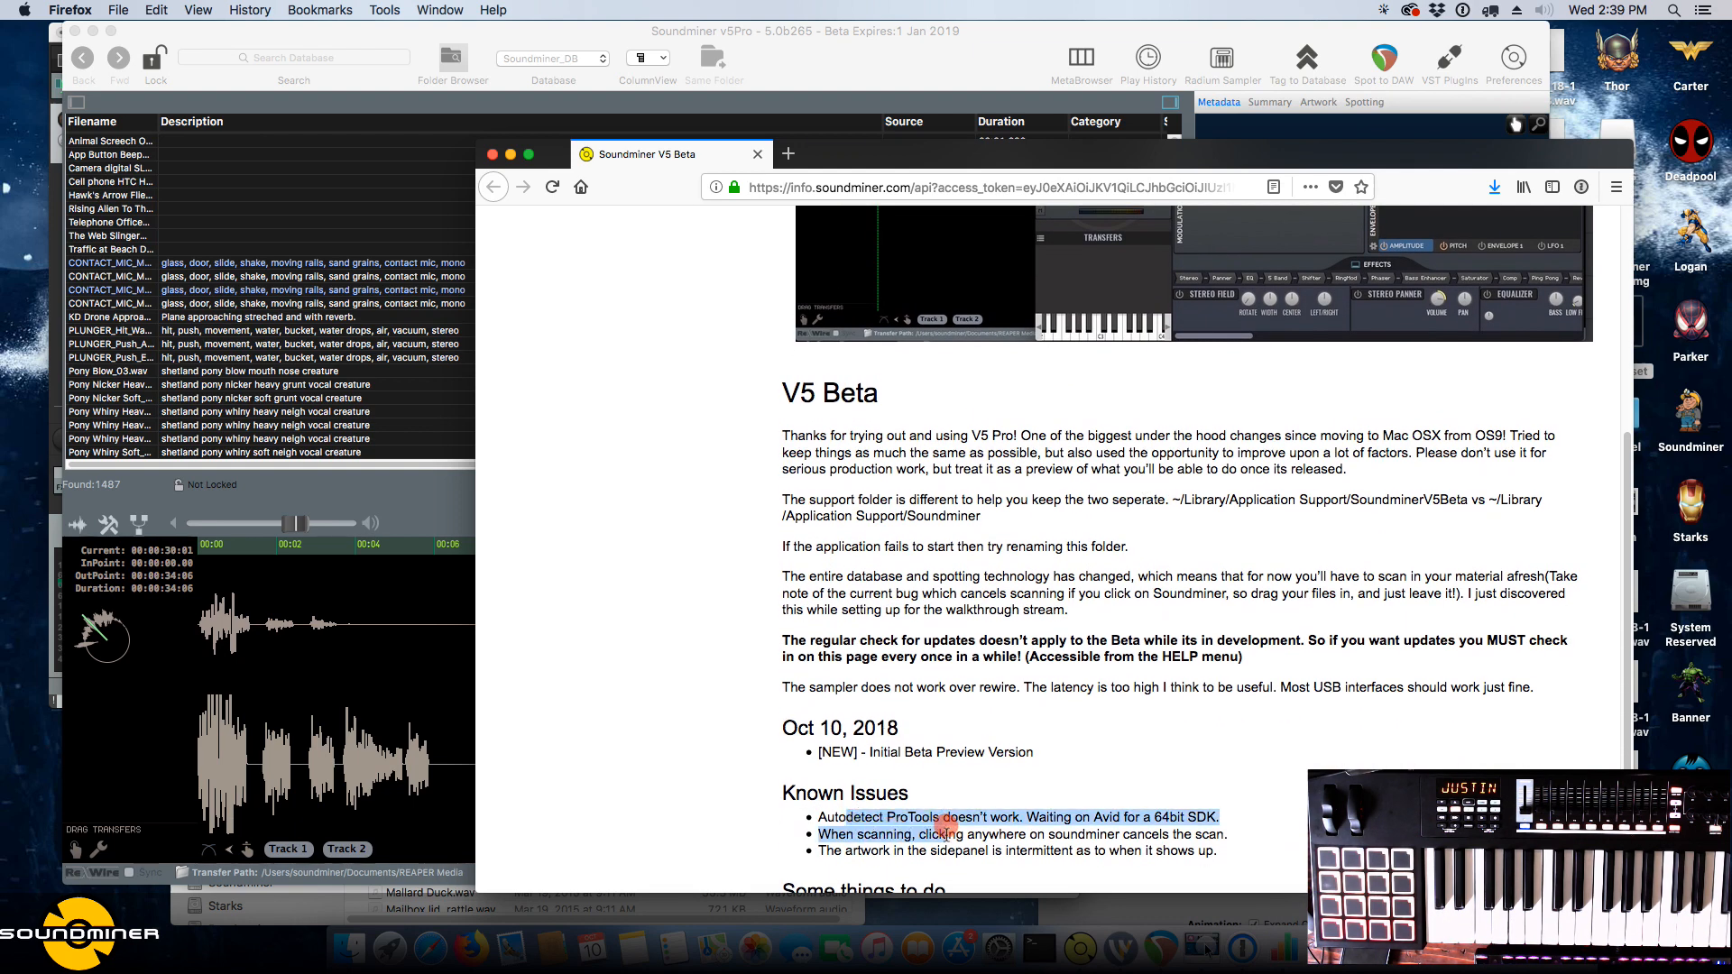
pyautogui.click(935, 834)
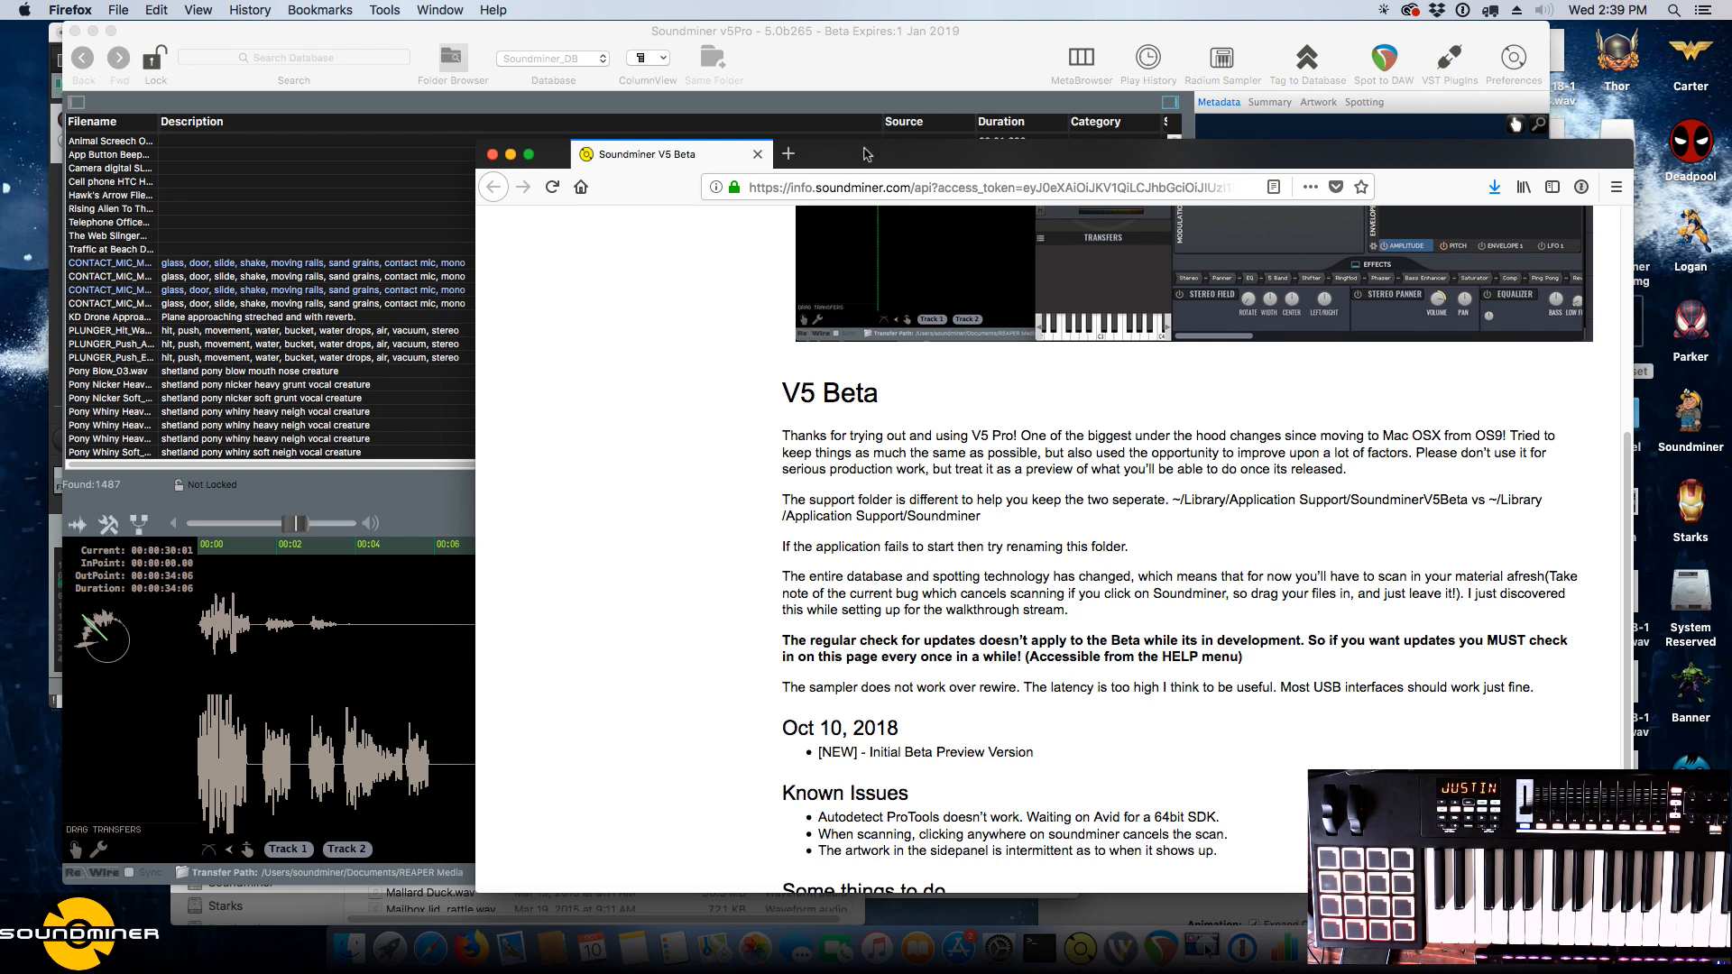
pyautogui.moveTo(886, 155); pyautogui.dragTo(894, 172)
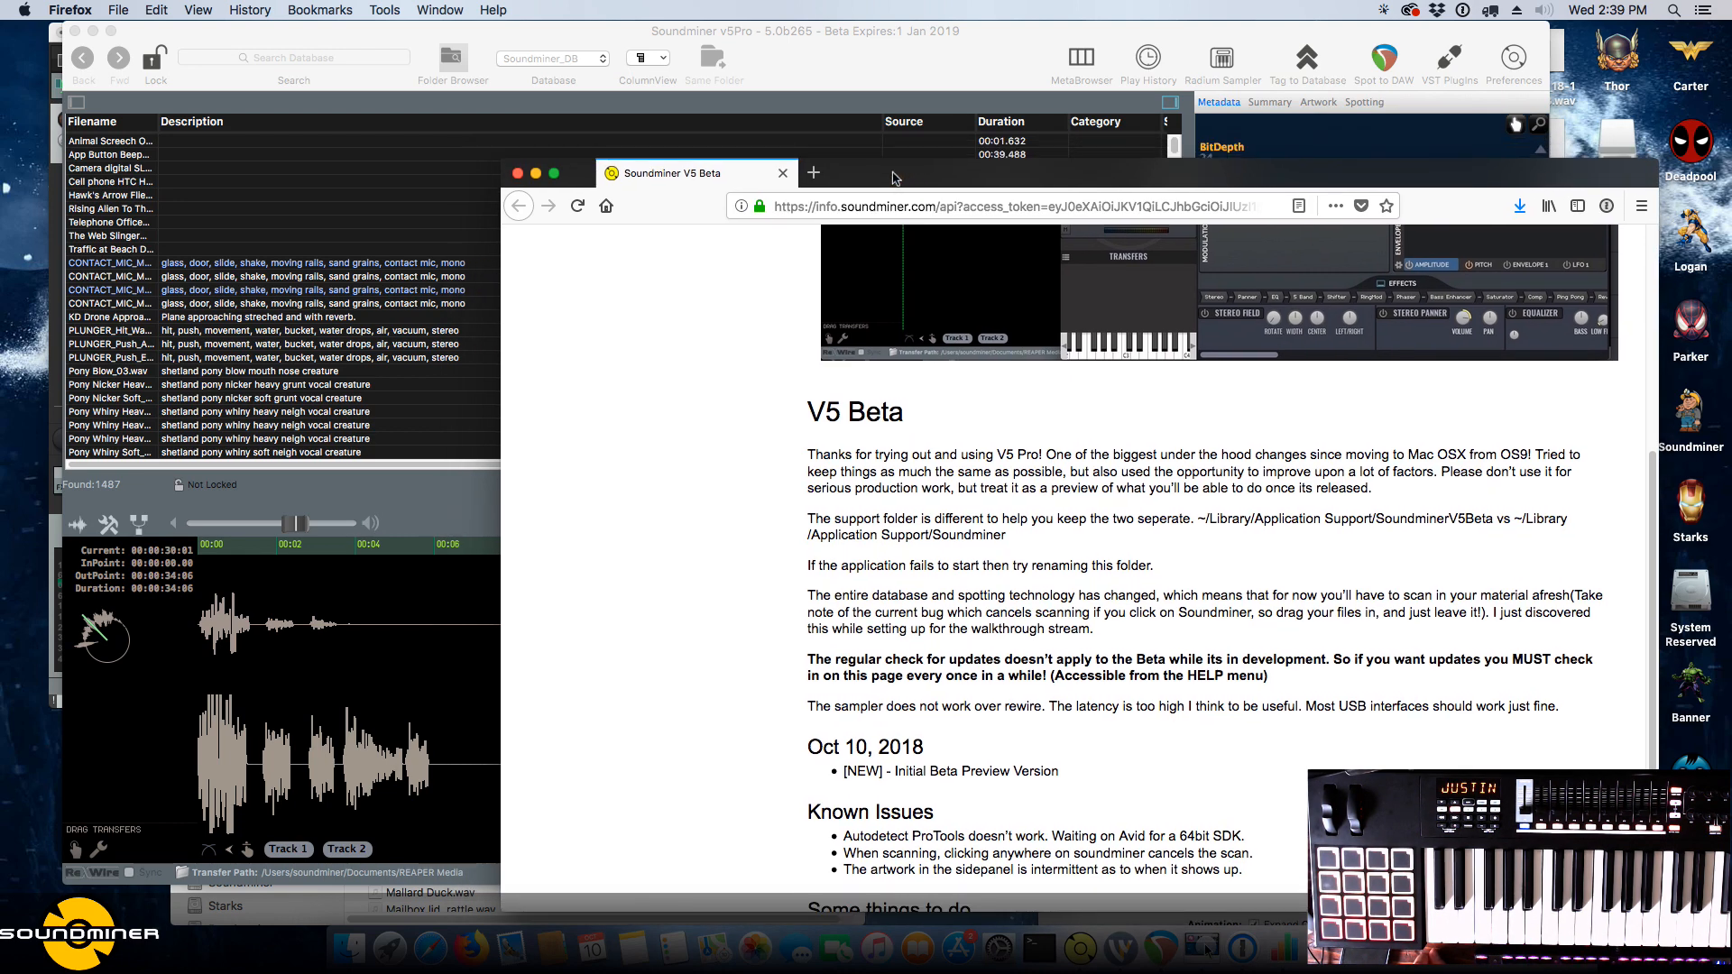
# Switch back to Soundminer and close the Radium sampler and plug-in rack windows over the empty RAM DB.
pyautogui.click(506, 47)
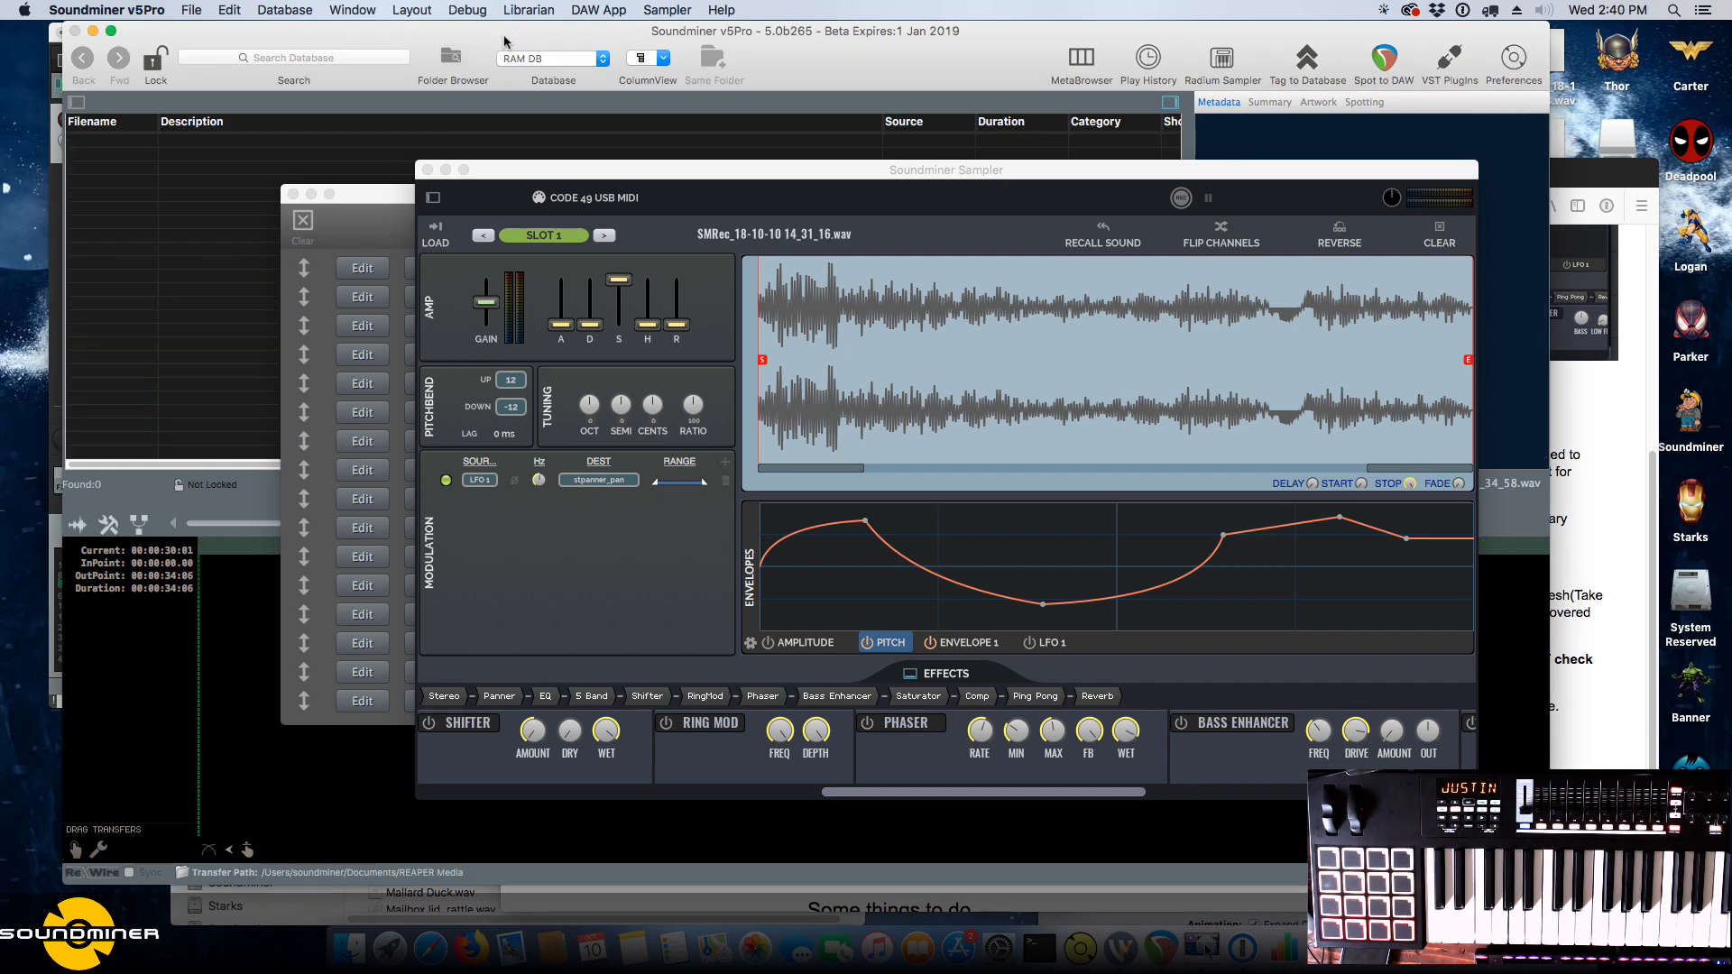
pyautogui.click(428, 169)
pyautogui.click(292, 194)
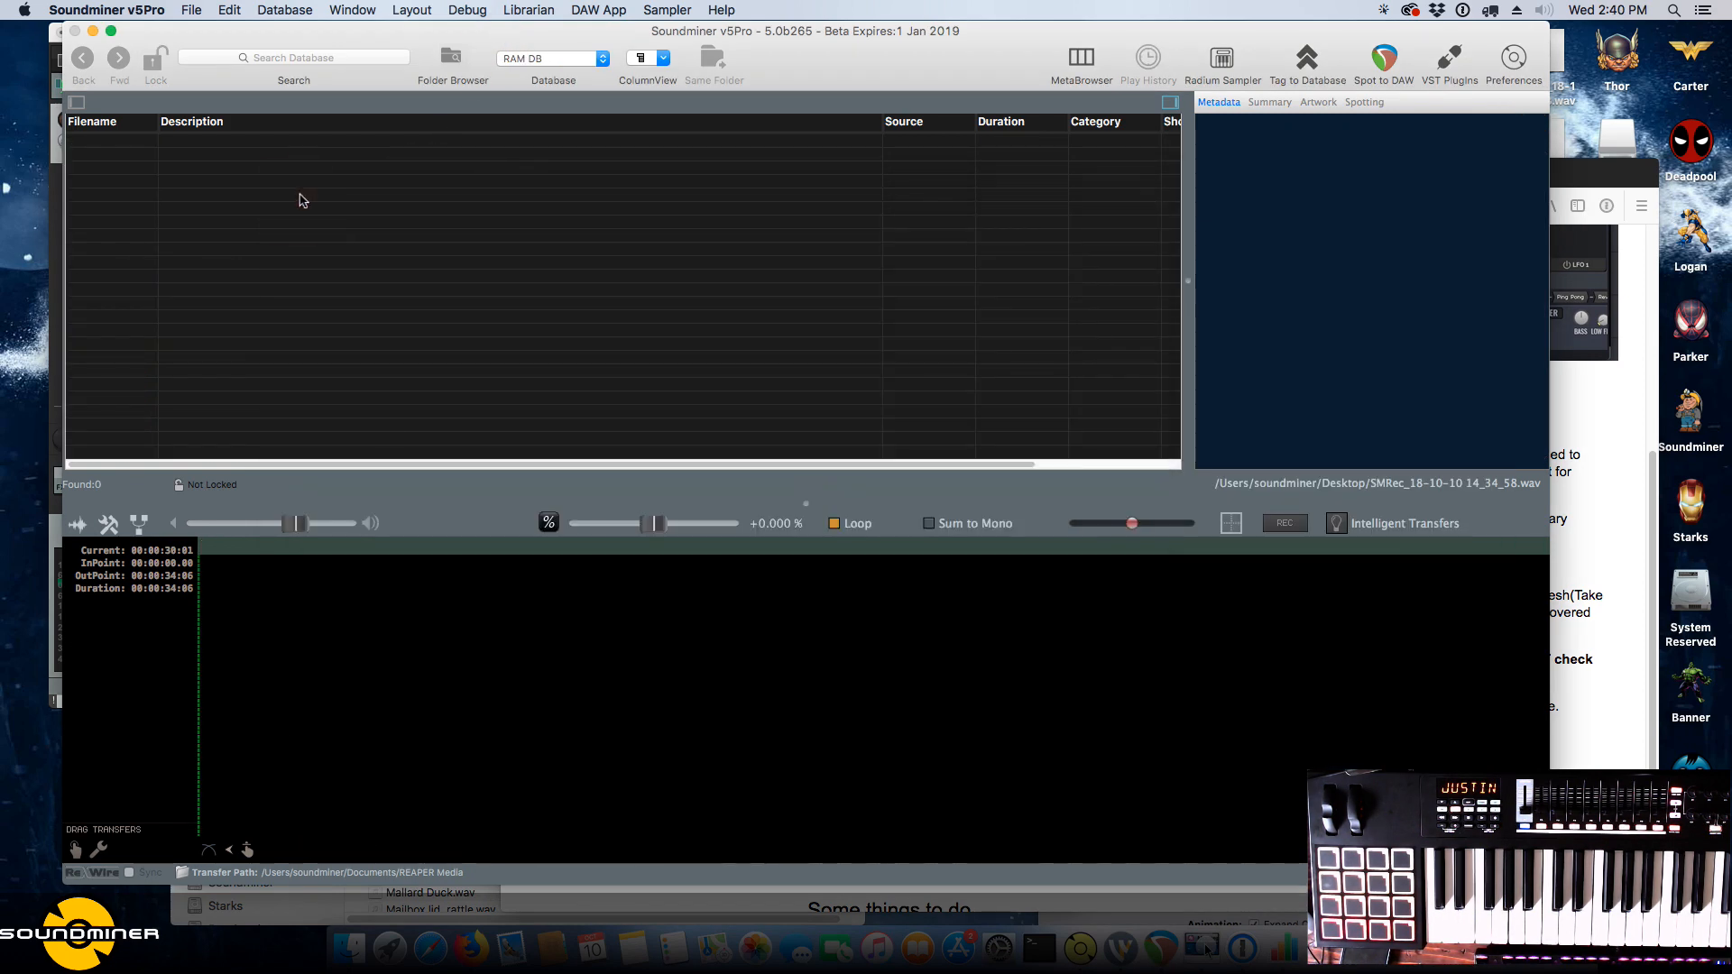
# Switch to Finder and close the Application Support, Audiojacked, SoundFuse and Main Rig folder windows.
pyautogui.click(350, 948)
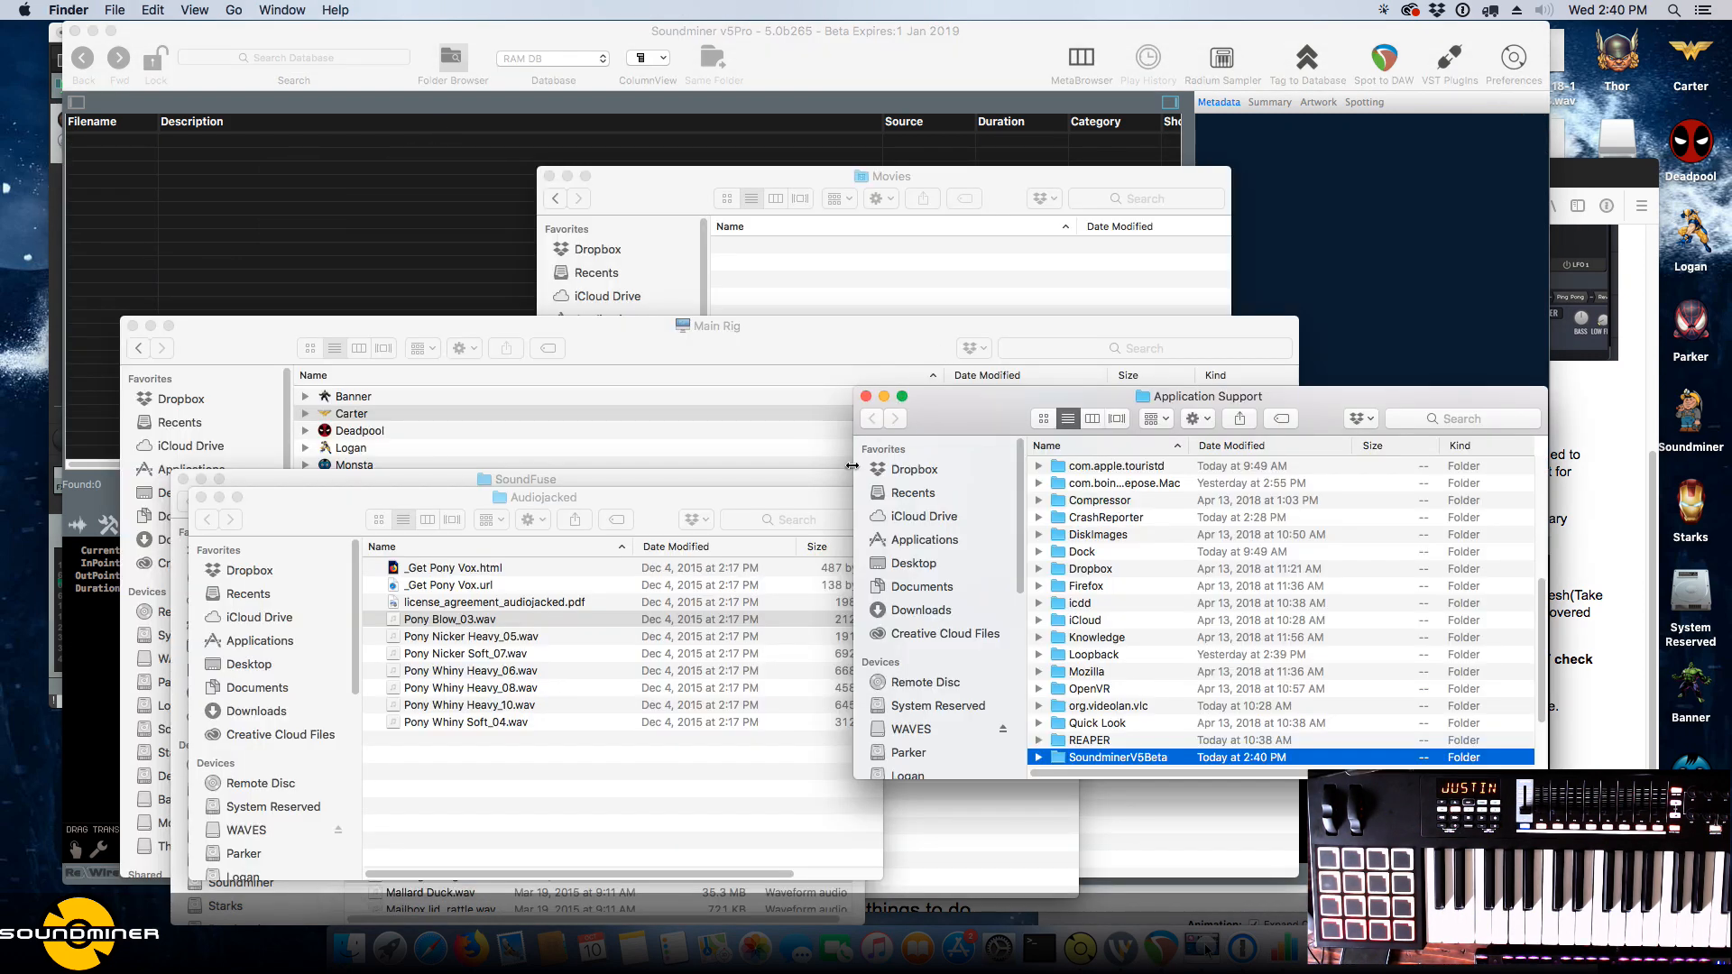
pyautogui.press('super+w')
pyautogui.press('super+w')
pyautogui.press('super+w')
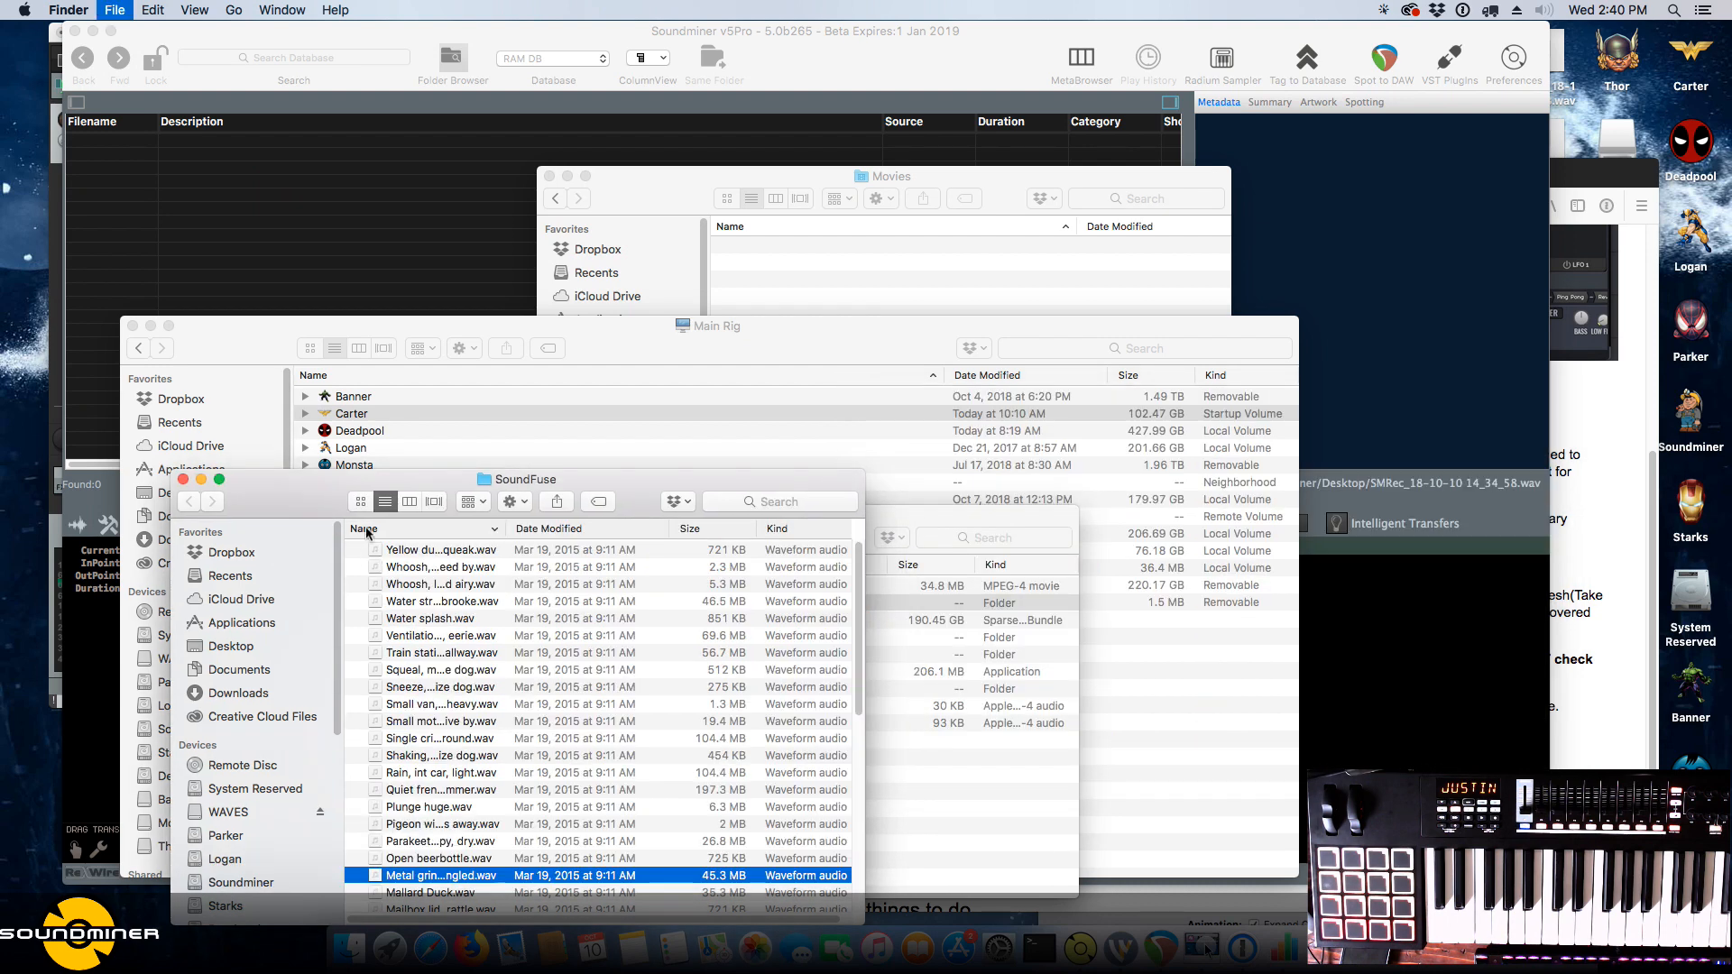
pyautogui.press('super+w')
pyautogui.press('super+w')
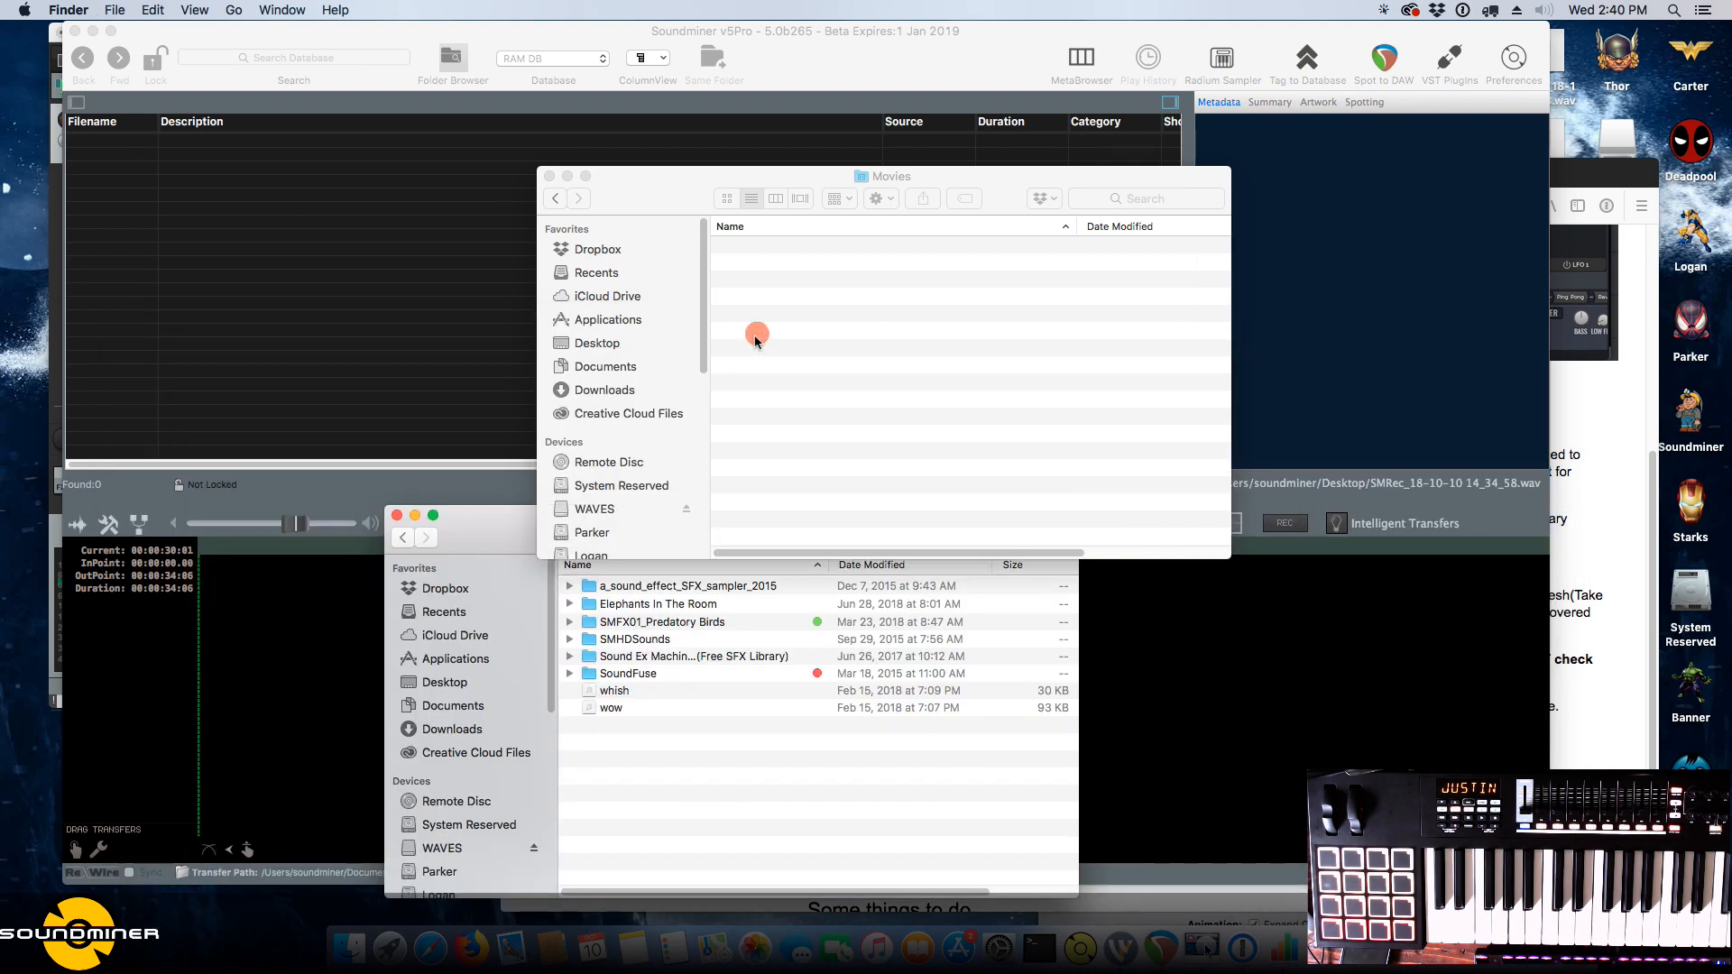
# Scan the Sounds For Stream folder into RAM DB, then interrupt the scan by bringing Soundminer to the front.
pyautogui.click(714, 809)
pyautogui.moveTo(677, 515); pyautogui.dragTo(341, 266)
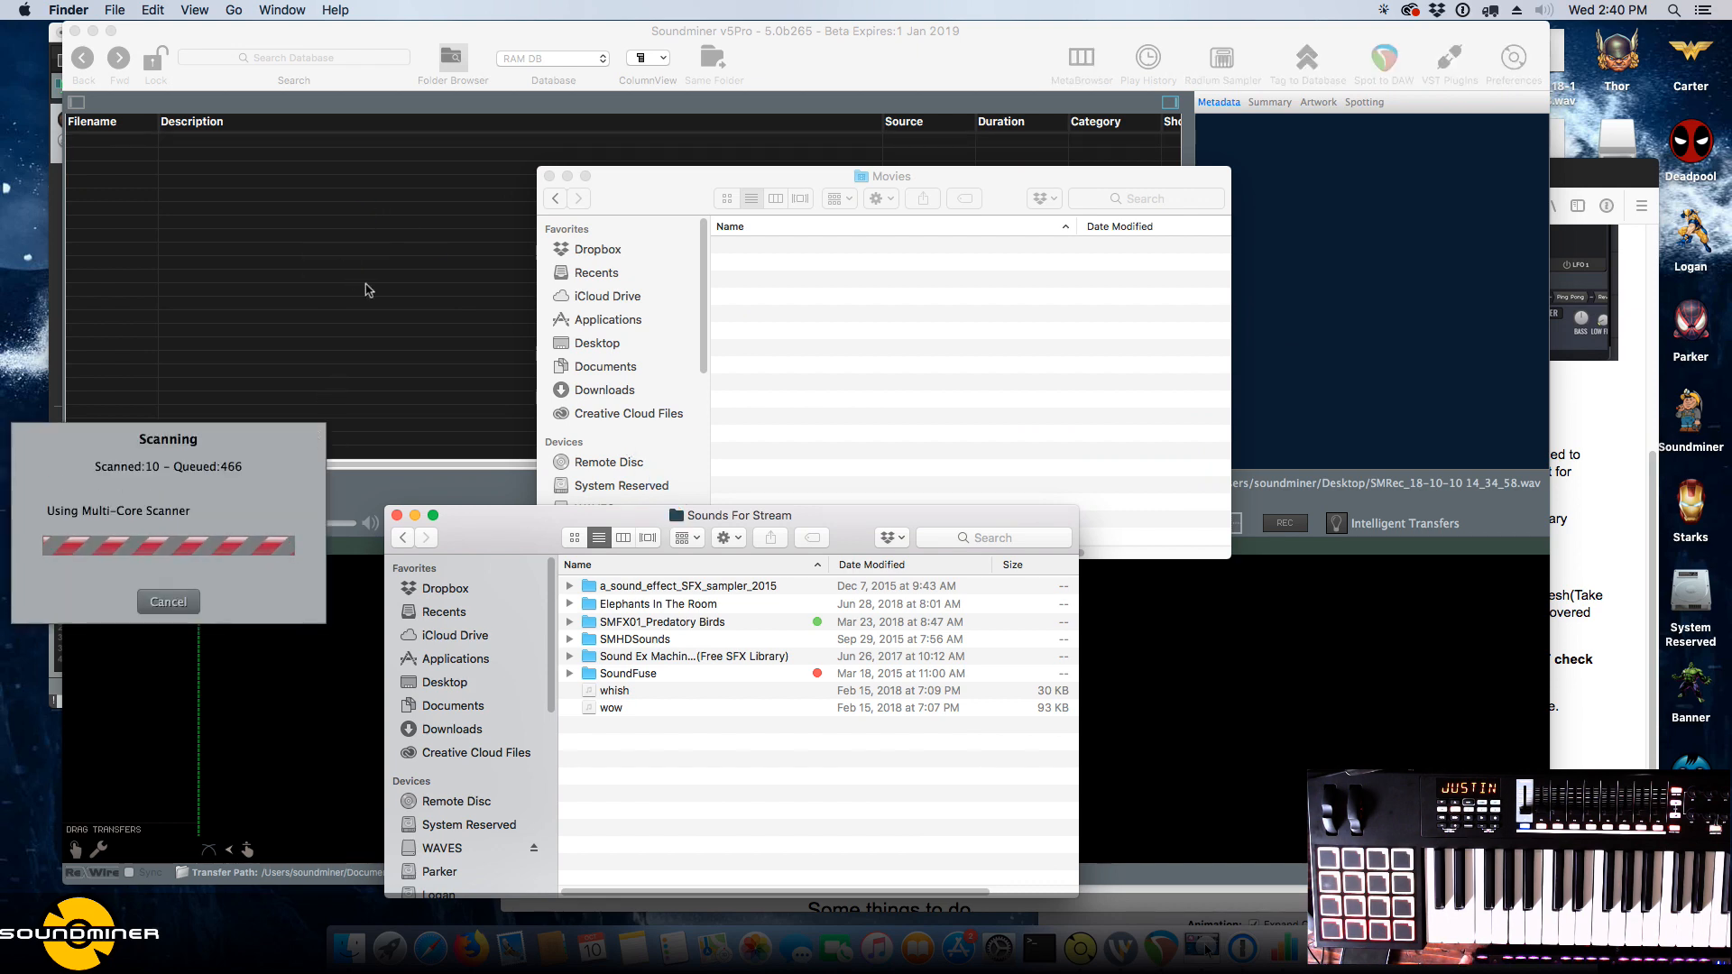
pyautogui.click(415, 201)
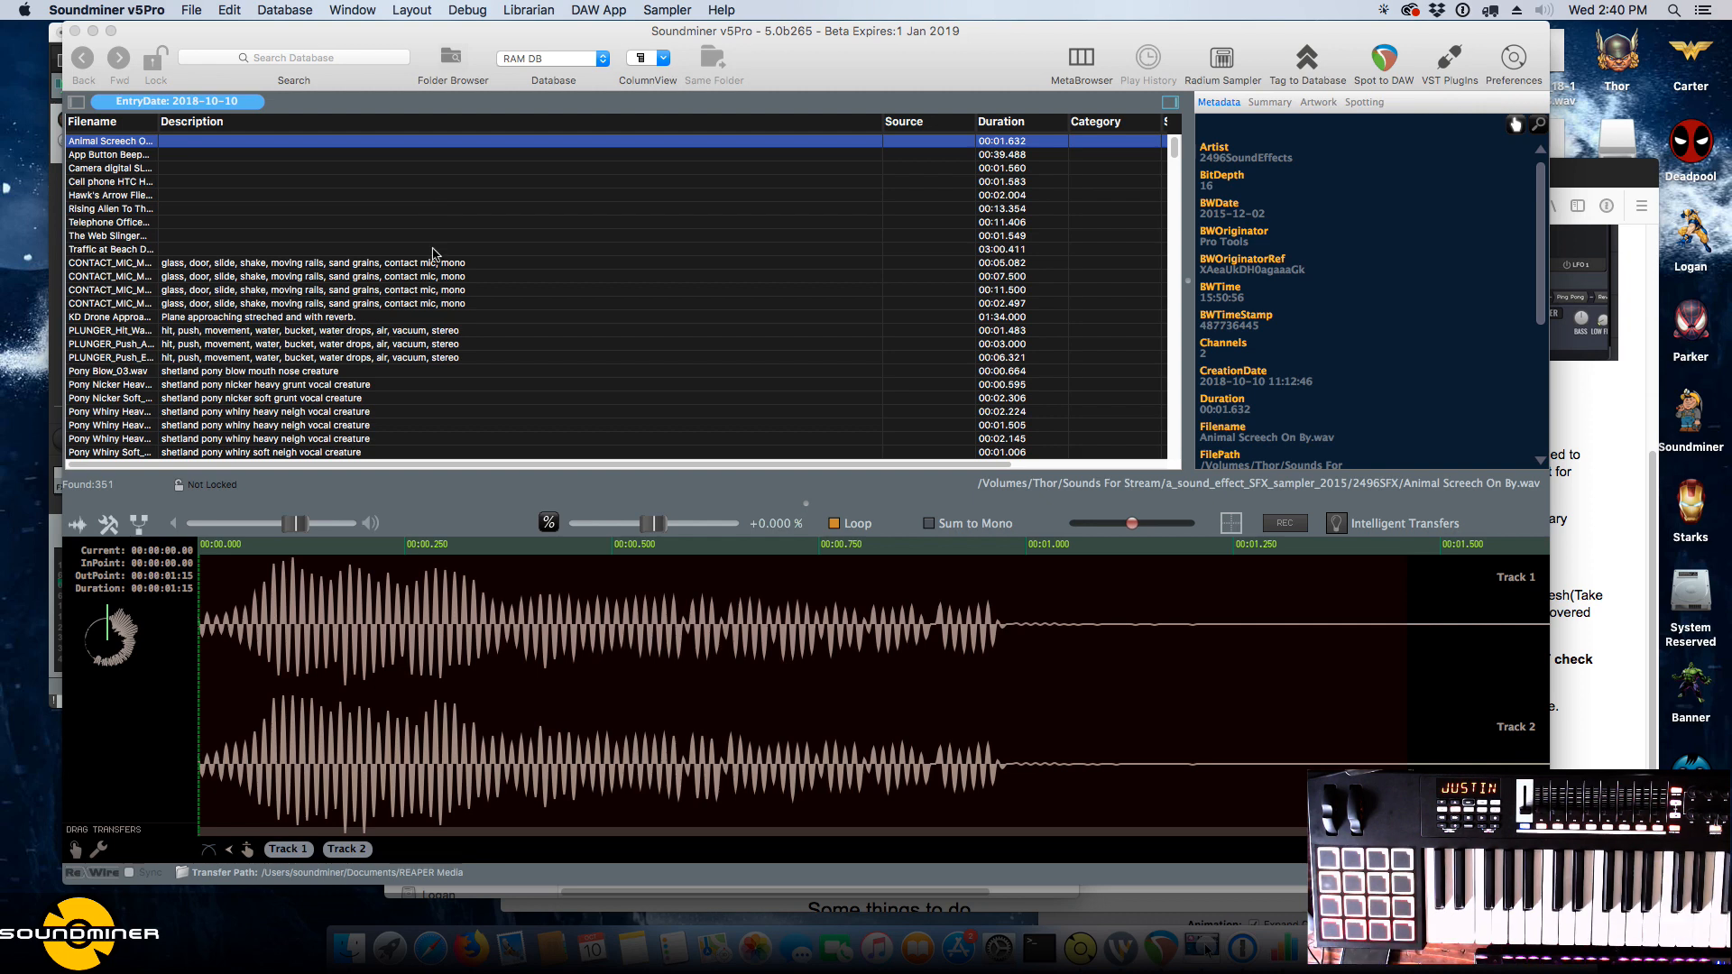
# Add the Sounds For Stream folder from Finder to RAM DB again and cancel the scan while it runs.
pyautogui.click(350, 947)
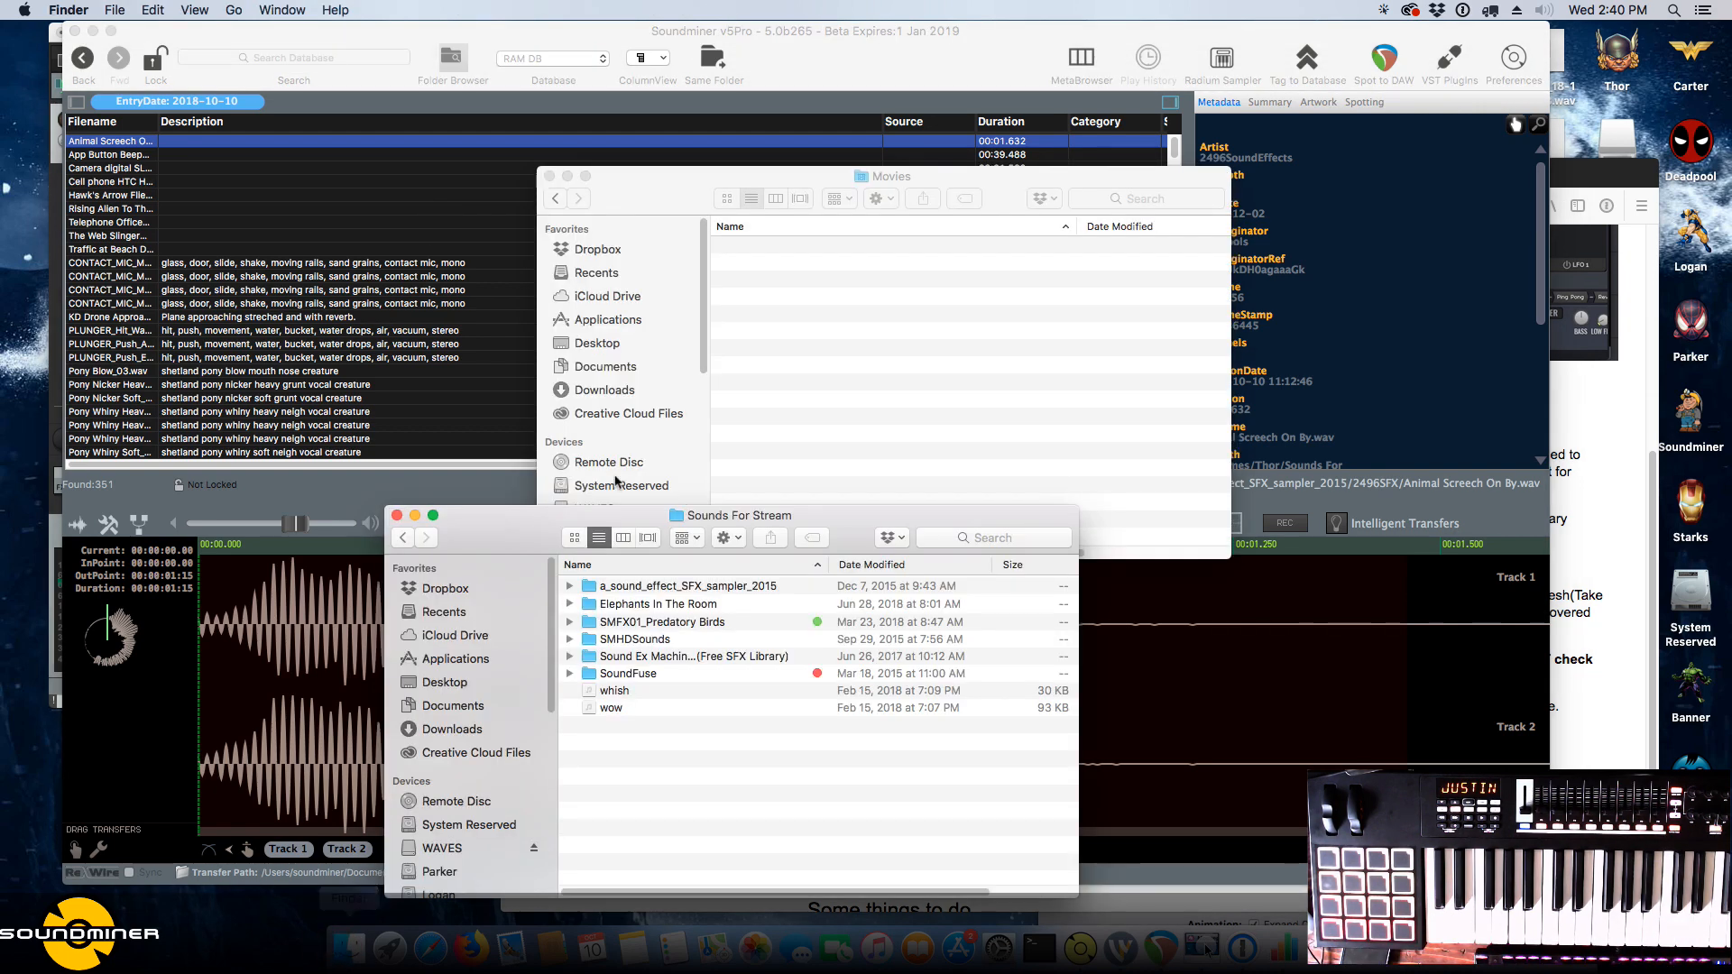
pyautogui.click(678, 515)
pyautogui.moveTo(679, 515); pyautogui.dragTo(483, 454)
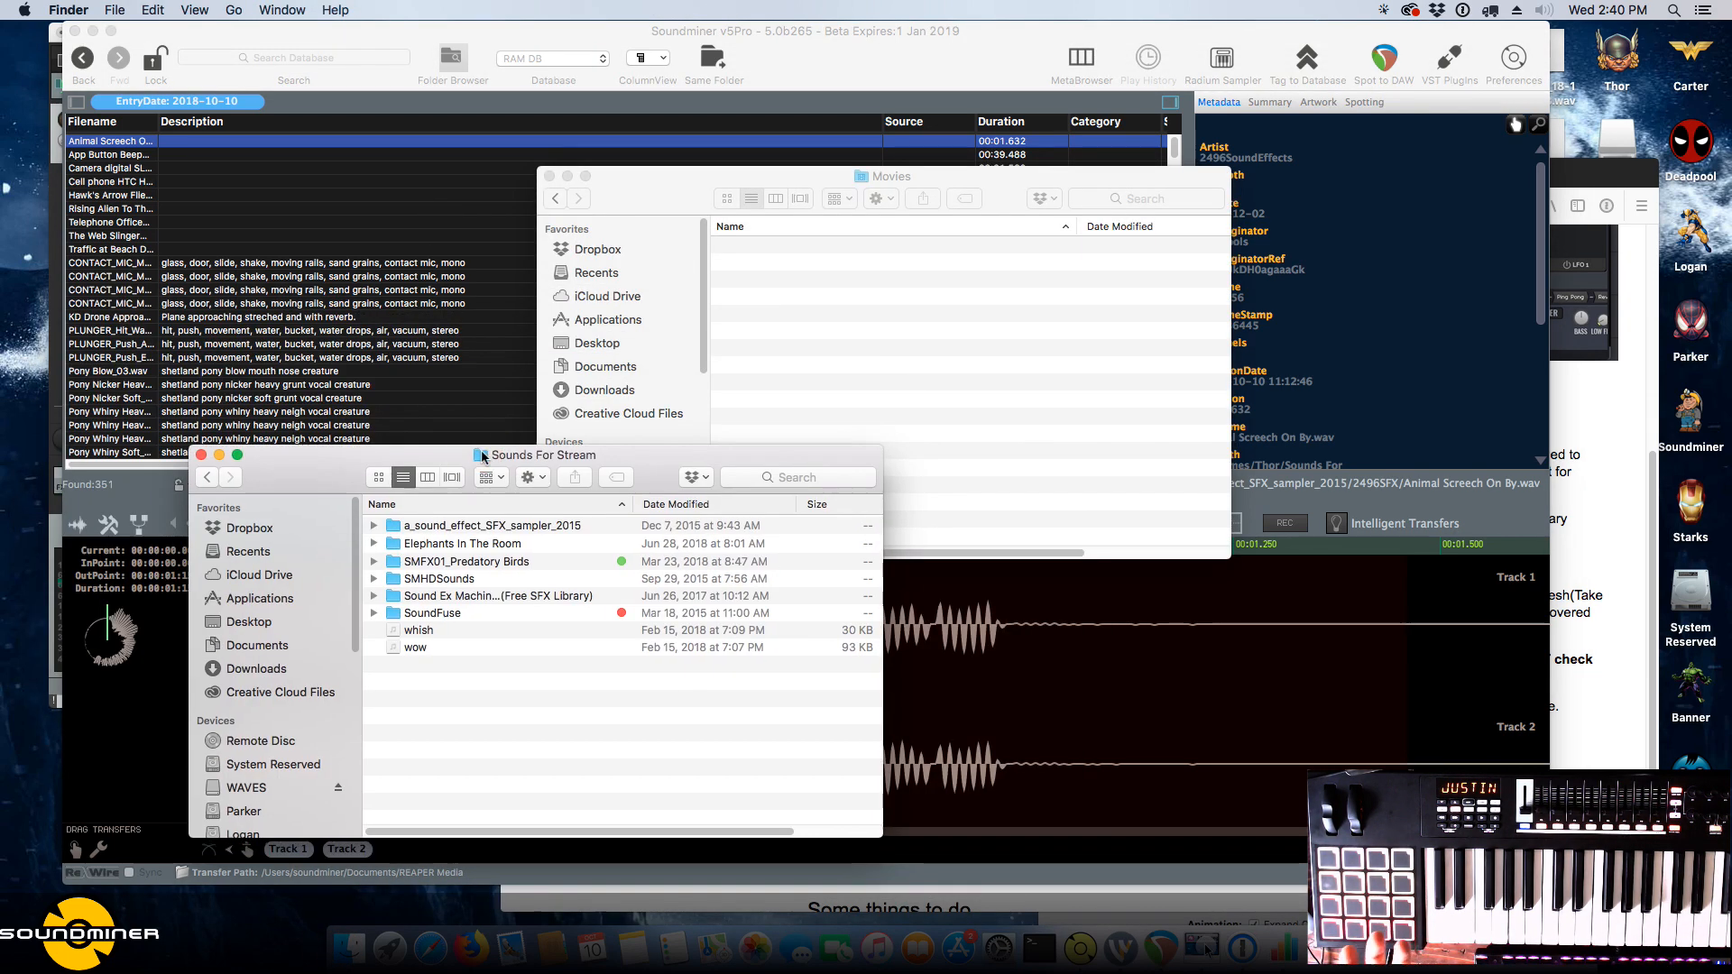
pyautogui.click(415, 317)
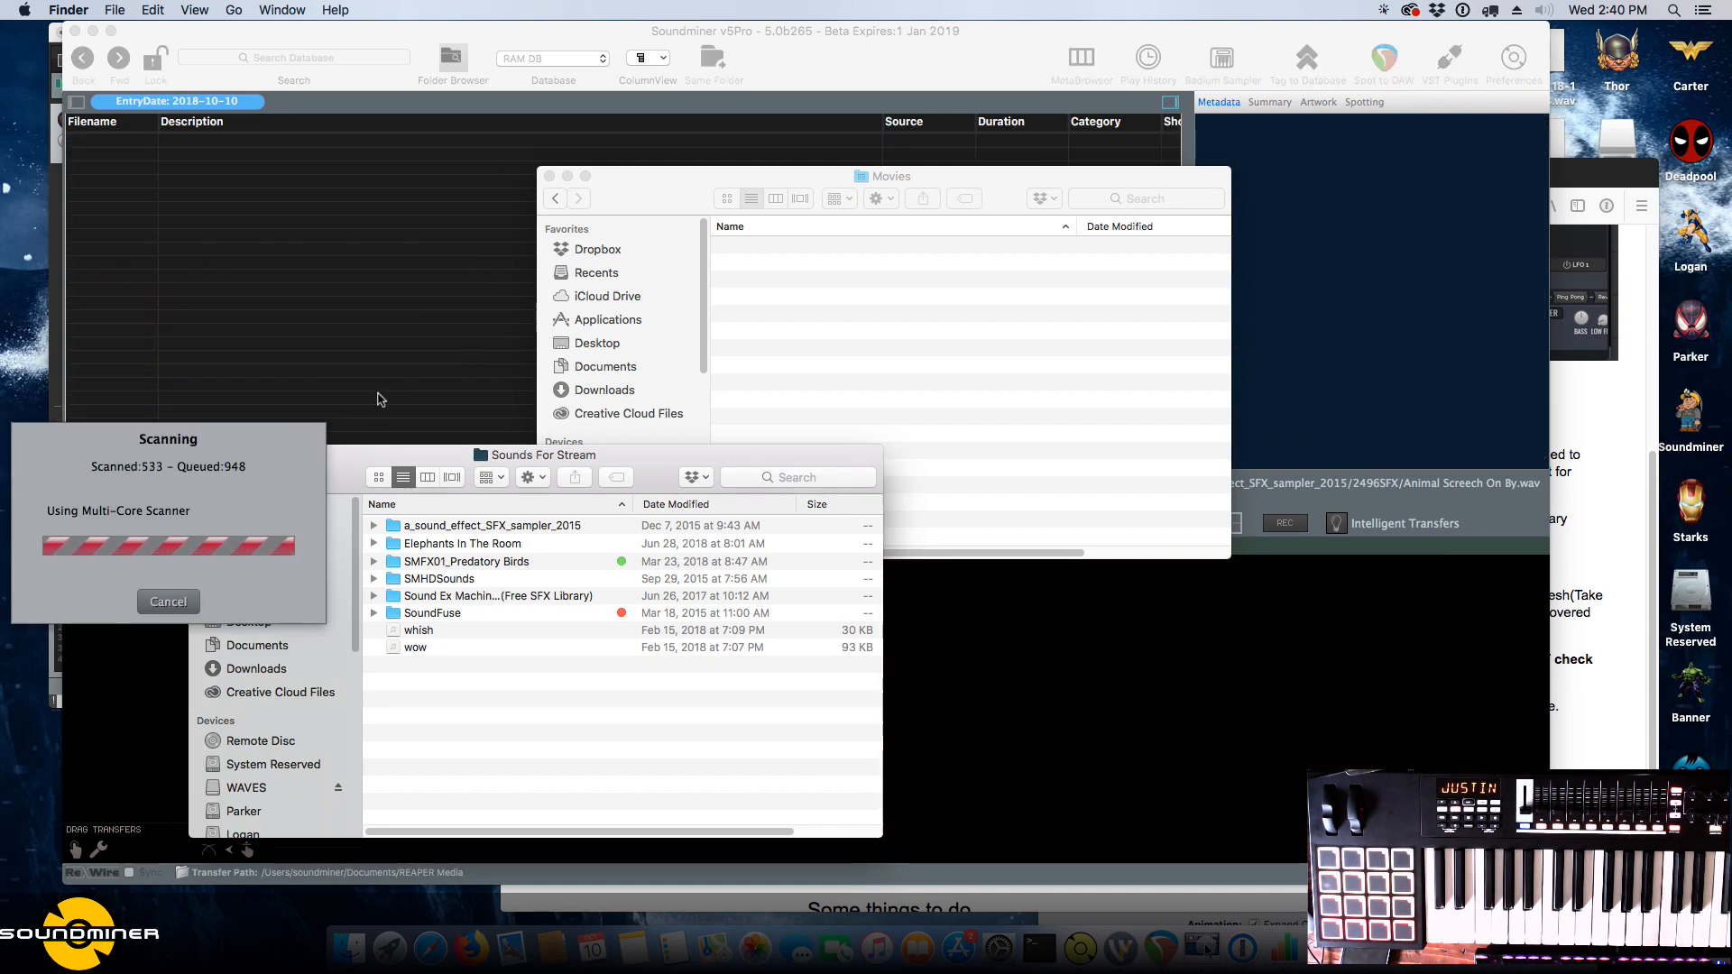
pyautogui.click(193, 591)
pyautogui.click(192, 591)
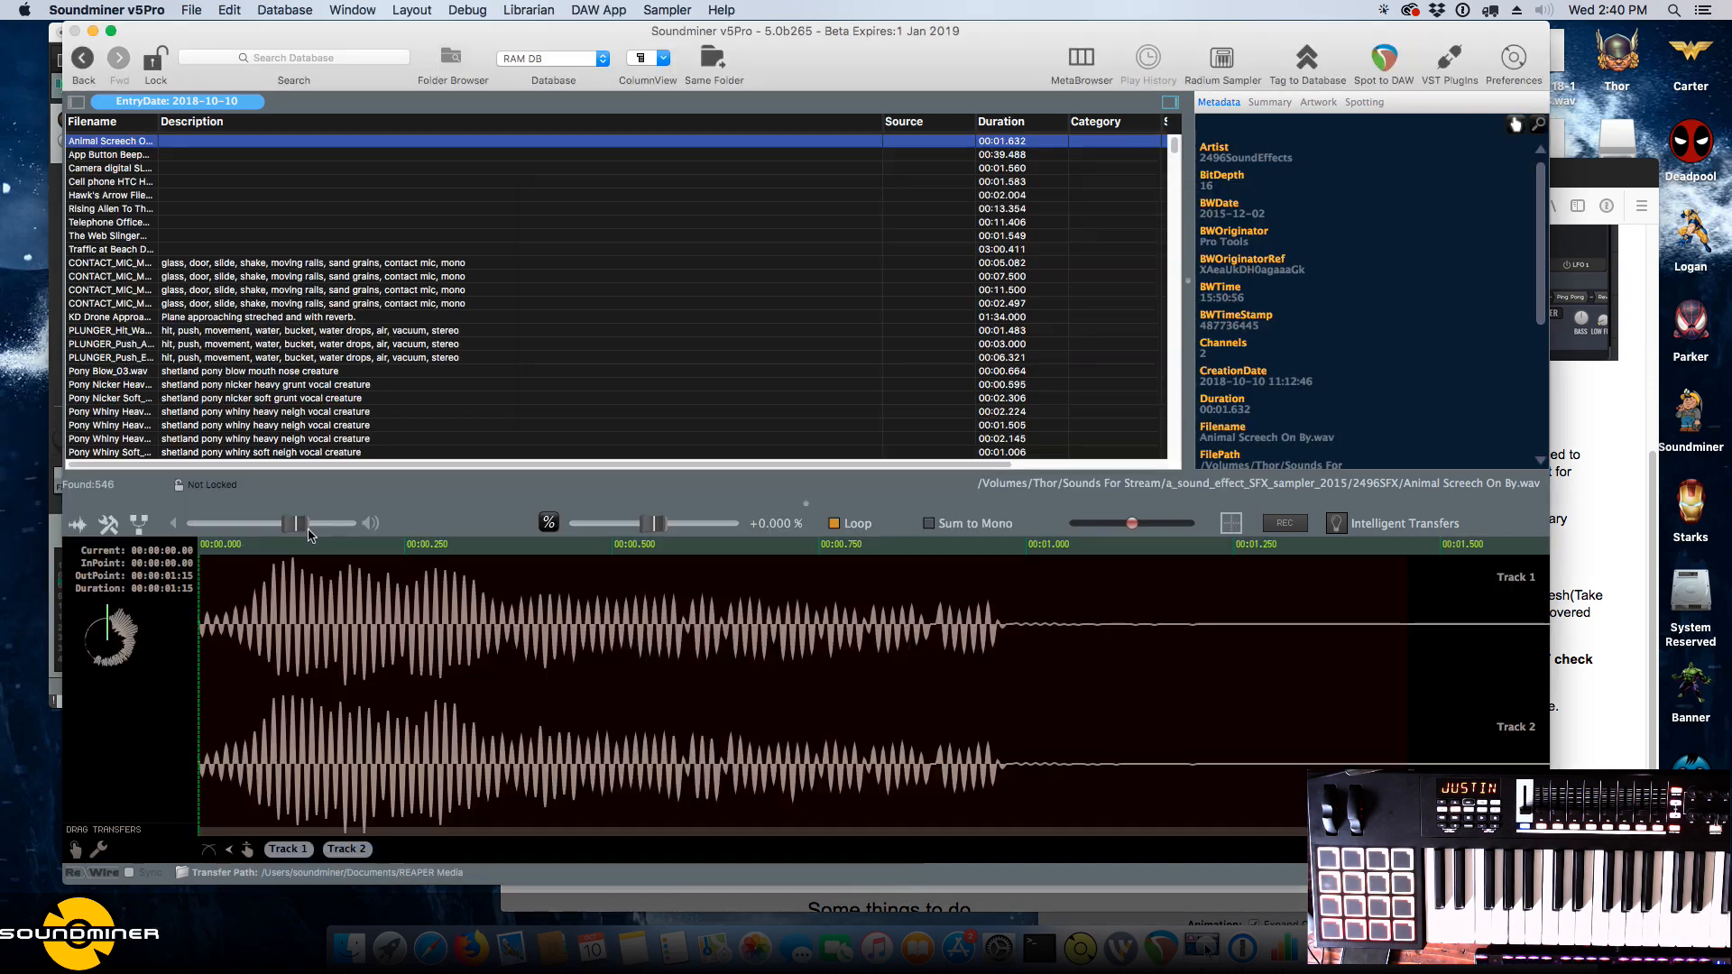
# Reread the Known Issues in Firefox, then select the KD Drone Approaching Plane record in Soundminer and view its metadata.
pyautogui.press('super+Tab')
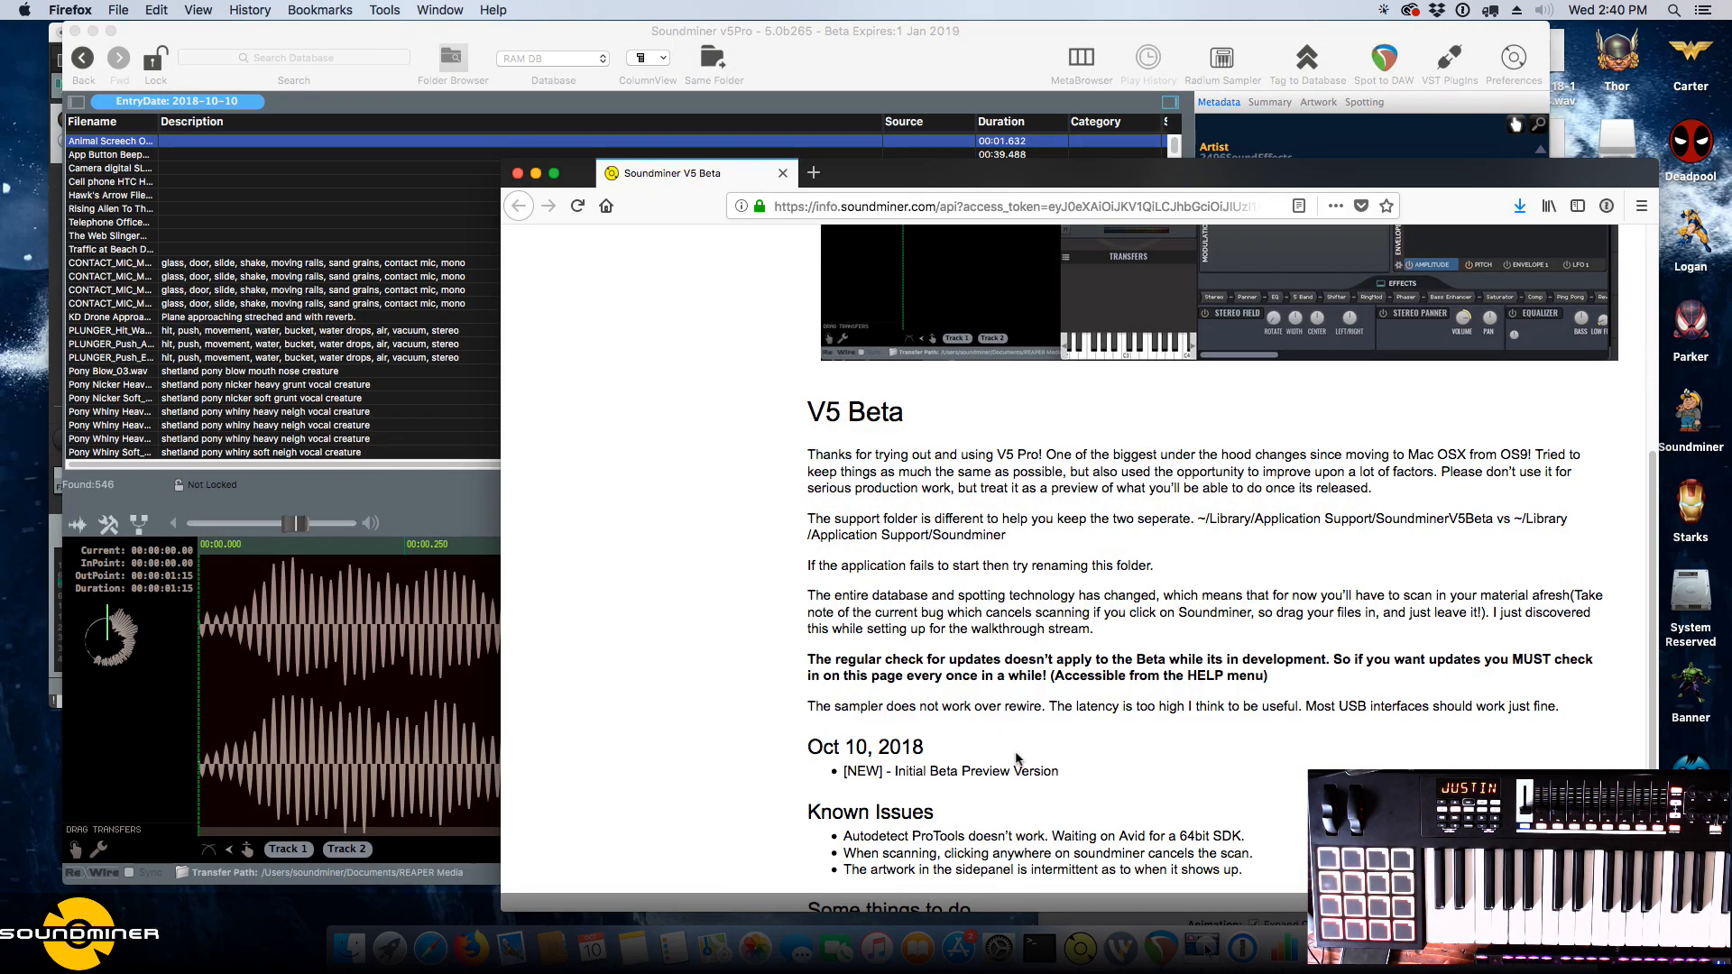
pyautogui.scroll(-3, 1017, 758)
pyautogui.scroll(2, 1017, 758)
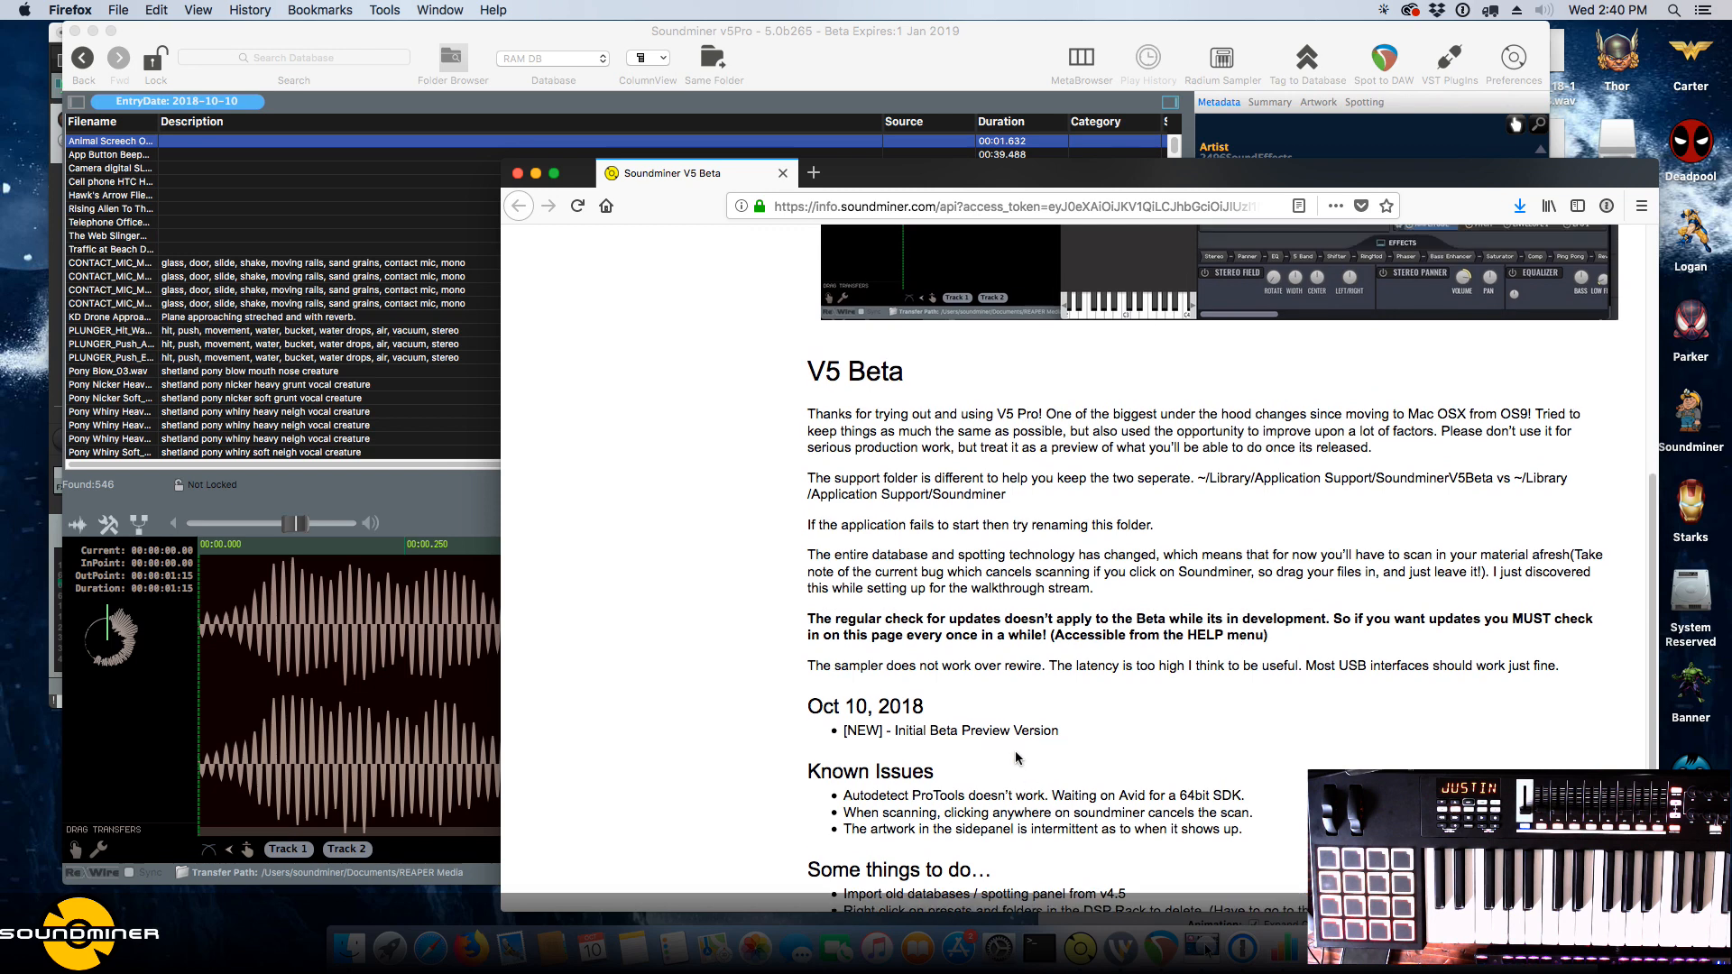
pyautogui.click(477, 321)
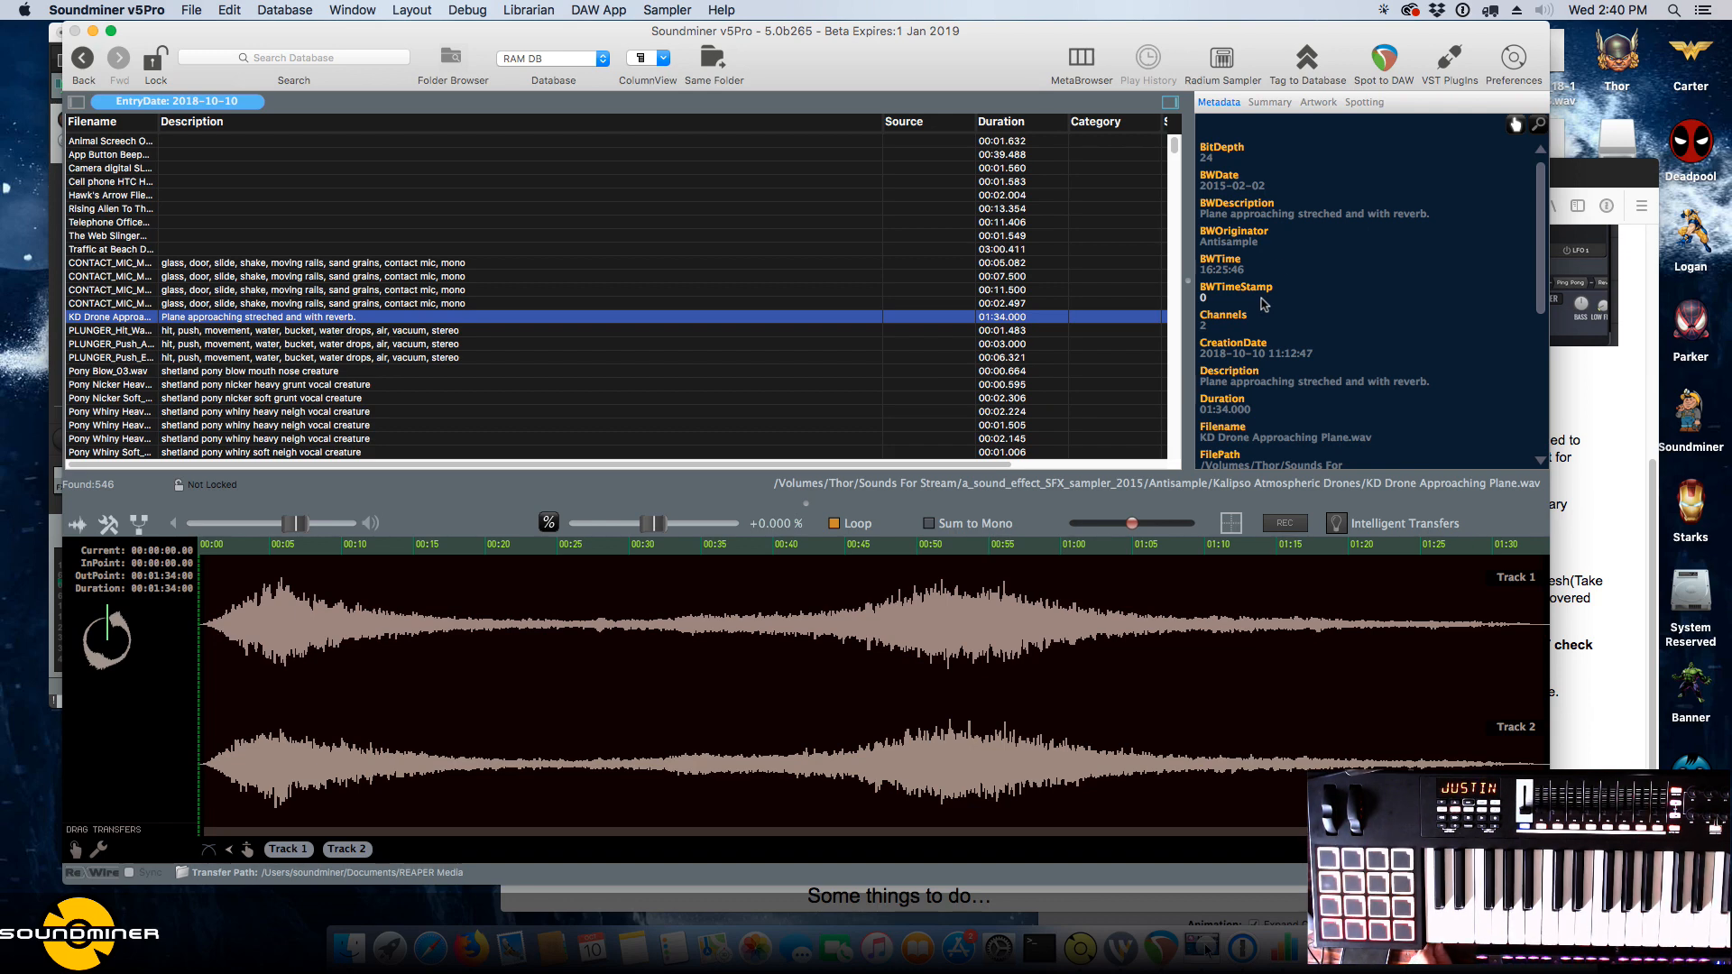
pyautogui.moveTo(1173, 151)
pyautogui.mouseDown()
pyautogui.moveTo(1176, 262)
pyautogui.moveTo(1175, 149)
pyautogui.mouseUp()
# Review the beta page's Known Issues and Some things to do lists, then select The Web Slinger Shoots 4 in Soundminer.
pyautogui.click(1117, 897)
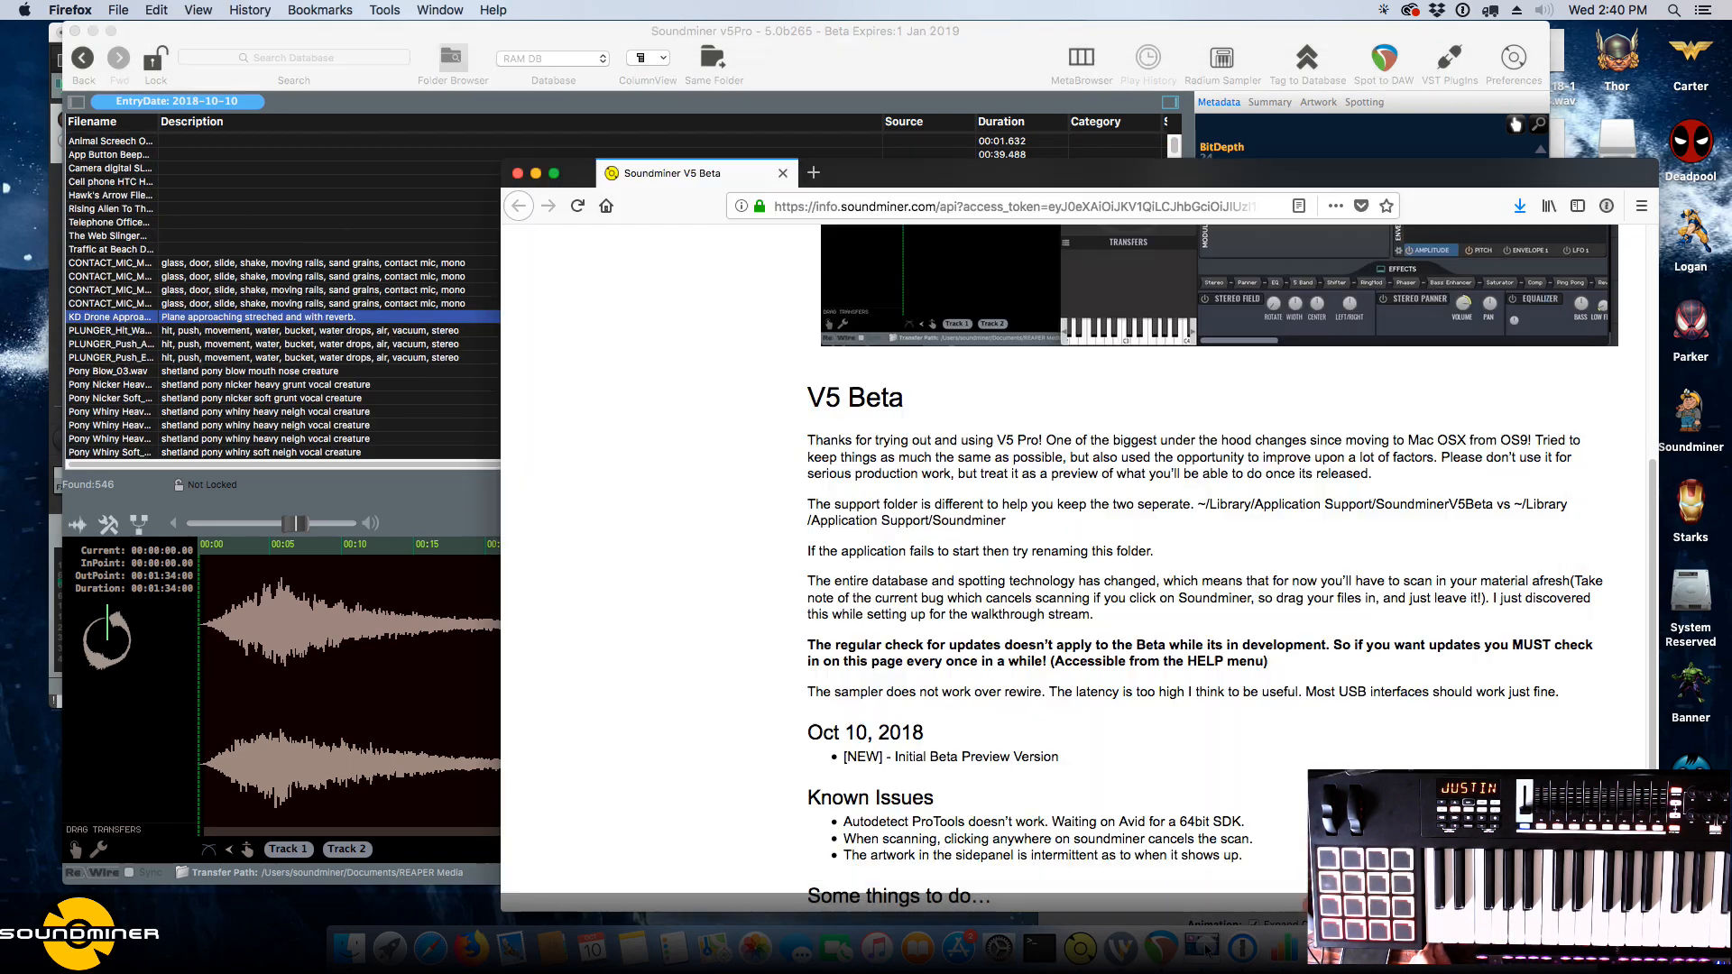
pyautogui.scroll(-1, 1108, 855)
pyautogui.scroll(-3, 1108, 854)
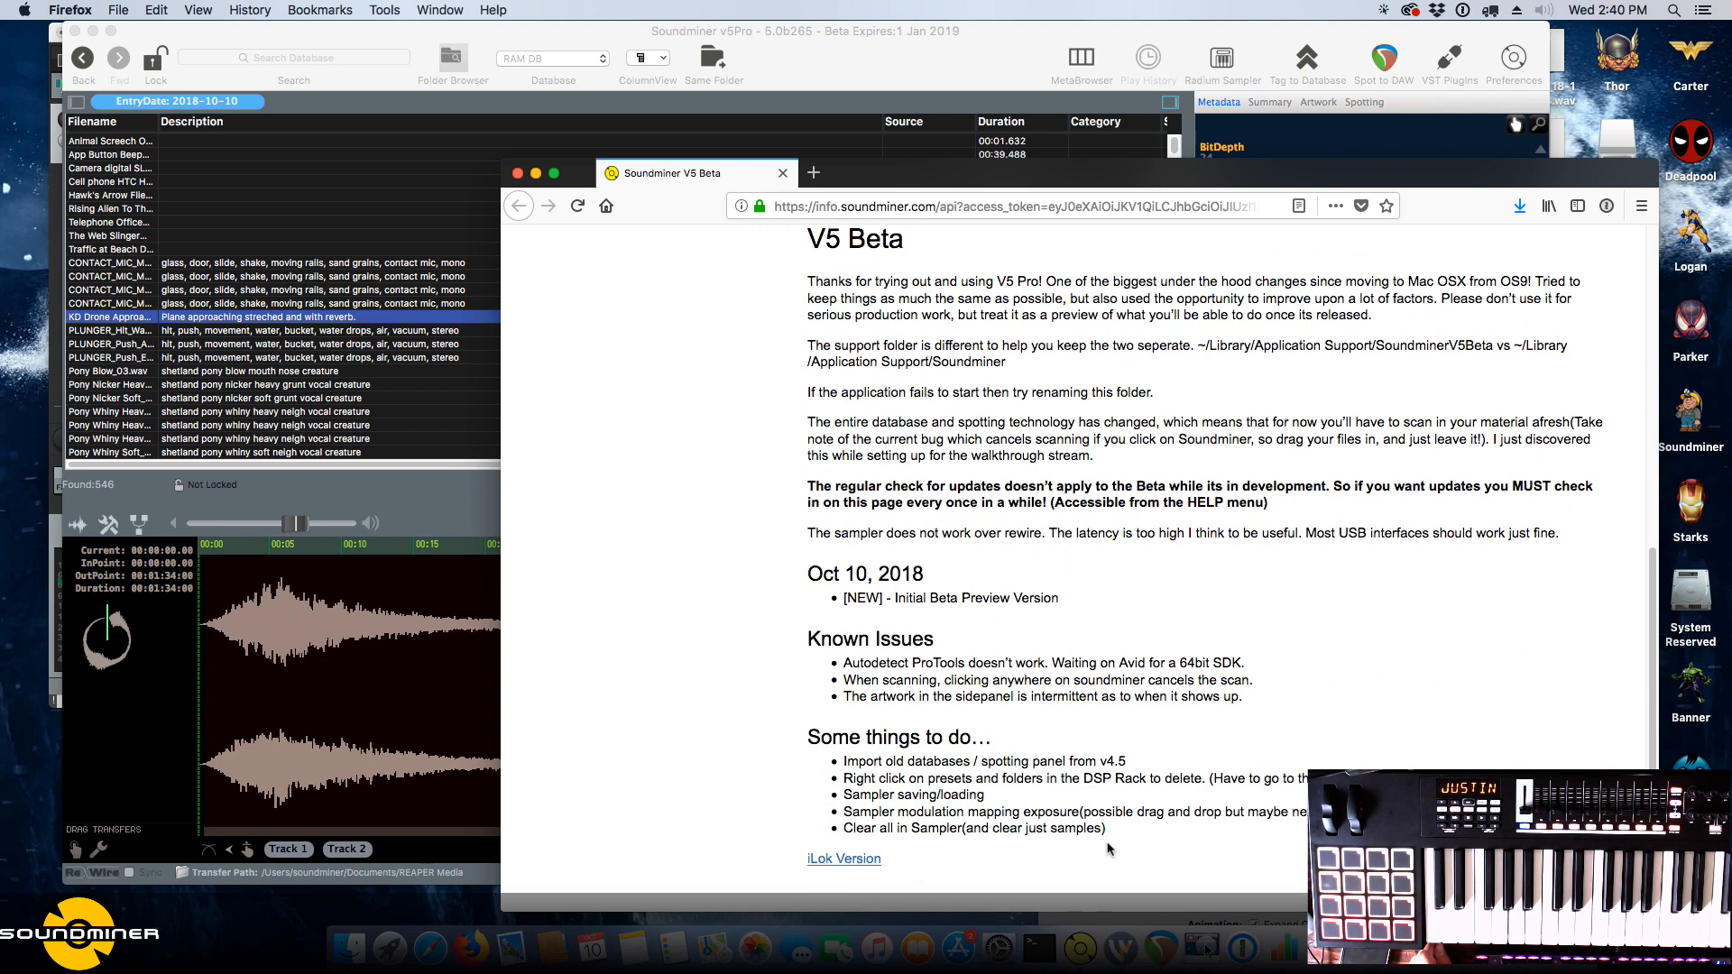
pyautogui.scroll(1, 1108, 854)
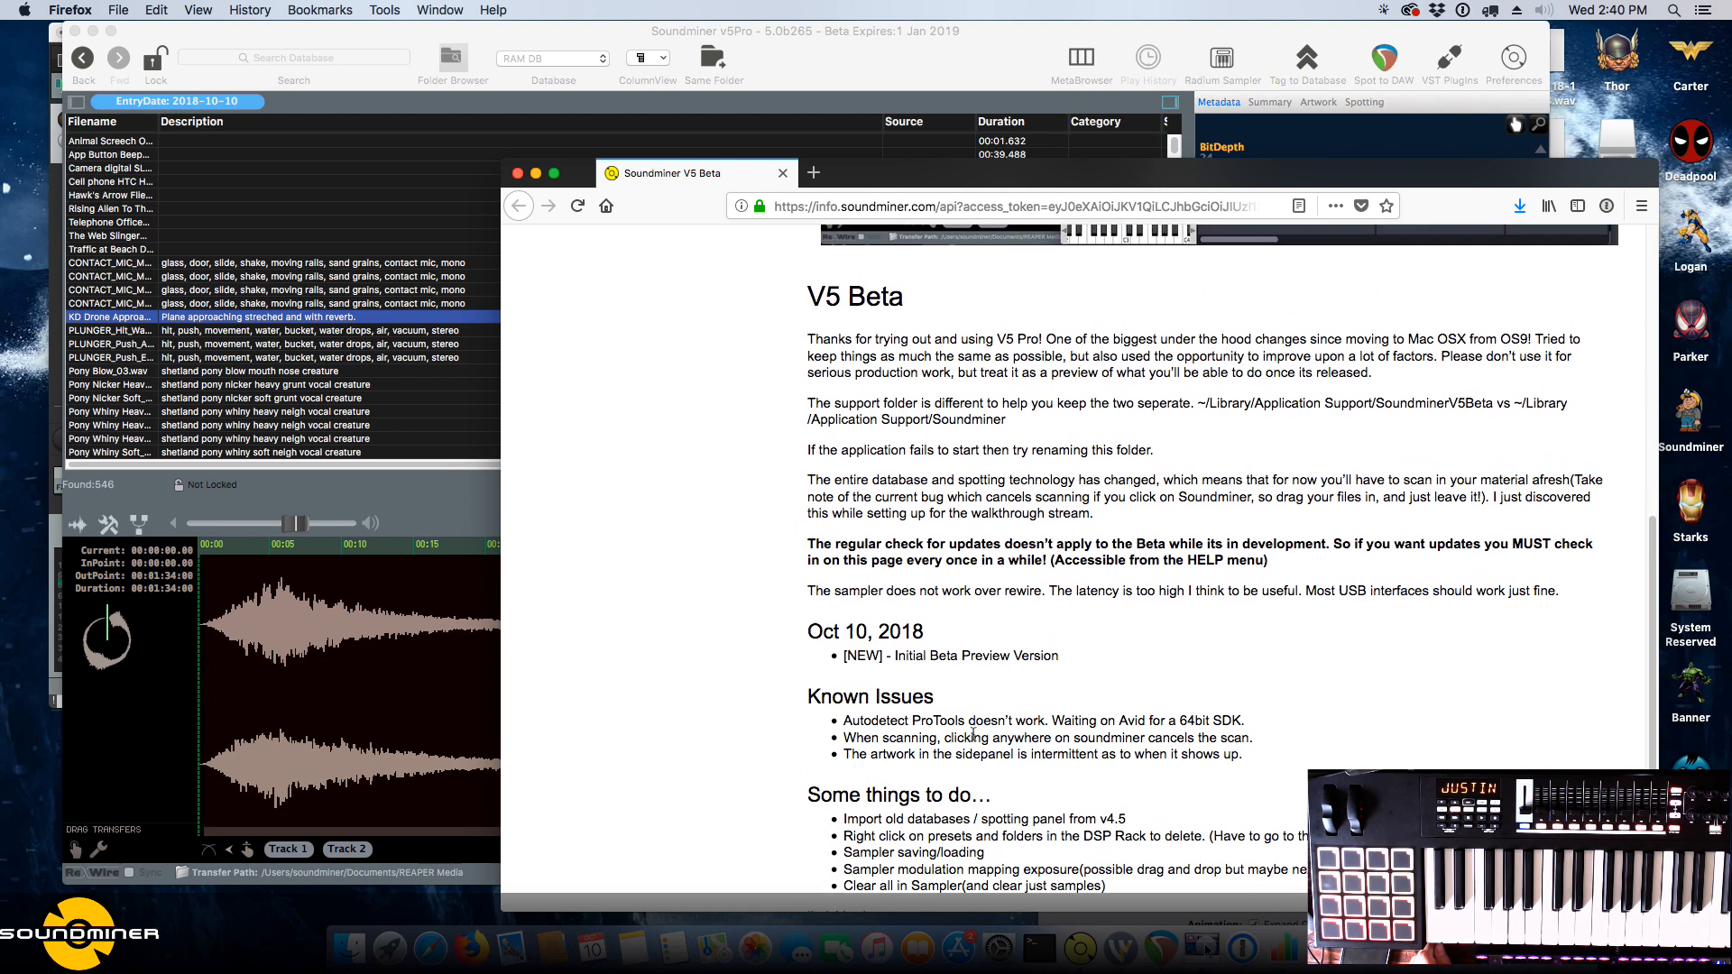
pyautogui.click(429, 235)
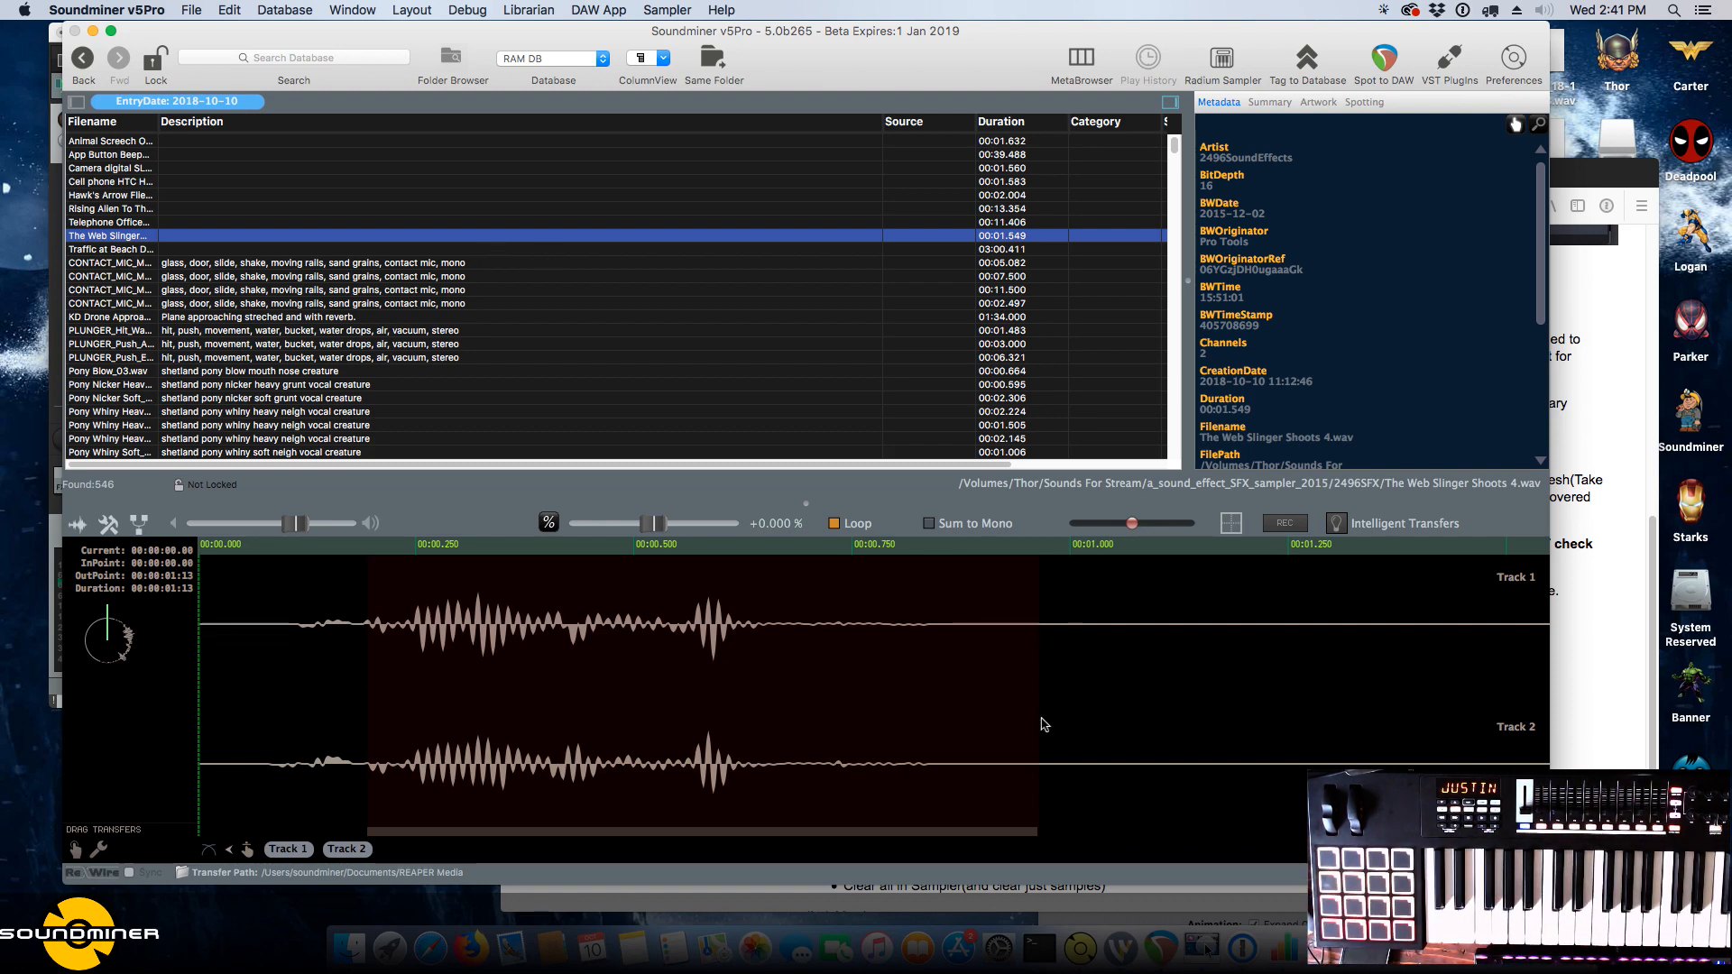
# Return to Firefox and read the Some things to do list down to the iLok Version link.
pyautogui.click(469, 948)
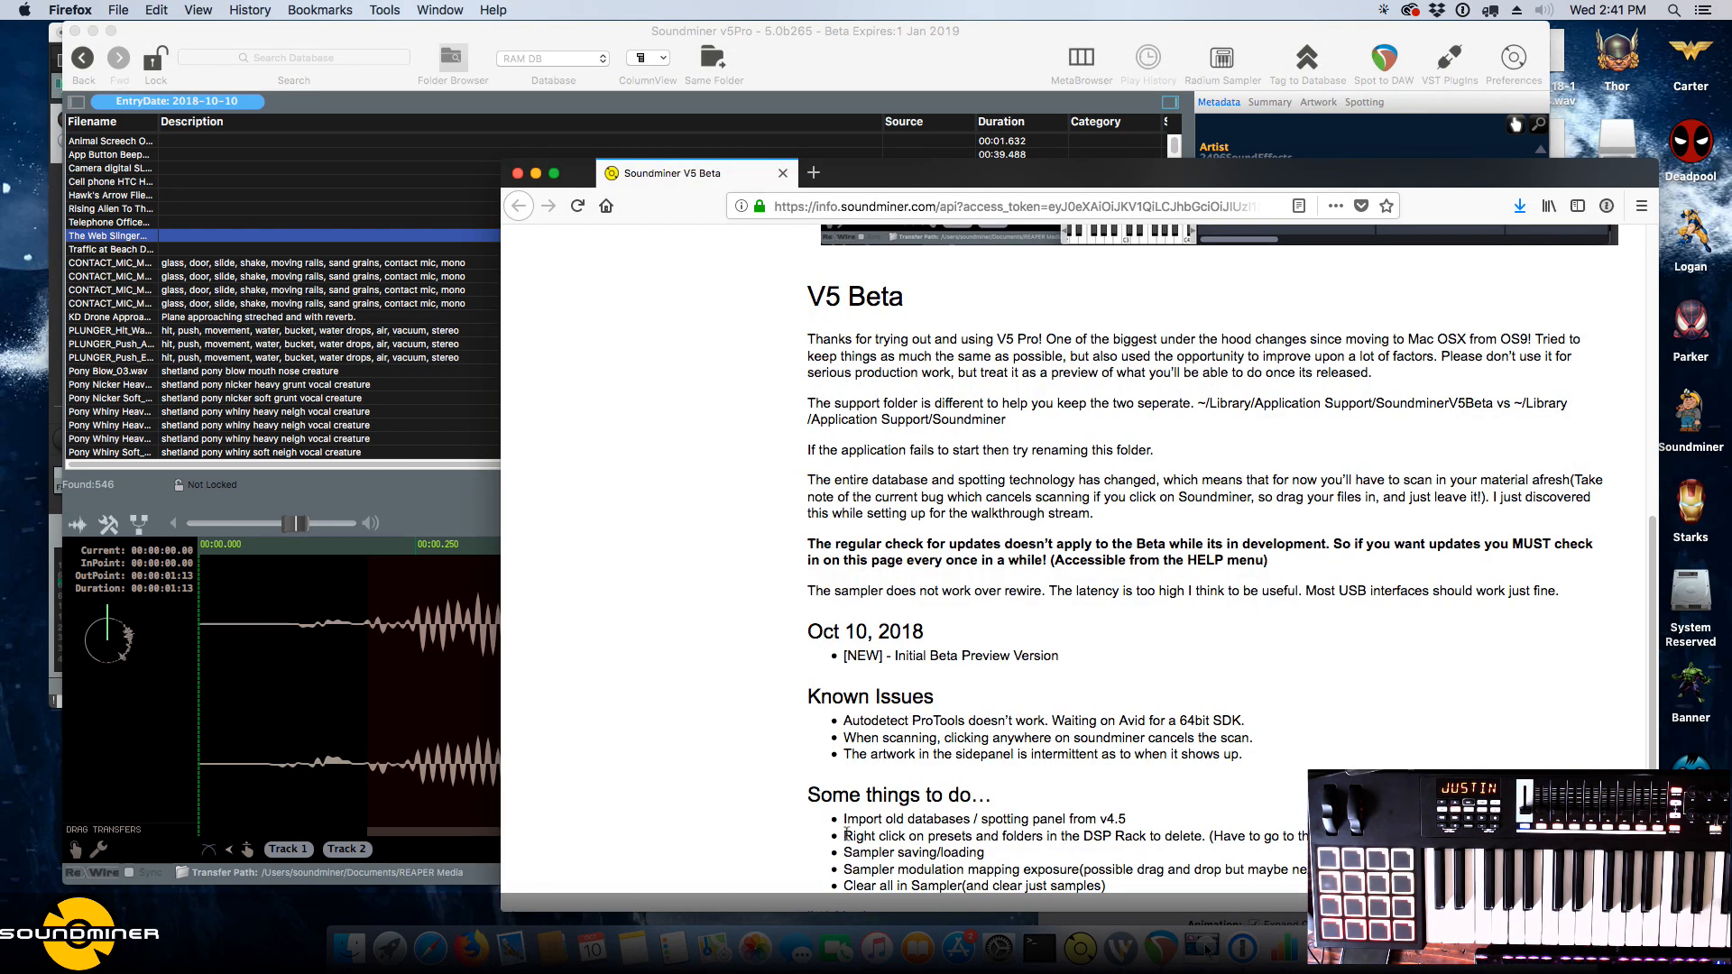
pyautogui.moveTo(847, 823); pyautogui.dragTo(876, 854)
pyautogui.click(999, 864)
pyautogui.scroll(-2, 1015, 848)
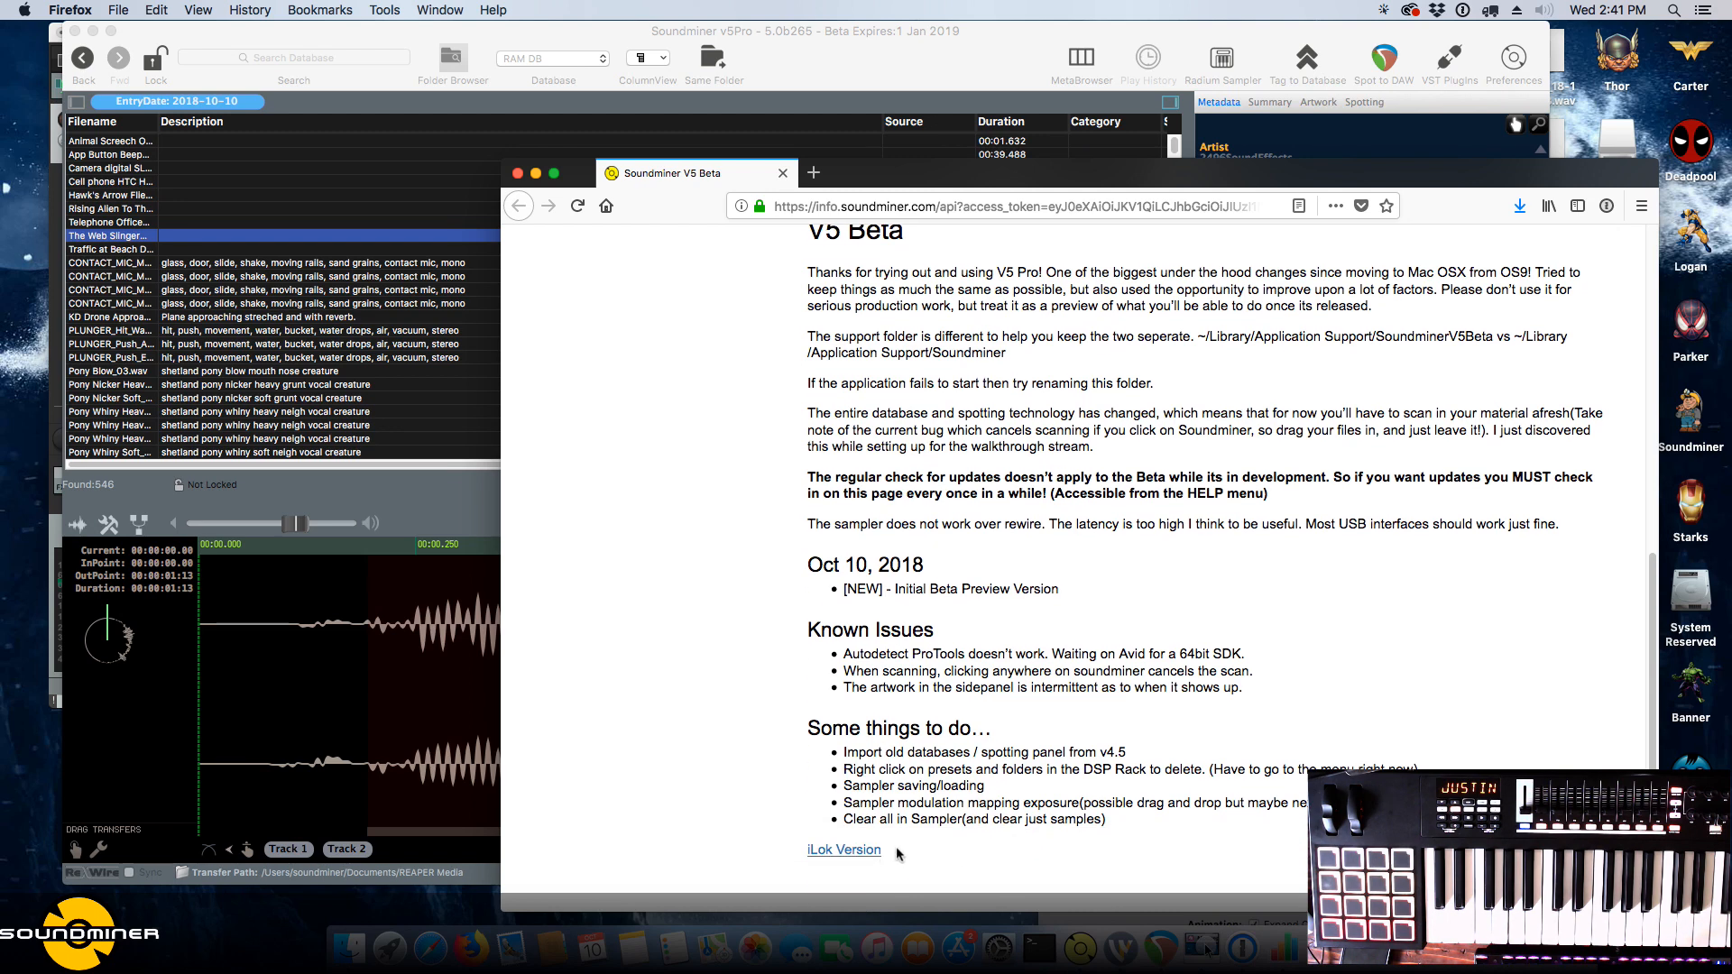
# Copy the iLok Version link's location and move the browser window out of view to uncover Soundminer.
pyautogui.moveTo(900, 854); pyautogui.dragTo(828, 861)
pyautogui.rightClick(828, 862)
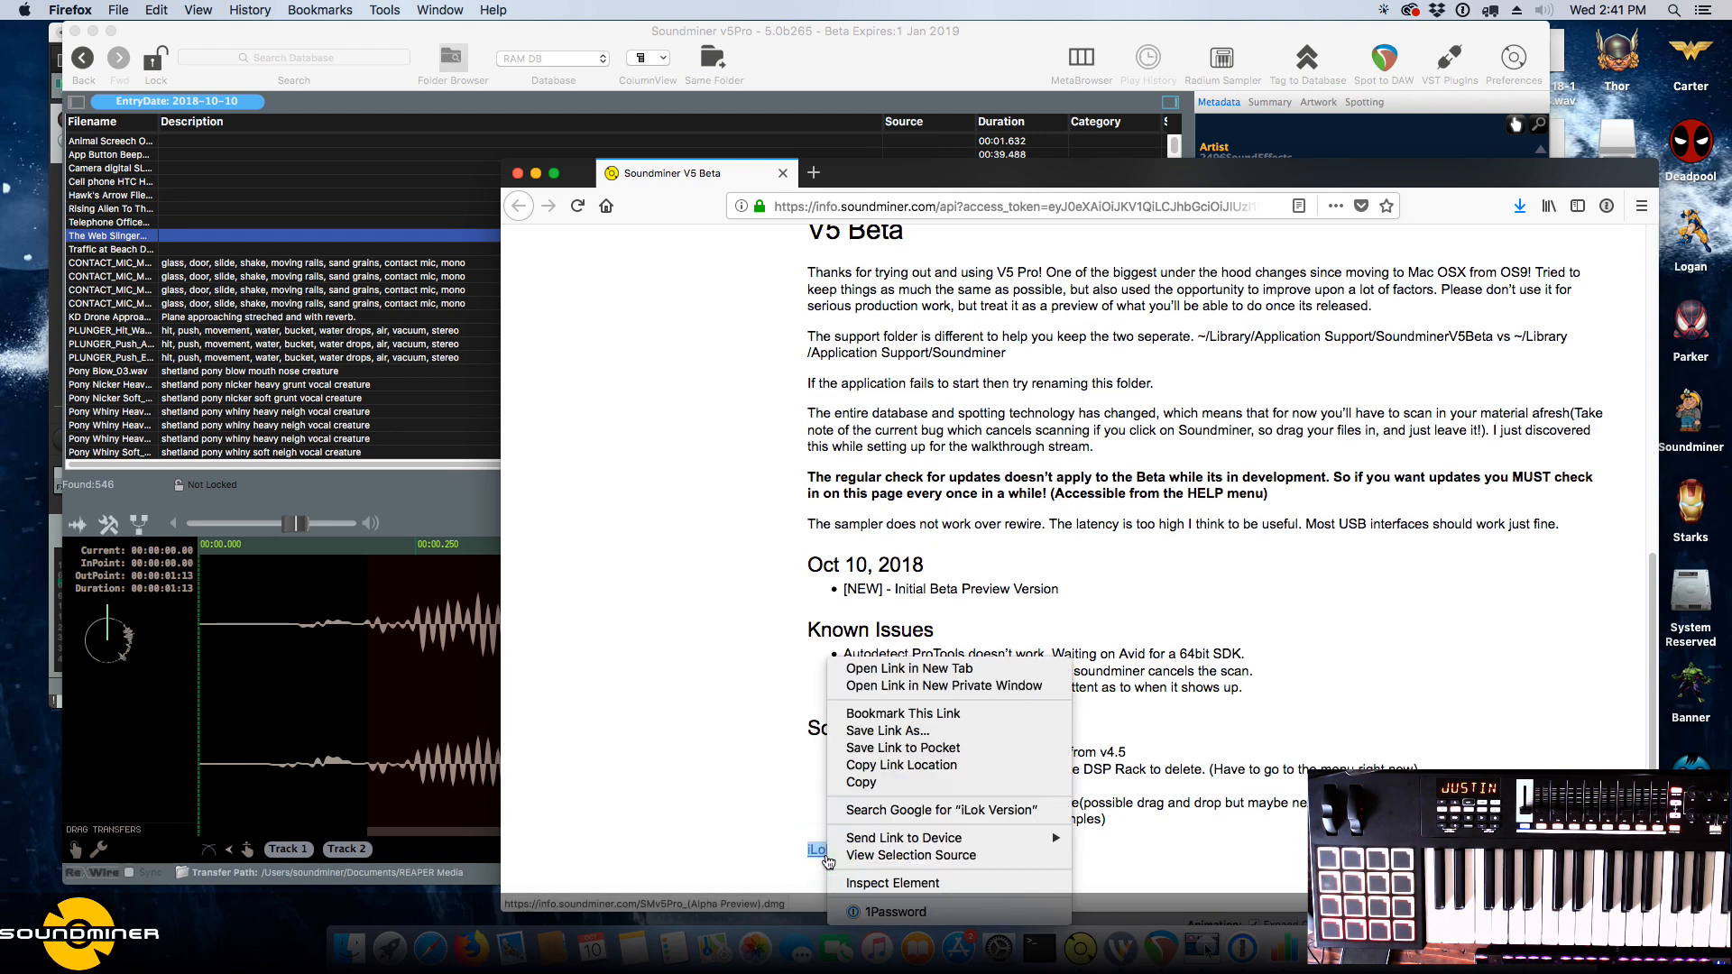
pyautogui.click(899, 765)
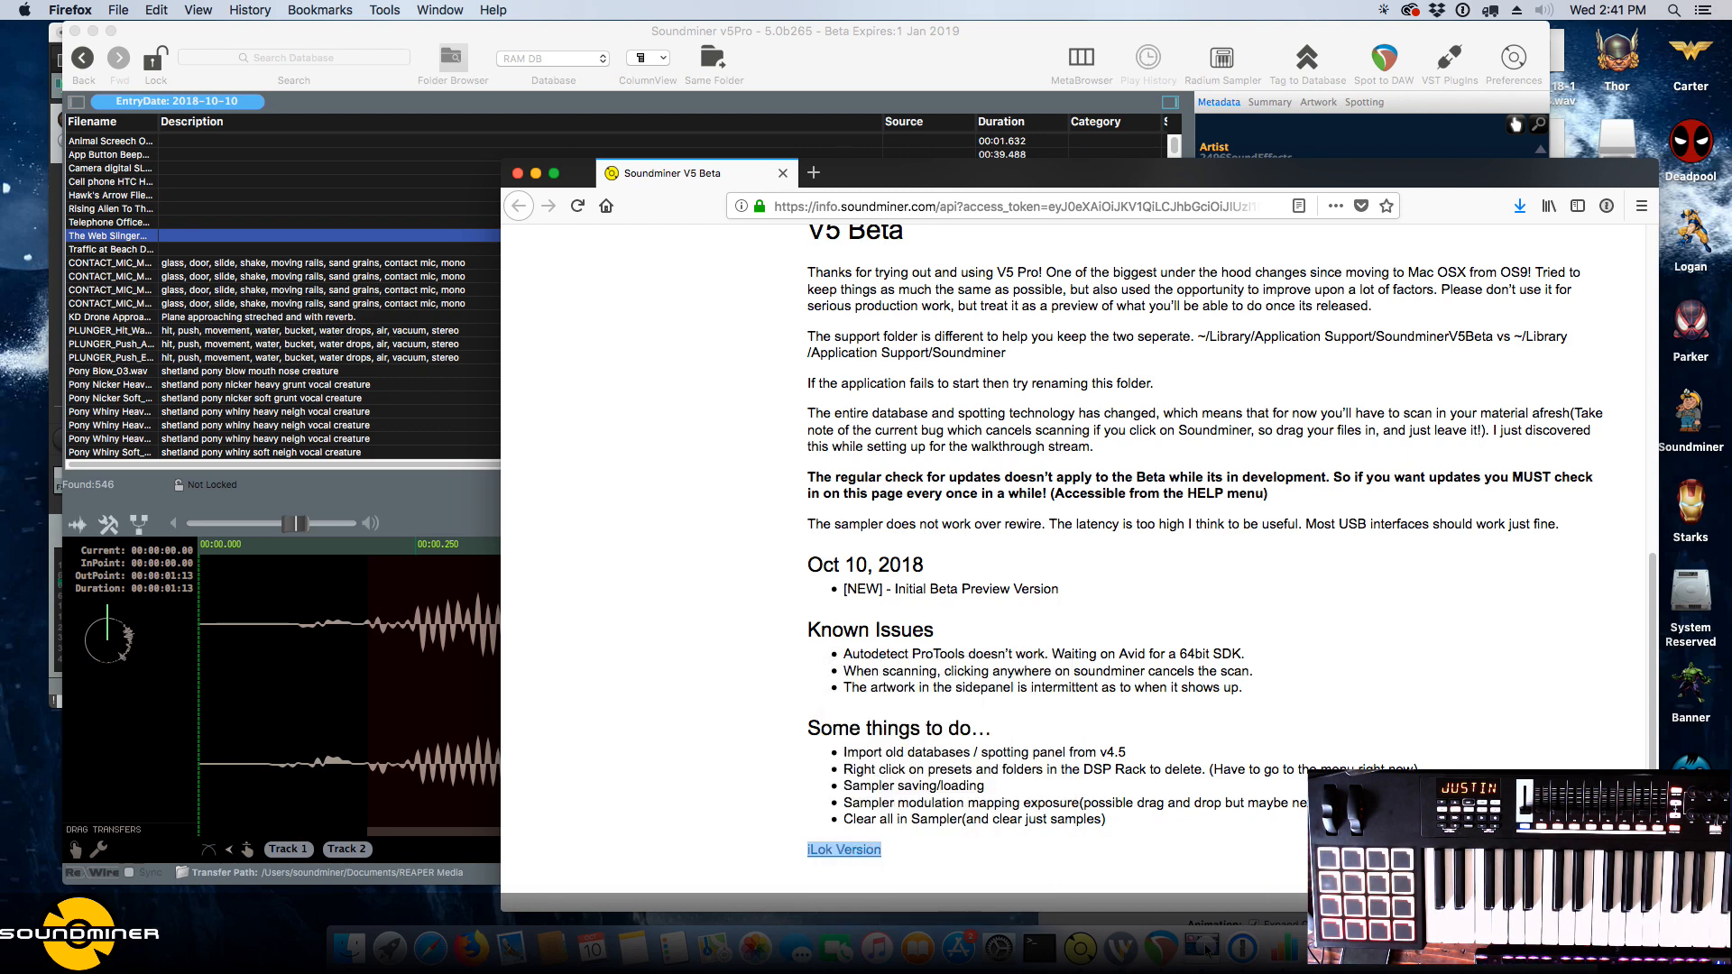
pyautogui.click(1064, 207)
pyautogui.moveTo(1065, 175); pyautogui.dragTo(1731, 55)
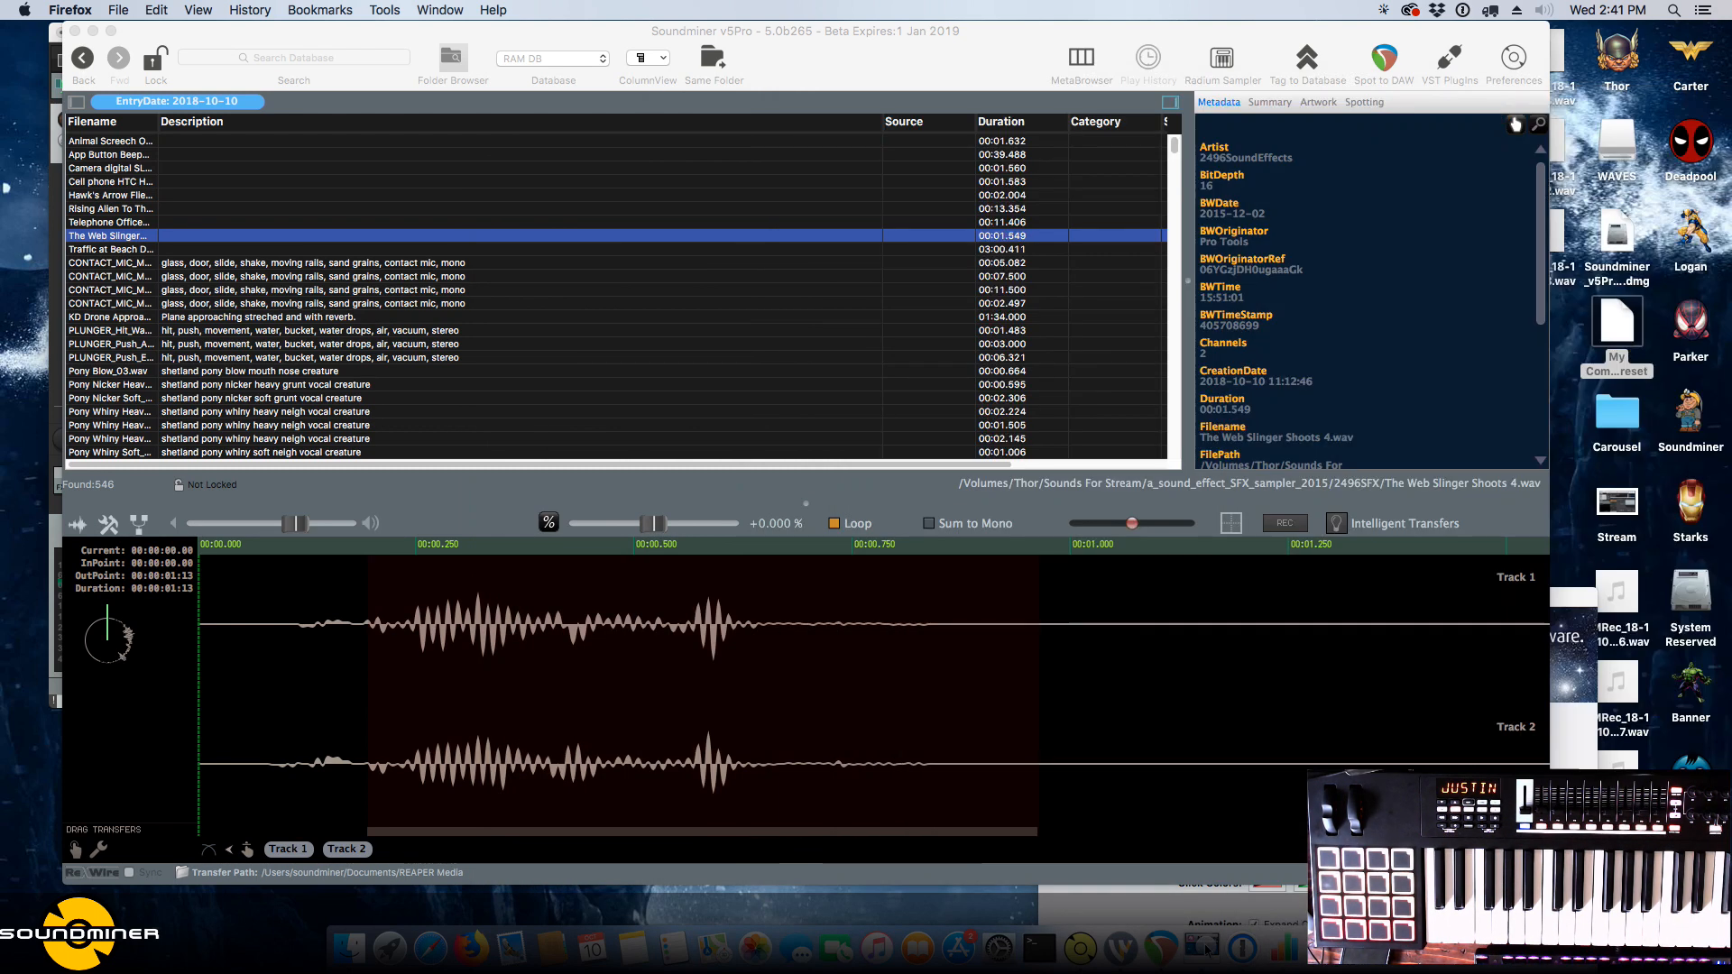
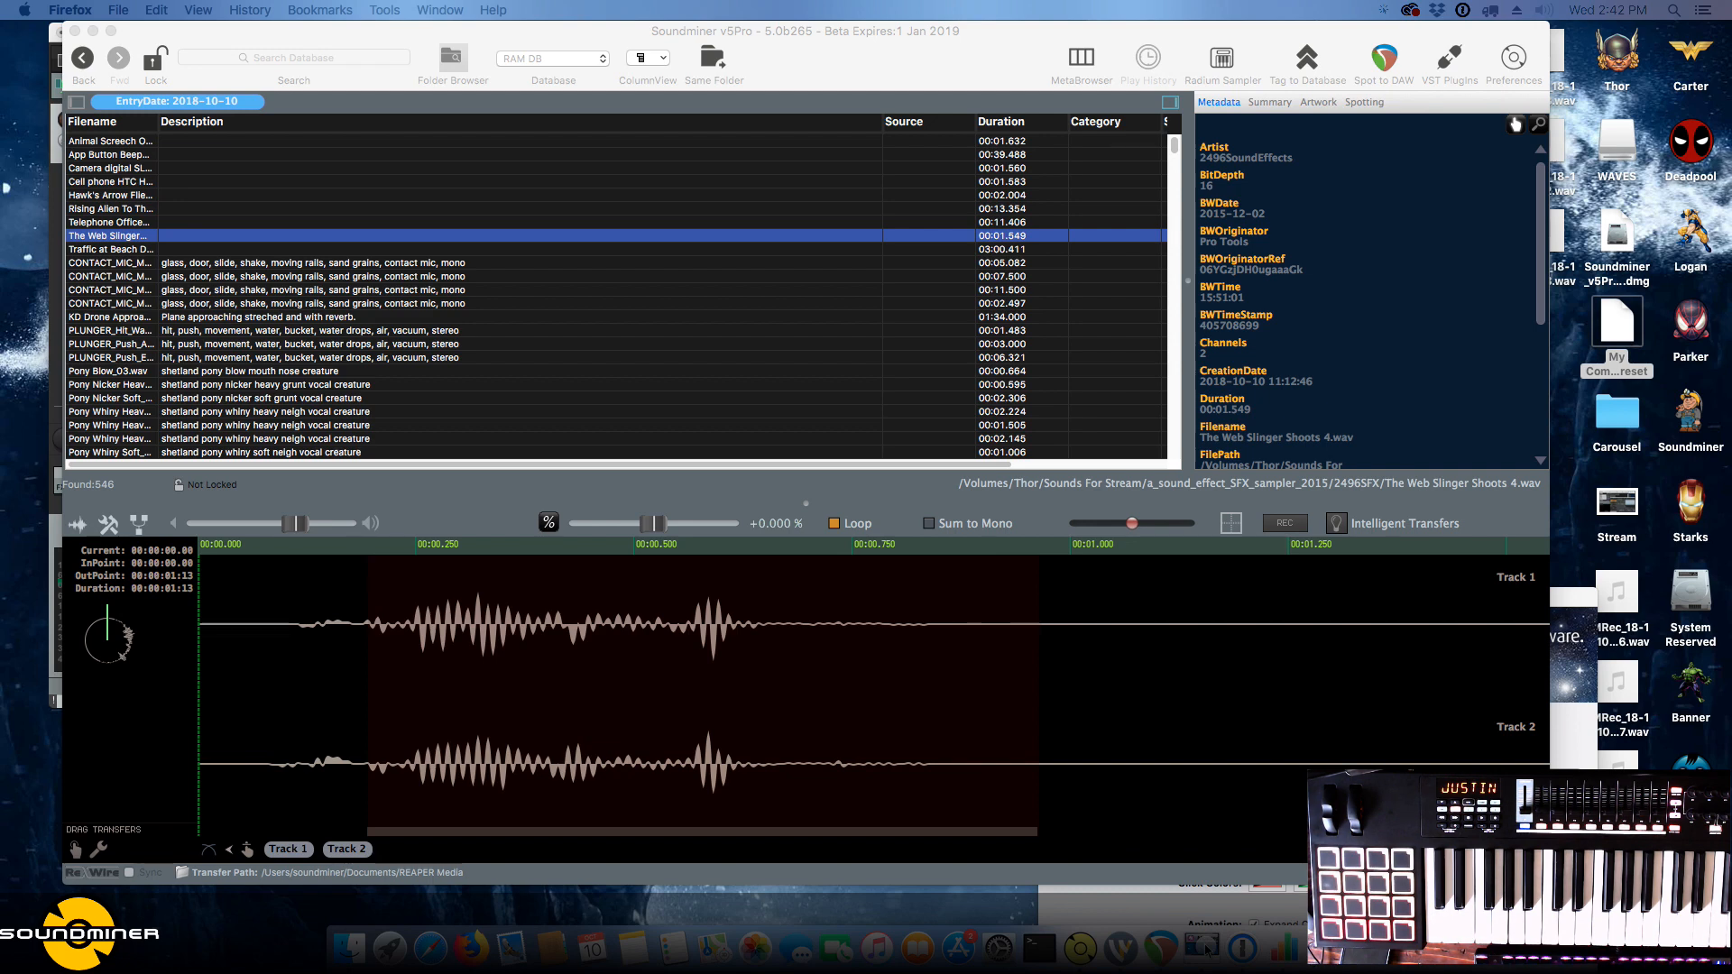
# Open the Radium Sampler with its slot and transfer list shown, and reveal the transfer folder in Finder.
pyautogui.click(1221, 59)
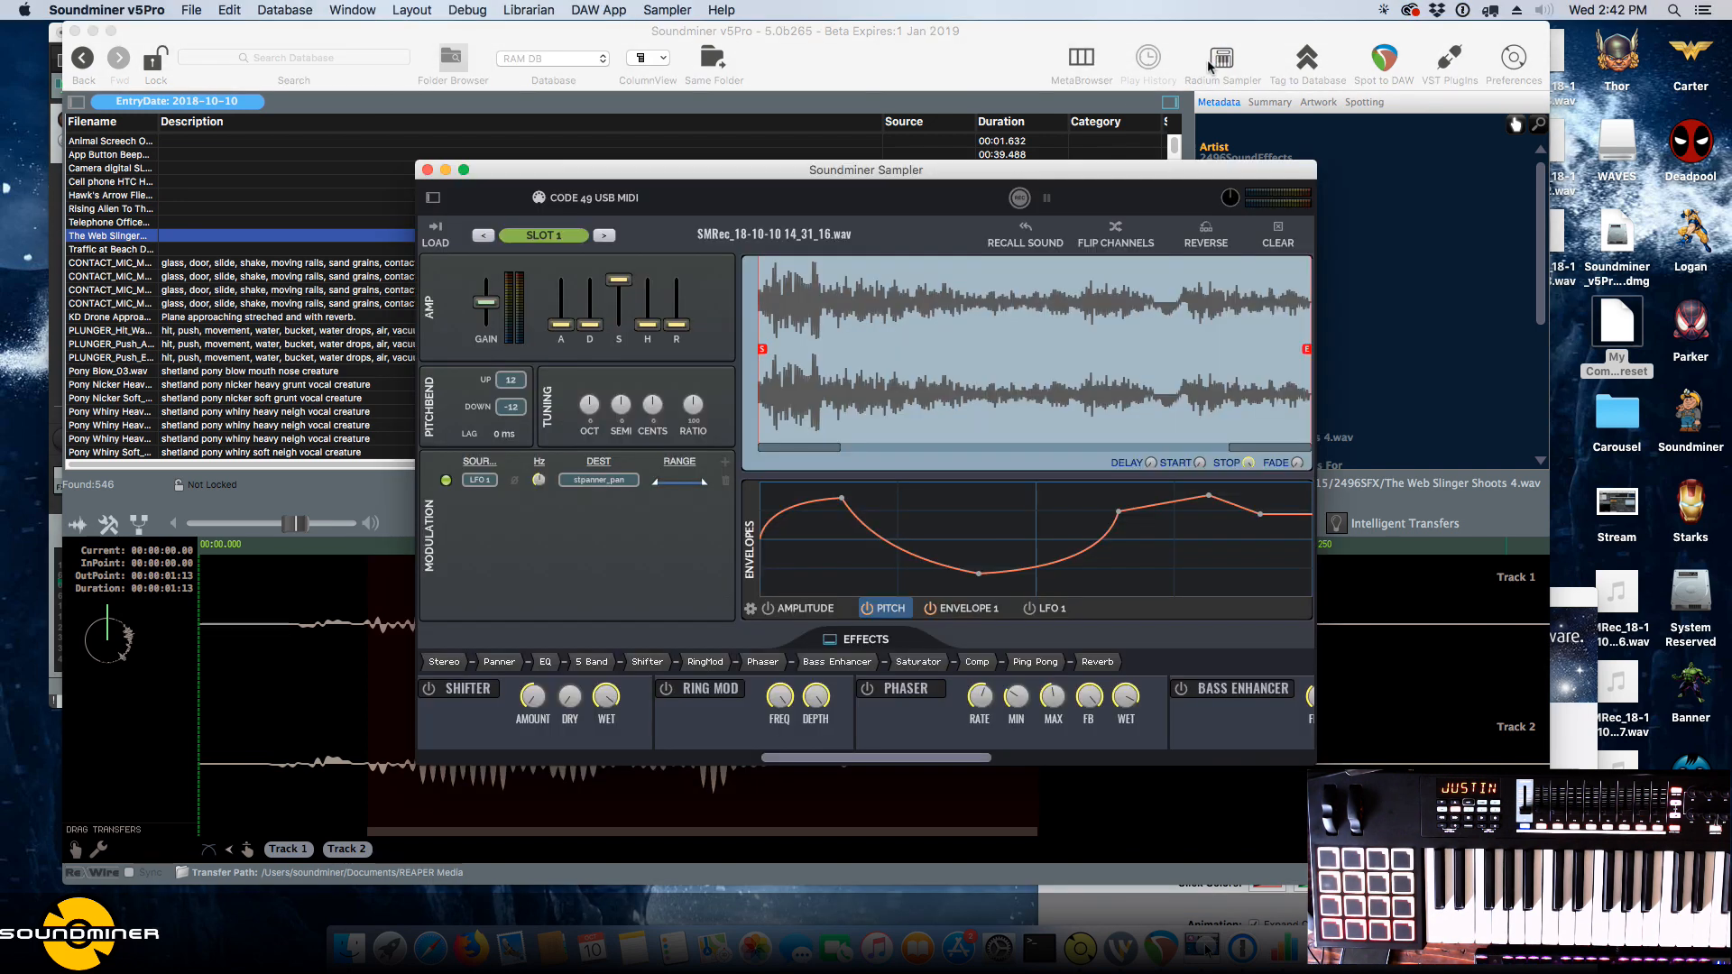
pyautogui.click(433, 196)
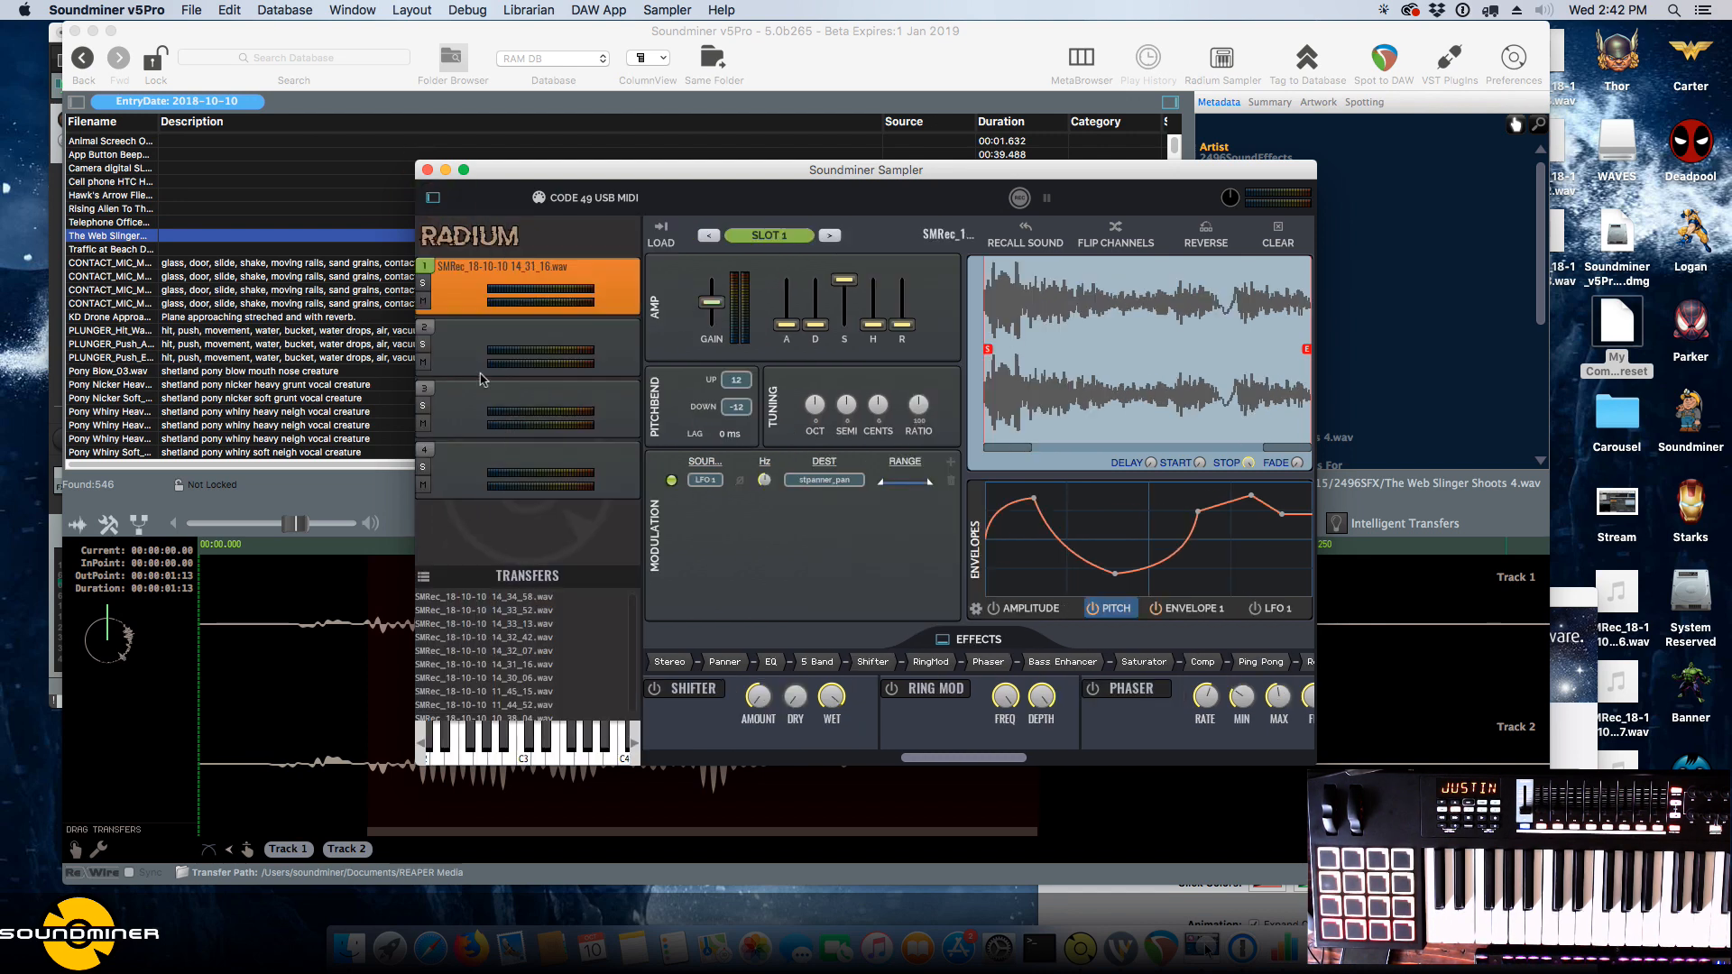
pyautogui.click(424, 576)
pyautogui.click(455, 610)
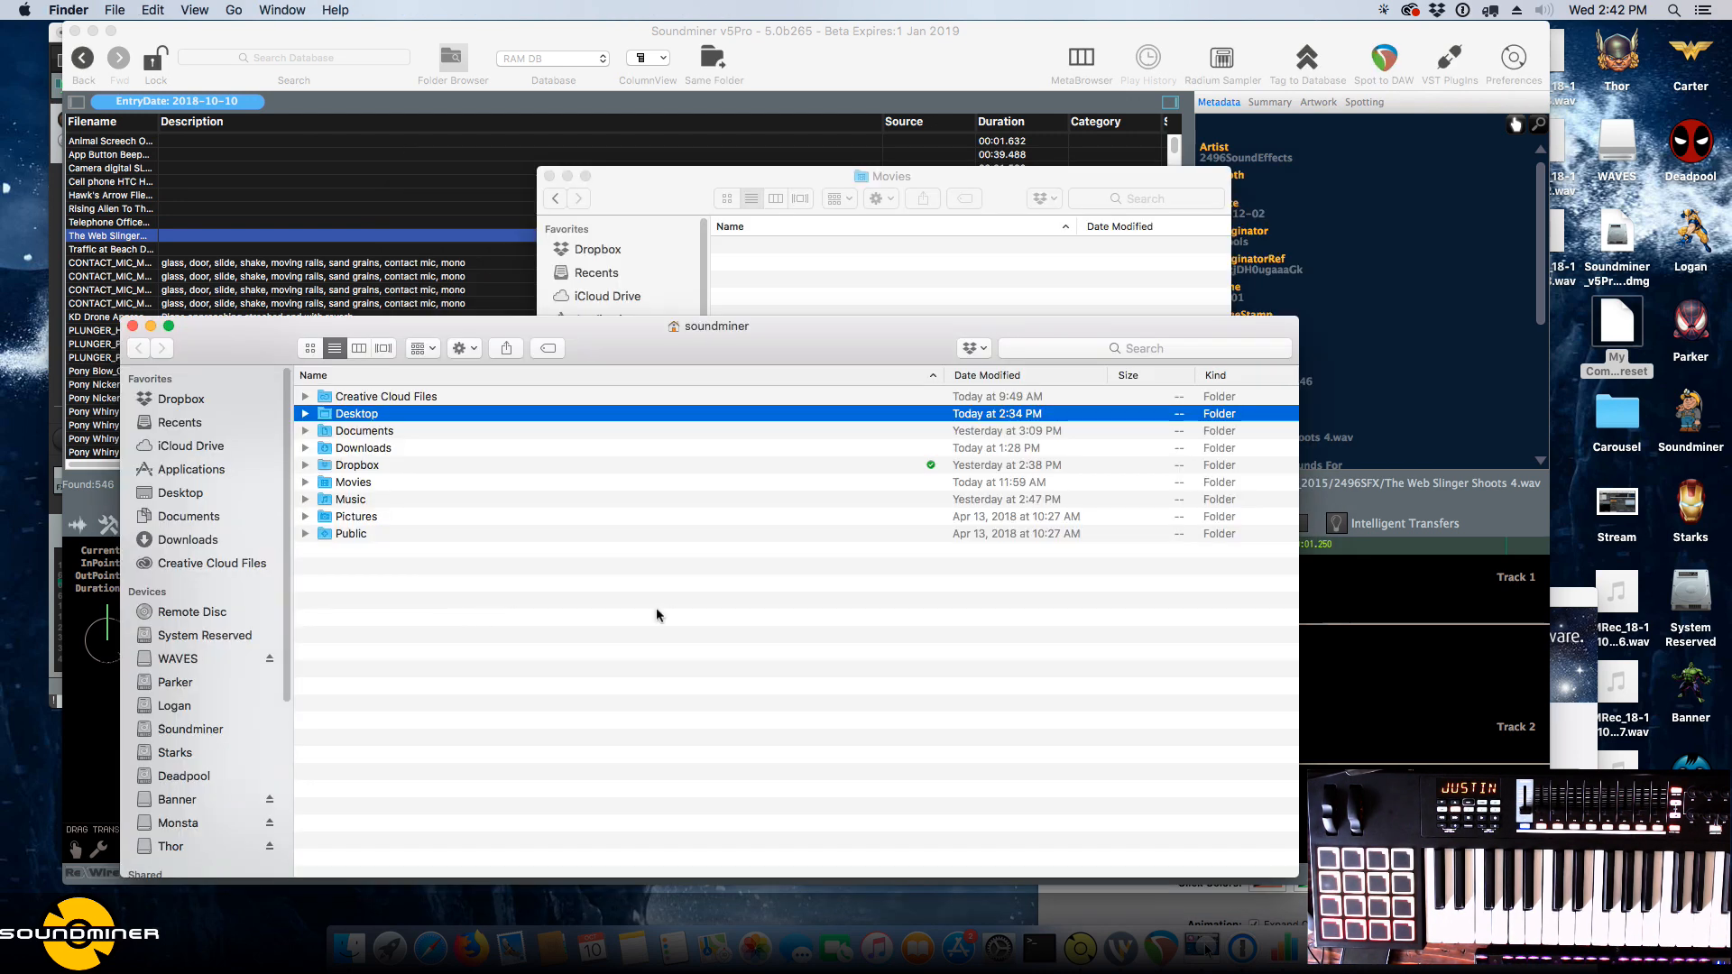
# Open the Desktop folder to view the SMRec recordings, move its window aside, and return to Soundminer.
pyautogui.doubleClick(327, 414)
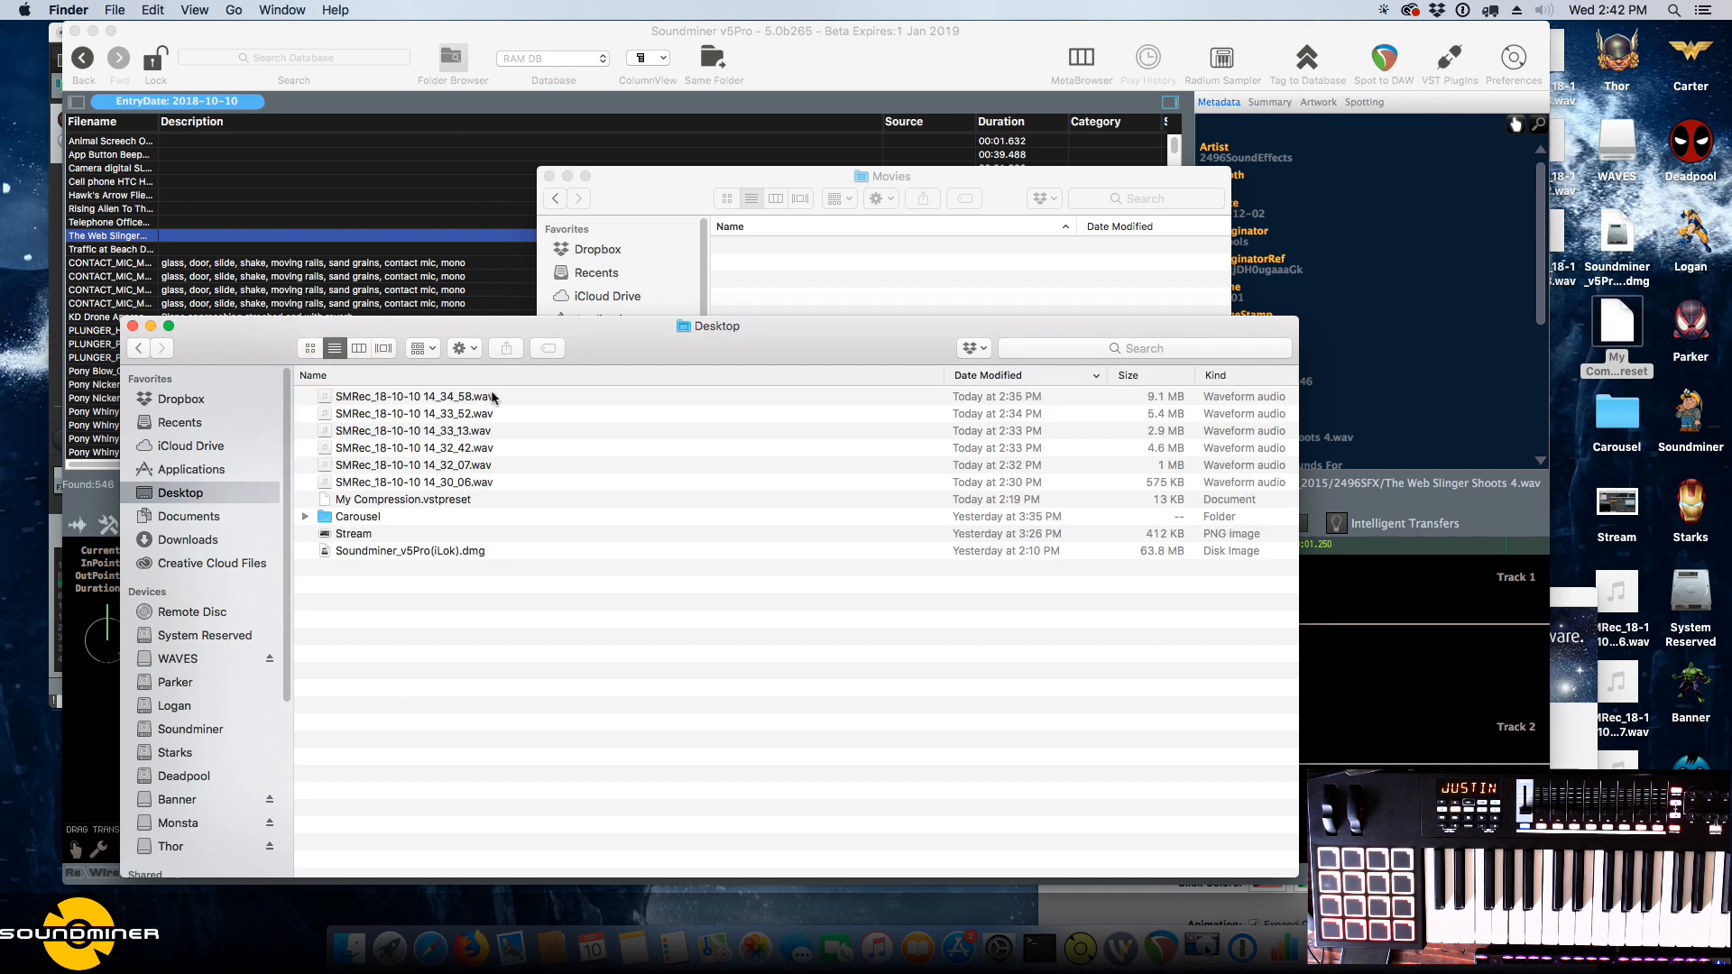
pyautogui.moveTo(612, 334); pyautogui.dragTo(1177, 319)
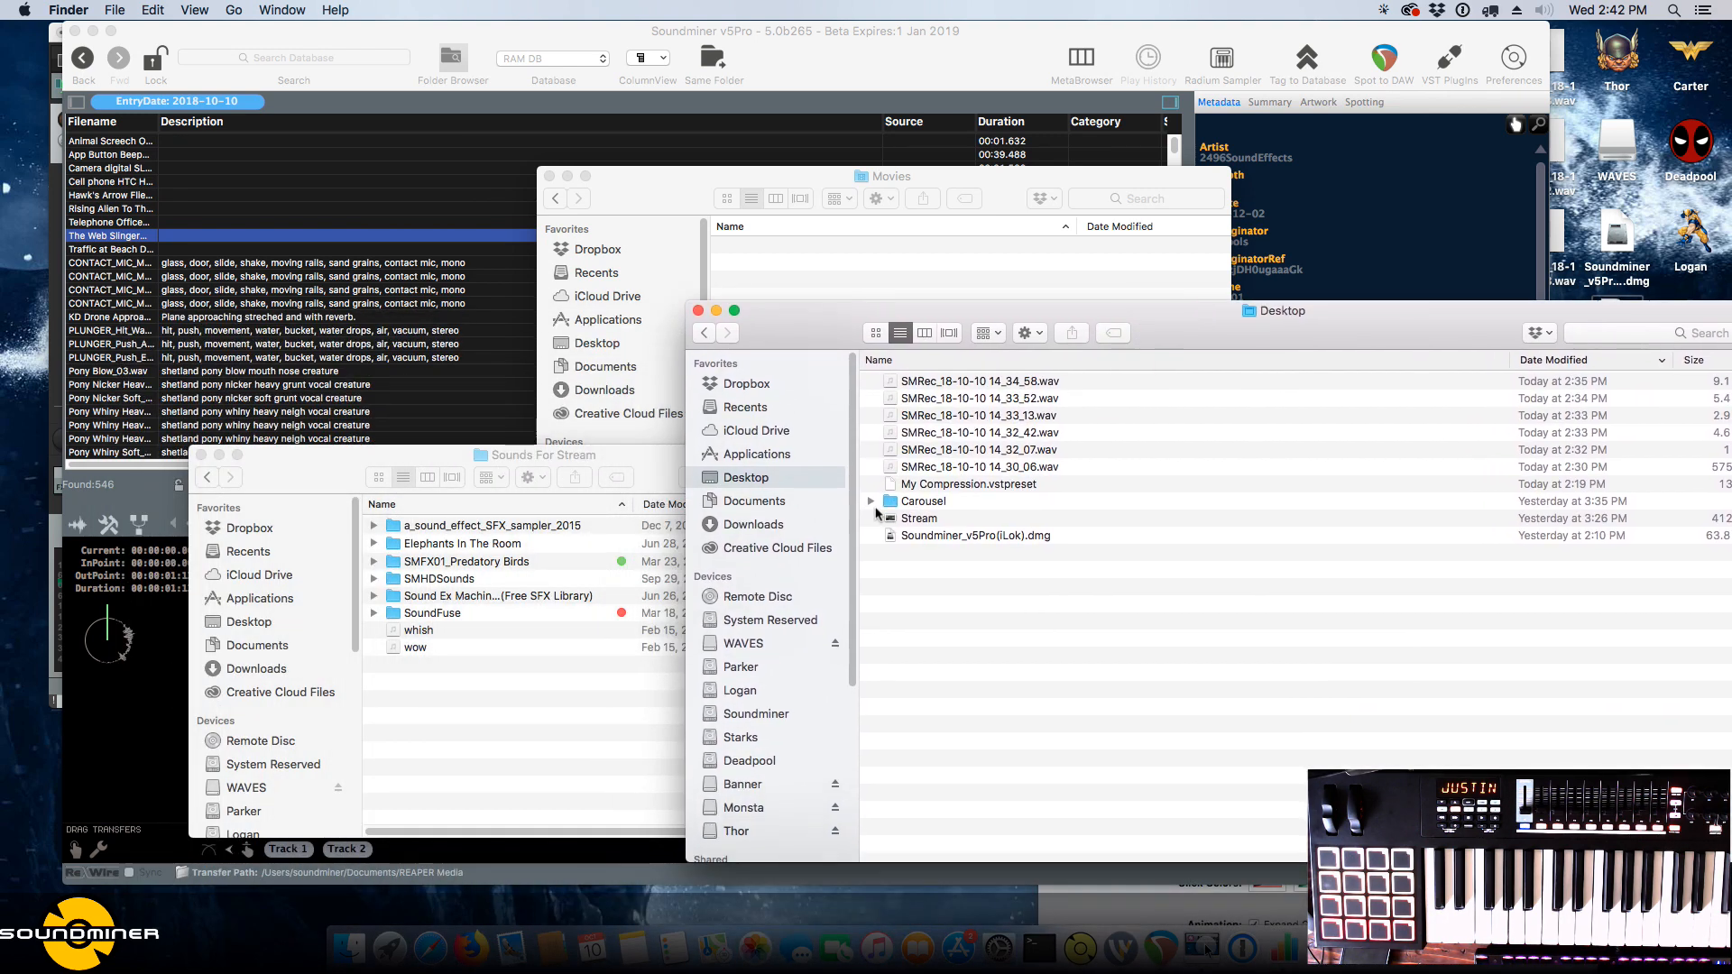
pyautogui.press('super+Tab')
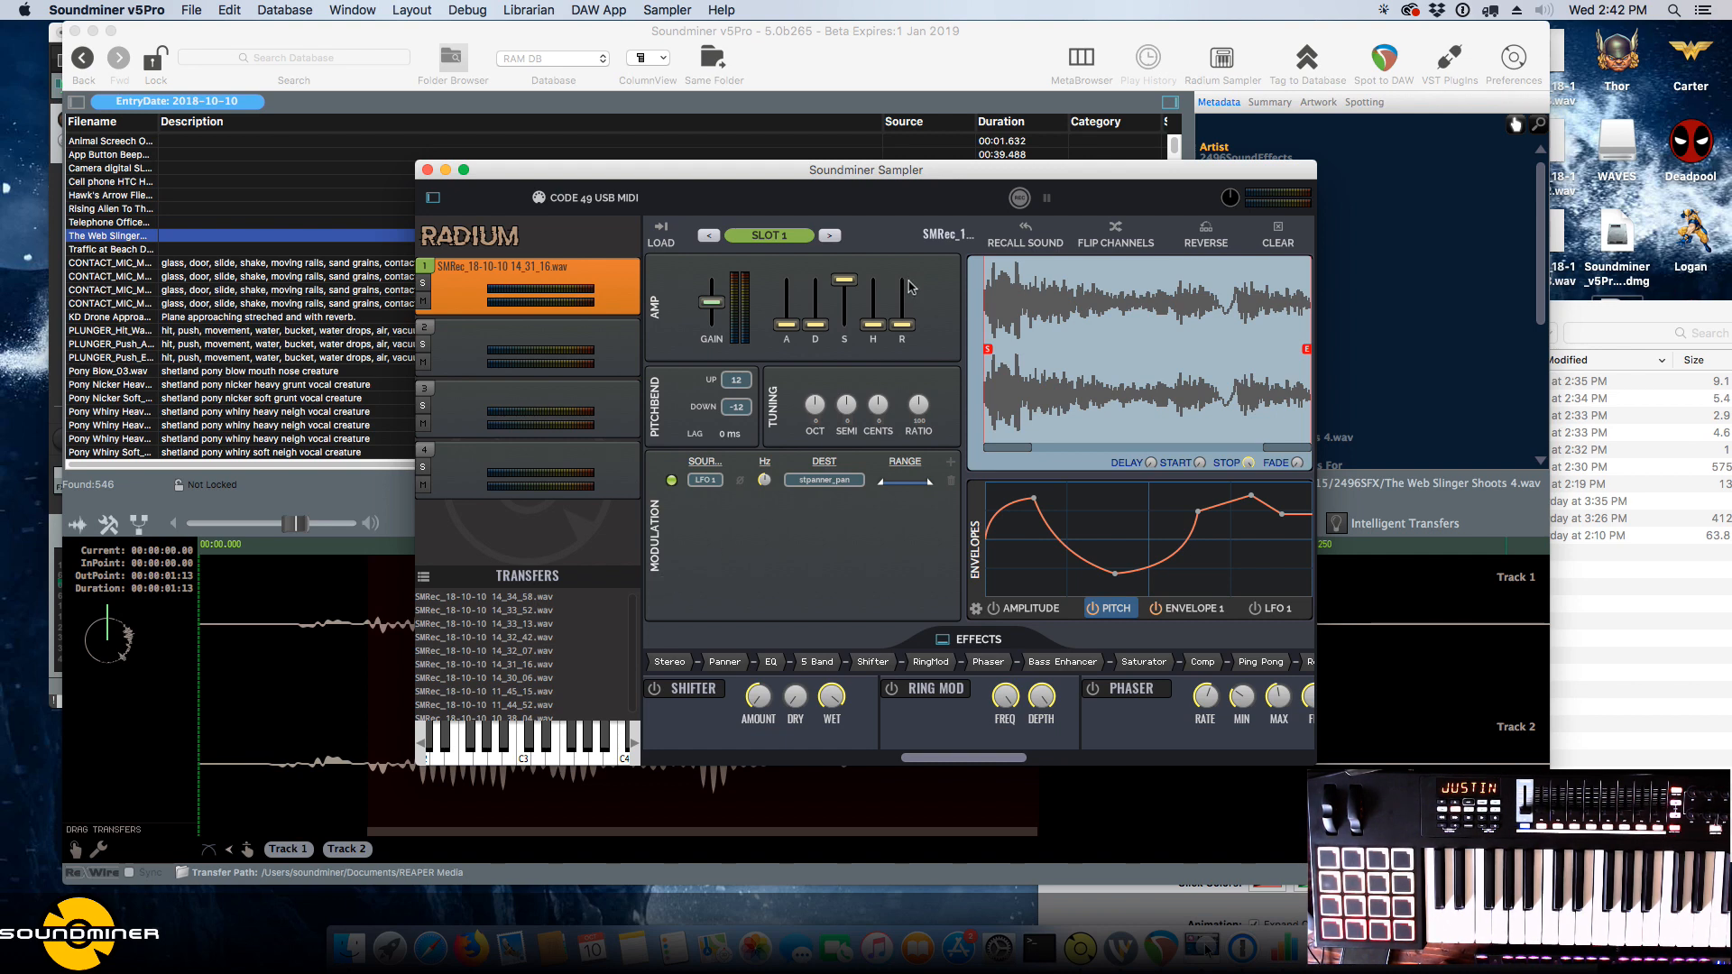
# Select the Traffic at Beach record, then bring up the application preferences and move their window up to show all general options.
pyautogui.click(181, 250)
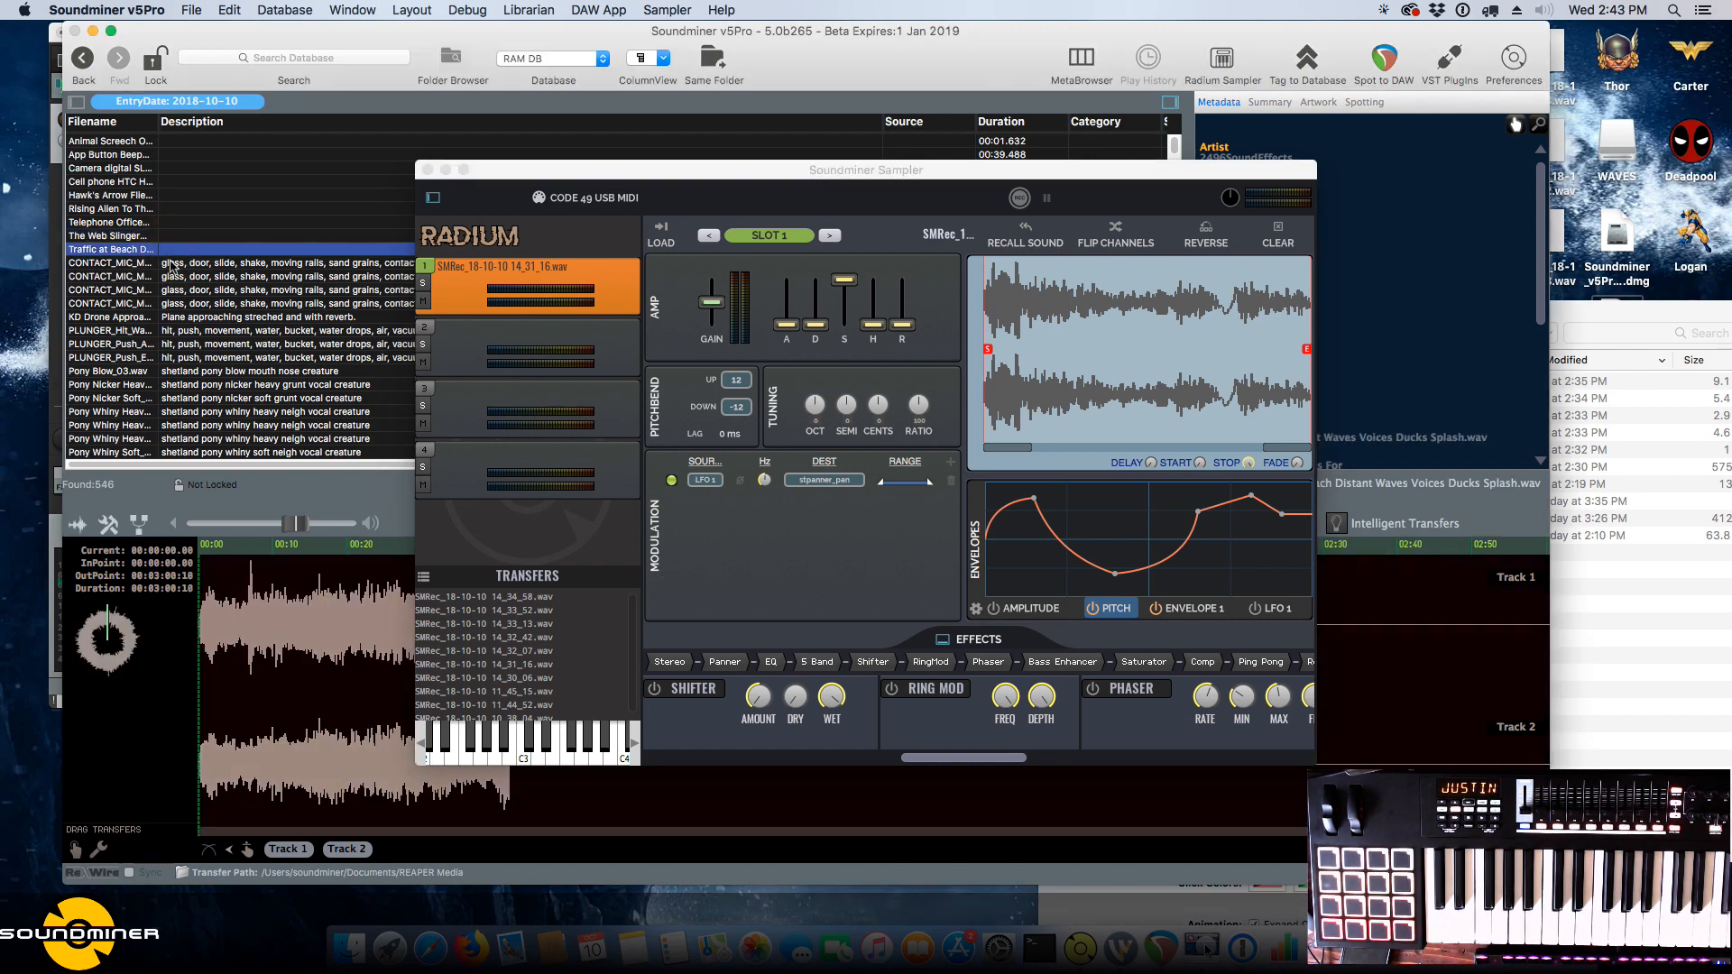
pyautogui.press('super+comma')
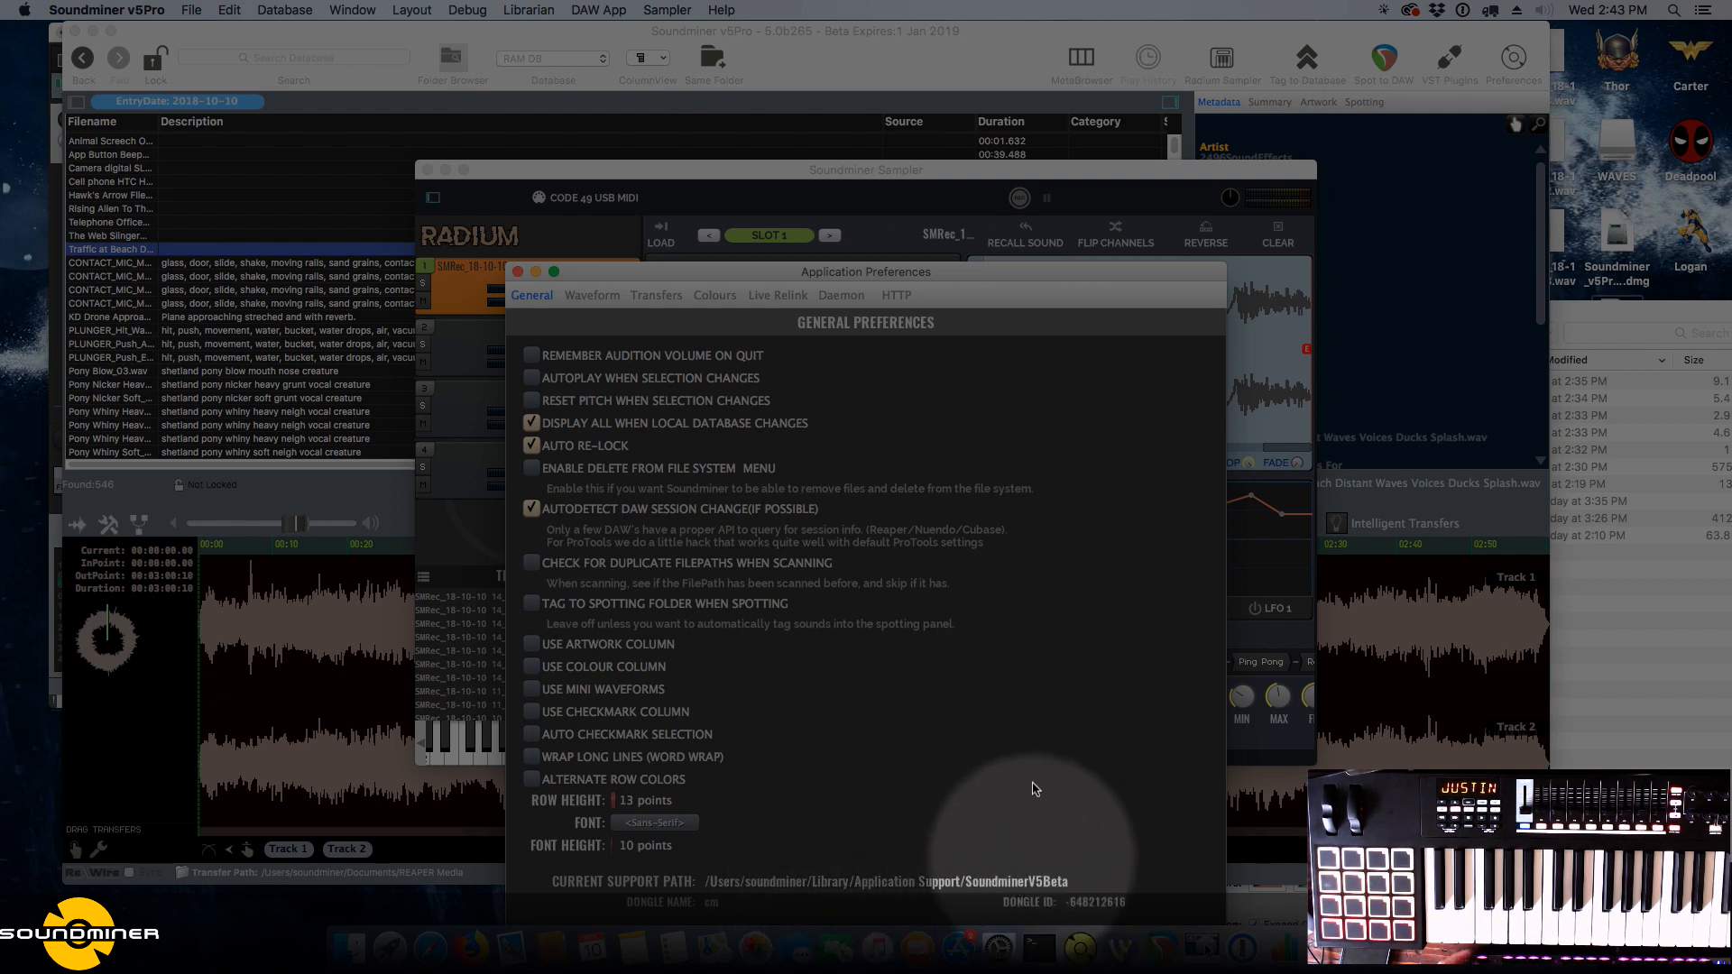
pyautogui.moveTo(936, 266); pyautogui.dragTo(923, 138)
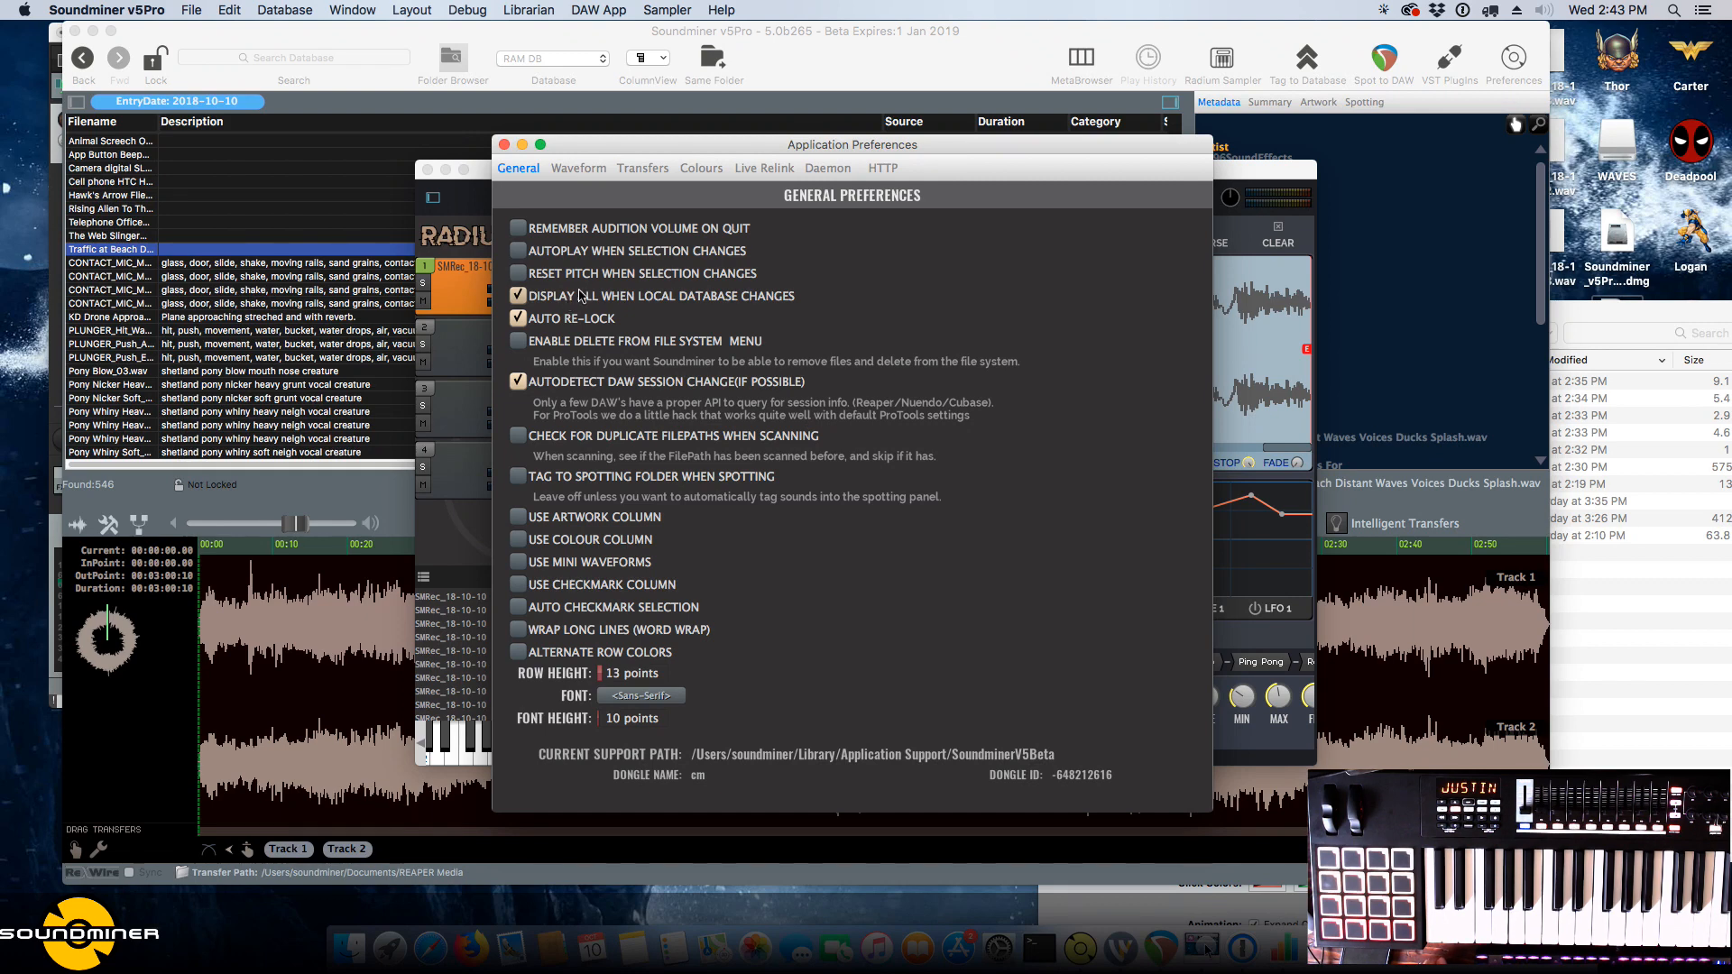
# In the waveform preferences, toggle View Timeline off and back on, and disable View Autodetected Markers.
pyautogui.click(595, 174)
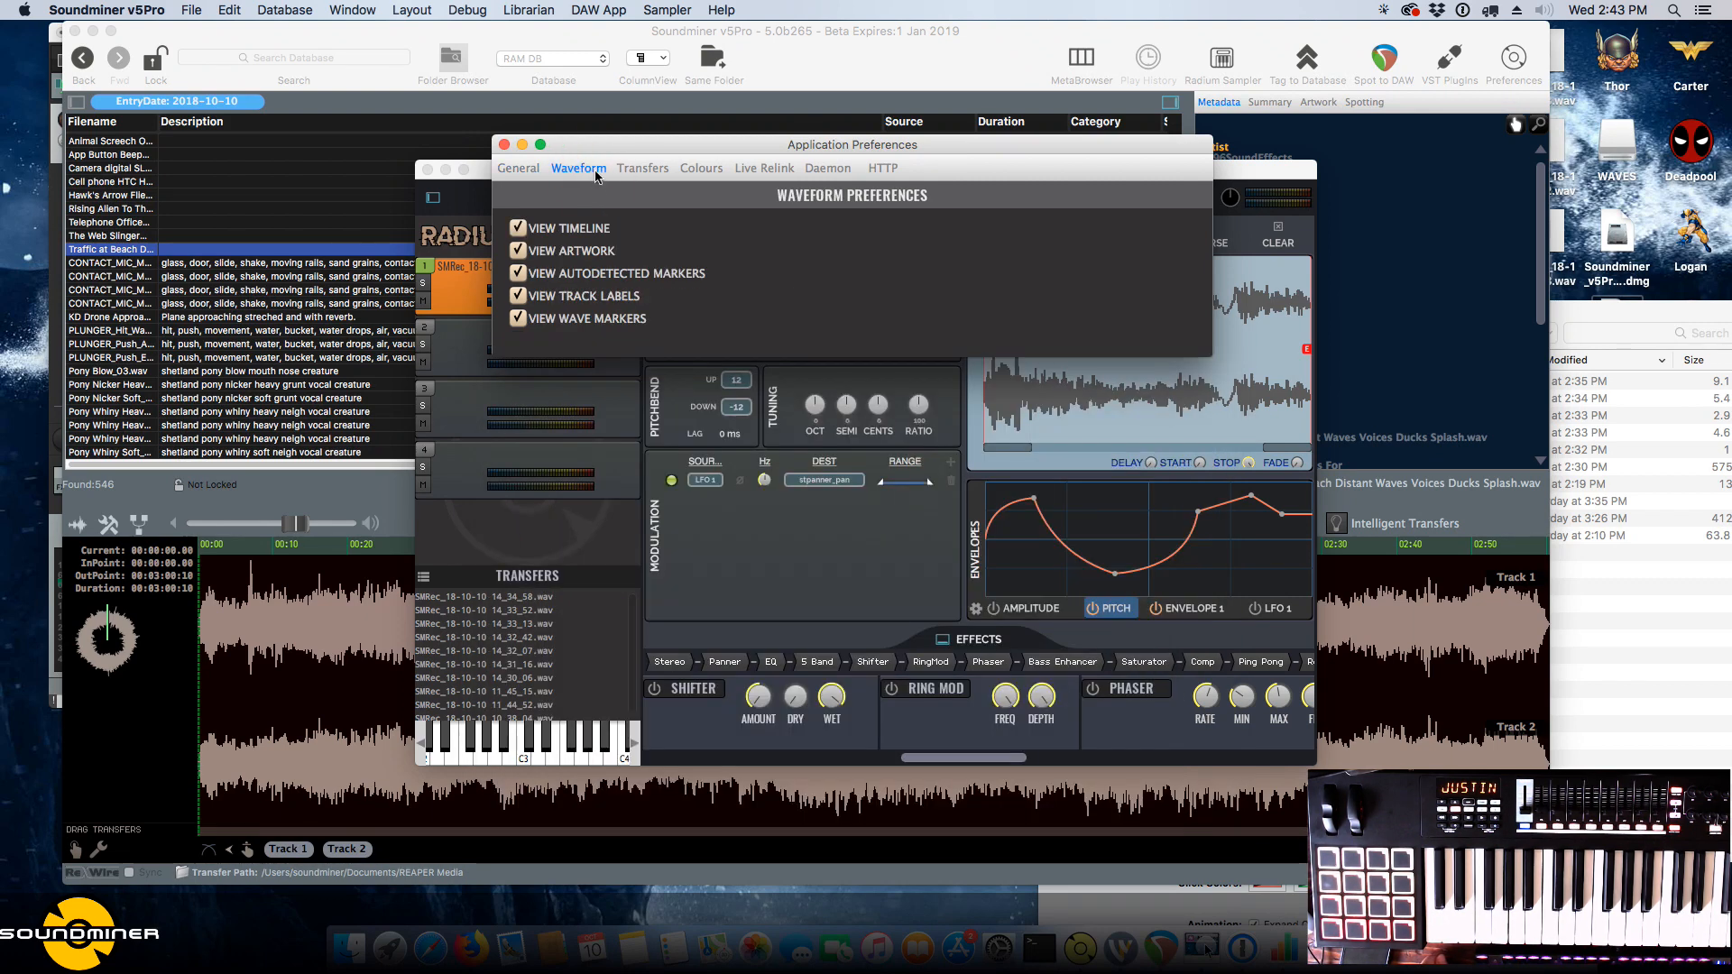
pyautogui.click(516, 230)
pyautogui.click(516, 230)
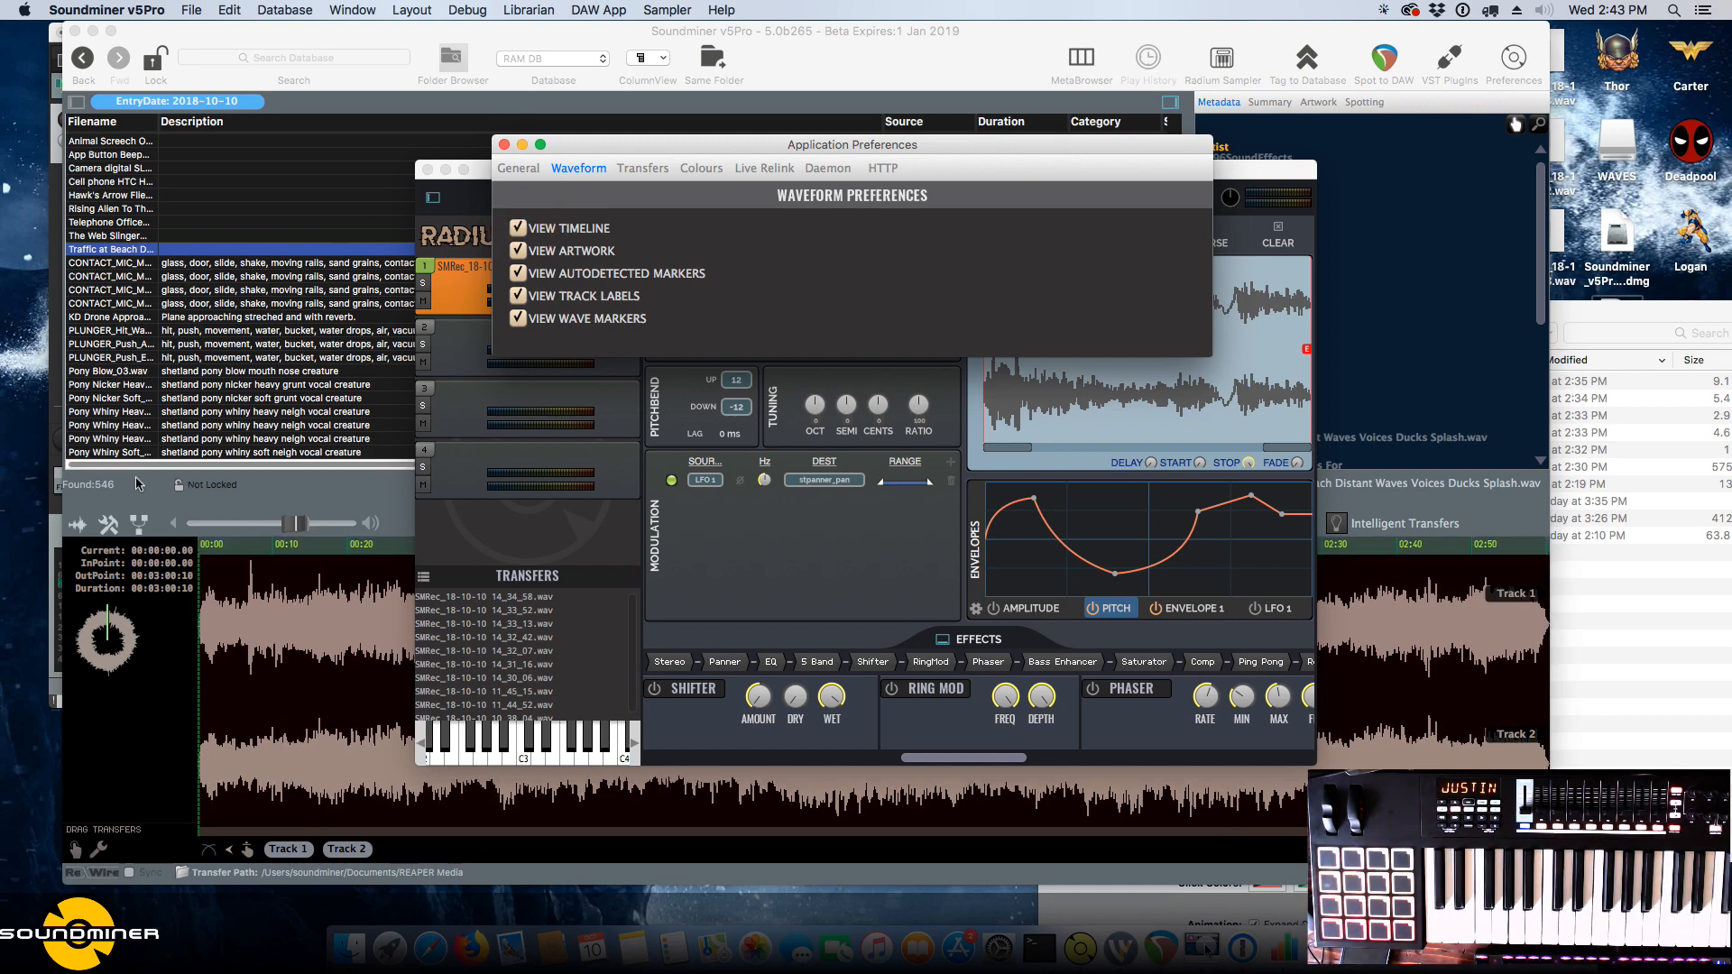
pyautogui.click(110, 525)
pyautogui.click(738, 276)
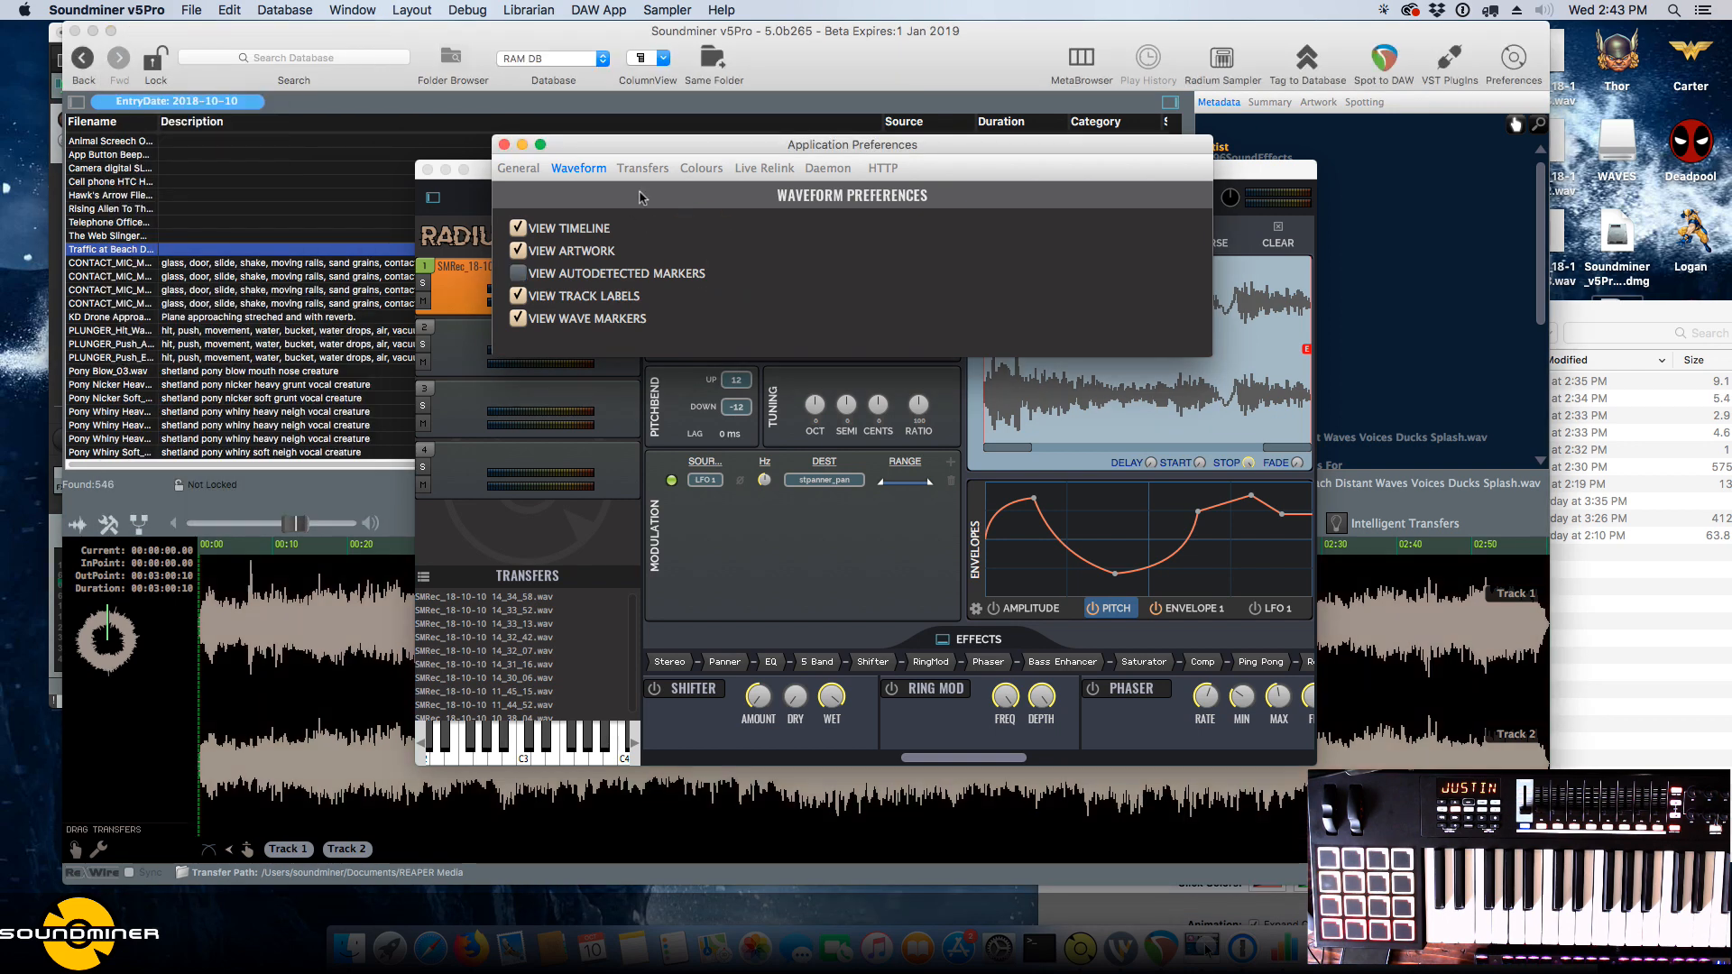
# Review the transfer preferences, toggling Match Sourcefile Samplerate/Bitdepth on and off and checking the sample rate options while keeping 48000 kHz.
pyautogui.click(644, 170)
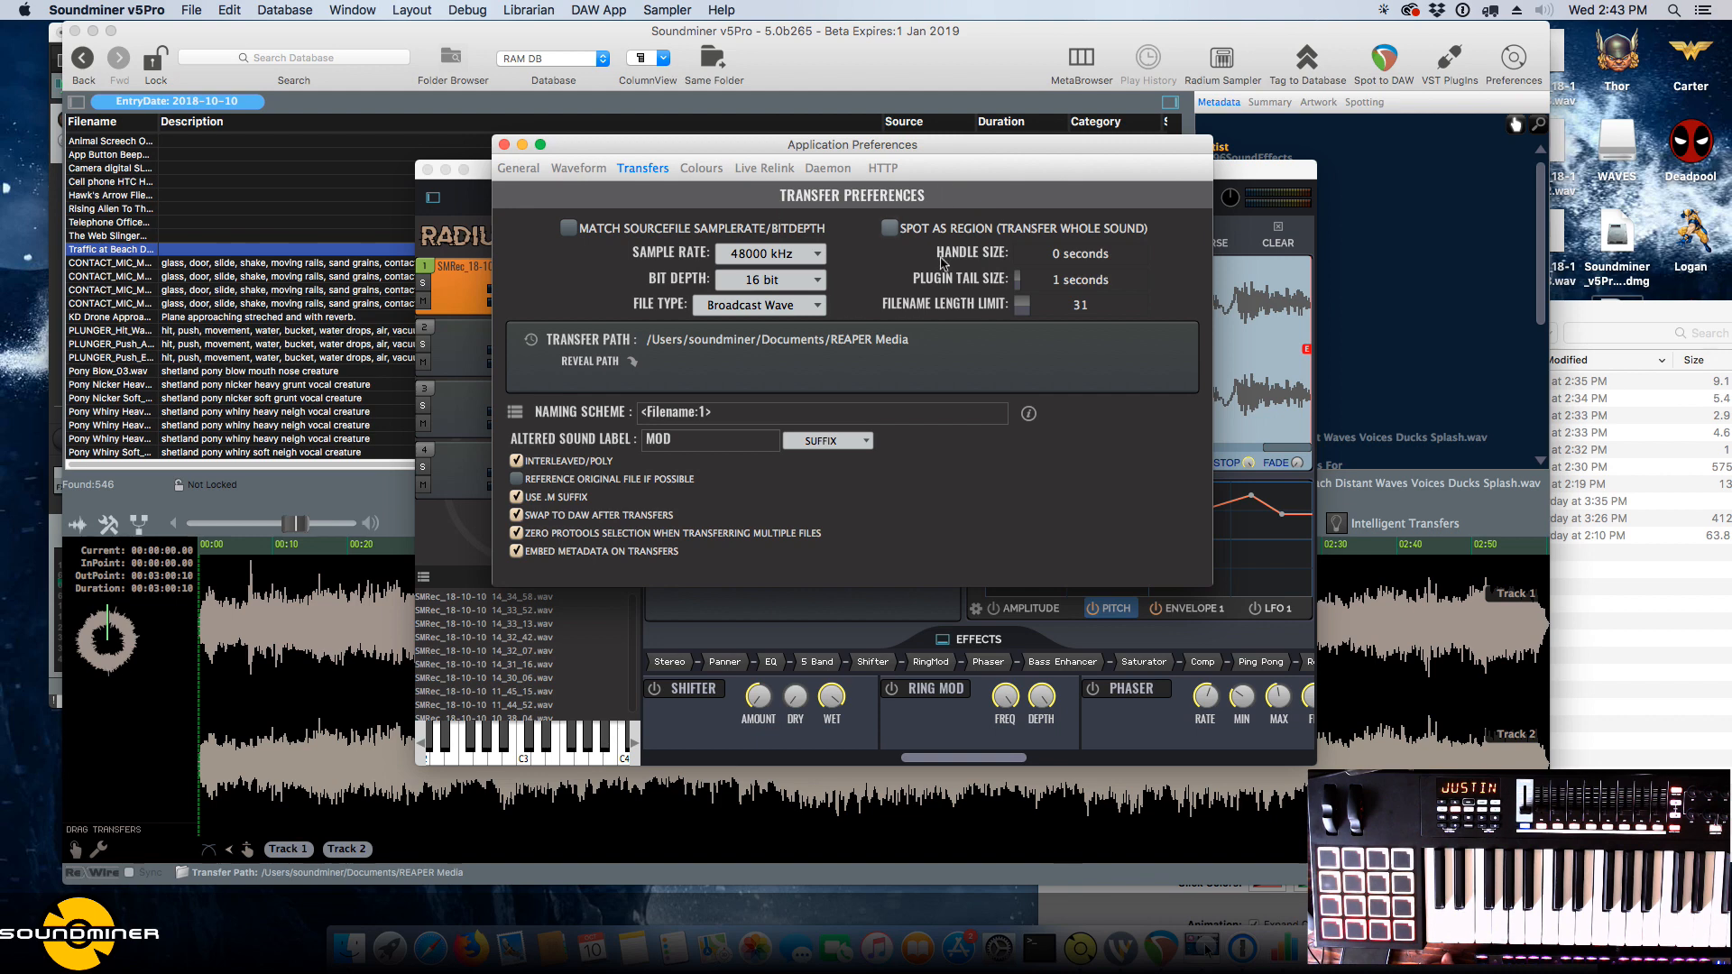
pyautogui.click(569, 230)
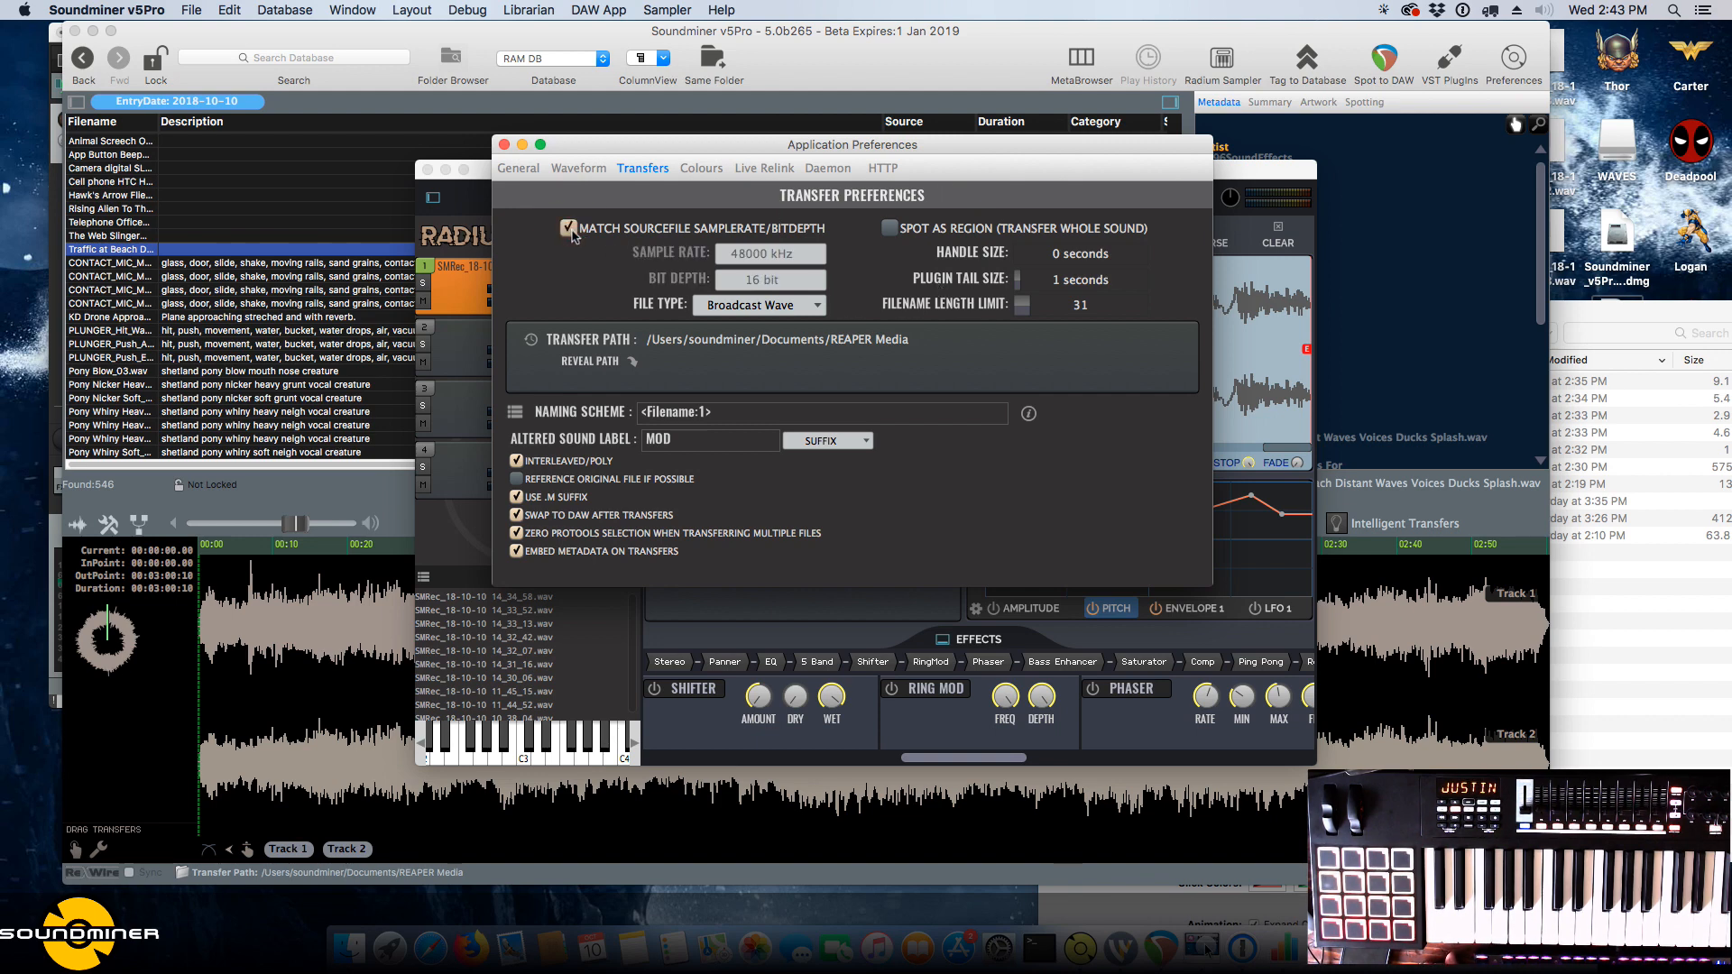
pyautogui.click(569, 229)
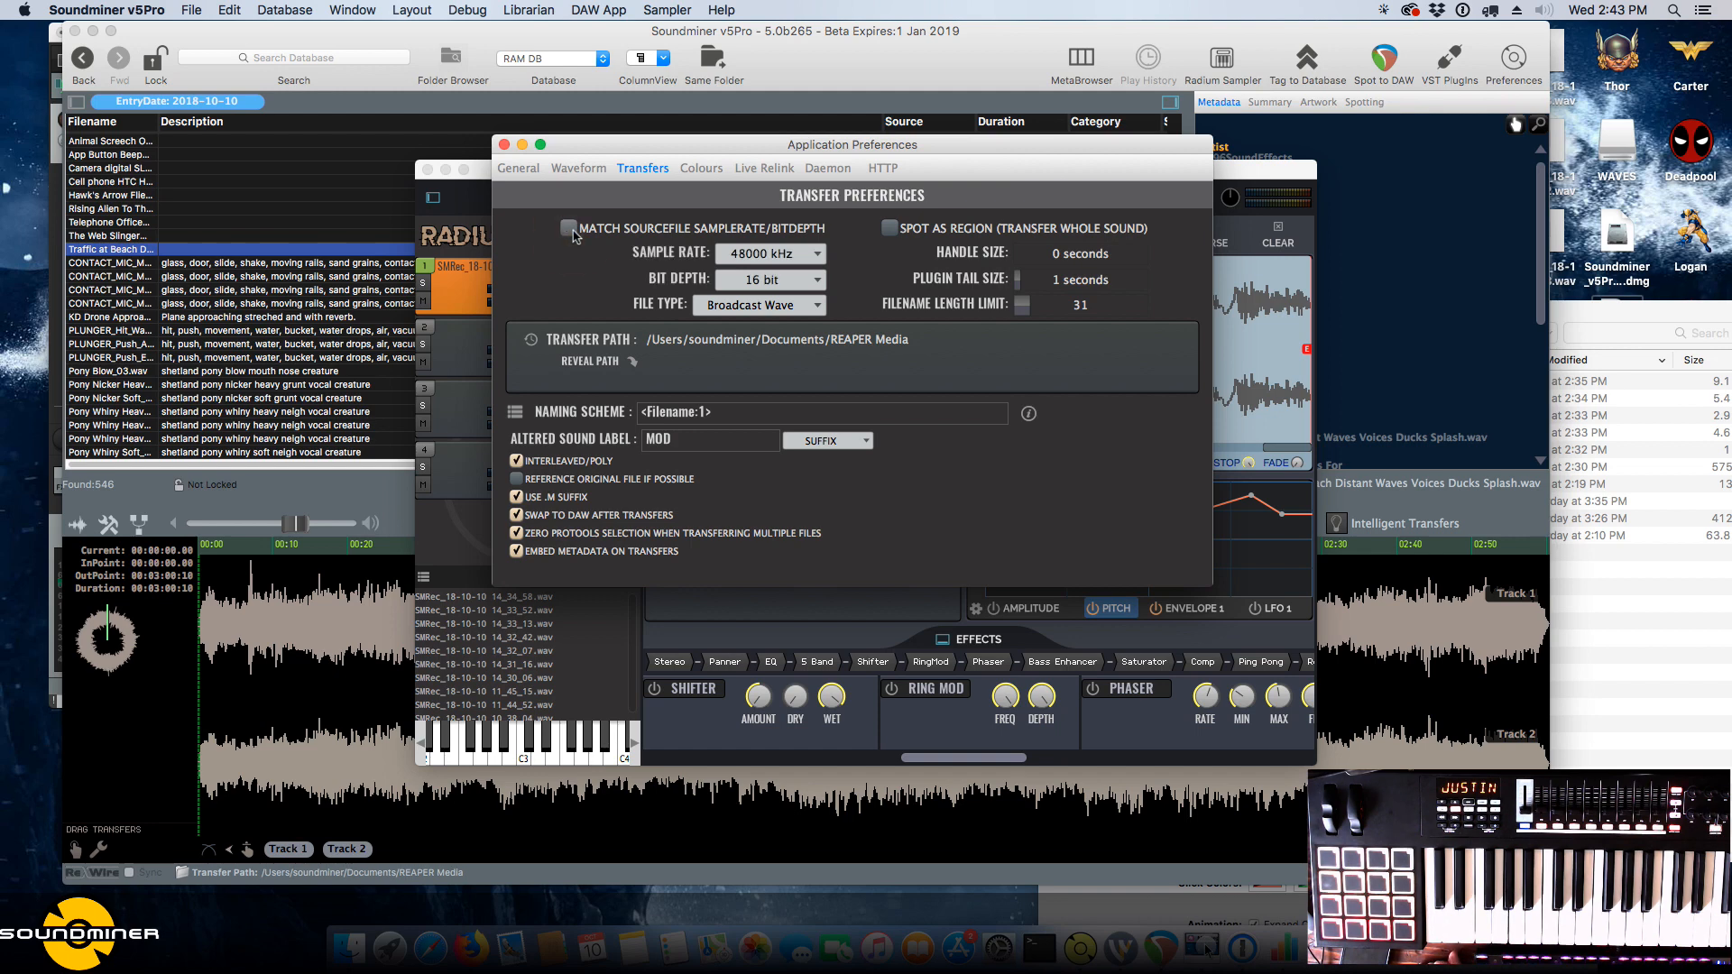
pyautogui.click(818, 254)
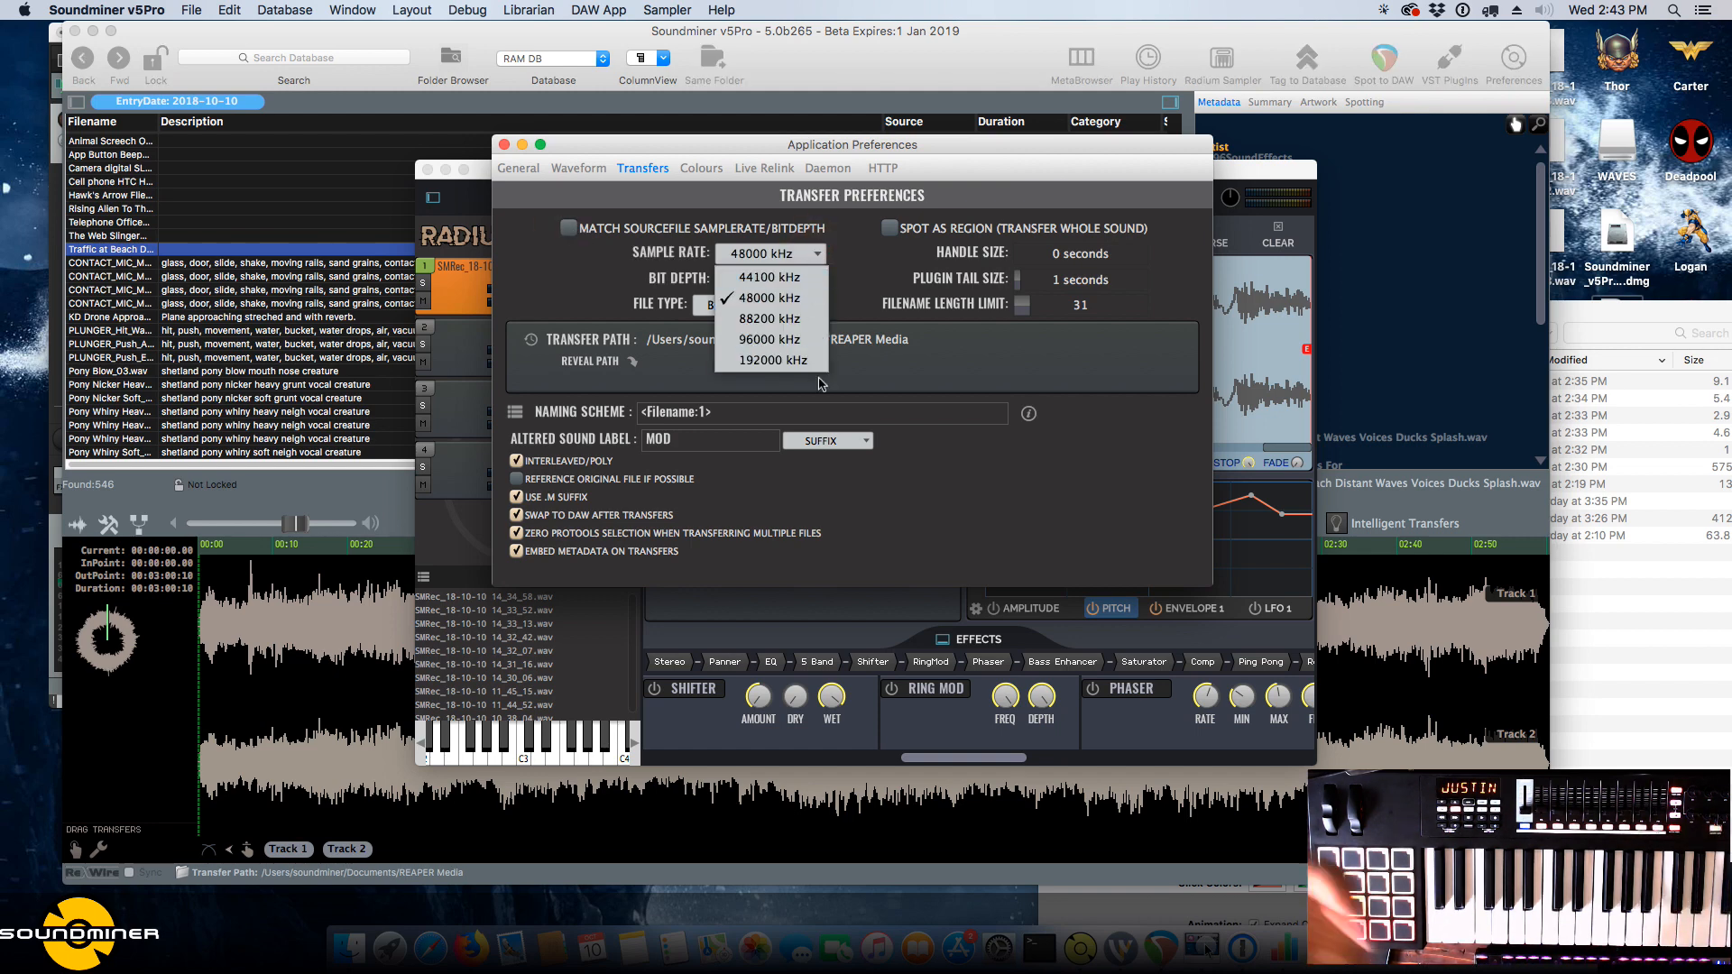
pyautogui.click(888, 293)
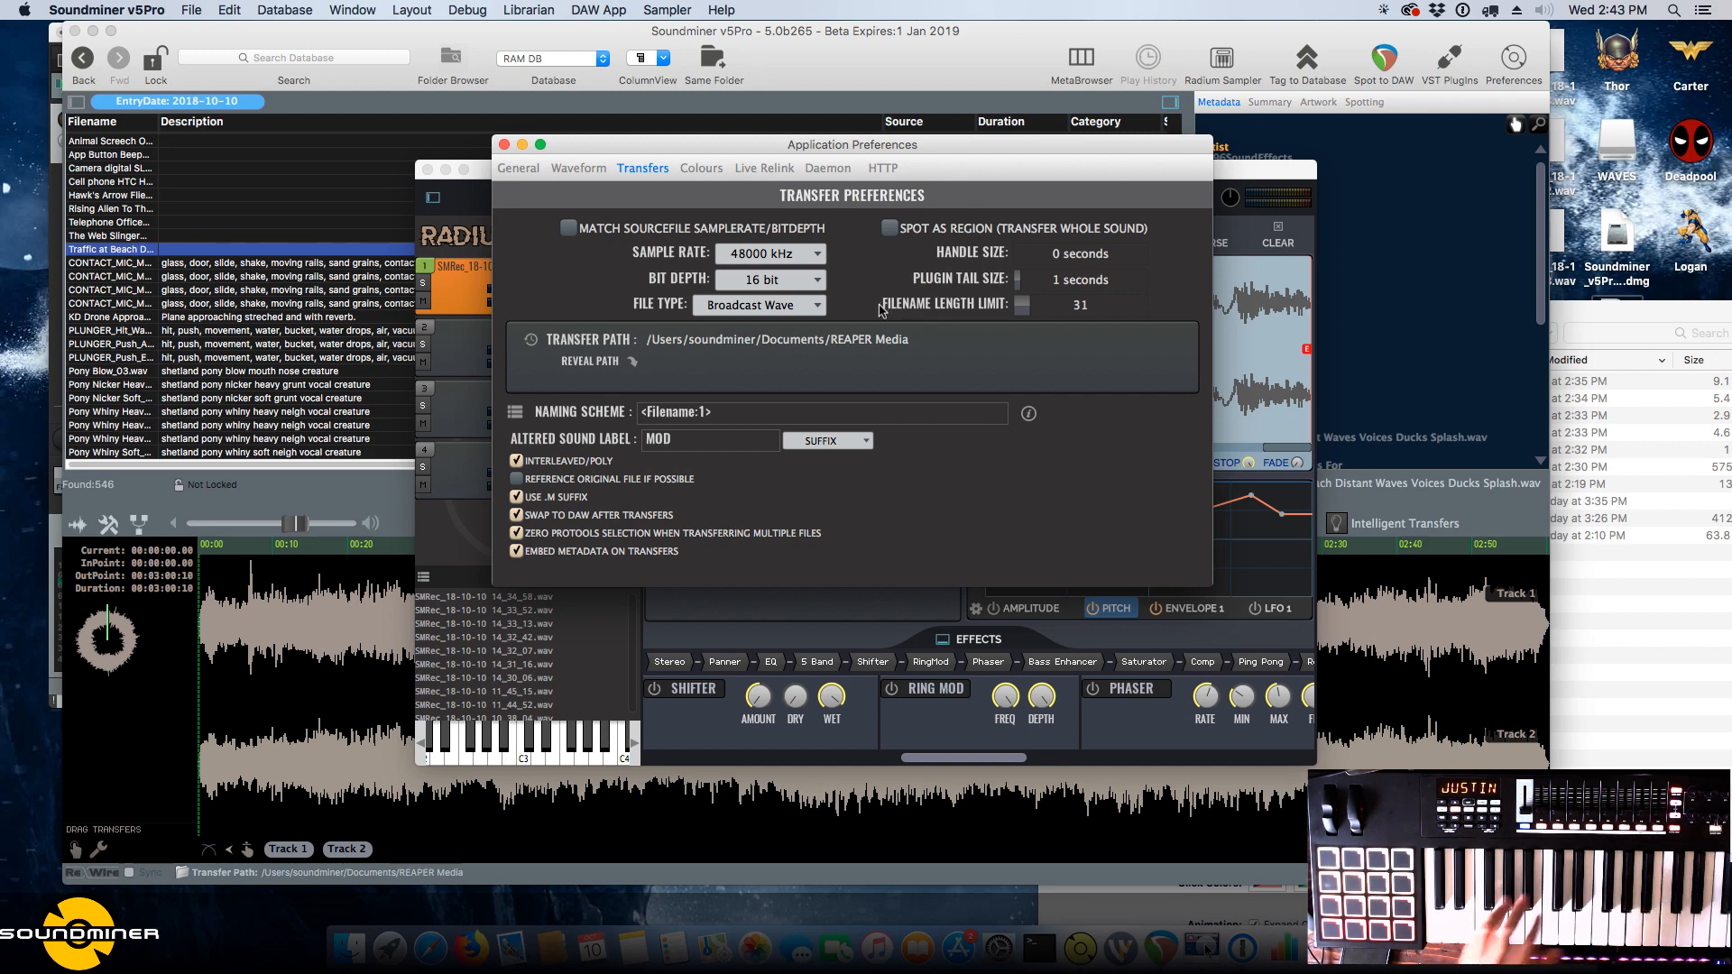
pyautogui.click(815, 256)
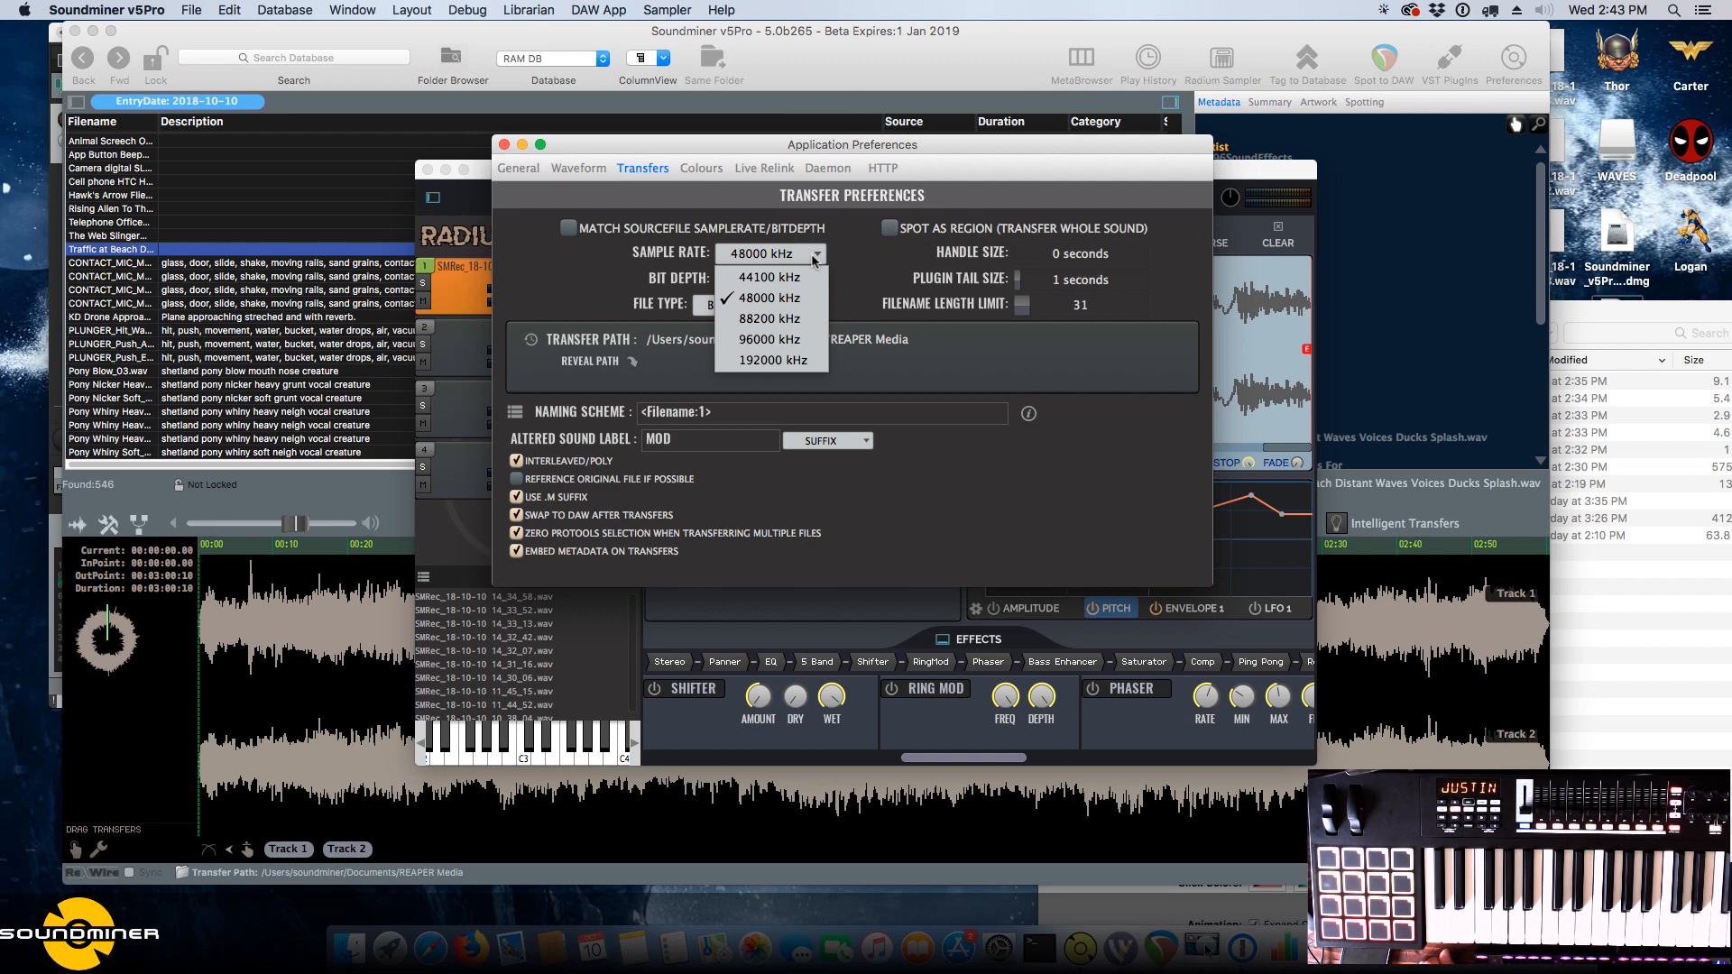
pyautogui.click(803, 292)
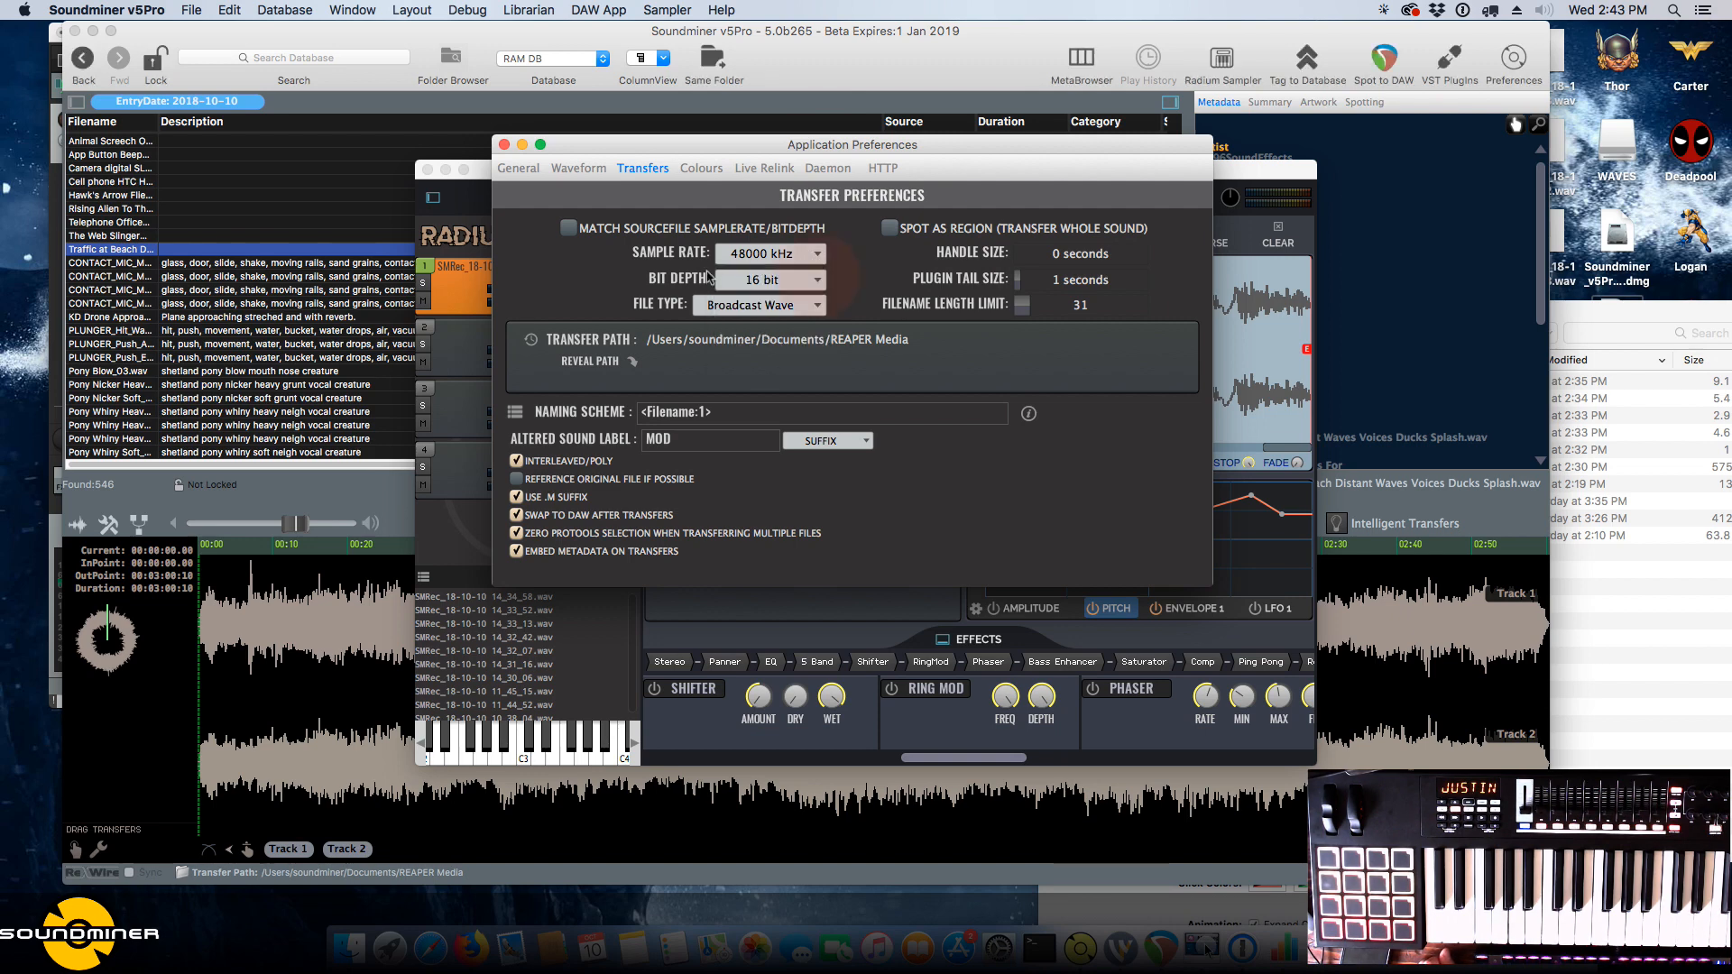
pyautogui.click(569, 227)
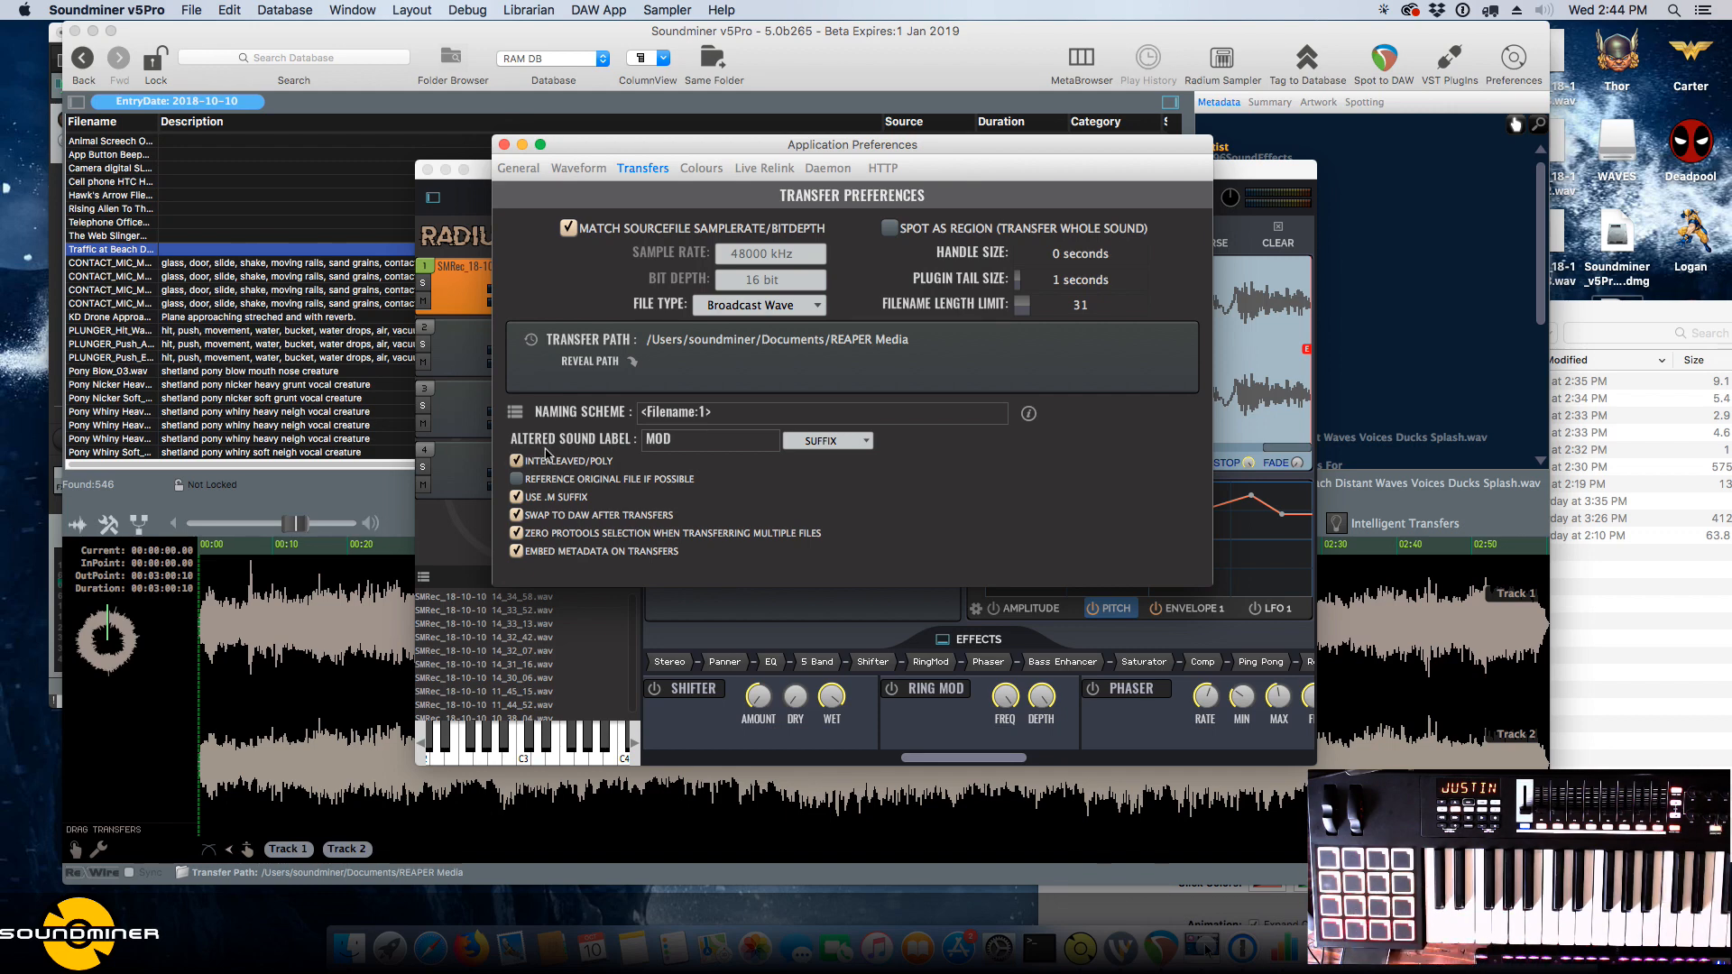
pyautogui.click(568, 229)
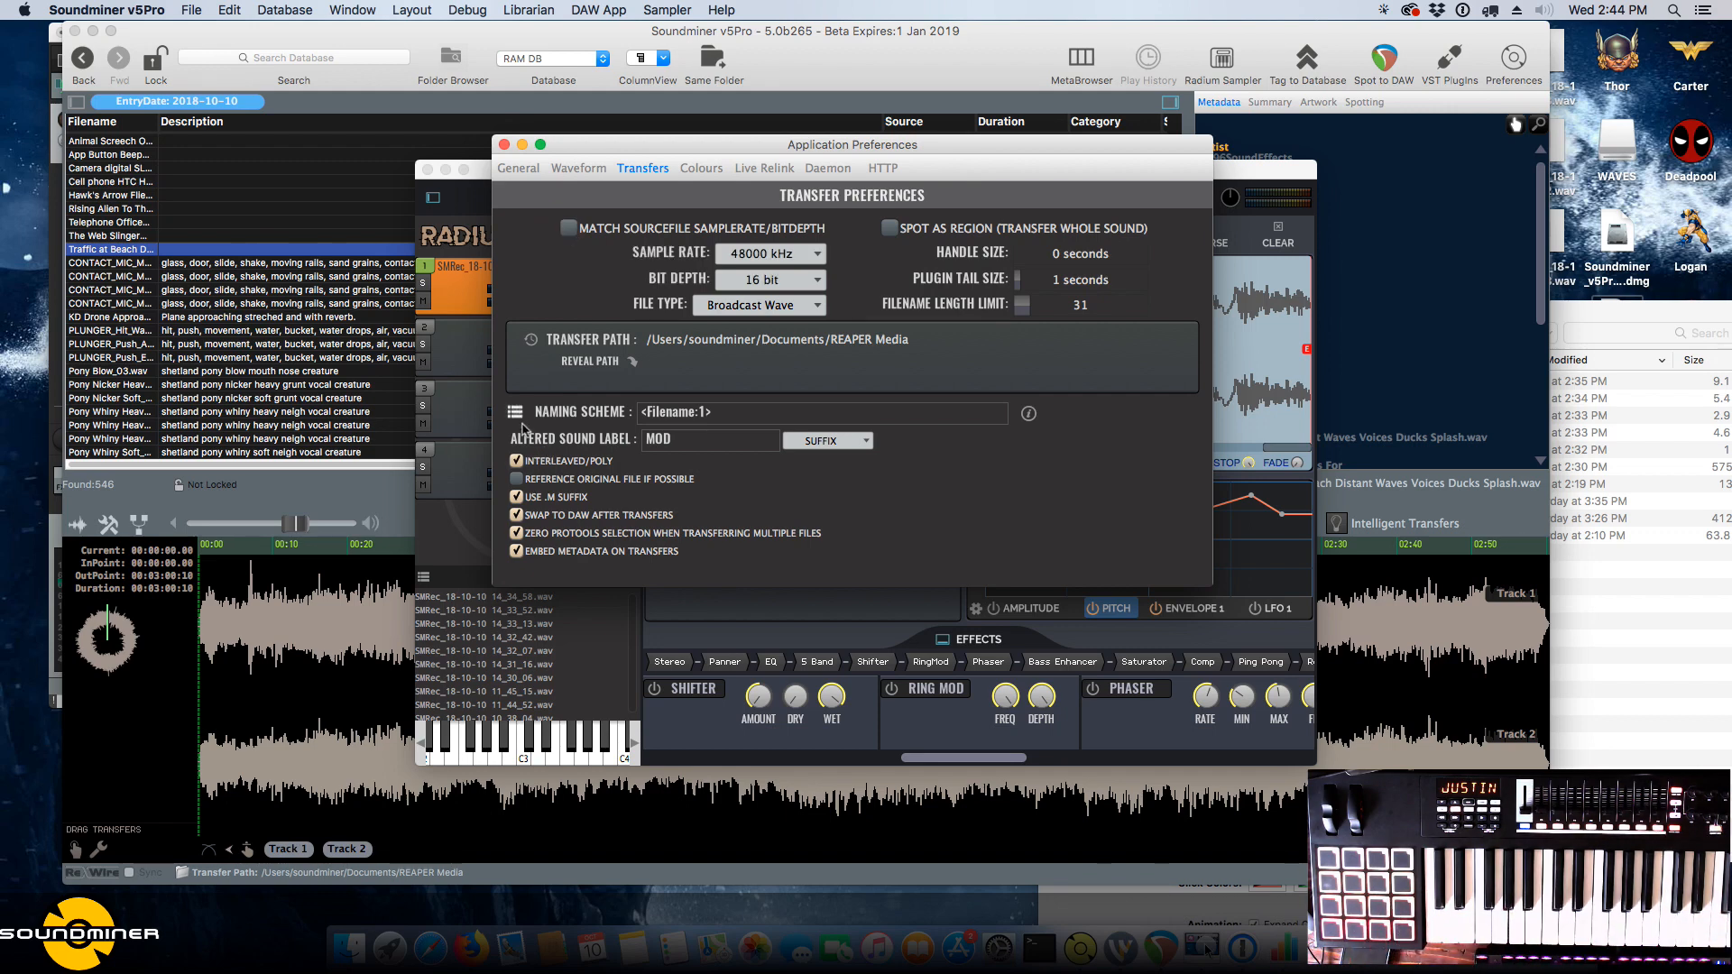
# Set the transfer naming scheme to <Filename:1_Pitch:2> and select a region of about 14 seconds in the Traffic at Beach waveform.
pyautogui.click(741, 412)
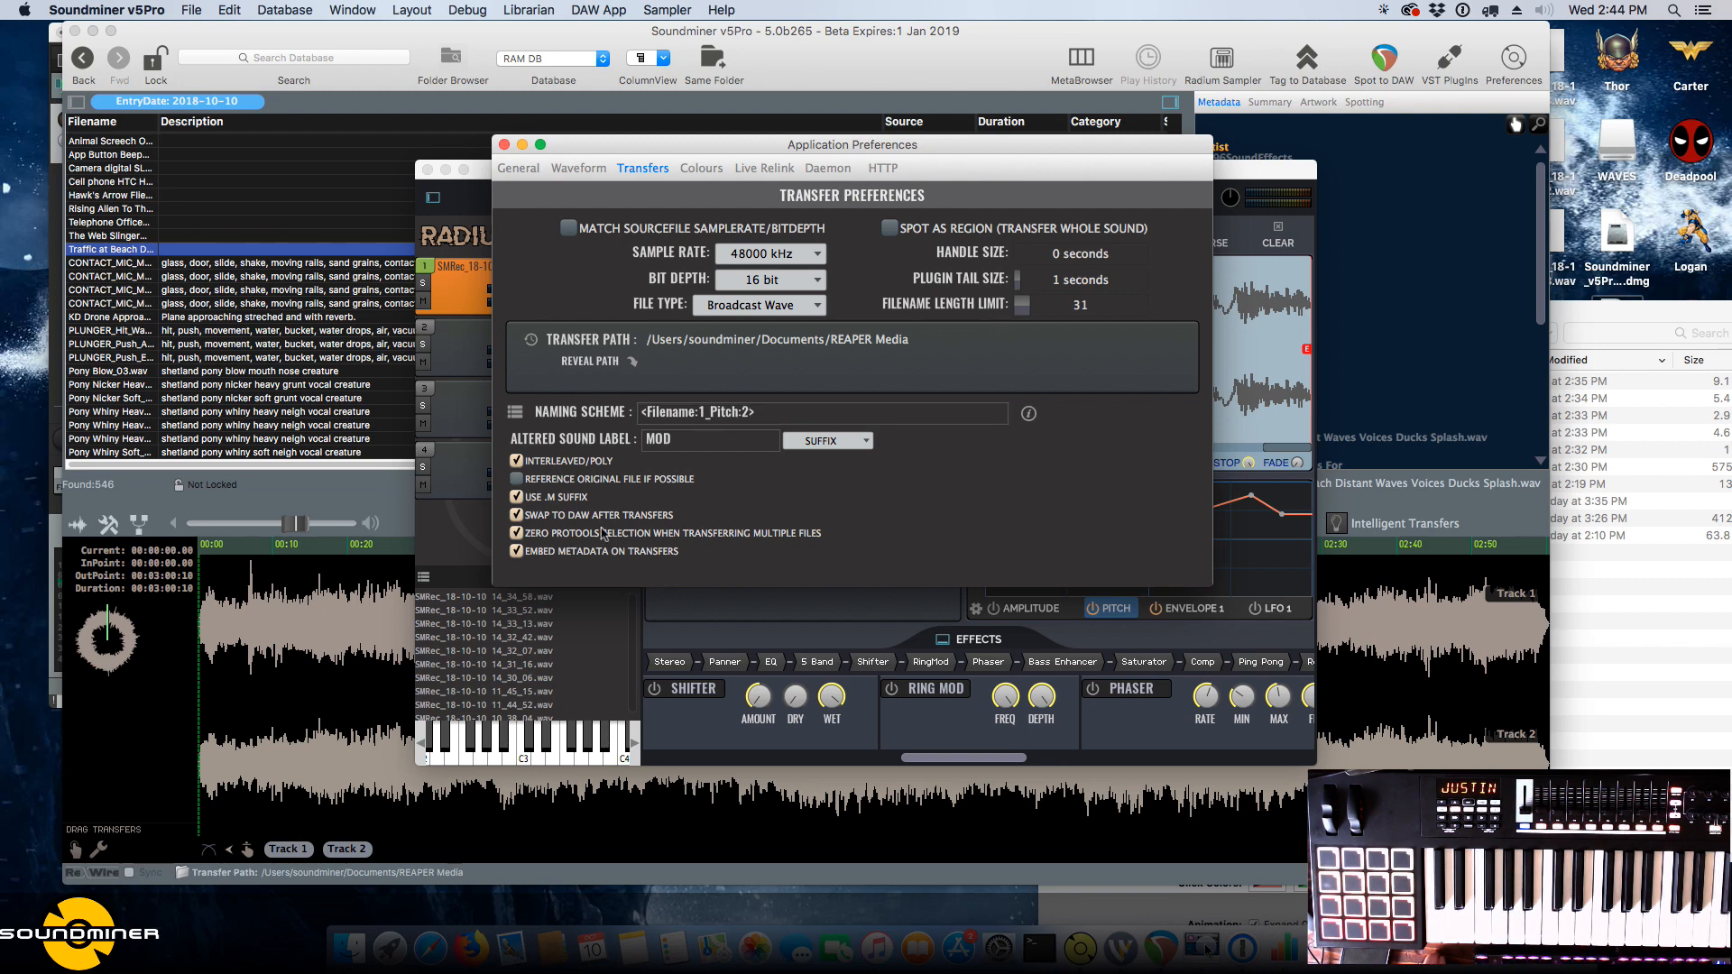
pyautogui.moveTo(277, 623); pyautogui.dragTo(383, 636)
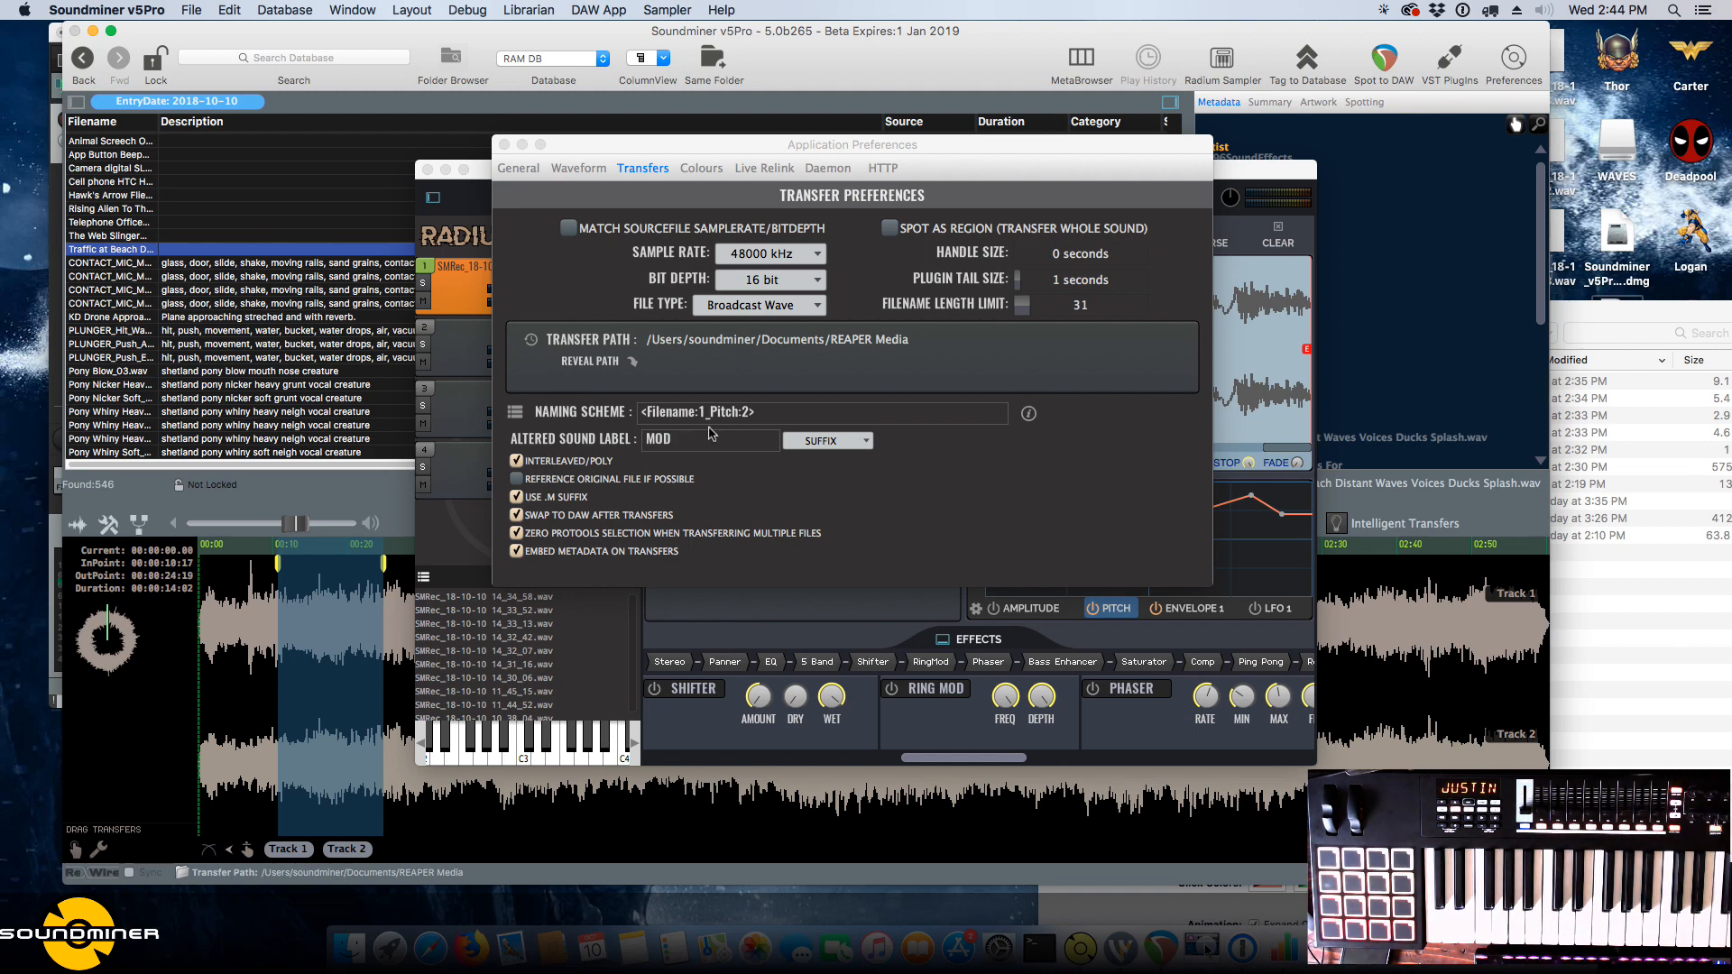
# Turn off Interleaved/Poly to demonstrate Use iXML Track Layout for Extension Names, then turn Interleaved/Poly back on.
pyautogui.click(521, 459)
pyautogui.click(521, 459)
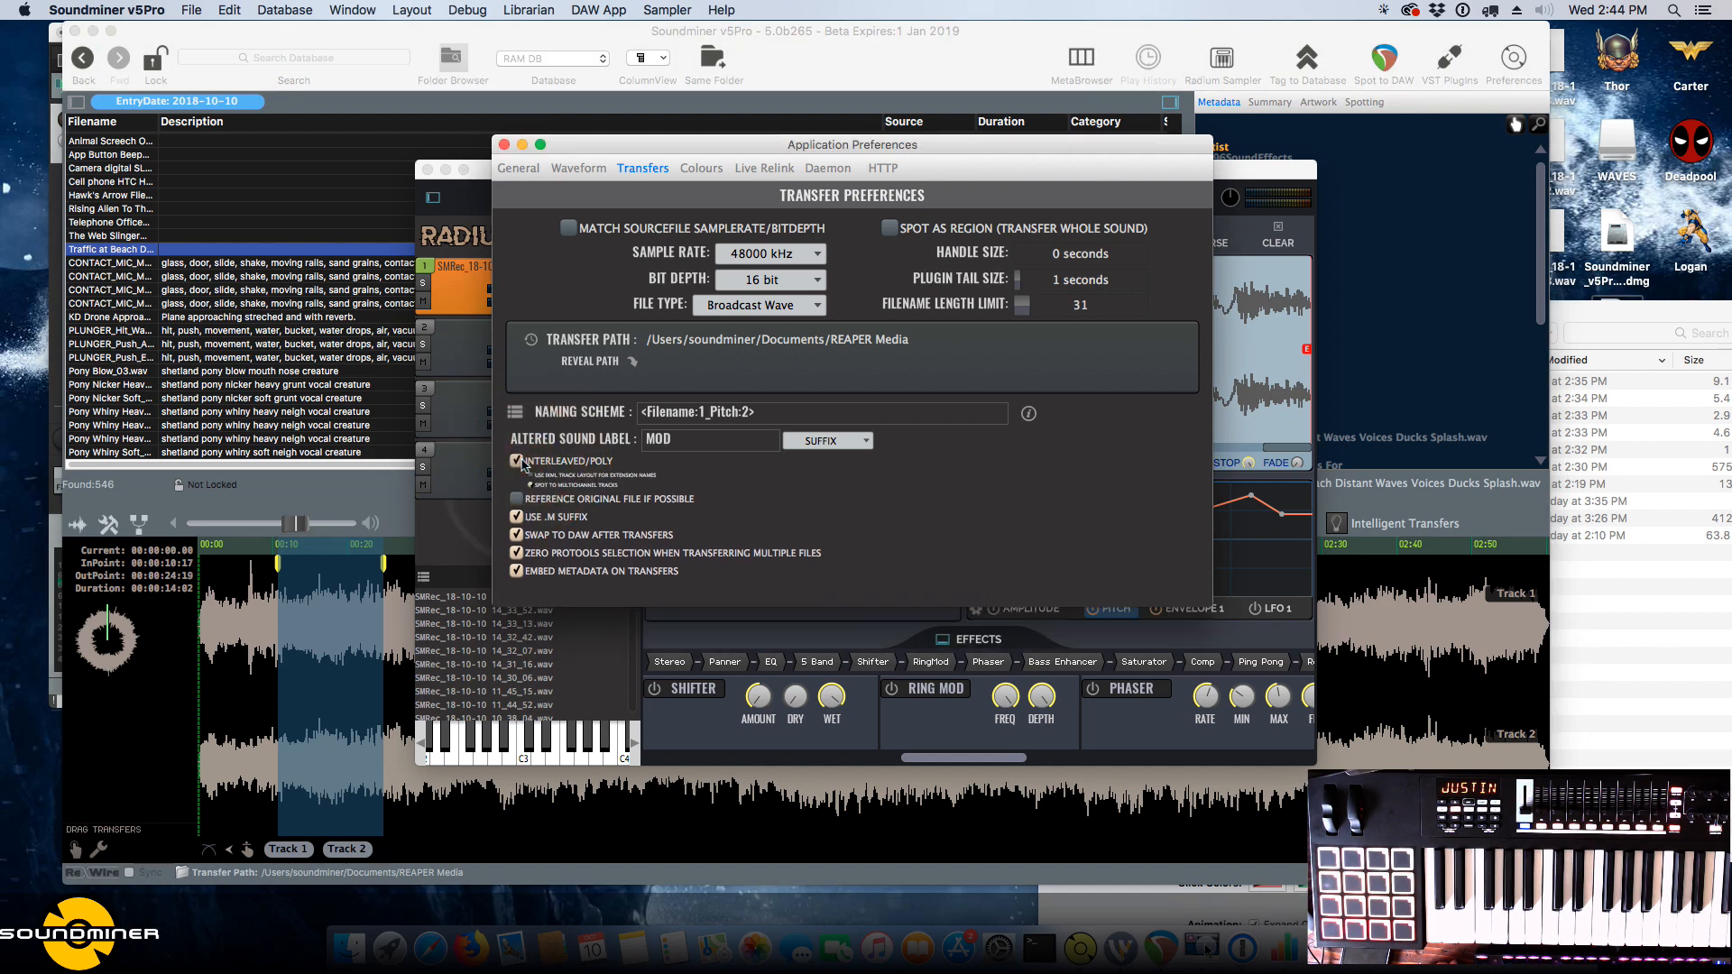
pyautogui.click(520, 459)
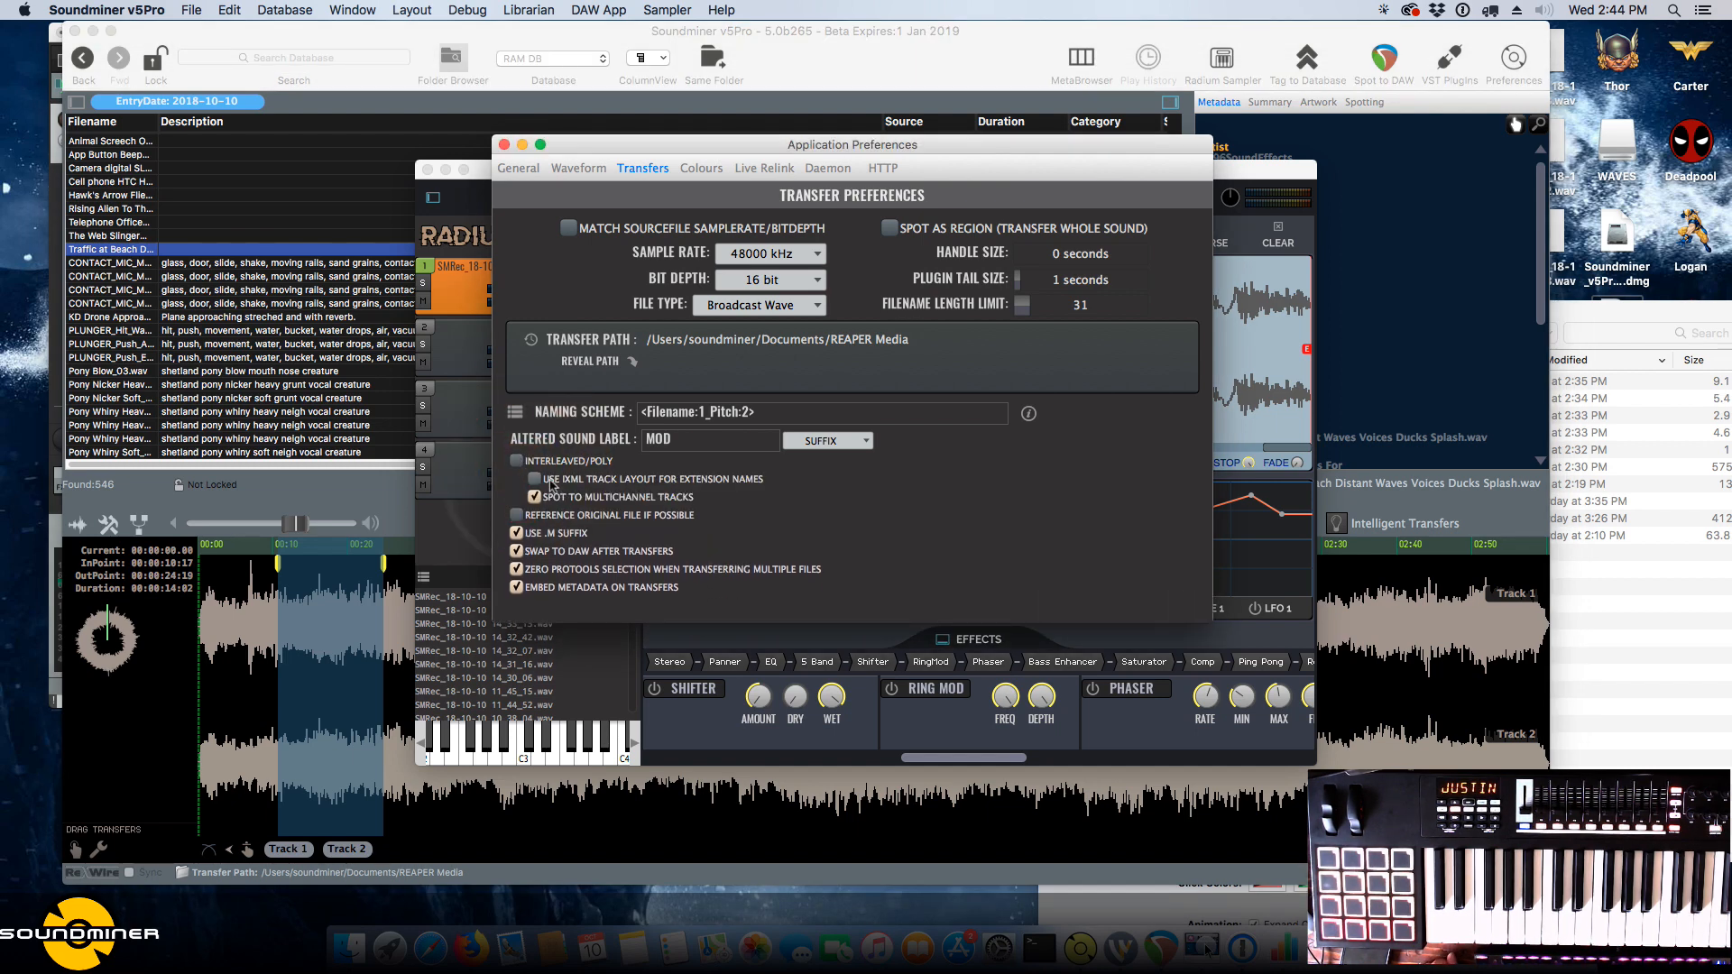
pyautogui.click(564, 483)
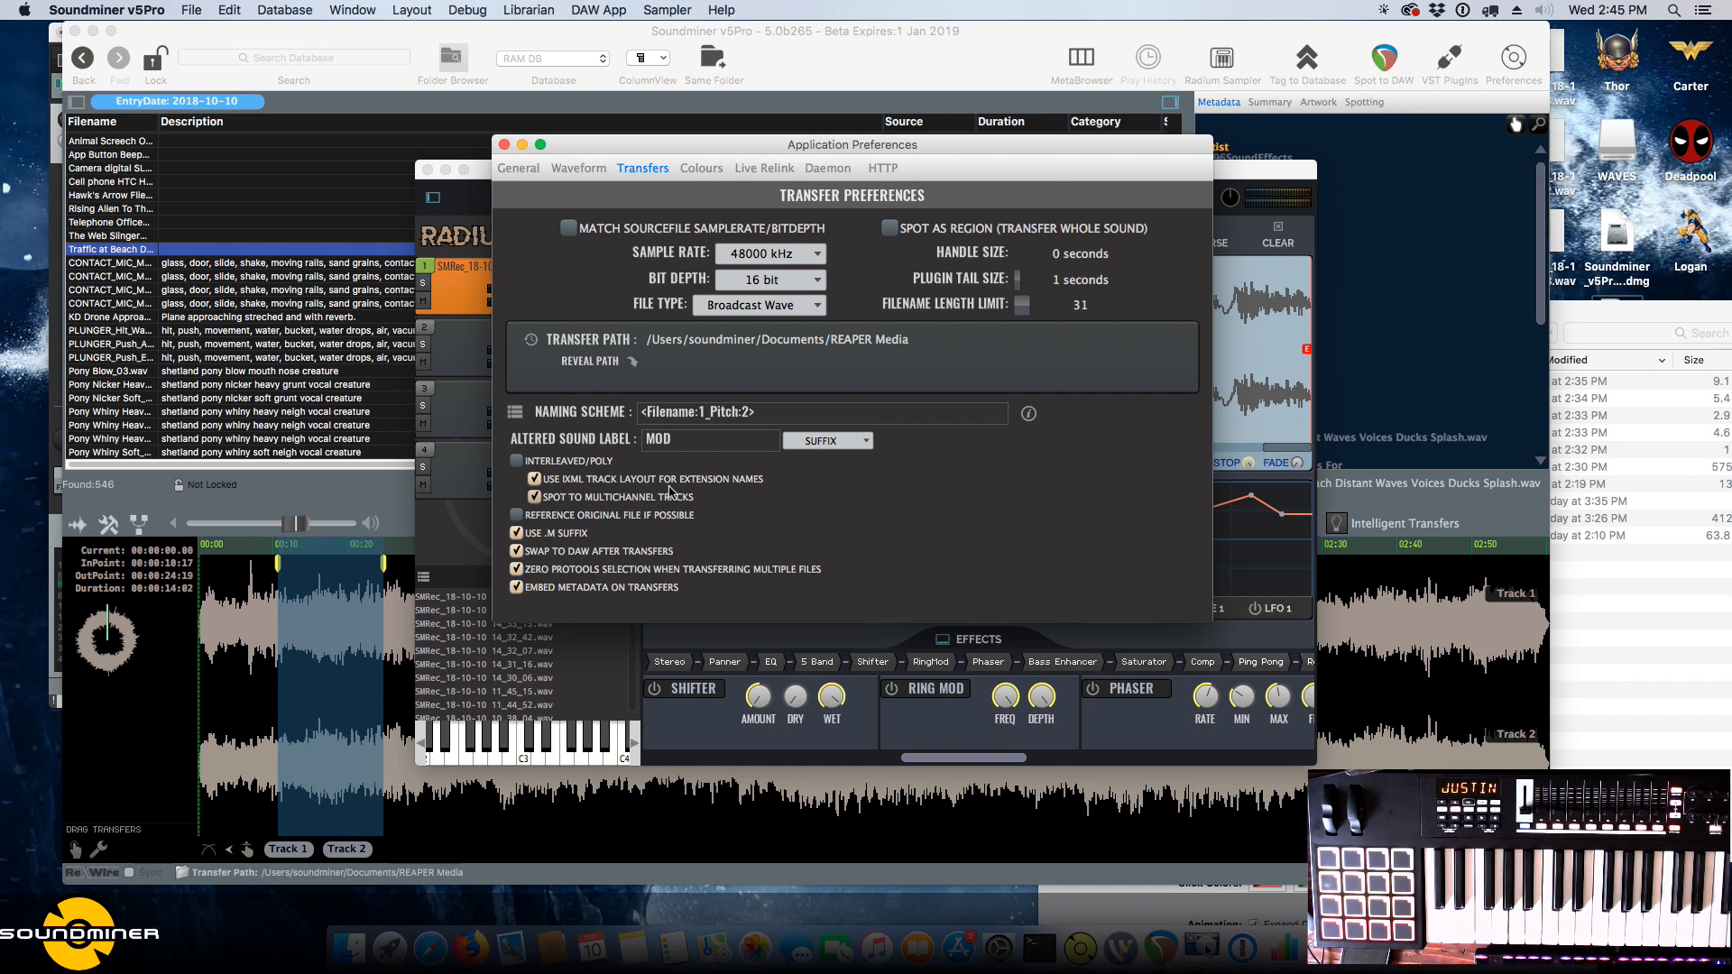
pyautogui.click(569, 479)
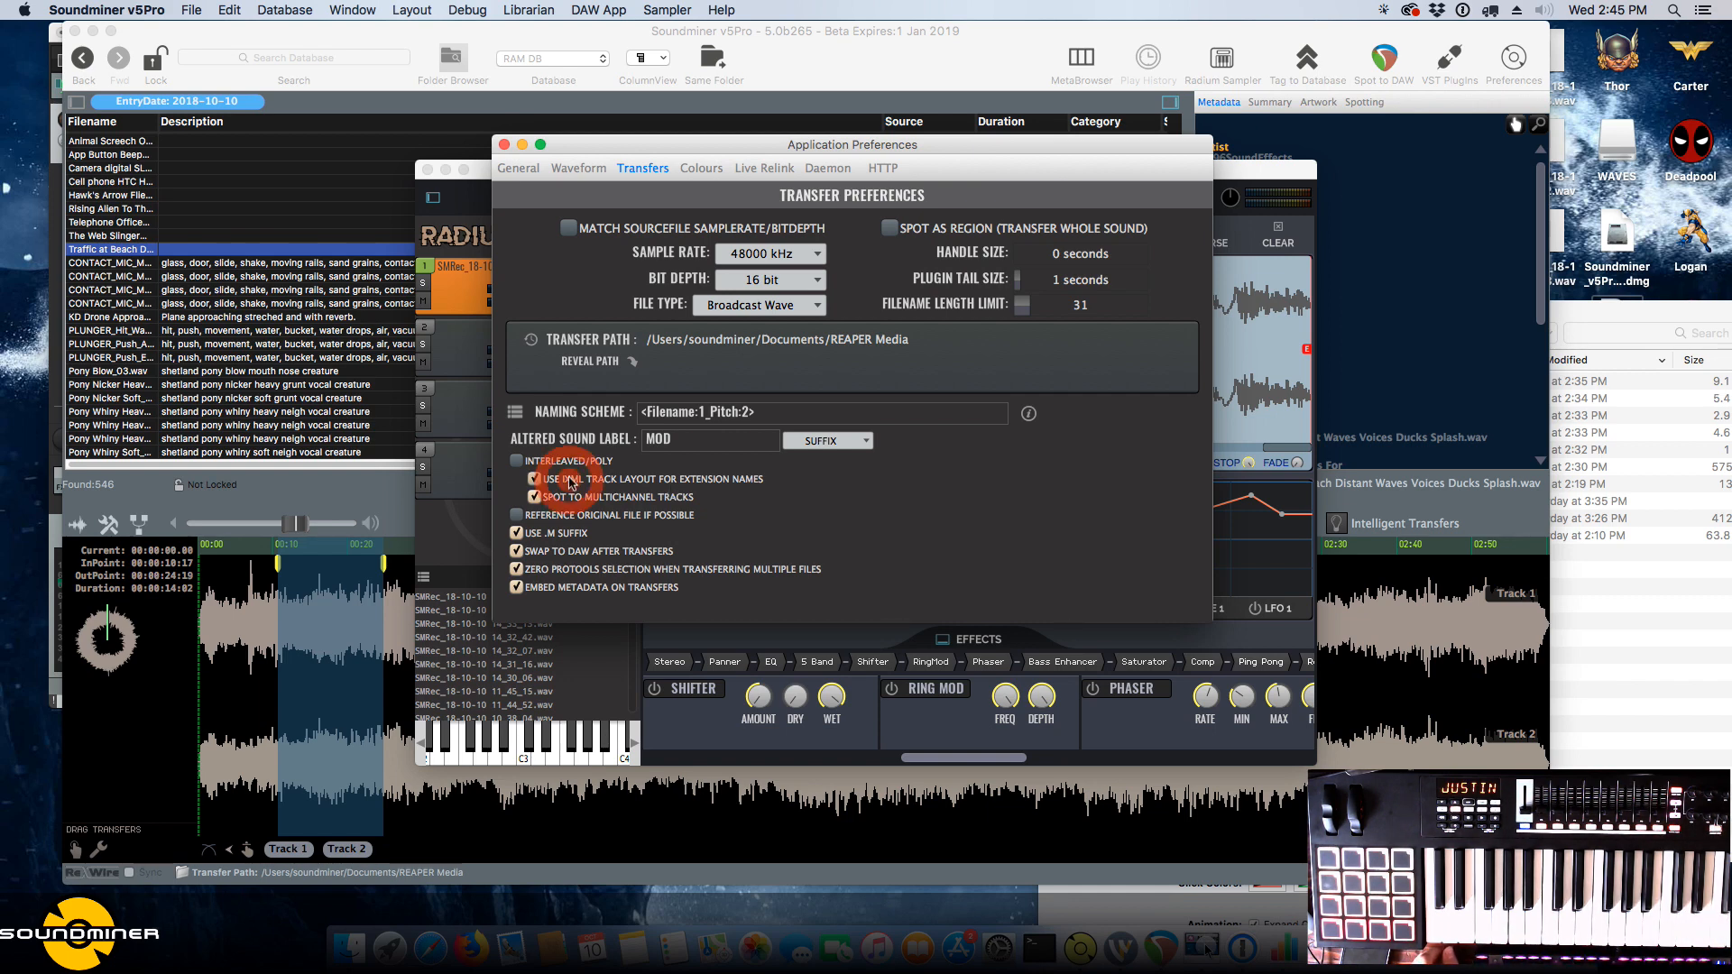
pyautogui.click(539, 461)
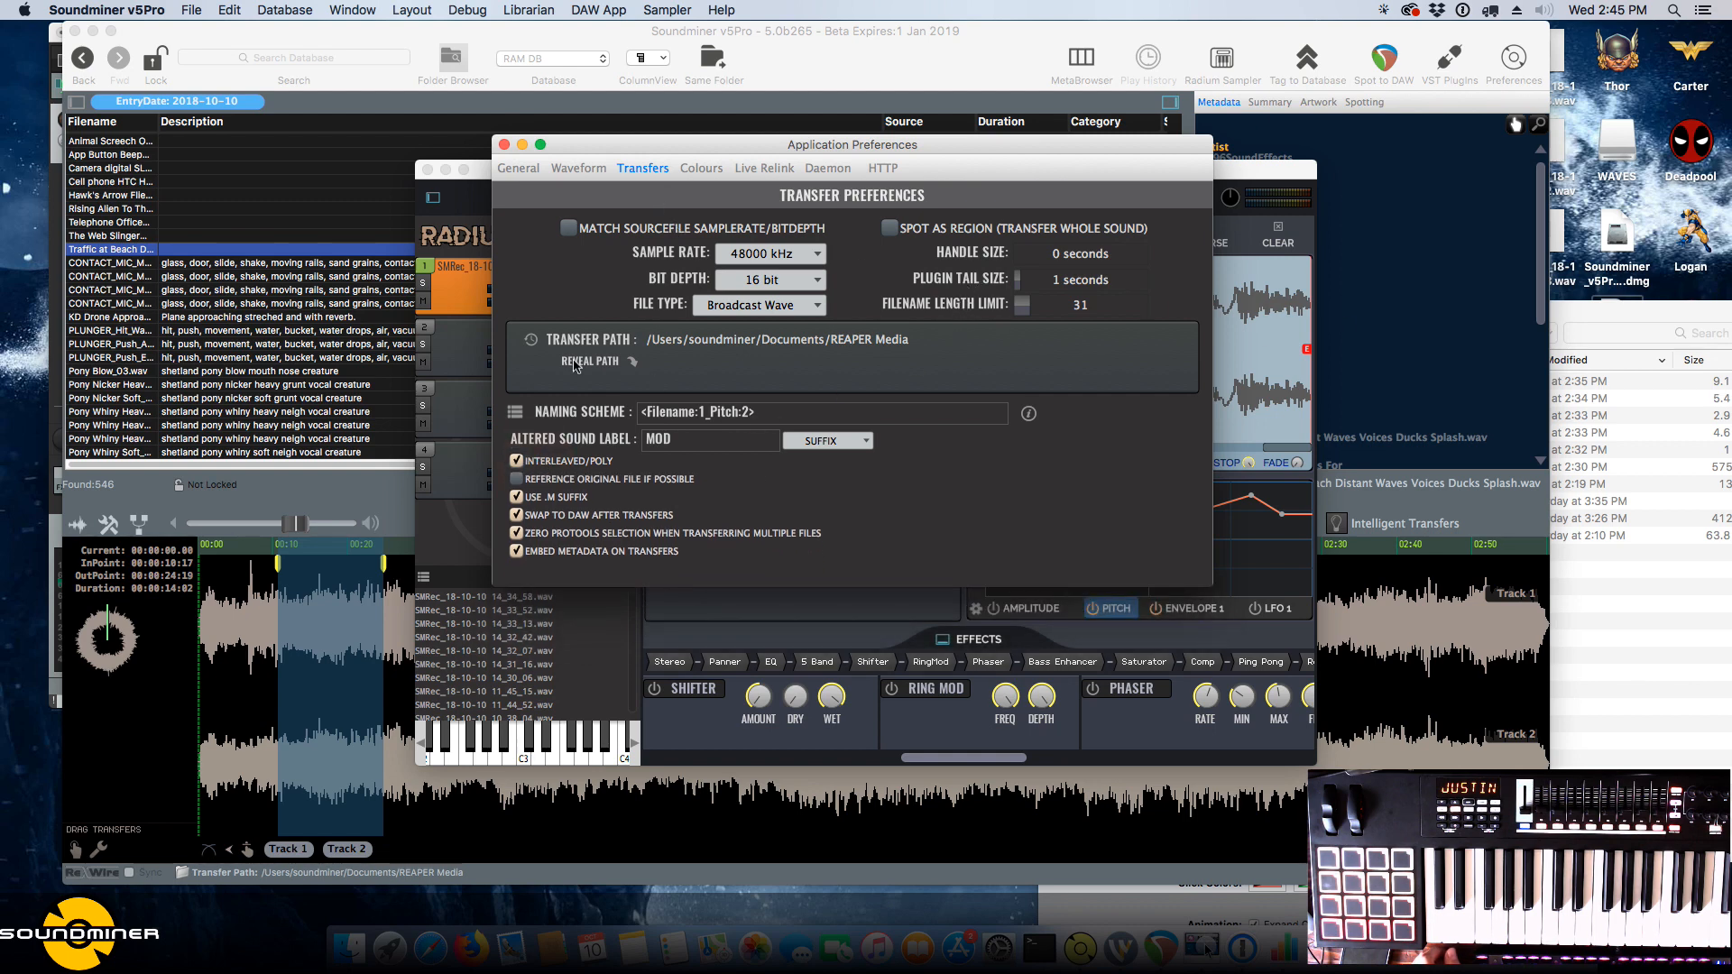
# Reveal the REAPER Media transfer folder in Finder, then return to Soundminer and filter the records by the artist 2496SoundEffects.
pyautogui.click(629, 364)
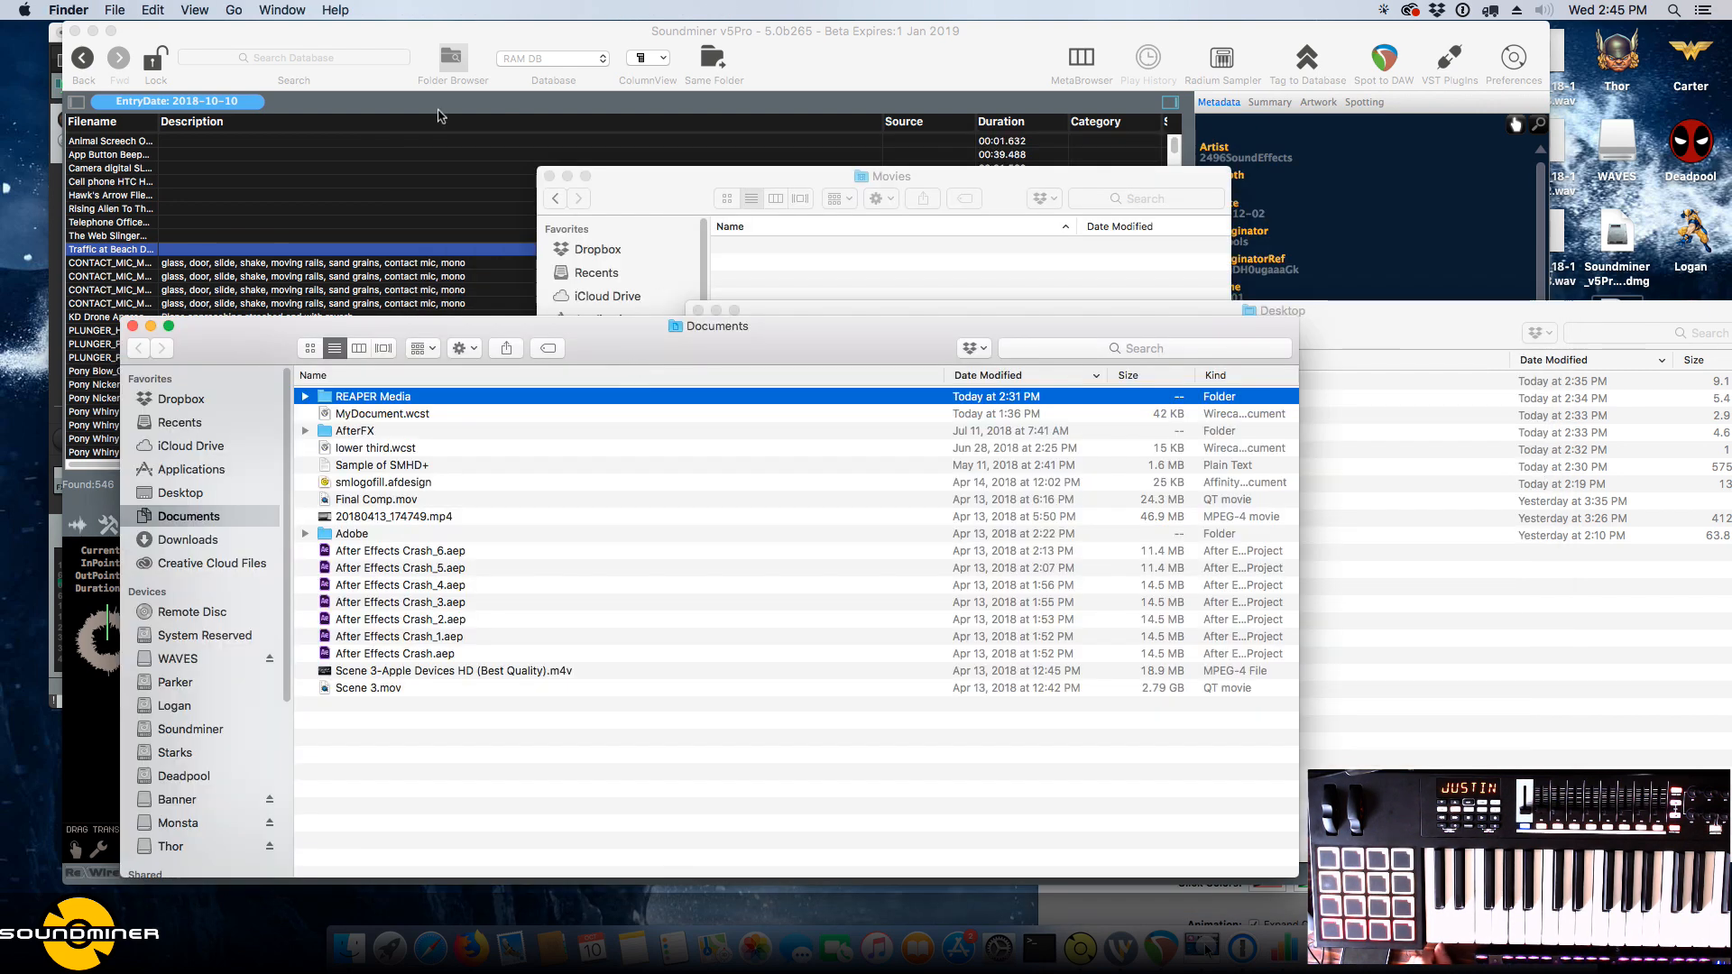
pyautogui.click(439, 116)
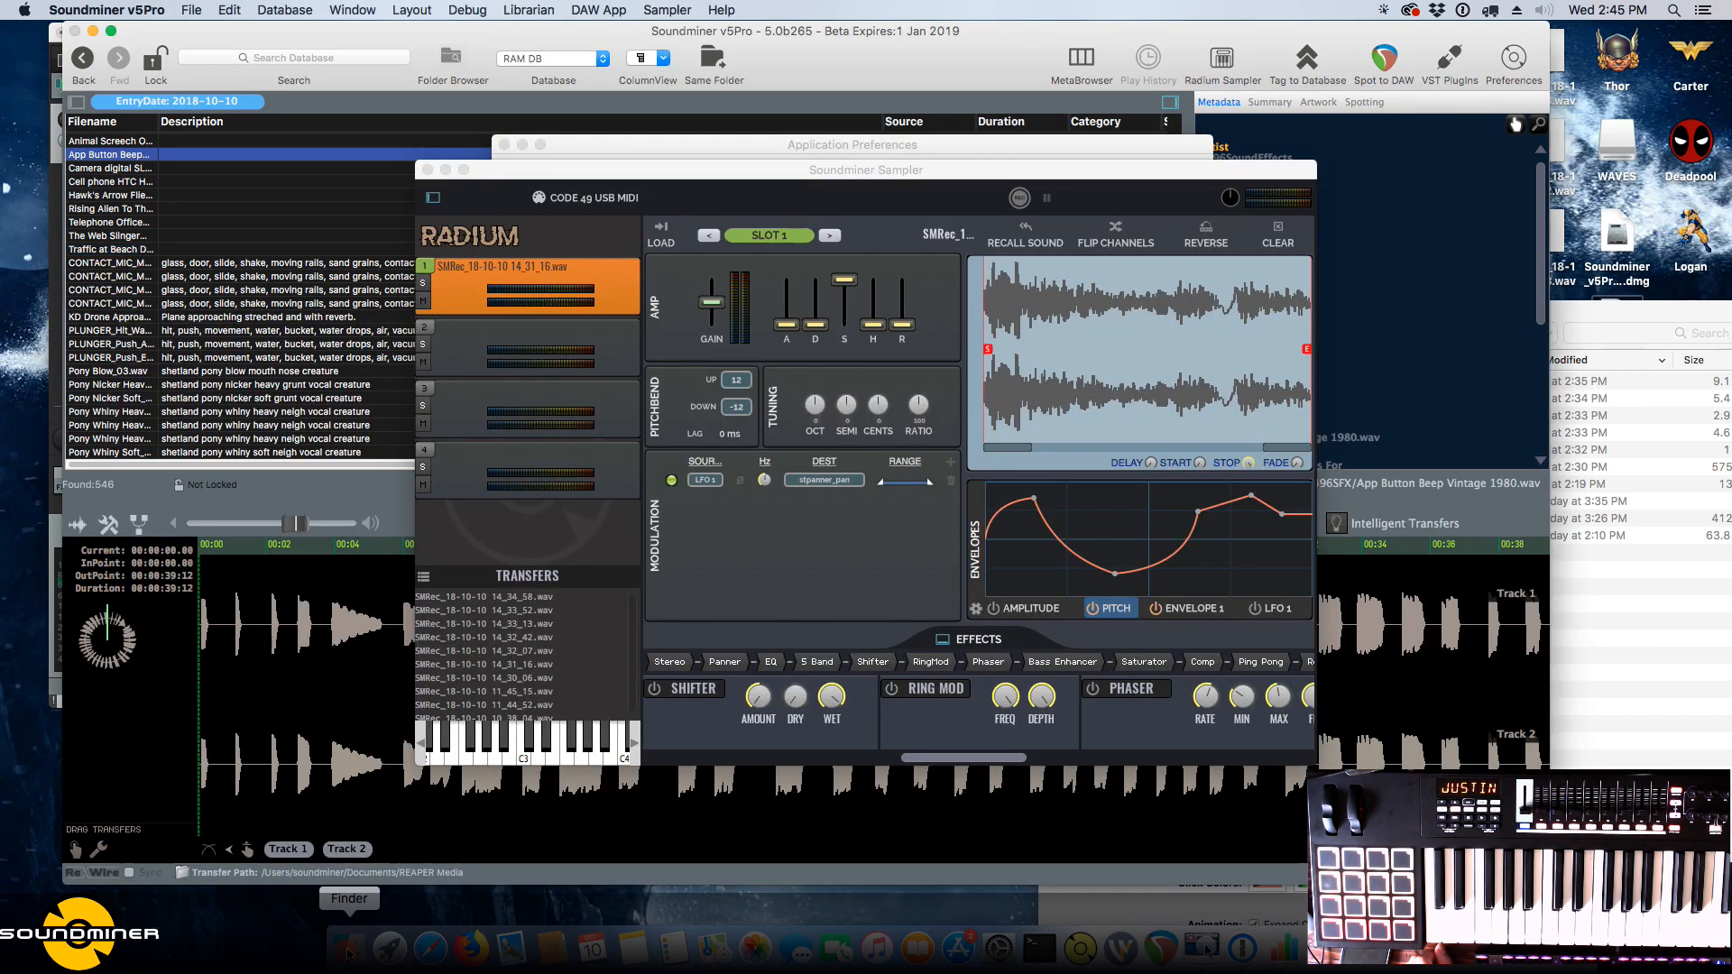
pyautogui.click(349, 949)
pyautogui.click(1279, 149)
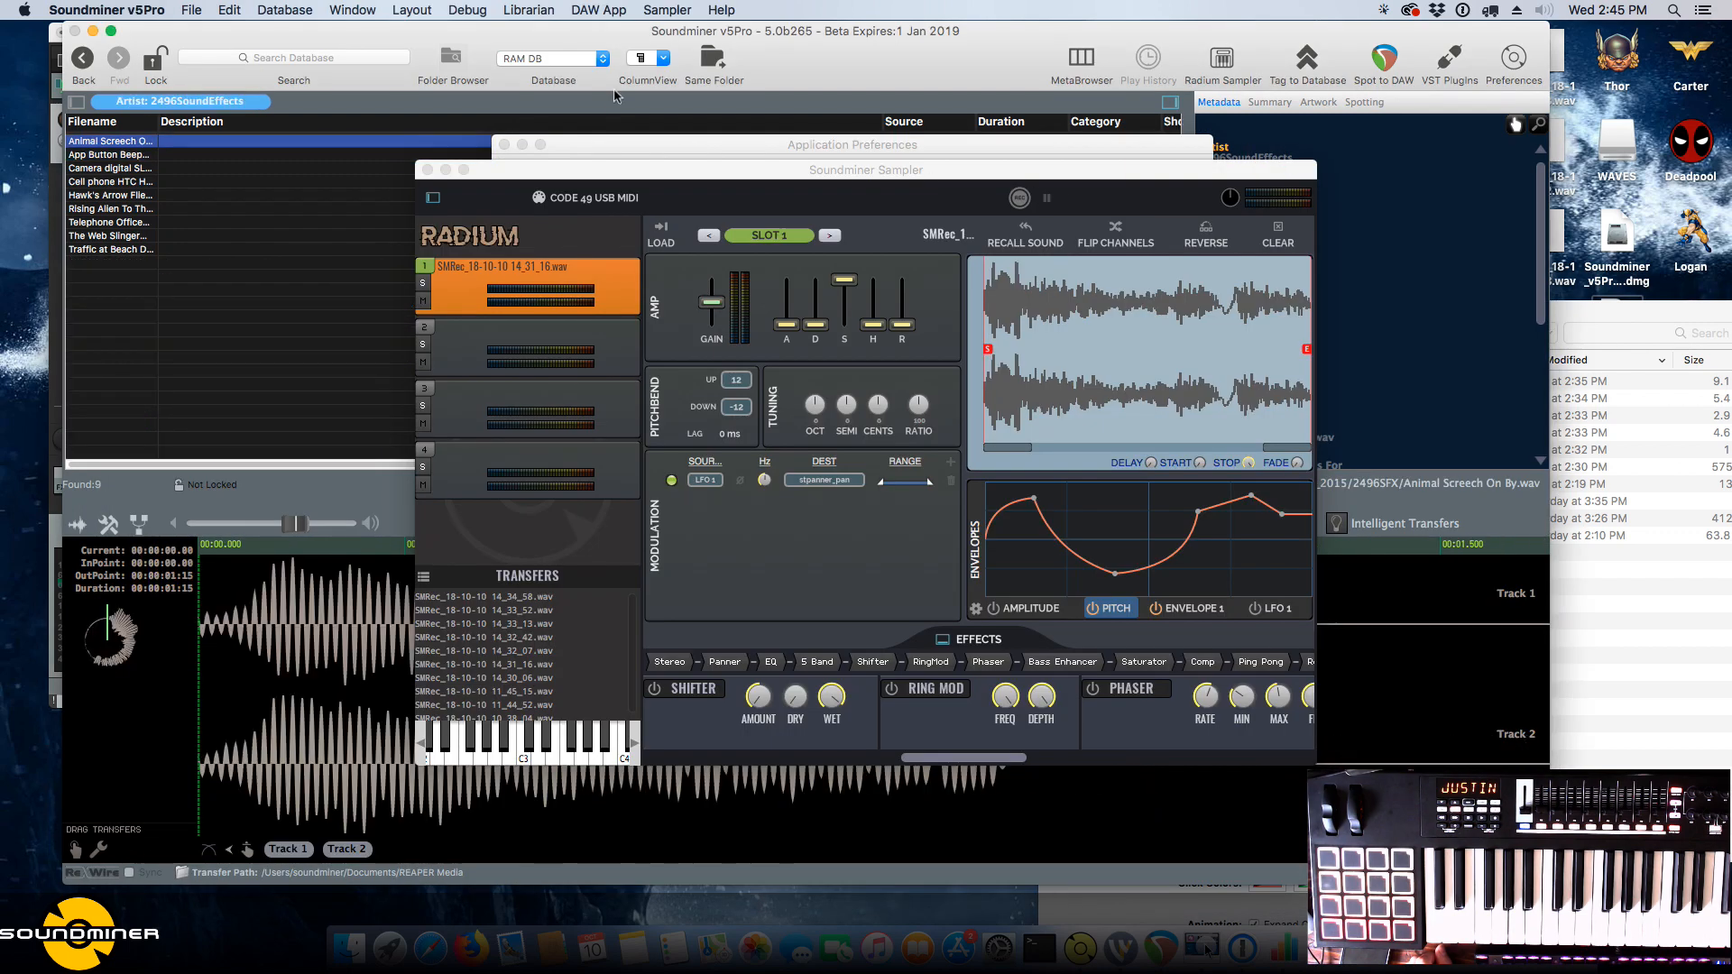
# Close the Radium sampler and rearrange the Movies and Documents Finder windows to expose Sounds For Stream, then return to Soundminer.
pyautogui.click(428, 170)
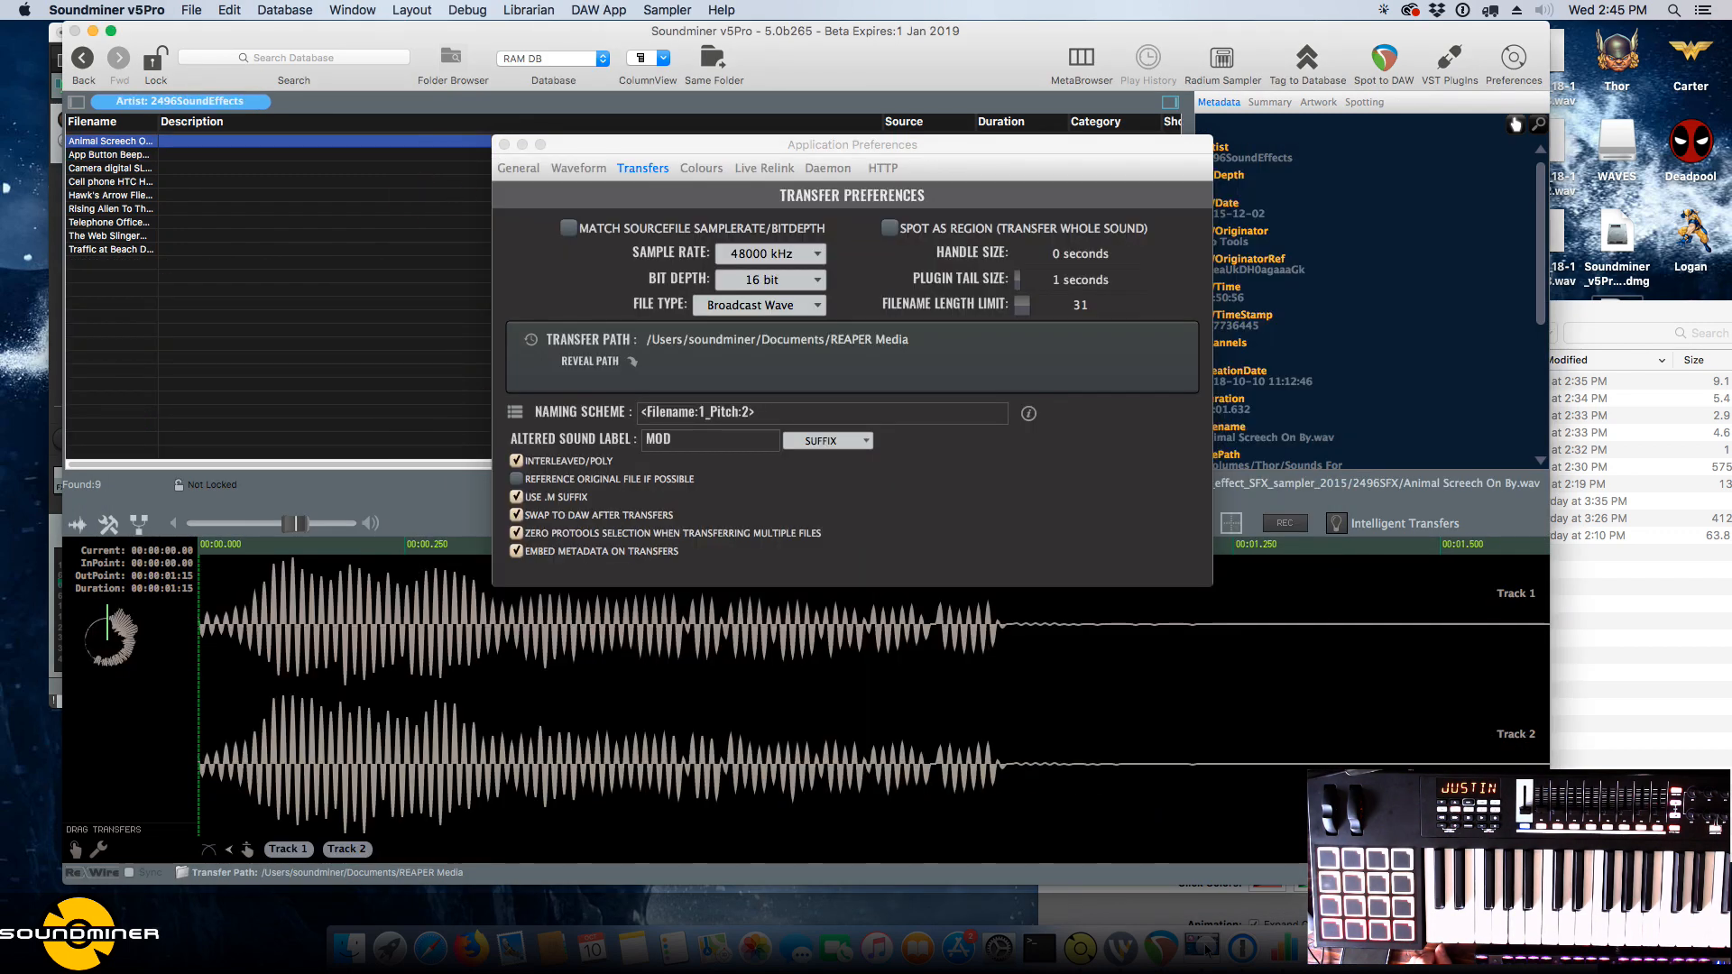
pyautogui.click(349, 947)
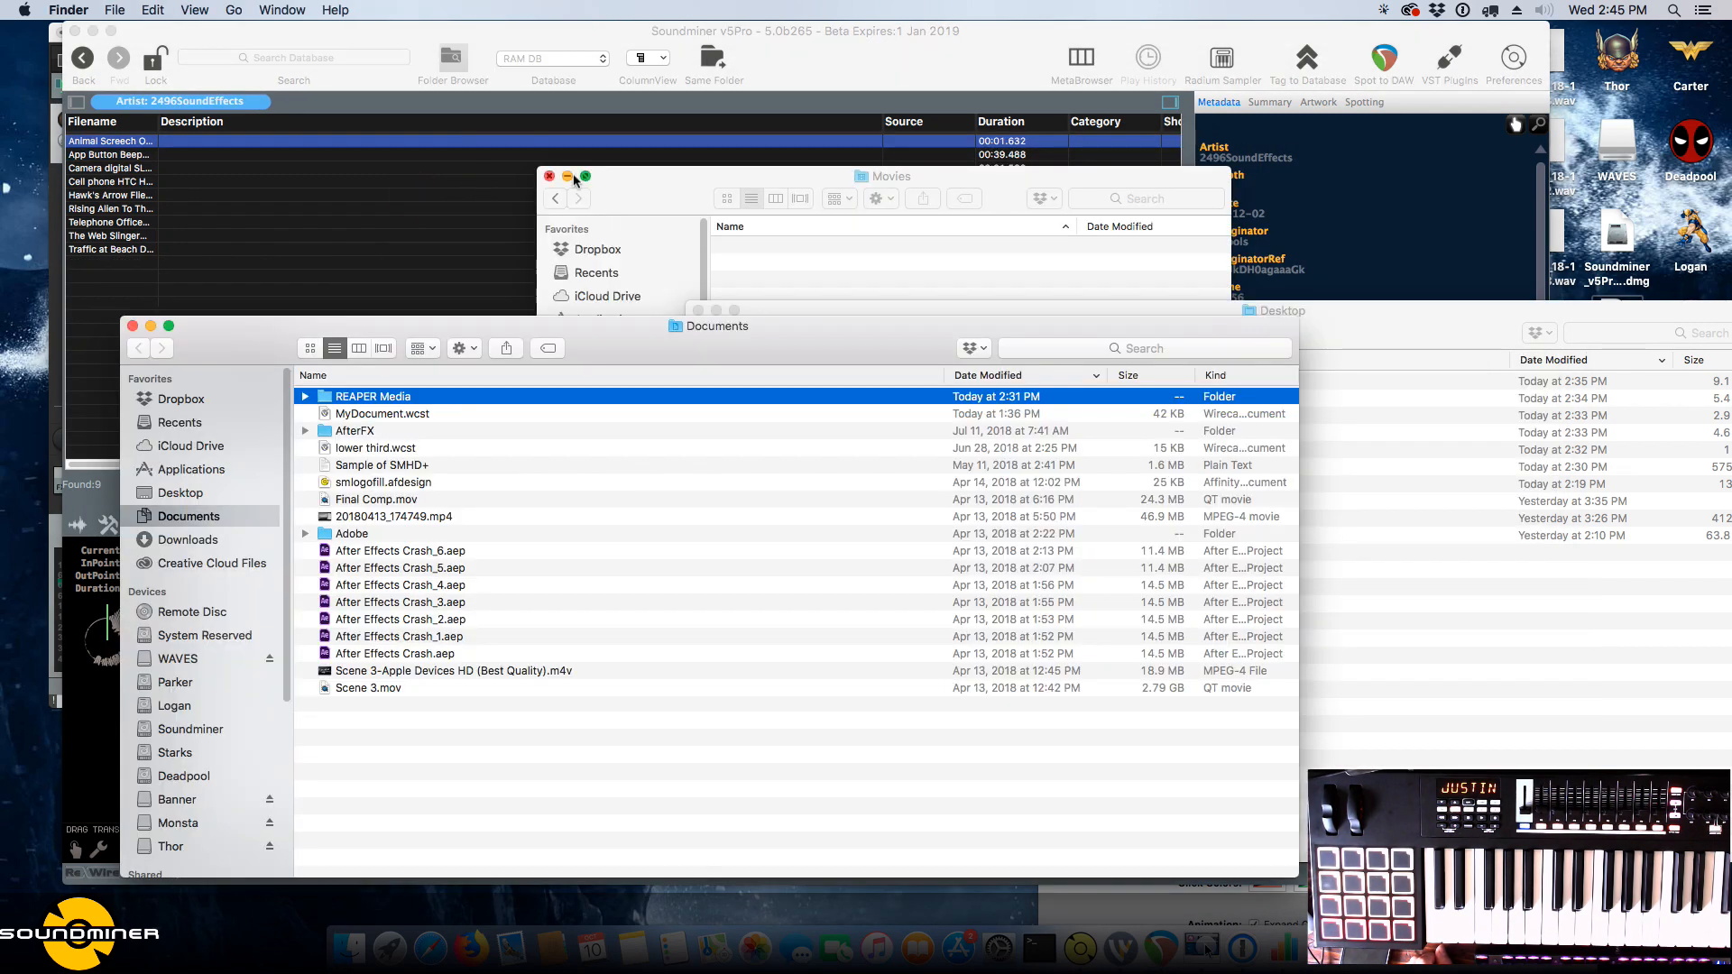
pyautogui.moveTo(628, 184); pyautogui.dragTo(831, 270)
pyautogui.moveTo(348, 322); pyautogui.dragTo(897, 423)
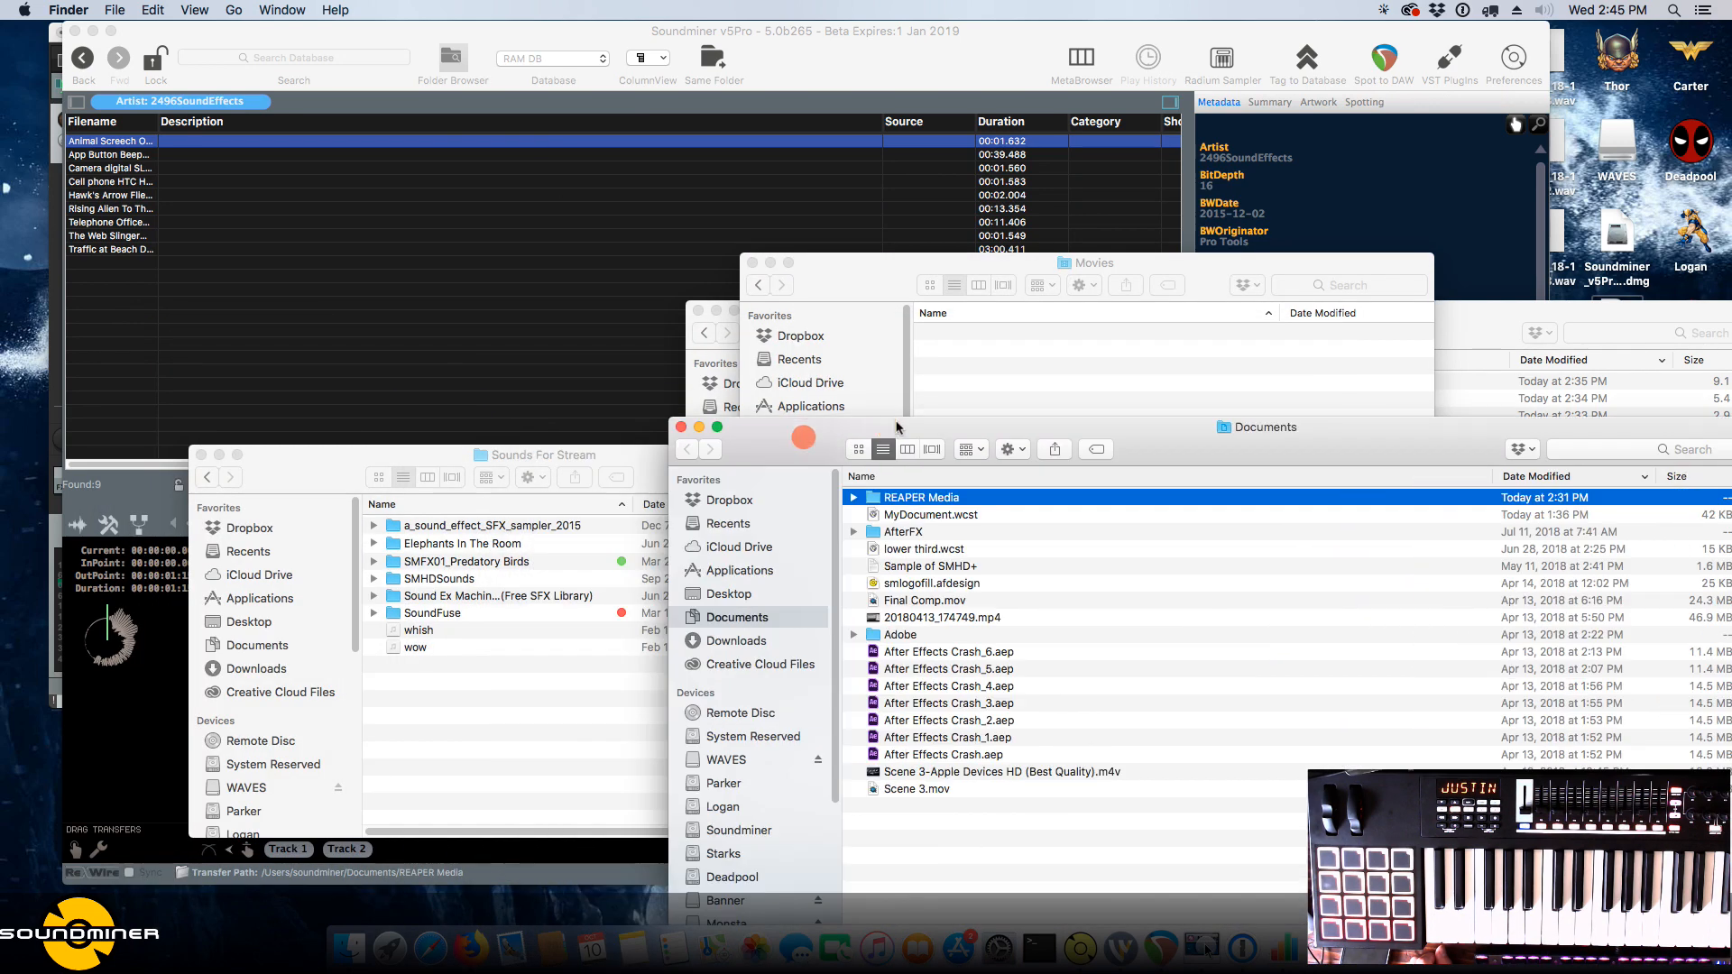
pyautogui.click(393, 583)
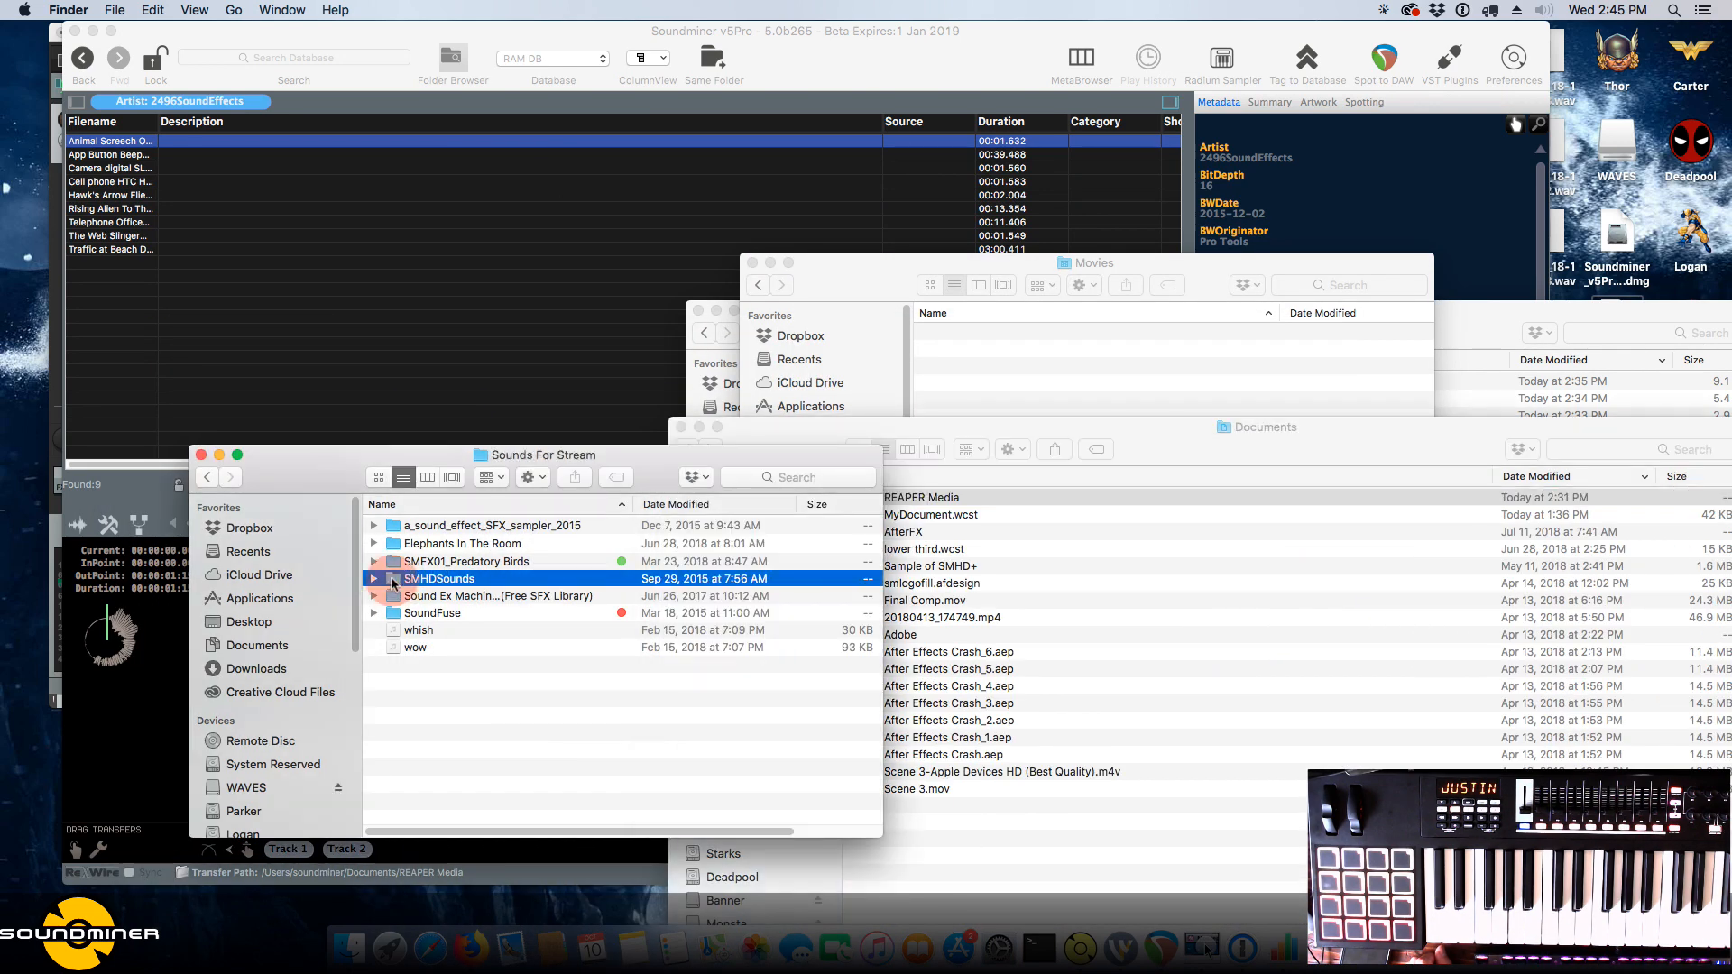
pyautogui.moveTo(393, 583); pyautogui.dragTo(436, 574)
pyautogui.click(1081, 948)
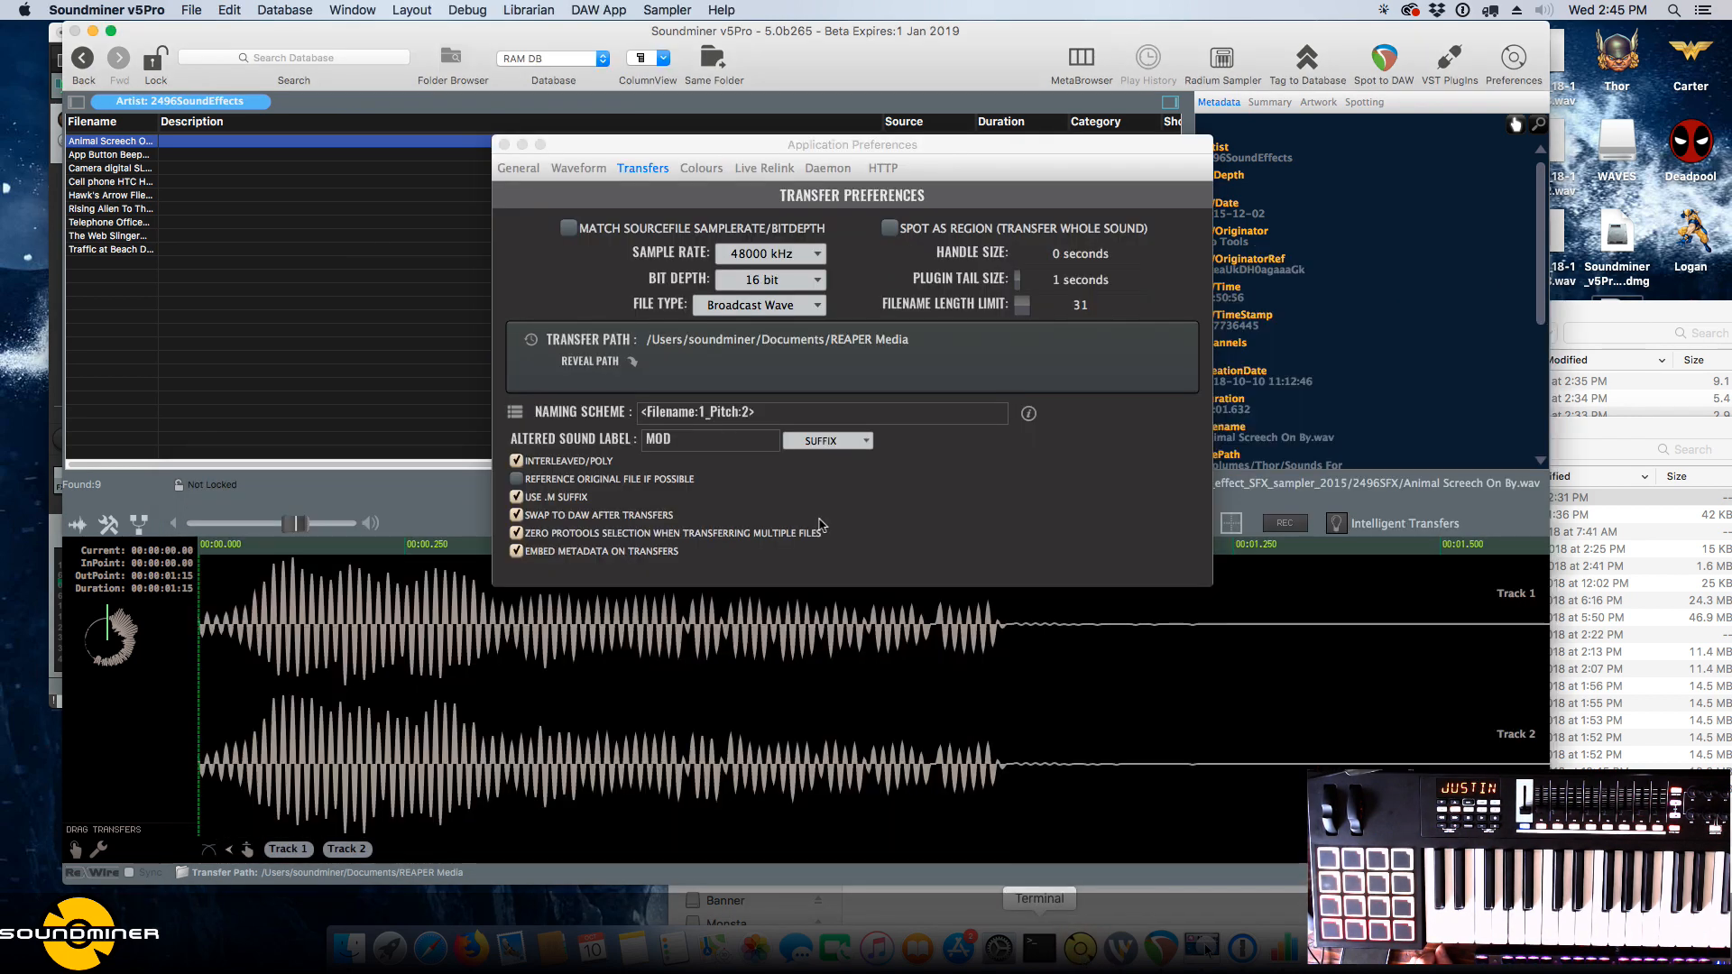
# Reposition the Application Preferences window and shrink the main Soundminer window so the Finder folders behind are accessible.
pyautogui.moveTo(821, 145); pyautogui.dragTo(366, 468)
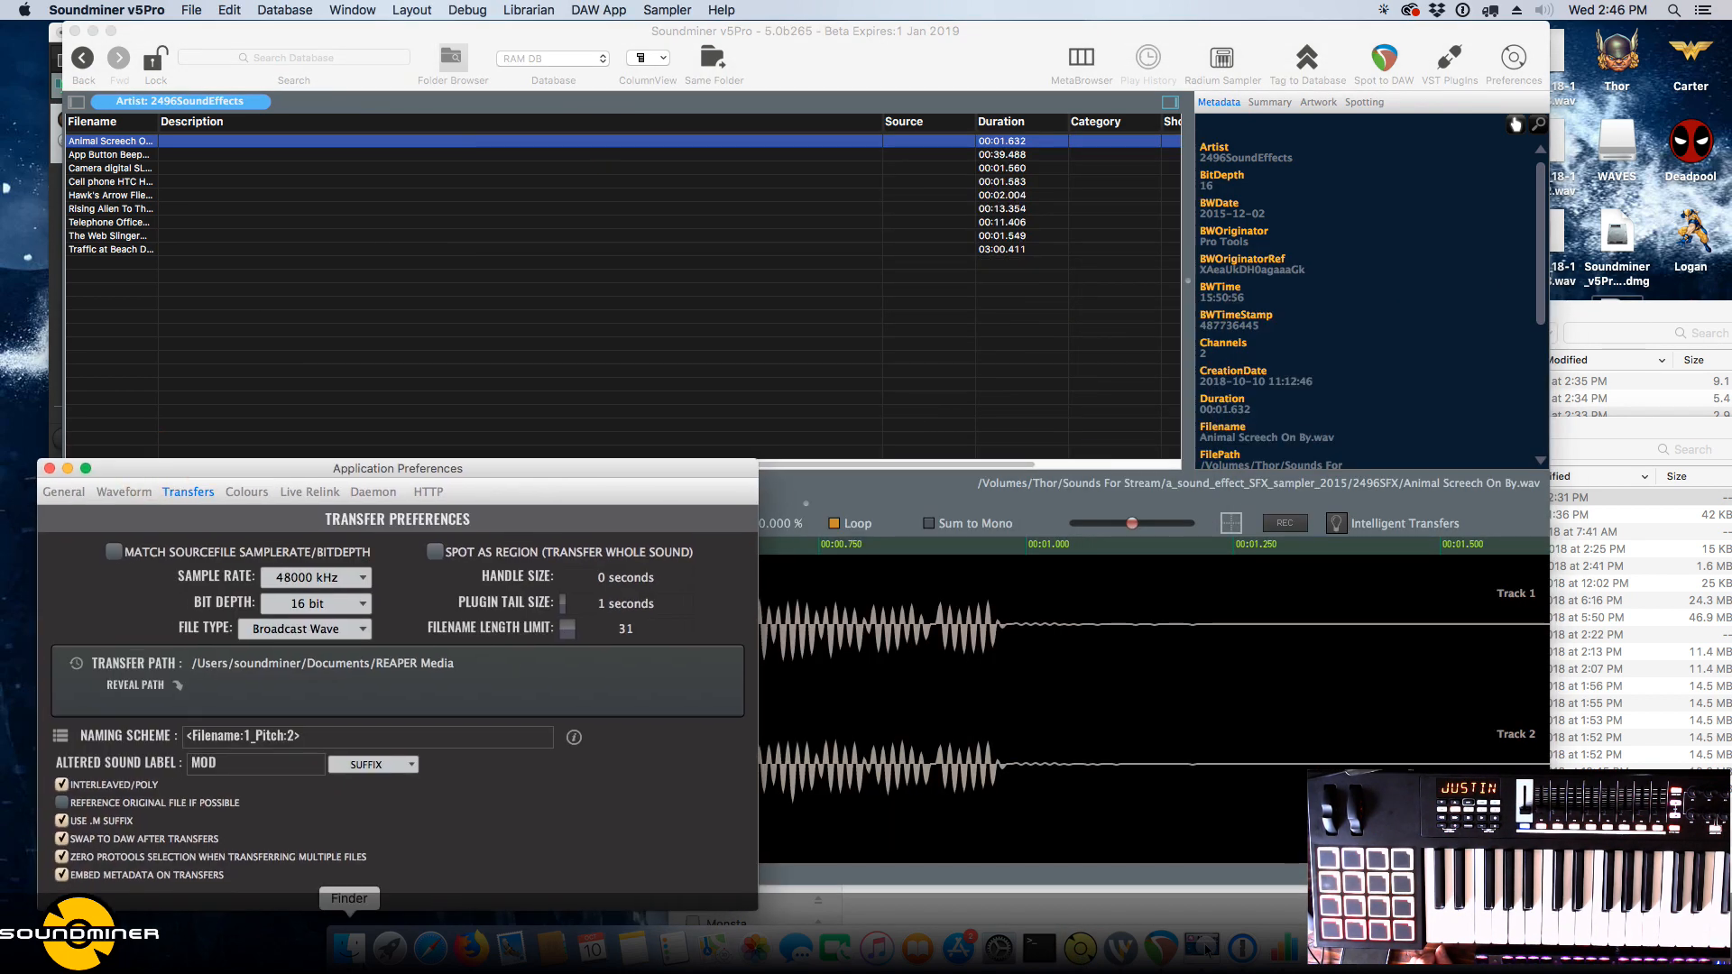
pyautogui.click(349, 948)
pyautogui.click(307, 235)
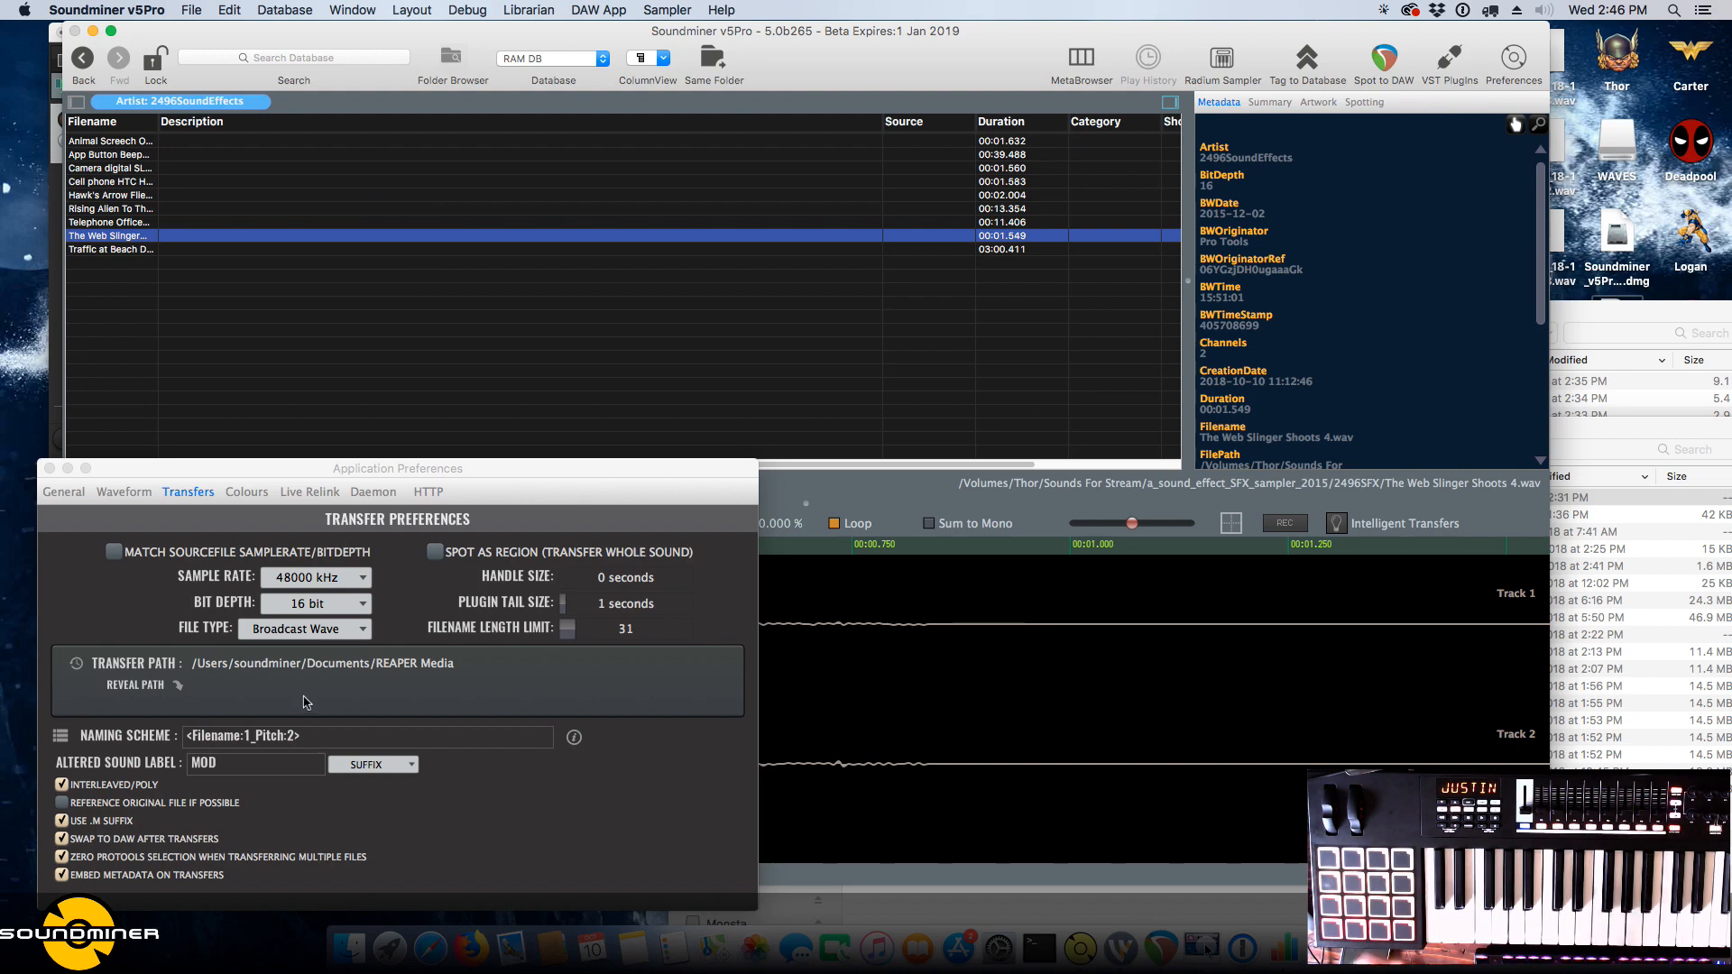
pyautogui.moveTo(390, 471); pyautogui.dragTo(368, 438)
pyautogui.click(31, 390)
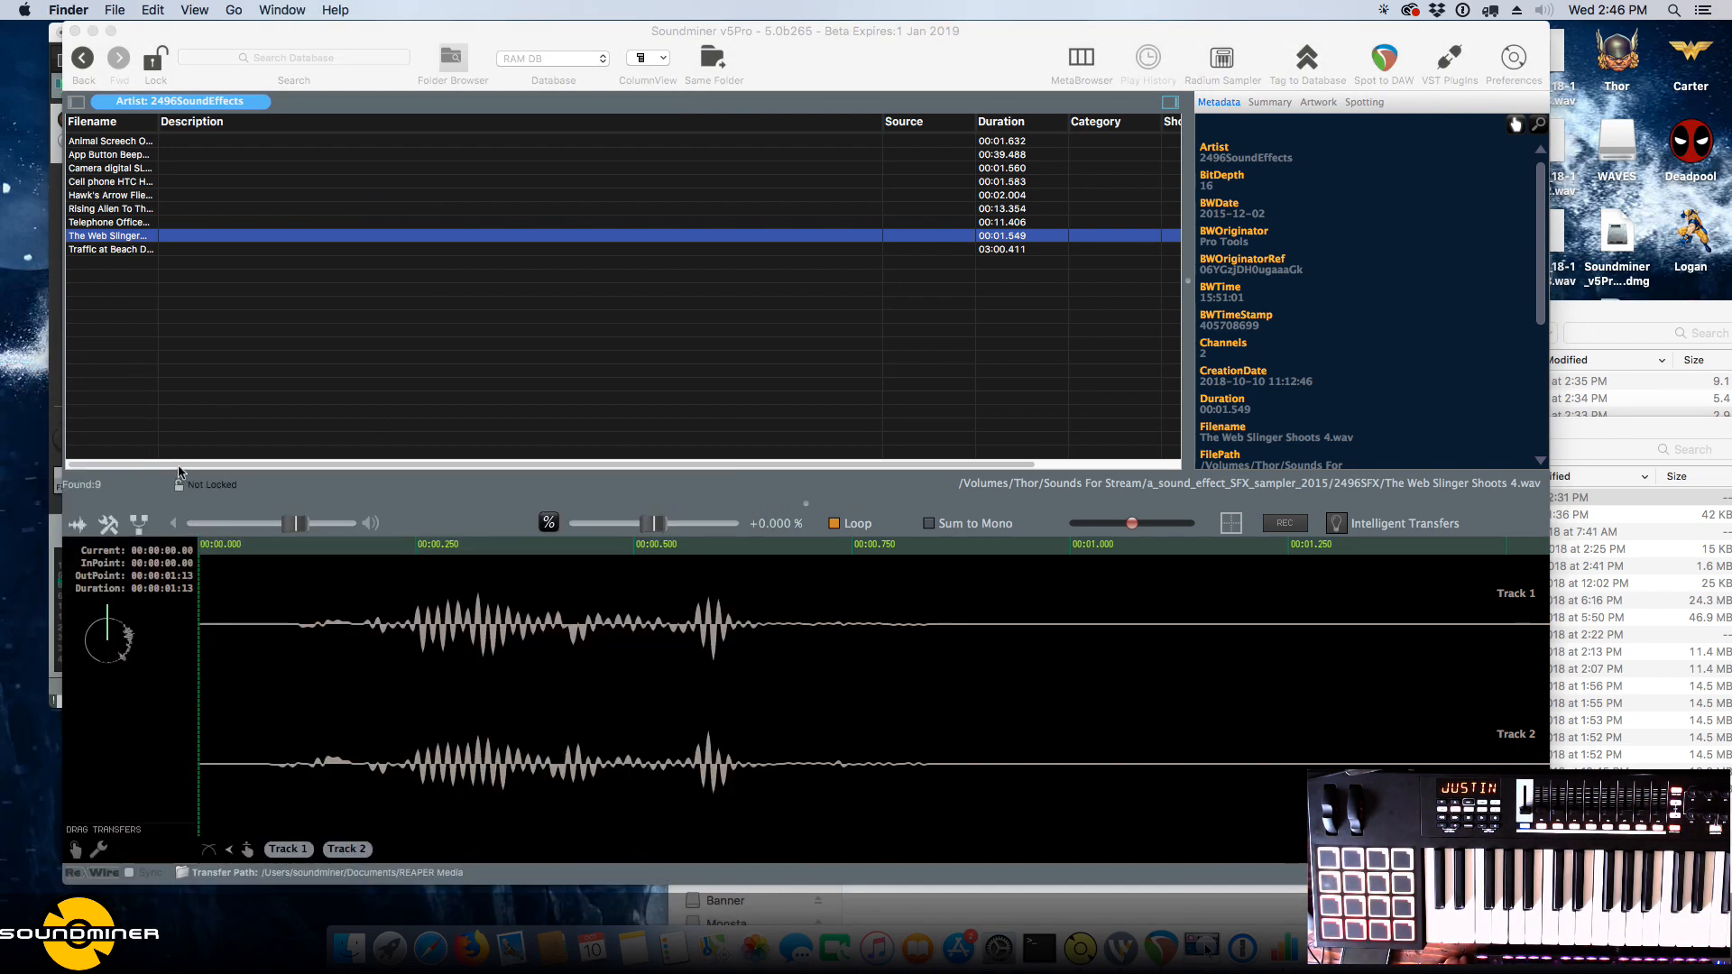
pyautogui.click(178, 471)
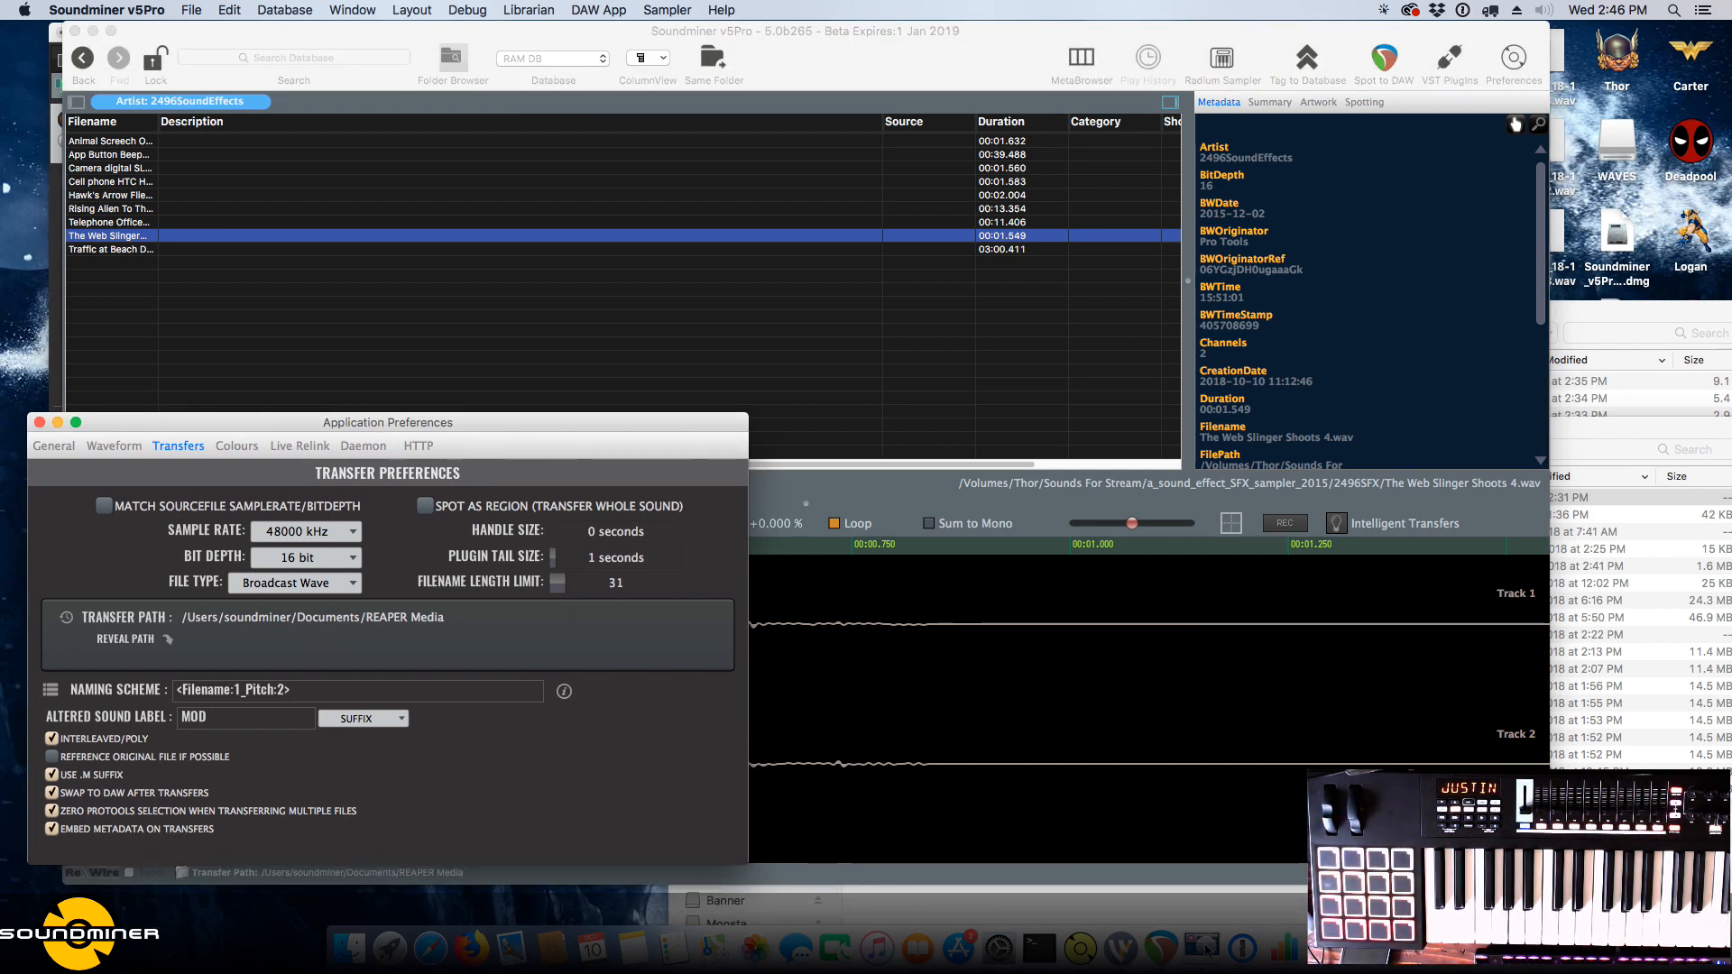
pyautogui.moveTo(1549, 883); pyautogui.dragTo(1076, 542)
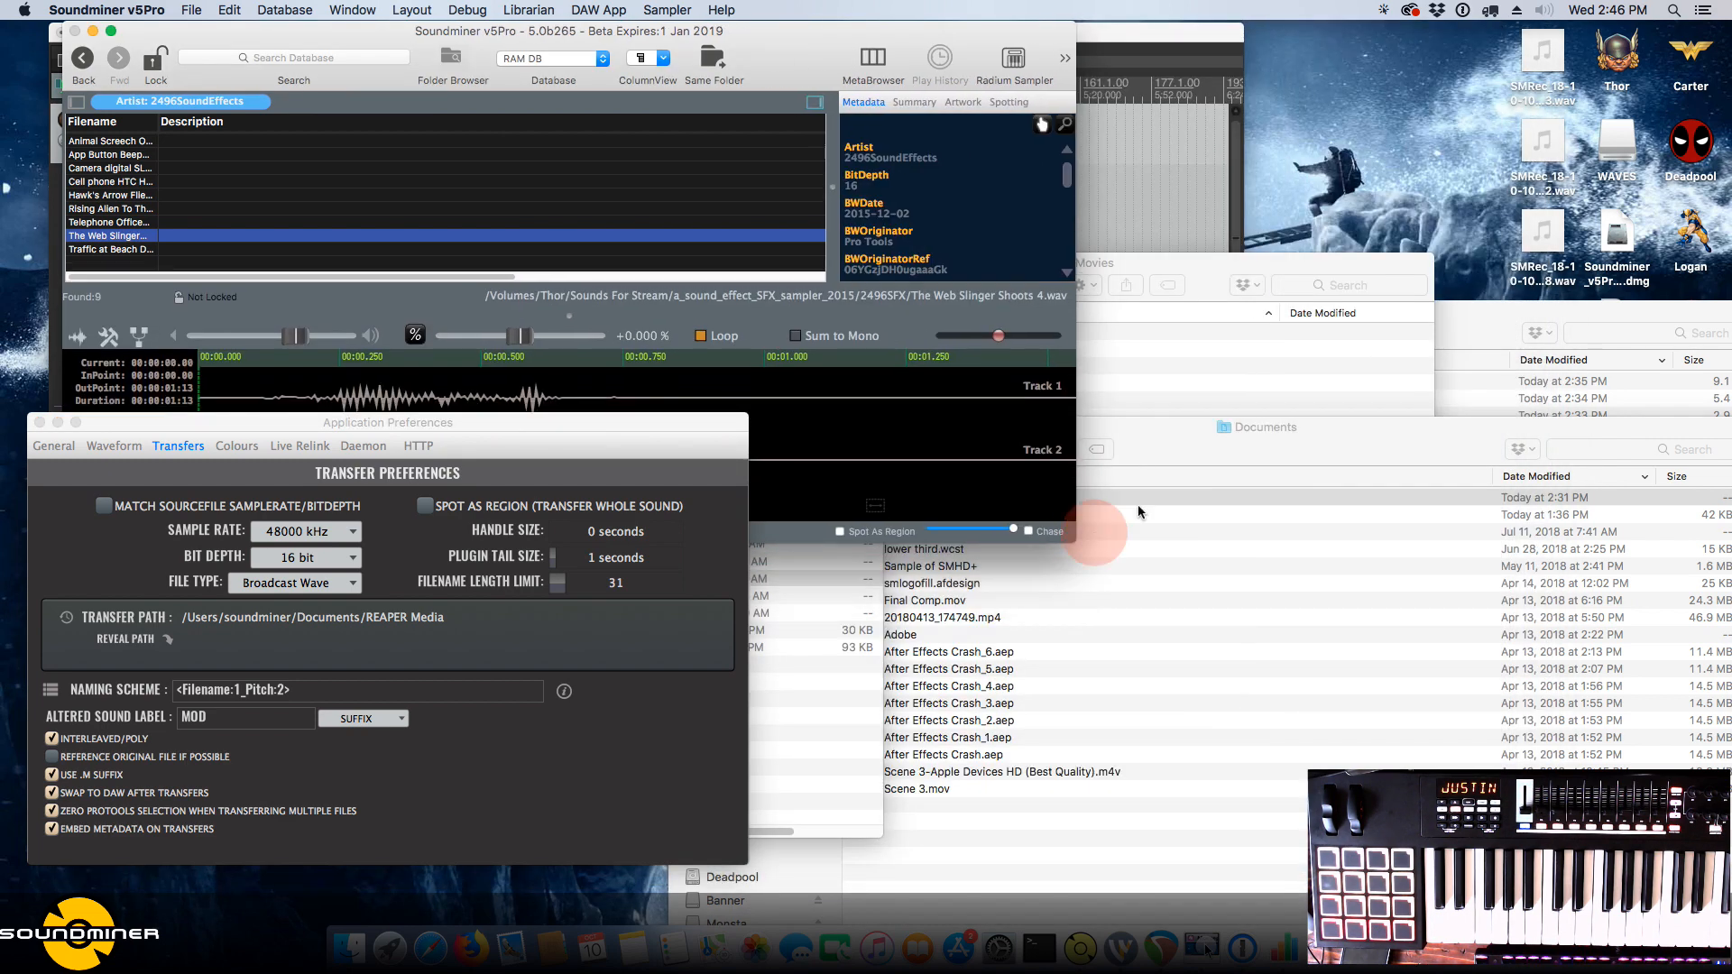
# Move the Documents Finder window clear and drop its REAPER Media folder, then its AfterFX folder, onto the transfer path.
pyautogui.rightClick(1226, 428)
pyautogui.click(1120, 435)
pyautogui.click(1104, 600)
pyautogui.click(627, 505)
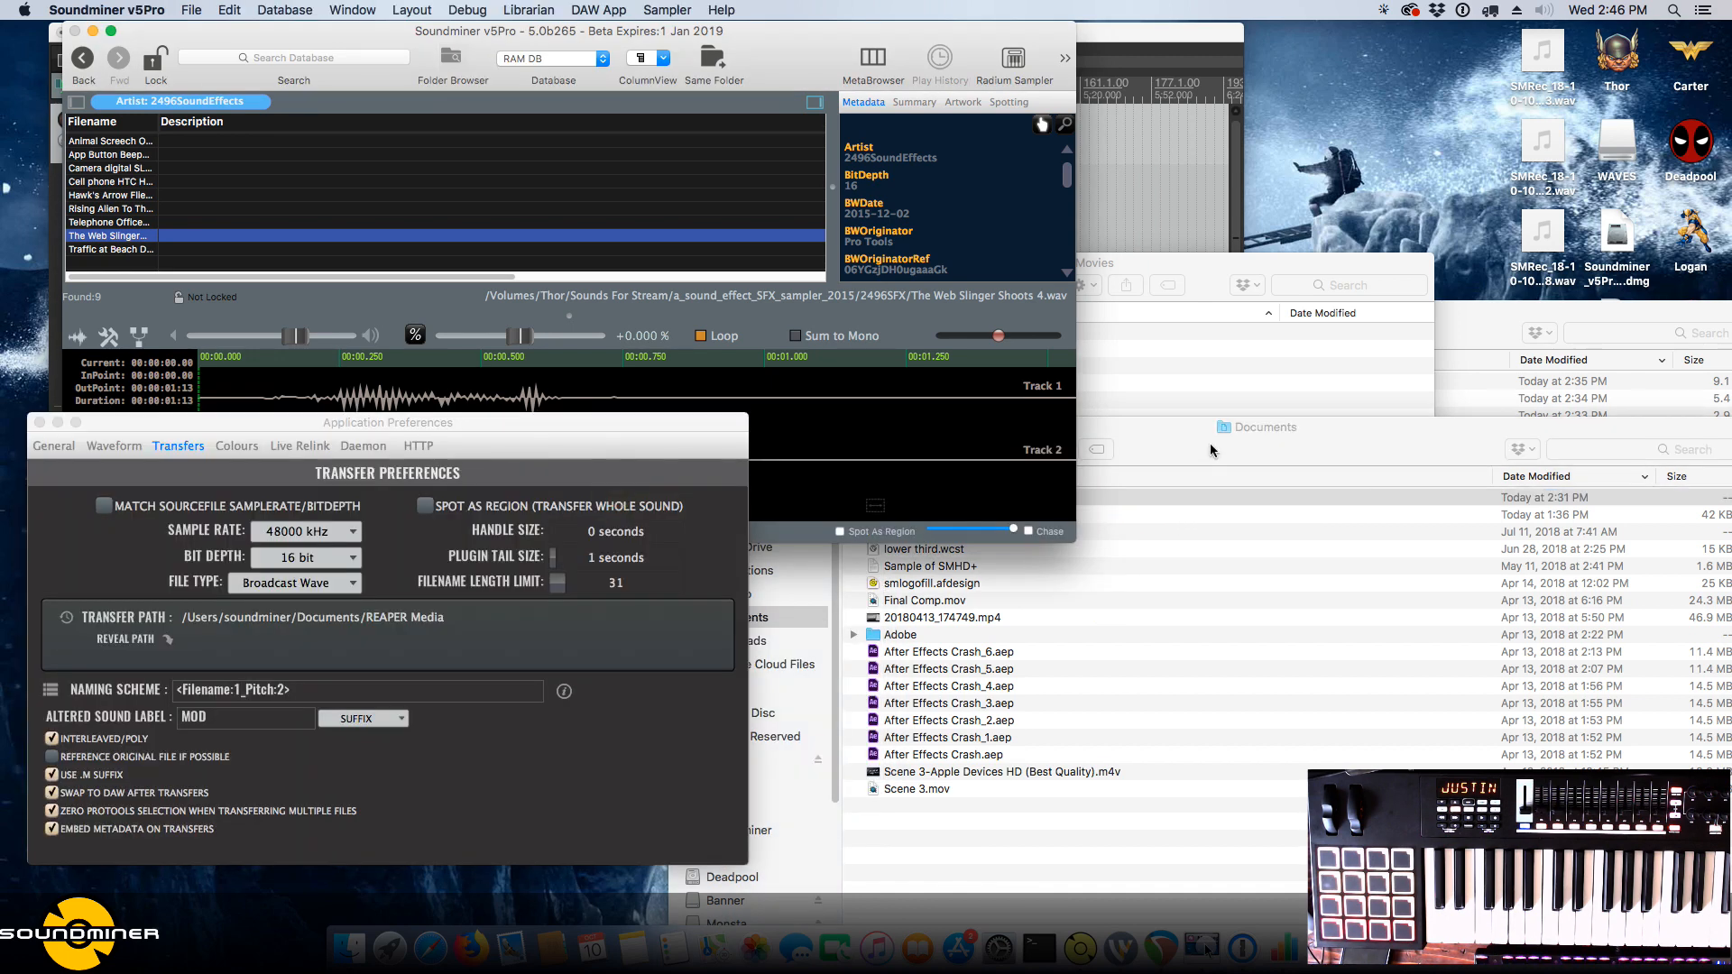
pyautogui.moveTo(1210, 451); pyautogui.dragTo(1443, 522)
pyautogui.click(317, 457)
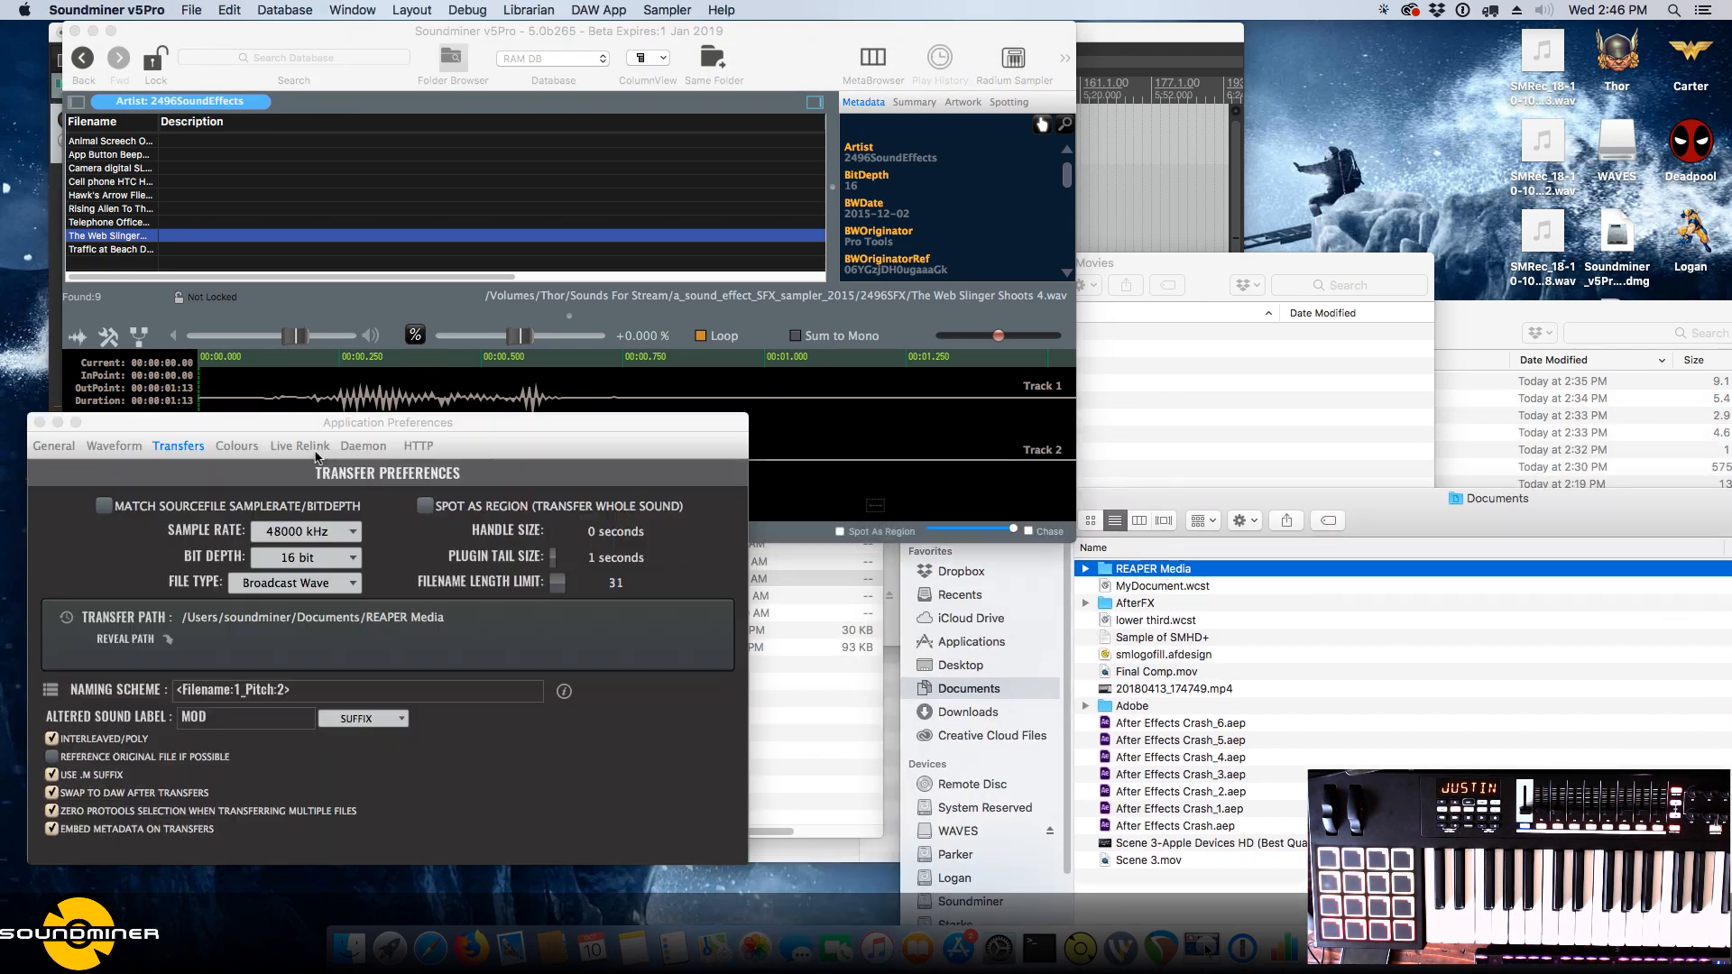
pyautogui.moveTo(1106, 569); pyautogui.dragTo(404, 640)
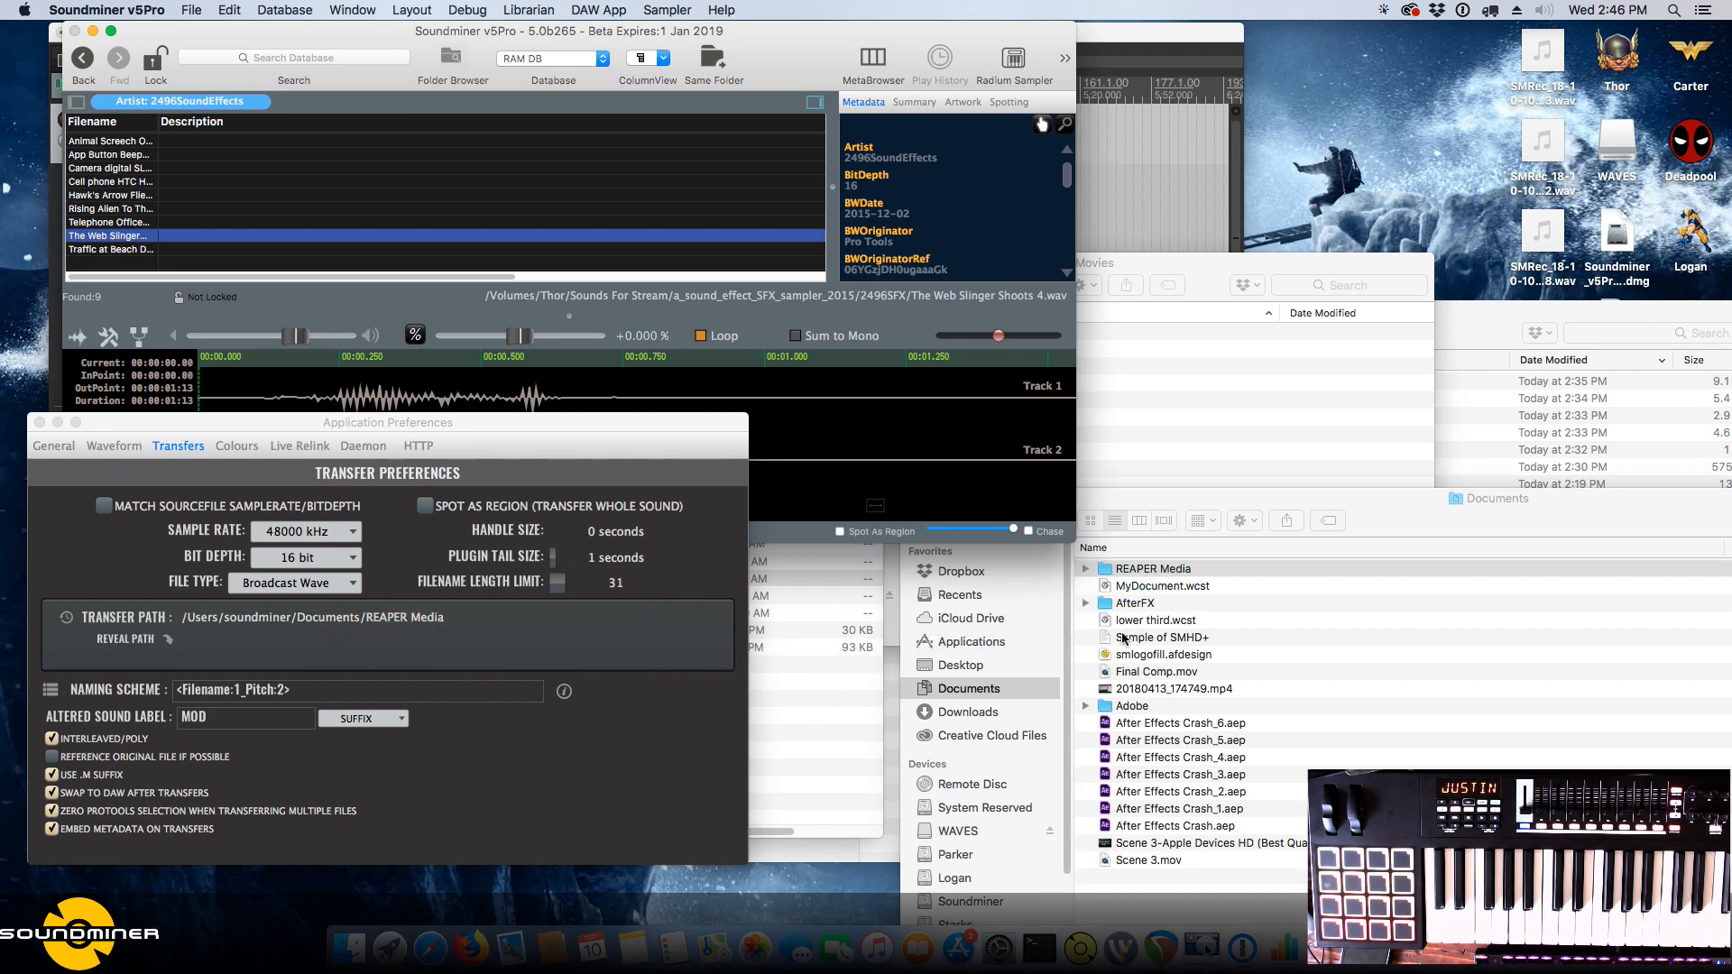
pyautogui.moveTo(1111, 605); pyautogui.dragTo(532, 633)
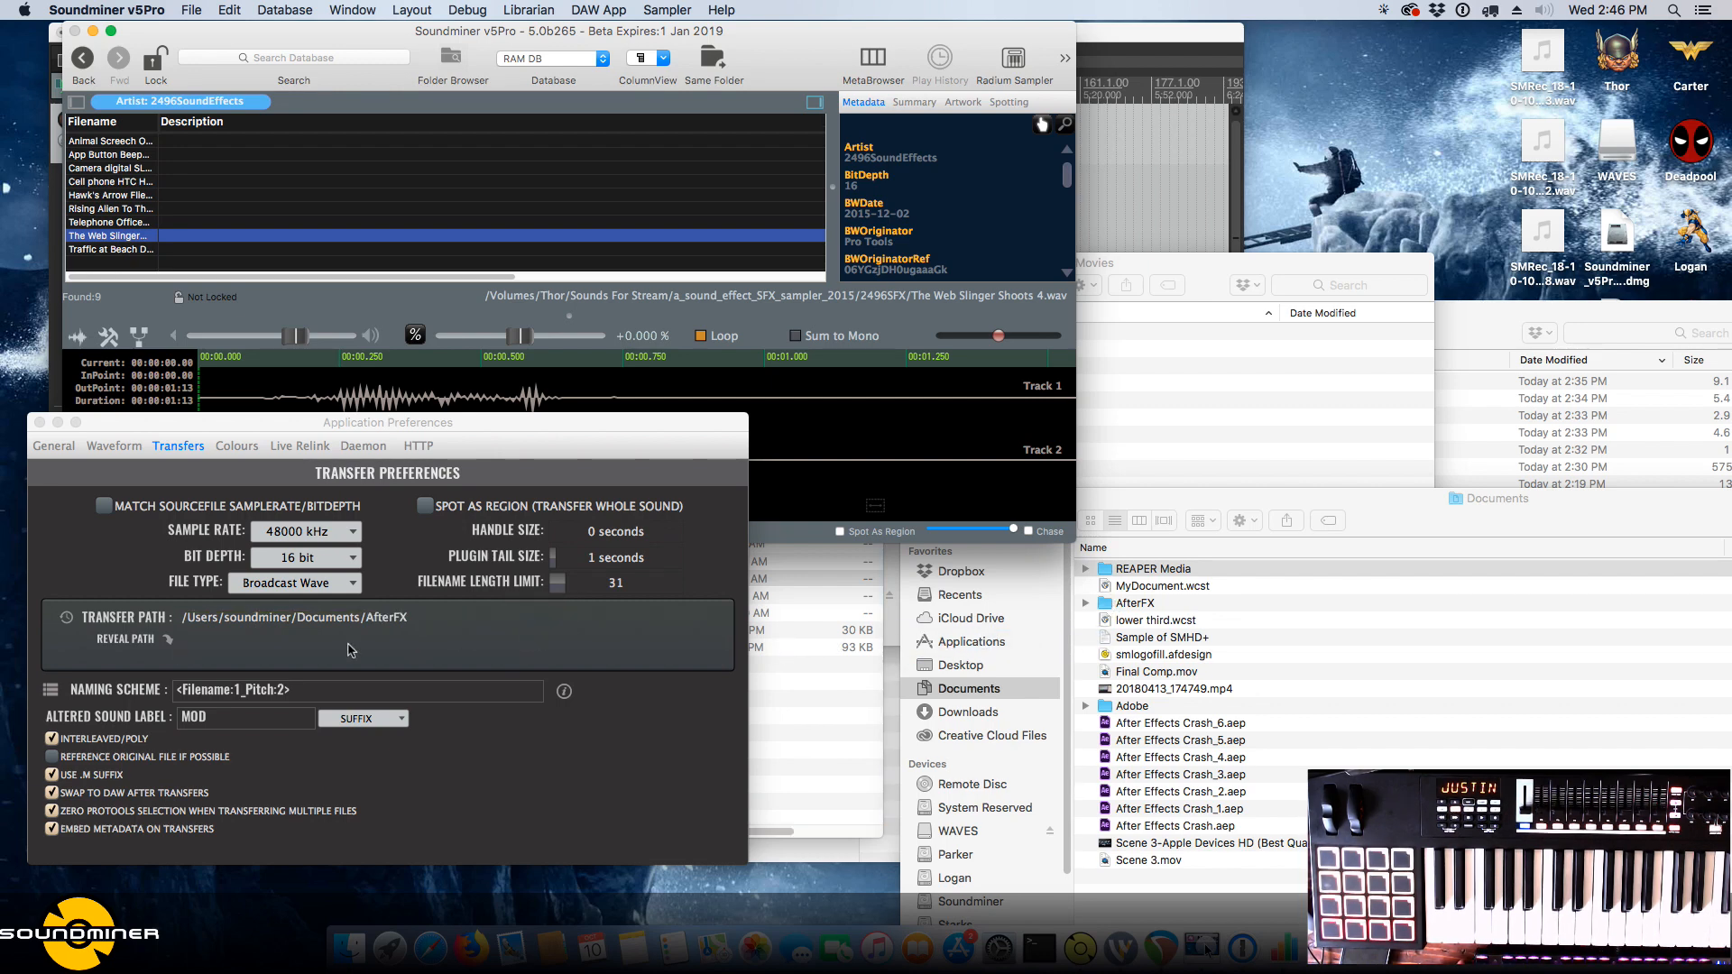
# Open the Colours preferences, move the window clear of the main window, and review the available colour presets.
pyautogui.click(238, 450)
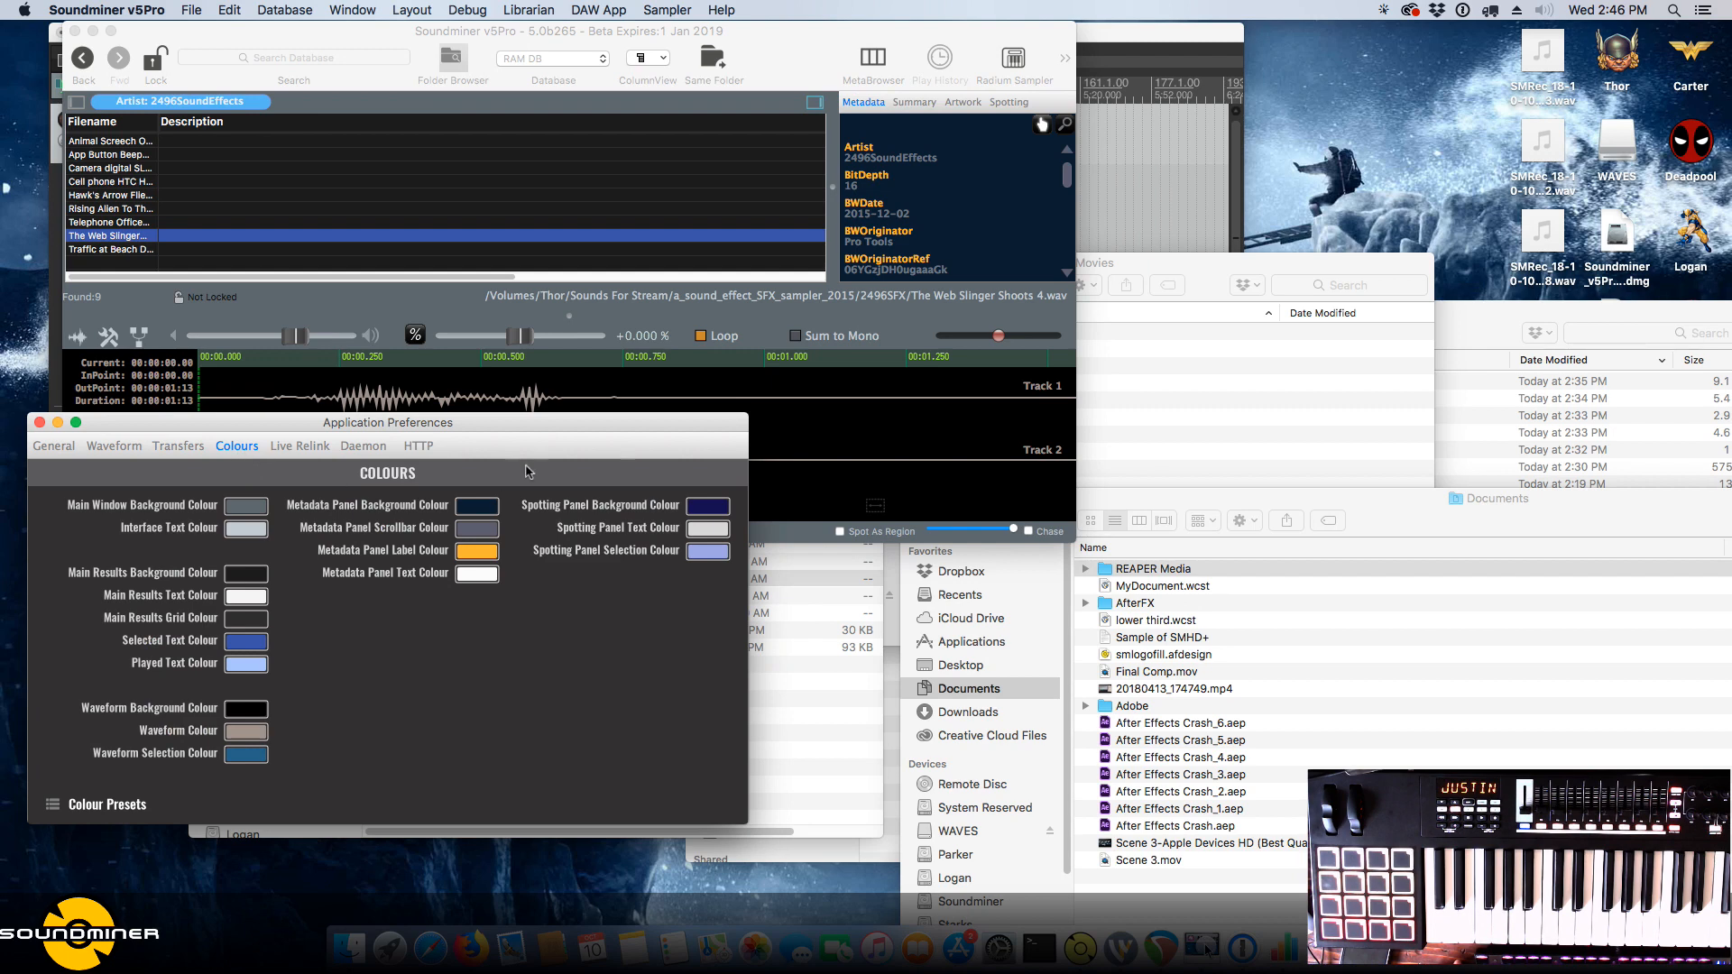
pyautogui.moveTo(560, 424); pyautogui.dragTo(1060, 433)
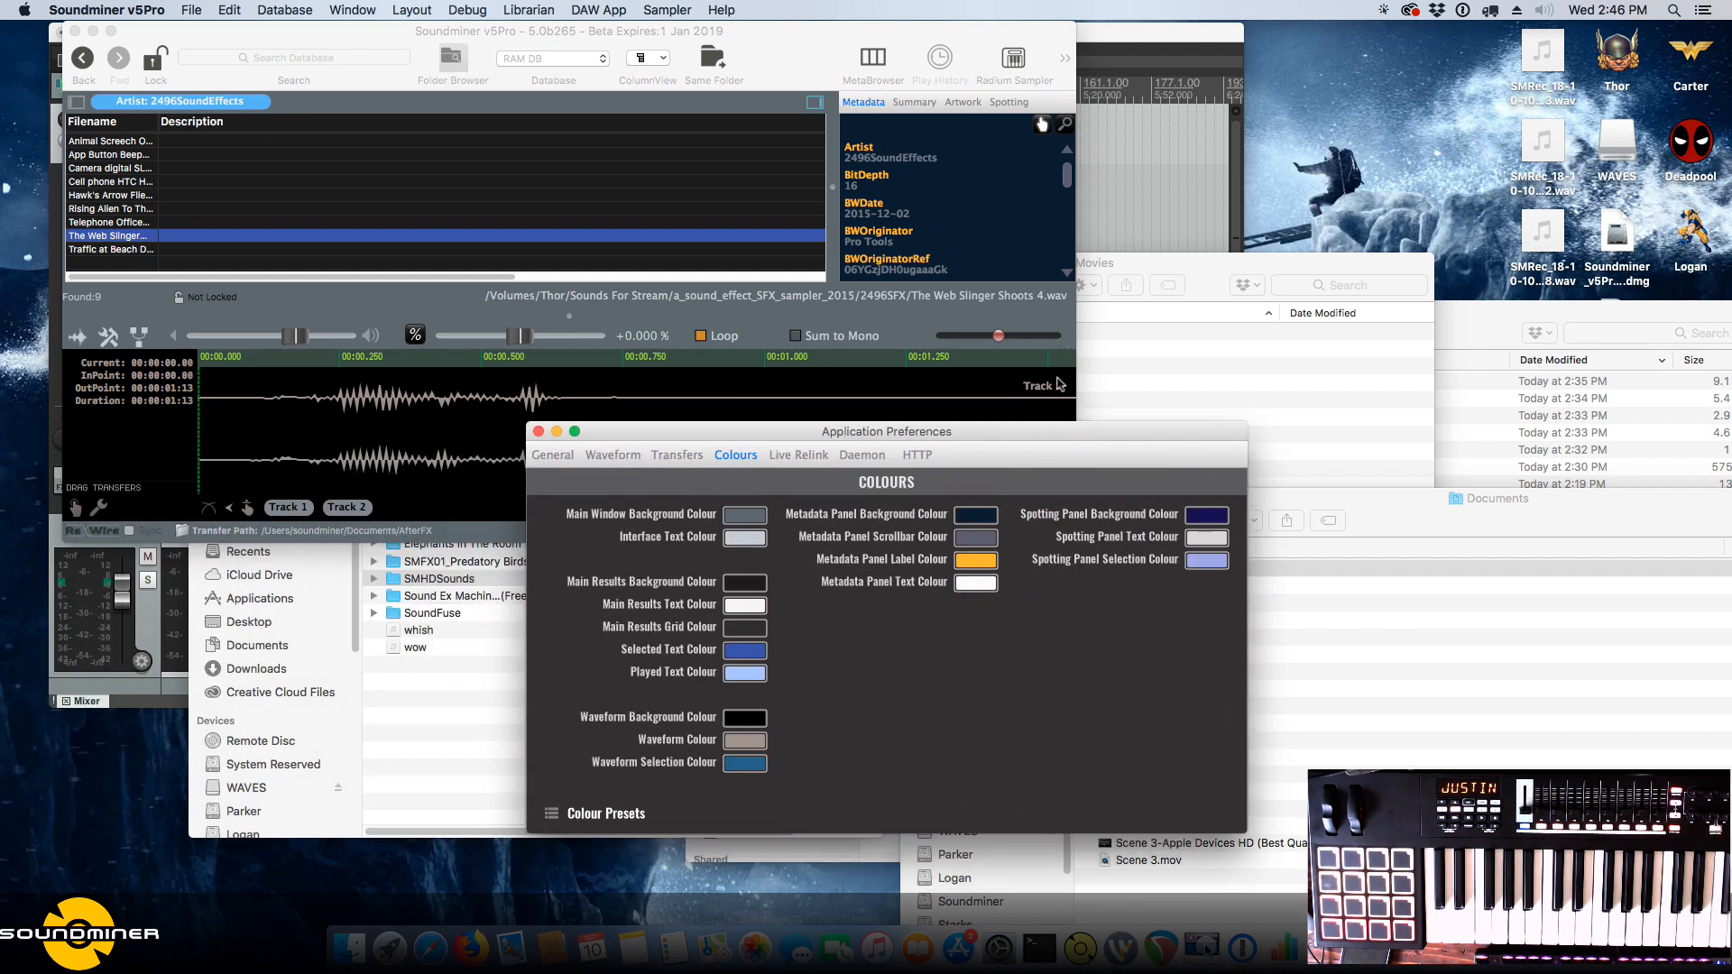
pyautogui.moveTo(1113, 434); pyautogui.dragTo(1131, 552)
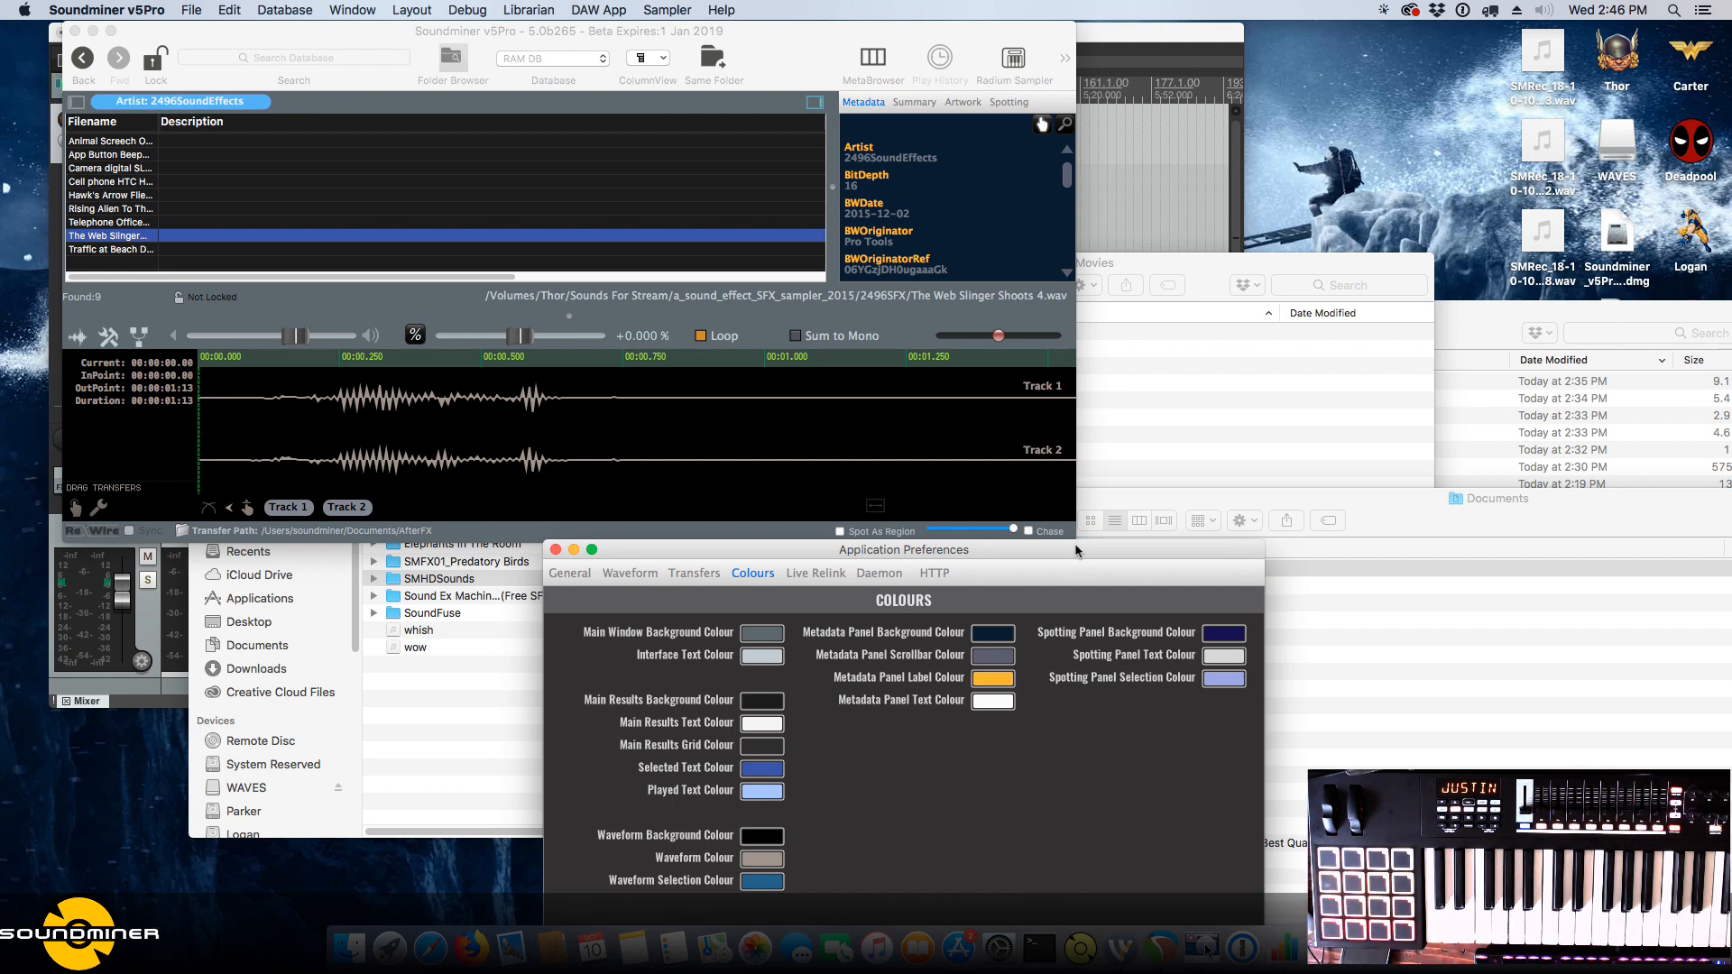
pyautogui.moveTo(1075, 543); pyautogui.dragTo(1075, 527)
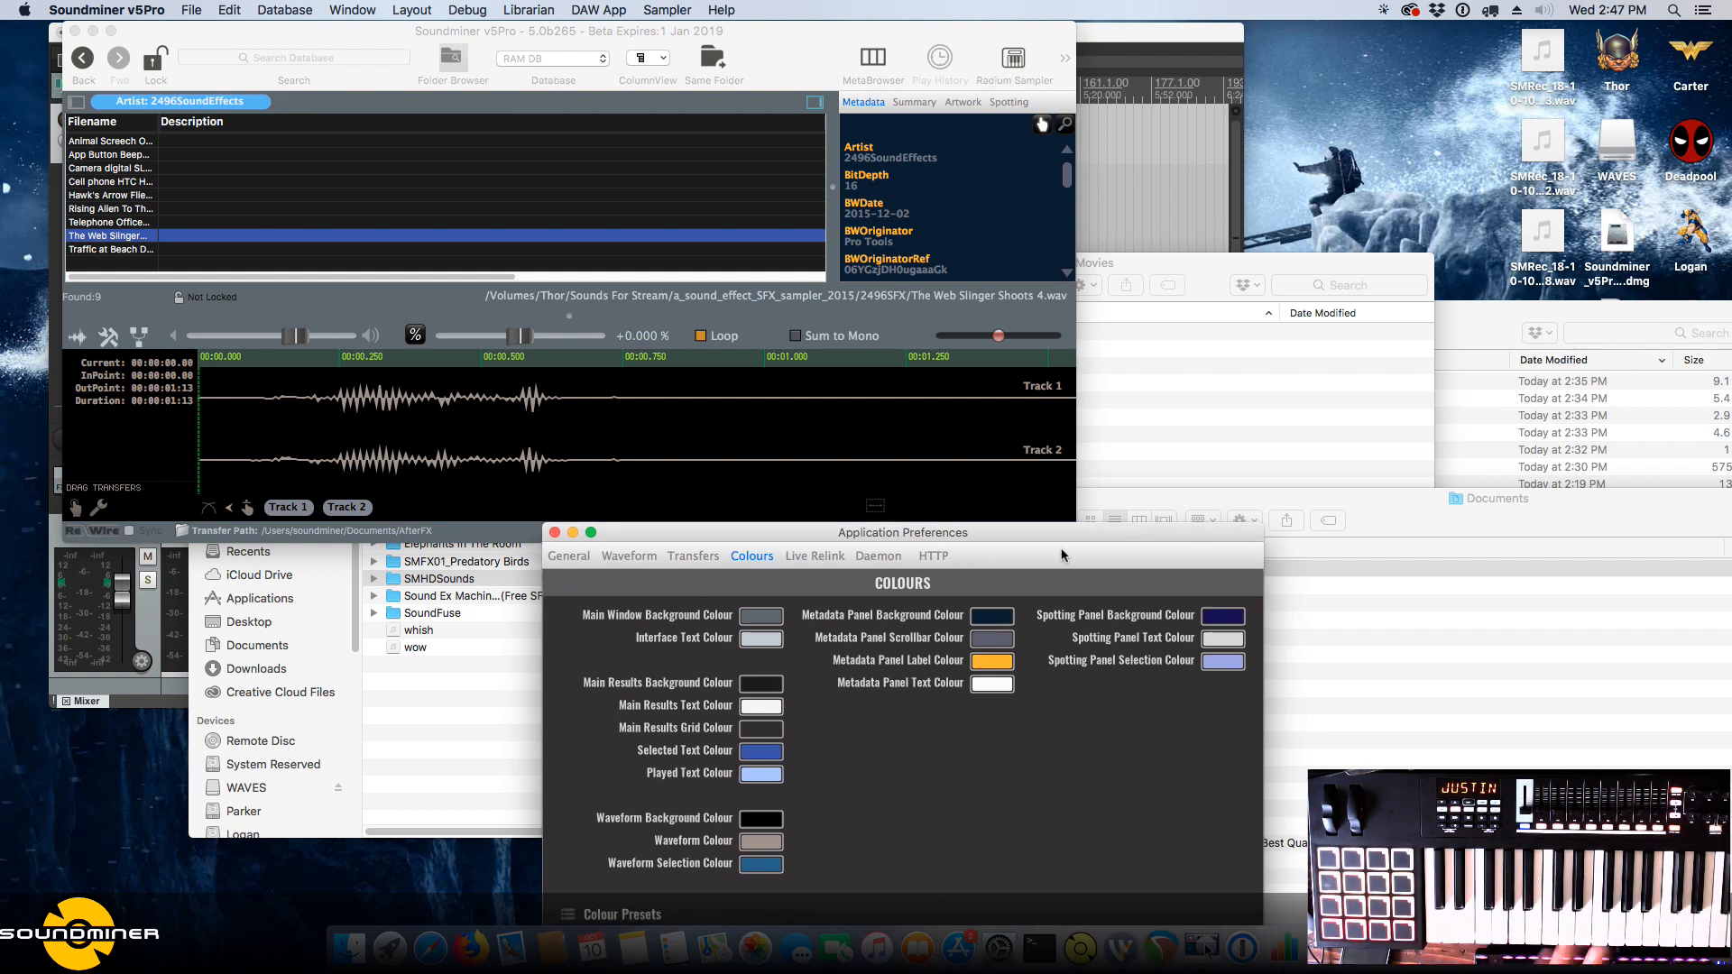
pyautogui.moveTo(1070, 538); pyautogui.dragTo(1359, 449)
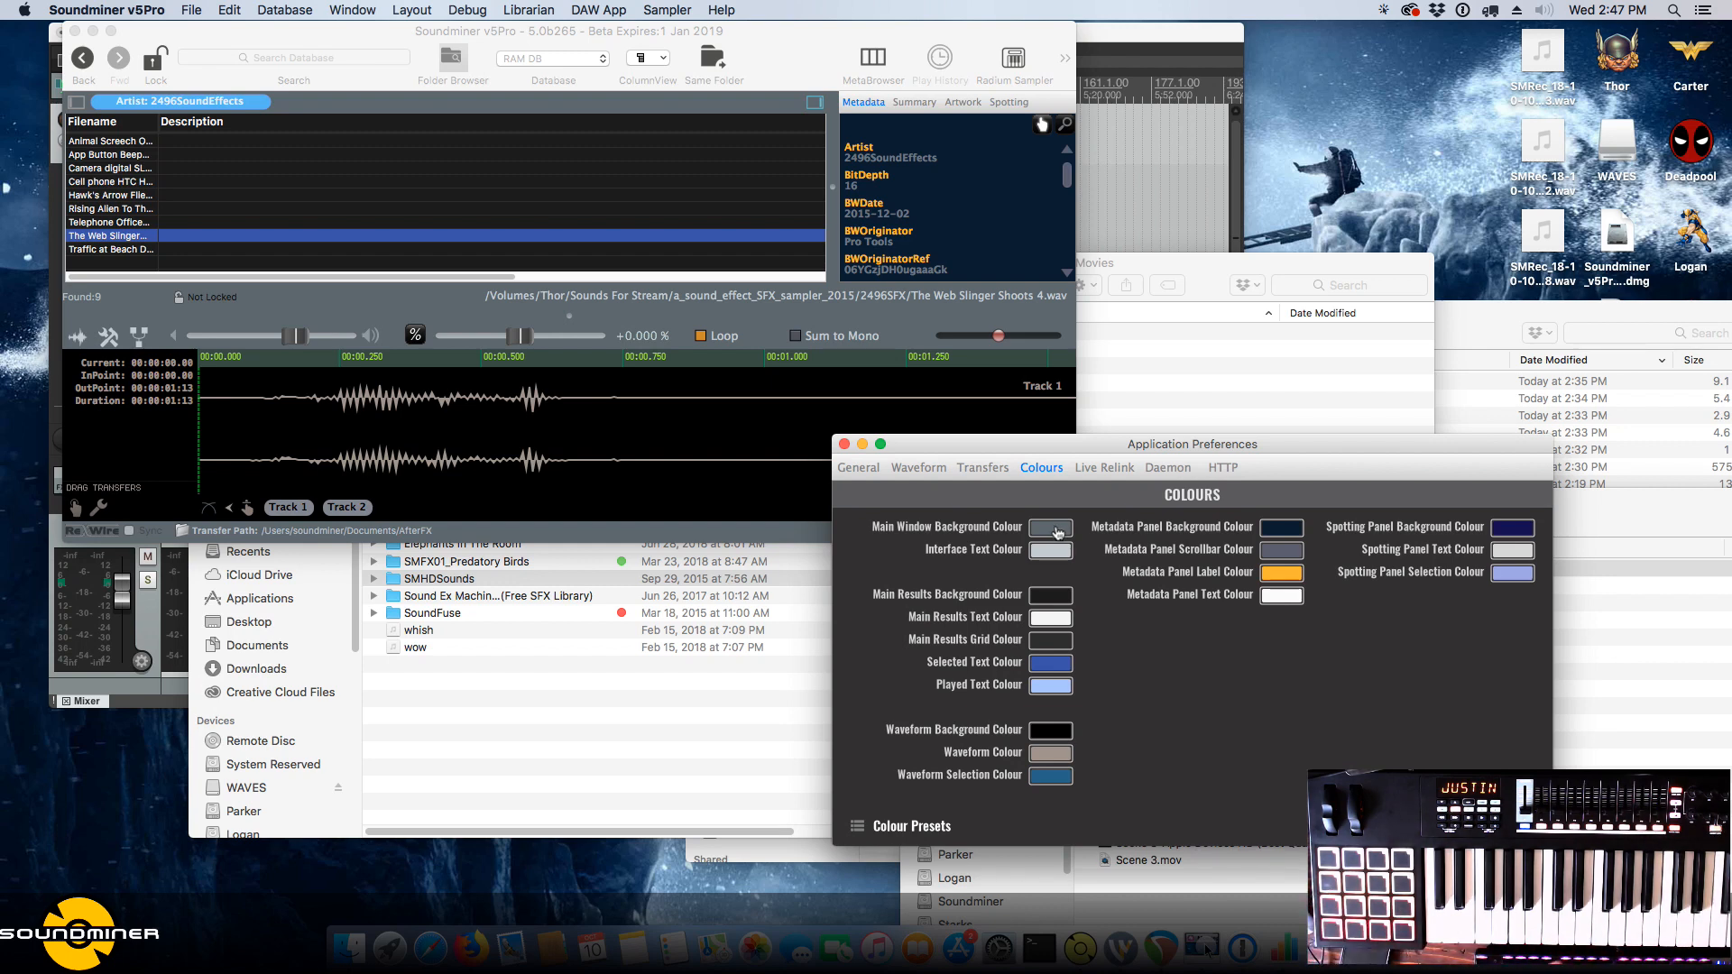
pyautogui.click(858, 825)
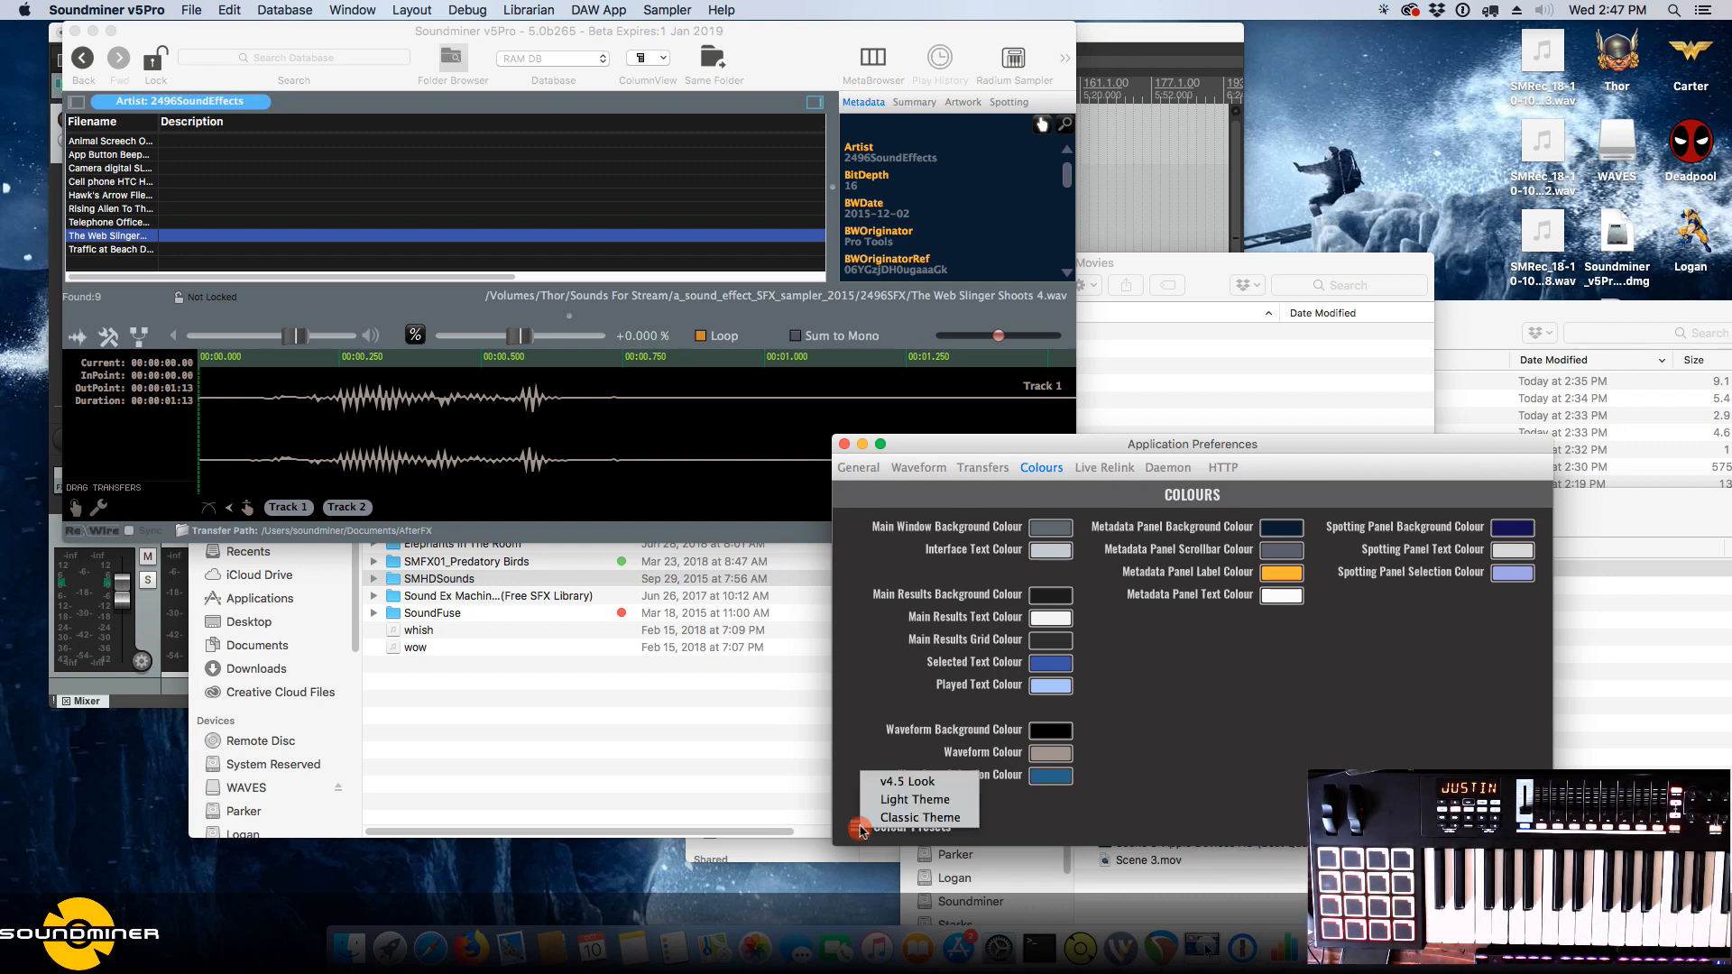
pyautogui.click(1209, 751)
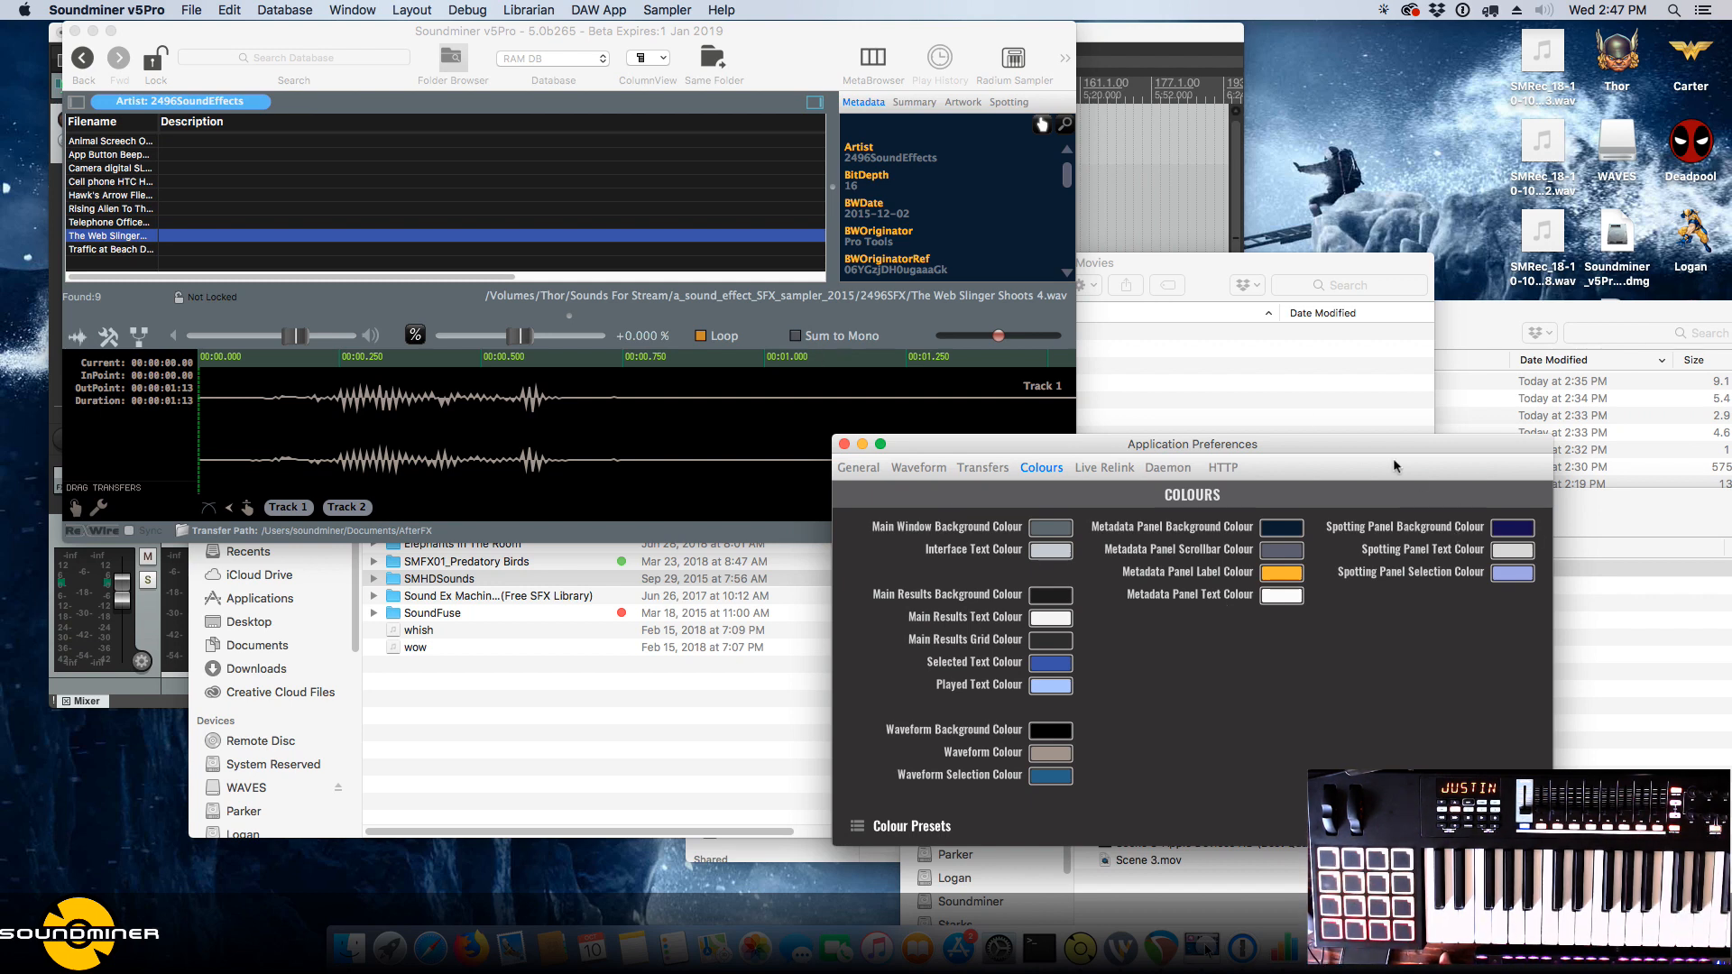
# Try a bright violet (FF7150EE) as the Spotting Panel Background Colour, check it on the Spotting panel, and change it to a muted dark purple.
pyautogui.click(1513, 528)
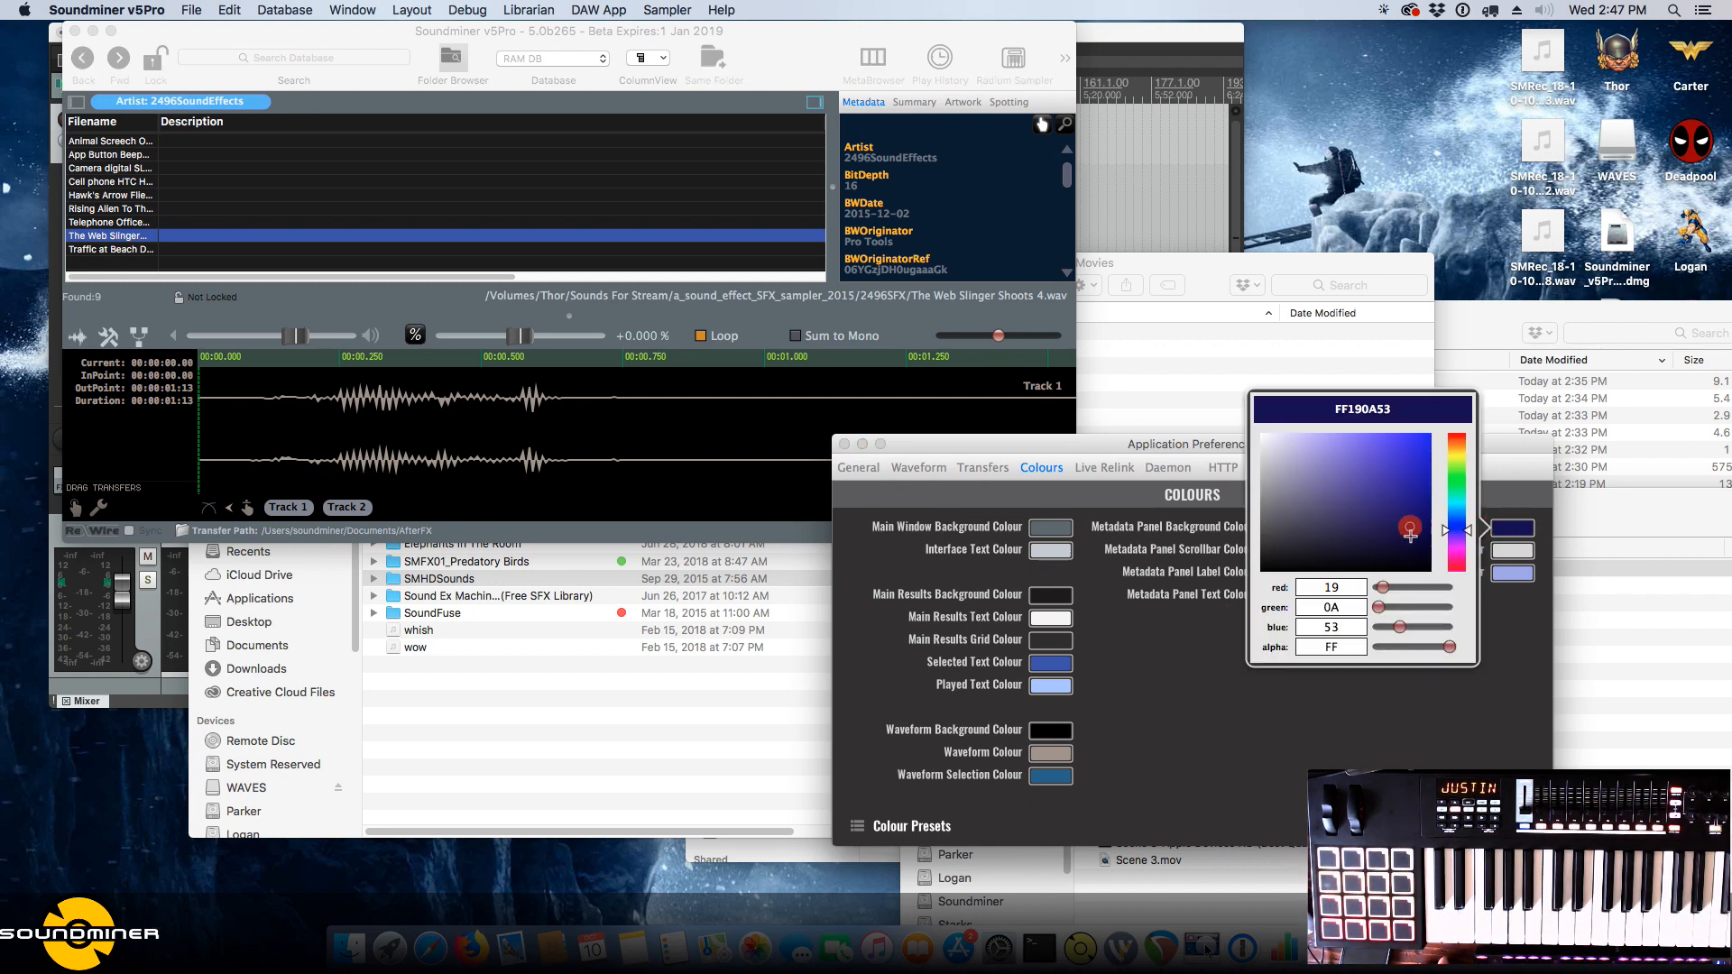
pyautogui.moveTo(1411, 536); pyautogui.dragTo(1370, 440)
pyautogui.click(1009, 102)
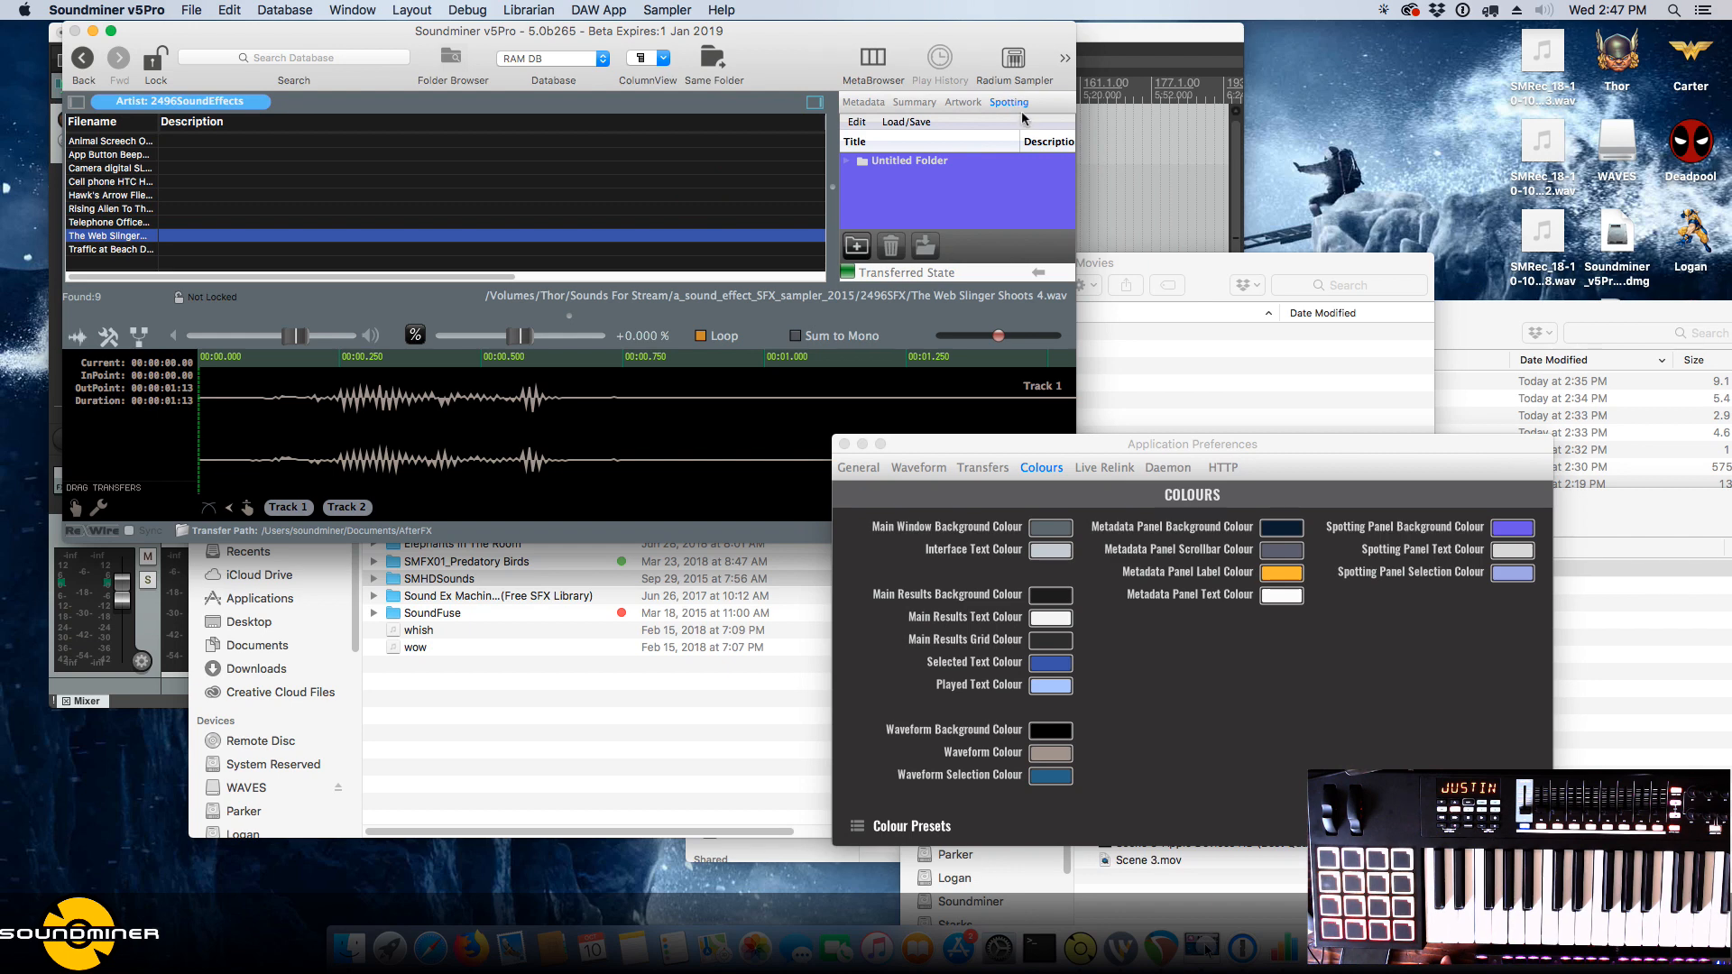
pyautogui.click(1517, 531)
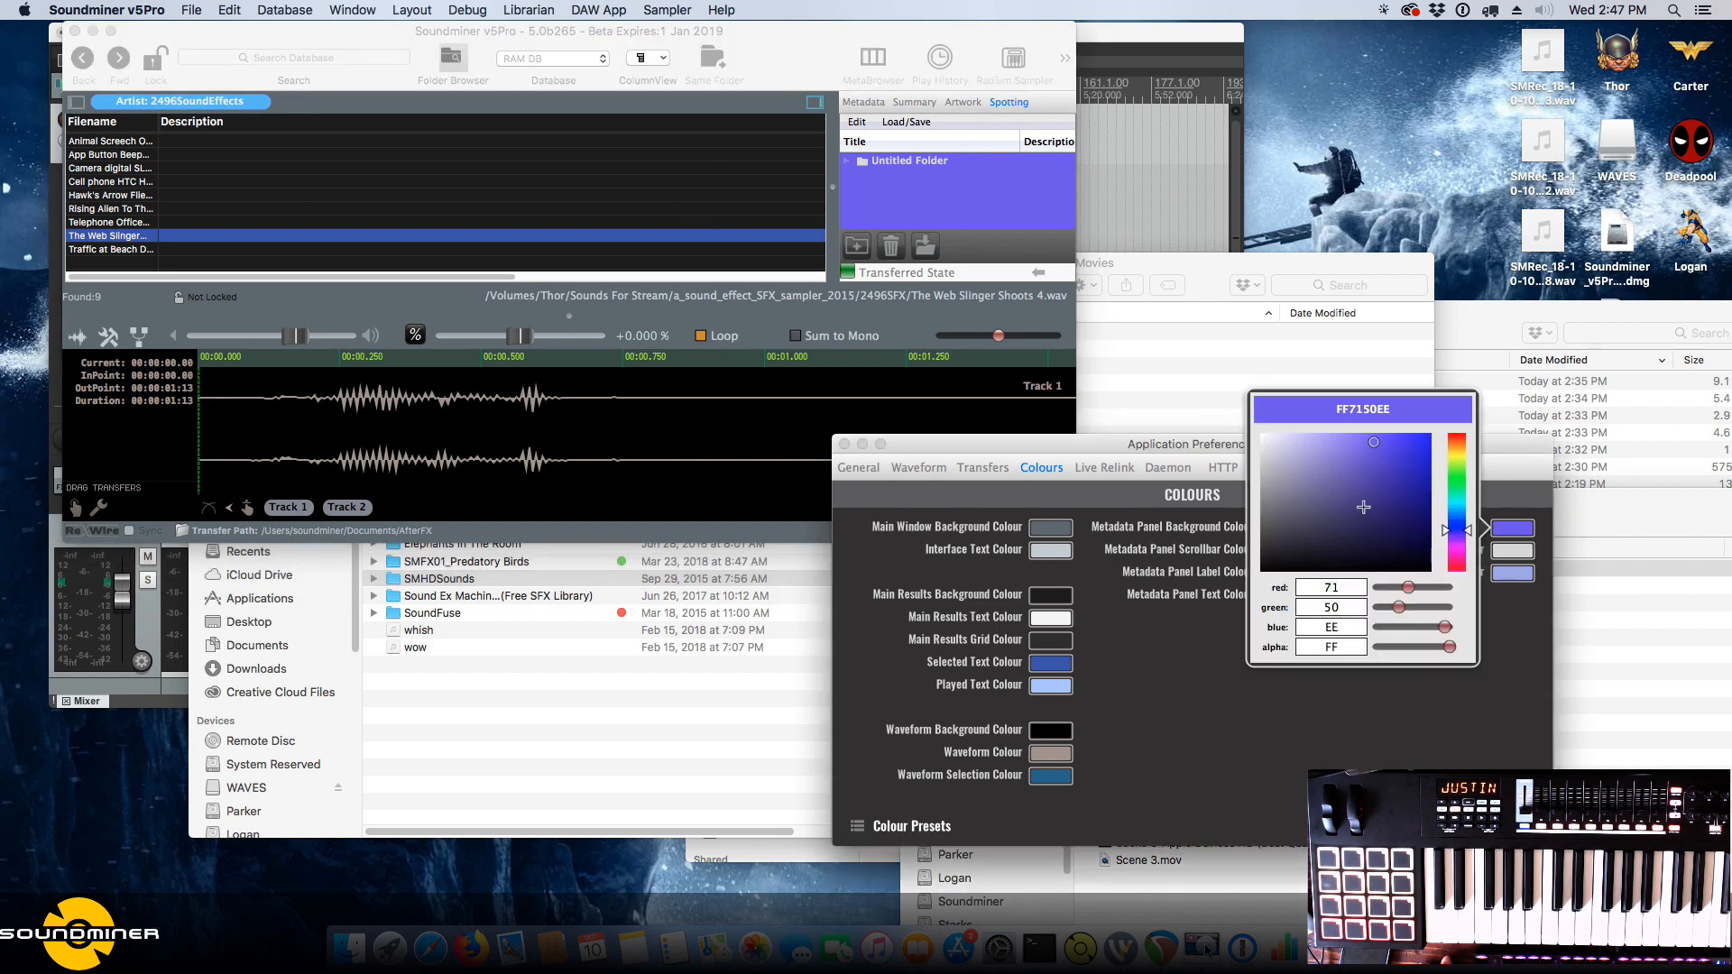
pyautogui.moveTo(1362, 505)
pyautogui.mouseDown()
pyautogui.moveTo(1334, 488)
pyautogui.moveTo(1393, 493)
pyautogui.moveTo(1328, 522)
pyautogui.moveTo(1360, 519)
pyautogui.mouseUp()
pyautogui.click(1186, 738)
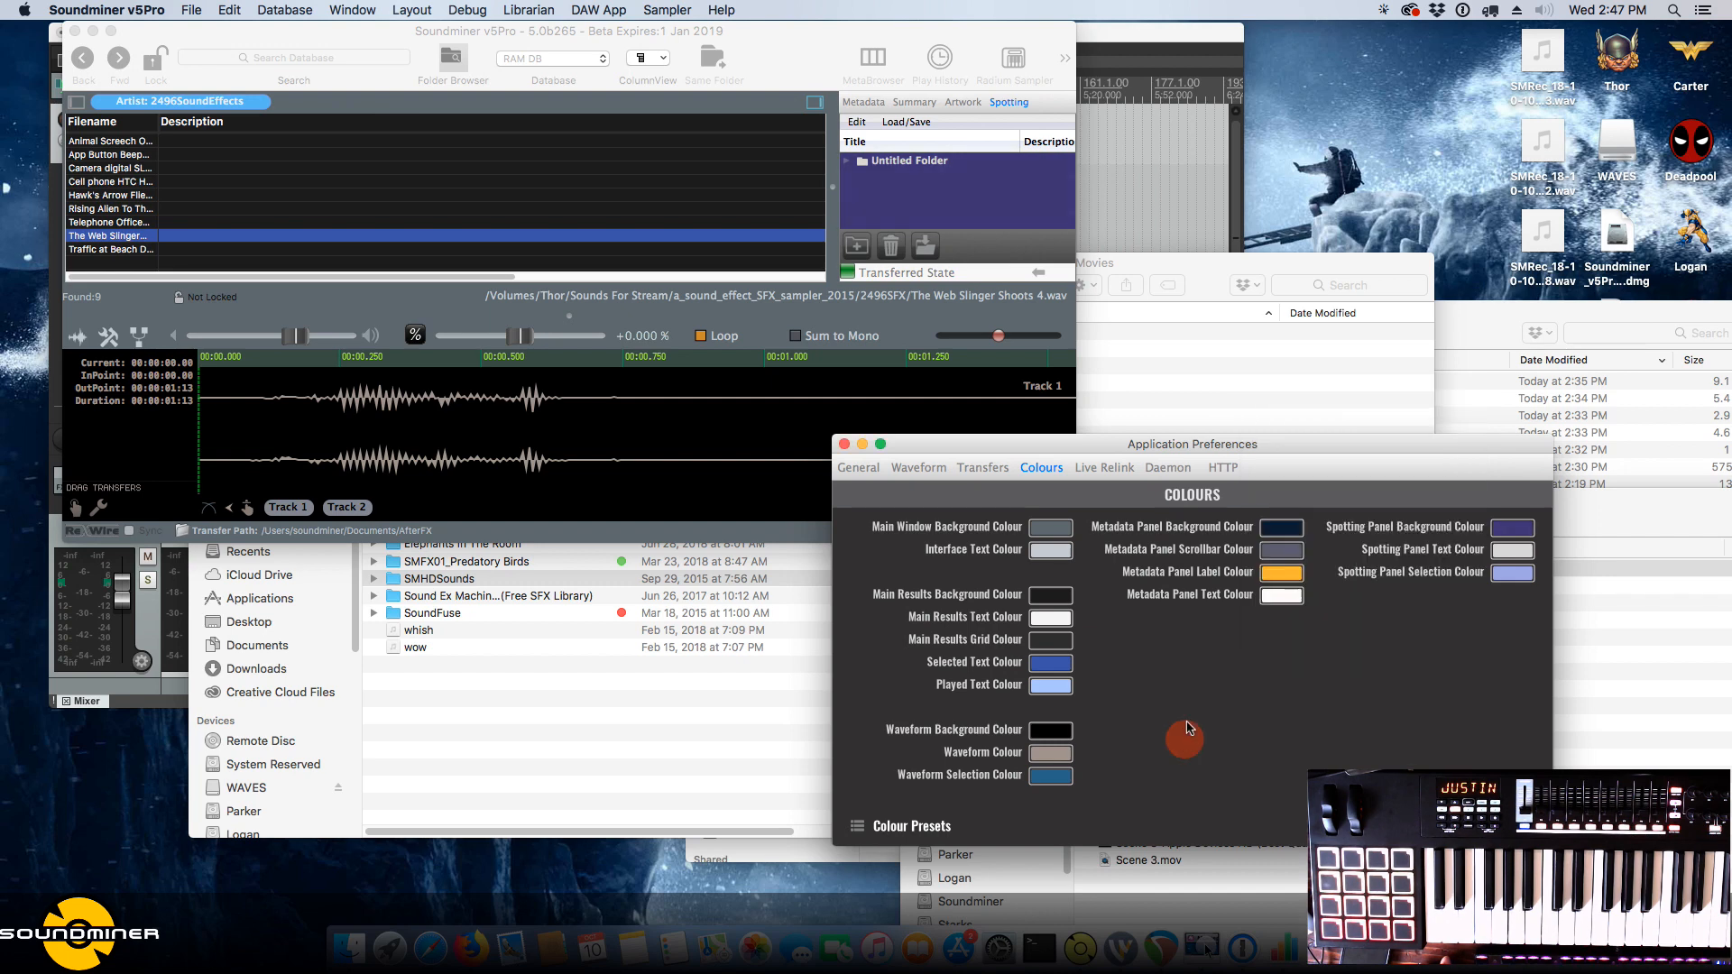
# Show the Metadata panel and change its background to medium blue, its scrollbar to bright blue and its label colour to a softer orange.
pyautogui.click(857, 99)
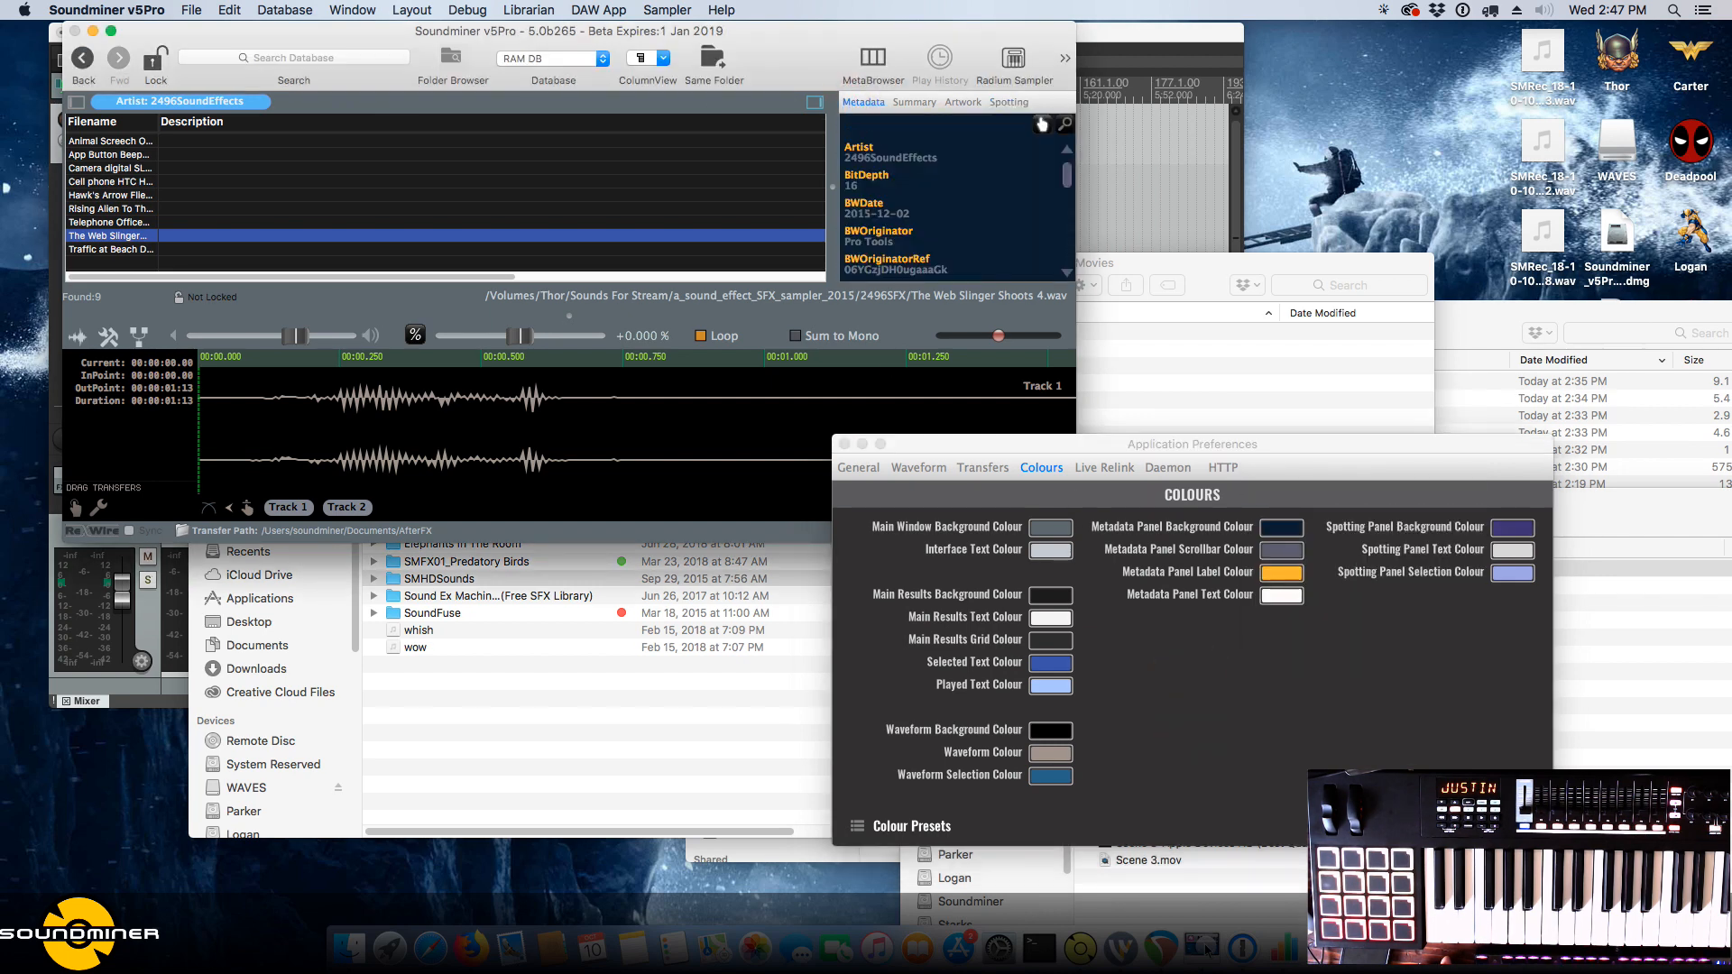
pyautogui.click(1199, 716)
pyautogui.click(1281, 527)
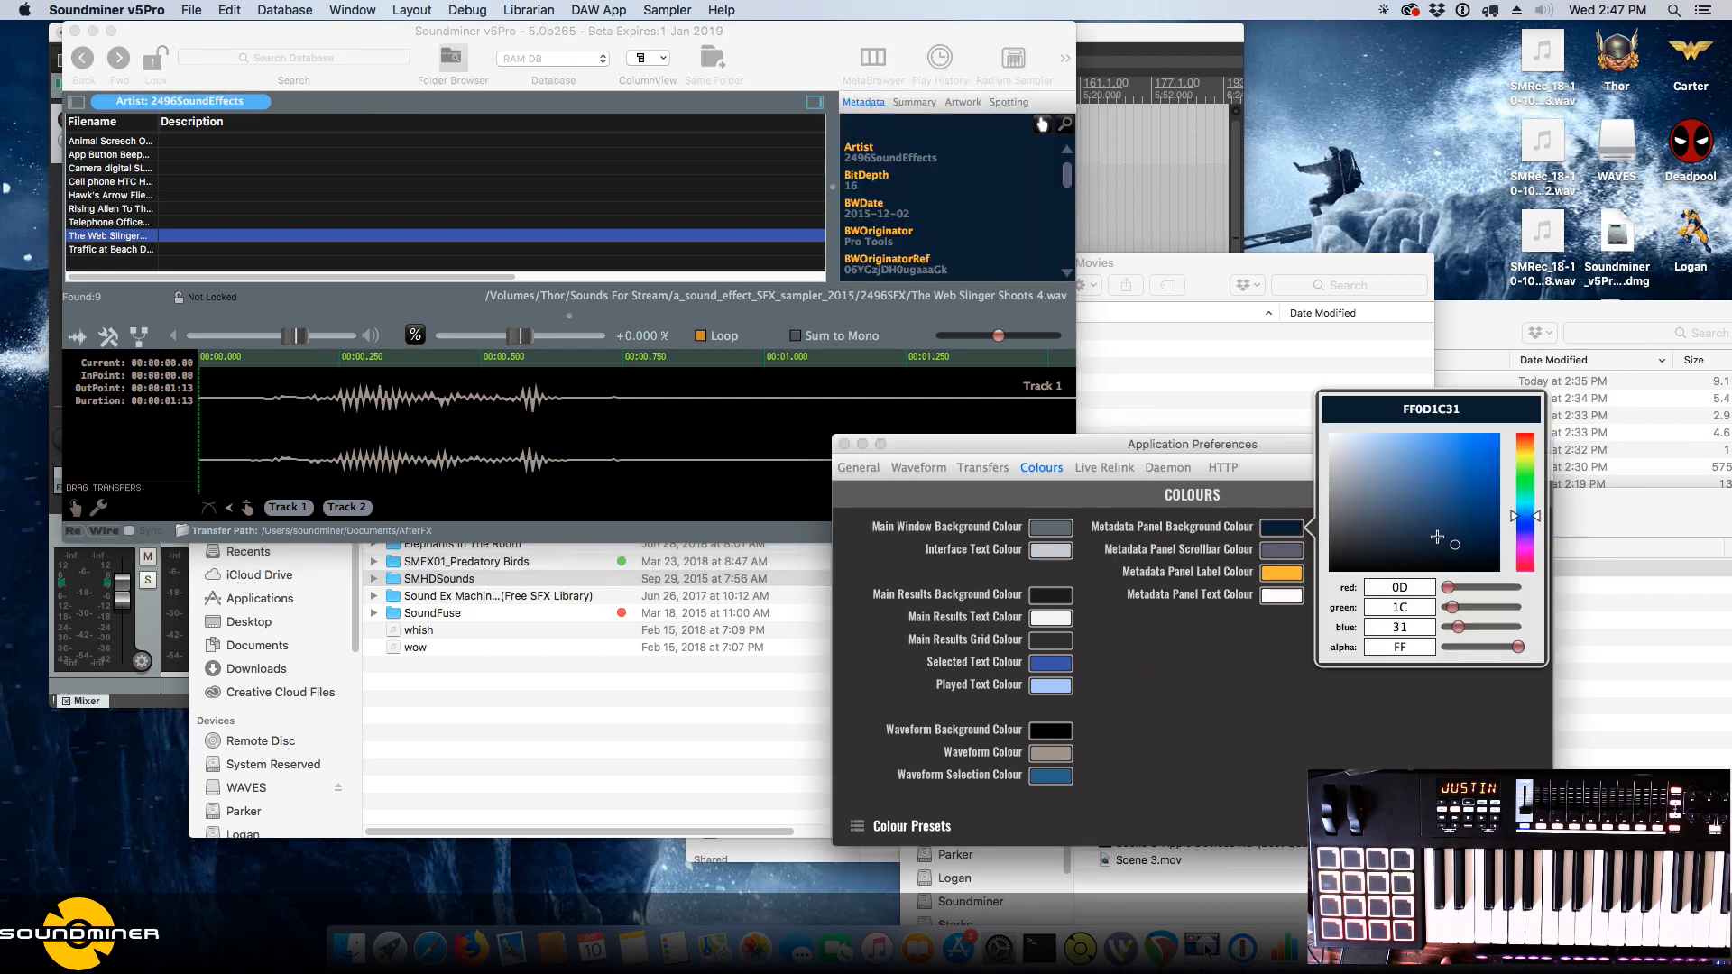
pyautogui.moveTo(1426, 497)
pyautogui.mouseDown()
pyautogui.moveTo(1414, 506)
pyautogui.moveTo(1466, 492)
pyautogui.moveTo(1388, 596)
pyautogui.moveTo(1449, 502)
pyautogui.mouseUp()
pyautogui.click(1213, 612)
pyautogui.click(1280, 555)
pyautogui.click(1251, 596)
pyautogui.click(1282, 572)
pyautogui.click(1226, 682)
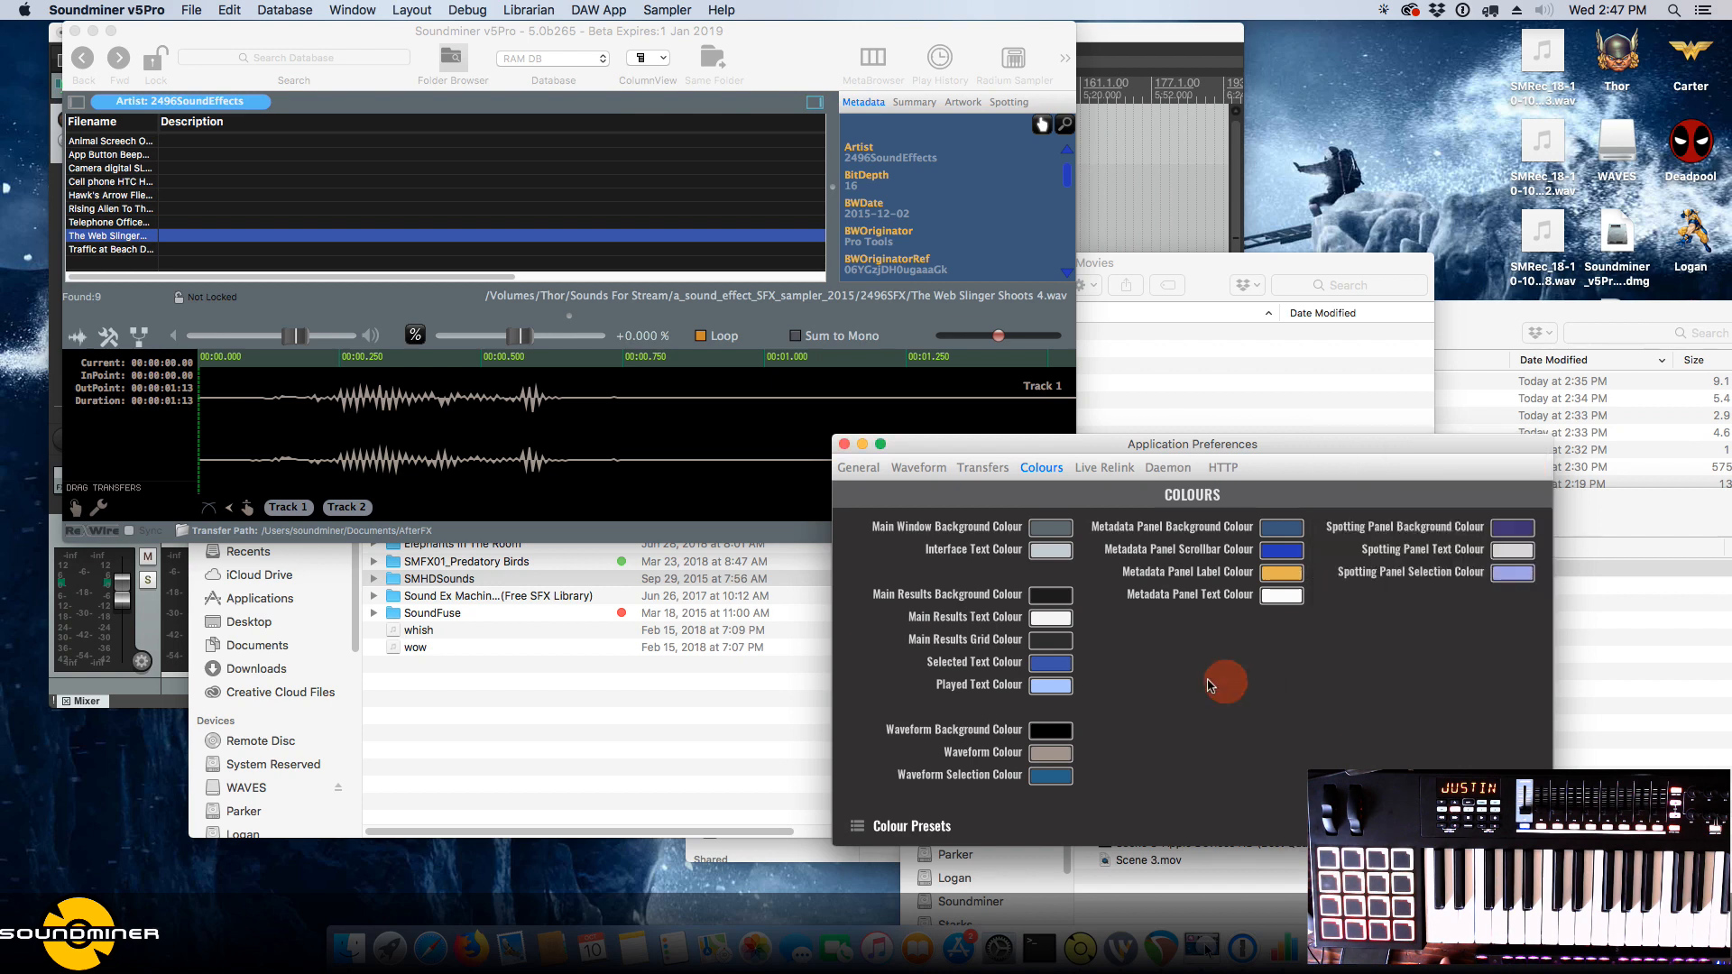
# Open the Live Relink preferences, enlarge the main window with the artist filter cleared, and switch the database to Soundminer_DB.
pyautogui.click(1106, 467)
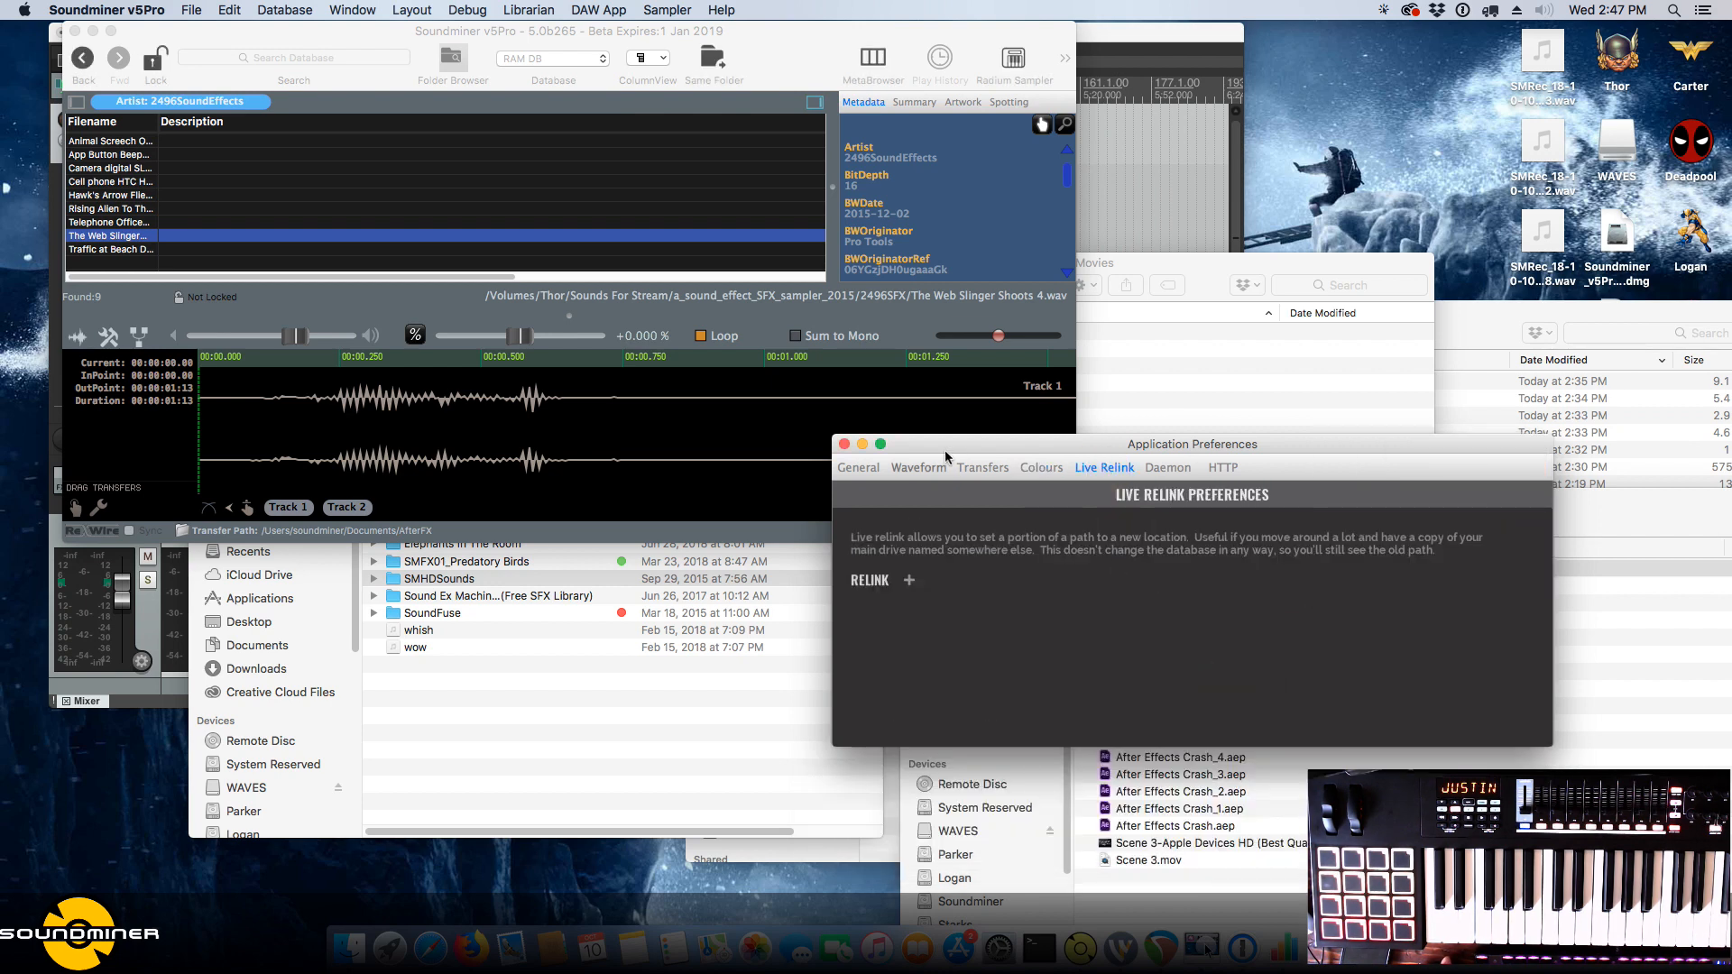
pyautogui.click(181, 131)
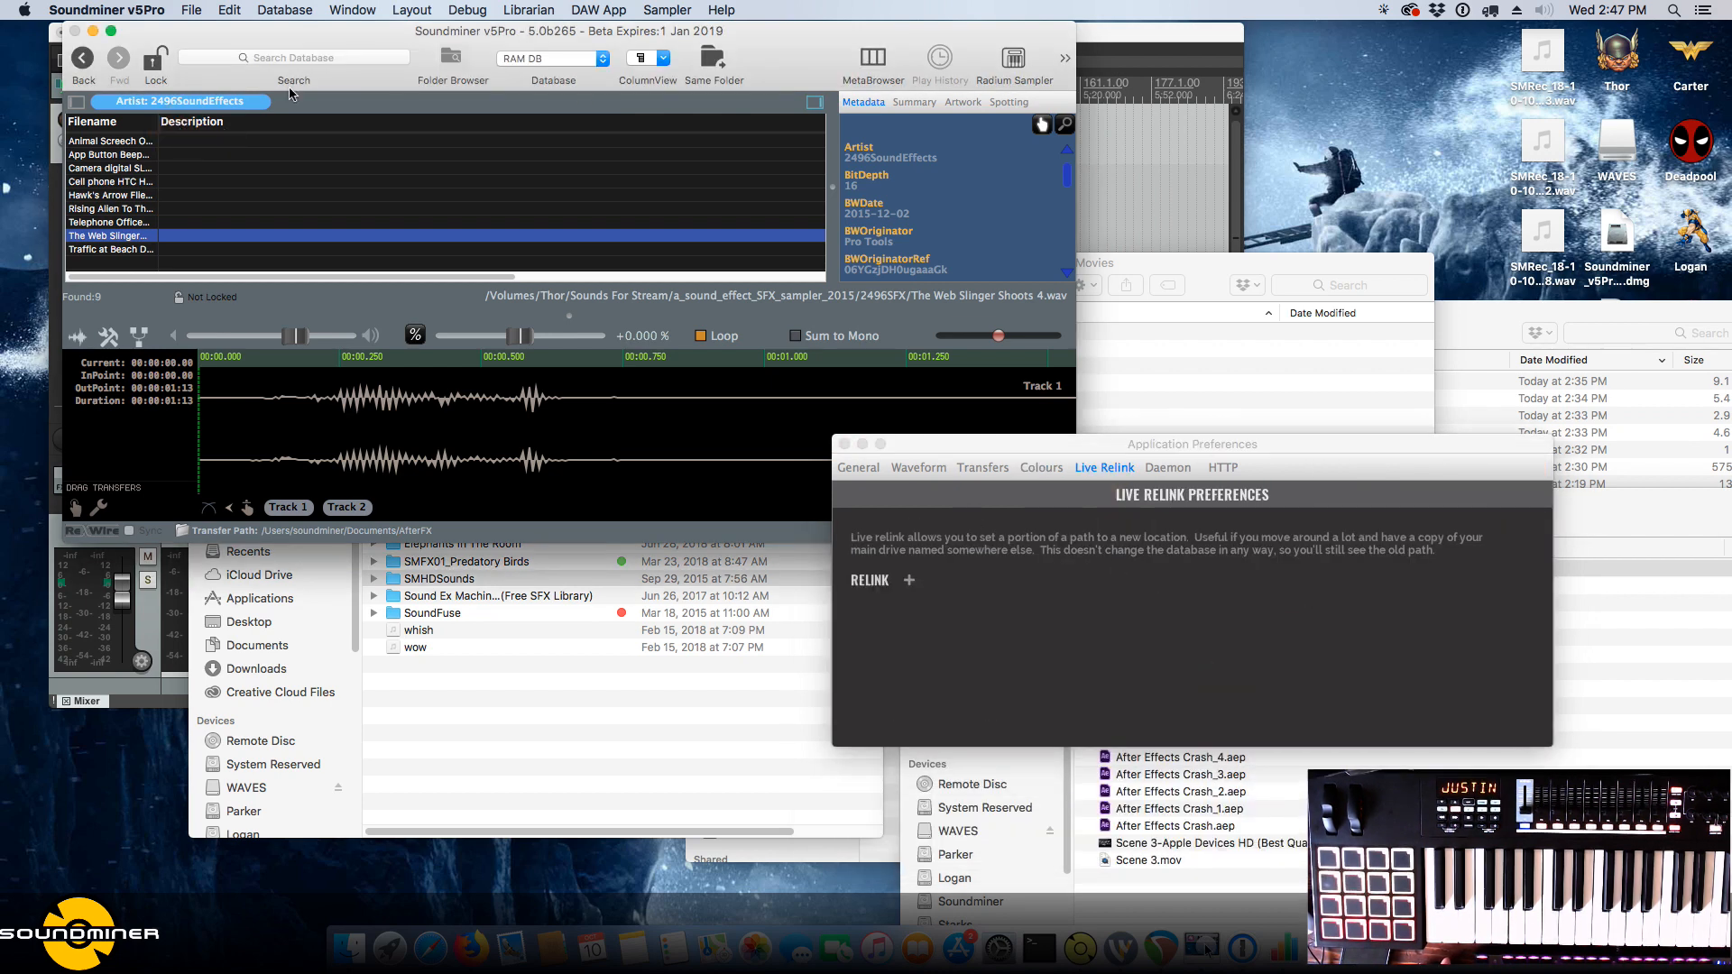
pyautogui.click(259, 101)
pyautogui.moveTo(1049, 444); pyautogui.dragTo(1642, 788)
pyautogui.click(552, 58)
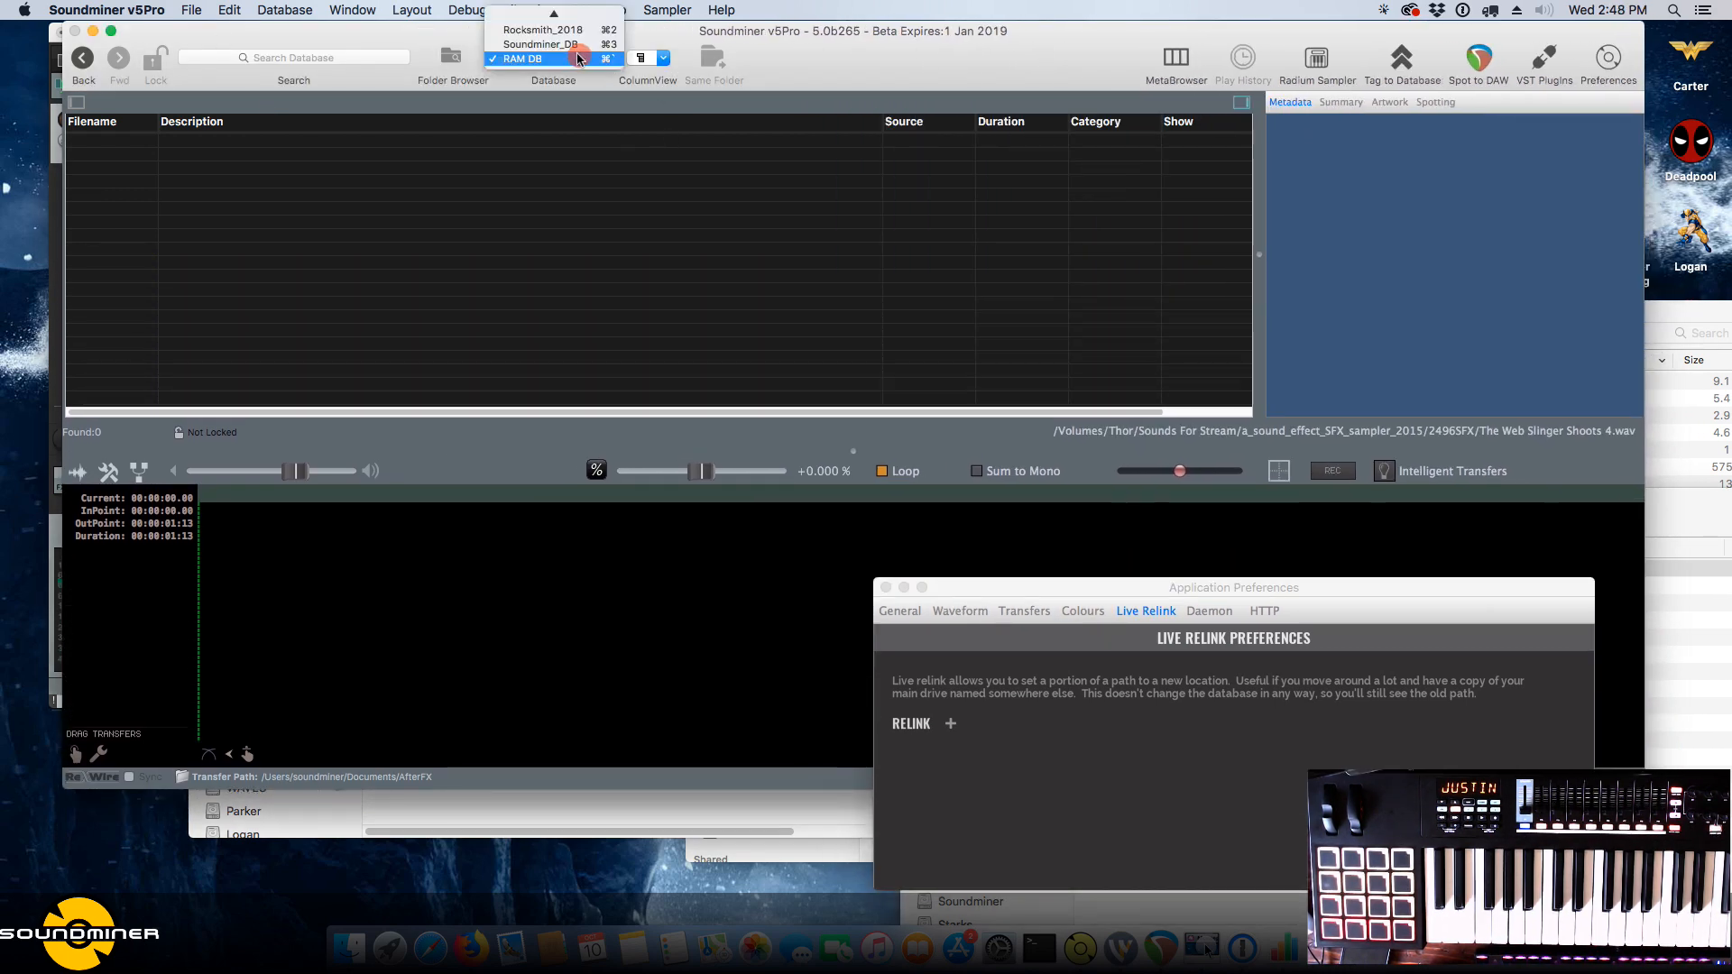
pyautogui.click(545, 56)
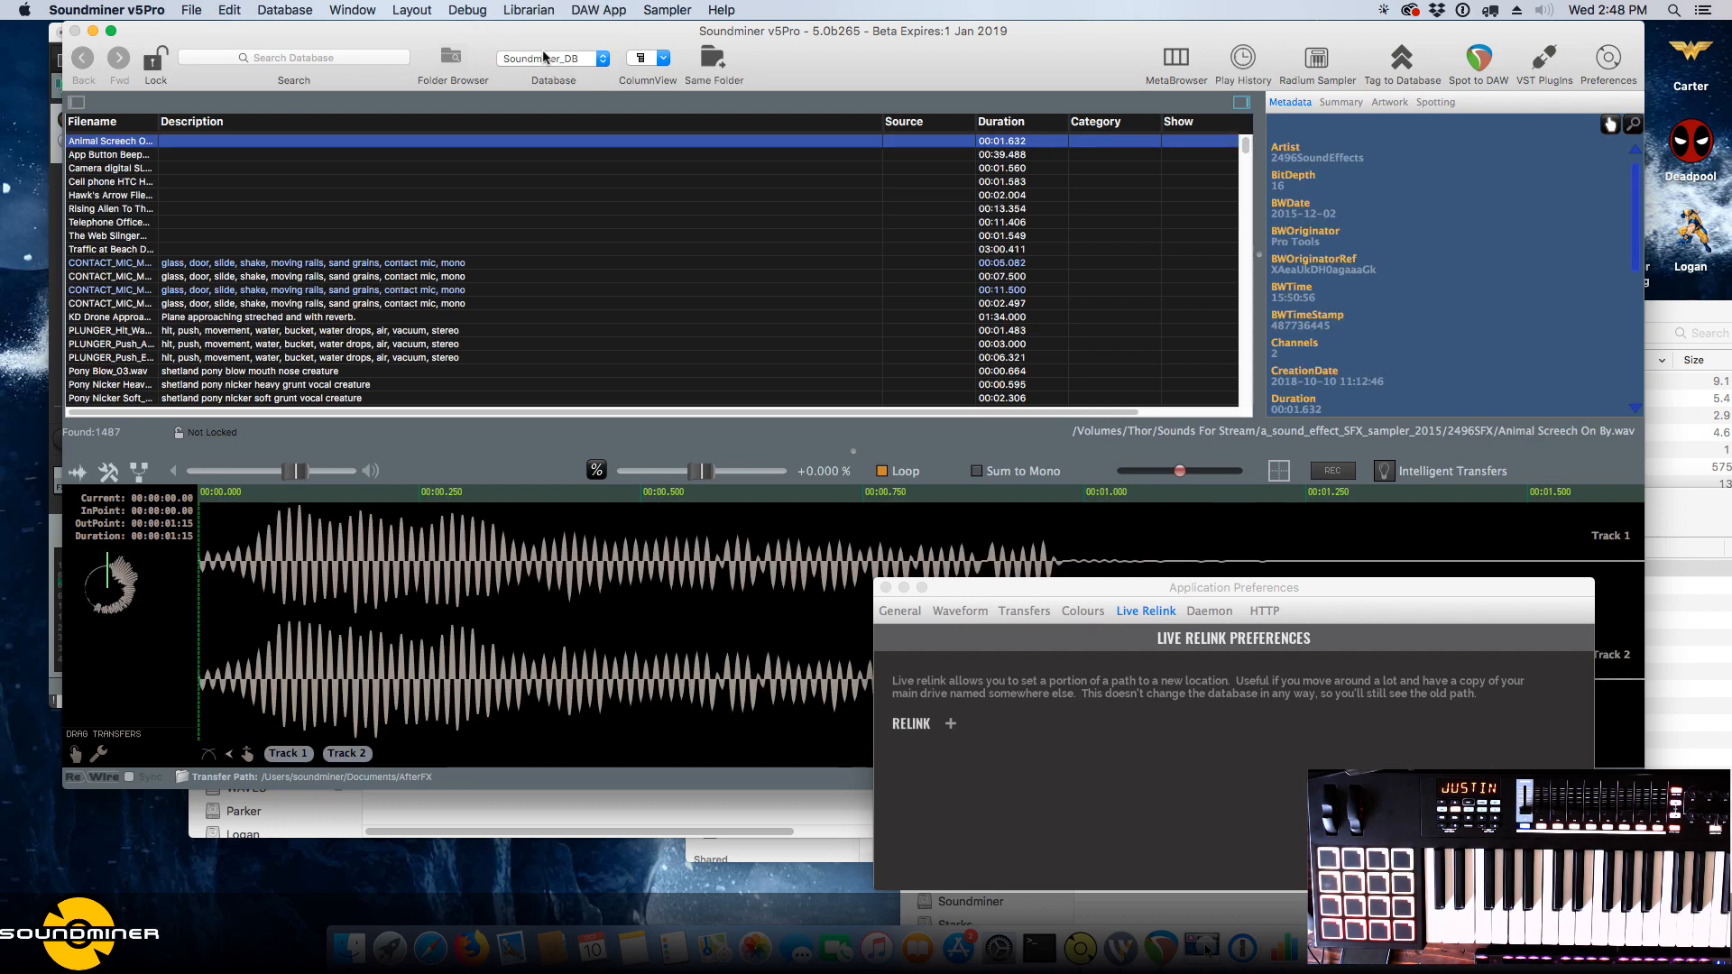
# Select the CONTACT_MIC_MONO_Shaking_Glass_Door_1 record and reveal its file in Finder, moving the GLASS DOOR SLIDES window aside.
pyautogui.click(499, 304)
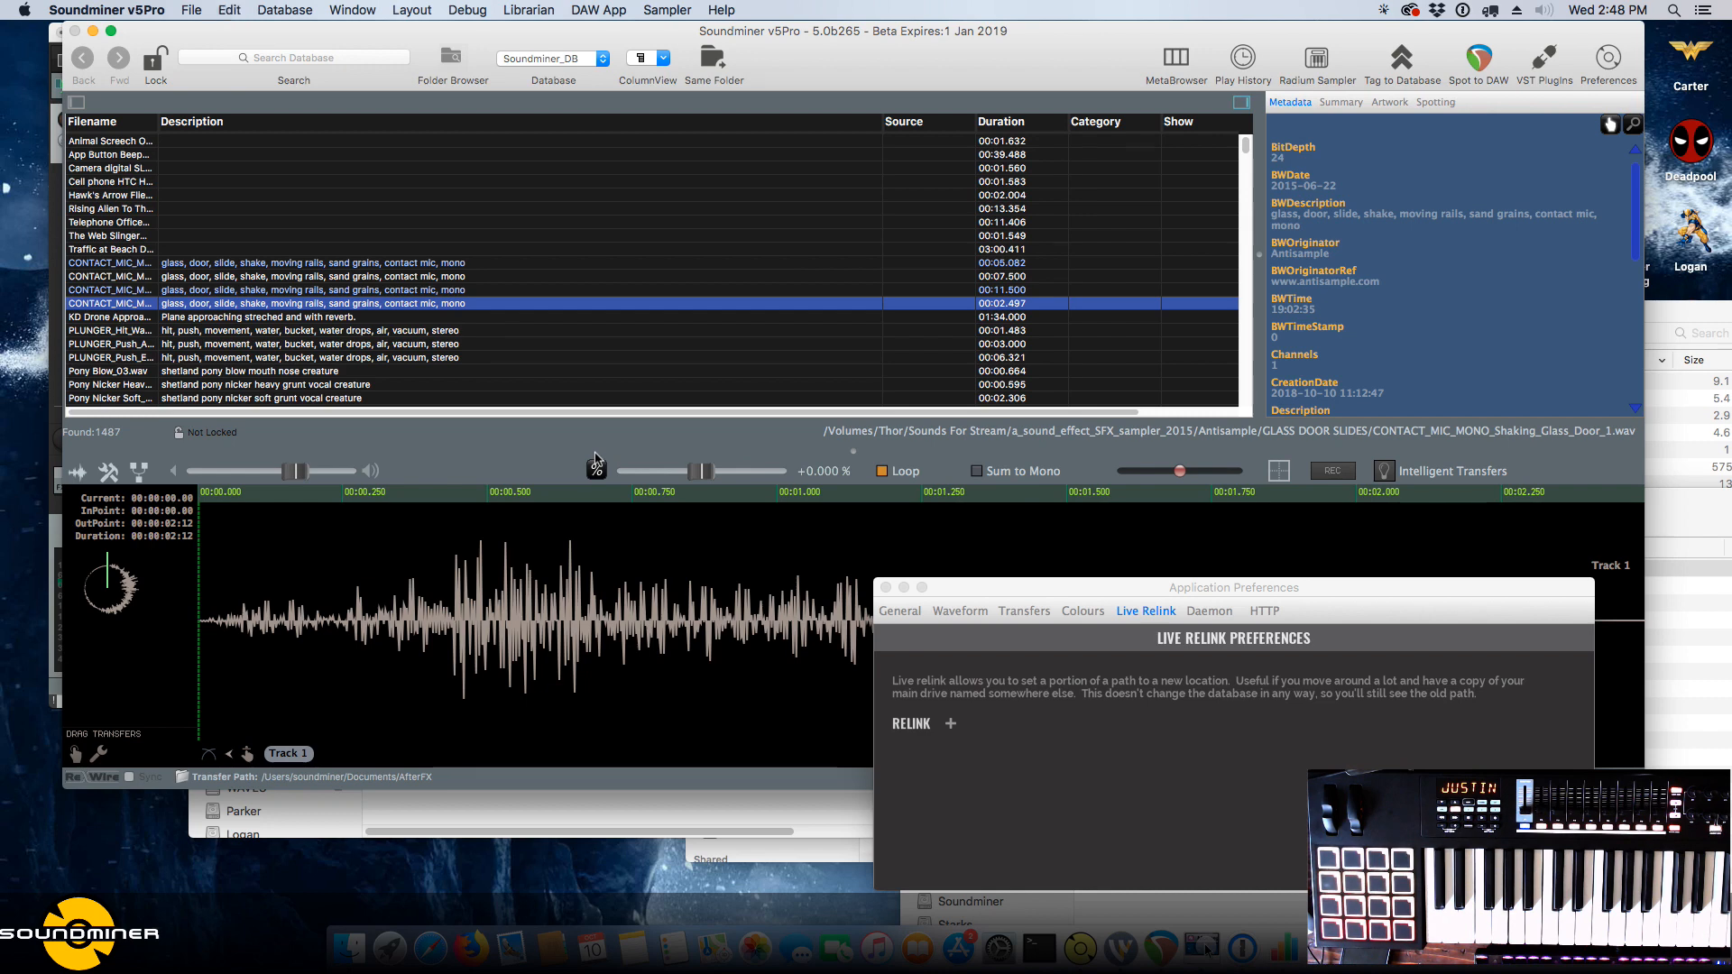
pyautogui.press('super+r')
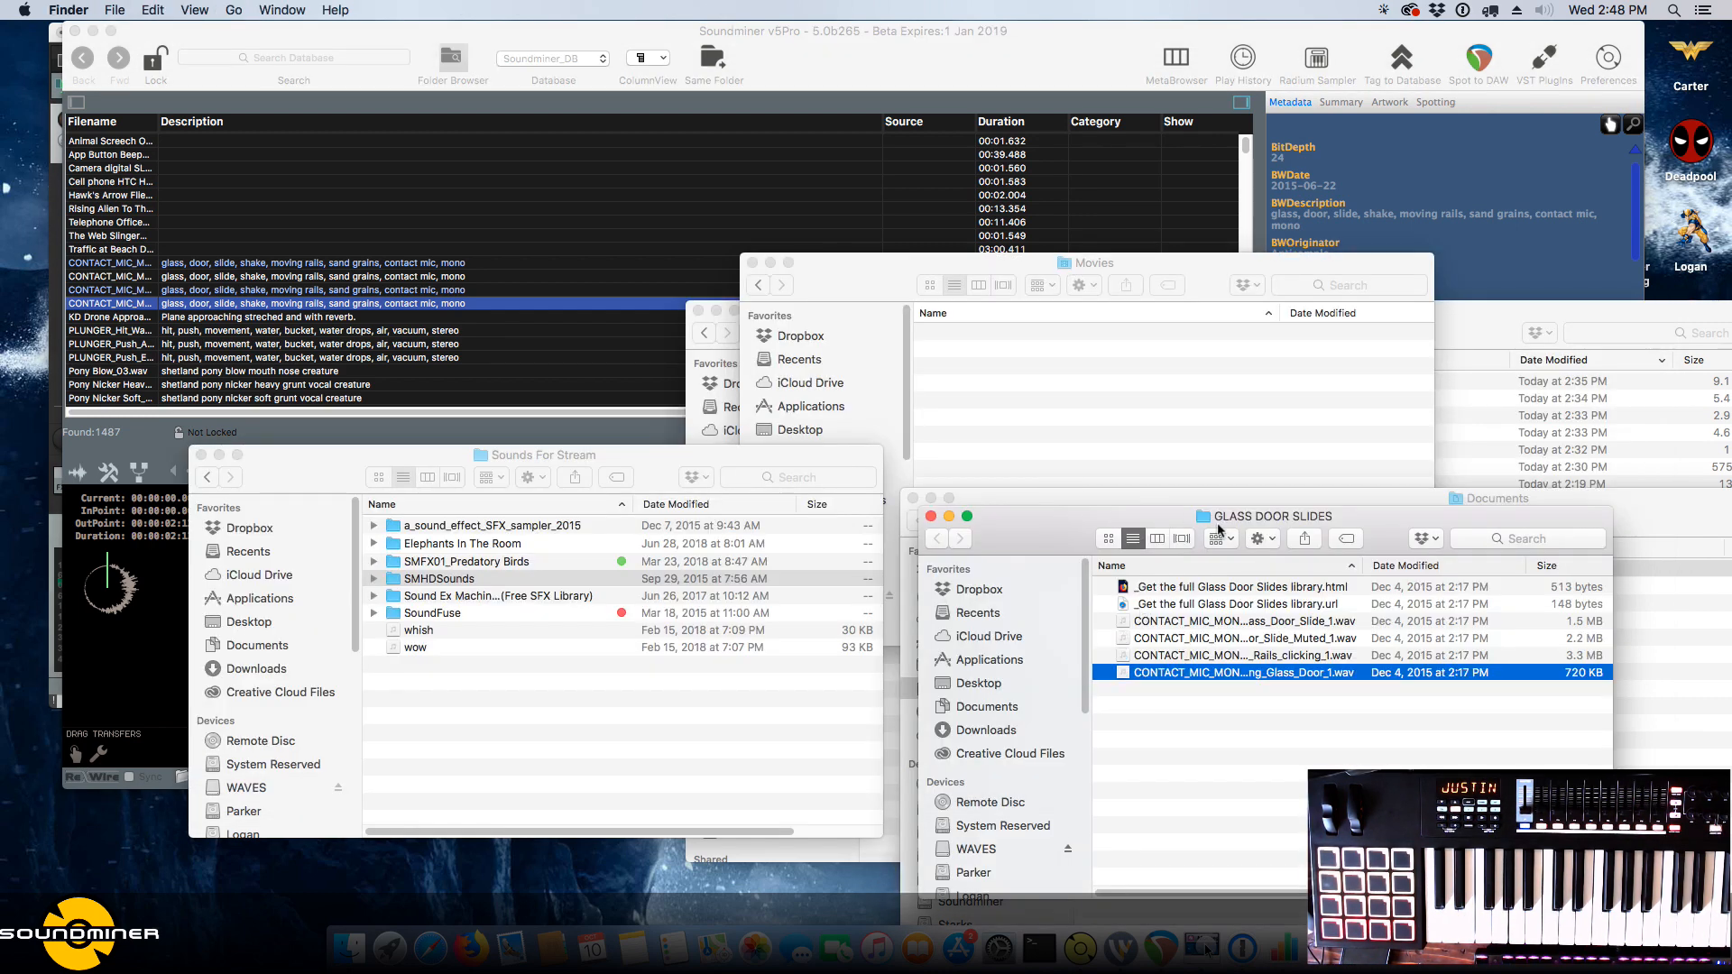
pyautogui.moveTo(1178, 516); pyautogui.dragTo(1035, 528)
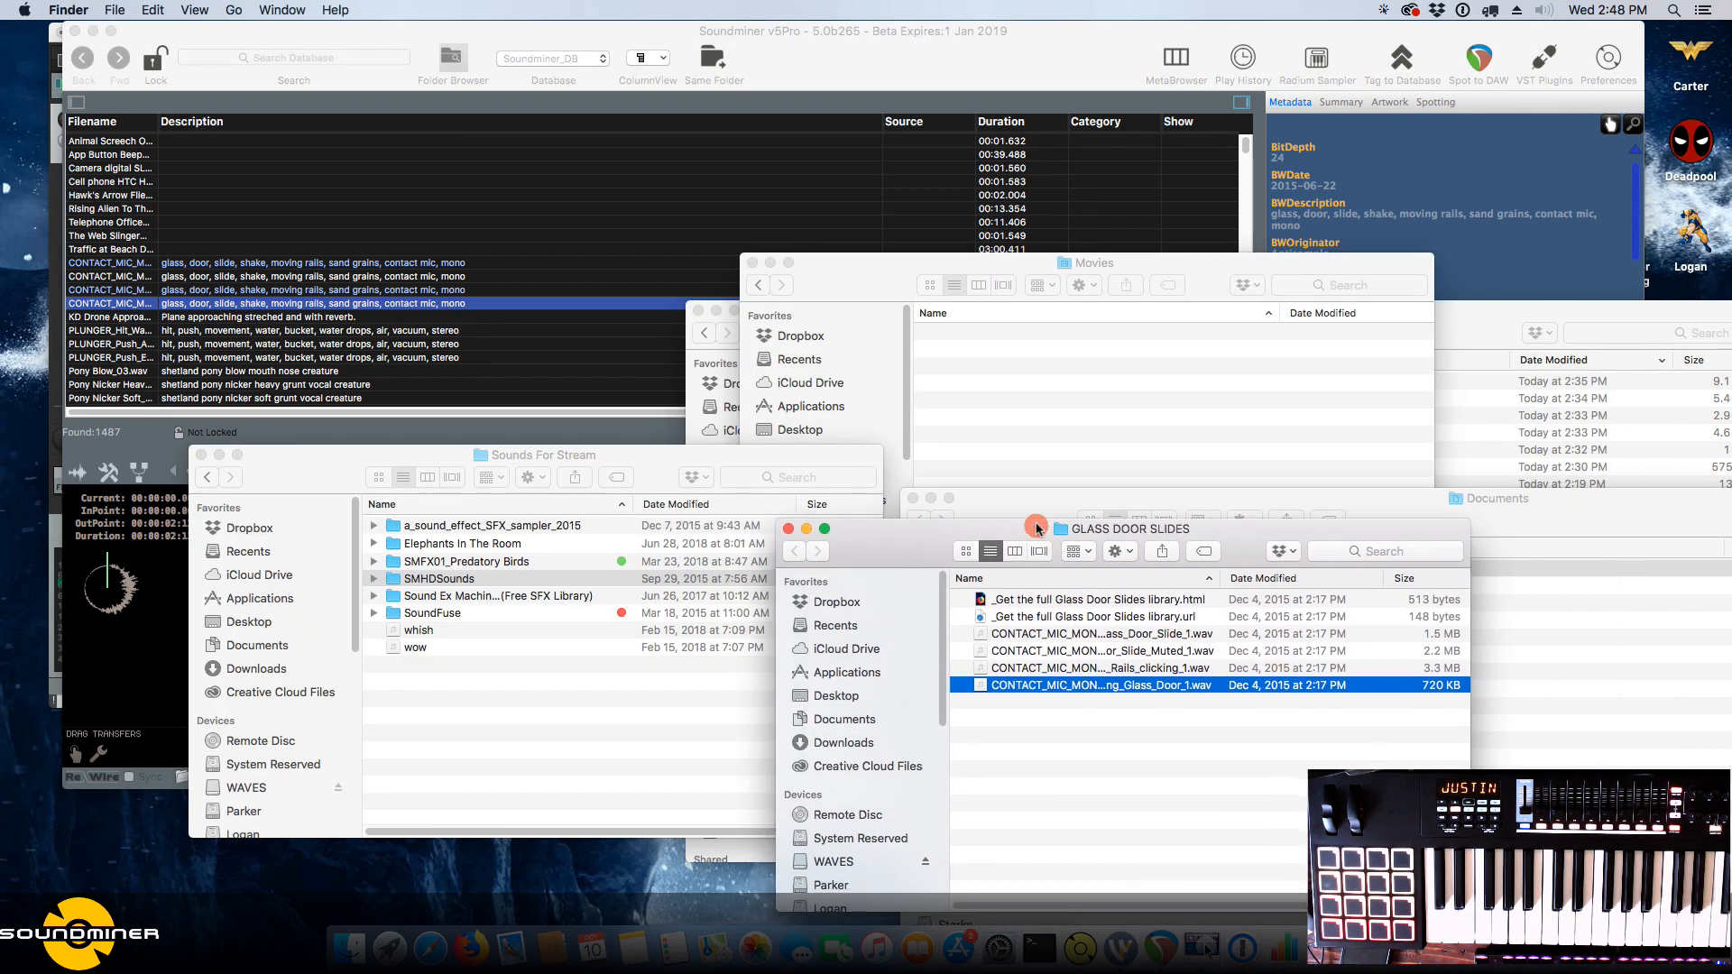
# Open the enclosing Antisample folder in a new Finder tab and rename the GLASS DOOR SLIDES folder as GLASS DOOR SLIDED.
pyautogui.keyDown('super'); pyautogui.click(1126, 532); pyautogui.keyUp('super')
pyautogui.keyDown('super'); pyautogui.click(1110, 552); pyautogui.keyUp('super')
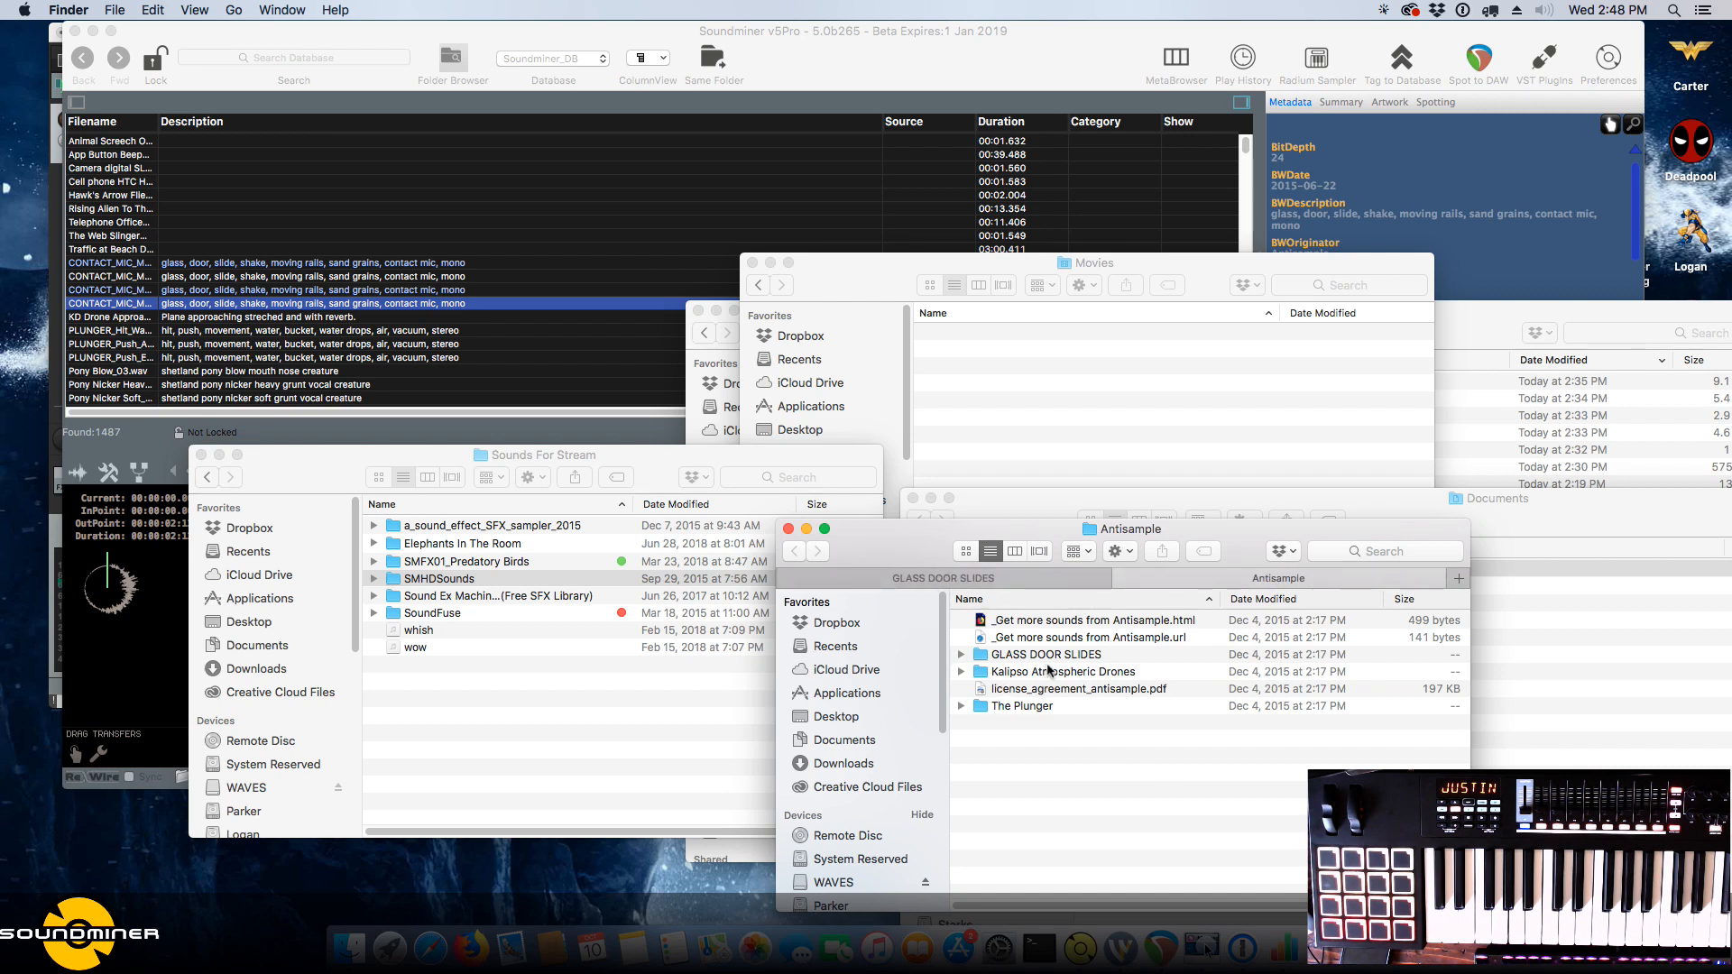
pyautogui.click(1049, 655)
pyautogui.press('Return')
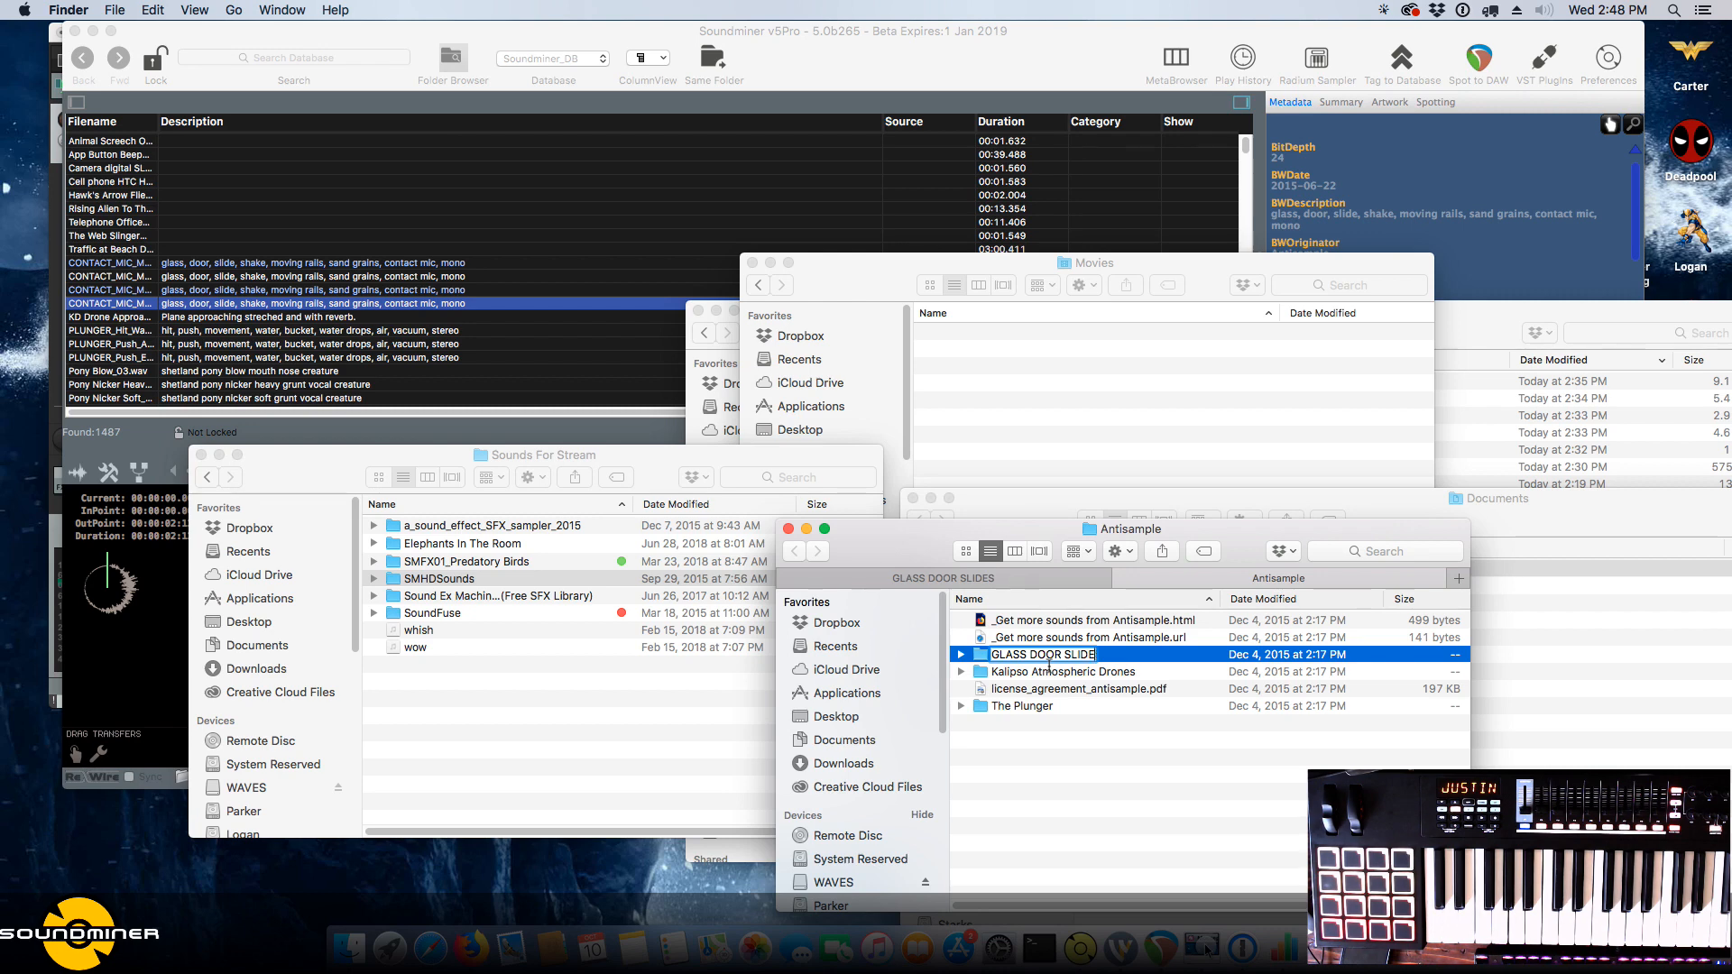
pyautogui.press('Return')
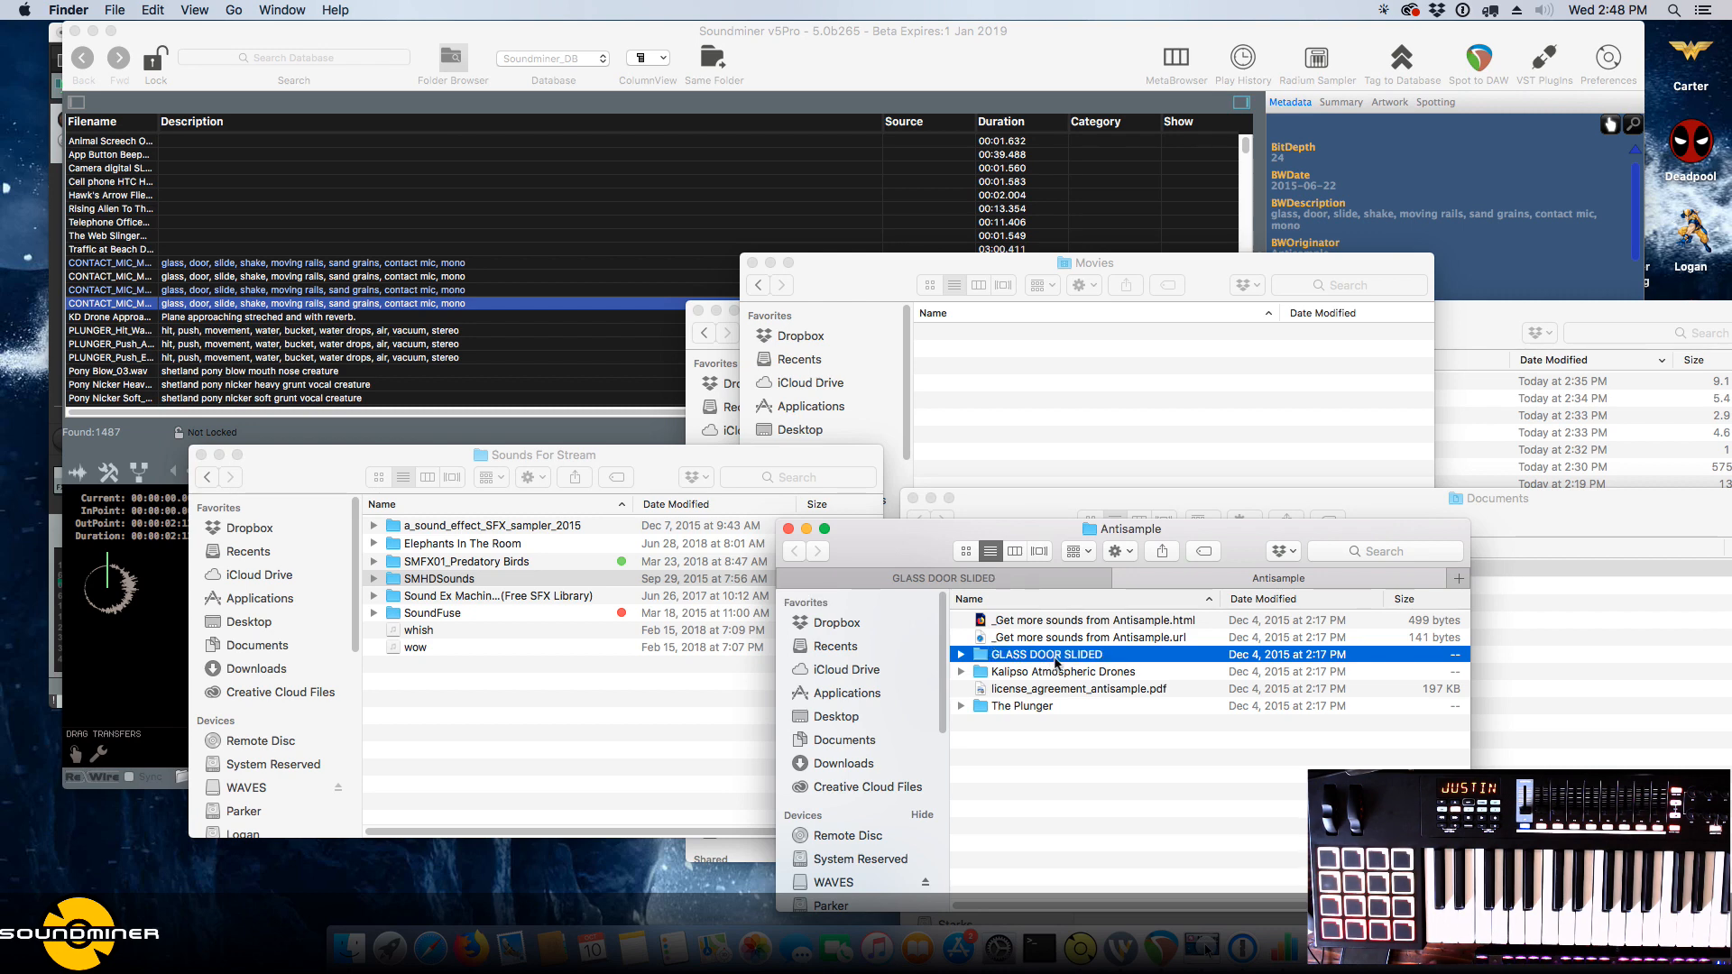
# Switch to Soundminer, try to play the CONTACT_MIC_MONO_Shaking_Glass_Door_1 record and dismiss the alert.
pyautogui.click(284, 304)
pyautogui.click(284, 306)
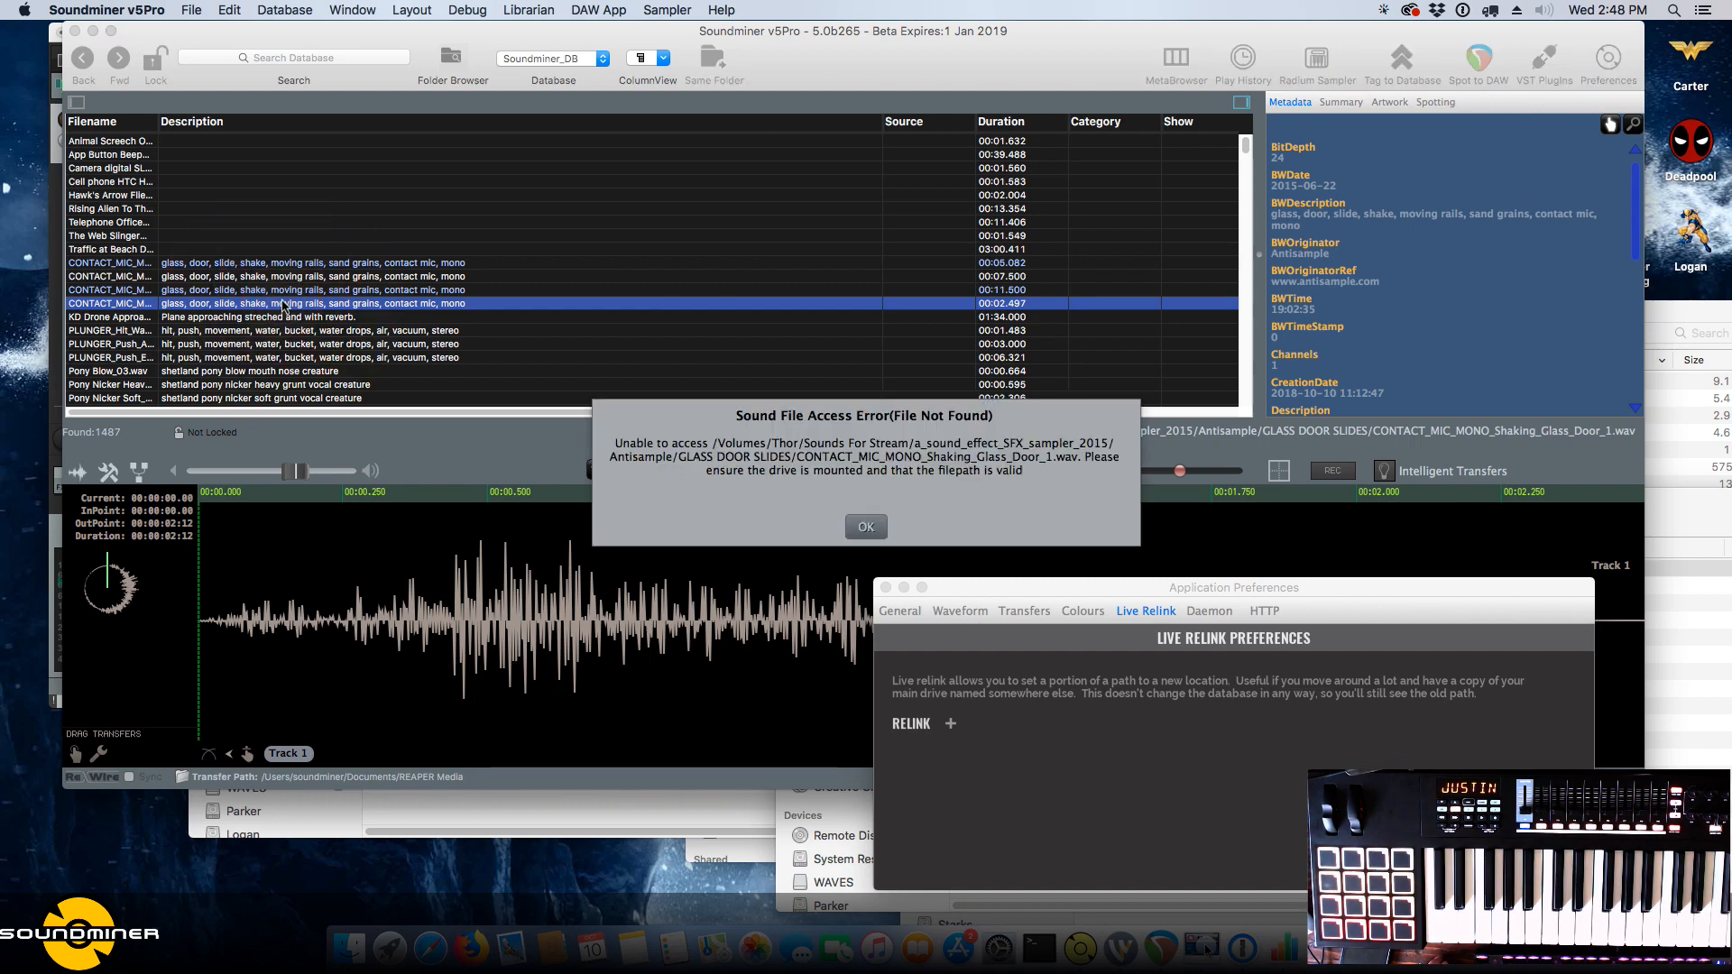
pyautogui.click(868, 525)
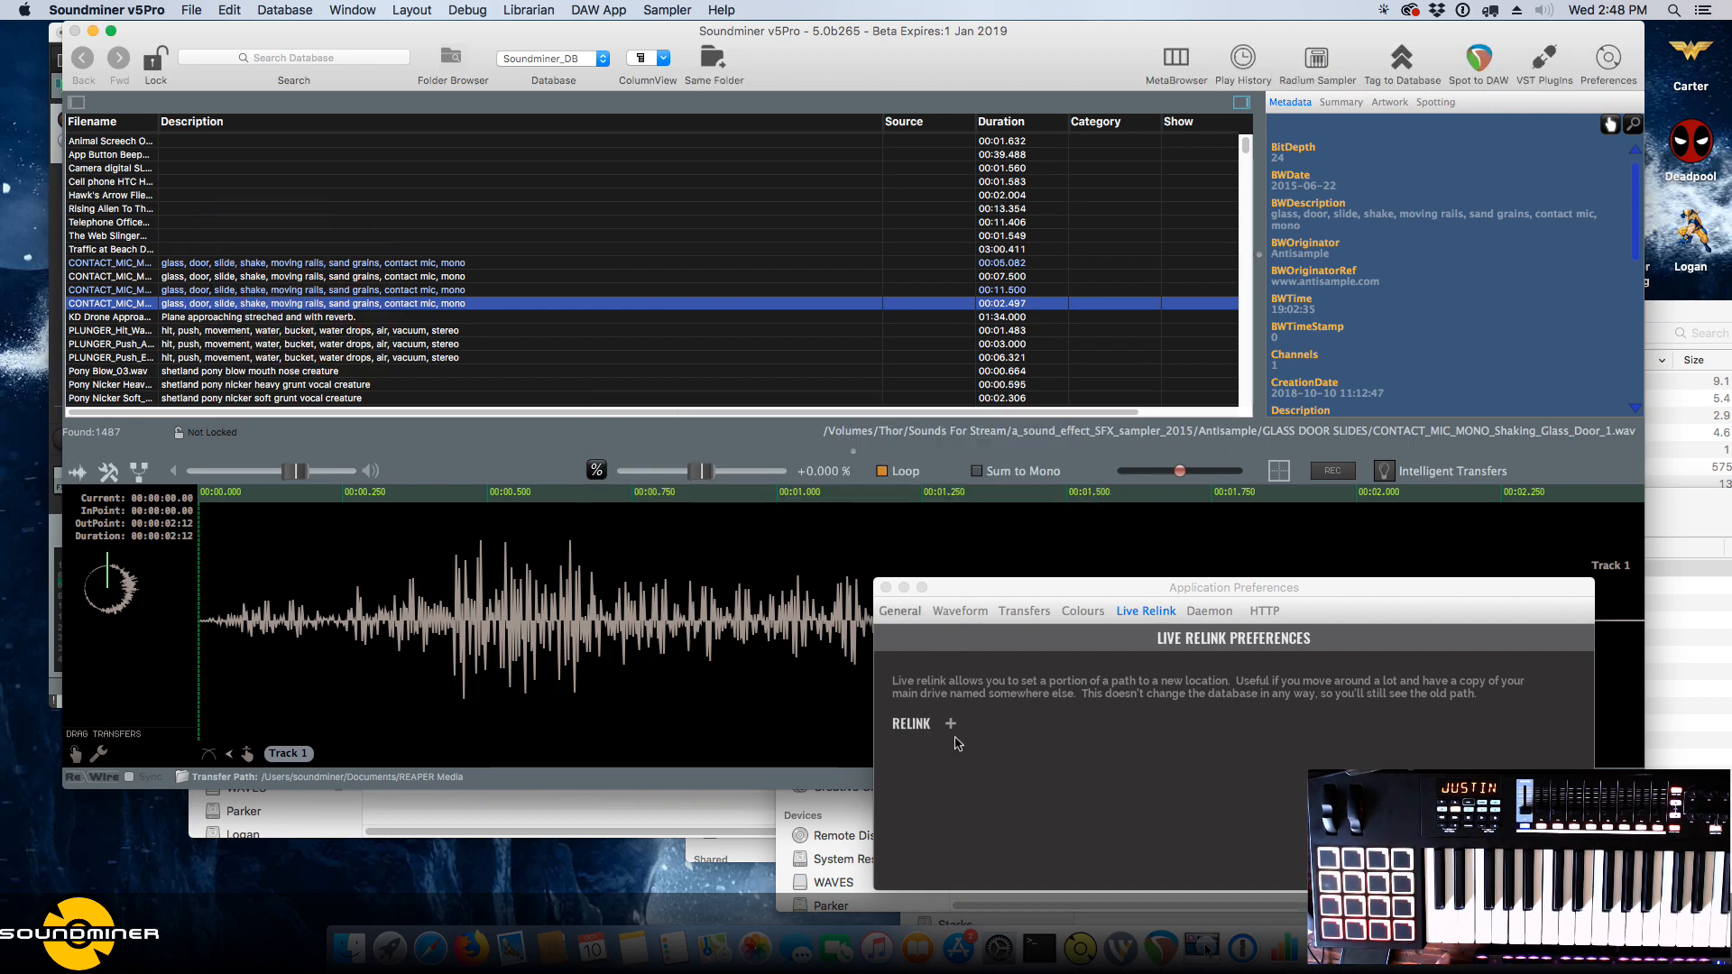
# Add a Live Relink entry with Thor/Sounds For Stream/a_sound_effect_SFX_sampler_2015/Antisample/GLASS DOOR SLIDES as its source path.
pyautogui.click(951, 723)
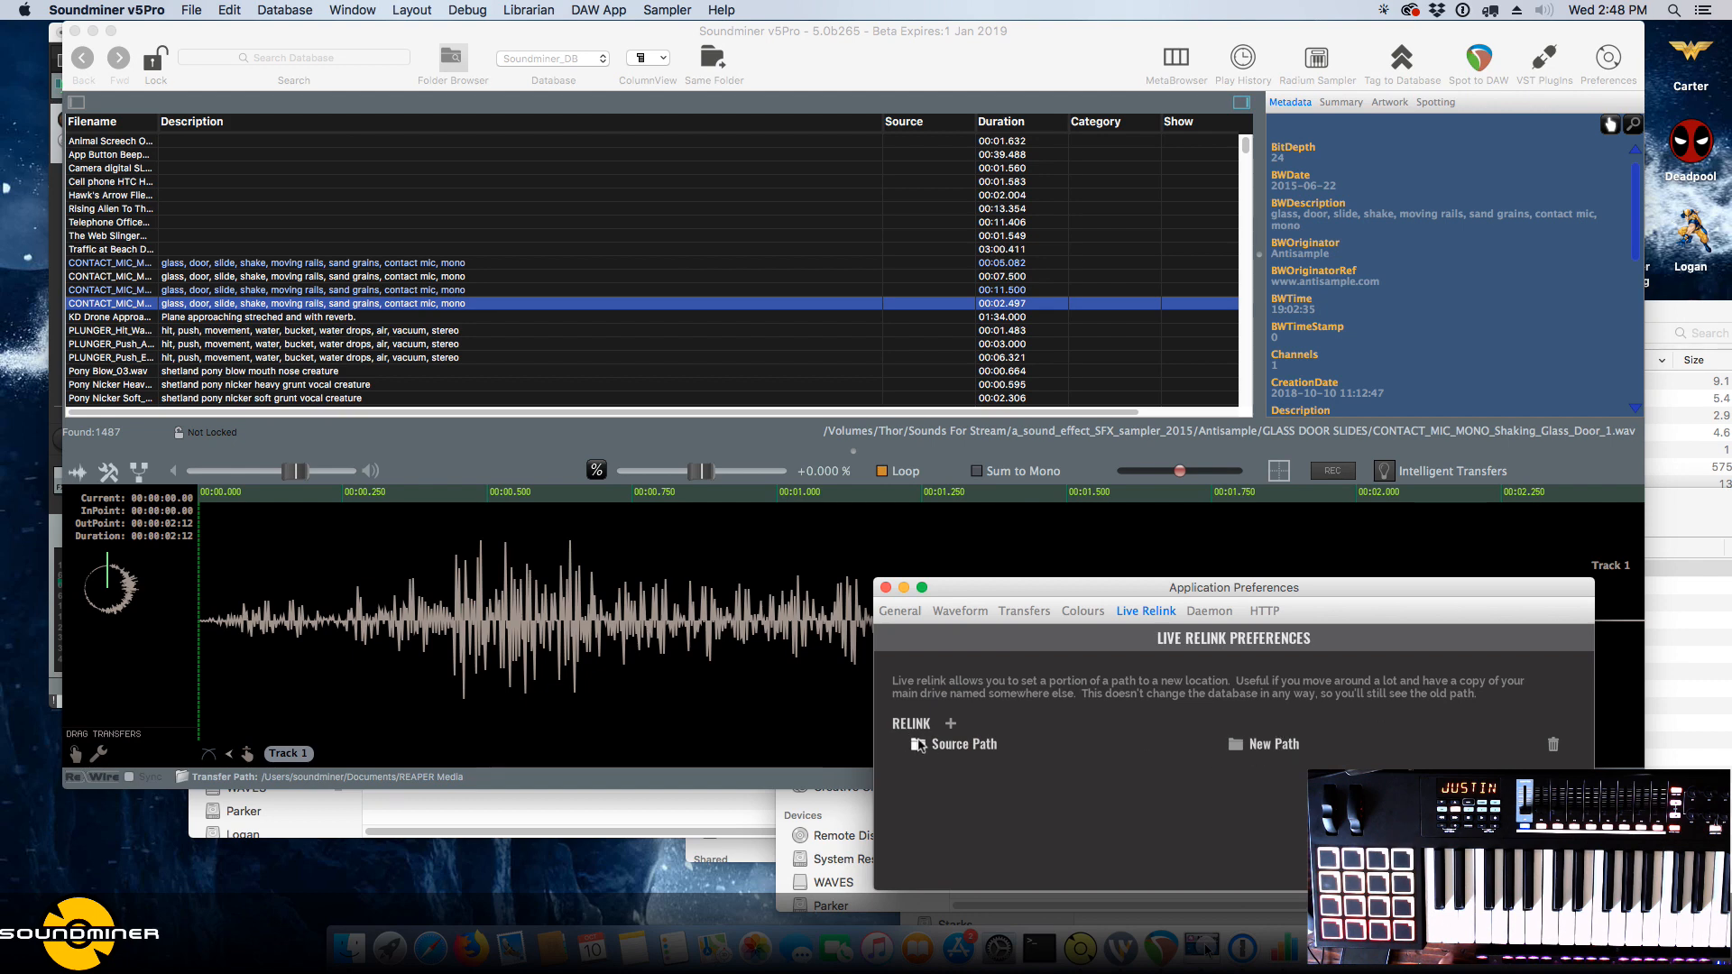
pyautogui.click(919, 745)
pyautogui.moveTo(889, 735)
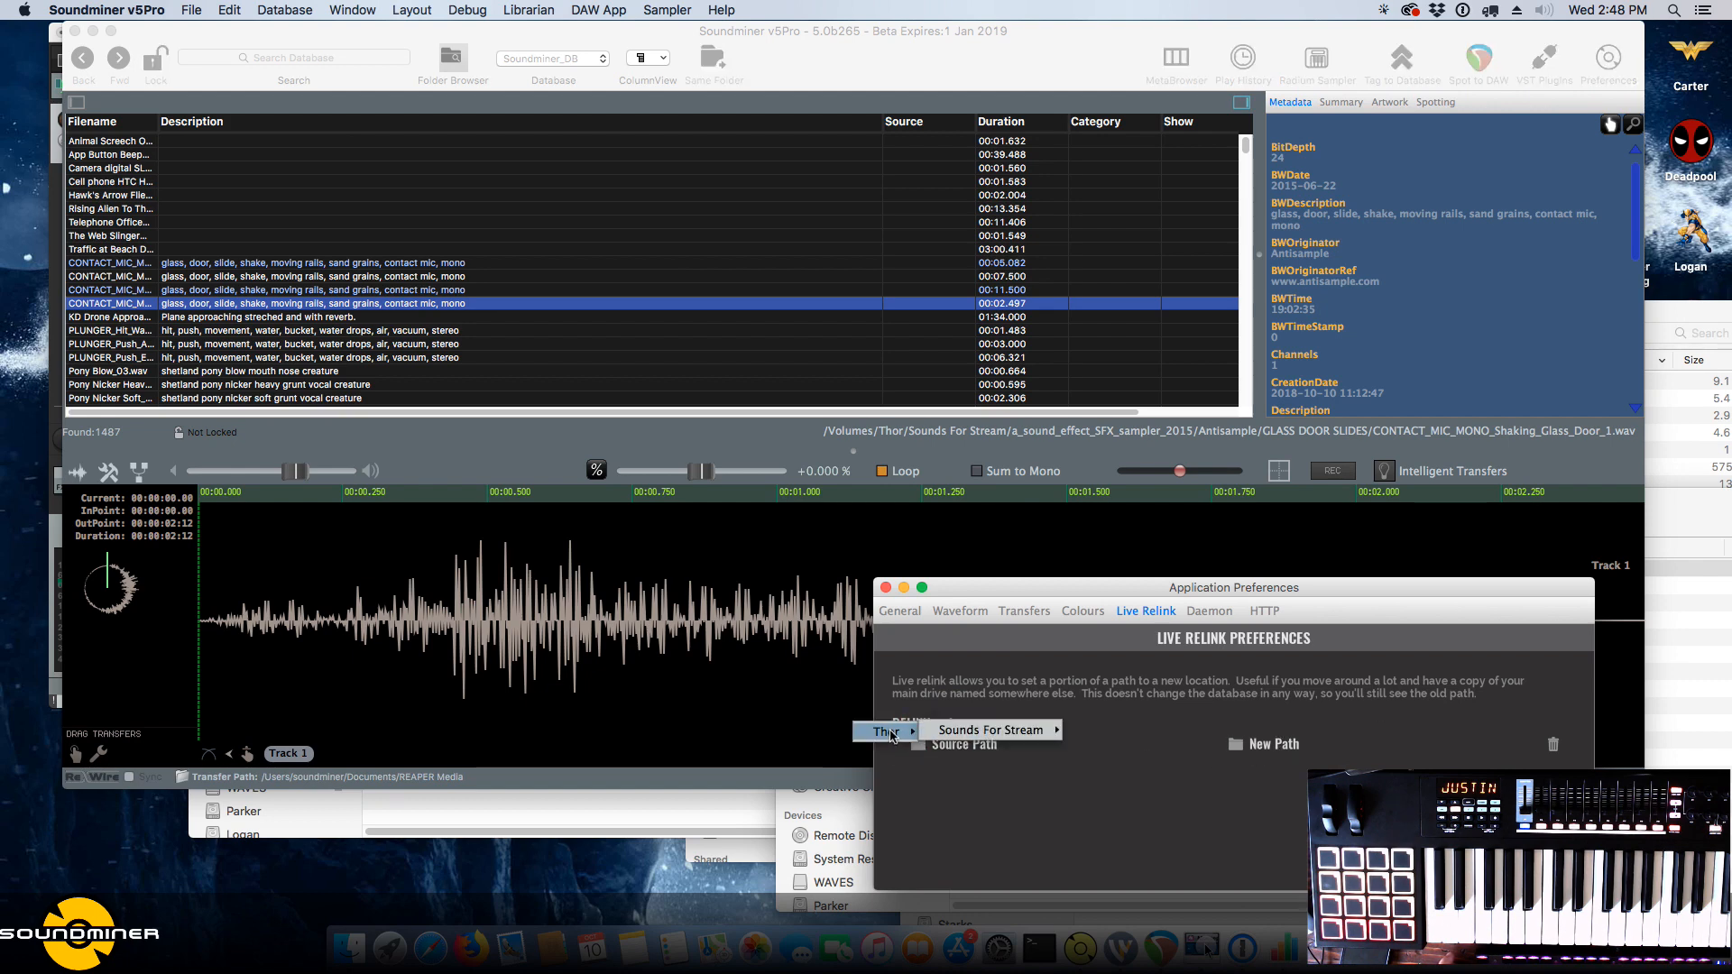
pyautogui.moveTo(970, 733)
pyautogui.moveTo(1182, 672)
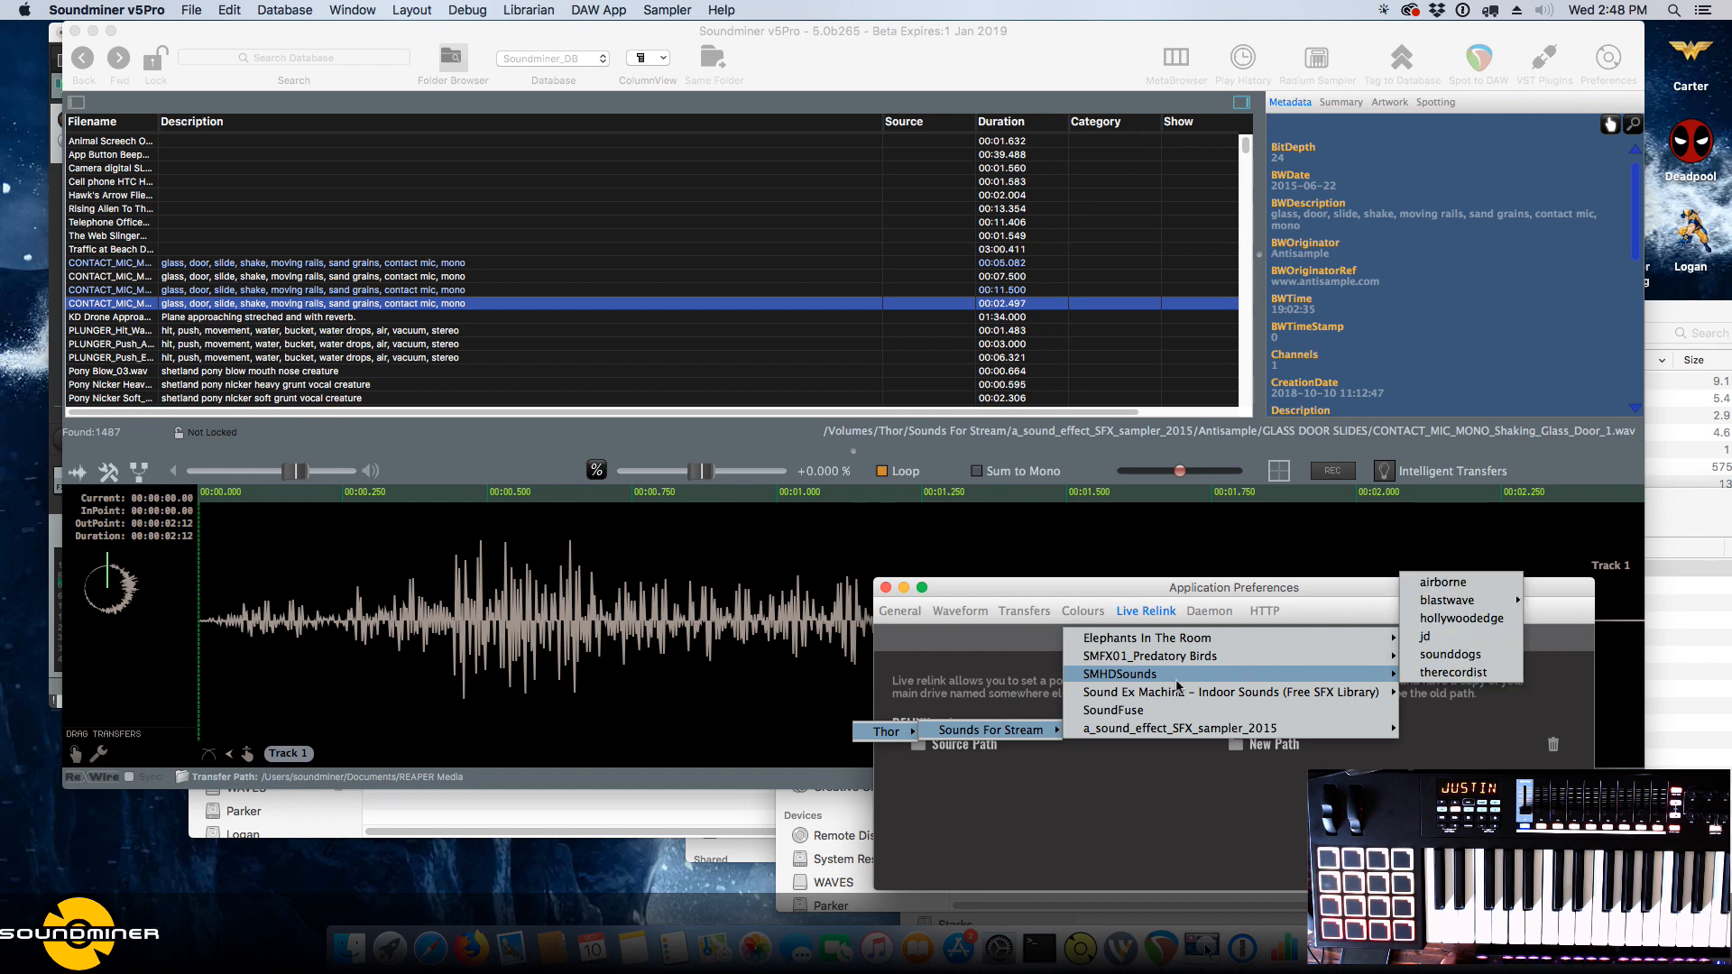
pyautogui.moveTo(1164, 729)
pyautogui.moveTo(1523, 518)
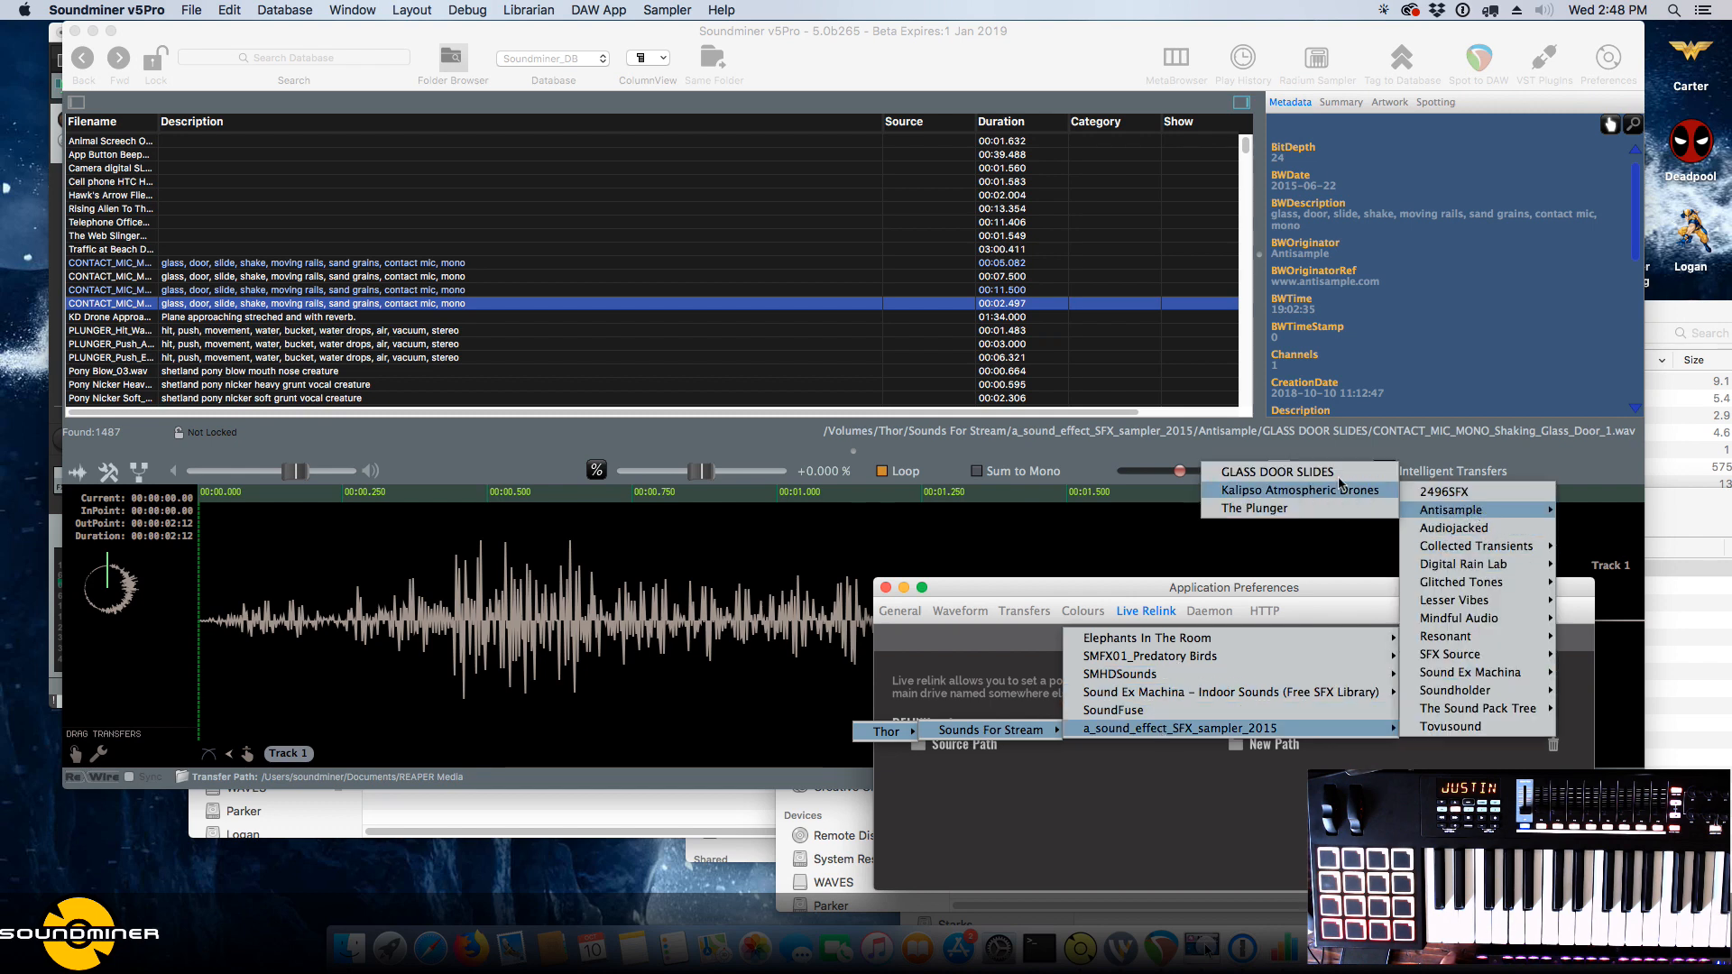
pyautogui.click(1337, 474)
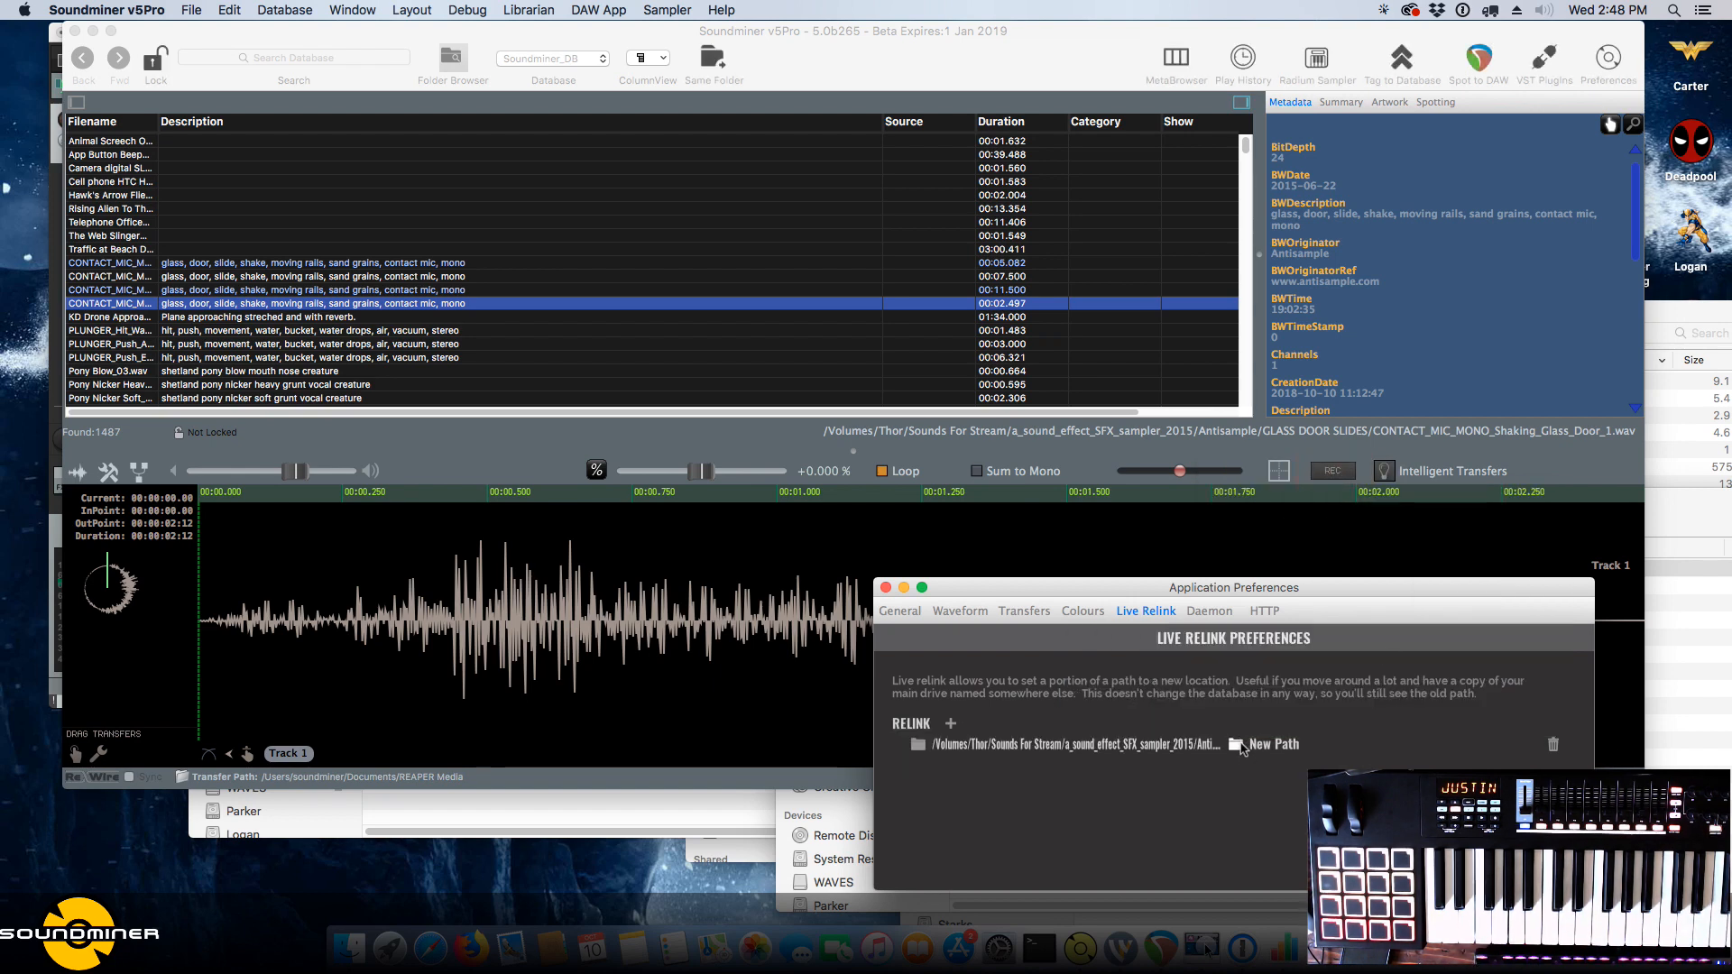
# Set the relink's new path to the GLASS DOOR SLIDED folder and test it by playing the CONTACT_MIC_MONO_Shaking_Glass_Door_1 record.
pyautogui.click(1237, 745)
pyautogui.click(349, 947)
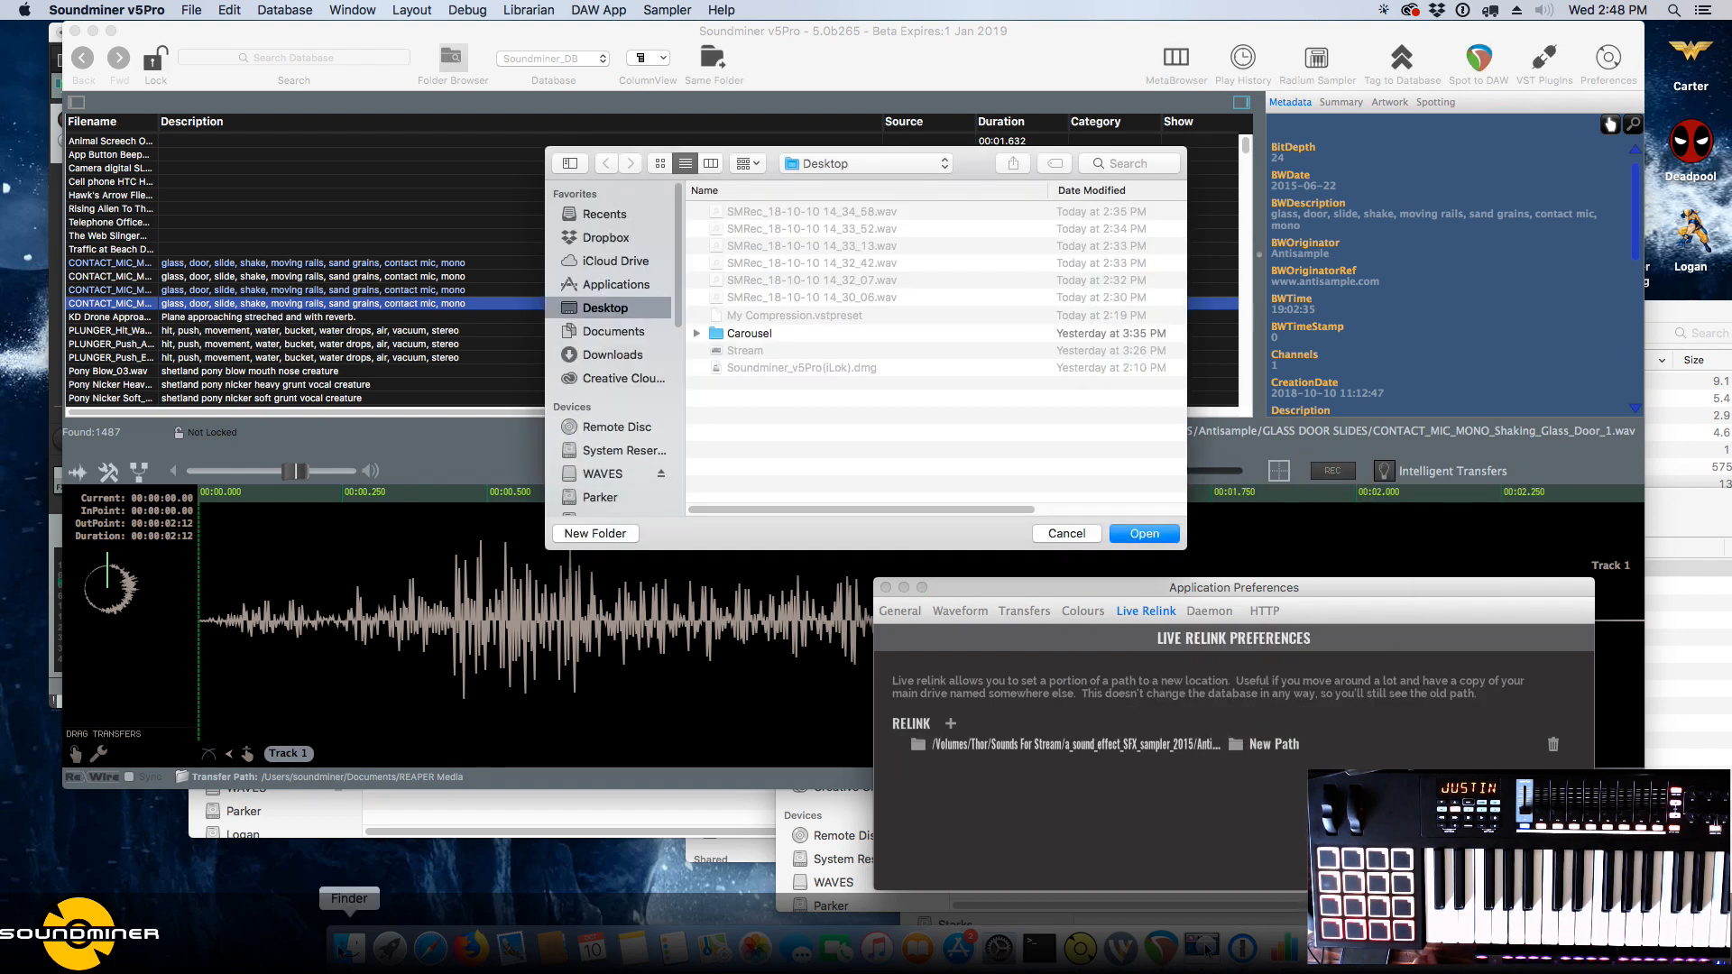
pyautogui.moveTo(985, 656); pyautogui.dragTo(1002, 443)
pyautogui.click(758, 532)
pyautogui.click(1145, 533)
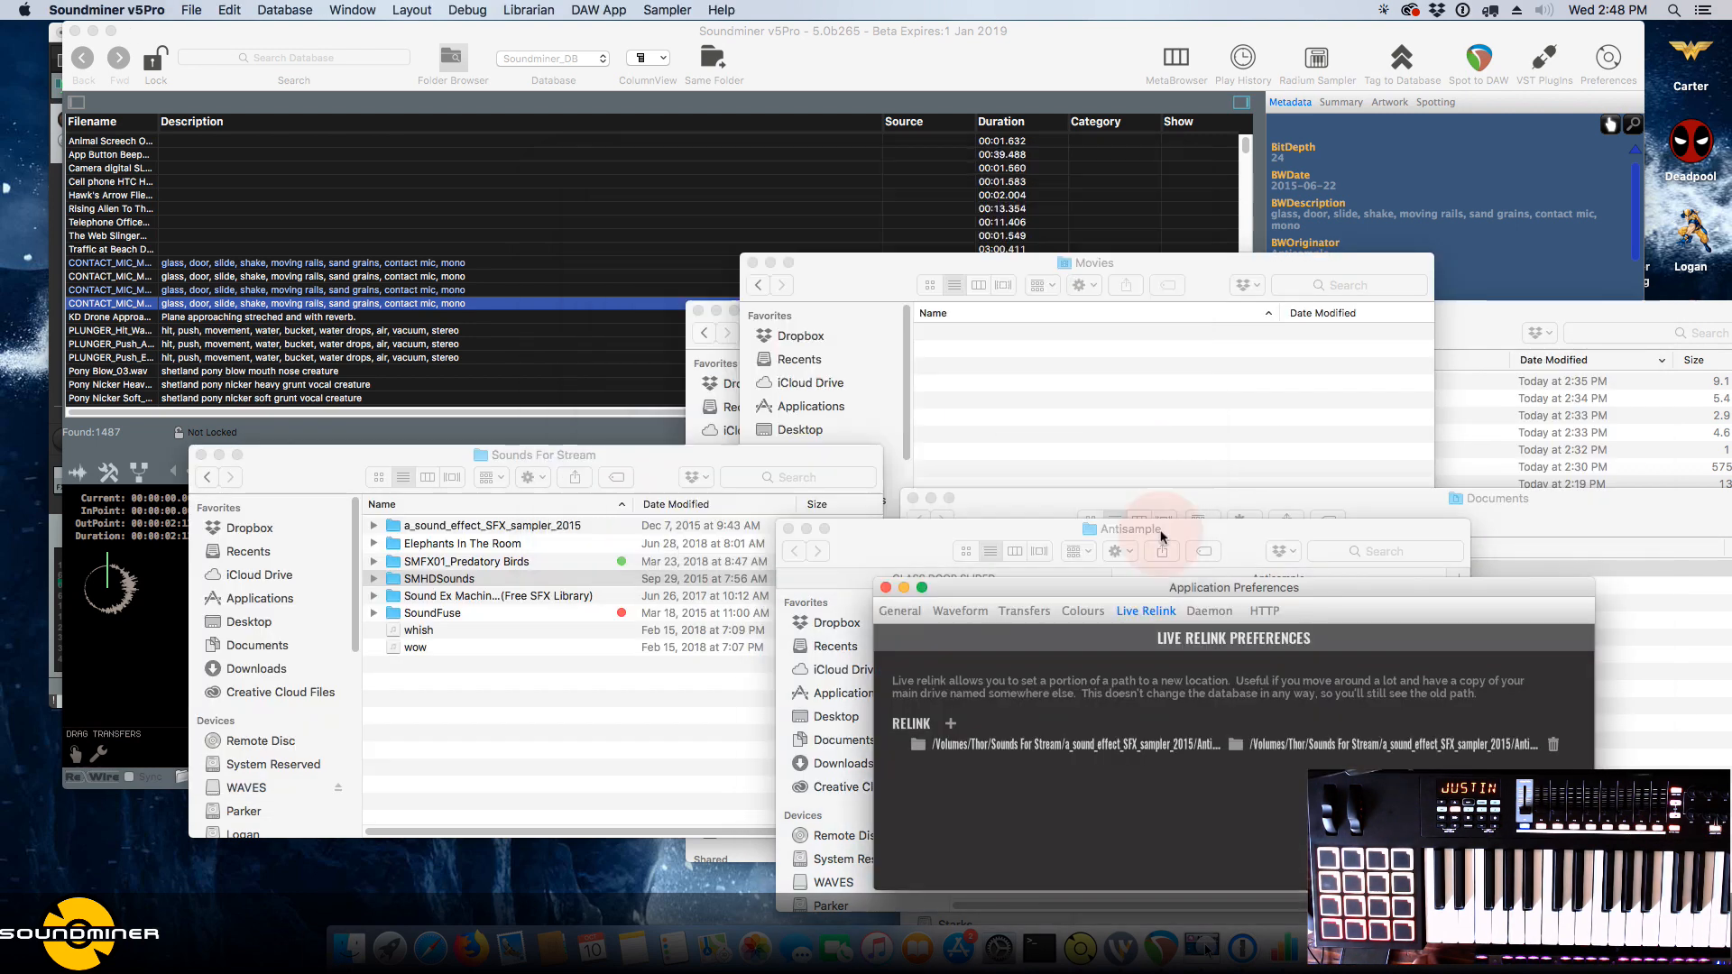
pyautogui.click(422, 329)
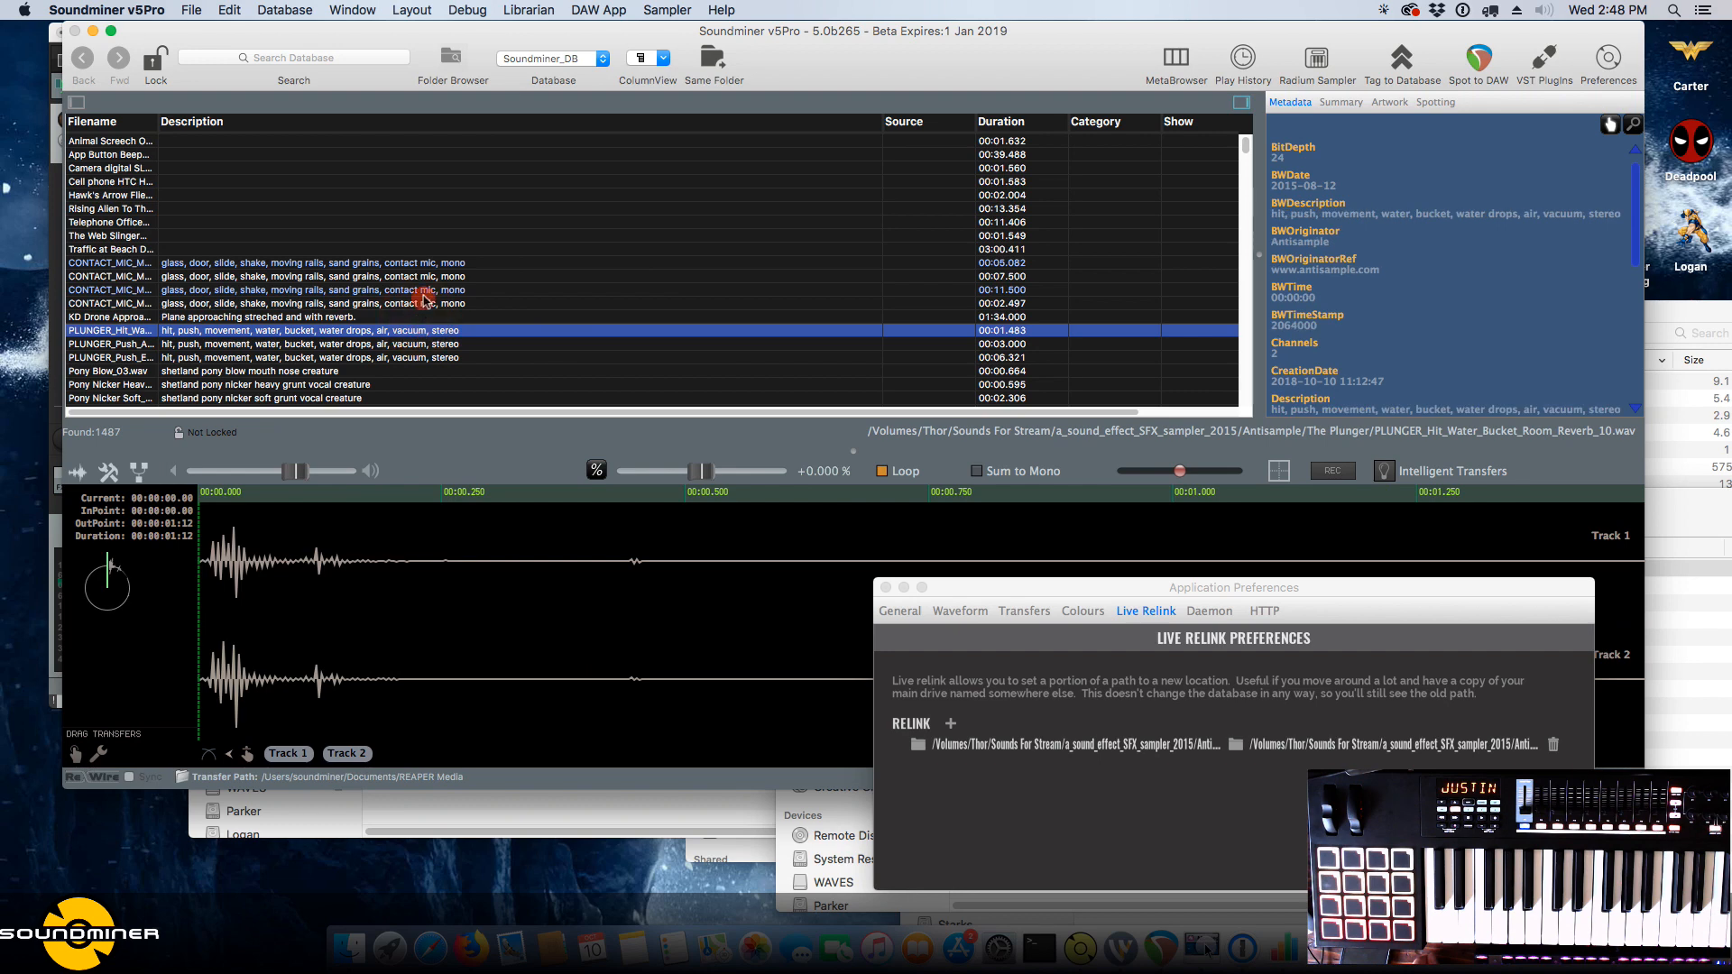
pyautogui.click(424, 304)
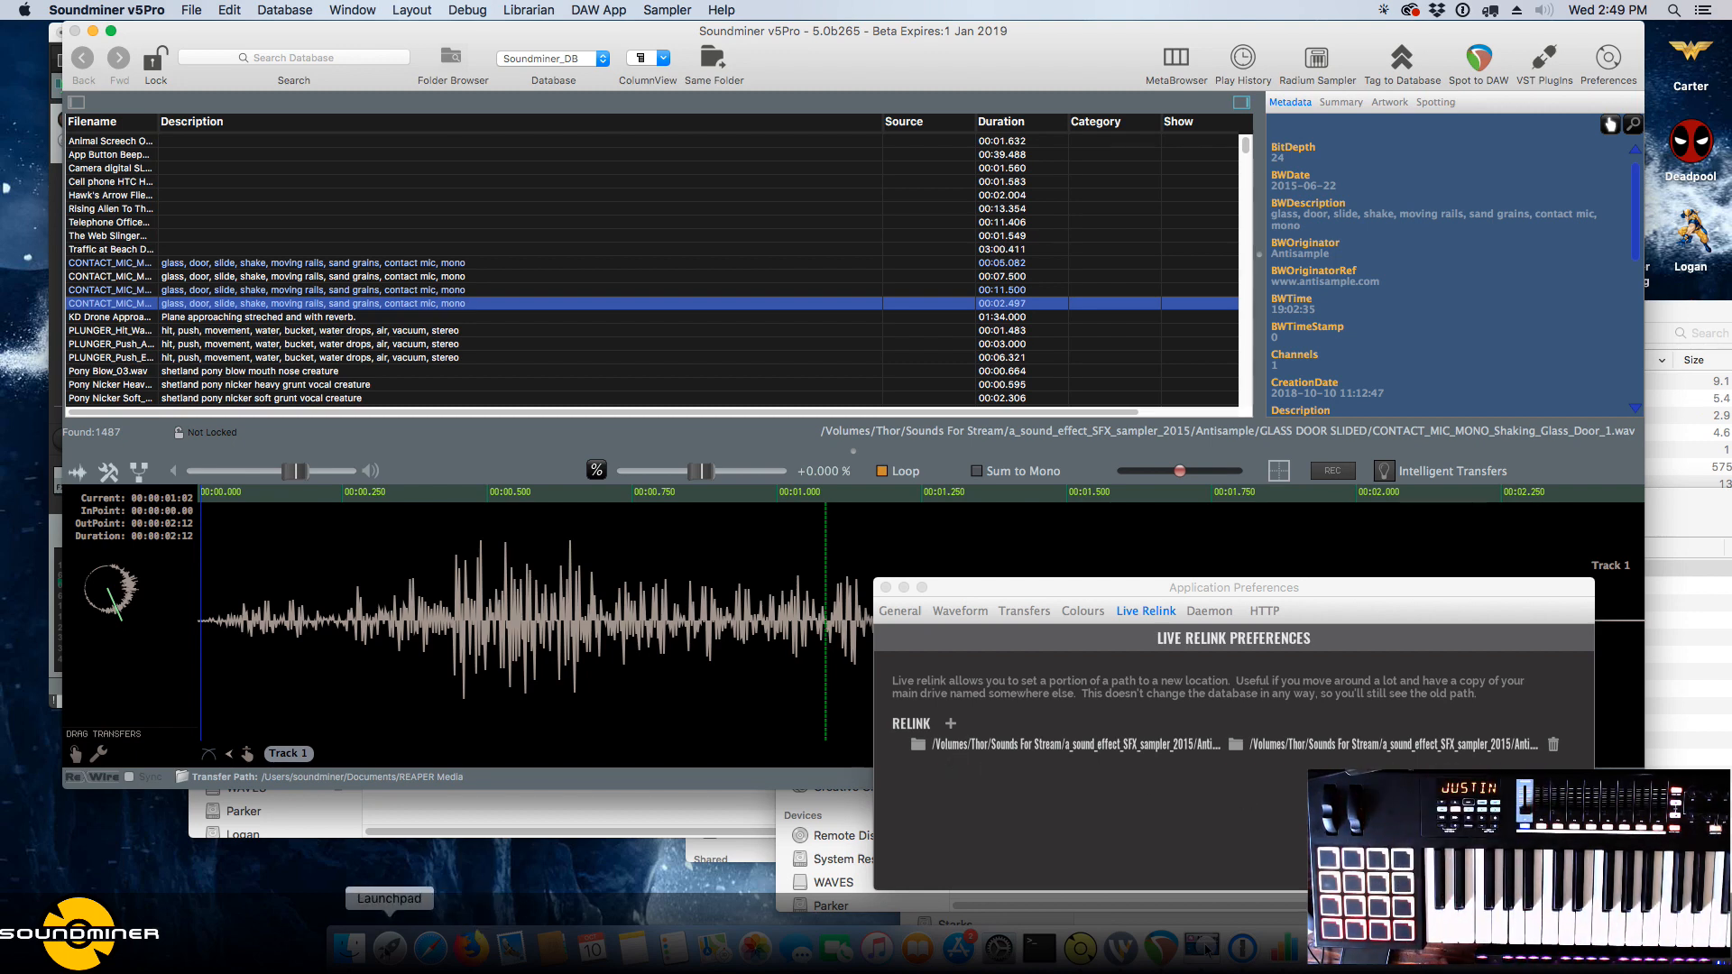
# In Finder, go up to the Thor drive and rename the Sounds For Stream folder as Sounds For Stream_2.
pyautogui.click(349, 947)
pyautogui.press('super+Up')
pyautogui.press('super+Up')
pyautogui.press('super+Up')
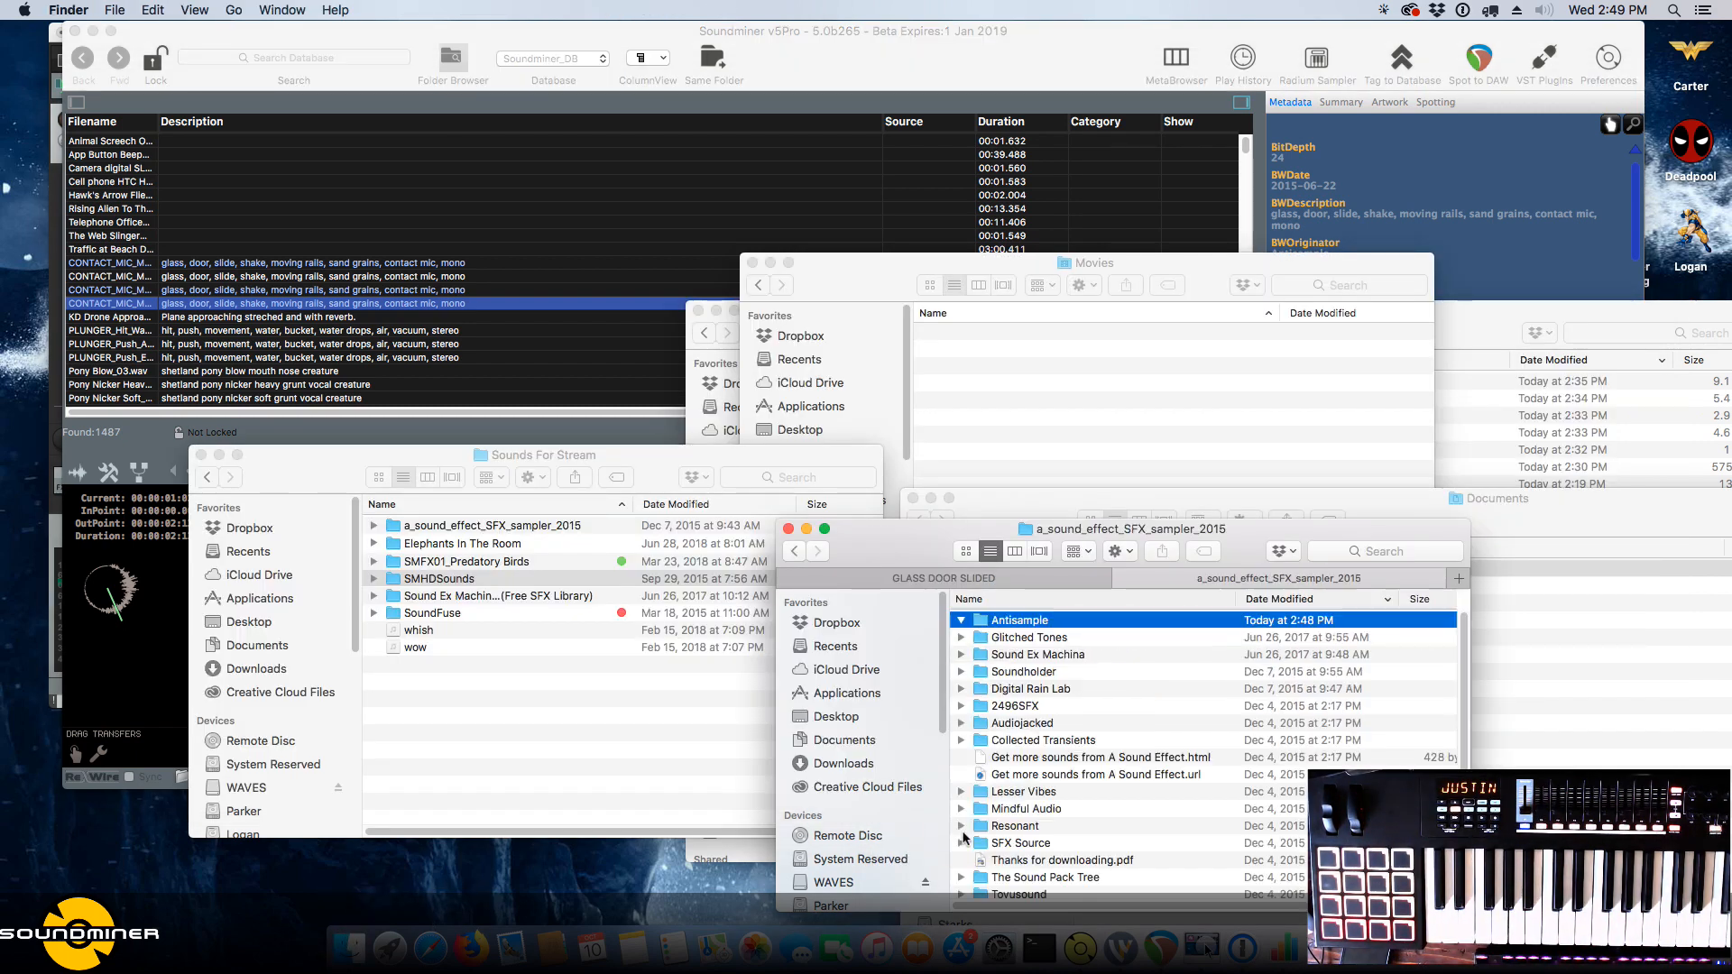
pyautogui.press('super+Up')
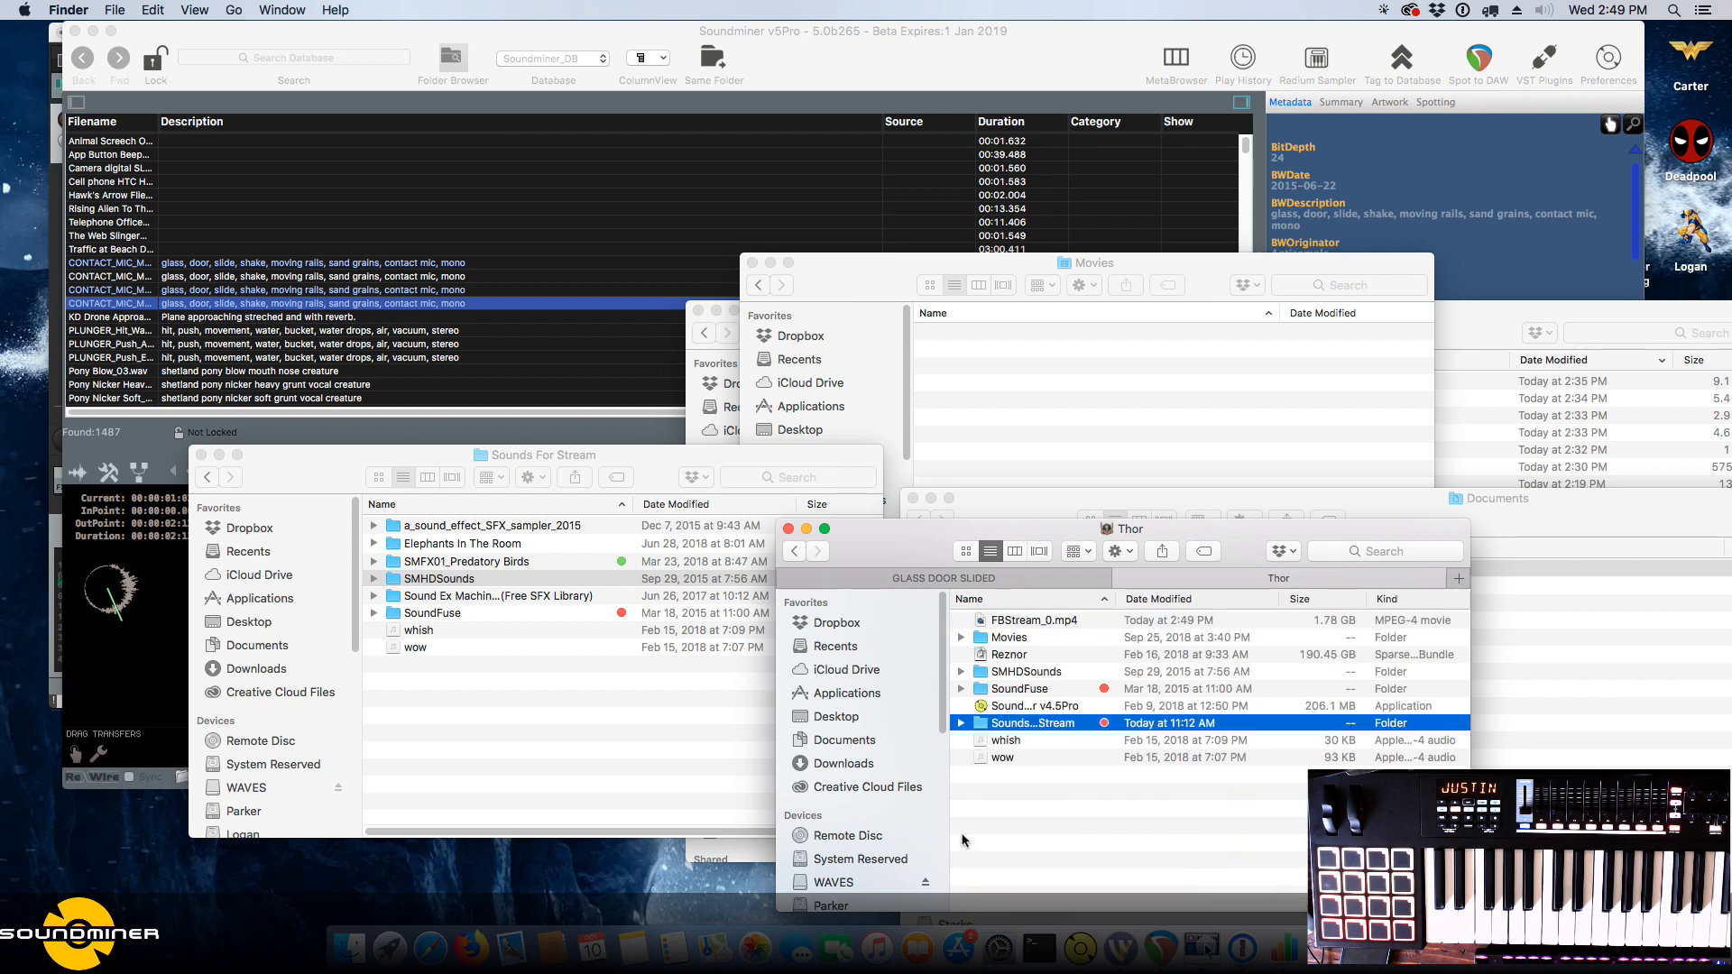
pyautogui.press('Return')
pyautogui.press('Right')
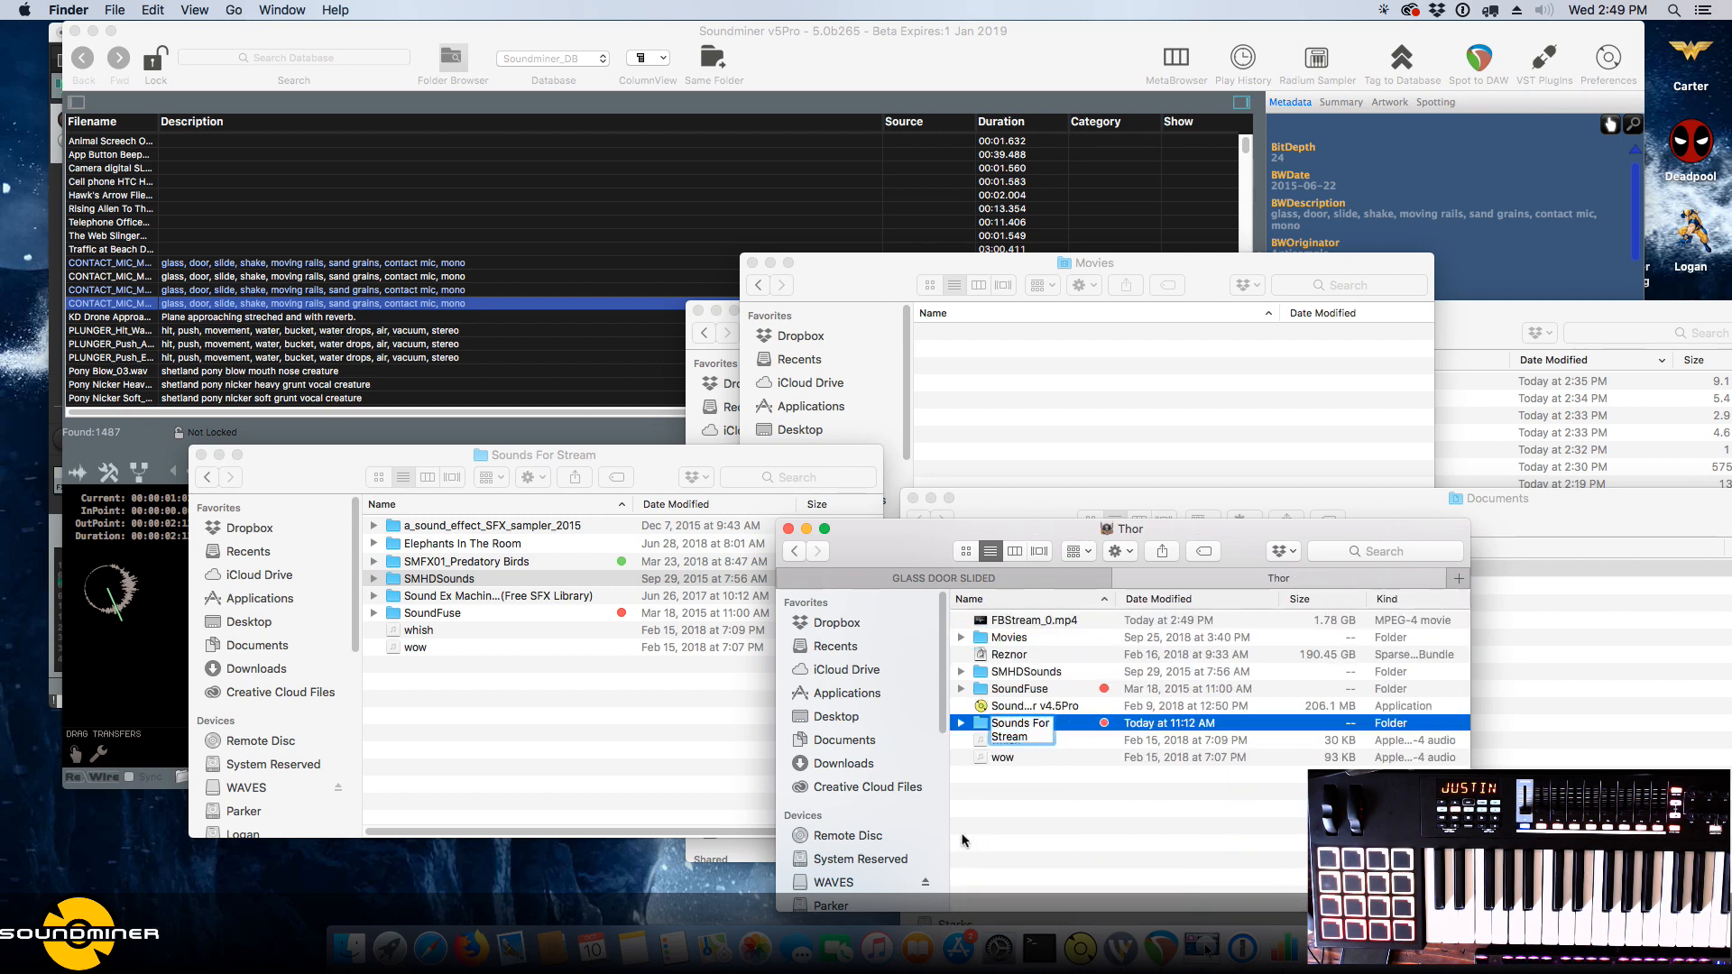
pyautogui.write('_2')
pyautogui.press('Return')
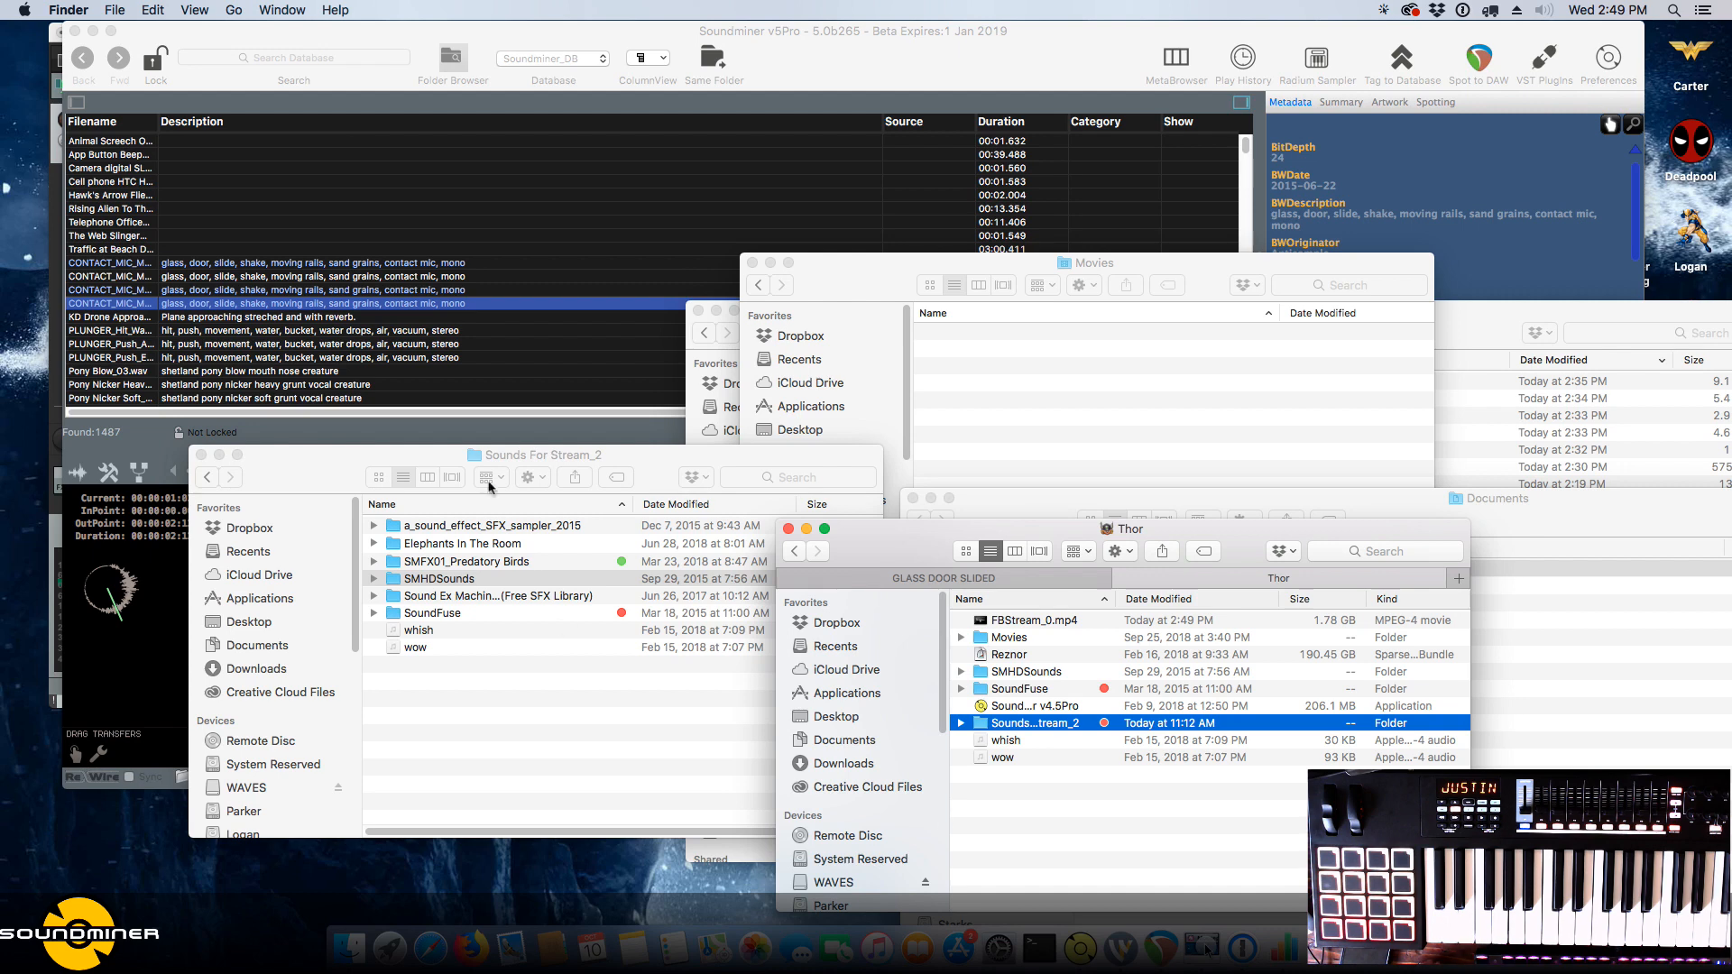
# Add a second Live Relink entry in Soundminer with /Volumes/Thor/Sounds For Stream as its source path.
pyautogui.click(423, 310)
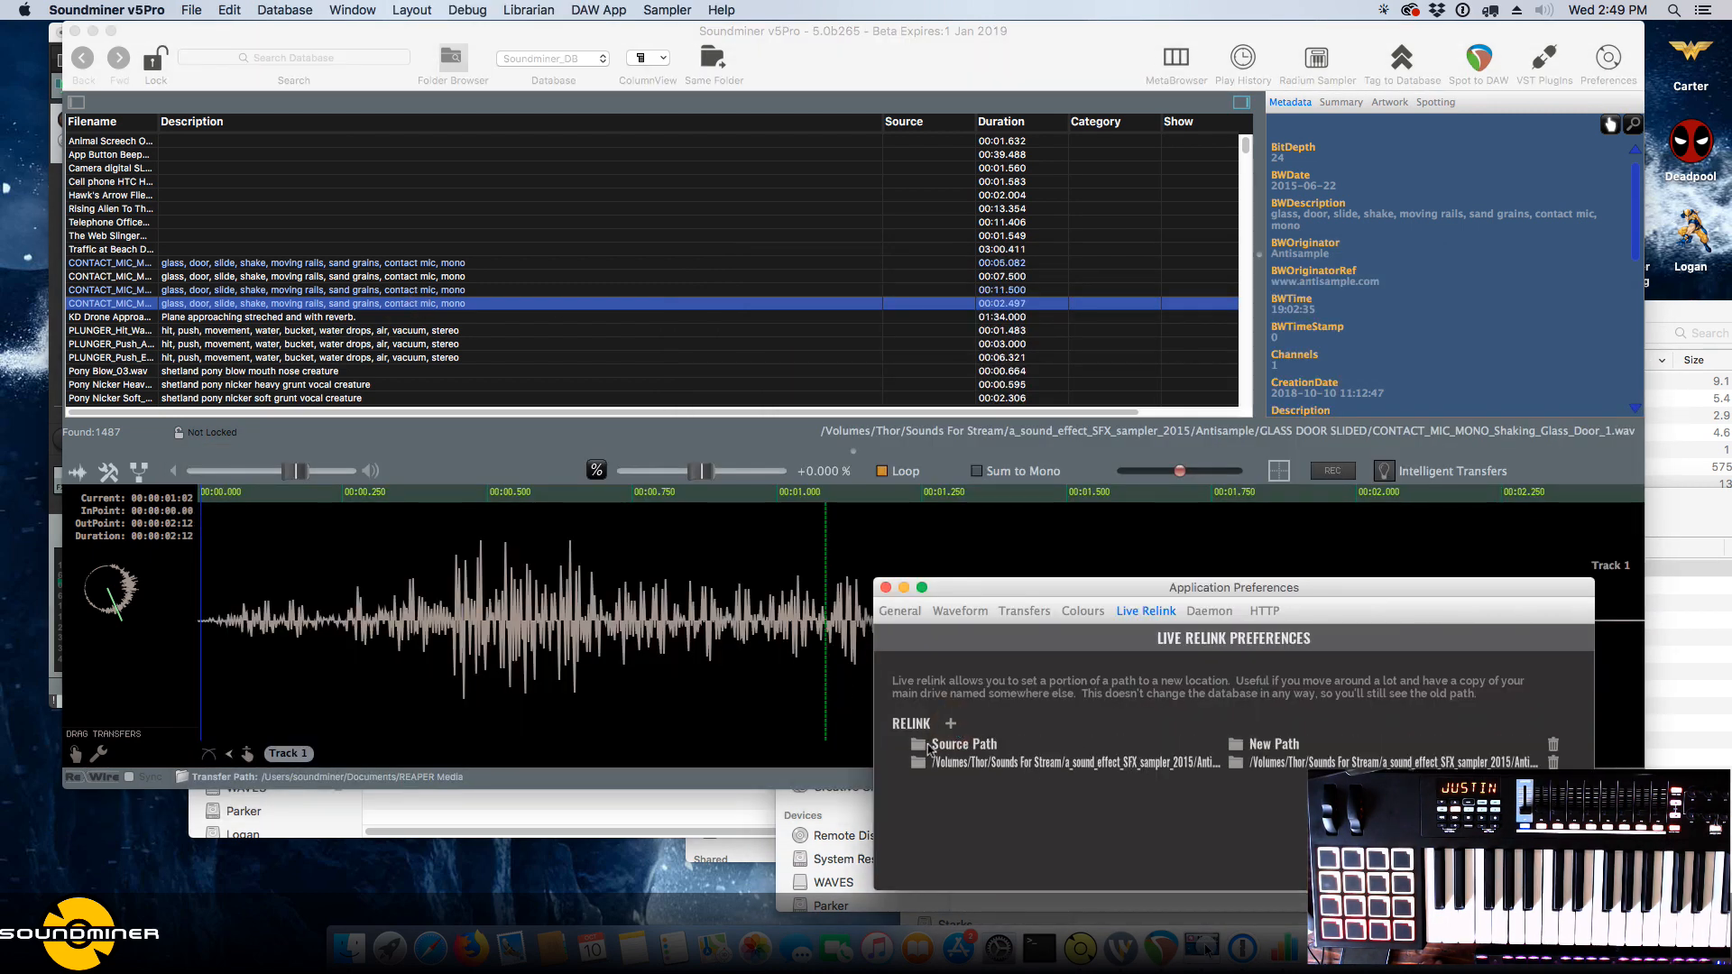
pyautogui.click(930, 747)
pyautogui.moveTo(896, 735)
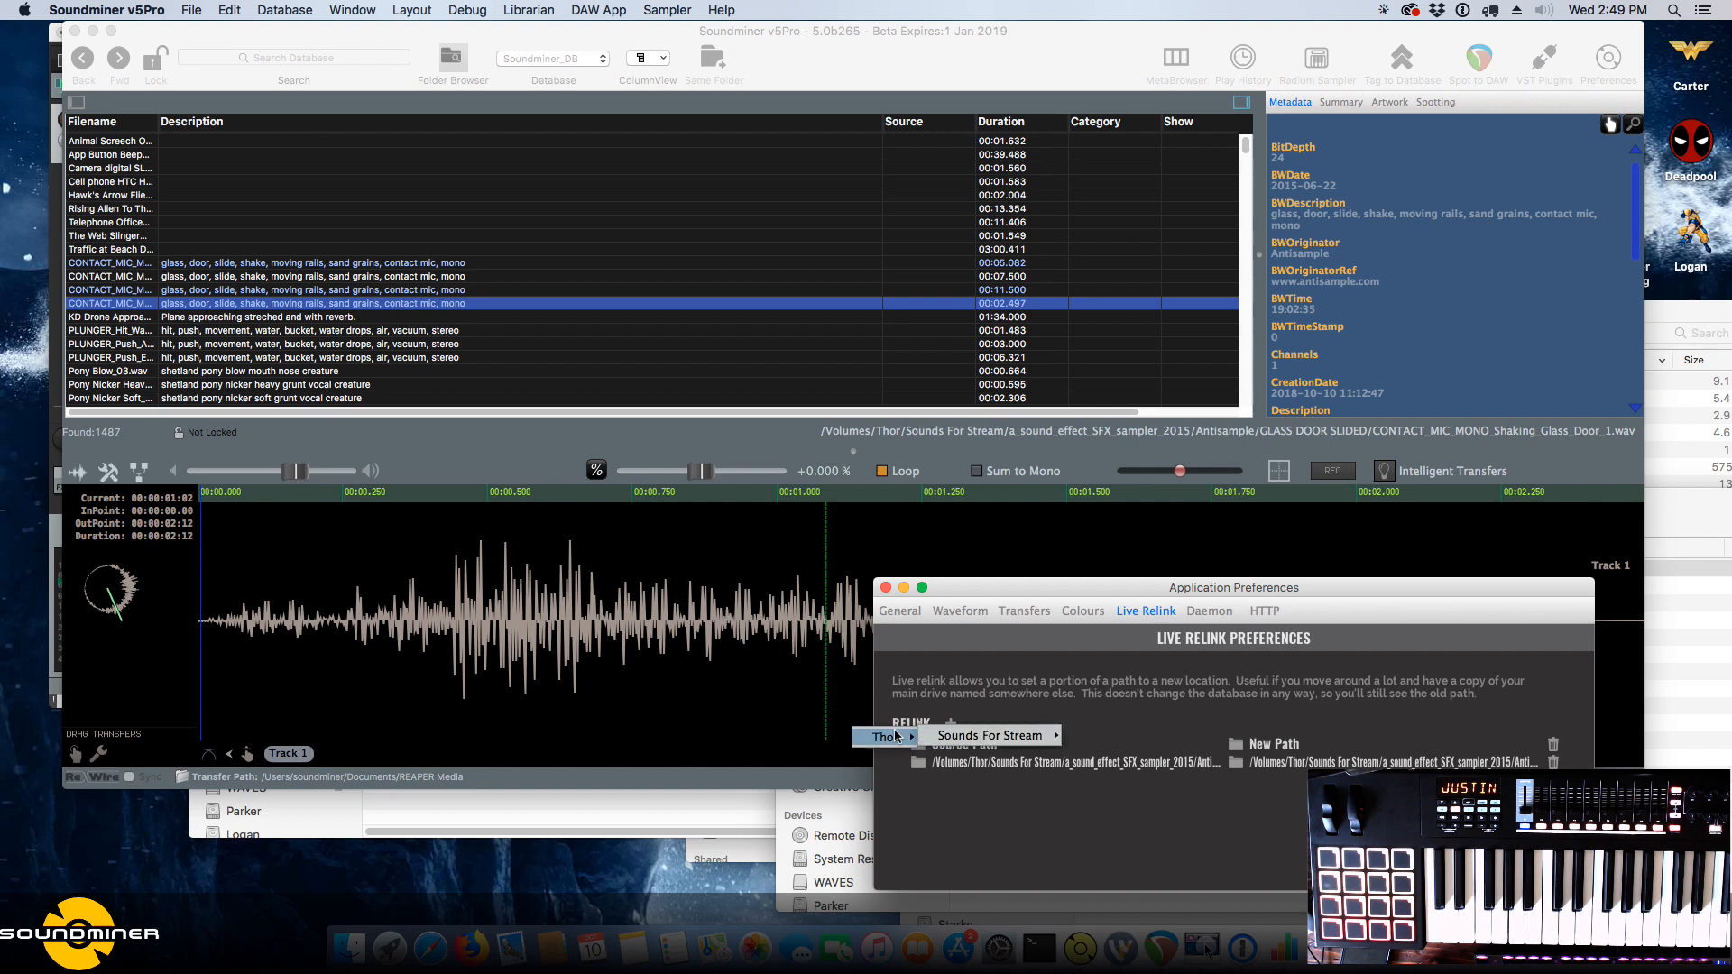
pyautogui.click(990, 735)
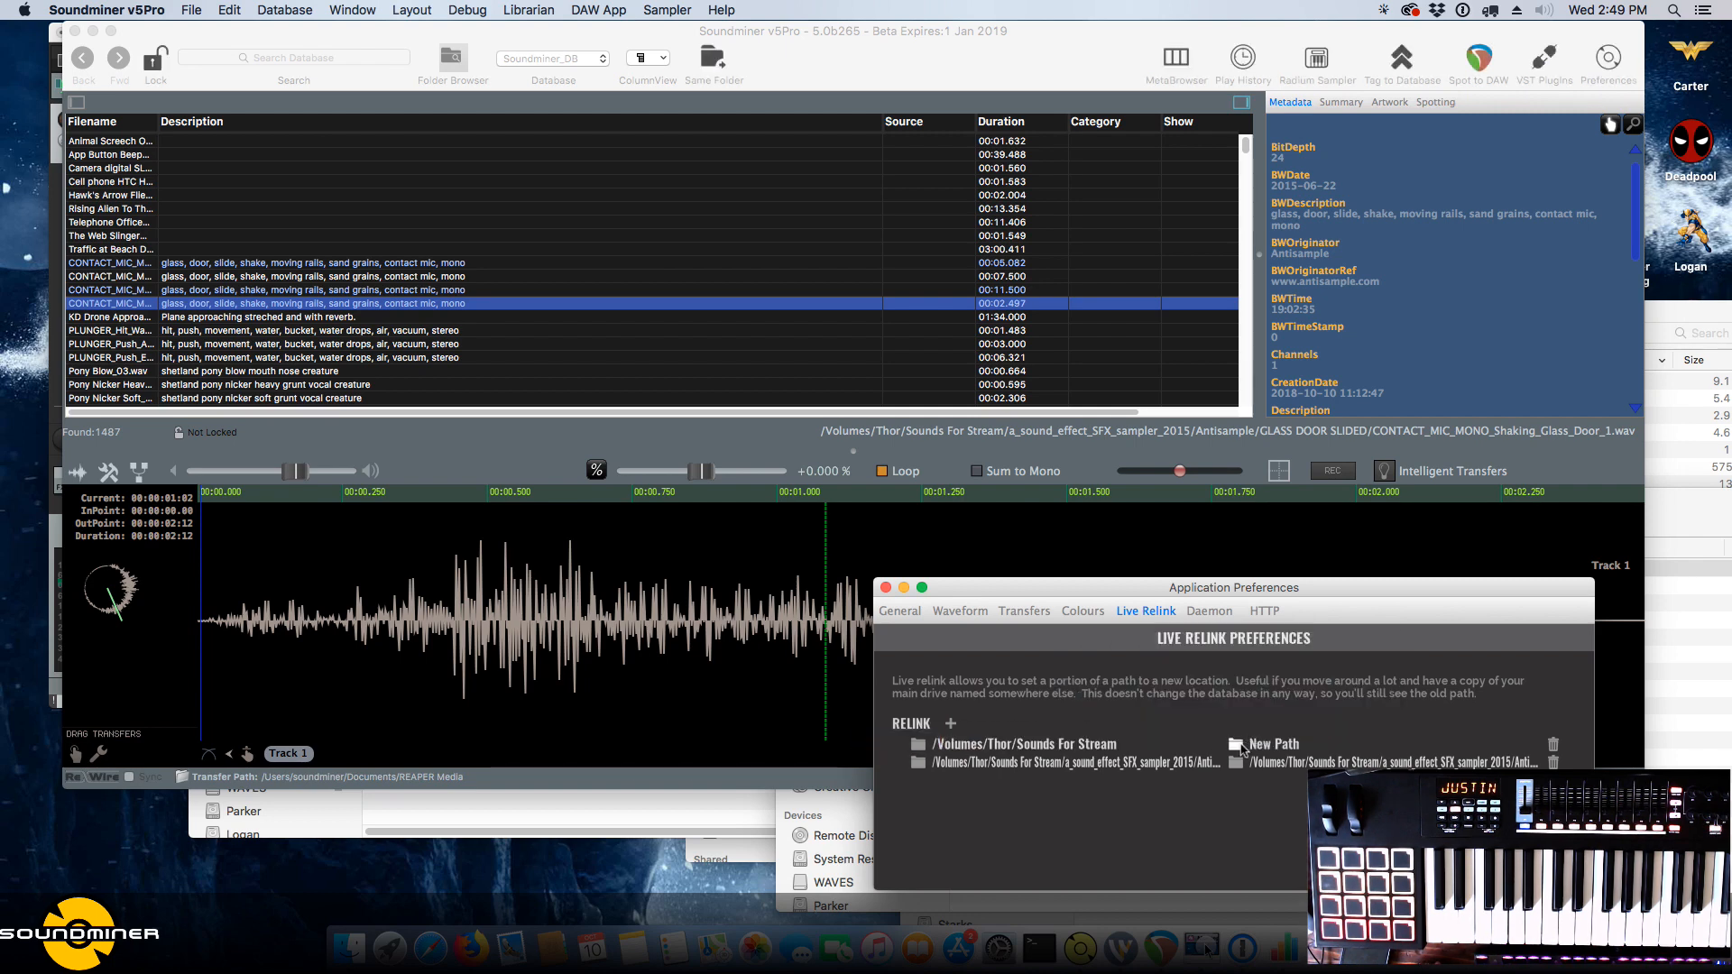
# Set the second relink entry's new path to the Sounds For Stream_2 folder on Thor.
pyautogui.click(1236, 748)
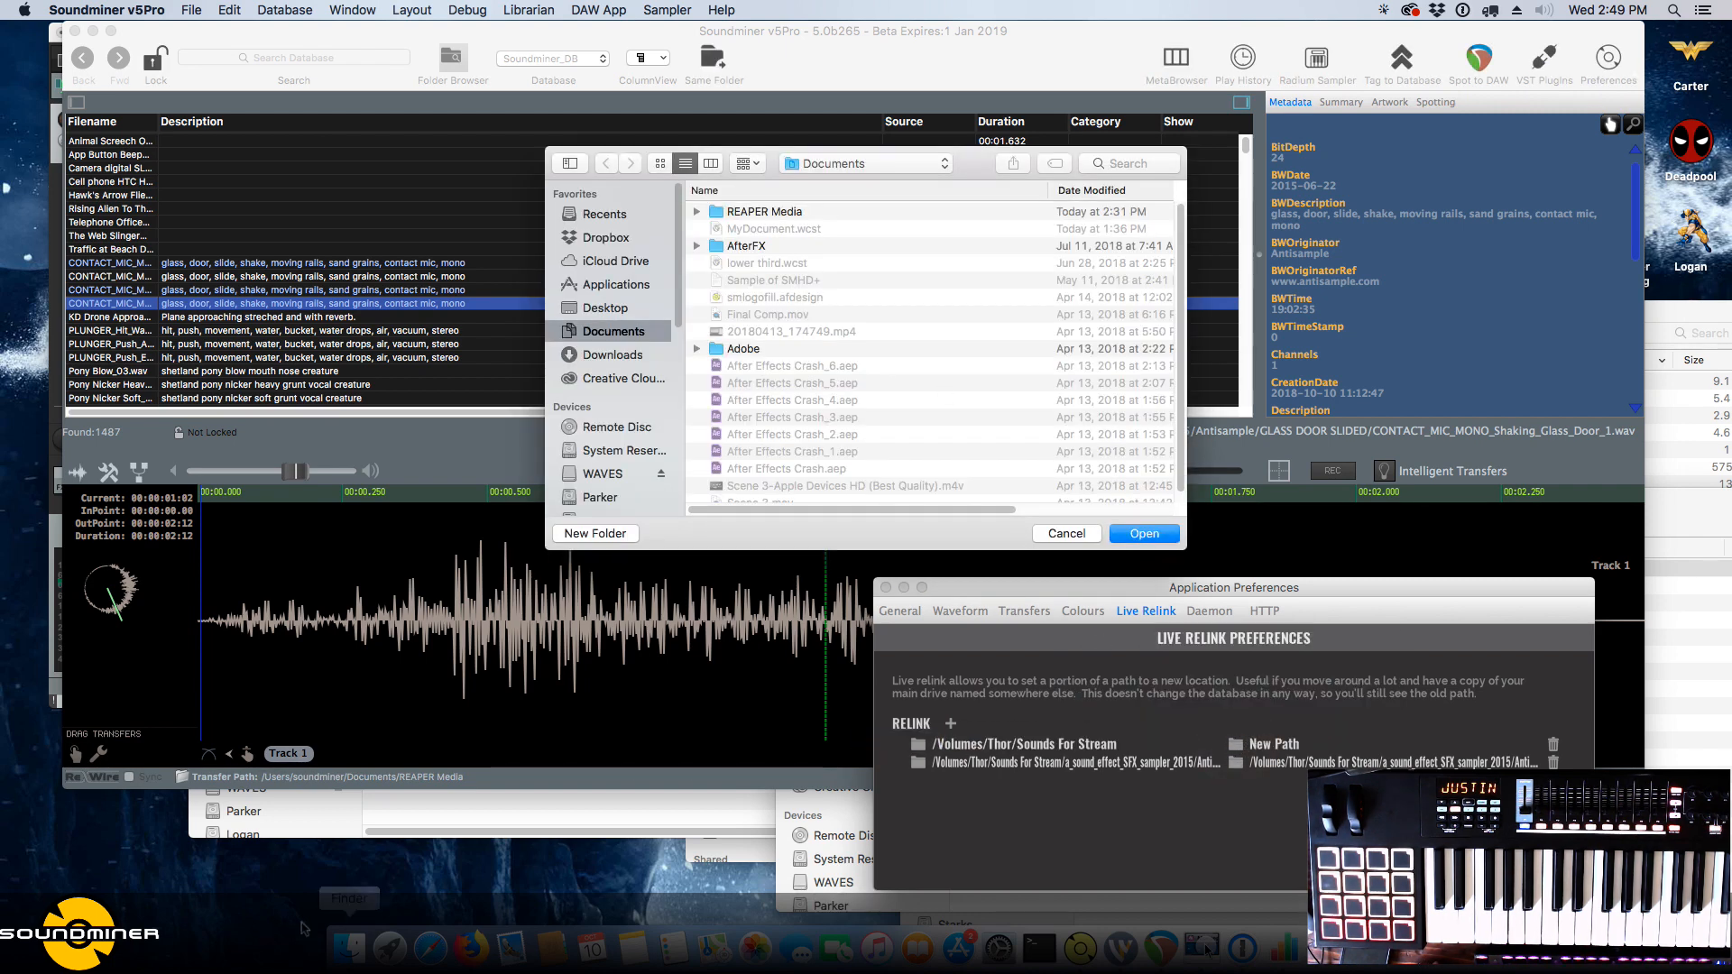
pyautogui.click(349, 945)
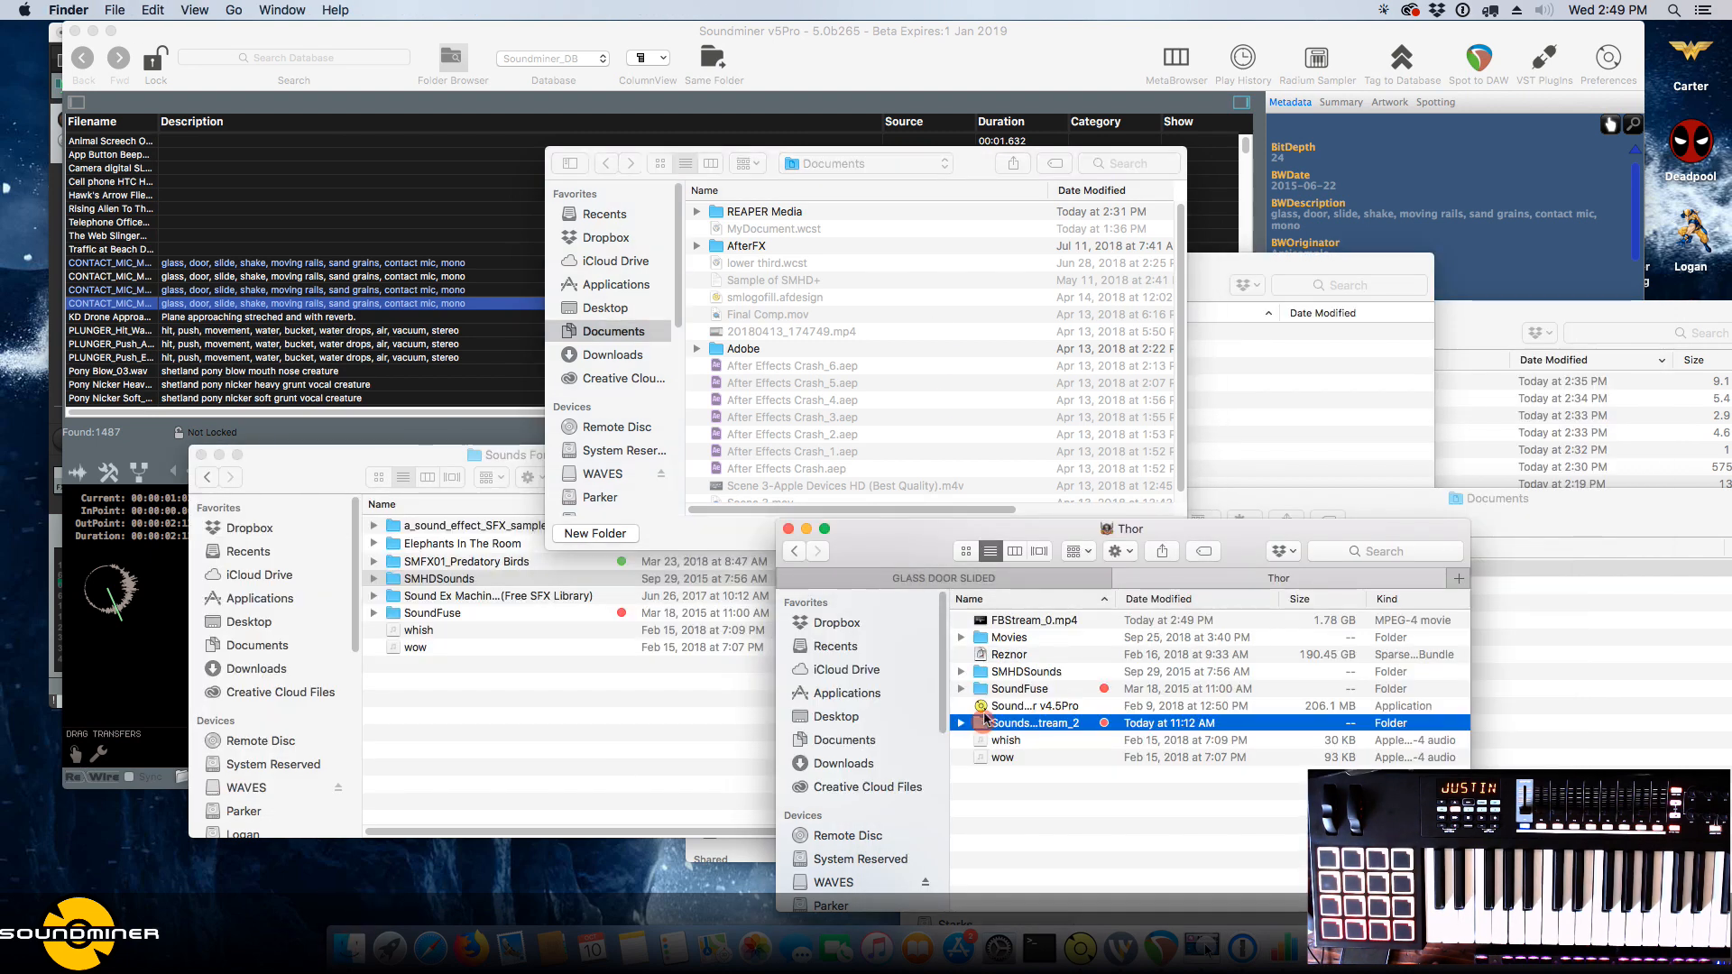
pyautogui.moveTo(988, 723); pyautogui.dragTo(848, 258)
pyautogui.click(774, 399)
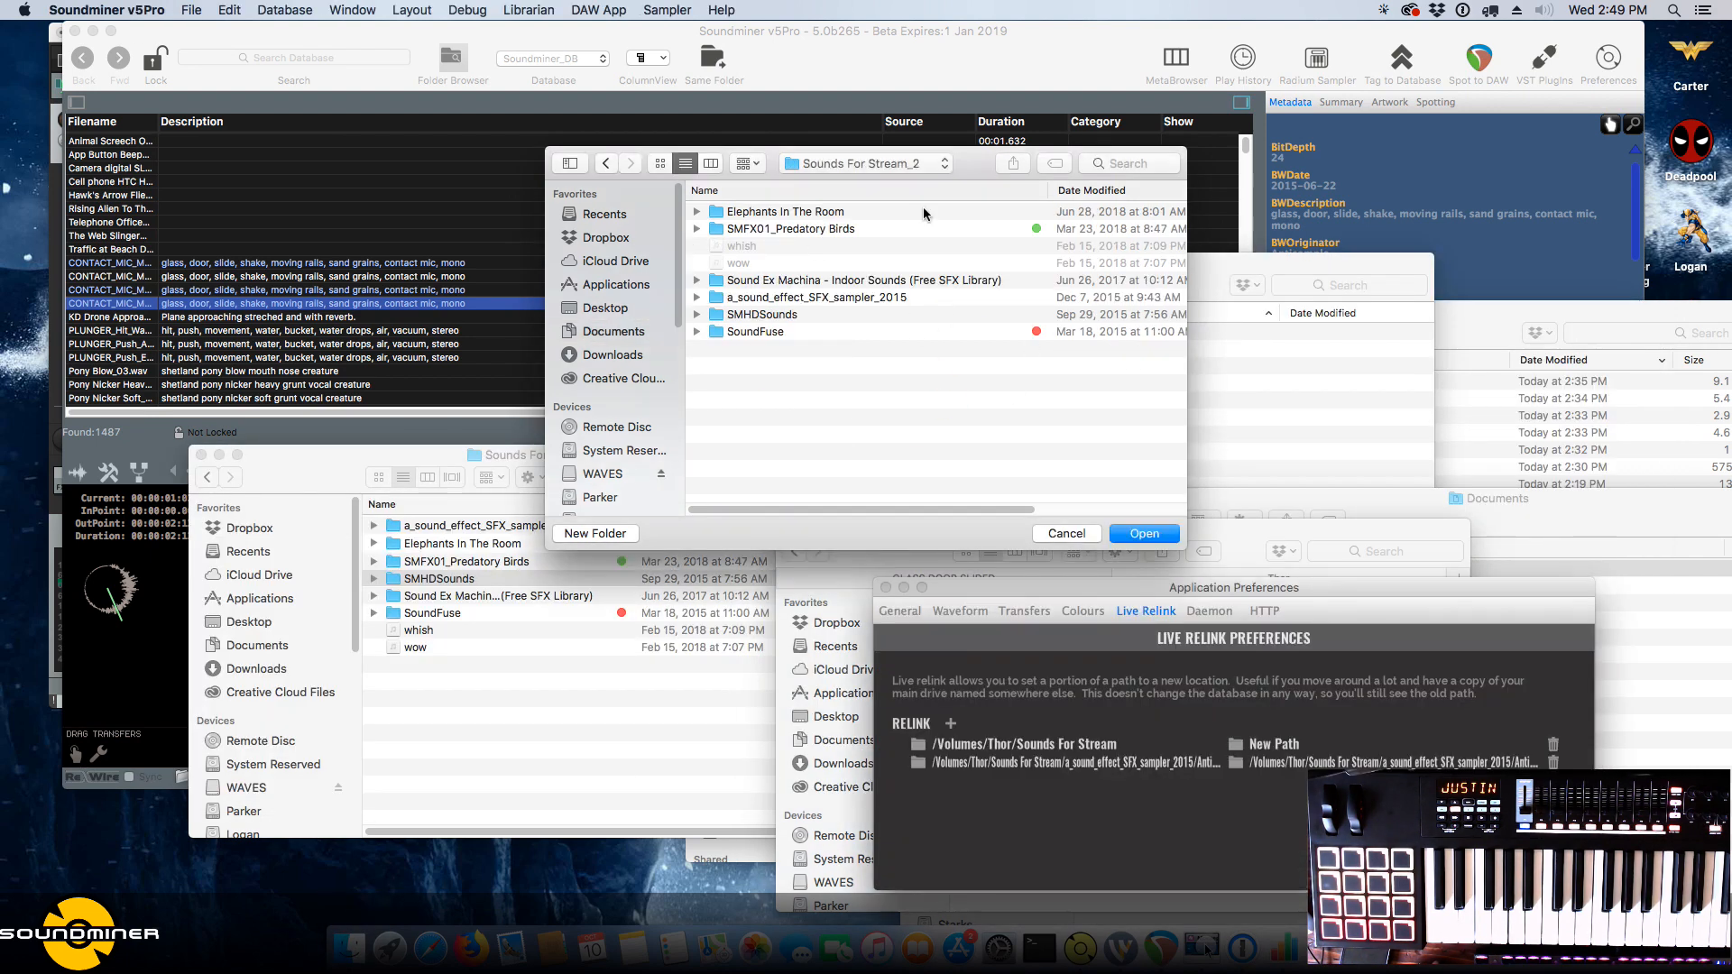
pyautogui.click(1164, 539)
# Play the Rising Alien To The Rescue.wav record from several points of its waveform and lower the playback volume.
pyautogui.click(406, 208)
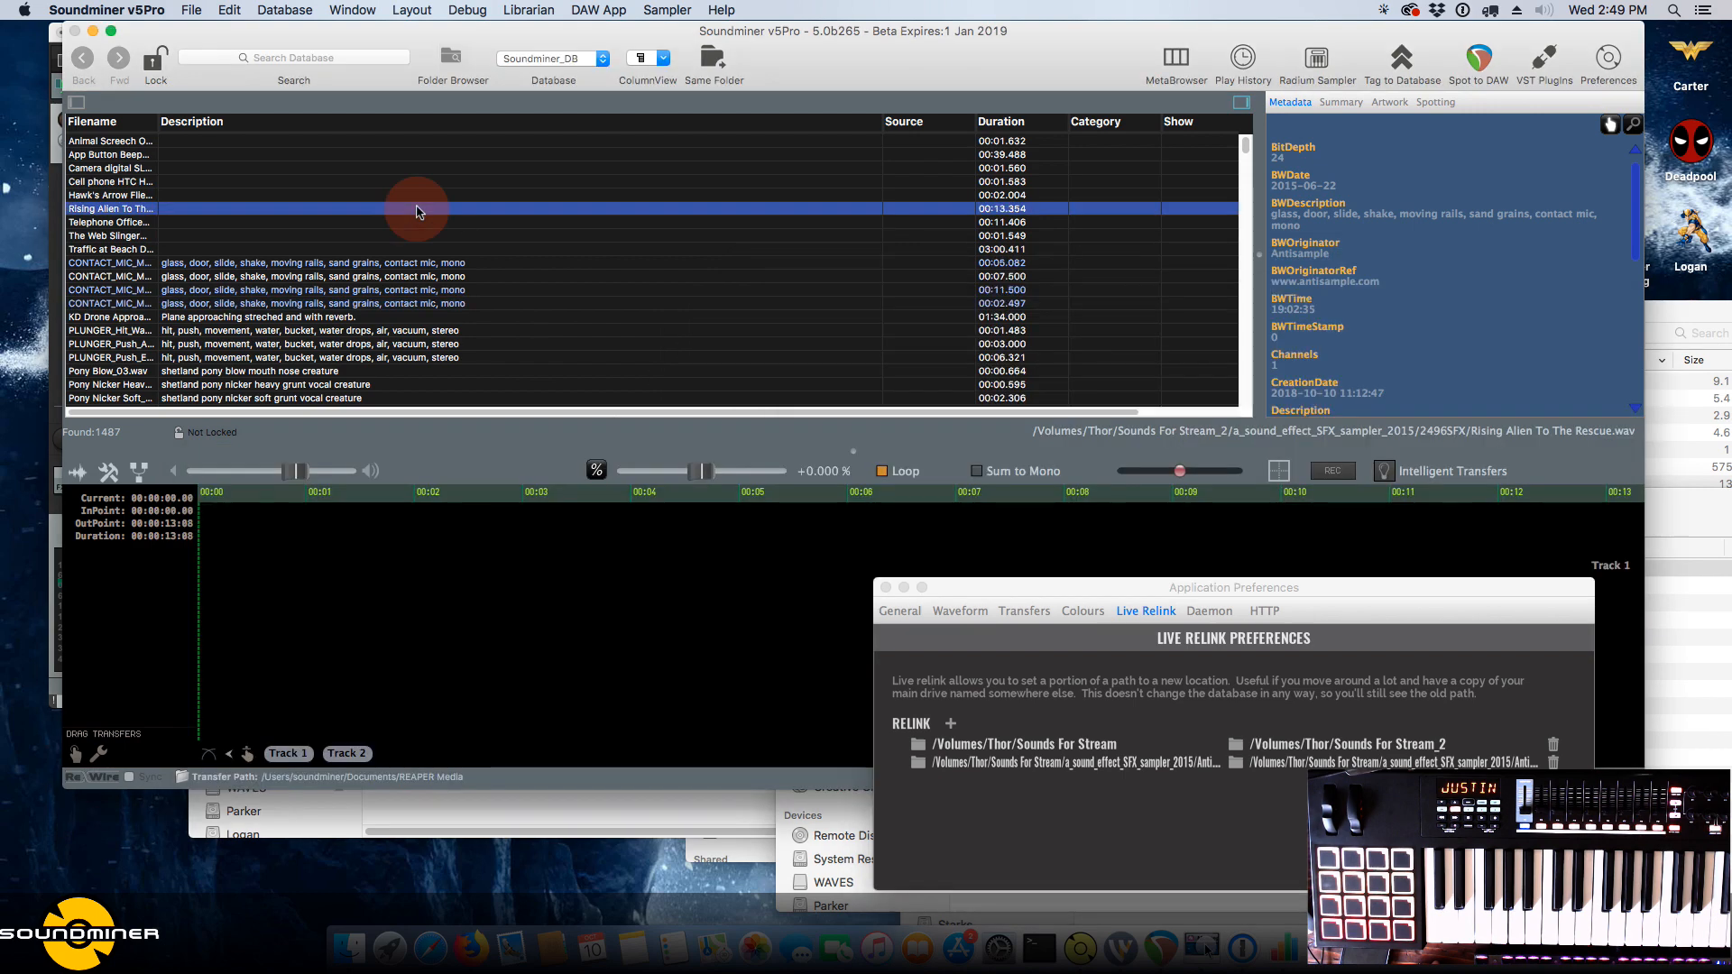
pyautogui.click(476, 609)
pyautogui.click(686, 657)
pyautogui.click(463, 612)
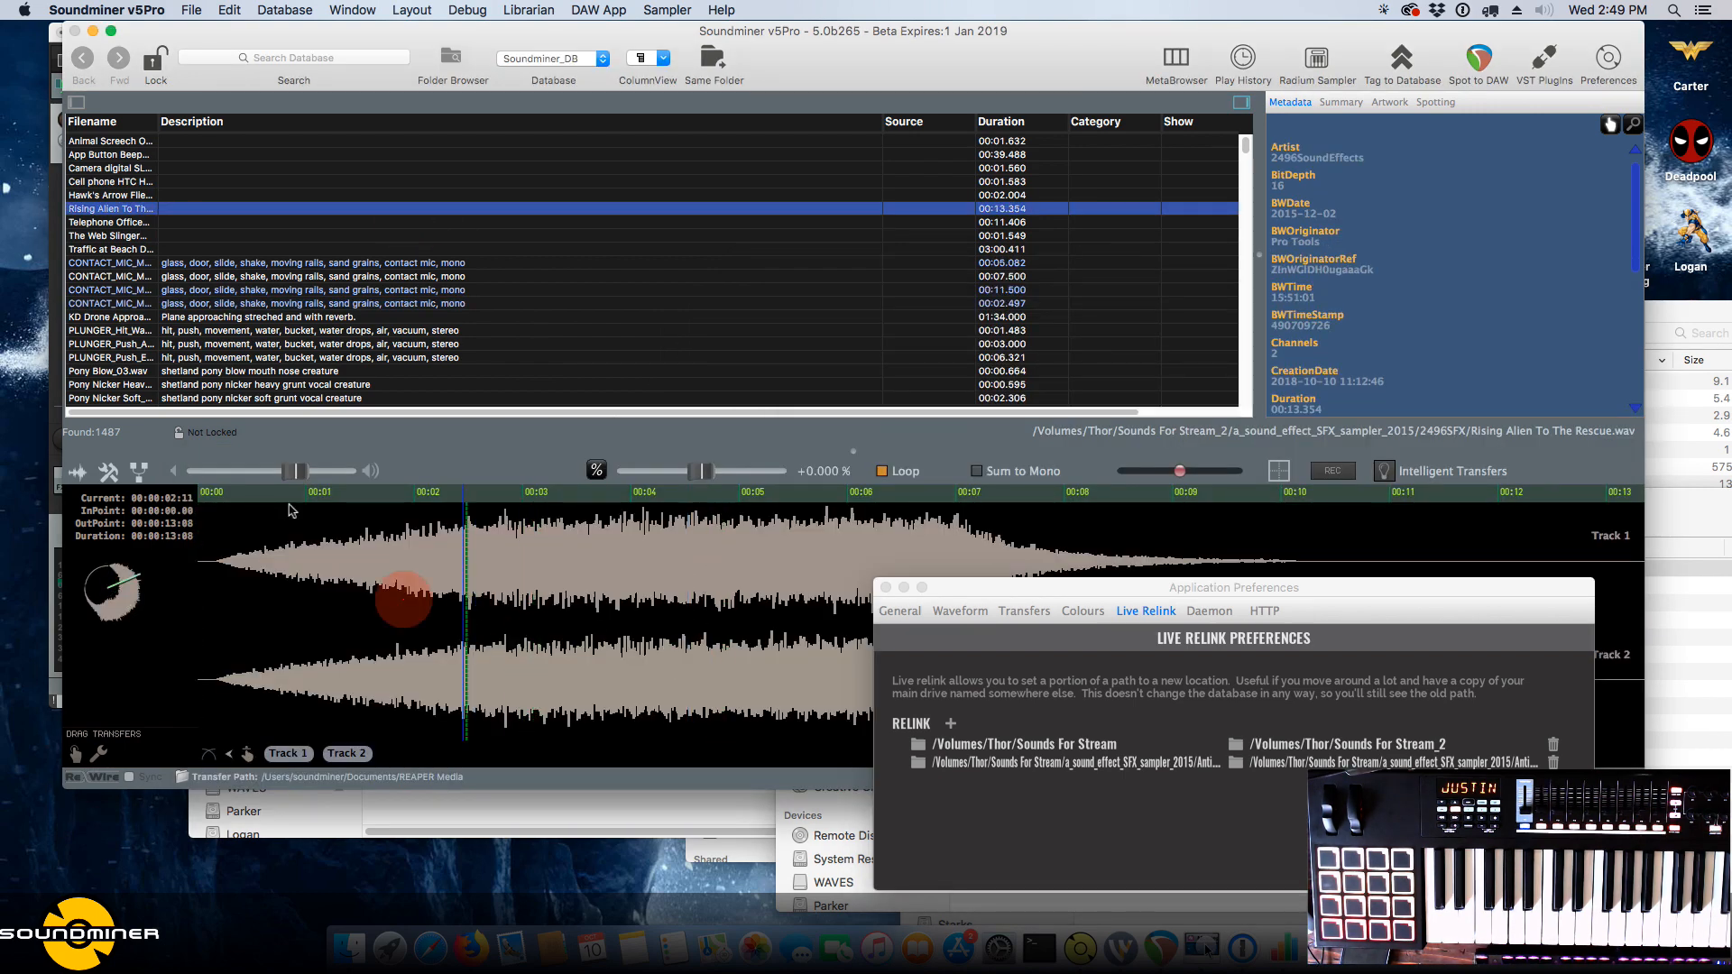
pyautogui.moveTo(295, 473); pyautogui.dragTo(271, 473)
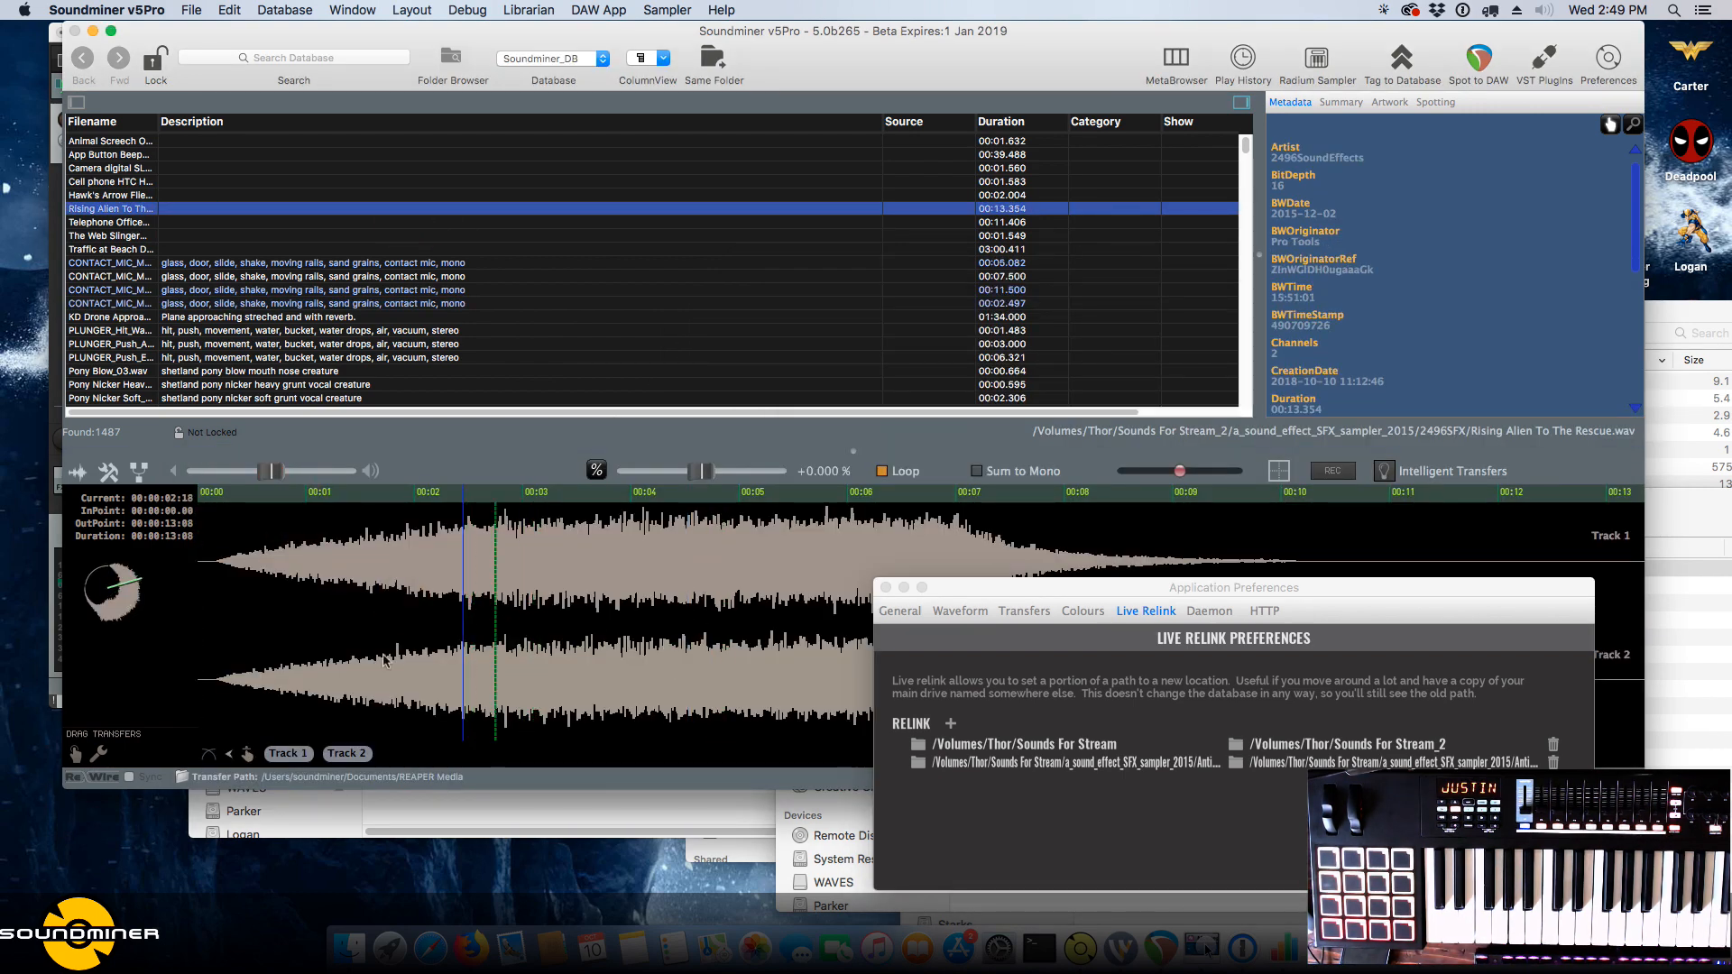
pyautogui.click(592, 667)
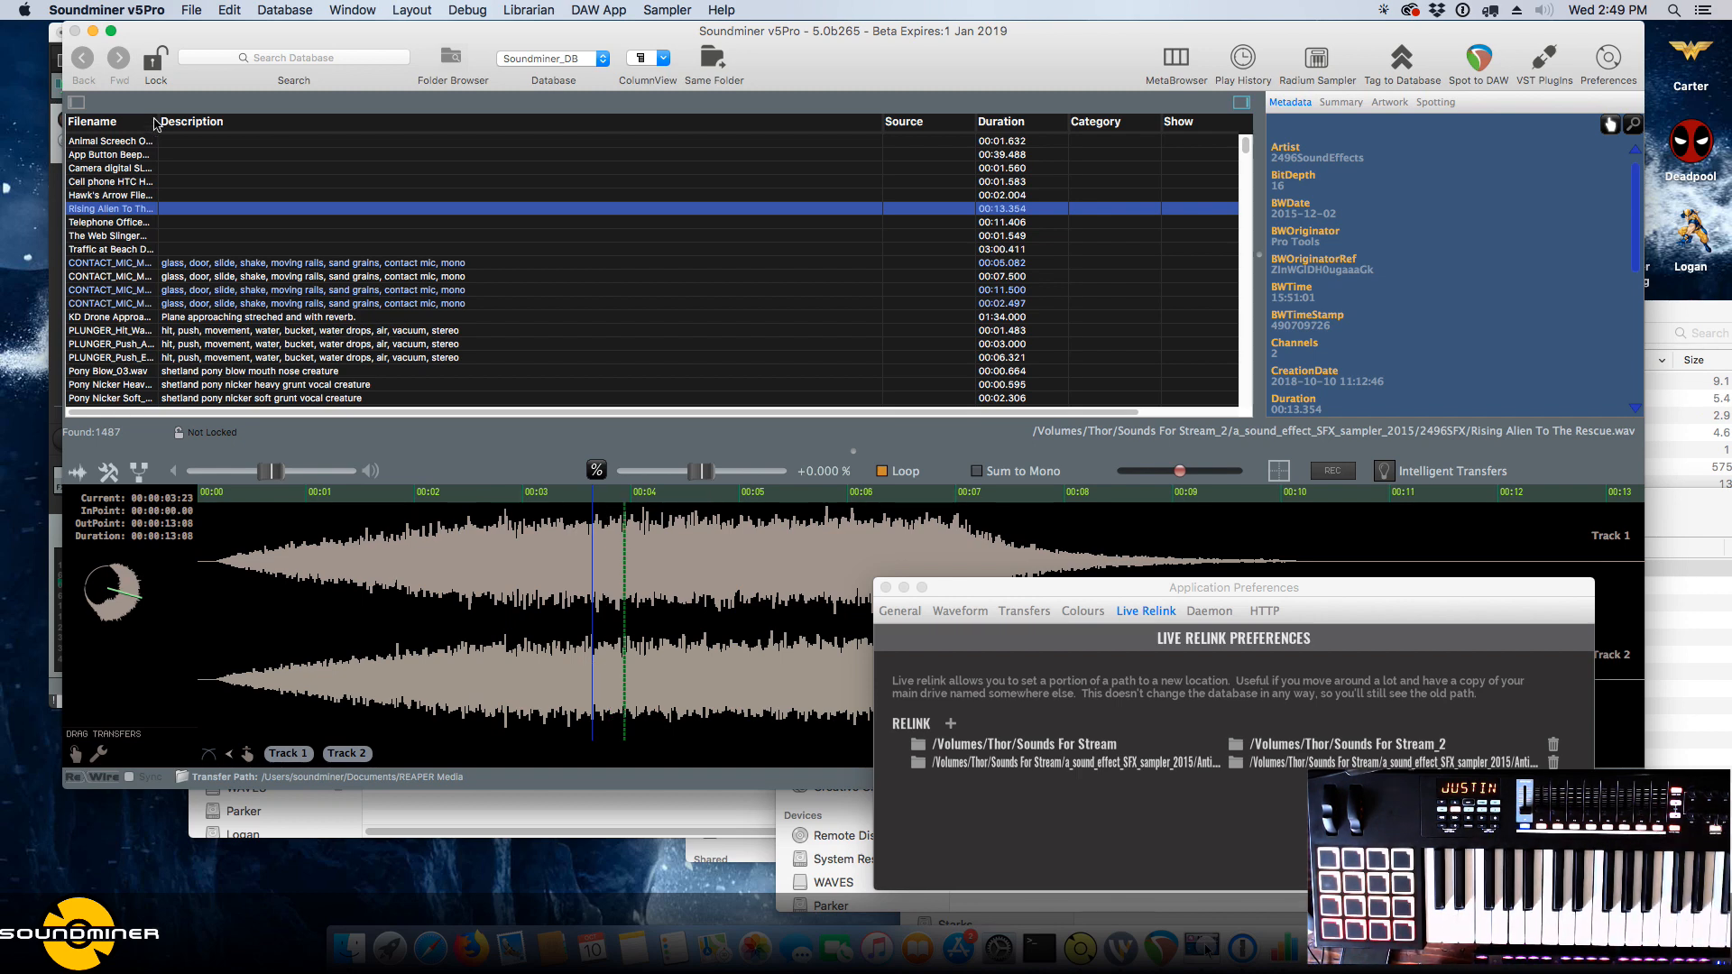
# Widen the Filename column to fit the full file names and select The Web Slinger Shoots 4.wav.
pyautogui.moveTo(159, 136); pyautogui.dragTo(423, 138)
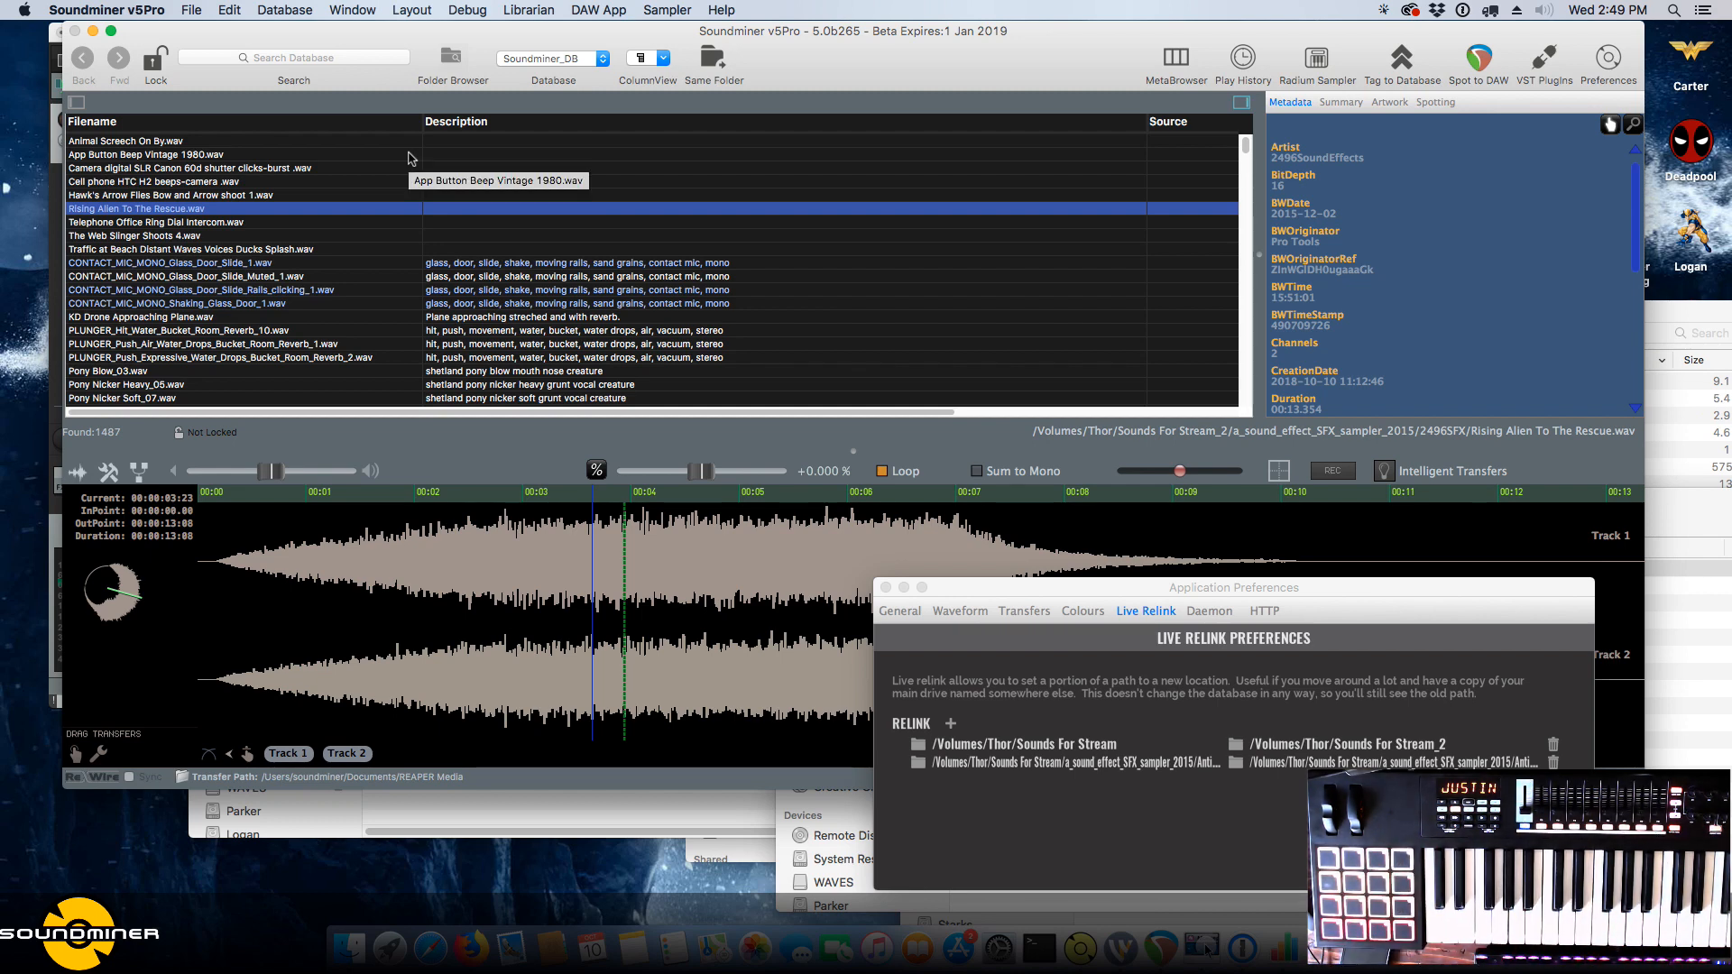
pyautogui.click(551, 235)
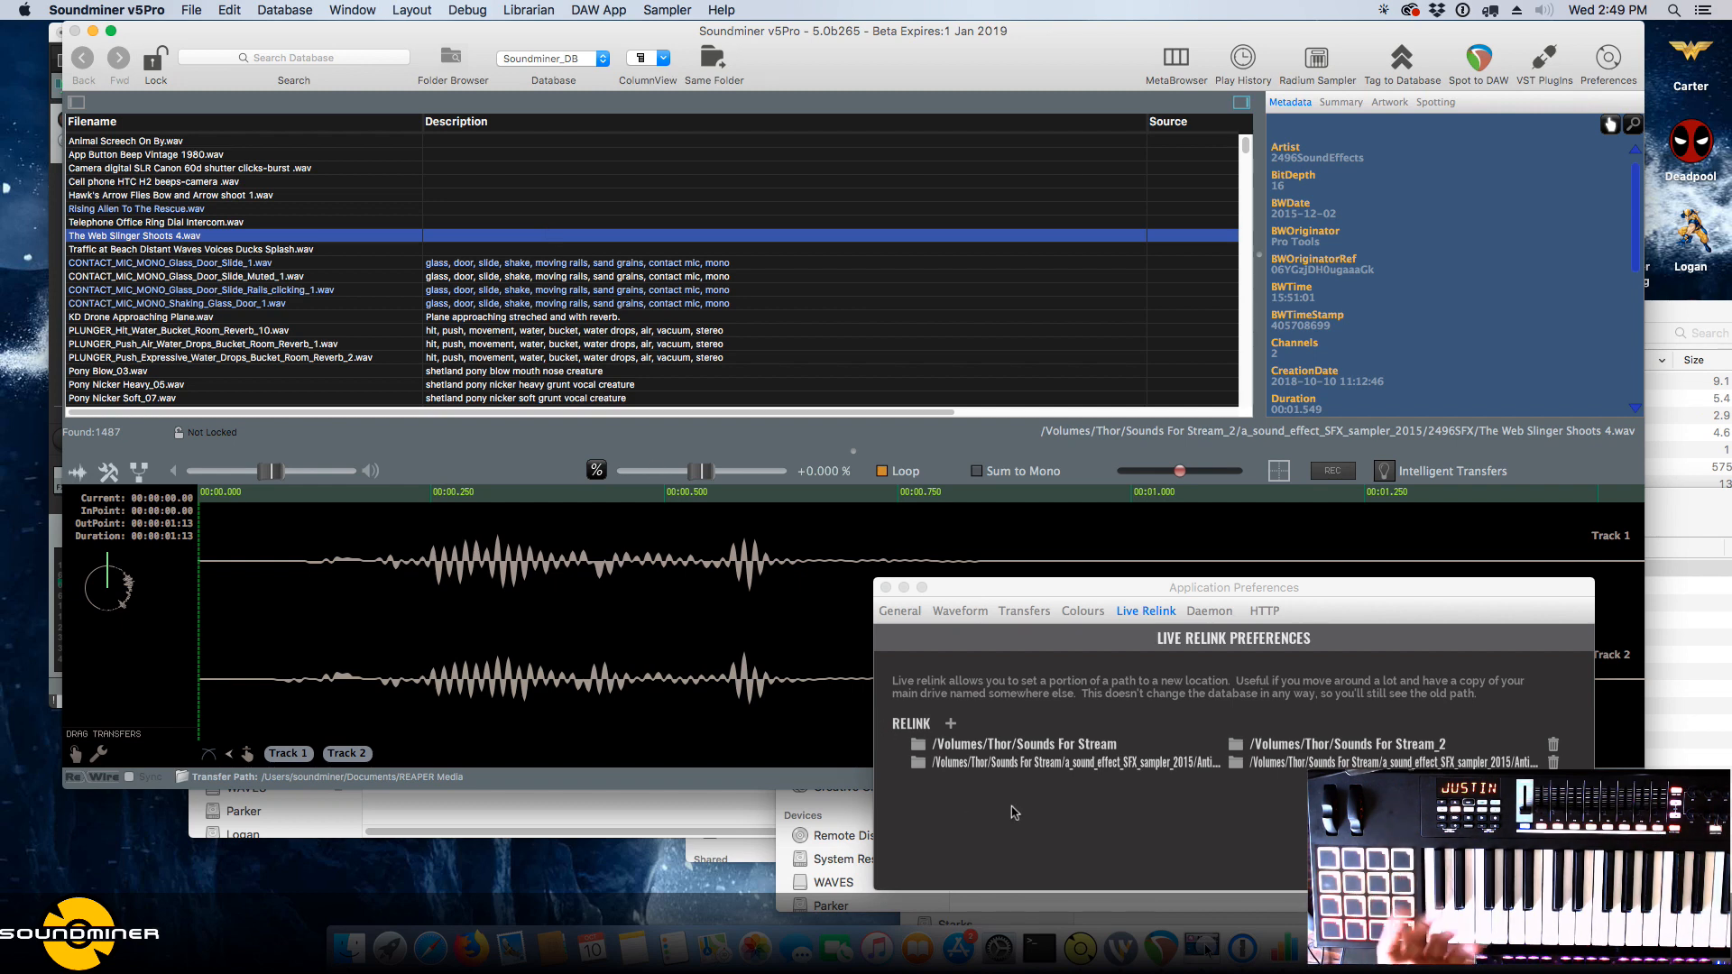
# Change the upper relink entry's source path to /Volumes/Thor and its new path to /Volumes/WAVES.
pyautogui.click(918, 752)
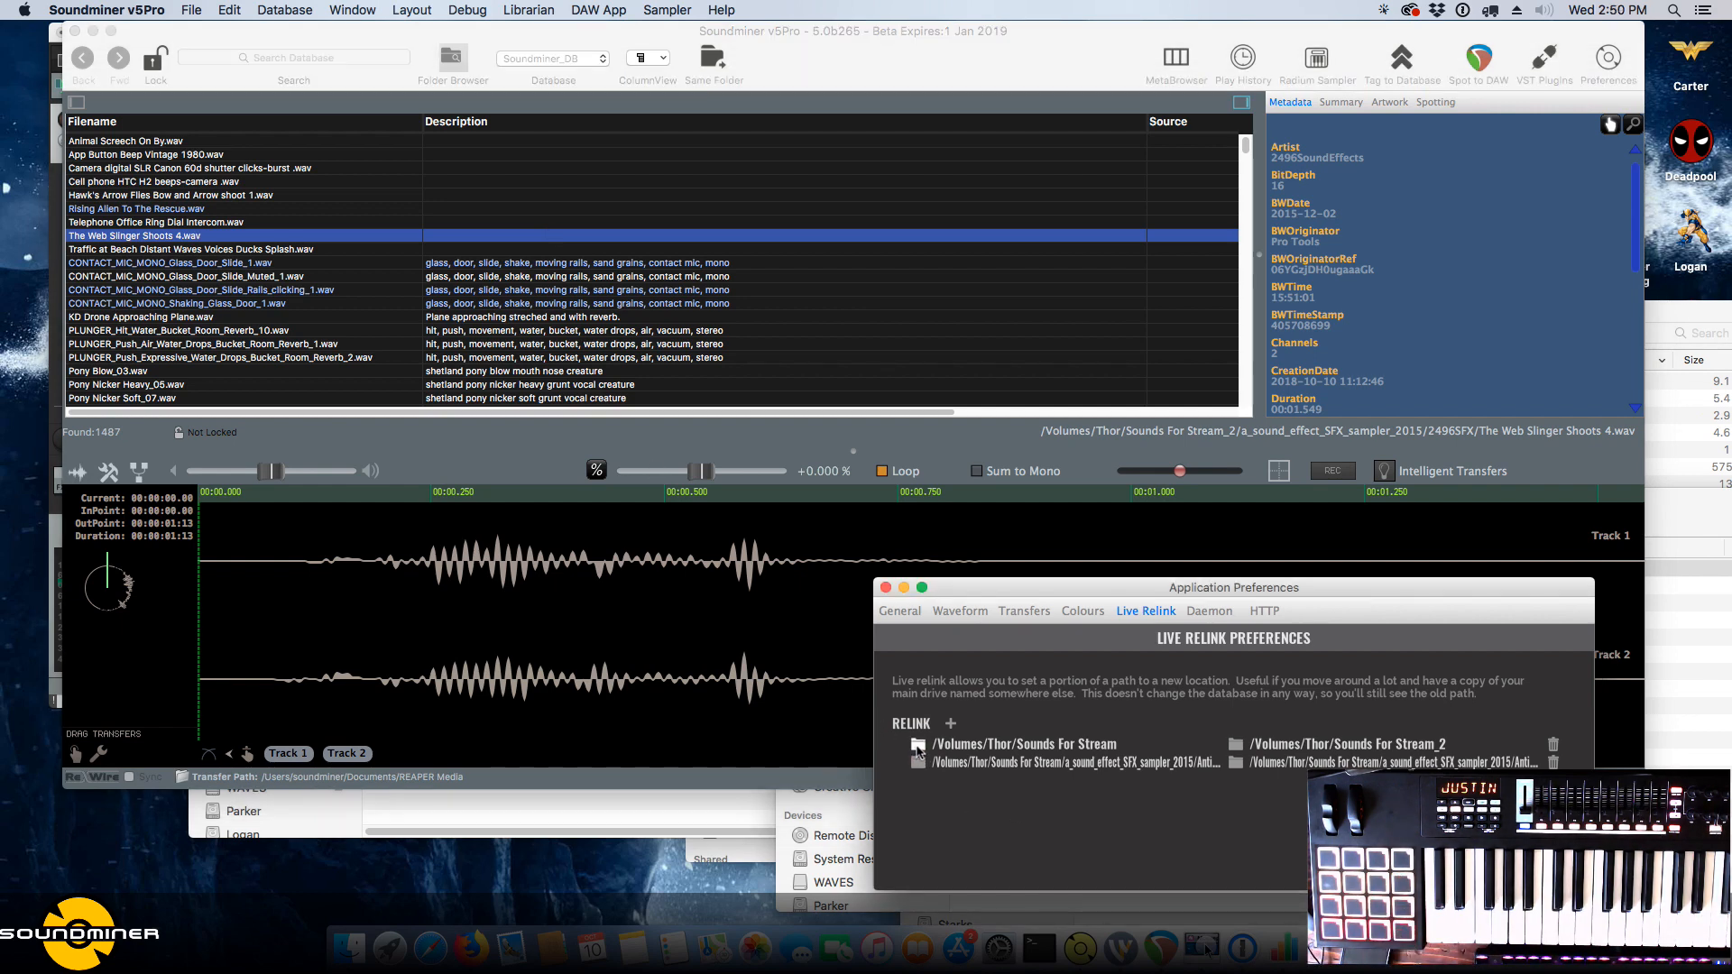
pyautogui.click(919, 749)
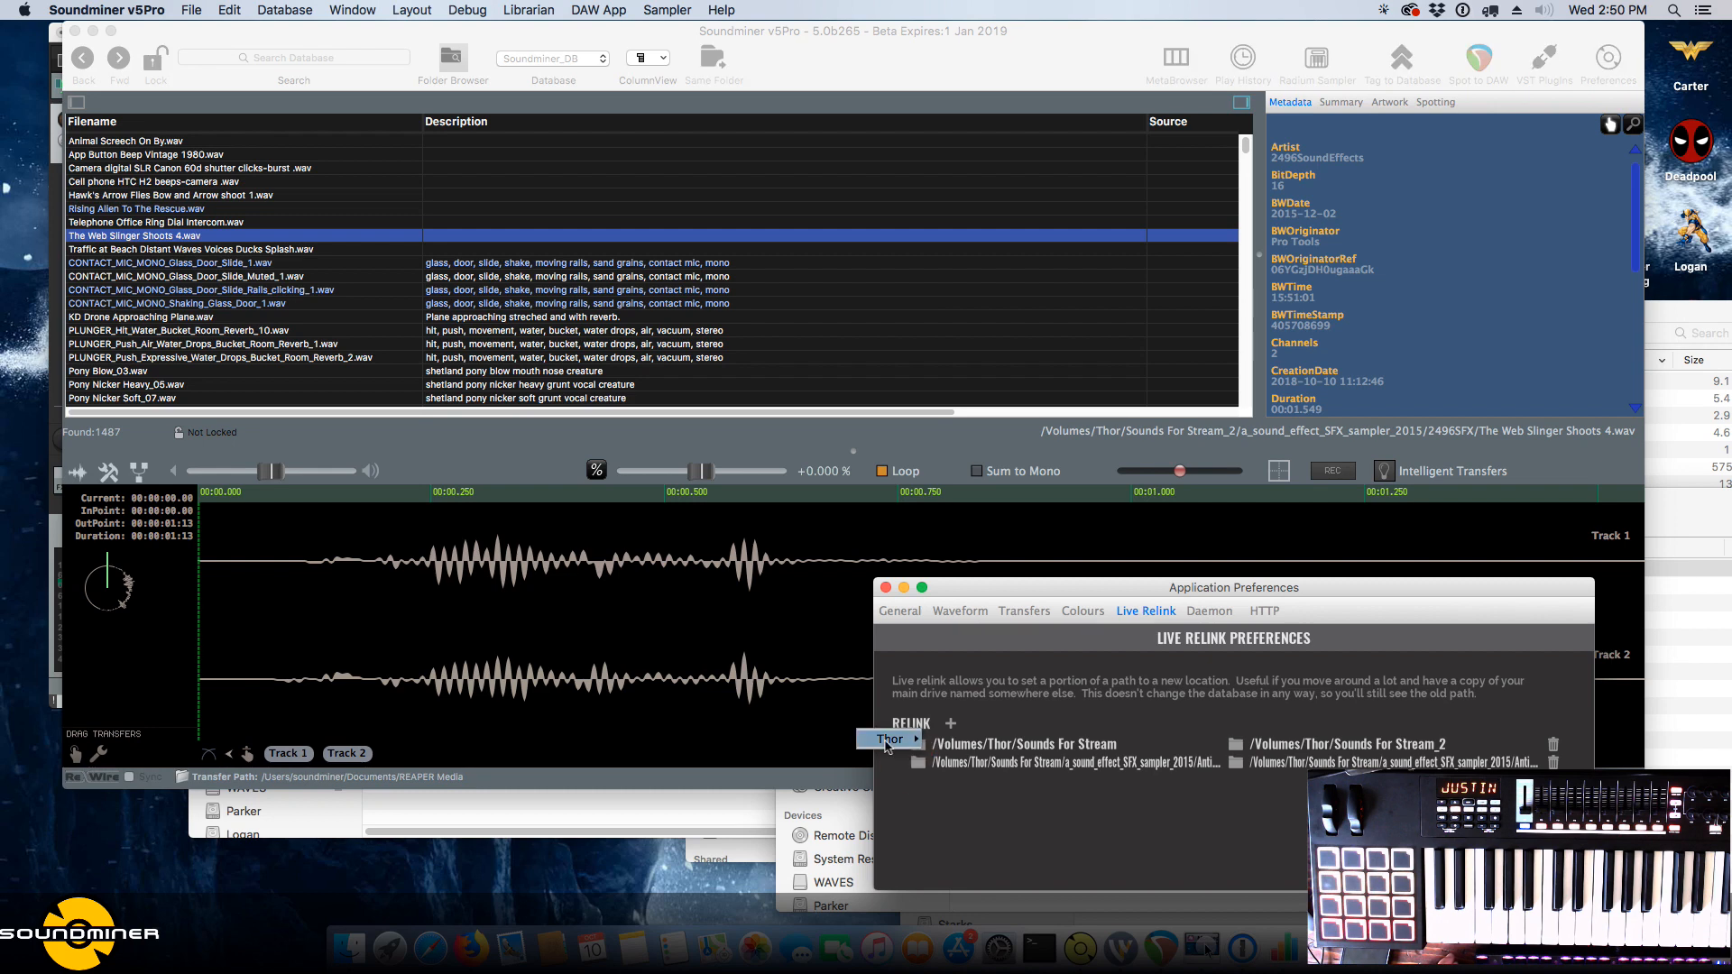
pyautogui.click(889, 741)
pyautogui.click(1237, 745)
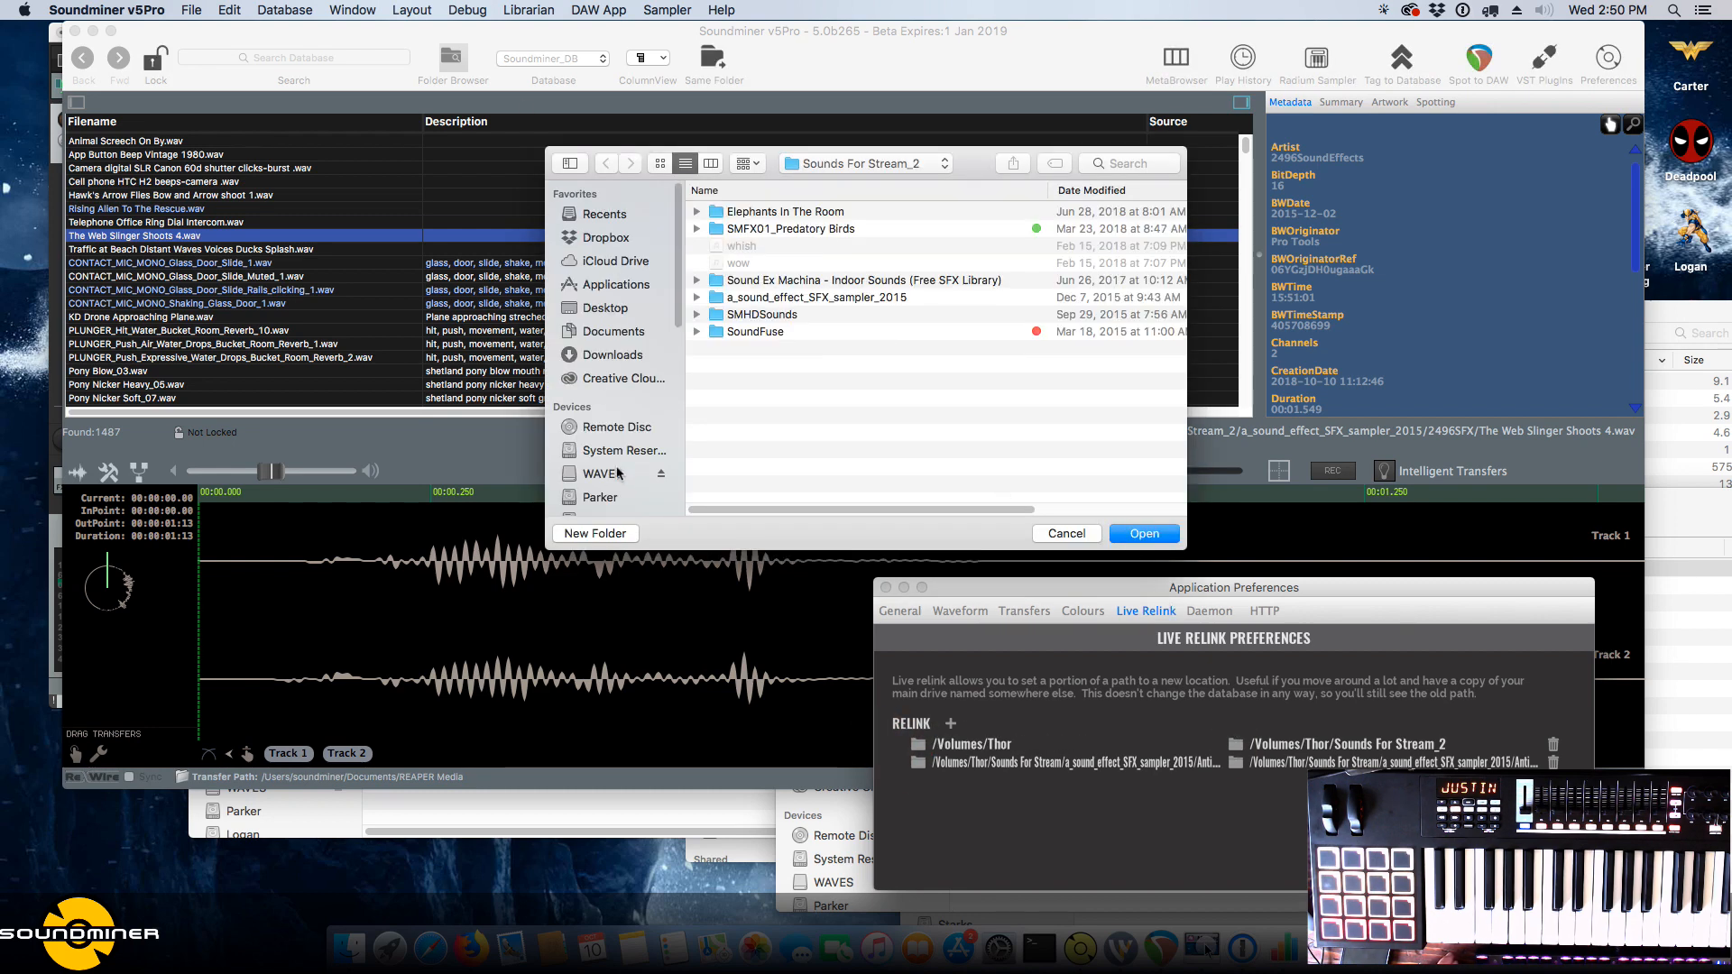
pyautogui.click(618, 473)
pyautogui.click(1143, 535)
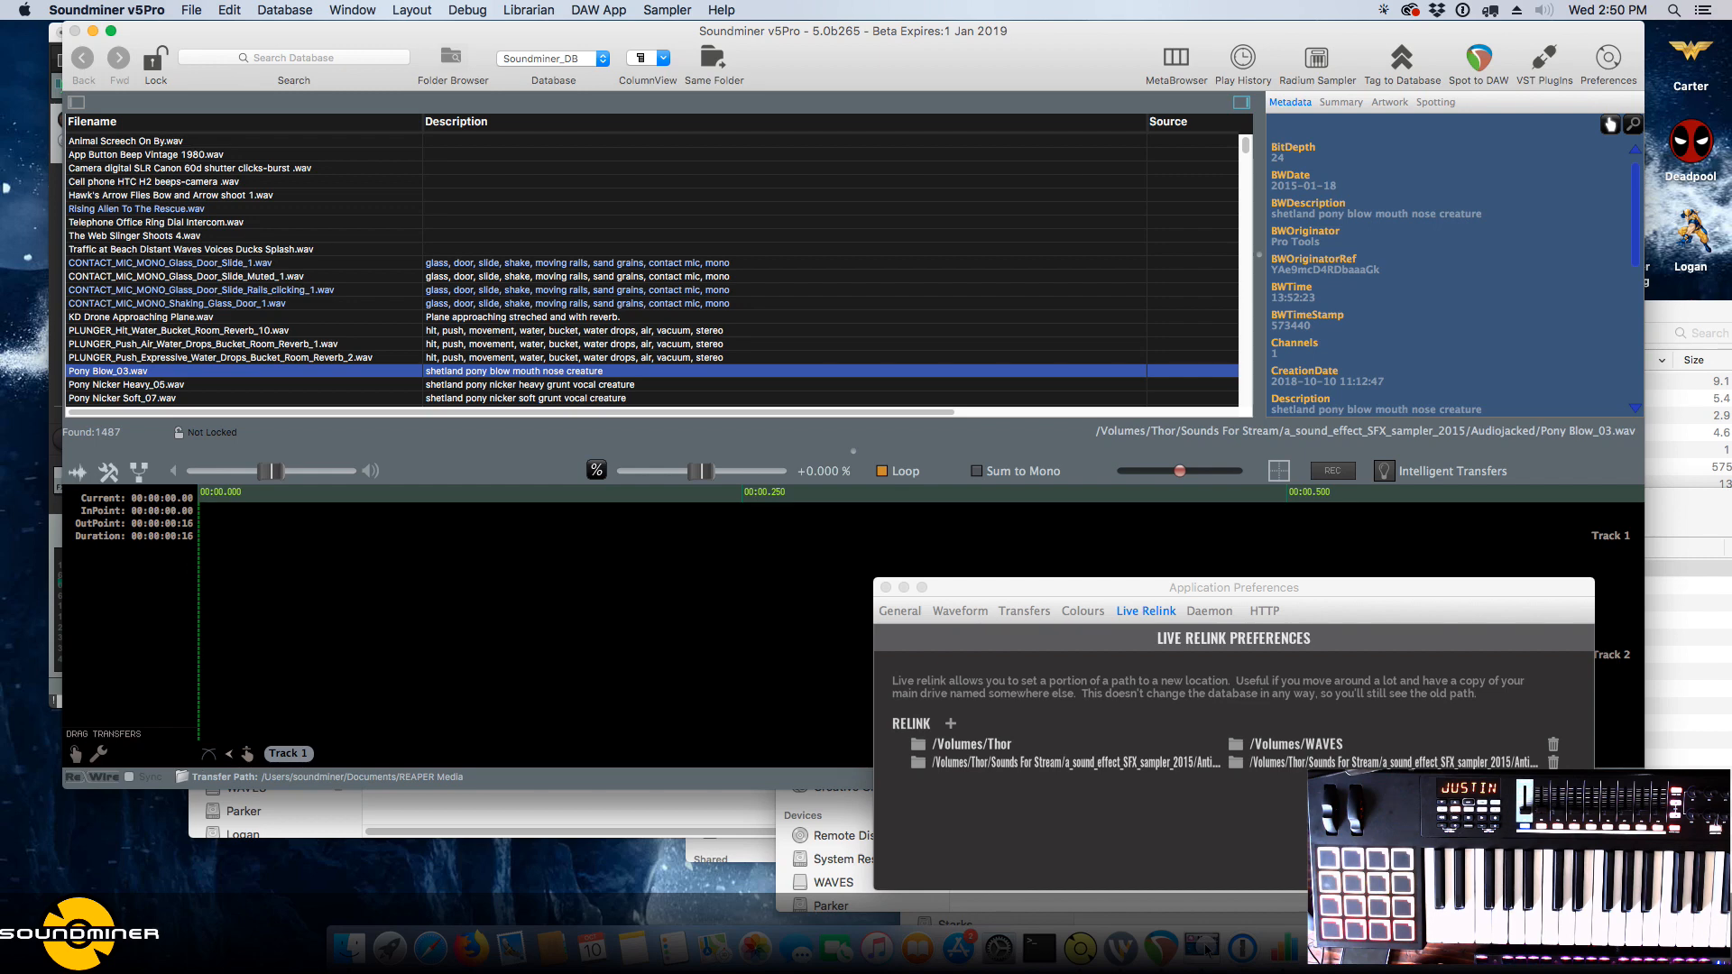
# Show the transfer preferences and list the available file types for transfers.
pyautogui.click(1024, 611)
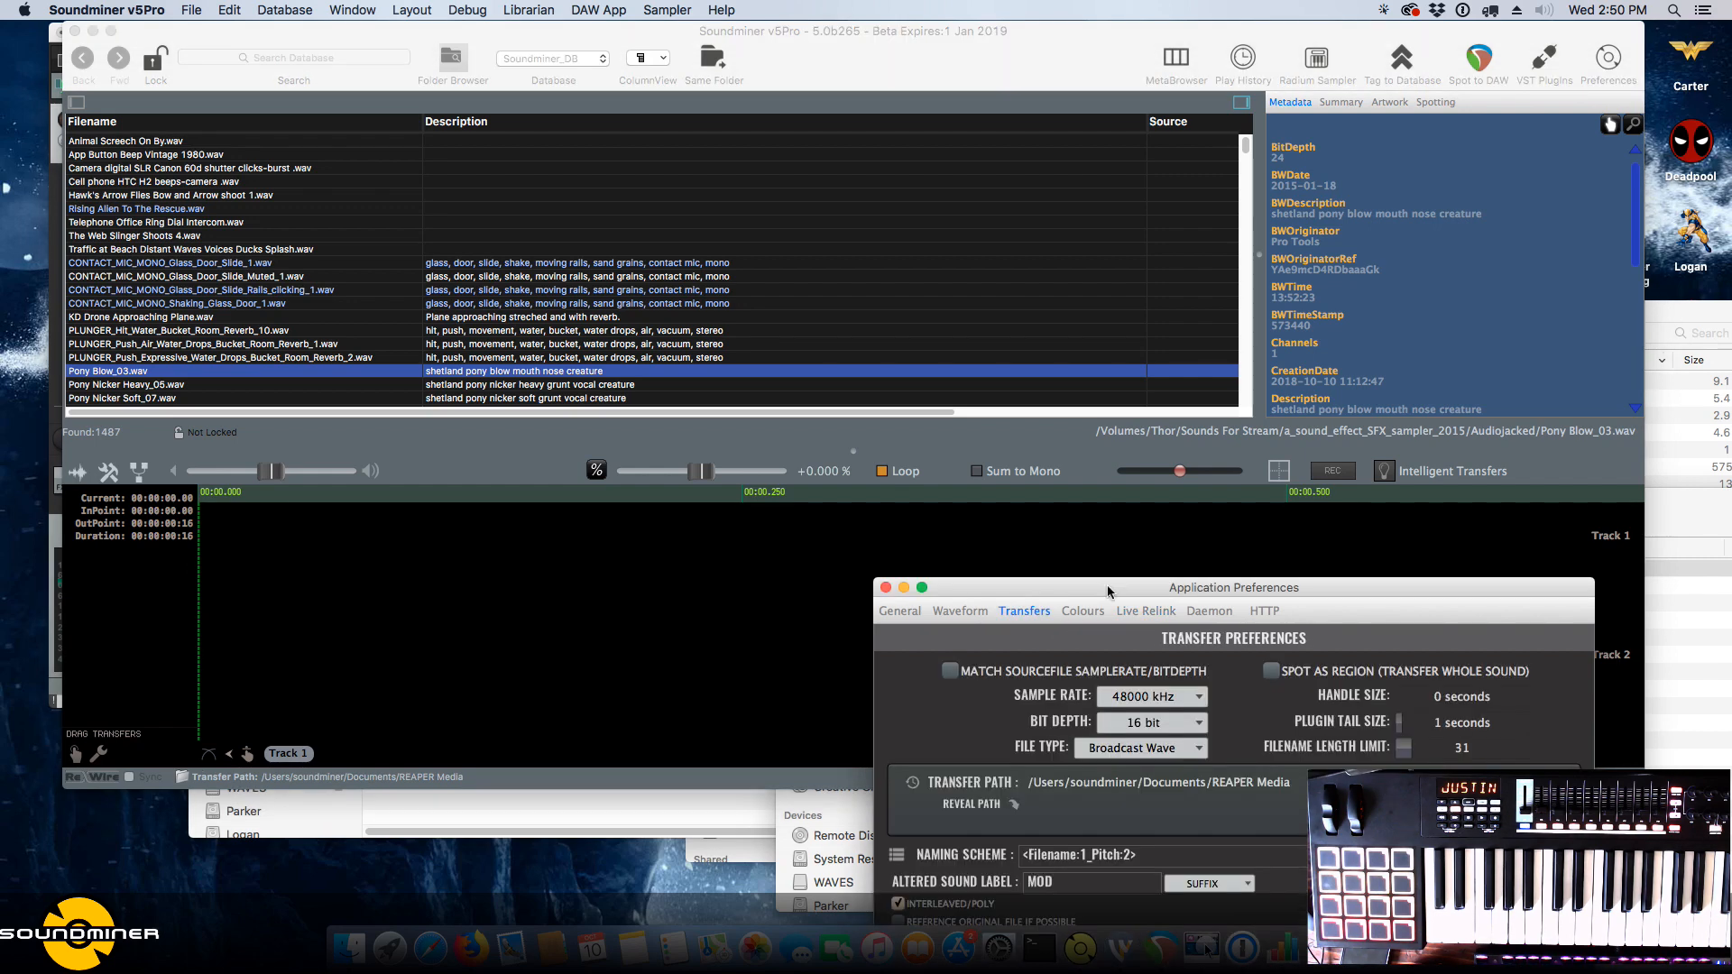
pyautogui.moveTo(1108, 591); pyautogui.dragTo(1013, 438)
pyautogui.click(1088, 597)
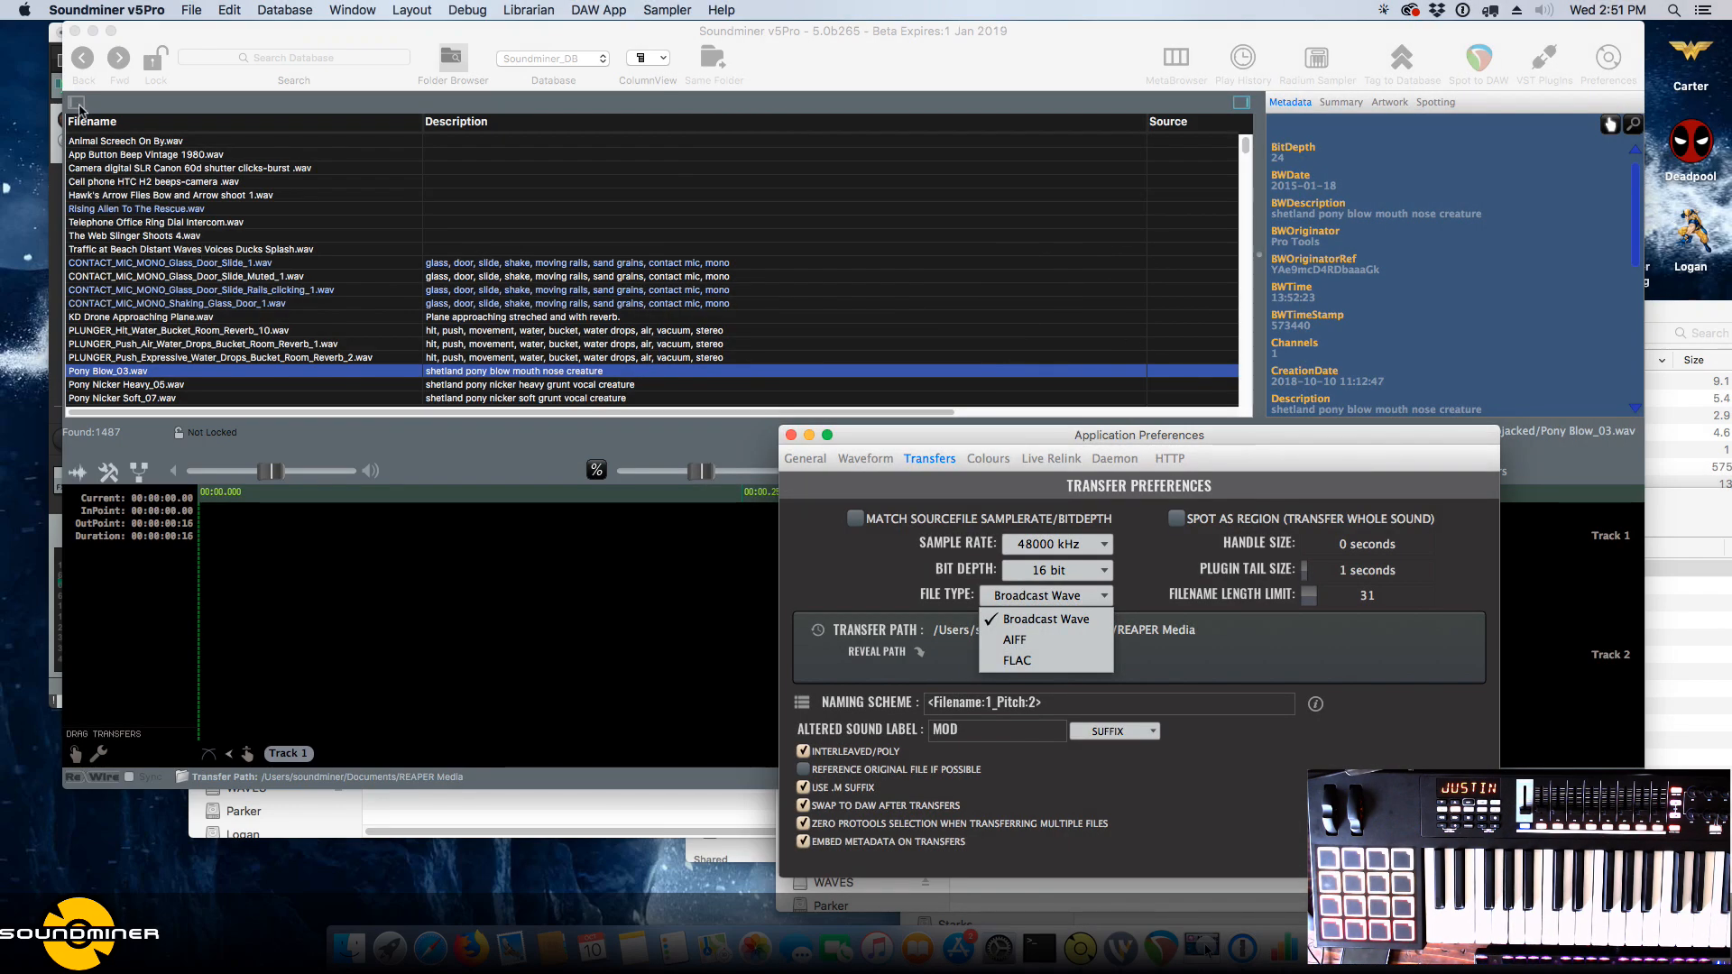
# Show the linked filter search beside the record list and look through the Summary, Artwork and Spotting views before returning to Metadata.
pyautogui.click(76, 103)
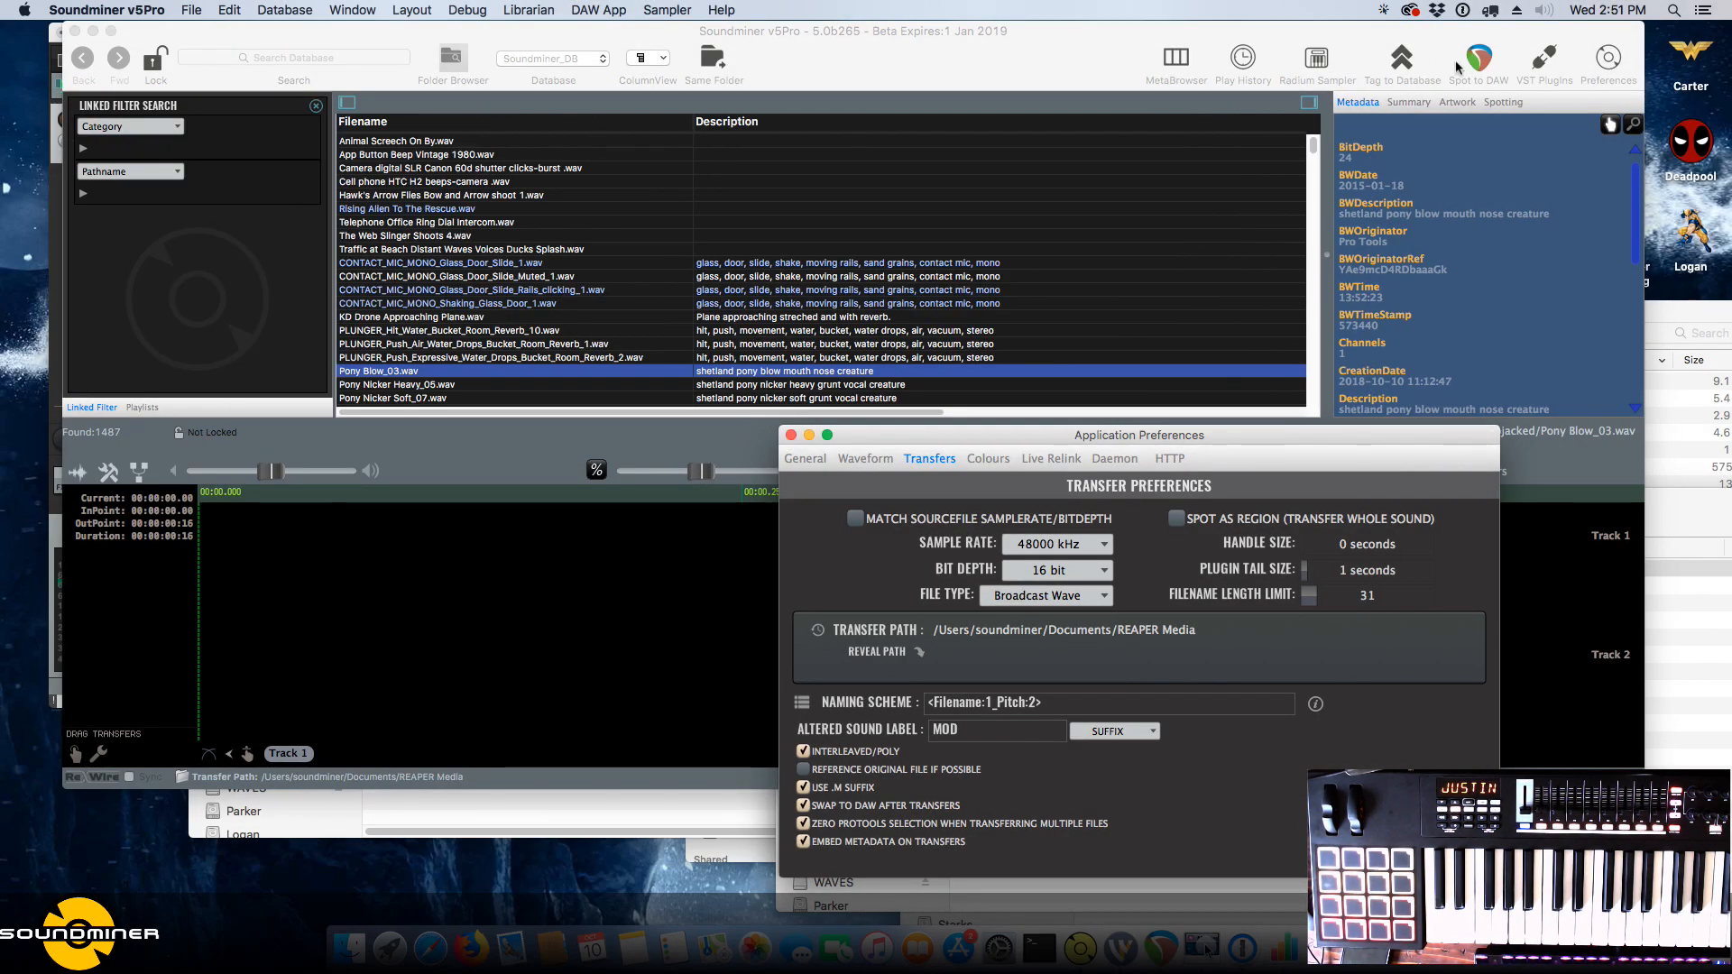
pyautogui.click(1410, 102)
pyautogui.click(1460, 102)
pyautogui.click(1500, 103)
pyautogui.click(1359, 103)
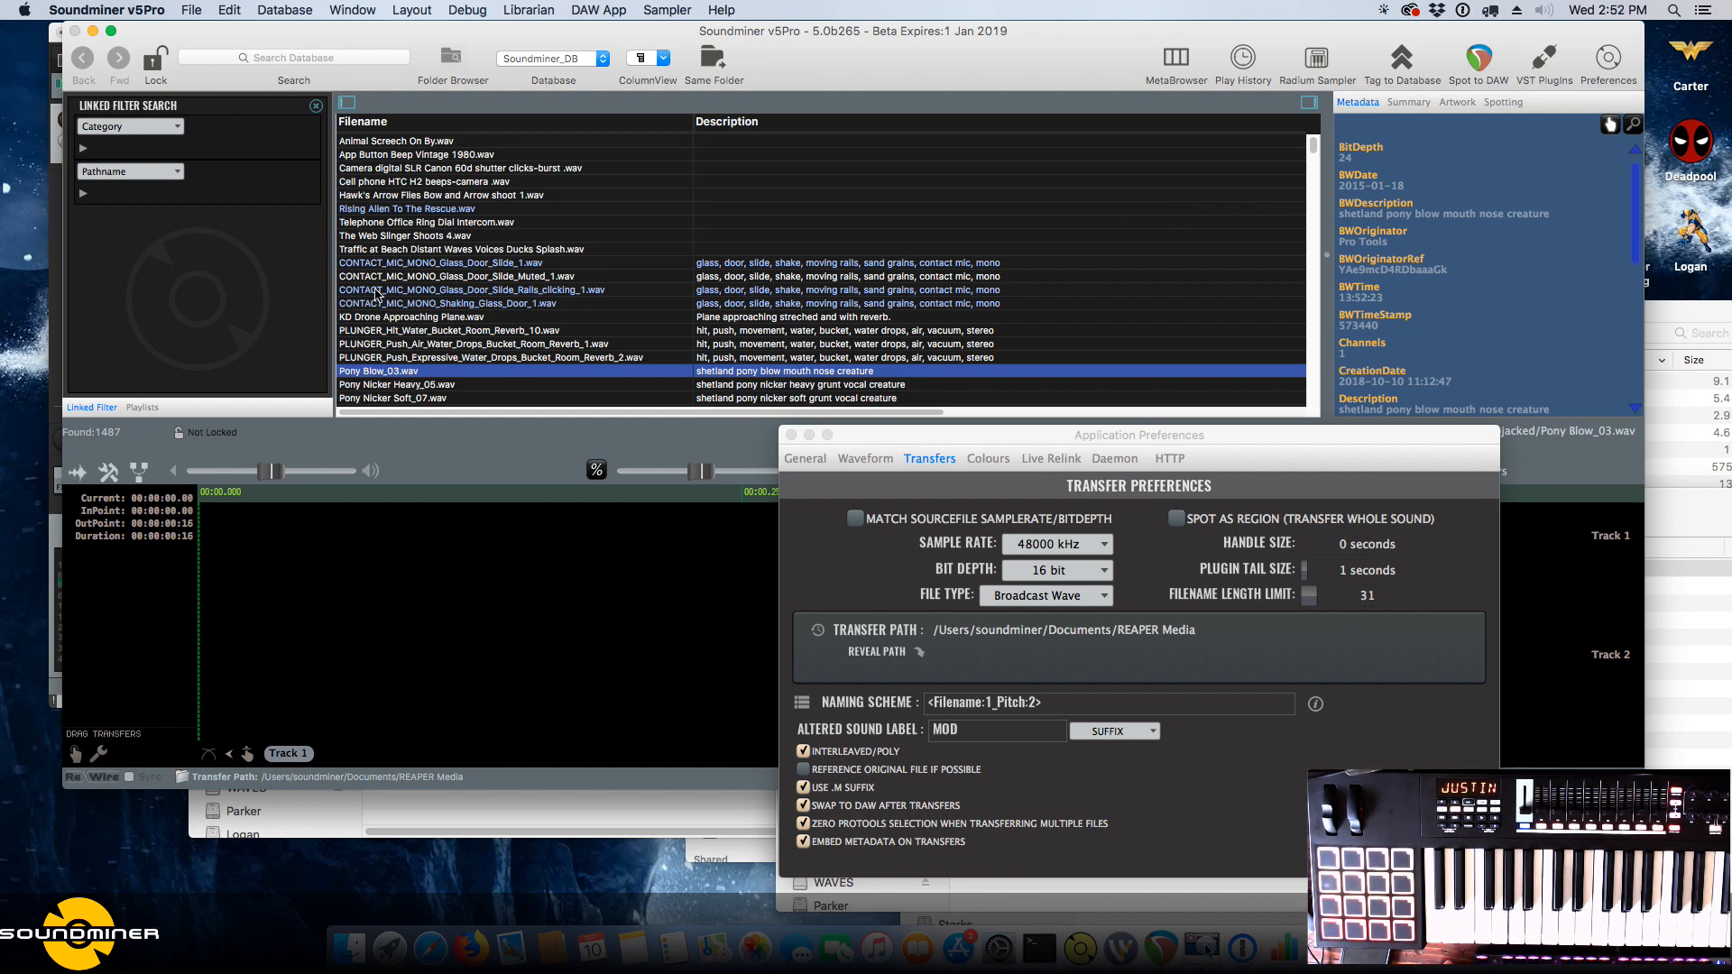
# Add a new entry to the Live Relink preferences, look at its source path choices under Thor, and select CONTACT_MIC_MONO_Glass_Door_Slide_1.wav.
pyautogui.click(688, 357)
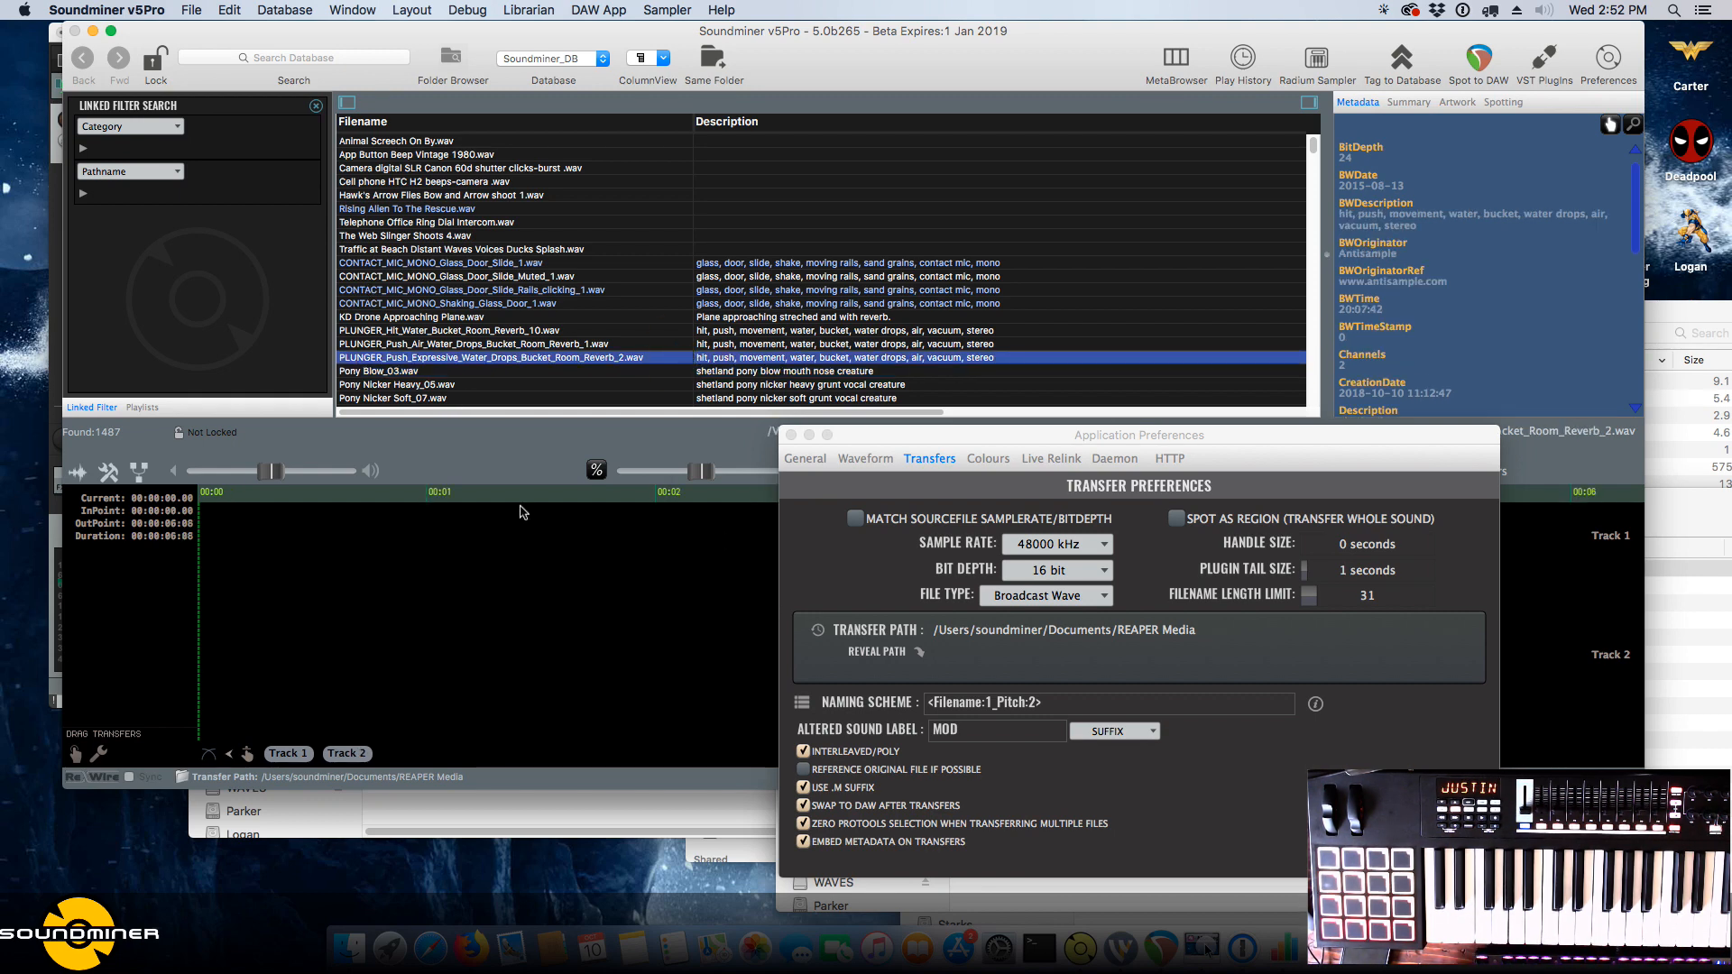
pyautogui.click(1065, 464)
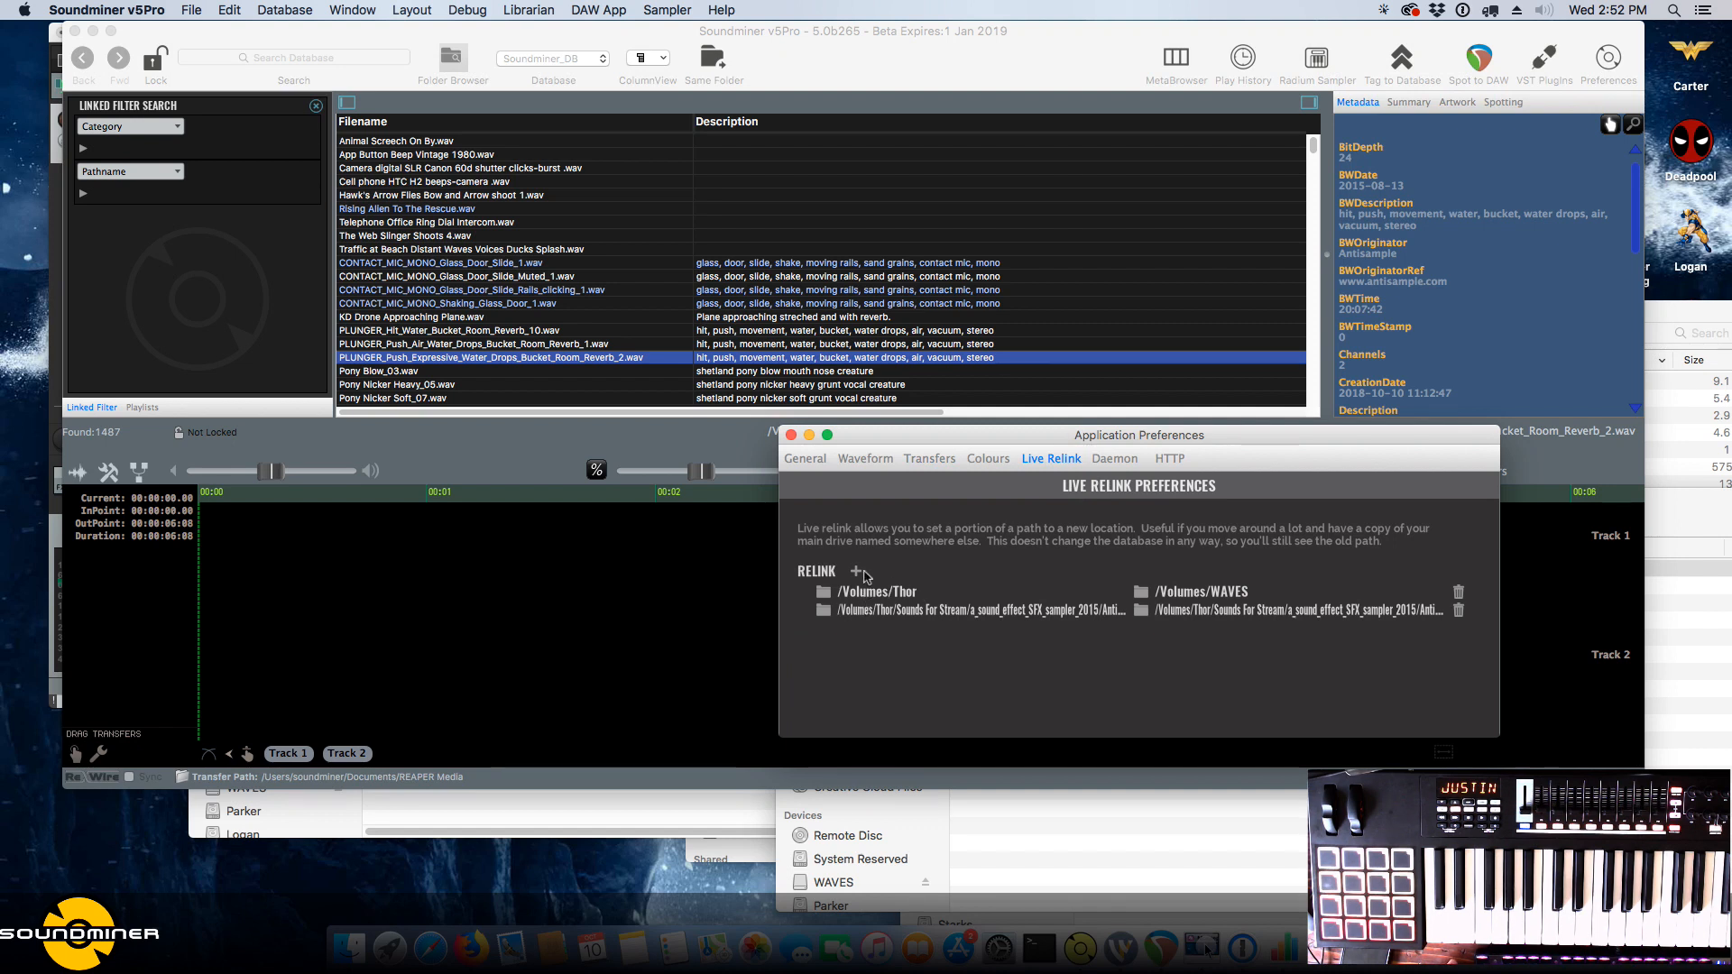
pyautogui.click(865, 571)
pyautogui.click(857, 591)
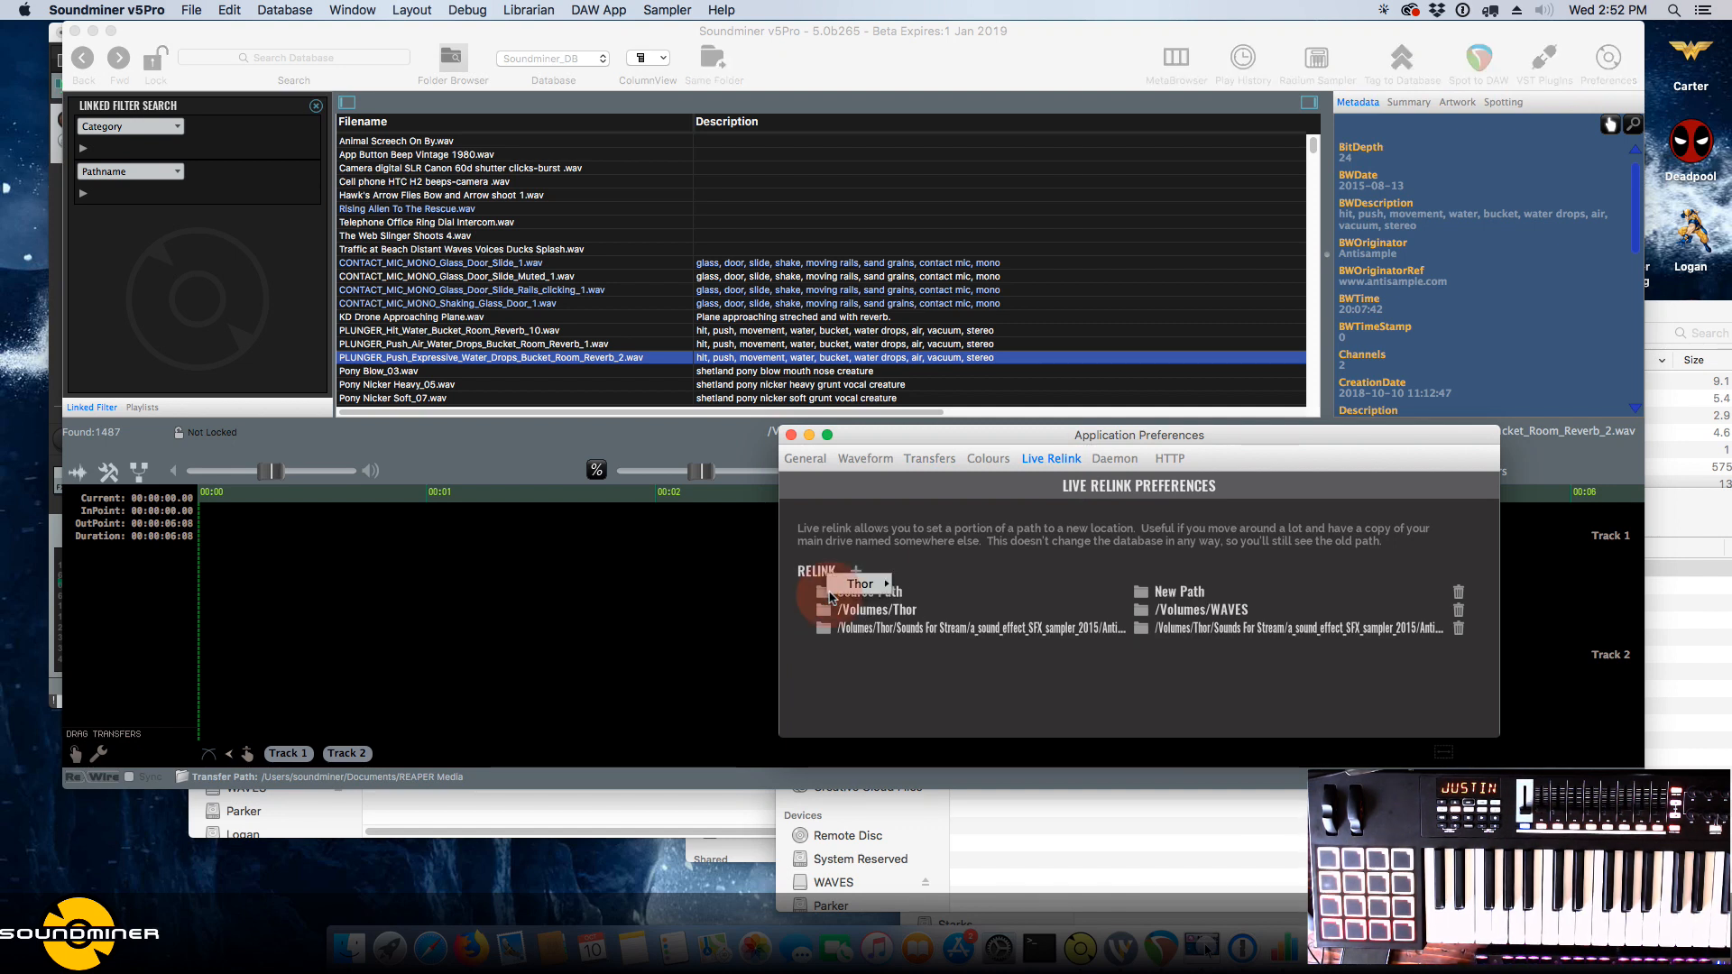
pyautogui.moveTo(853, 591)
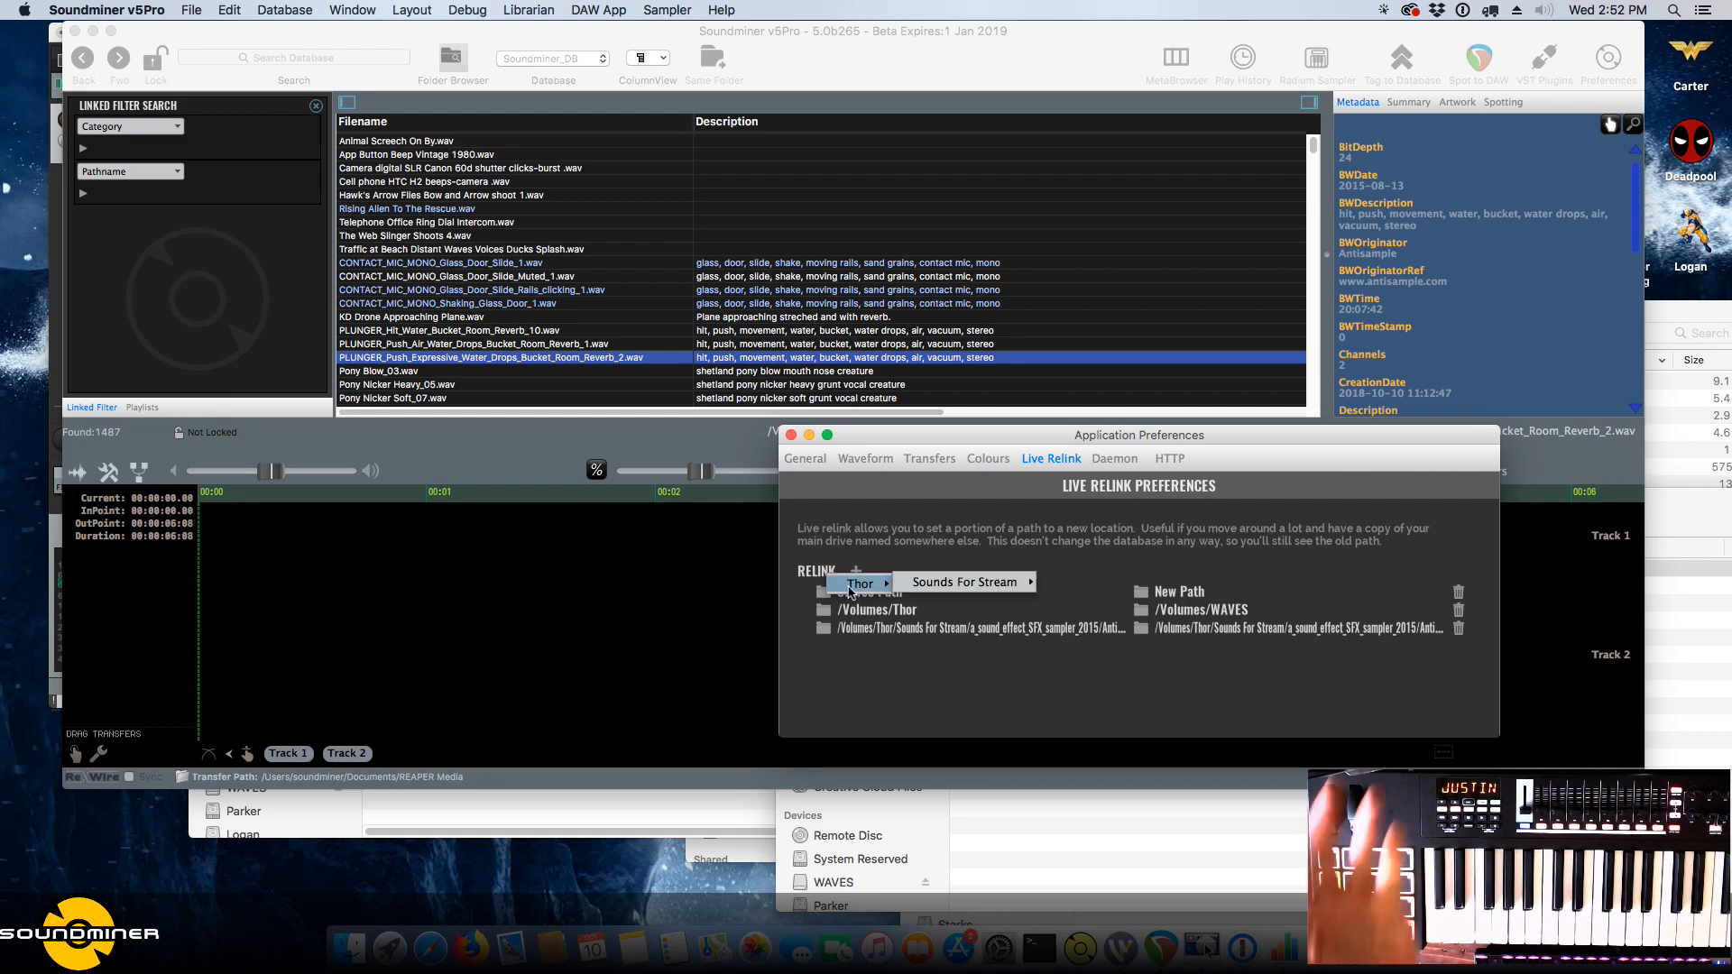
pyautogui.click(838, 538)
pyautogui.click(541, 264)
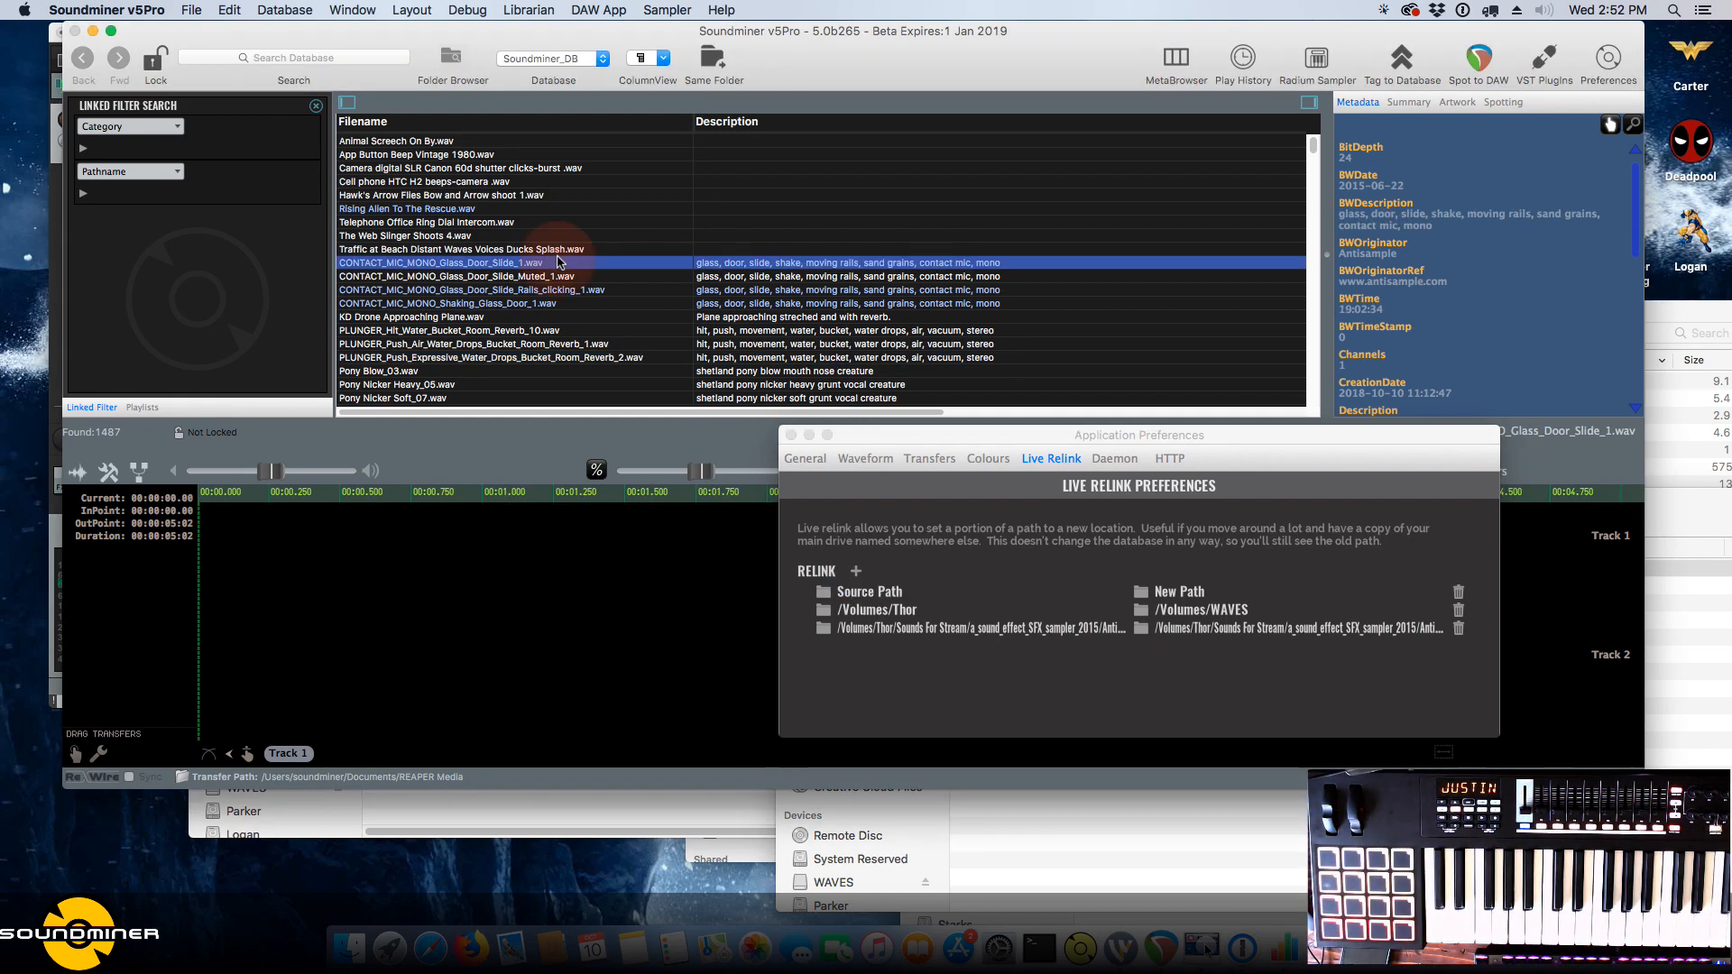
# Add the SMFX05HVIN_pt08of10 folder from the Banner drive in Finder to the Soundminer database and select the HVIN 0813 record.
pyautogui.click(349, 947)
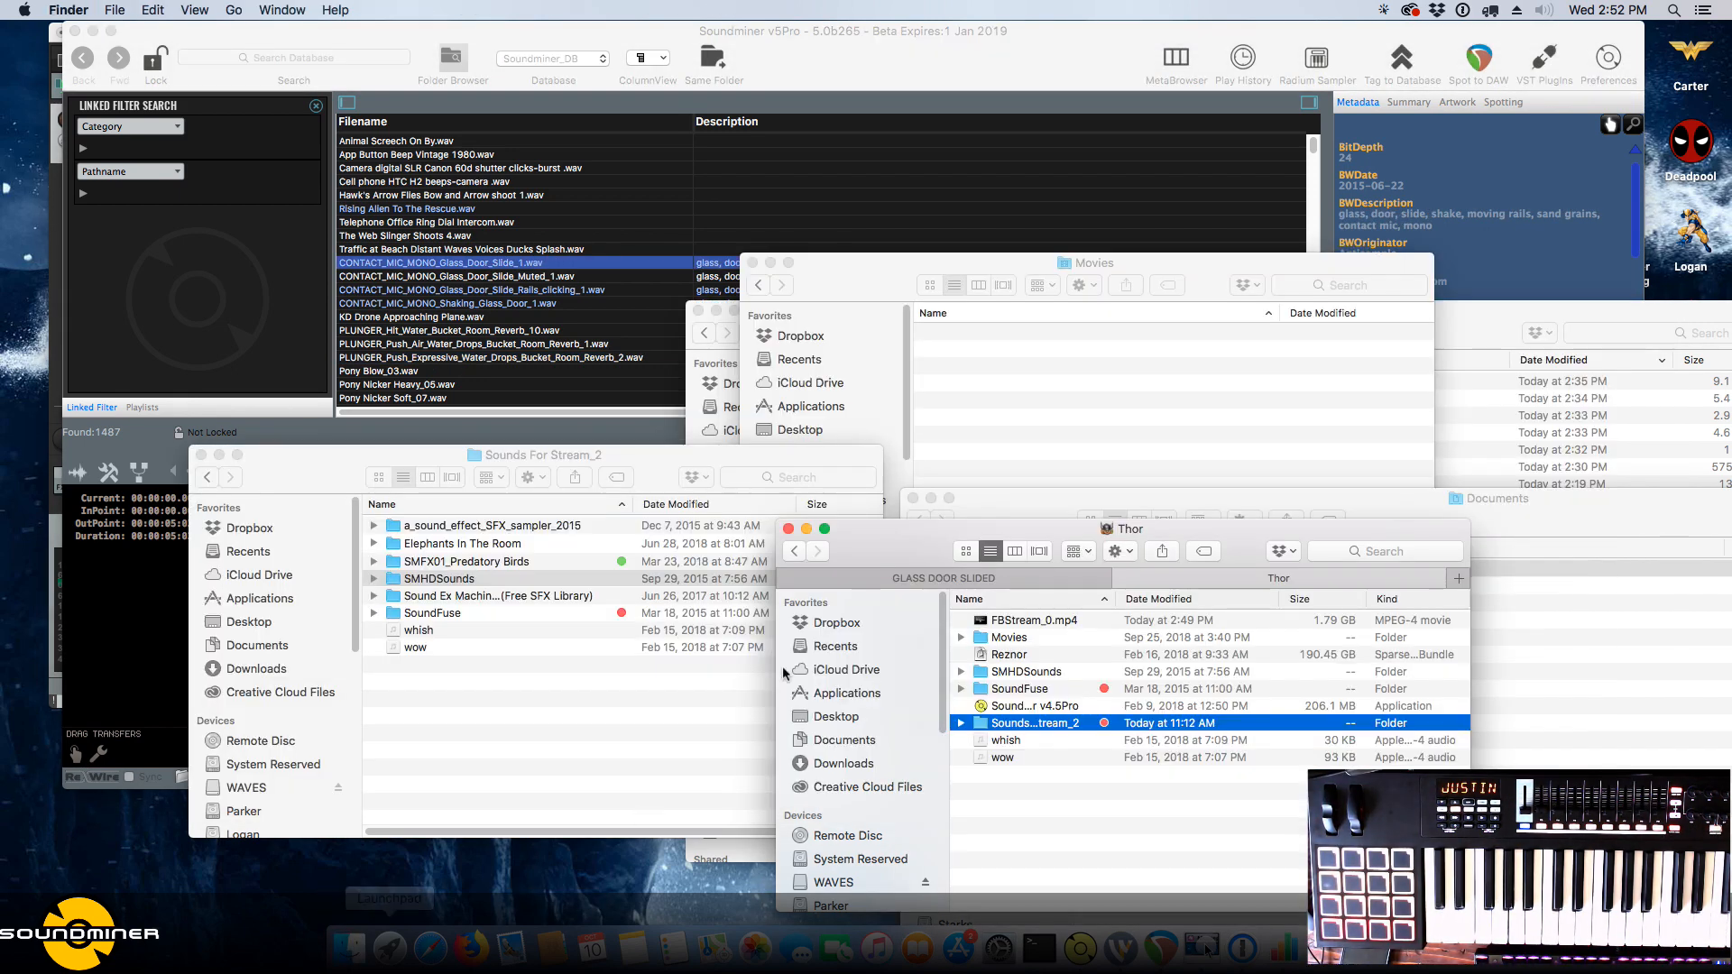
pyautogui.scroll(-5, 936, 844)
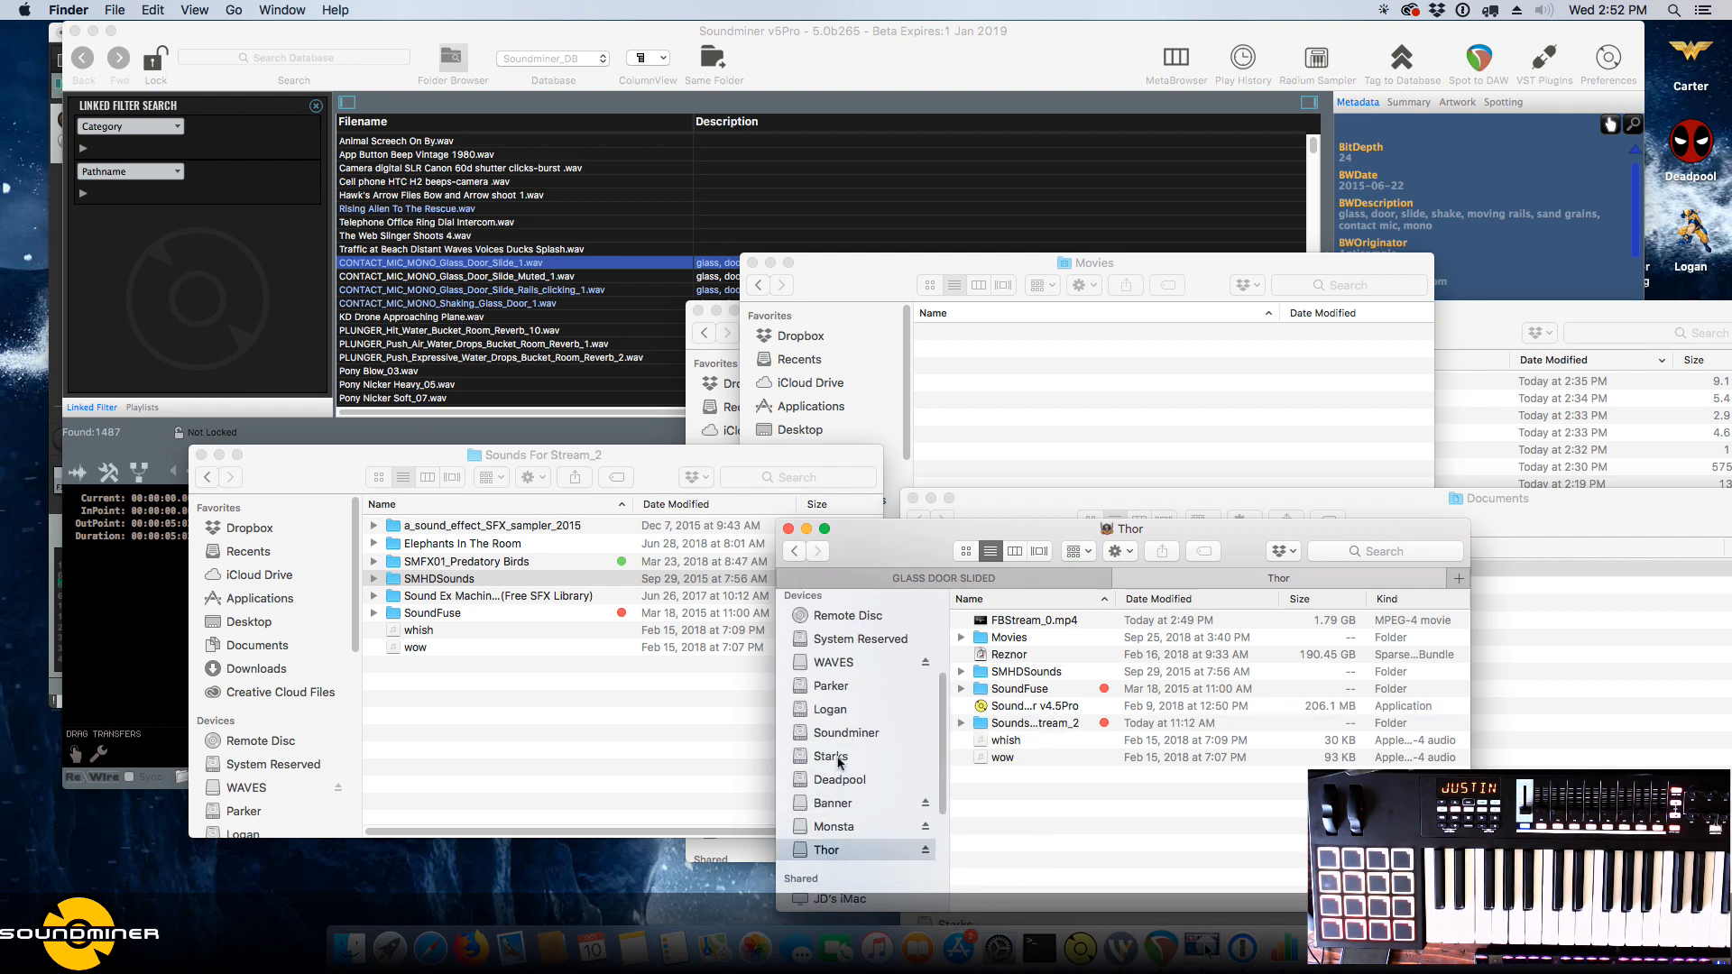
pyautogui.click(844, 803)
pyautogui.moveTo(1058, 703); pyautogui.dragTo(522, 307)
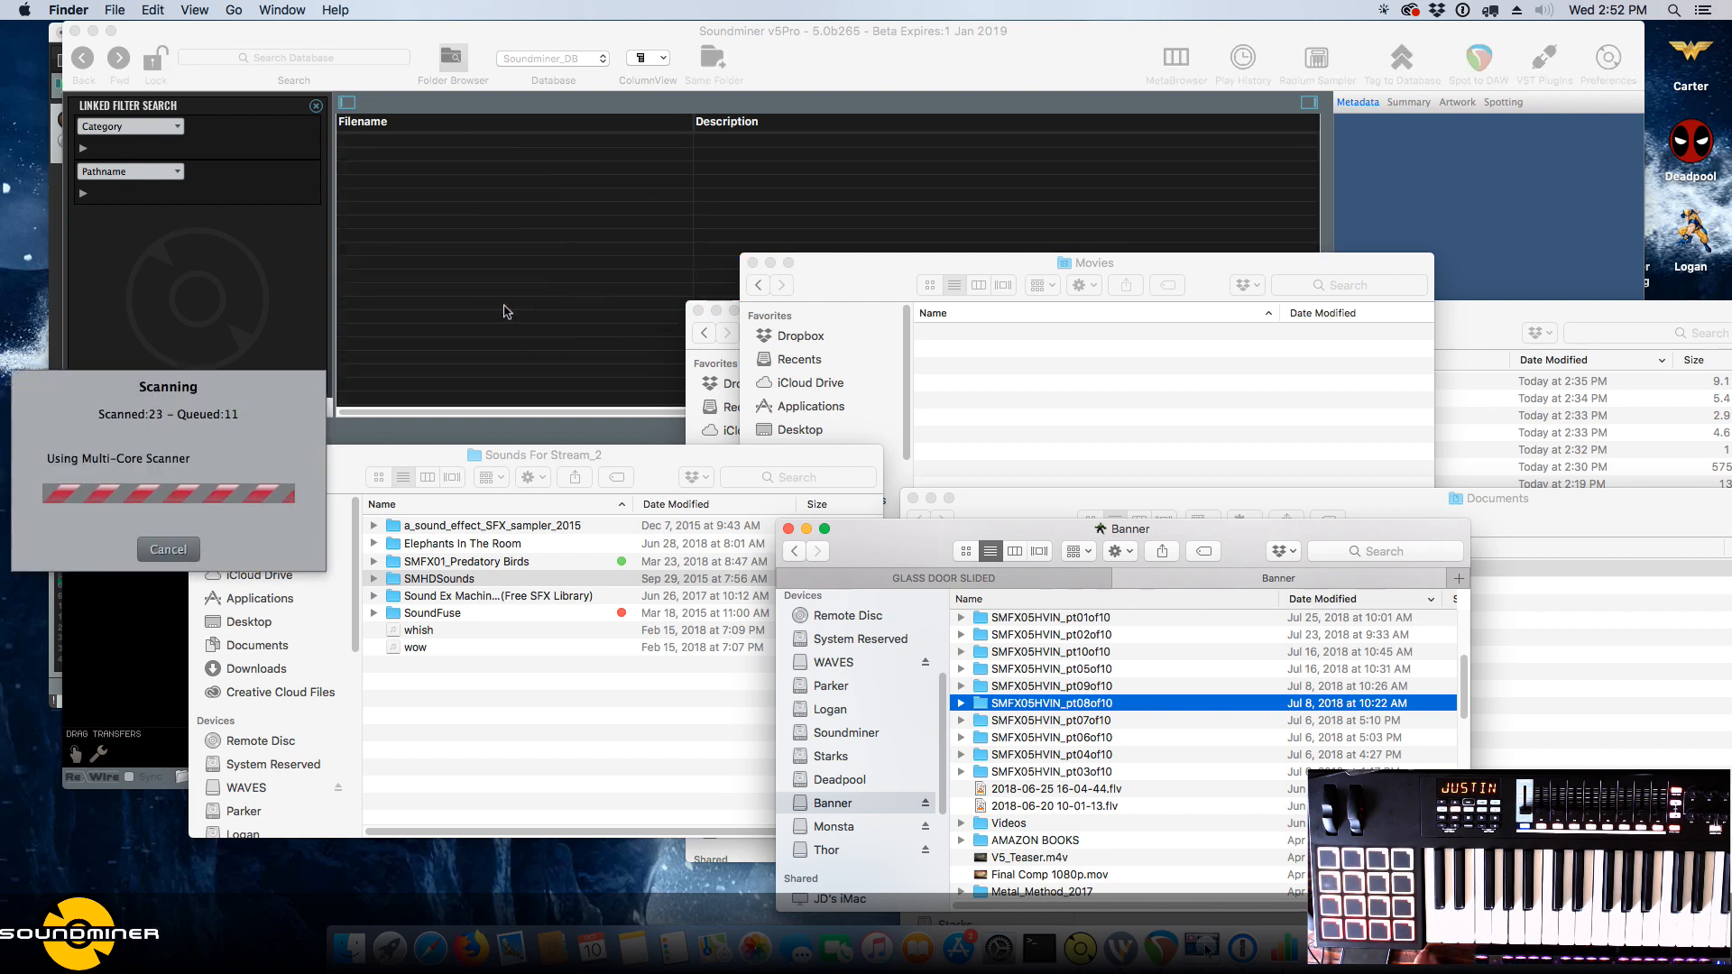
pyautogui.click(505, 305)
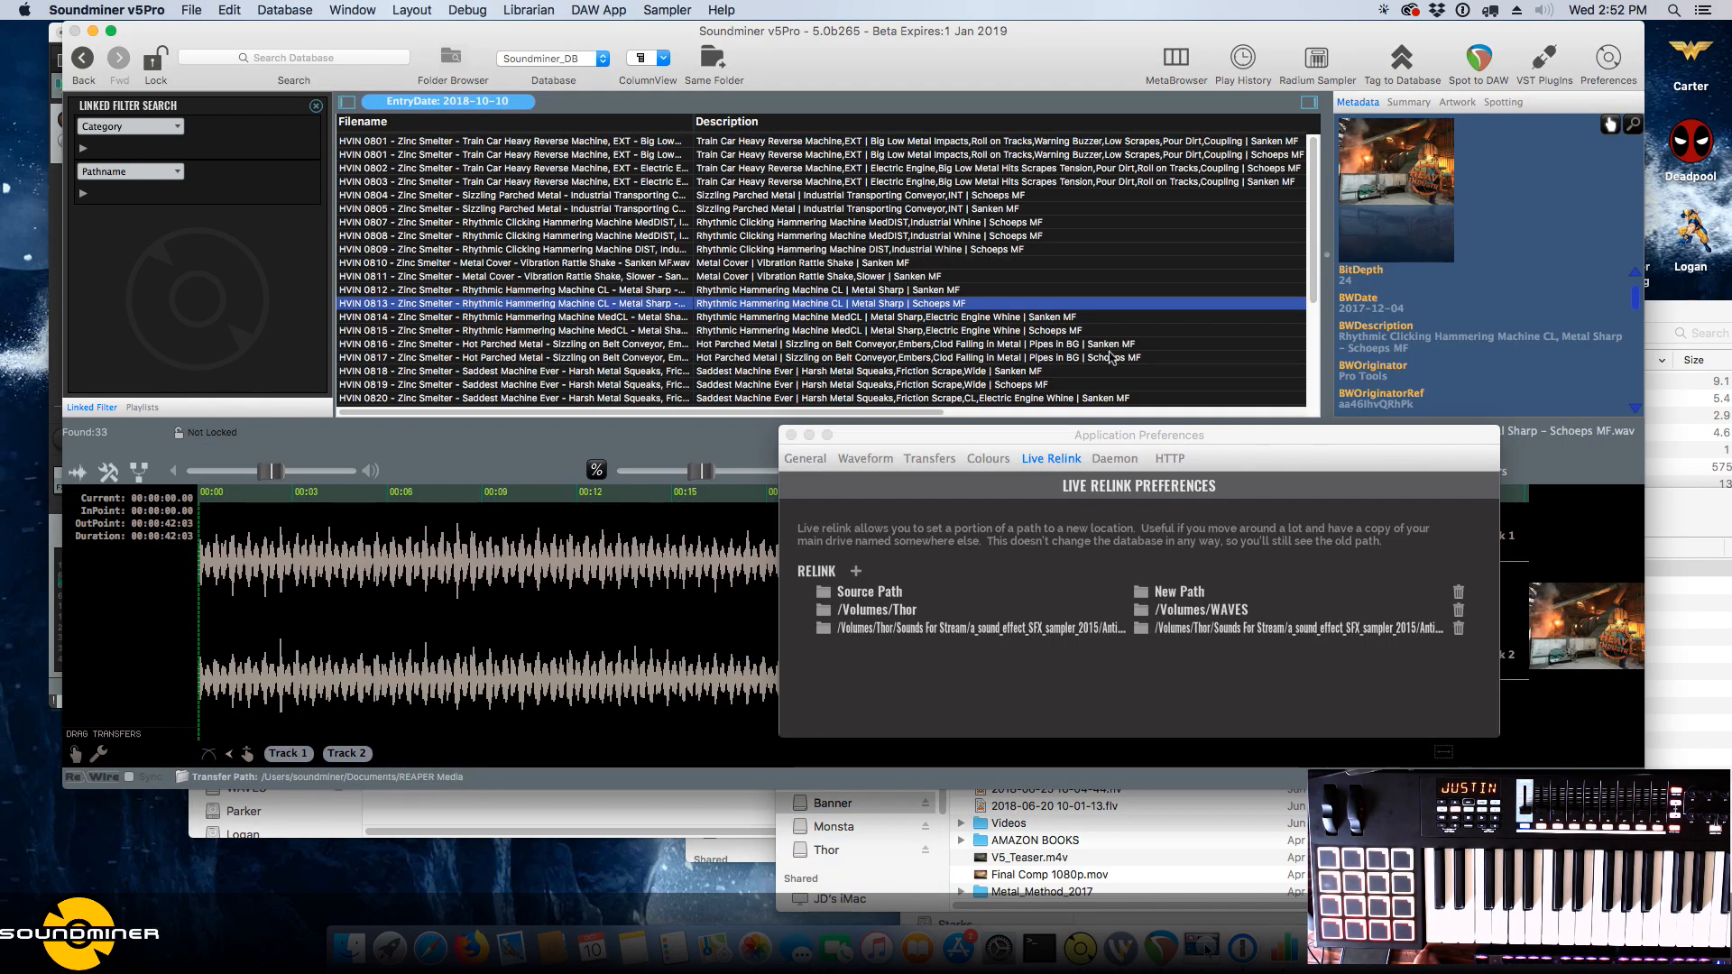
pyautogui.doubleClick(1690, 54)
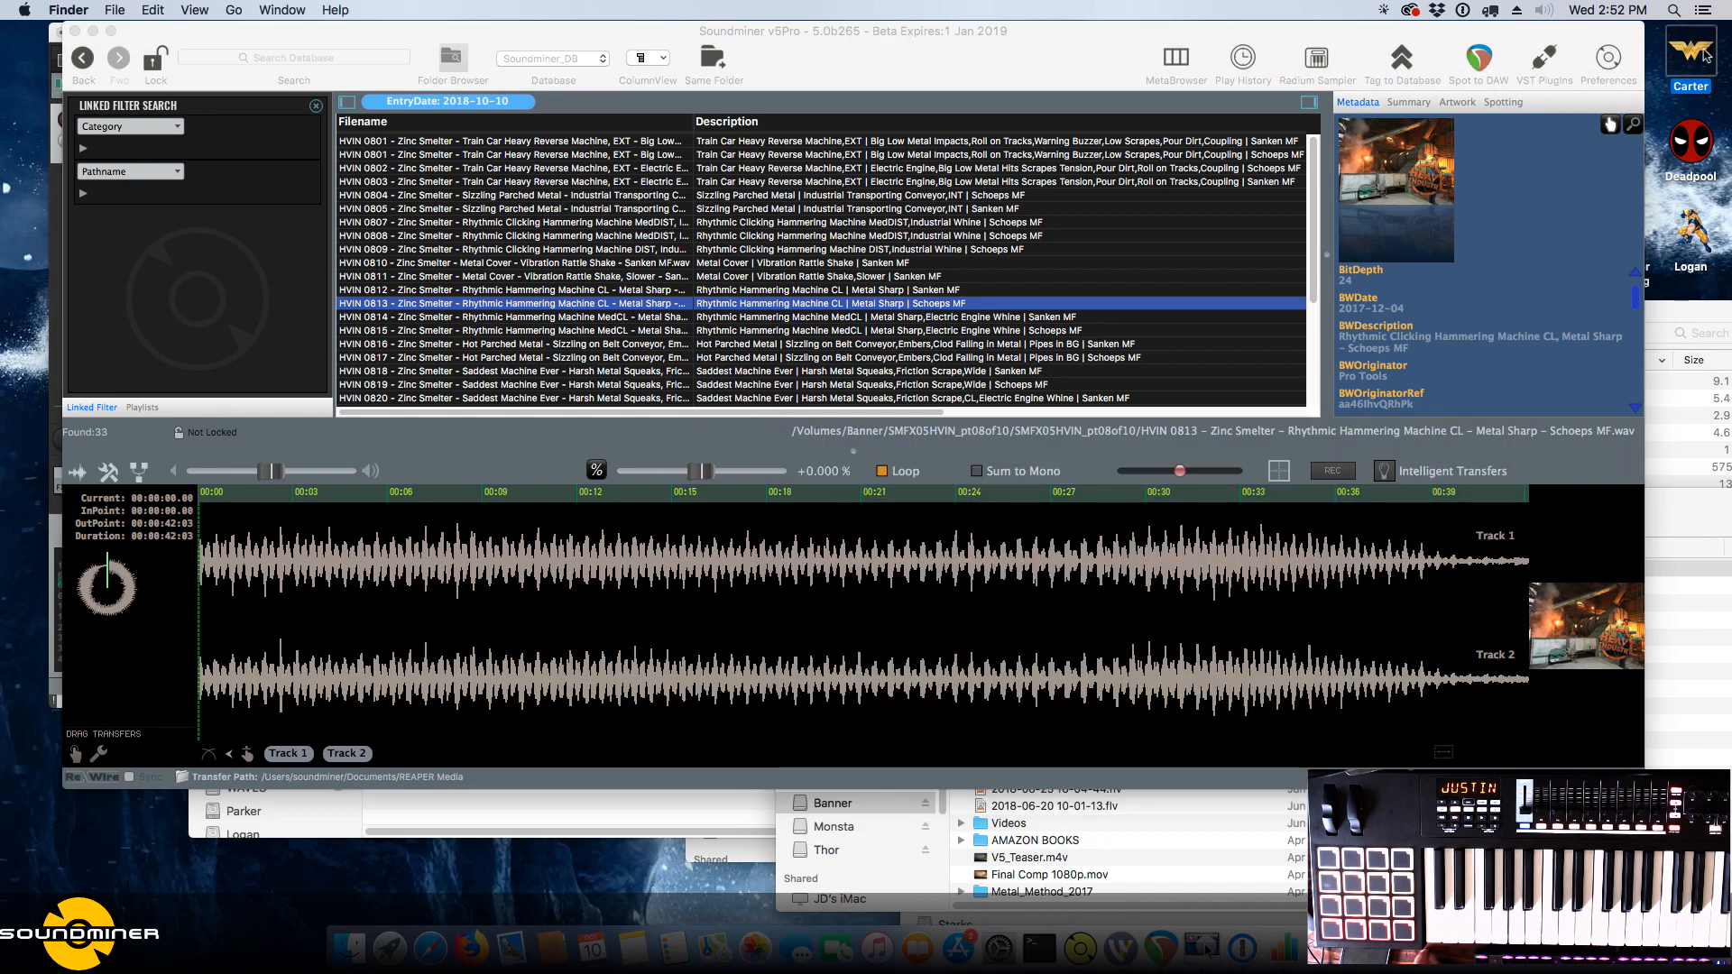
pyautogui.press('super+w')
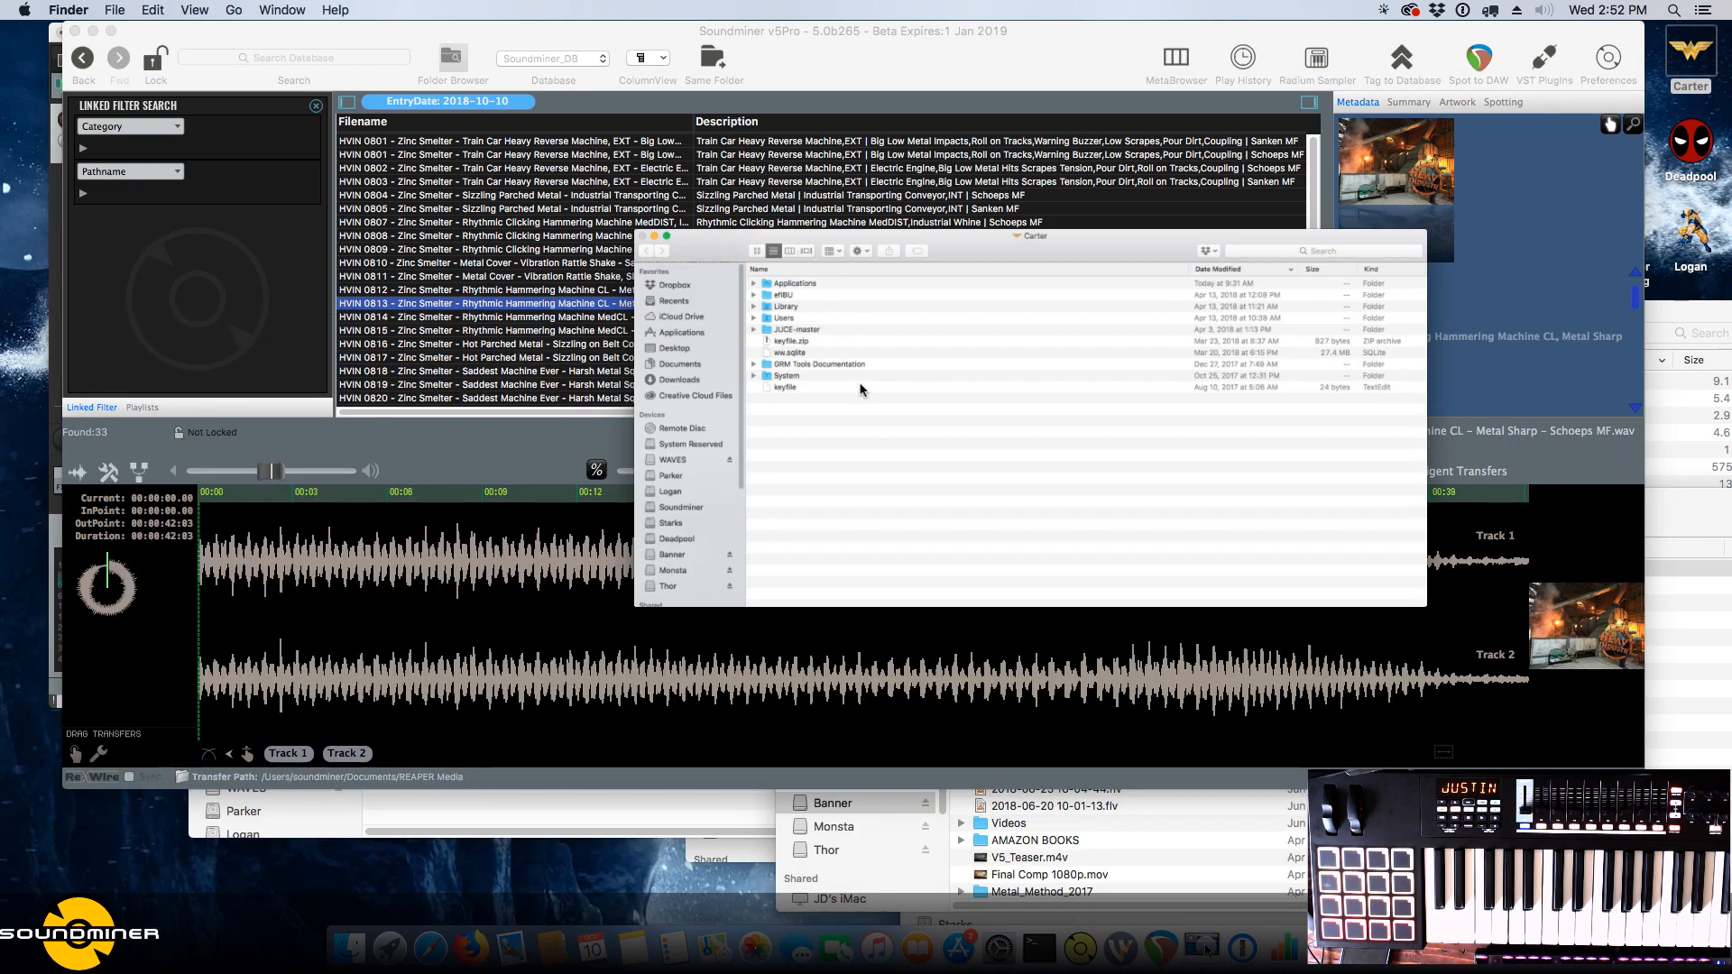
# Try to list the source path choices of the new relink entry with HVIN 0811 selected.
pyautogui.click(767, 277)
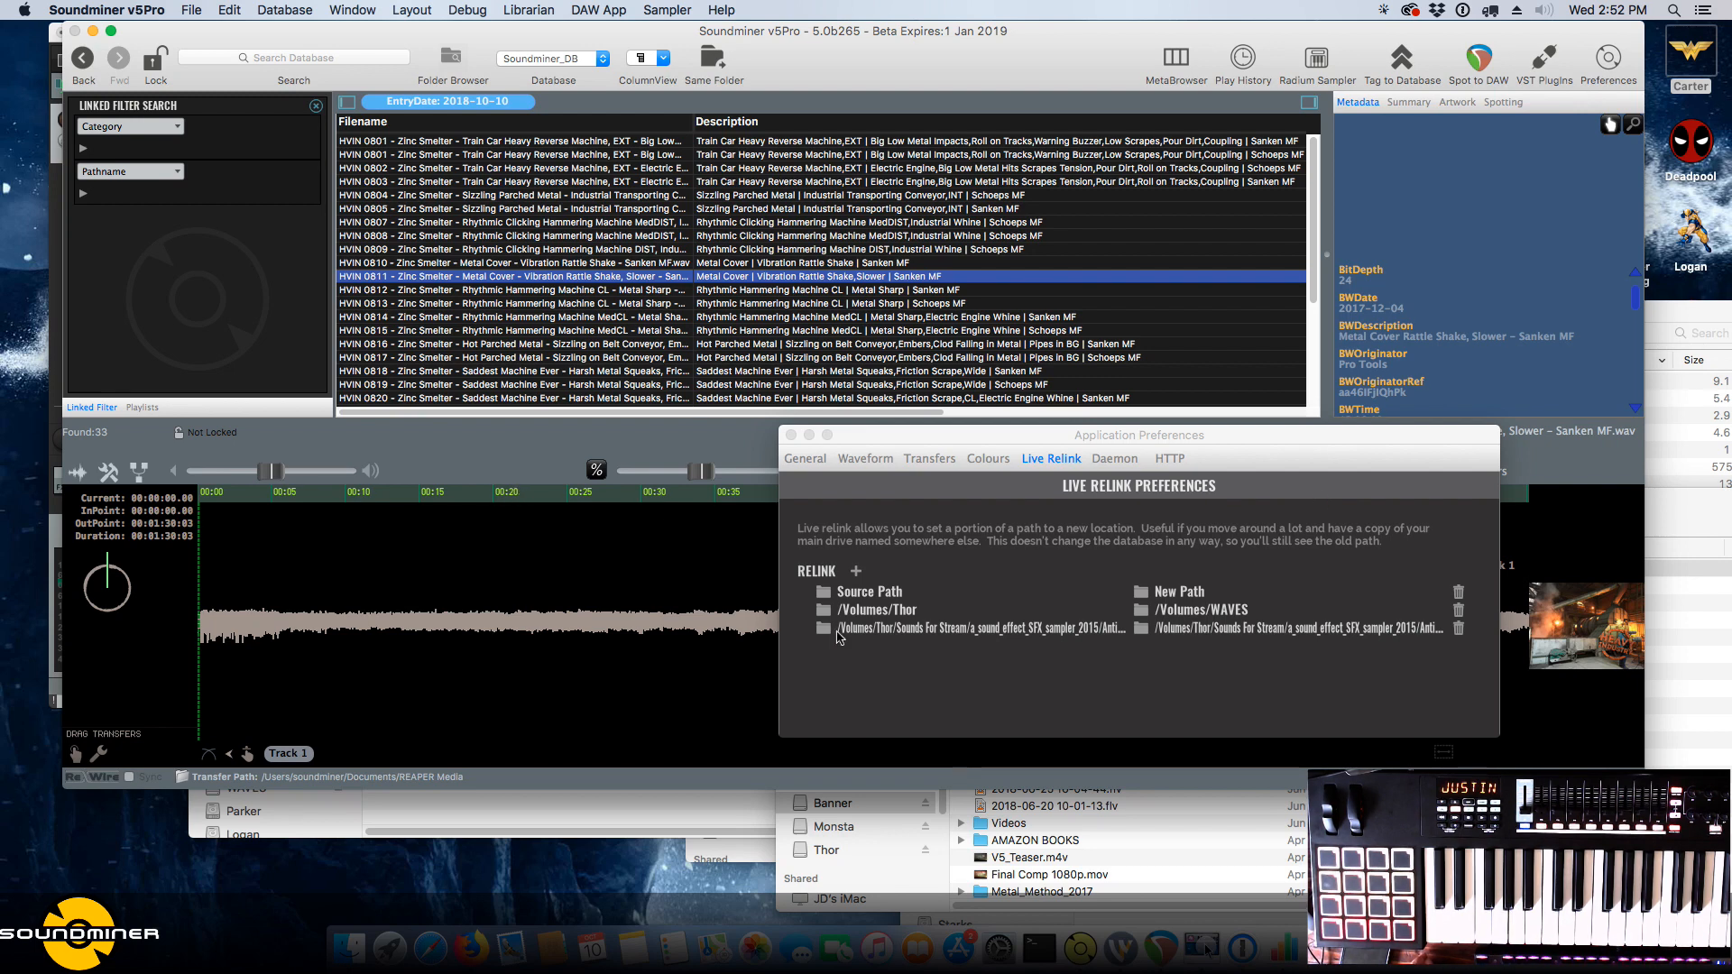
pyautogui.click(828, 596)
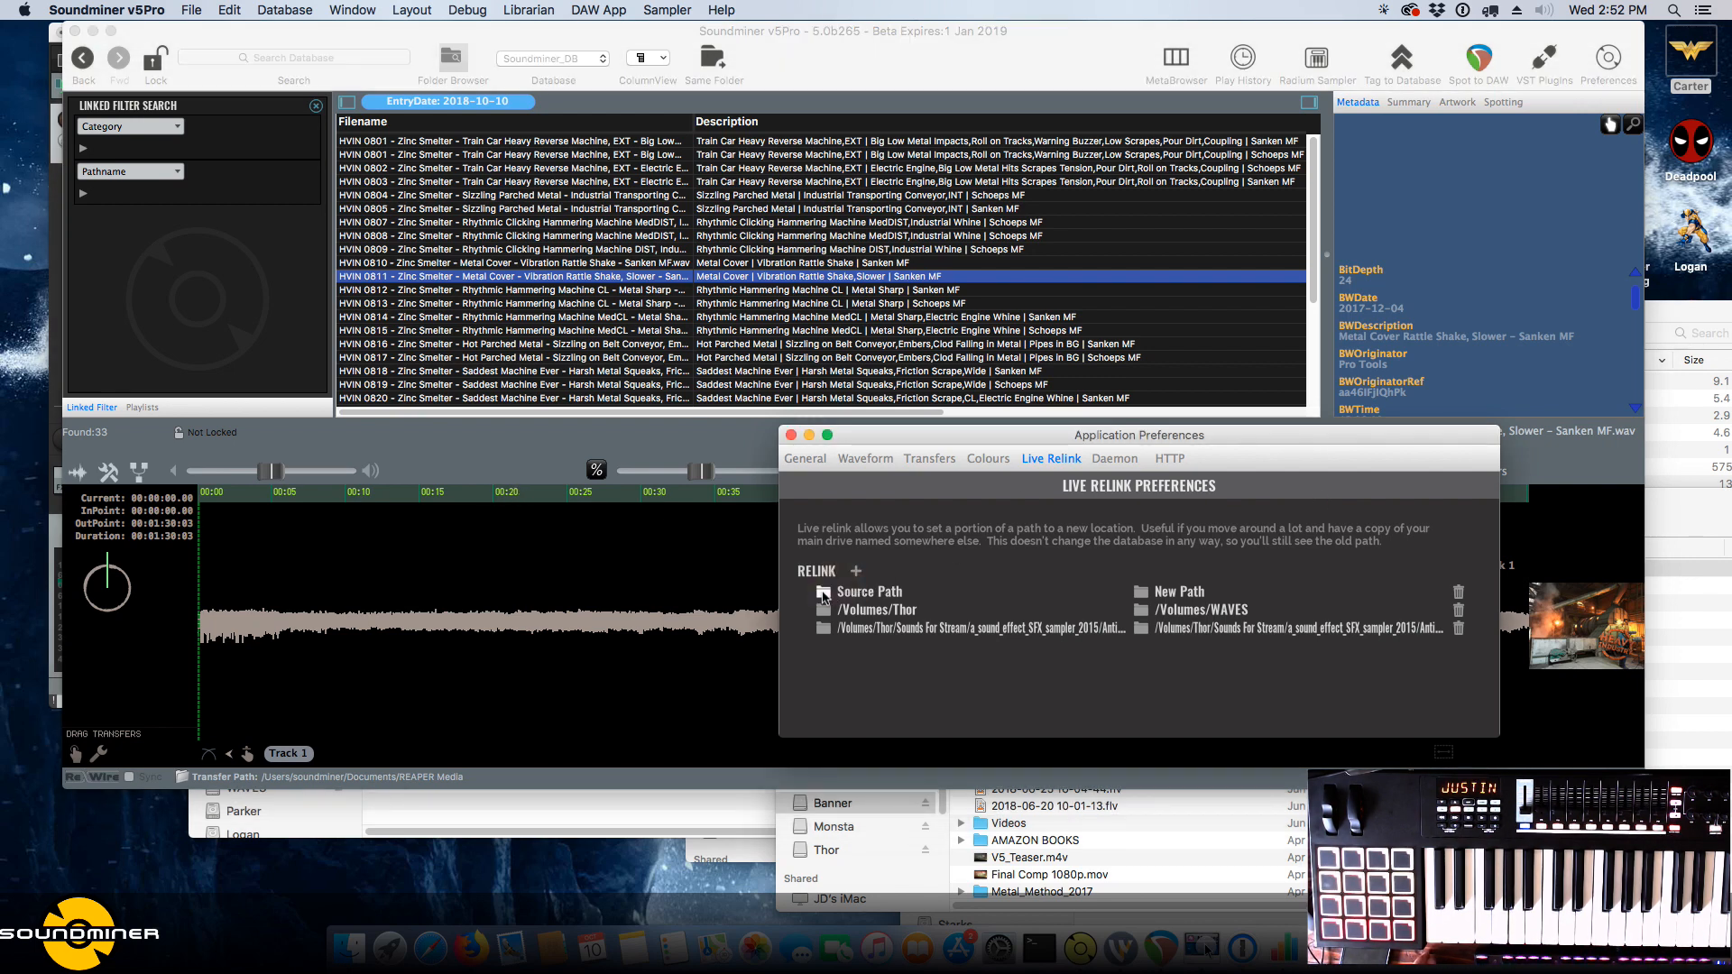
pyautogui.moveTo(839, 587)
pyautogui.click(1119, 318)
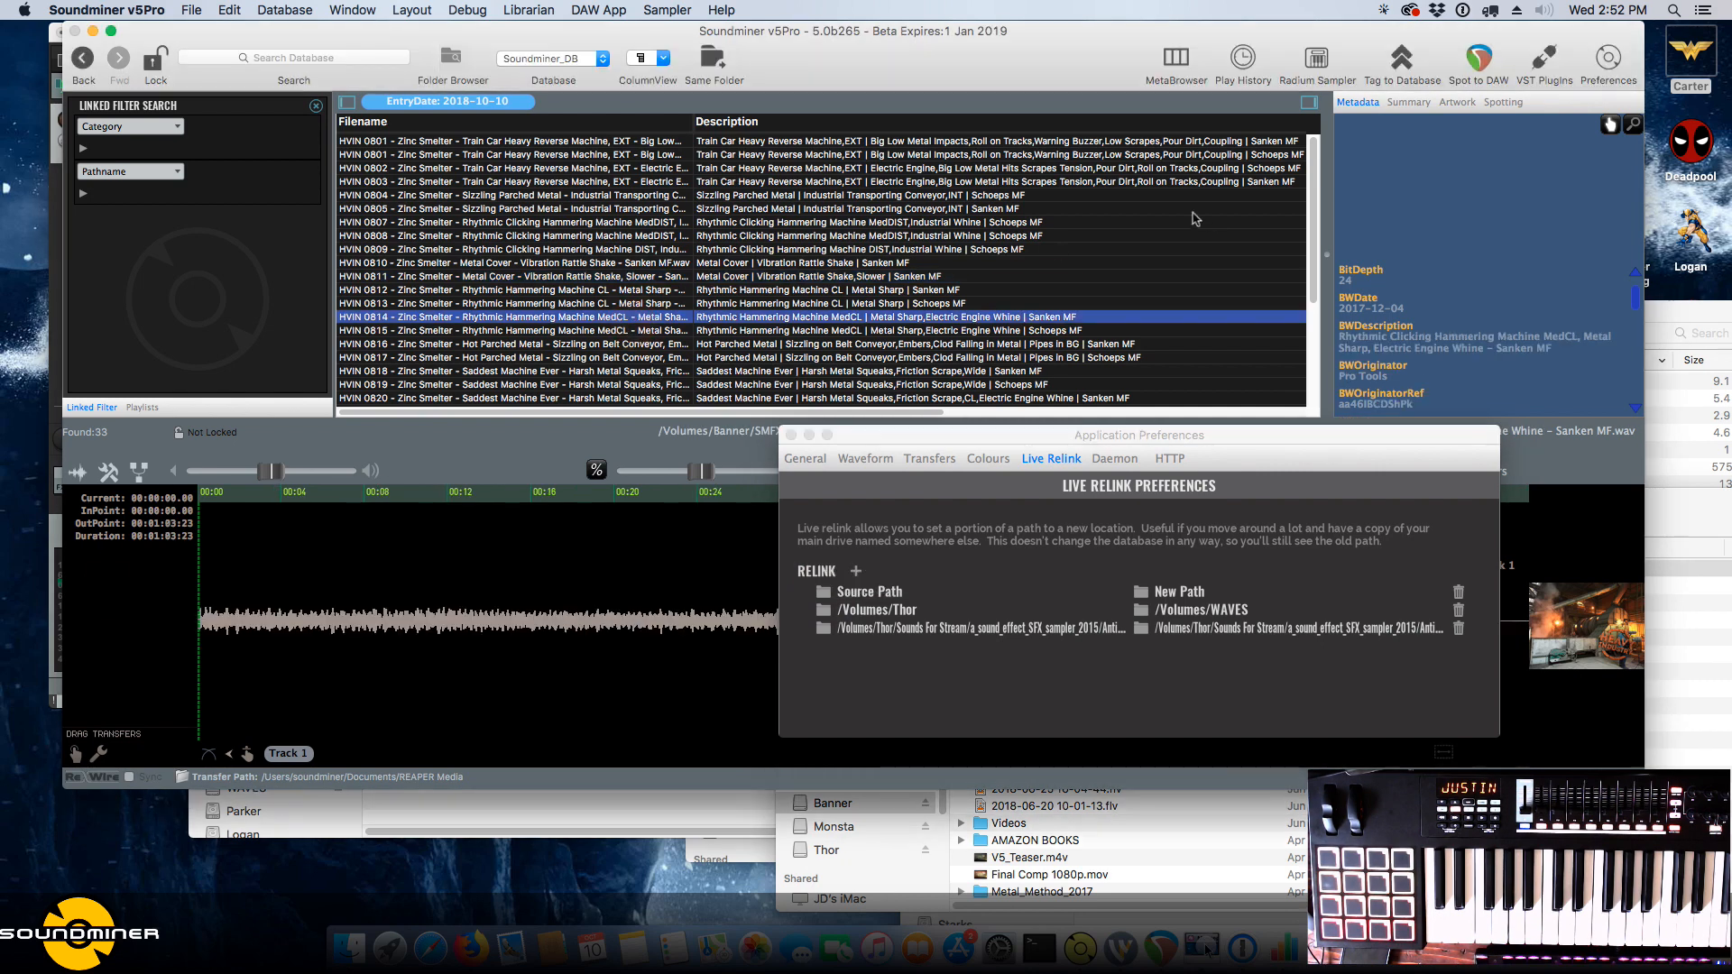
# Show all records, switch the database to Rocksmith_2018 and switch back to Soundminer_DB.
pyautogui.press('super+j')
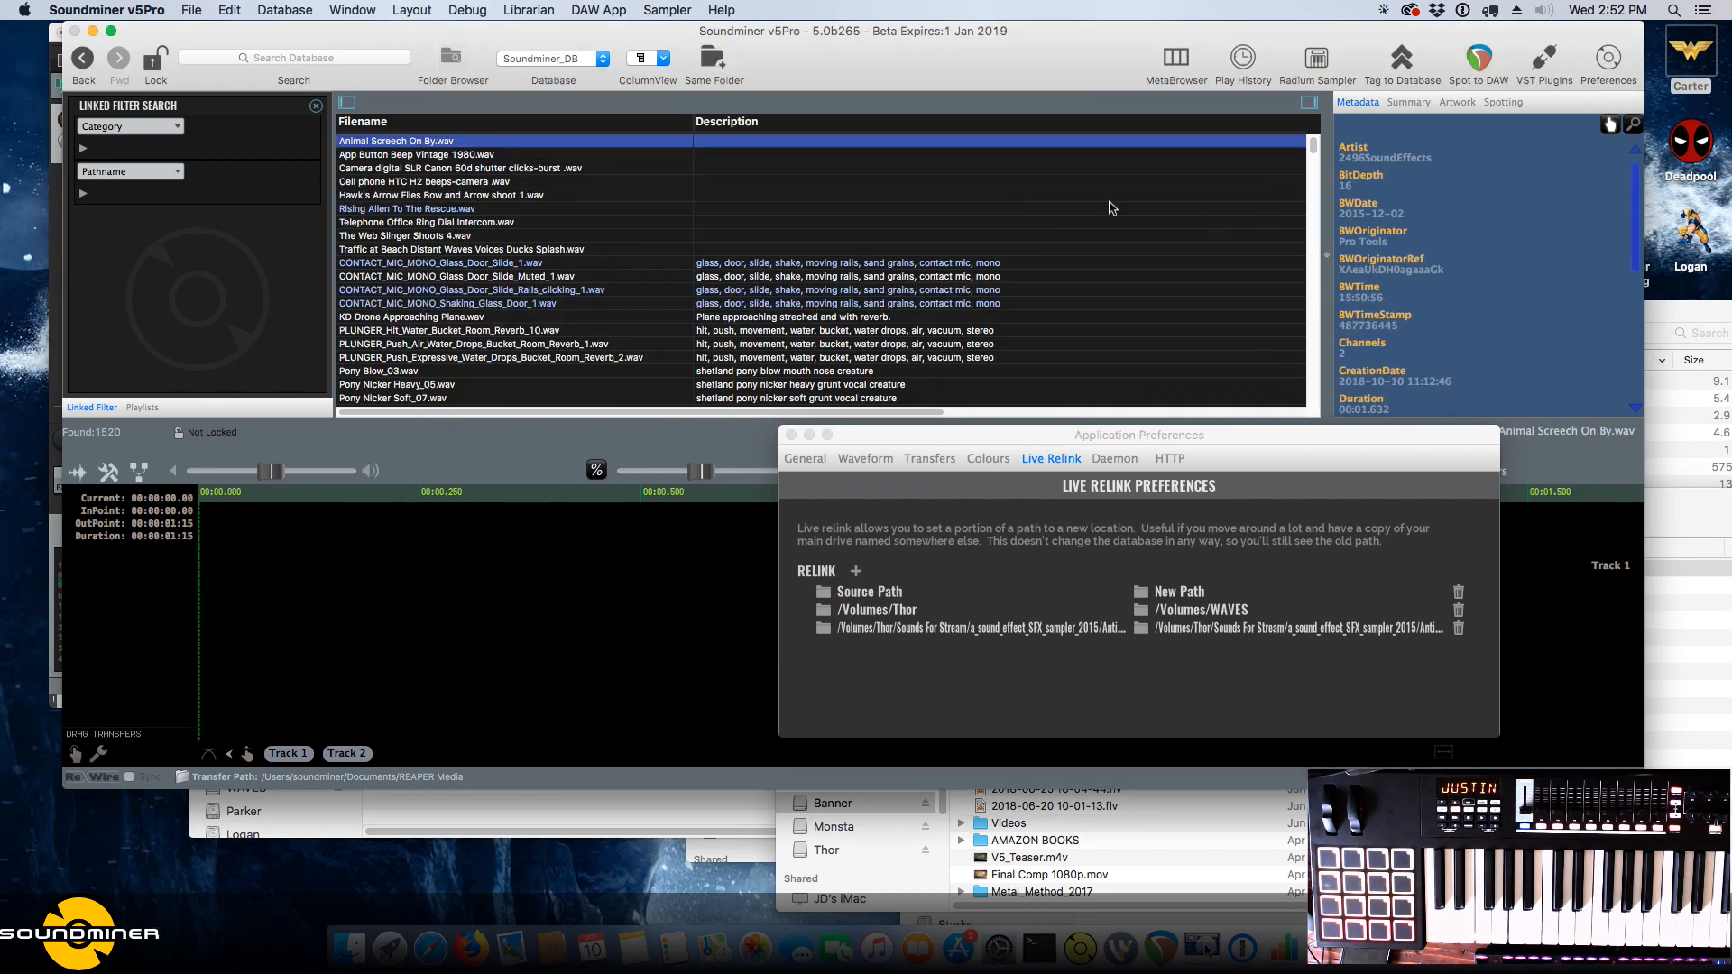
pyautogui.click(603, 58)
pyautogui.click(568, 44)
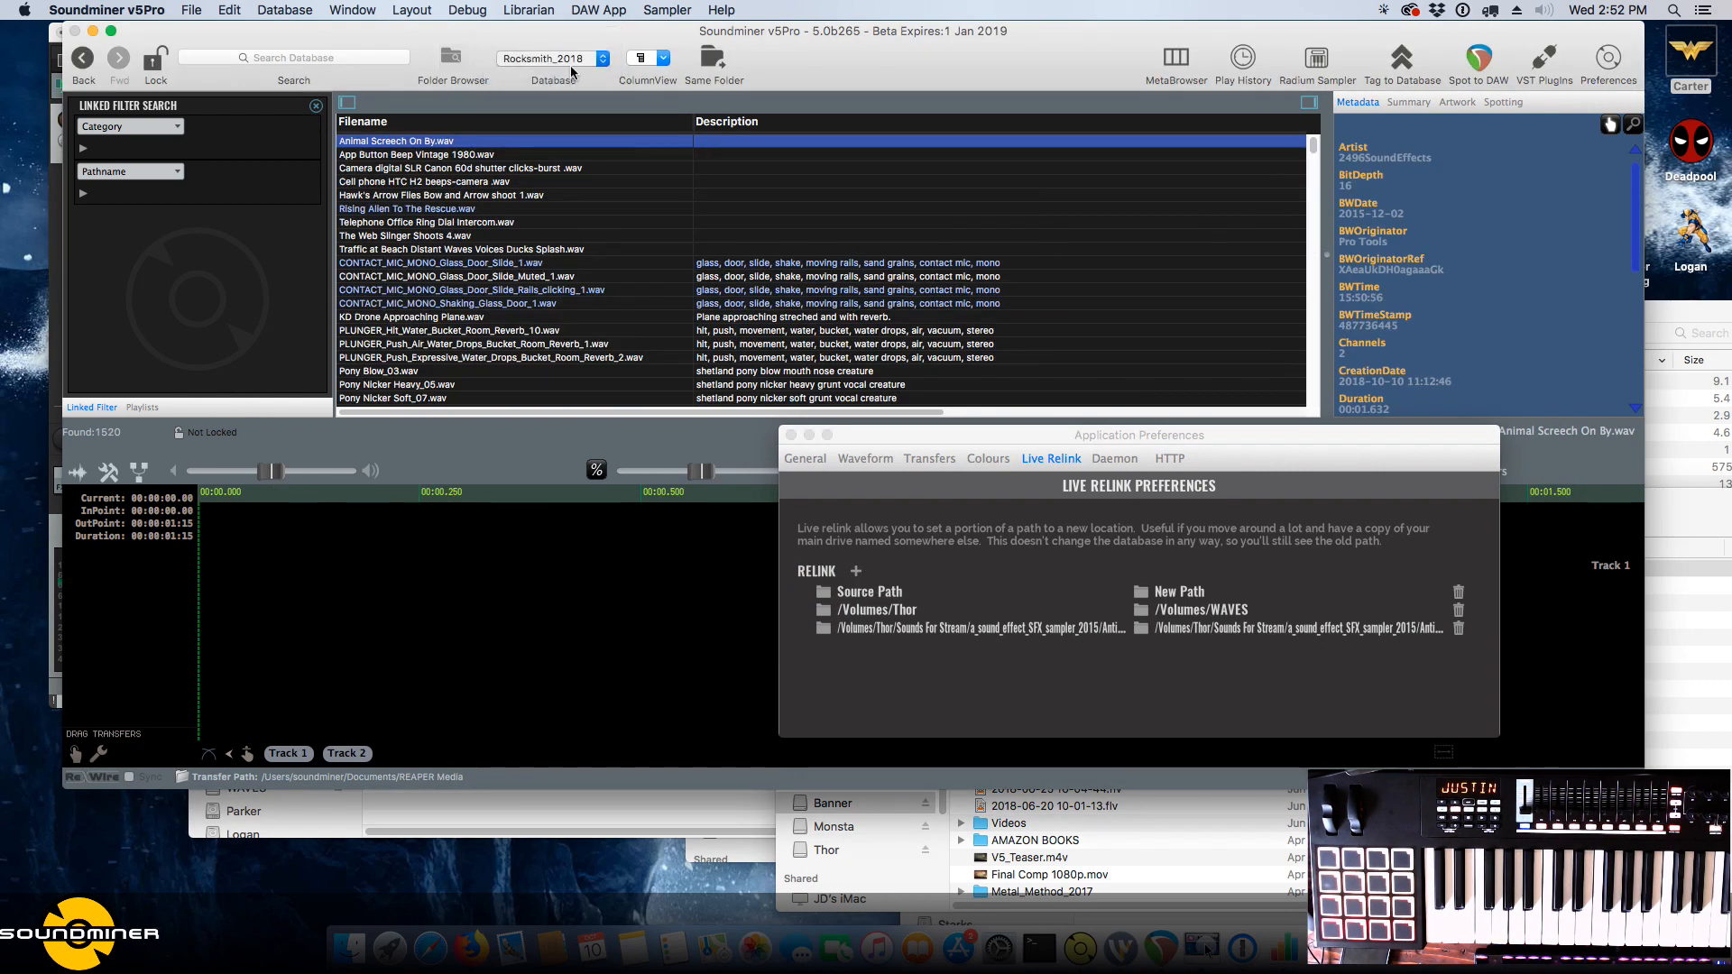
pyautogui.click(570, 59)
pyautogui.click(571, 73)
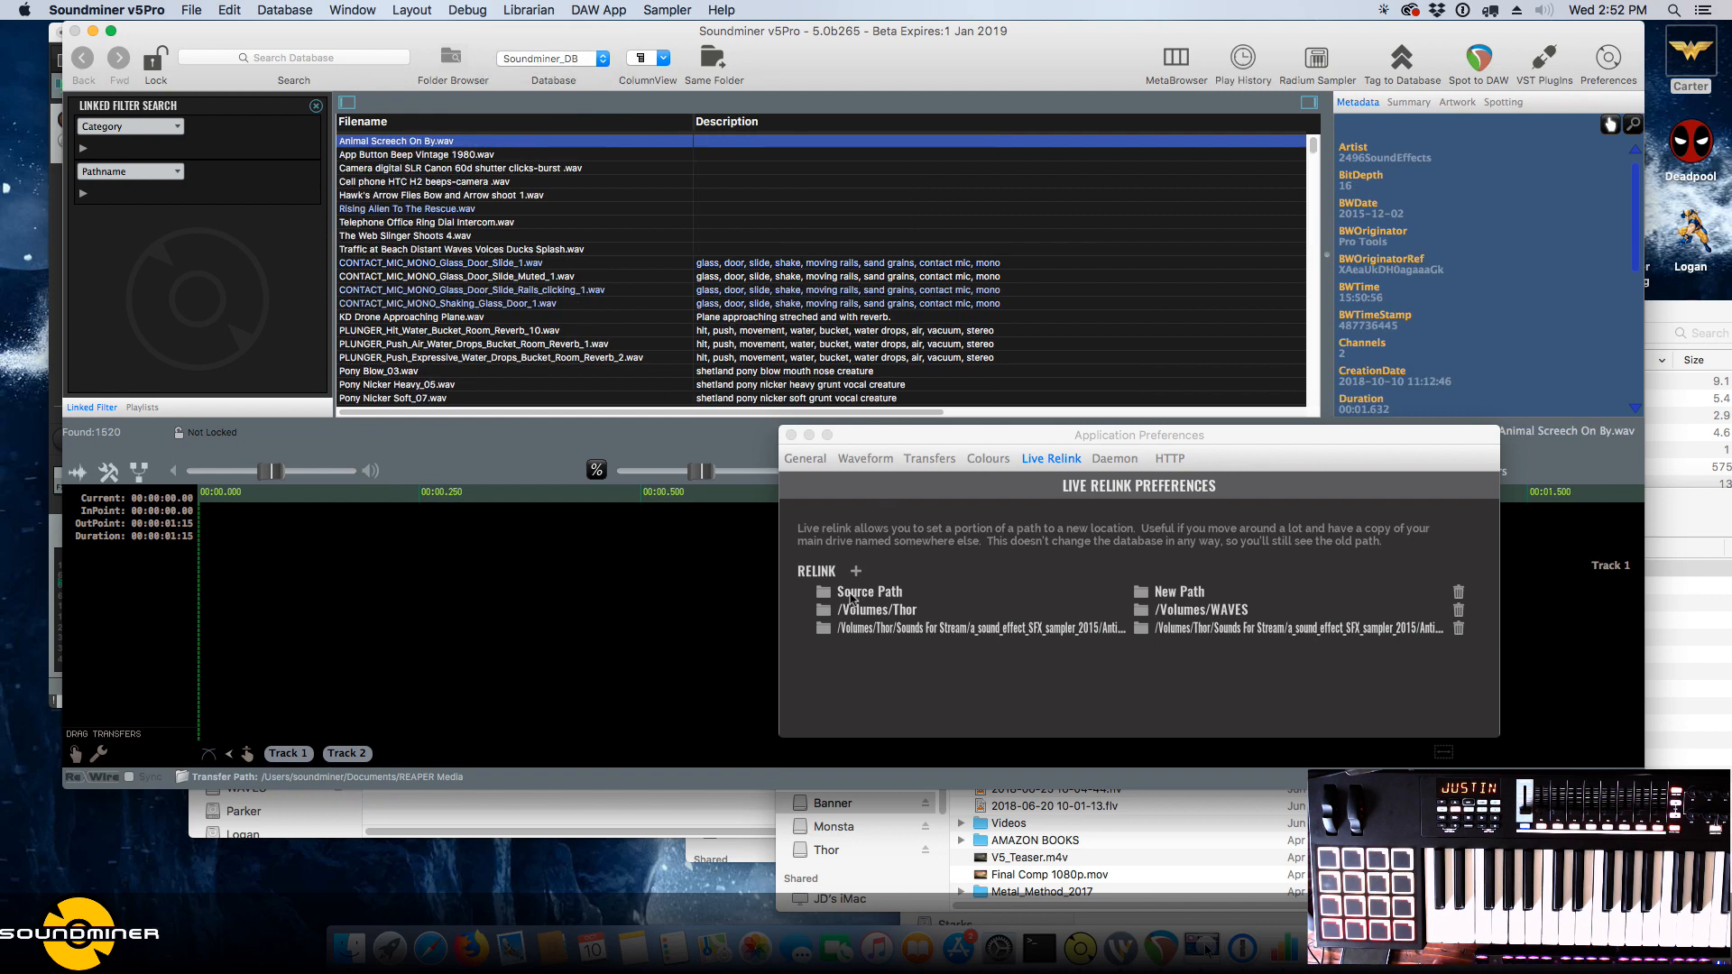
# Set the new relink entry's source path to /Volumes/Banner/SMFX05HVIN_pt08of10.
pyautogui.click(824, 594)
pyautogui.click(823, 593)
pyautogui.click(853, 561)
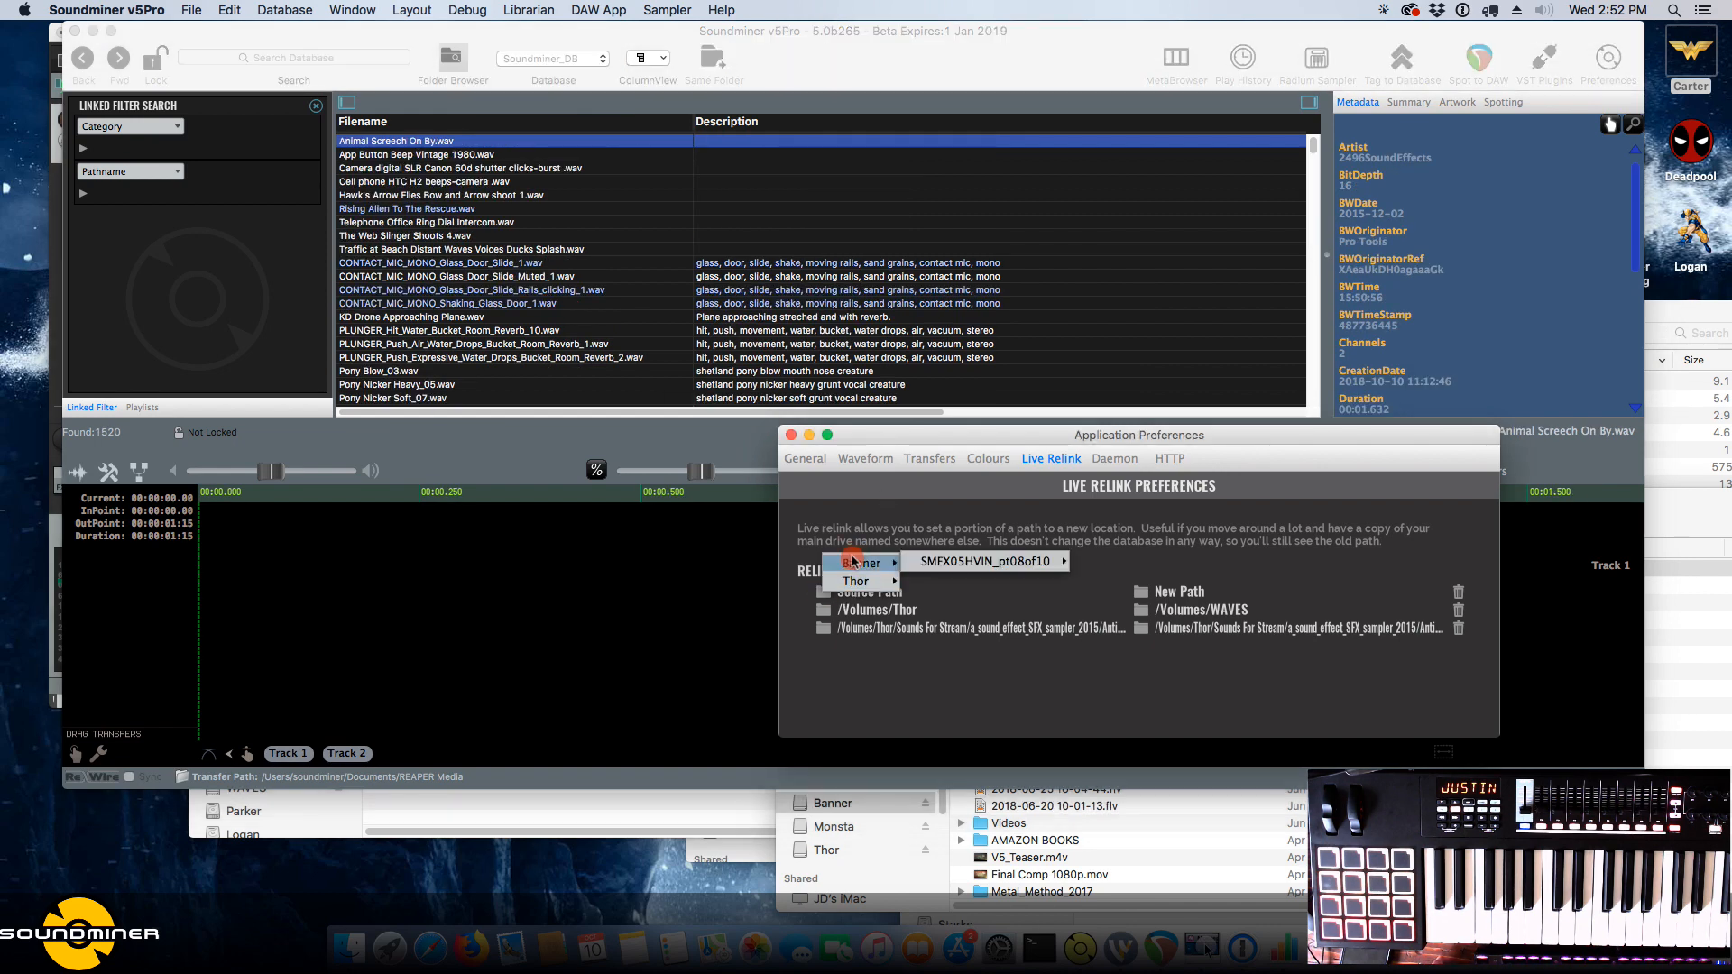
pyautogui.click(948, 560)
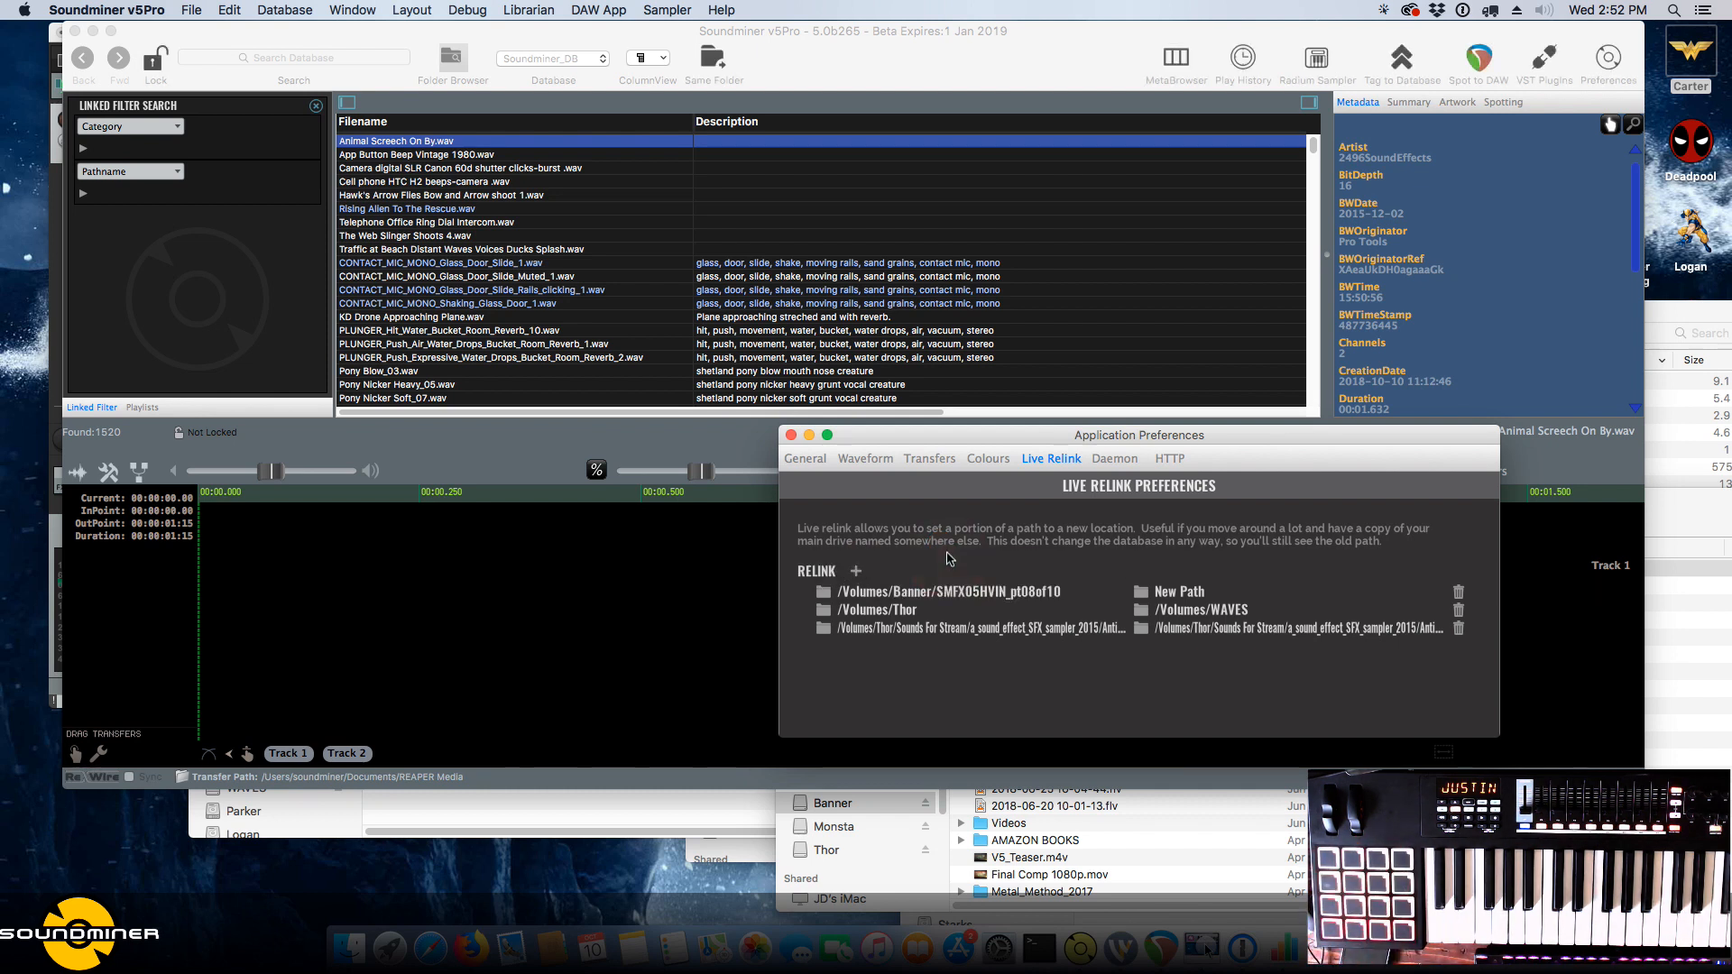
# Set the new relink entry's source path to /Volumes/Banner and its new path to /Volumes/WAVES/Waves.
pyautogui.click(824, 592)
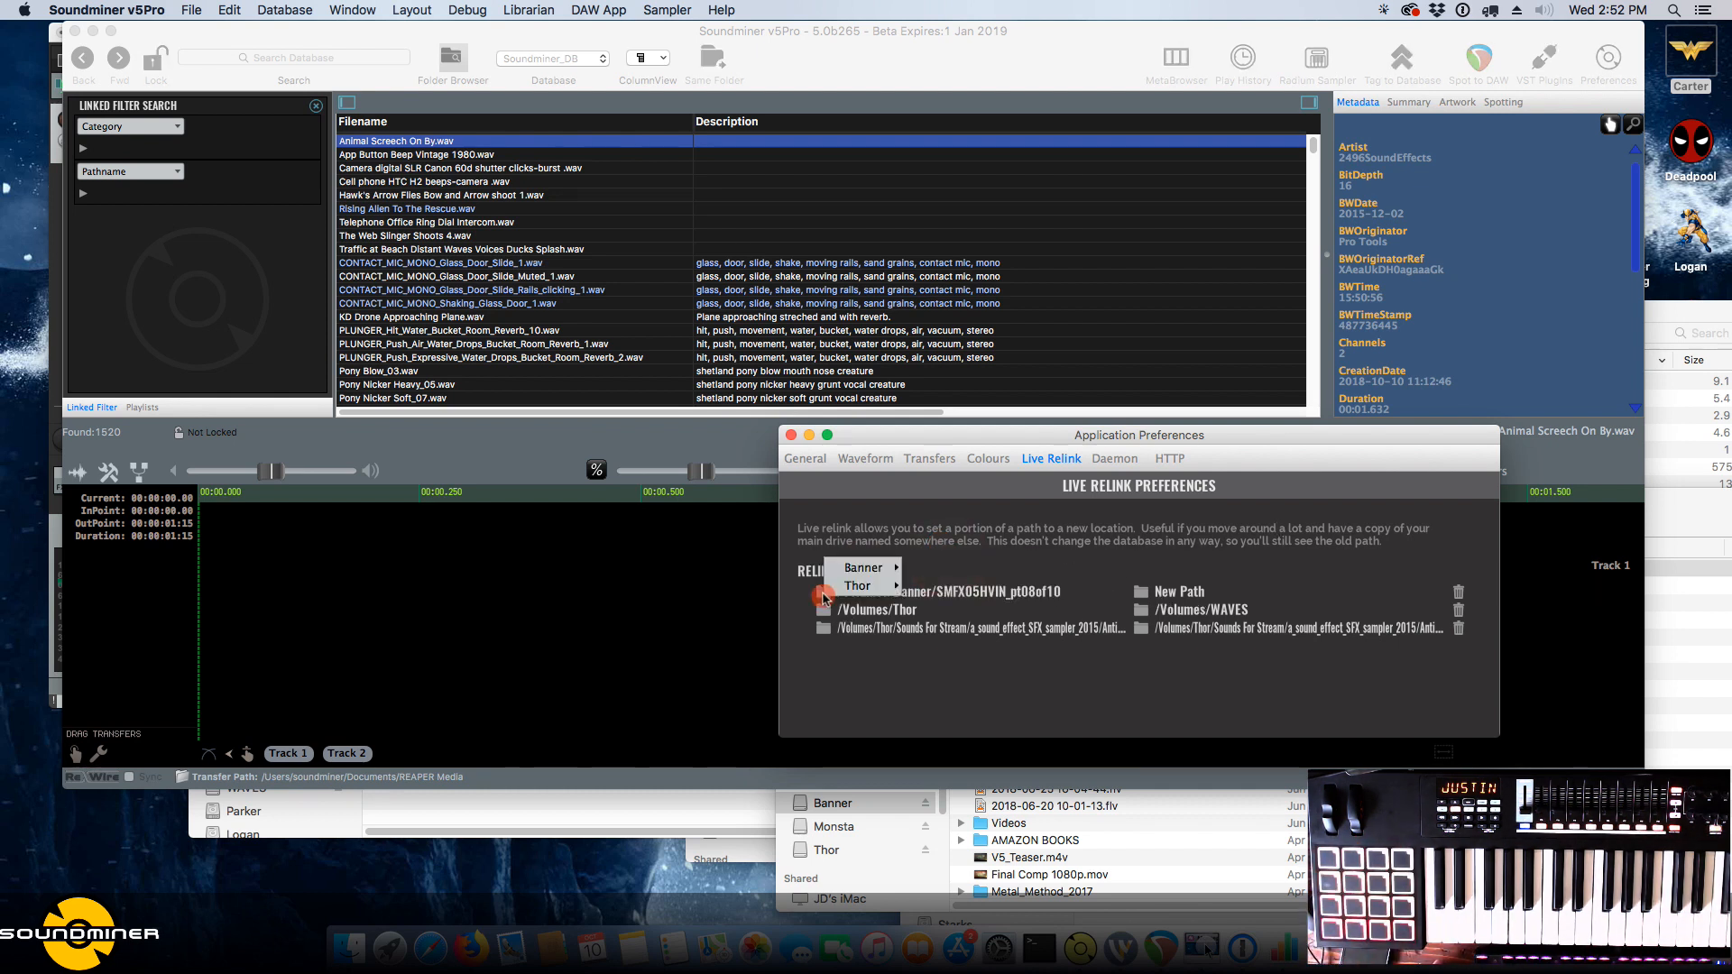
pyautogui.click(852, 568)
pyautogui.click(1142, 592)
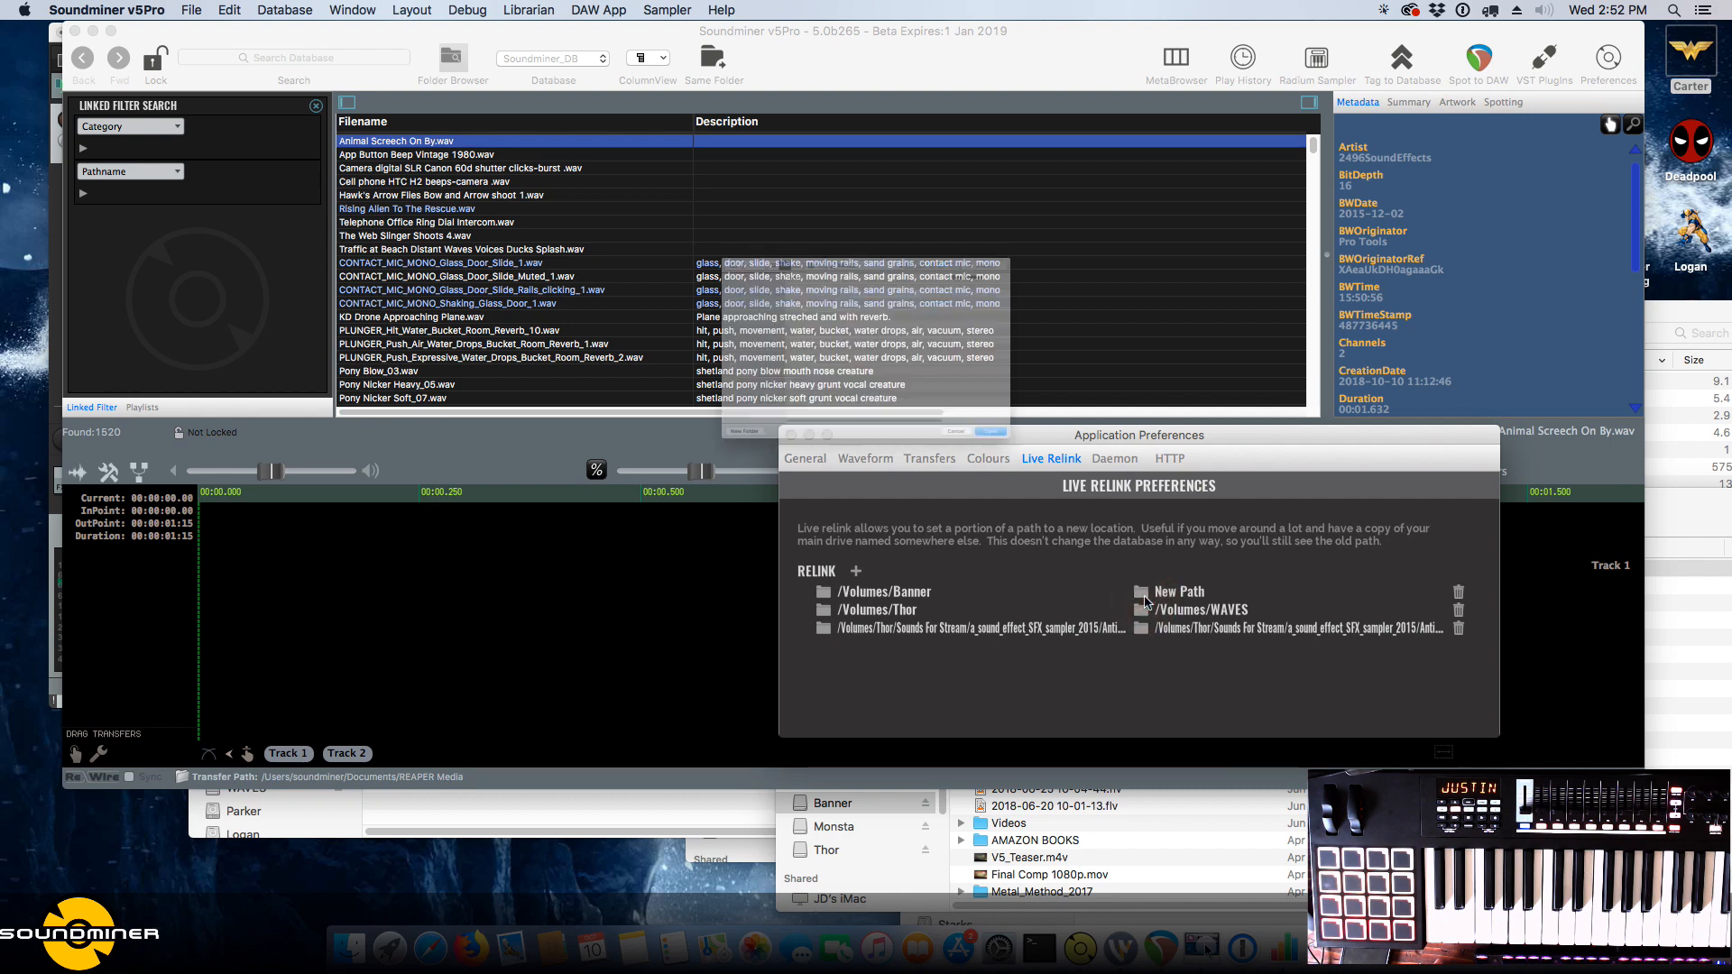
pyautogui.click(753, 215)
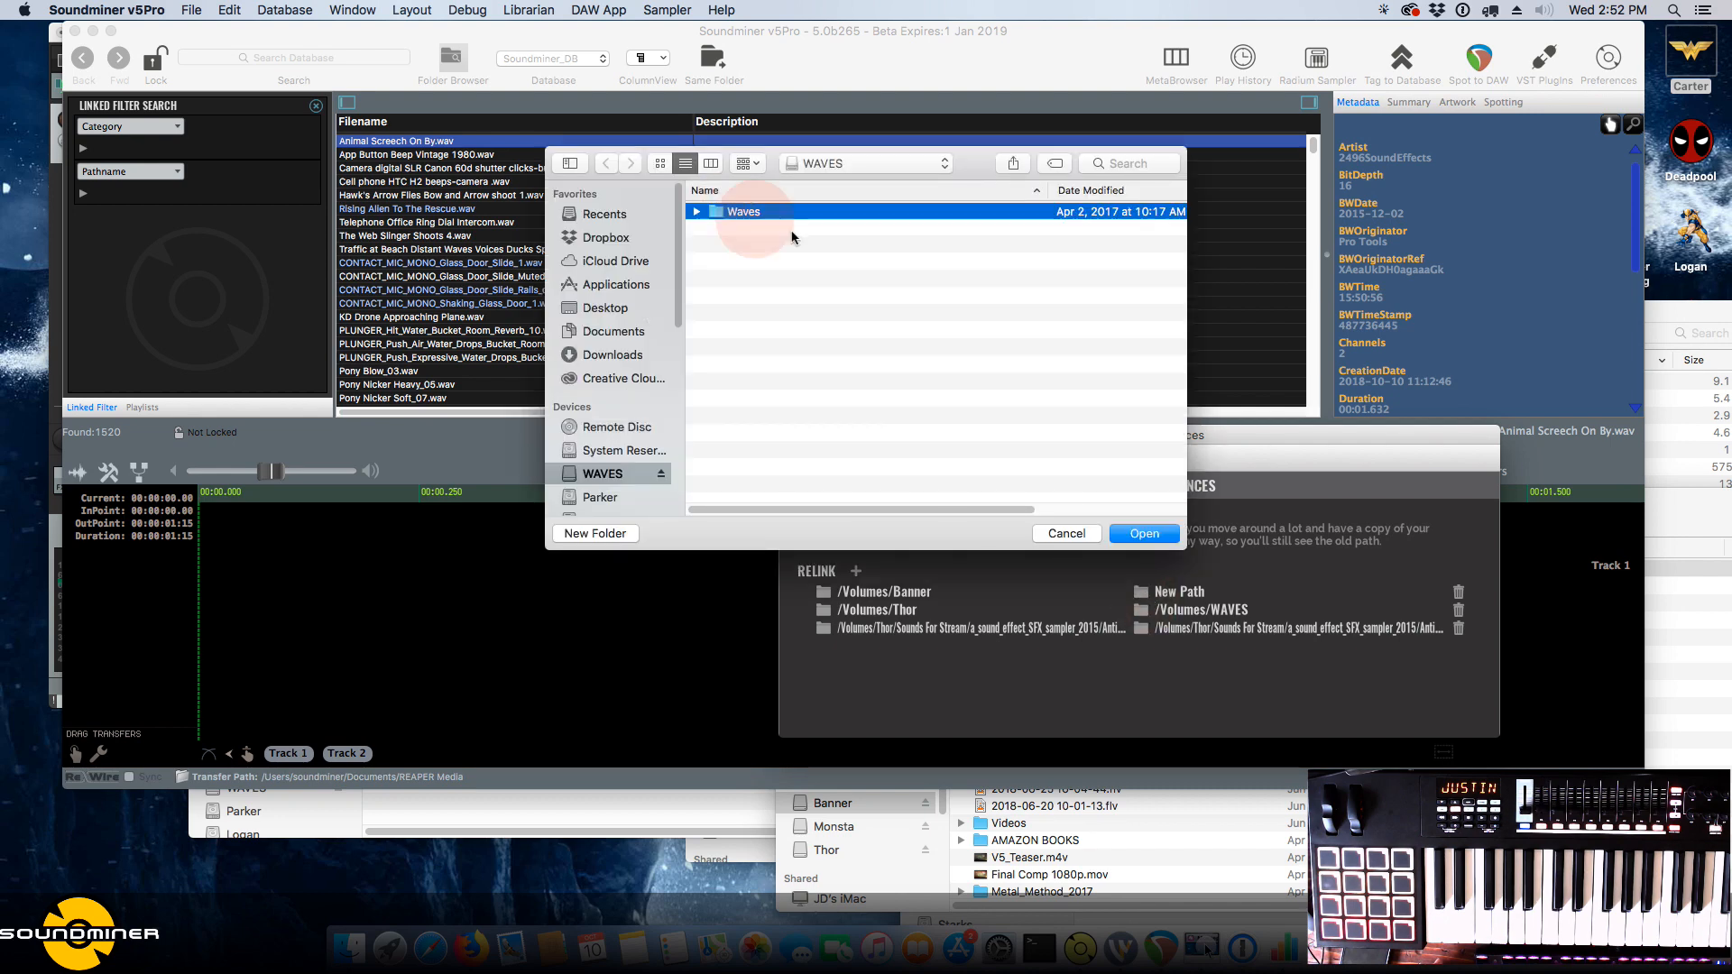
pyautogui.click(1124, 533)
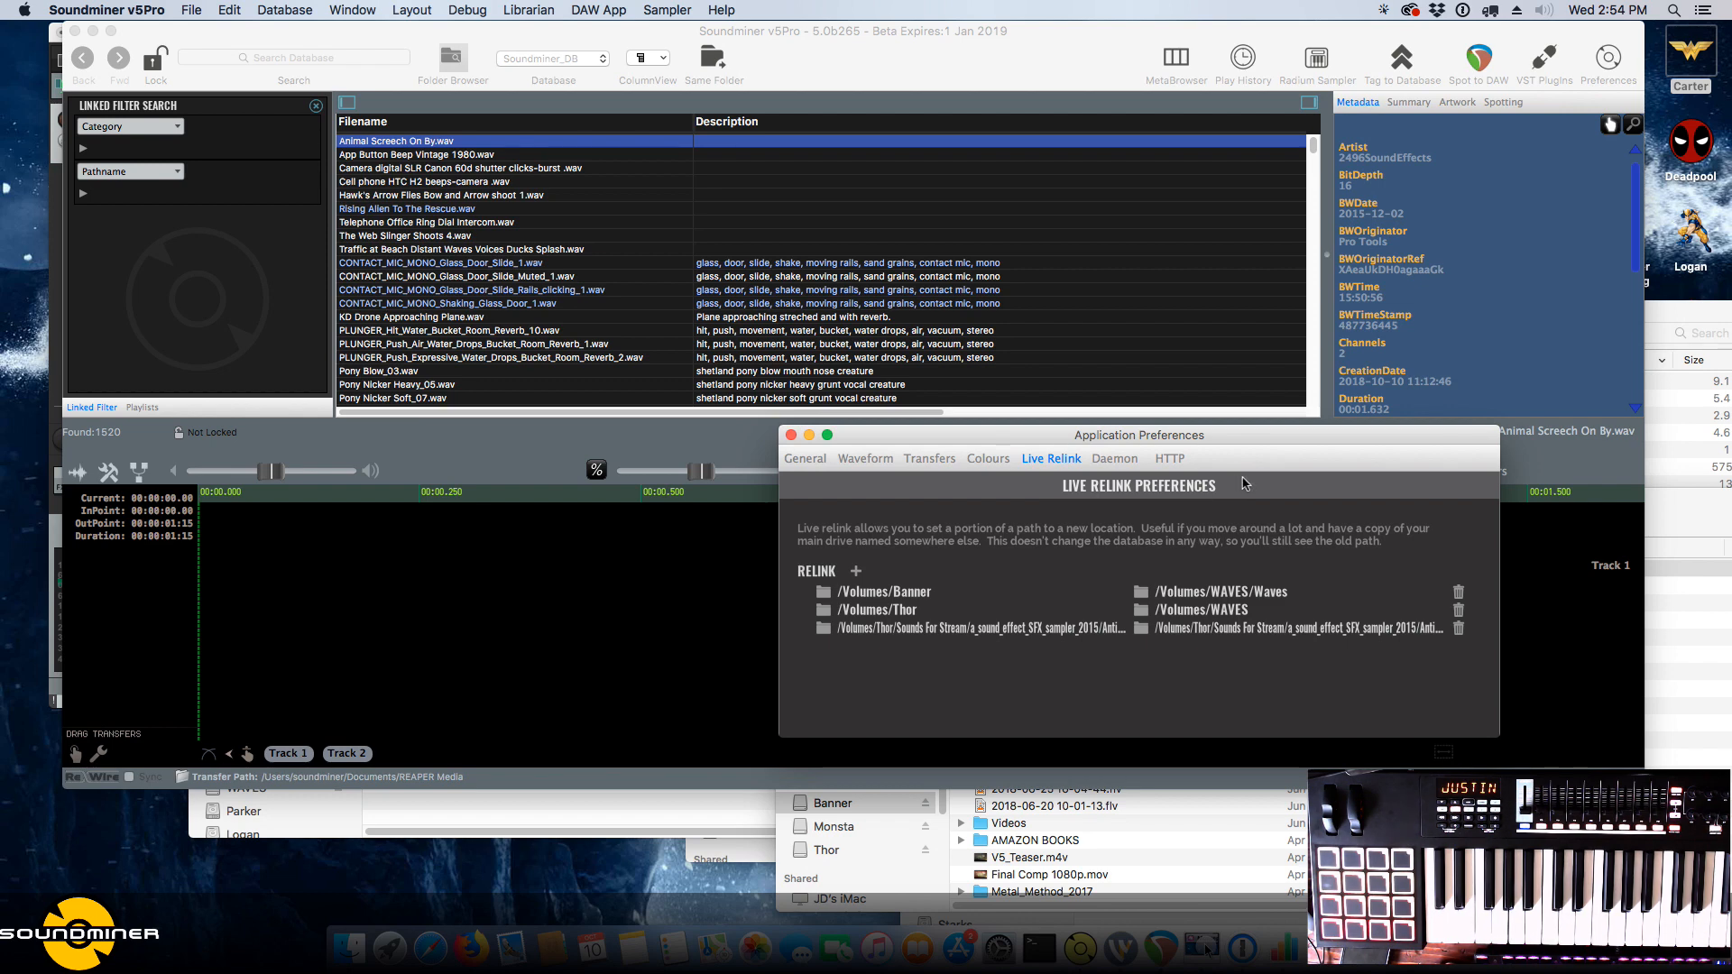
# Open the HTTP preferences, enable Use Standard HTTP and point out the HTTP server address.
pyautogui.click(1173, 459)
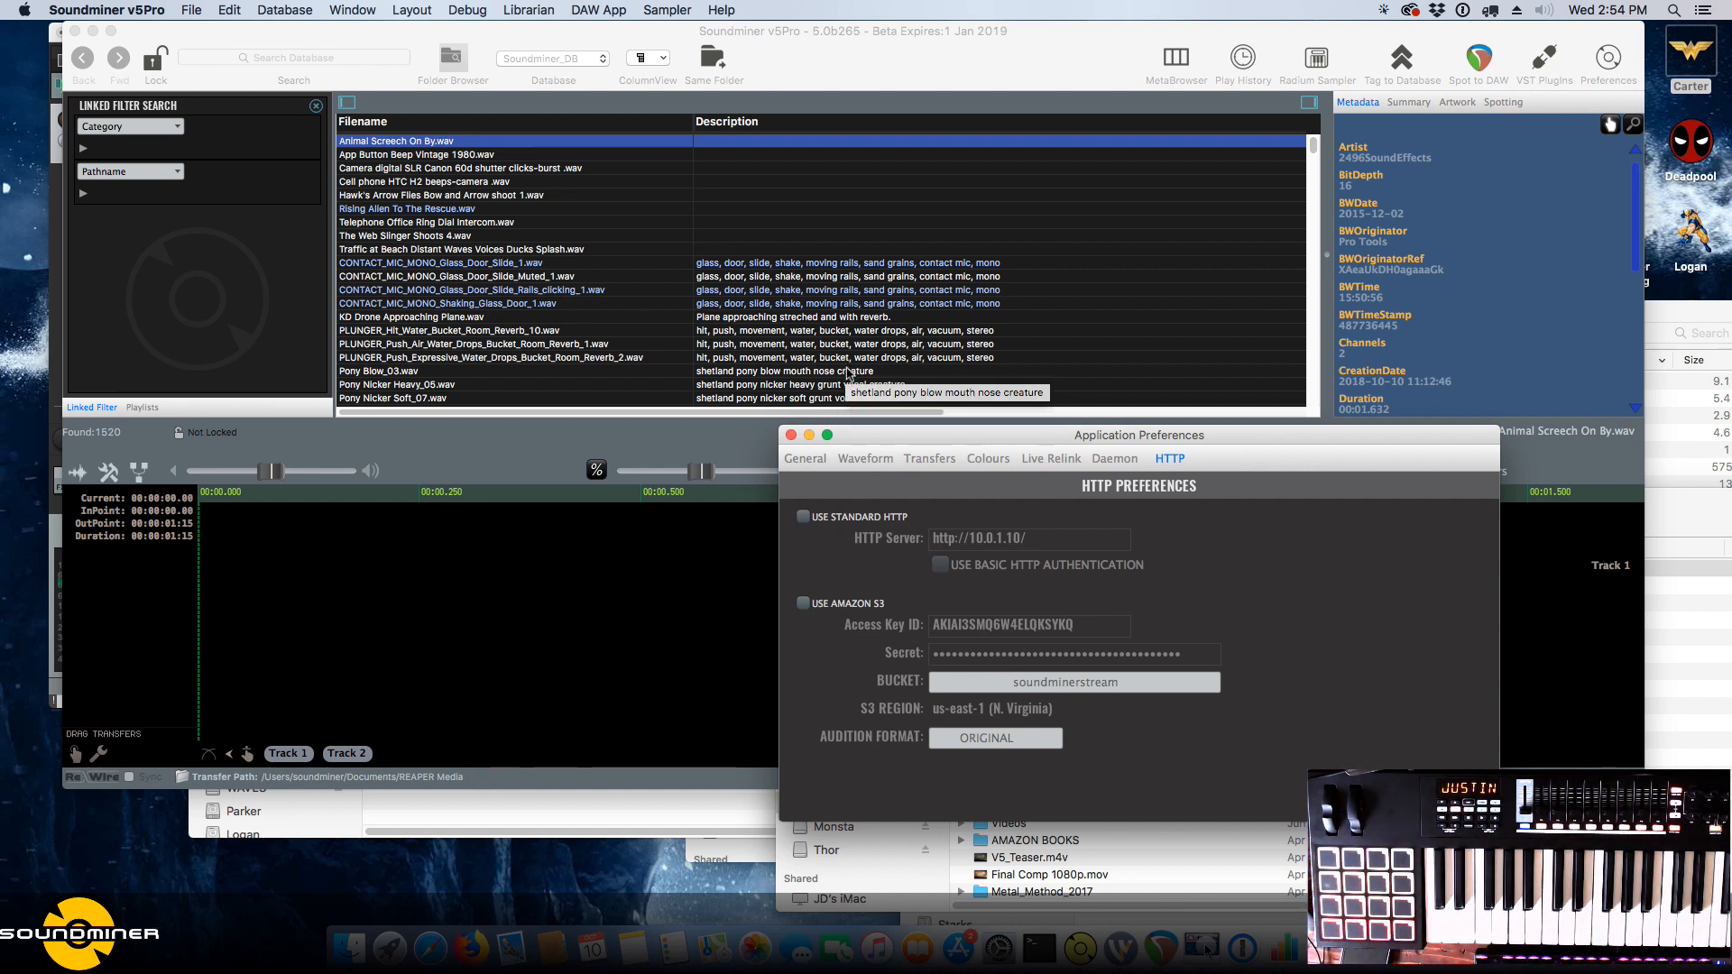
pyautogui.click(813, 522)
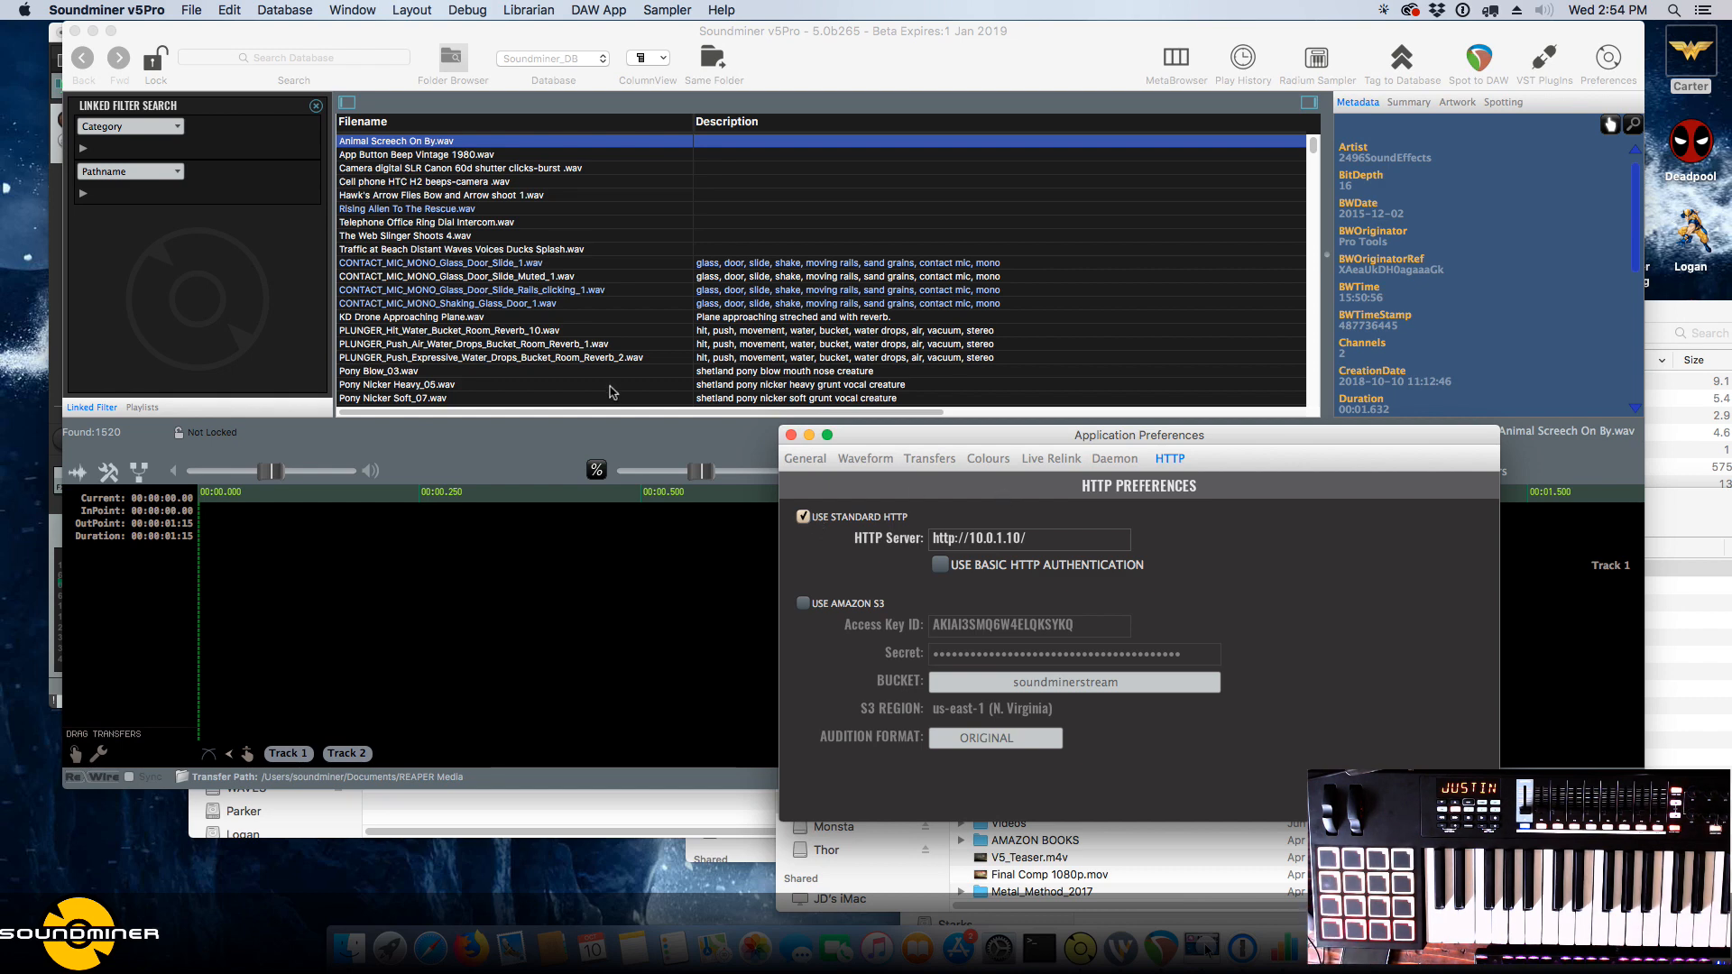
pyautogui.moveTo(910, 429); pyautogui.dragTo(694, 566)
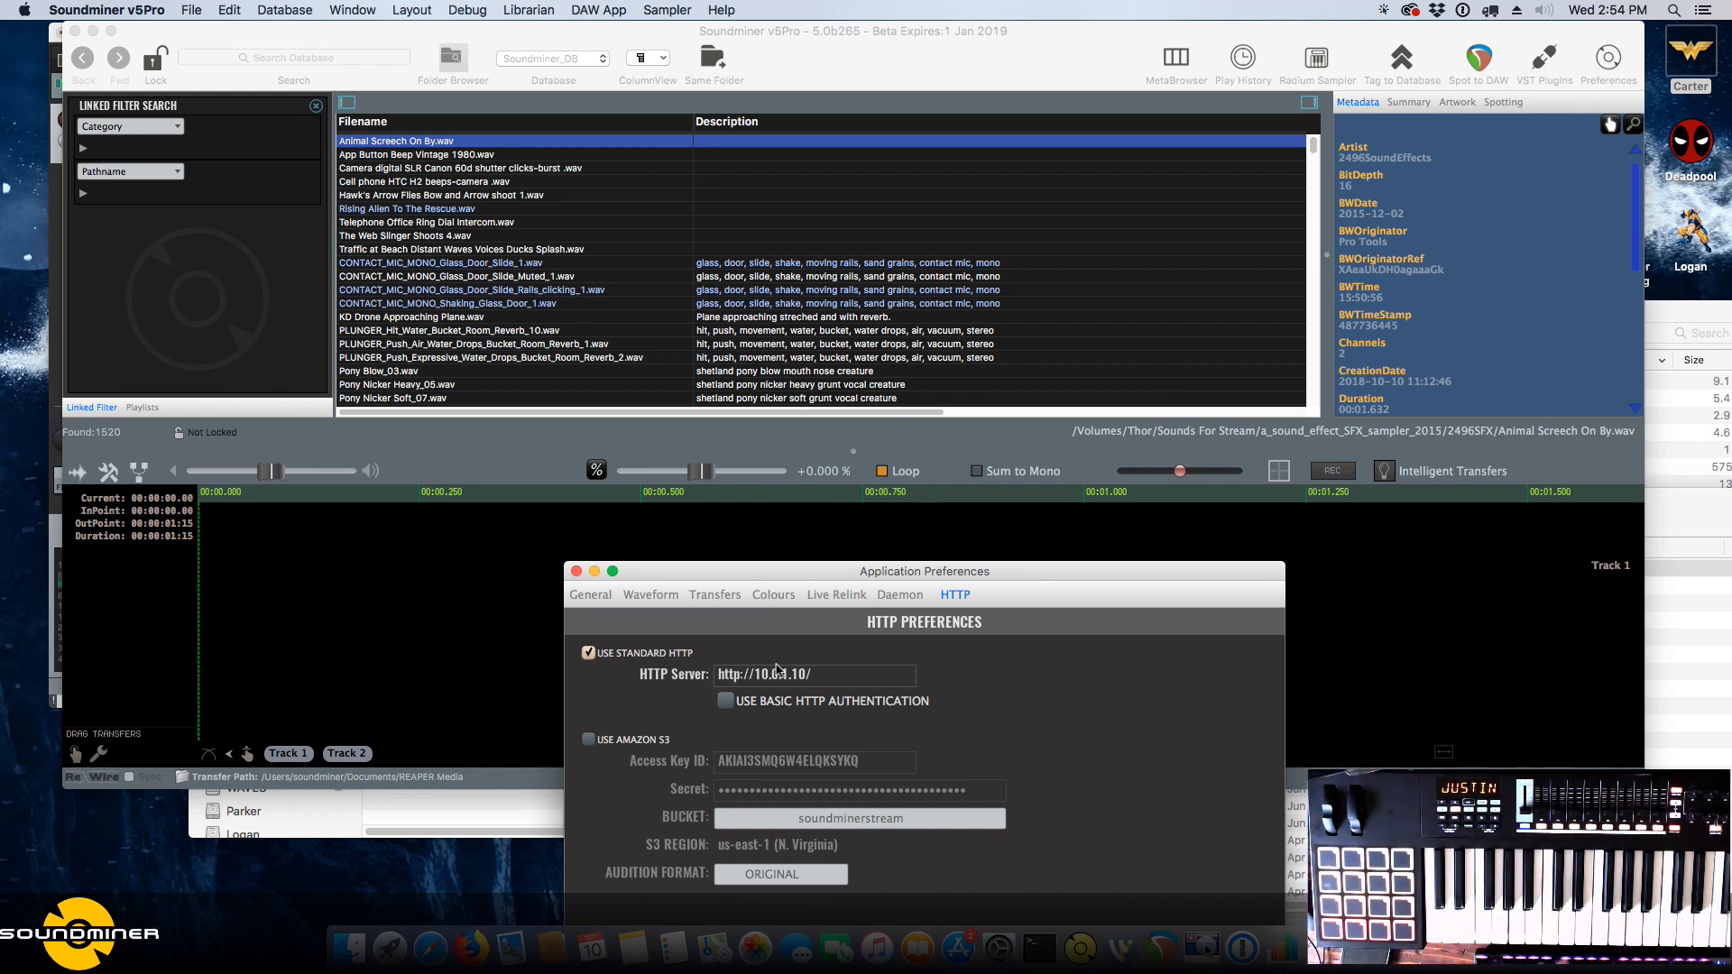
pyautogui.click(834, 676)
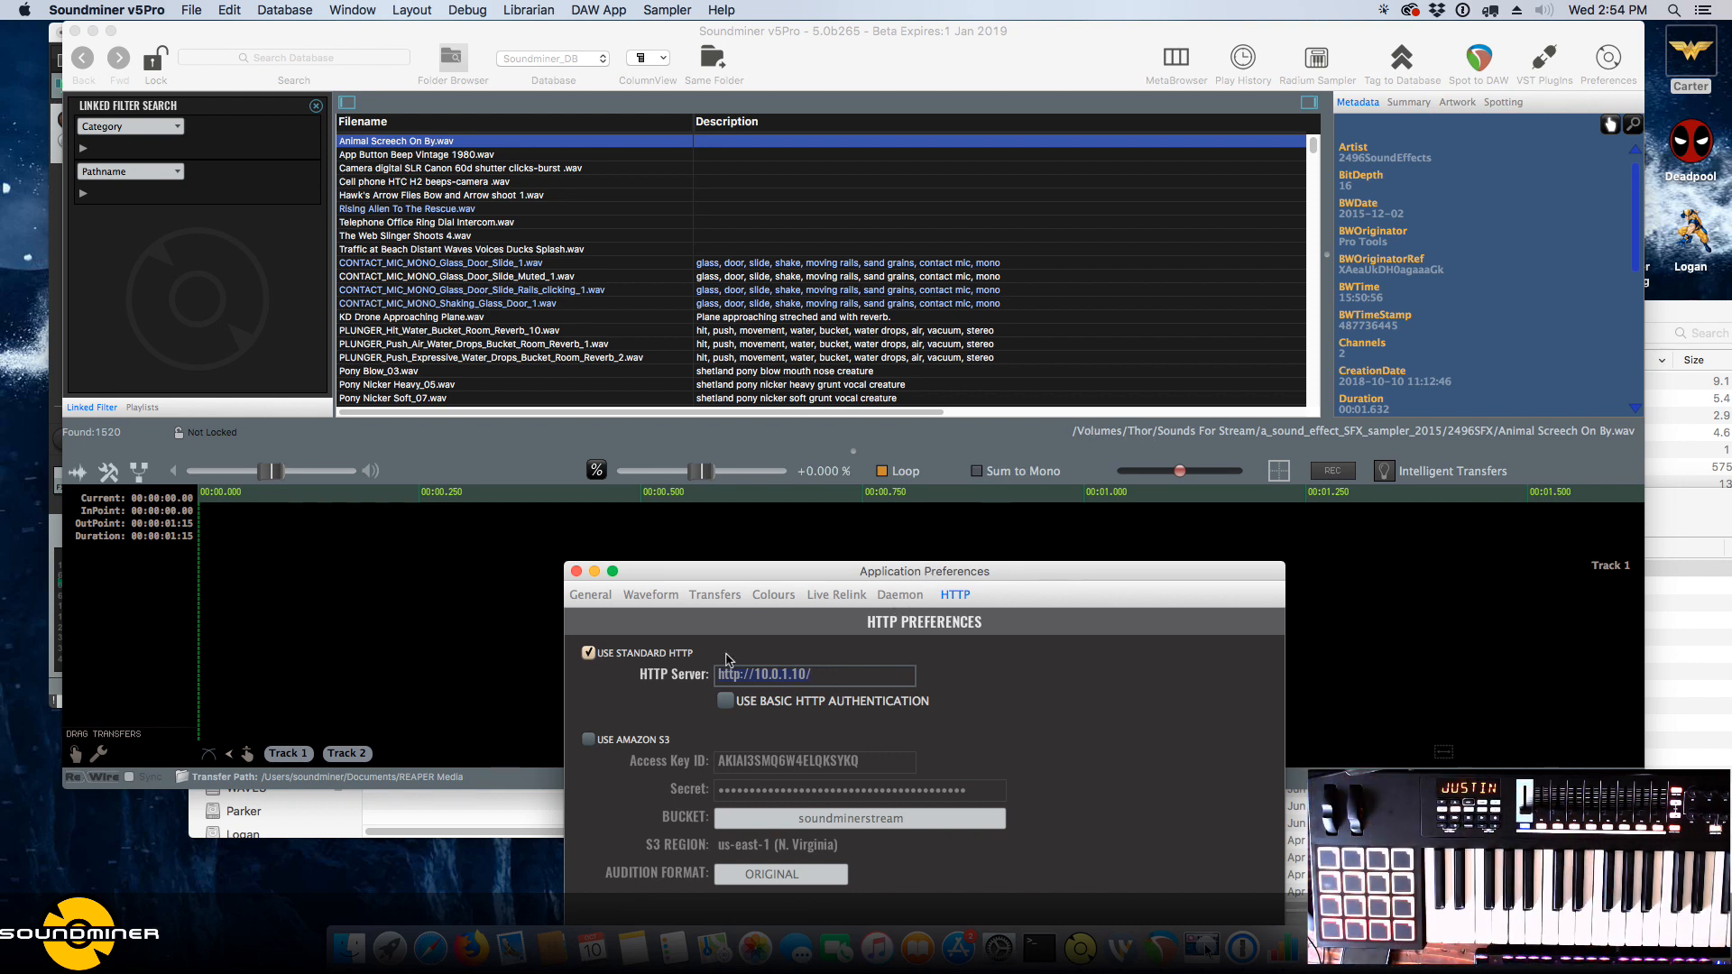
pyautogui.click(855, 683)
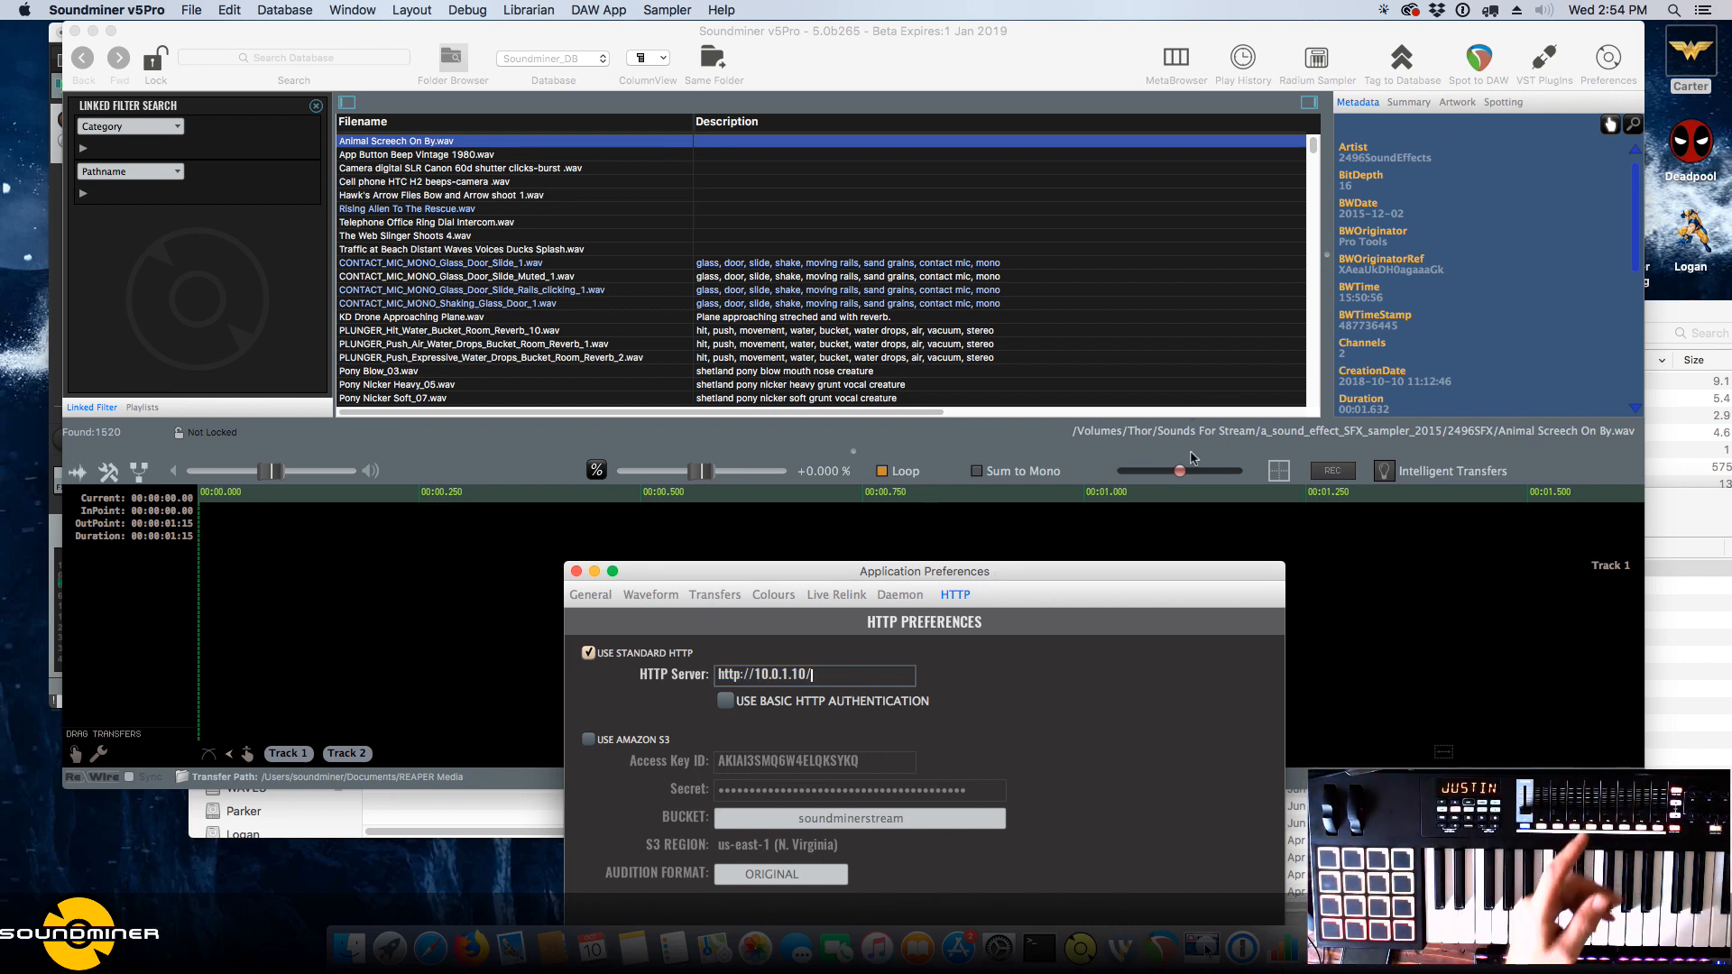
# Turn off standard HTTP, enable Use Amazon S3 and select the contents of the Access Key ID field.
pyautogui.click(583, 653)
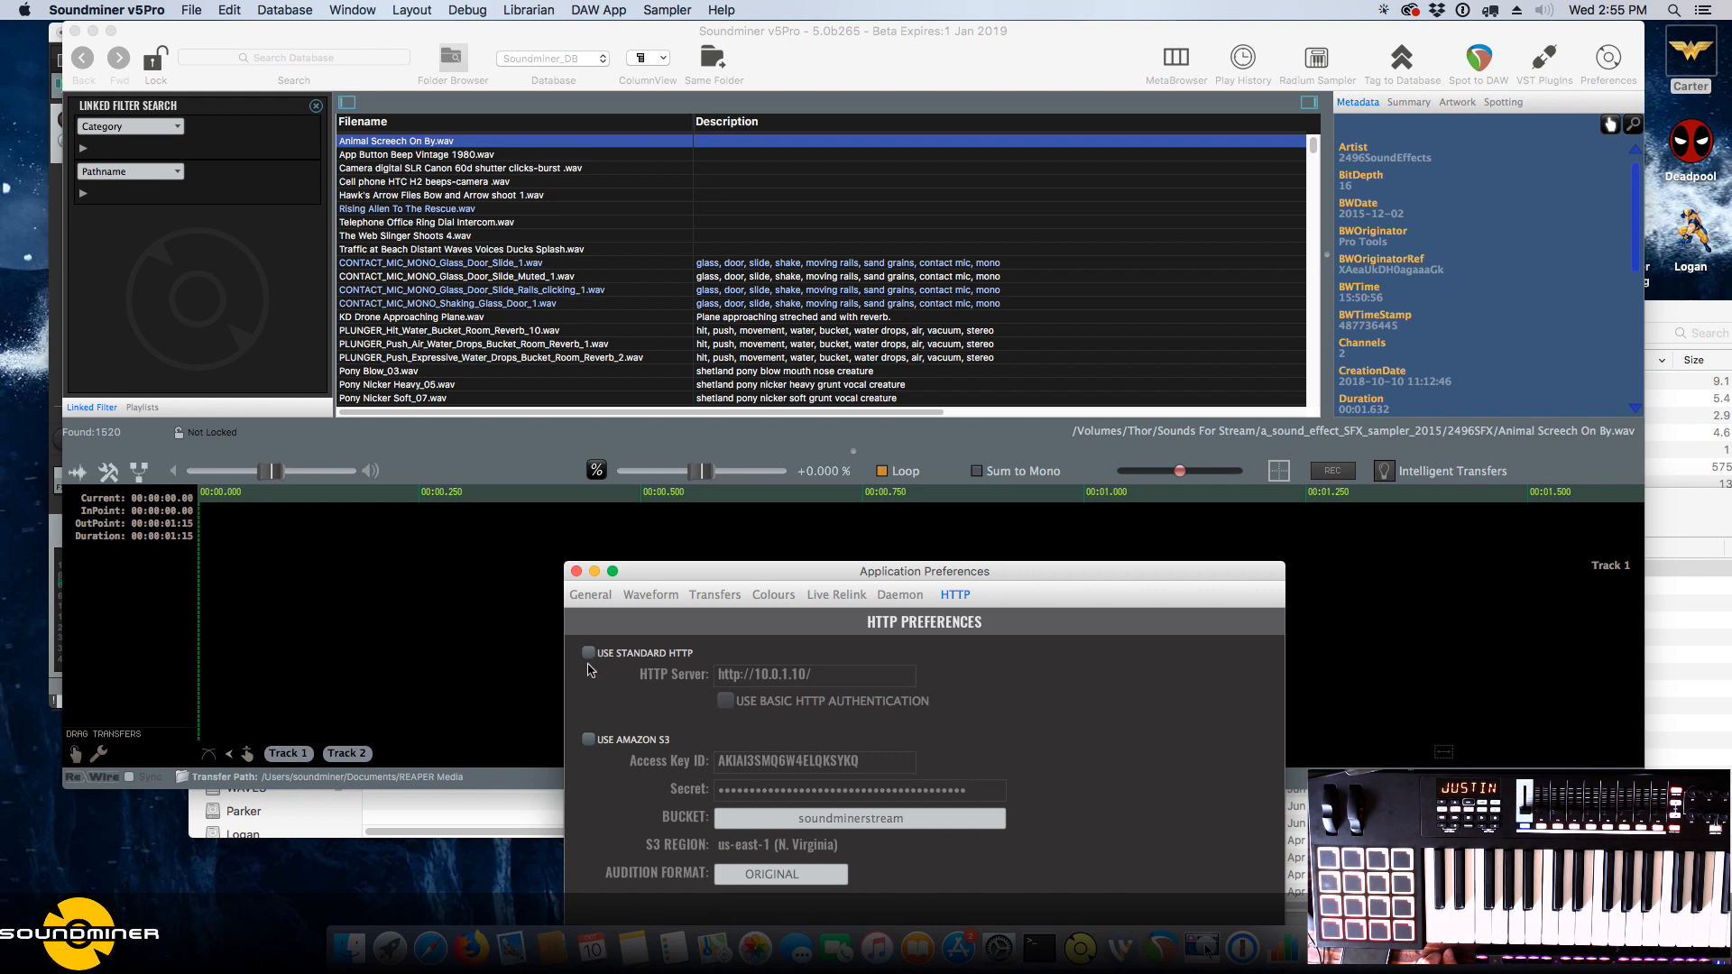
pyautogui.click(590, 742)
pyautogui.moveTo(752, 565); pyautogui.dragTo(754, 439)
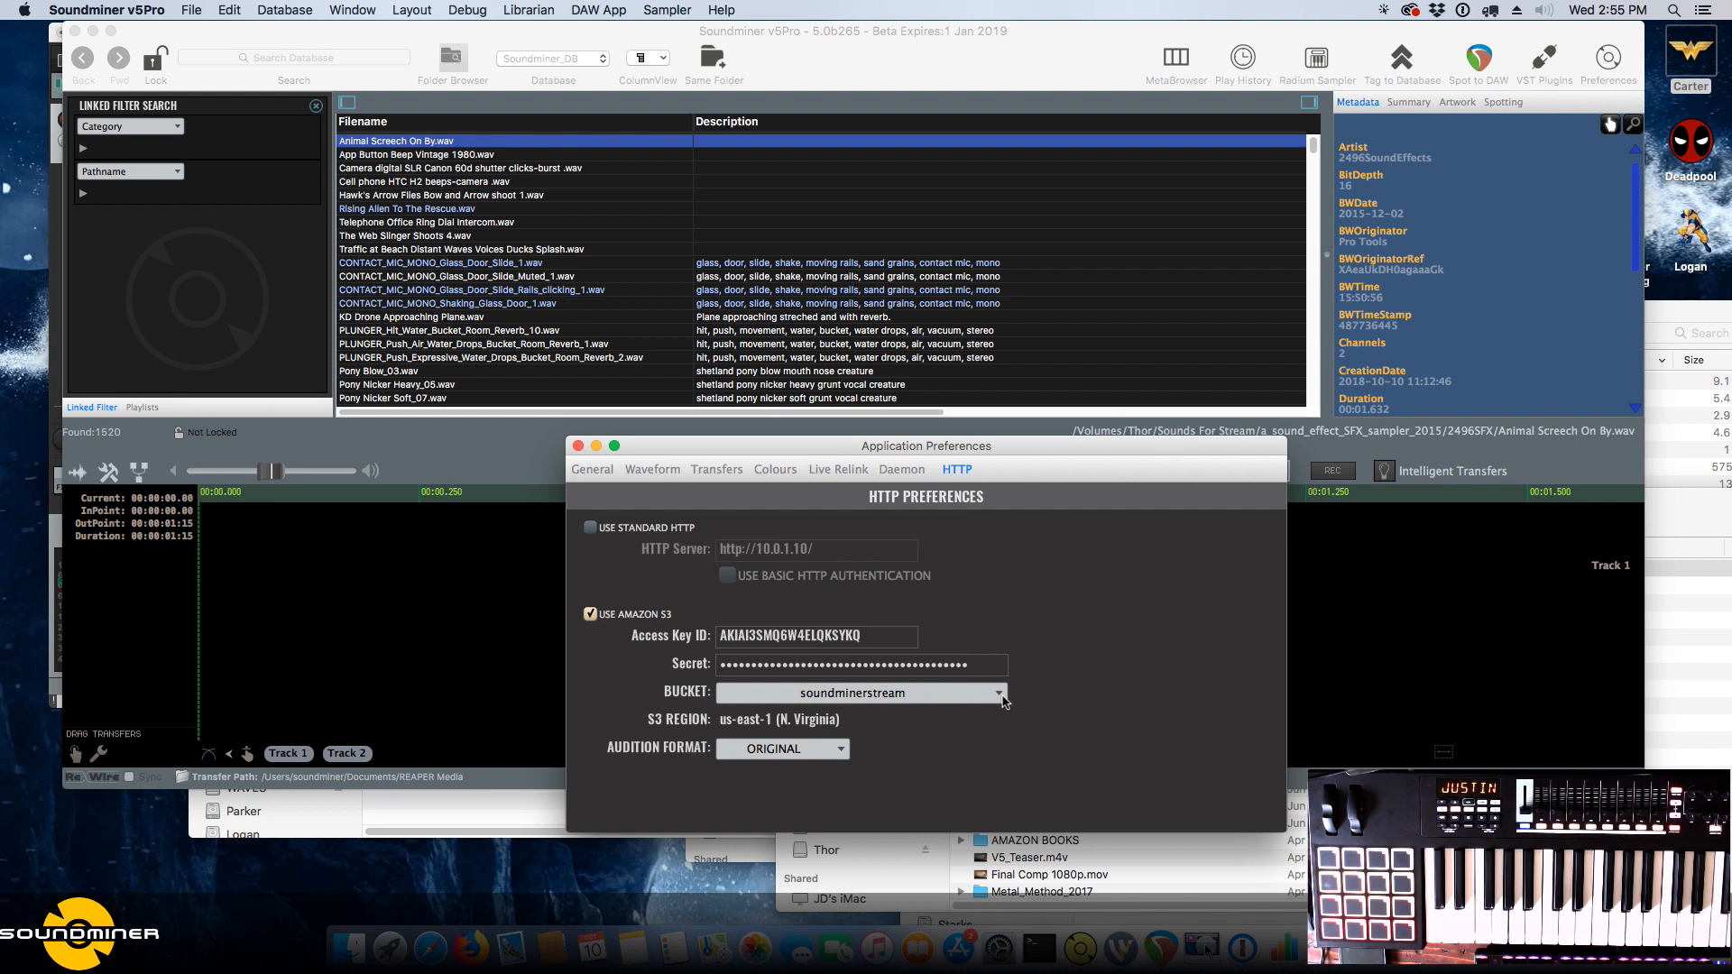
pyautogui.doubleClick(886, 636)
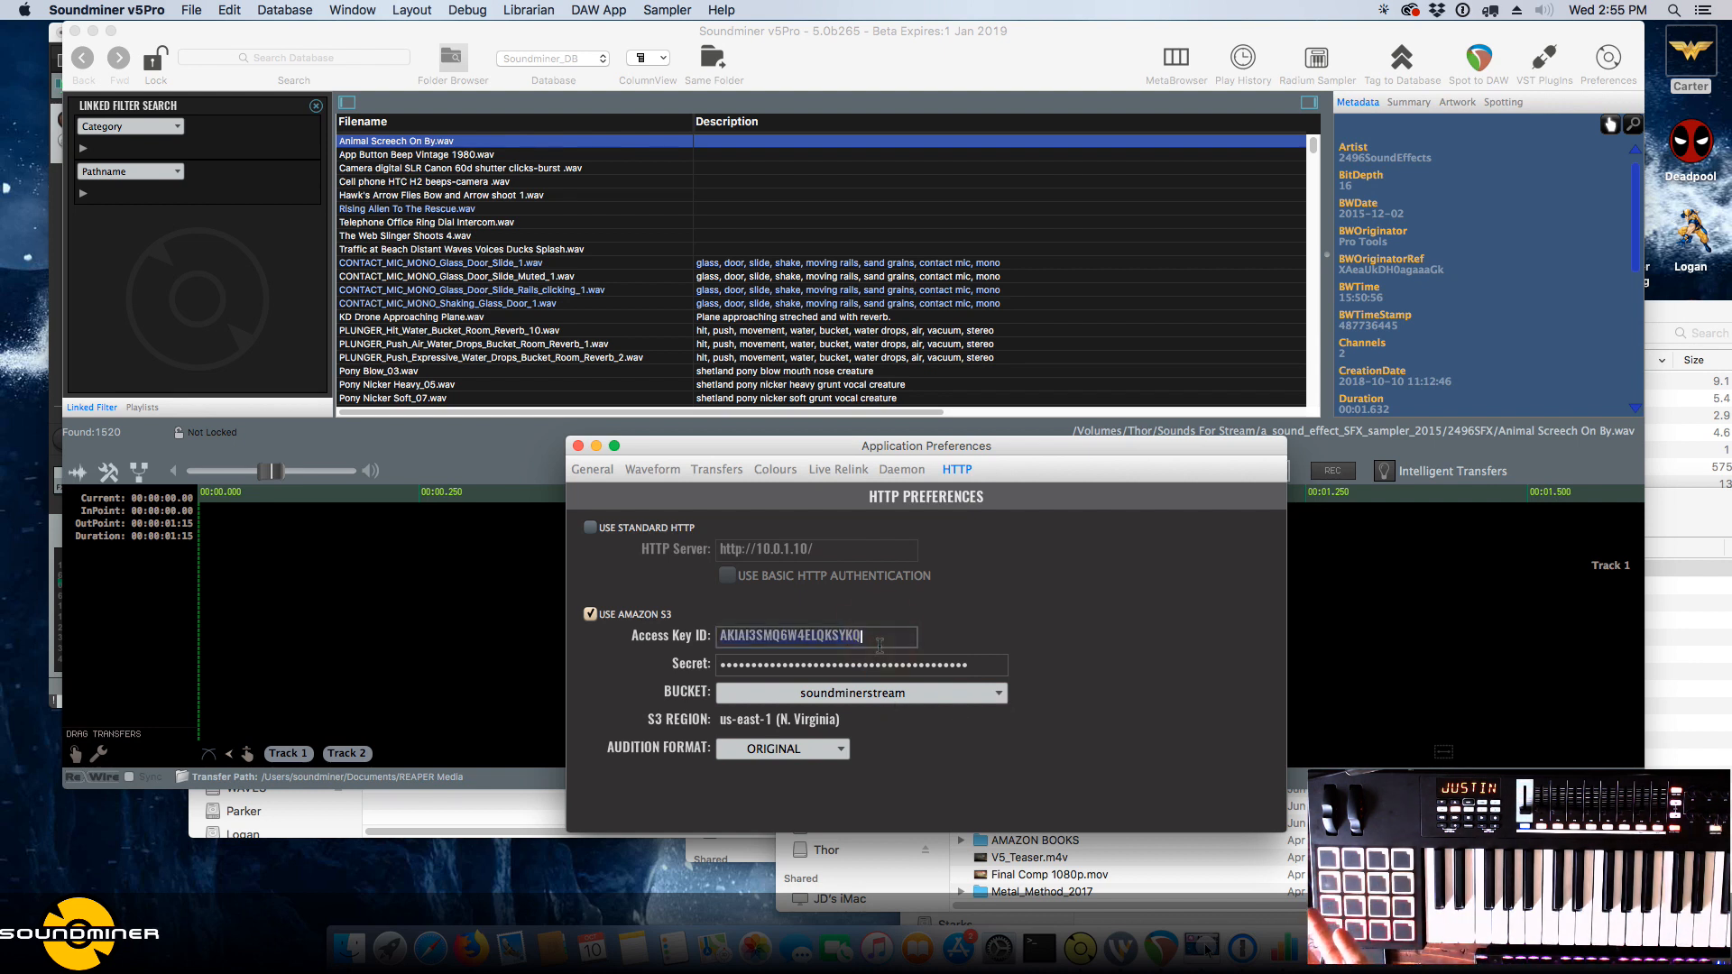
# Review the list of available Amazon S3 buckets and leave it without changing the selected bucket.
pyautogui.click(1160, 595)
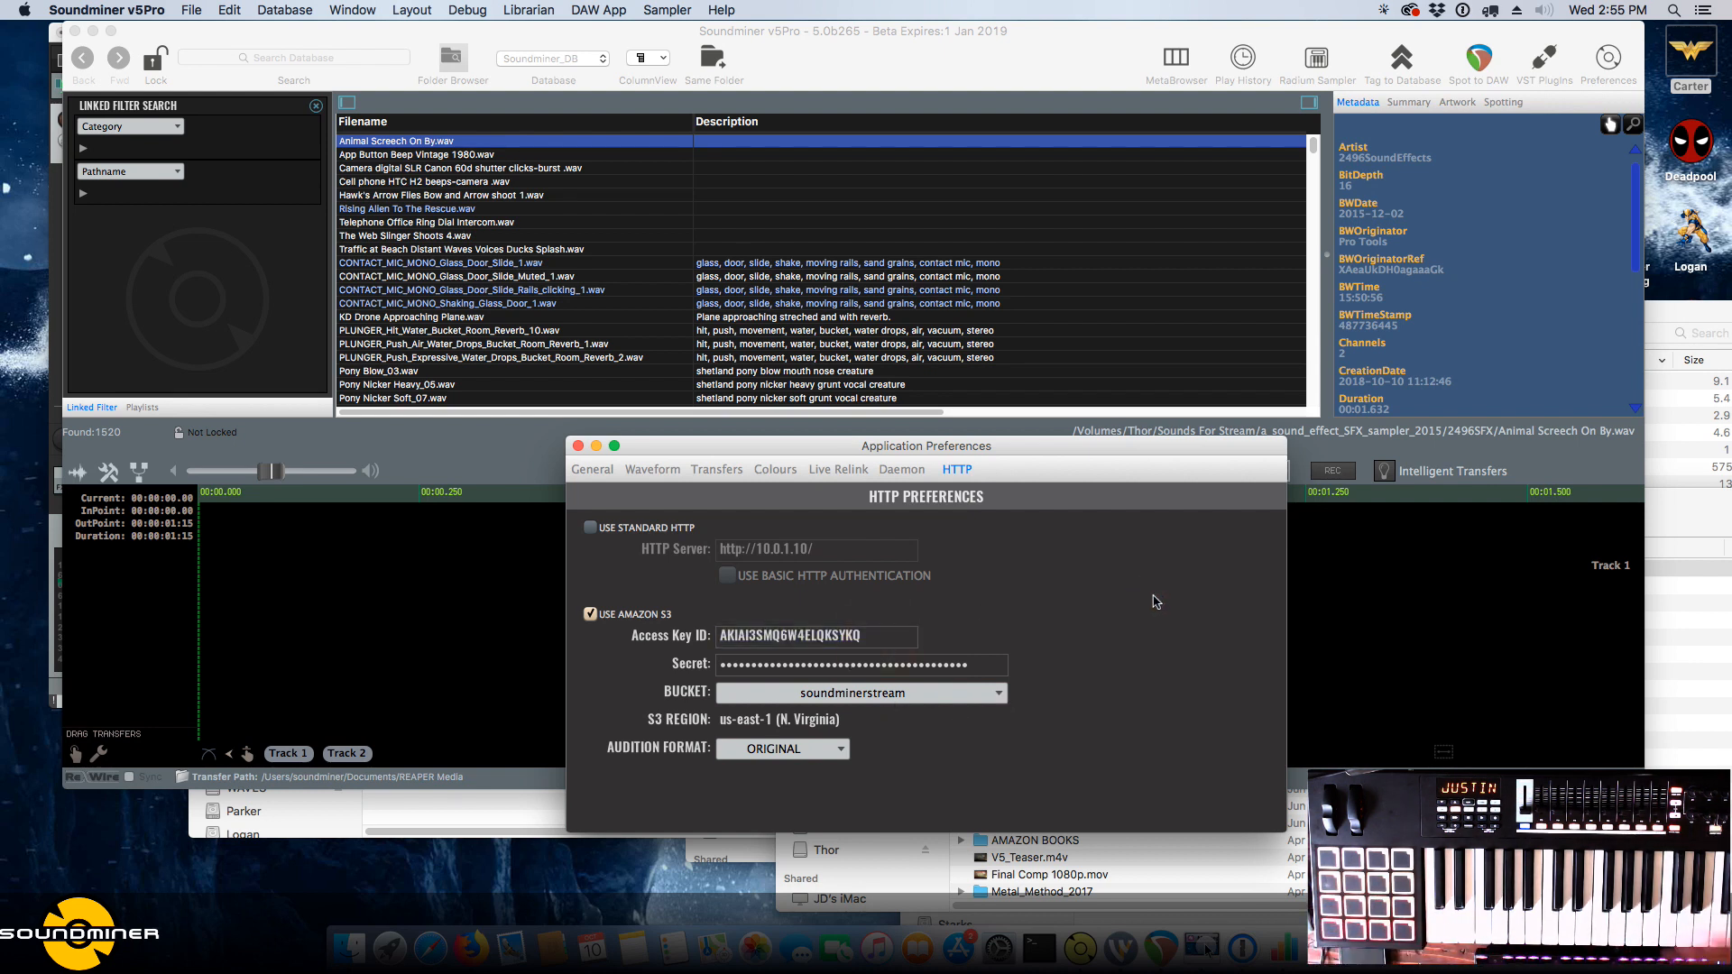
pyautogui.click(986, 691)
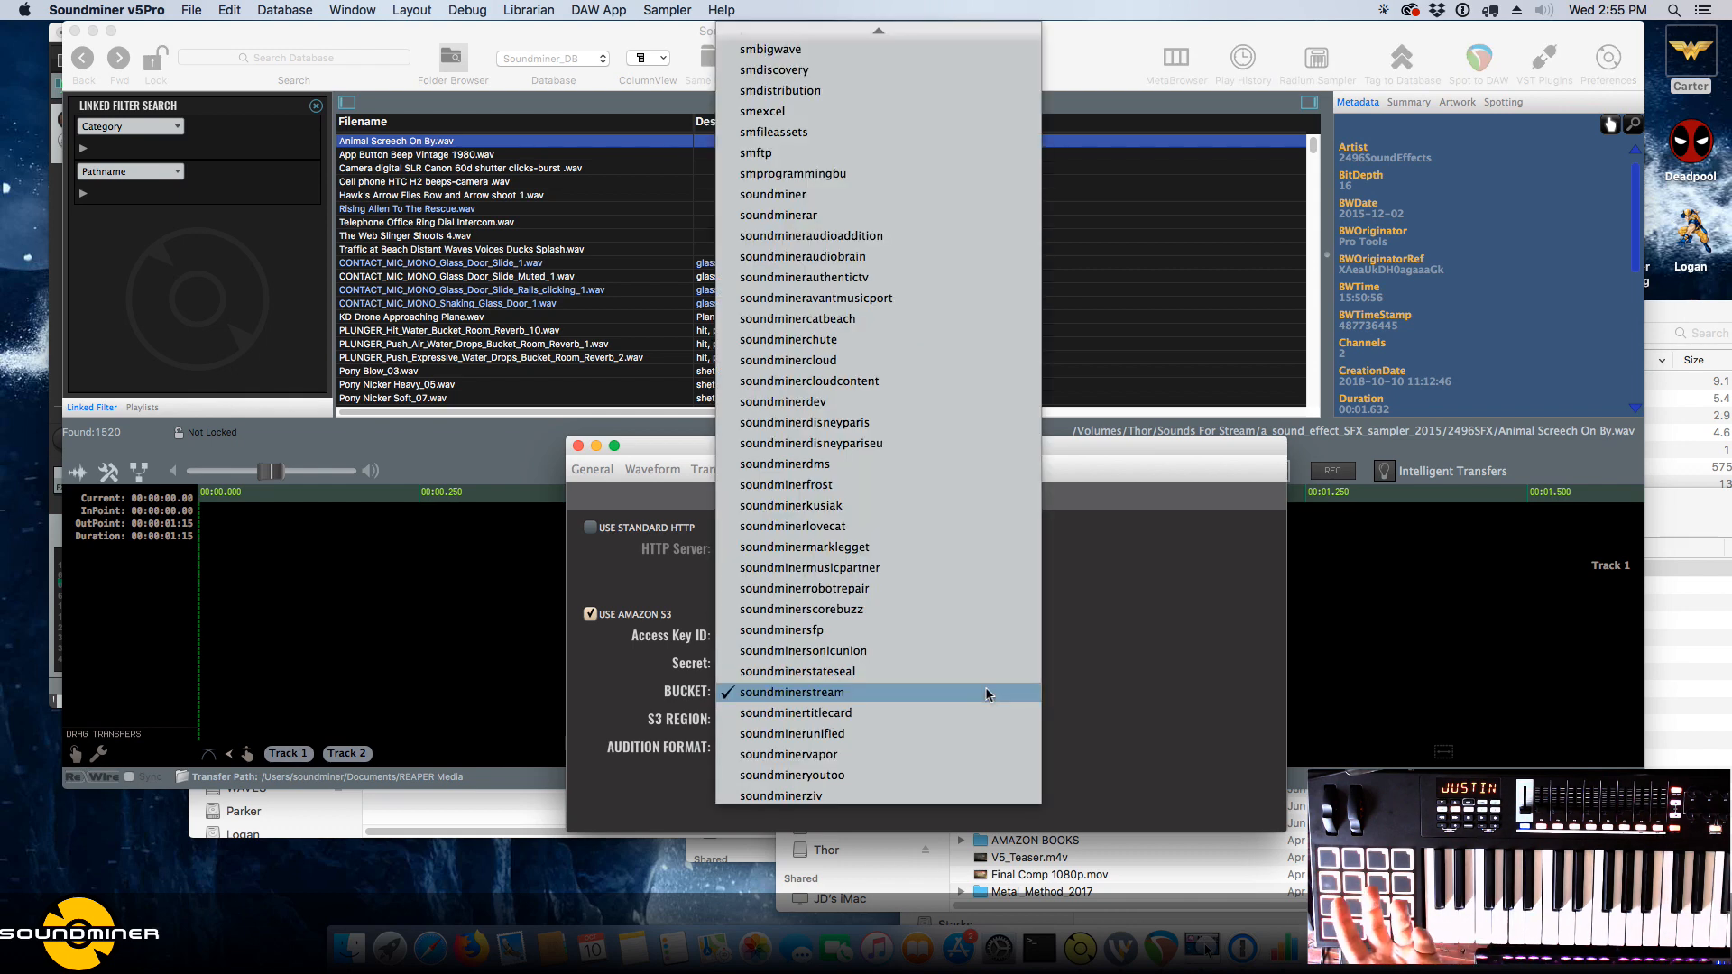
pyautogui.scroll(3, 1001, 180)
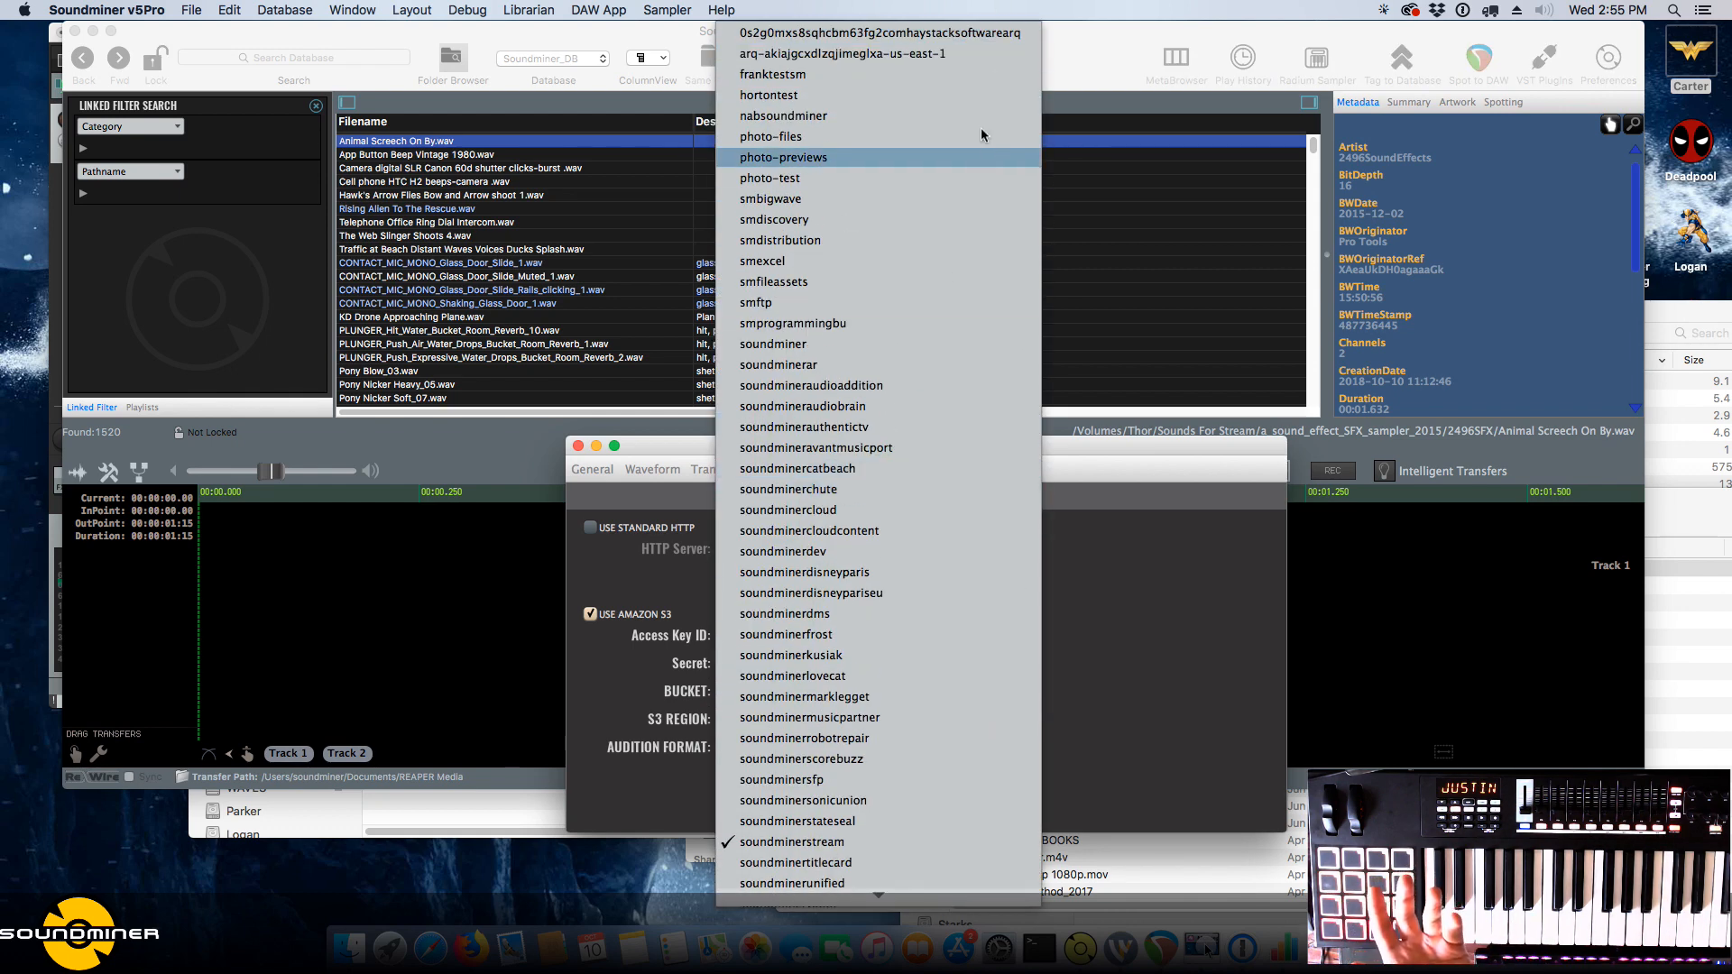
pyautogui.scroll(-2, 902, 840)
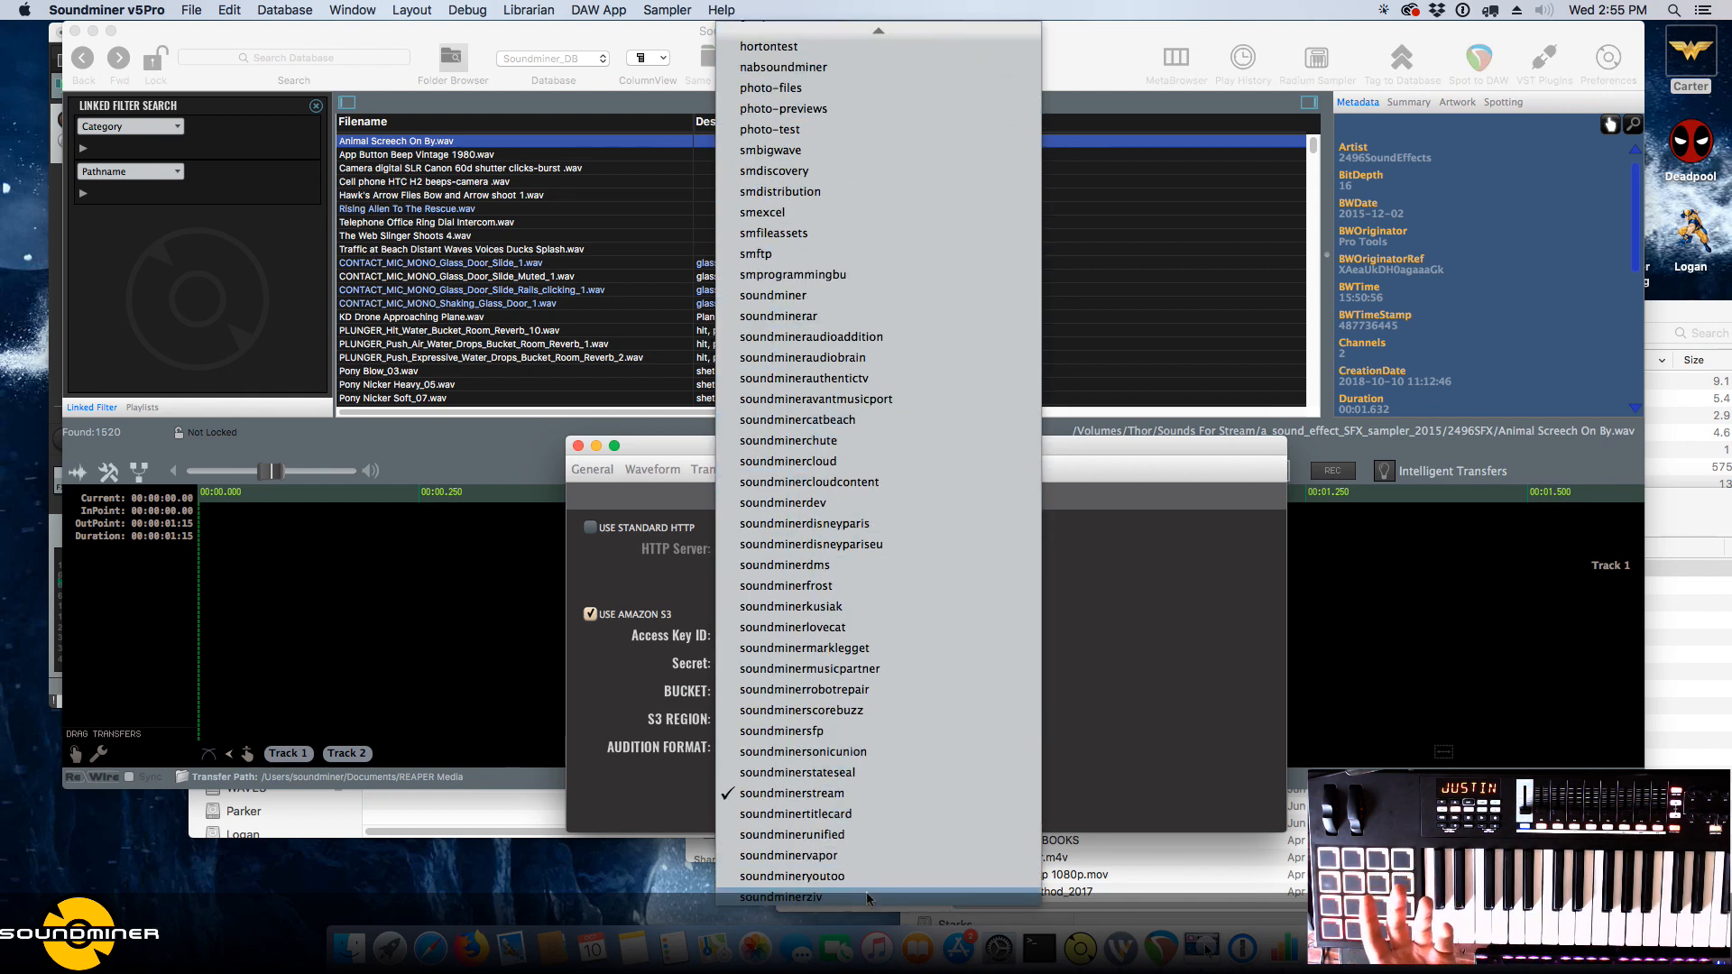
pyautogui.click(1108, 766)
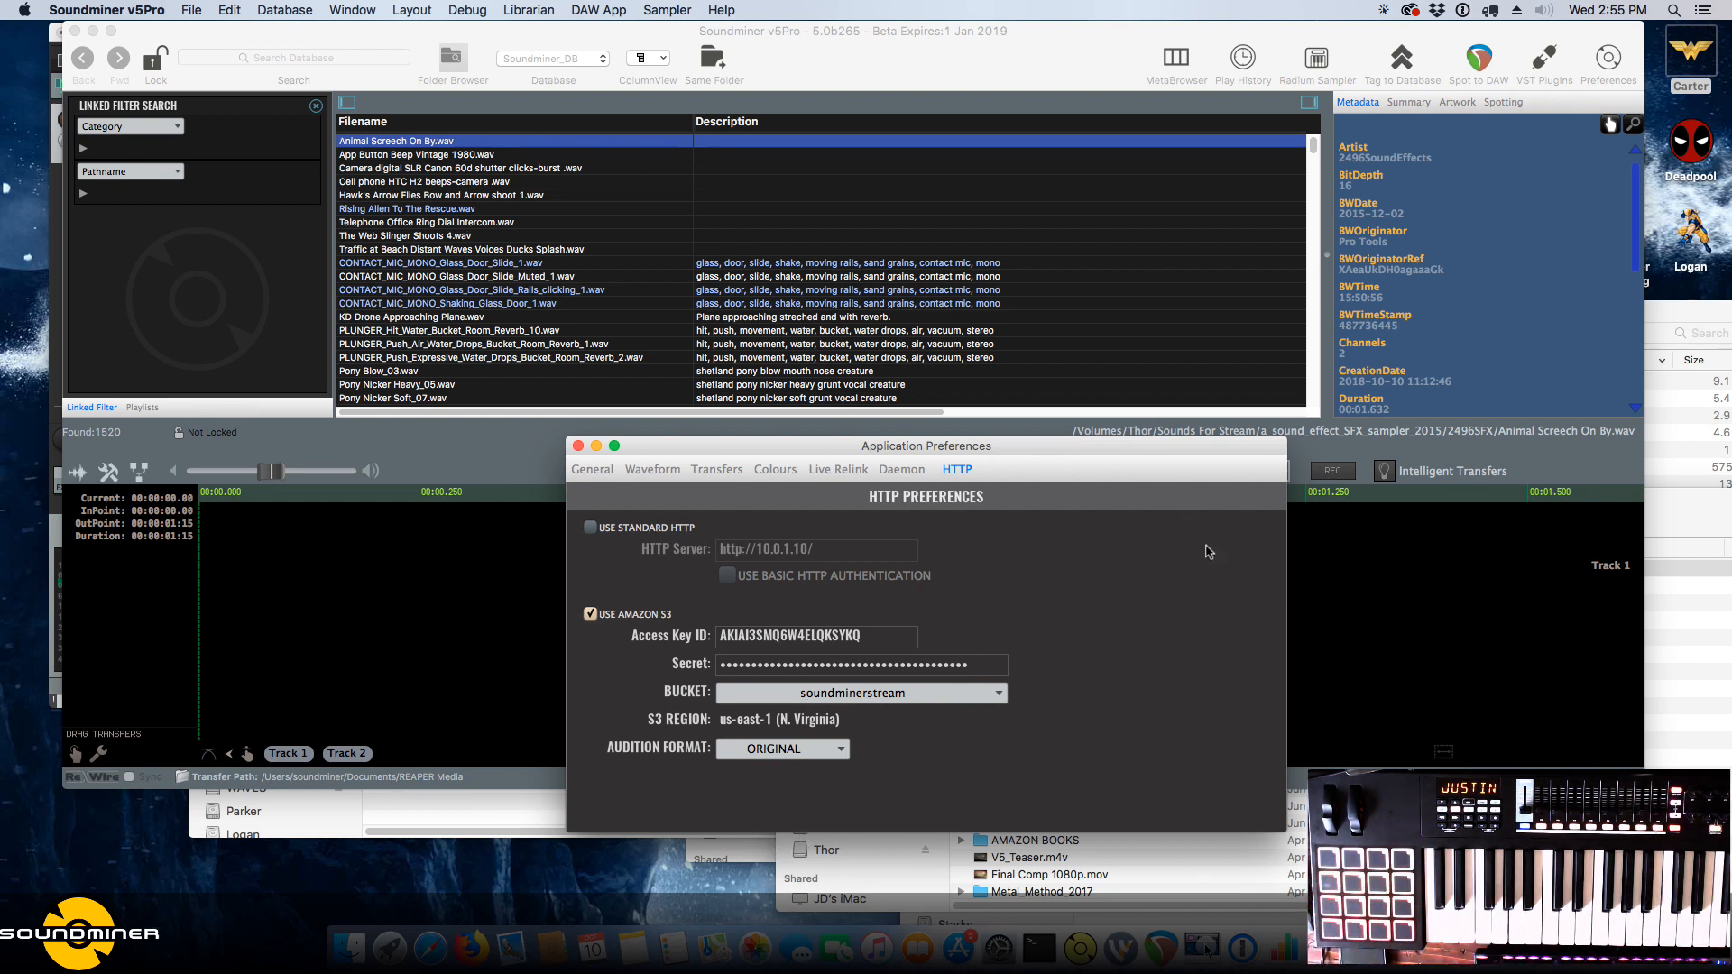
# Select CONTACT_MIC_MONO_Glass_Door_Slide_Muted_1.wav, and set the Amazon S3 audition format to ogg.
pyautogui.click(847, 277)
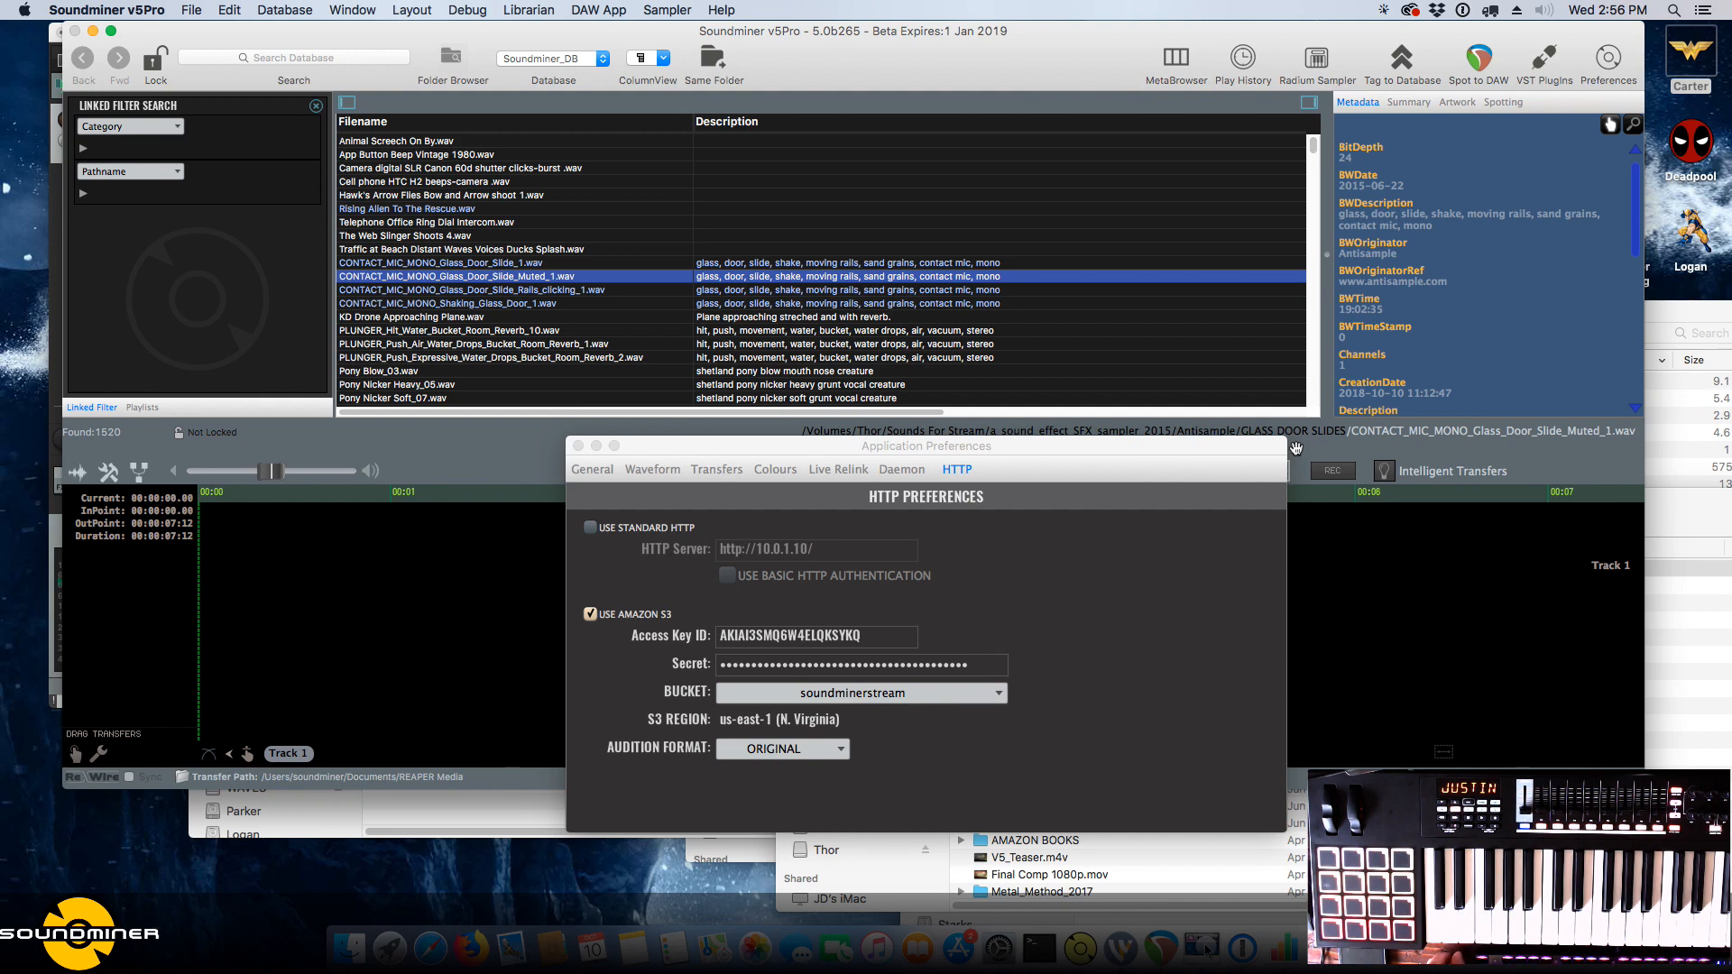
pyautogui.click(887, 646)
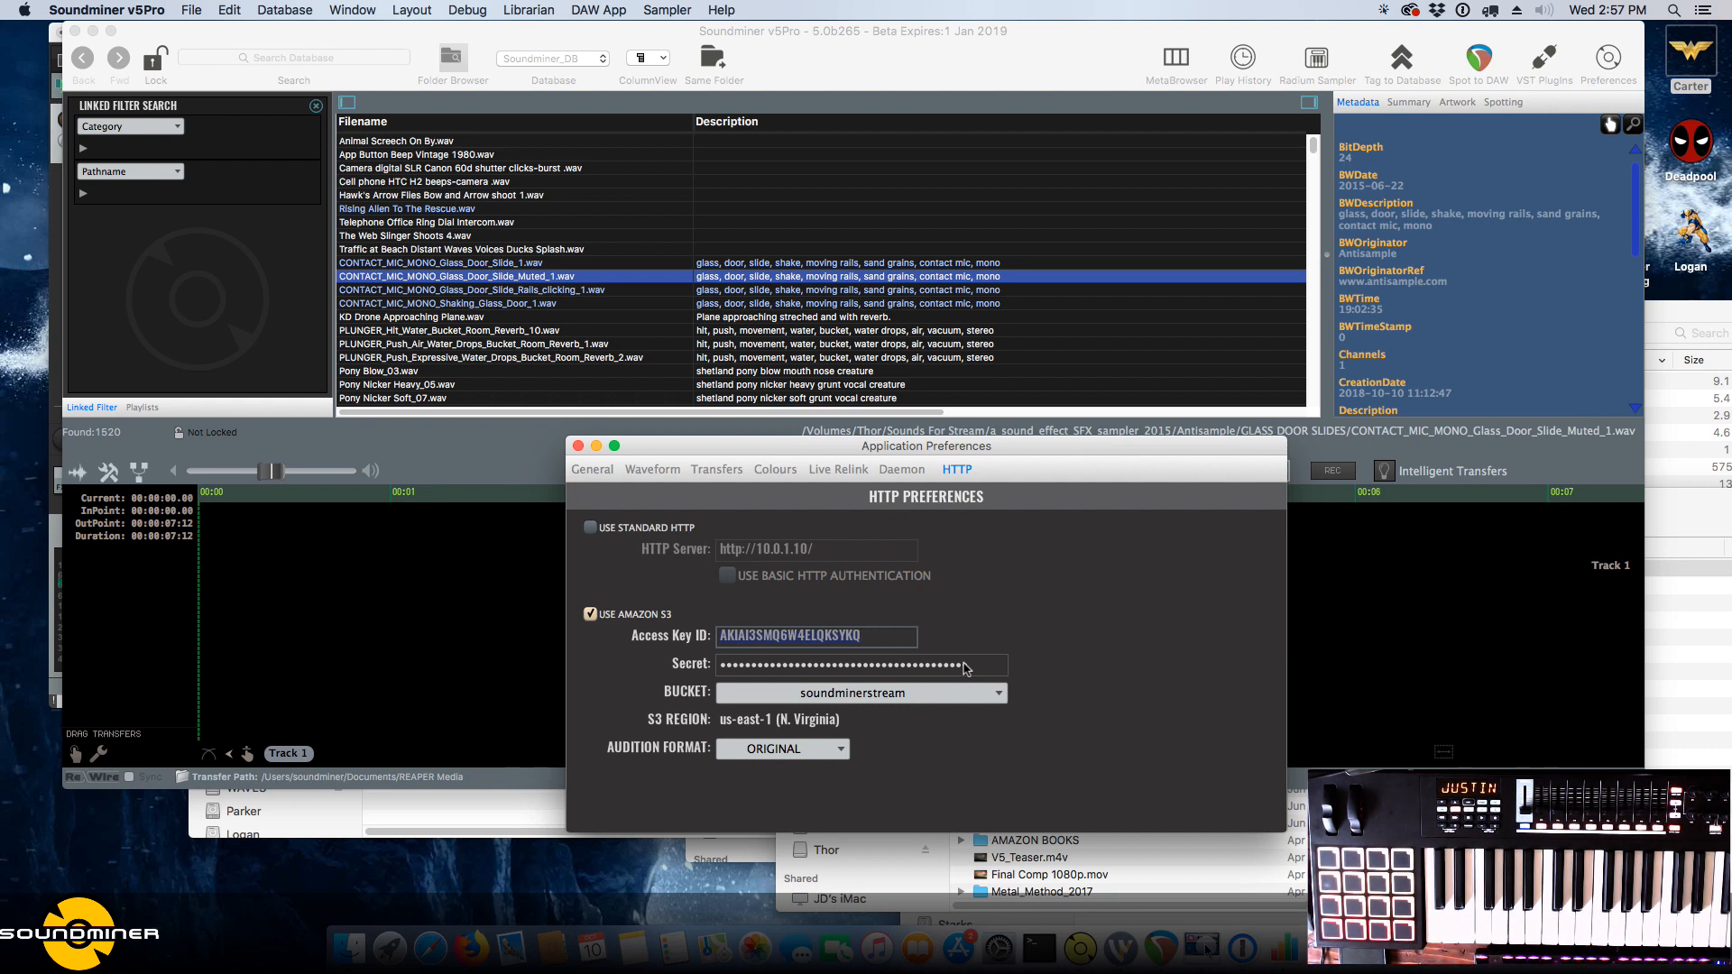
pyautogui.click(840, 747)
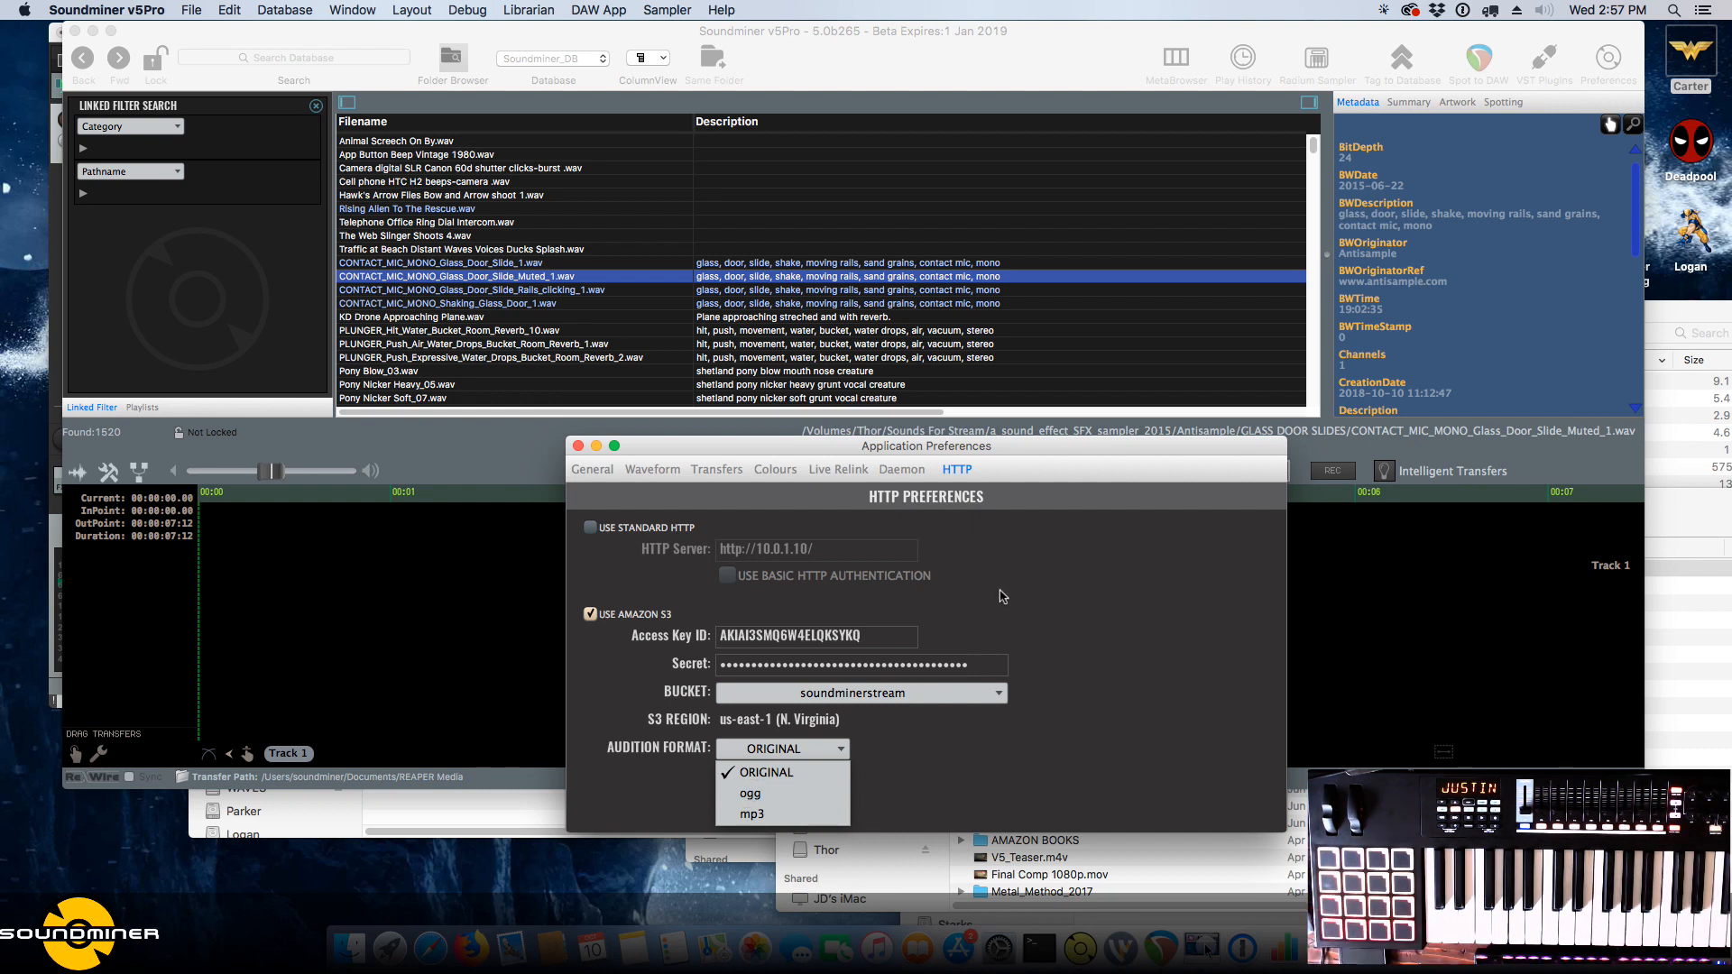
pyautogui.click(794, 794)
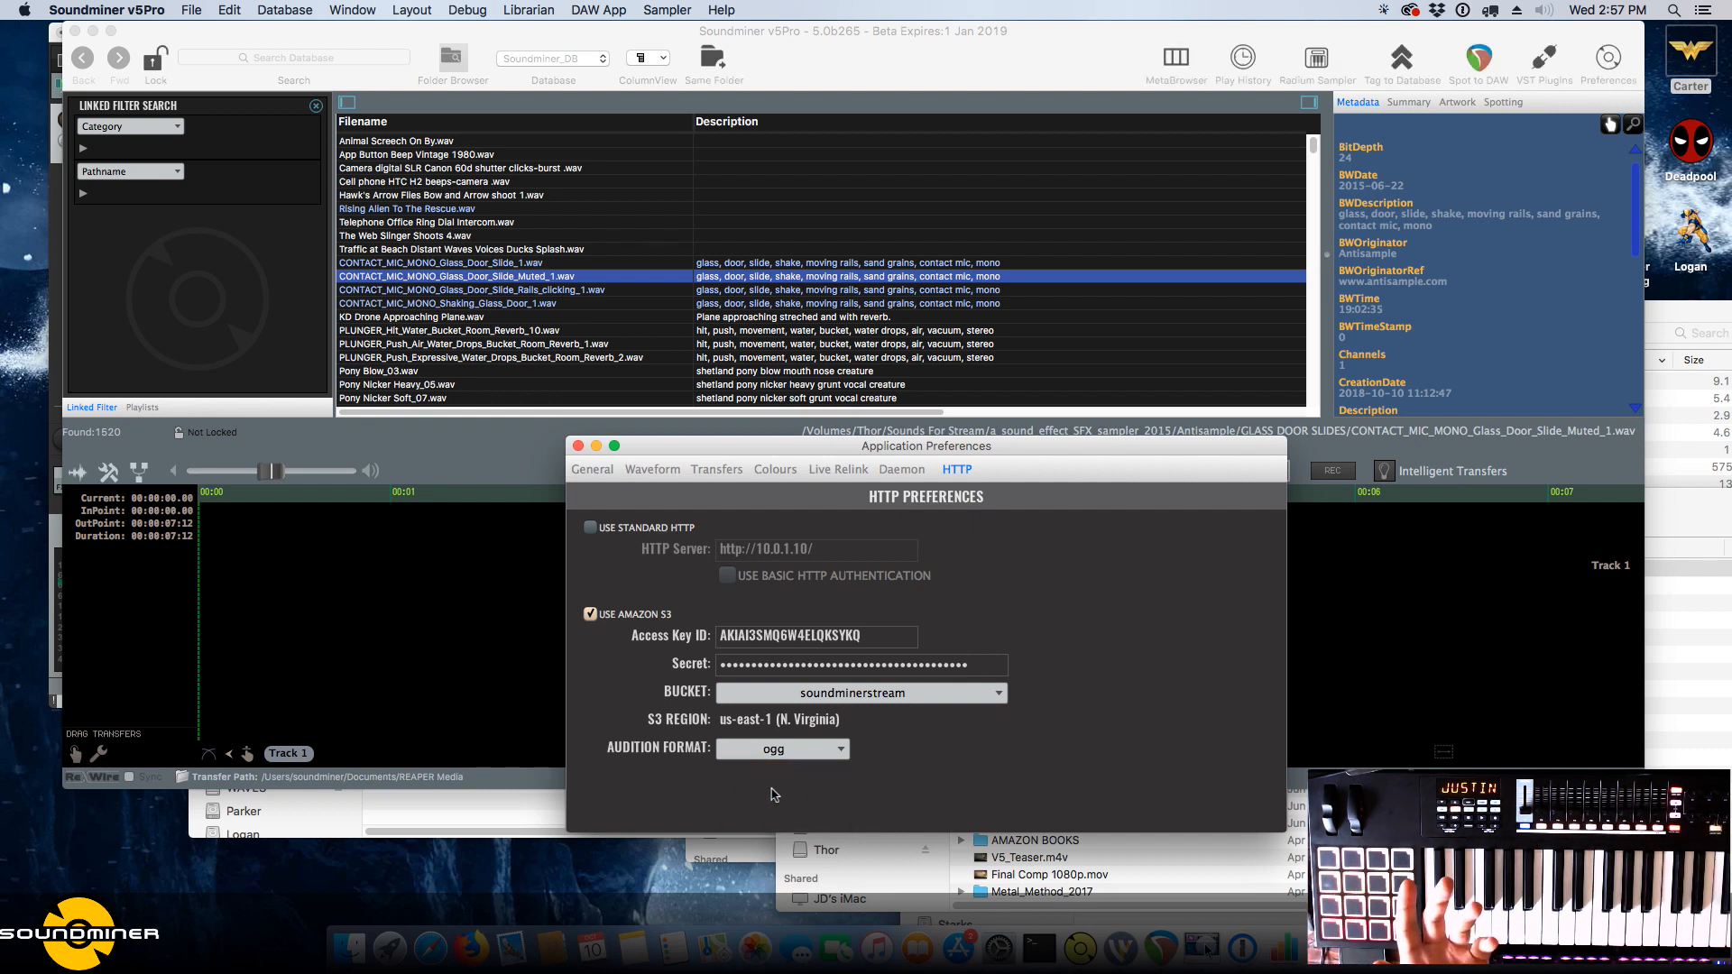
pyautogui.click(831, 753)
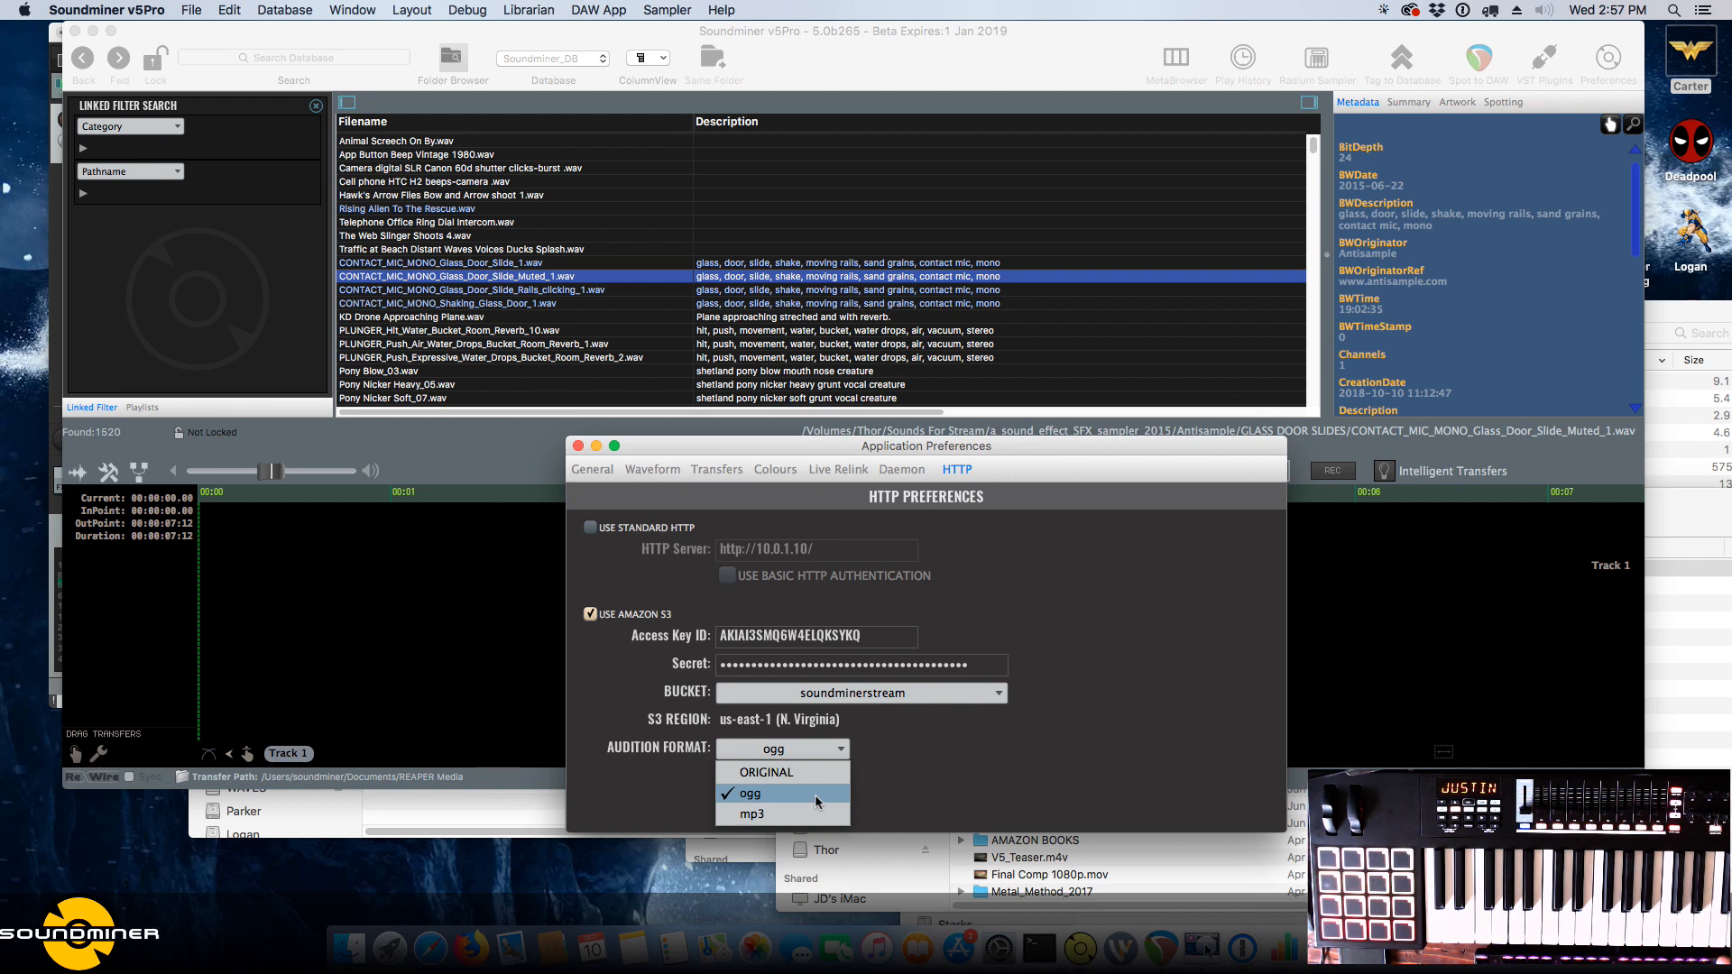
pyautogui.click(886, 746)
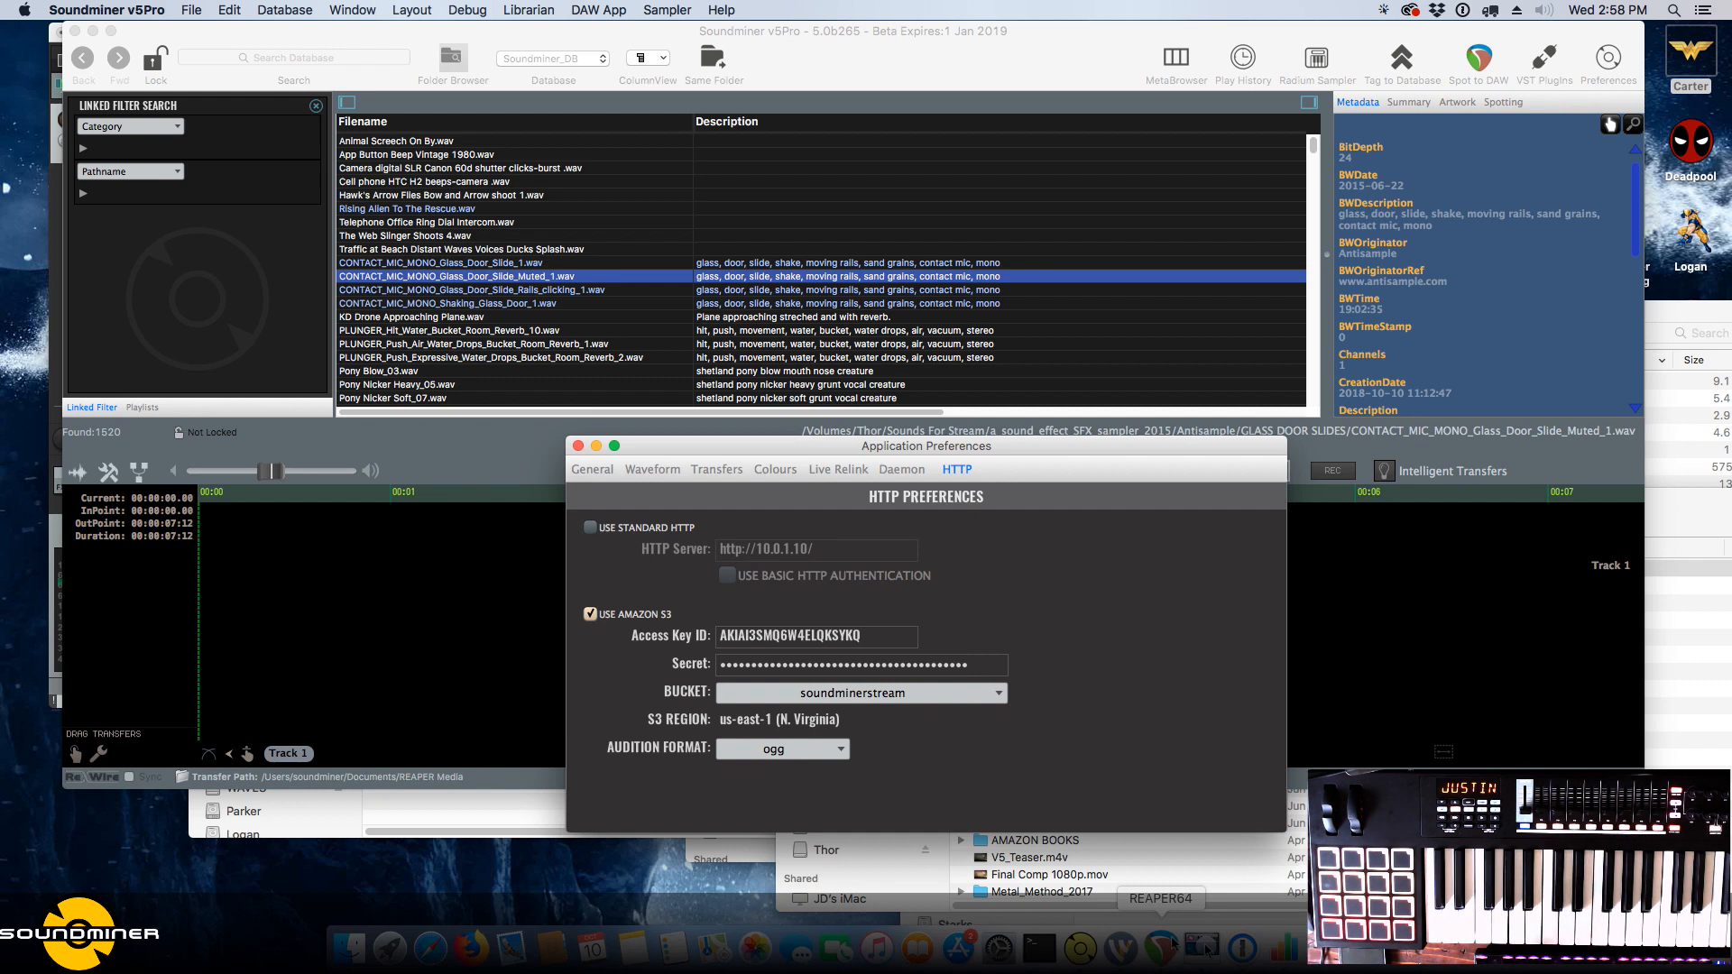
# Find and launch Audio MIDI Setup through a system search.
pyautogui.click(1675, 13)
pyautogui.write('activity')
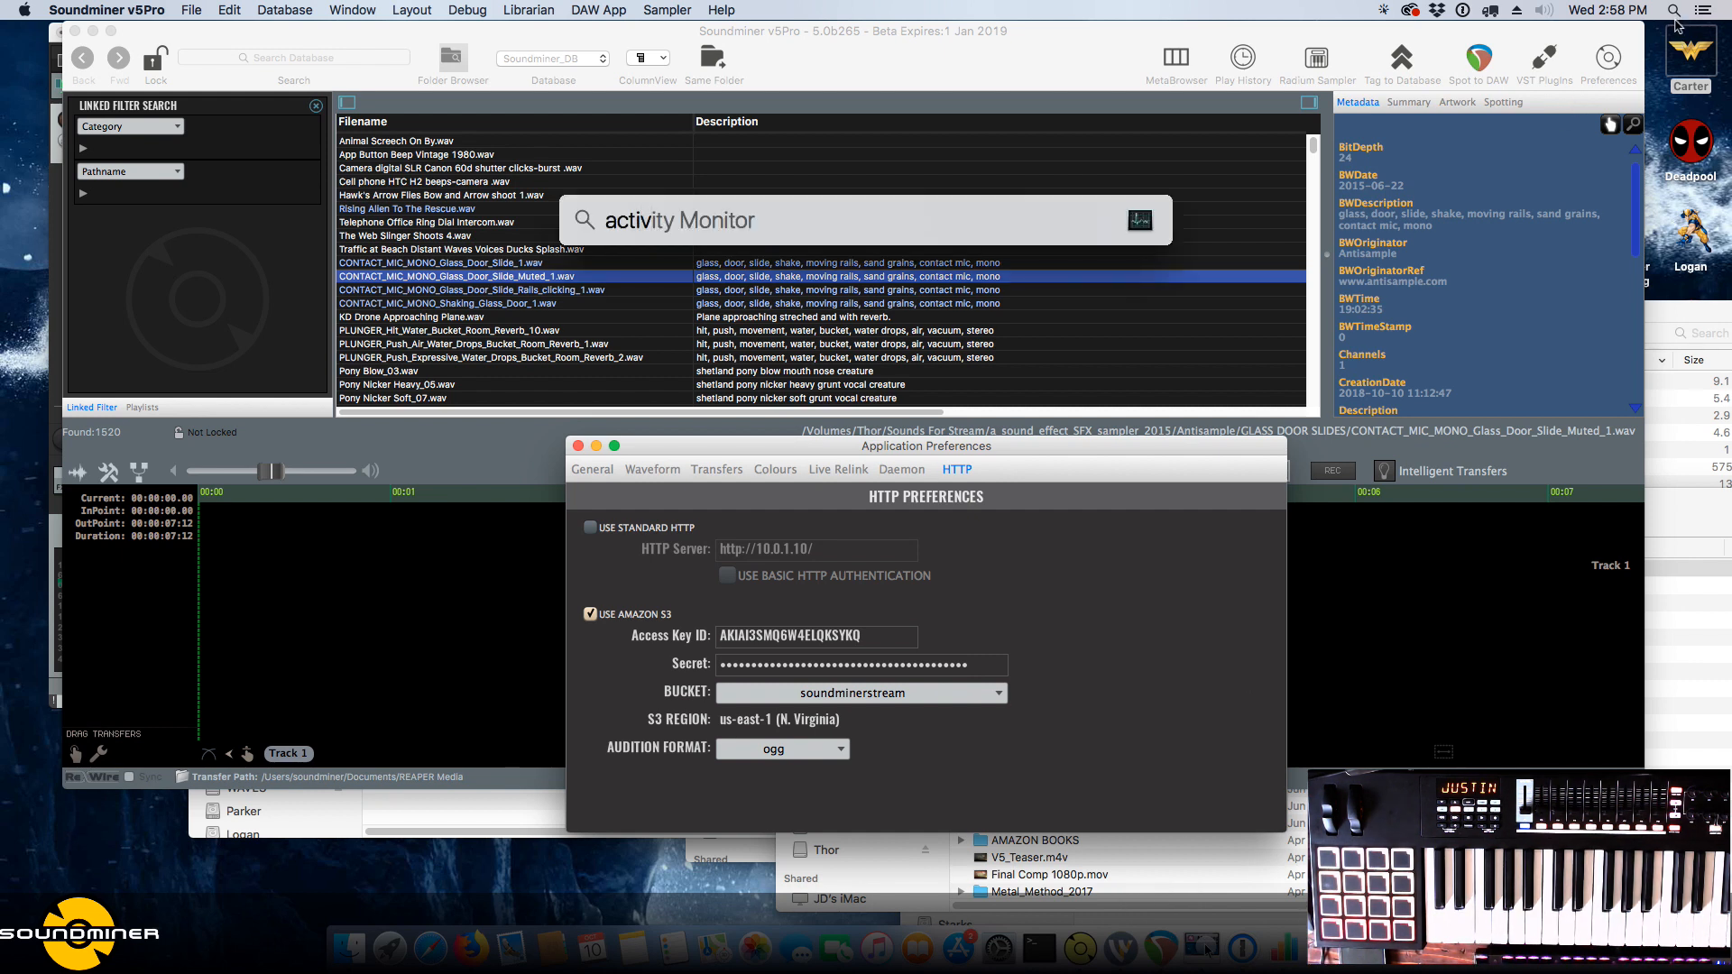
pyautogui.press('super+a')
pyautogui.write('audi')
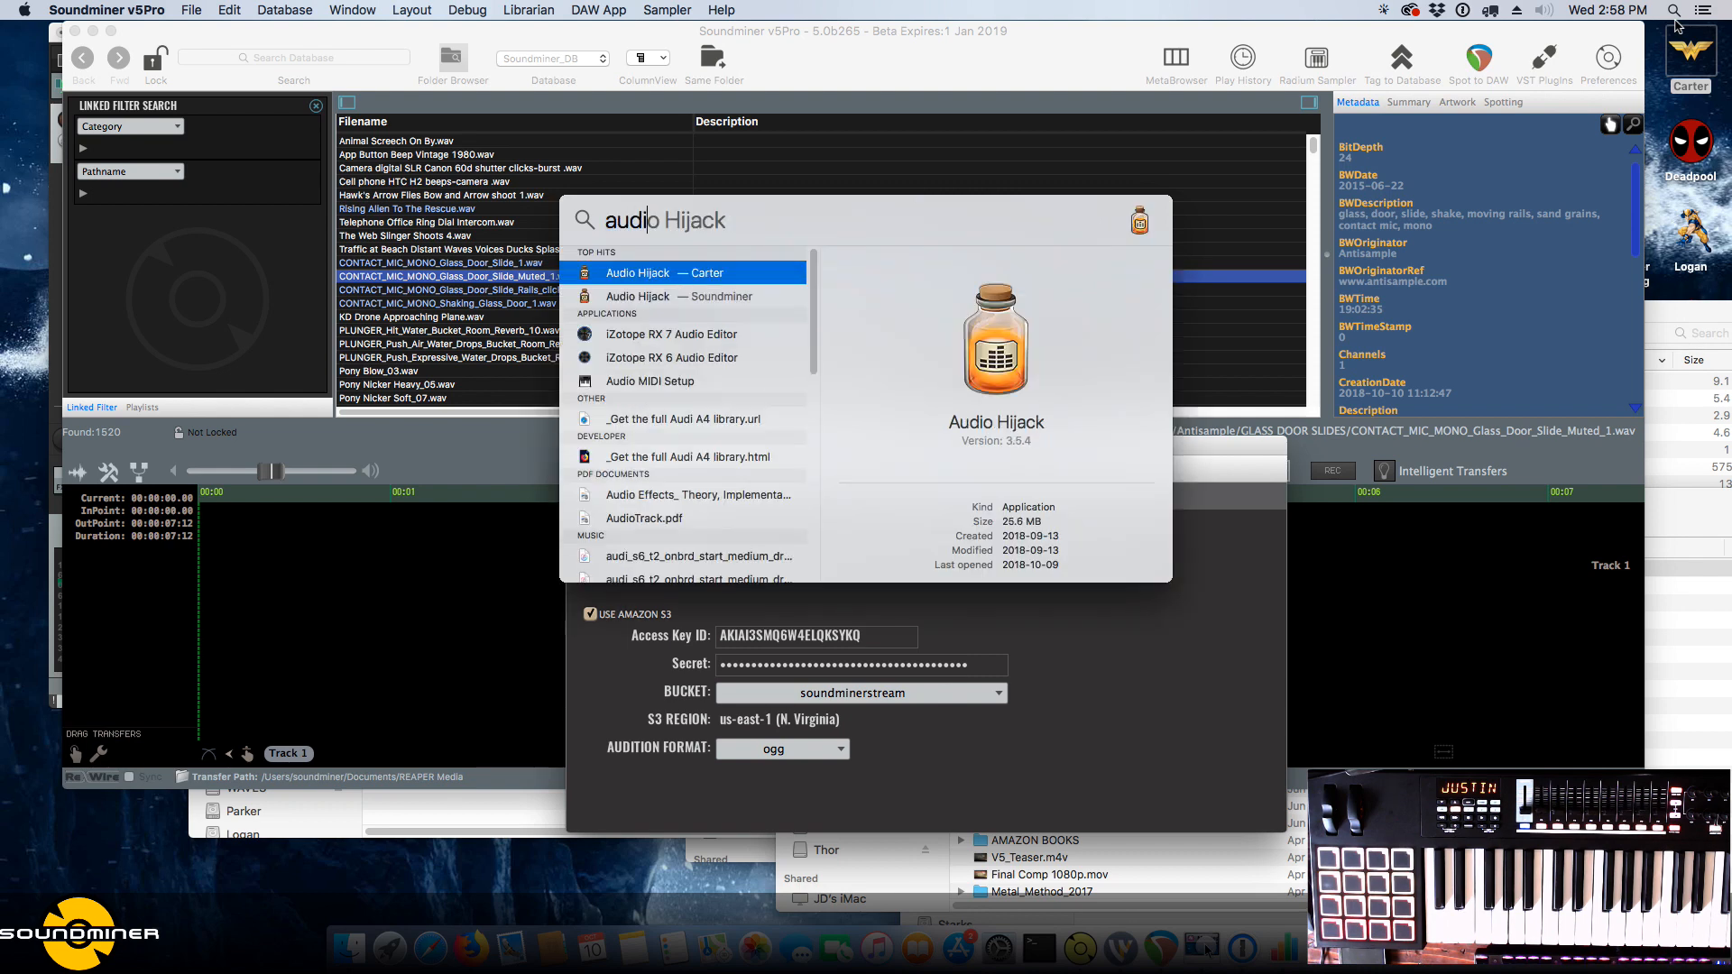
pyautogui.write('o midi')
pyautogui.press('Return')
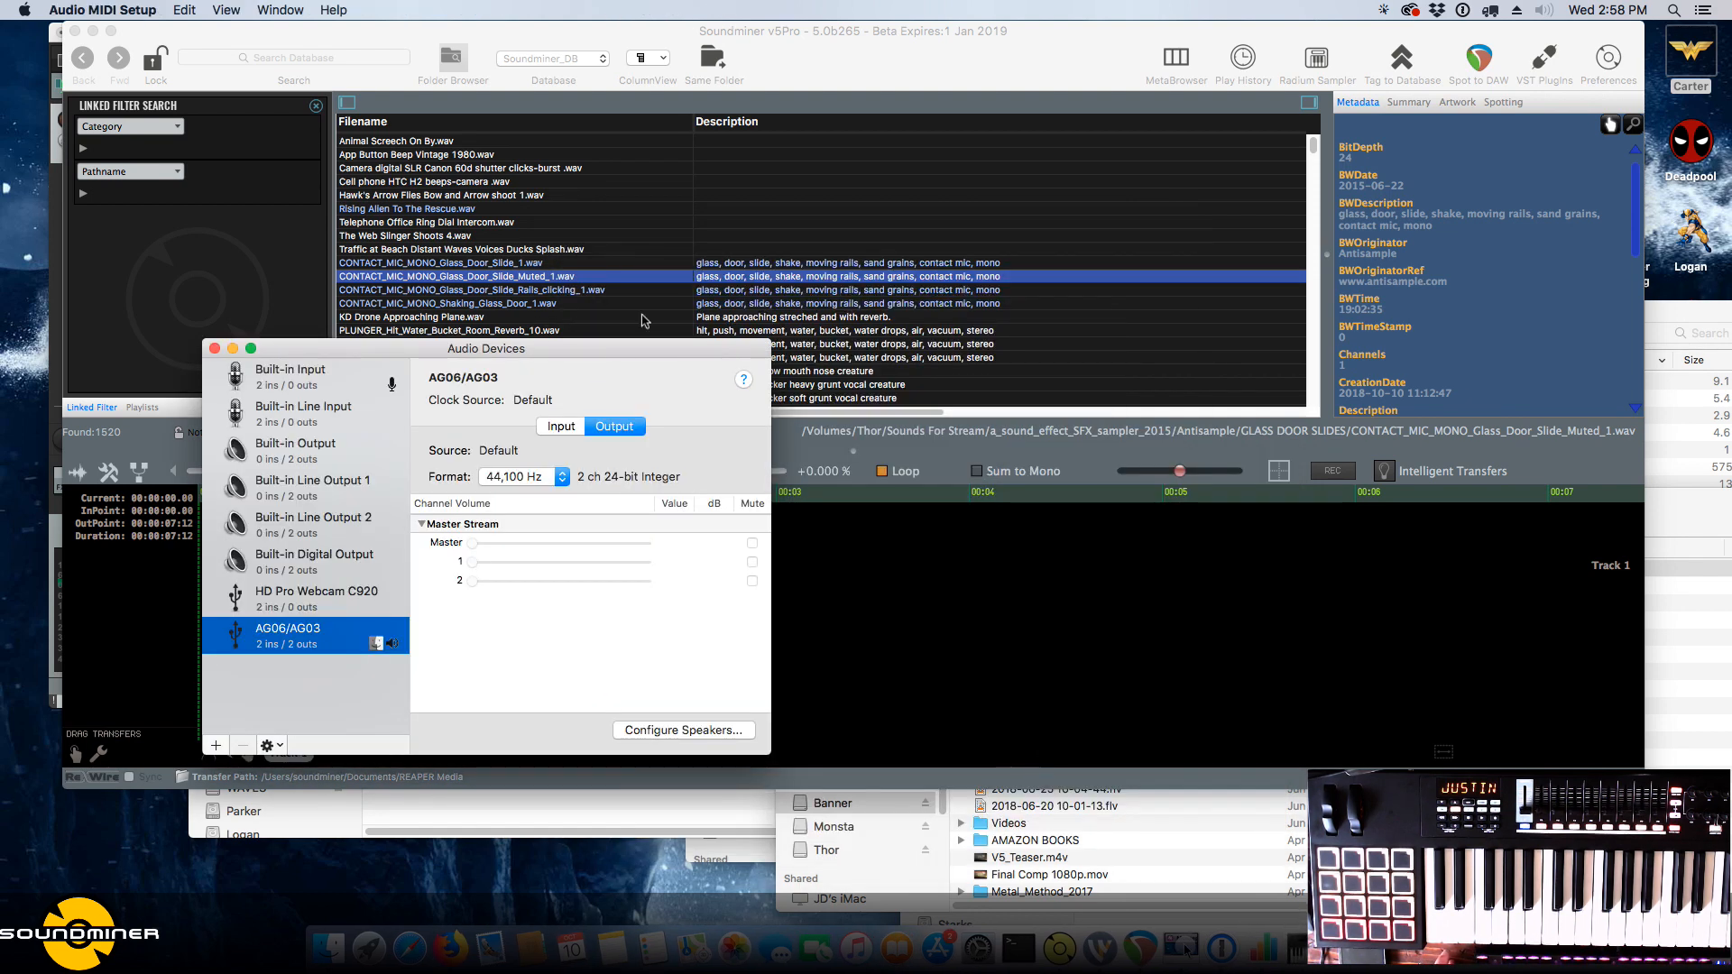
# Show the MIDI Studio window and look over its devices and connection options.
pyautogui.click(280, 10)
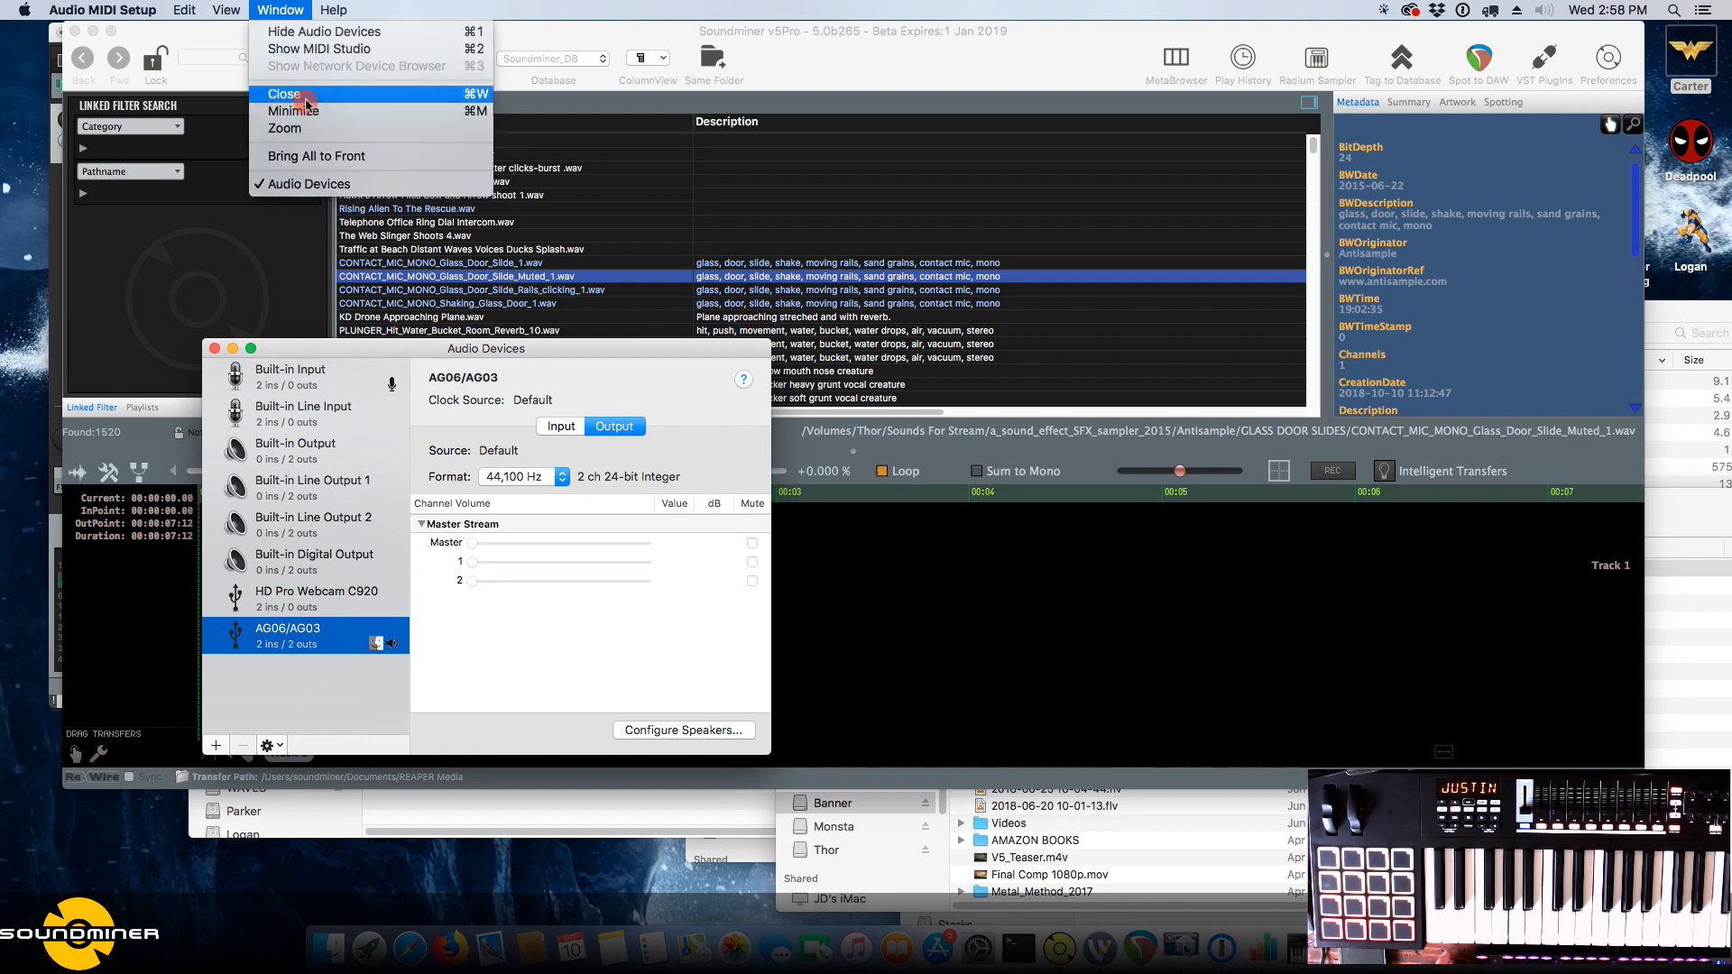
pyautogui.click(335, 52)
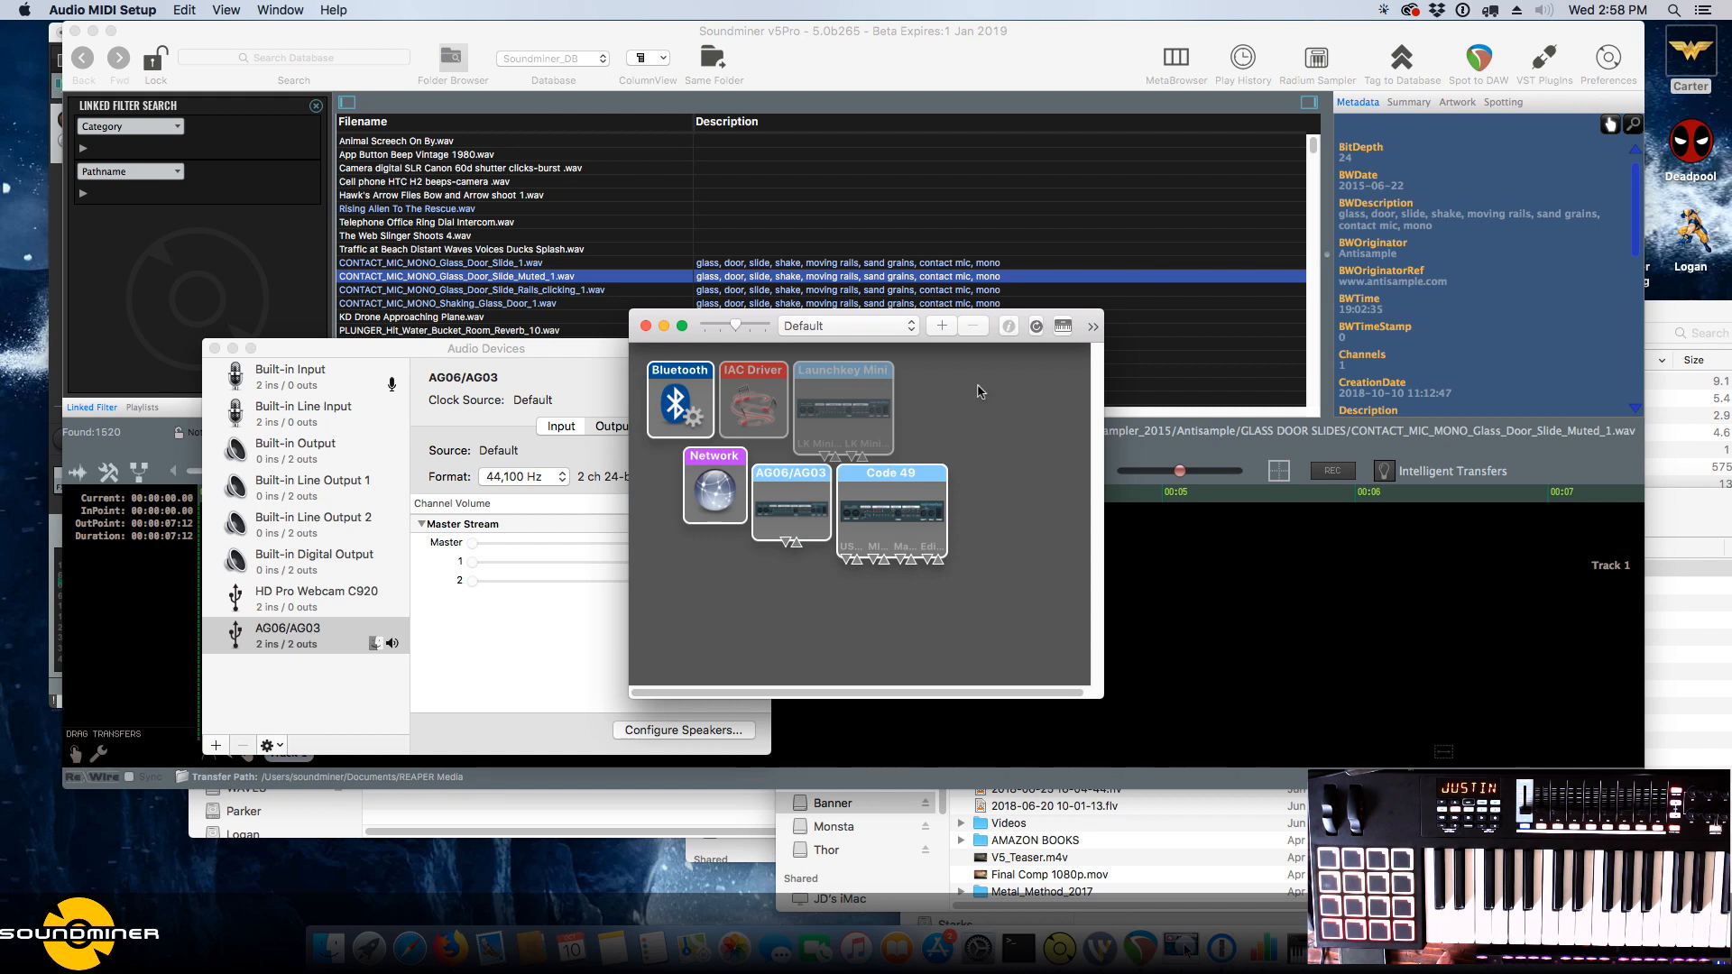
pyautogui.rightClick(730, 547)
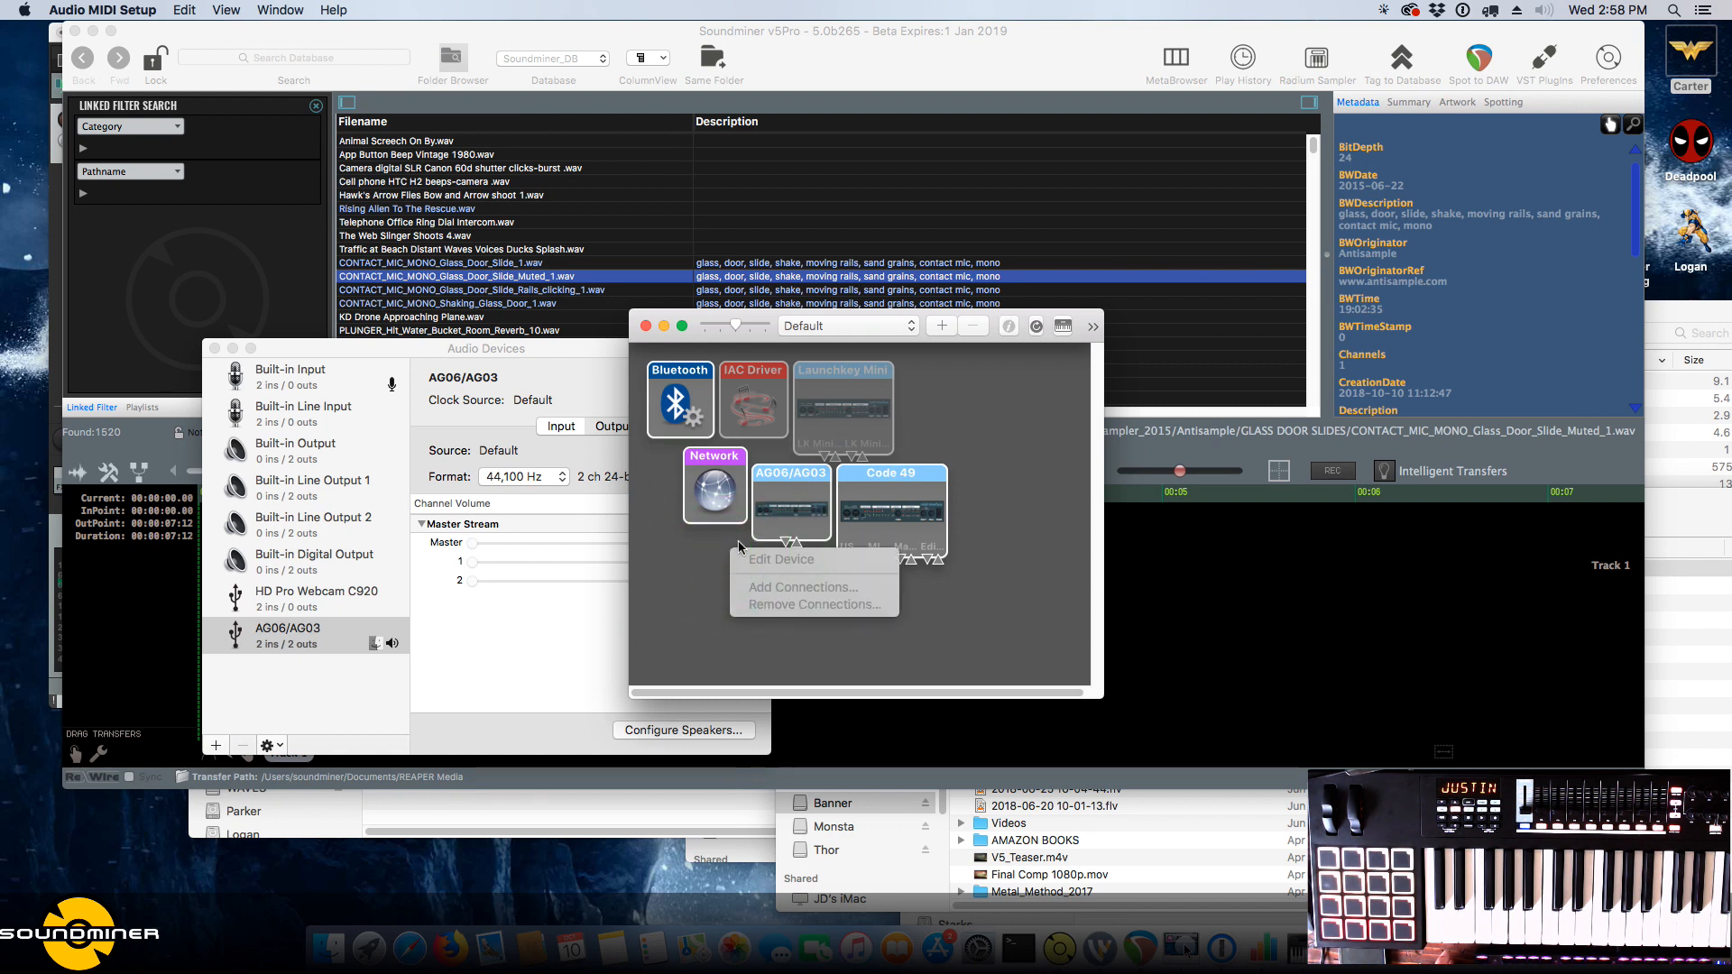
pyautogui.click(736, 544)
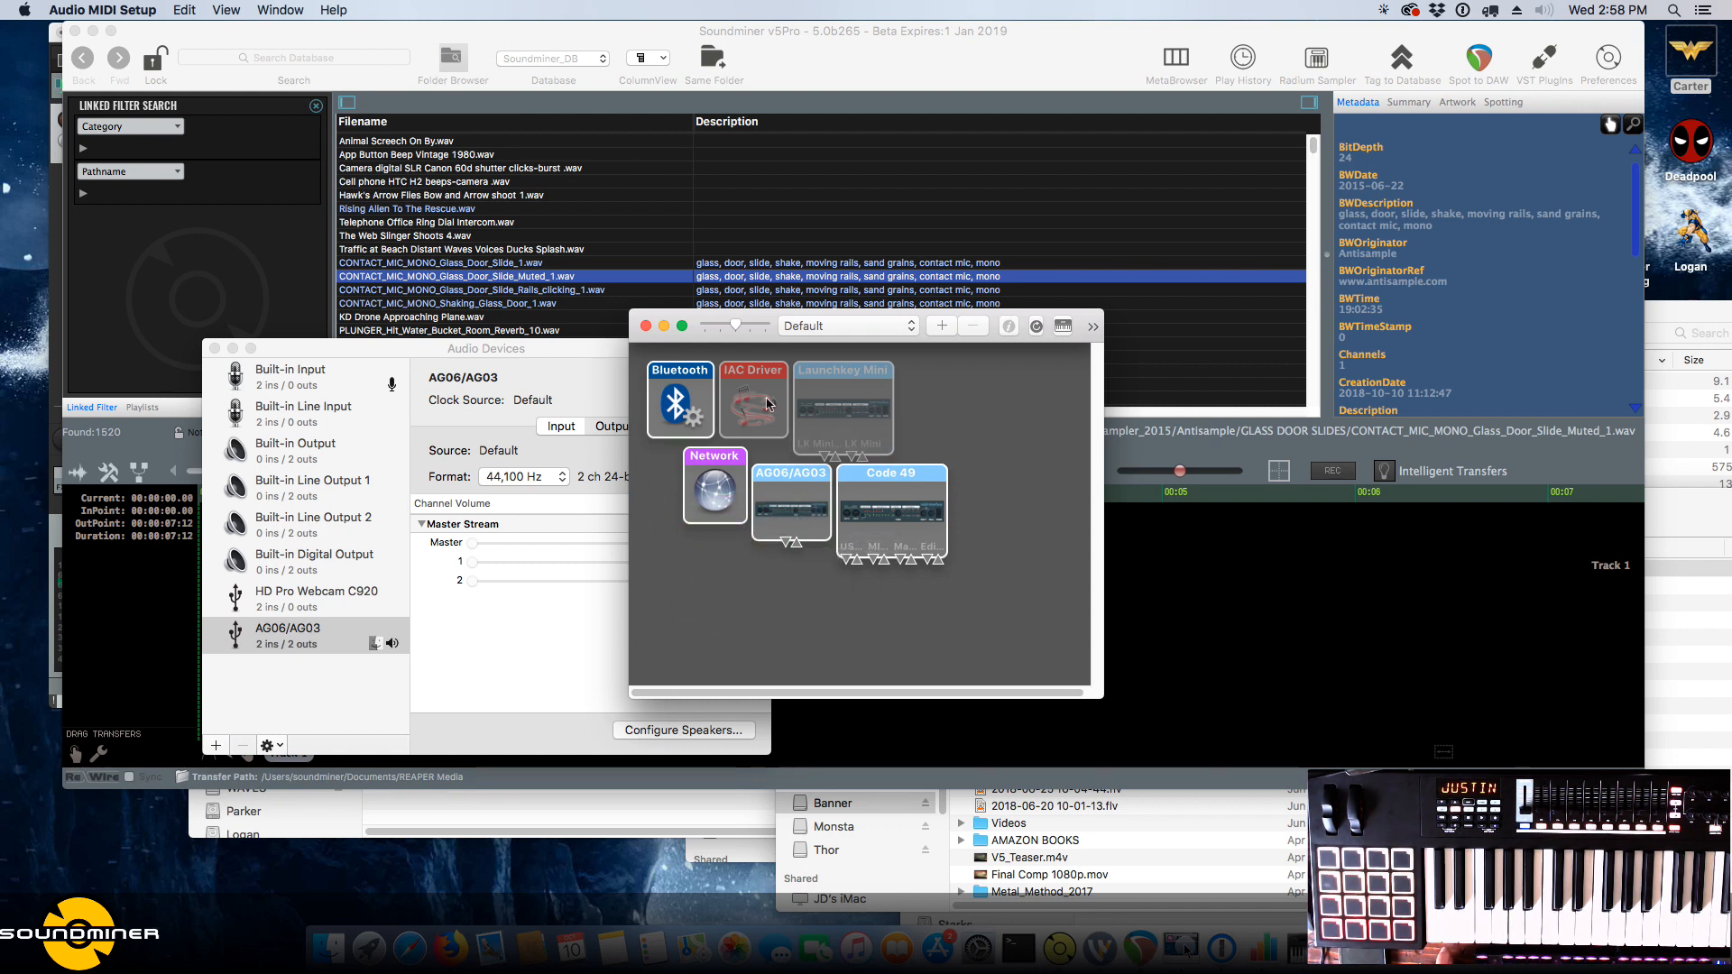
pyautogui.click(1014, 413)
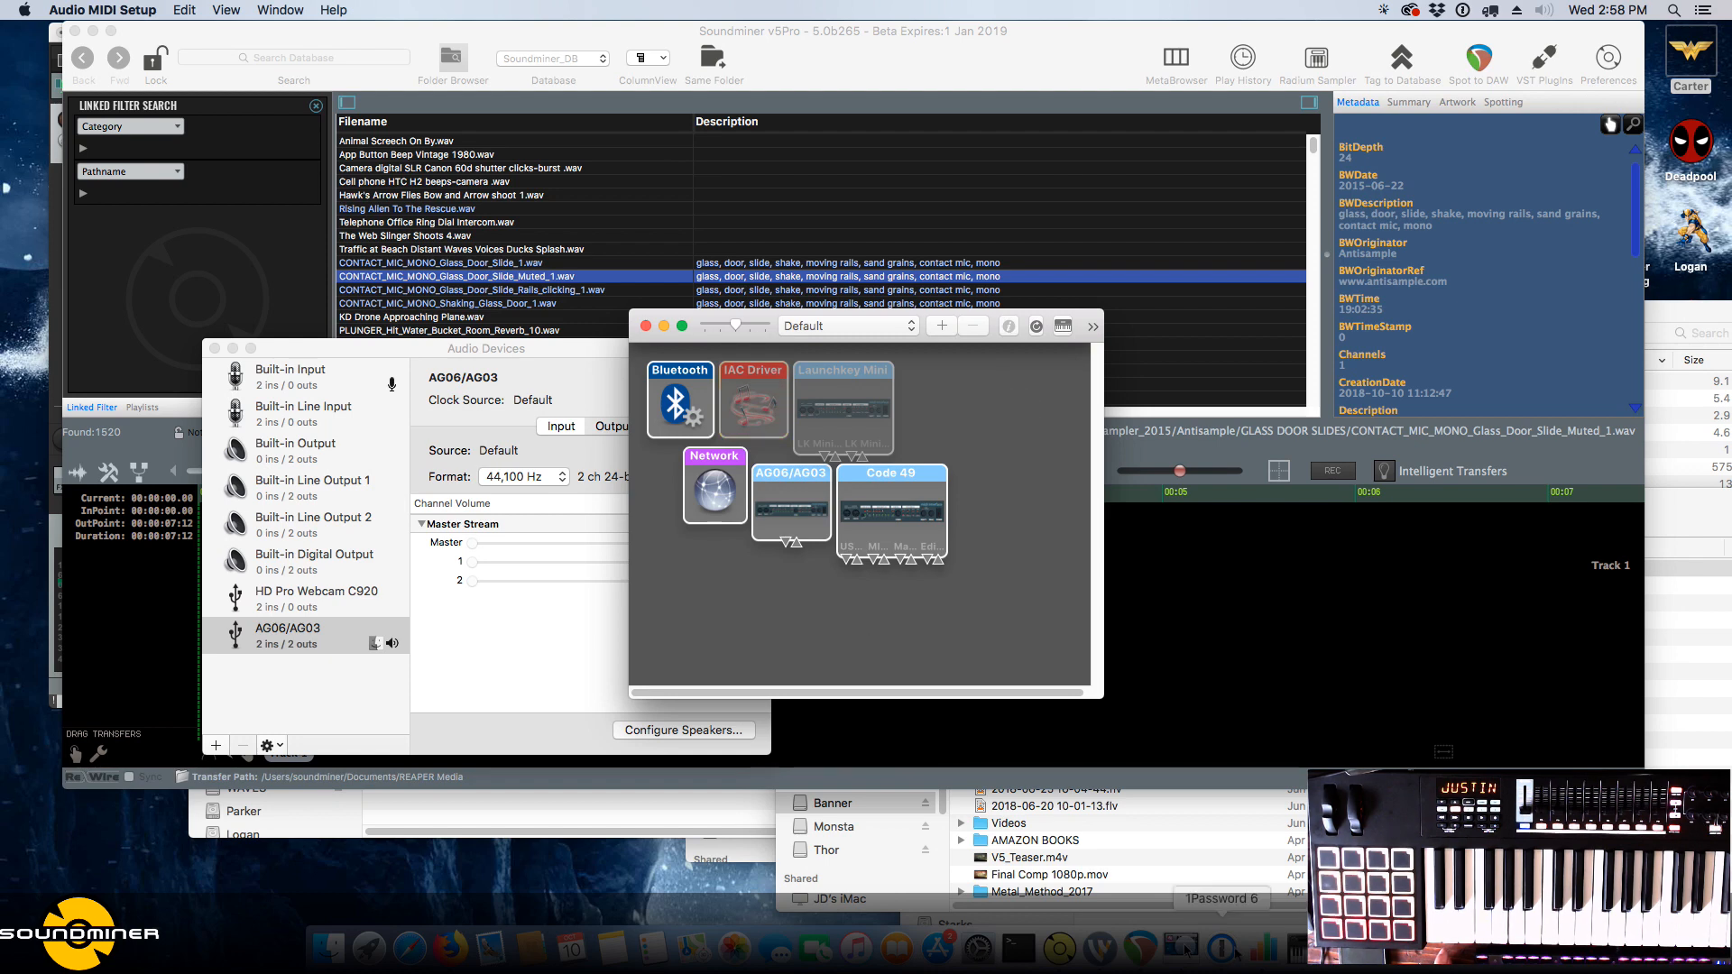
# Switch to Soundminer, select CONTACT_MIC_MONO_Glass_Door_Slide_1.wav, open the Radium sampler and review its MIDI input devices.
pyautogui.click(397, 263)
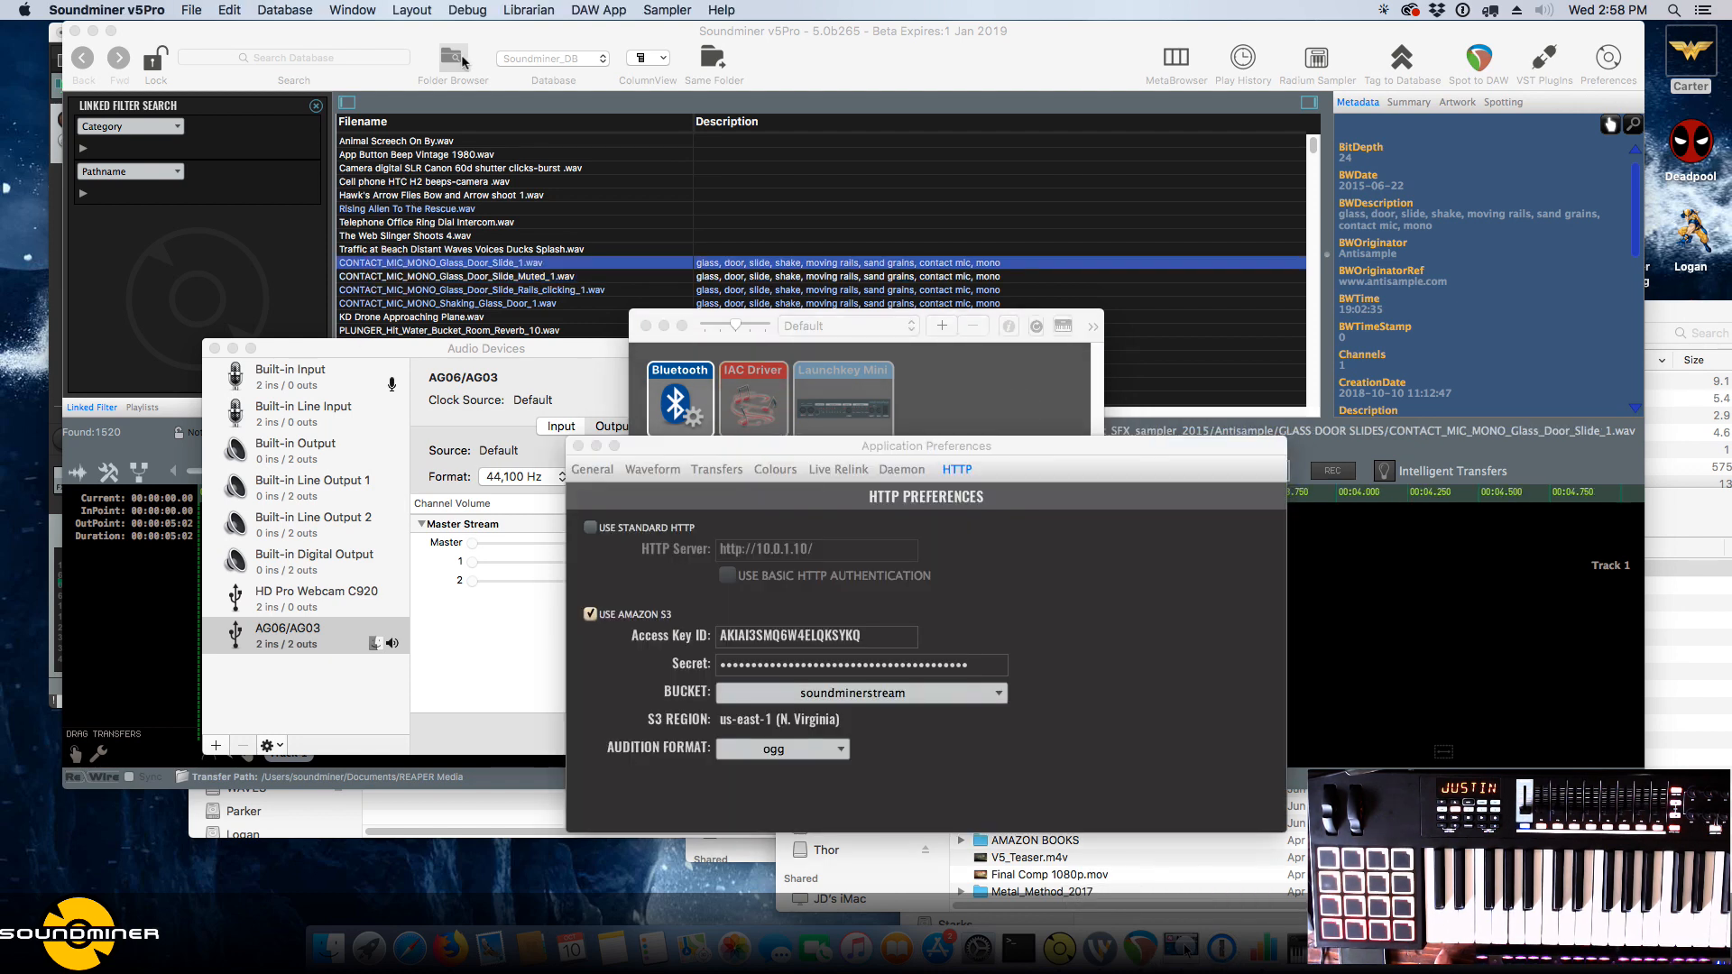
pyautogui.click(1316, 59)
pyautogui.click(538, 196)
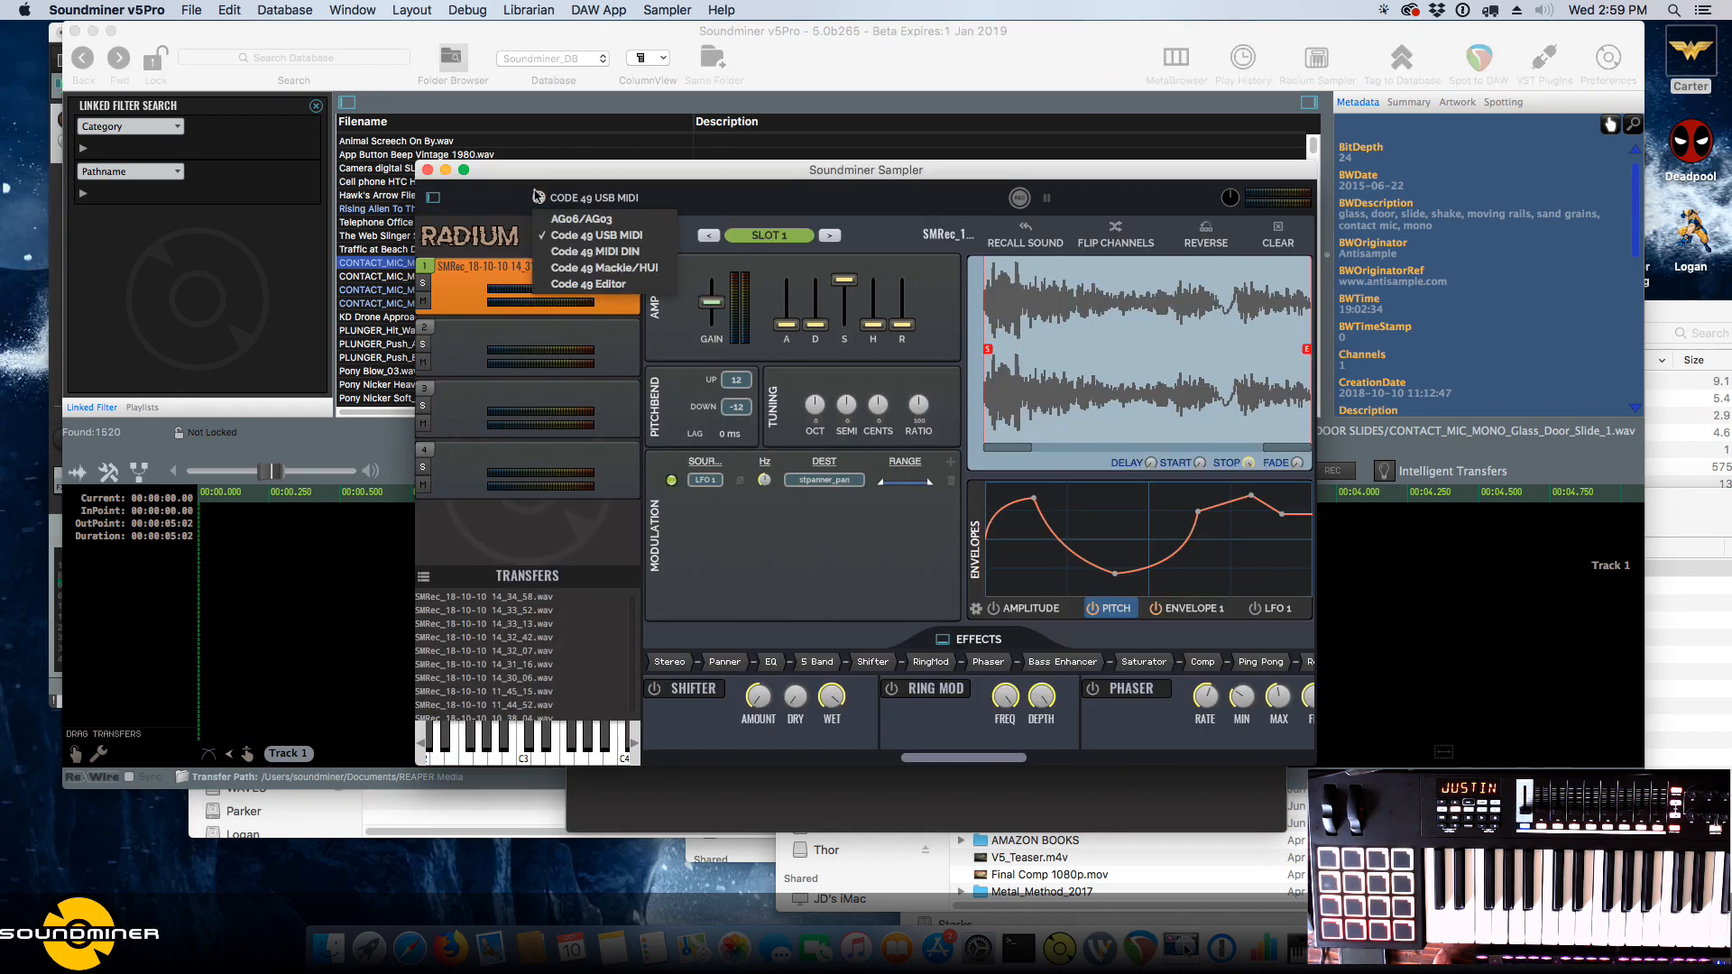
pyautogui.click(538, 194)
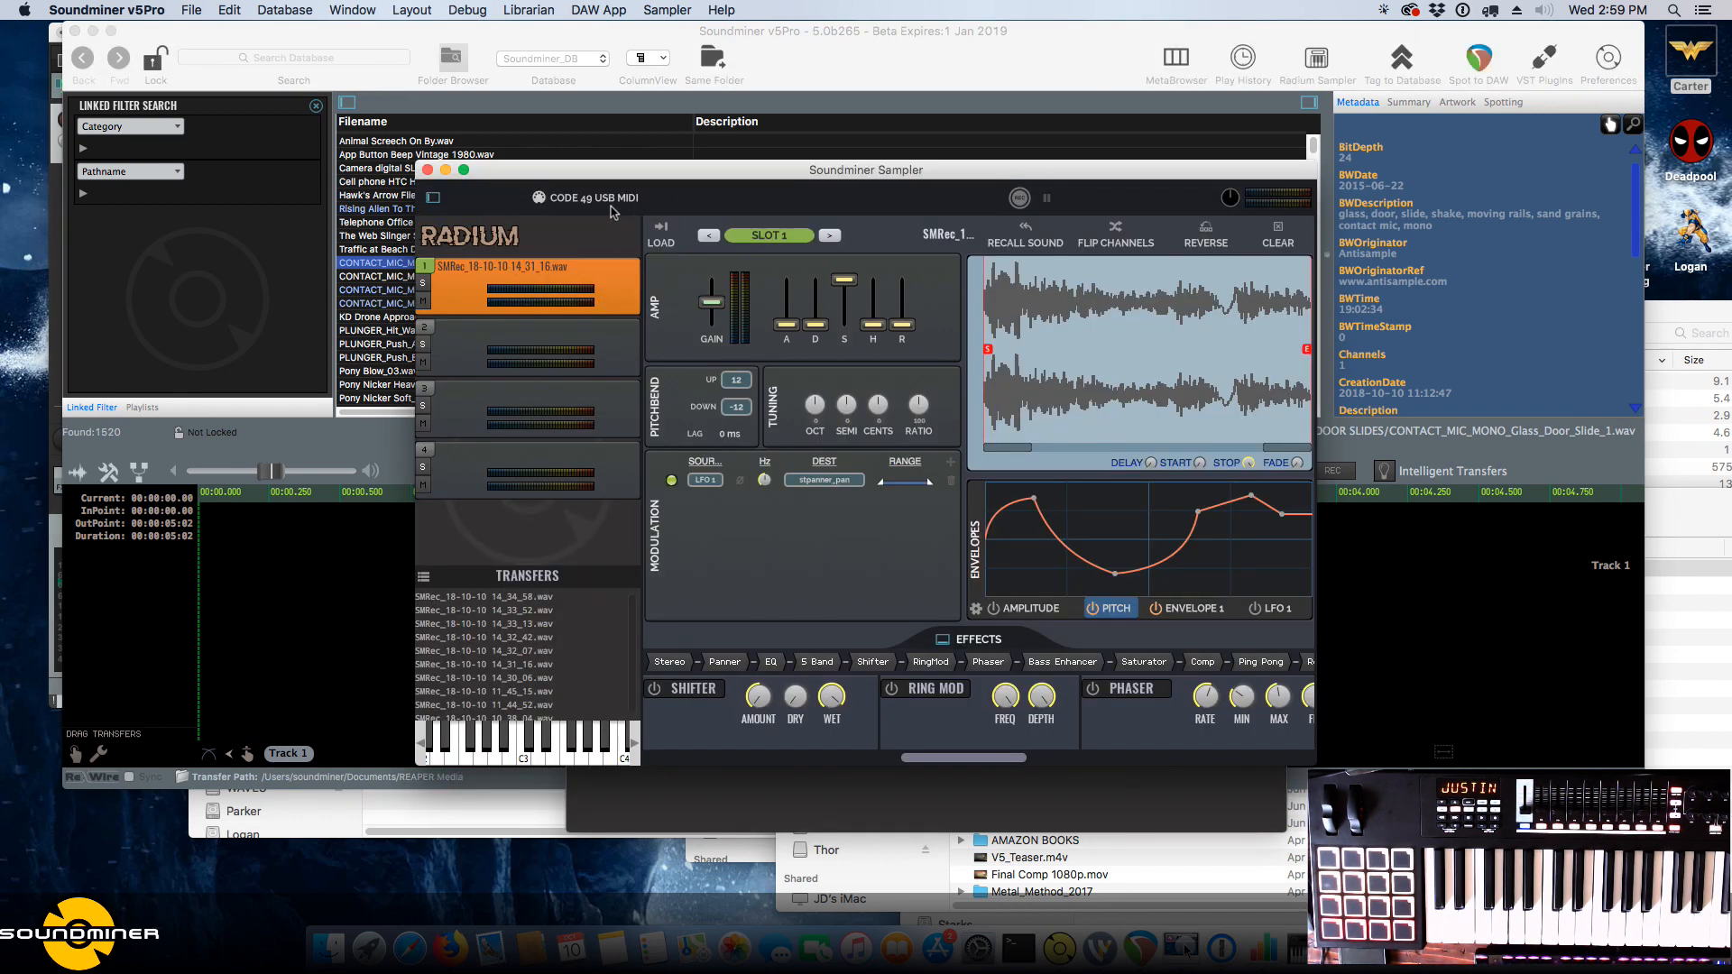
# Return to Audio MIDI Setup and add a new external device to the MIDI Studio.
pyautogui.press('super+Tab')
pyautogui.rightClick(739, 381)
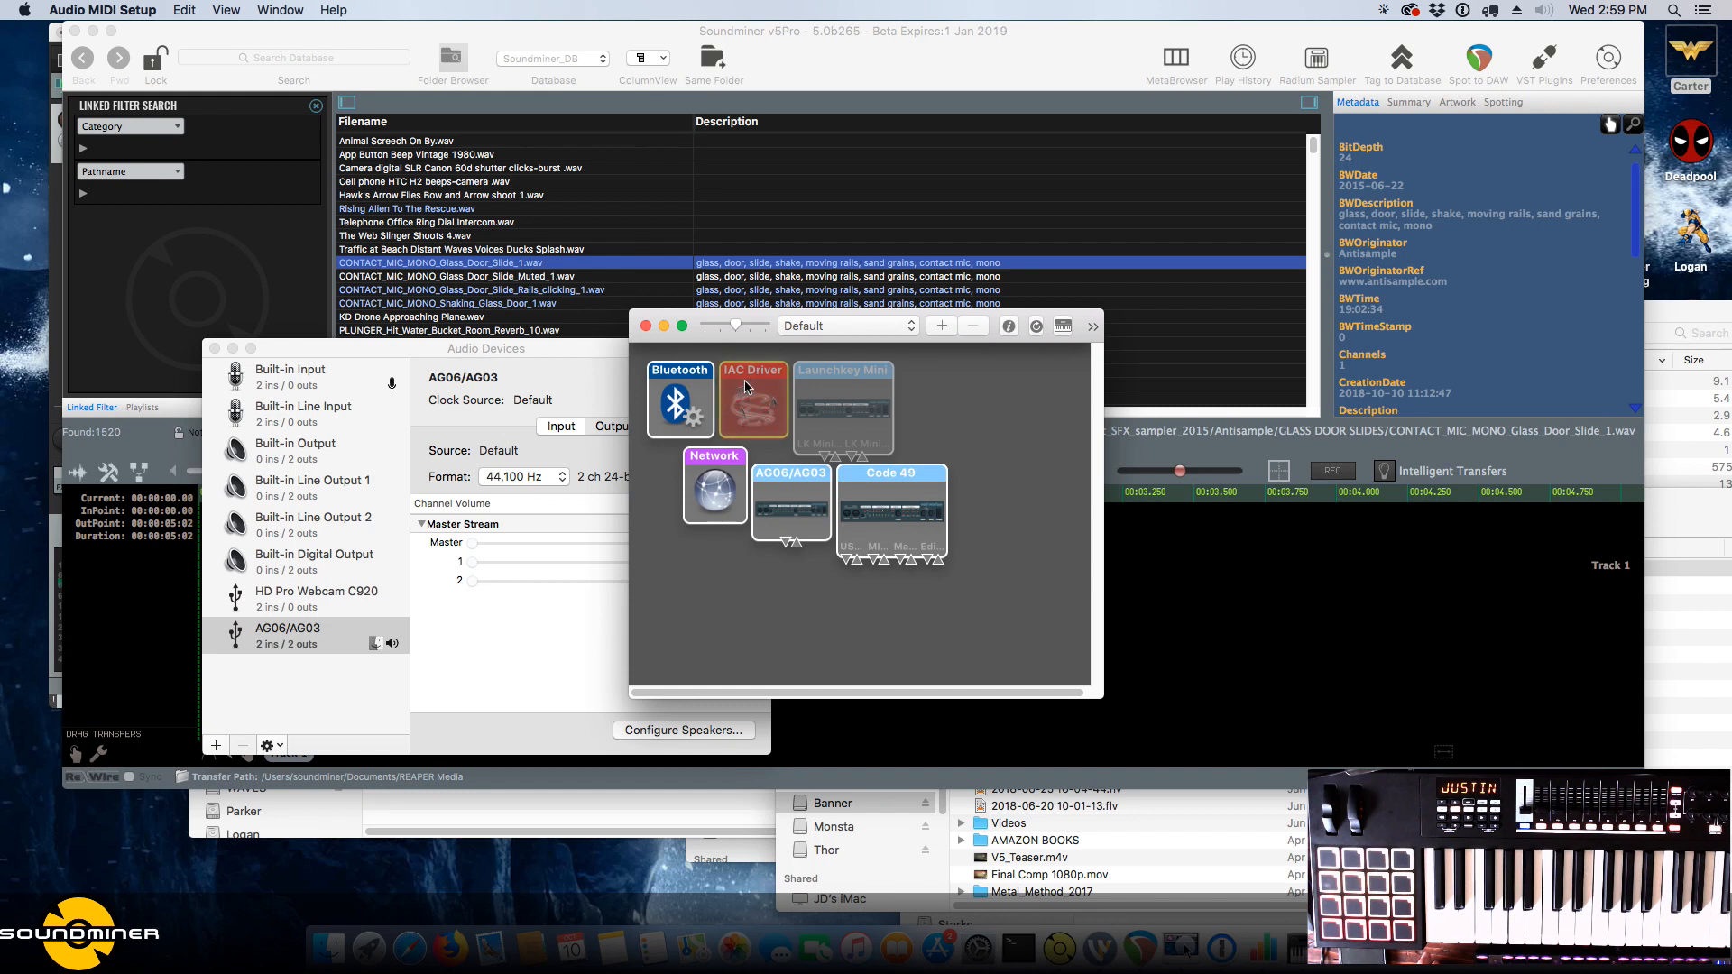
pyautogui.click(716, 464)
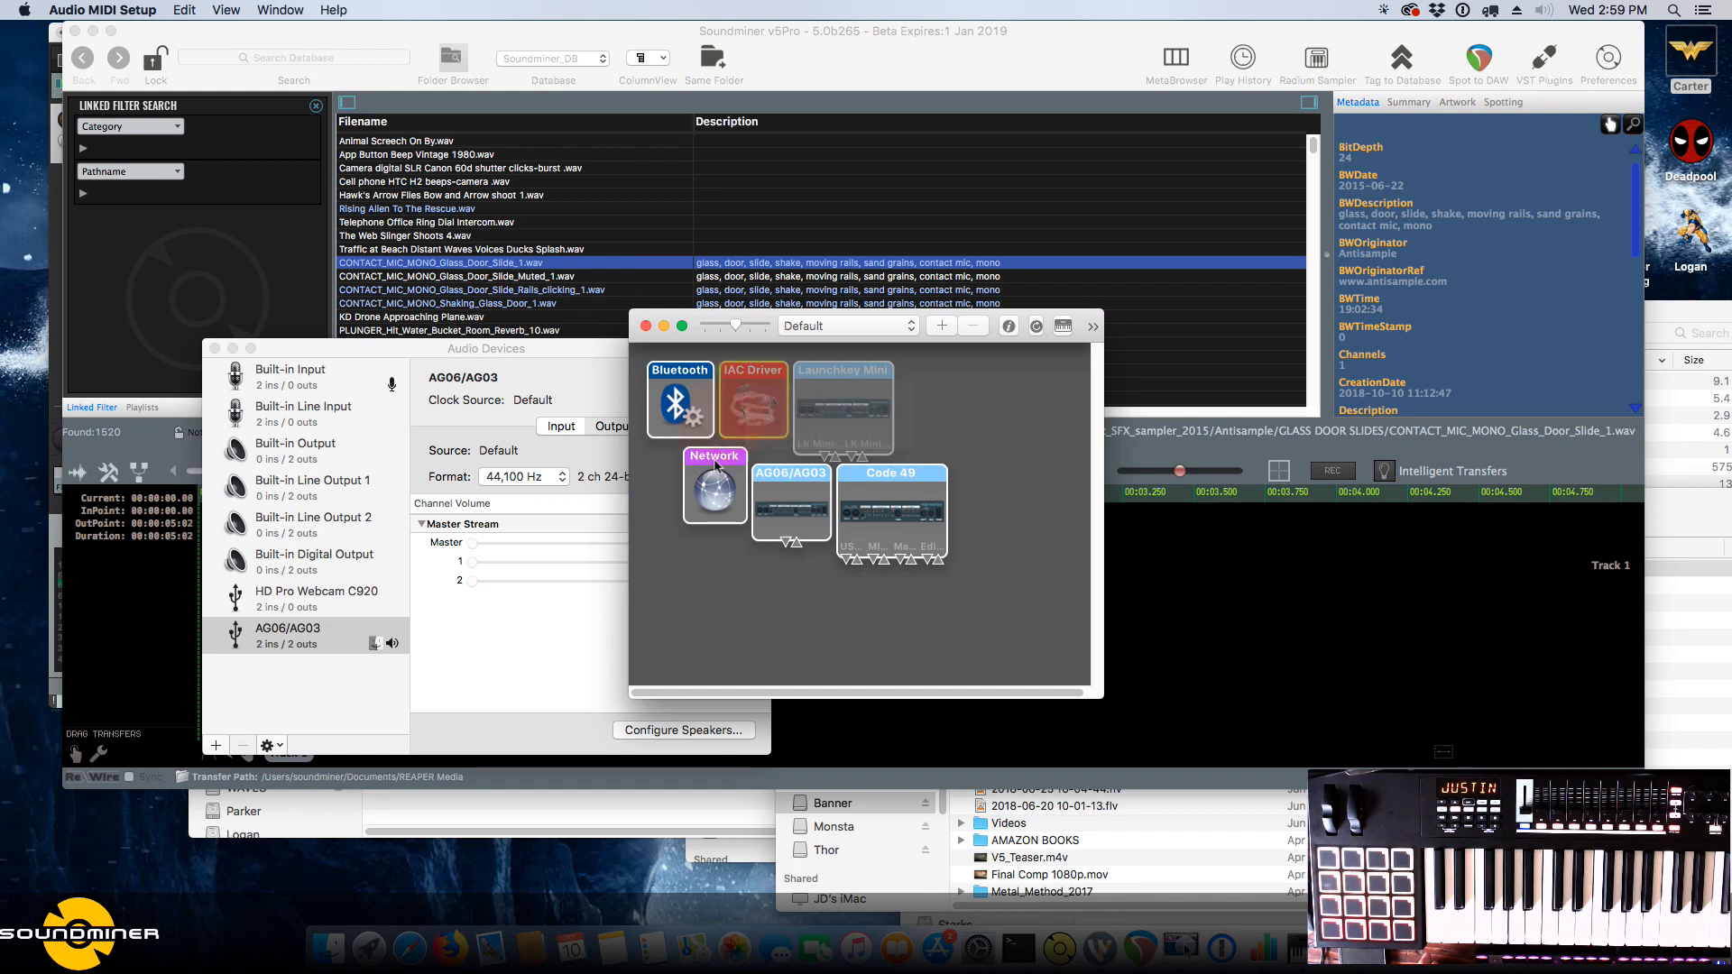
pyautogui.click(941, 327)
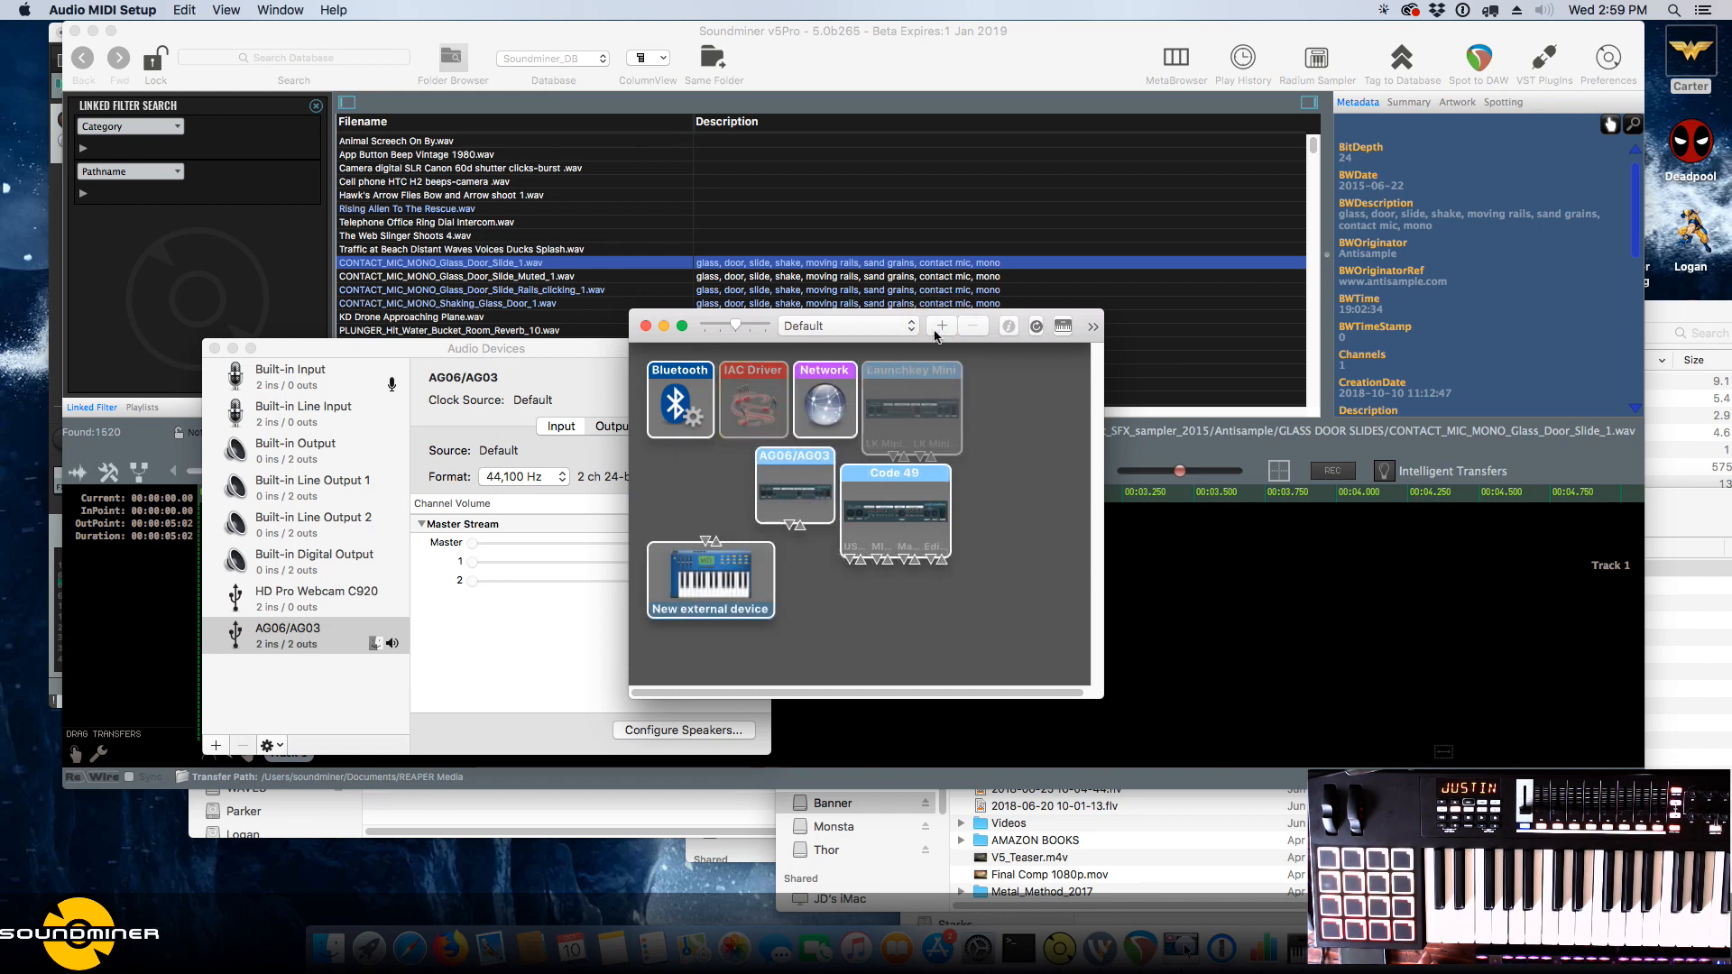
# Check the new external device's connection options, and select the IAC Driver.
pyautogui.rightClick(723, 578)
pyautogui.click(781, 564)
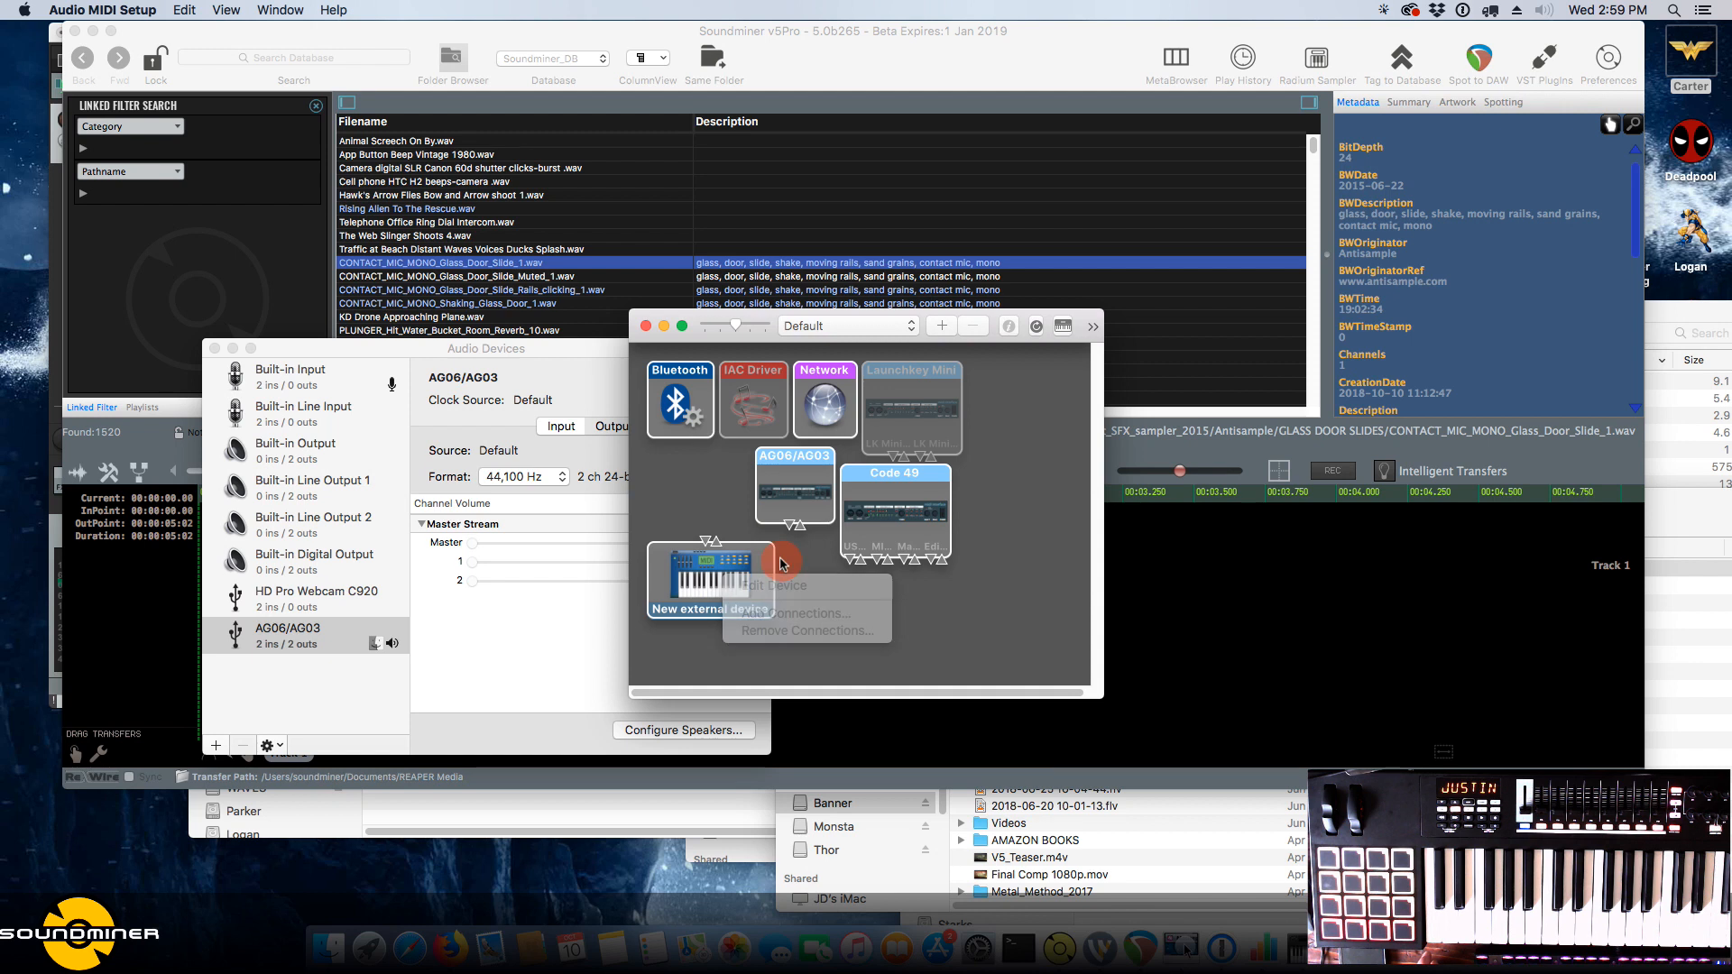
pyautogui.click(677, 573)
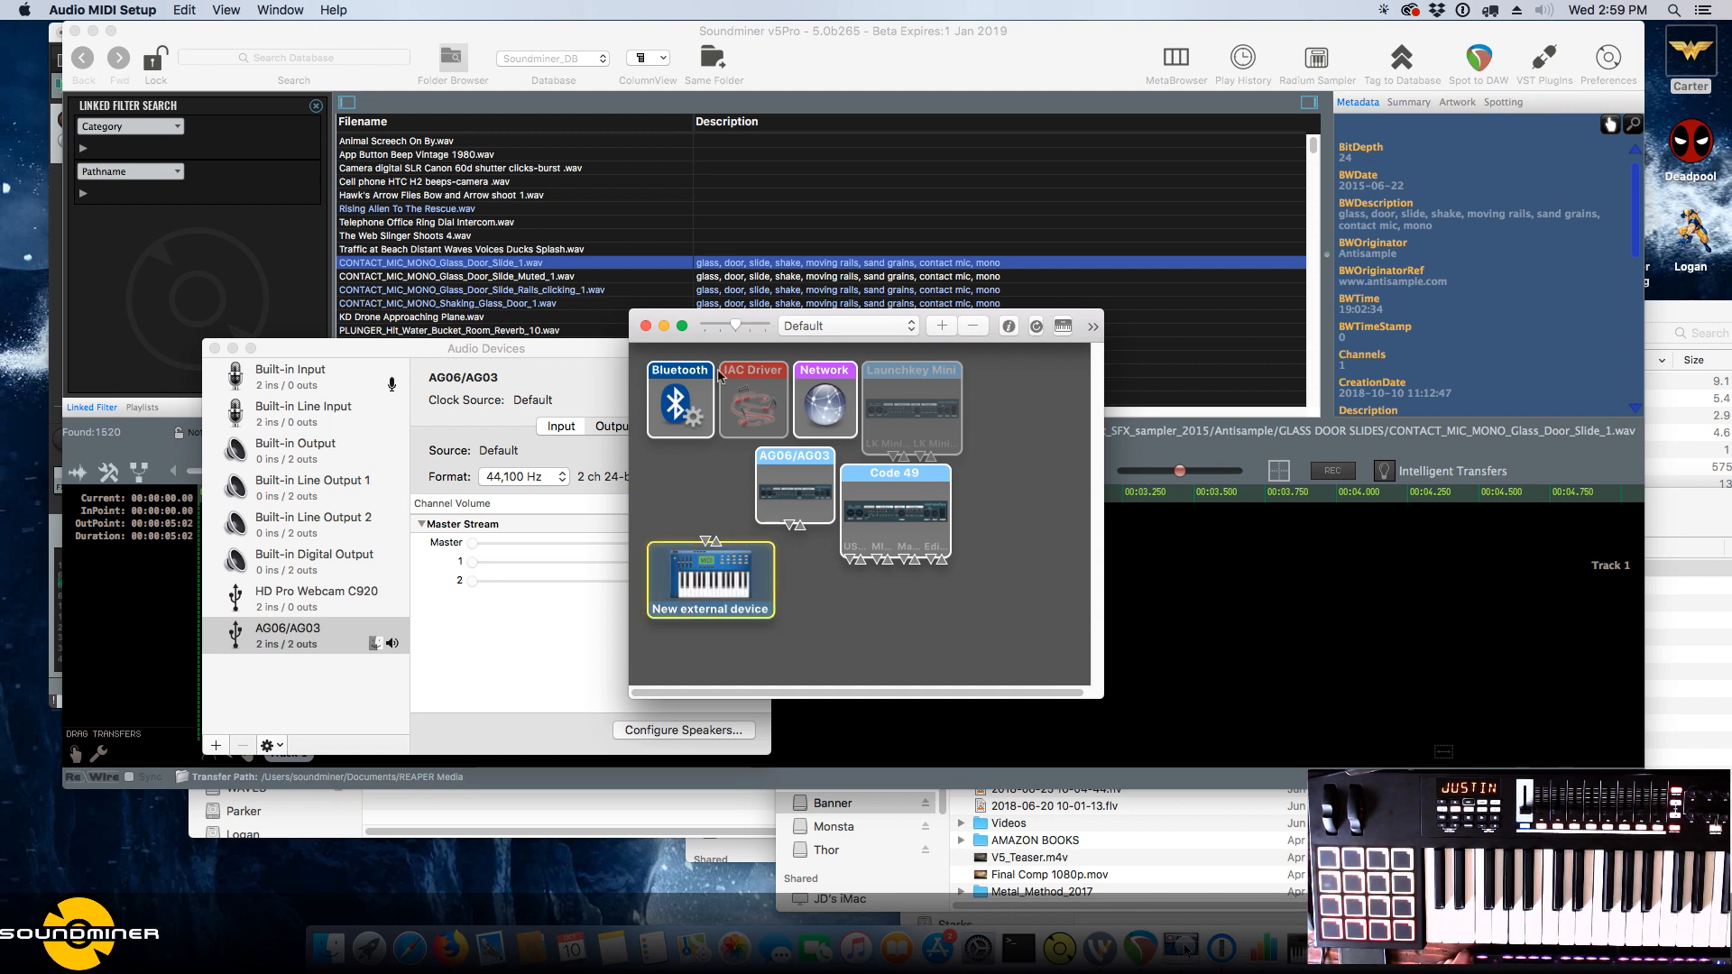
pyautogui.click(760, 411)
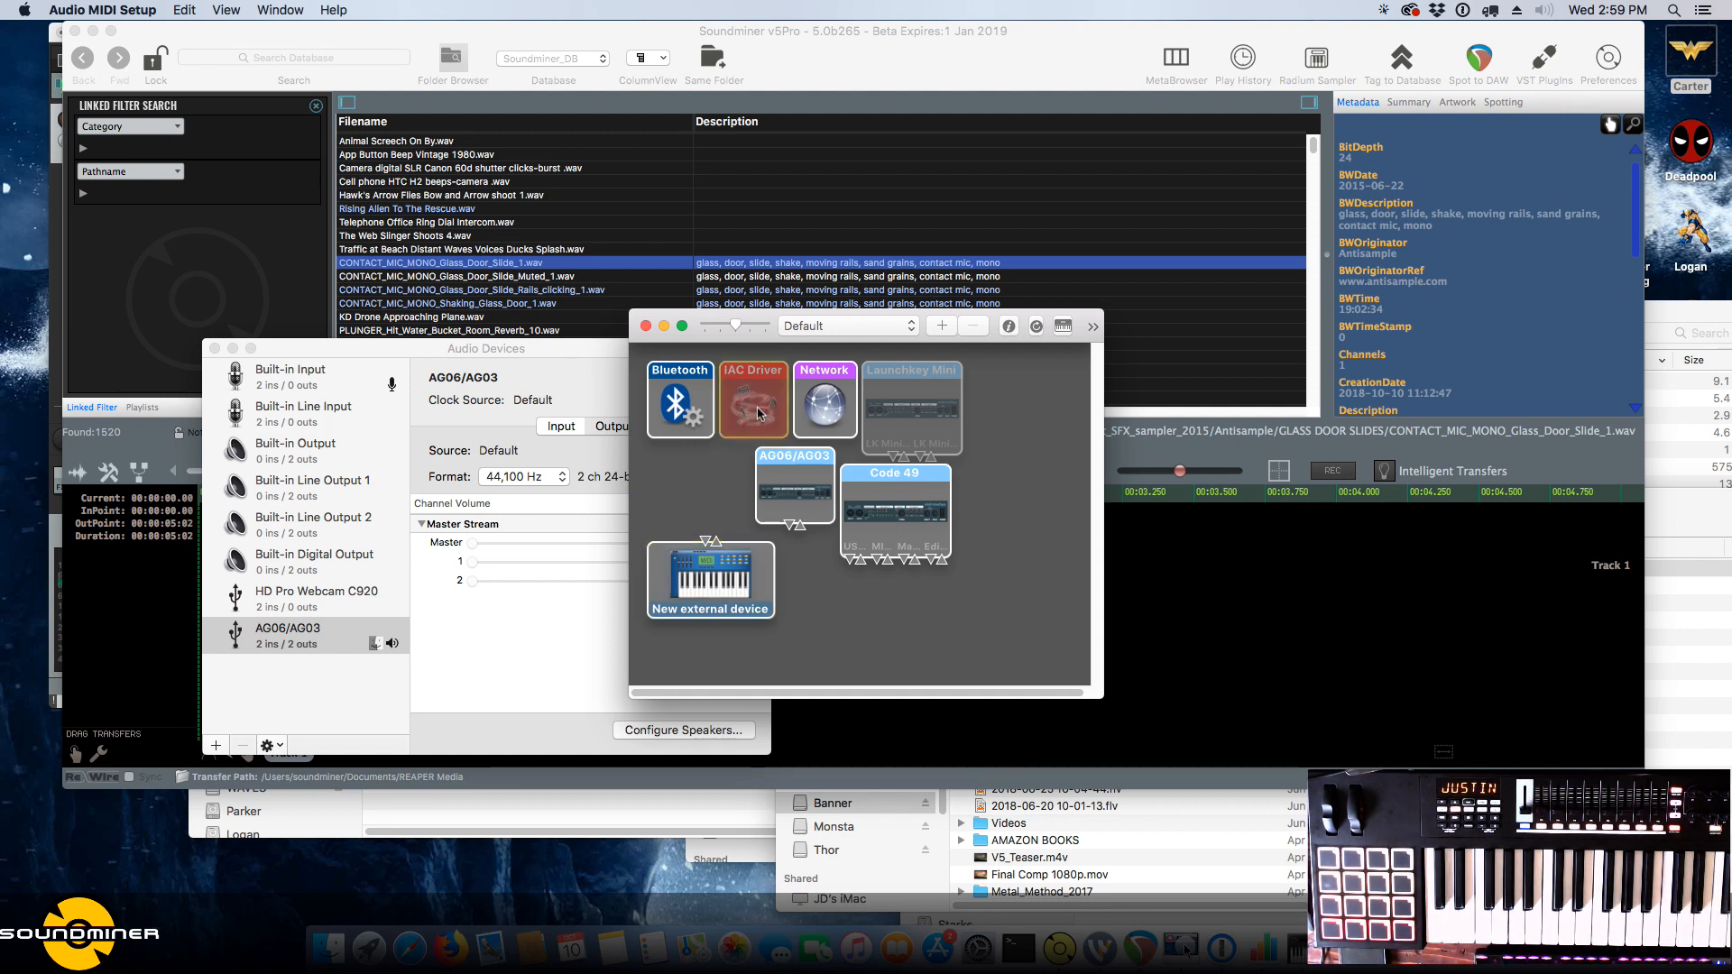
# Bring up REAPER, return to Soundminer and recheck the MIDI input list in the Radium sampler.
pyautogui.click(1140, 948)
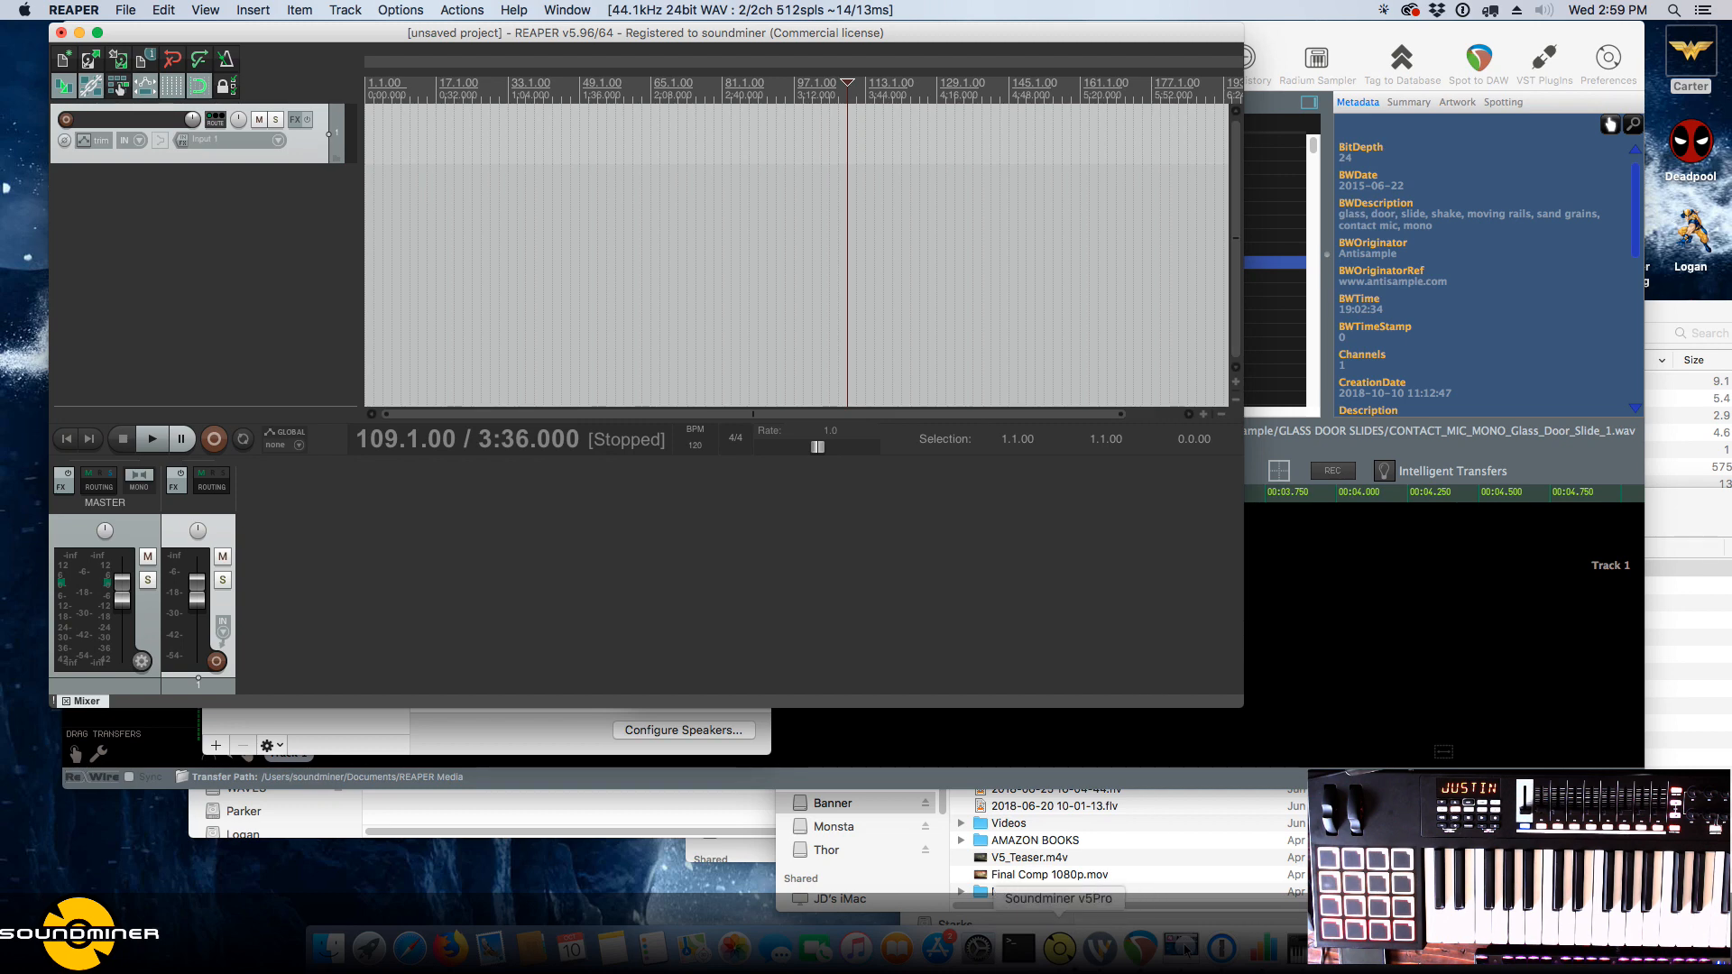
pyautogui.click(1060, 946)
pyautogui.click(558, 200)
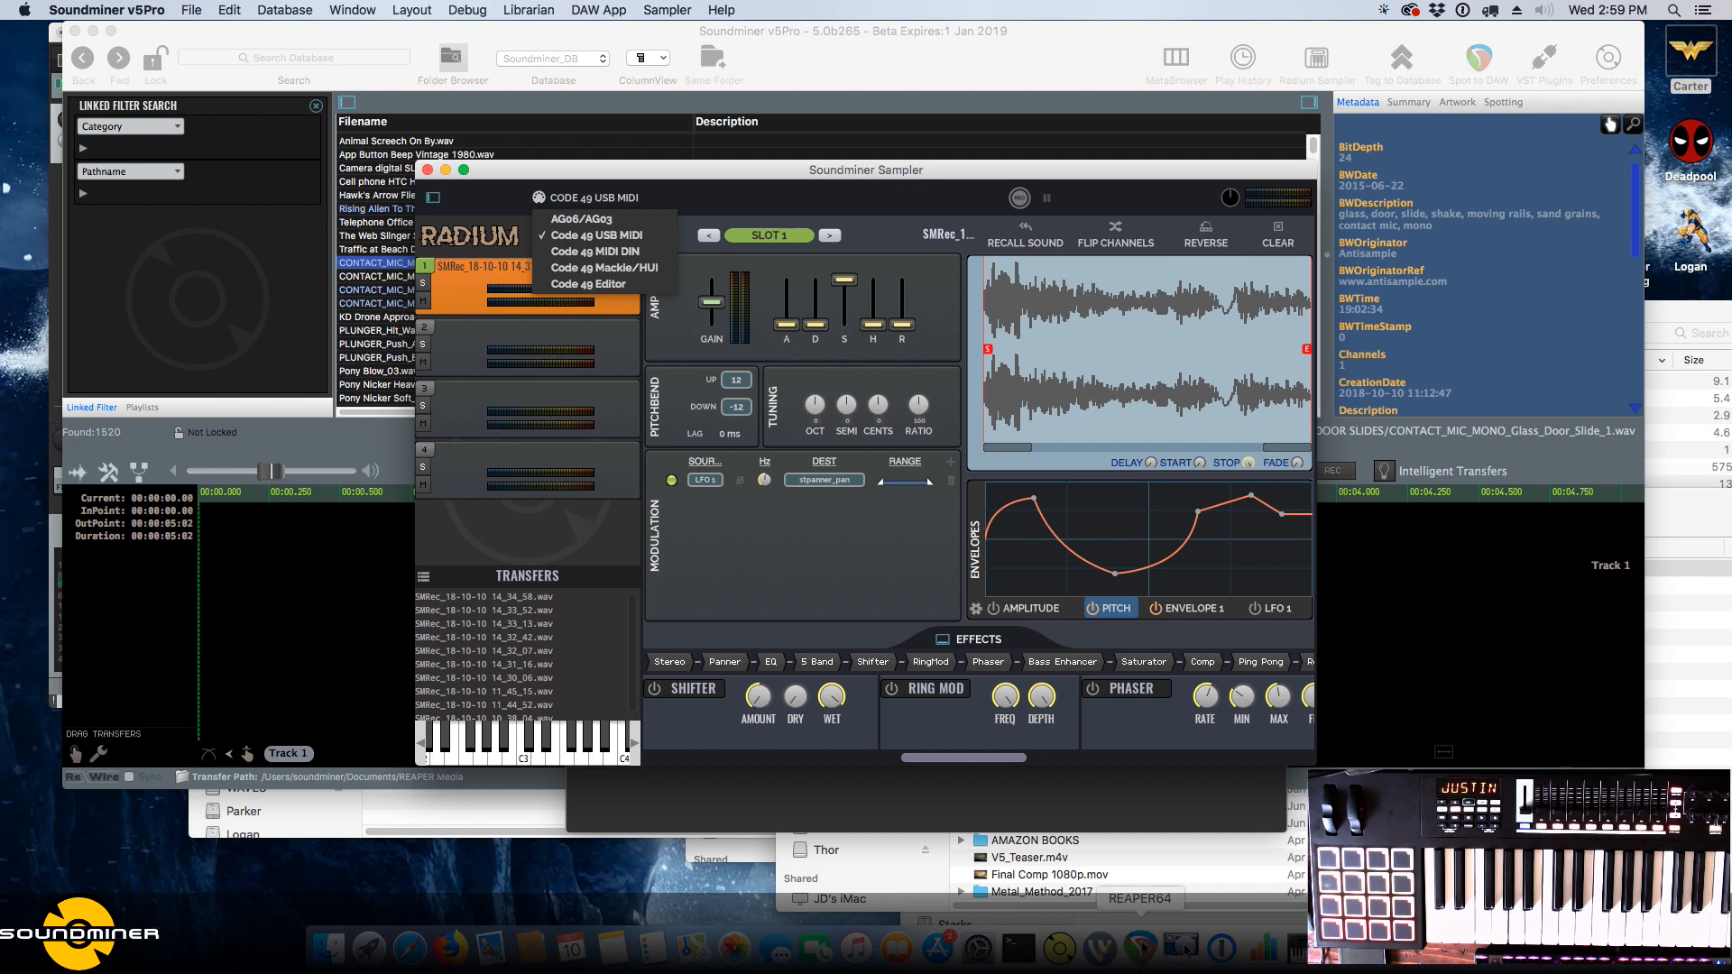
# Switch to REAPER and make track 1 taller in the track list.
pyautogui.click(1140, 947)
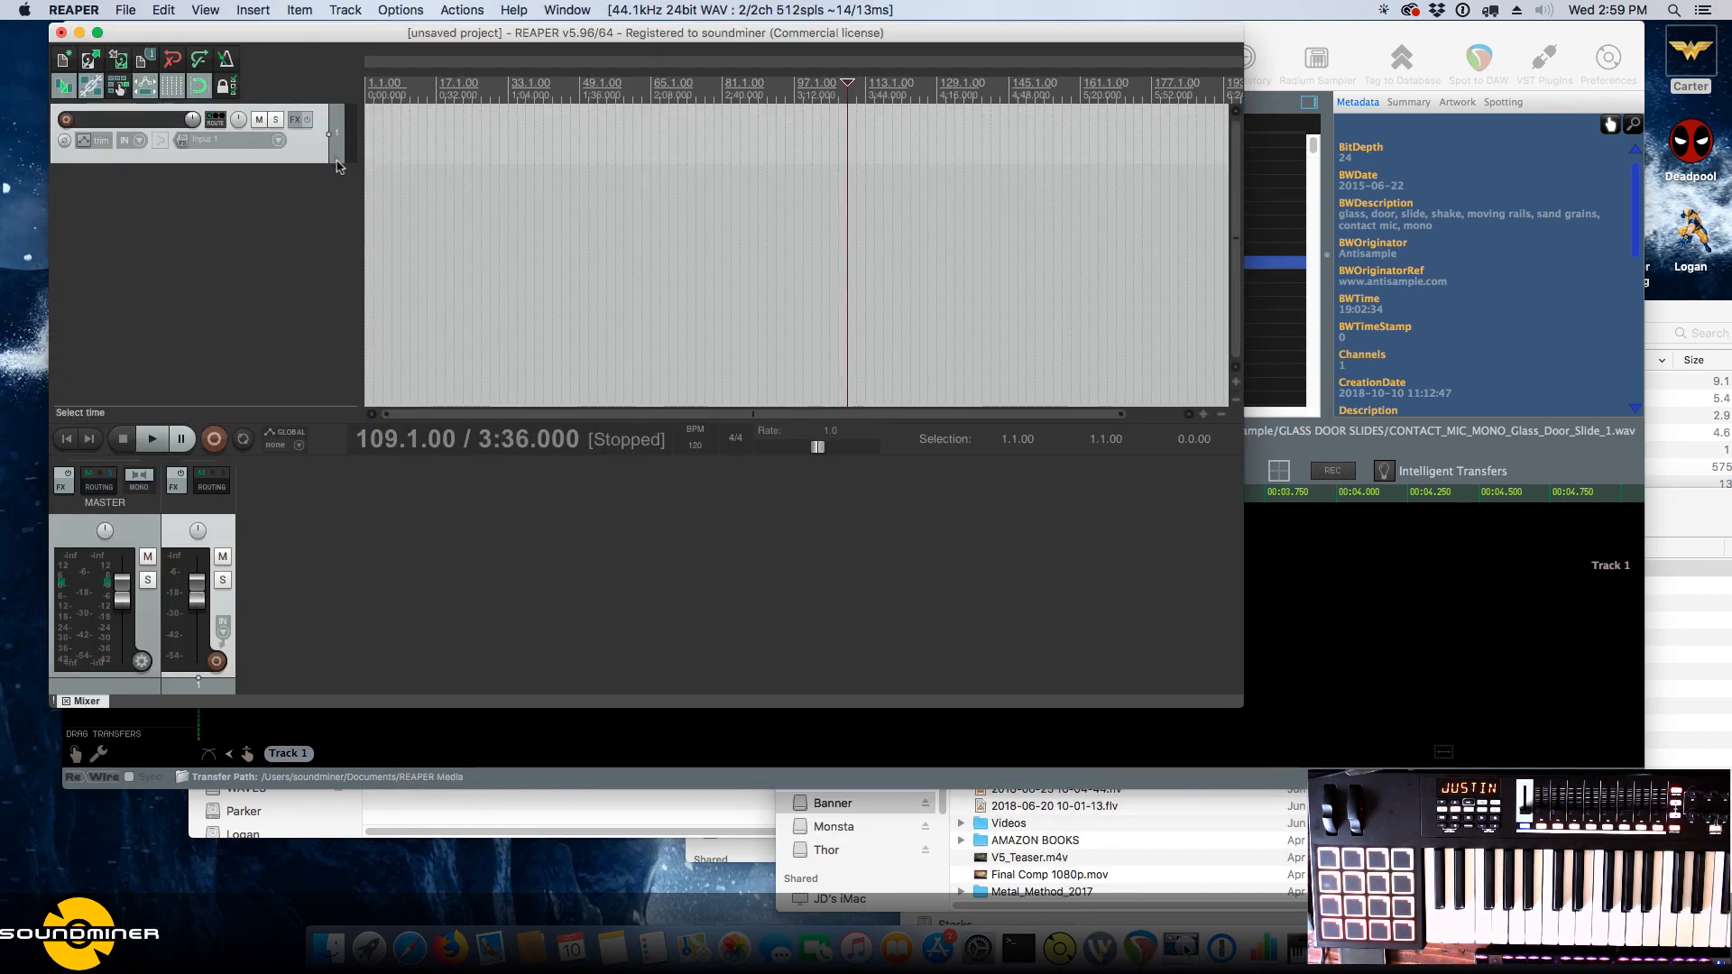
pyautogui.moveTo(338, 168); pyautogui.dragTo(334, 307)
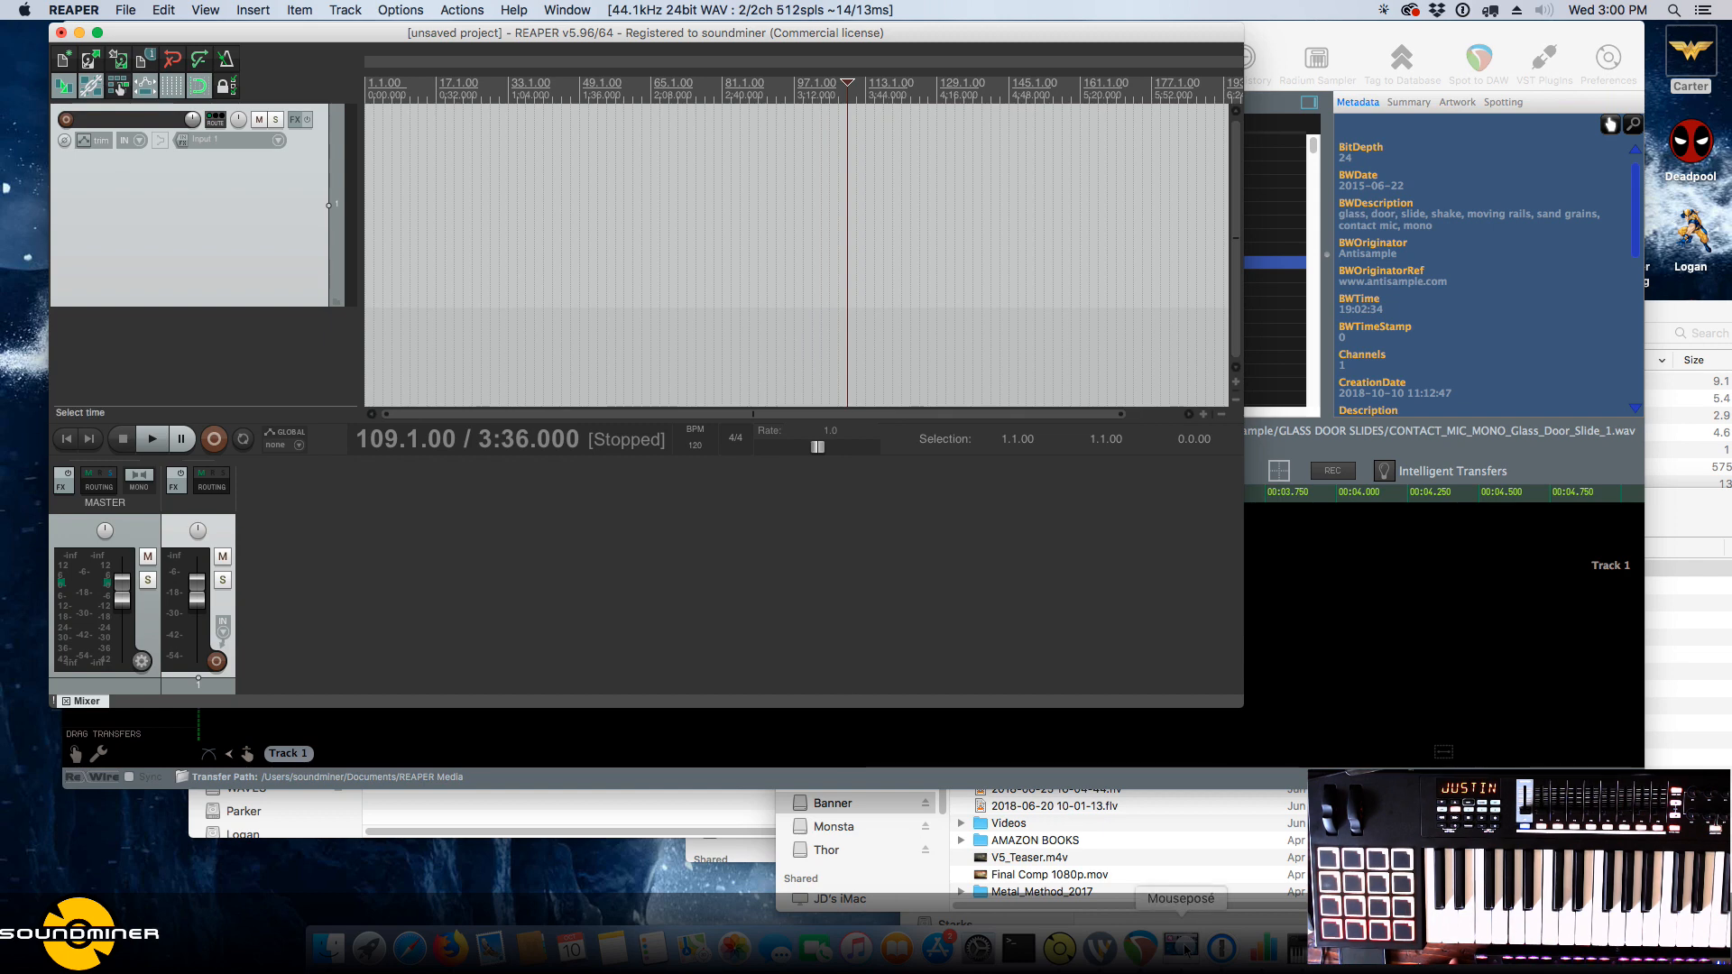
# Switch back to Soundminer and close the Radium sampler window.
pyautogui.click(1060, 946)
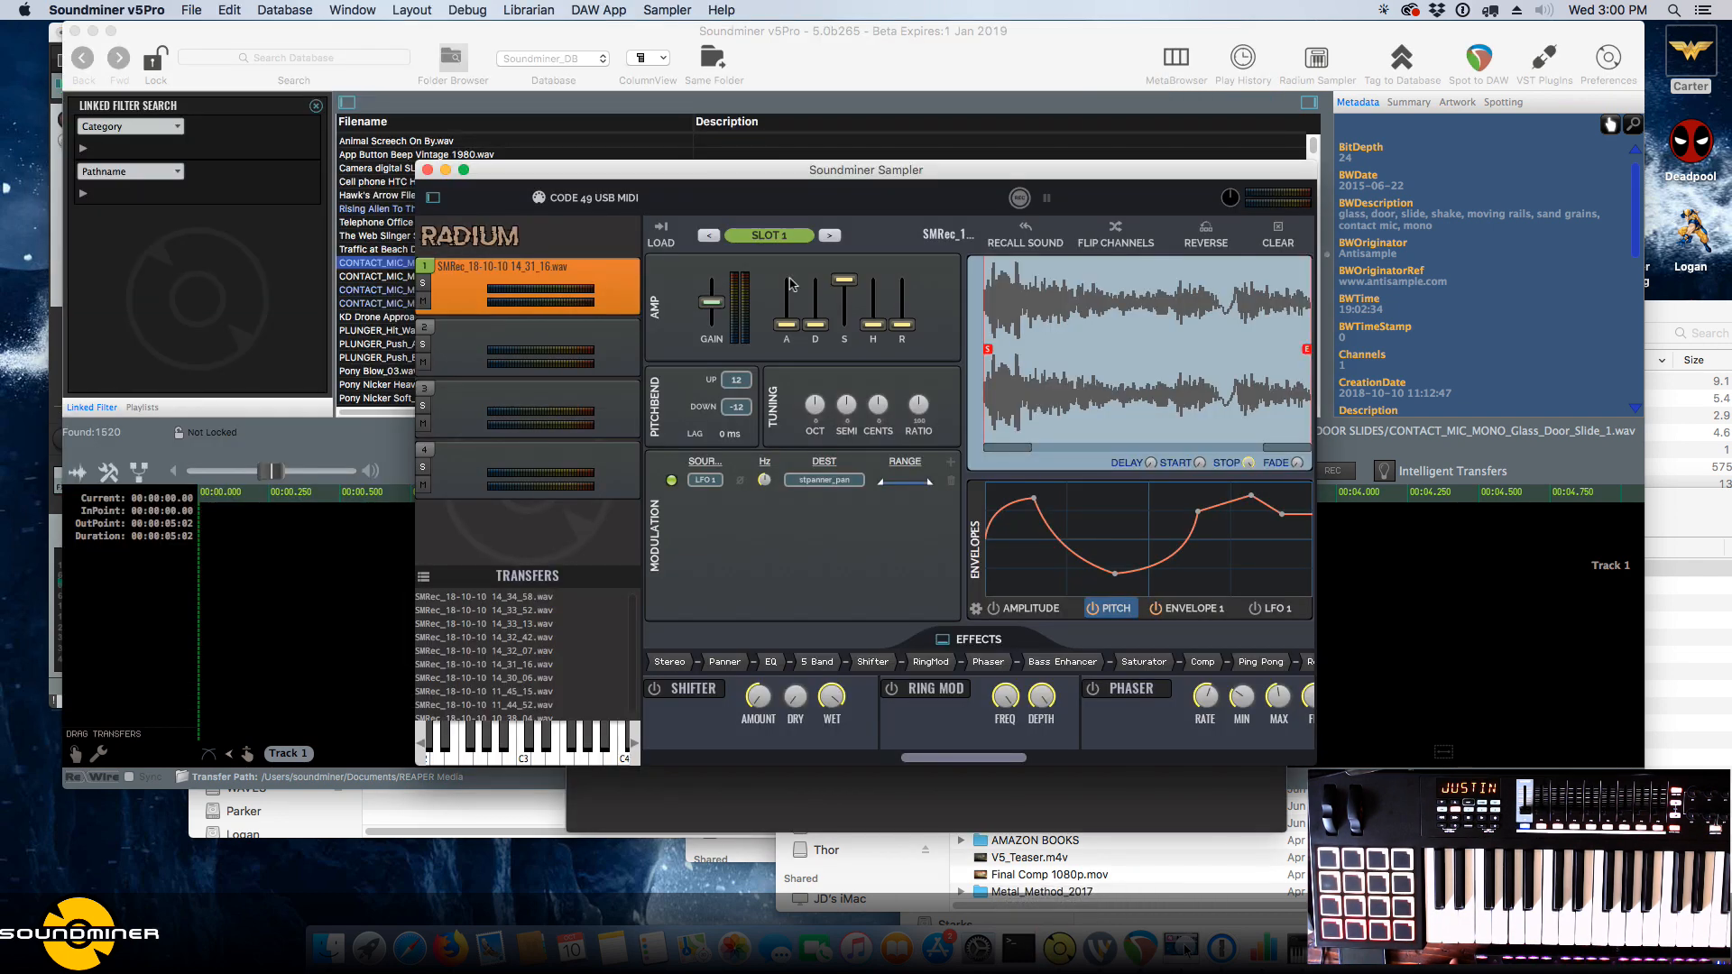
pyautogui.click(427, 170)
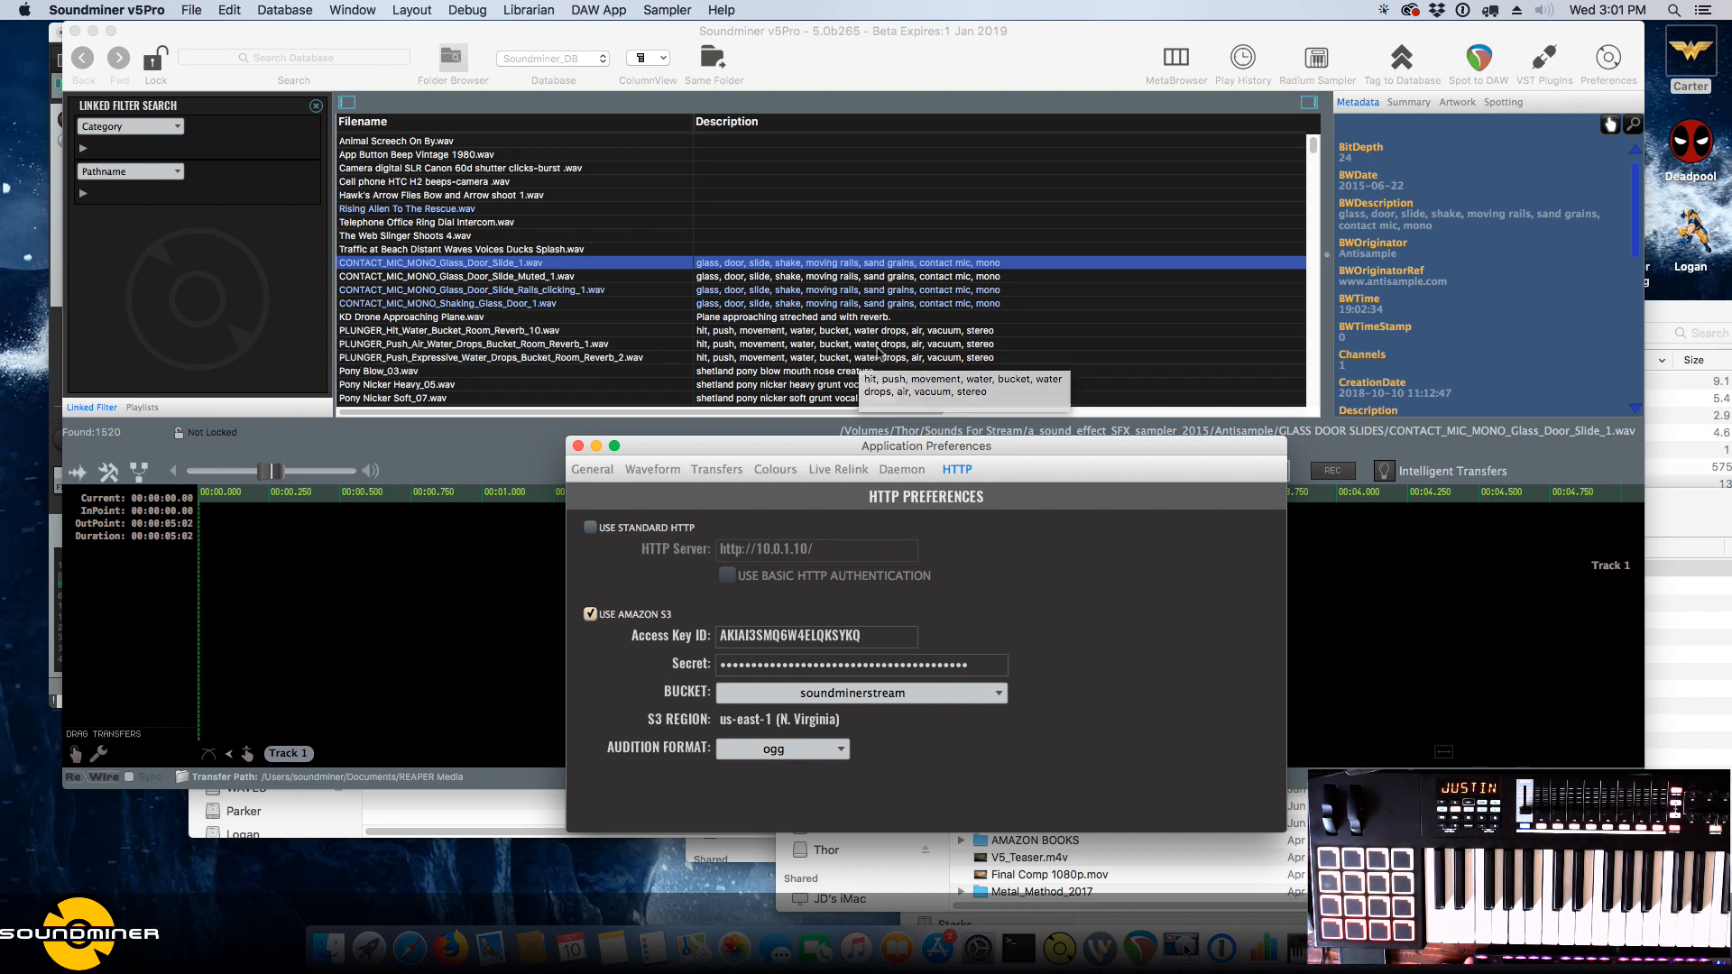
pyautogui.press('super+Tab')
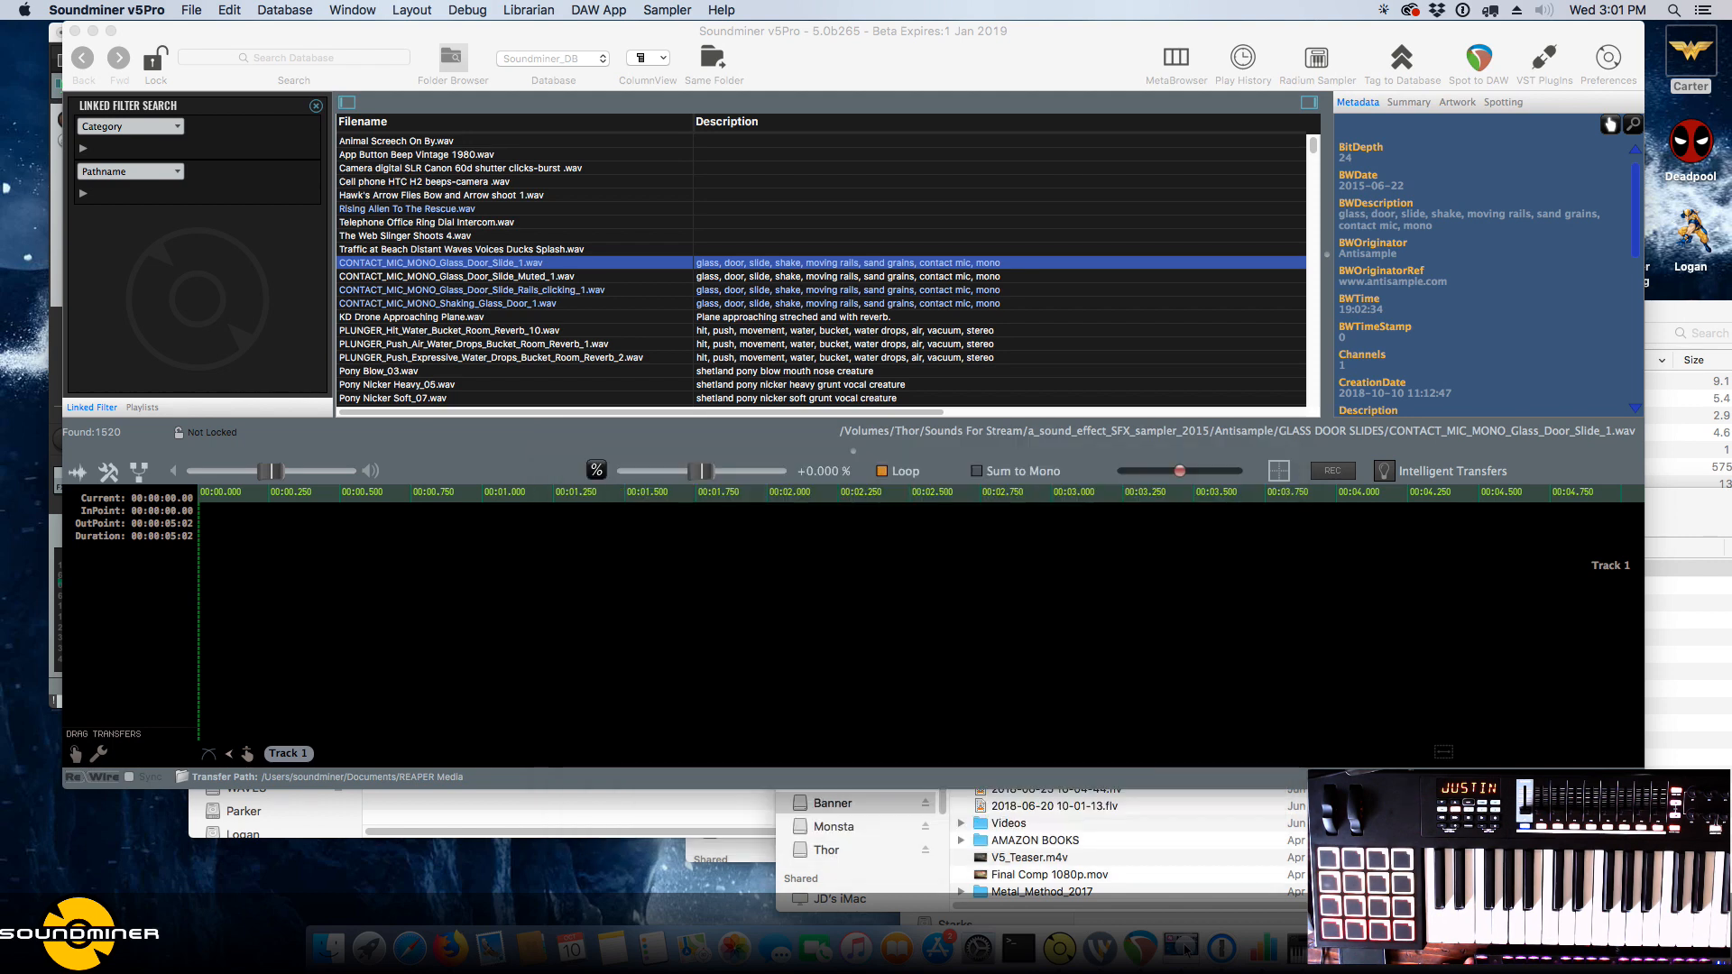